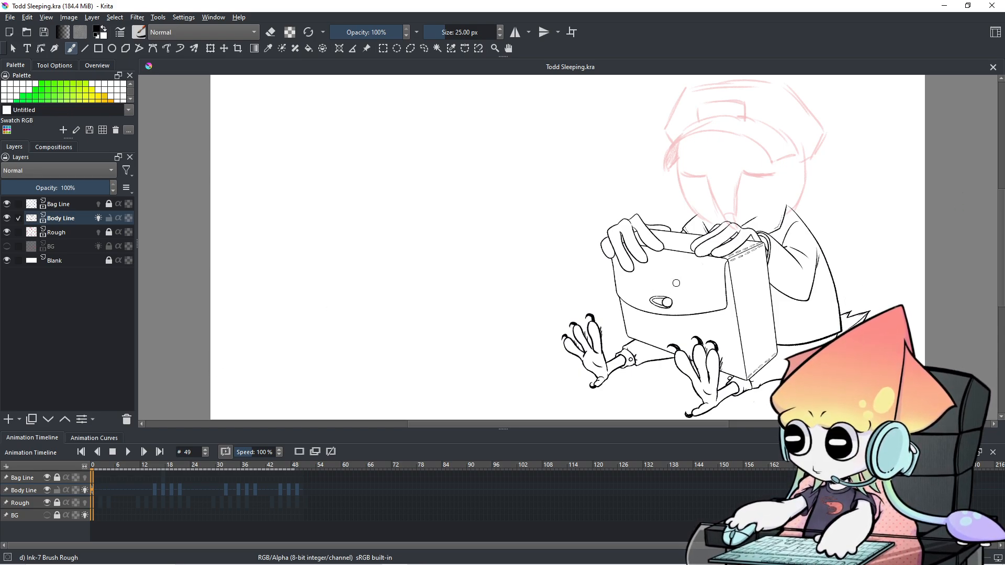
Step: Play the animation to review the character's motion and pause it at frame 17
scroll(675, 283, up, 3)
scroll(654, 272, down, 4)
scroll(617, 256, up, 1)
scroll(617, 256, down, 2)
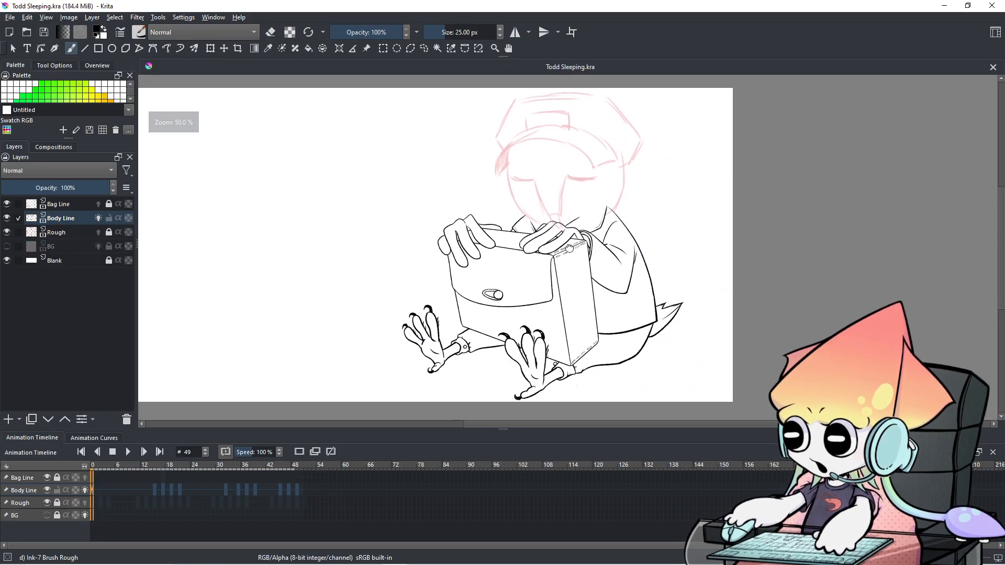
drag(573, 248, 555, 253)
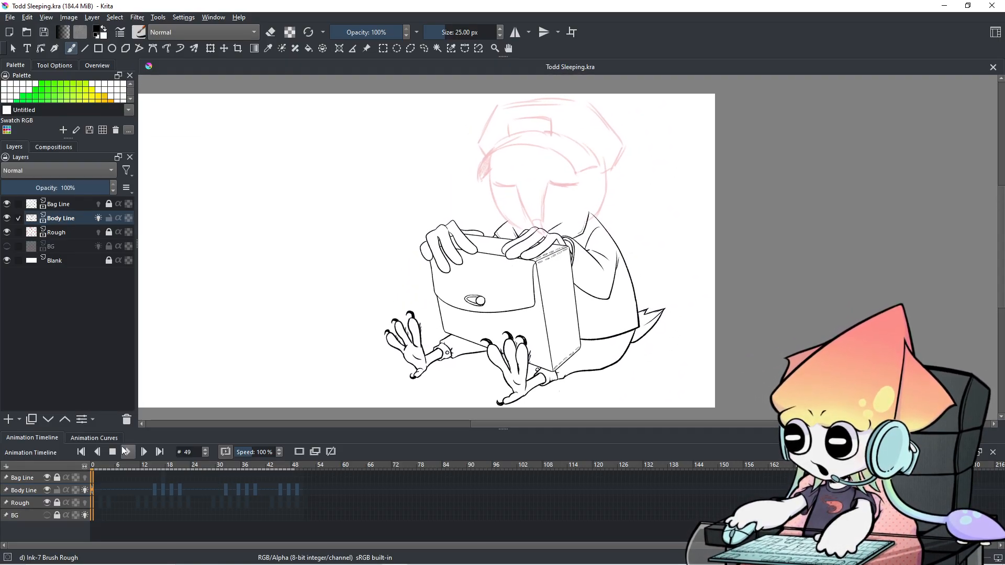
click(125, 452)
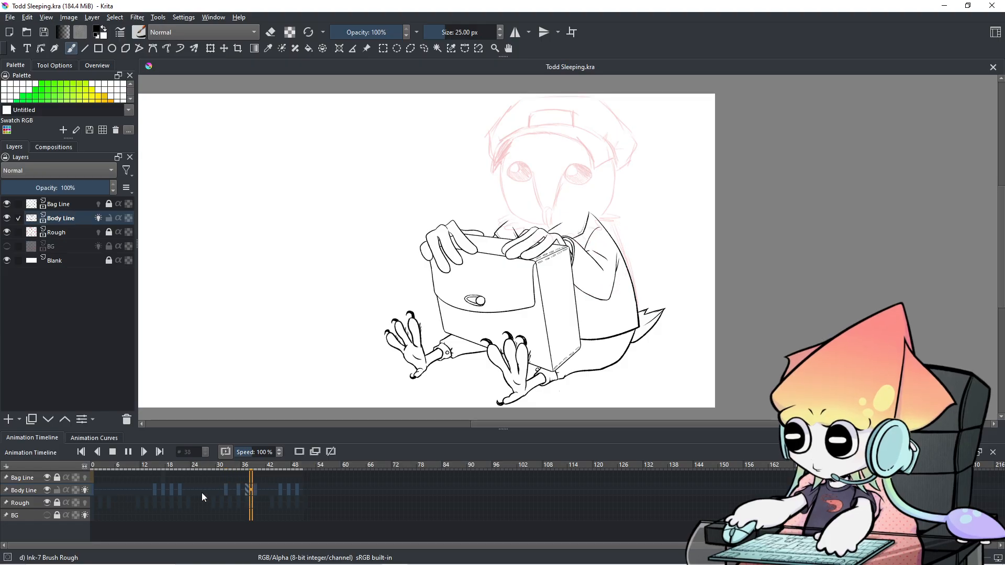
click(128, 451)
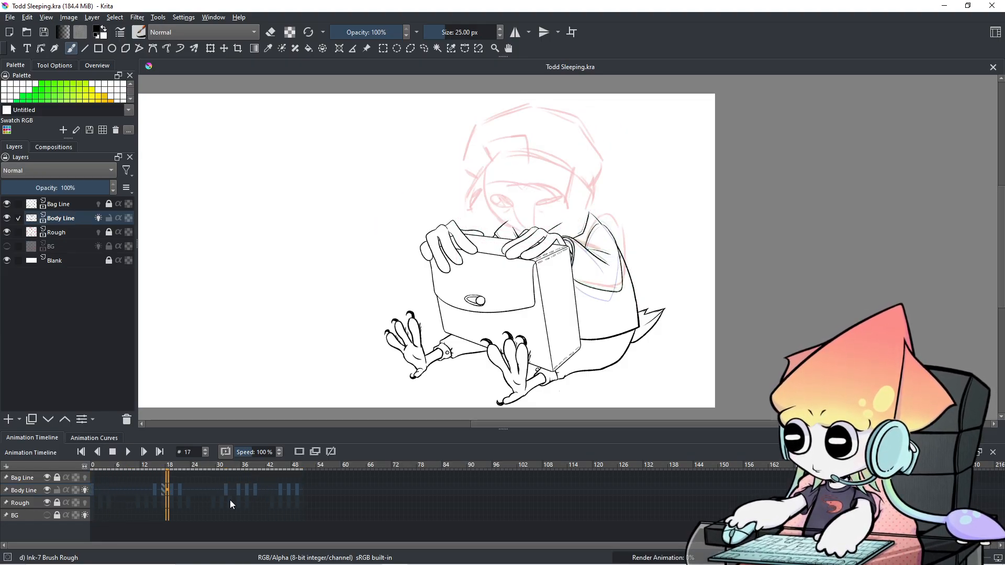
Step: Step back and forth between about frames 17 and 30 to examine the arm and shoulder line art against the rough sketch
key(Right)
key(Right)
key(Right)
key(Left)
key(Left)
key(Left)
key(Left)
key(Left)
key(Left)
key(Left)
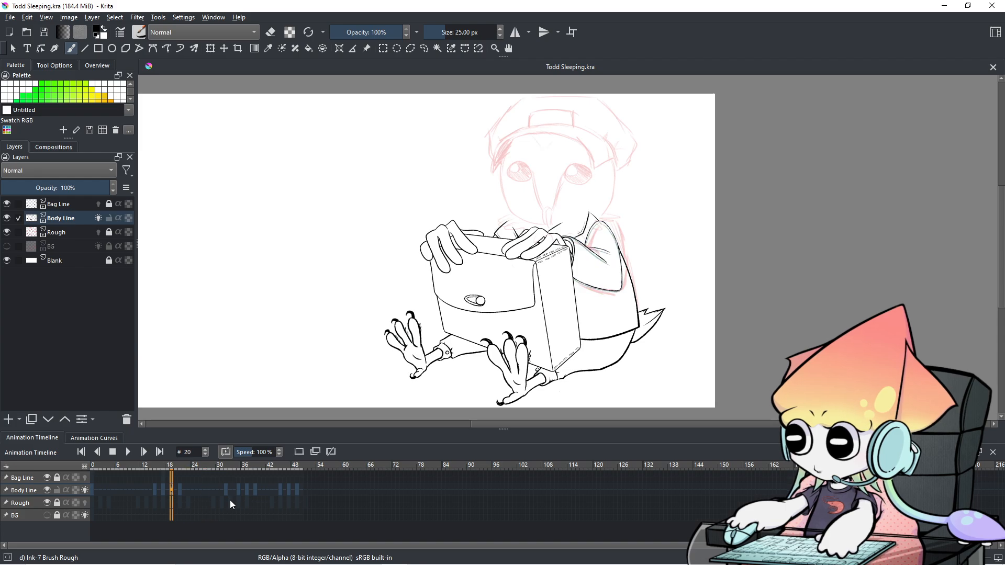
key(Right)
key(Right)
key(Right)
key(Right)
key(Right)
key(Right)
key(Right)
key(Right)
key(Right)
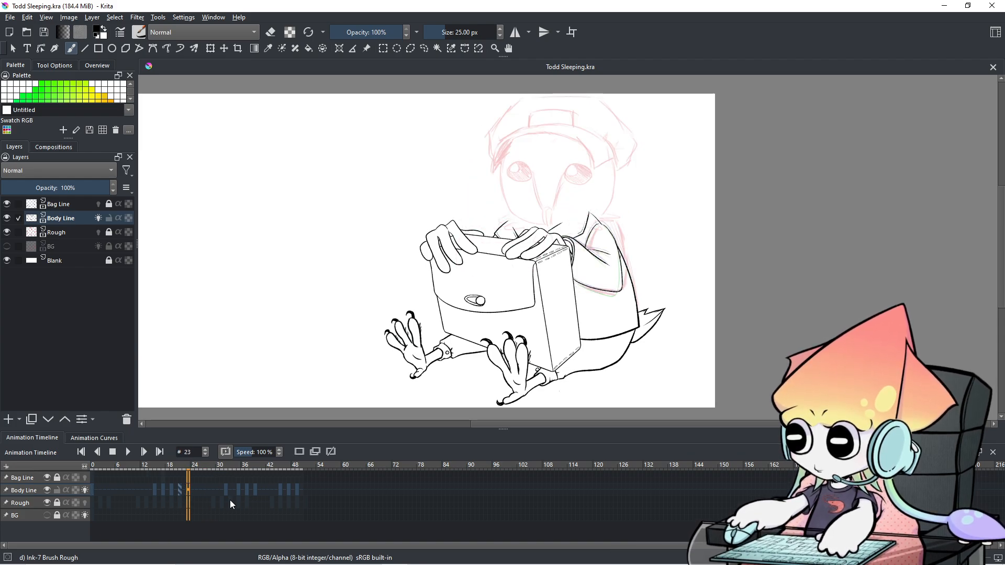
key(Right)
key(Right)
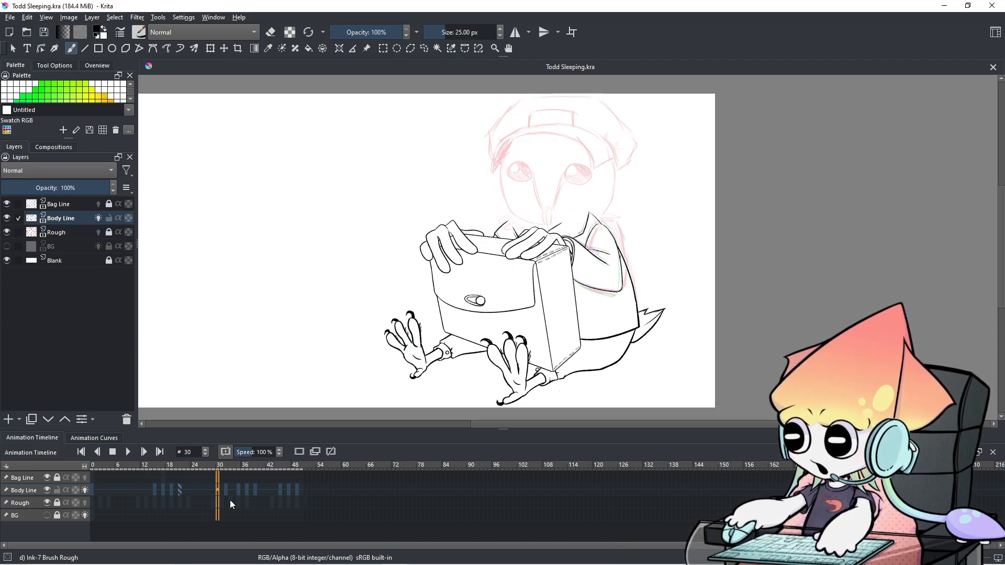
key(Right)
key(Right)
key(Right)
key(Left)
key(Left)
key(Left)
key(Left)
key(Left)
key(Left)
key(Left)
key(Left)
key(Left)
key(Left)
key(Left)
key(Left)
key(Left)
key(Left)
key(Left)
key(Left)
key(Left)
key(Left)
key(Left)
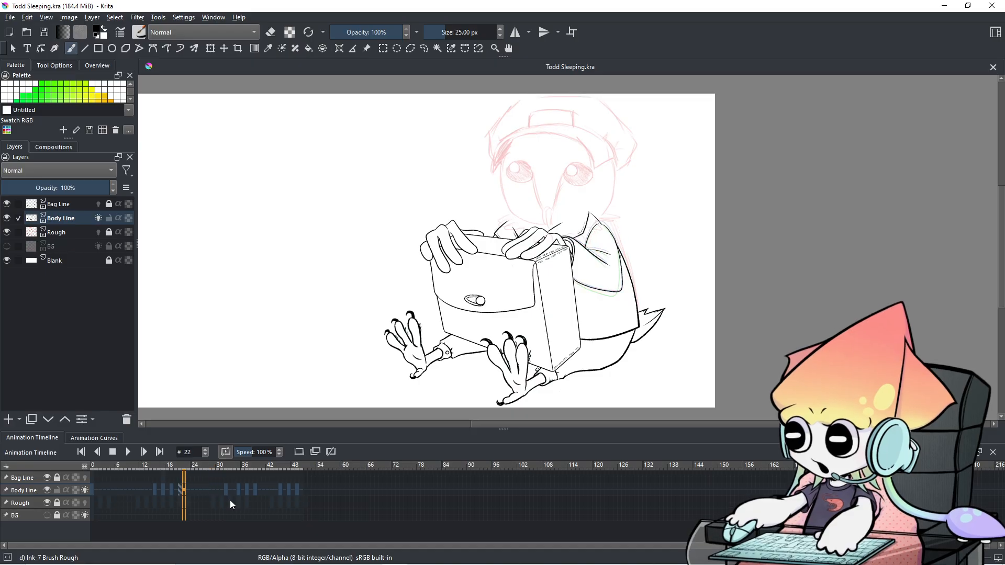
Step: Step forward through the remaining inked frames, past frame 47, to examine how the arm and back lines change
key(Right)
key(Right)
key(Right)
key(Right)
key(Right)
key(Right)
key(Right)
key(Right)
key(Right)
key(Right)
key(Right)
key(Right)
key(Right)
key(Right)
key(Right)
key(Right)
key(Right)
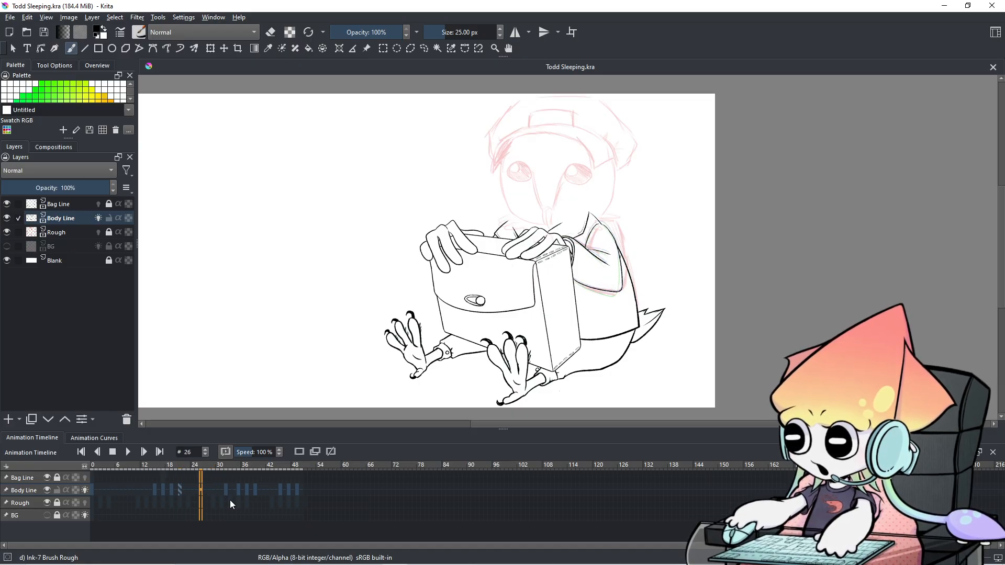
key(Right)
key(Right)
key(Left)
key(Right)
key(Right)
key(Right)
key(Right)
key(Right)
key(Right)
key(Right)
key(Right)
key(Right)
key(Right)
key(Right)
key(Right)
key(Right)
key(Right)
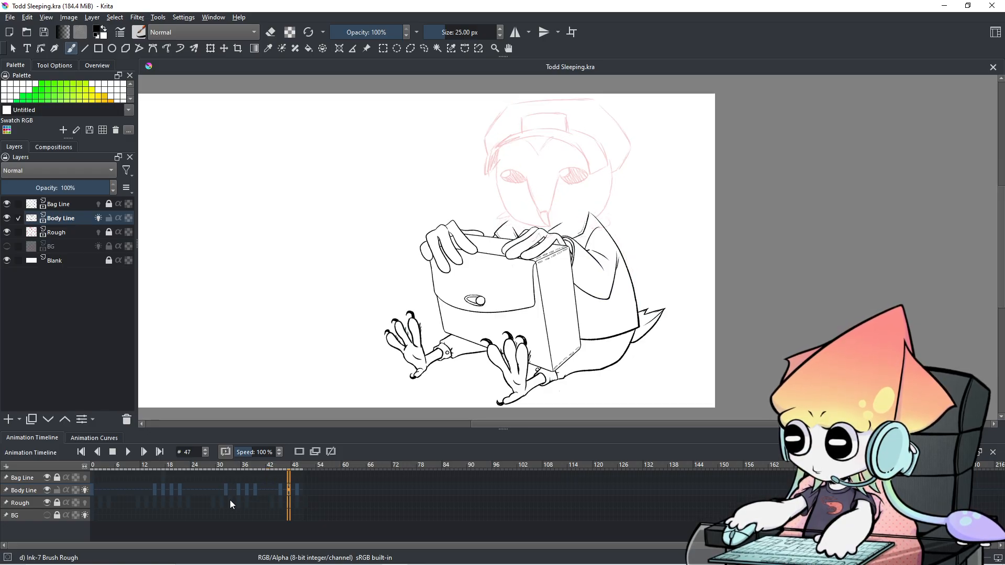
key(Right)
key(Right)
key(Right)
Step: Return to frame 35 of the Body Line layer and examine the shoulder and back lines up close
key(Left)
key(Left)
key(Left)
key(Left)
key(Left)
key(Left)
key(Left)
key(Left)
key(Left)
key(Left)
key(Left)
key(Left)
key(Left)
key(Left)
key(Left)
key(Left)
key(Left)
key(Left)
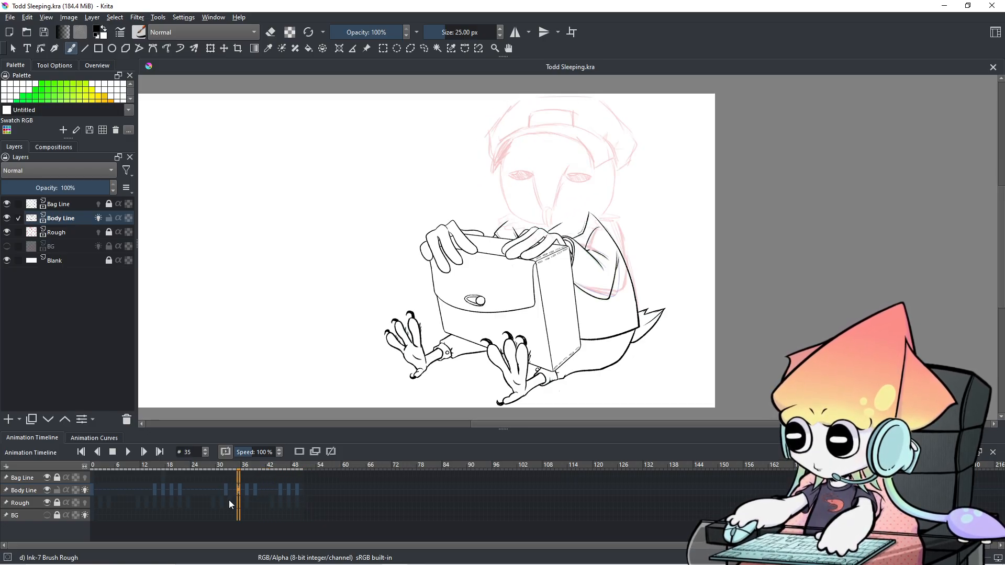
click(240, 489)
scroll(807, 220, up, 3)
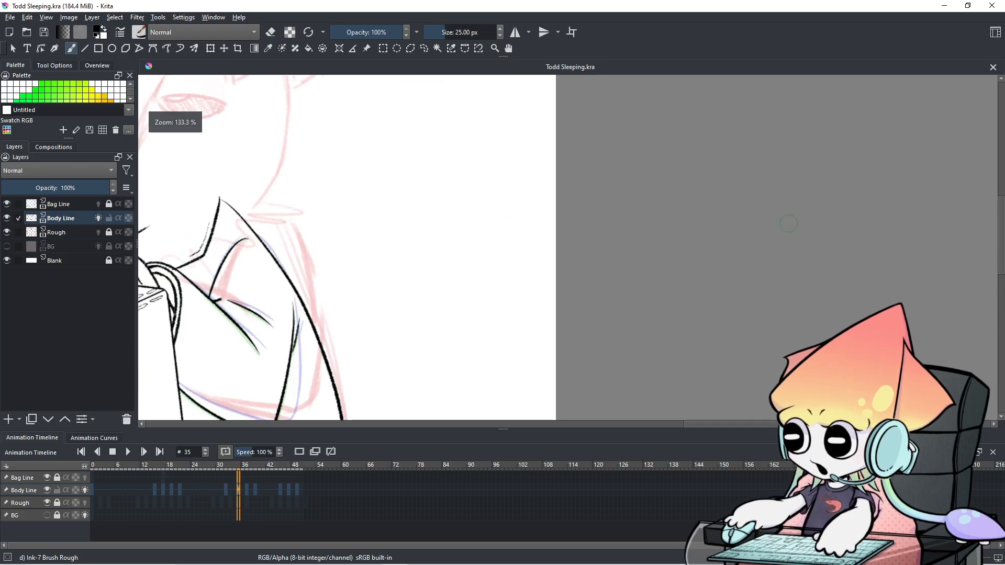
scroll(727, 247, down, 2)
drag(606, 283, 733, 284)
scroll(731, 285, down, 1)
Step: Go back to frame 17 and compare its raised arm and back outline with frame 16
key(Left)
key(Left)
key(Left)
key(Left)
key(Left)
key(Left)
key(Left)
key(Left)
key(Left)
key(Left)
key(Left)
key(Left)
key(Left)
key(Left)
key(Left)
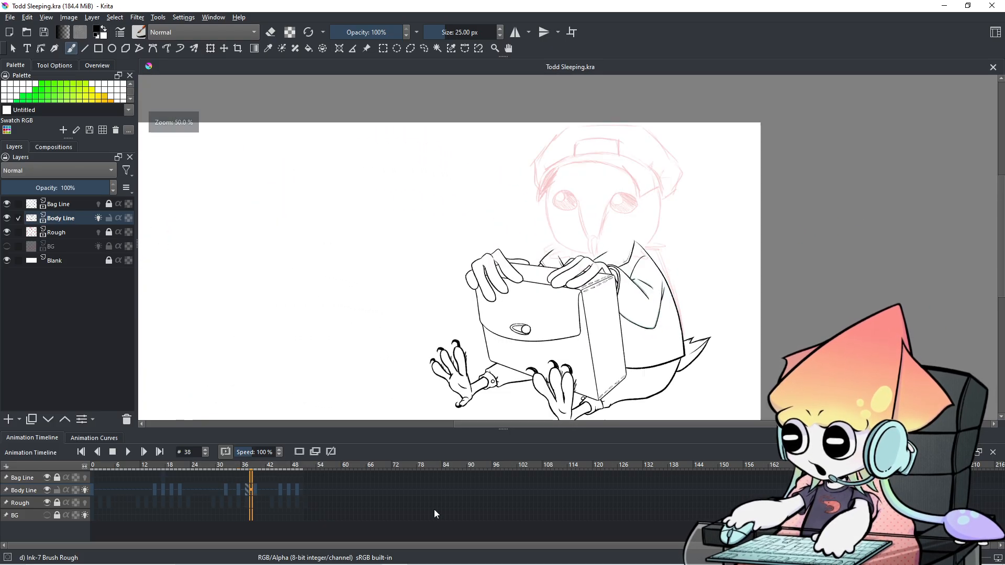
key(Left)
key(Left)
key(Left)
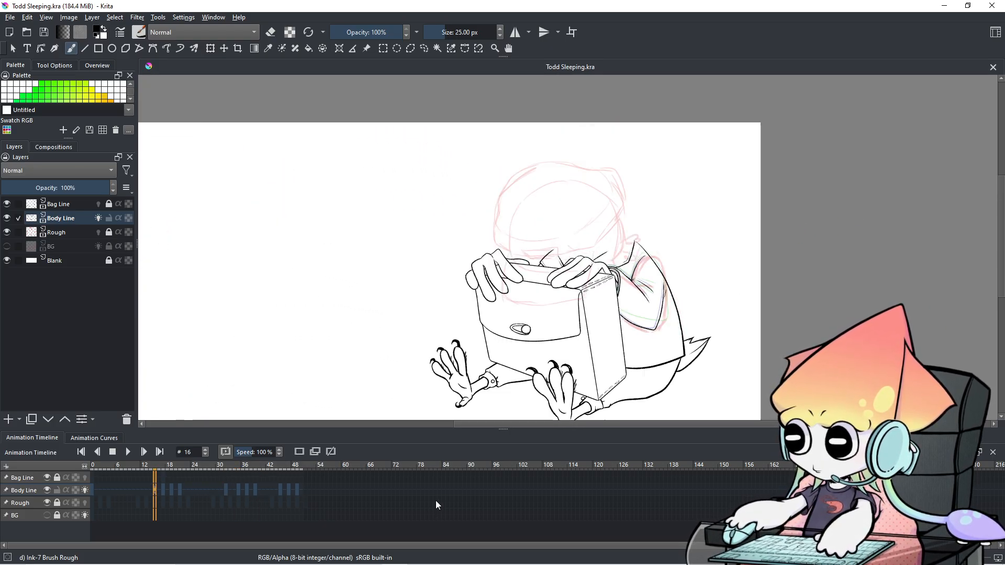
key(Left)
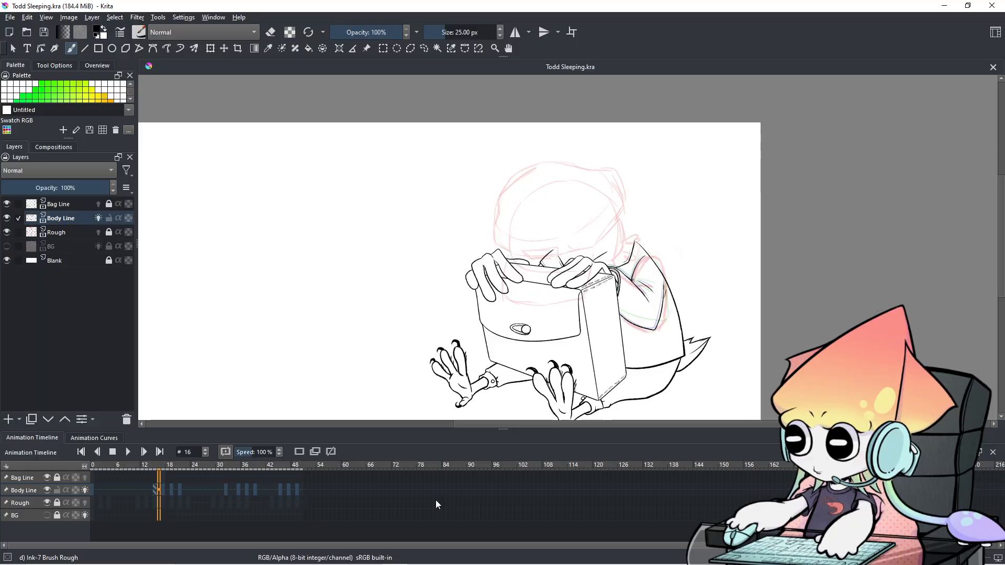
key(Right)
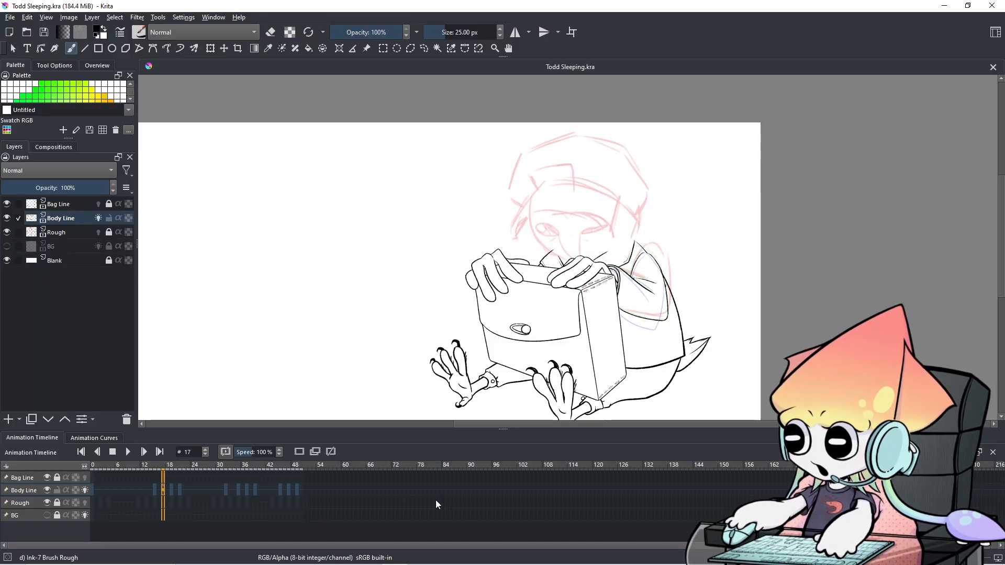
key(Left)
key(Right)
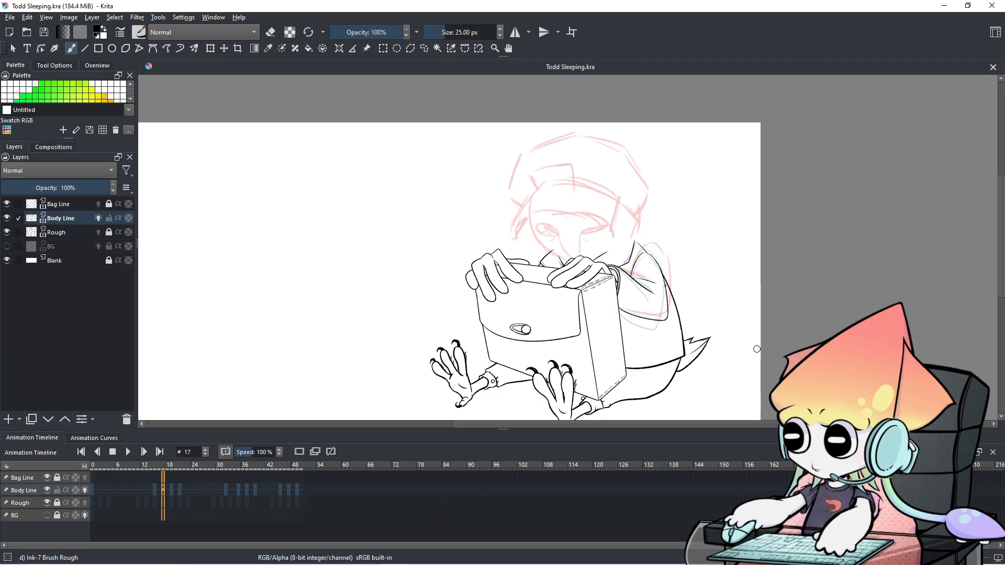
Step: Get a closer view of the raised arm on frame 17 and turn on eraser mode for the brush
key(1)
drag(606, 266, 618, 277)
key(ctrl+z)
key(e)
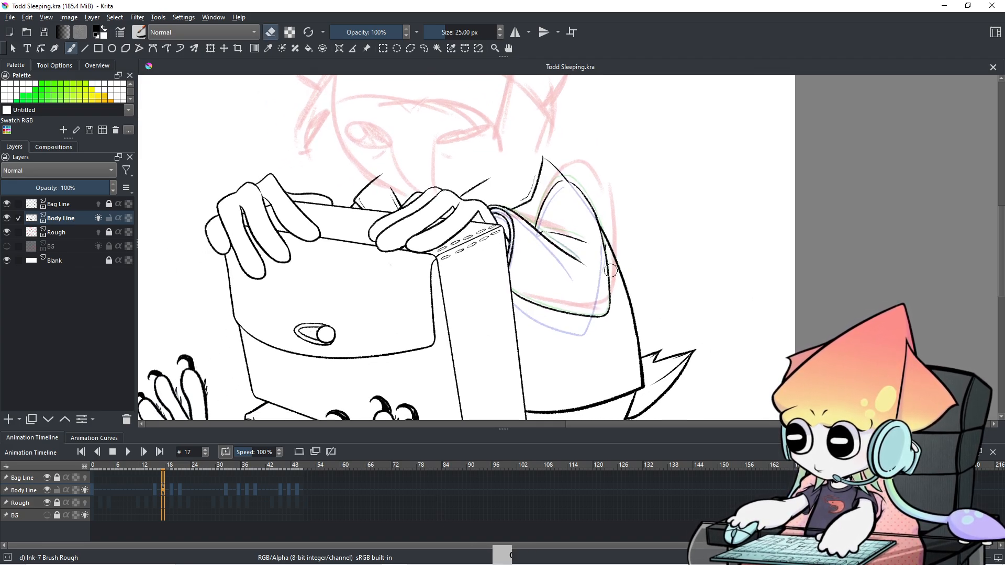
drag(622, 264, 610, 232)
key(ctrl+z)
drag(628, 296, 625, 286)
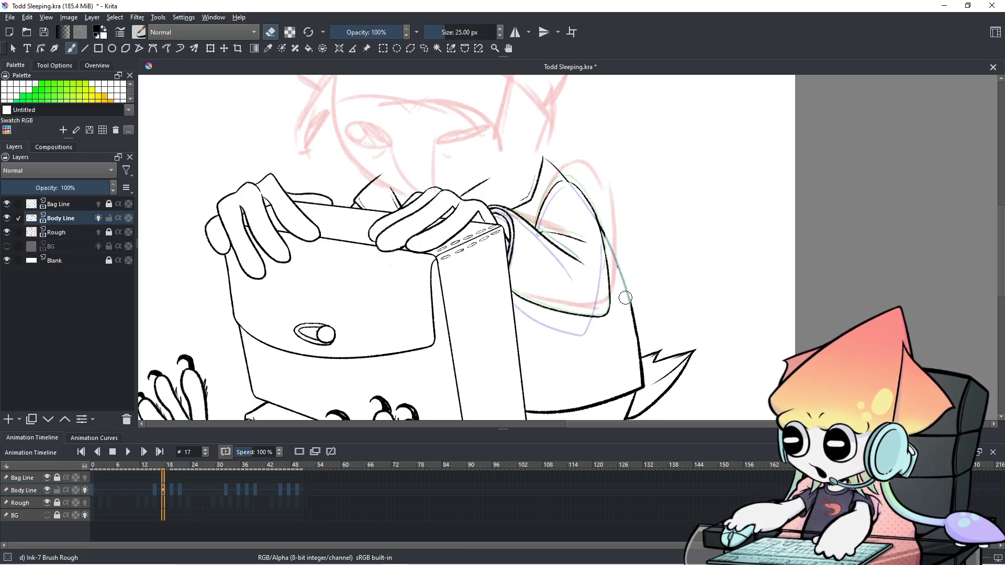
drag(630, 377, 626, 300)
key(ctrl+z)
key(ctrl+z)
key(ctrl+z)
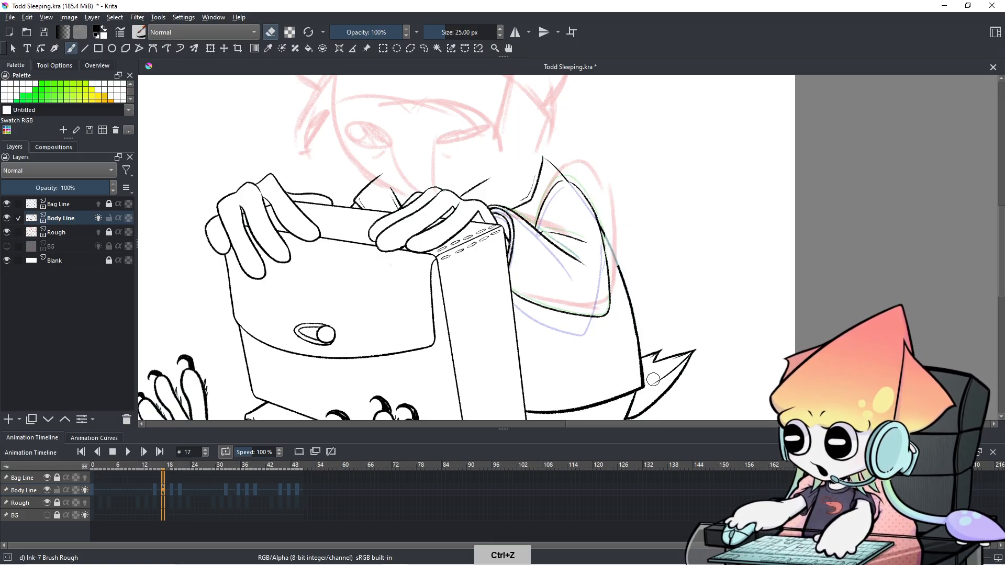
Step: Erase the back outline on frame 17 from the collar tip to just past the raised sleeve, leaving the lower back line
scroll(633, 306, up, 3)
drag(629, 295, 652, 383)
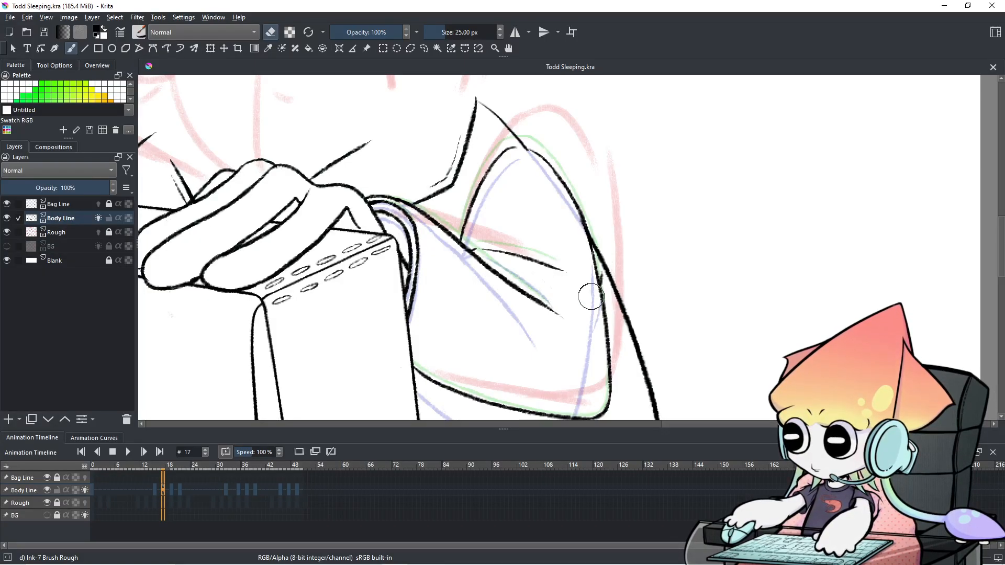
mouse_move(604, 308)
mouse_down()
mouse_move(617, 294)
mouse_move(595, 237)
mouse_move(605, 311)
mouse_up()
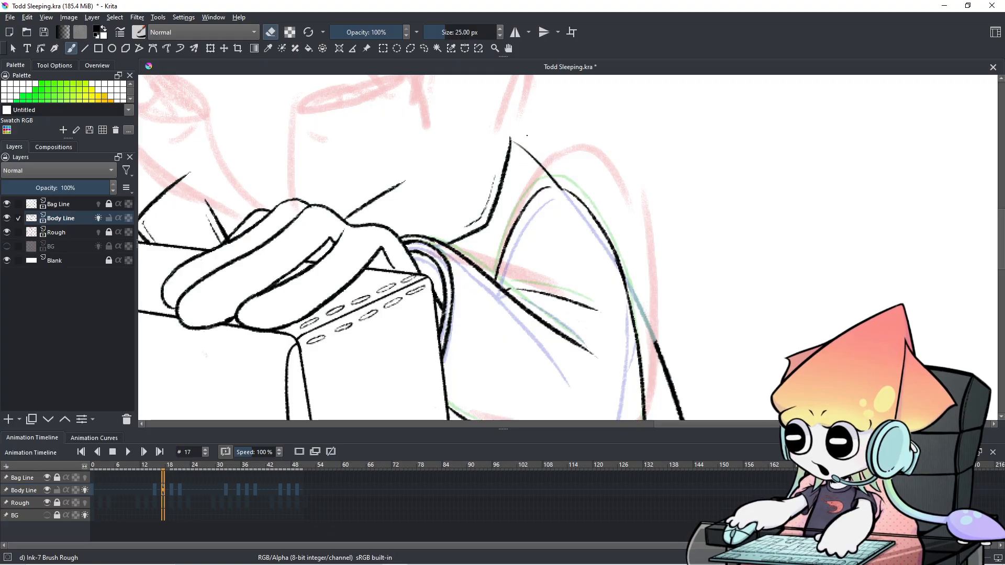
drag(526, 153, 559, 181)
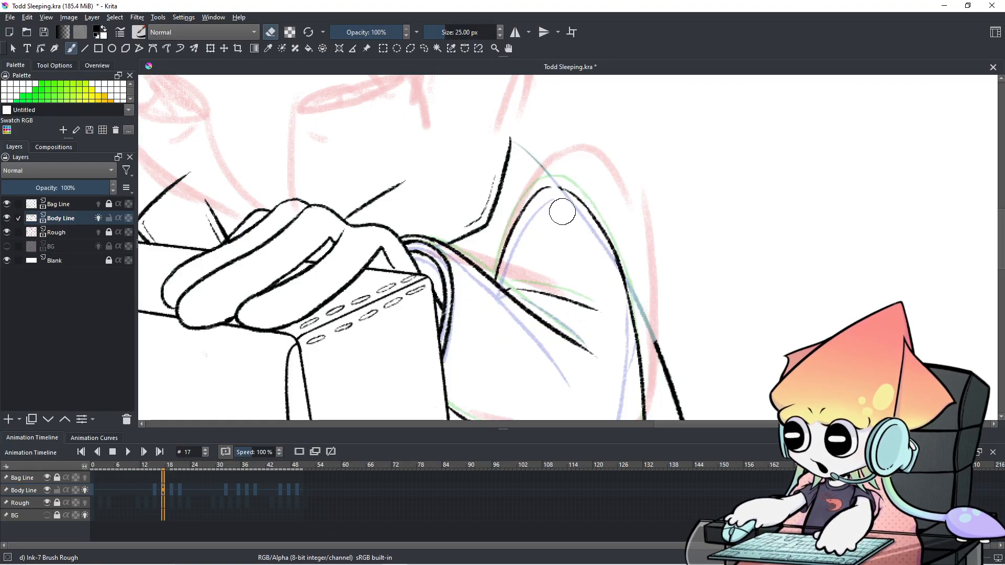
Step: Reduce the eraser size to 9.87 px and compare the shoulder lines of frames 16 and 17, ending on frame 17
drag(556, 209, 557, 197)
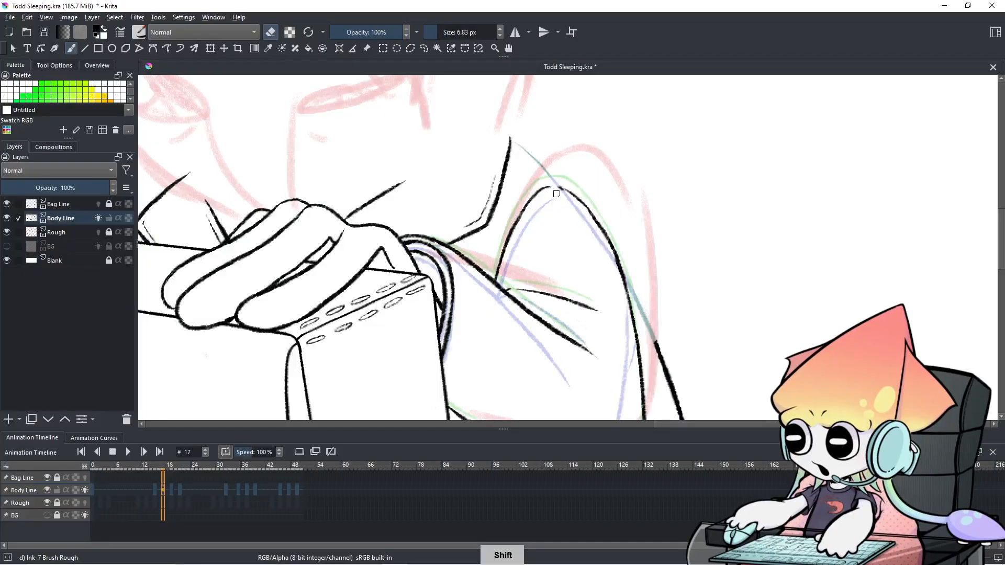
key(ctrl+z)
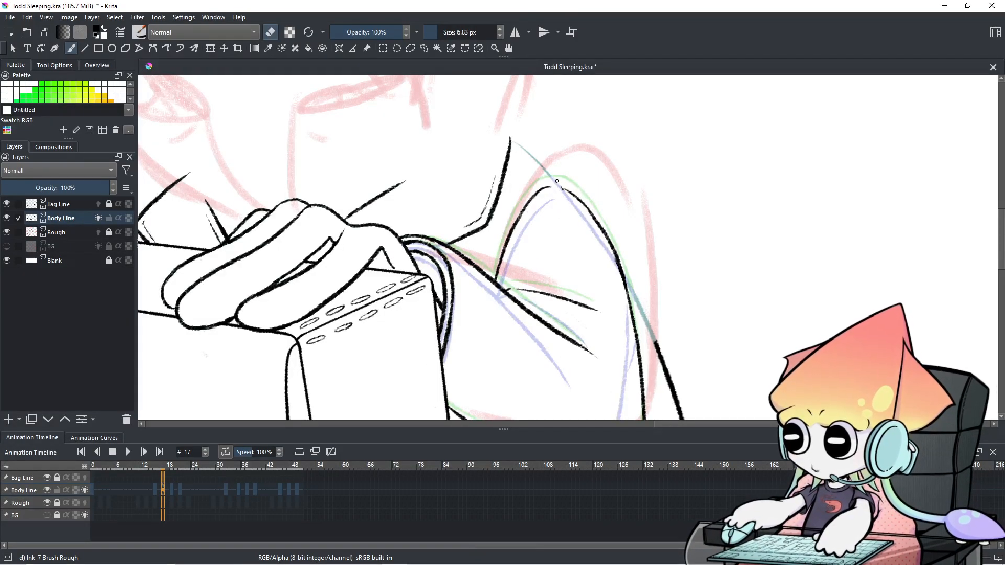
drag(543, 165, 528, 153)
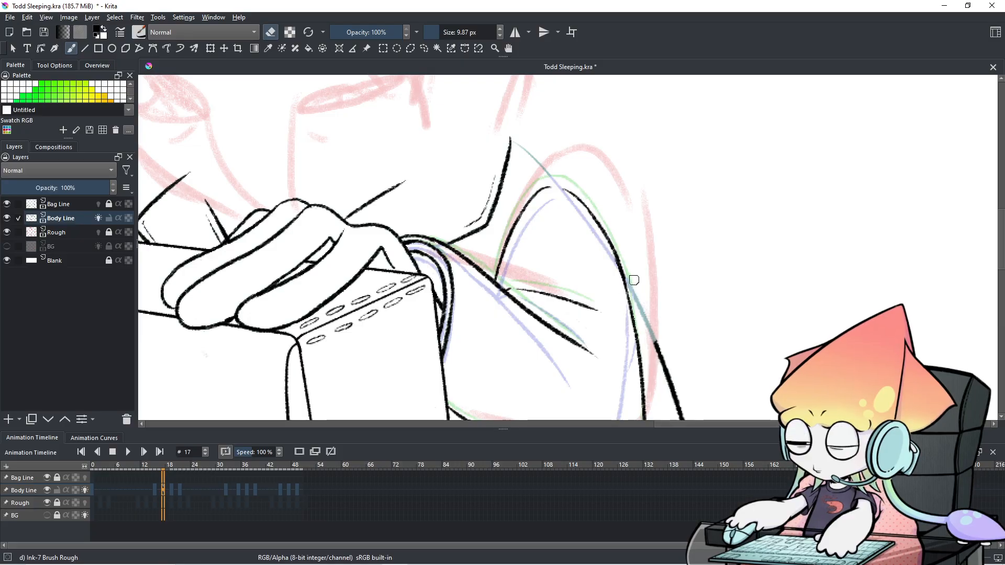
drag(614, 229, 557, 221)
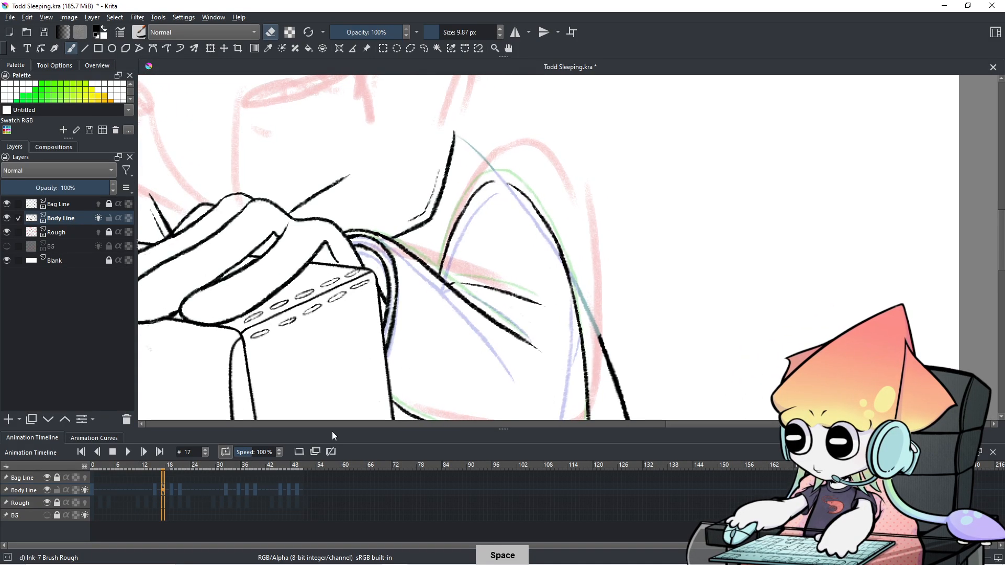
click(155, 489)
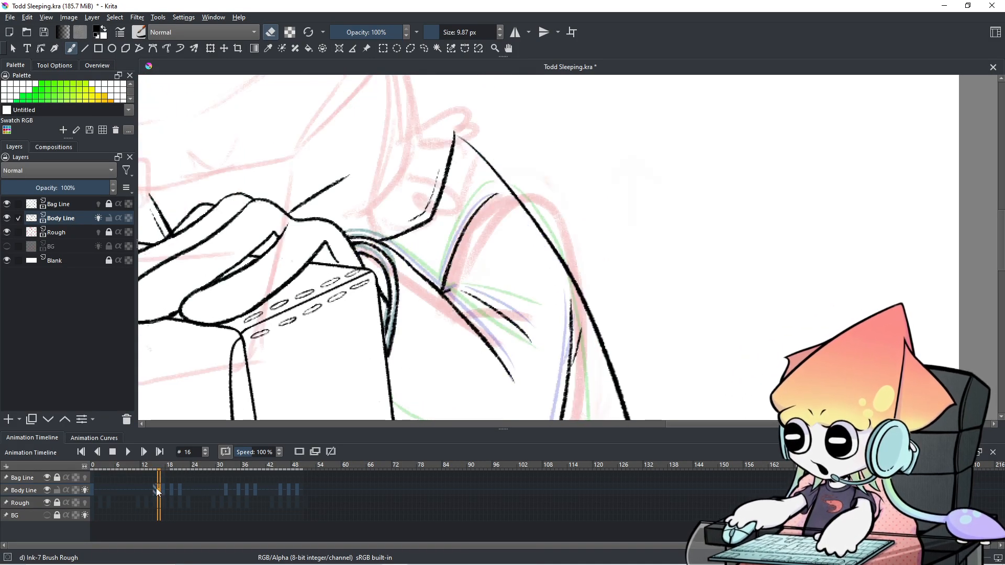
click(163, 490)
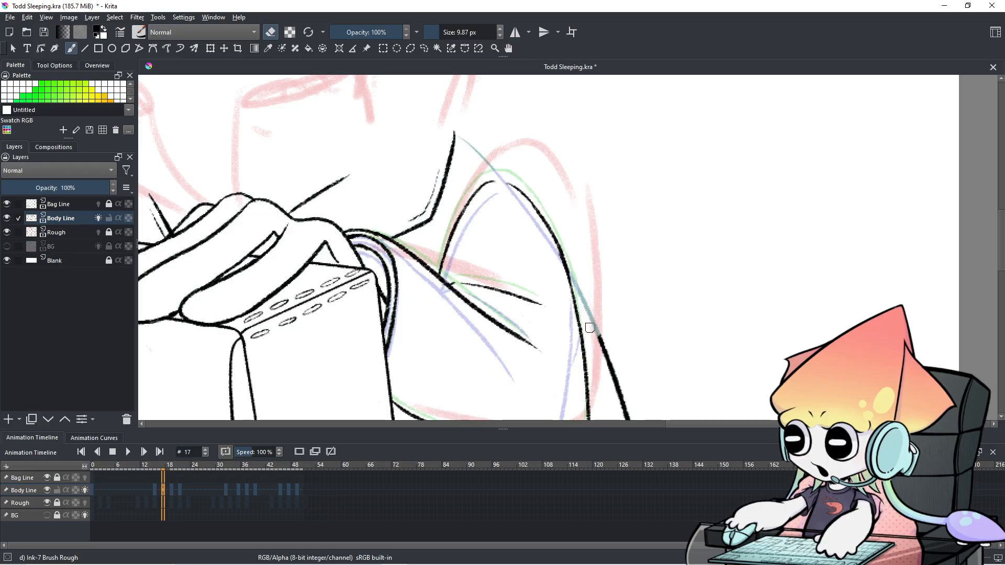
Step: Turn off eraser mode and try to redraw the outer sleeve line where it meets the back on frame 17
key(e)
mouse_move(565, 267)
mouse_down()
mouse_move(570, 329)
mouse_move(580, 330)
mouse_up()
key(ctrl+z)
key(ctrl+z)
drag(566, 267, 579, 353)
key(ctrl+z)
key(ctrl+z)
drag(572, 304, 578, 347)
key(ctrl+z)
drag(573, 309, 579, 353)
key(ctrl+z)
drag(575, 305, 579, 345)
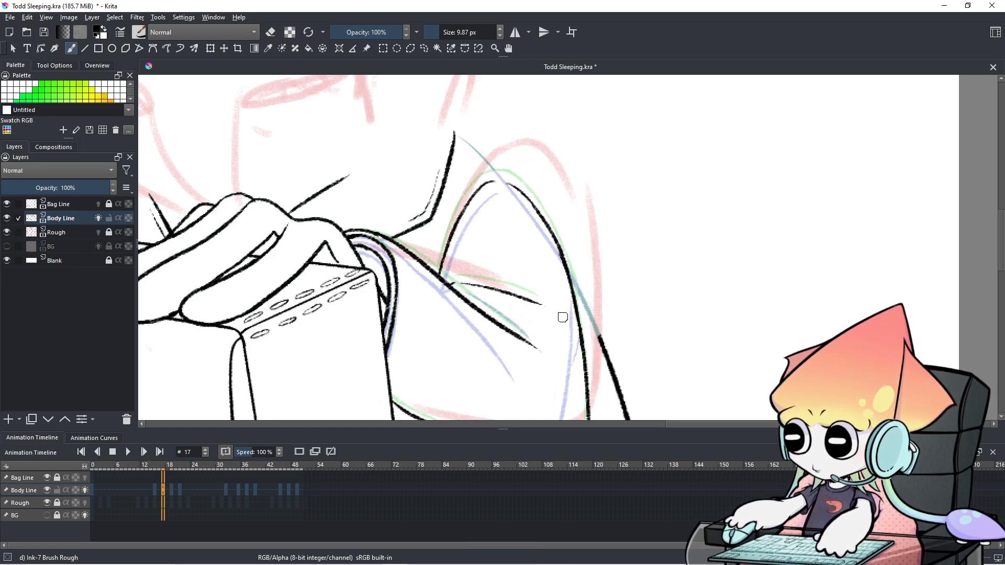
Step: Try to ink the upper back outline on frame 17 from the collar tip down over the raised sleeve
drag(517, 210, 579, 193)
key(ctrl+equal)
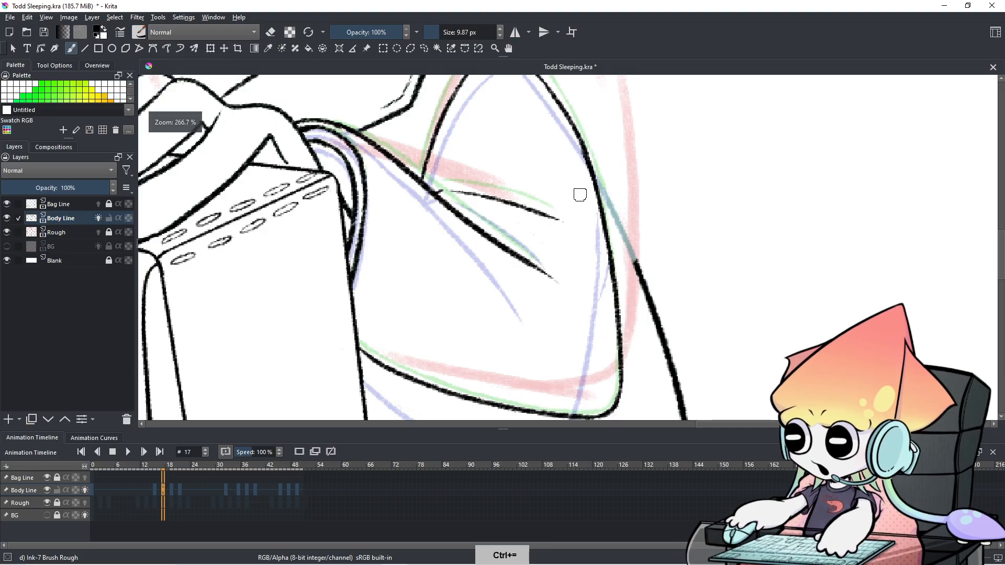
key(ctrl+minus)
key(ctrl+minus)
key(ctrl+minus)
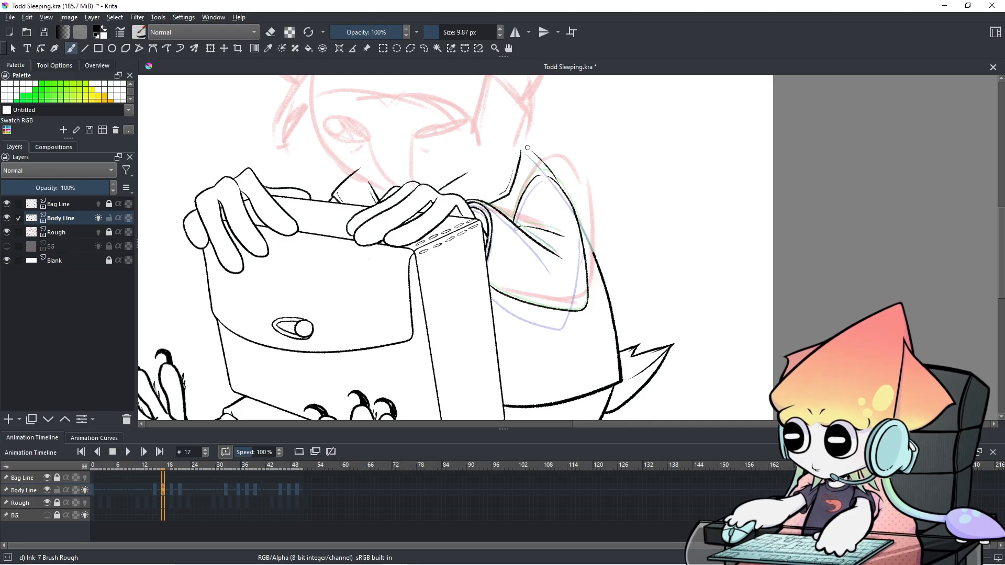
key(ctrl+z)
drag(541, 167, 560, 196)
key(ctrl+z)
mouse_move(522, 148)
mouse_down()
mouse_move(558, 190)
mouse_move(596, 273)
mouse_up()
key(ctrl+z)
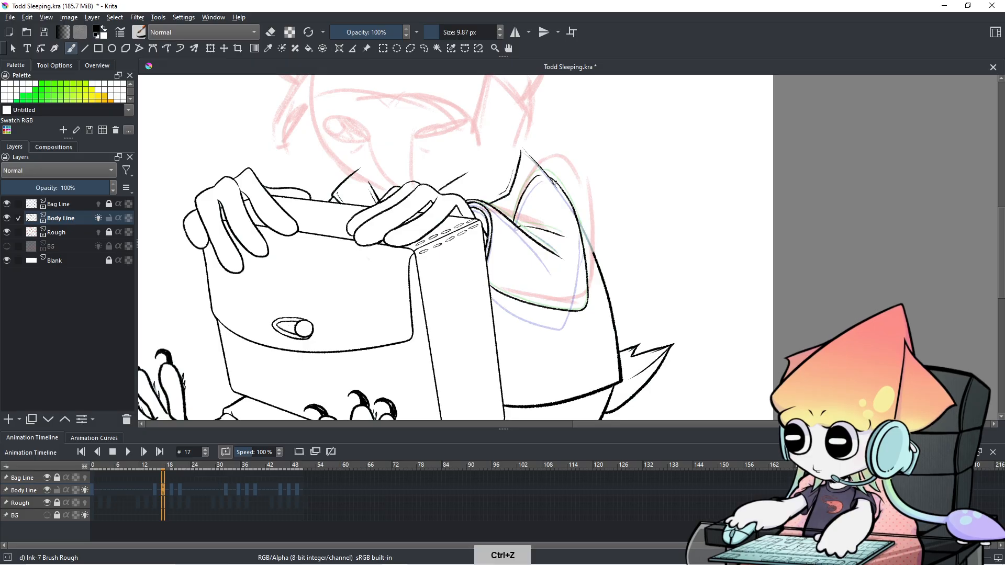
drag(523, 146, 559, 192)
key(ctrl+z)
drag(523, 146, 575, 208)
key(ctrl+z)
drag(523, 148, 596, 264)
key(ctrl+z)
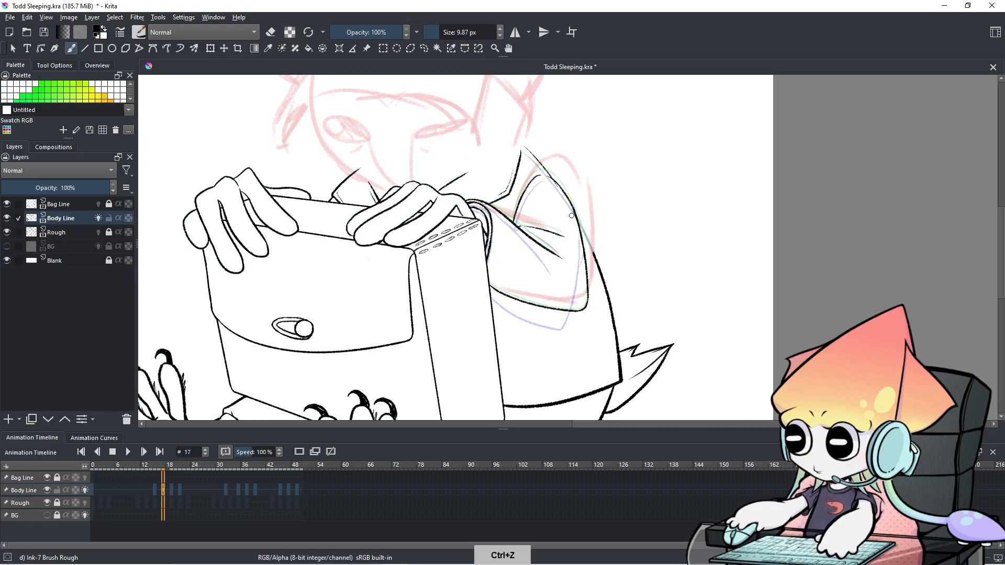
Step: Try to join the inked upper back outline to the lower back line along the sleeve's outer edge on frame 17
drag(577, 213, 600, 273)
key(ctrl+z)
drag(577, 216, 600, 280)
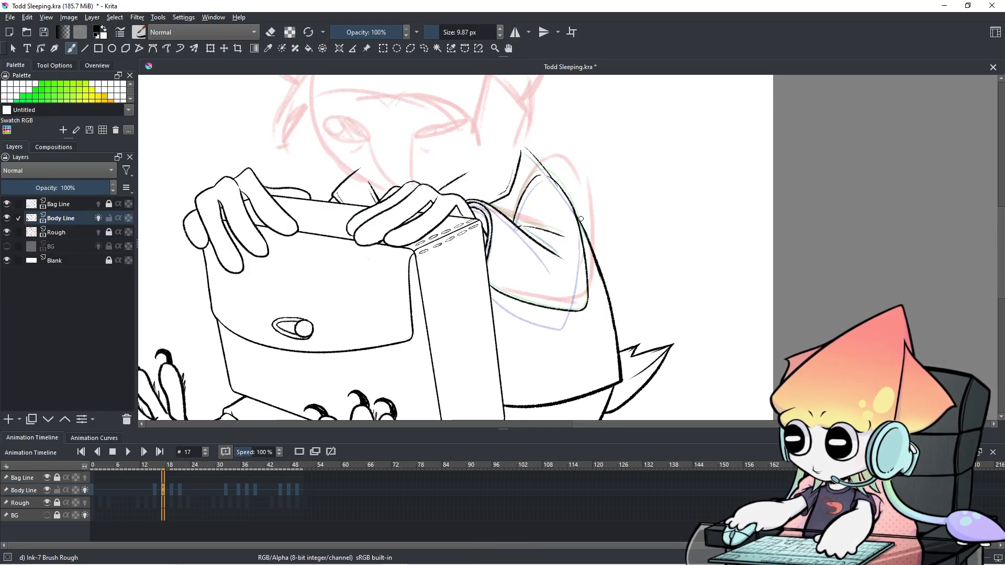
key(ctrl+z)
drag(574, 217, 598, 275)
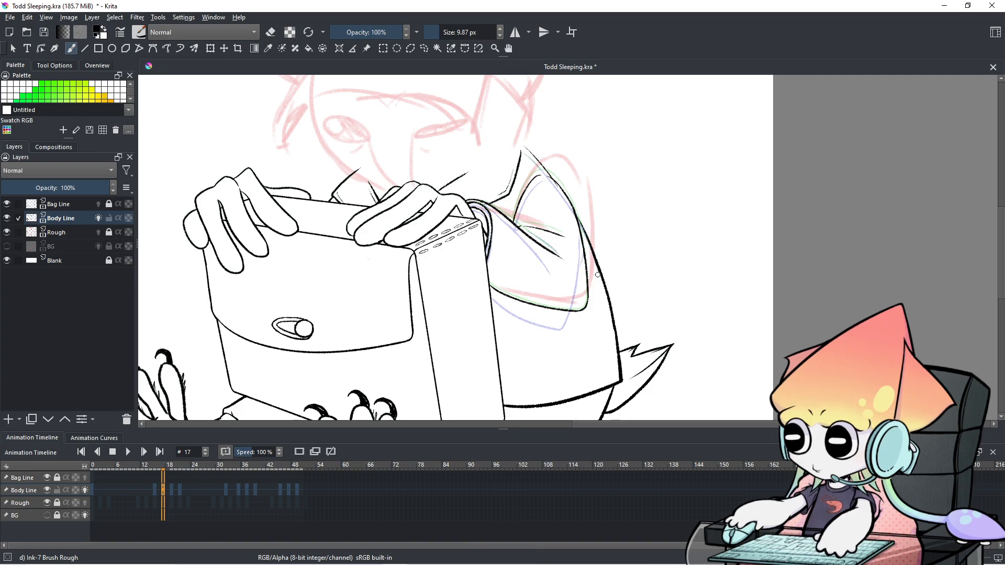
key(ctrl+z)
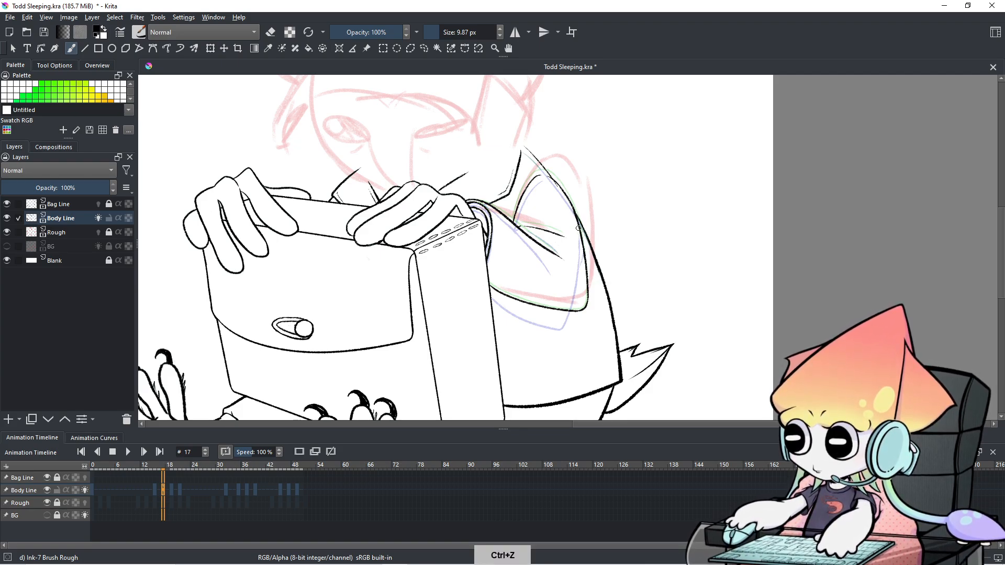
Step: Erase the bit of sleeve line overlapping the inked back outline at the shoulder on frame 17, with eraser mode off again at the end
key(ctrl+minus)
key(ctrl+minus)
scroll(565, 212, up, 5)
key(space)
drag(581, 173, 608, 242)
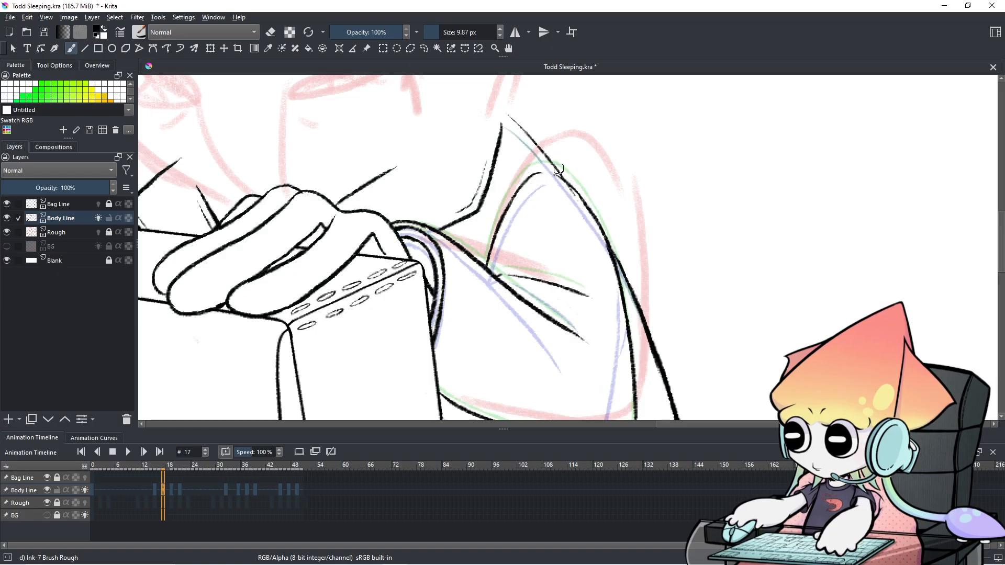
key(e)
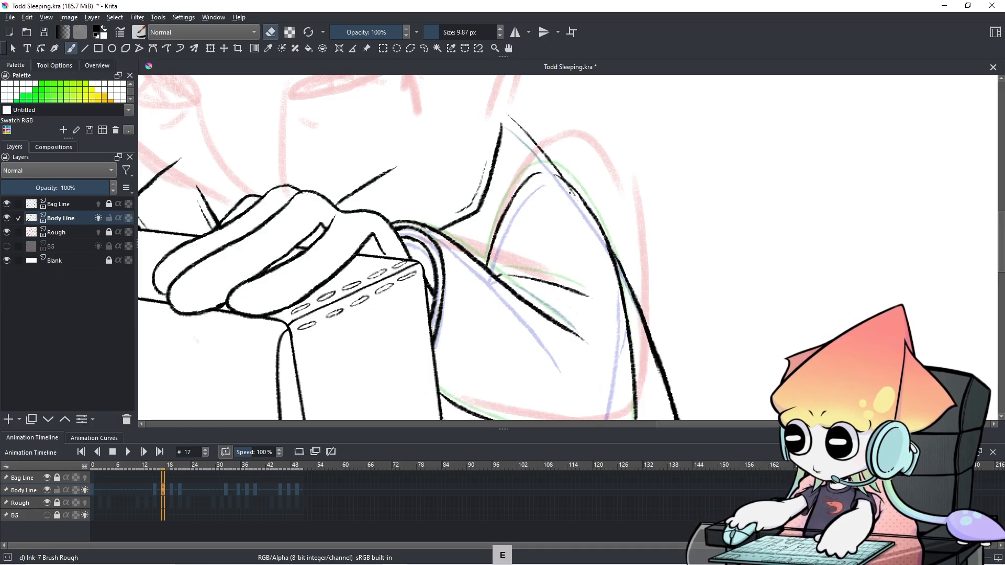
key(e)
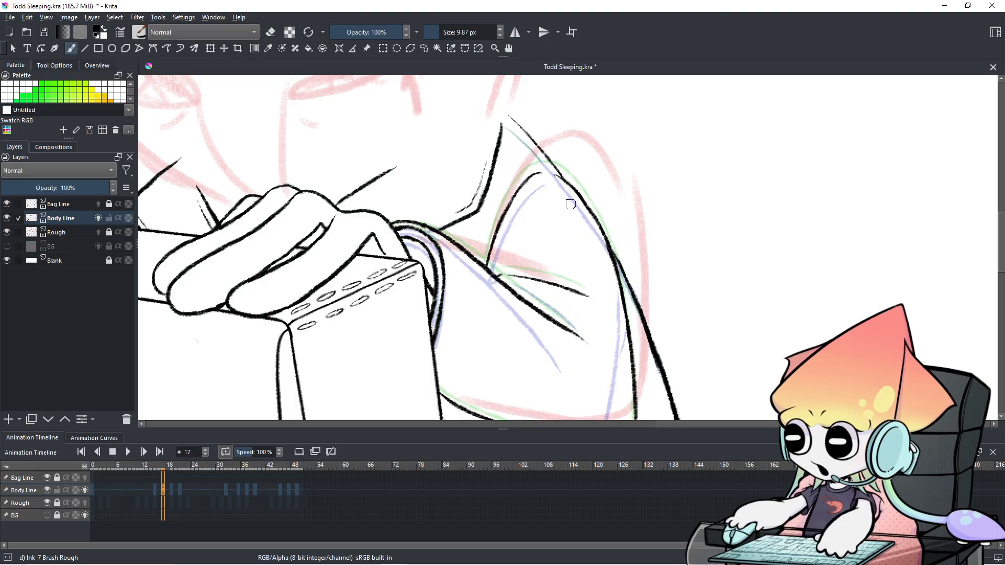
Step: Compare the whole figure's back outline on frames 16, 17 and 18
key(ctrl+equal)
key(ctrl+minus)
key(ctrl+minus)
key(ctrl+minus)
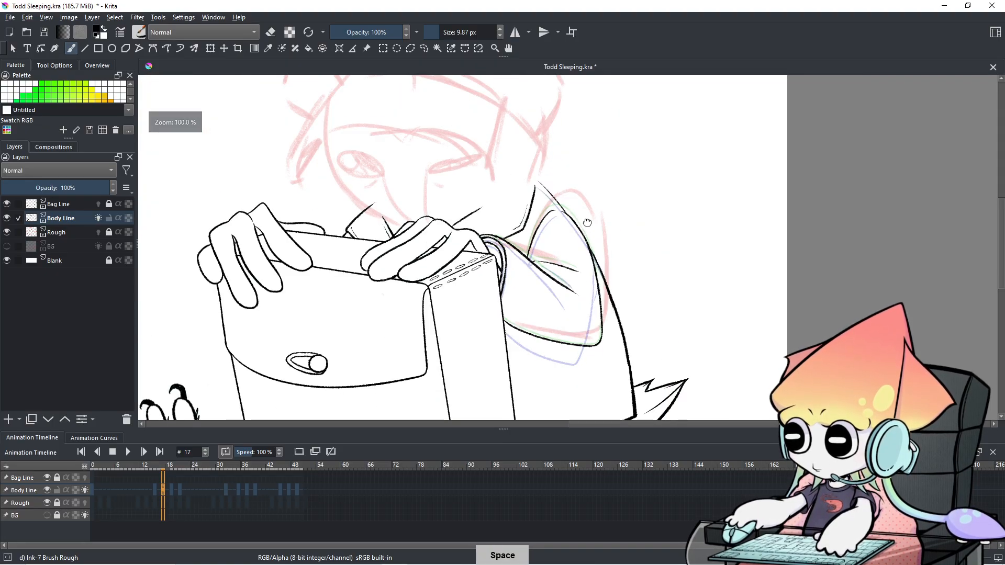
key(ctrl+minus)
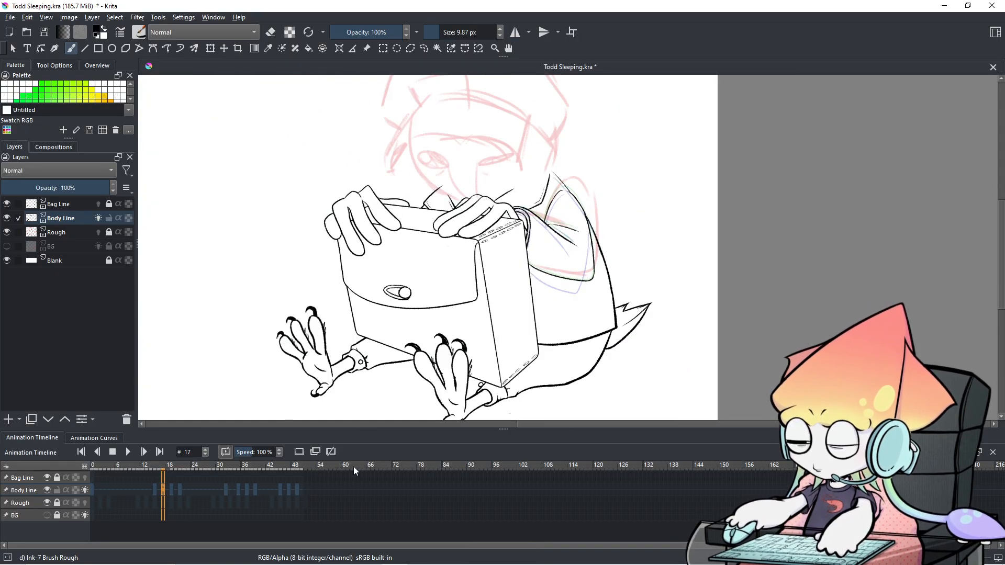
click(159, 488)
click(165, 491)
click(165, 490)
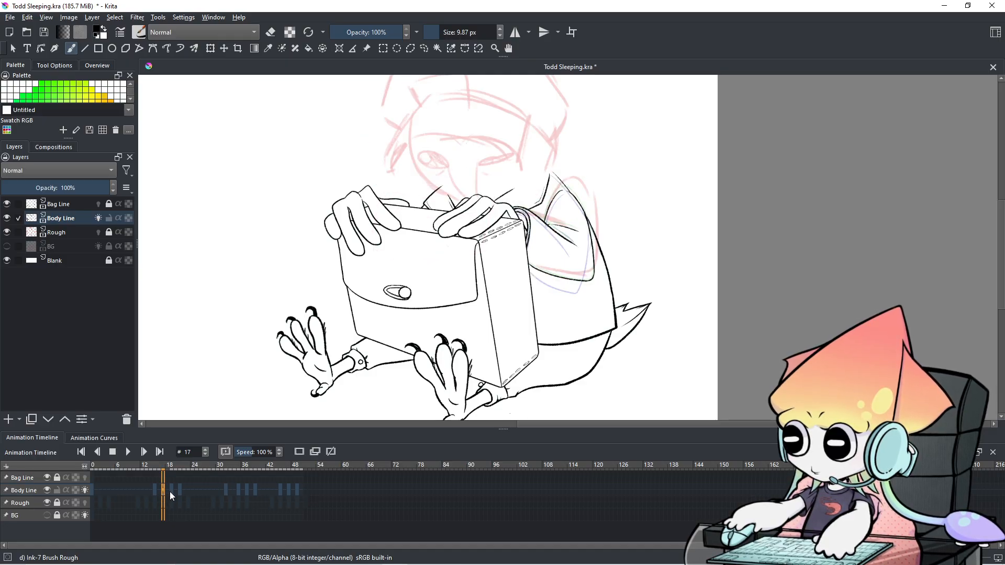
click(159, 487)
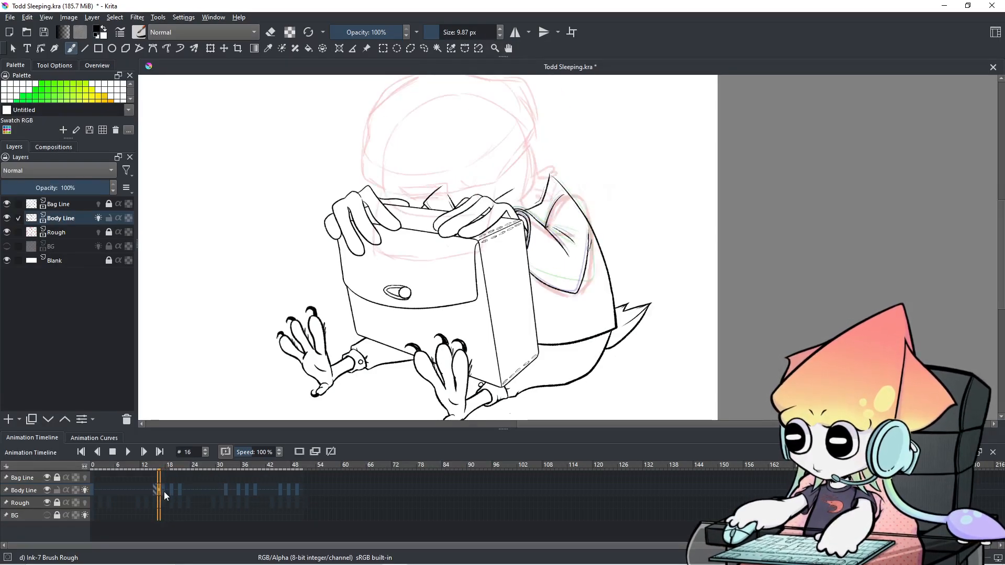
click(165, 491)
click(167, 492)
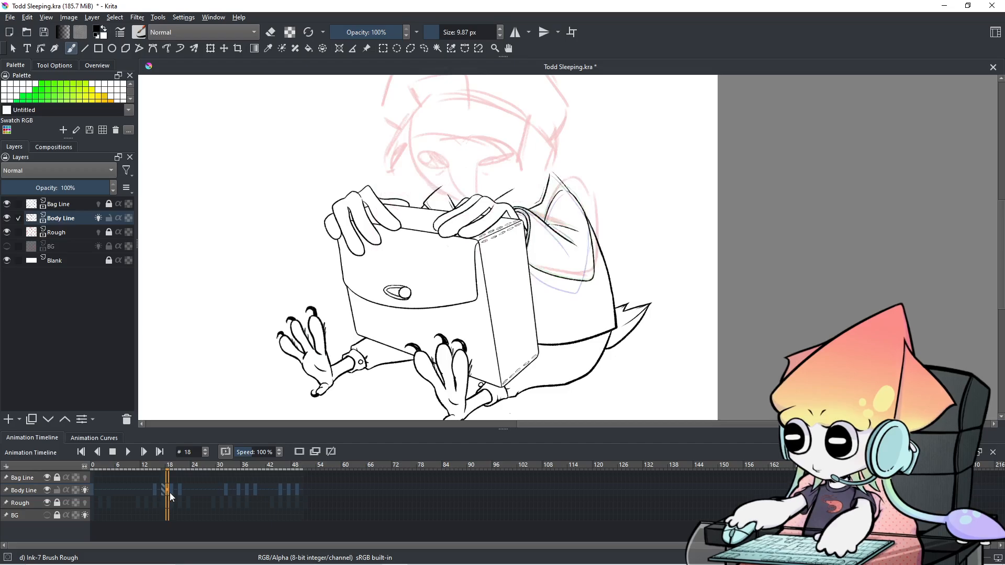
Step: Compare frame 17 with and without the new upper back outline, and undo the outline
key(ctrl+shift+z)
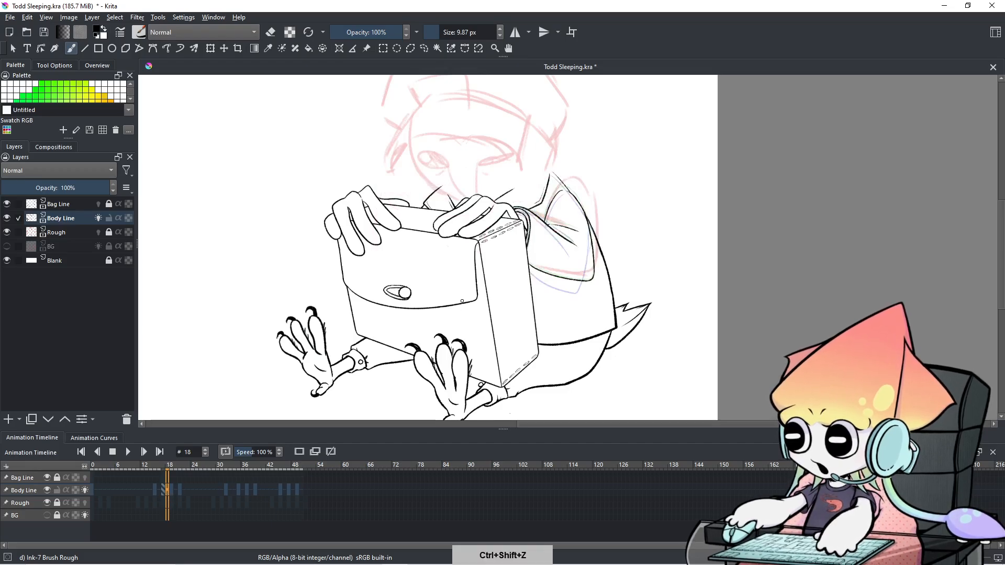
key(ctrl+z)
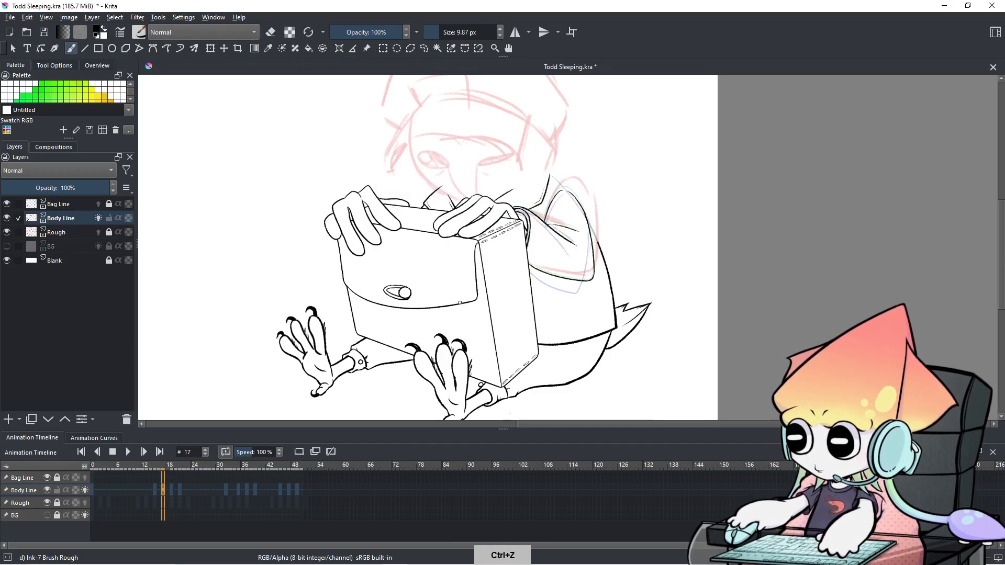
key(ctrl+shift+z)
key(ctrl+z)
drag(452, 301, 507, 219)
key(ctrl+equal)
key(ctrl+equal)
mouse_move(428, 189)
mouse_down()
mouse_move(481, 253)
mouse_move(500, 292)
mouse_up()
key(ctrl+equal)
key(ctrl+minus)
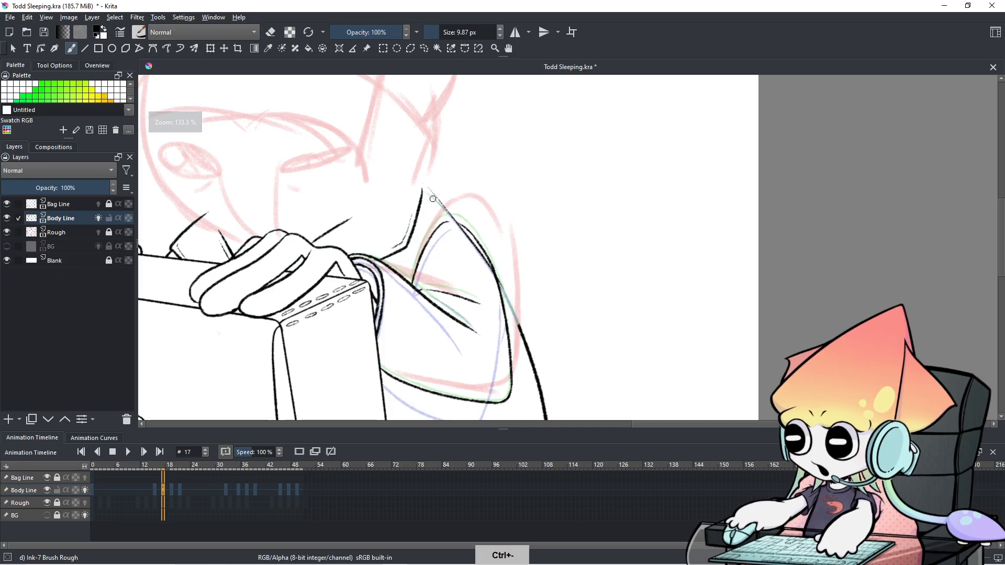
key(ctrl+z)
Step: Try to ink the back outline on frame 17 as one stroke from the collar tip to the lower back line
drag(426, 179, 524, 317)
key(ctrl+z)
mouse_move(421, 178)
mouse_down()
mouse_move(500, 327)
mouse_move(423, 182)
mouse_move(518, 322)
mouse_up()
key(ctrl+z)
key(ctrl+z)
mouse_move(425, 185)
mouse_down()
mouse_move(502, 283)
mouse_move(499, 309)
mouse_up()
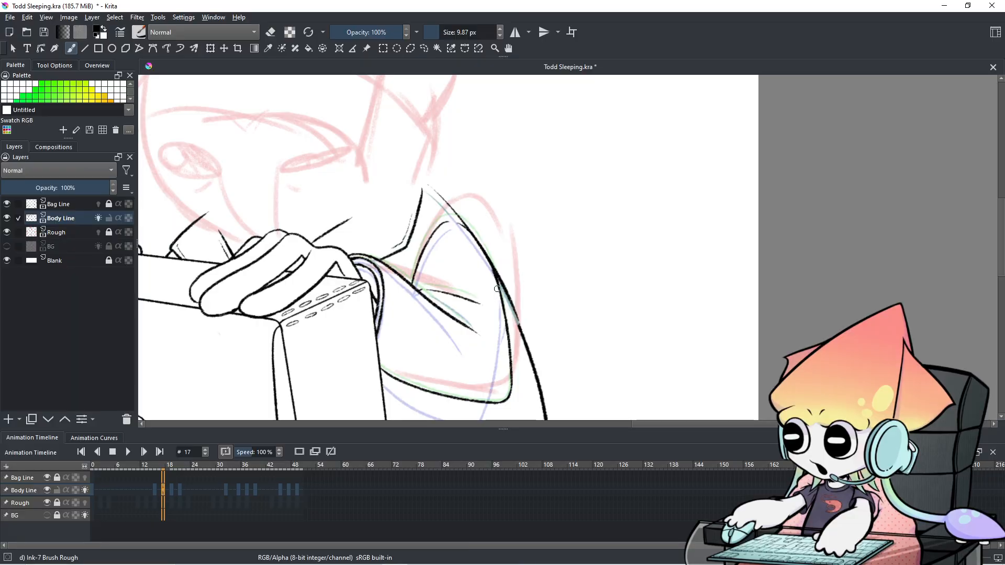
key(ctrl+z)
drag(420, 181, 516, 327)
key(ctrl+z)
mouse_move(422, 182)
mouse_down()
mouse_move(494, 263)
mouse_move(528, 342)
mouse_up()
key(ctrl+z)
drag(421, 183, 520, 326)
key(ctrl+z)
key(ctrl+z)
drag(421, 180, 505, 275)
key(ctrl+z)
drag(424, 175, 511, 352)
key(ctrl+z)
mouse_move(429, 180)
mouse_down()
mouse_move(493, 258)
mouse_move(529, 330)
mouse_up()
key(ctrl+z)
drag(429, 184, 507, 307)
key(ctrl+z)
mouse_move(428, 187)
mouse_down()
mouse_move(502, 274)
mouse_move(521, 345)
mouse_up()
key(ctrl+z)
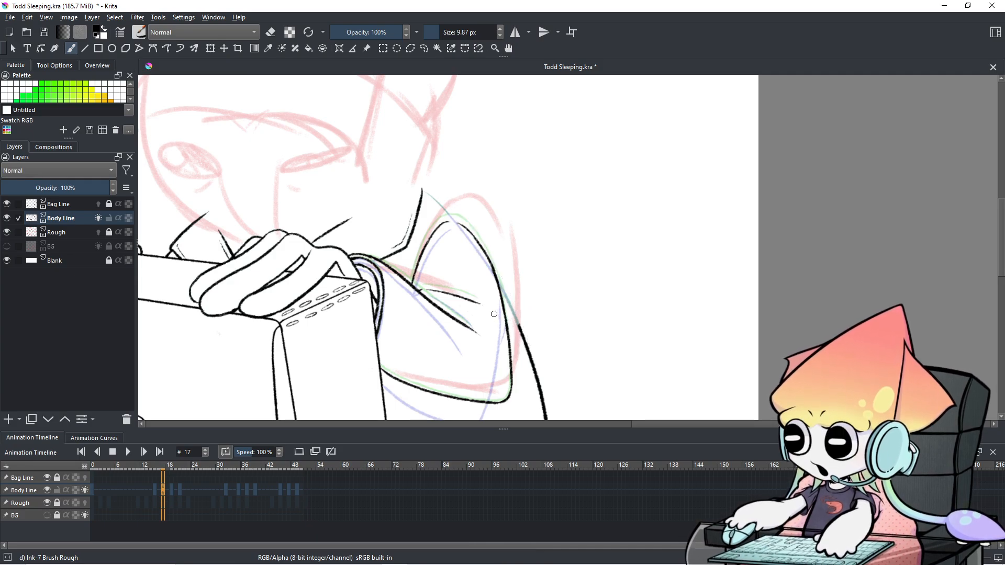
Step: With the canvas rotated so the back lies nearly level, ink a smooth back outline from the collar tip to the lower back line on frame 17
key(m)
key(m)
key(ctrl+bracketleft)
key(ctrl+bracketleft)
key(ctrl+bracketleft)
key(ctrl+bracketleft)
key(ctrl+bracketleft)
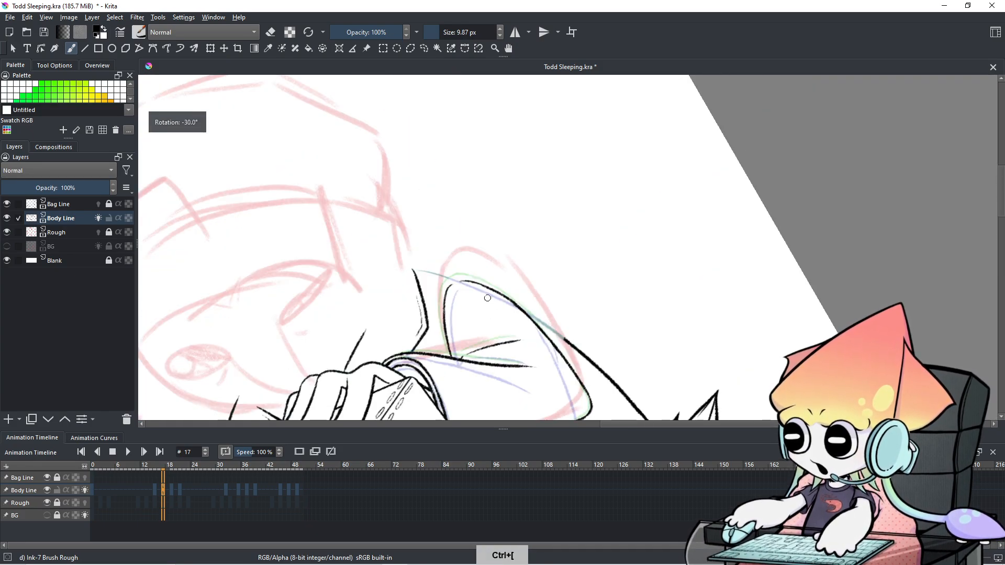
mouse_move(561, 303)
mouse_down()
mouse_move(617, 318)
mouse_move(621, 222)
mouse_up()
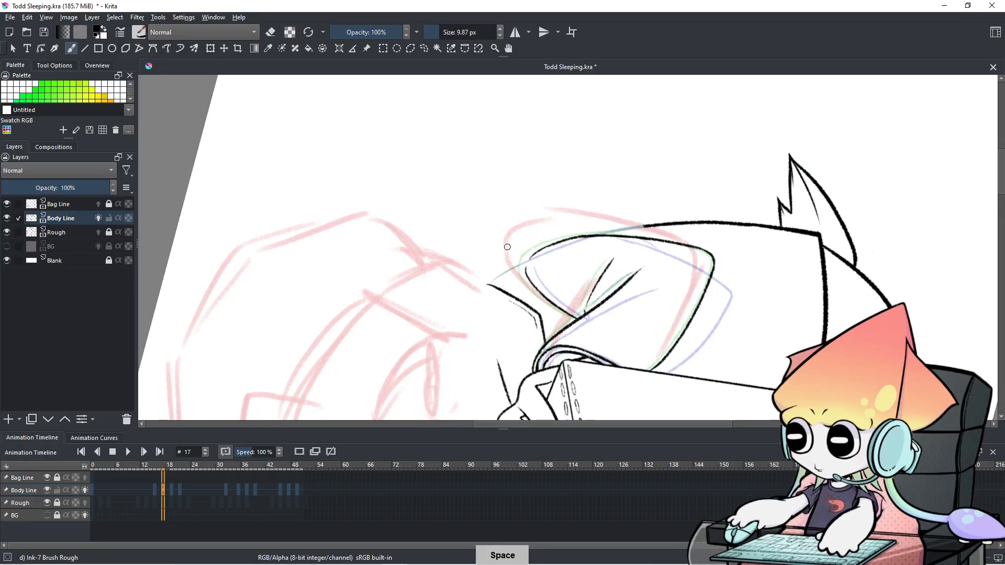
drag(492, 287, 653, 244)
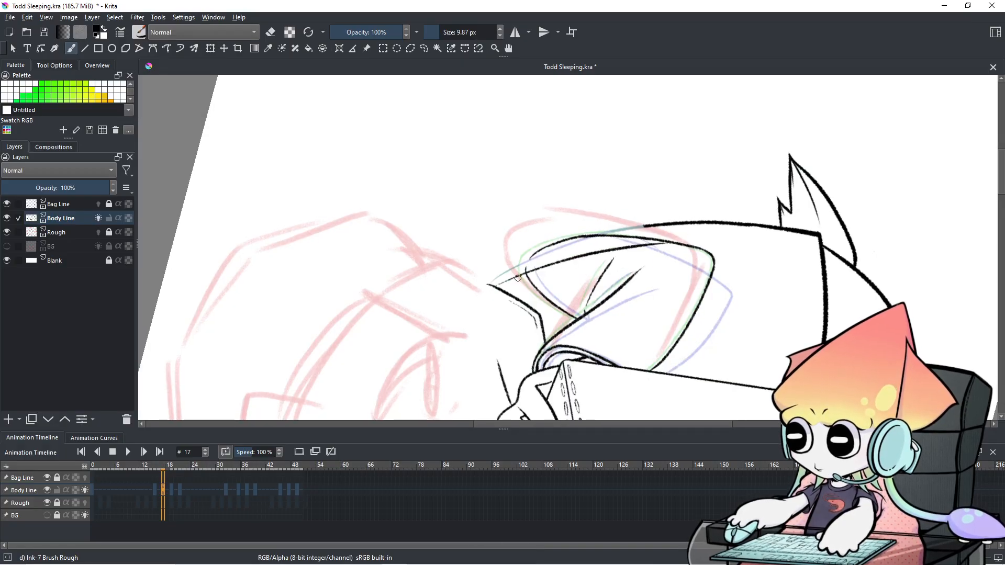
key(ctrl+z)
drag(492, 287, 643, 216)
key(ctrl+z)
drag(498, 285, 649, 225)
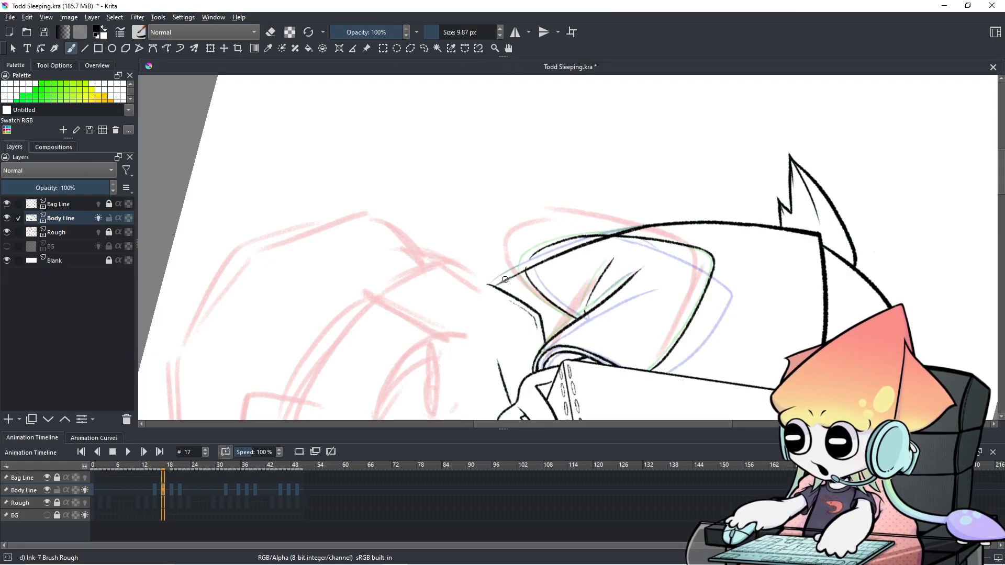
key(ctrl+z)
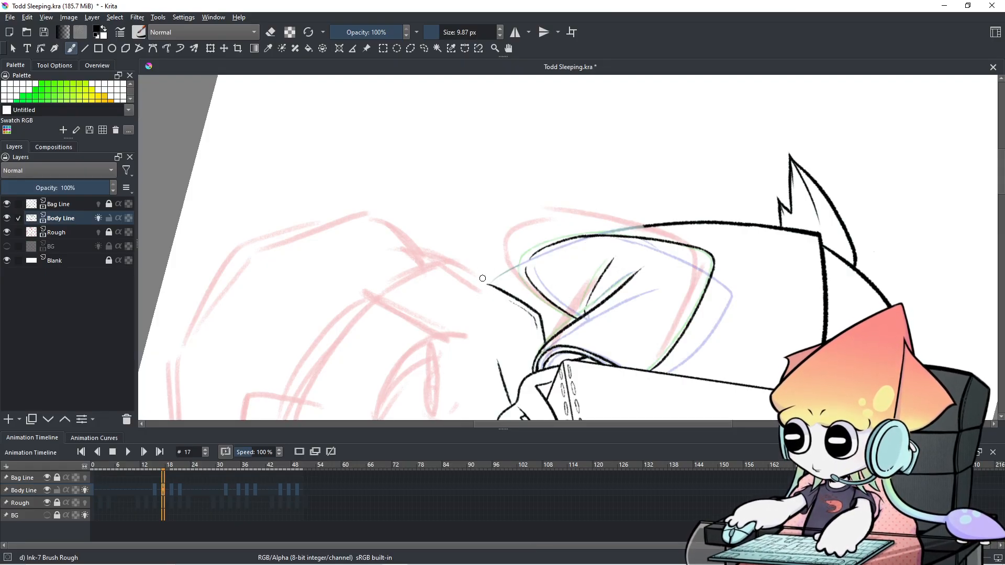
key(ctrl+z)
mouse_move(482, 277)
mouse_down()
mouse_move(641, 248)
mouse_move(525, 253)
mouse_move(615, 263)
mouse_move(686, 228)
mouse_up()
key(ctrl+z)
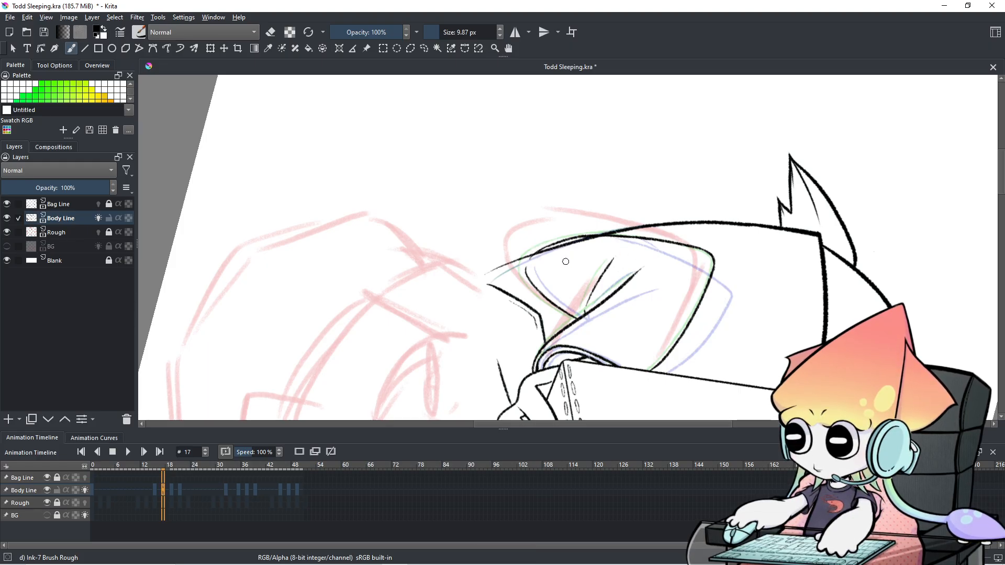
key(ctrl+z)
drag(482, 278, 665, 235)
key(ctrl+z)
drag(487, 272, 677, 220)
key(ctrl+z)
mouse_move(488, 281)
mouse_down()
mouse_move(576, 238)
mouse_move(680, 226)
mouse_up()
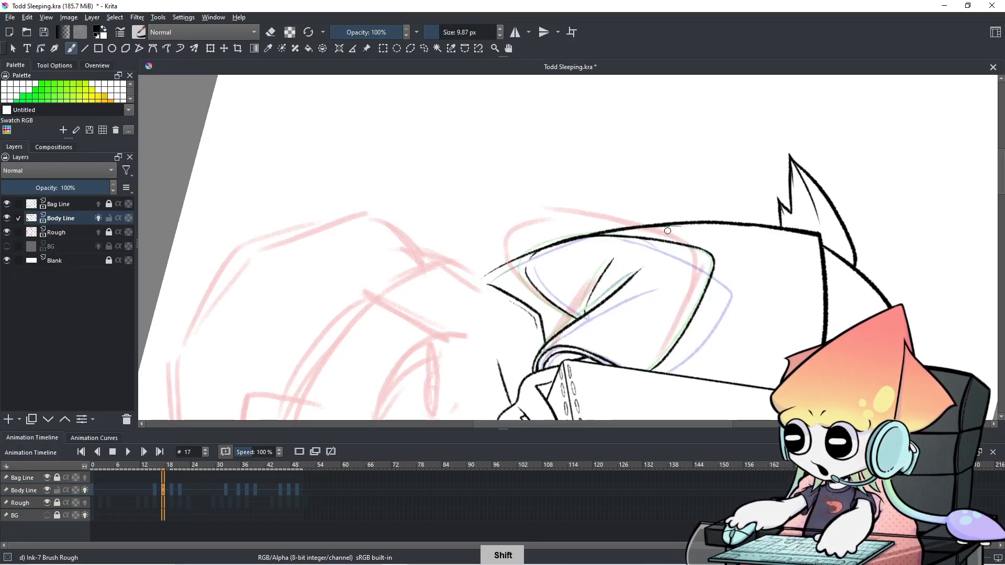
Step: Erase the overlap between the sleeve top and the new back outline on frame 17, and return the brush to drawing
key(e)
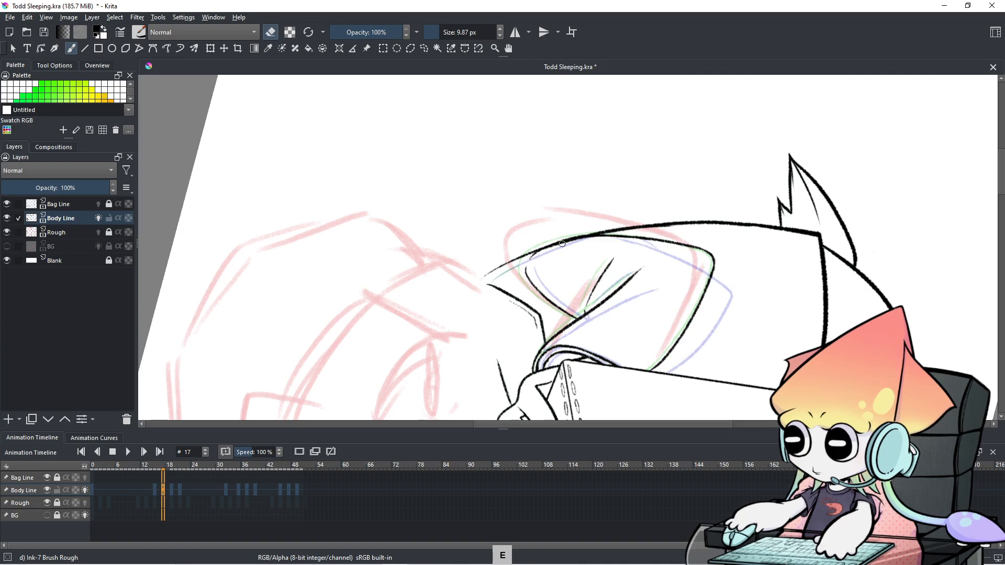
key(ctrl+z)
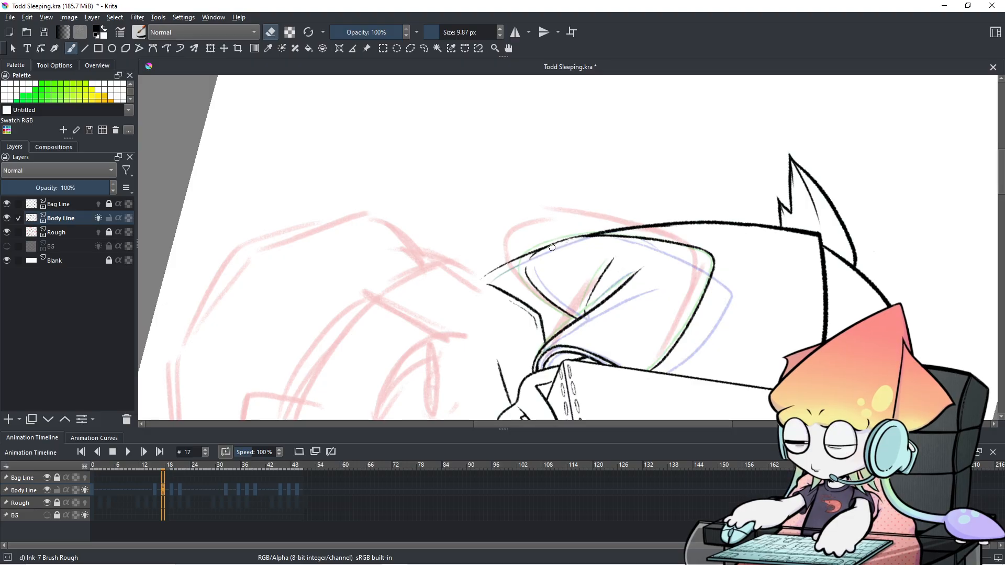
key(e)
key(ctrl+z)
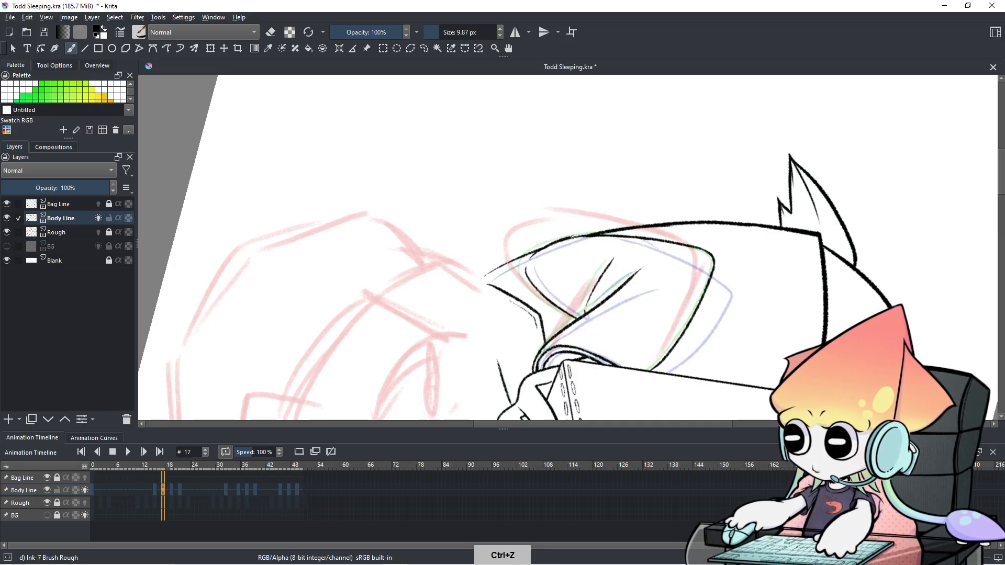
Step: Restore the canvas to its unmirrored orientation at 0° rotation, with the raised sleeve and back in view
key(m)
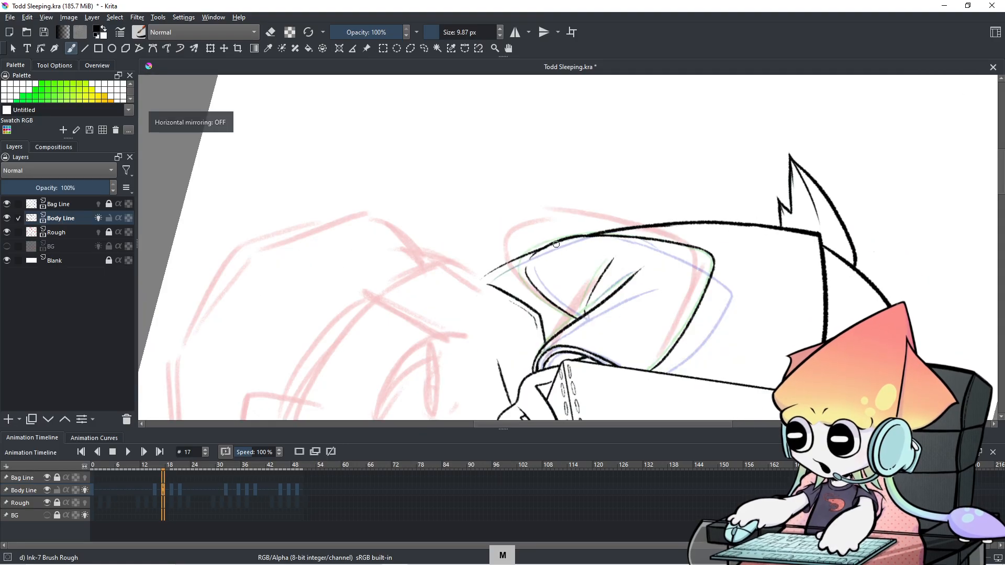
key(ctrl+[)
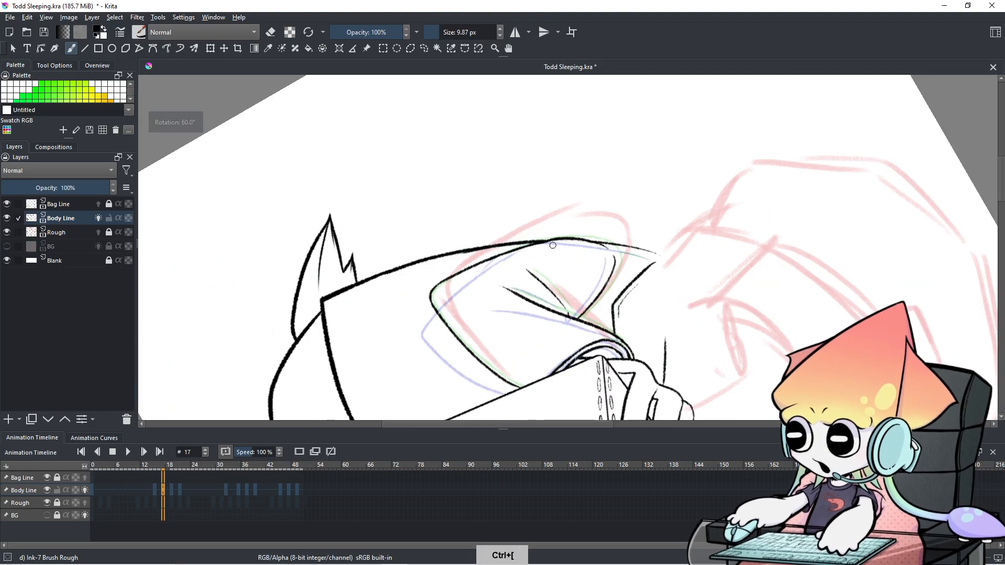
key(m)
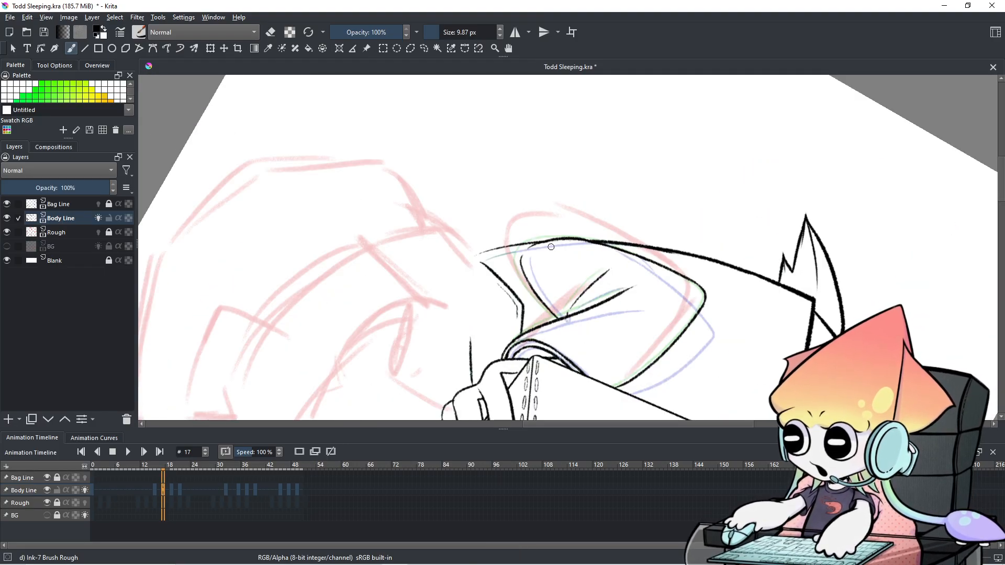
key(ctrl+[)
key(ctrl+[)
key(ctrl+[)
key(ctrl+[)
key(ctrl+[)
key(ctrl+[)
key(ctrl+[)
key(ctrl+[)
key(ctrl+[)
key(ctrl+[)
key(ctrl+[)
key(ctrl+[)
key(ctrl+[)
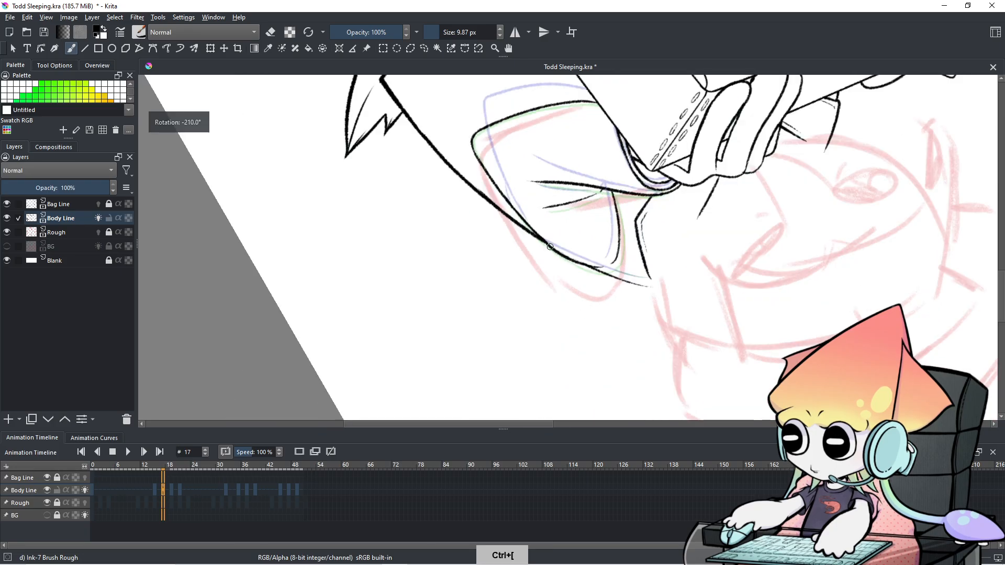
key(ctrl+[)
key(ctrl+[)
key(ctrl+[)
key(ctrl+[)
key(ctrl+[)
key(ctrl+[)
key(ctrl+[)
key(ctrl+[)
key(ctrl+[)
key(ctrl+[)
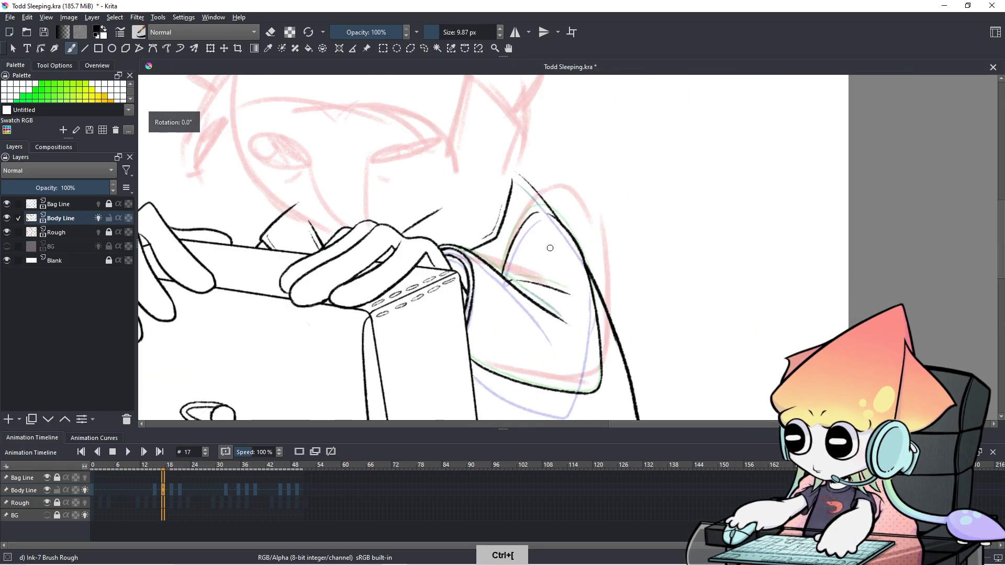
drag(545, 187, 570, 166)
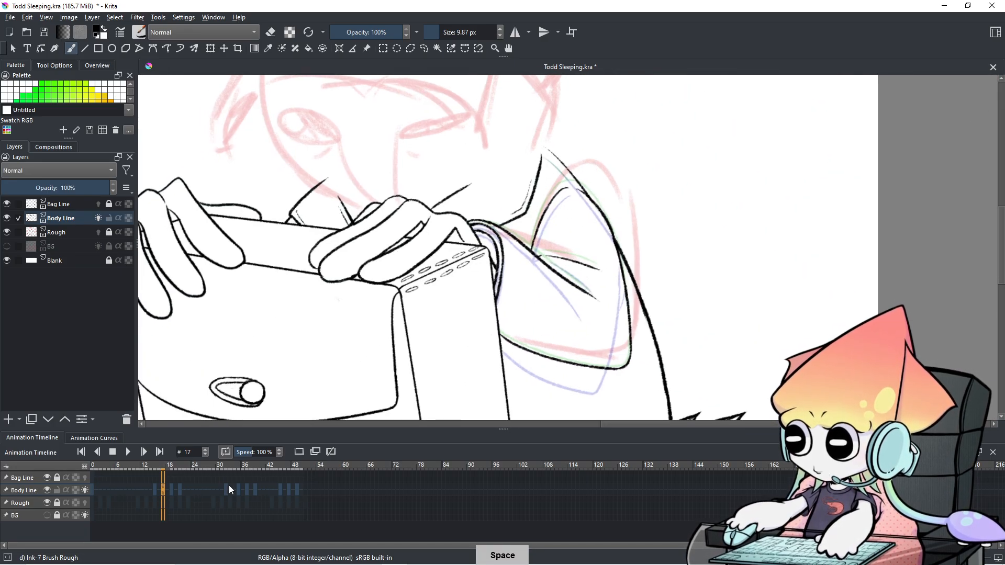
Step: Compare the sleeve and back lines on frames 16 to 19, ending on frame 19 with the whole body in view
click(160, 491)
click(167, 493)
click(160, 490)
click(166, 492)
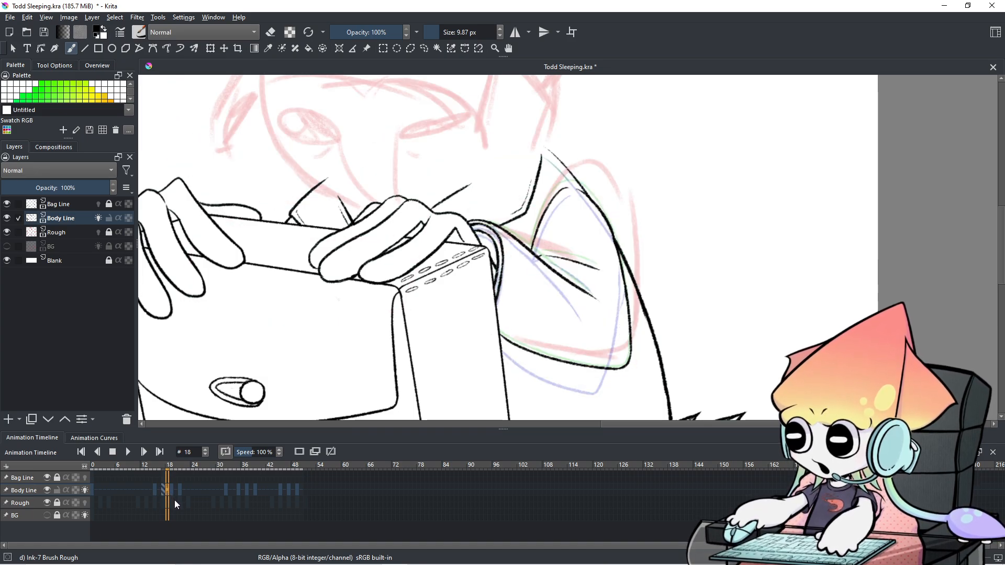
click(171, 491)
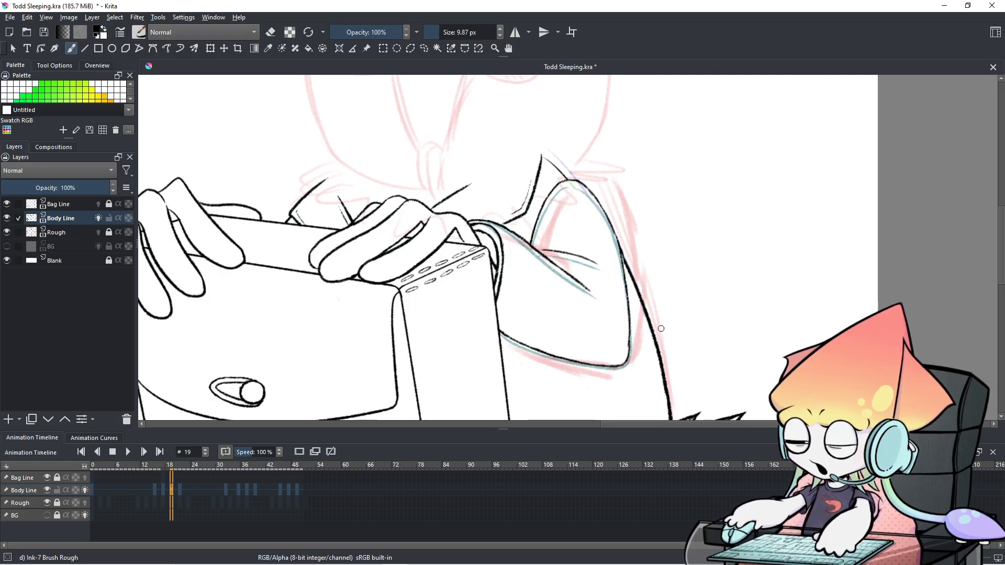
scroll(655, 293, down, 2)
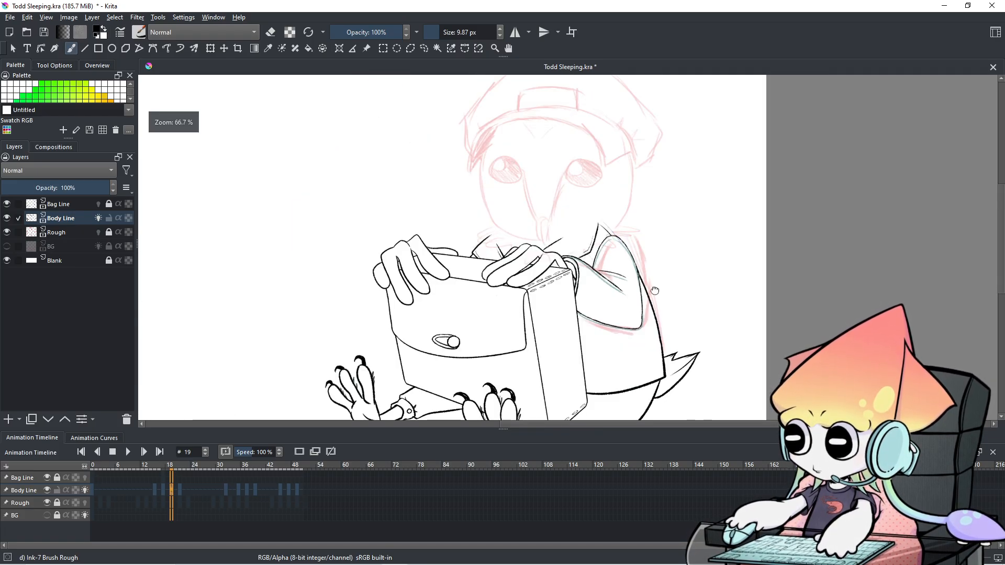
drag(655, 290, 649, 261)
right_click(225, 325)
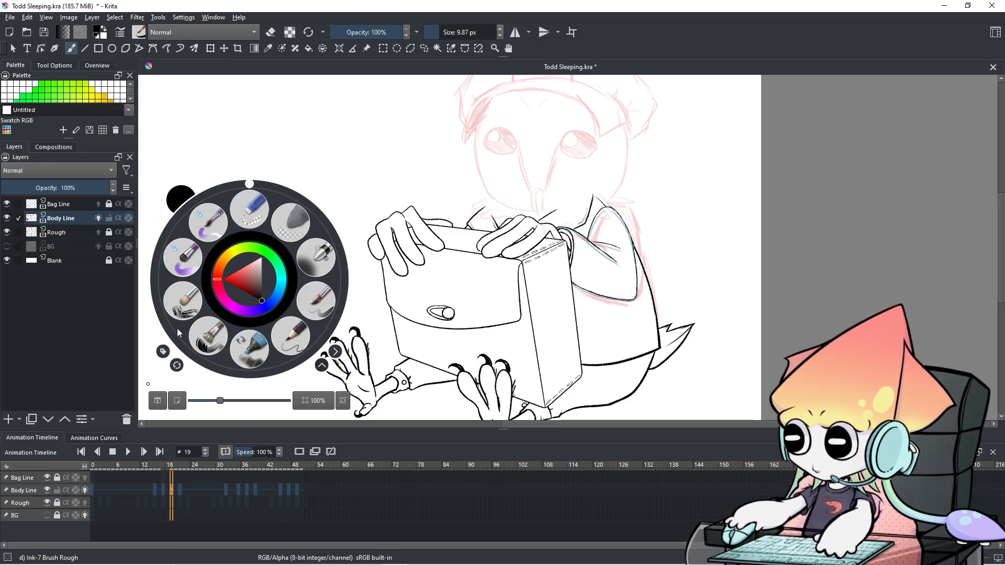
right_click(245, 390)
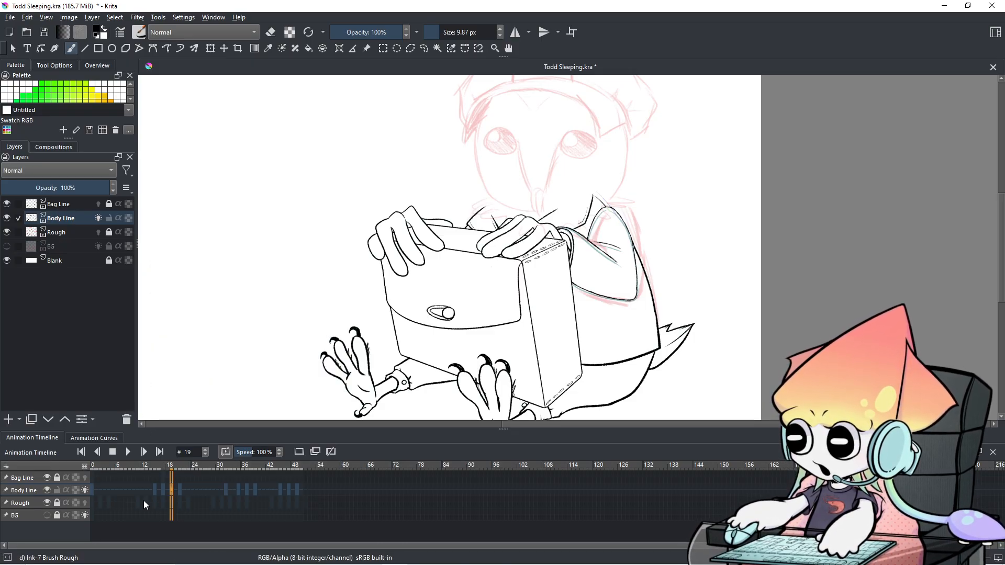
Step: Step through the animation forward from frame 19 past frame 38 and back to frame 17, checking the body lines
key(period)
key(period)
key(period)
key(period)
key(period)
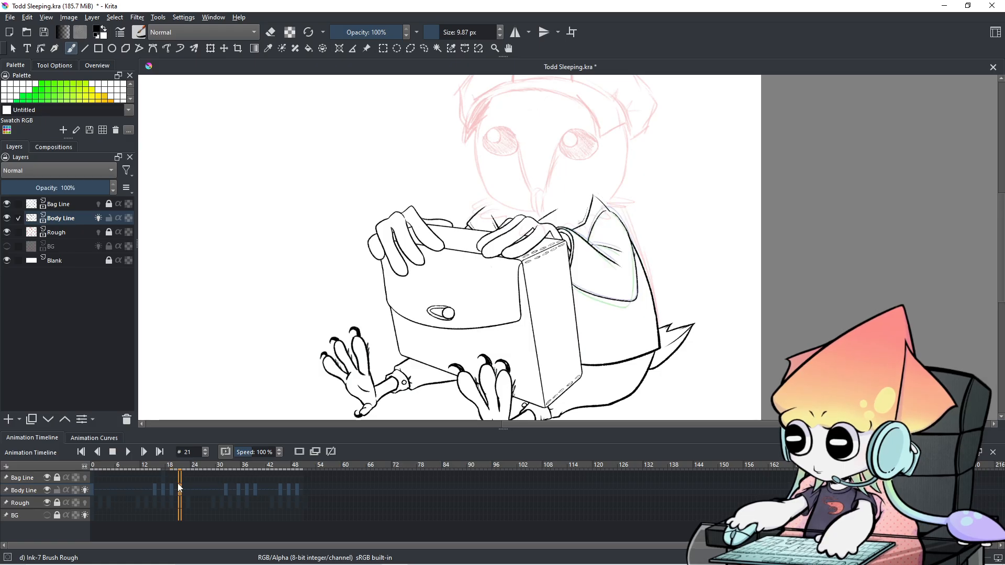
key(period)
key(period)
key(period)
key(period)
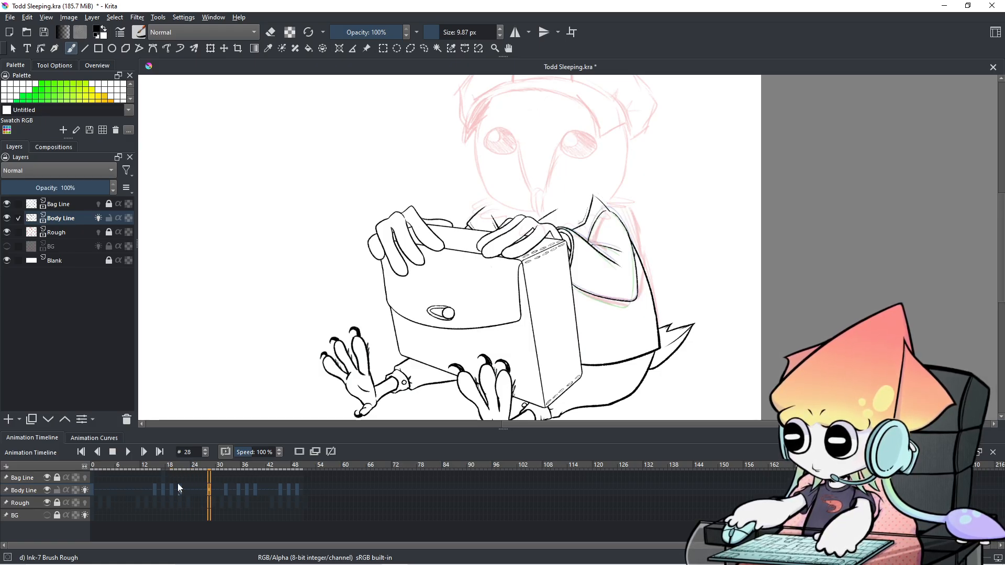
key(period)
key(period)
key(period)
key(period)
key(period)
key(period)
key(comma)
key(comma)
key(comma)
key(comma)
key(comma)
key(comma)
key(comma)
key(comma)
key(comma)
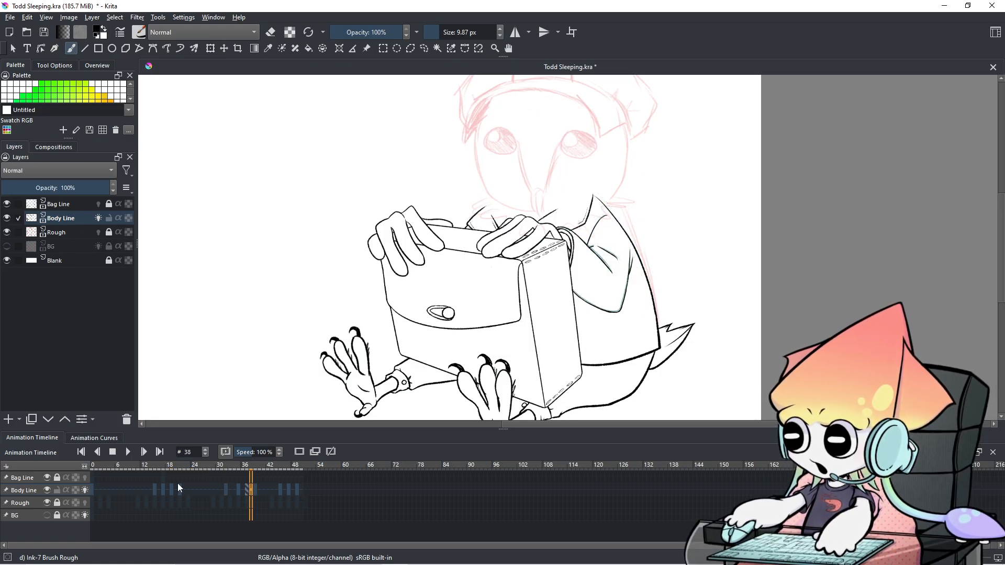
key(comma)
key(comma)
key(comma)
key(comma)
key(comma)
key(comma)
key(comma)
key(comma)
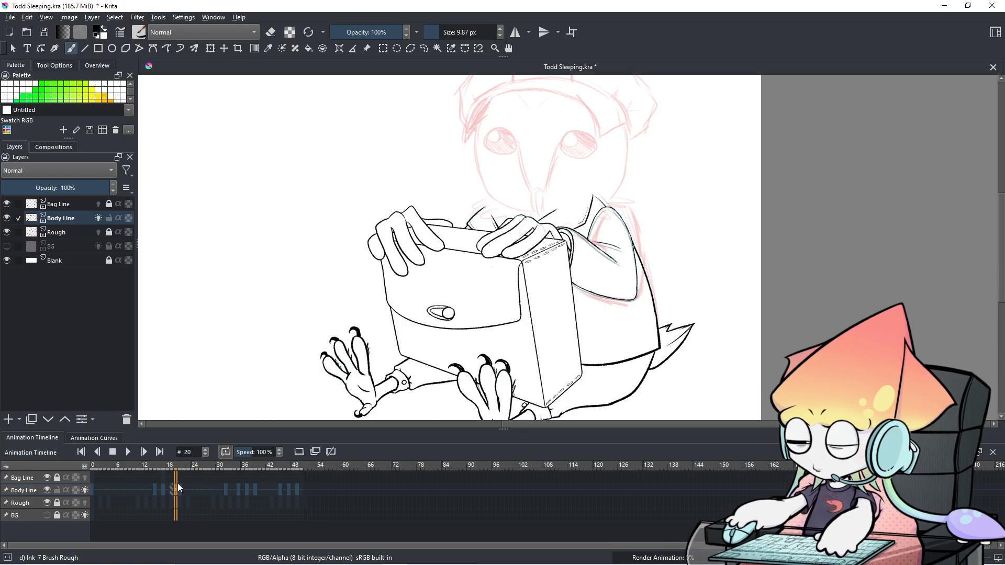
key(comma)
key(period)
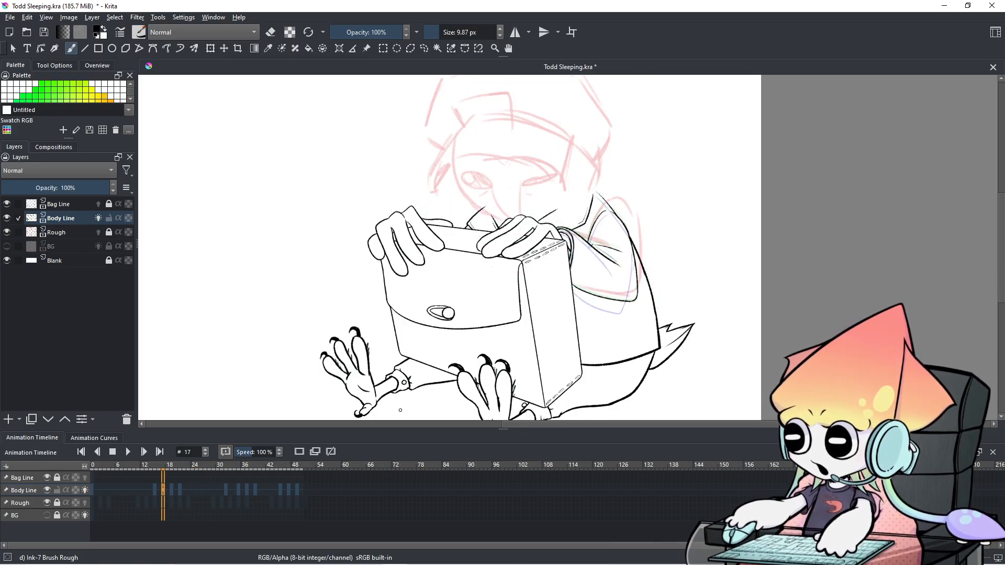
Step: Run through the frames again from 17 past 36 and back, checking how the back outline moves with the sleeve
key(period)
key(period)
key(period)
key(period)
key(period)
key(period)
key(period)
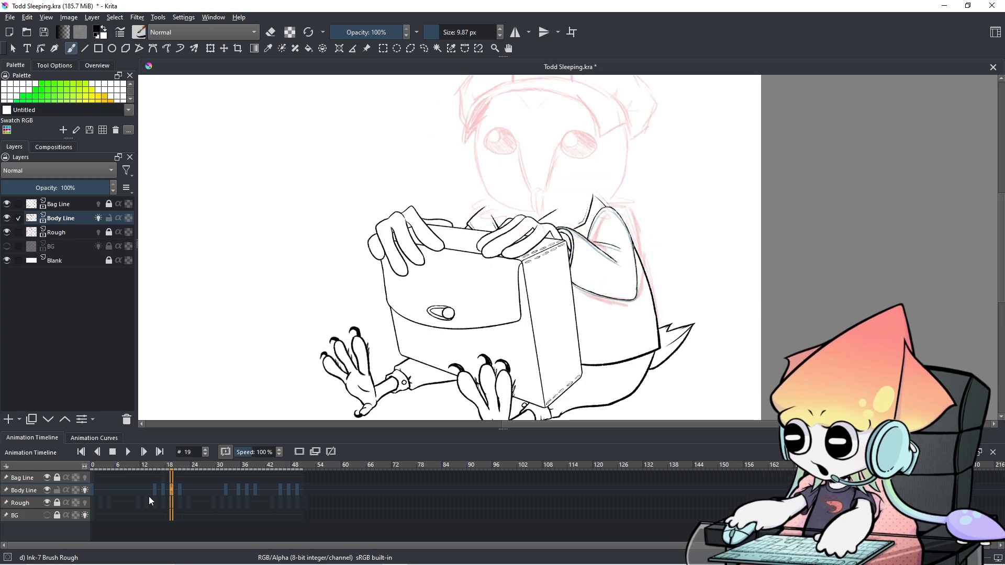
key(period)
key(period)
key(period)
key(period)
key(period)
key(period)
key(period)
key(period)
key(period)
key(period)
key(period)
key(period)
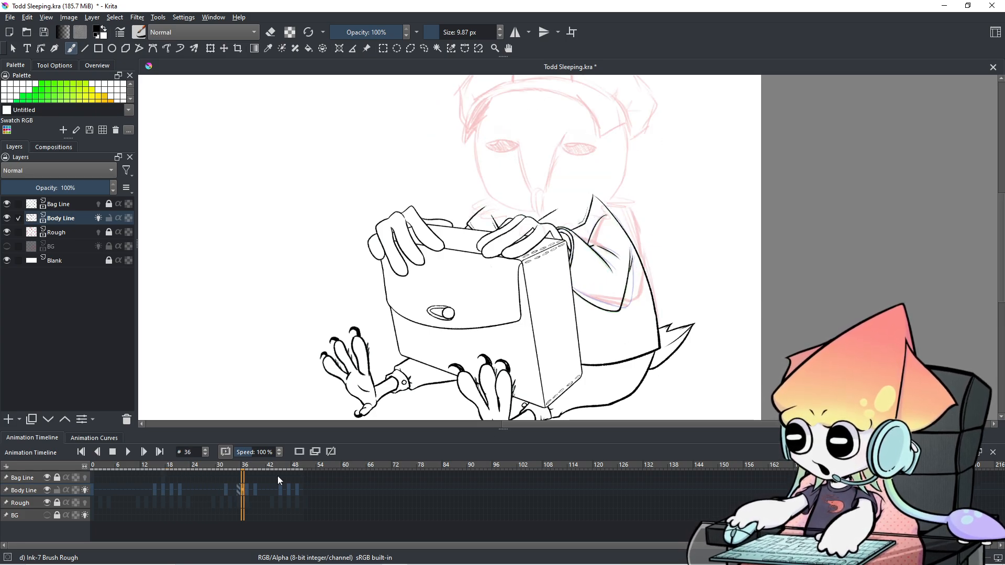
key(comma)
key(comma)
key(comma)
key(comma)
key(comma)
key(comma)
key(comma)
key(comma)
key(comma)
key(comma)
key(comma)
key(comma)
key(comma)
key(comma)
key(comma)
key(comma)
key(comma)
key(comma)
key(comma)
key(comma)
Step: Flip repeatedly between frames 16 and 17 to compare their back outlines near the sleeve
key(period)
key(period)
key(period)
key(period)
key(period)
key(period)
key(comma)
key(period)
key(comma)
key(period)
key(comma)
key(comma)
key(period)
key(comma)
key(comma)
key(period)
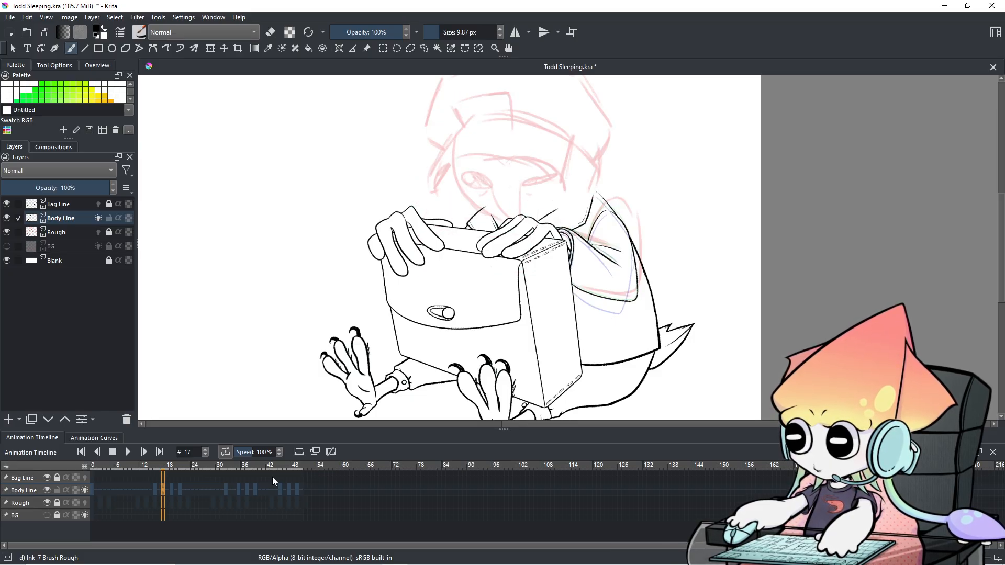
key(comma)
key(period)
key(comma)
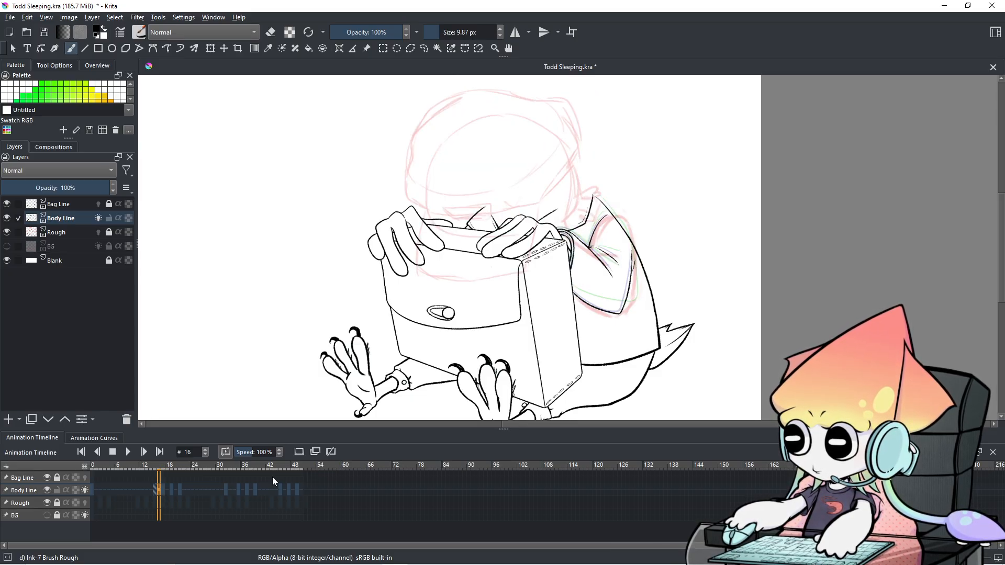
key(period)
key(comma)
key(period)
key(comma)
key(period)
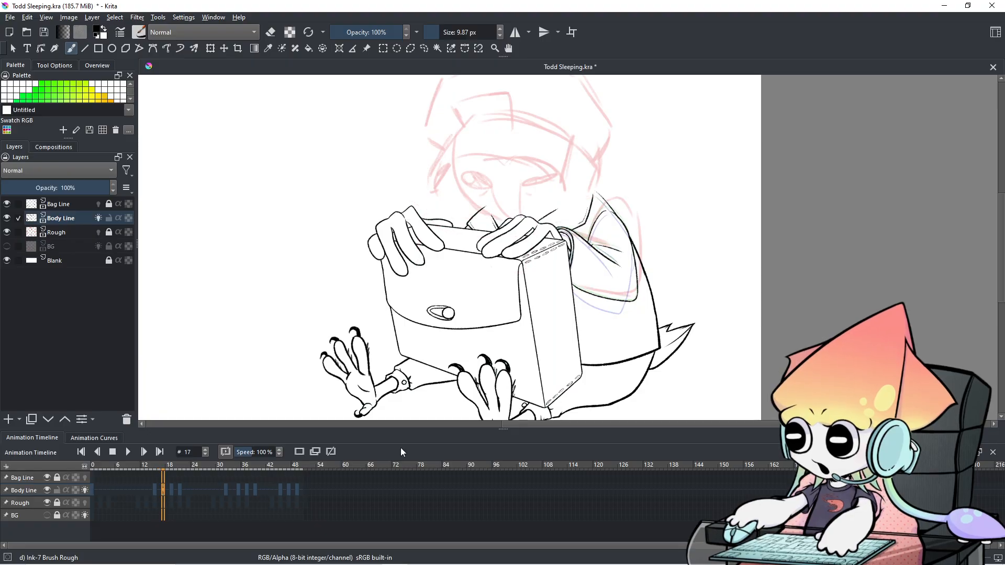
Step: Go back to the earlier frames and play the animation briefly to check the back outline in motion
scroll(594, 316, up, 2)
scroll(594, 316, down, 3)
scroll(594, 317, up, 1)
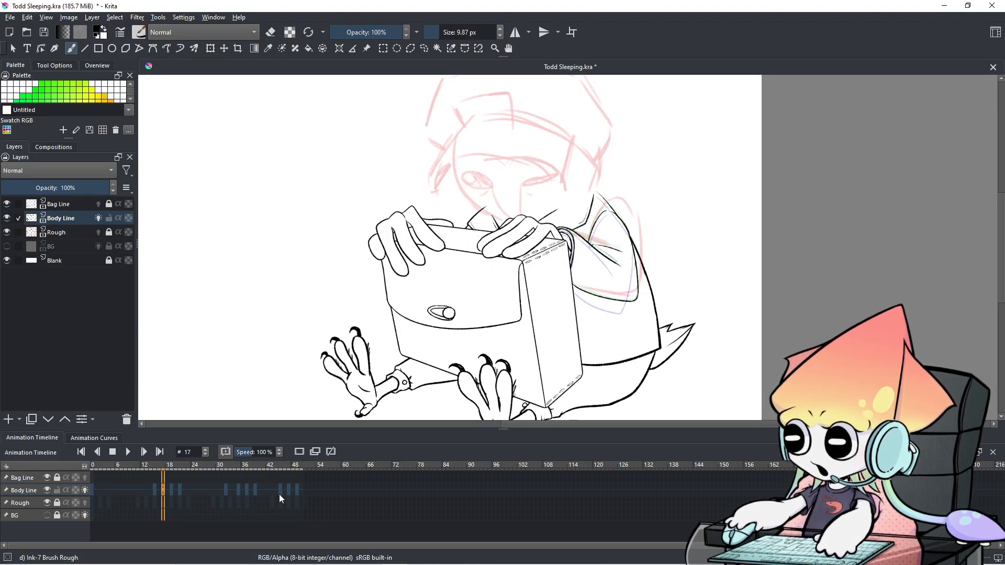
key(comma)
key(comma)
key(comma)
key(comma)
key(comma)
key(comma)
key(comma)
key(comma)
click(133, 455)
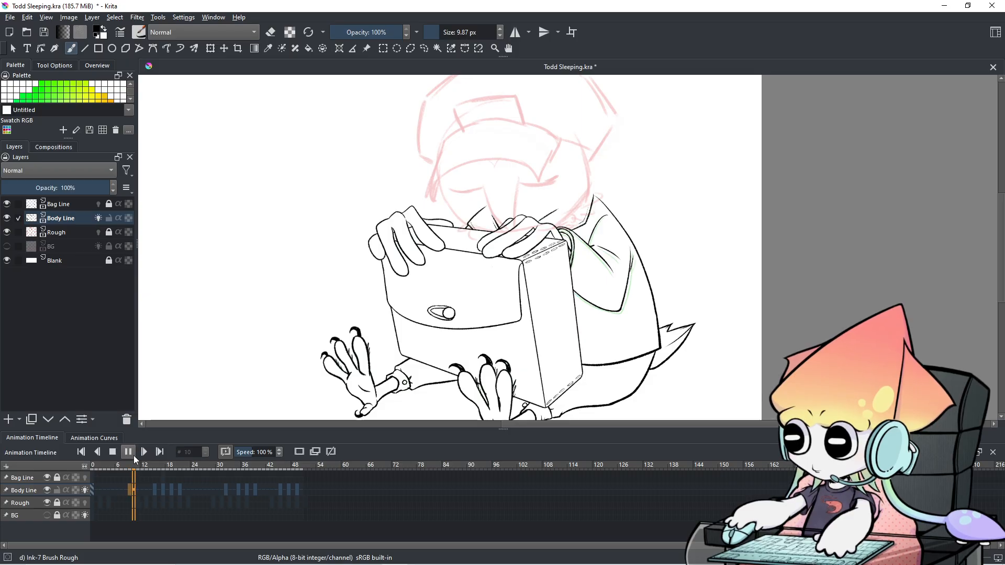
click(133, 455)
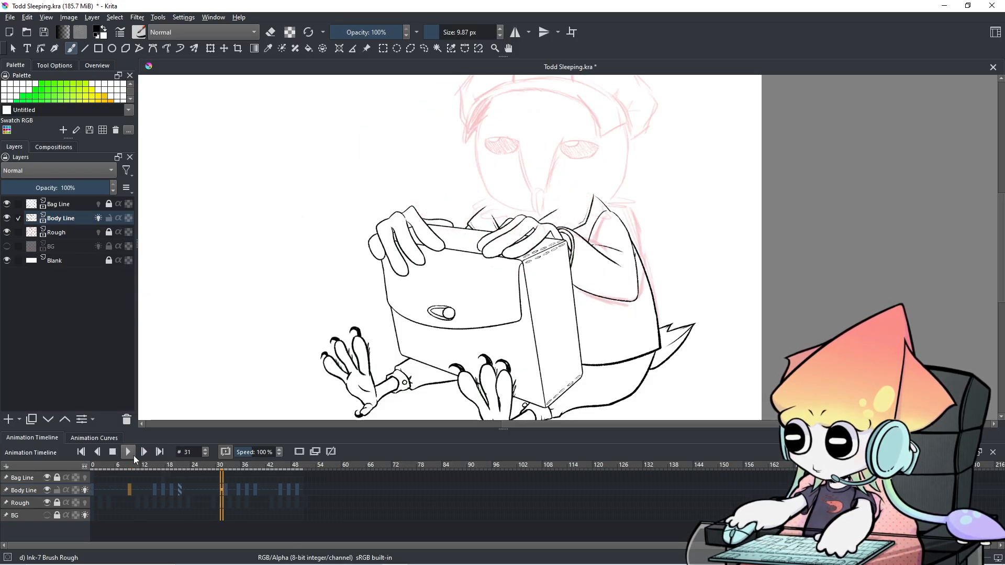
Step: Undo the sleeve-top erasing and the new upper back outline on frame 17
key(ctrl+z)
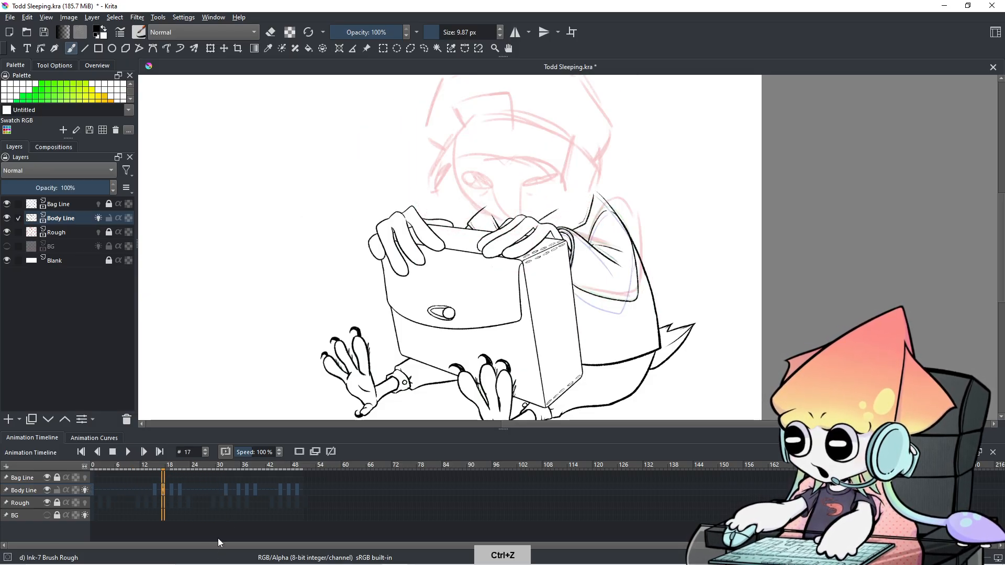
key(ctrl+shift+z)
key(ctrl+z)
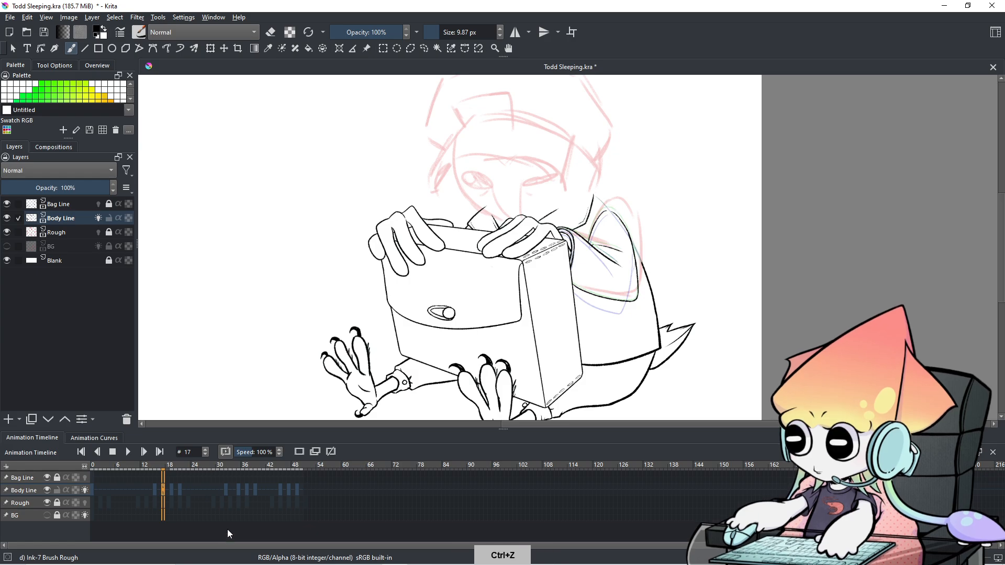
Step: Erase the upper end of the remaining lower back line beside the sleeve on frame 17
scroll(749, 286, up, 3)
scroll(649, 287, down, 1)
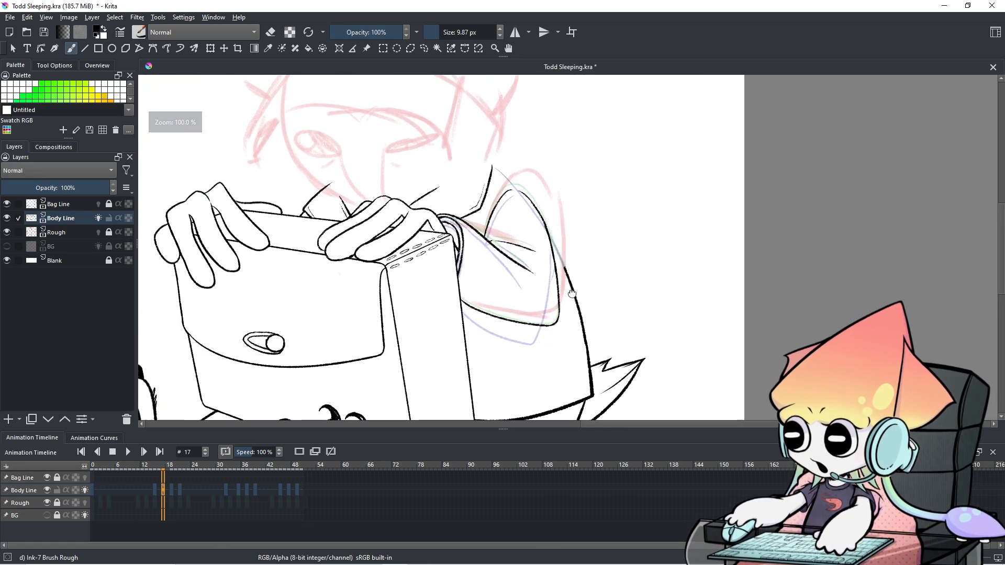
key(e)
mouse_move(552, 246)
mouse_down()
mouse_move(559, 290)
mouse_move(542, 296)
mouse_move(551, 255)
mouse_move(566, 310)
mouse_up()
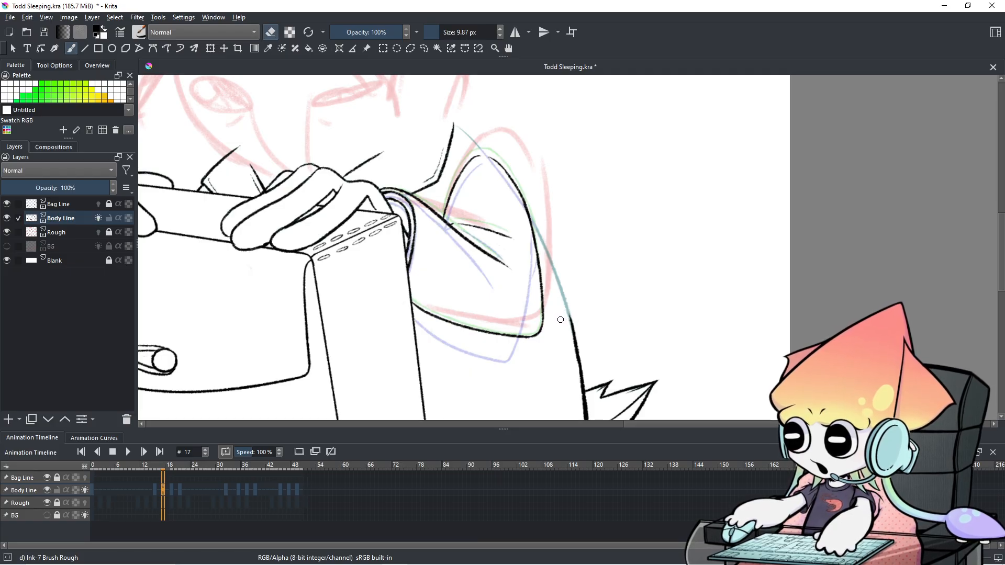
Step: Redraw frame 17's upper back outline as one curve past the sleeve top, joining the remaining lower back line
key(ctrl+bracketleft)
key(ctrl+bracketleft)
key(ctrl+bracketleft)
key(ctrl+bracketleft)
key(ctrl+bracketleft)
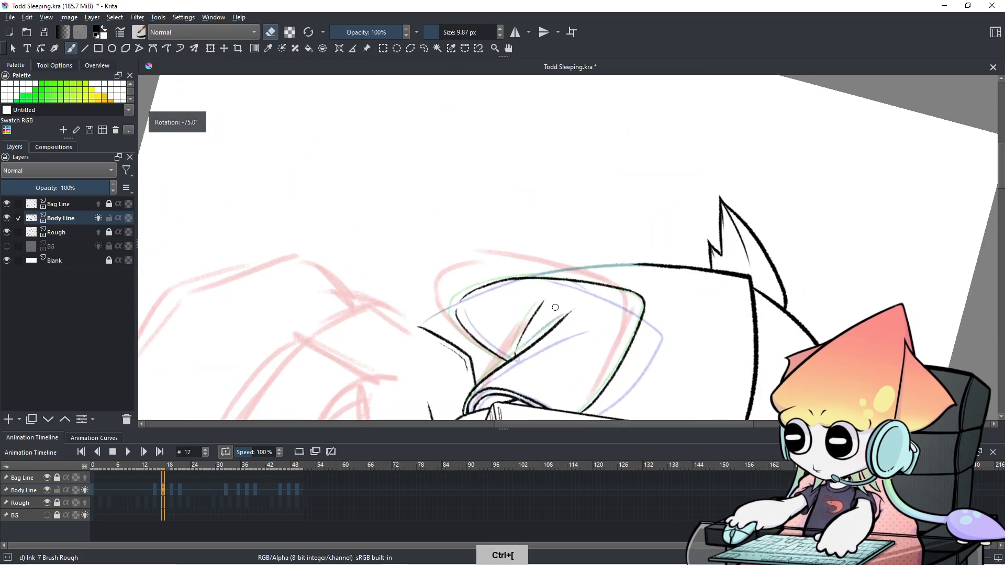
key(ctrl+bracketleft)
key(ctrl+bracketleft)
key(space)
drag(571, 309, 622, 234)
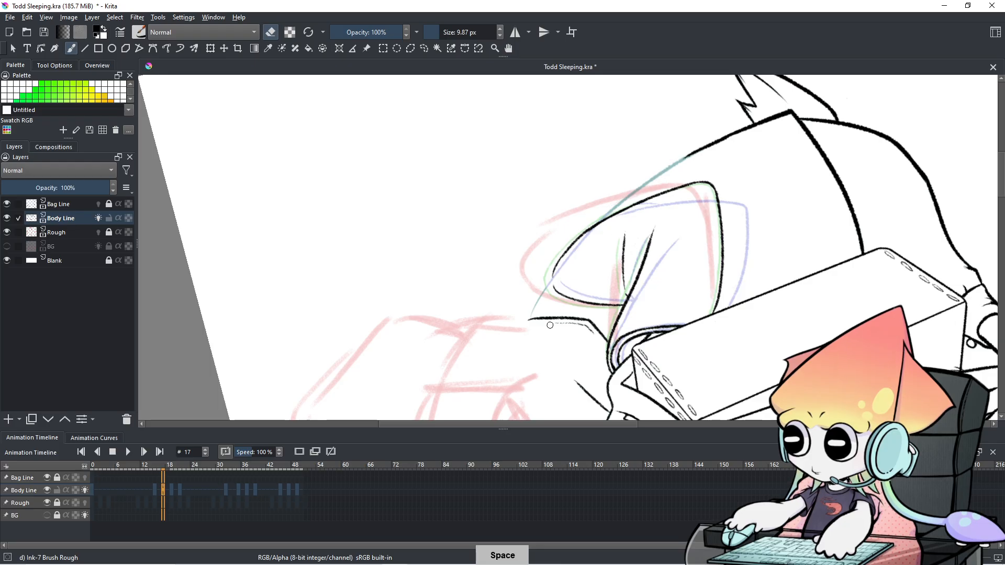
key(ctrl+z)
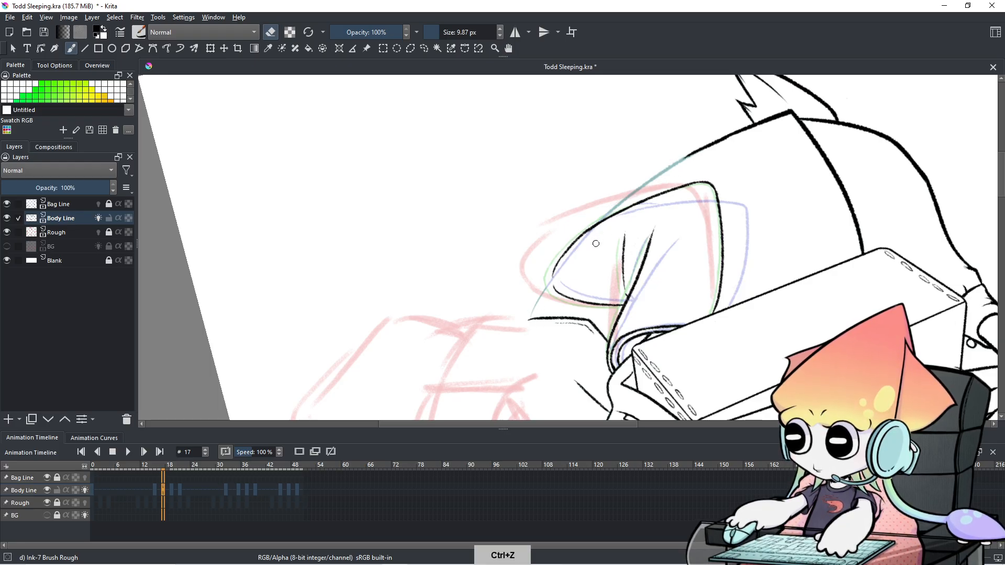
key(e)
drag(522, 320, 670, 164)
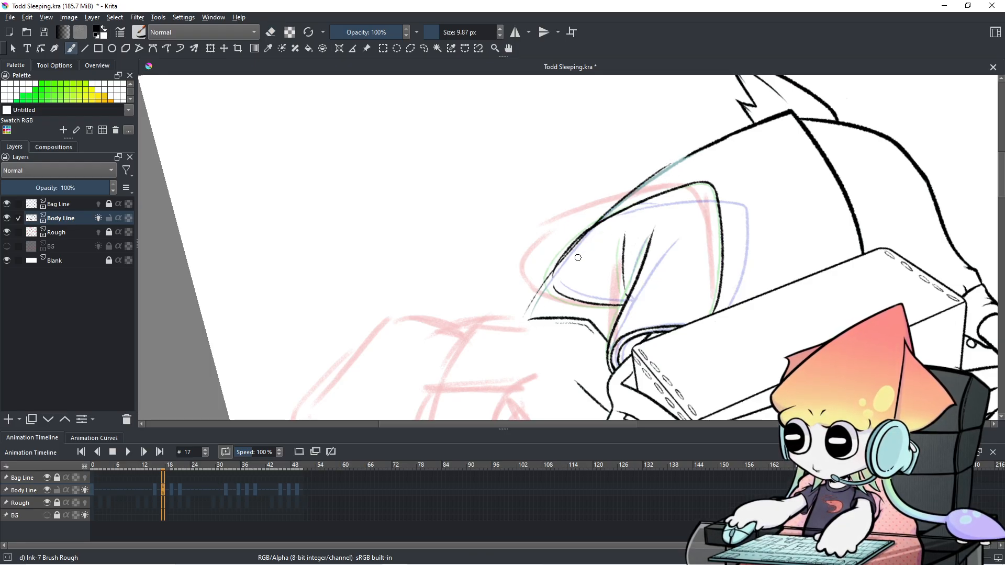
key(ctrl+z)
drag(519, 319, 680, 155)
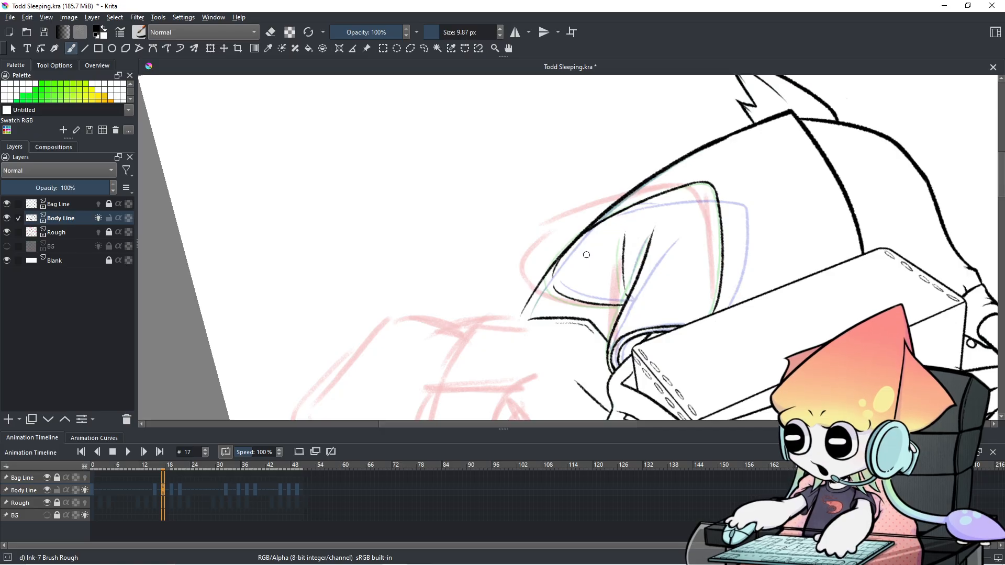
Step: Clean up where the sleeve top meets the new back outline on frame 17, testing erasures and redrawing the short joining segment
key(e)
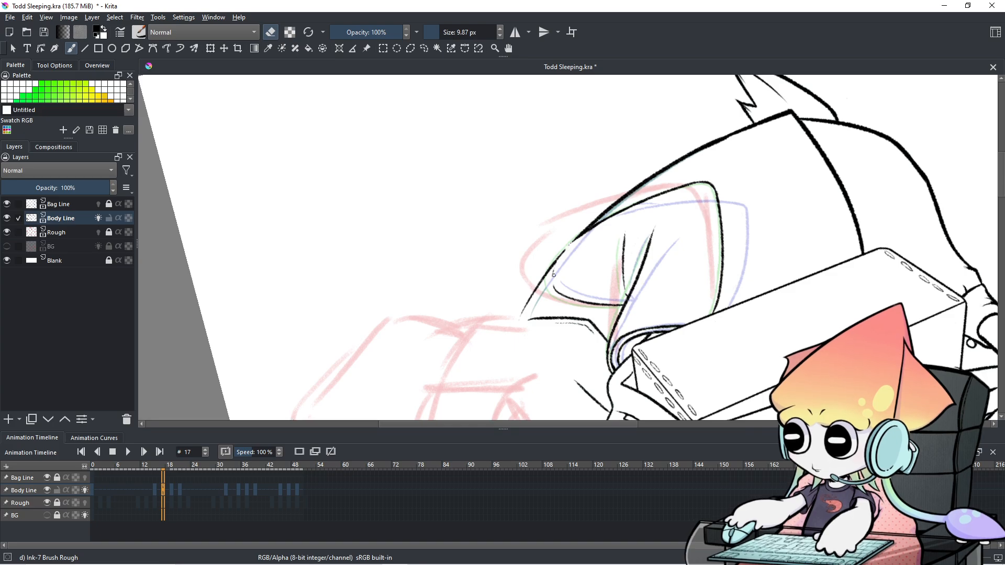
key(e)
key(ctrl+z)
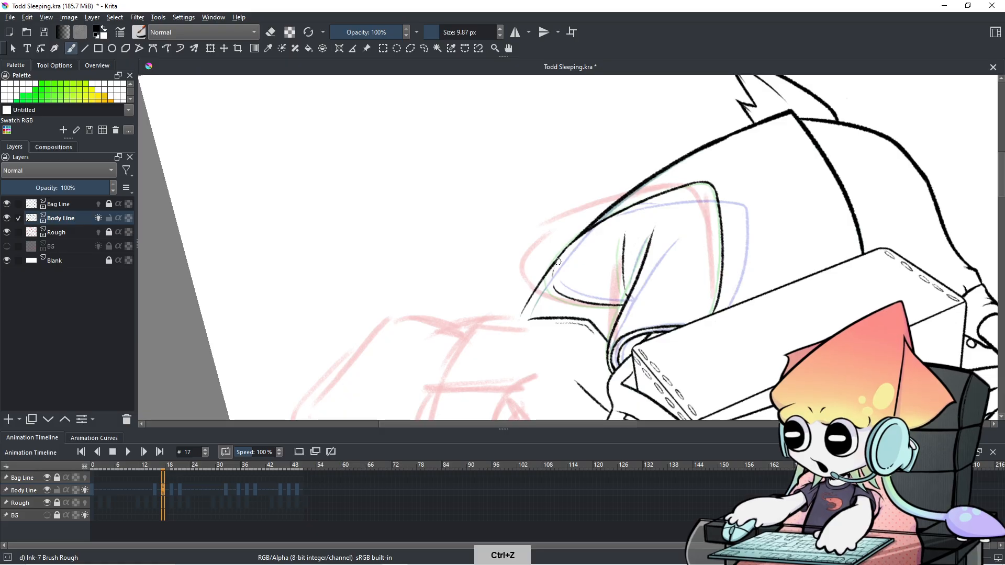
key(e)
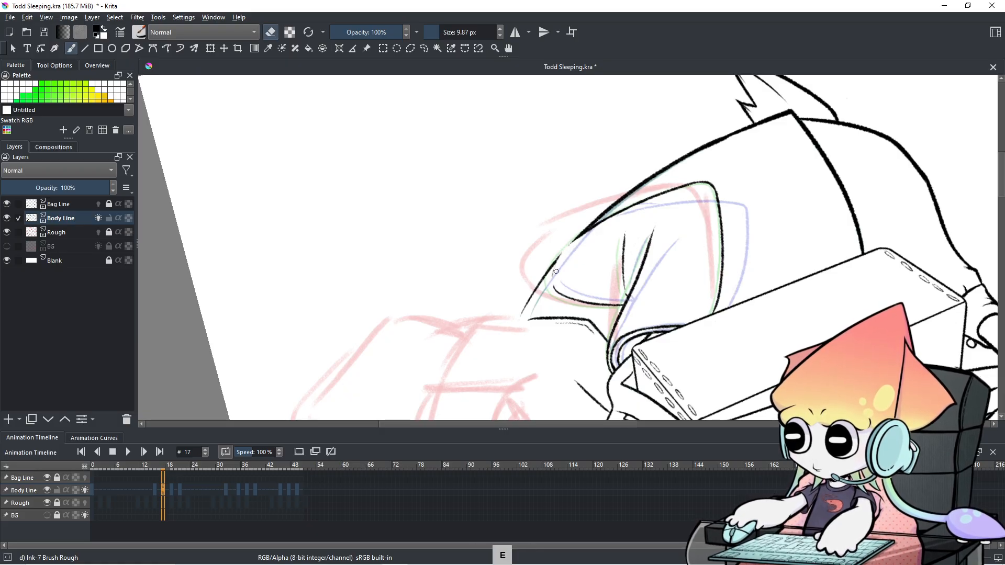
key(ctrl+z)
key(ctrl+z)
key(e)
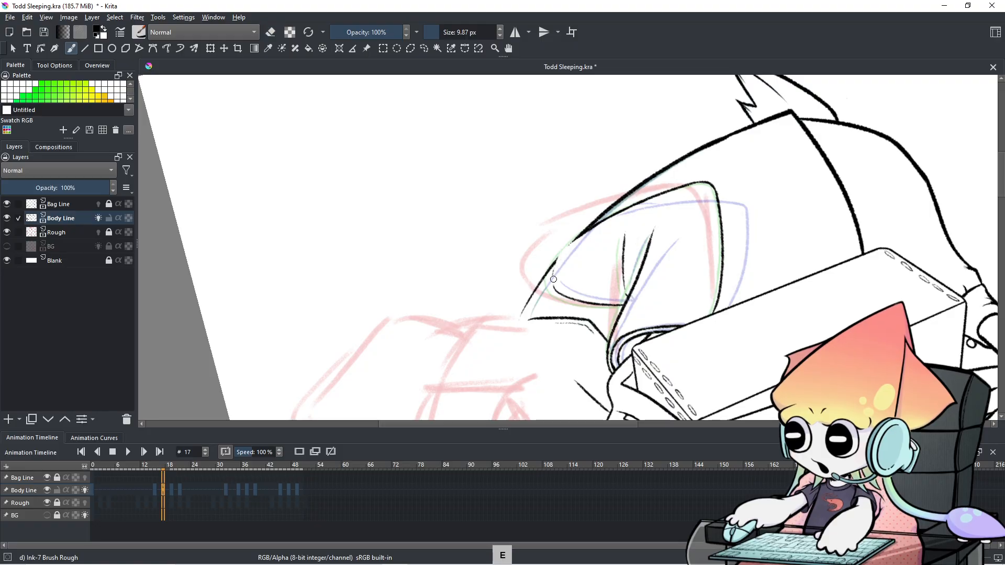
key(ctrl+z)
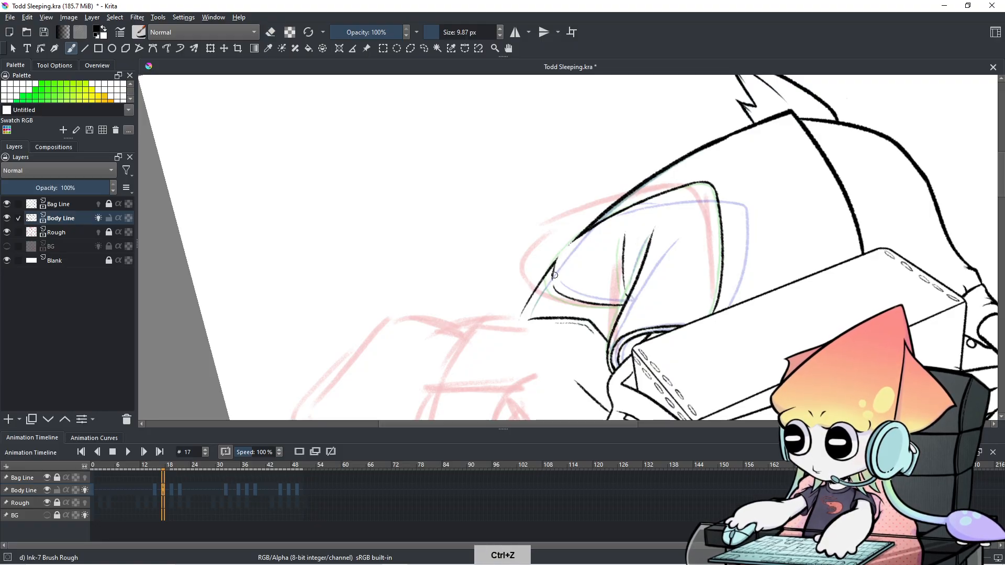
key(ctrl+z)
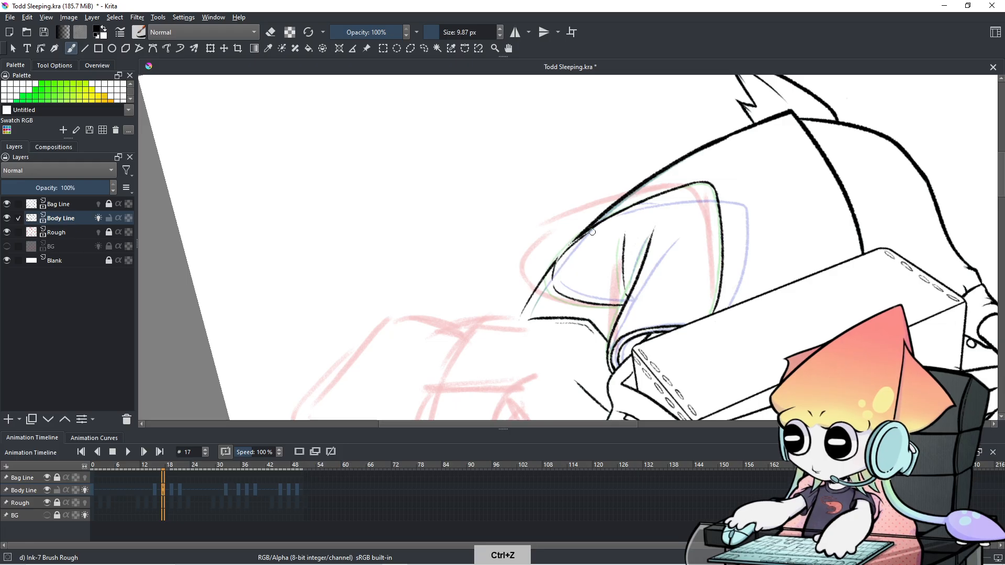
drag(558, 260, 577, 239)
drag(555, 264, 577, 240)
key(ctrl+z)
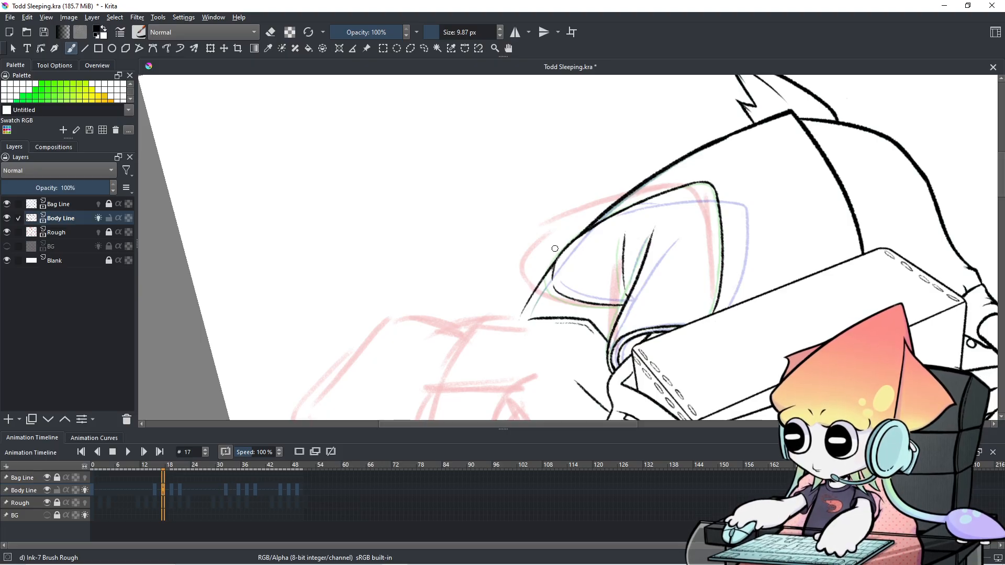
Step: Return the canvas to upright and compare the back outlines of frames 15 and 17 near the sleeve
key(ctrl+bracketleft)
key(ctrl+bracketleft)
key(ctrl+bracketleft)
key(ctrl+bracketleft)
key(ctrl+bracketleft)
key(ctrl+bracketleft)
key(ctrl+bracketleft)
key(ctrl+bracketleft)
key(ctrl+bracketleft)
key(ctrl+bracketleft)
key(ctrl+bracketleft)
key(ctrl+bracketleft)
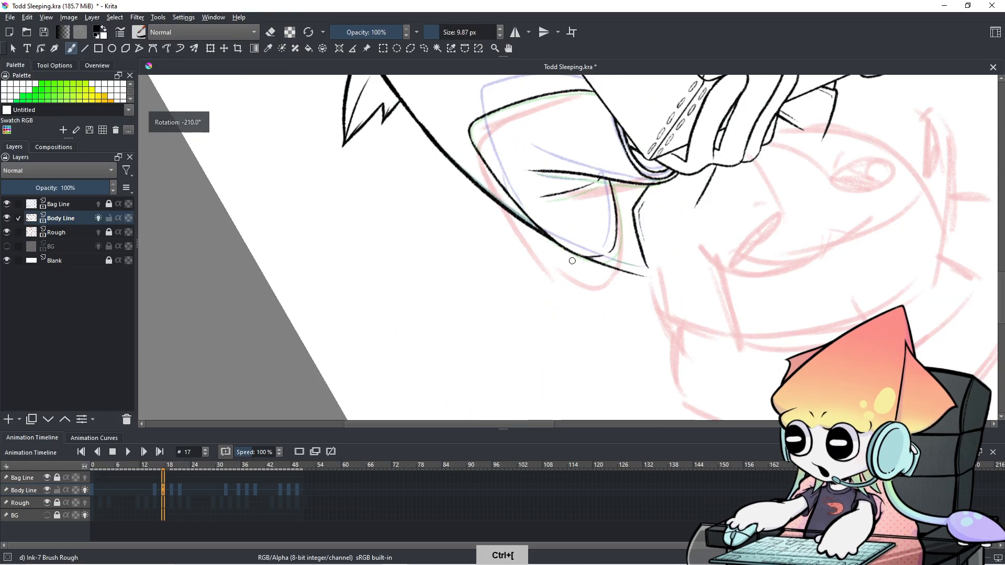
key(ctrl+bracketleft)
key(ctrl+bracketleft)
key(ctrl+bracketleft)
key(ctrl+bracketleft)
key(ctrl+bracketleft)
key(ctrl+bracketleft)
key(ctrl+bracketleft)
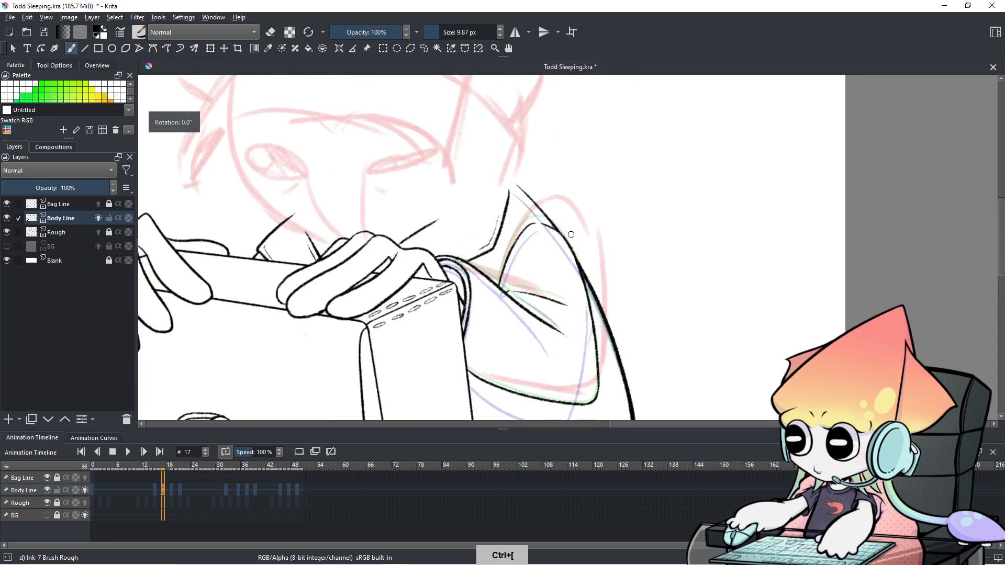
click(156, 489)
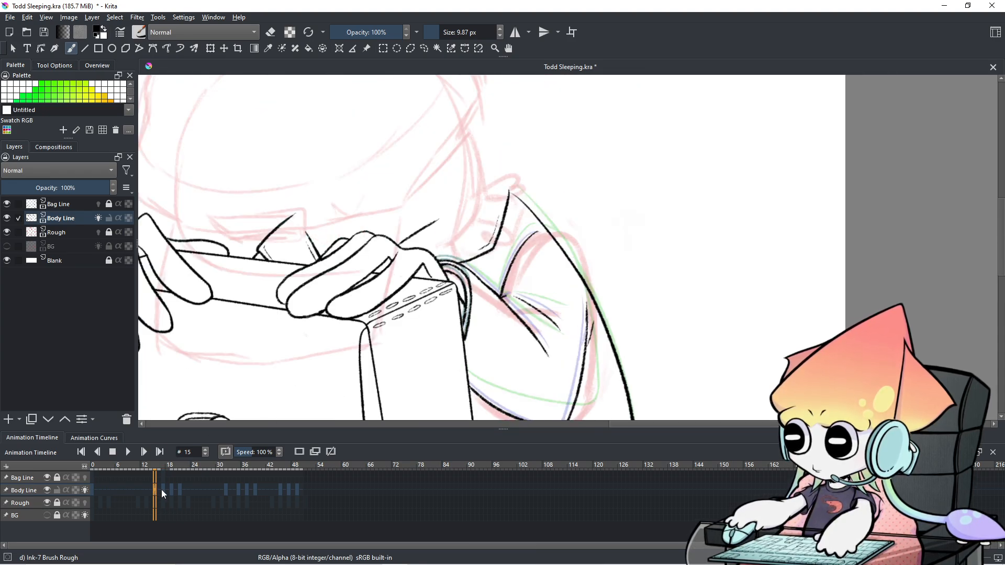
click(163, 490)
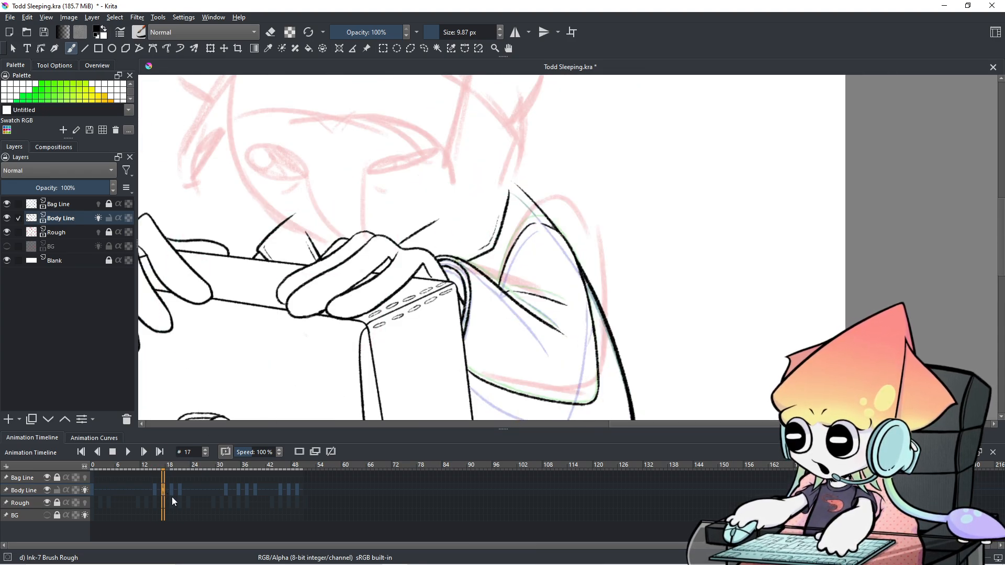
Step: On frame 19, erase the upper back line between the neck and the sleeve top with a 15.56 px eraser
click(172, 487)
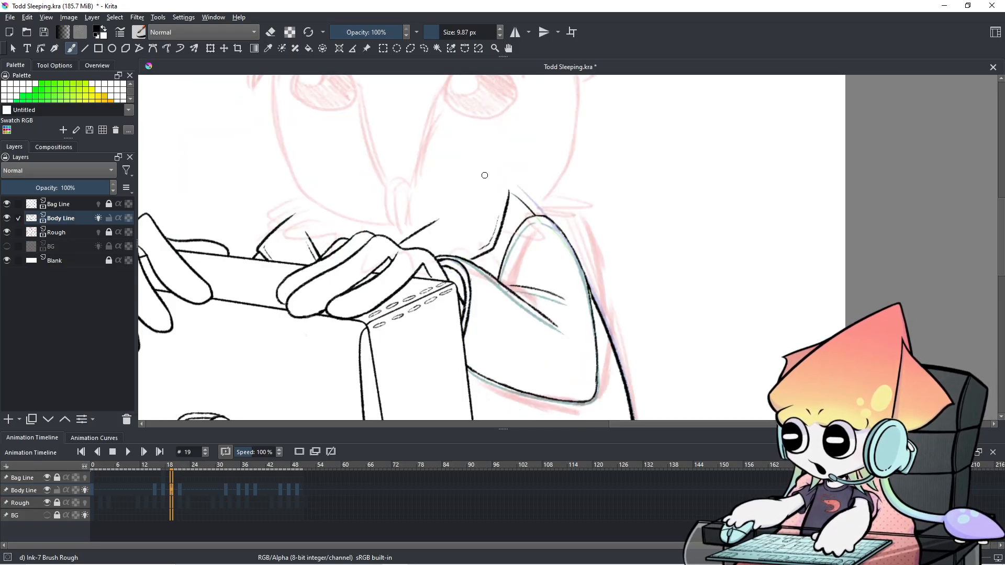
key(e)
drag(525, 206, 527, 191)
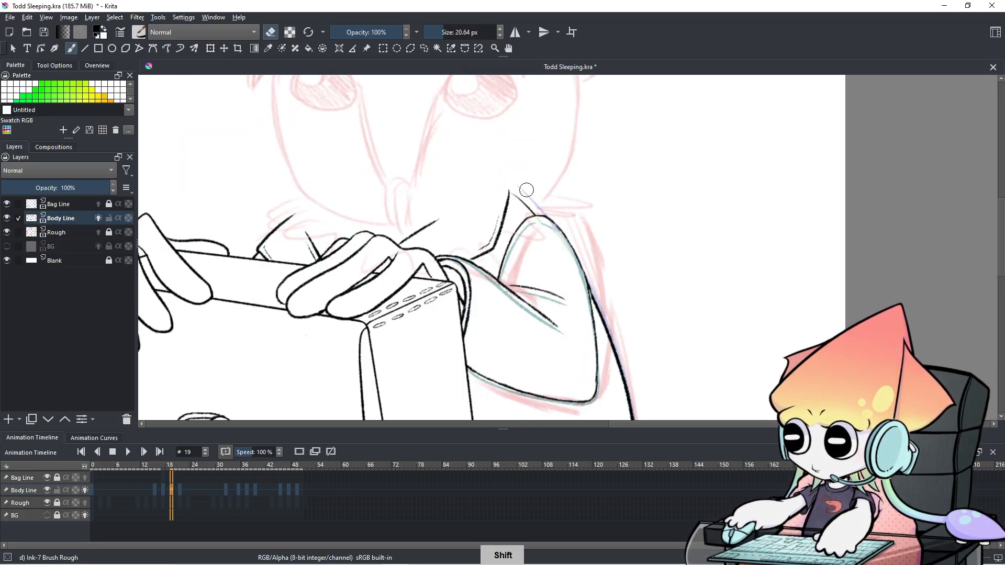
key(ctrl+equal)
key(ctrl+equal)
key(ctrl+equal)
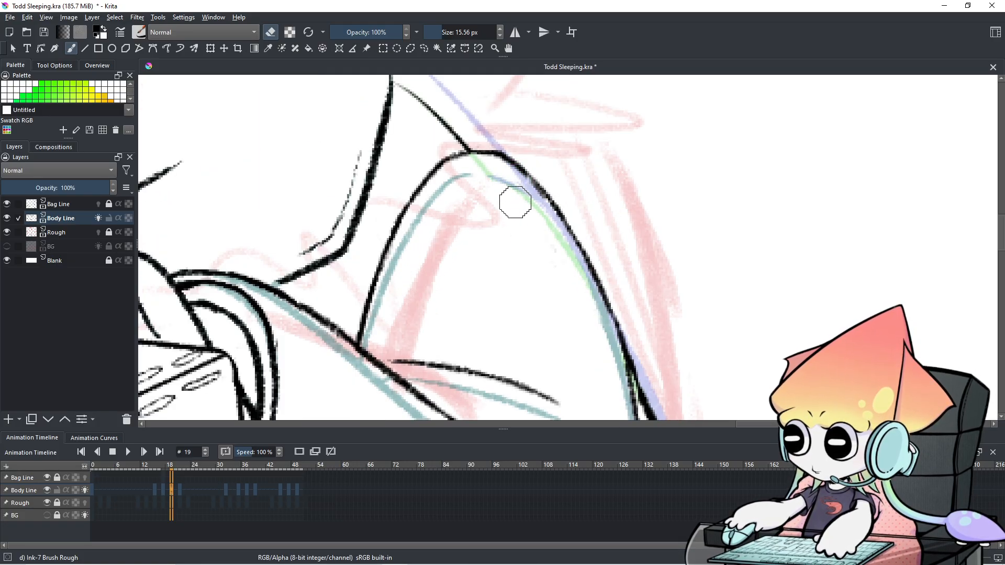
mouse_move(460, 150)
mouse_down()
mouse_move(520, 225)
mouse_move(522, 187)
mouse_move(525, 224)
mouse_move(514, 184)
mouse_move(523, 210)
mouse_move(590, 253)
mouse_up()
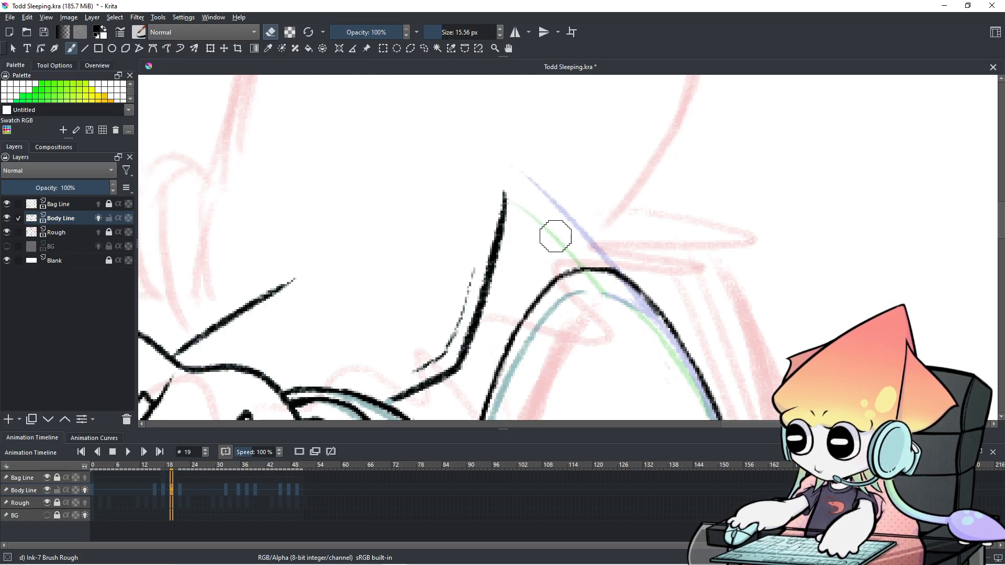
Step: Erase the section of back line that branches off the sleeve's outer edge on frame 19
key(ctrl+equal)
key(ctrl+minus)
key(ctrl+minus)
key(ctrl+minus)
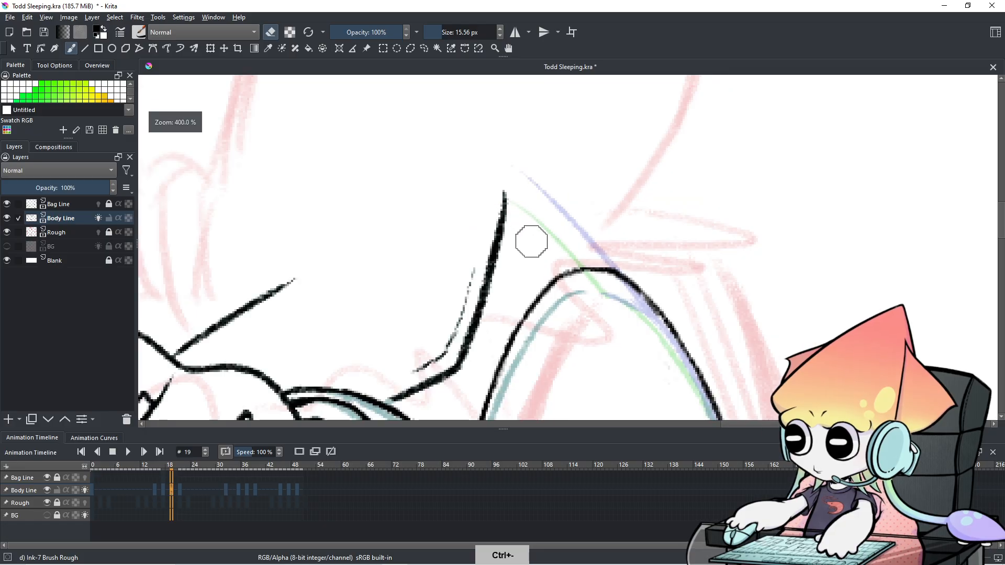
key(space)
drag(627, 324, 621, 242)
mouse_move(664, 302)
mouse_down()
mouse_move(631, 228)
mouse_move(578, 230)
mouse_up()
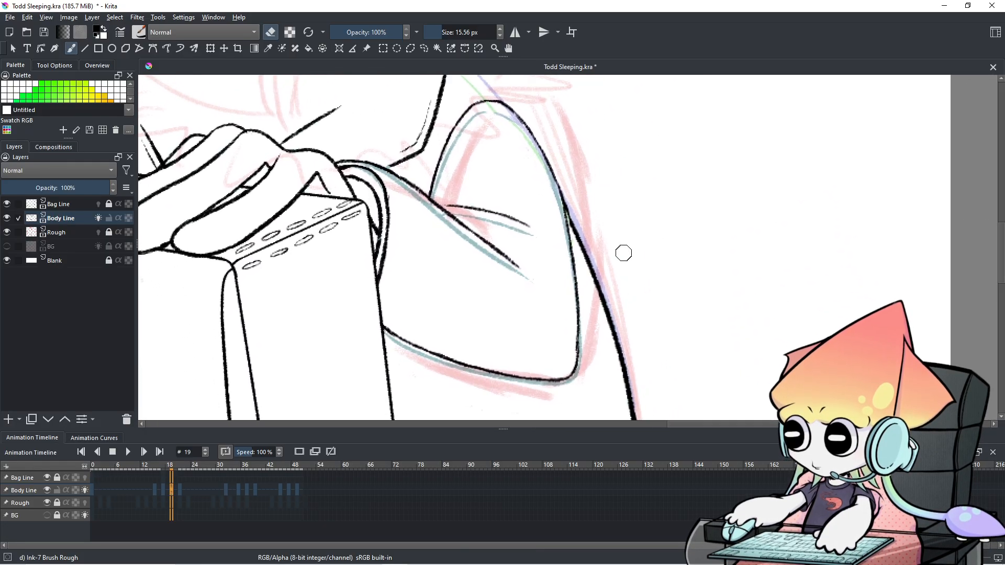
key(ctrl+shift+z)
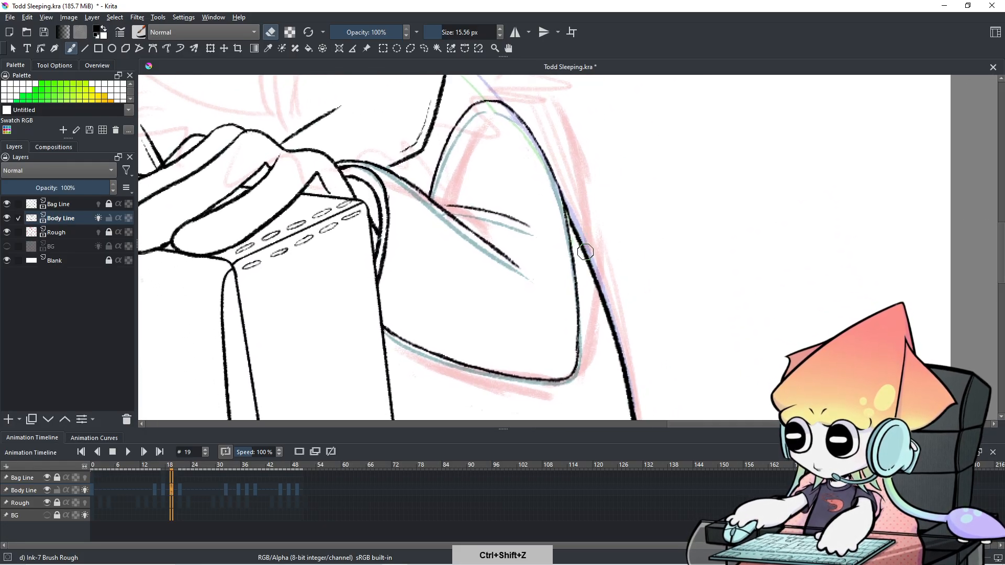
key(ctrl+plus)
key(ctrl+plus)
key(space)
drag(644, 202, 618, 188)
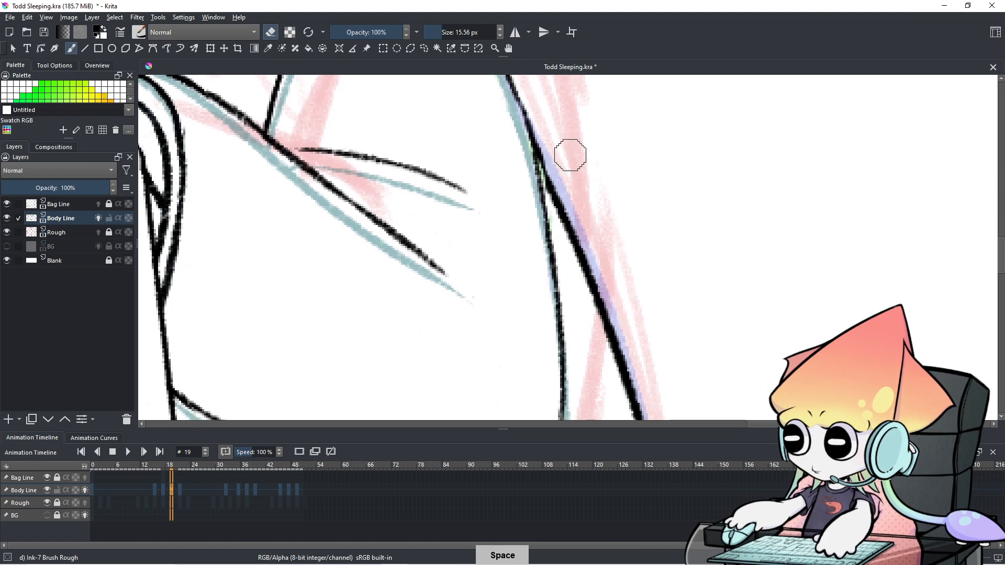
mouse_move(554, 171)
mouse_down()
mouse_move(539, 135)
mouse_move(550, 190)
mouse_move(555, 183)
mouse_up()
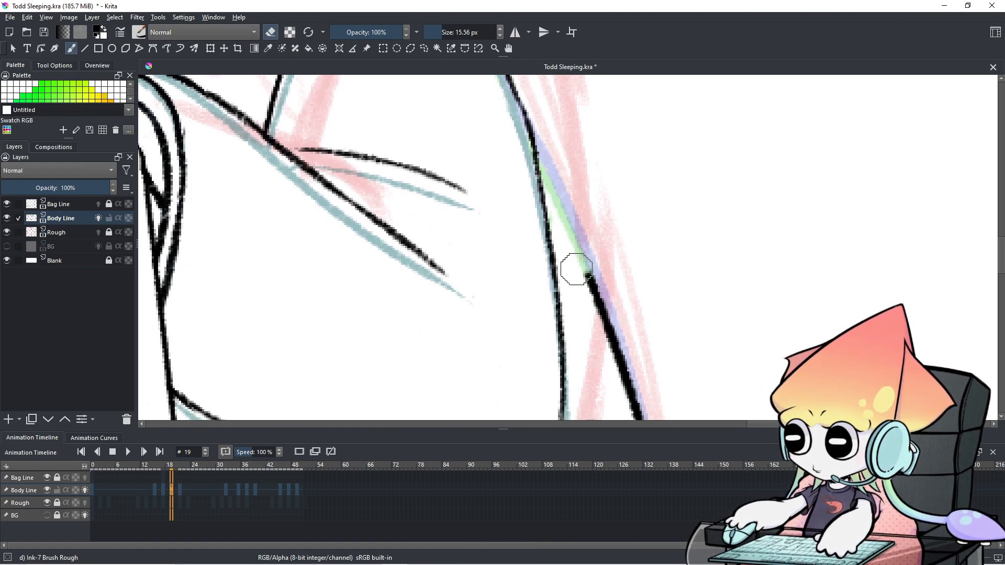
Step: Try to erase the rest of frame 19's back line down to just above the tail
key(space)
drag(617, 276, 604, 174)
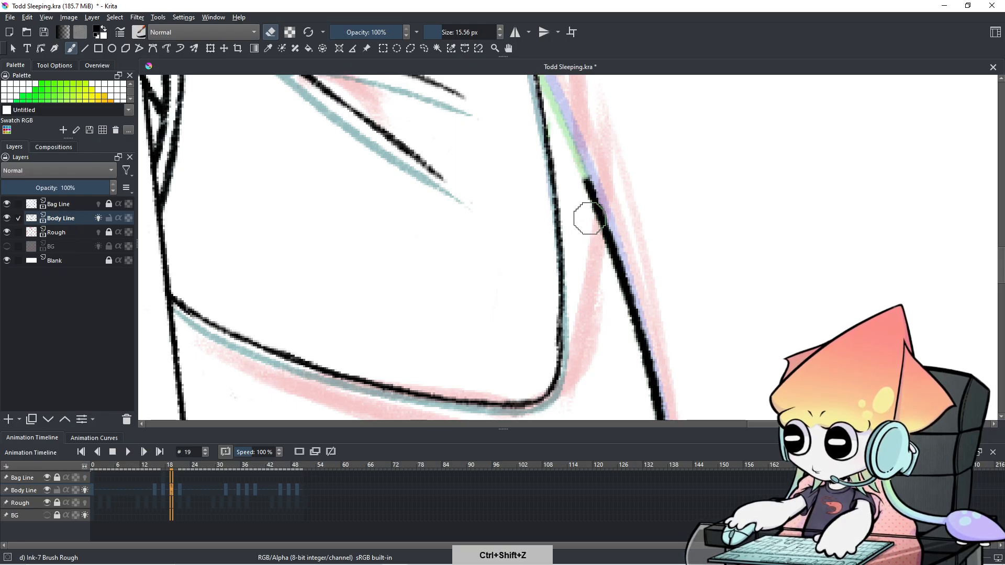
key(ctrl+equal)
key(ctrl+minus)
key(ctrl+minus)
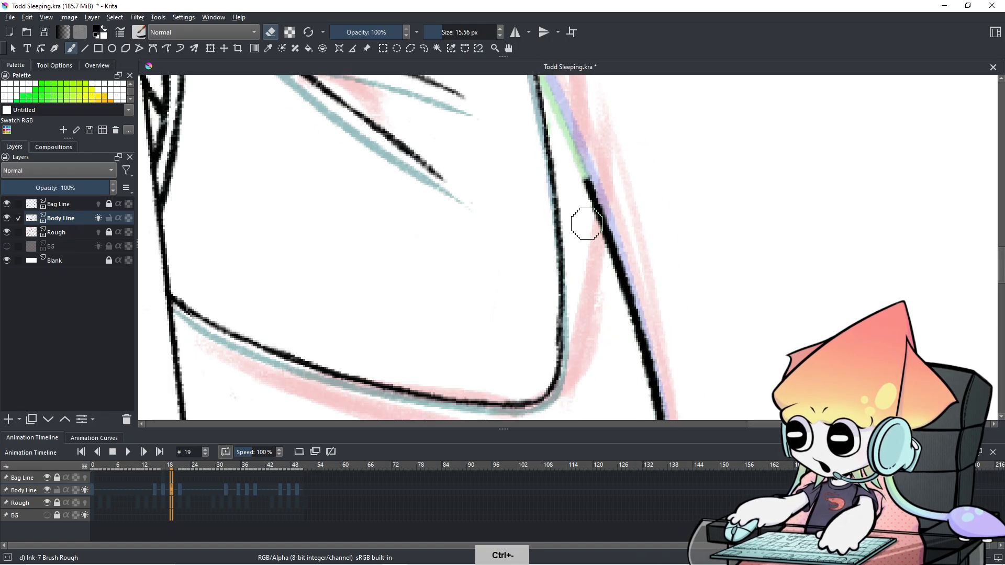
key(space)
drag(646, 235, 655, 193)
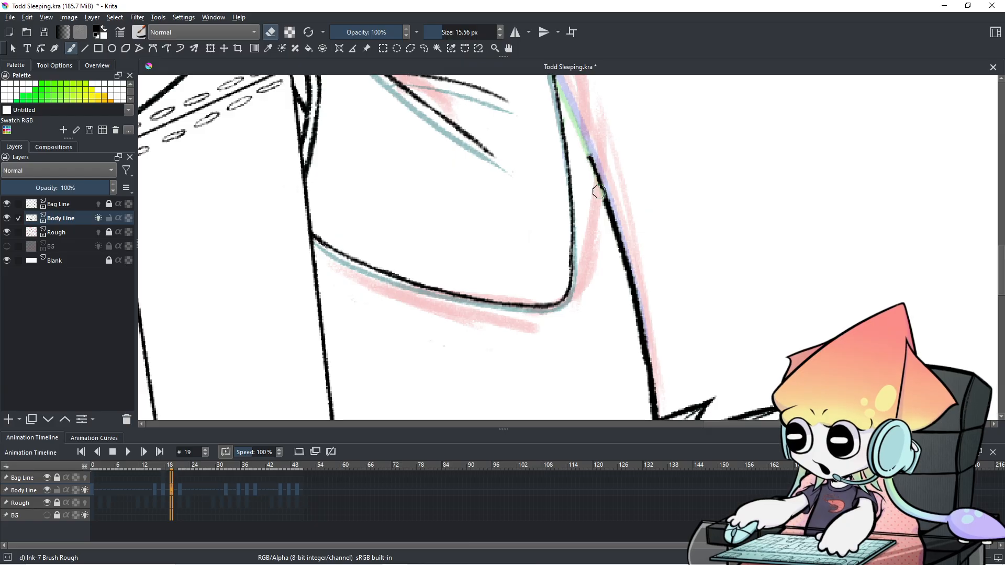
drag(604, 212, 628, 321)
mouse_move(626, 272)
mouse_down()
mouse_move(641, 389)
mouse_move(686, 191)
mouse_move(665, 174)
mouse_move(646, 197)
mouse_up()
key(space)
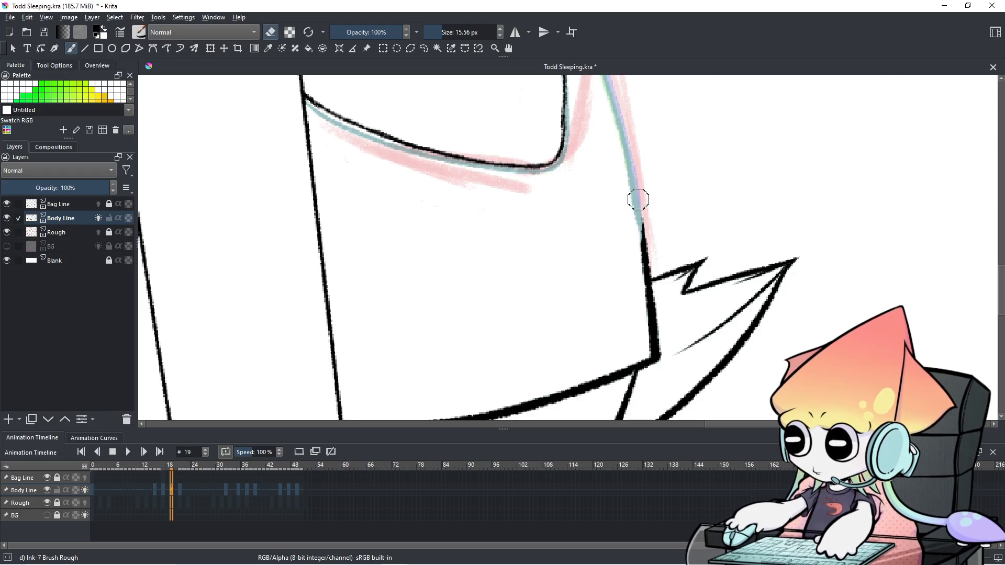
key(ctrl+z)
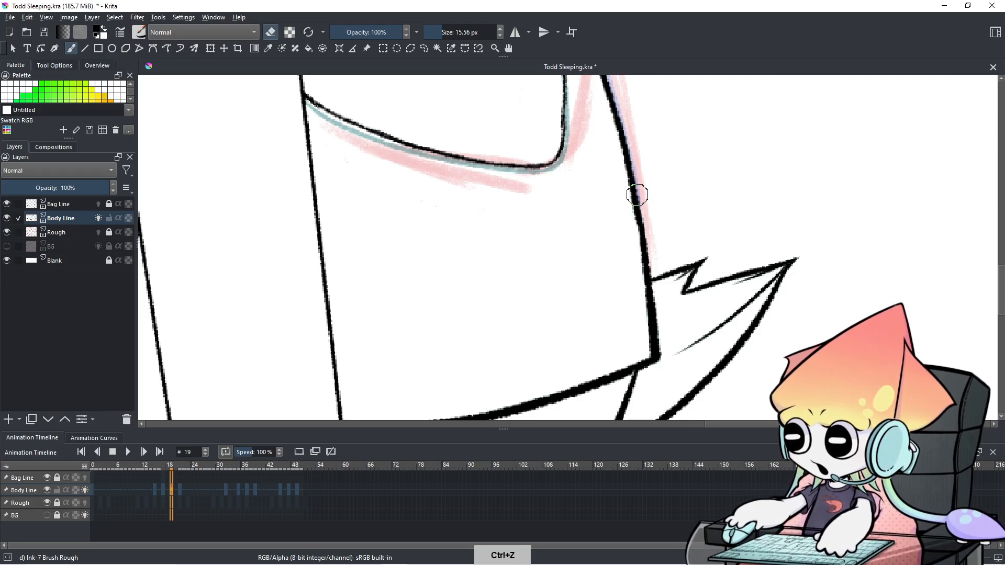
Step: Erase frame 19's remaining back line beside the sleeve, stopping just above the tail
scroll(636, 196, down, 1)
scroll(637, 195, down, 1)
key(space)
drag(637, 195, 609, 270)
scroll(557, 288, up, 1)
key(space)
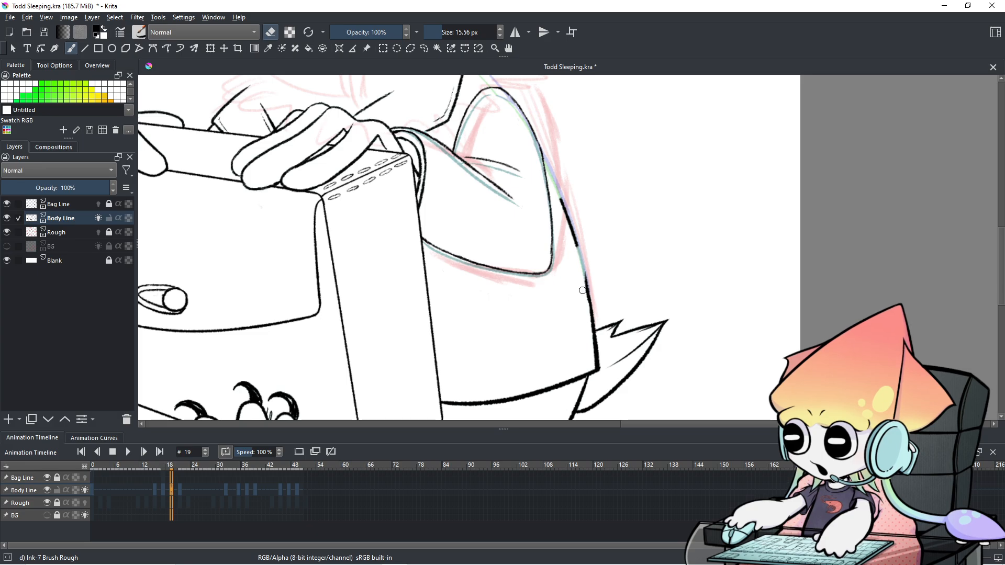
drag(577, 267, 570, 216)
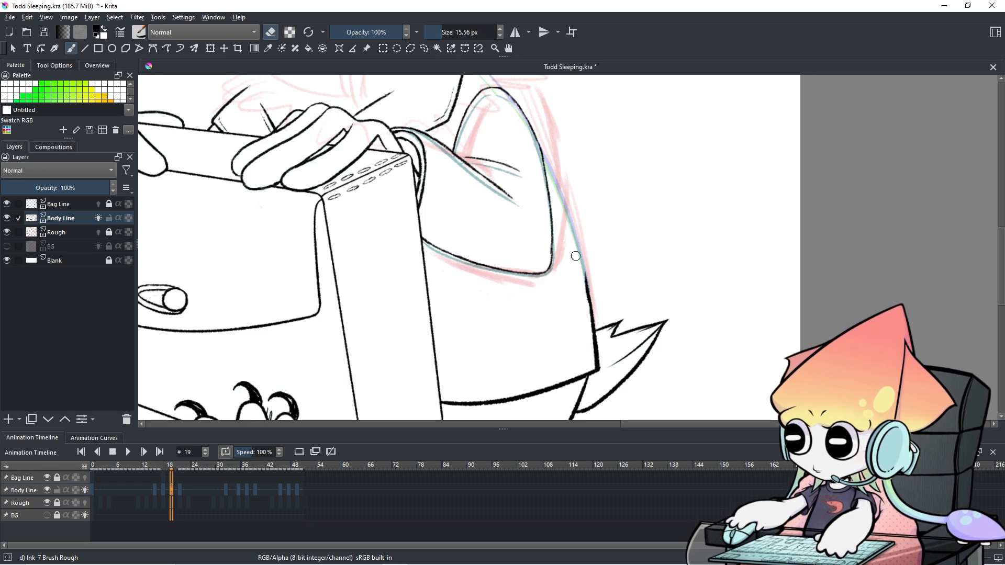
Step: On frame 21, erase the back line from the sleeve's outer edge down to just above the tail
click(181, 490)
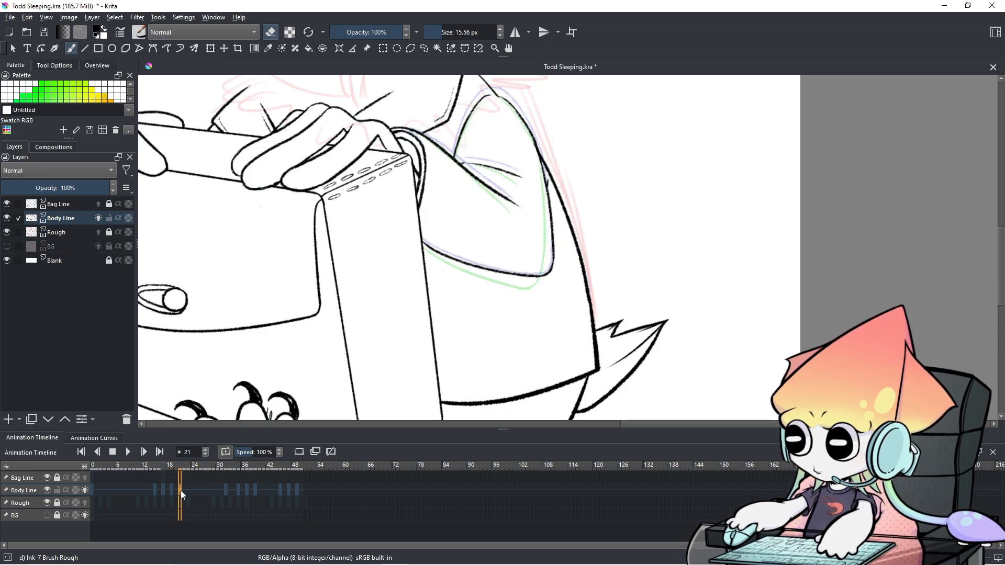
mouse_move(587, 256)
mouse_down()
mouse_move(583, 275)
mouse_move(573, 229)
mouse_up()
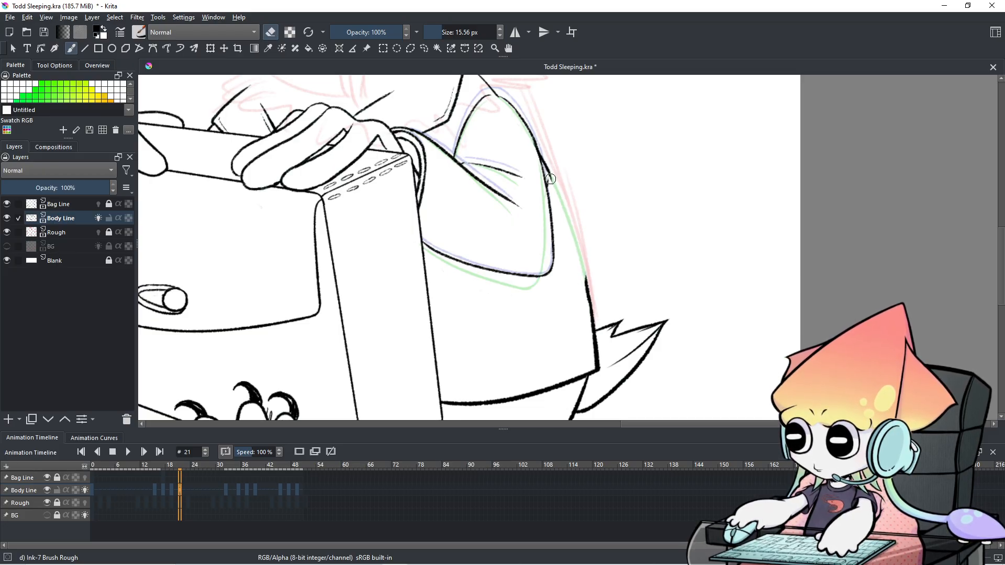
scroll(550, 179, up, 3)
drag(544, 133, 575, 230)
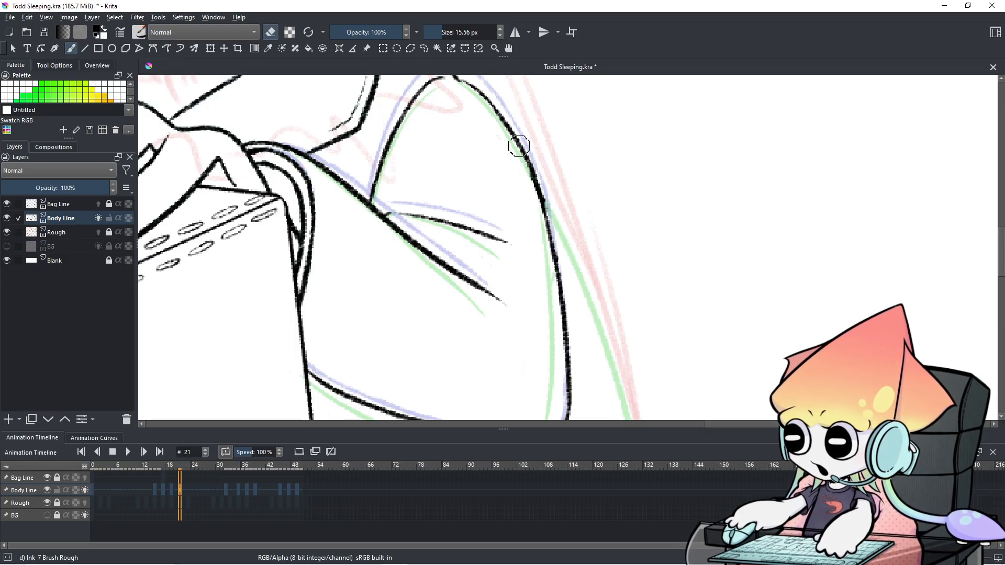
Step: Try to clean up the sleeve's outer edge on frame 21 with the eraser
drag(558, 180, 568, 187)
key(ctrl+shift+z)
key(ctrl+z)
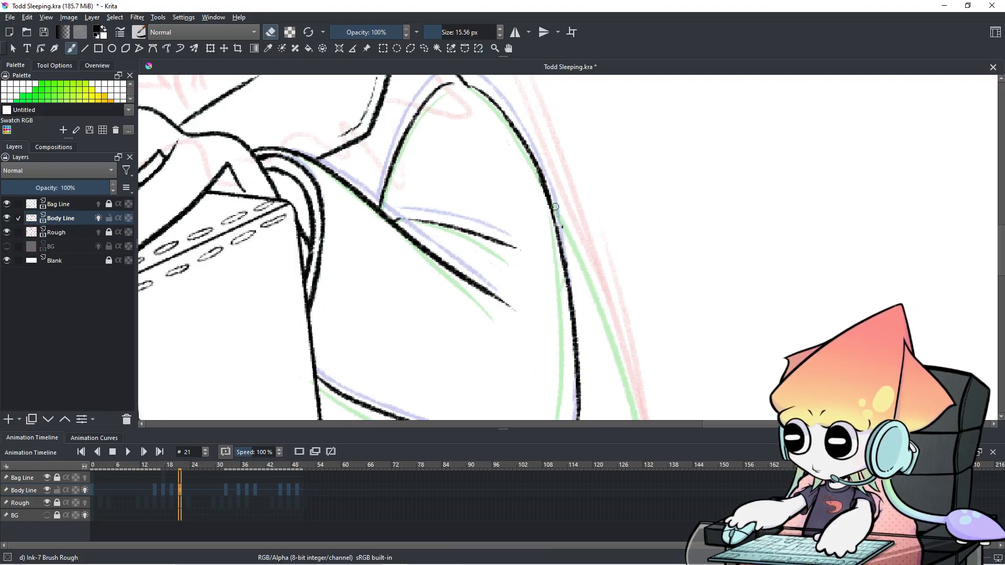
key(ctrl+z)
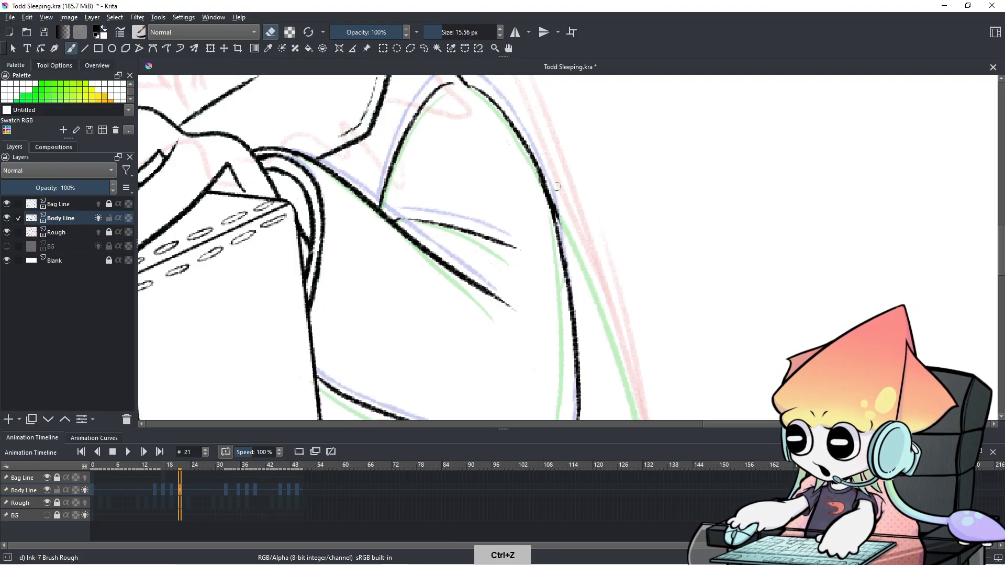
Step: Compare the sleeve and back outlines on Body Line frames 19, 21 and 22
click(177, 488)
click(179, 488)
click(176, 488)
click(181, 491)
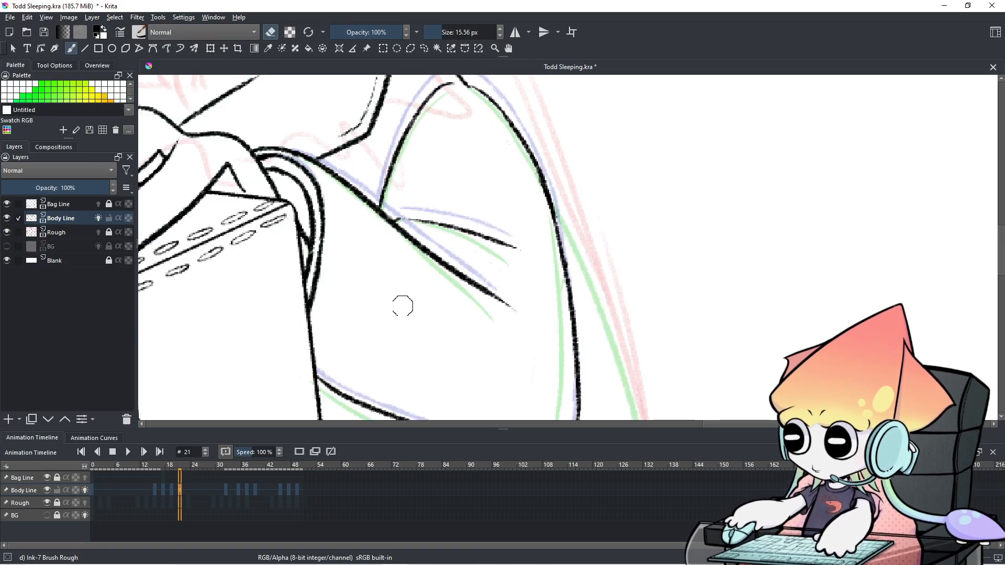
click(171, 490)
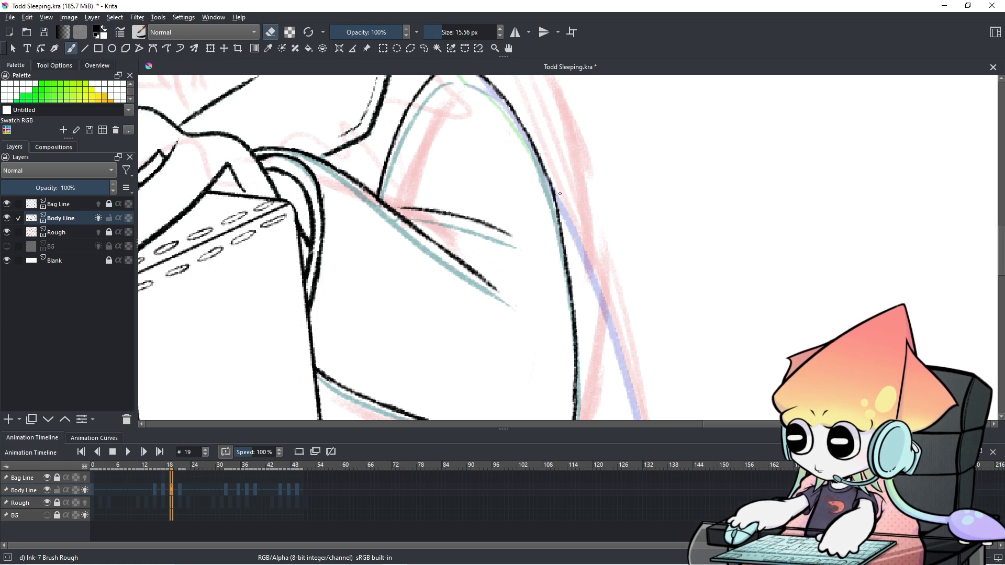
click(183, 490)
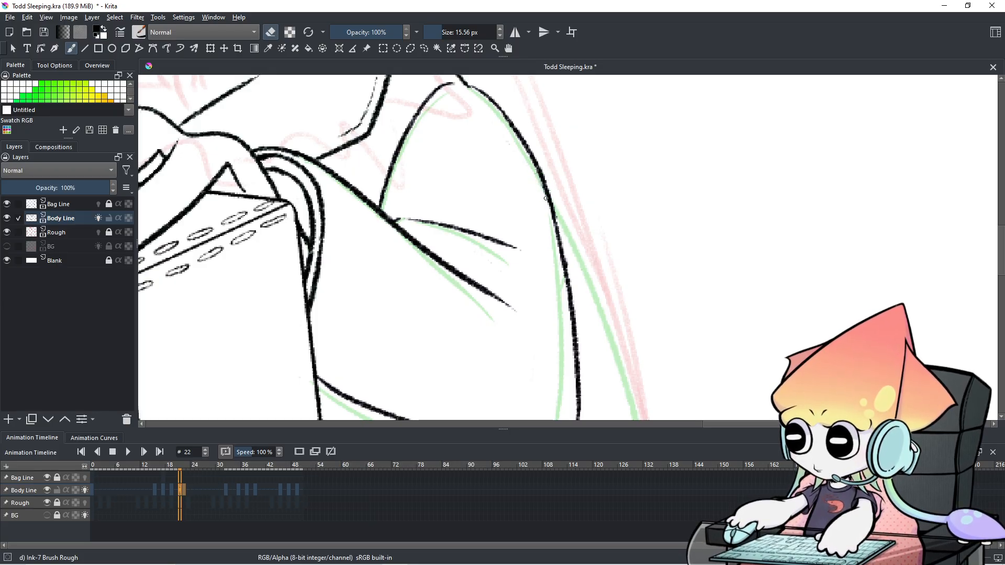
click(184, 492)
click(178, 489)
click(182, 491)
click(183, 492)
click(182, 492)
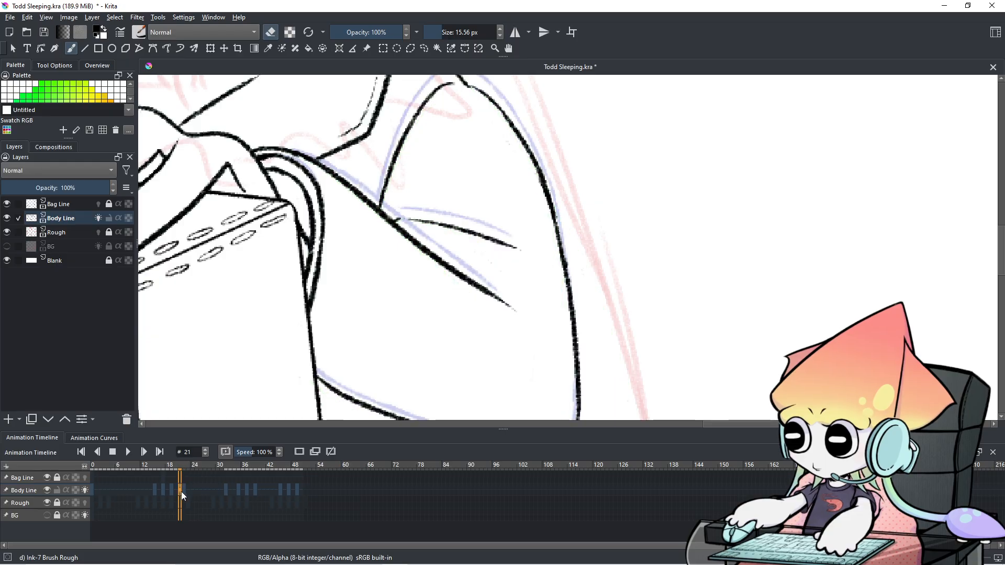
Step: Try to remove frame 22 from Body Line and pull the following frames back
right_click(182, 490)
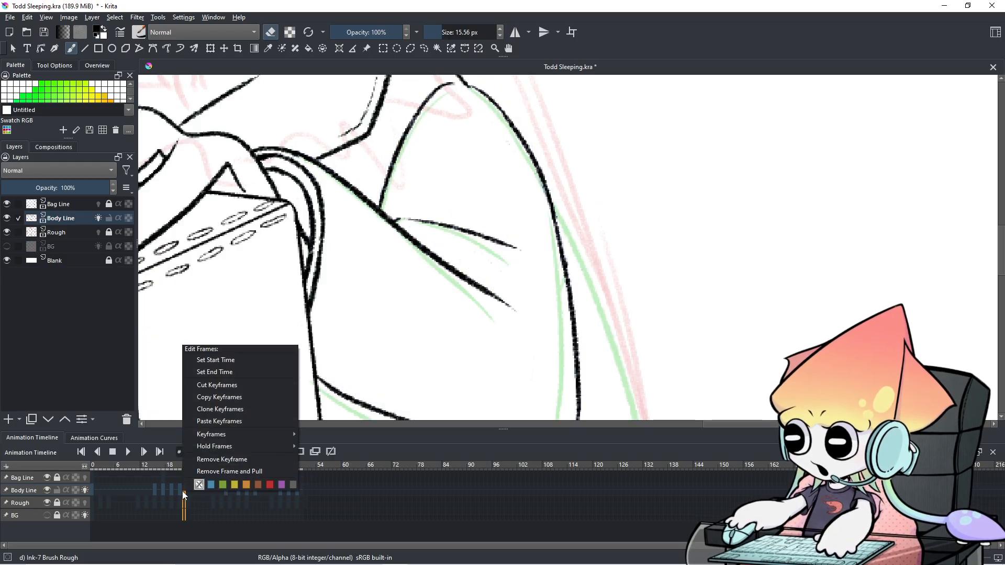
click(227, 466)
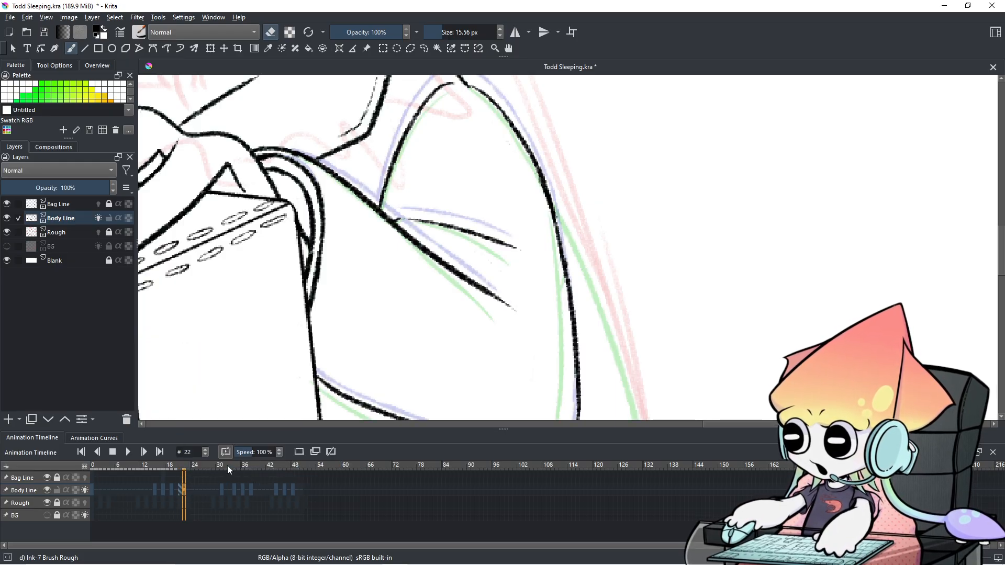
key(ctrl+z)
Step: Remove the extra Body Line keyframe at frame 22 without shifting the other keyframes, and return to frame 21
right_click(183, 492)
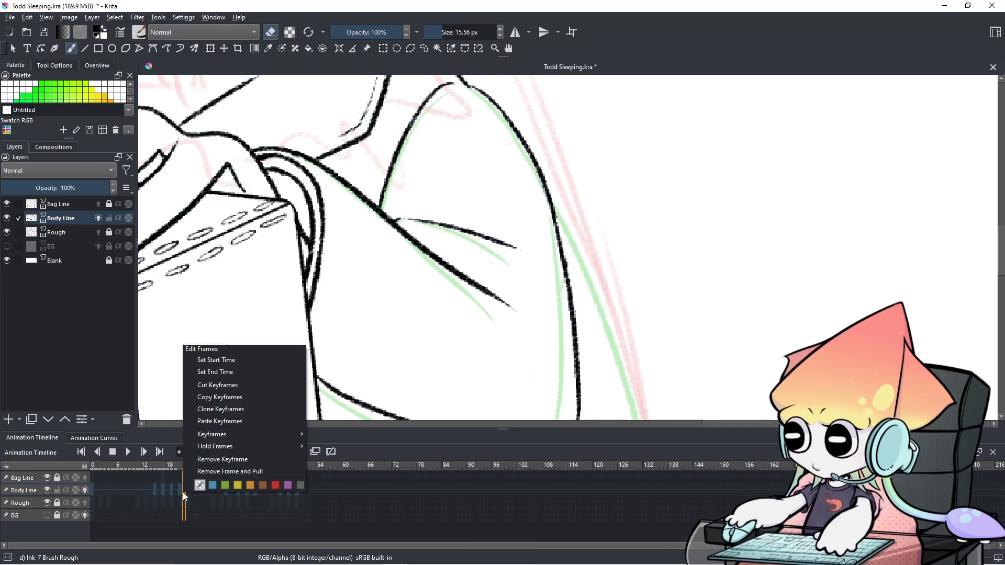
click(231, 462)
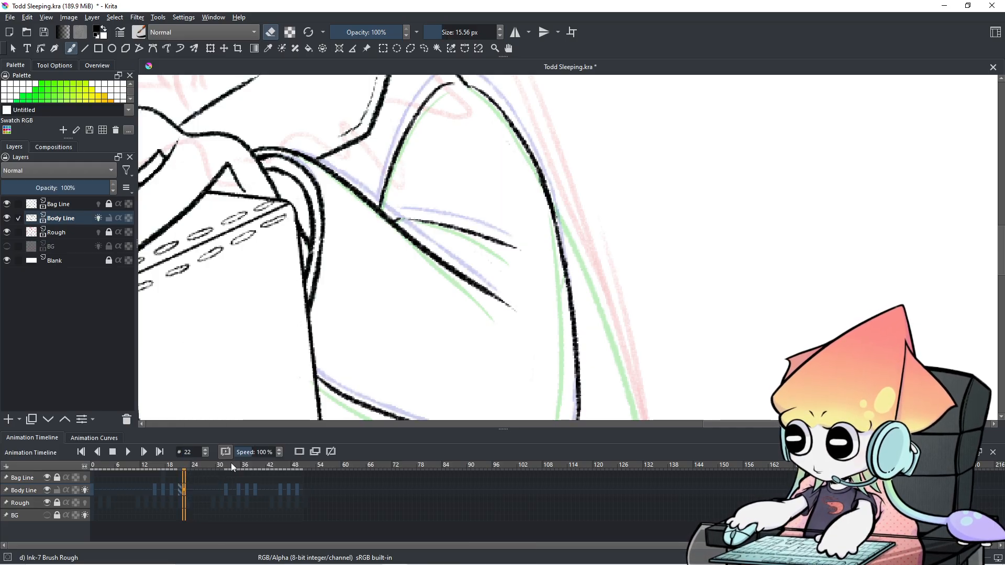
click(175, 492)
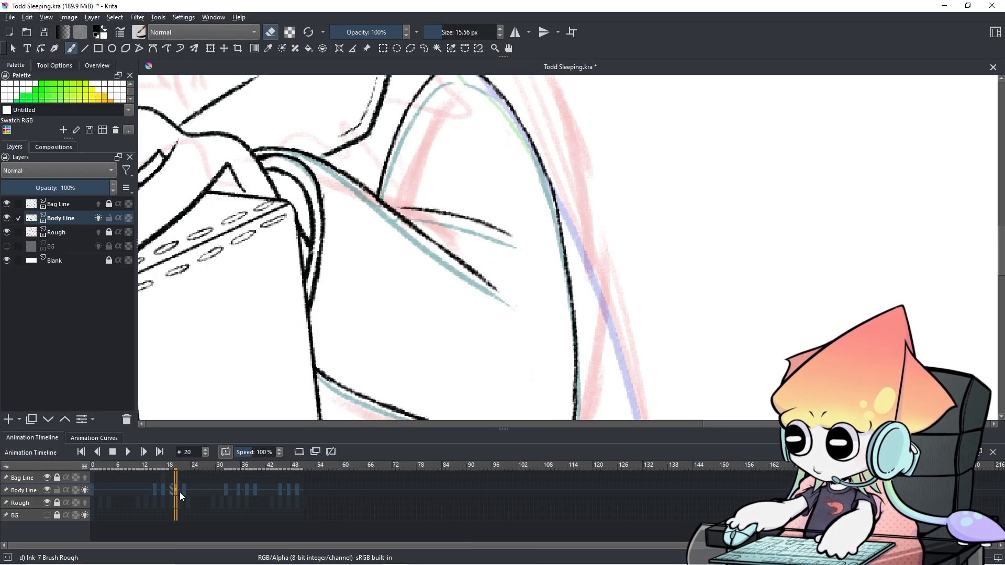
key(ctrl+z)
click(193, 496)
click(181, 495)
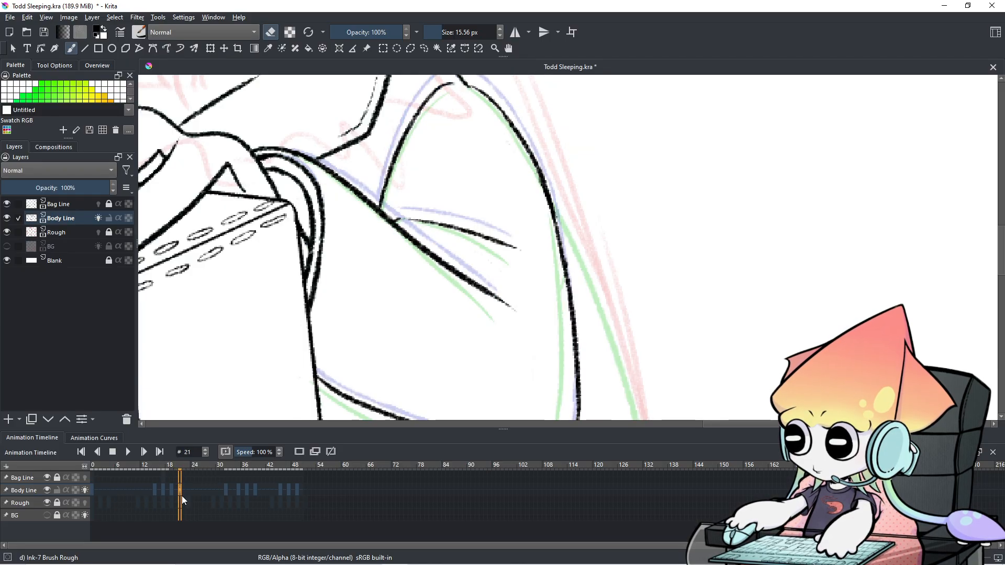
Step: On frame 32, erase the back line from the sleeve's outer edge down to just above the tail with a 26.07 px eraser
click(225, 485)
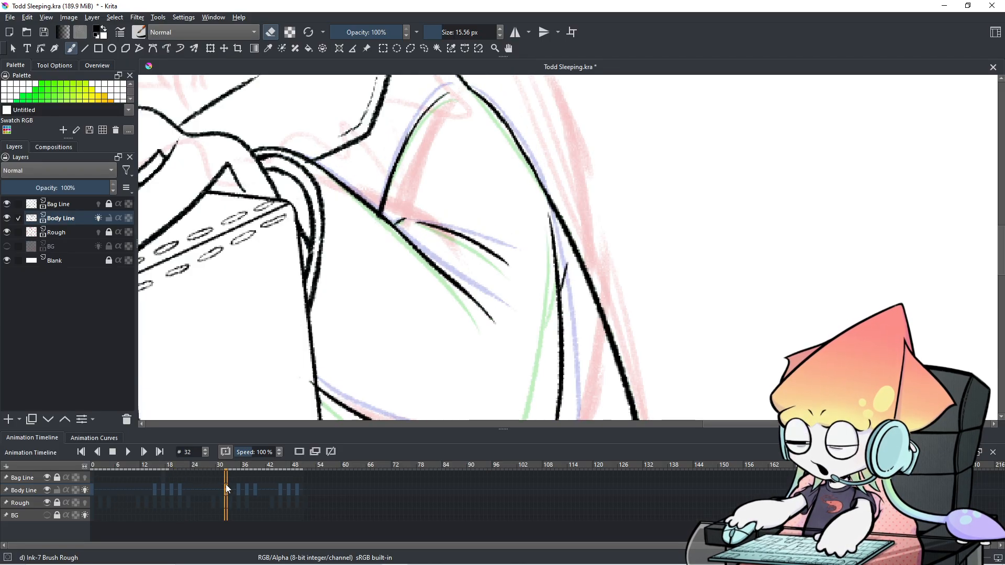
scroll(603, 306, down, 2)
mouse_move(604, 307)
mouse_down()
mouse_move(545, 314)
mouse_move(539, 246)
mouse_move(597, 214)
mouse_move(589, 242)
mouse_up()
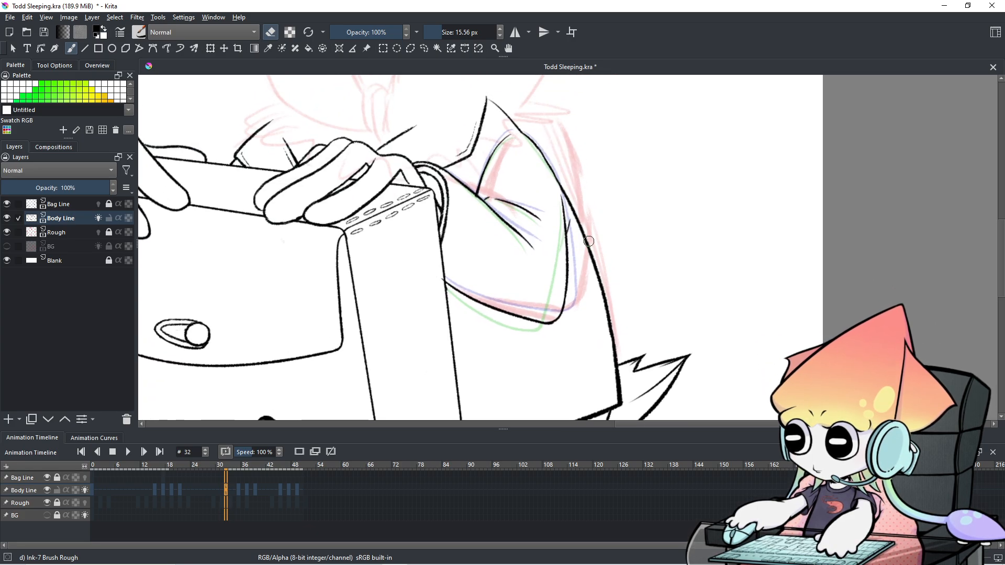
key(shift)
key(e)
mouse_move(602, 294)
mouse_down()
mouse_move(594, 320)
mouse_move(613, 283)
mouse_move(609, 319)
mouse_move(596, 267)
mouse_move(602, 308)
mouse_move(603, 285)
mouse_up()
key(ctrl+z)
key(e)
key(ctrl+z)
key(ctrl+z)
key(ctrl+z)
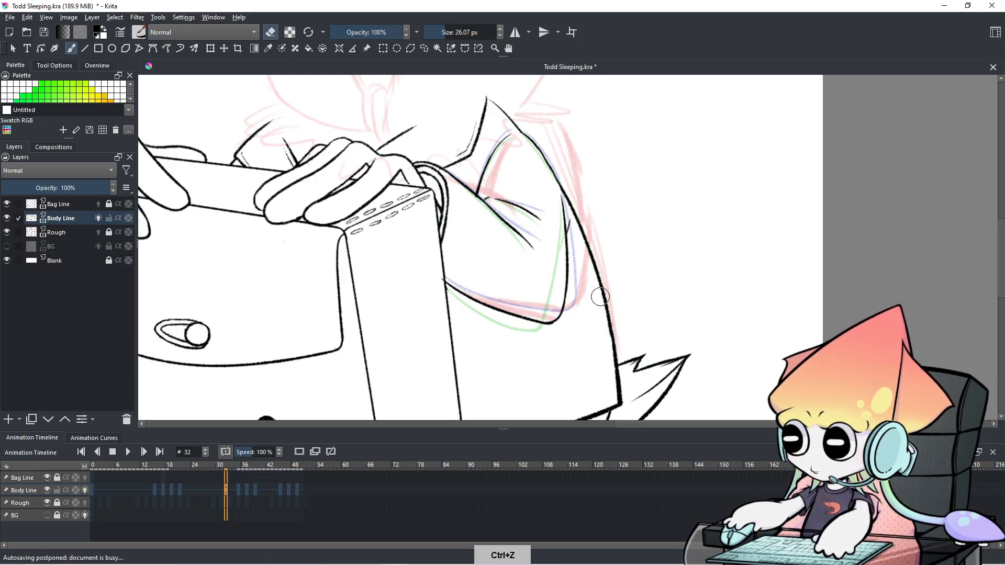
mouse_move(599, 321)
mouse_down()
mouse_move(601, 267)
mouse_move(594, 279)
mouse_move(572, 190)
mouse_up()
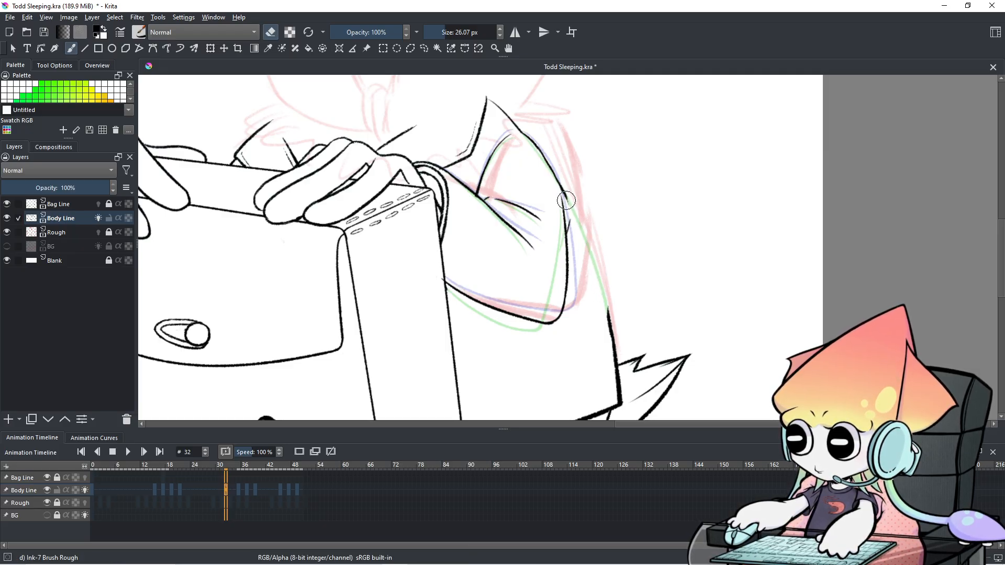
Step: Erase frame 32's shoulder line between the collar tip and the top of the sleeve with an 8.34 px eraser
key(ctrl+equal)
key(ctrl+equal)
key(space)
drag(545, 157, 597, 329)
drag(639, 269, 635, 272)
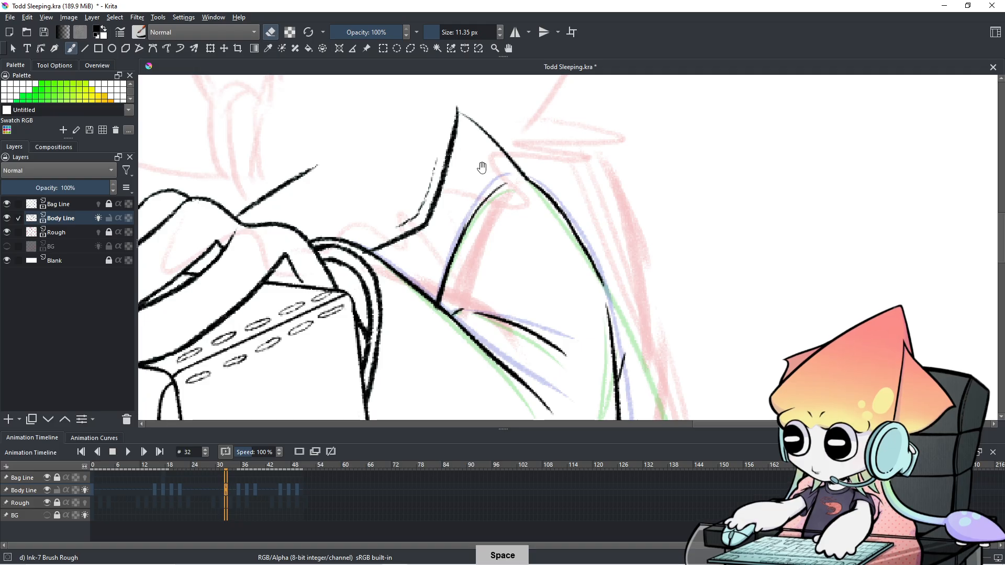
drag(478, 161, 585, 252)
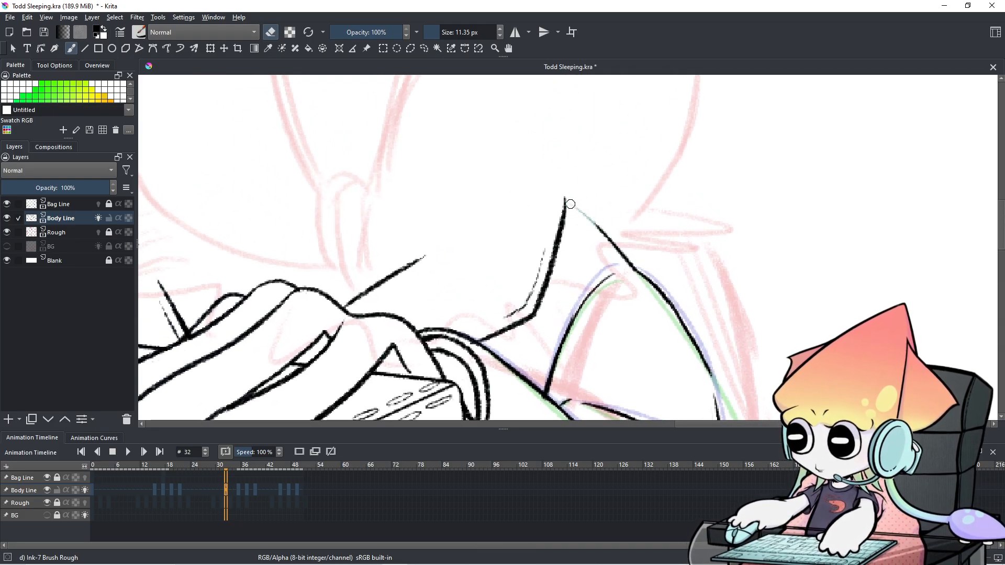
key(shift)
mouse_move(598, 220)
mouse_down()
mouse_move(613, 252)
mouse_move(596, 220)
mouse_move(616, 245)
mouse_move(622, 226)
mouse_move(632, 261)
mouse_up()
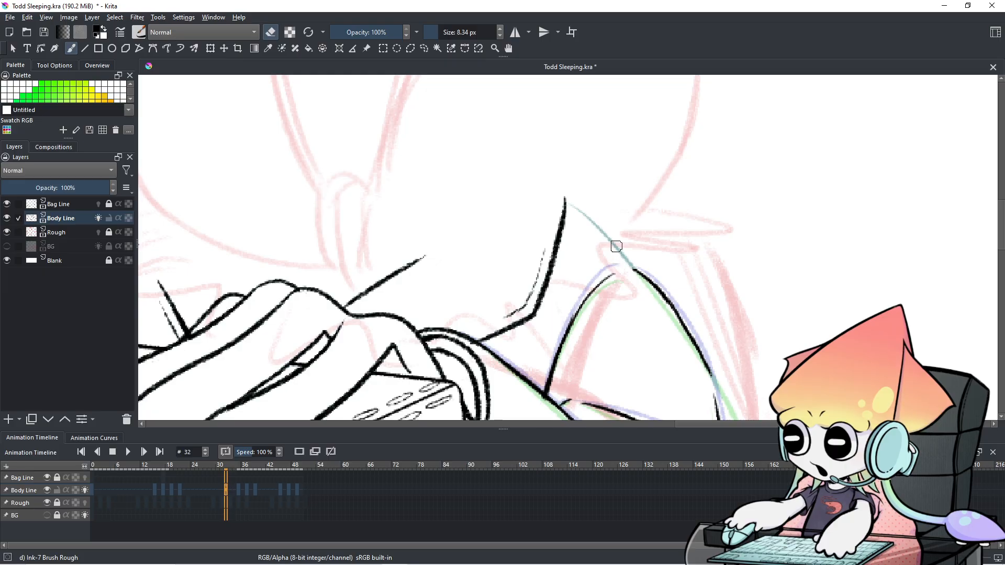
scroll(615, 243, down, 2)
drag(613, 242, 552, 192)
scroll(536, 172, up, 2)
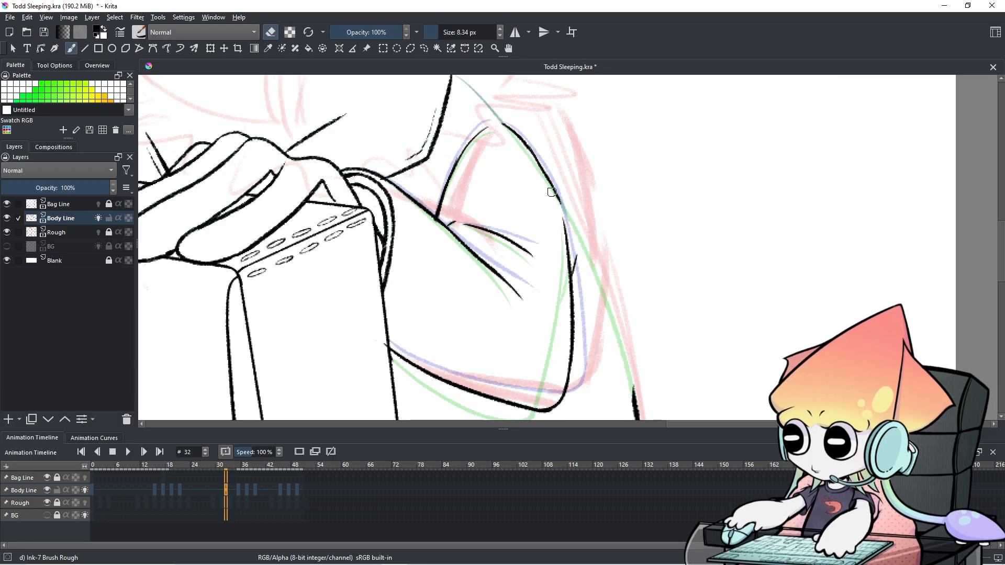
Step: On frame 35, erase the back line from the collar tip down to just above the tail with a 28.18 px eraser
click(237, 492)
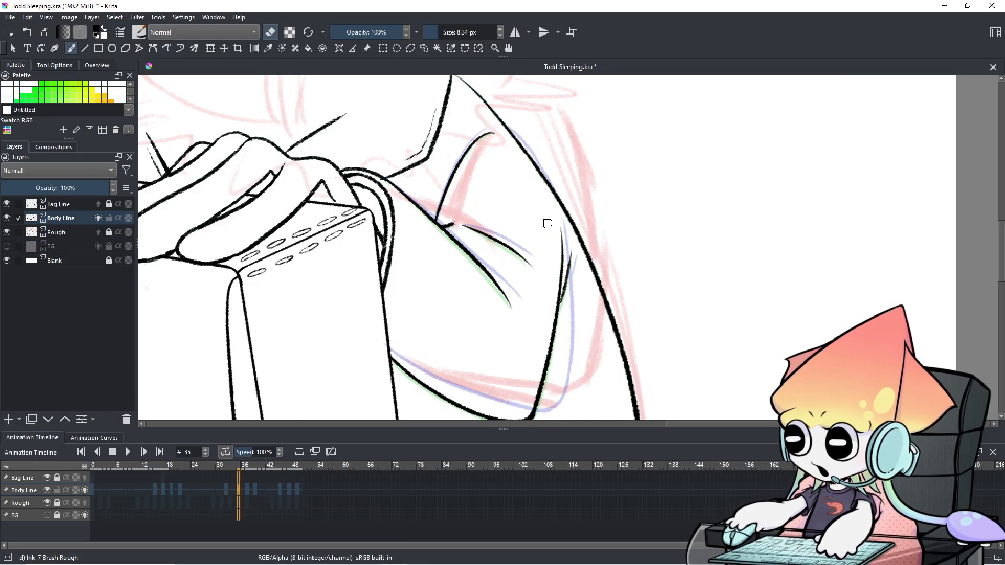
scroll(585, 203, down, 3)
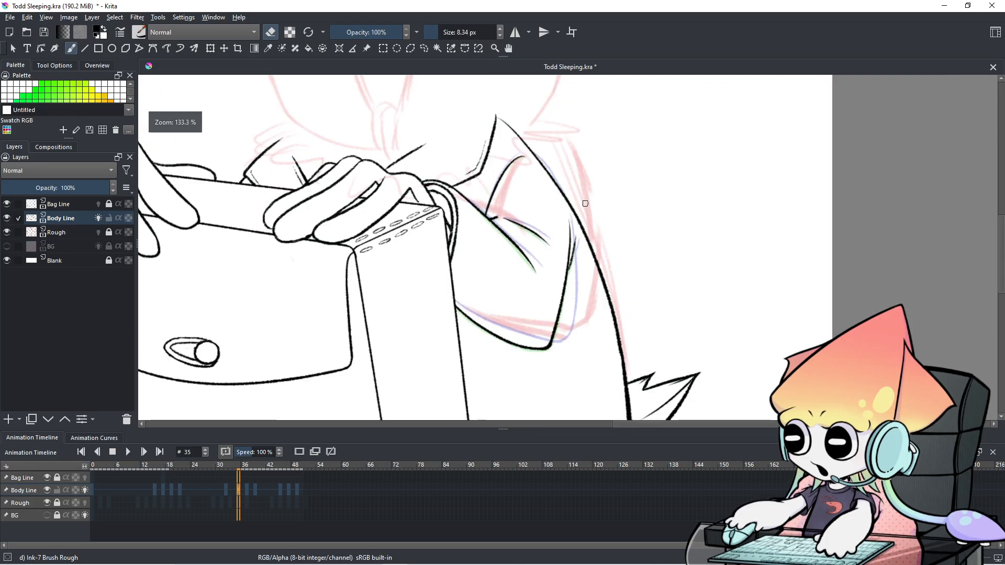
drag(588, 206, 555, 214)
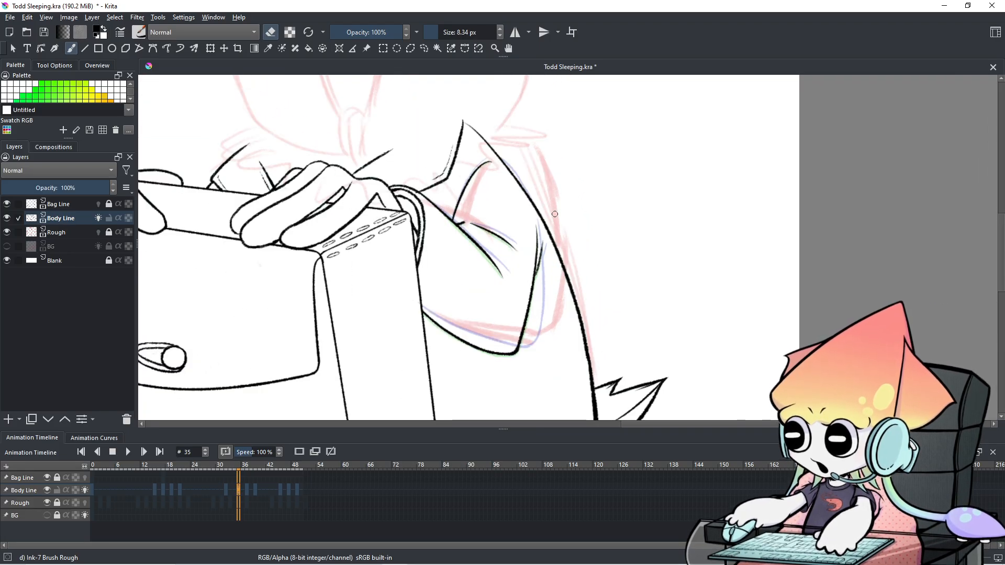
key(e)
mouse_move(583, 323)
mouse_down()
mouse_move(578, 360)
mouse_move(594, 381)
mouse_move(590, 336)
mouse_move(580, 347)
mouse_move(574, 316)
mouse_move(575, 337)
mouse_move(577, 293)
mouse_move(557, 235)
mouse_move(517, 175)
mouse_move(592, 238)
mouse_move(590, 213)
mouse_move(633, 253)
mouse_move(623, 226)
mouse_up()
key(ctrl+z)
key(e)
key(ctrl+z)
key(space)
key(ctrl+space)
key(space)
mouse_move(571, 203)
mouse_down()
mouse_move(560, 173)
mouse_move(556, 186)
mouse_move(549, 180)
mouse_move(636, 308)
mouse_move(571, 215)
mouse_up()
scroll(637, 308, down, 2)
scroll(624, 281, down, 1)
drag(624, 281, 572, 258)
Step: Erase frame 37's back line from the collar tip down to just above the tail
click(230, 507)
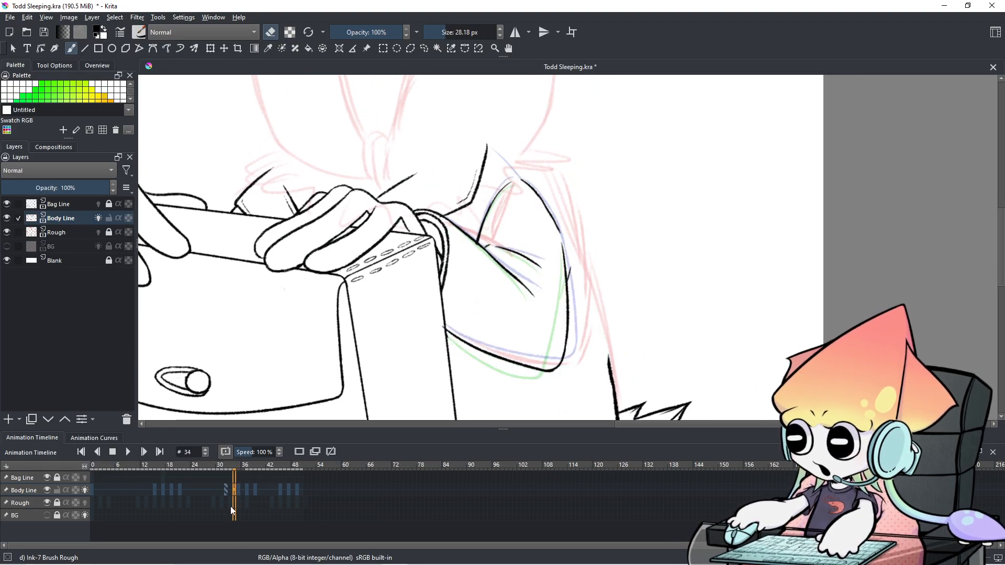
key(Right)
key(Right)
key(Right)
key(Right)
key(Right)
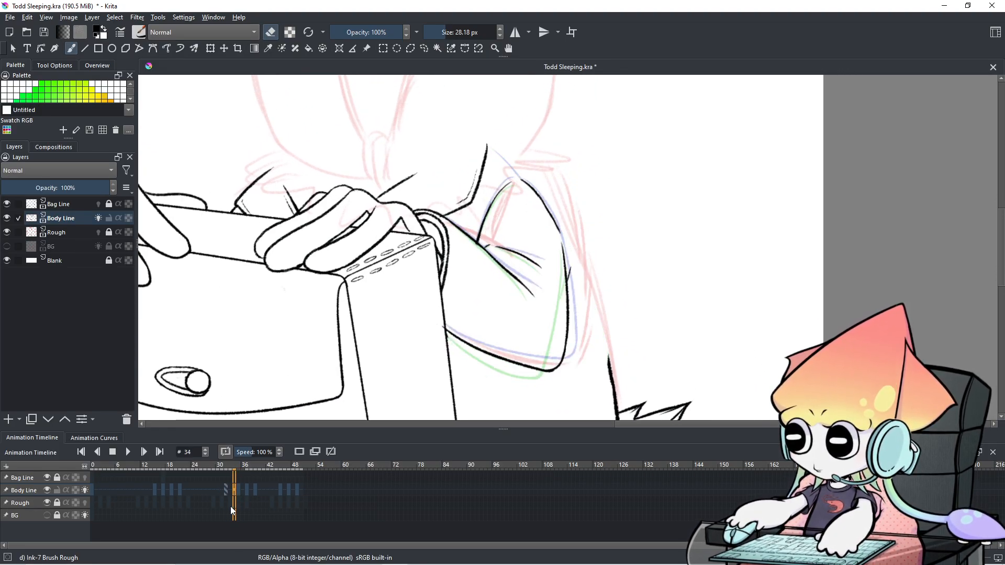
key(Left)
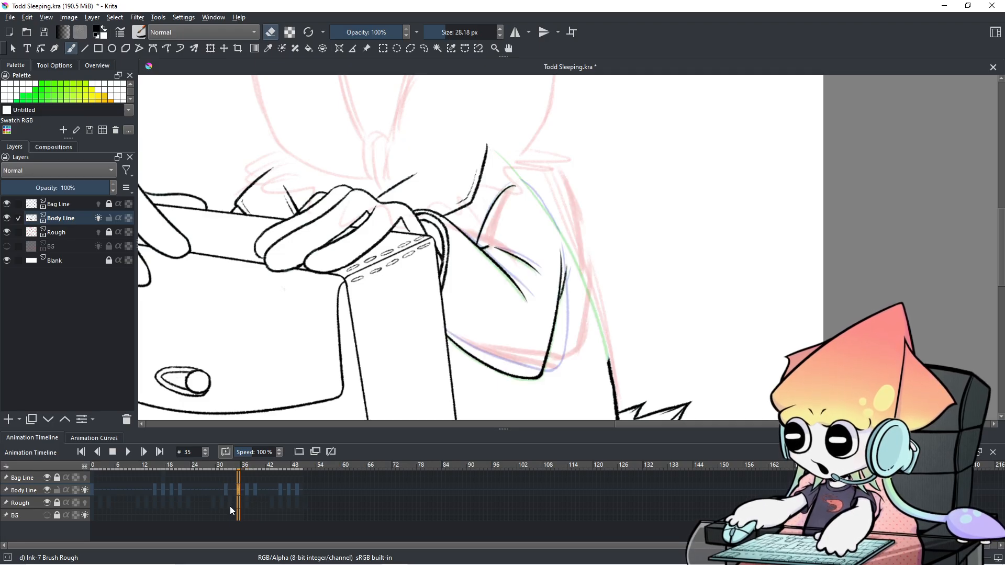
key(Right)
mouse_move(605, 337)
mouse_down()
mouse_move(609, 366)
mouse_move(611, 343)
mouse_move(561, 228)
mouse_up()
key(ctrl+z)
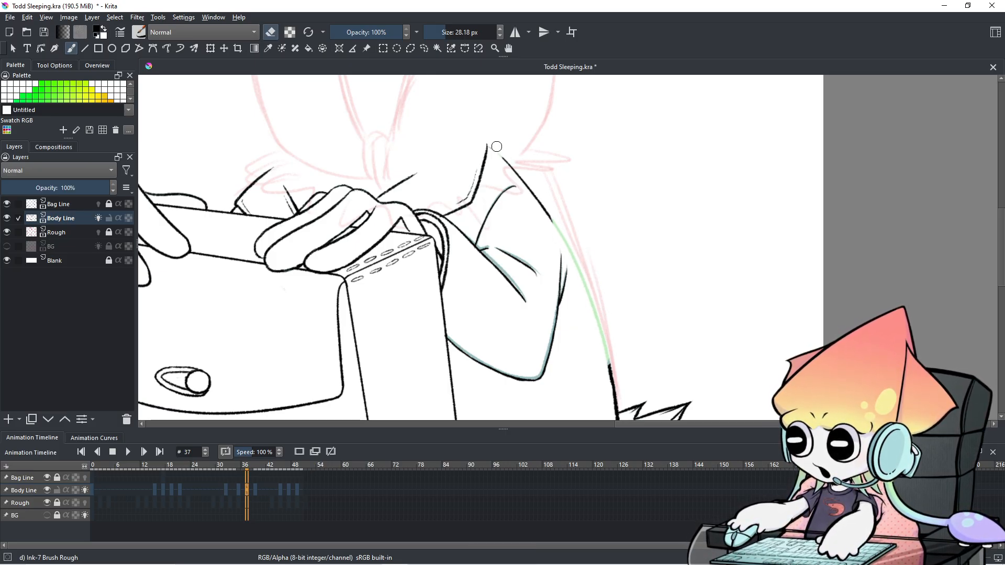
drag(494, 145, 549, 224)
Step: Erase frame 39's back line from the collar tip down to just above the tail
click(244, 494)
click(253, 498)
click(255, 495)
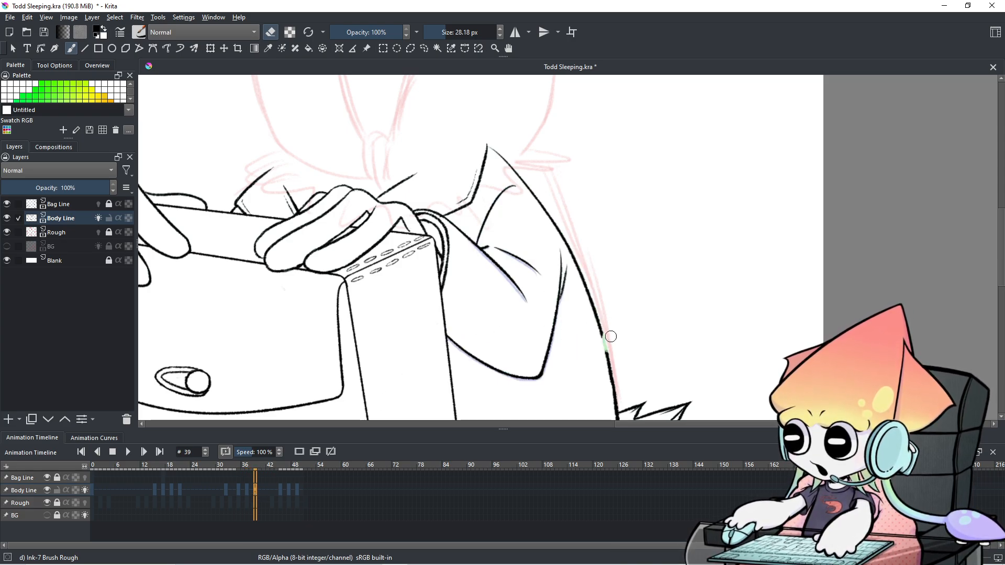
mouse_move(597, 304)
mouse_down()
mouse_move(606, 367)
mouse_move(585, 255)
mouse_move(590, 295)
mouse_move(565, 236)
mouse_move(499, 149)
mouse_up()
key(ctrl+z)
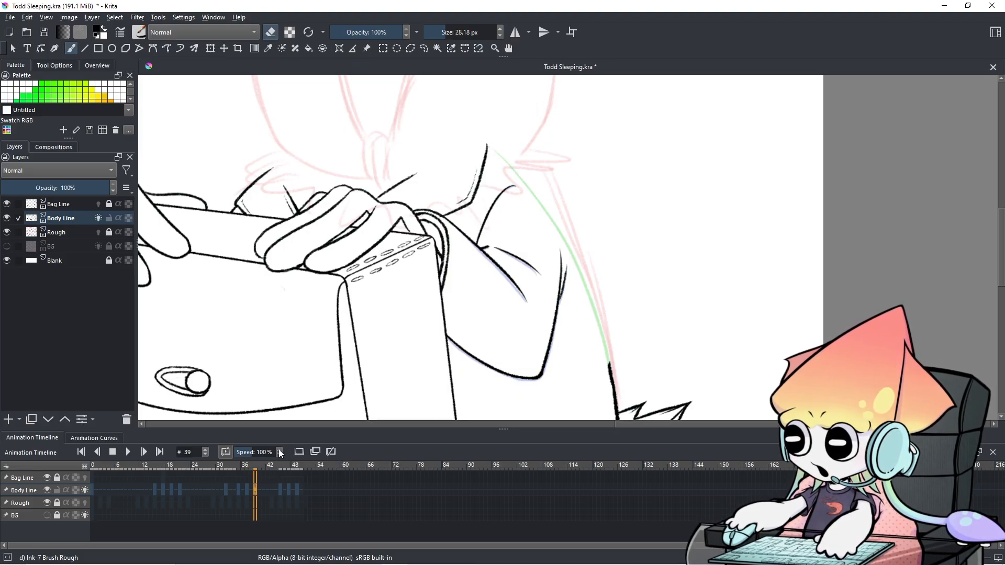
Step: Move on to frame 45 and erase its back line from just above the tail up to the collar tip
click(249, 488)
click(264, 491)
click(255, 491)
click(266, 492)
click(277, 491)
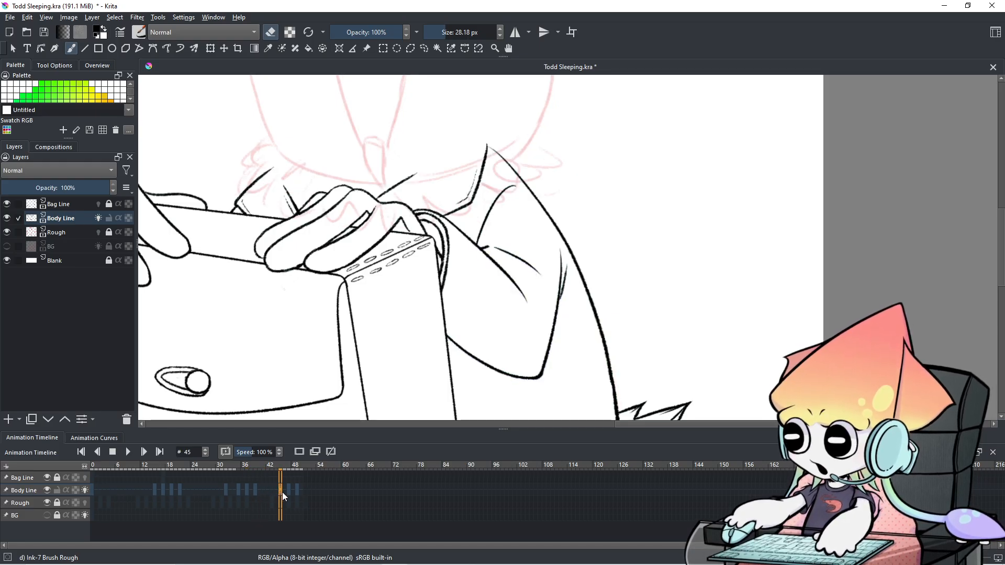
click(282, 491)
click(285, 492)
click(277, 491)
click(256, 490)
click(280, 490)
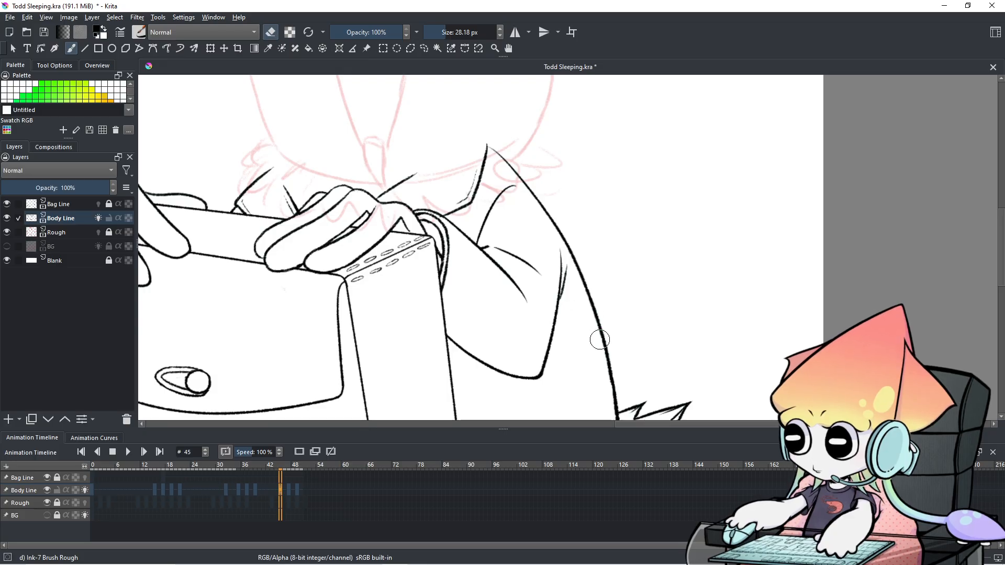
mouse_move(601, 364)
mouse_down()
mouse_move(590, 276)
mouse_move(590, 304)
mouse_move(559, 226)
mouse_move(496, 146)
mouse_up()
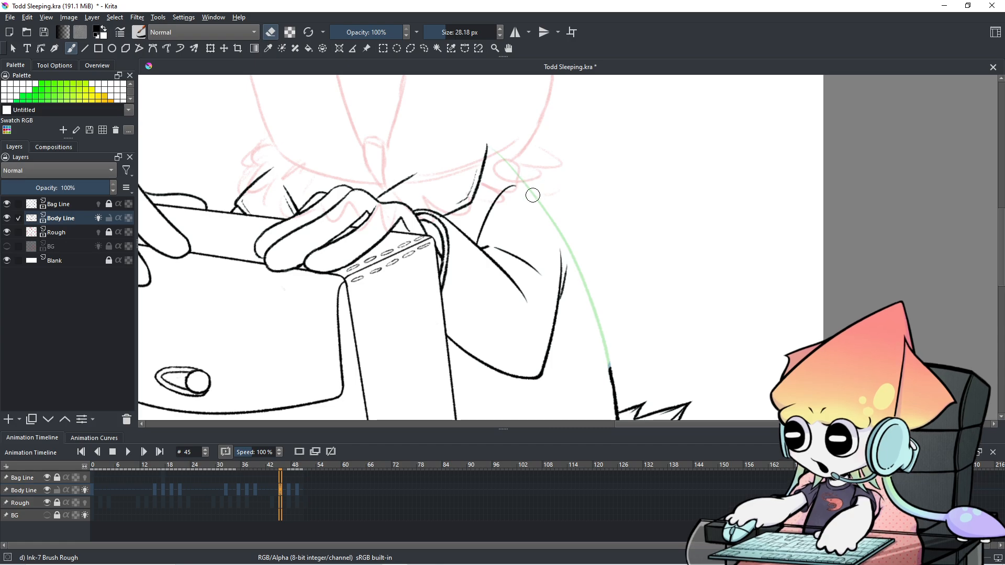
Step: Erase frame 47's back line from just above the tail up to the collar tip
click(290, 502)
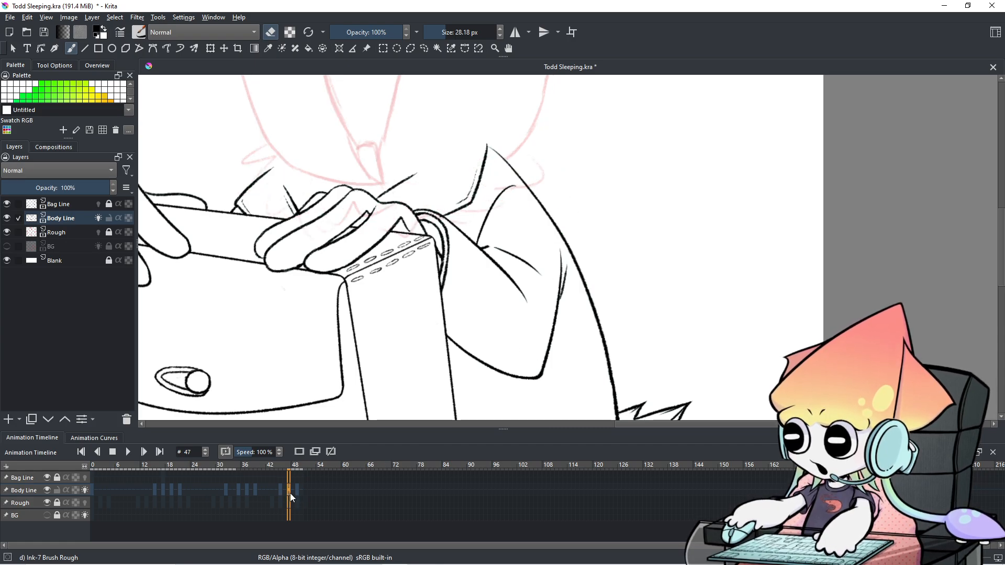
key(ctrl+z)
mouse_move(608, 364)
mouse_down()
mouse_move(596, 288)
mouse_move(595, 307)
mouse_move(501, 153)
mouse_up()
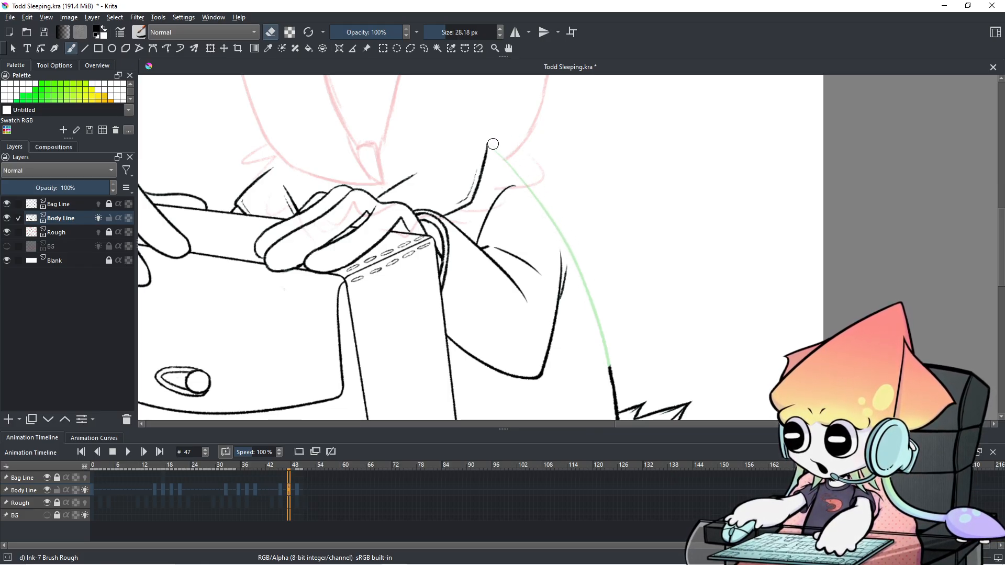
key(space)
drag(553, 208, 542, 189)
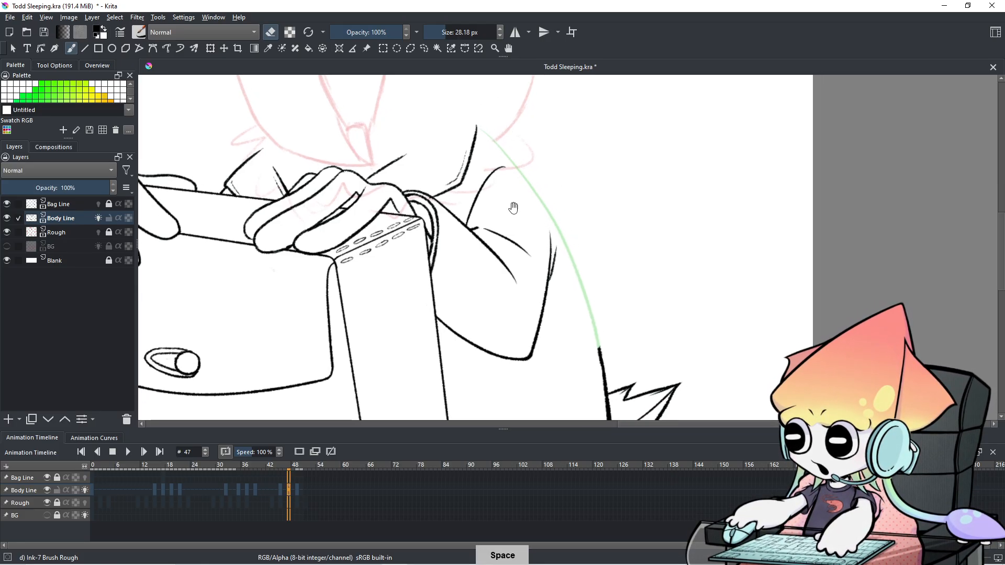
Step: Move on to frame 49 and erase its back line between the tail and the collar tip
click(293, 488)
click(291, 487)
click(297, 489)
click(274, 490)
click(281, 492)
click(292, 491)
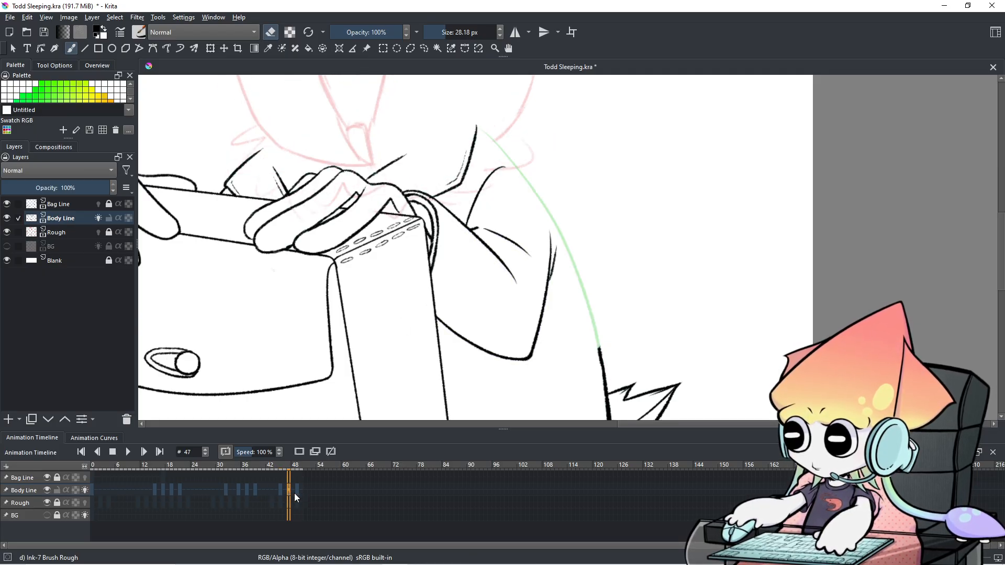
click(295, 492)
mouse_move(580, 301)
mouse_down()
mouse_move(593, 344)
mouse_move(587, 268)
mouse_move(589, 309)
mouse_move(571, 245)
mouse_move(610, 242)
mouse_up()
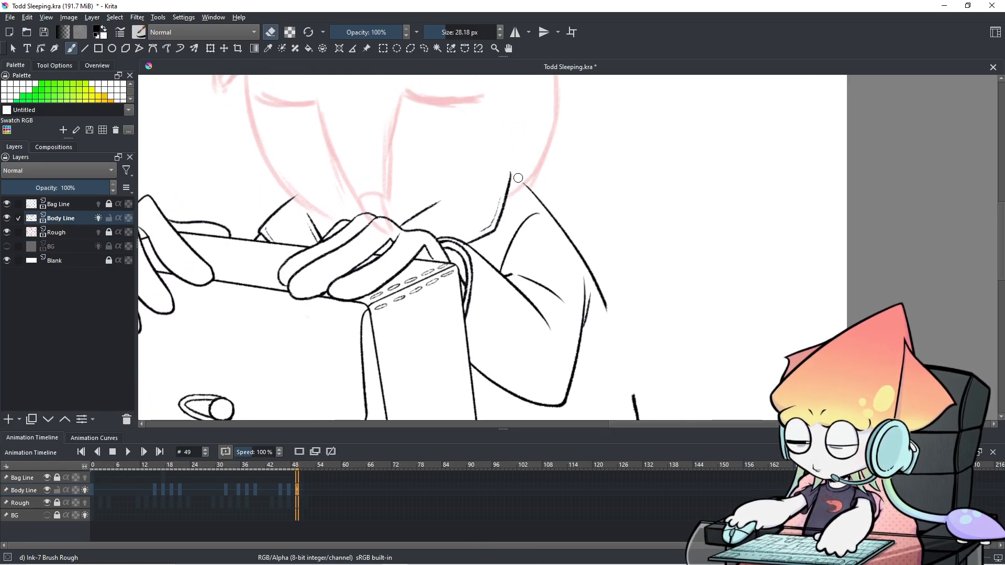
mouse_move(517, 175)
mouse_down()
mouse_move(576, 229)
mouse_move(561, 215)
mouse_move(603, 300)
mouse_up()
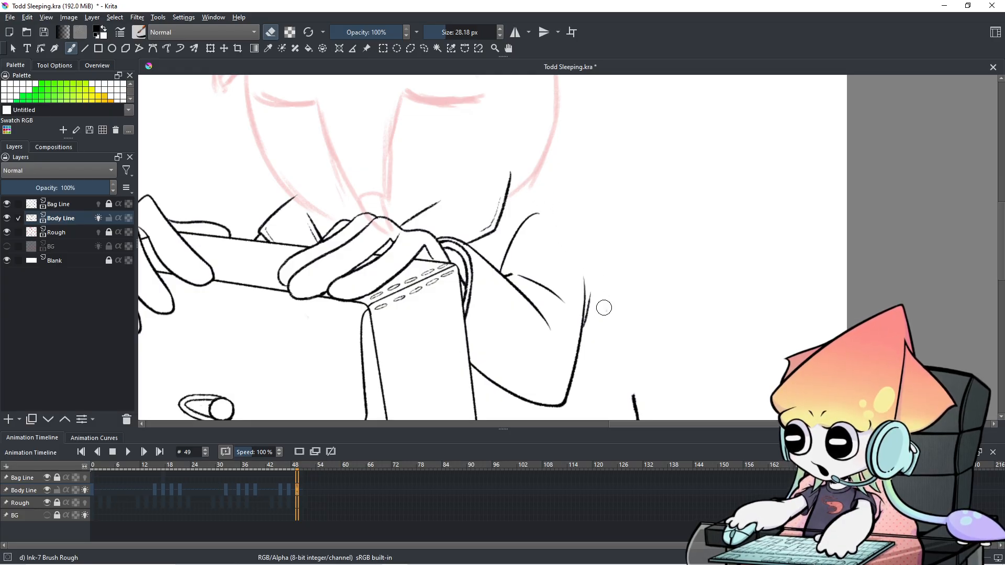
Step: Scrub back through the timeline from frame 49 to the frames around 14 to 19, comparing the back line on each
scroll(541, 345, down, 1)
drag(541, 345, 548, 279)
scroll(445, 501, down, 4)
scroll(446, 501, down, 20)
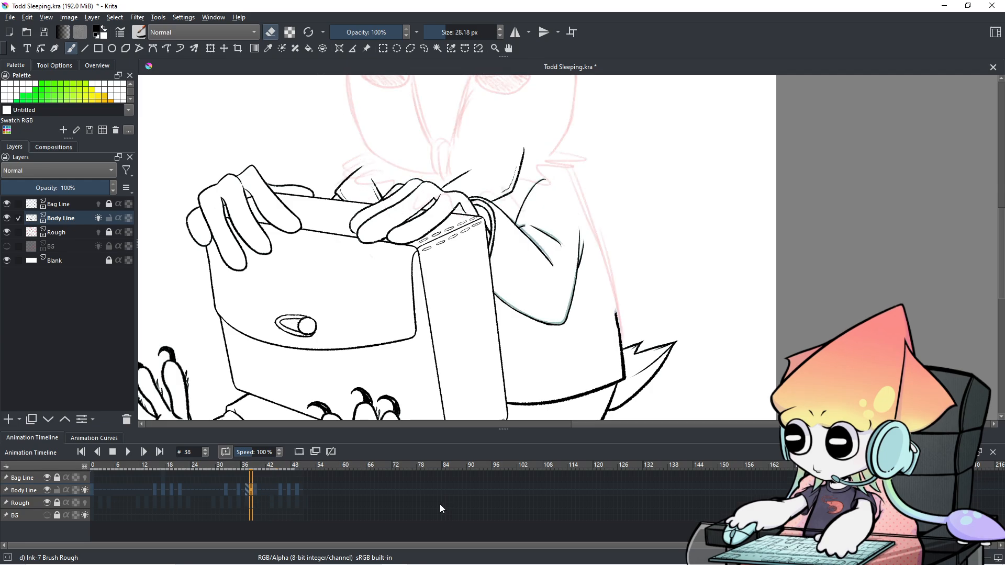
scroll(437, 506, down, 6)
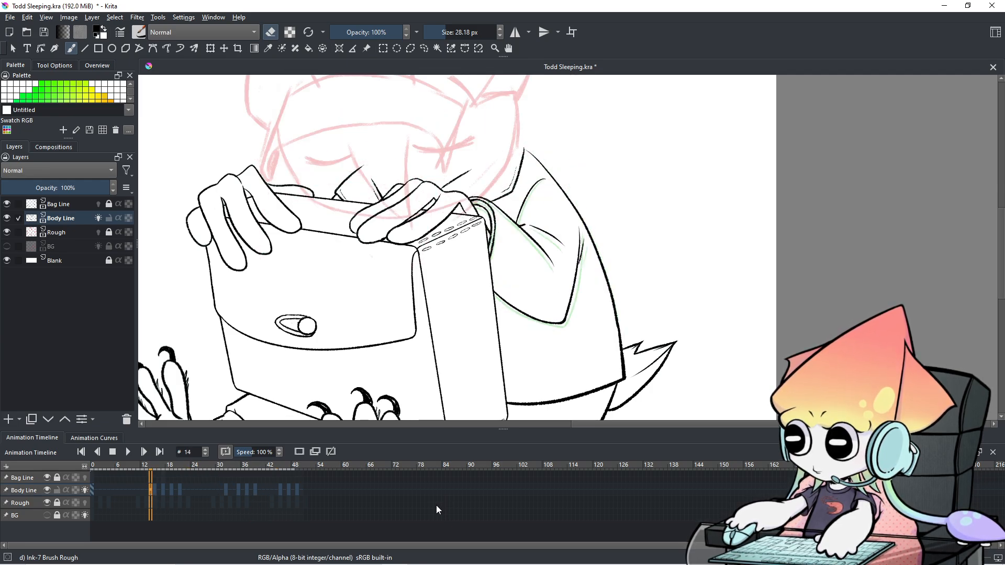
scroll(437, 505, up, 2)
scroll(437, 508, up, 1)
scroll(437, 508, up, 1)
scroll(436, 505, up, 1)
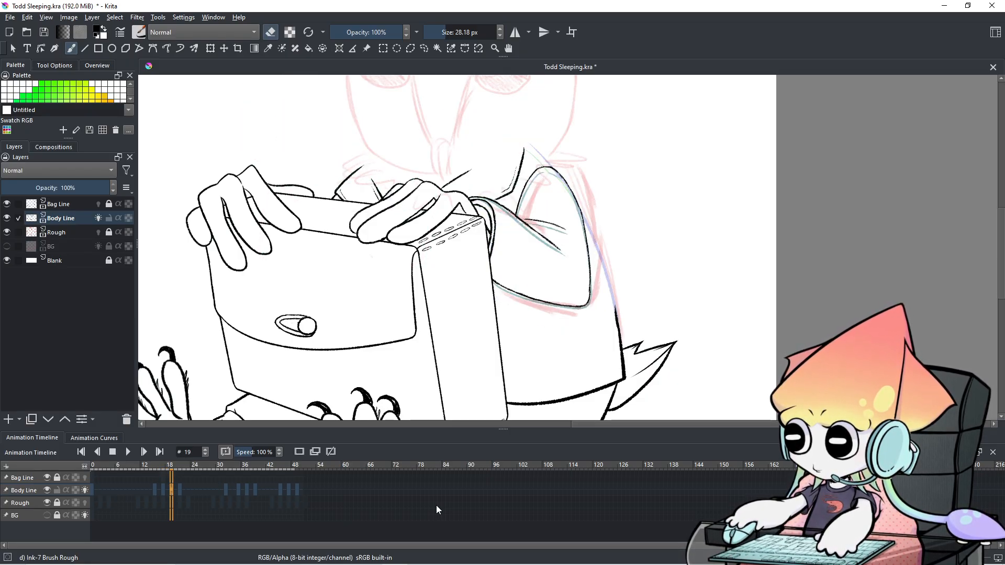
Step: Go to frame 16, select the Bag Line layer, and hide and reshow it to check what it contains
click(160, 485)
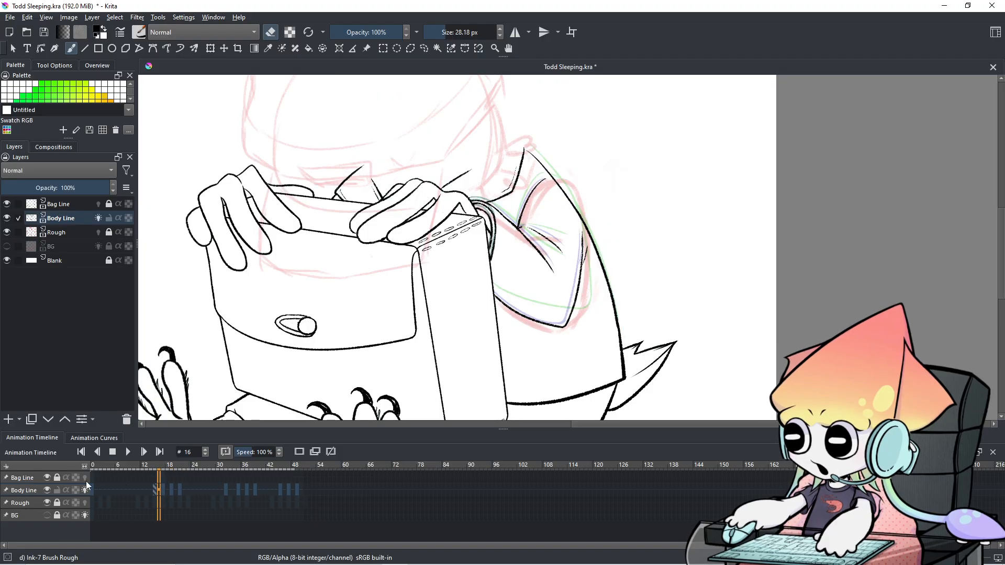
click(30, 479)
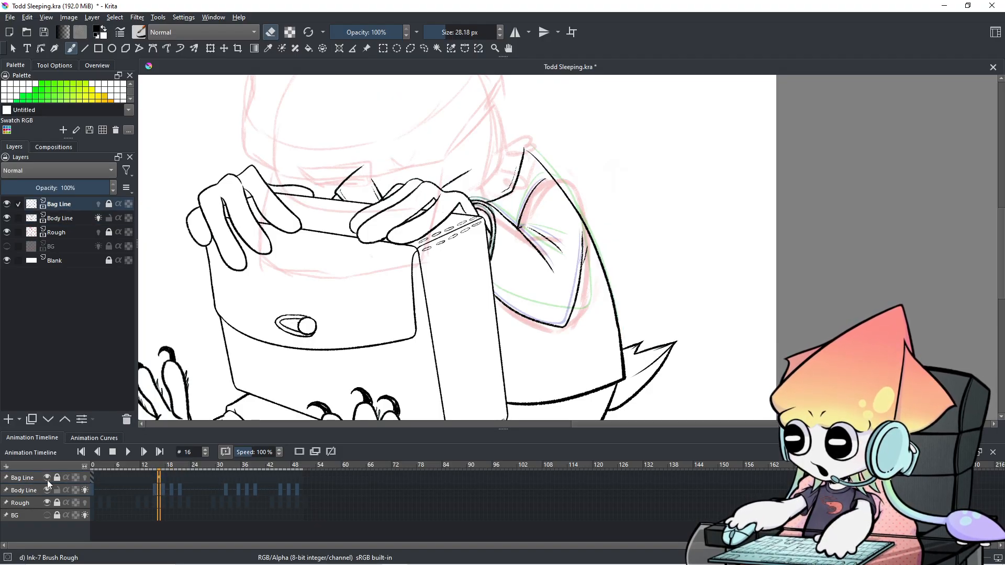
click(47, 480)
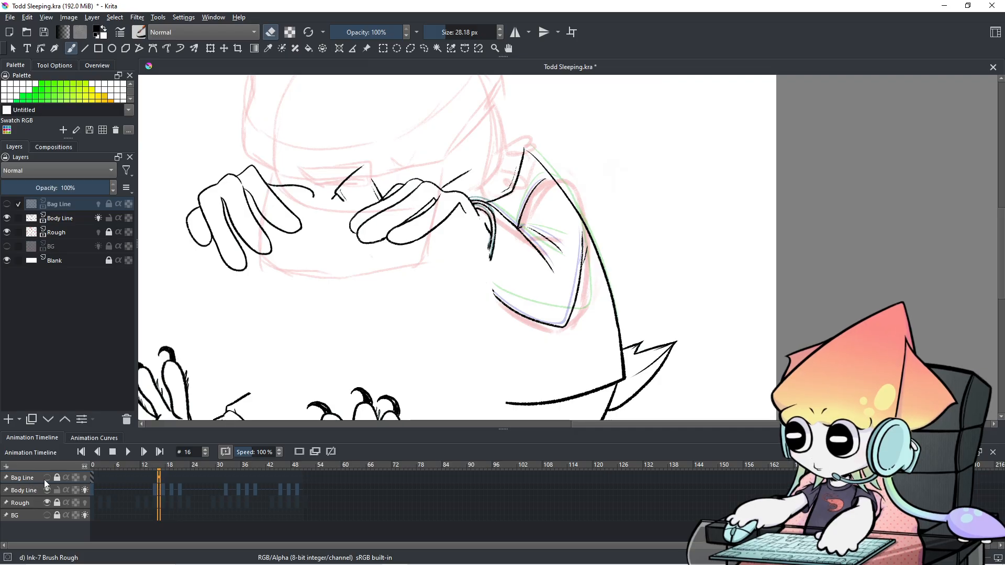
click(47, 478)
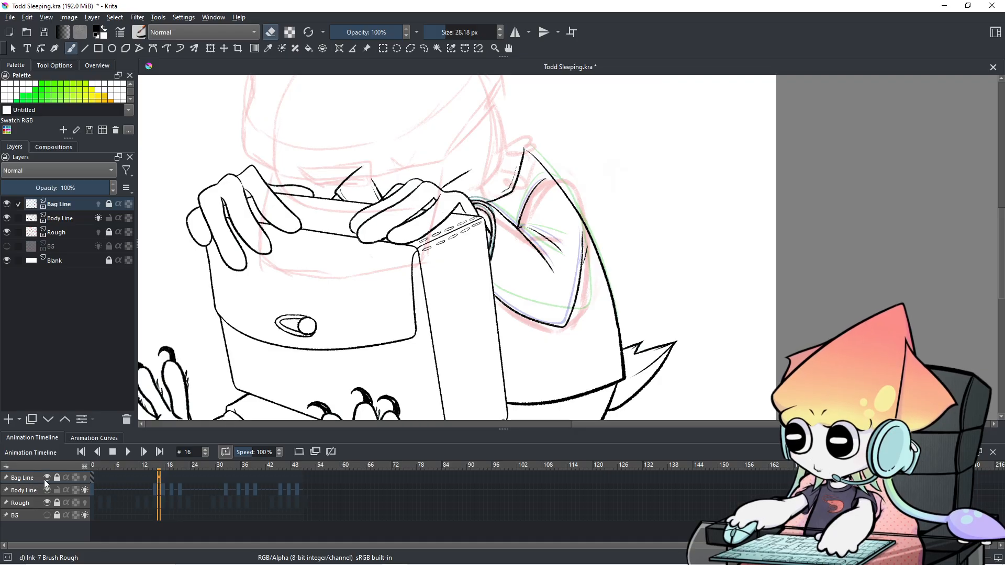
Step: Advance to frame 19, switch from erasing to drawing, and try to ink the back line on the Bag Line layer
click(162, 483)
key(Right)
key(Right)
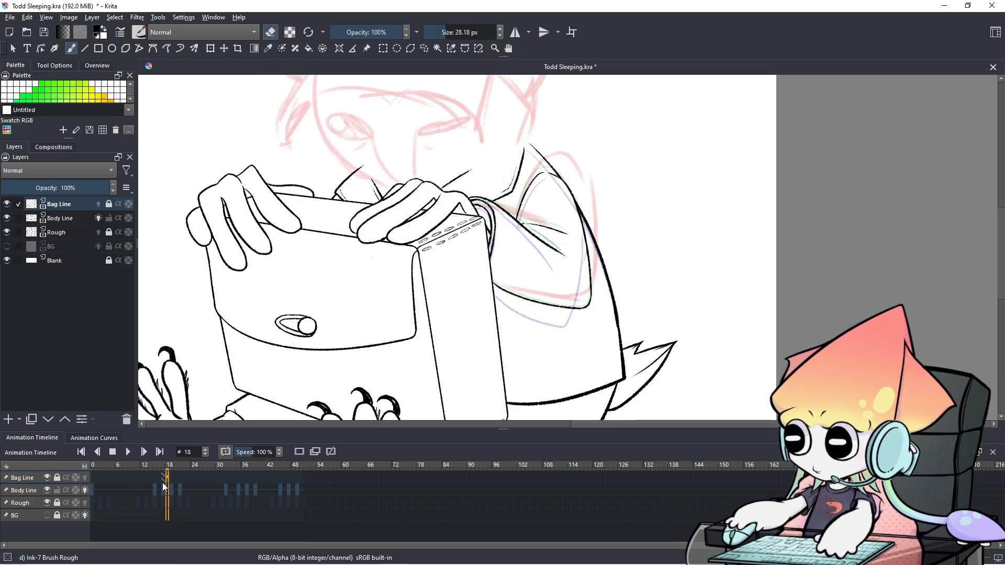
key(ctrl+bracketleft)
key(ctrl+bracketleft)
key(ctrl+bracketleft)
key(ctrl+bracketleft)
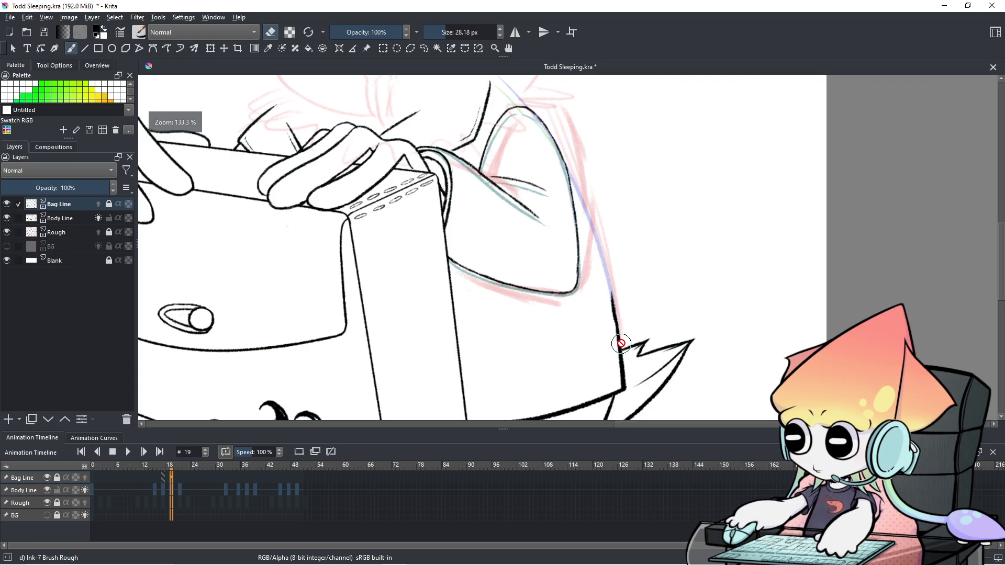
key(ctrl+bracketleft)
key(ctrl+bracketleft)
key(ctrl+bracketleft)
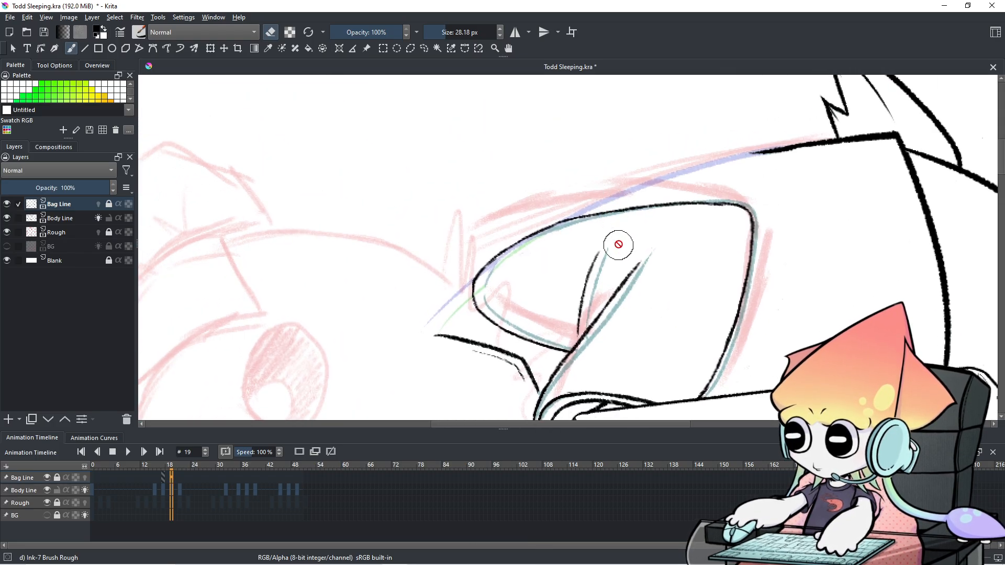
drag(615, 250, 619, 242)
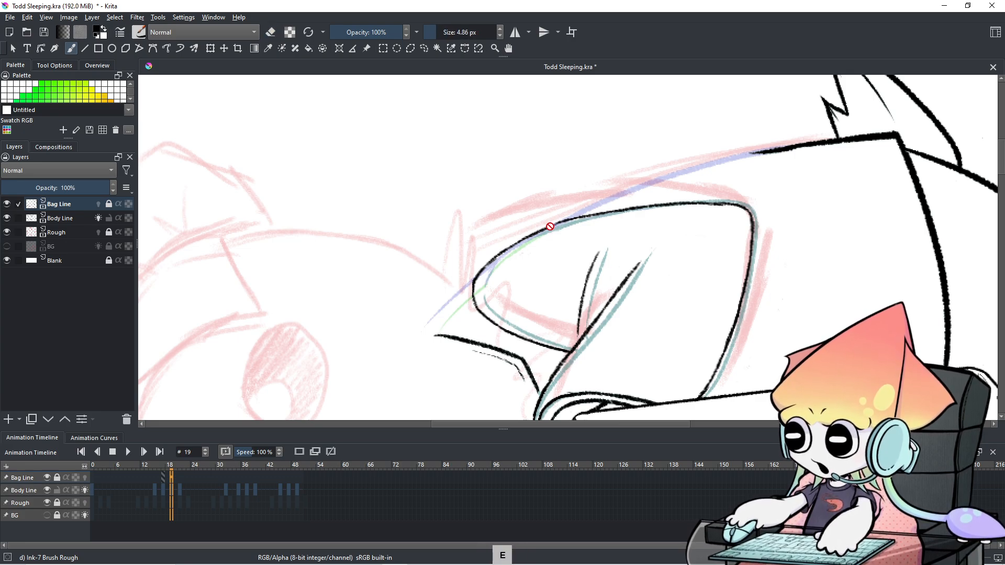
click(639, 182)
Step: Undo the last erasing stroke on frame 49's back line
key(ctrl+z)
key(ctrl+shift+z)
key(ctrl+z)
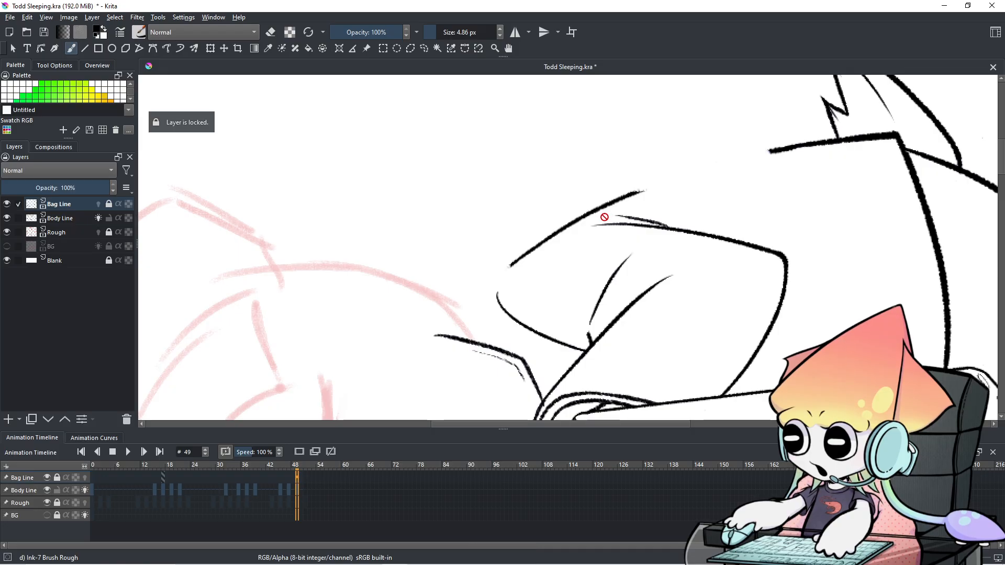
Step: Unlock the Bag Line layer so it can be drawn on
scroll(304, 374, up, 1)
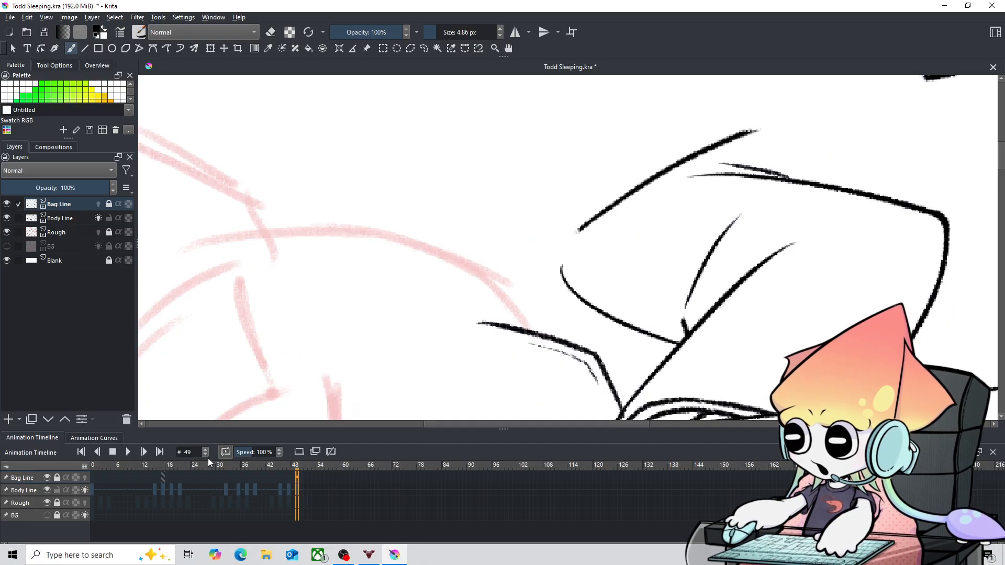
click(56, 478)
scroll(688, 224, down, 4)
scroll(687, 224, up, 3)
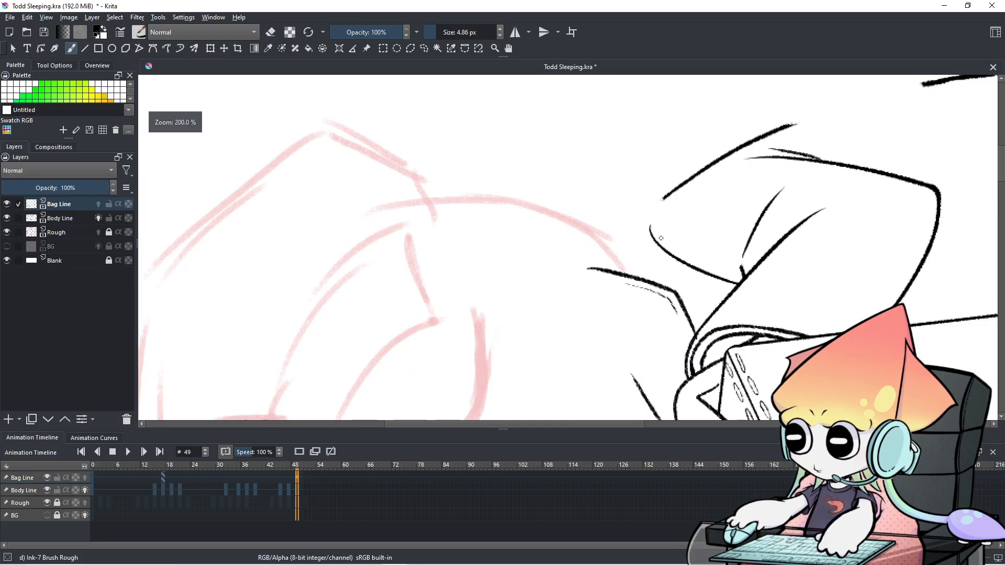
Step: Step through frames 13 to 18 to compare how the back line changes near the collar and sleeve
key(period)
key(period)
key(period)
click(147, 492)
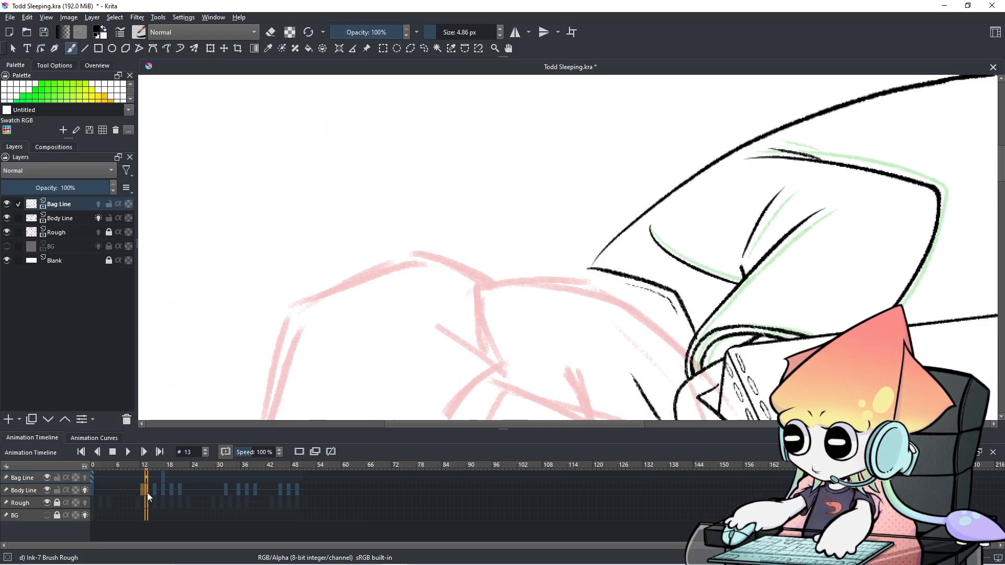
key(period)
key(period)
key(period)
key(period)
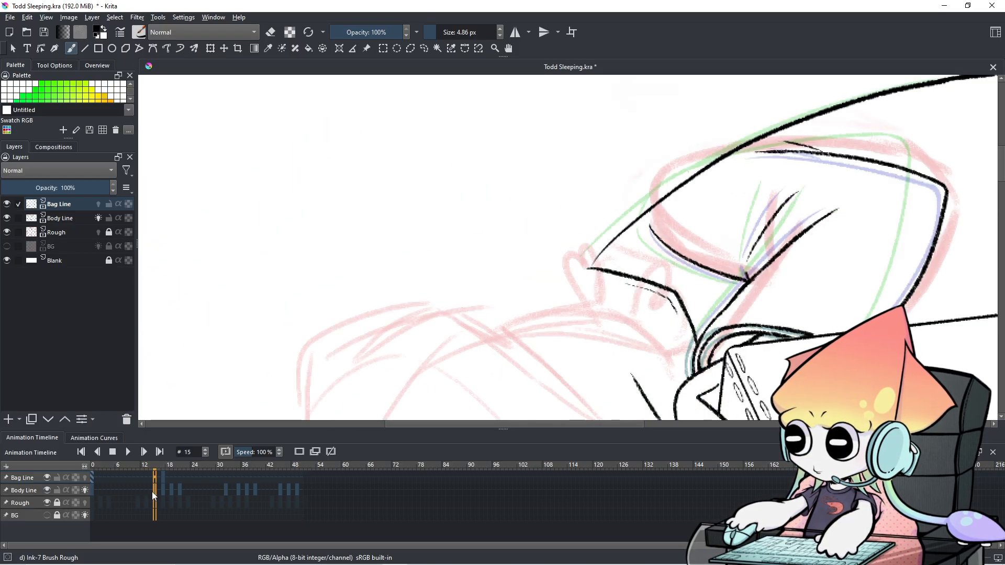
key(comma)
key(comma)
key(period)
key(period)
key(period)
key(period)
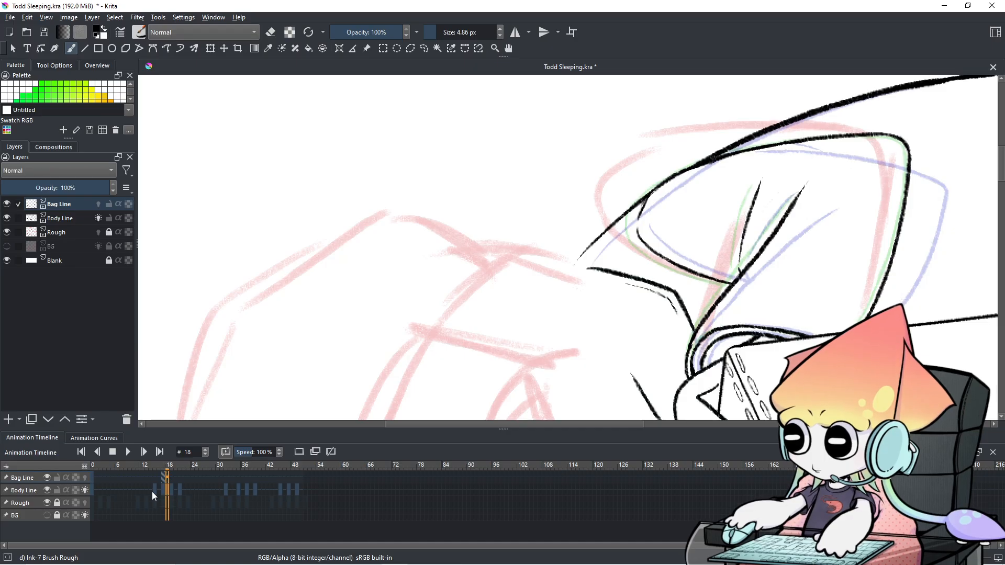
Step: Move the Bag Line keyframe from frame 17 to frame 19 and step through the neighbouring frames to check the timing
click(162, 474)
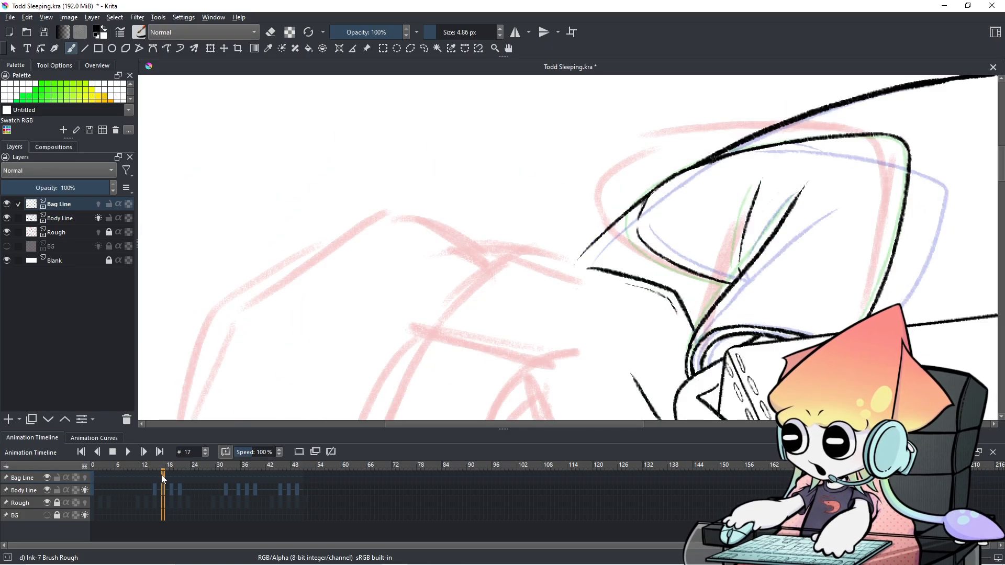
drag(162, 477, 171, 476)
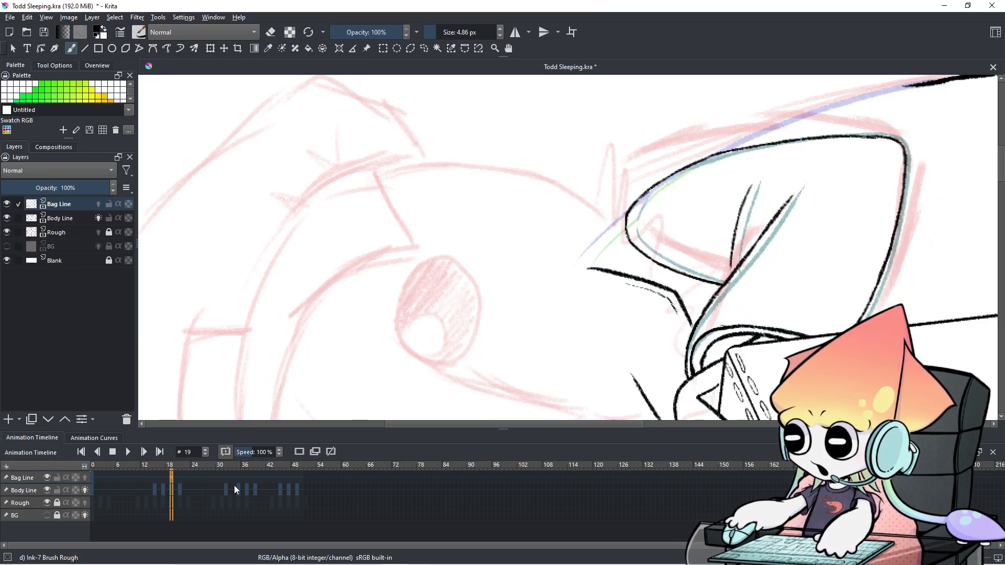
key(comma)
key(comma)
key(comma)
key(comma)
key(comma)
key(comma)
key(period)
key(period)
key(period)
key(period)
key(period)
key(period)
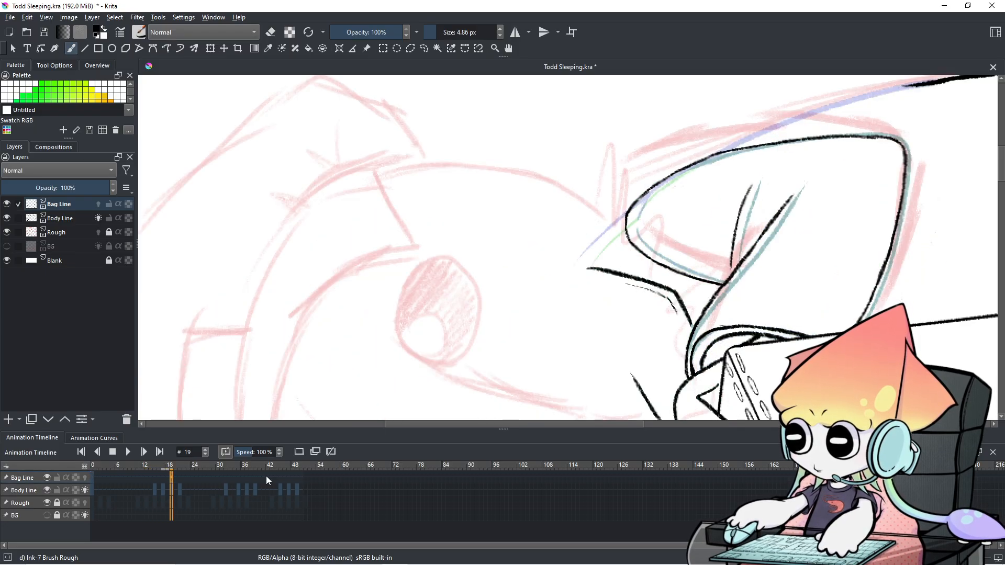
Step: Try to ink frame 19's back line on the Bag Line layer from the collar toward the tail, then undo it
scroll(710, 172, down, 3)
drag(710, 173, 577, 279)
scroll(614, 255, up, 1)
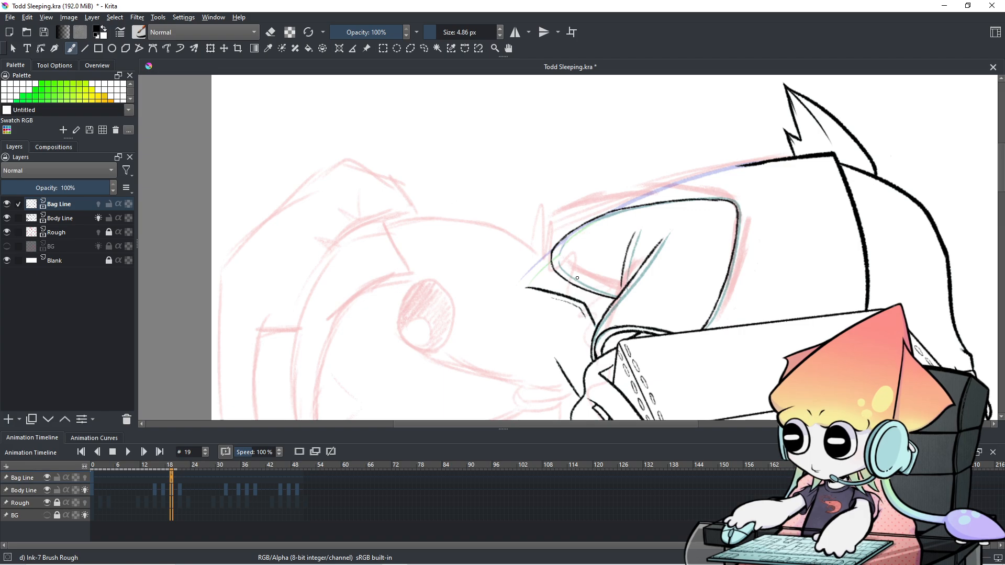
mouse_move(509, 283)
mouse_down()
mouse_move(651, 186)
mouse_move(702, 171)
mouse_up()
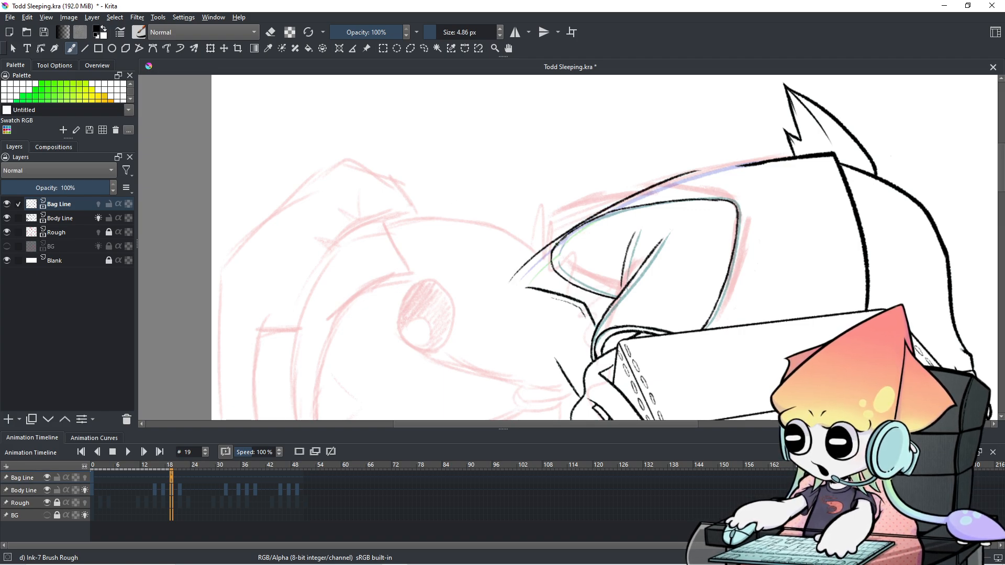
key(ctrl+z)
key(ctrl+z)
mouse_move(513, 281)
mouse_down()
mouse_move(684, 198)
mouse_move(578, 220)
mouse_move(680, 193)
mouse_move(518, 283)
mouse_up()
key(ctrl+z)
key(ctrl+z)
Step: Try several long back line strokes on frame 19 from just above the tail past the collar, undoing each one
drag(751, 165, 502, 257)
key(ctrl+z)
mouse_move(753, 165)
mouse_down()
mouse_move(656, 194)
mouse_move(446, 314)
mouse_up()
key(ctrl+z)
mouse_move(747, 167)
mouse_down()
mouse_move(645, 199)
mouse_move(486, 289)
mouse_up()
key(ctrl+z)
drag(743, 165, 514, 256)
key(ctrl+z)
drag(743, 165, 460, 308)
key(ctrl+z)
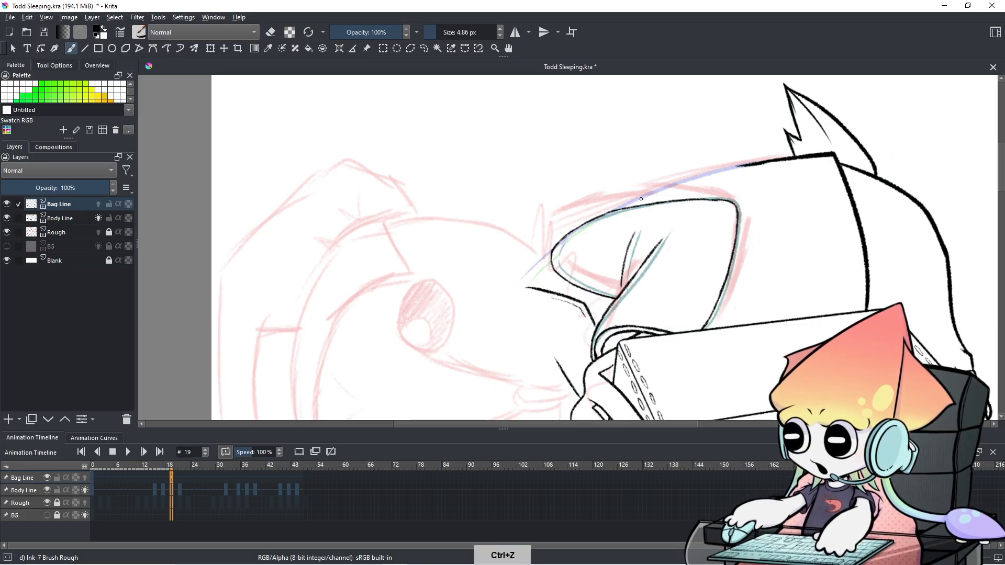
drag(747, 164, 458, 310)
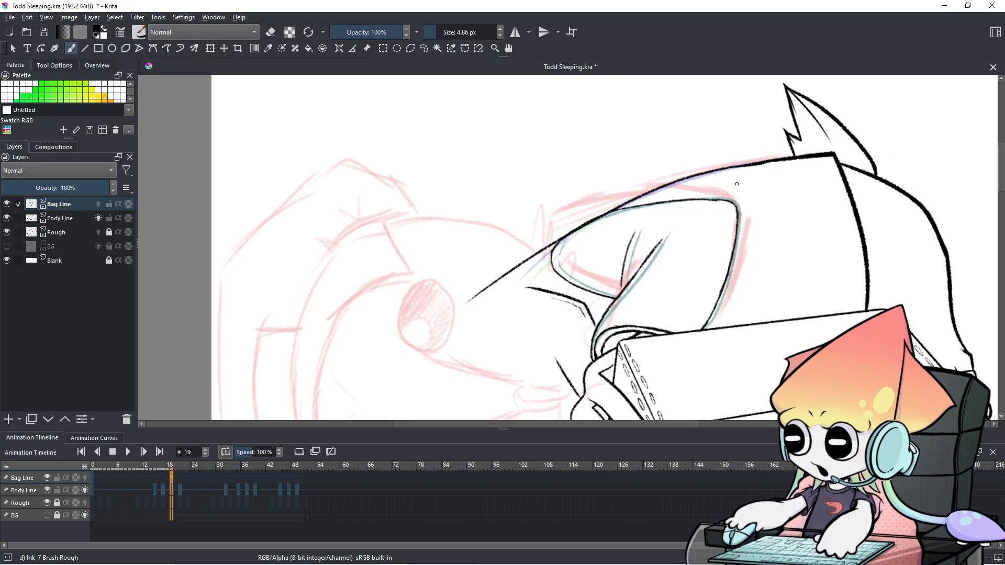
key(ctrl+z)
drag(727, 167, 432, 320)
key(ctrl+z)
mouse_move(730, 166)
mouse_down()
mouse_move(495, 253)
mouse_move(449, 281)
mouse_up()
key(ctrl+z)
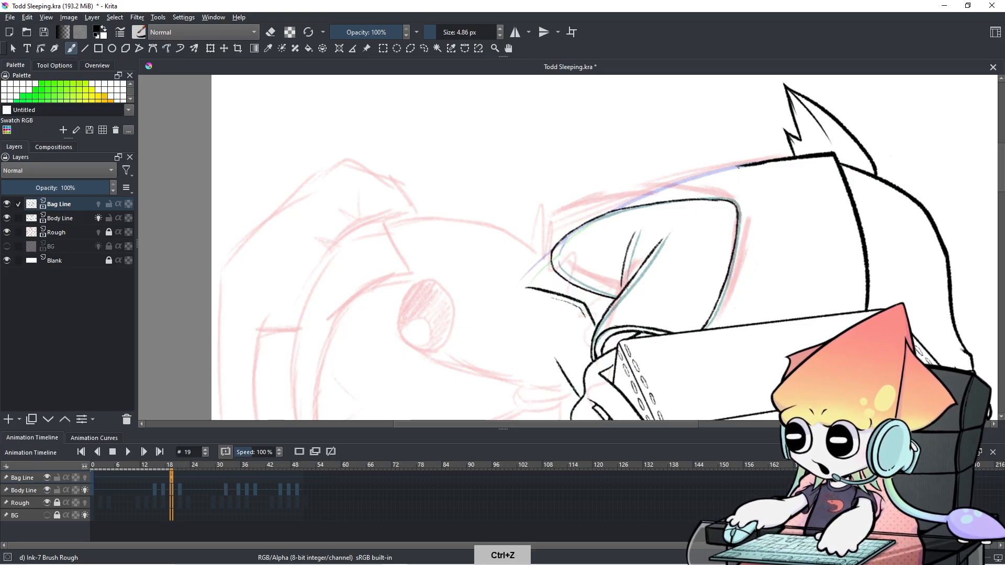
drag(752, 165, 457, 288)
key(ctrl+z)
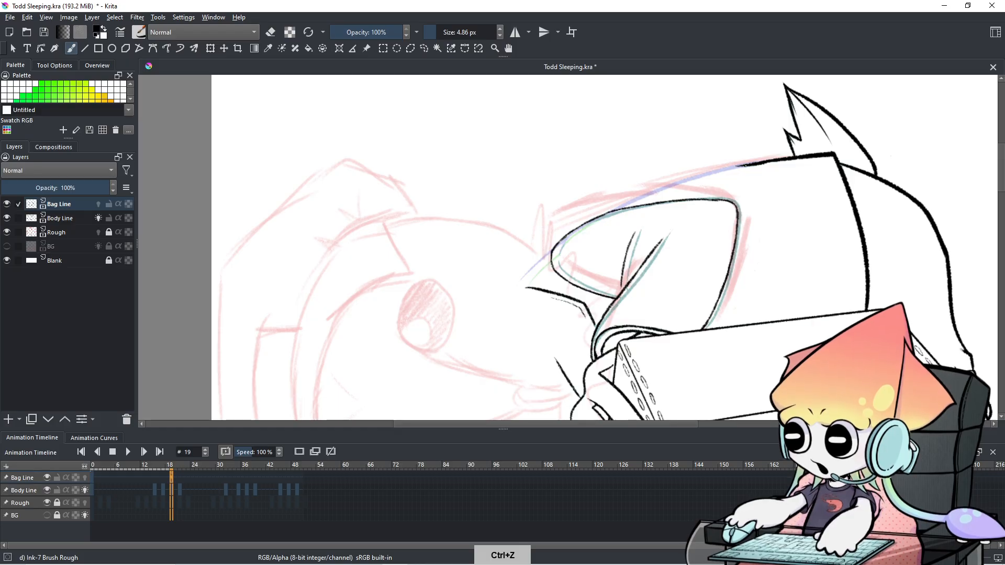
Step: Ink frame 19's back line on the Bag Line layer with one long stroke from above the tail past the collar, undoing stray touch-ups
drag(753, 165, 455, 282)
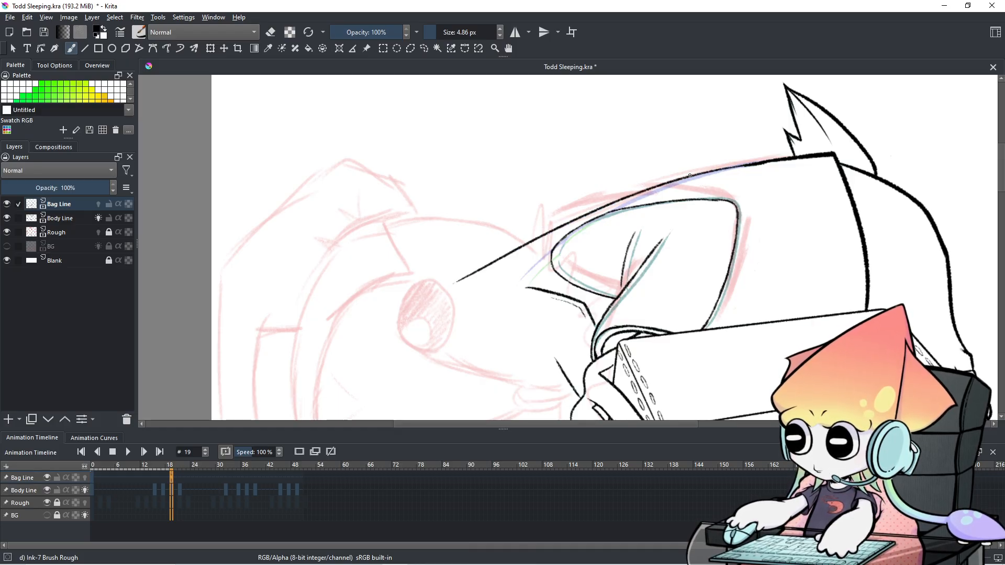
key(ctrl+z)
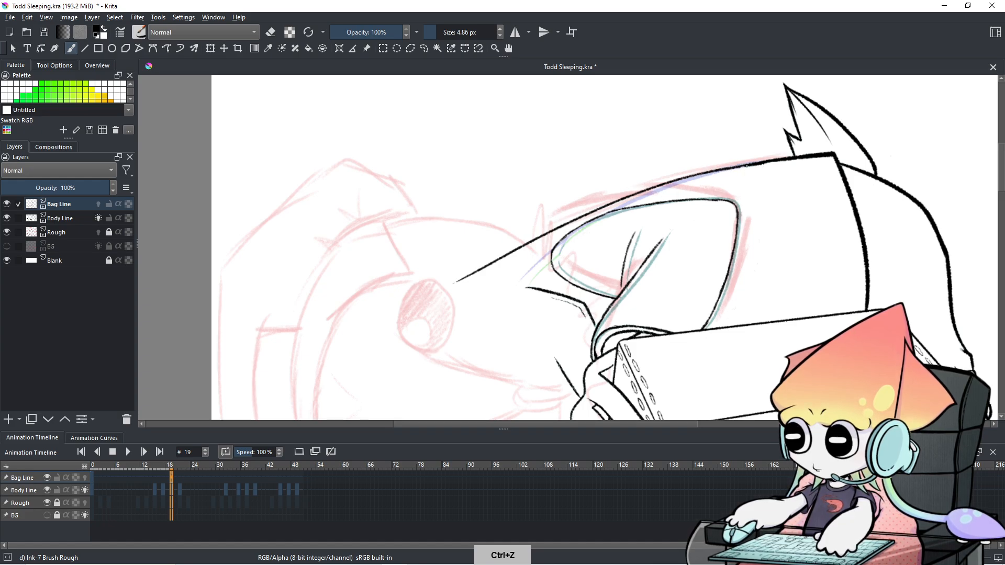
key(ctrl+z)
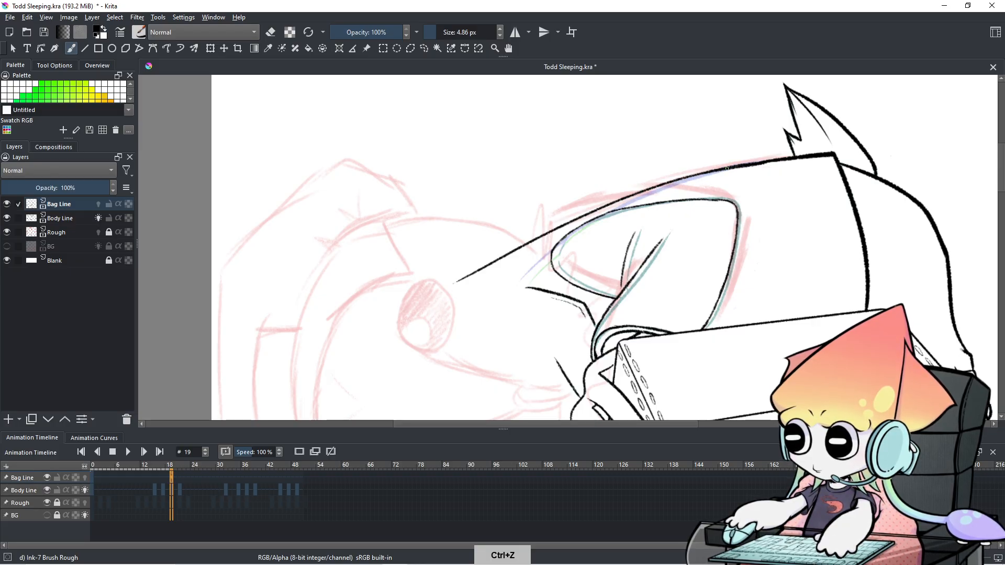
key(ctrl+z)
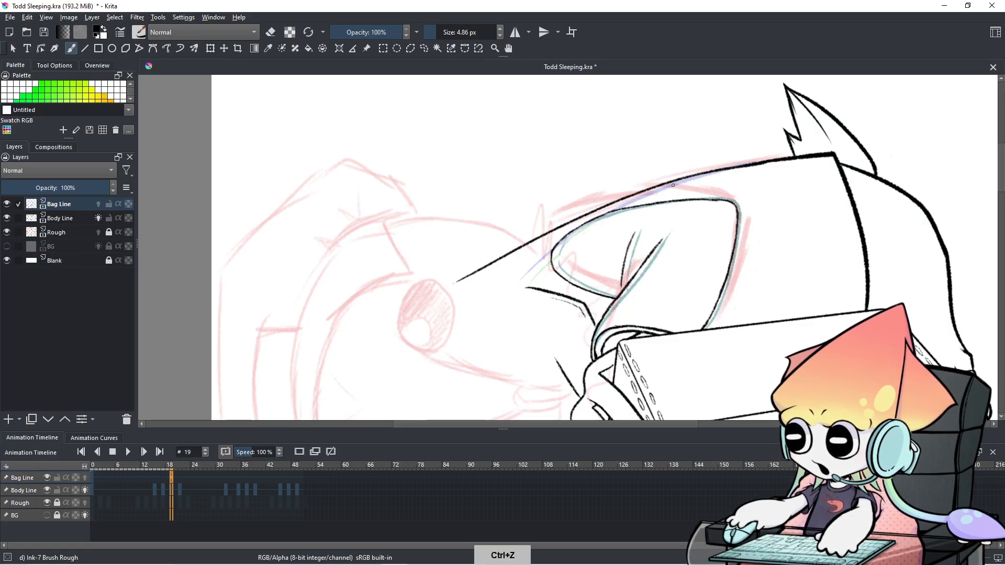
mouse_move(677, 181)
mouse_down()
mouse_move(751, 165)
mouse_move(680, 180)
mouse_up()
key(ctrl+z)
key(ctrl+z)
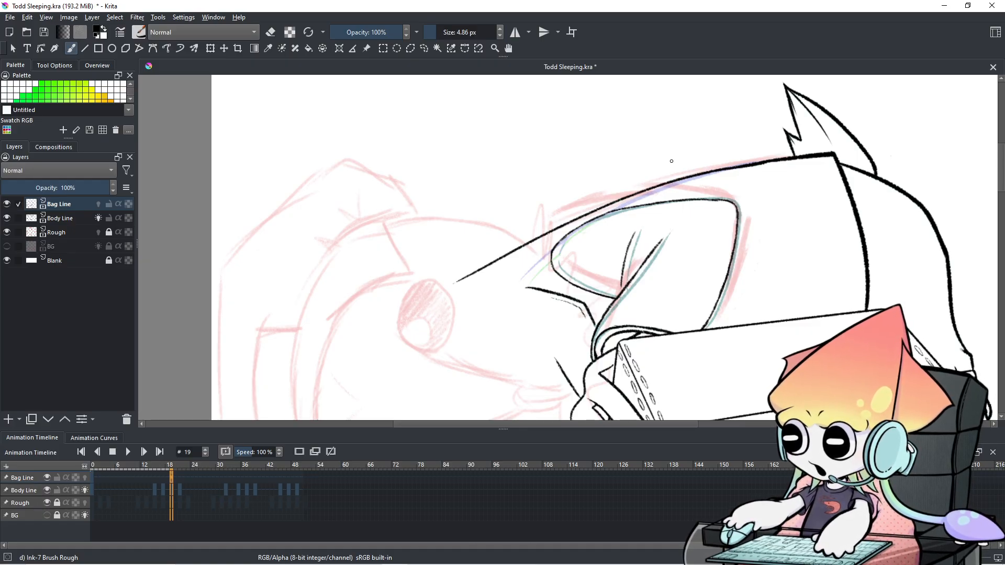
key(shift)
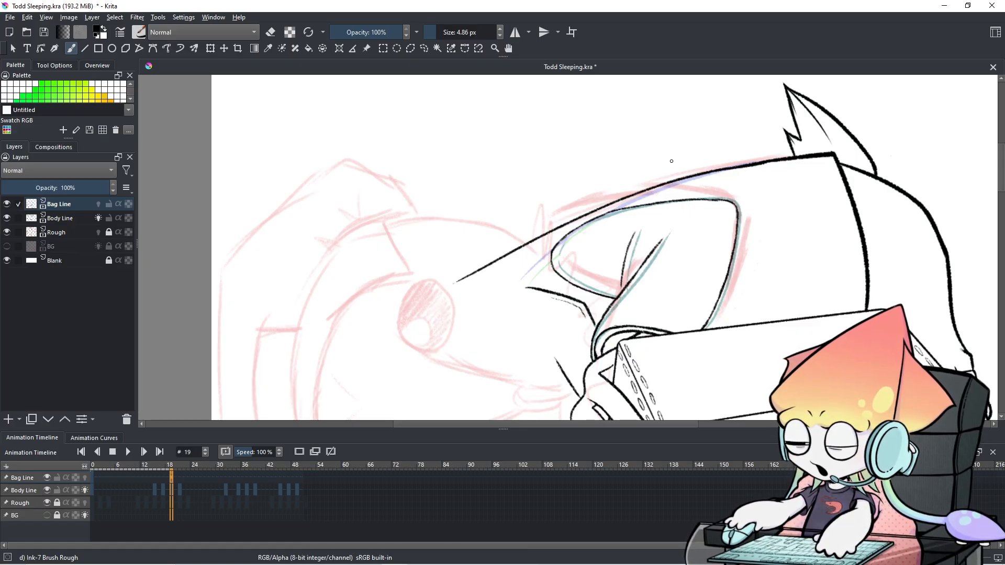
Step: Straighten the canvas and flip back and forth through frames 7 to 22 to check the redrawn back line in motion
key(ctrl+bracketleft)
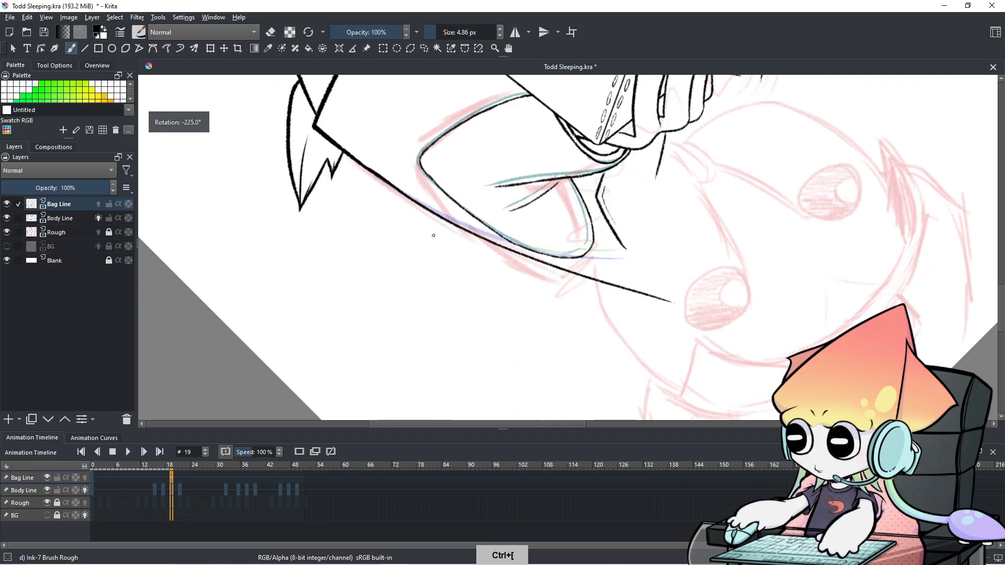
key(ctrl+bracketleft)
key(ctrl+bracketleft)
key(ctrl+bracketleft)
key(ctrl+bracketleft)
key(ctrl+bracketleft)
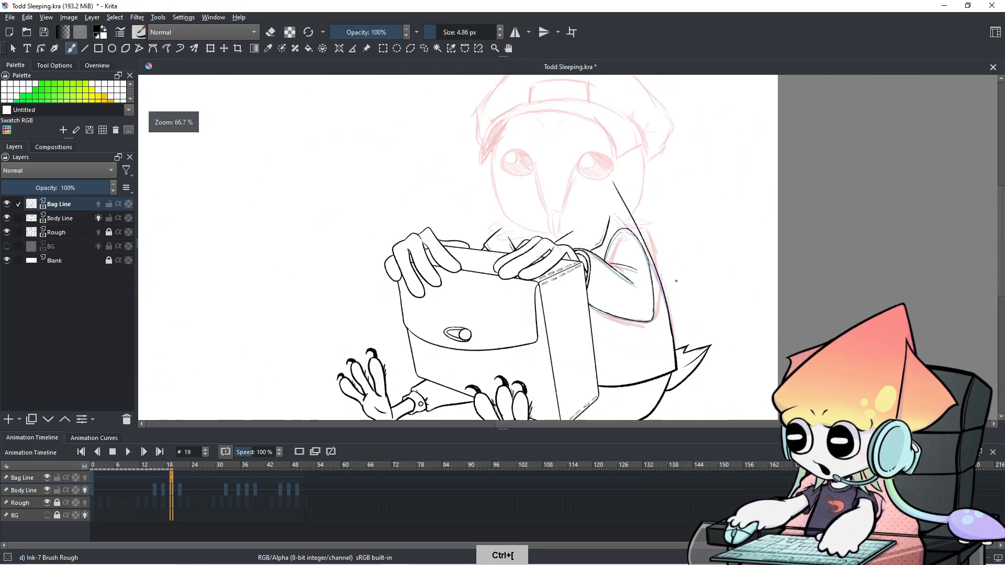
key(period)
key(period)
key(period)
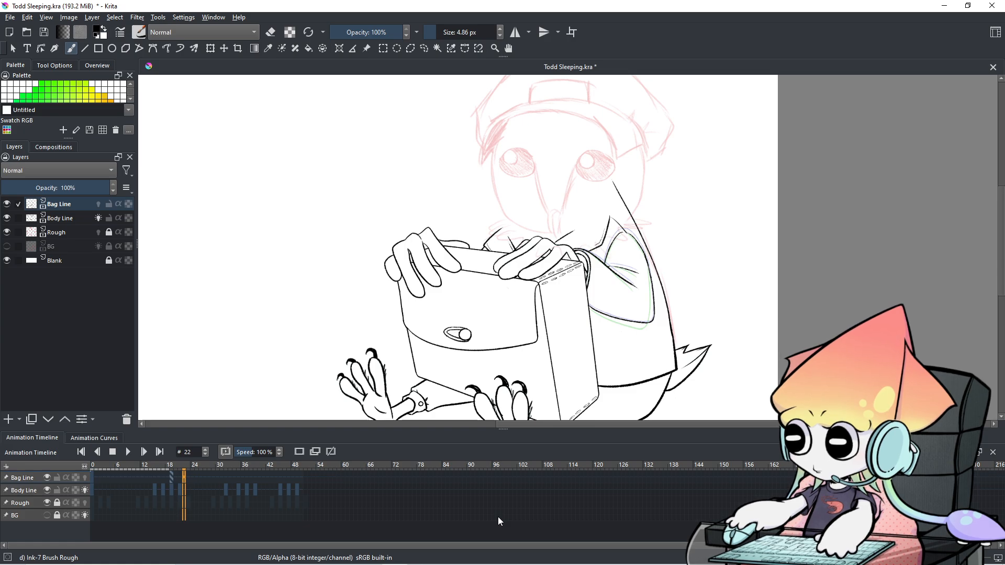
key(comma)
key(comma)
key(comma)
key(comma)
key(Left)
key(Left)
key(Left)
key(Left)
key(Left)
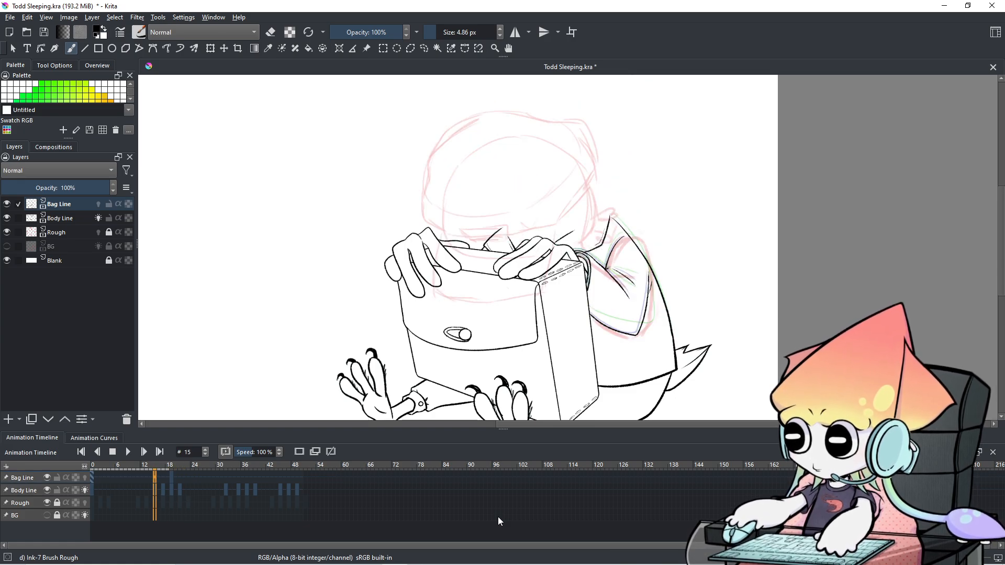
key(Left)
key(Left)
key(Left)
key(Left)
key(Left)
key(Left)
key(Left)
key(Left)
key(Left)
key(Left)
key(Left)
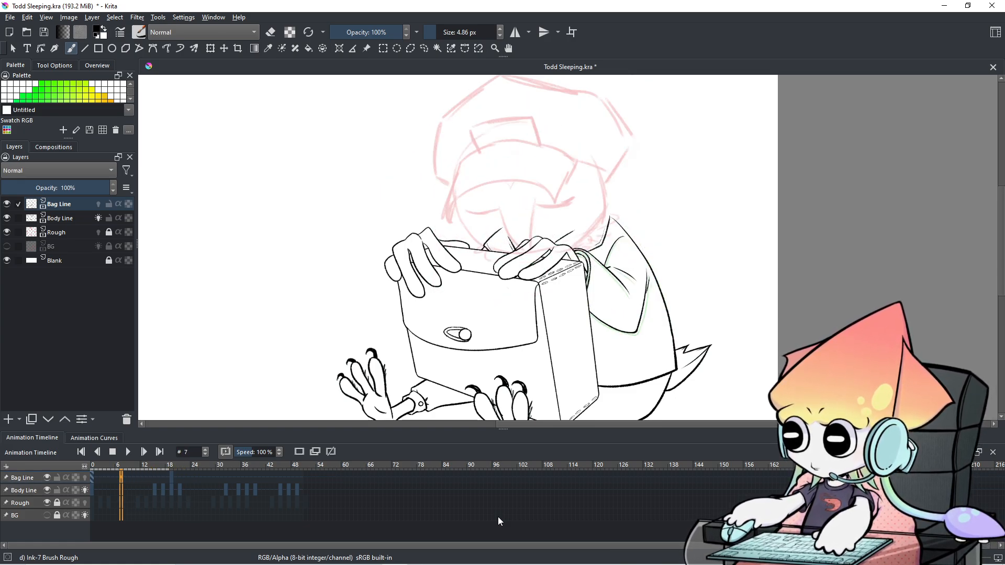
key(Right)
key(Right)
key(Right)
key(Right)
key(Right)
key(Right)
key(Right)
key(Right)
key(Right)
key(Right)
key(Right)
key(Right)
key(Right)
key(Right)
key(Right)
key(Right)
key(Right)
key(Right)
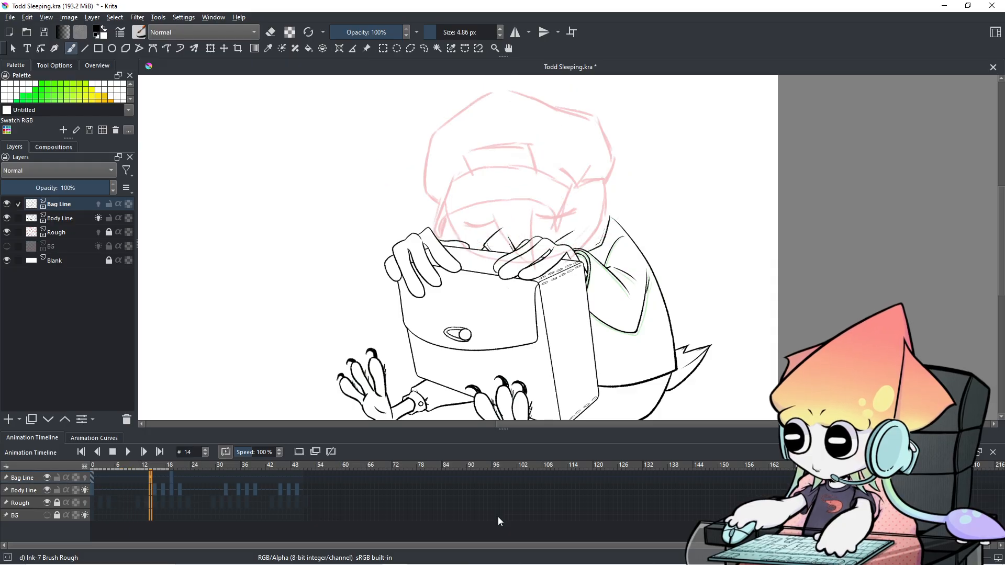
key(Left)
key(Left)
key(Left)
key(Left)
key(Left)
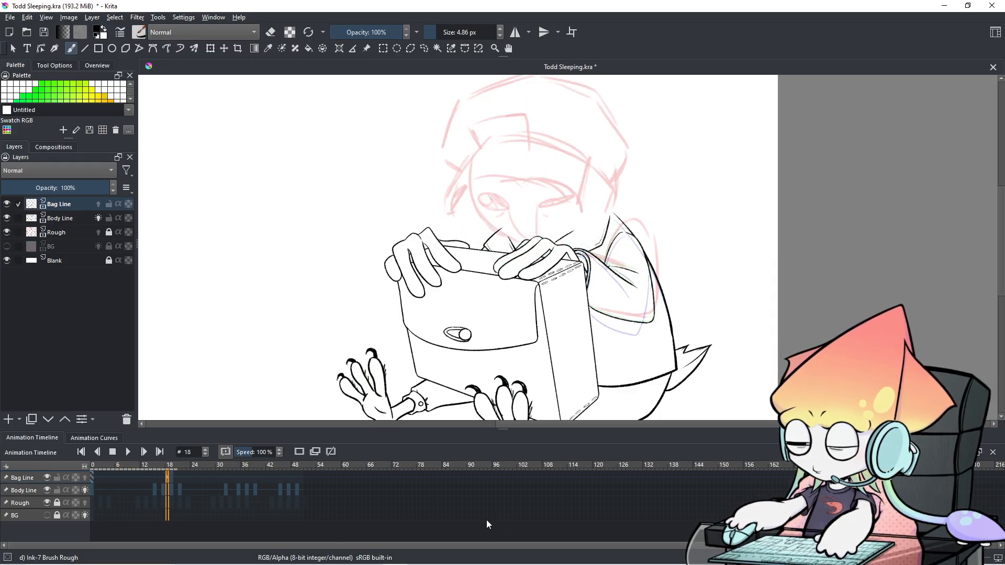
Step: Compare frame 19's back line with the preceding frames by stepping repeatedly between them
key(Right)
key(Right)
key(Right)
key(Right)
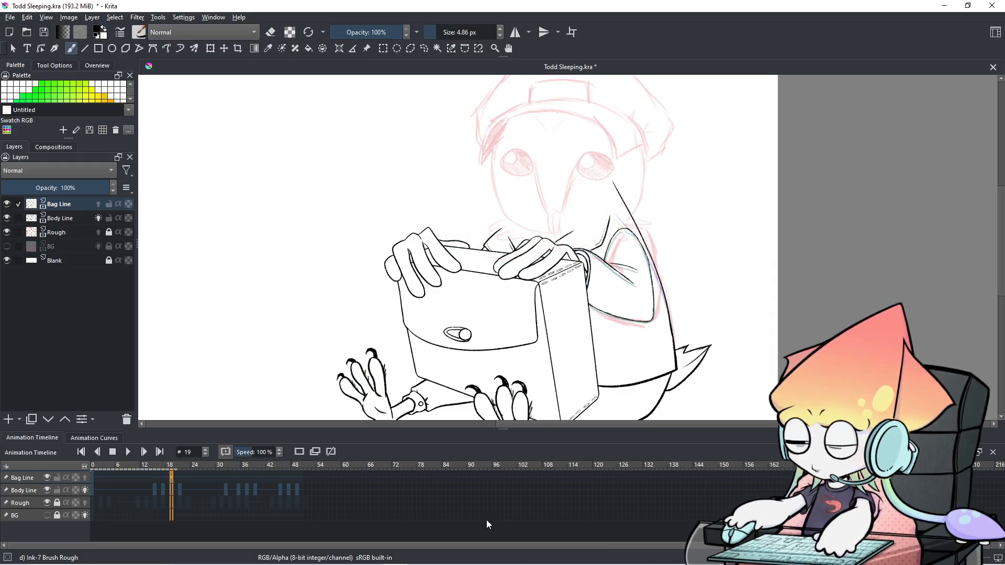
key(Left)
key(Right)
key(Left)
key(Right)
key(Left)
key(Left)
key(Left)
key(Left)
key(Left)
key(Left)
key(Right)
key(Right)
key(Right)
key(Right)
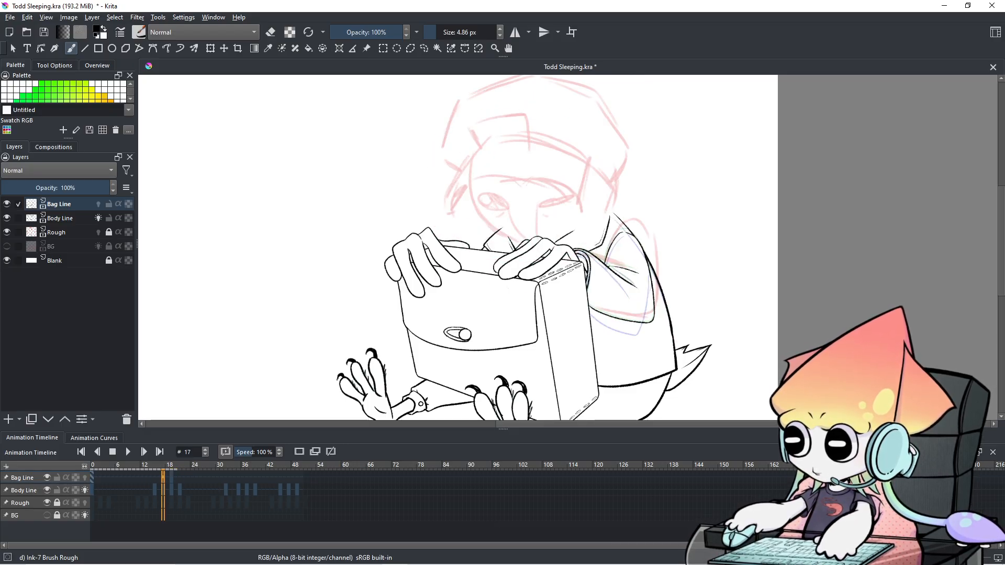
Step: Try a touch-up stroke on frame 17's back line above the tail on the Bag Line layer, then undo it
scroll(251, 336, up, 5)
scroll(613, 326, down, 1)
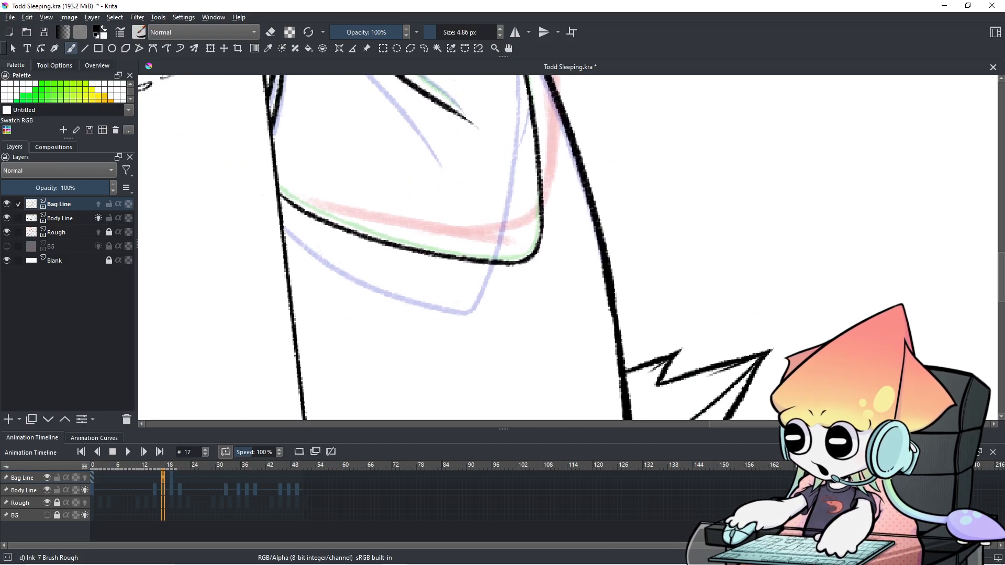
click(180, 478)
key(Left)
key(Left)
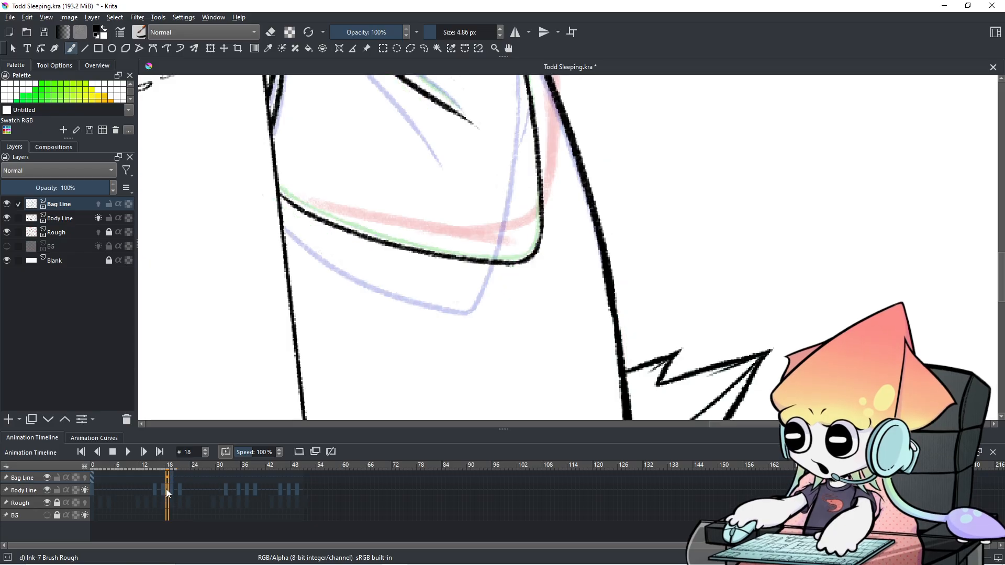
key(Right)
key(Left)
key(Left)
key(Left)
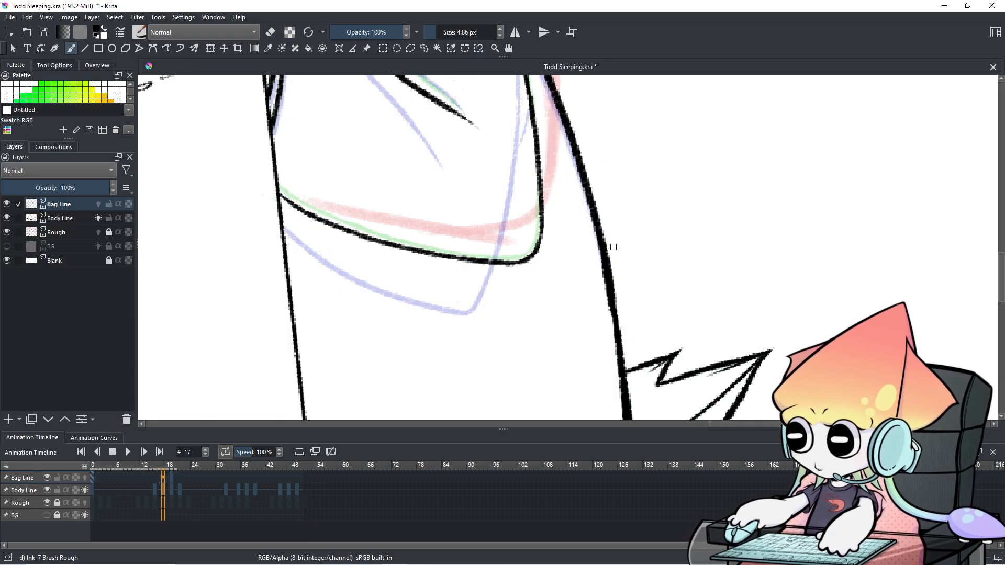
drag(600, 264, 607, 308)
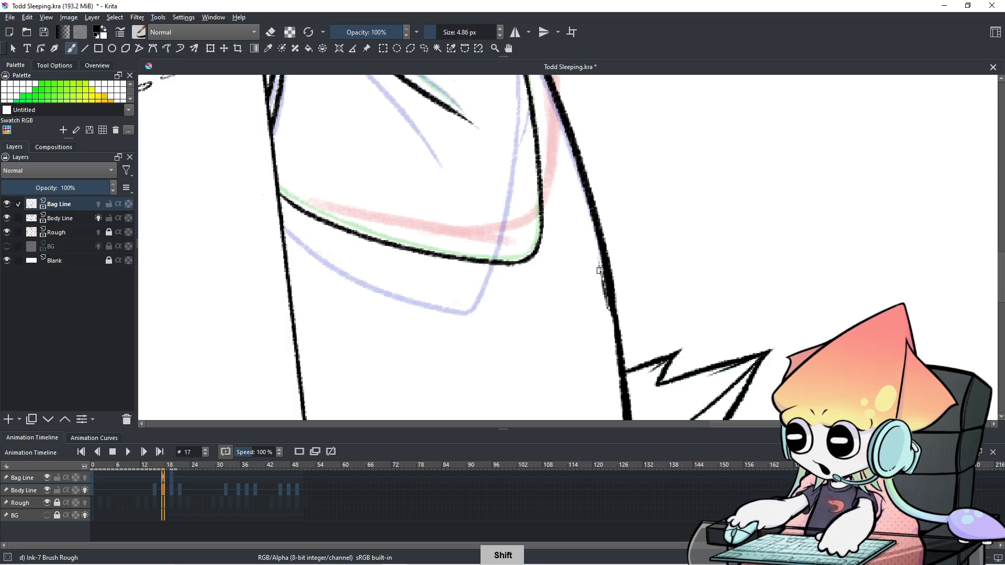
key(ctrl+z)
Step: Erase the rough inner edge of frame 17's back line above the tail on the Body Line layer with a 9.15 px eraser
key(e)
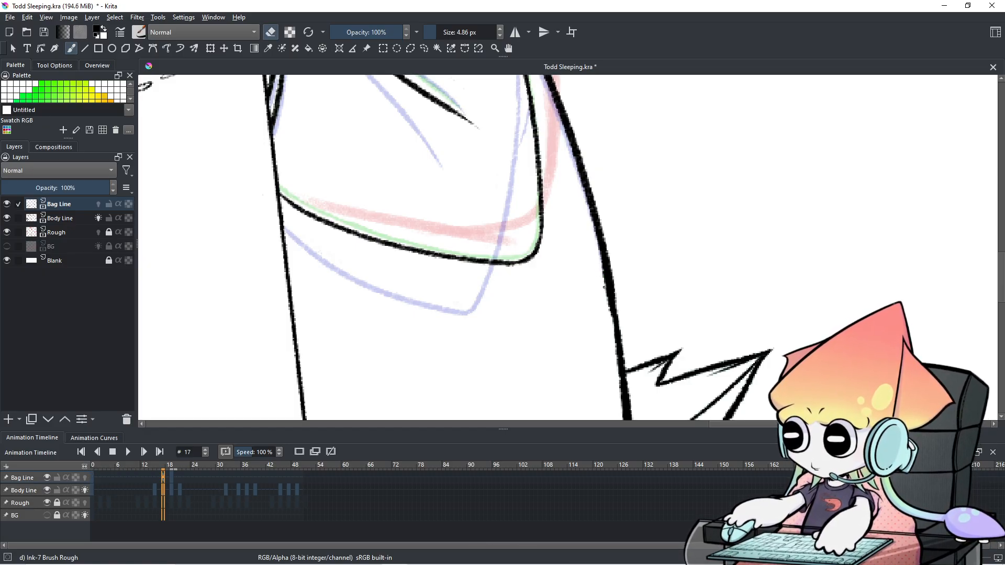
click(32, 490)
drag(597, 268, 608, 313)
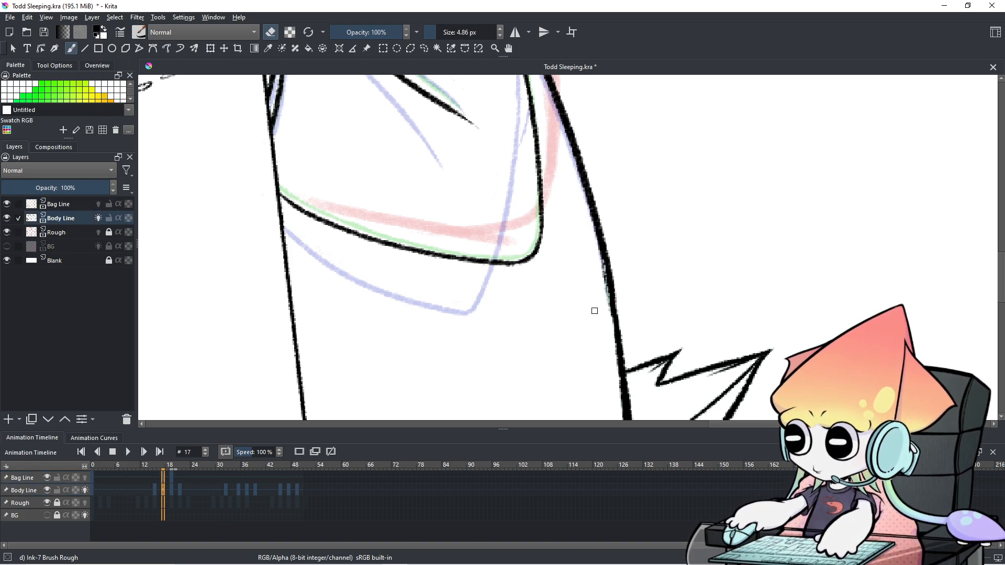
key(bracketright)
key(ctrl+z)
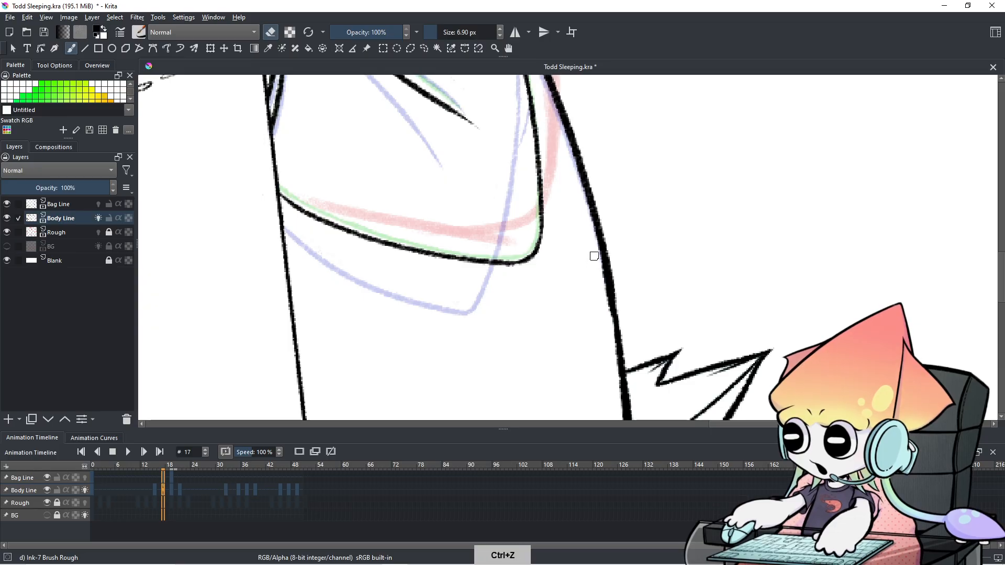
drag(598, 263, 606, 302)
key(ctrl+z)
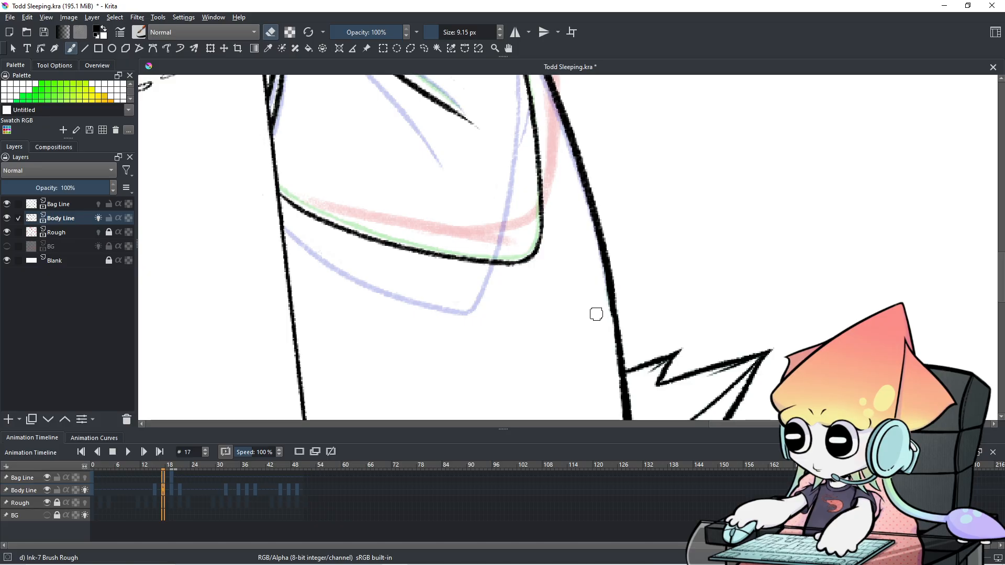
Step: Thin the thick parts of frame 17's back line beside the sleeve with the eraser on the Body Line layer, undoing slips
scroll(596, 314, down, 2)
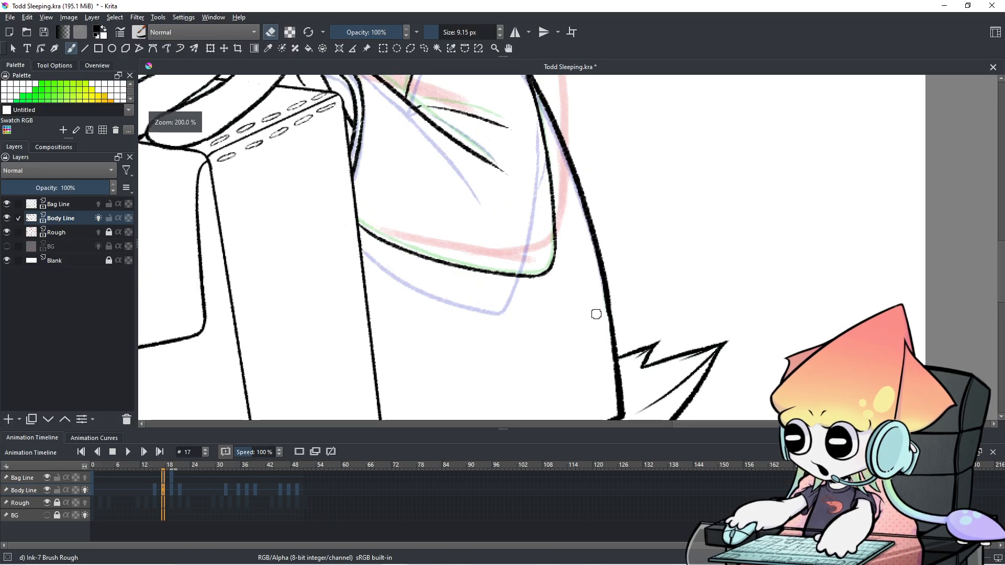
scroll(613, 343, down, 2)
scroll(613, 343, up, 3)
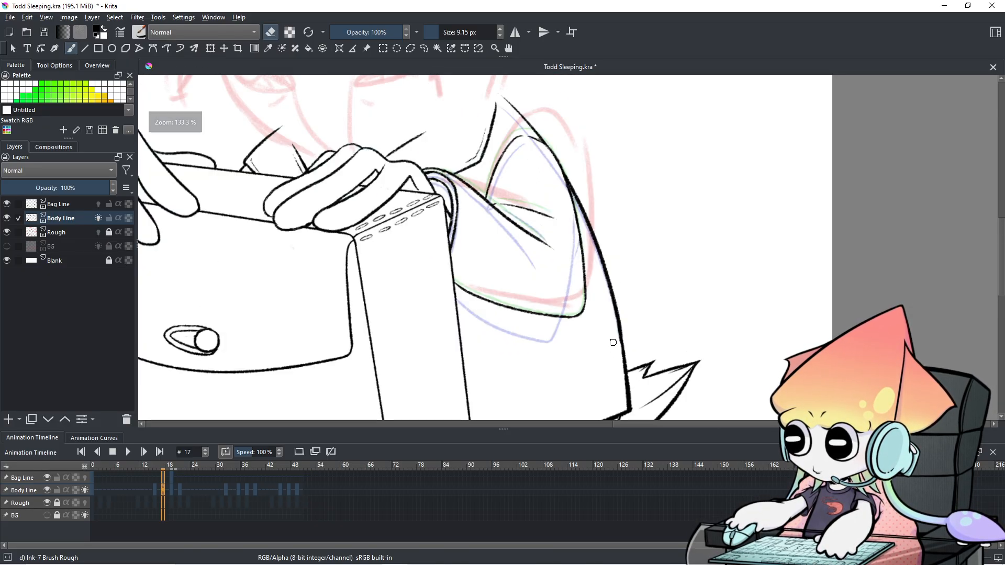
drag(611, 337, 674, 354)
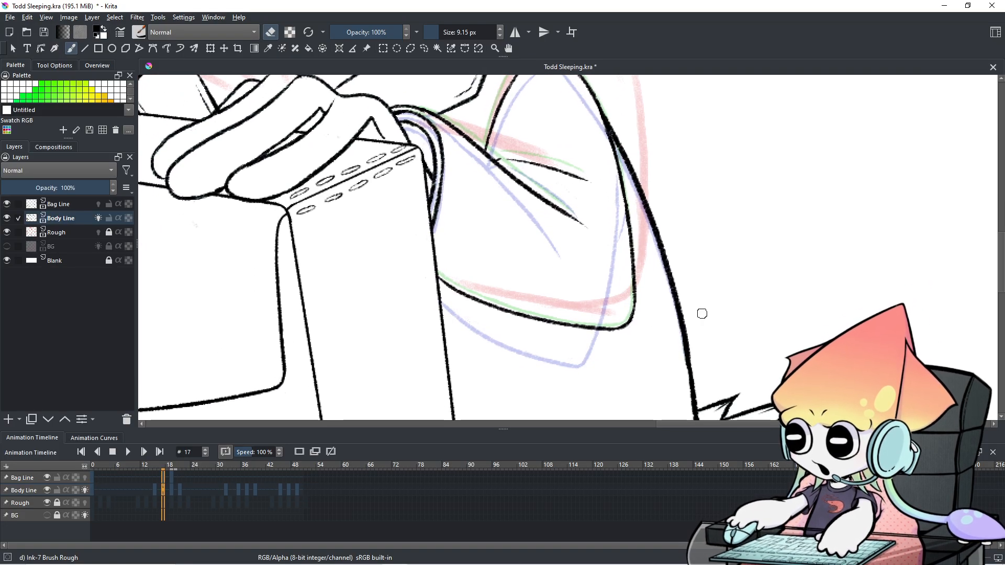
key(ctrl+z)
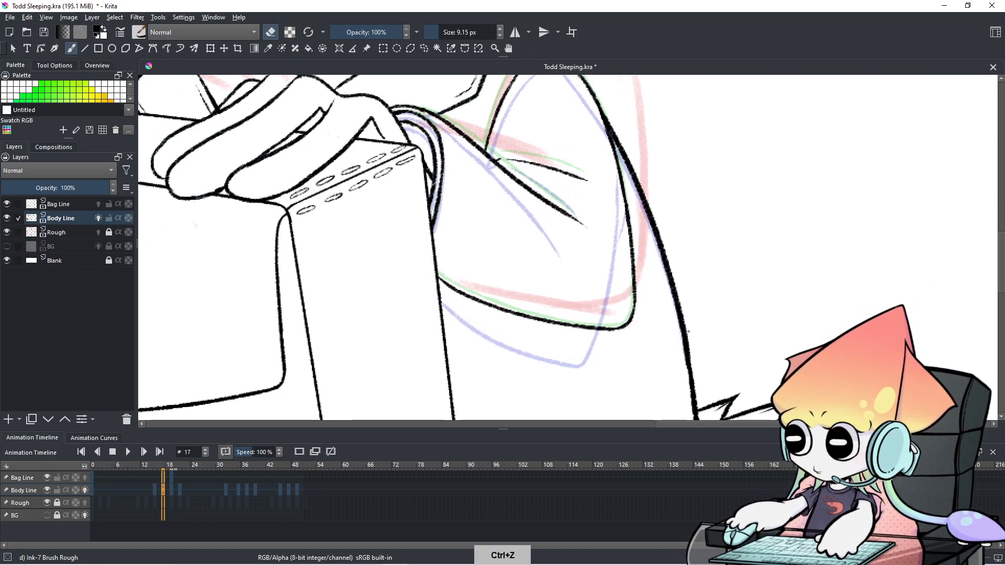
key(ctrl+z)
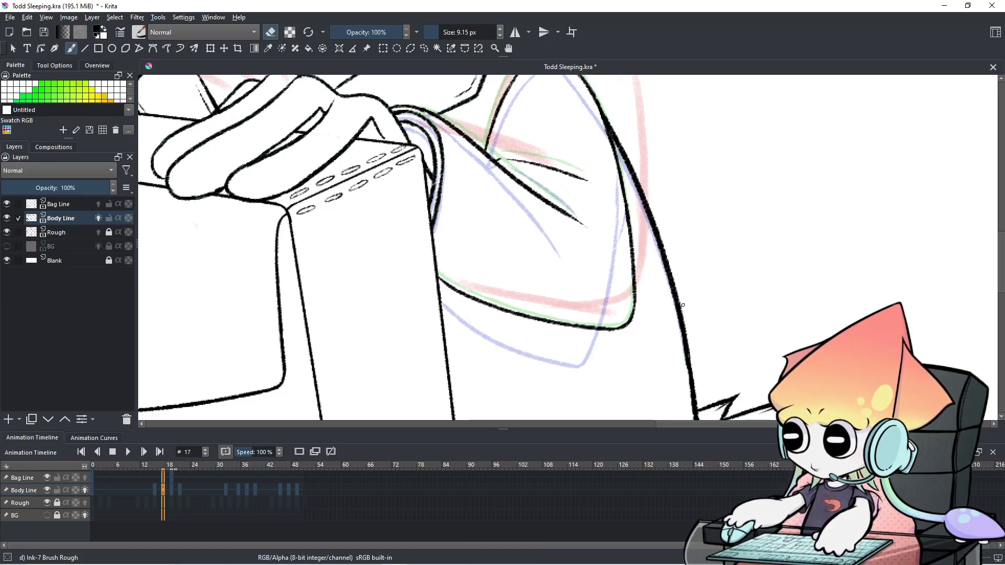
scroll(683, 309, down, 1)
scroll(678, 288, up, 1)
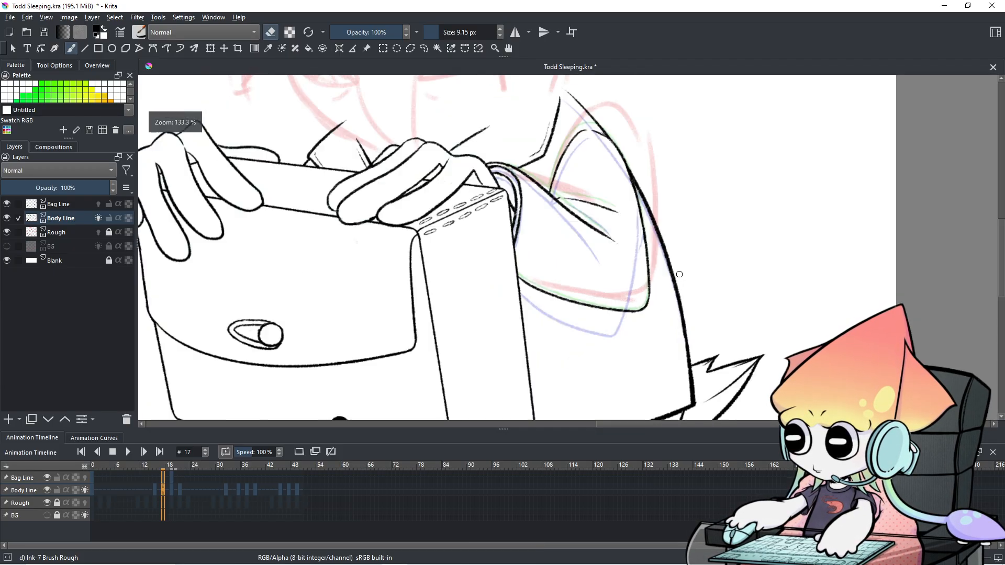
scroll(675, 269, down, 3)
scroll(671, 265, up, 4)
scroll(668, 265, down, 1)
mouse_move(668, 265)
mouse_down()
mouse_move(651, 276)
mouse_move(581, 274)
mouse_move(622, 295)
mouse_up()
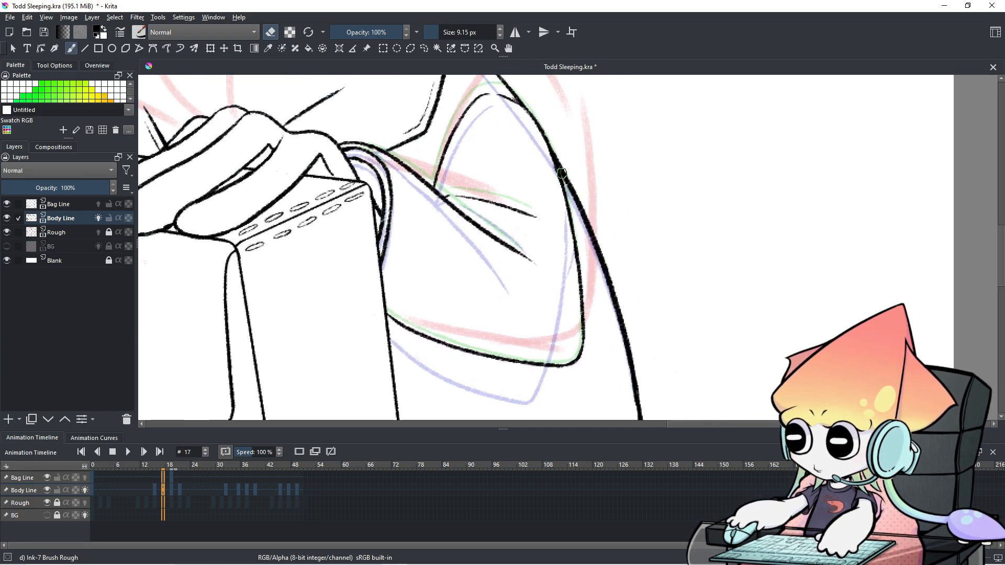
key(ctrl+z)
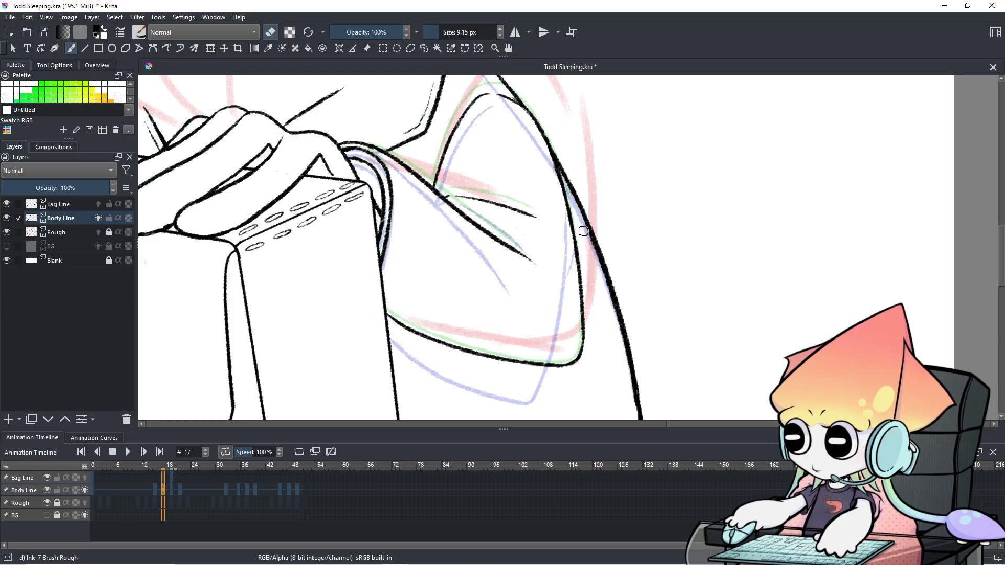
Step: Inspect frame 17's cleaned back line and the surrounding line art from the collar down to the feet
scroll(604, 324, down, 2)
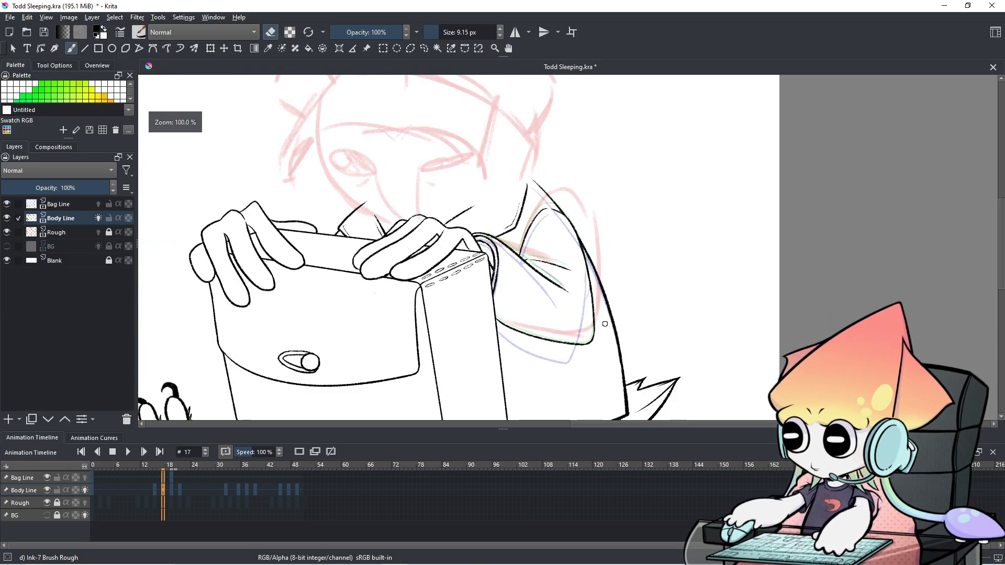
mouse_move(604, 324)
mouse_down()
mouse_move(643, 277)
mouse_move(710, 232)
mouse_move(696, 177)
mouse_move(721, 155)
mouse_up()
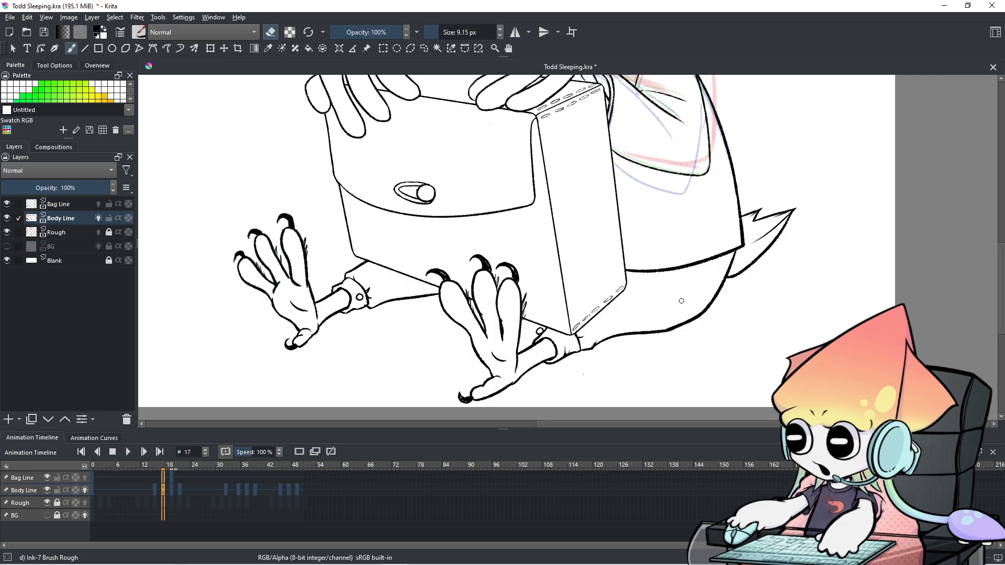
scroll(681, 301, up, 1)
drag(725, 201, 655, 413)
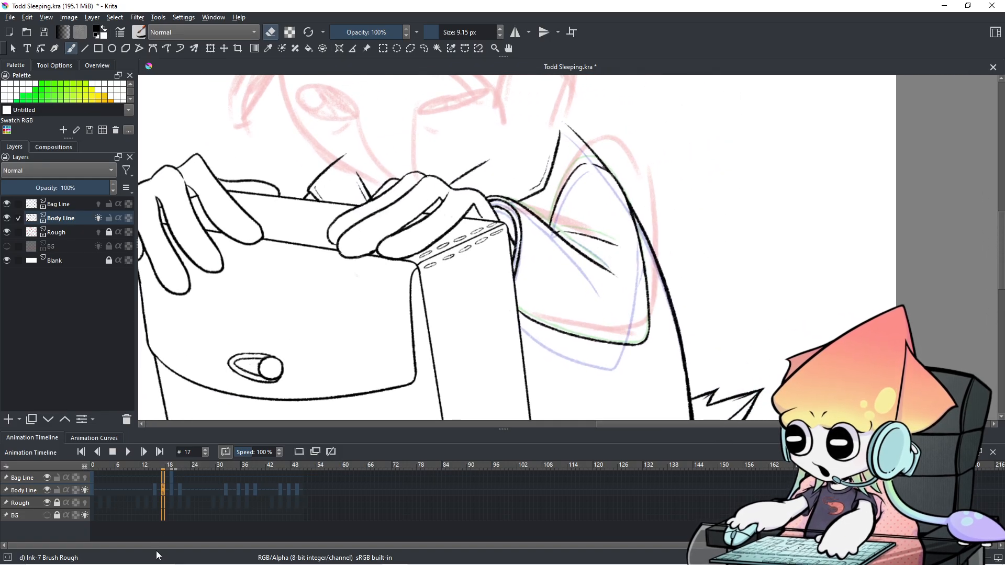
scroll(214, 510, down, 4)
scroll(214, 510, up, 6)
scroll(212, 506, down, 2)
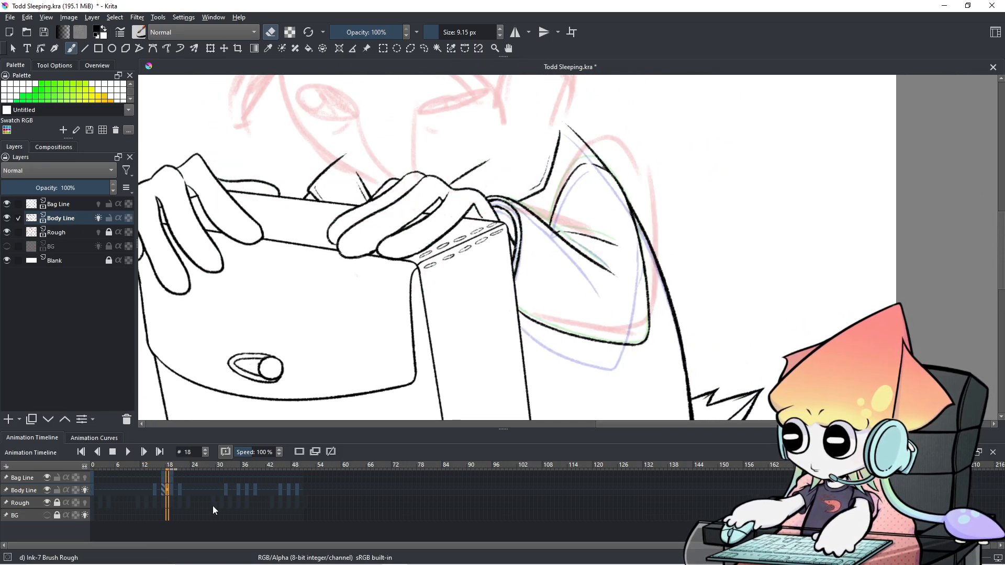
Step: Remove the stray keyframe at frame 17 from the Bag Line layer
click(165, 479)
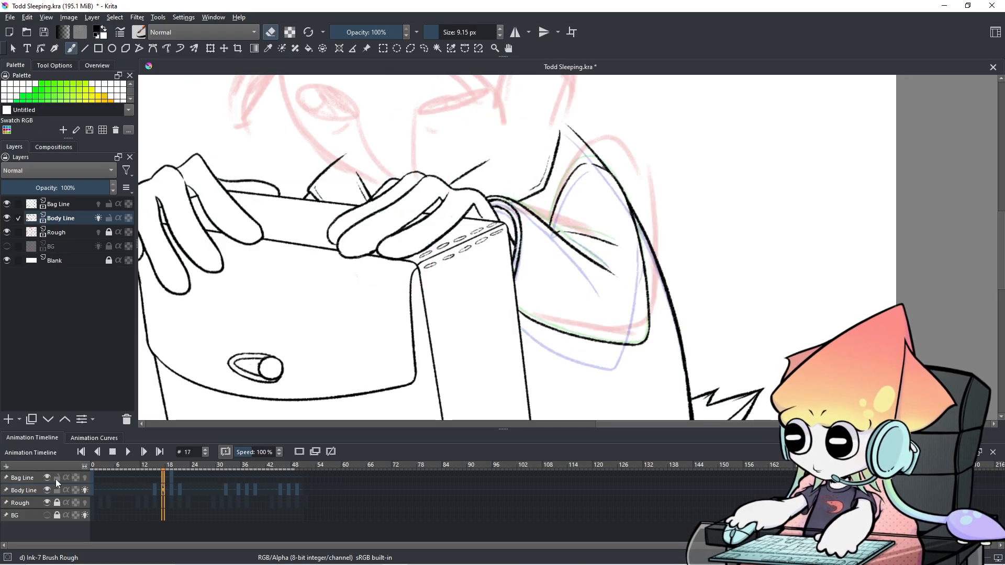
click(28, 479)
click(152, 482)
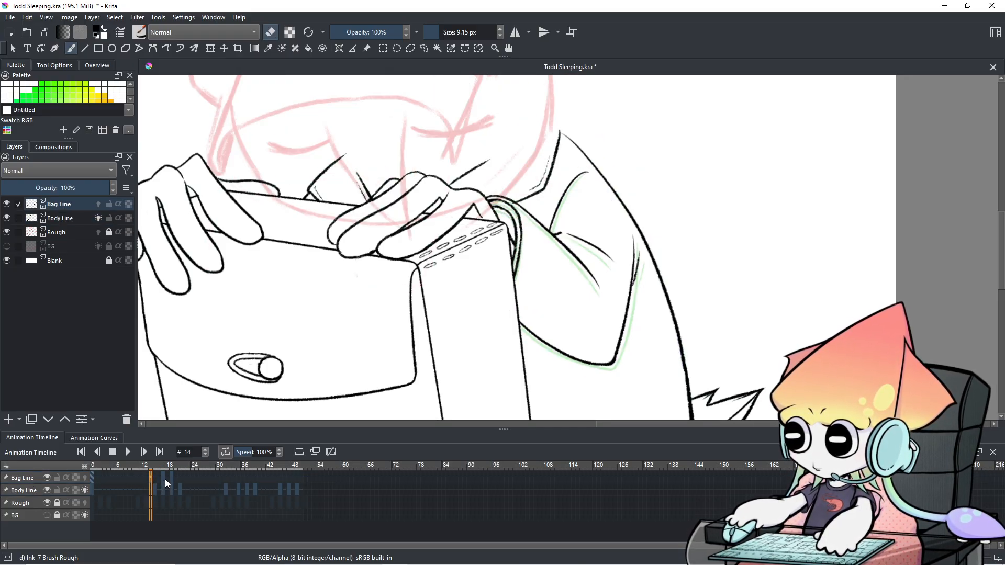
click(164, 477)
right_click(162, 477)
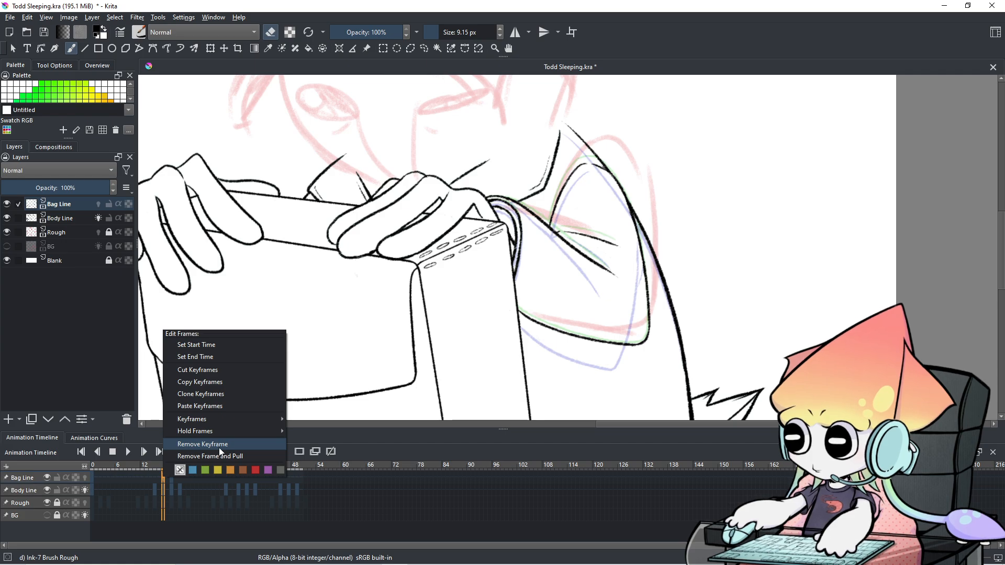
click(220, 445)
Step: Step through the frames leading up to frame 19 to check the back line without the removed keyframe
click(153, 489)
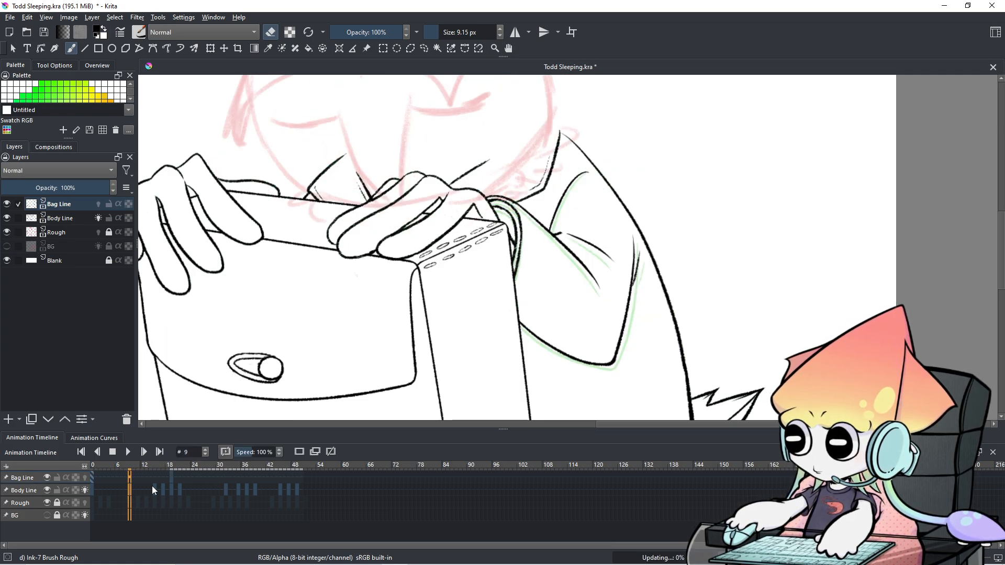
key(period)
key(period)
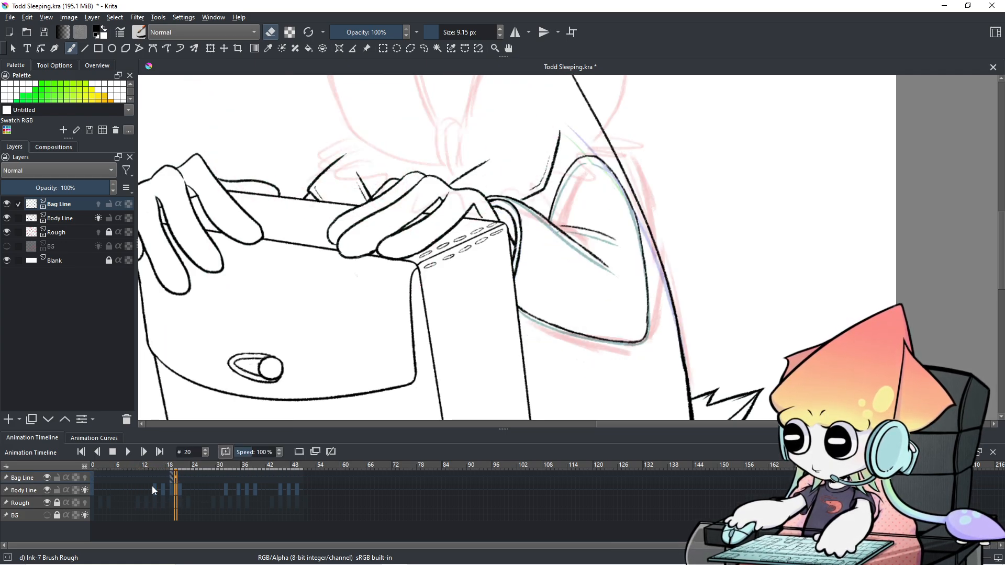
key(period)
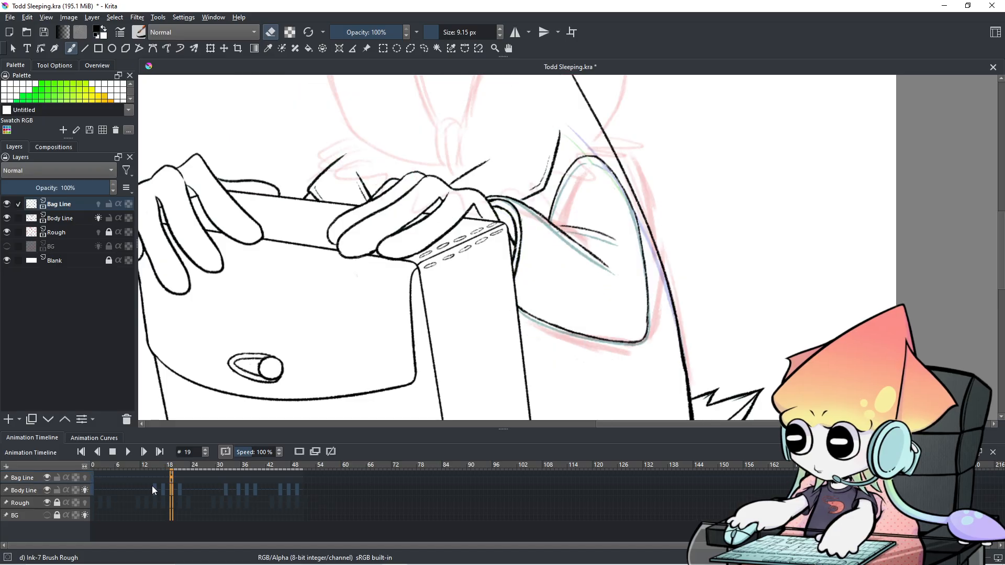
Step: Remove the stray keyframe at frame 18 from the Bag Line layer
scroll(681, 394, up, 2)
drag(714, 321, 684, 312)
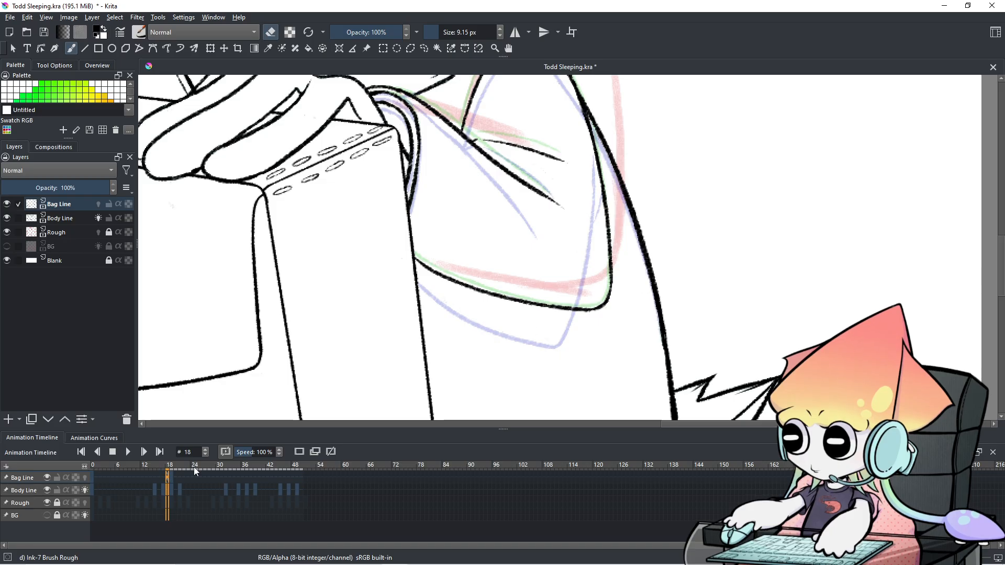
click(157, 479)
click(168, 477)
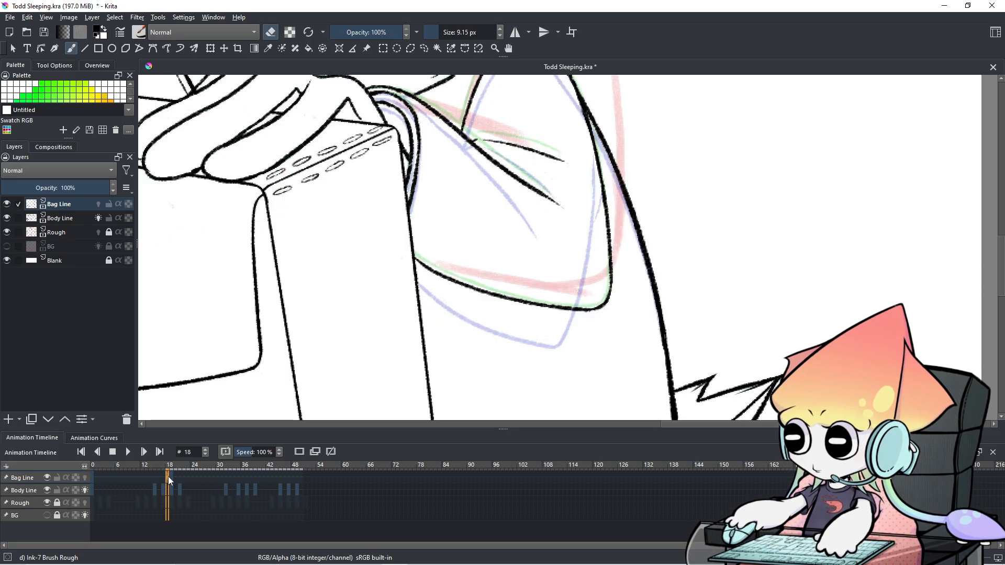
right_click(168, 476)
click(212, 451)
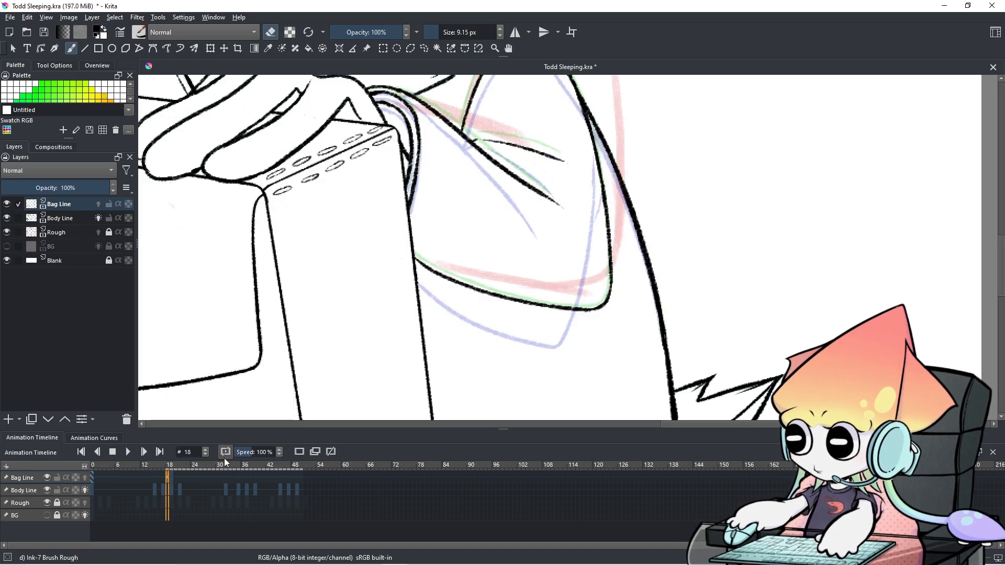
Step: Step back and forth through frames 17 to 22 to examine the whole figure's back line and bag
scroll(538, 271, down, 1)
scroll(537, 270, down, 3)
key(Right)
key(Right)
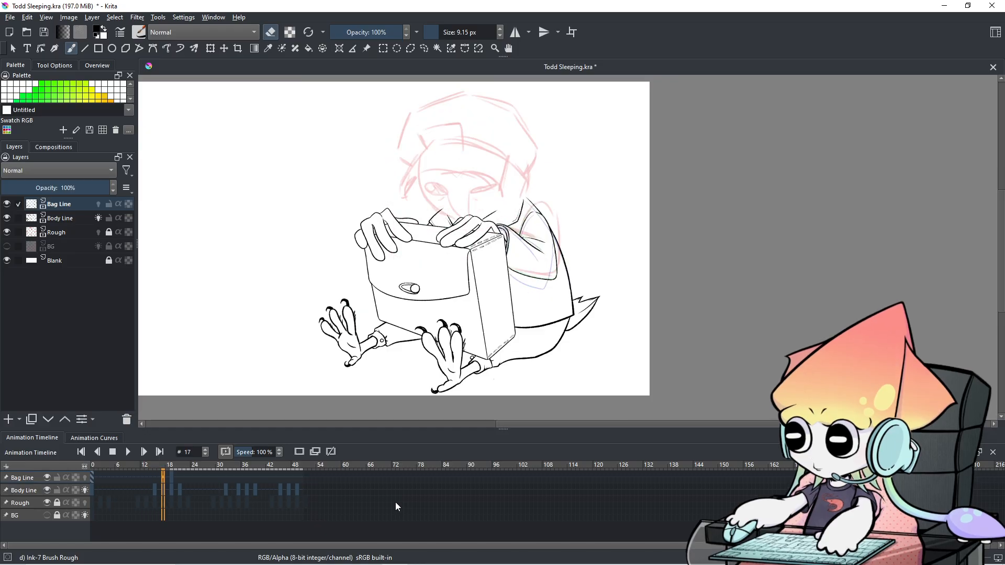
key(Right)
key(Right)
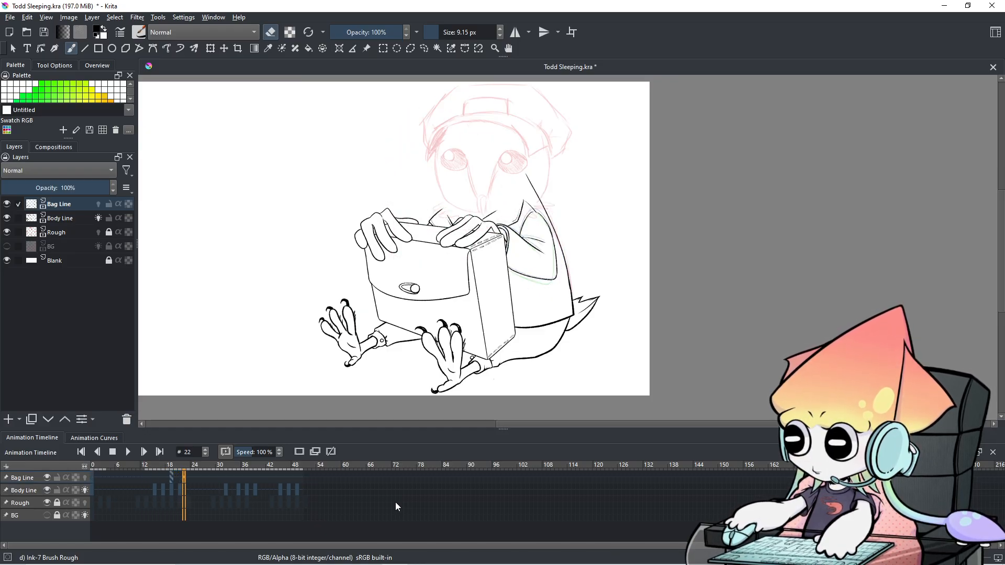
key(Left)
key(Left)
key(Left)
key(Left)
key(Left)
key(Left)
key(Left)
key(Left)
key(Left)
key(Right)
key(Right)
key(Right)
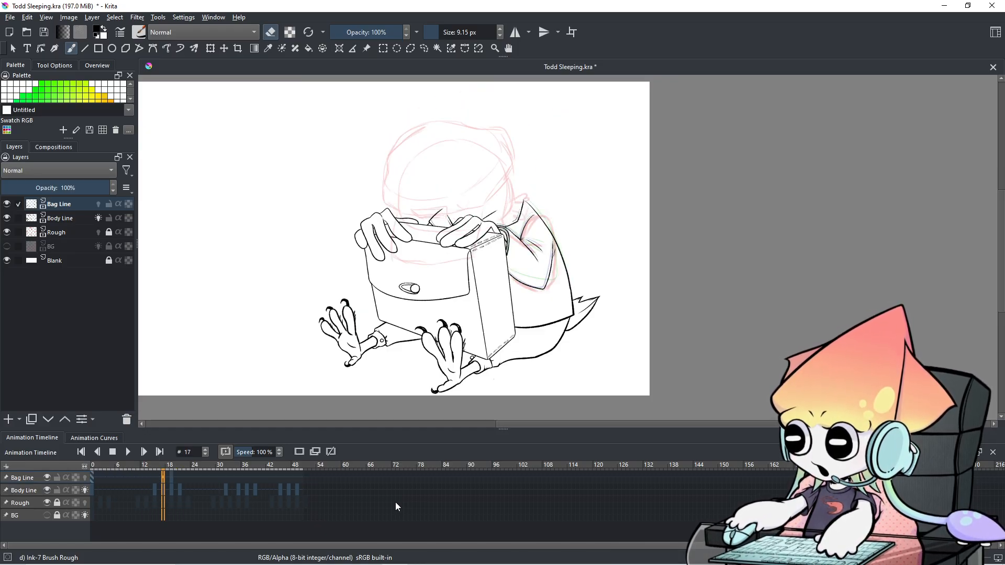
Step: Step forward from frame 17 to frame 51 to examine the line art across the rest of the animation
key(Right)
key(Right)
key(Right)
key(Right)
key(Right)
key(Right)
key(Right)
key(Right)
key(Right)
key(Right)
key(Right)
key(Right)
key(Right)
key(Right)
key(Right)
key(Right)
key(Right)
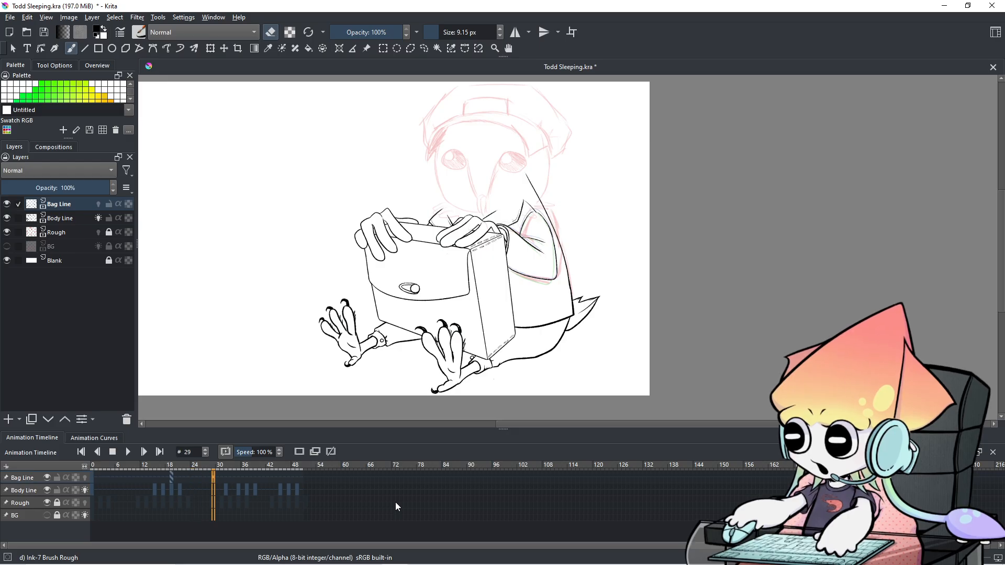
key(Right)
key(Right)
key(Right)
key(Right)
key(Right)
key(Right)
key(Right)
key(Right)
key(Right)
key(Right)
key(Right)
key(Right)
key(Right)
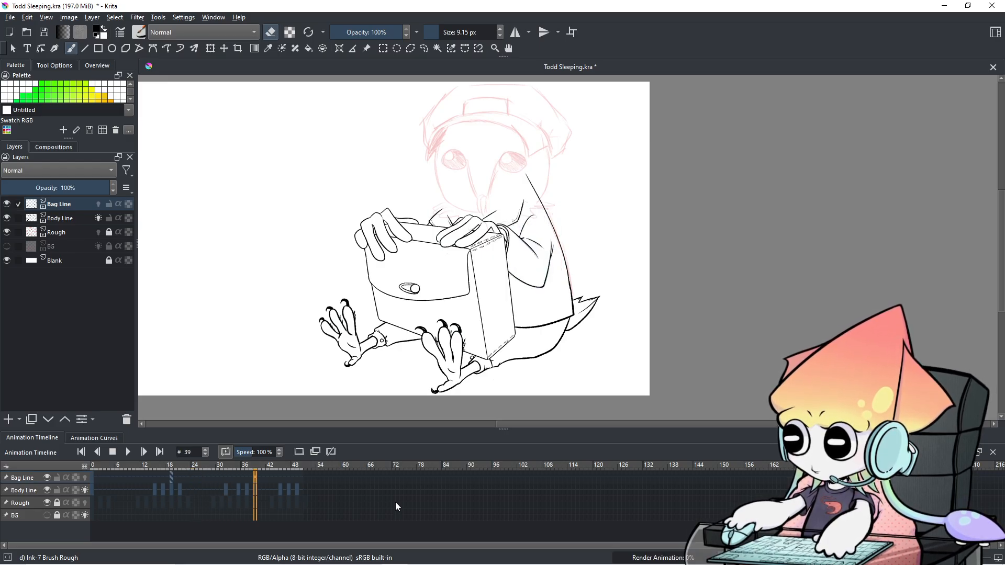
key(Left)
key(Left)
key(Left)
key(Left)
key(Left)
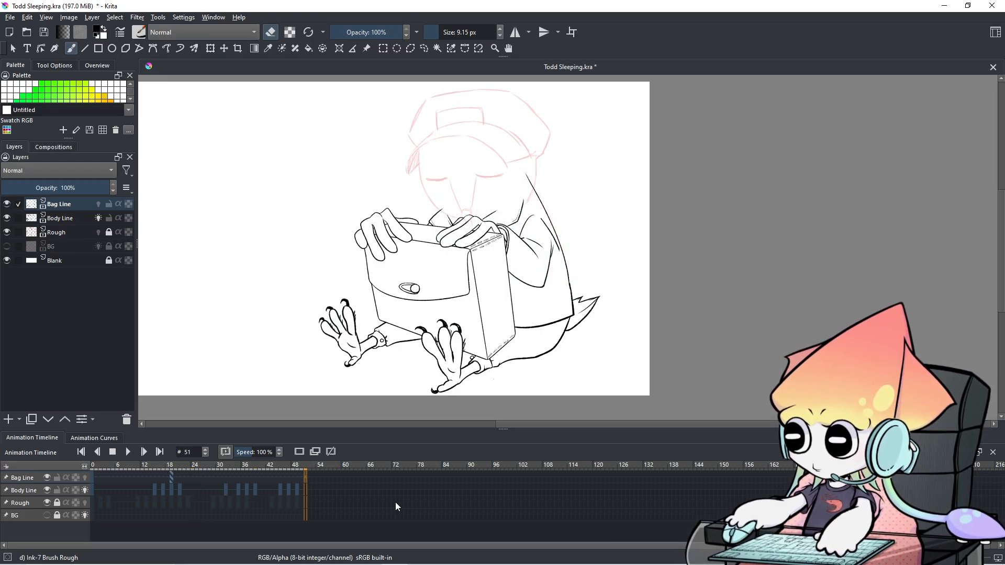
Step: Step backward from frame 51 through frame 27 toward the earlier frames to check the motion in reverse
key(Left)
key(Left)
key(Left)
key(Left)
key(Left)
key(Left)
key(Left)
key(Left)
key(Left)
key(Left)
key(Left)
key(Left)
key(Left)
key(Left)
key(Left)
key(Left)
key(Left)
key(Left)
key(Left)
key(Left)
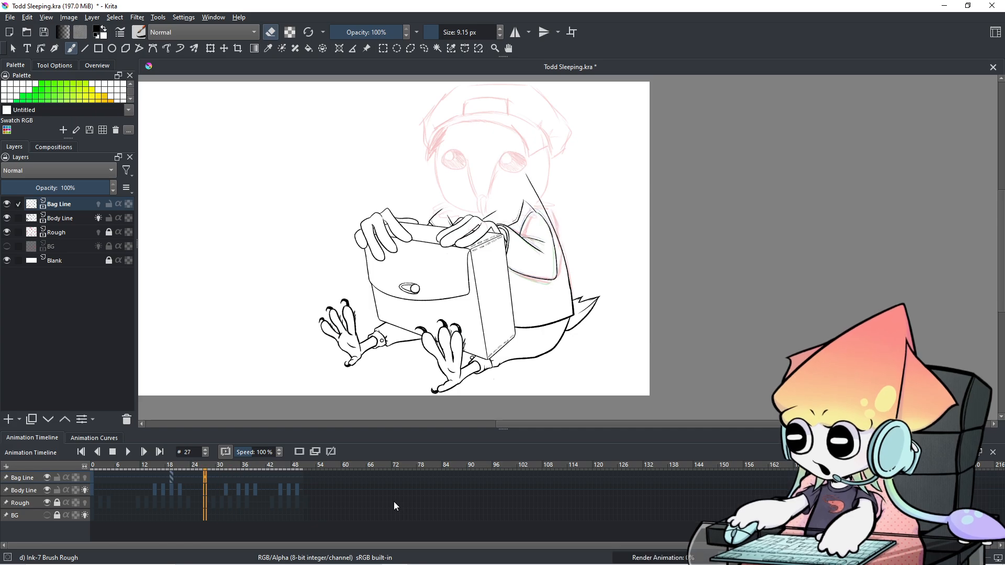
key(Left)
key(Left)
key(Left)
key(Left)
key(Left)
key(Left)
key(Left)
key(Left)
key(Left)
key(Left)
key(Left)
key(Left)
key(Left)
key(Left)
Step: Step forward again through frames 16 to 37 to recheck the back, sleeve and bag lines for consistency
key(Right)
key(Right)
key(Right)
key(Right)
key(Right)
key(Right)
key(Right)
key(Right)
key(Right)
key(Right)
key(Right)
key(Right)
key(Right)
key(Right)
key(Right)
key(Right)
key(Right)
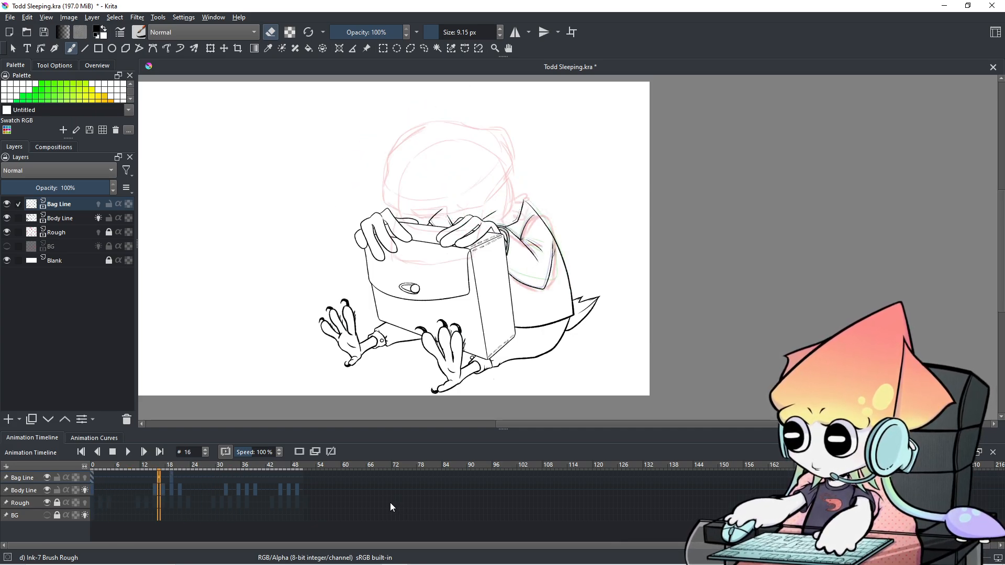
key(Right)
key(Right)
key(Right)
key(Right)
key(Right)
key(Right)
key(Right)
key(Right)
key(Right)
key(Right)
key(Right)
key(Right)
key(Right)
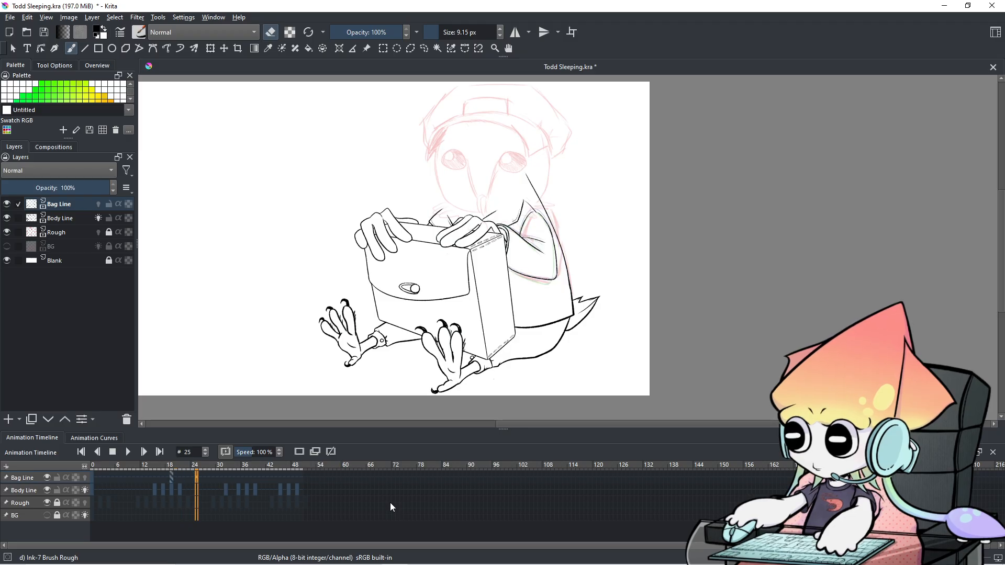
key(Right)
key(Right)
key(Right)
key(Right)
key(Right)
key(Right)
key(Right)
key(Right)
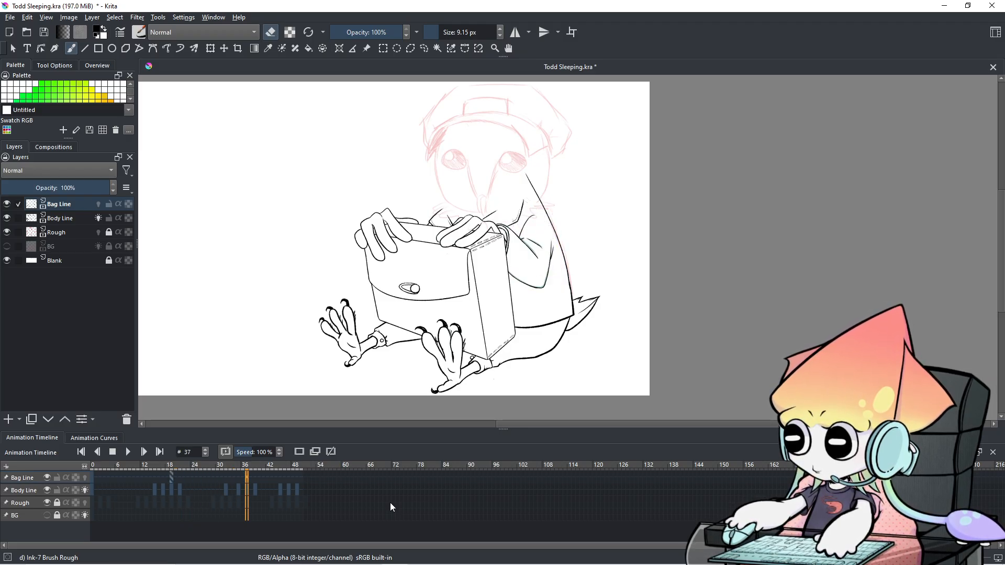
Step: Step back and forth through the frames around frame 37 to examine the back and sleeve lines in motion
key(Left)
key(Left)
key(Left)
key(Left)
key(Left)
key(Left)
key(Left)
key(Left)
key(Right)
key(Right)
key(Right)
key(Right)
key(Right)
key(Right)
key(Left)
key(Left)
key(Left)
key(Left)
key(Left)
key(Right)
key(Right)
key(Right)
key(Right)
key(Right)
key(Right)
key(Right)
key(Right)
key(Right)
key(Right)
key(Right)
key(Right)
key(Right)
key(Right)
key(Right)
key(Right)
key(Right)
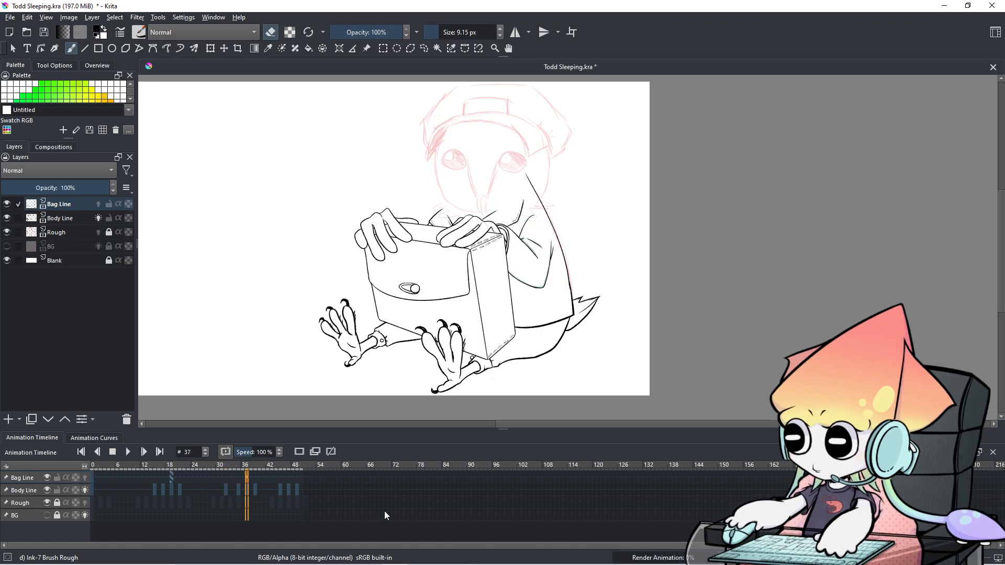
key(Right)
key(Right)
key(Right)
key(Right)
Step: Step backward from the later frames to frame 19 to check the back line's motion in reverse
key(Left)
key(Left)
key(Left)
key(Left)
key(Left)
key(Left)
key(Left)
key(Left)
key(Left)
key(Left)
key(Left)
key(Left)
key(Left)
key(Left)
key(Left)
key(Left)
key(Left)
key(Left)
key(Left)
key(Left)
key(Left)
key(Left)
key(Left)
key(Left)
key(Left)
key(Left)
key(Left)
key(Left)
key(Left)
key(Left)
key(Left)
key(Left)
key(Left)
key(Left)
key(Right)
Step: Examine the back and sleeve lines closely across frames 13 to 19
scroll(516, 312, up, 4)
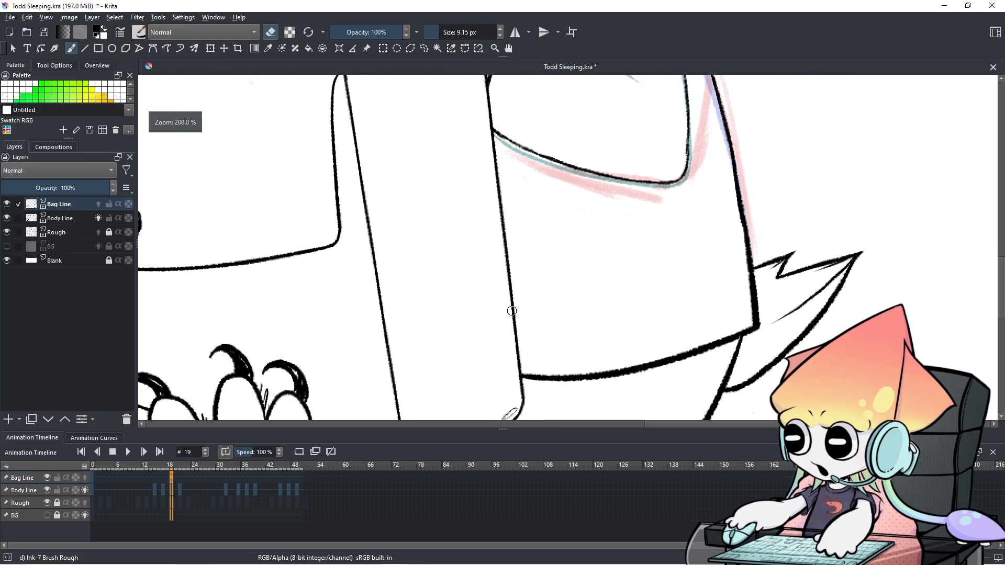
scroll(515, 312, down, 2)
drag(617, 194, 594, 289)
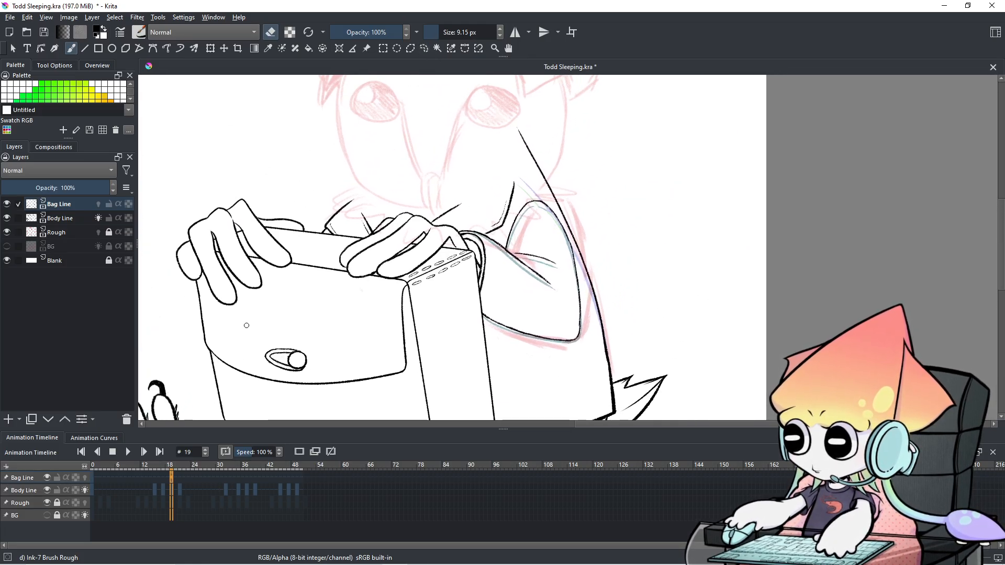
key(Left)
key(Right)
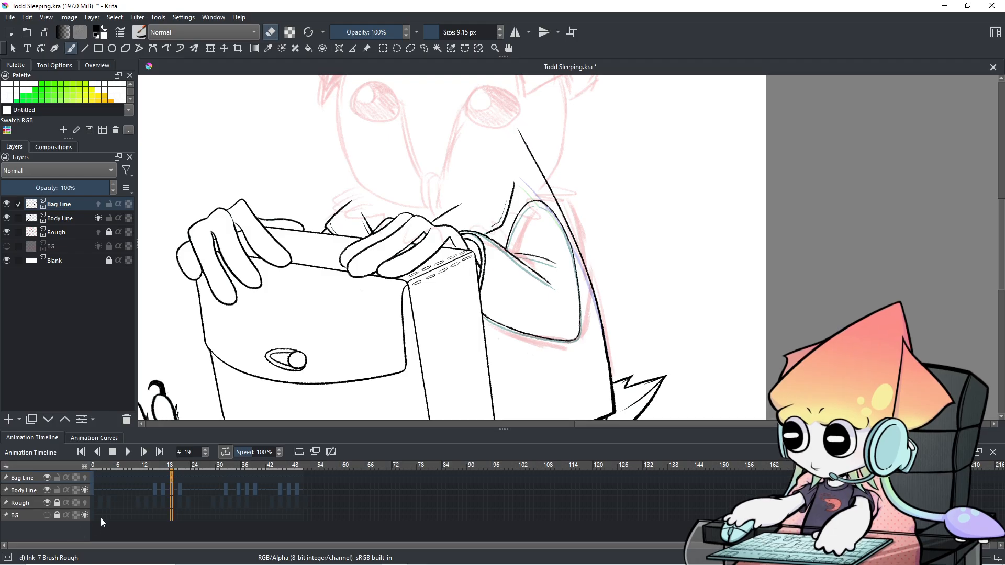
key(Left)
key(Left)
key(Left)
key(Left)
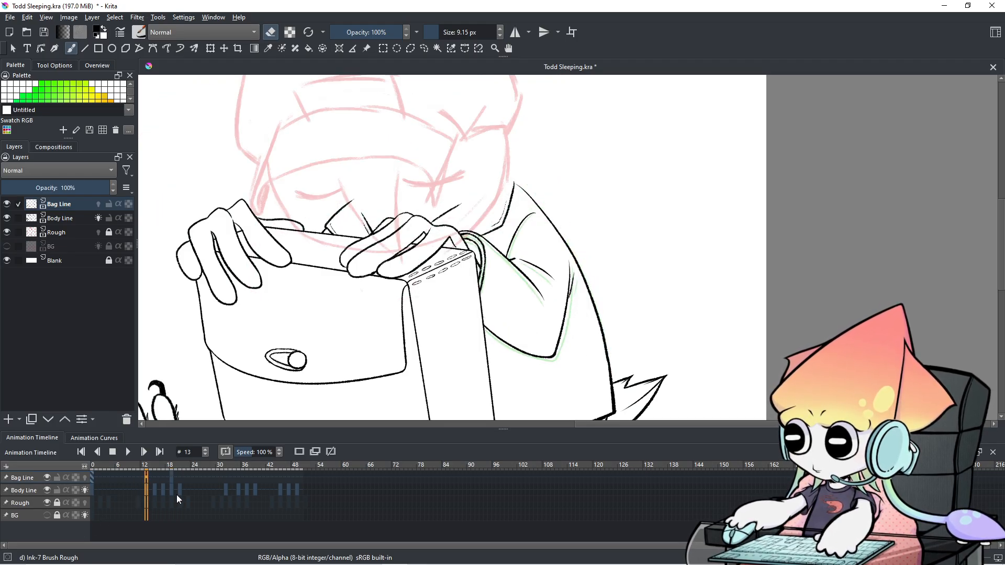
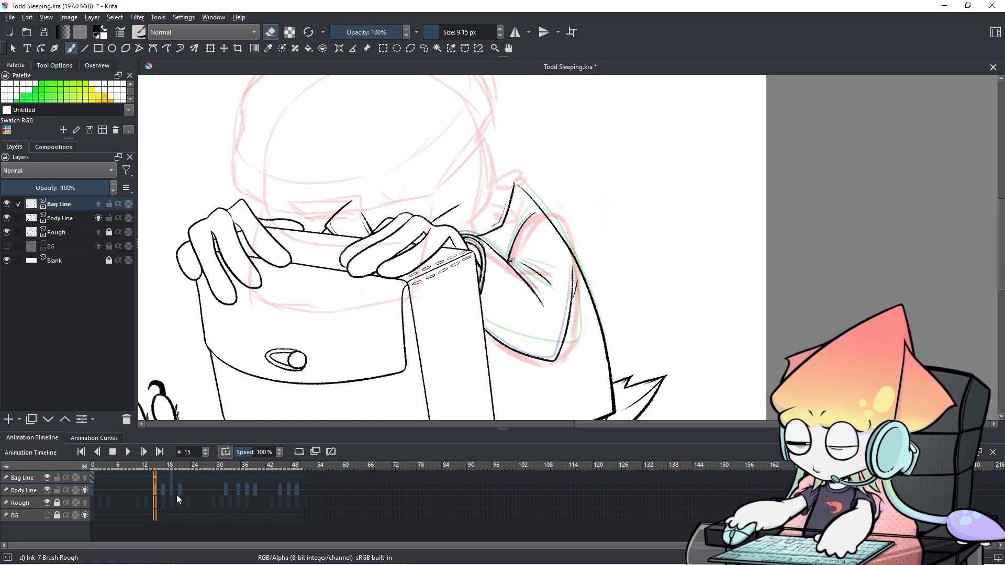
scroll(462, 371, down, 1)
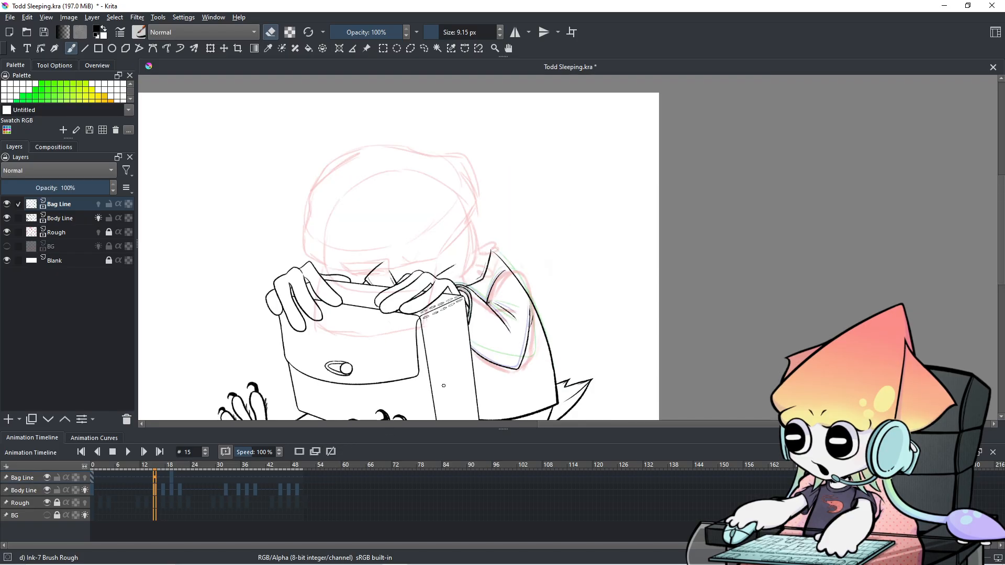
scroll(474, 360, up, 1)
drag(478, 358, 521, 320)
scroll(544, 225, down, 1)
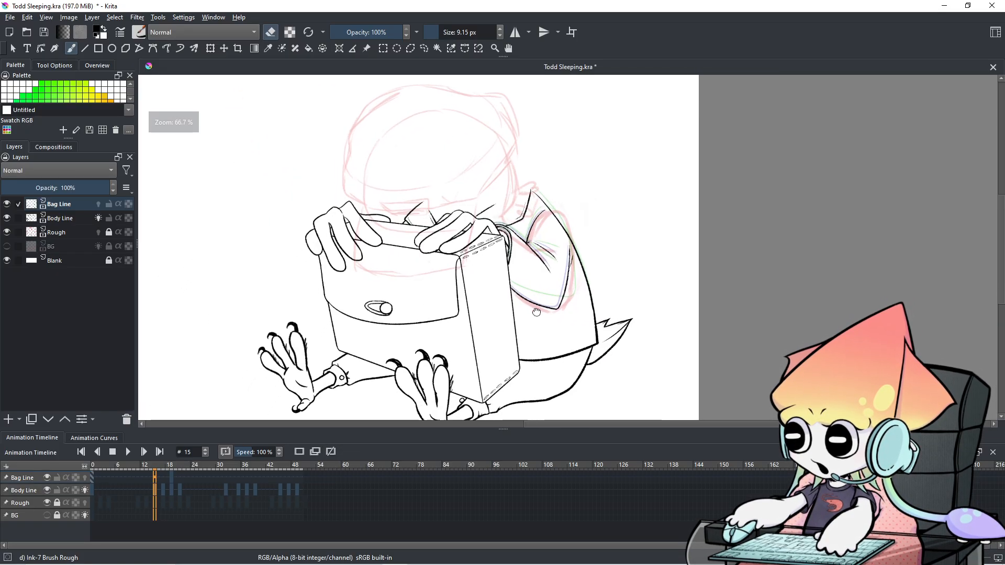
key(period)
key(period)
key(period)
key(period)
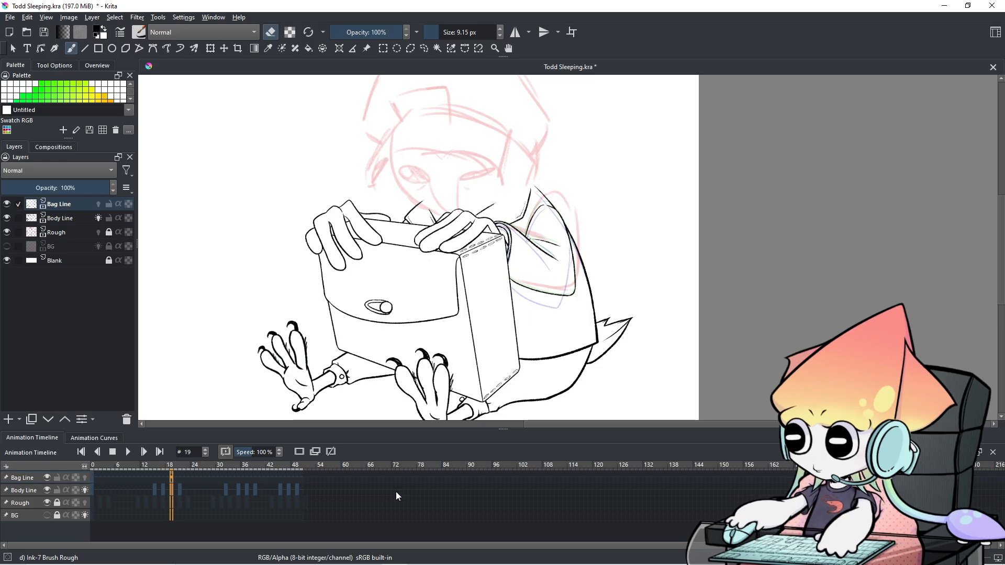
key(comma)
key(period)
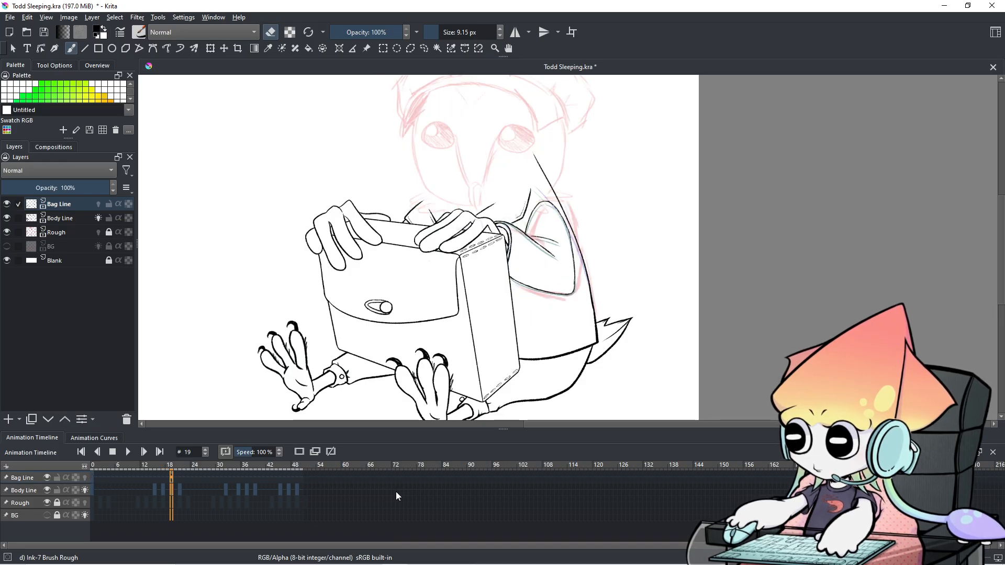
Step: Select the upper back line at frame 19 with a freehand selection and rotate it slightly counterclockwise
scroll(602, 335, up, 1)
mouse_move(602, 335)
mouse_down()
mouse_move(635, 356)
mouse_move(633, 390)
mouse_move(623, 393)
mouse_up()
click(427, 51)
mouse_move(593, 347)
mouse_down()
mouse_move(623, 314)
mouse_move(609, 235)
mouse_move(526, 87)
mouse_move(521, 221)
mouse_move(556, 314)
mouse_move(595, 346)
mouse_up()
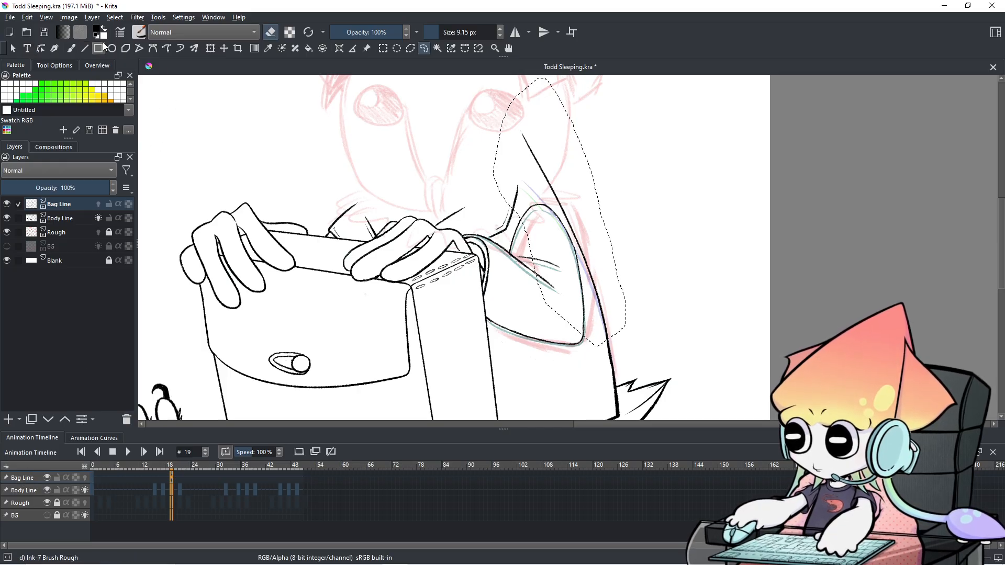
click(212, 50)
drag(636, 156, 634, 173)
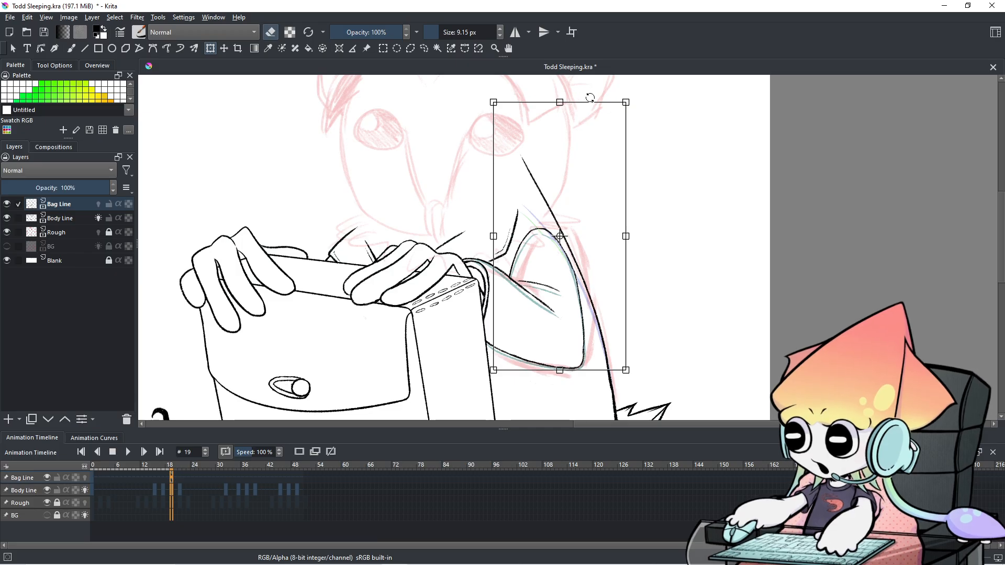
drag(591, 103, 577, 105)
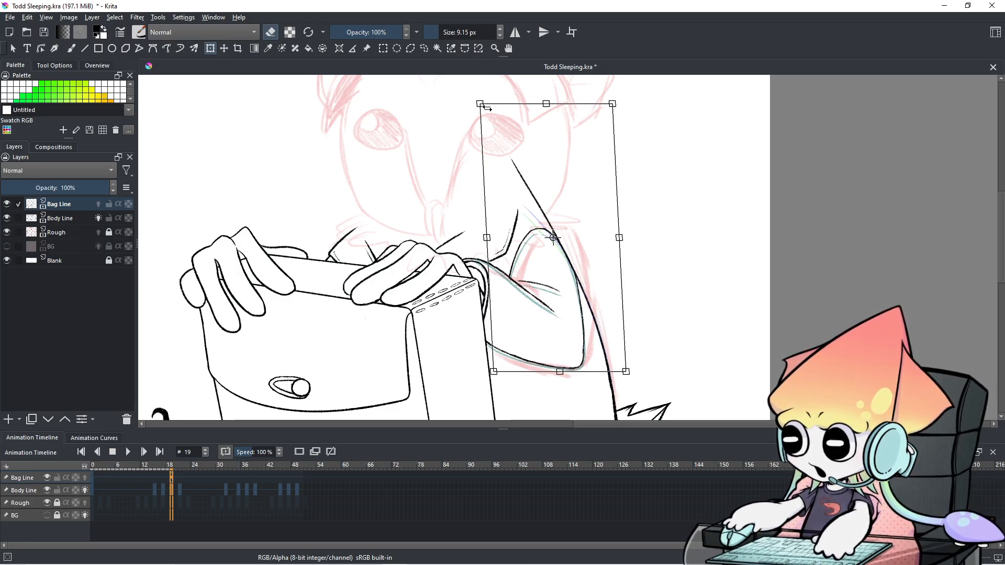
click(424, 49)
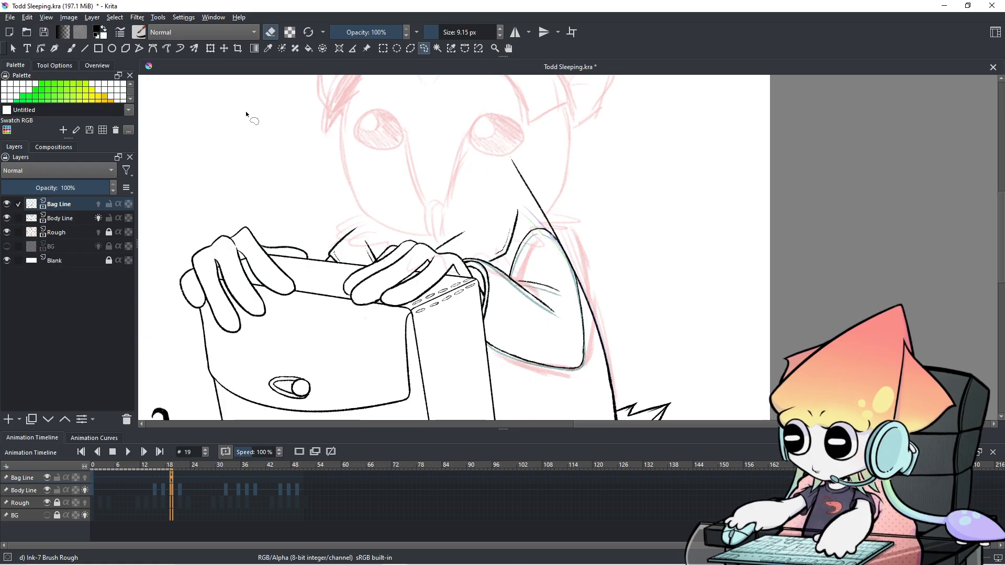
Step: Erase the upper end of frame 19's back line above the collar with a brush of about 31.65 px
click(72, 48)
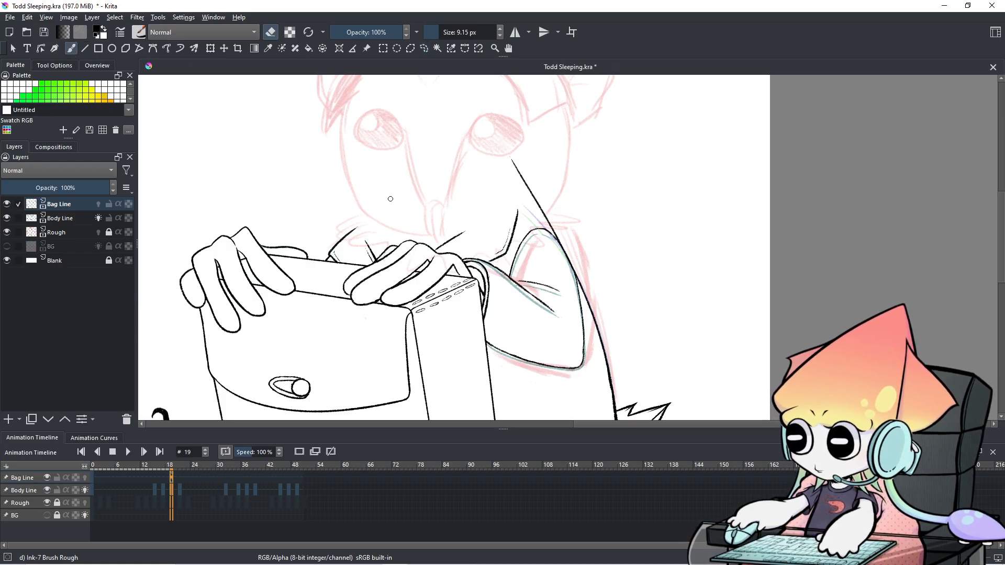
shift+drag(523, 246, 534, 246)
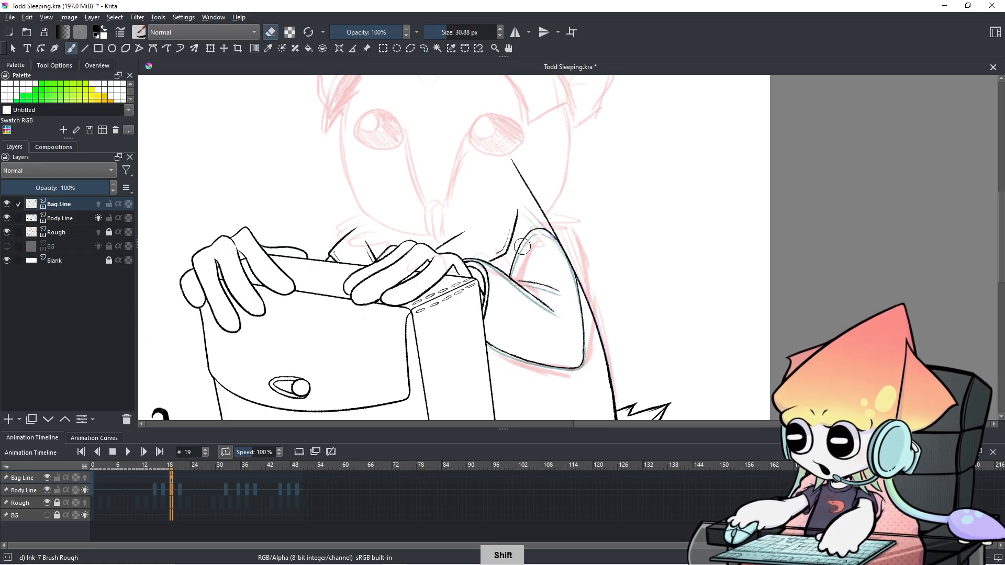
drag(525, 198, 528, 184)
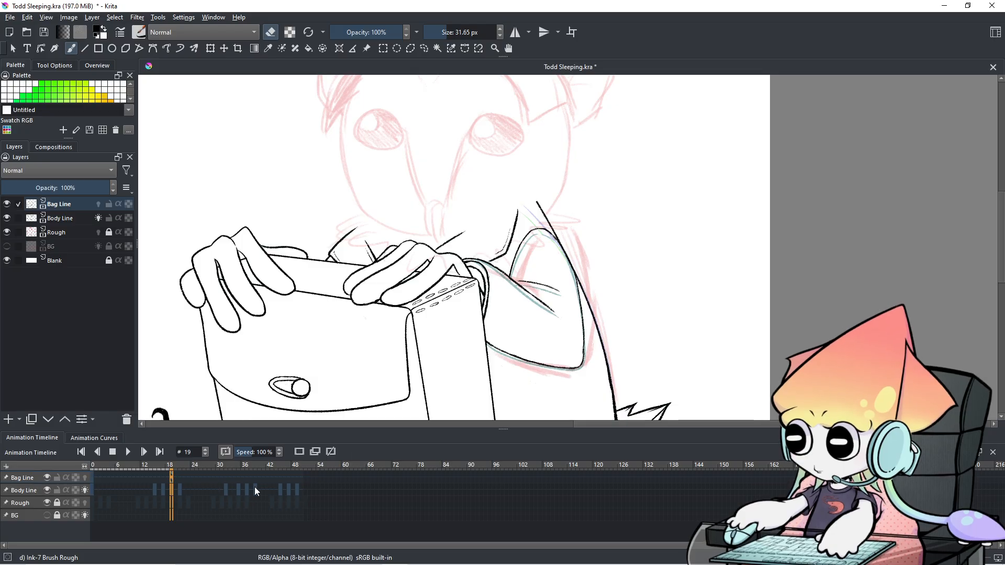
Step: Step backward from frame 19 to frame 0 to examine the shortened back line against the earlier poses
scroll(239, 495, down, 5)
scroll(235, 494, up, 3)
scroll(234, 495, down, 5)
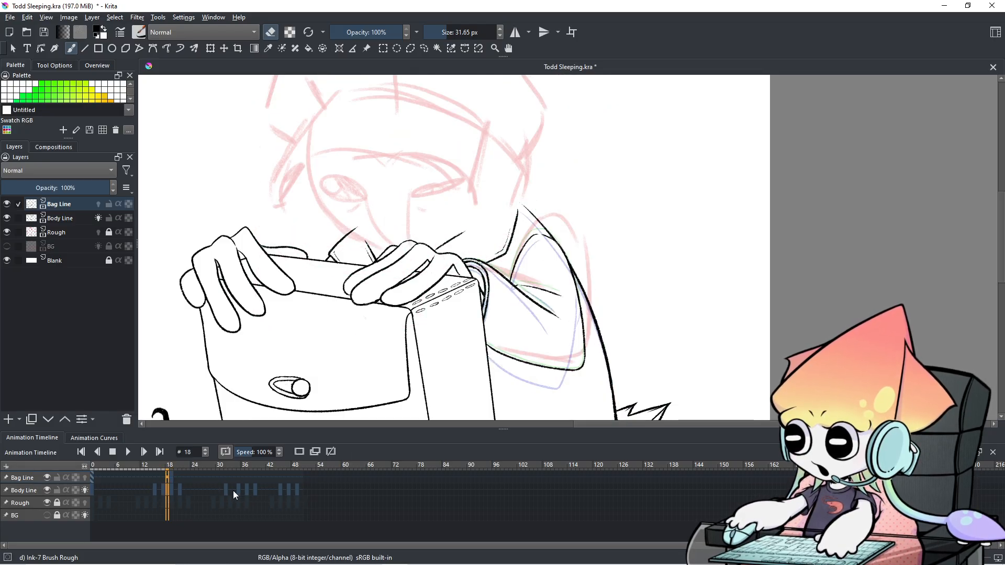
scroll(234, 494, up, 20)
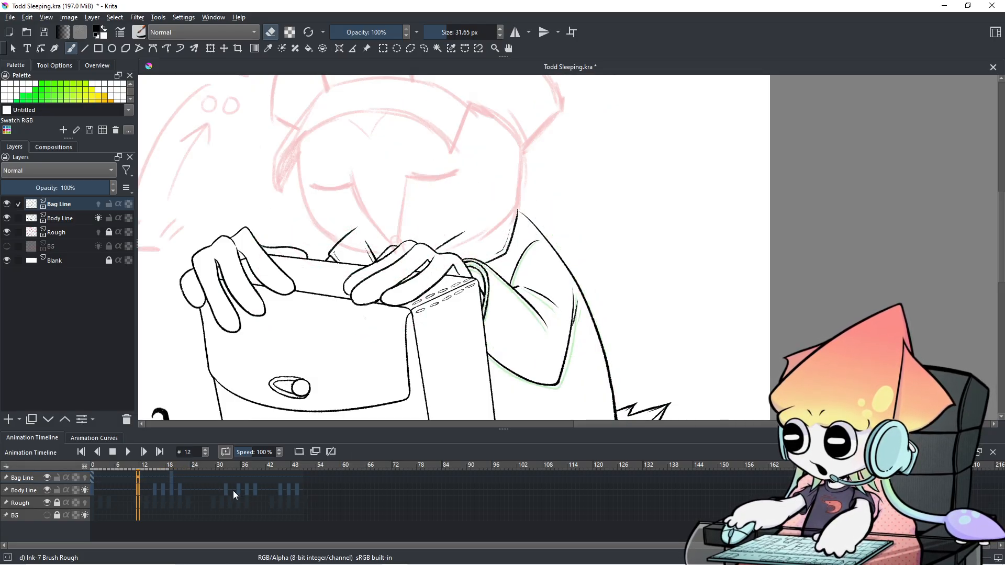
scroll(466, 358, down, 2)
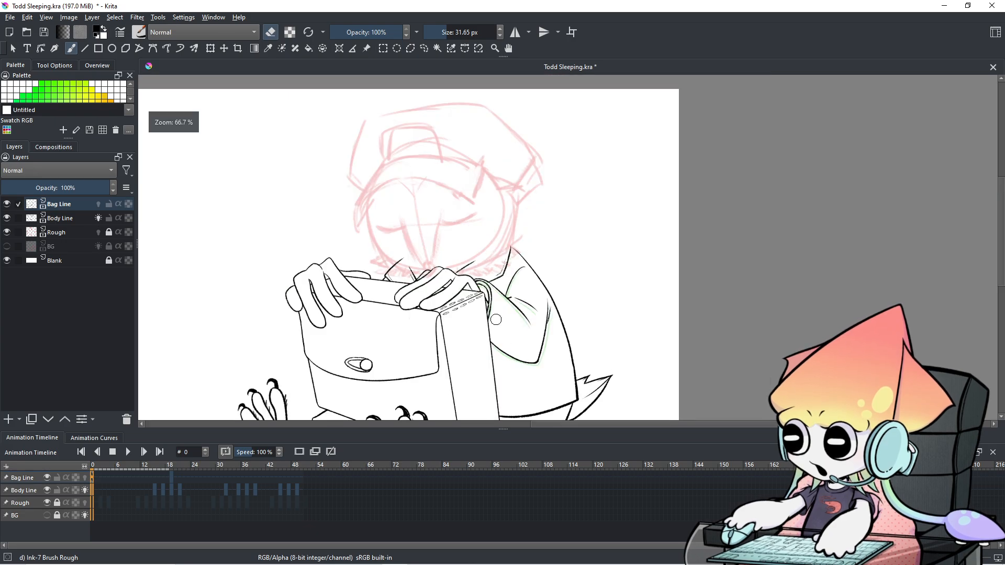
scroll(526, 252, up, 1)
scroll(527, 252, down, 1)
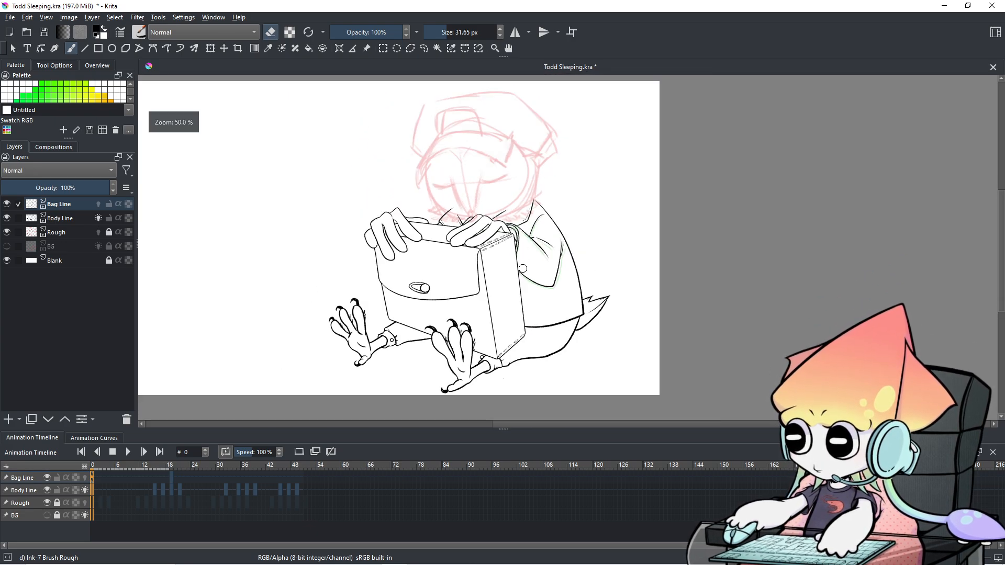
Step: Step forward from frame 0 through frame 21 and return to frame 19 to check the whole figure's motion
scroll(313, 524, down, 7)
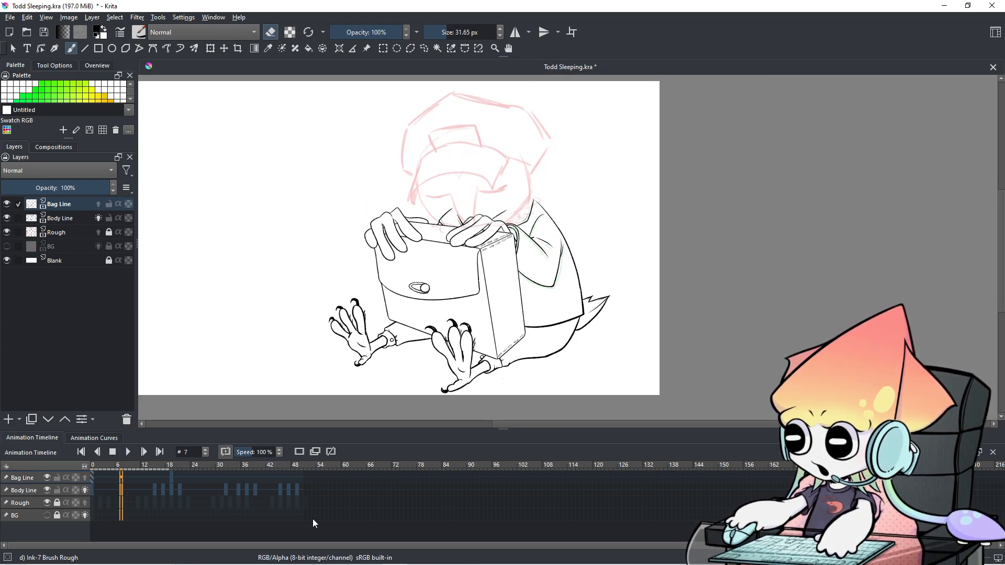
scroll(313, 520, down, 10)
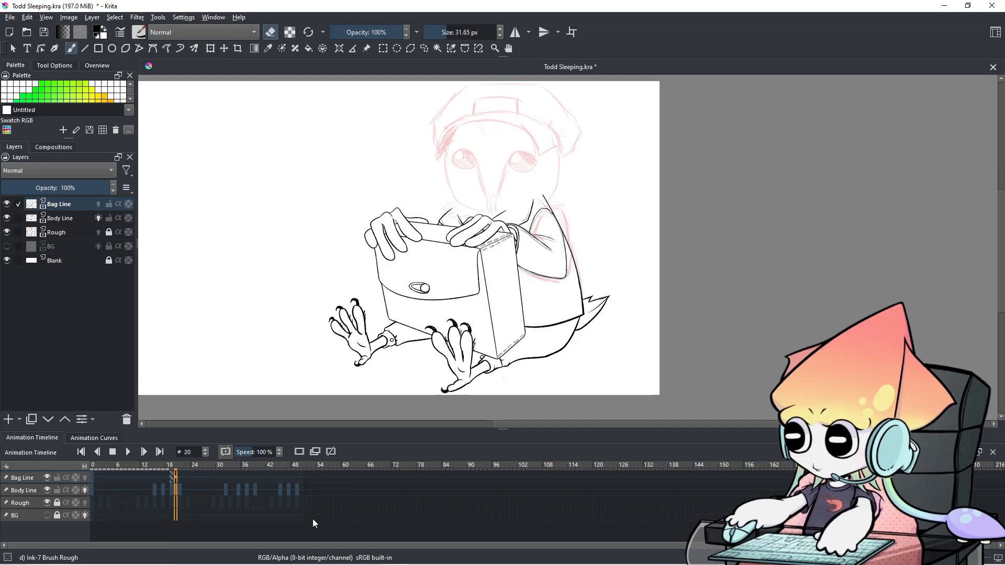
scroll(313, 519, down, 6)
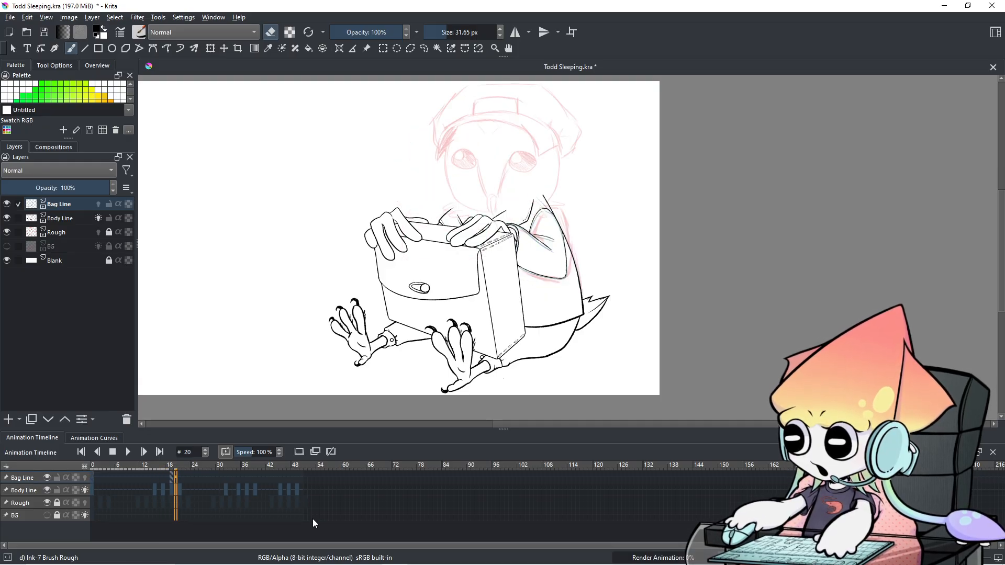
scroll(312, 523, down, 3)
scroll(313, 523, up, 7)
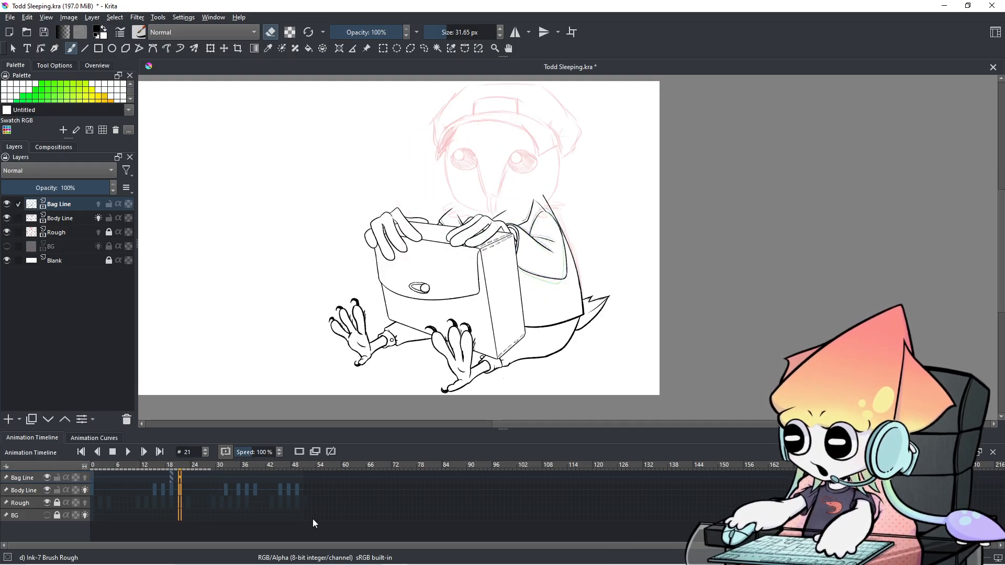
scroll(313, 520, up, 6)
scroll(313, 520, down, 5)
scroll(313, 519, down, 1)
key(1)
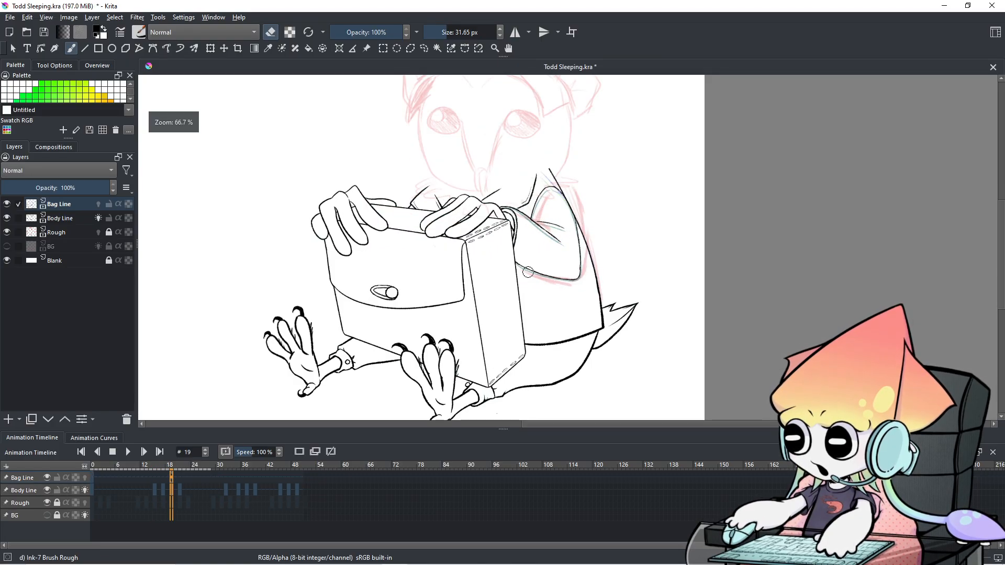
Step: Step back and forth between frames 14 and 21 to compare the back line and collar up close
scroll(397, 491, up, 4)
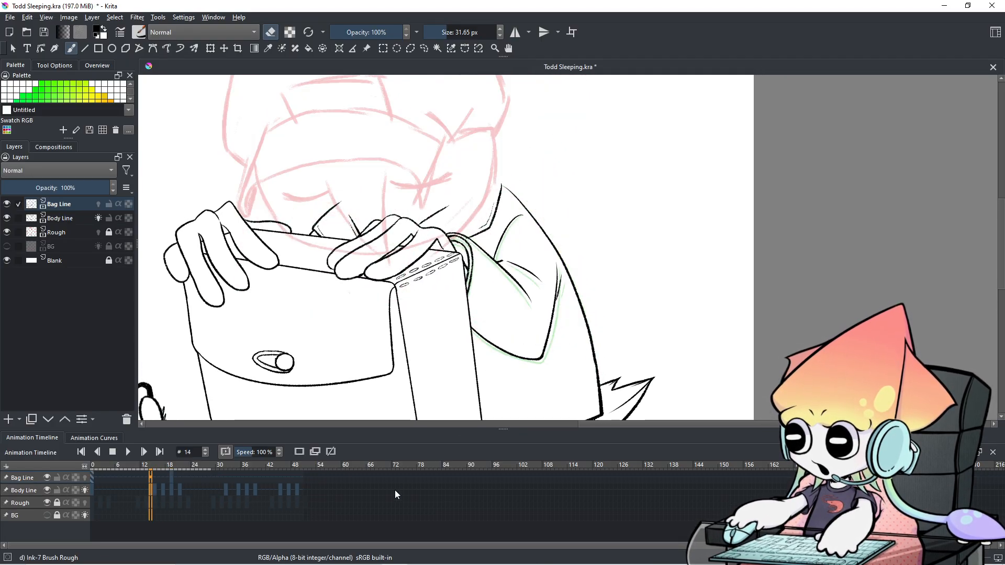
scroll(395, 490, down, 6)
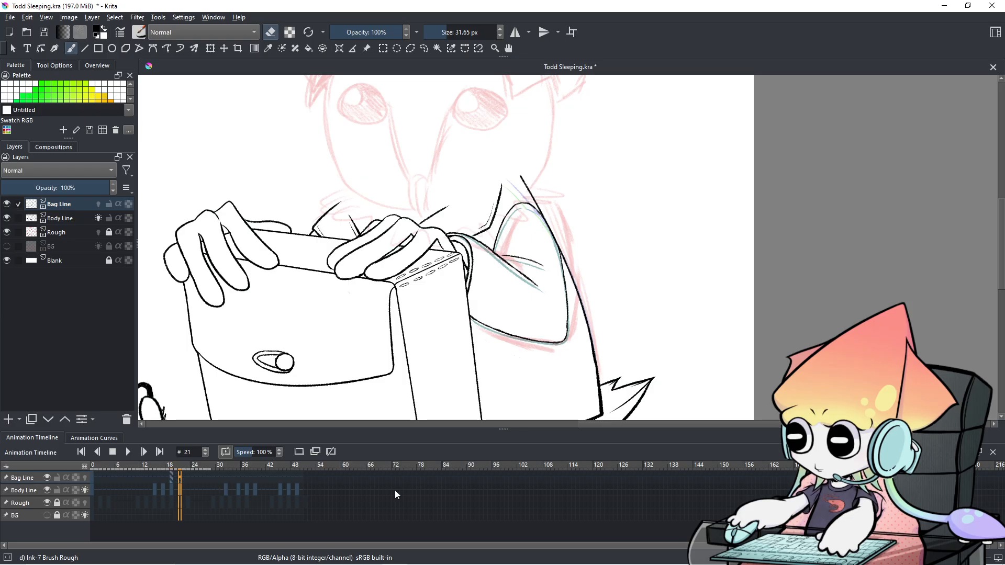
scroll(394, 490, up, 8)
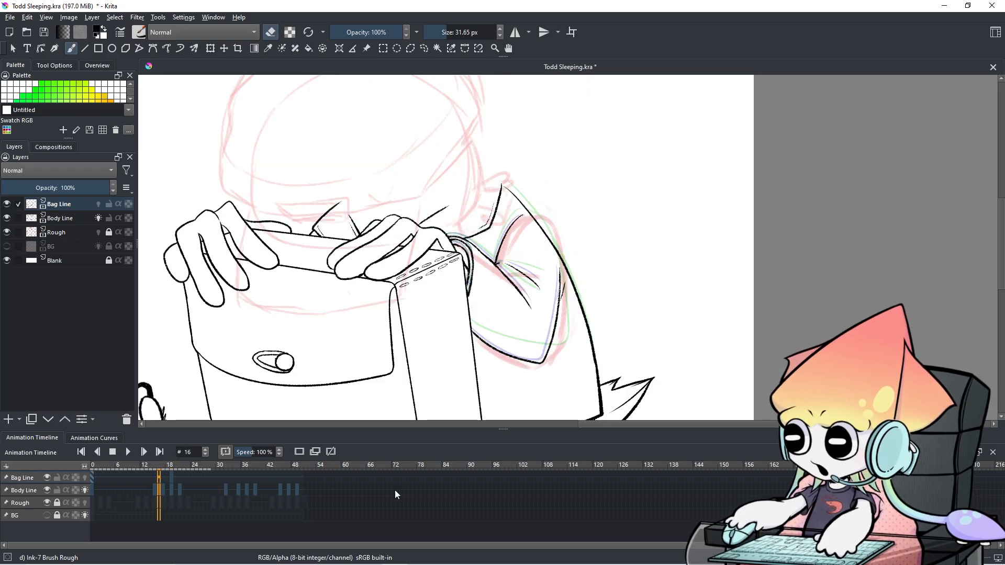
scroll(394, 490, down, 5)
scroll(350, 475, down, 2)
scroll(334, 483, down, 1)
scroll(453, 250, up, 2)
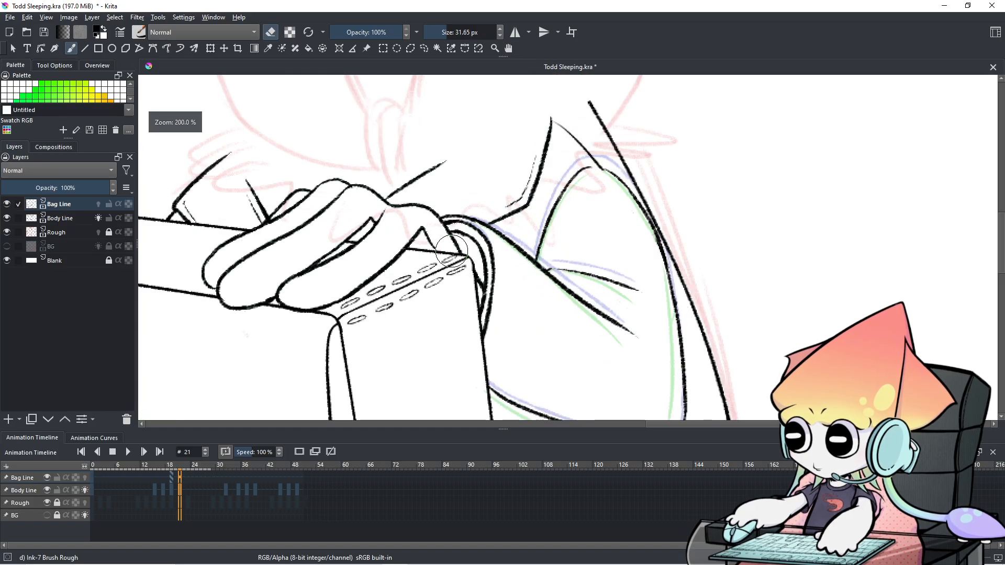
Step: On the Body Line layer at frame 21, erase the thin leftover line between the collar tip and the sleeve top with a smaller brush
drag(565, 179, 486, 231)
scroll(482, 232, up, 1)
drag(536, 190, 512, 226)
mouse_move(166, 481)
mouse_down()
mouse_move(180, 491)
mouse_move(183, 482)
mouse_up()
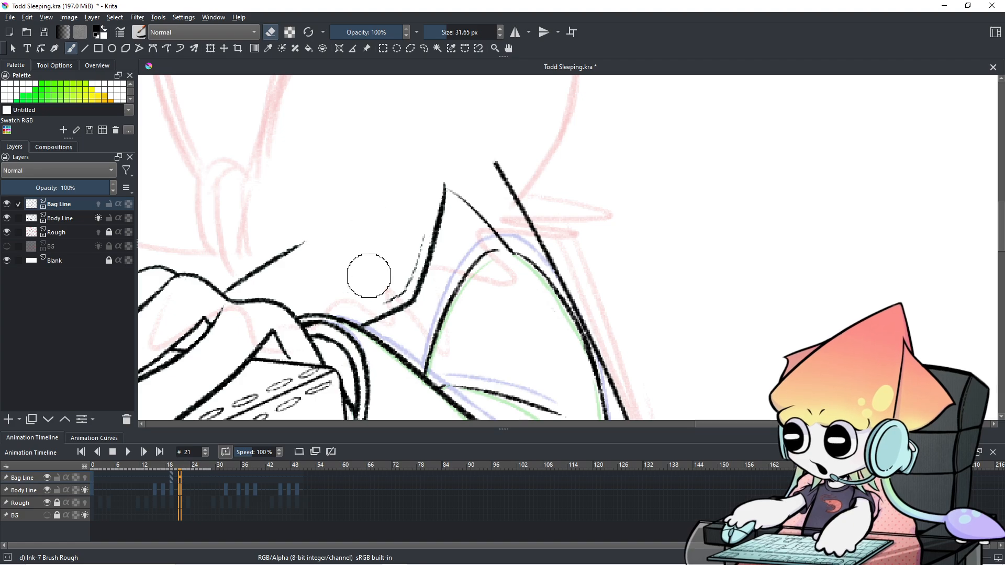
key(bracketleft)
key(bracketleft)
key(bracketleft)
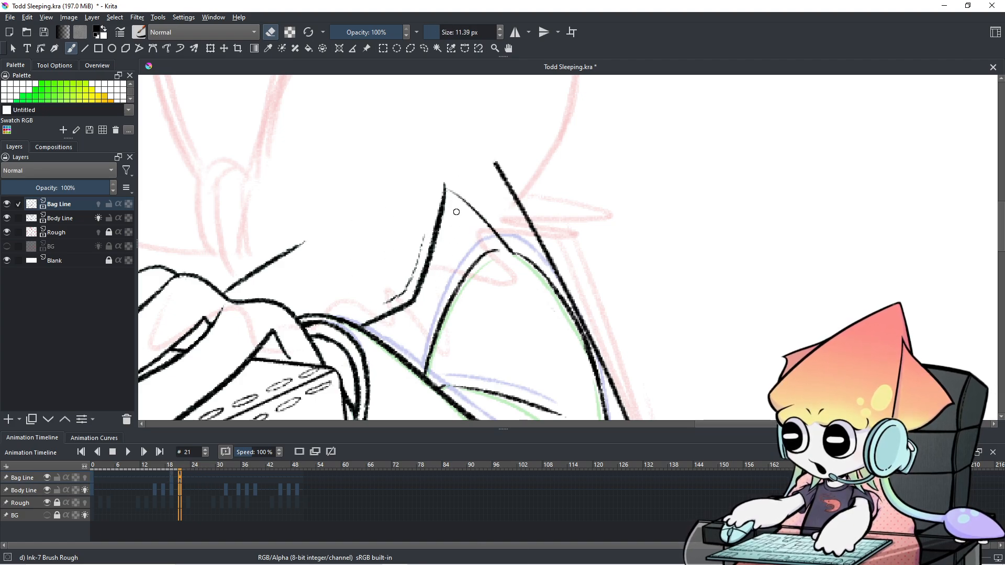
click(20, 491)
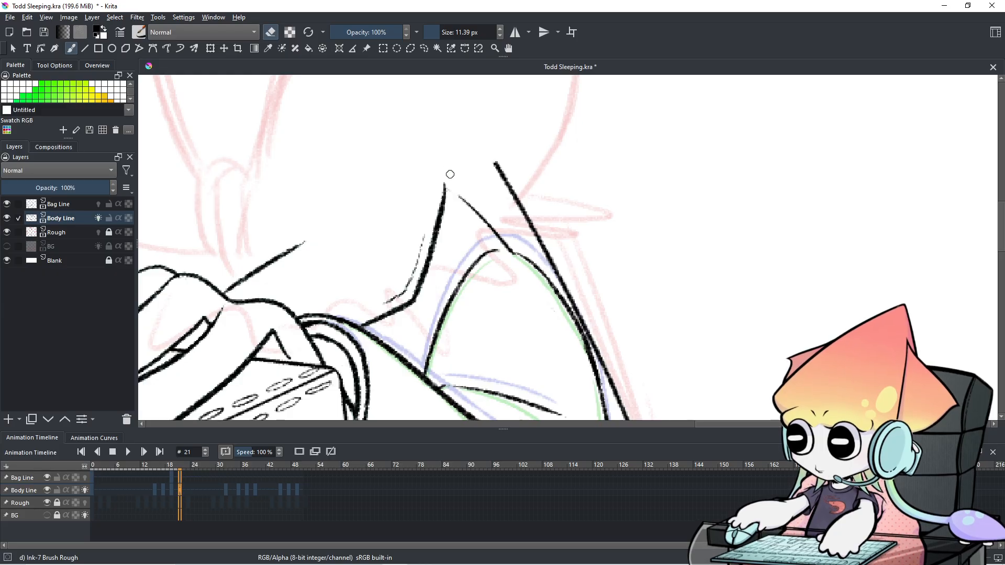
mouse_move(465, 195)
shift+mouse_down()
mouse_move(471, 220)
mouse_move(471, 200)
mouse_move(512, 237)
shift+mouse_up()
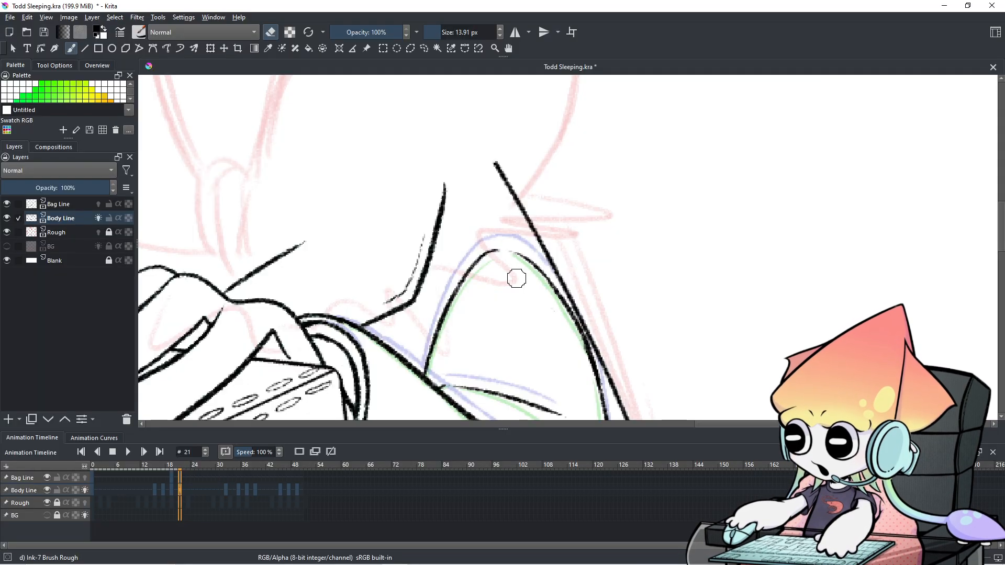
Step: Step through frames 17 to 21 to check the cleaned collar area against the whole figure
scroll(579, 296, down, 6)
drag(582, 300, 570, 237)
scroll(525, 482, down, 4)
scroll(523, 481, up, 4)
scroll(487, 506, down, 4)
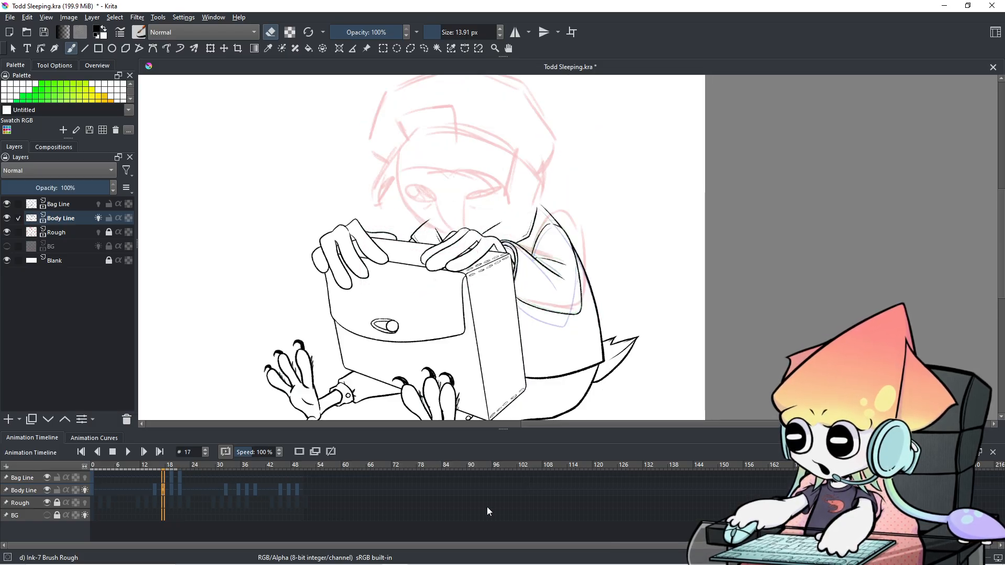
Step: Step back and forth between frames 17 and 21 to compare the back line across frames
scroll(487, 507, up, 1)
scroll(486, 506, up, 1)
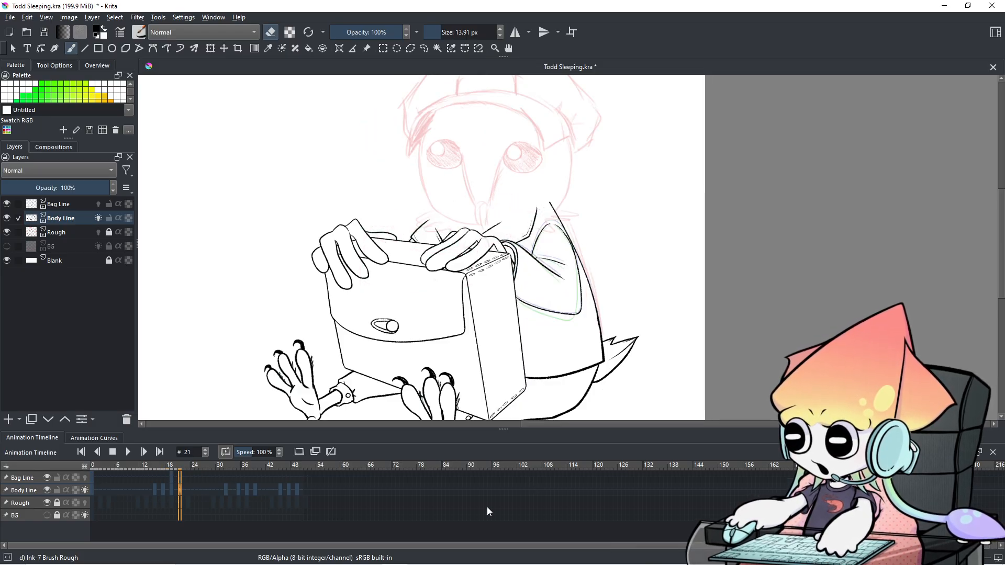
scroll(487, 506, down, 1)
scroll(487, 507, up, 1)
scroll(486, 506, up, 1)
scroll(486, 507, down, 1)
scroll(487, 507, up, 1)
scroll(487, 506, down, 1)
scroll(487, 507, up, 1)
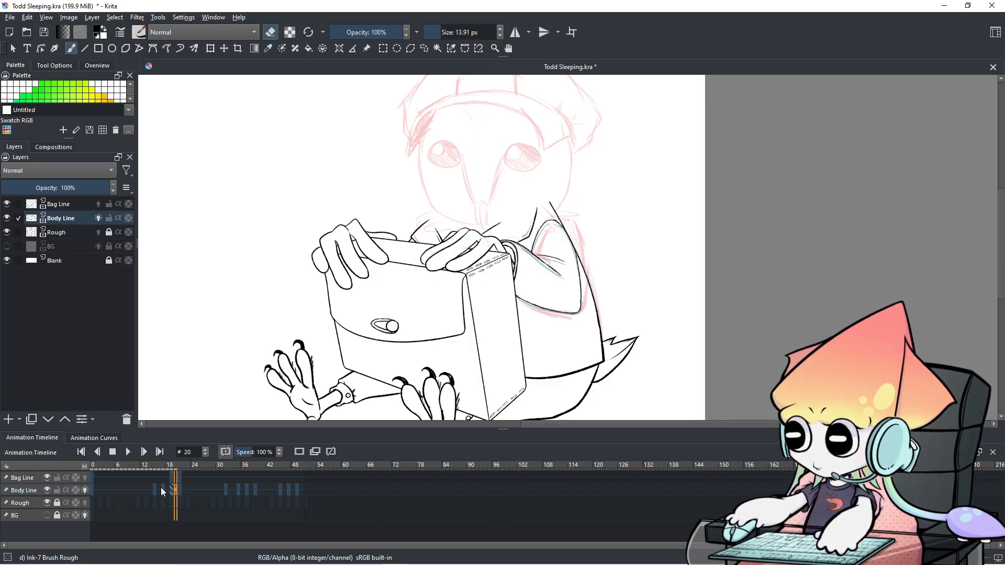
scroll(161, 488, down, 3)
scroll(161, 488, up, 1)
scroll(161, 488, up, 1)
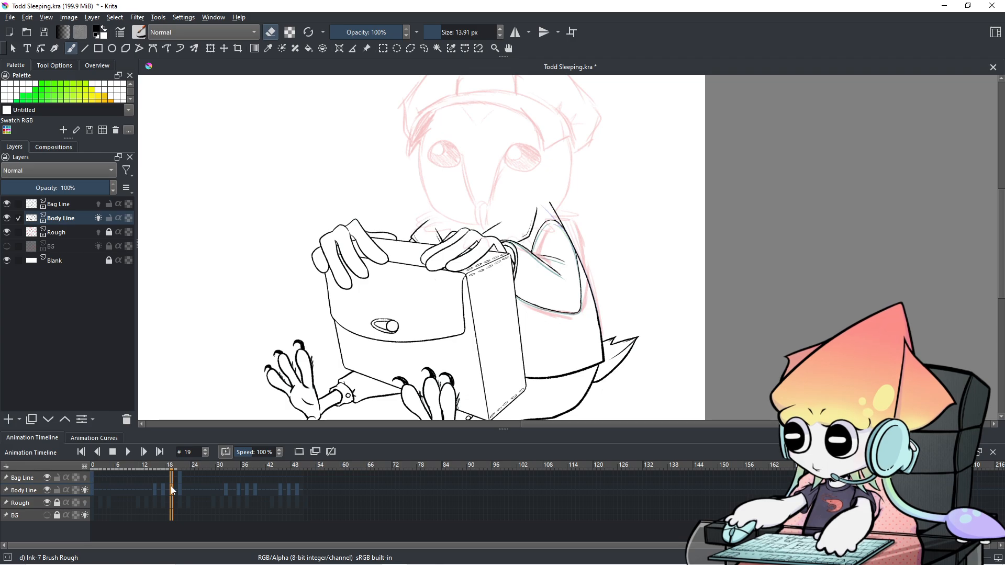
Step: Remove the Bag Line keyframe at frame 21 and return to frame 19
right_click(180, 478)
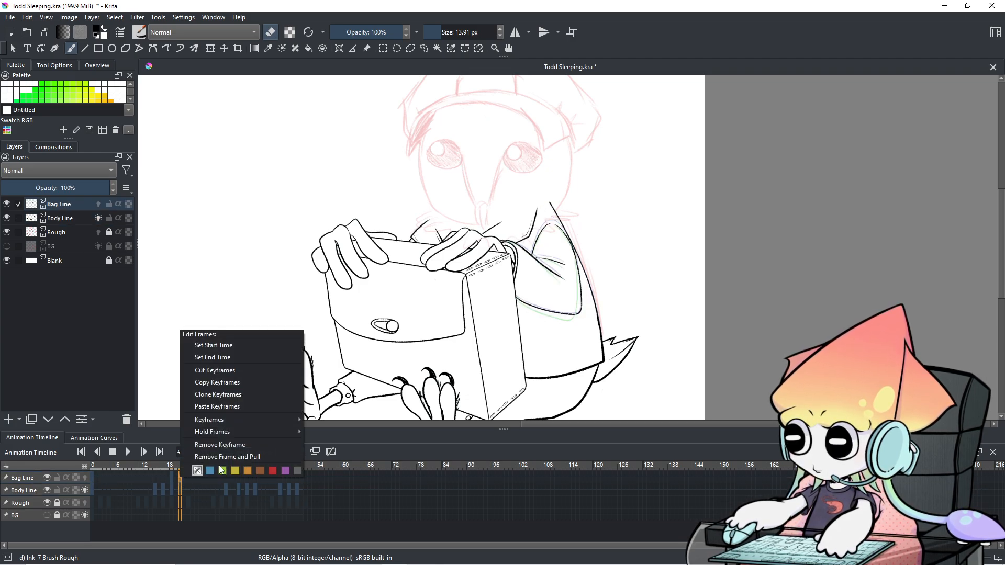
click(227, 445)
scroll(178, 479, up, 1)
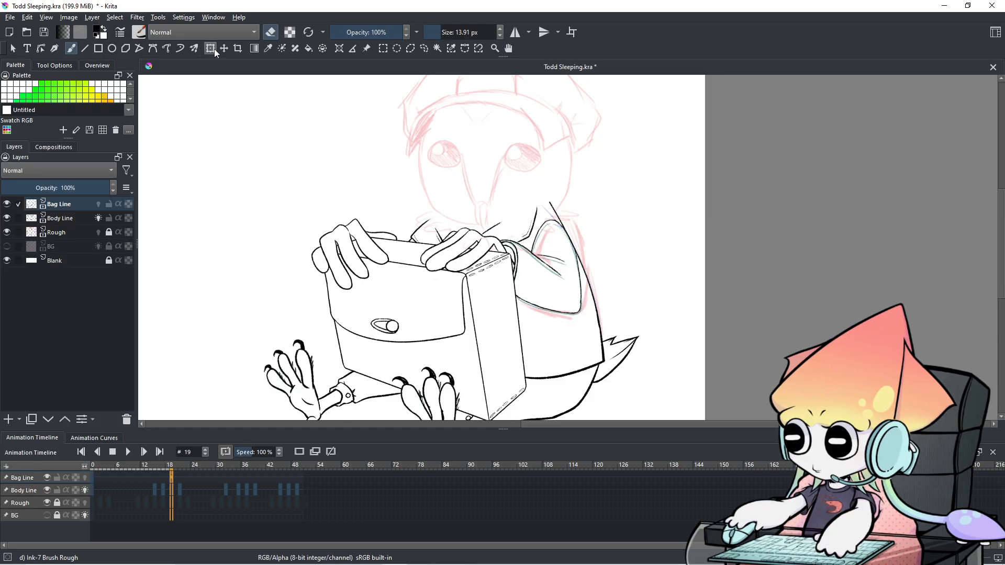
click(182, 48)
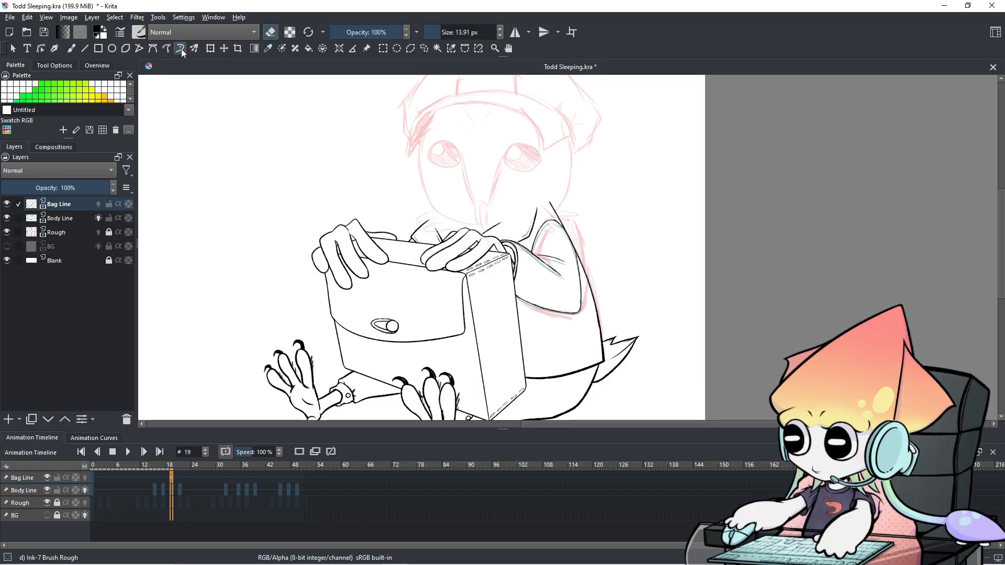
click(211, 48)
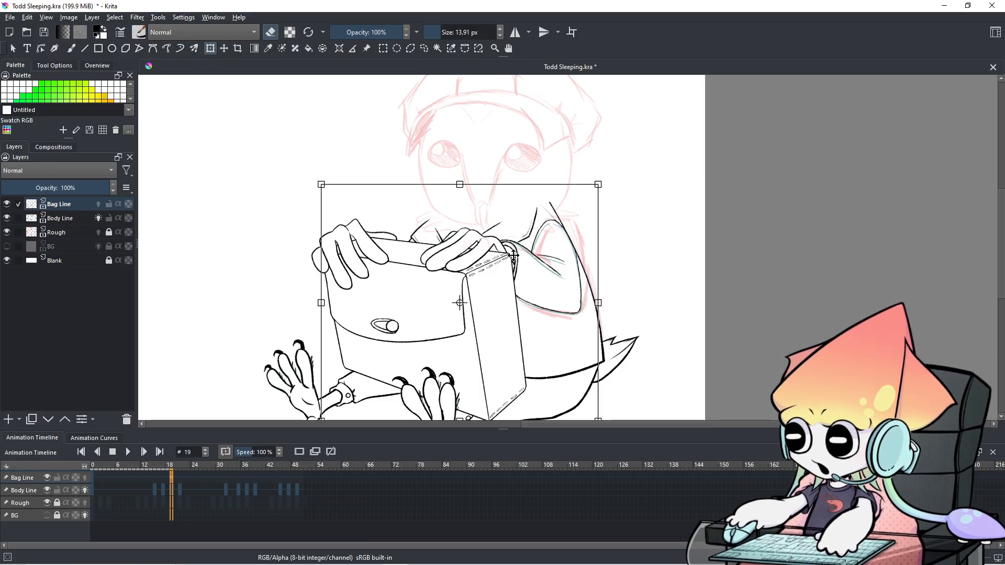
key(1)
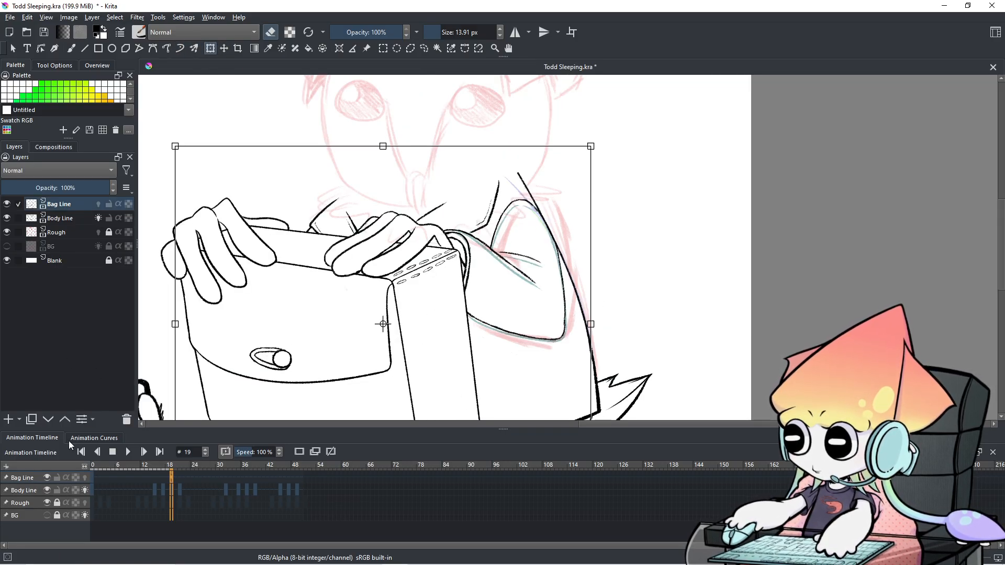
click(23, 489)
click(26, 478)
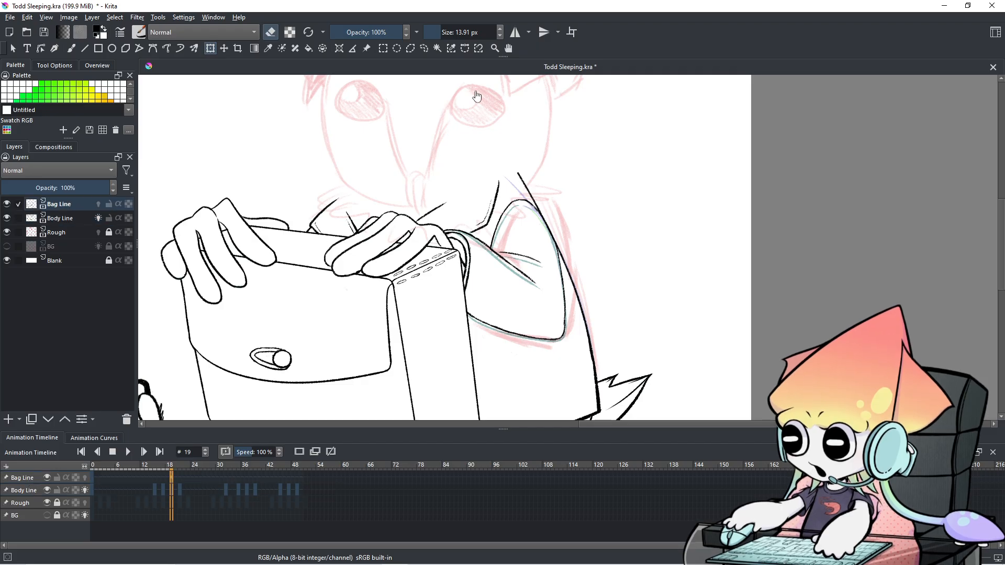
Step: Select freehand around the back line at frame 19 and try to transform the selected part
click(424, 48)
scroll(598, 200, down, 1)
mouse_move(632, 251)
mouse_down()
mouse_move(591, 370)
mouse_move(542, 238)
mouse_move(614, 189)
mouse_move(634, 249)
mouse_up()
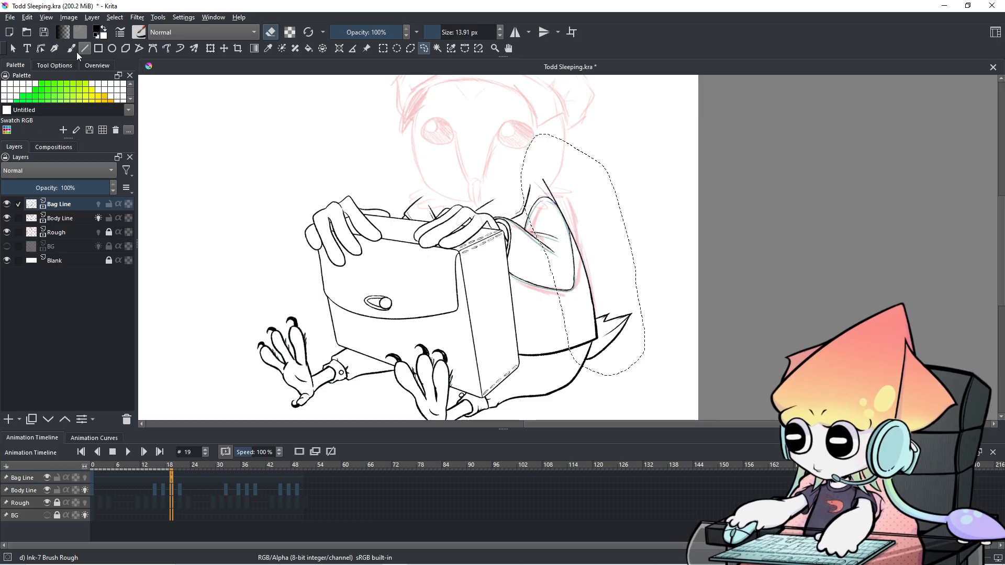
click(210, 48)
drag(607, 137, 607, 137)
key(ctrl+z)
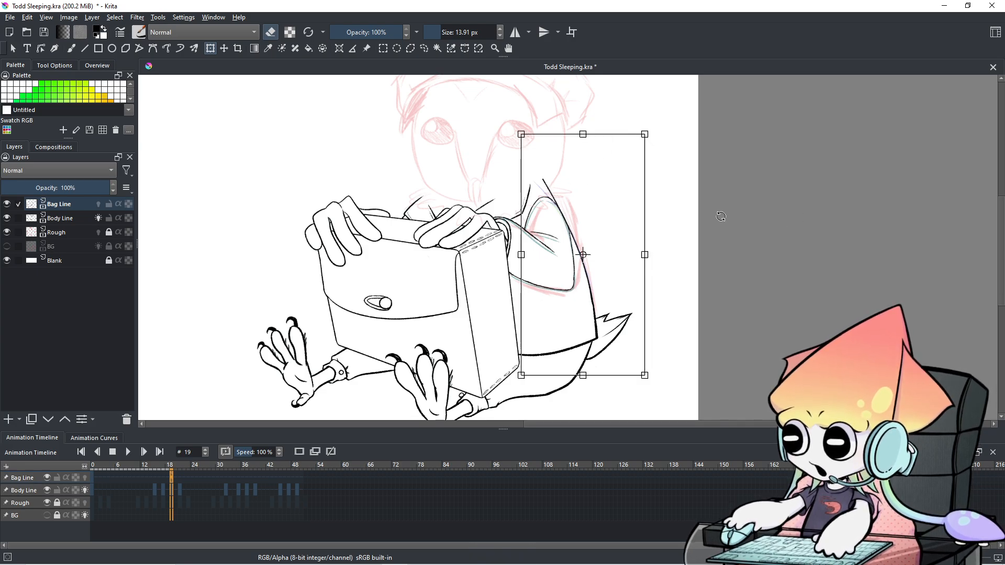
scroll(676, 217, up, 1)
drag(631, 274, 631, 273)
key(ctrl+z)
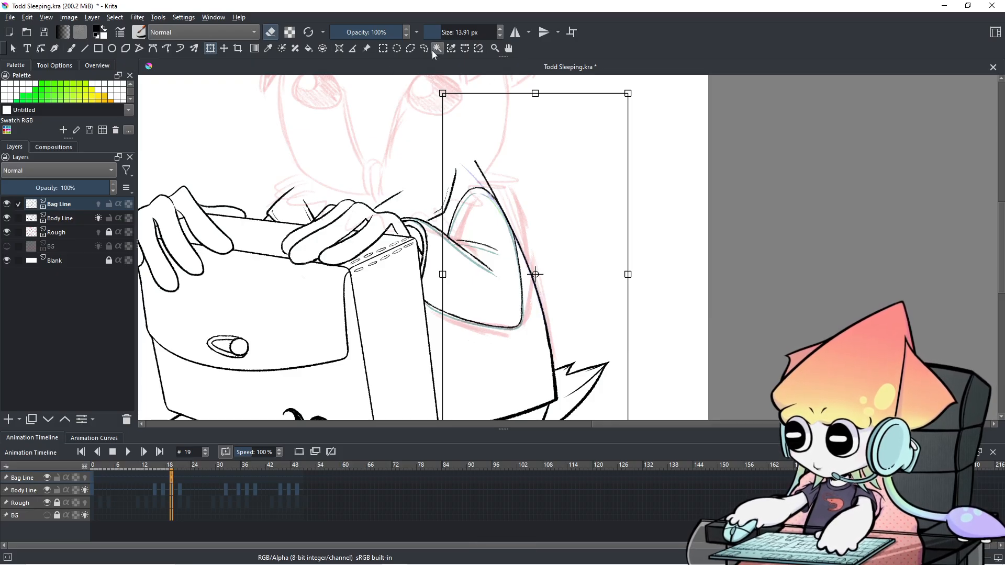
Step: Clear the freehand selection and remove the Bag Line keyframe at frame 19
key(ctrl+z)
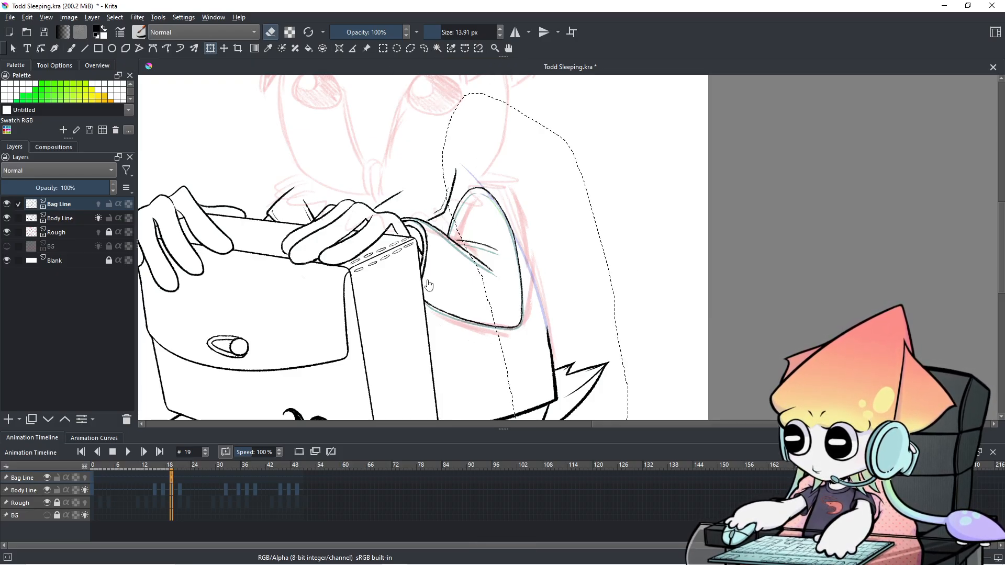
click(423, 51)
key(ctrl+shift+a)
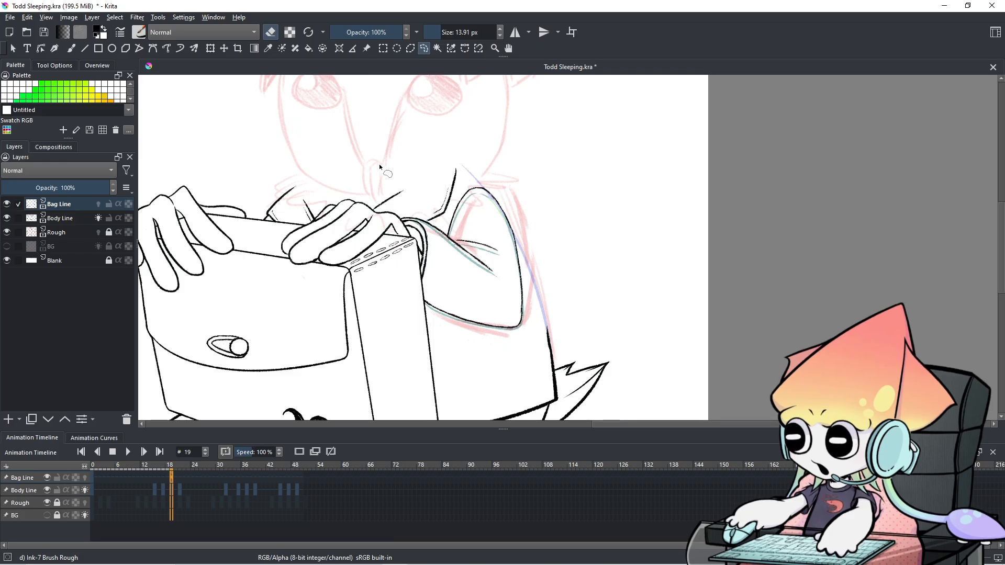
click(71, 49)
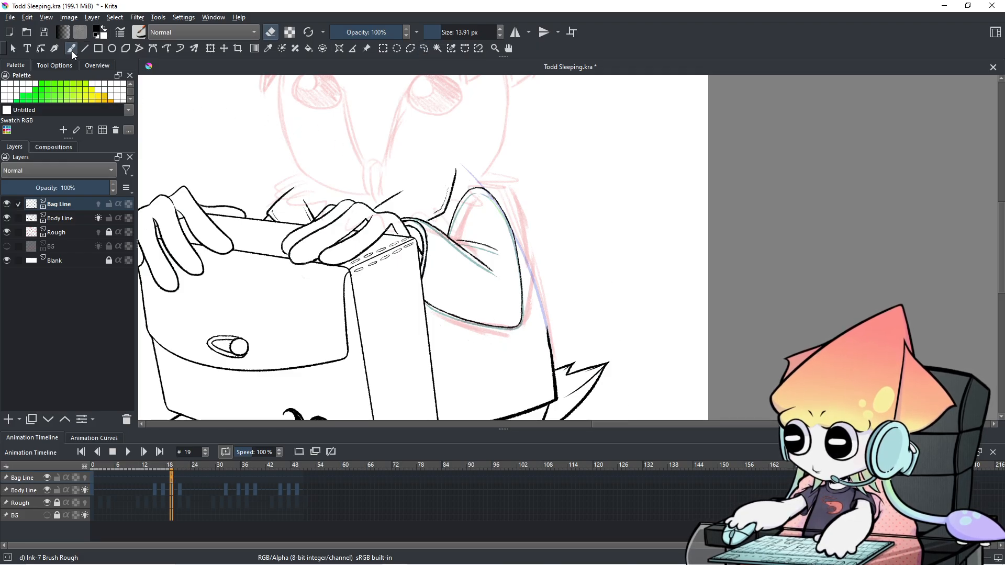
drag(144, 493, 171, 481)
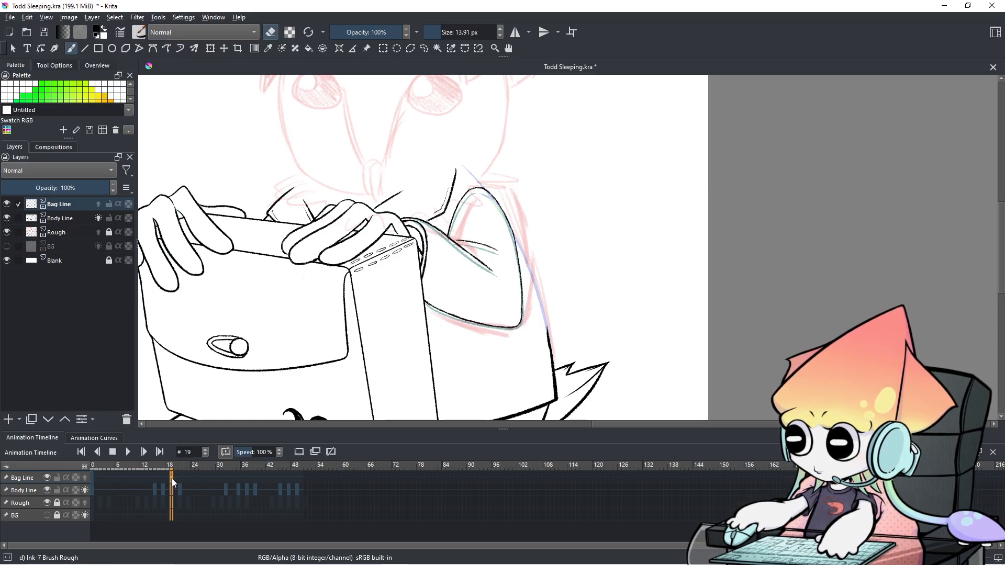
right_click(172, 478)
click(200, 448)
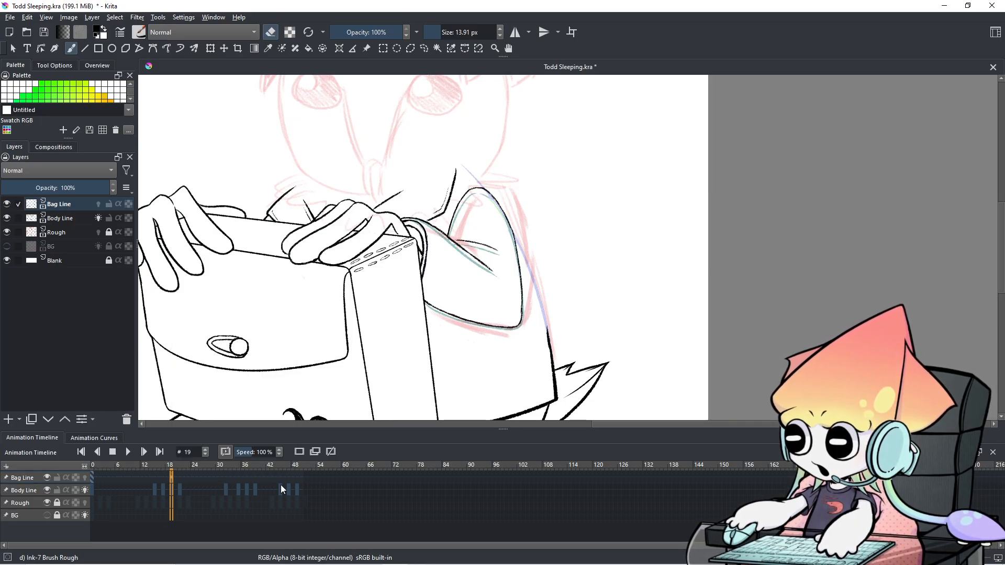
Step: At frame 21, switch the brush from erasing to painting at a smaller size and try strokes for the missing back line
click(145, 477)
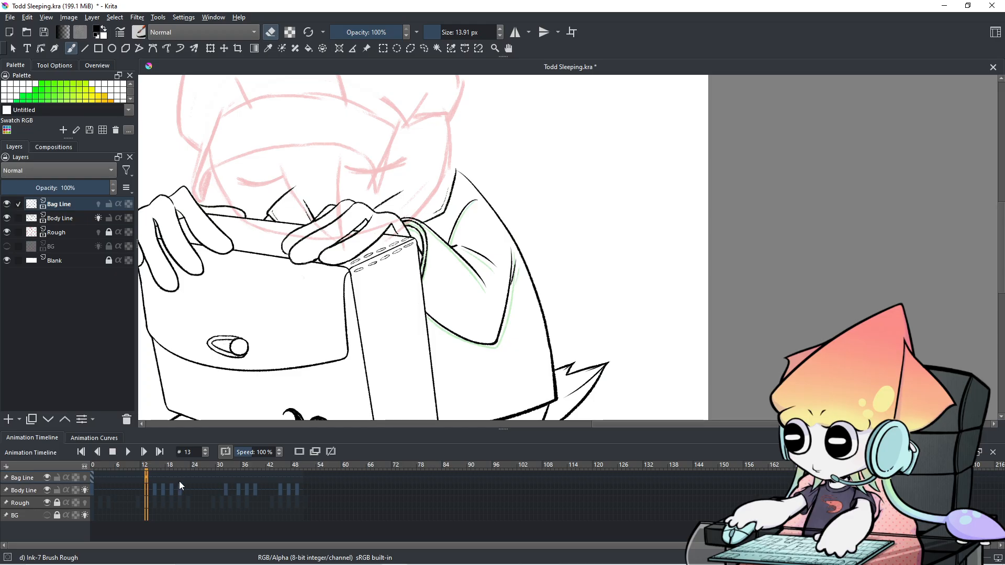
click(179, 481)
scroll(469, 394, up, 2)
scroll(506, 317, down, 1)
drag(509, 303, 490, 343)
scroll(490, 340, up, 2)
key(ctrl+[)
key(ctrl+[)
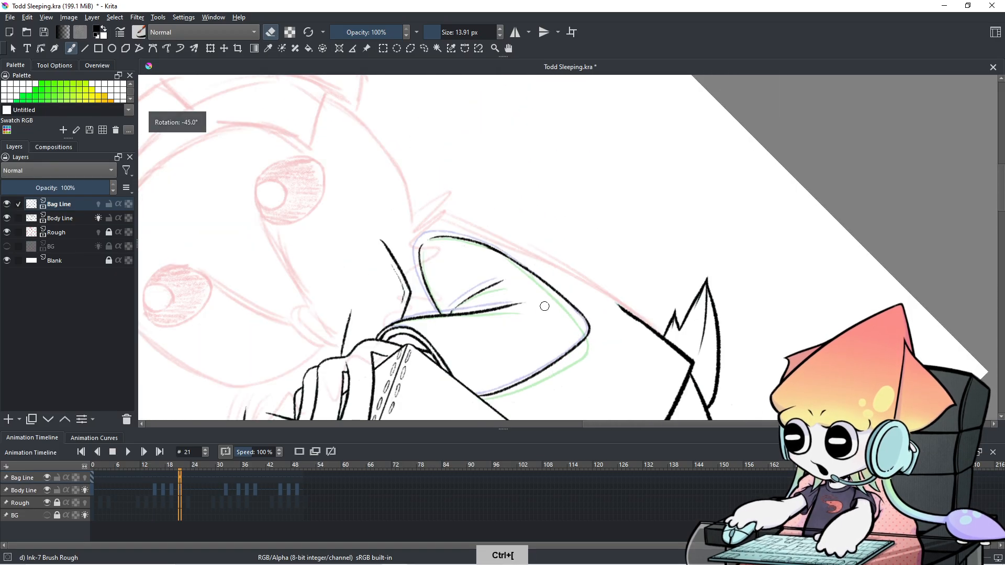
drag(575, 311, 661, 289)
key(ctrl+[)
key(ctrl+[)
scroll(673, 295, down, 1)
key(ctrl+[)
scroll(682, 267, up, 1)
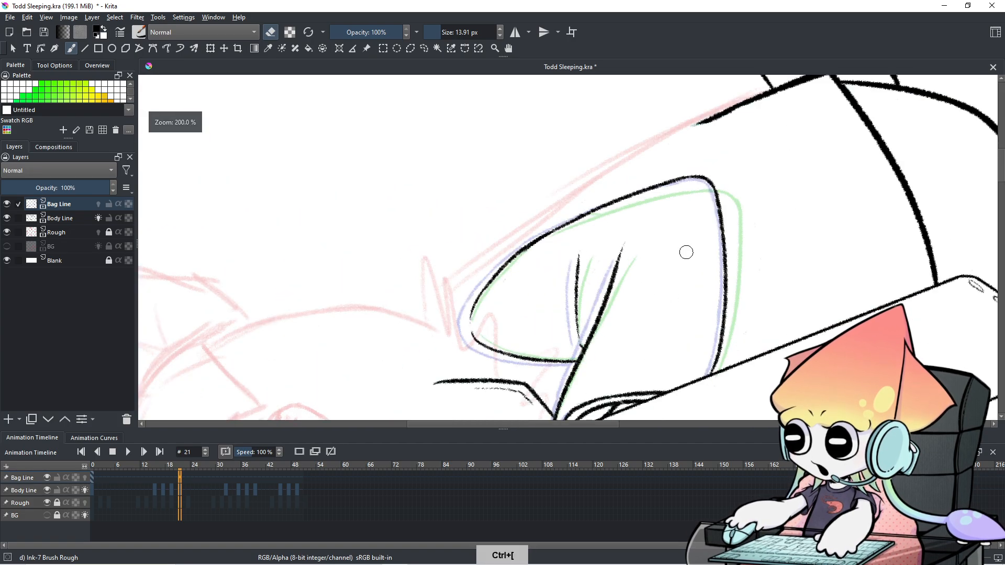
scroll(667, 299, down, 1)
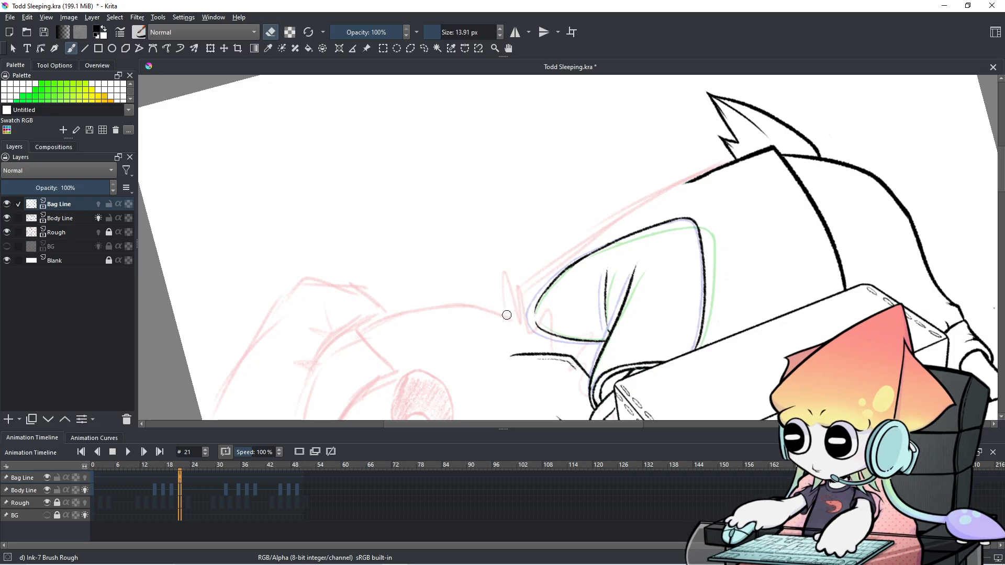
key(e)
drag(494, 321, 554, 257)
key(ctrl+z)
key([)
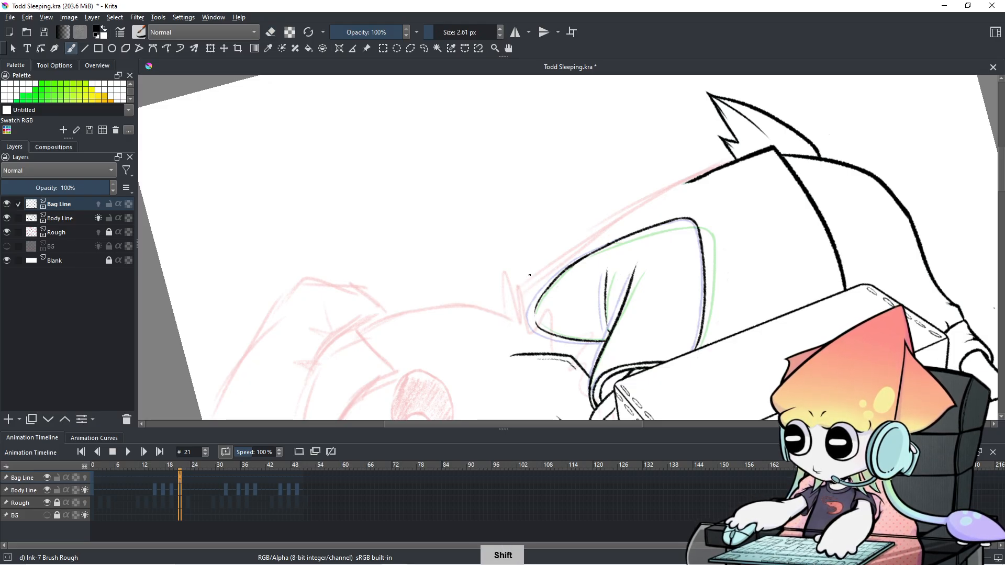
drag(488, 338, 597, 245)
key(ctrl+z)
shift+drag(521, 288, 525, 281)
mouse_move(494, 335)
mouse_down()
mouse_move(558, 263)
mouse_move(532, 276)
mouse_move(539, 269)
mouse_up()
key(ctrl+z)
drag(485, 335, 586, 246)
key(ctrl+z)
drag(478, 346, 685, 215)
key(ctrl+z)
drag(475, 354, 711, 179)
key(ctrl+z)
Step: On the Bag Line layer, draw the back line from the collar down to the jacket's lower corner with a 7.69 px brush
shift+drag(532, 263, 522, 267)
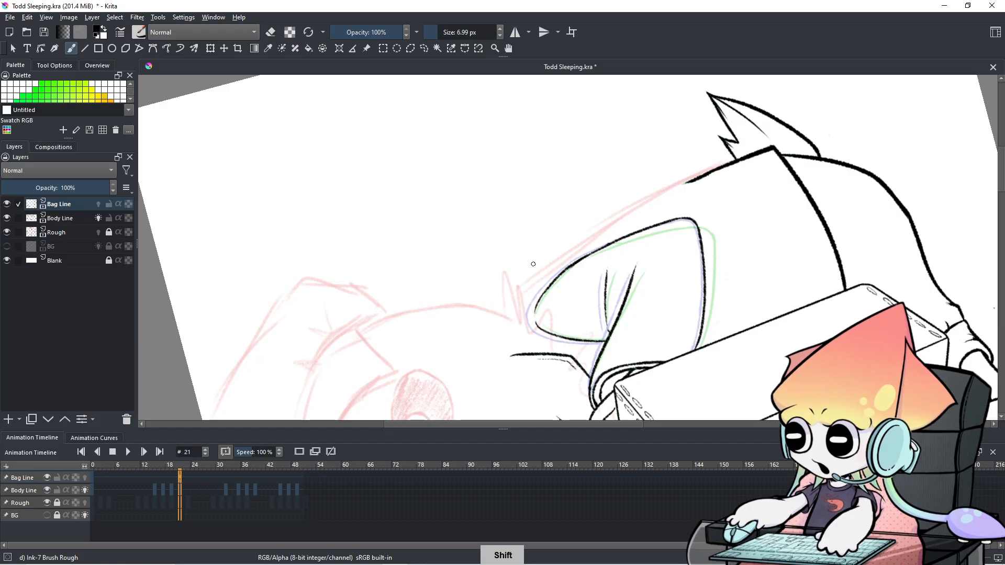
drag(482, 356, 609, 240)
key(ctrl+z)
shift+drag(497, 320, 587, 241)
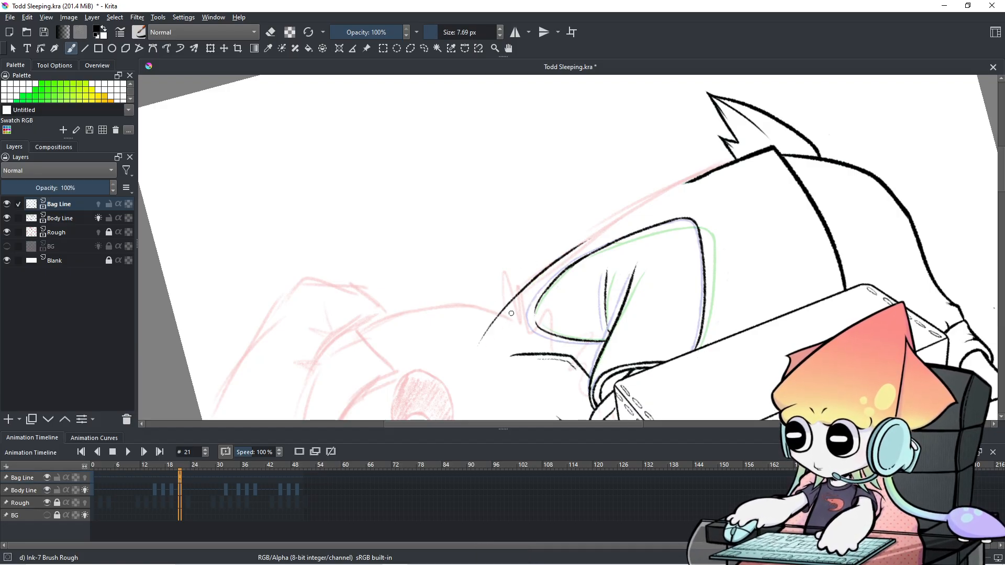
key(ctrl+z)
drag(473, 348, 704, 184)
key(ctrl+z)
drag(471, 348, 687, 201)
key(ctrl+z)
drag(473, 350, 728, 187)
key(ctrl+z)
mouse_move(476, 348)
mouse_down()
mouse_move(558, 270)
mouse_move(696, 195)
mouse_up()
key(ctrl+z)
mouse_move(475, 348)
mouse_down()
mouse_move(543, 278)
mouse_move(747, 159)
mouse_up()
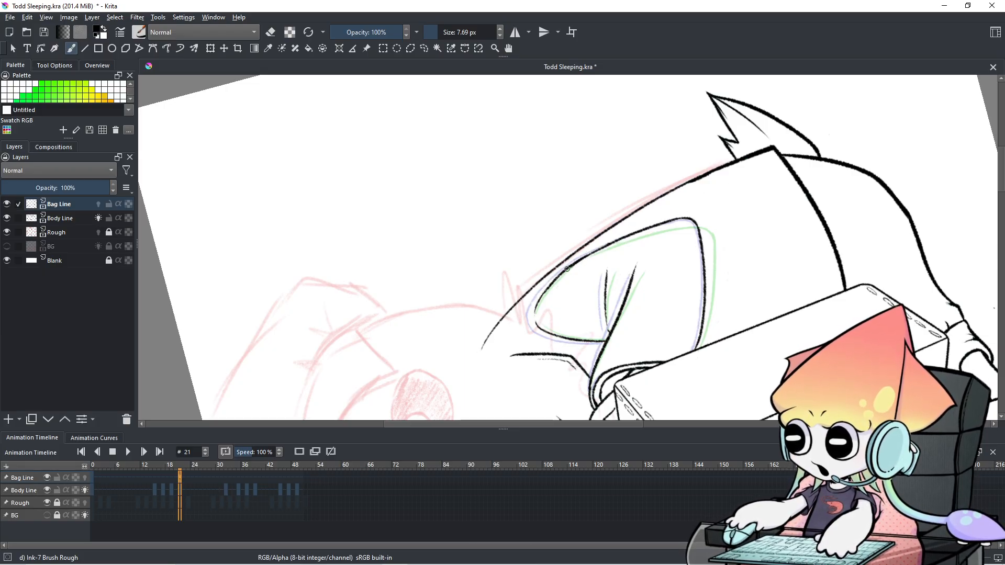
Step: Thicken the lower part of the new back line so it blends into the existing line at the jacket's corner
drag(586, 243, 713, 177)
key(ctrl+z)
drag(589, 241, 710, 176)
key(ctrl+z)
drag(591, 240, 682, 185)
key(ctrl+z)
key(ctrl+z)
drag(609, 231, 705, 179)
key(ctrl+z)
drag(651, 202, 697, 174)
key(ctrl+z)
drag(633, 217, 724, 169)
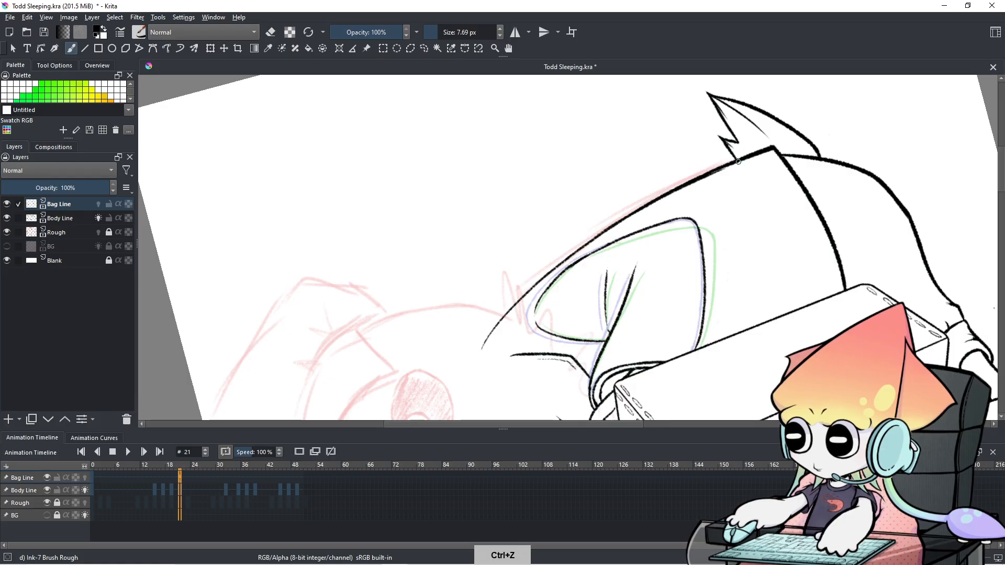
Step: Try extra strokes on the upper back line beside the sleeve, and try trimming its lower part with the eraser
drag(558, 265, 617, 229)
key(ctrl+z)
drag(557, 267, 646, 213)
key(ctrl+z)
mouse_move(528, 292)
mouse_down()
mouse_move(609, 230)
mouse_move(533, 289)
mouse_up()
key(ctrl+z)
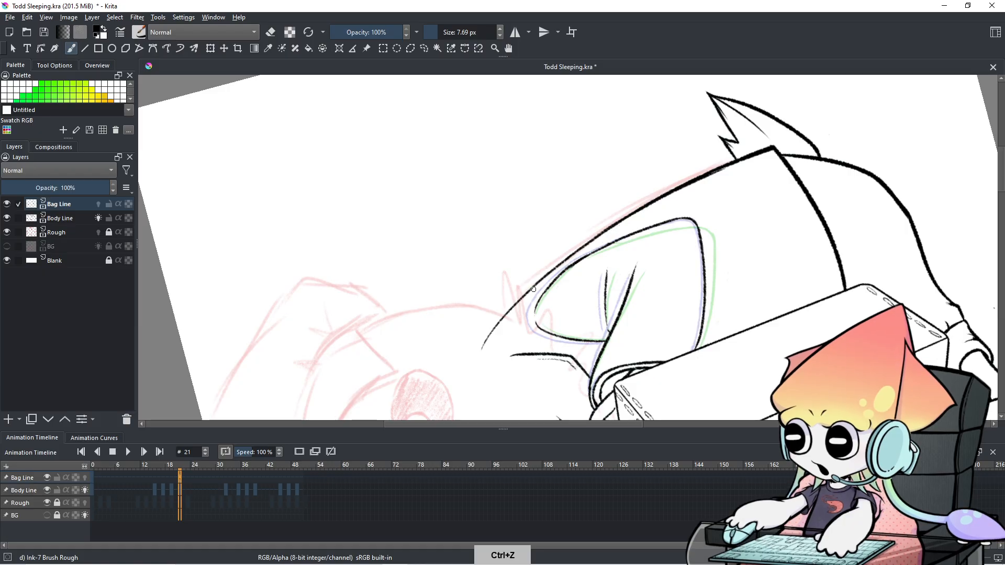
key(ctrl+z)
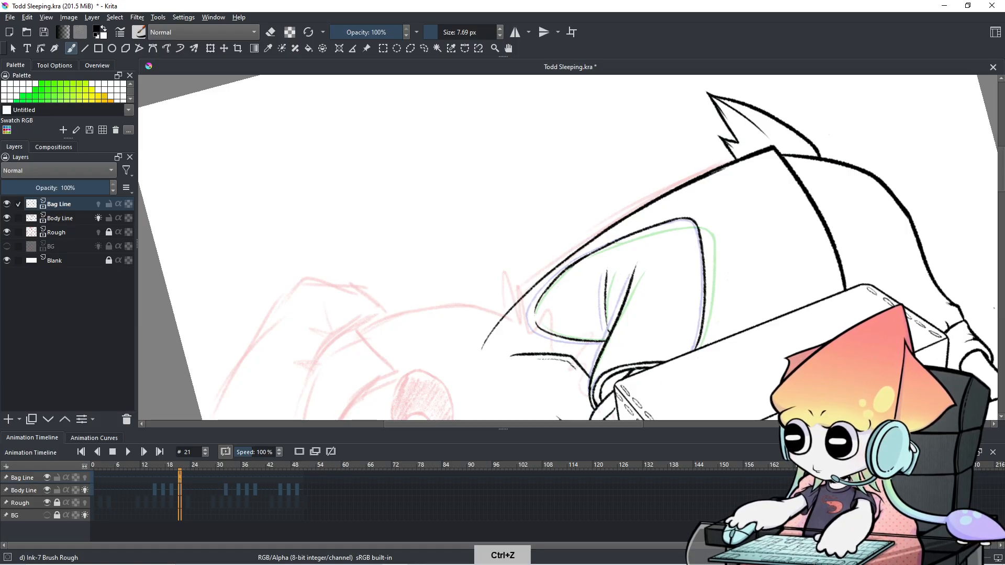
key(e)
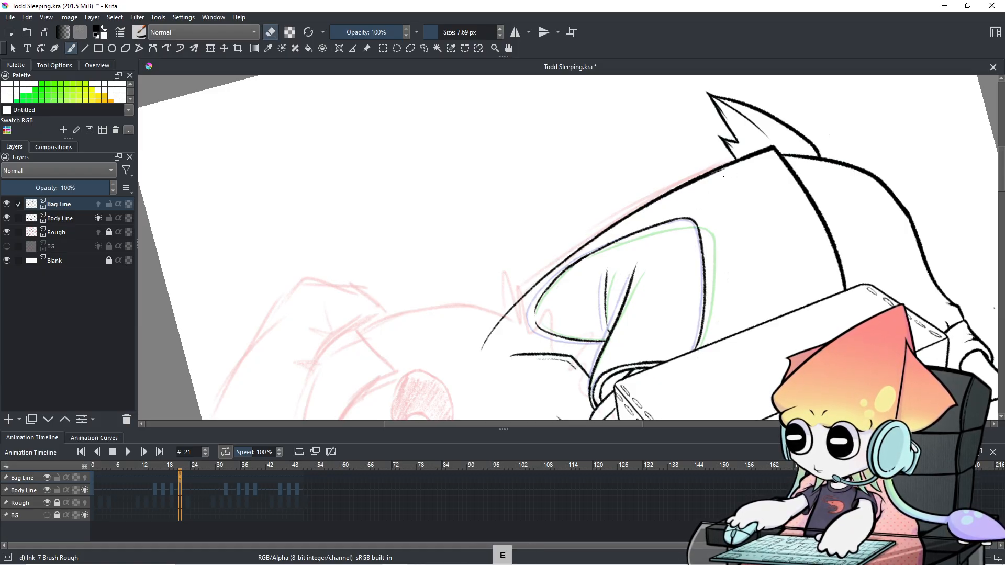
key(ctrl+z)
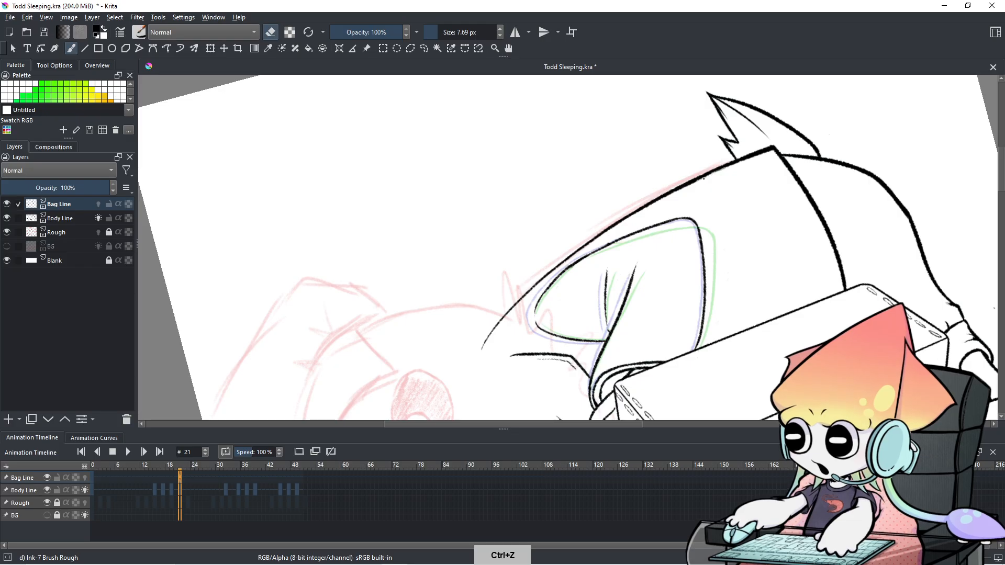
key(ctrl+z)
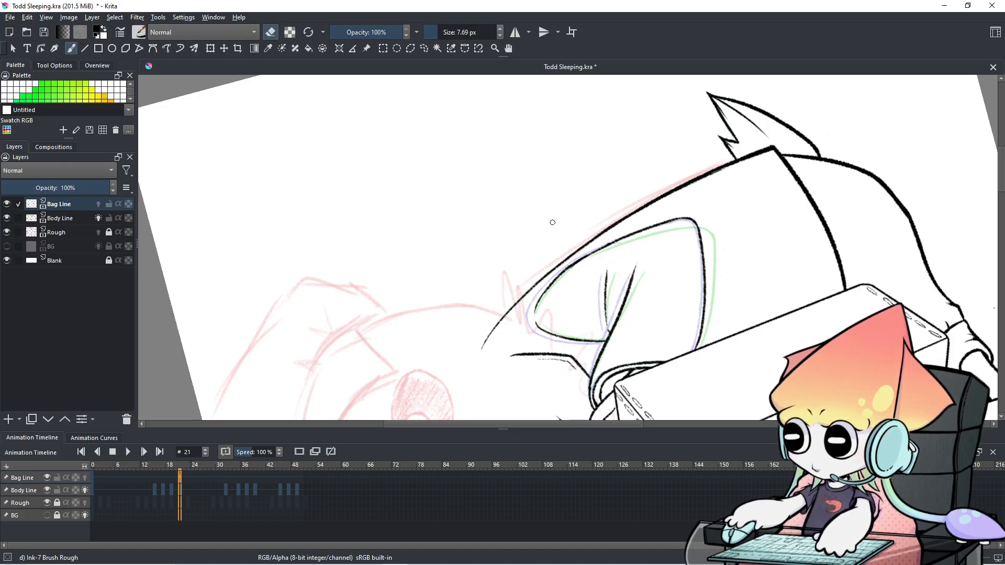
Step: Turn the canvas back upright and save the document
key(ctrl+[)
key(ctrl+[)
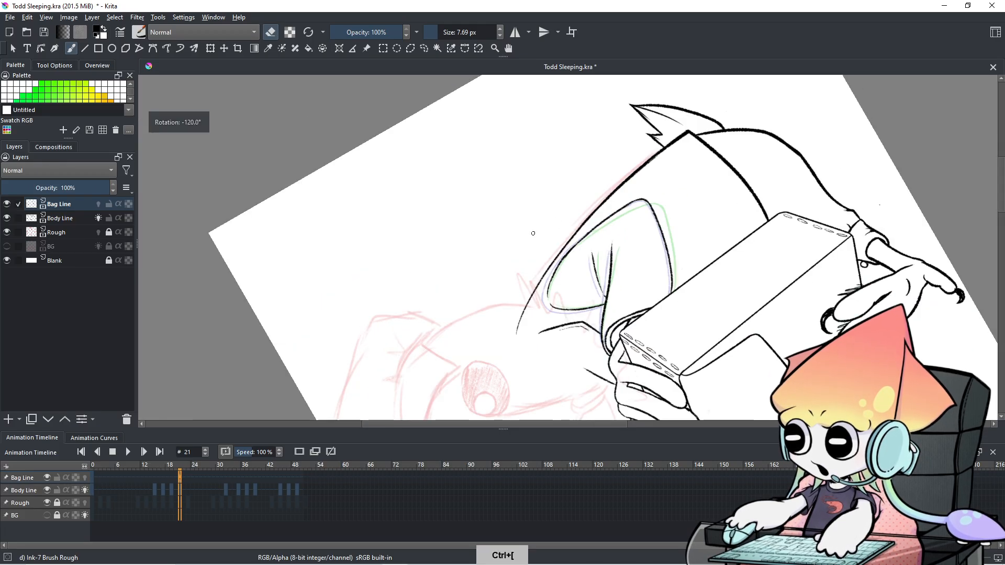
key(ctrl+[)
key(ctrl+[)
key(ctrl+[)
key(ctrl+[)
key(ctrl+[)
key(ctrl+[)
key(ctrl+[)
key(ctrl+[)
key(ctrl+[)
key(ctrl+[)
key(ctrl+[)
key(ctrl+[)
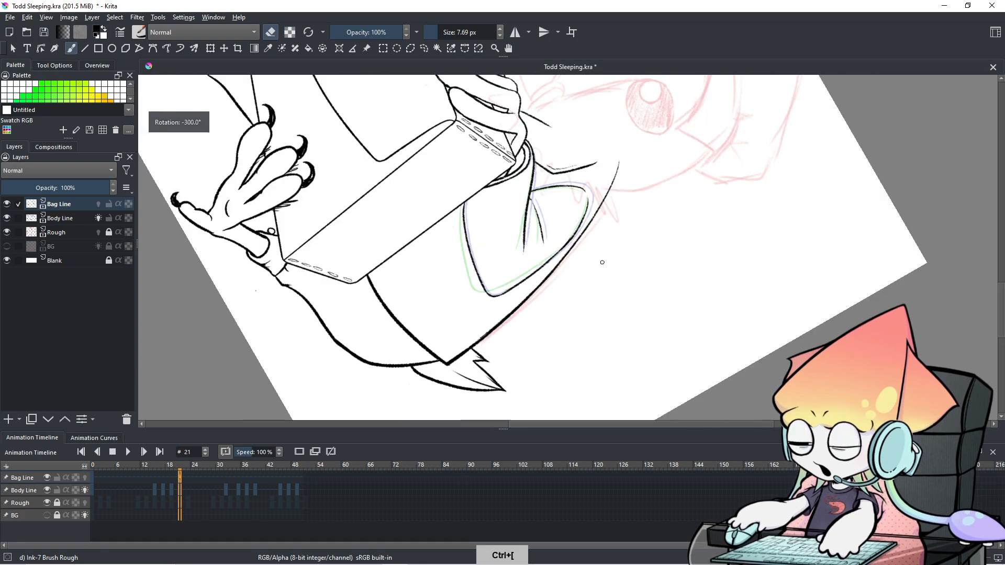
key(ctrl+[)
key(ctrl+[)
key(ctrl+[)
key(ctrl+[)
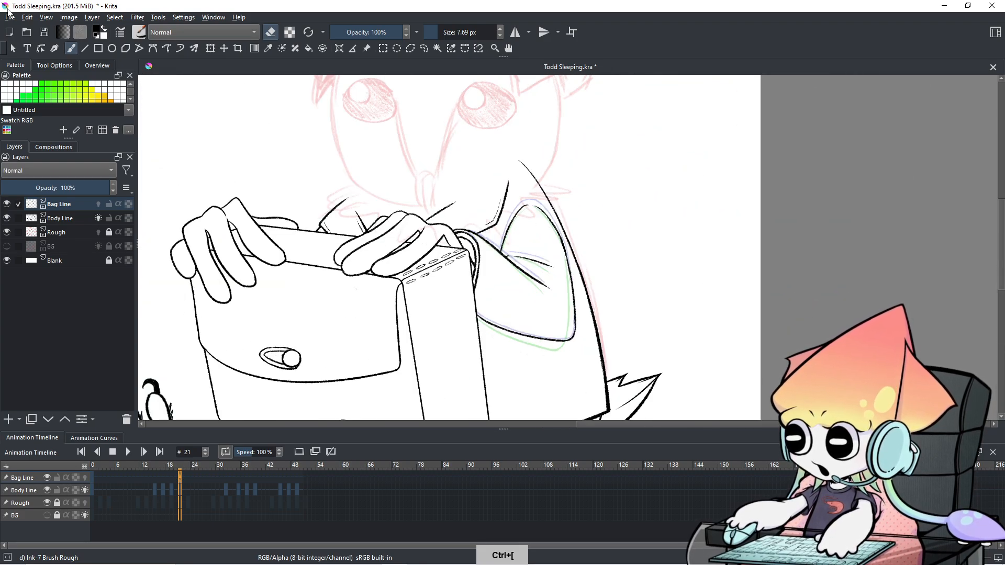
click(10, 18)
click(28, 65)
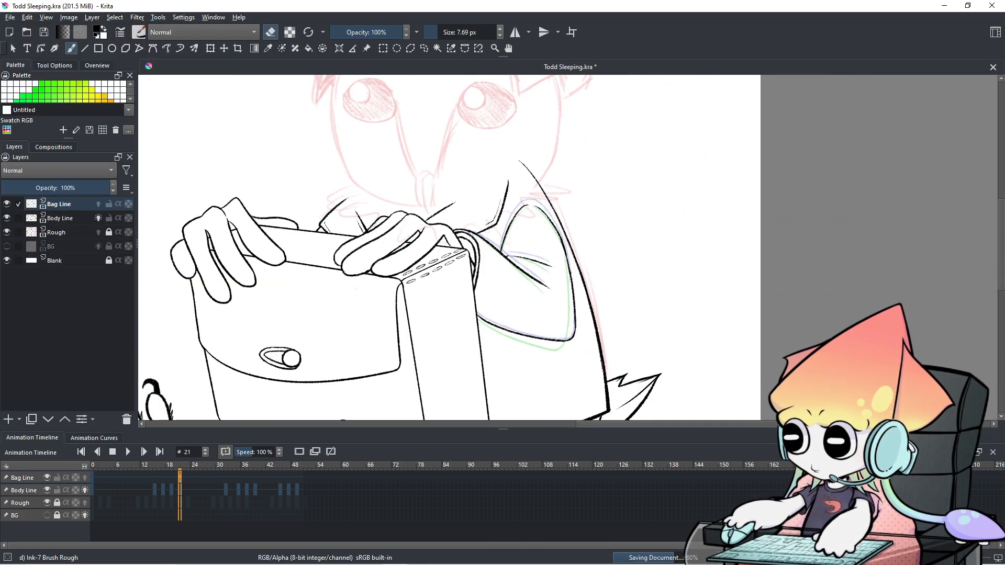
Step: Compare the redrawn back line at frame 21 with the jacket in the frames just before it
key(minus)
key(Left)
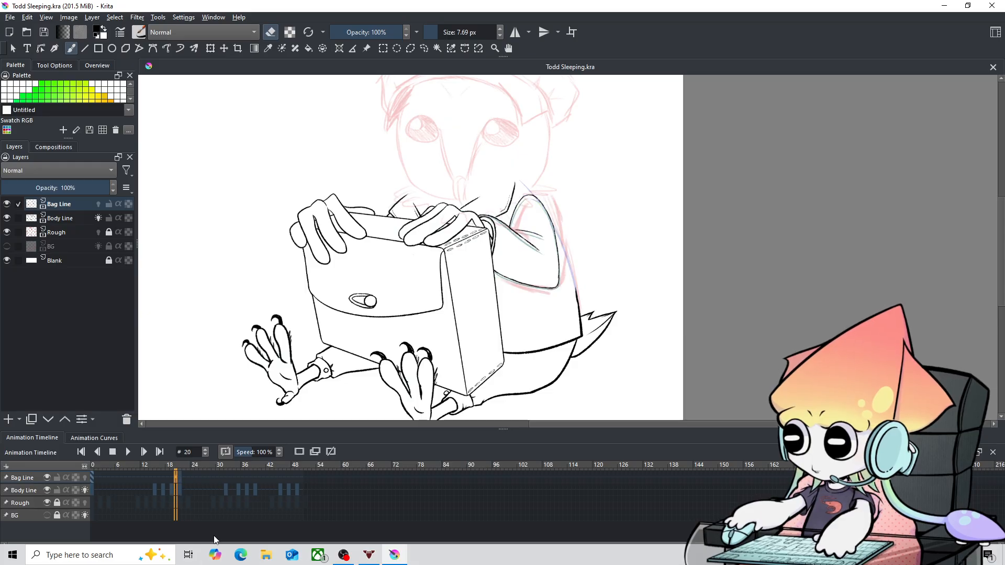
key(Left)
key(Left)
key(Left)
key(Right)
key(Right)
key(Right)
key(Right)
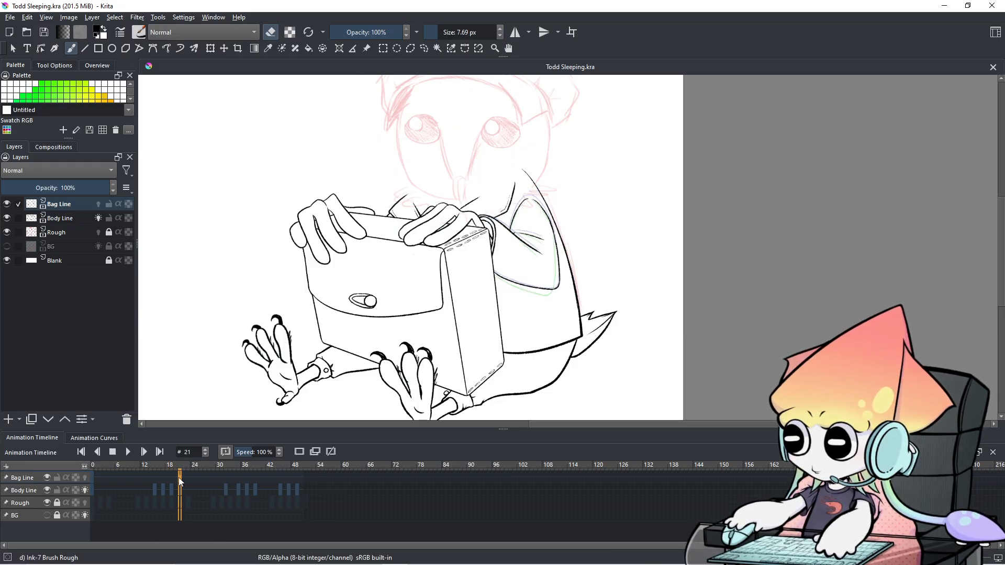
Step: Move the redrawn Bag Line keyframe from frame 21 to frame 19 and compare it with the preceding frame
drag(170, 474, 168, 481)
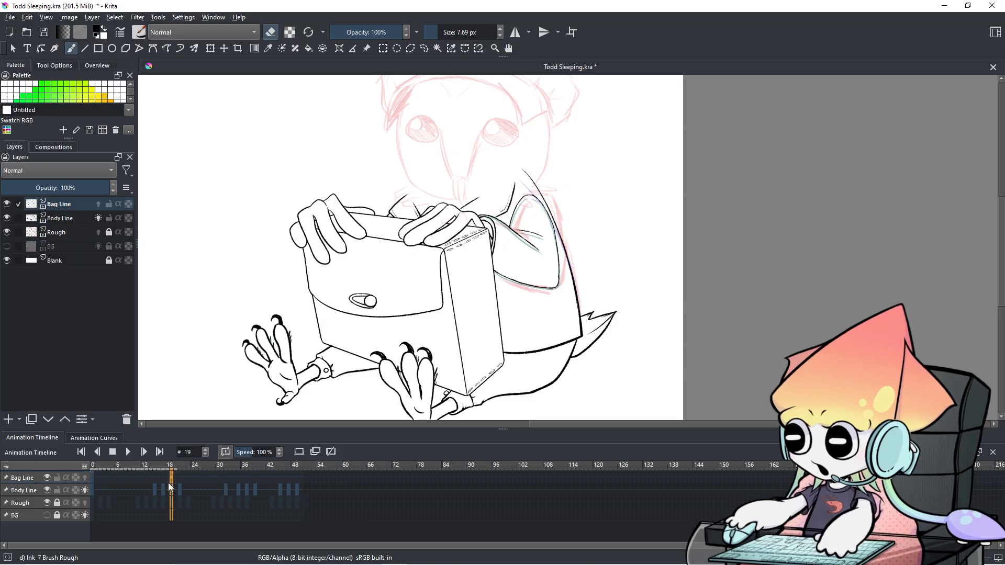
key(Left)
key(Right)
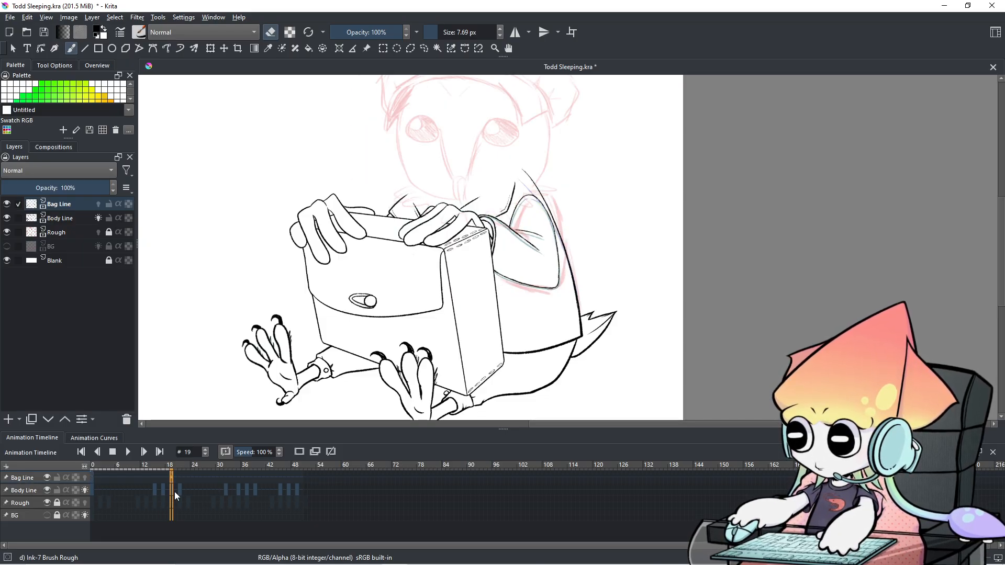
key(Left)
key(Right)
key(Left)
key(Right)
key(Left)
key(Right)
key(Left)
key(Right)
key(Left)
key(Right)
key(Left)
key(Right)
Step: Examine how the back line and sleeve move together across the frames after 19, stepping forward and back again
key(Right)
key(Right)
key(Right)
key(Right)
key(Right)
key(Right)
key(Right)
key(Right)
key(Right)
key(Right)
key(Right)
key(Right)
key(Right)
key(Right)
key(Right)
key(Right)
key(Right)
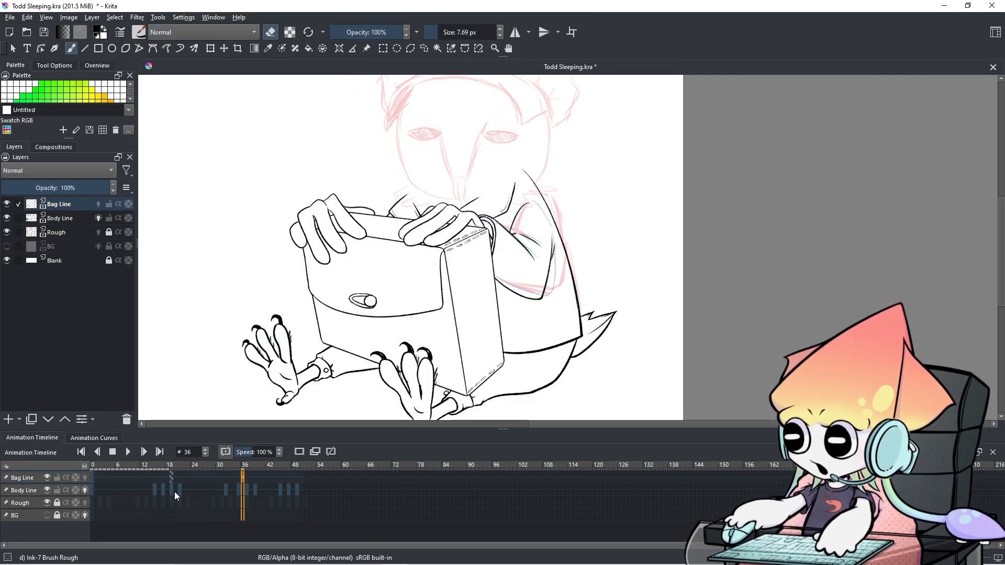
key(Right)
key(Right)
key(Right)
key(Right)
key(Right)
key(Right)
key(Right)
key(Right)
key(Right)
key(Right)
key(Left)
key(Left)
key(Left)
key(Left)
key(Left)
key(Left)
key(Left)
key(Left)
key(Left)
key(Left)
key(Left)
key(Left)
key(Left)
key(Left)
key(Left)
key(Left)
key(Left)
key(Left)
key(Left)
key(Left)
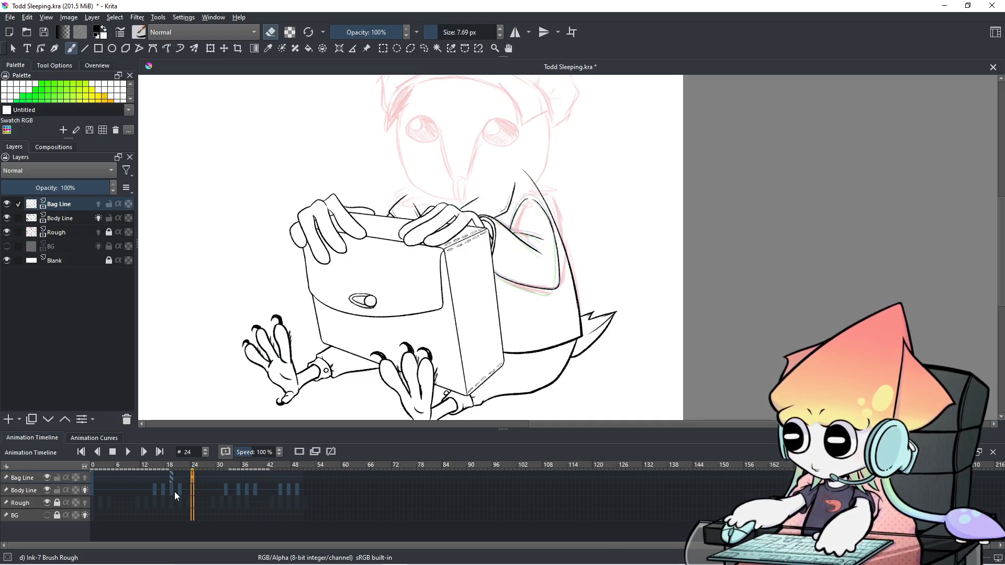
key(Left)
key(Left)
key(Left)
key(Left)
key(Left)
key(Left)
key(Left)
key(Left)
Step: Review the head, sleeve and back line through frame 49, focusing on the head's lowering around frames 45 to 49
key(Right)
key(Right)
key(Right)
key(Right)
key(Right)
key(Right)
key(Right)
key(Right)
key(Right)
key(Right)
key(Right)
key(Right)
key(Right)
key(Right)
key(Right)
key(Right)
key(Right)
key(Right)
key(Right)
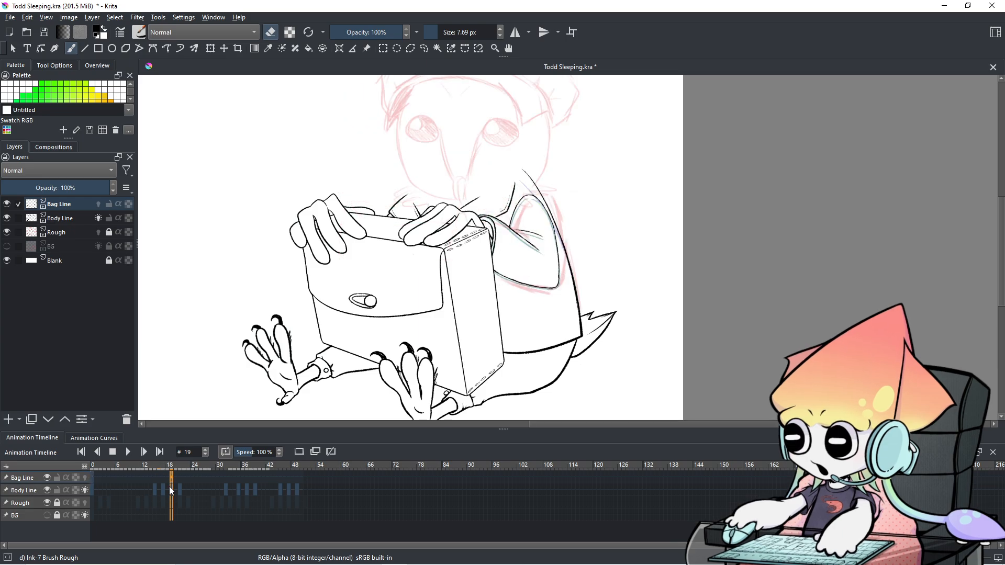
key(Right)
key(Right)
key(Right)
key(Right)
key(Right)
key(Right)
key(Right)
key(Right)
key(Right)
key(Right)
key(Right)
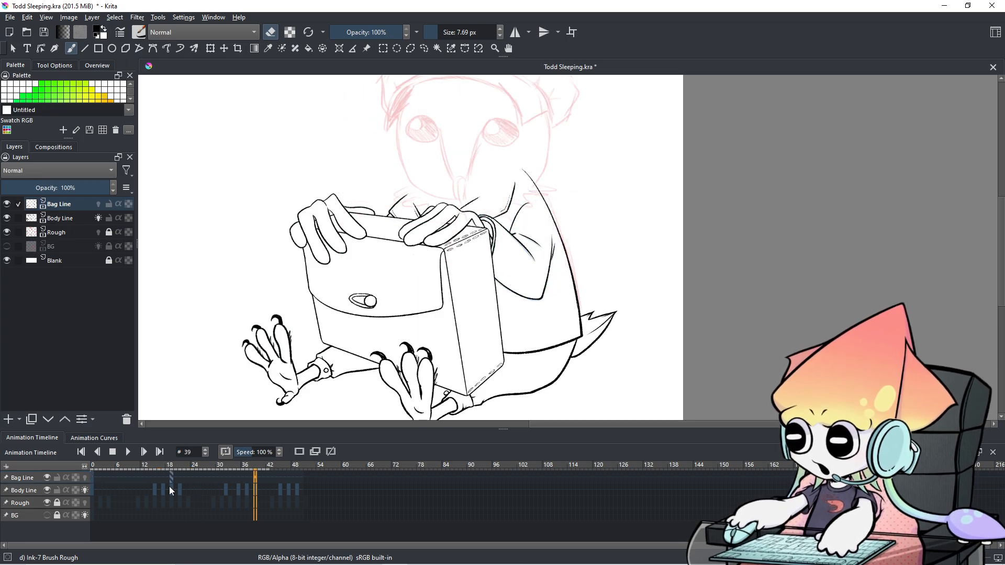
key(Right)
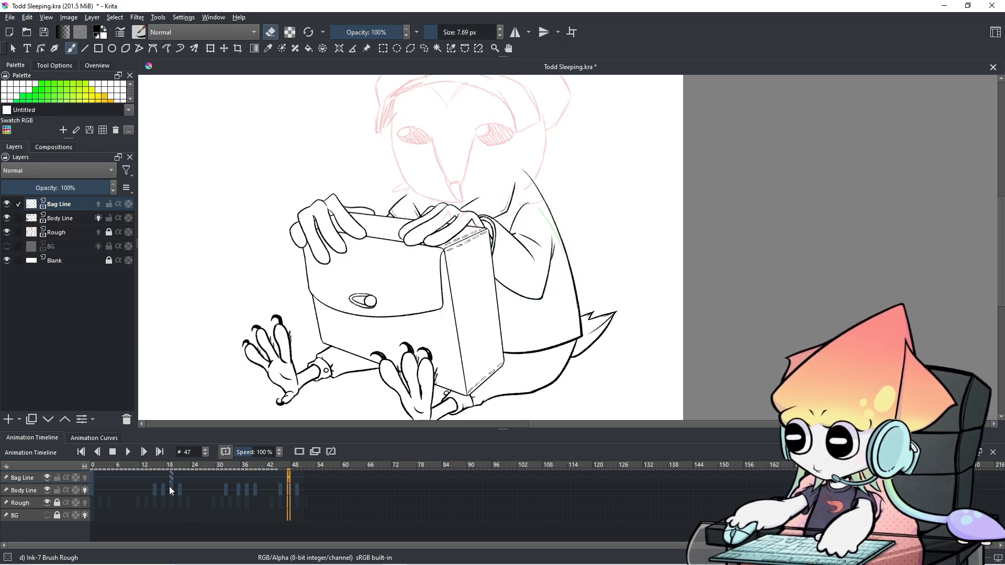
key(Right)
key(Right)
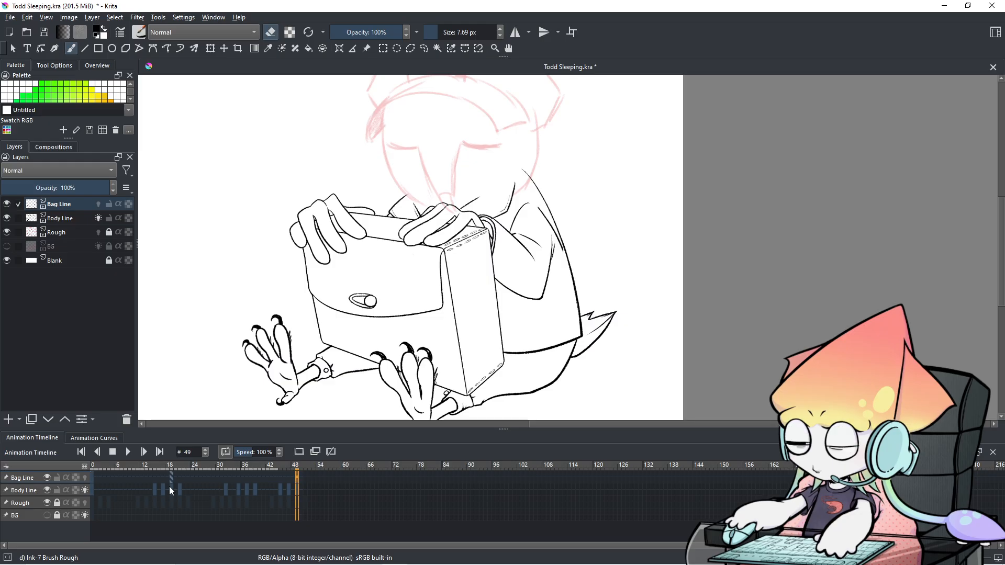
key(Left)
key(Left)
key(Left)
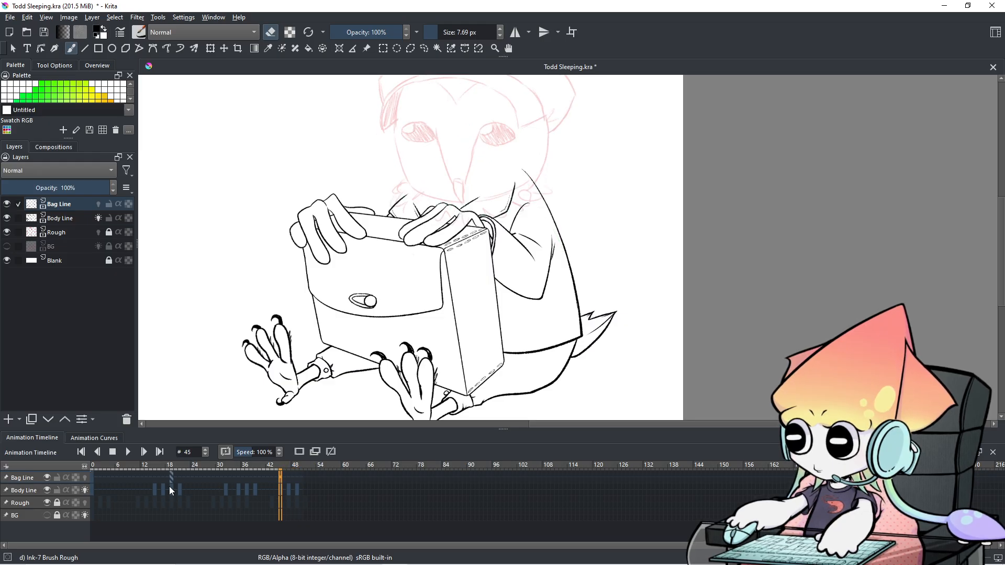
key(Left)
key(Left)
key(Left)
key(Right)
key(Right)
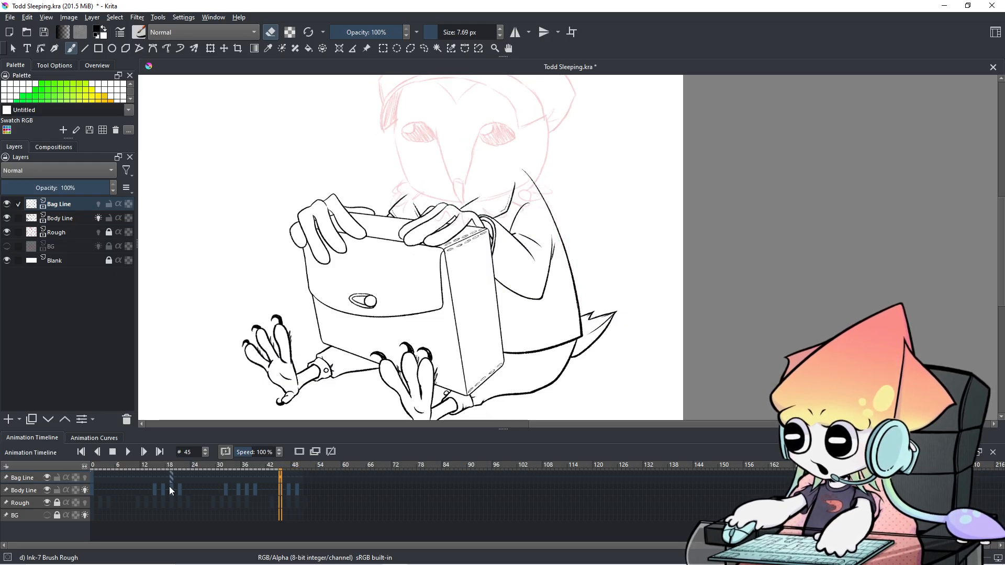
Step: Copy the first Bag Line keyframe at frame 0 and paste it at frame 45 on the same layer
click(300, 453)
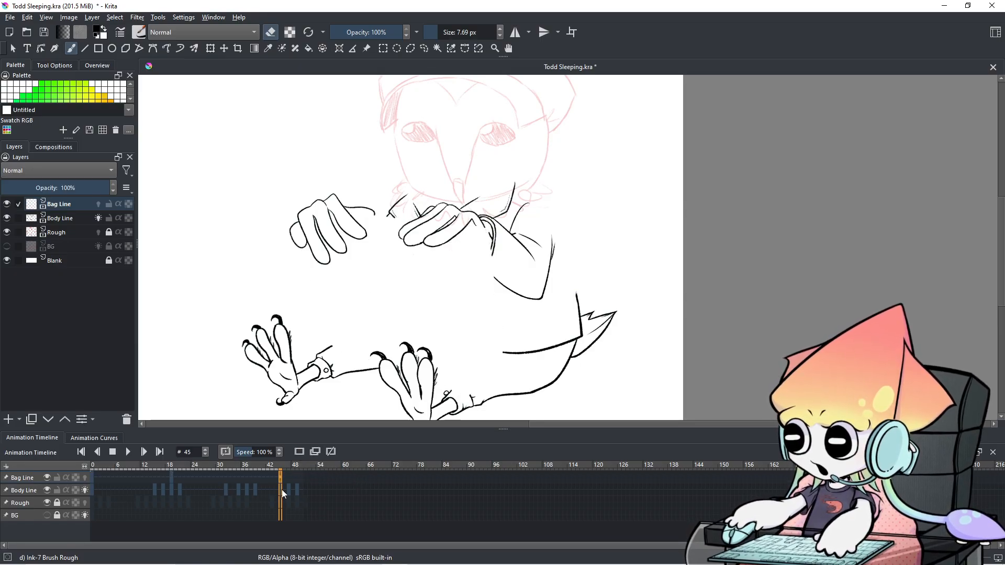
key(ctrl+z)
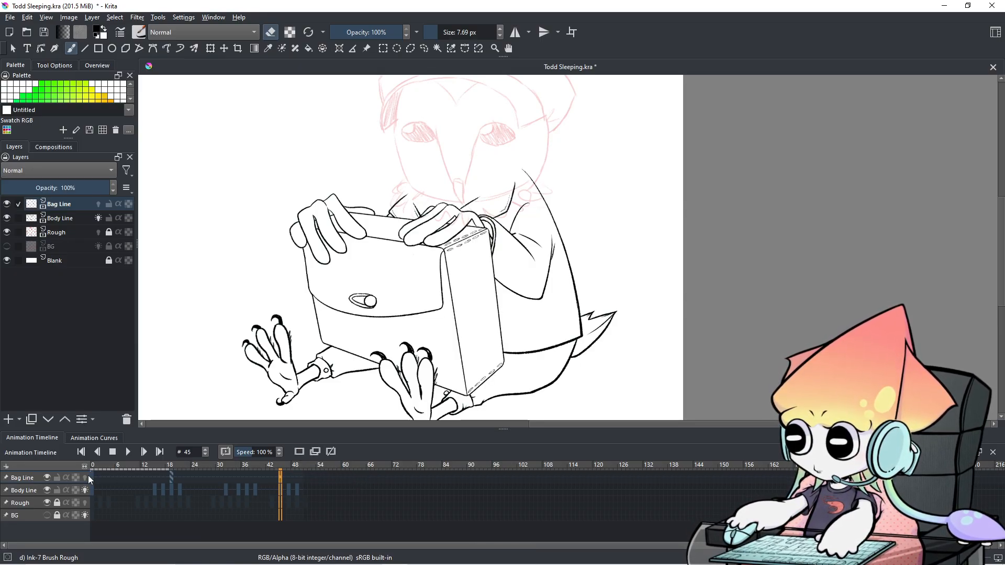
right_click(90, 475)
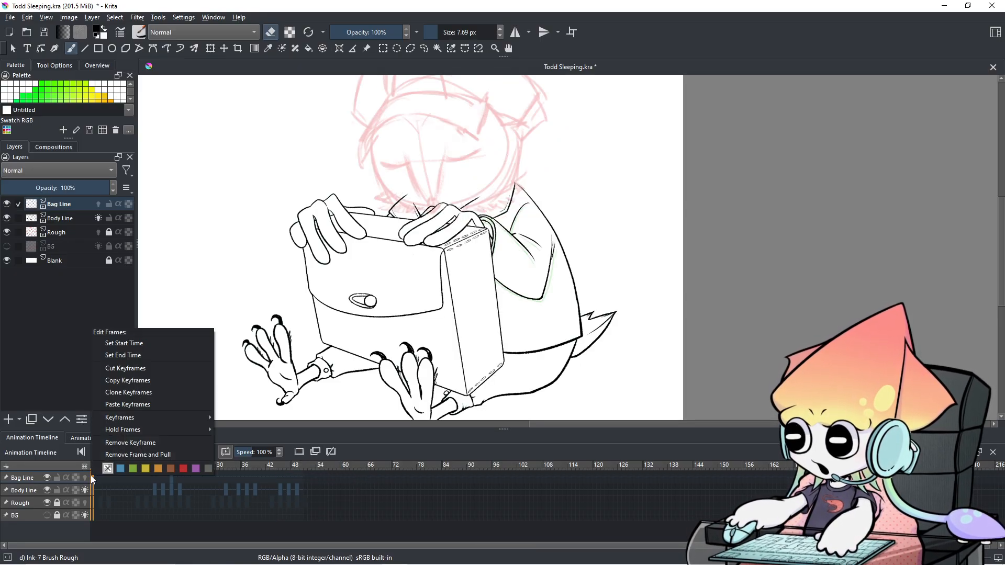
click(131, 381)
click(269, 486)
key(Right)
key(Right)
key(Right)
key(Right)
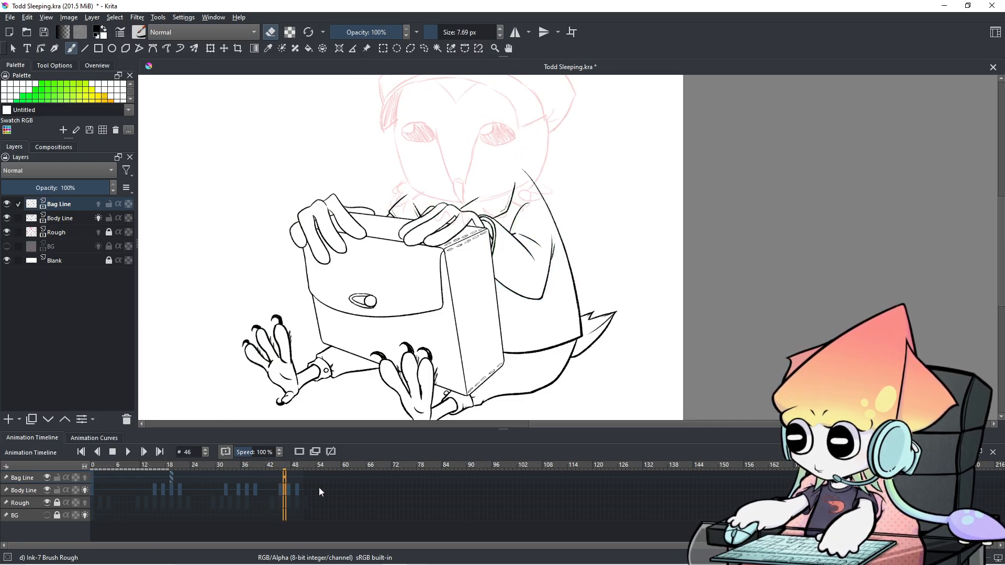
key(Left)
right_click(279, 475)
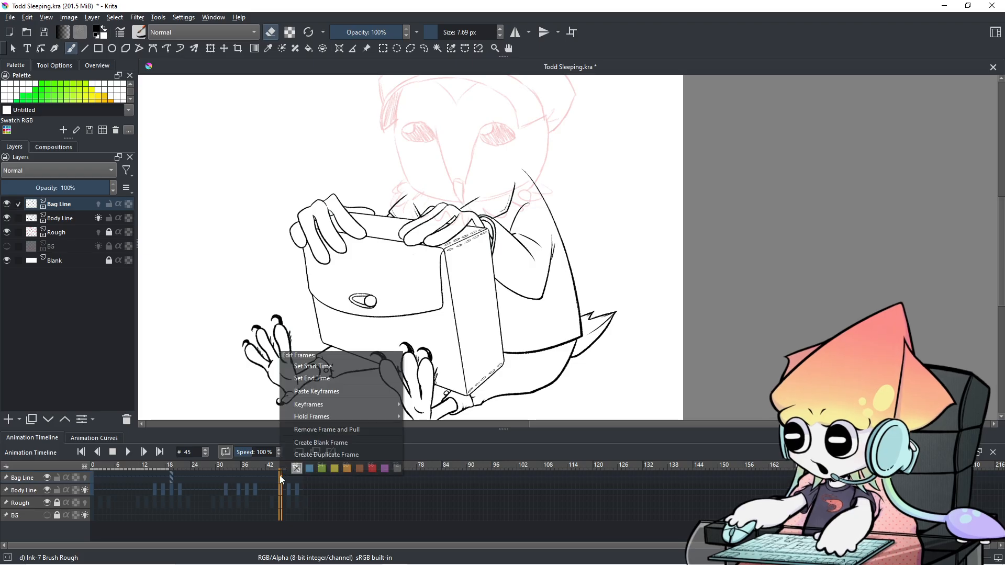
click(331, 391)
Step: Paste the copied Bag Line keyframe at frames 47 and 49 as well
key(Right)
key(Right)
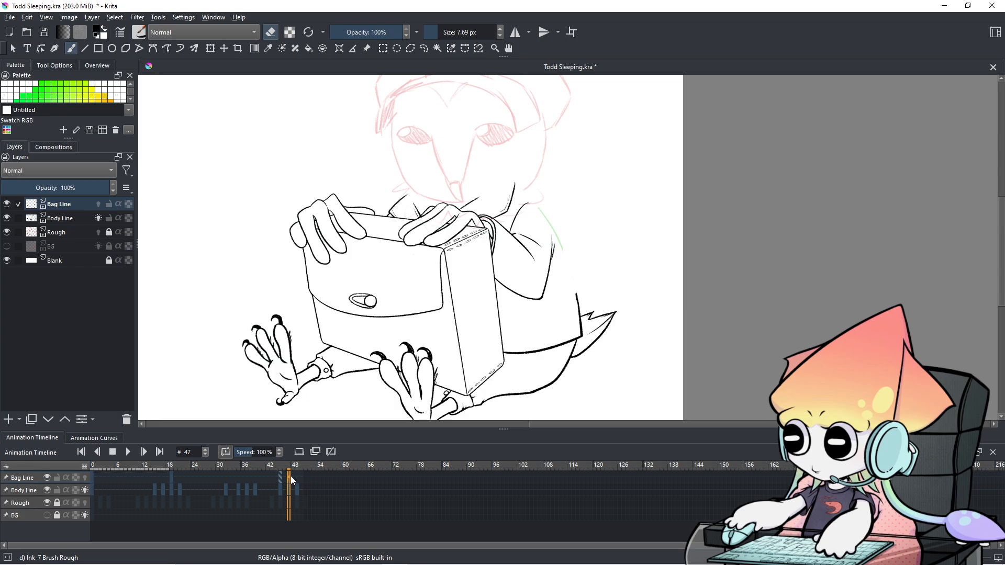
right_click(291, 476)
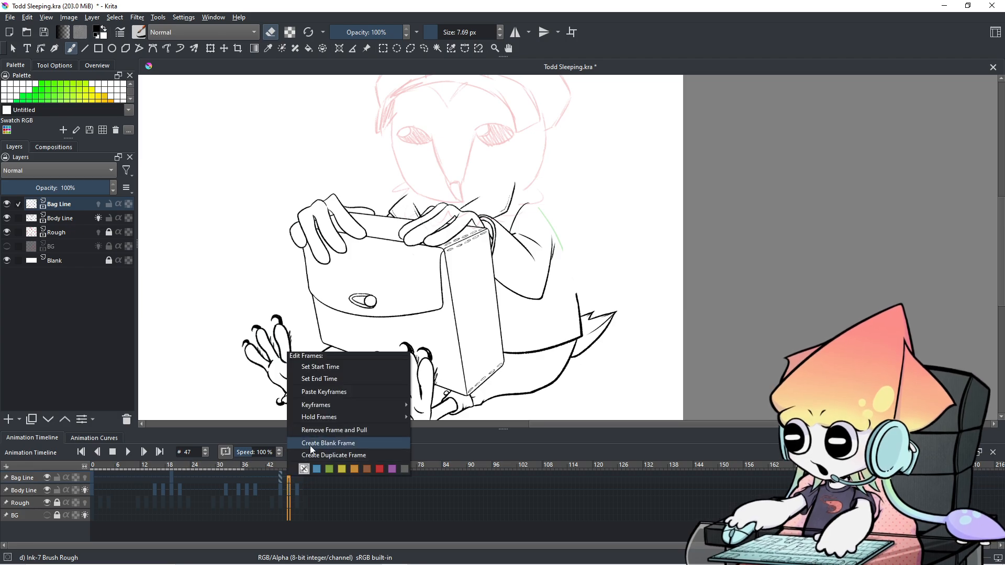
click(317, 392)
key(Right)
key(Right)
right_click(297, 476)
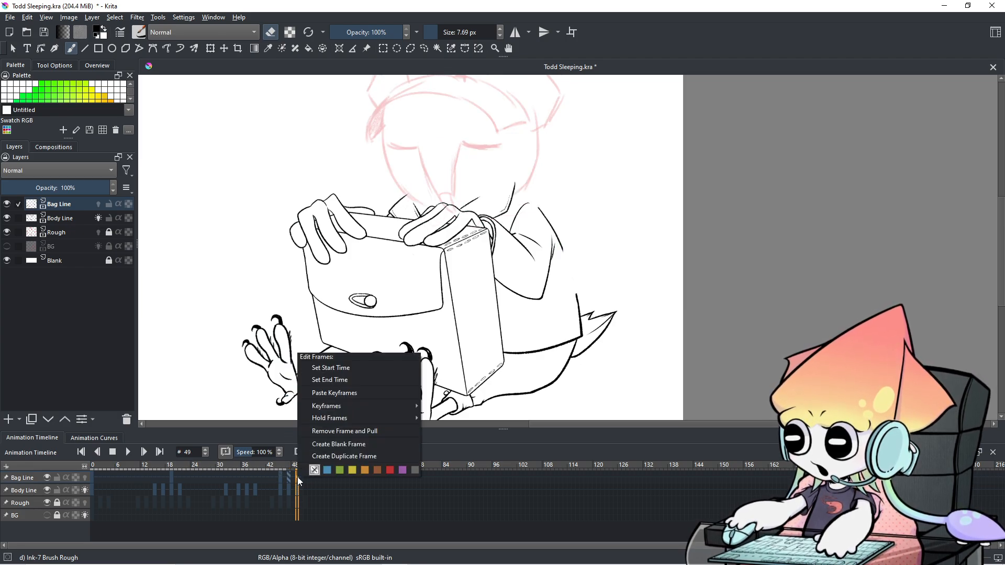
click(334, 393)
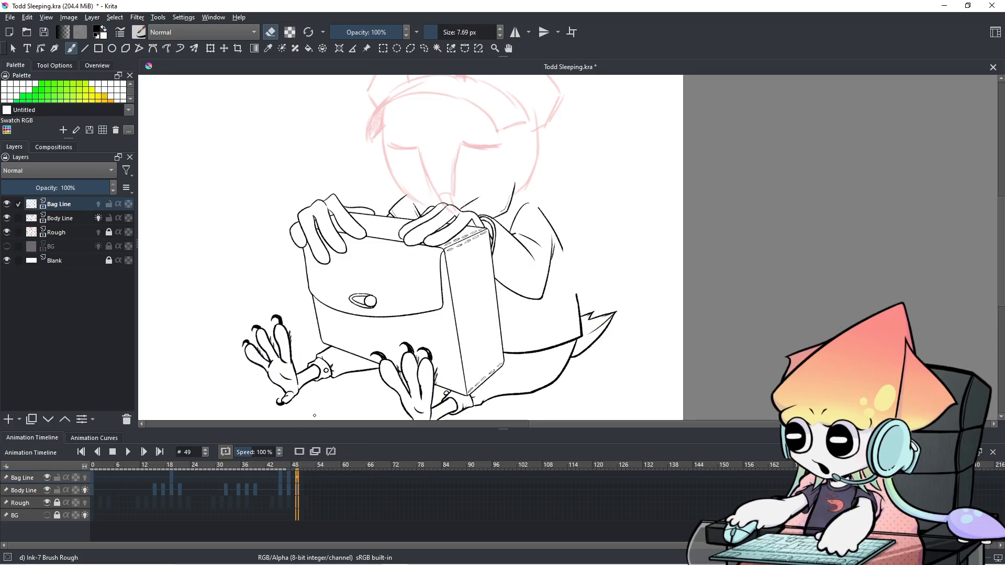
key(Left)
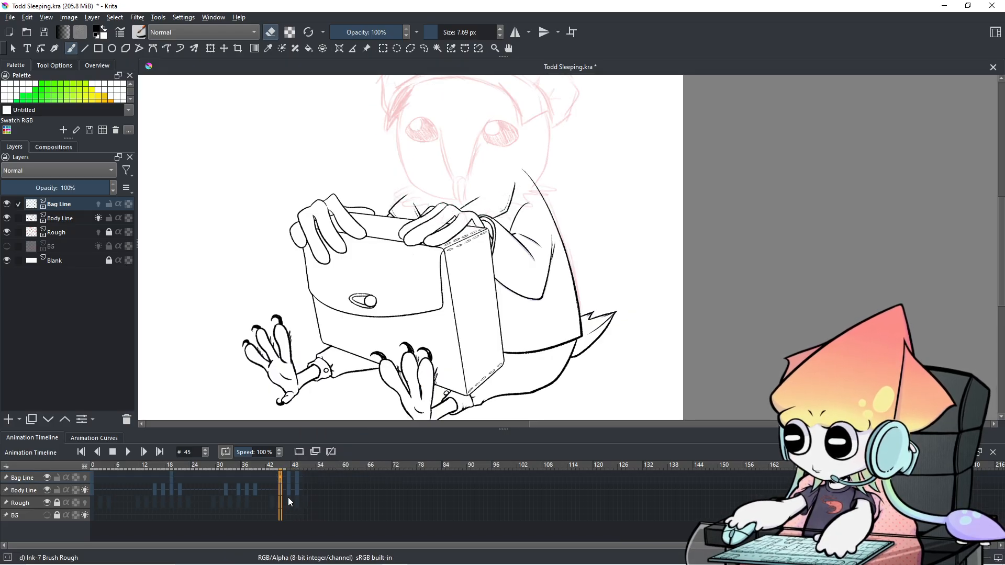
Step: Compare the back line and bag on the frames around 43 to 45, stepping back and forth to check the motion is consistent
key(Left)
key(Left)
key(Right)
key(Right)
key(Right)
key(Left)
key(Left)
key(Left)
key(Left)
key(Left)
key(Right)
key(Right)
key(Right)
key(Right)
key(Left)
key(Left)
key(Left)
key(Right)
key(Right)
key(Right)
key(Left)
key(Left)
key(Left)
key(Left)
key(Left)
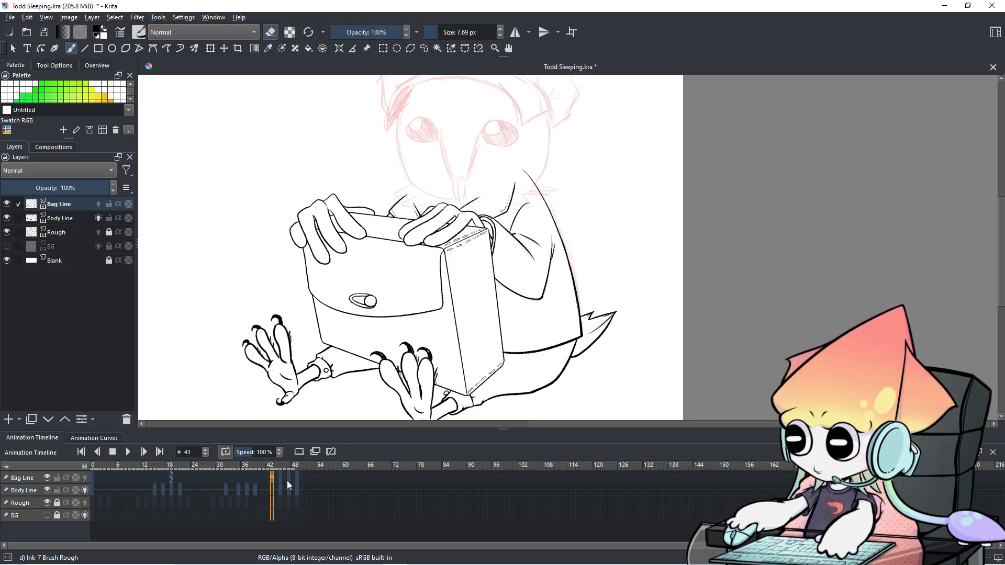
key(Left)
key(Left)
key(Left)
key(Right)
key(Right)
key(Right)
key(Right)
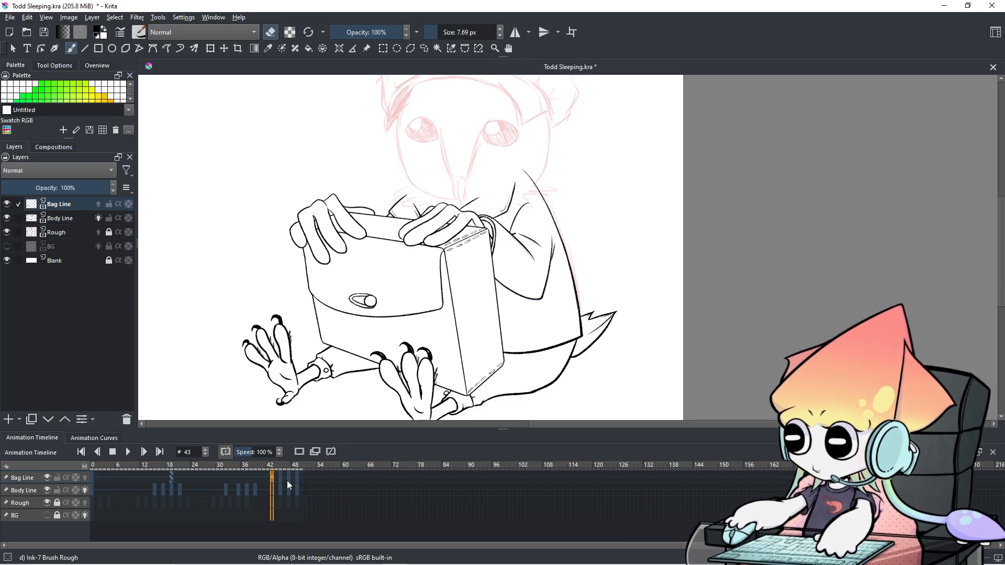
Step: Review the sleeve and back line from frame 43 back to about 34, and forward again through the arm's movement
key(Left)
key(Left)
key(Left)
key(Left)
key(Left)
key(Left)
key(Left)
key(Left)
key(Left)
key(Left)
key(Left)
key(Left)
key(Left)
key(Left)
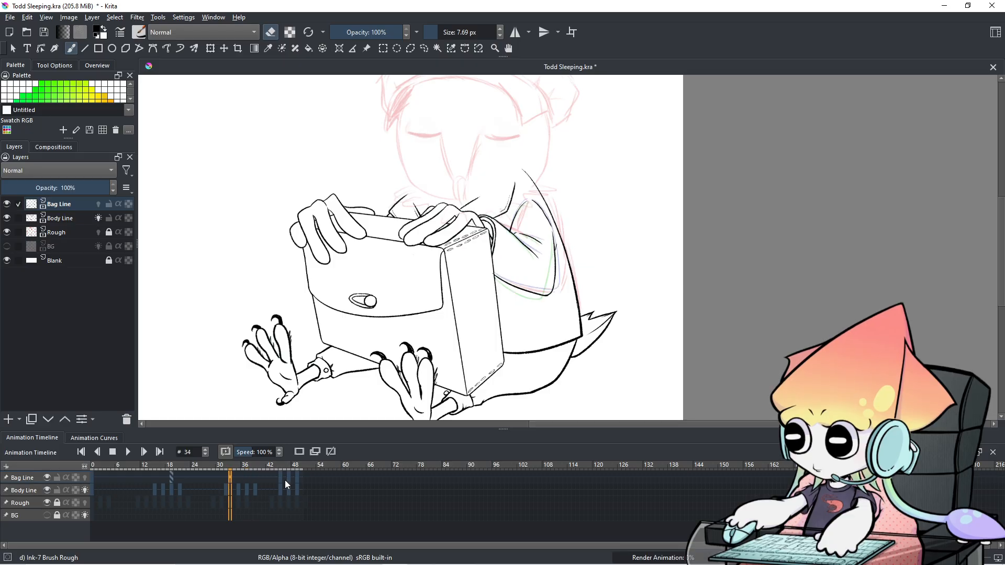
key(Right)
key(Right)
key(Right)
key(Right)
key(Right)
key(Right)
key(Right)
key(Right)
key(Right)
key(Right)
key(Right)
key(Right)
key(Right)
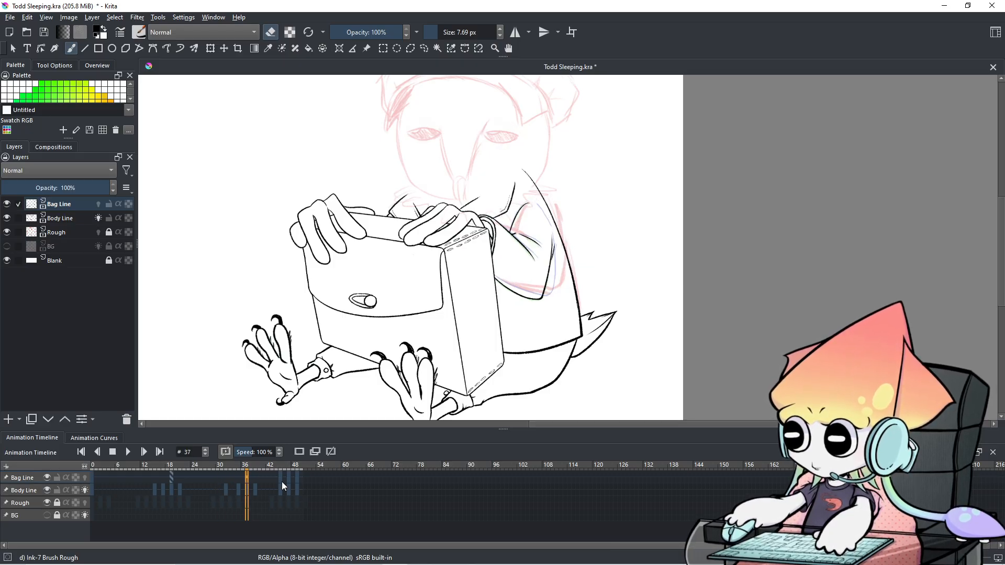
Step: Flip back and forth through the frames around 37 to 45 to compare the character's body line art with the rough sketch
key(Right)
key(Right)
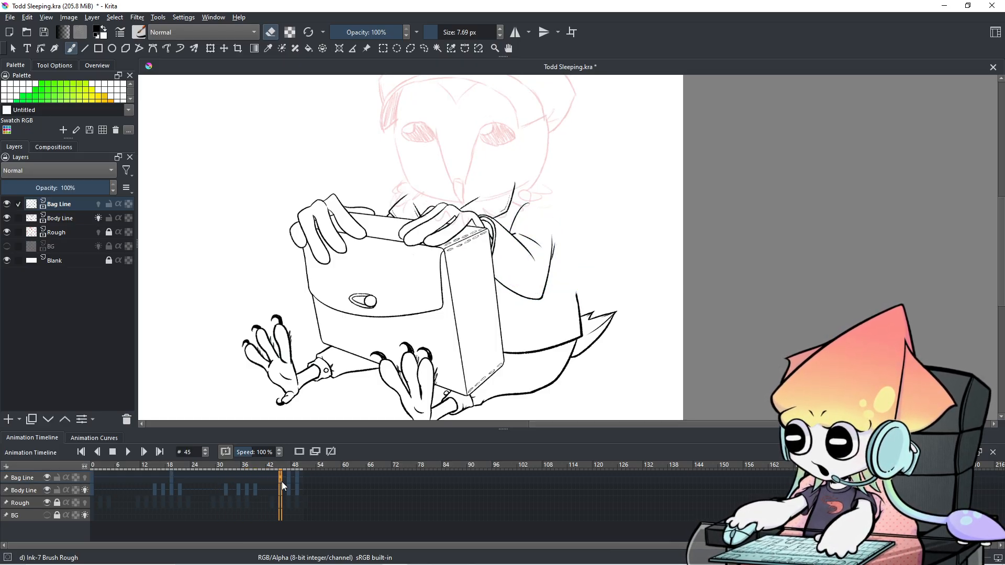
key(Left)
key(Left)
key(Left)
key(Left)
key(Left)
key(Left)
key(Left)
key(Left)
key(Left)
key(Left)
key(Left)
key(Left)
key(Left)
key(Left)
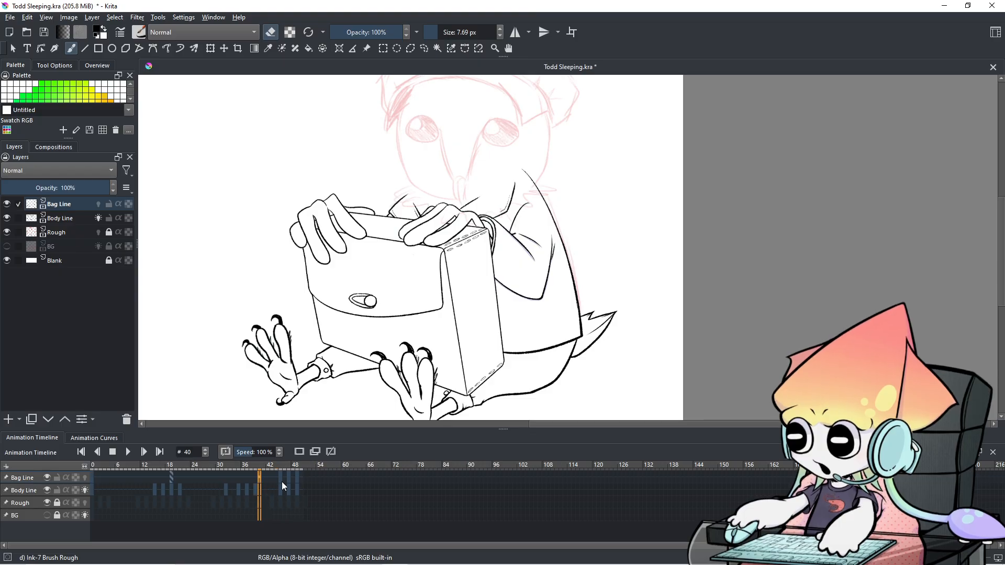
key(Right)
key(Right)
key(Right)
key(Right)
key(Right)
key(Right)
key(Right)
key(Right)
key(Right)
key(Right)
key(Right)
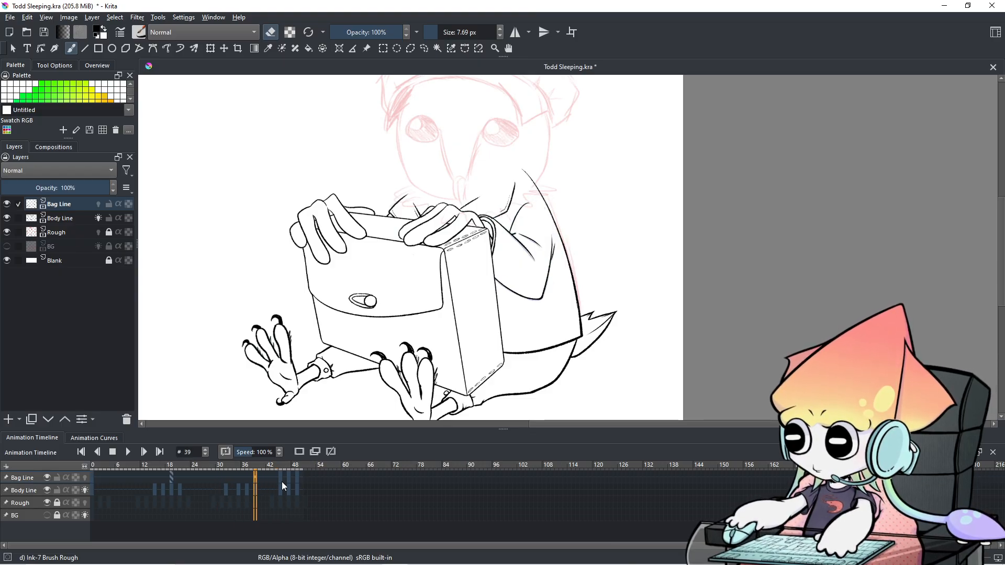
key(Left)
key(Left)
key(Left)
key(Left)
key(Left)
key(Right)
key(Right)
key(Right)
key(Right)
key(Right)
key(Right)
key(Right)
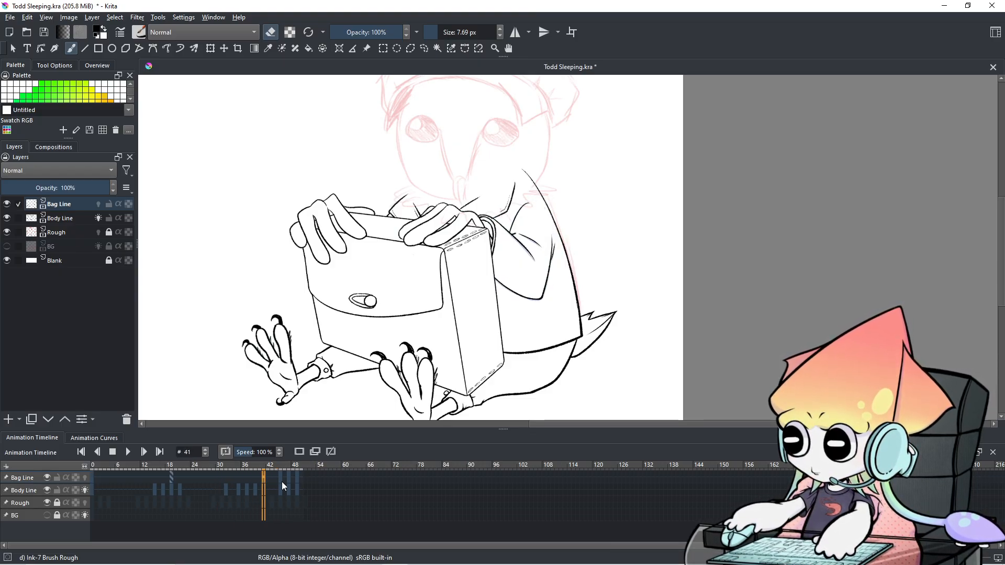
key(Right)
key(Left)
key(Right)
key(Left)
key(Right)
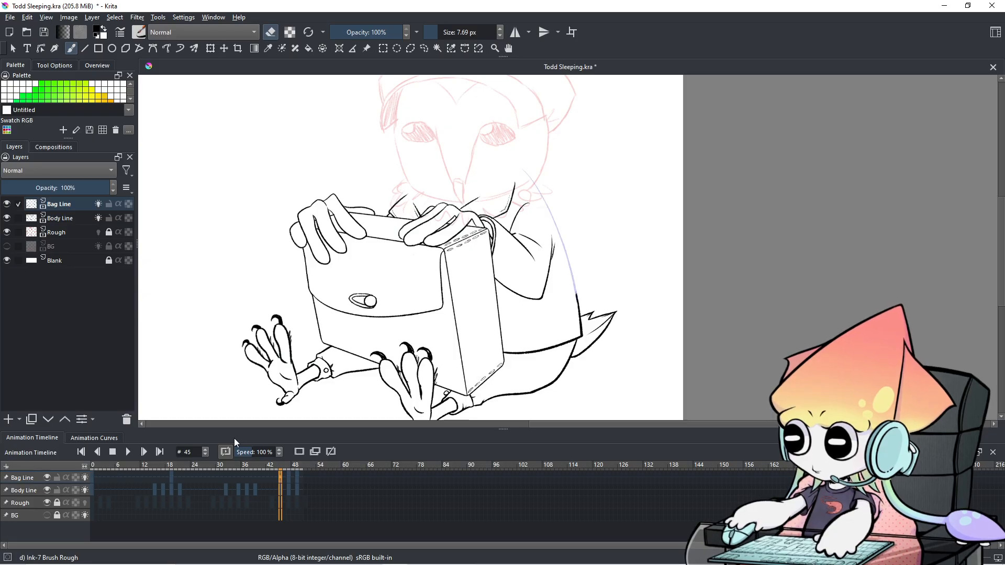
Step: Compare frames 45 to 48 with onion skins to check where the back line is missing, ending on frame 45
scroll(521, 321, up, 1)
key(Left)
key(Right)
key(Right)
key(Right)
key(Right)
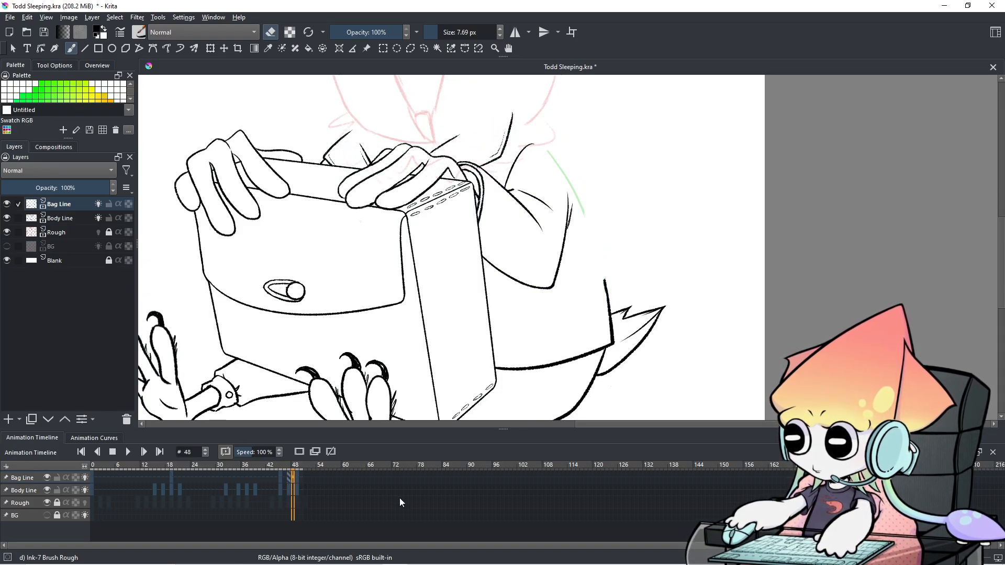
key(Left)
key(Left)
key(Right)
key(Right)
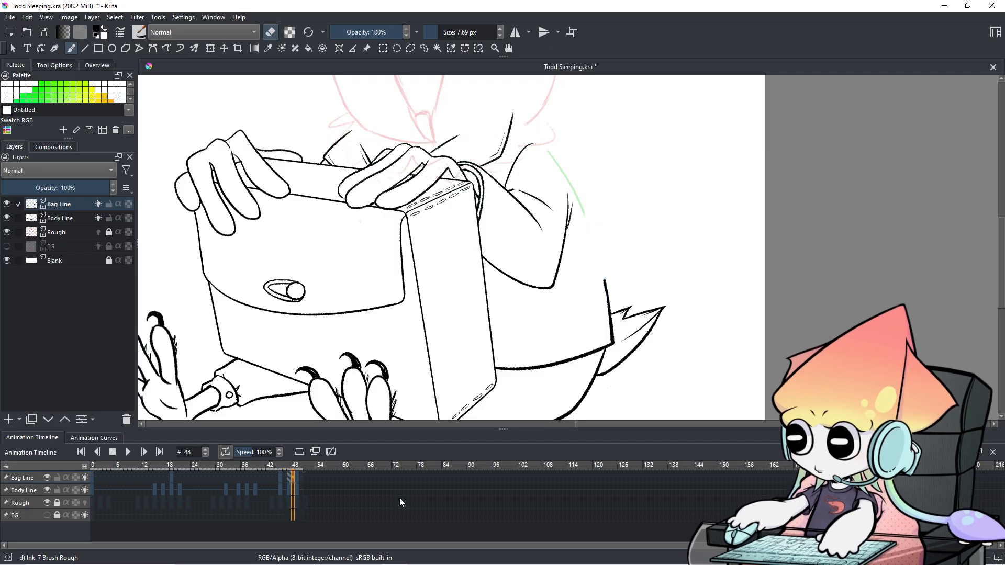
key(Left)
key(Left)
key(Left)
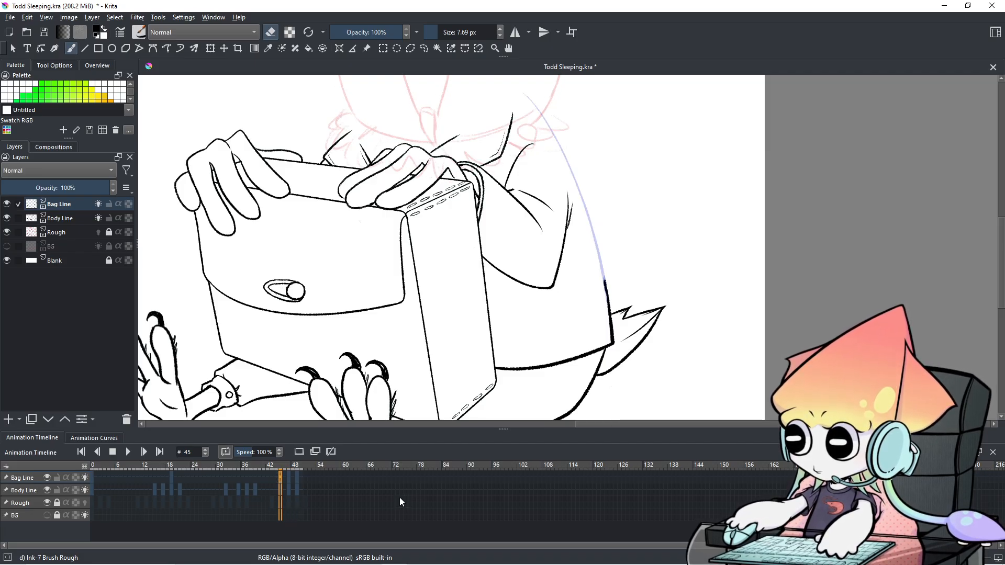
Step: Try short test strokes in brush mode on the empty area beside the head, undoing each one
scroll(525, 283, up, 3)
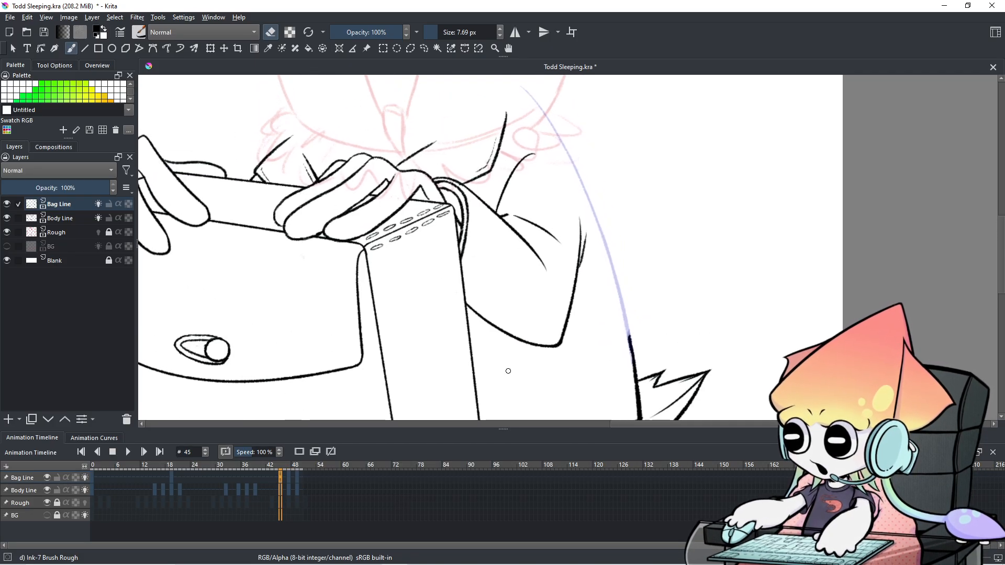
key(ctrl+[)
key(ctrl+[)
key(ctrl+[)
key(ctrl+[)
key(ctrl+[)
key(ctrl+[)
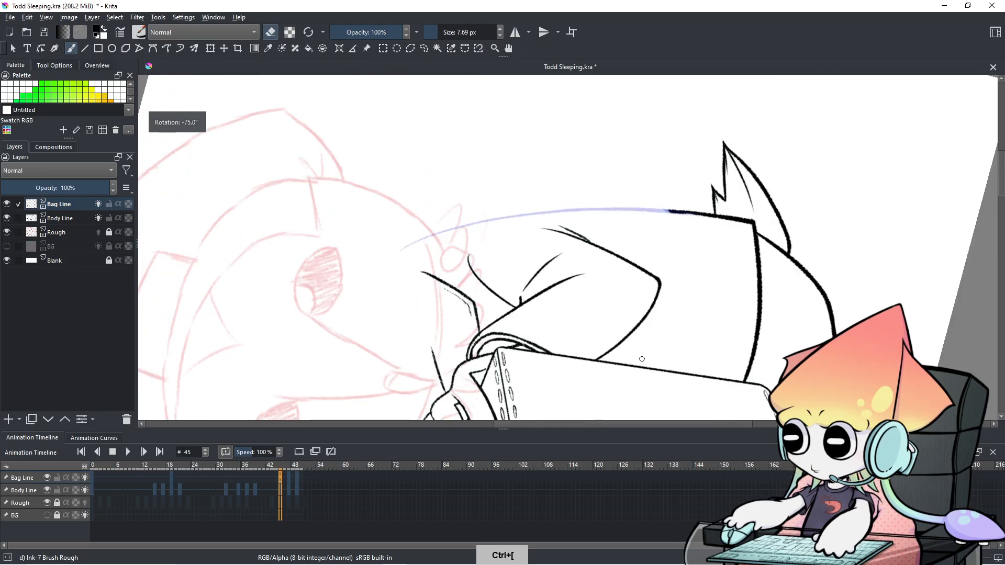
key(ctrl+[)
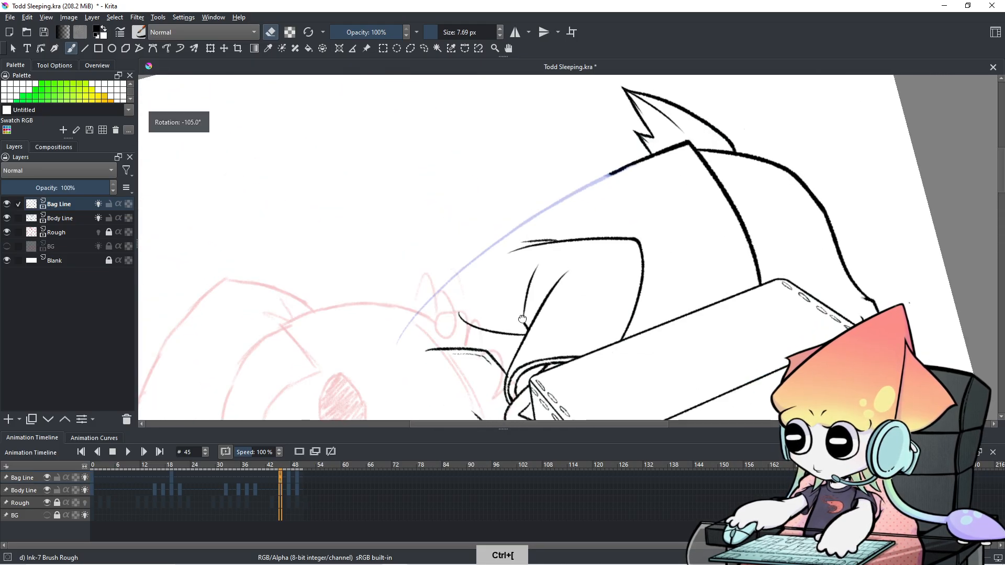
key(ctrl+[)
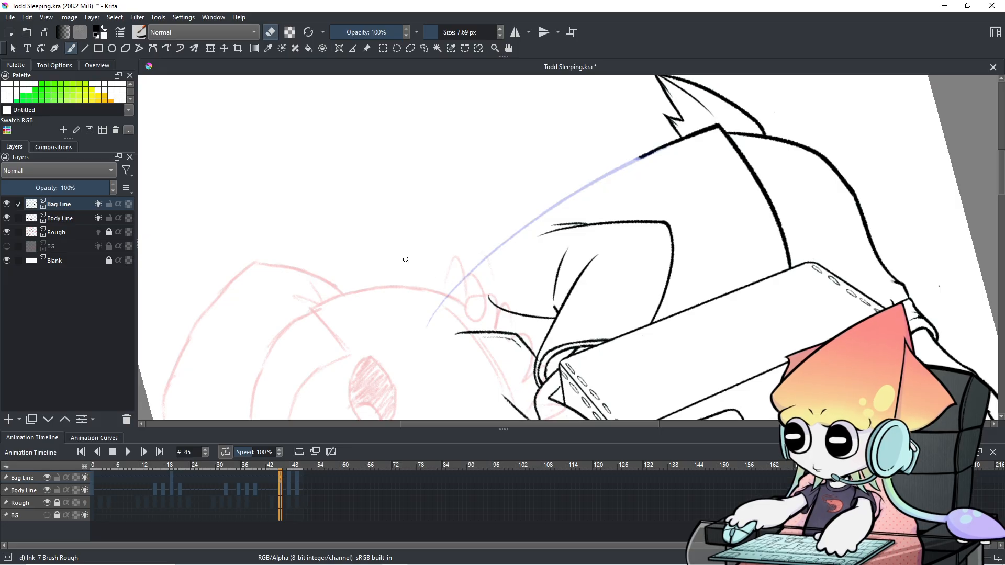
key(e)
drag(398, 268, 416, 289)
key(ctrl+z)
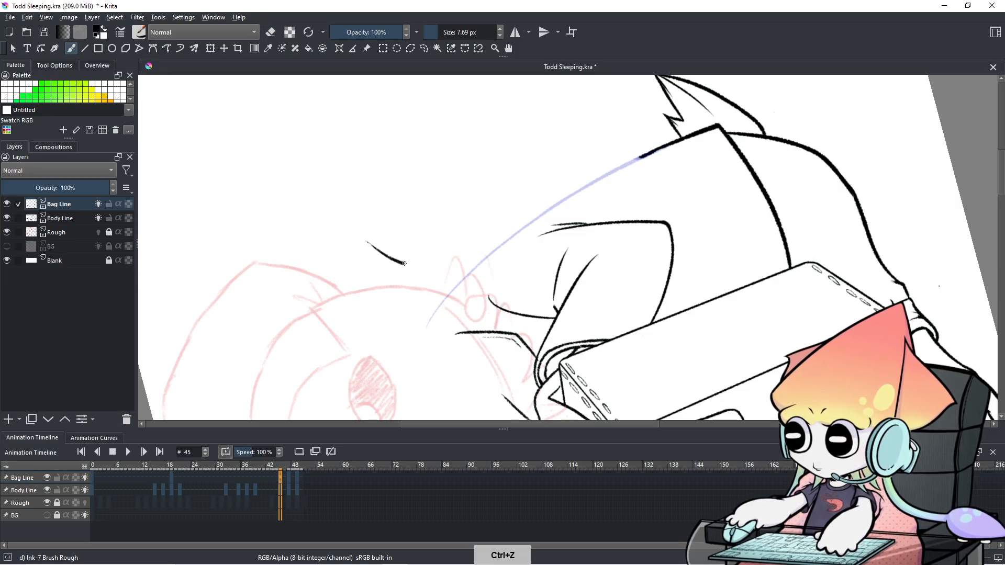
key(ctrl+z)
mouse_move(354, 220)
mouse_down()
mouse_move(403, 271)
mouse_move(384, 269)
mouse_move(404, 260)
mouse_up()
key(ctrl+z)
Step: Try to ink the character's back line from the neck up to the existing hem line, following the onion skin
drag(435, 319, 555, 206)
key(ctrl+z)
drag(436, 320, 636, 167)
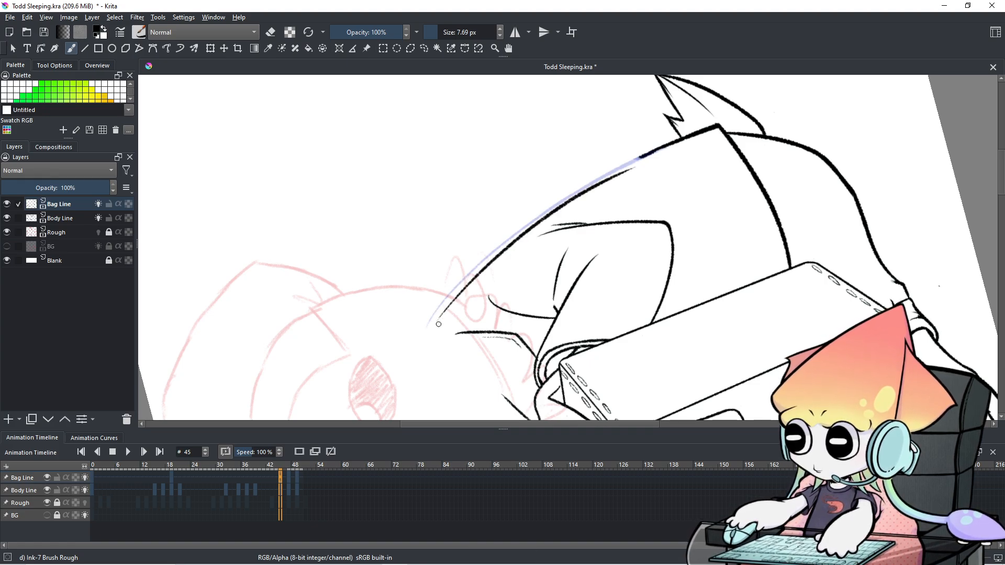
key(ctrl+z)
drag(442, 315, 694, 133)
key(ctrl+z)
mouse_move(441, 317)
mouse_down()
mouse_move(528, 237)
mouse_move(660, 159)
mouse_up()
key(ctrl+z)
drag(430, 333, 649, 147)
key(ctrl+z)
drag(441, 314, 661, 153)
key(ctrl+z)
mouse_move(438, 323)
mouse_down()
mouse_move(512, 249)
mouse_move(675, 151)
mouse_up()
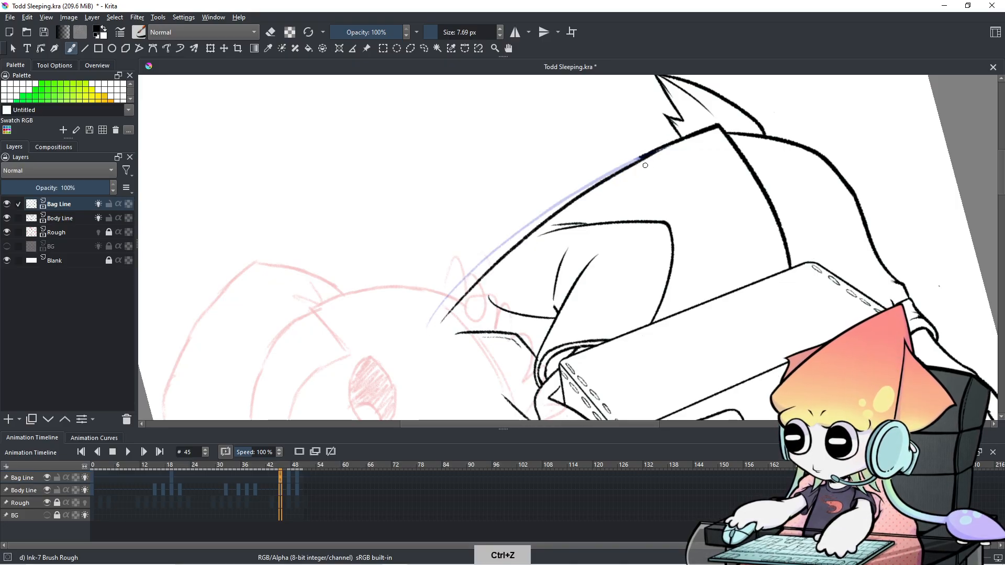
key(ctrl+z)
key(ctrl+z)
mouse_move(437, 318)
mouse_down()
mouse_move(647, 157)
mouse_move(406, 327)
mouse_up()
key(ctrl+z)
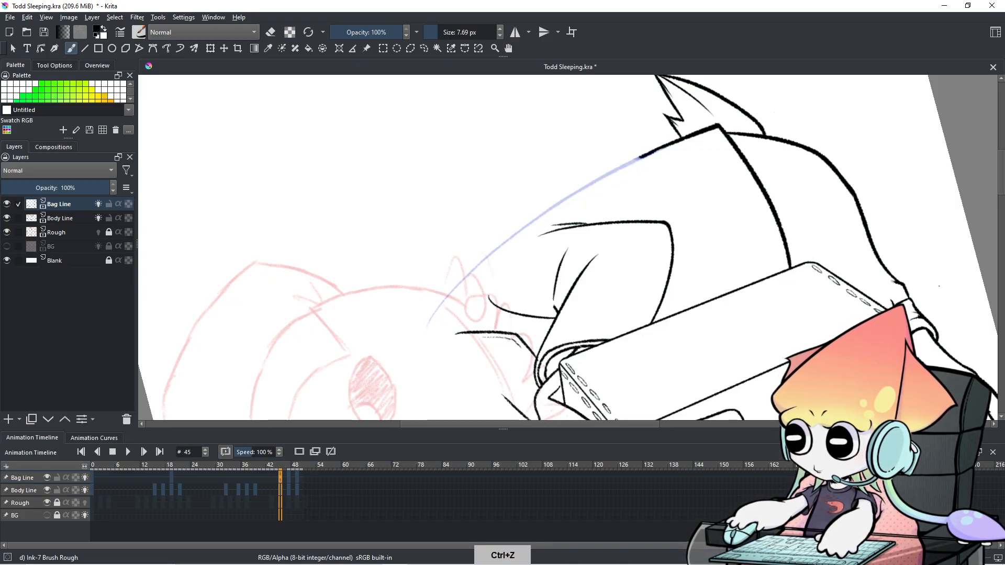
Step: Ink the back line on frame 45 from the existing hem line to the neck, redoing the stroke until it fits
drag(648, 153, 440, 312)
key(ctrl+z)
drag(653, 153, 436, 339)
key(ctrl+z)
mouse_move(650, 152)
mouse_down()
mouse_move(529, 230)
mouse_move(409, 346)
mouse_up()
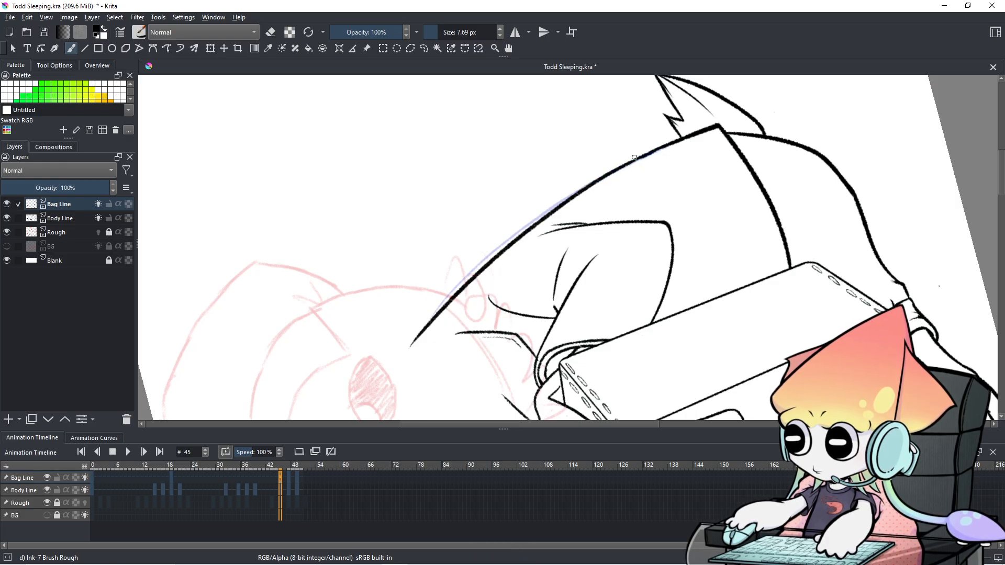
key(ctrl+z)
drag(630, 160, 410, 346)
key(ctrl+z)
mouse_move(628, 161)
mouse_down()
mouse_move(597, 180)
mouse_move(440, 330)
mouse_up()
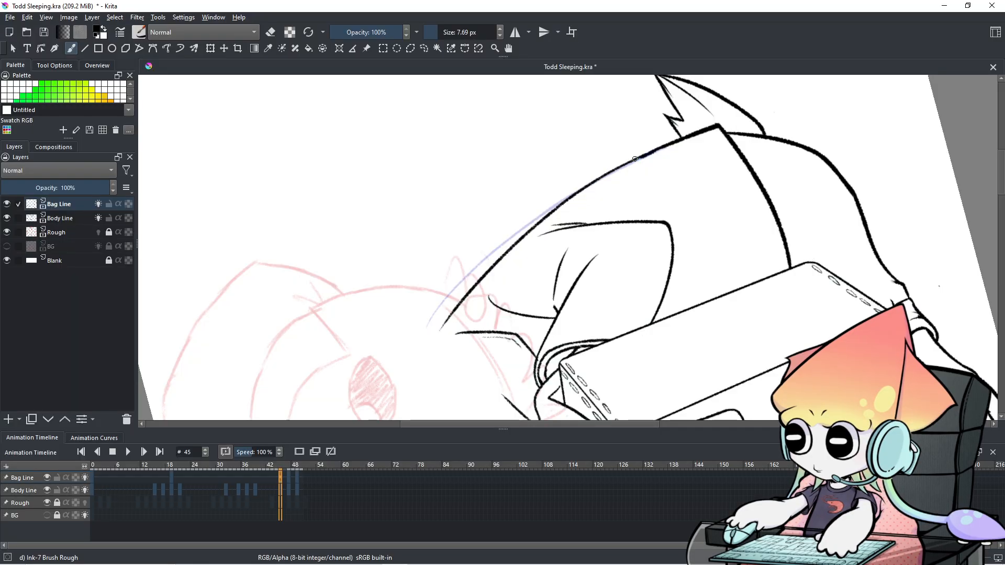
key(ctrl+z)
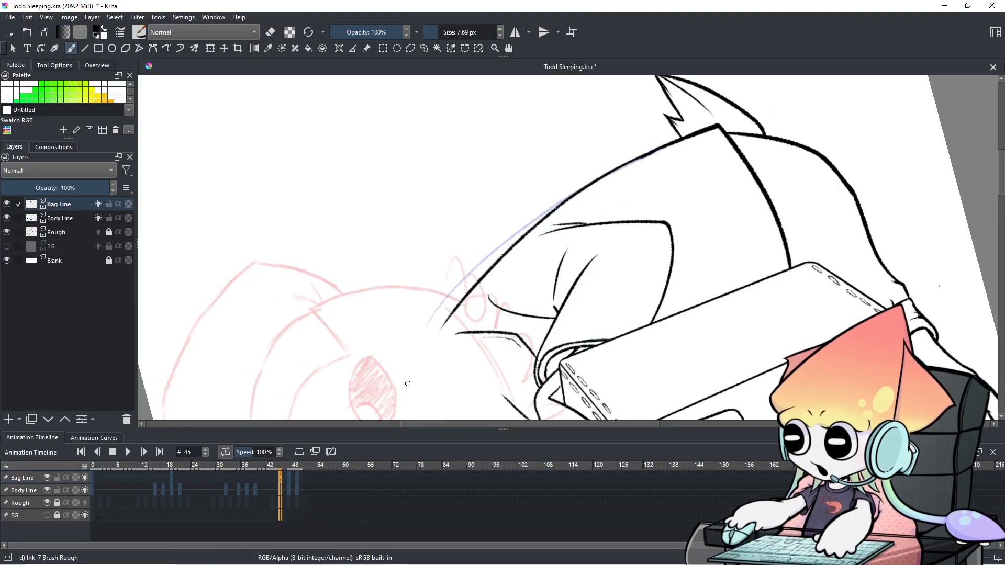
Step: Erase the middle section of the new back line up to the thick hem segment
scroll(543, 328, up, 4)
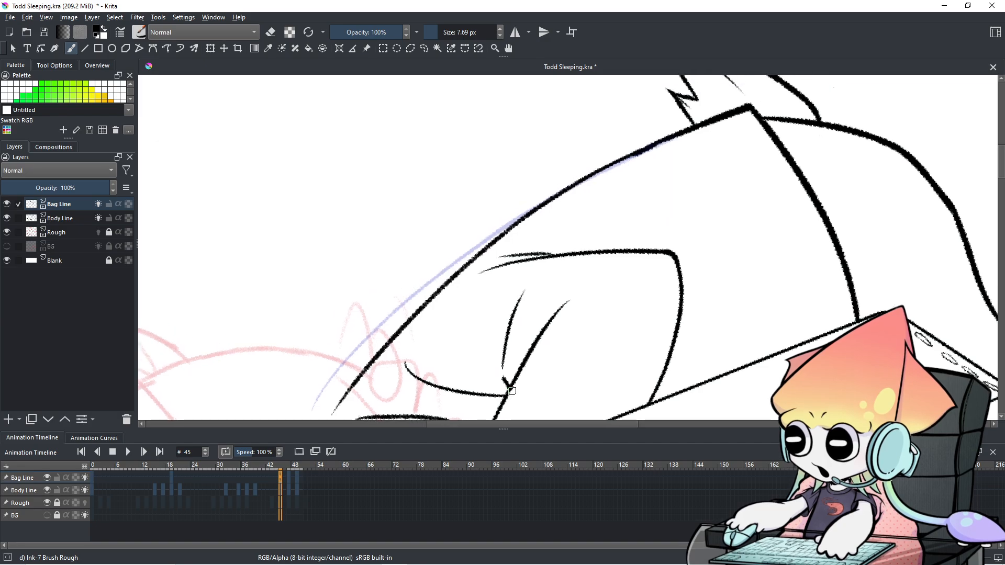
key(e)
mouse_move(595, 170)
mouse_down()
mouse_move(575, 180)
mouse_move(611, 164)
mouse_up()
drag(515, 221, 502, 229)
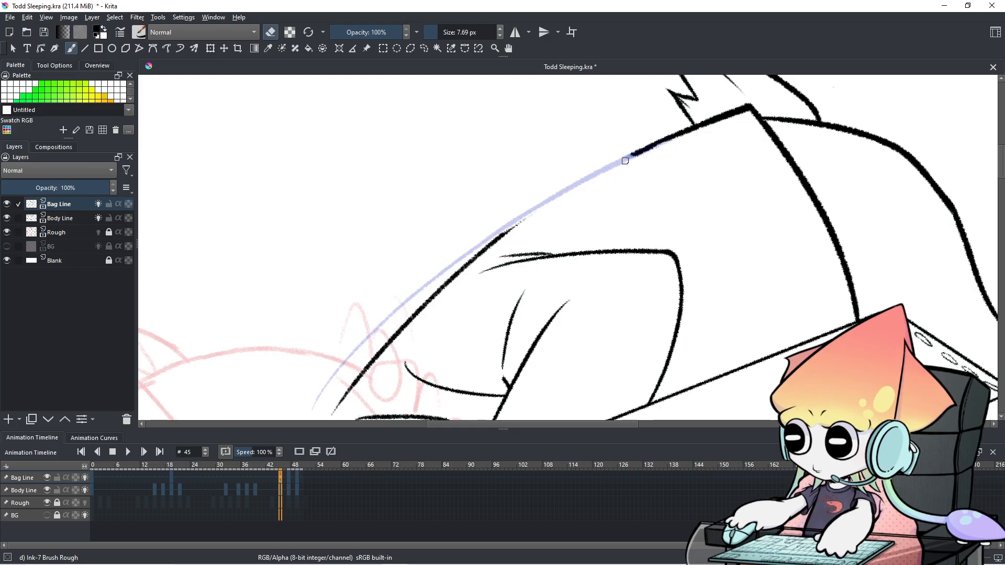
Step: Try to redraw the erased middle section of the back line with the brush
key(e)
drag(502, 236, 555, 202)
key(ctrl+z)
drag(511, 225, 579, 179)
key(ctrl+z)
key(ctrl+z)
key(ctrl+z)
drag(502, 234, 595, 174)
drag(502, 238, 605, 176)
key(ctrl+z)
key(ctrl+z)
drag(498, 240, 634, 161)
key(ctrl+z)
key(ctrl+z)
drag(498, 239, 635, 152)
key(ctrl+z)
drag(498, 240, 635, 152)
key(ctrl+z)
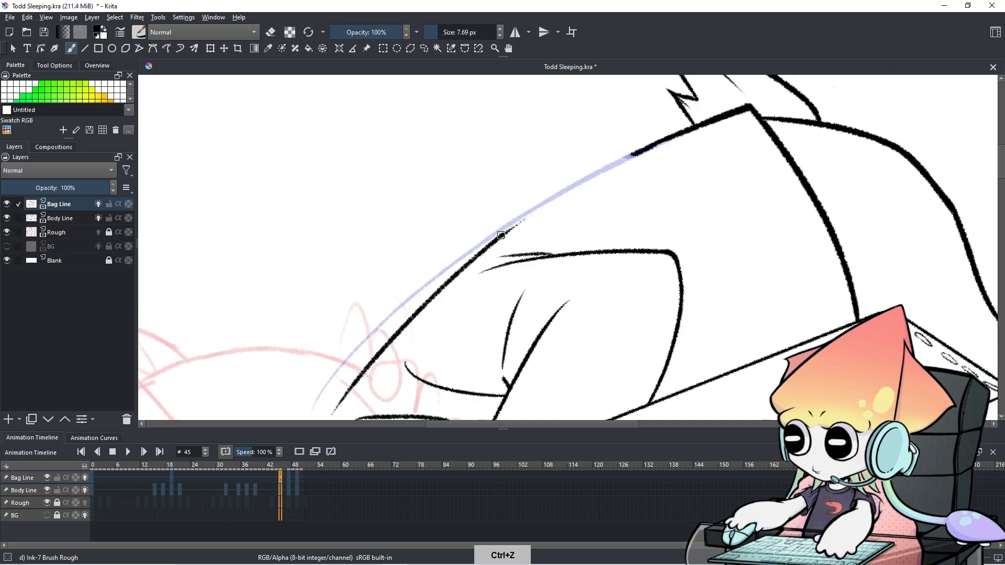
Step: Bridge the gap in the back line with a curved brush stroke reaching the hem segment, and thicken it
mouse_move(503, 235)
mouse_down()
mouse_move(603, 170)
mouse_move(673, 139)
mouse_up()
key(ctrl+z)
drag(495, 240, 681, 138)
key(ctrl+z)
drag(510, 229, 649, 151)
key(ctrl+z)
drag(499, 236, 651, 145)
key(ctrl+z)
drag(502, 237, 654, 146)
drag(503, 236, 560, 198)
key(ctrl+z)
drag(511, 226, 607, 175)
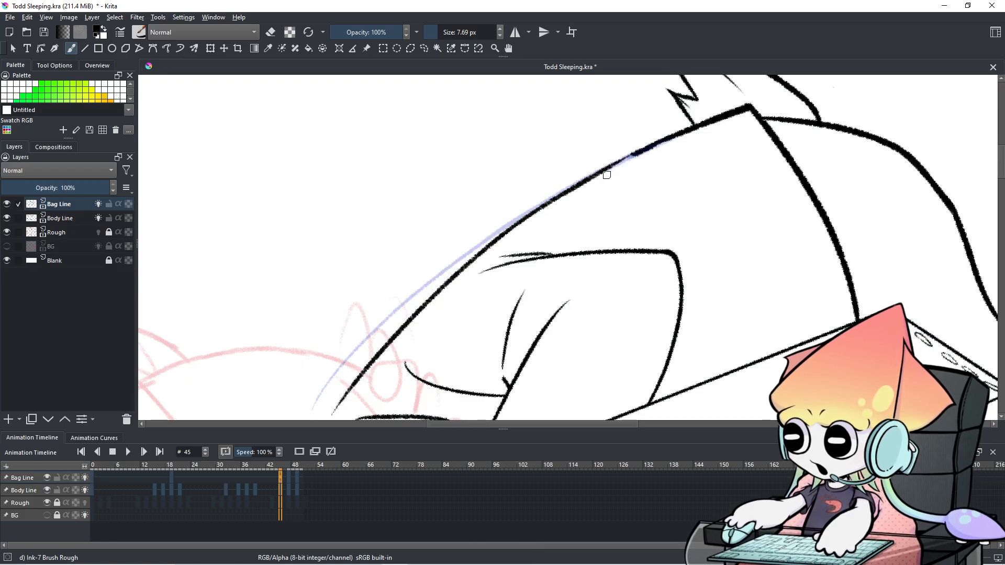
Step: Erase the rough join between the back line and the hem segment and redraw it as a smooth connection
key(e)
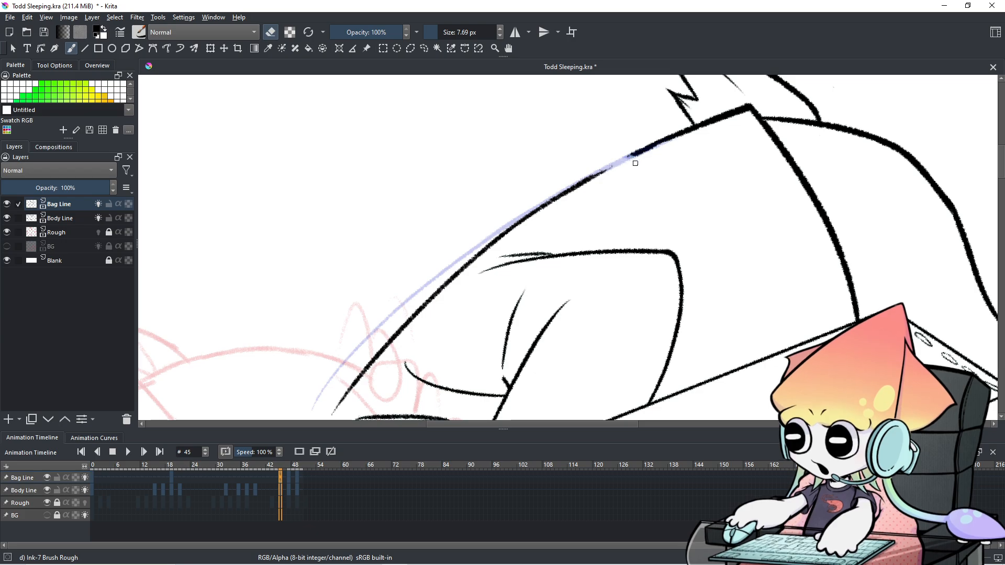
key(e)
key(ctrl+z)
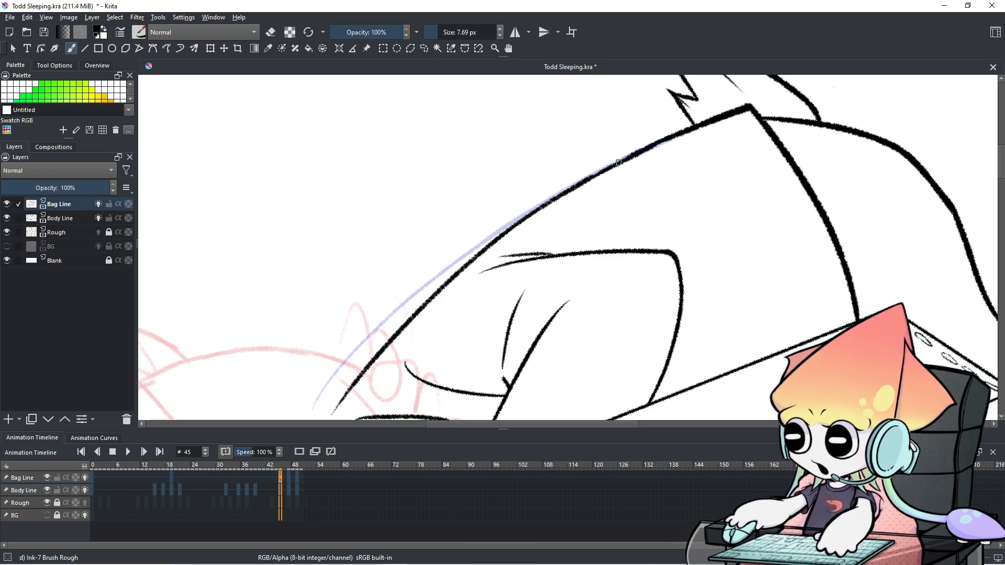
key(ctrl+z)
drag(596, 174, 528, 214)
key(ctrl+z)
key(ctrl+z)
drag(624, 157, 575, 184)
key(ctrl+z)
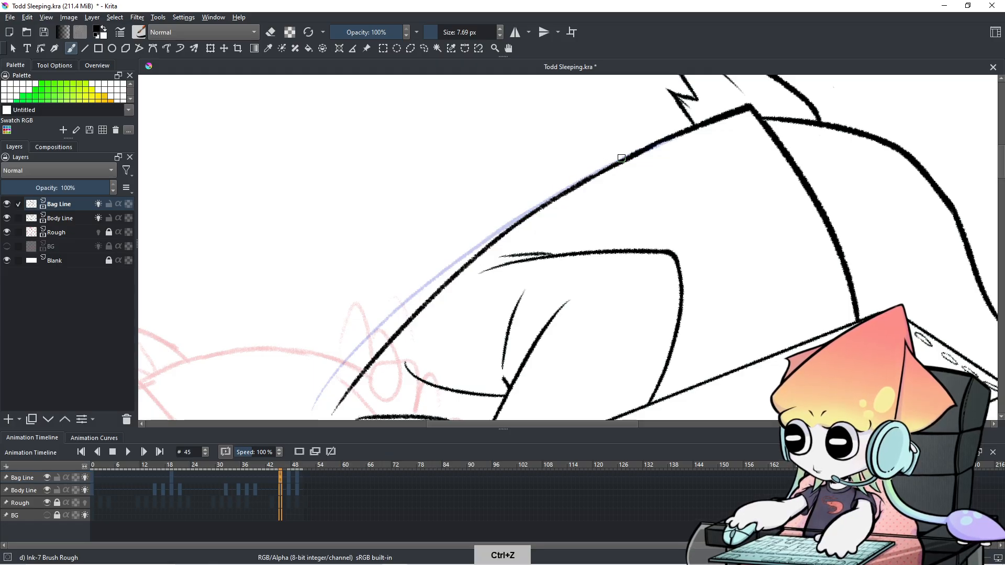
mouse_move(624, 157)
mouse_down()
mouse_move(566, 188)
mouse_move(641, 151)
mouse_move(528, 216)
mouse_move(576, 177)
mouse_move(529, 214)
mouse_up()
key(ctrl+z)
key(ctrl+z)
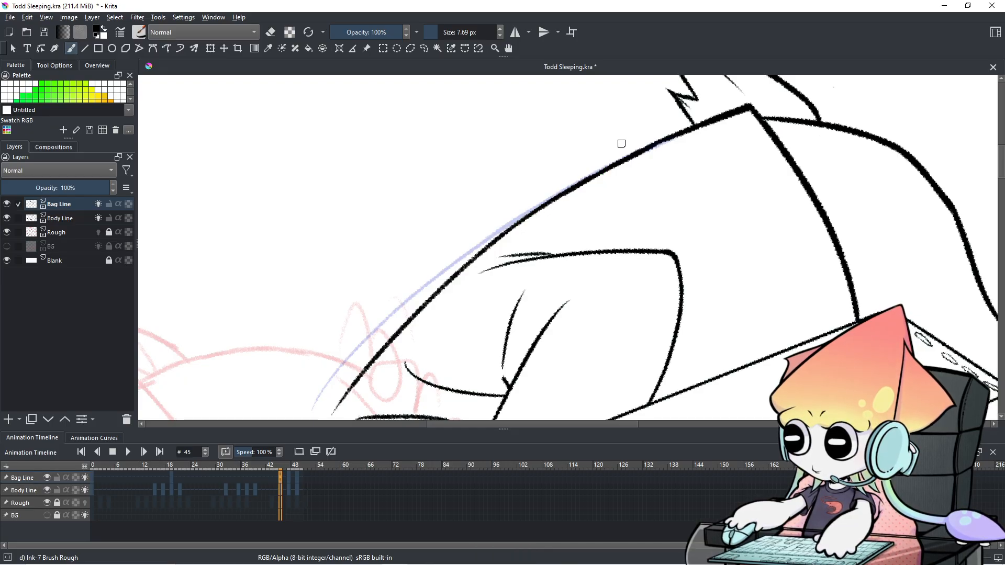
scroll(574, 184, down, 3)
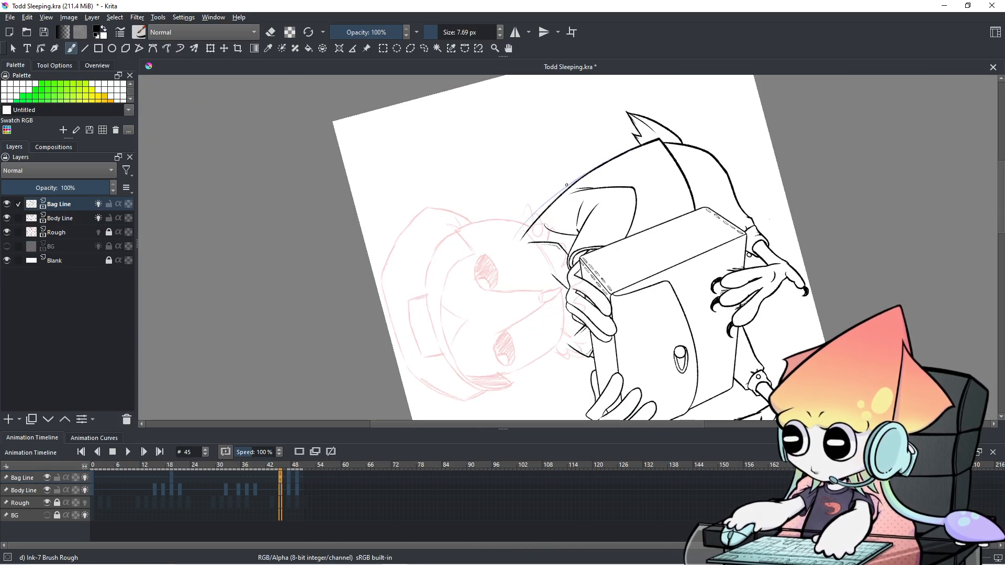
Step: Turn the canvas back upright and inspect the back line on frame 45 against the onion skin
key(ctrl+bracketleft)
key(ctrl+bracketleft)
key(ctrl+bracketleft)
key(ctrl+bracketleft)
key(ctrl+bracketleft)
key(ctrl+bracketleft)
key(ctrl+bracketleft)
key(ctrl+bracketleft)
key(ctrl+bracketleft)
key(ctrl+bracketleft)
key(ctrl+bracketleft)
key(ctrl+bracketleft)
key(ctrl+bracketleft)
key(ctrl+bracketleft)
key(ctrl+bracketleft)
key(ctrl+bracketleft)
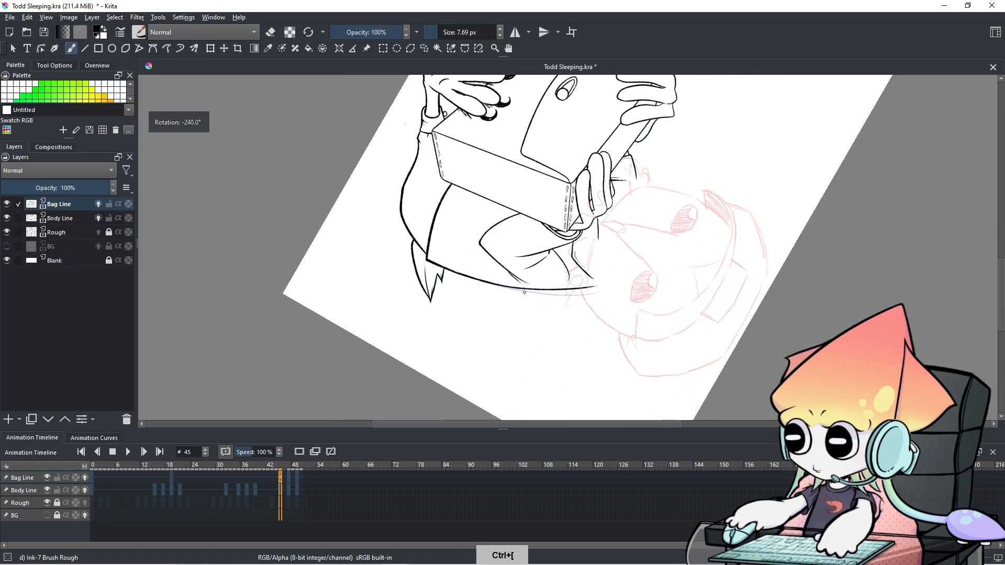
key(ctrl+bracketleft)
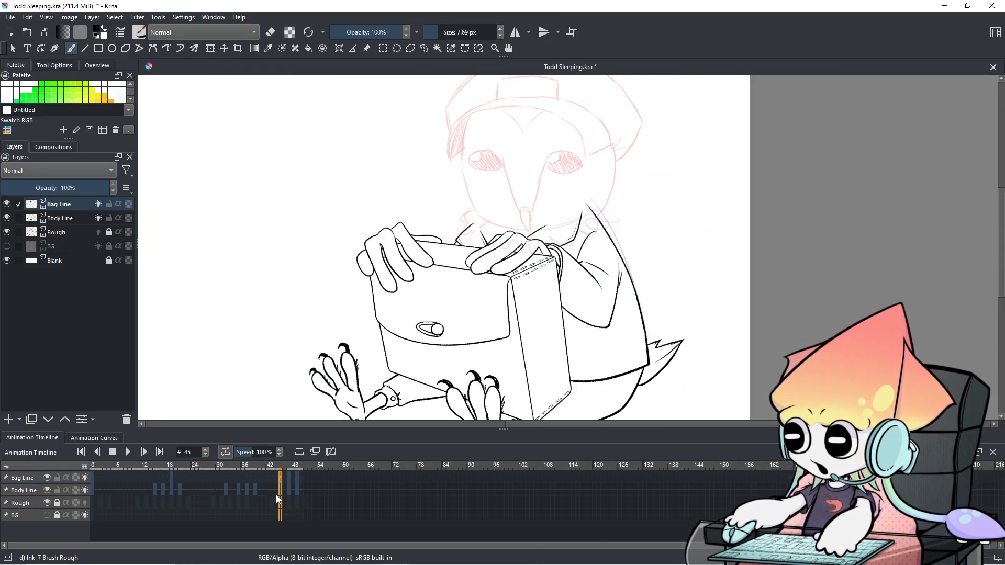
scroll(603, 287, up, 1)
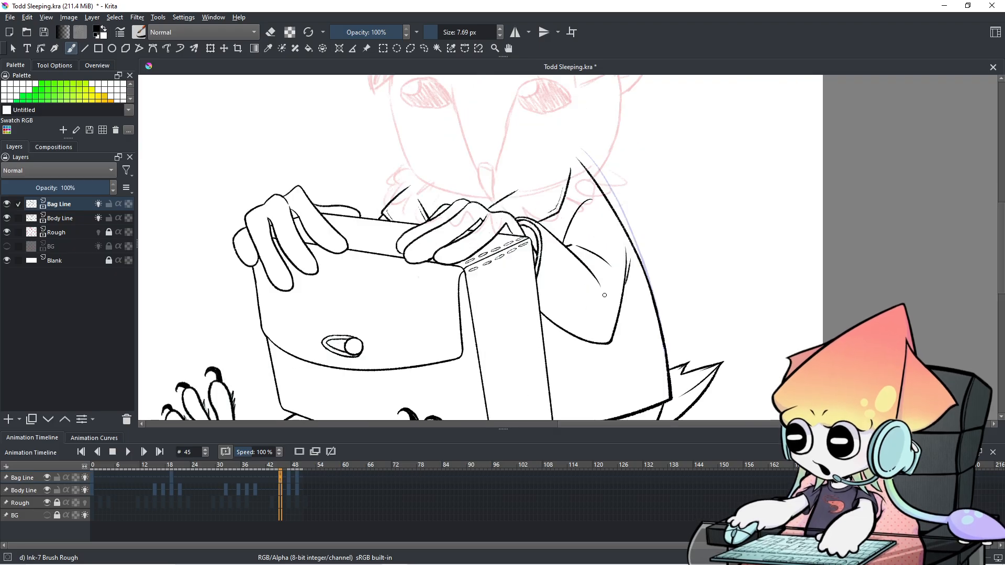
scroll(649, 198, up, 1)
drag(649, 199, 643, 212)
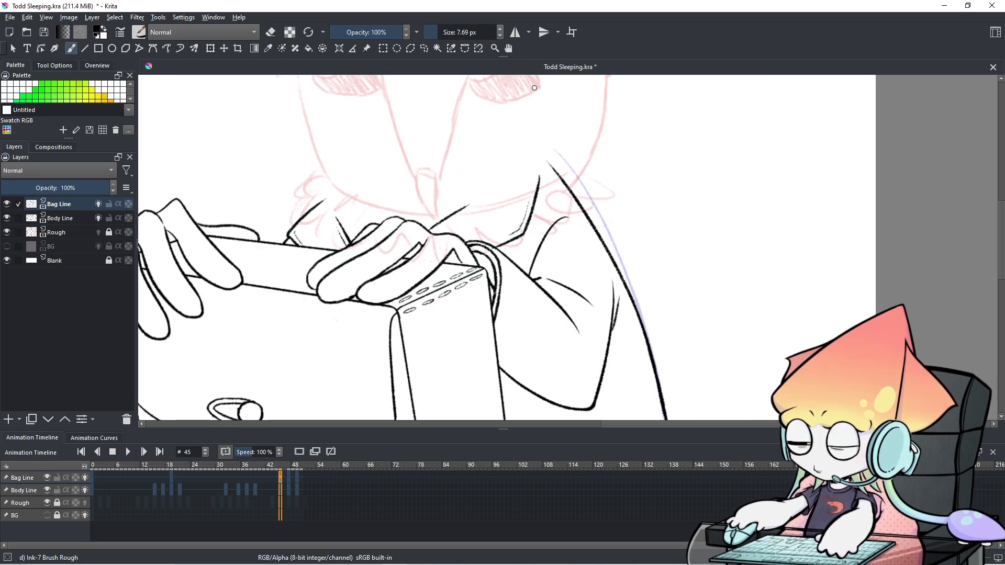
Step: Lasso the upper part of the back line on frame 45, shear it outward to match the onion-skin line, and clear the selection
click(427, 46)
mouse_move(661, 243)
mouse_down()
mouse_move(627, 326)
mouse_move(615, 291)
mouse_move(649, 307)
mouse_move(588, 310)
mouse_up()
drag(559, 126, 562, 127)
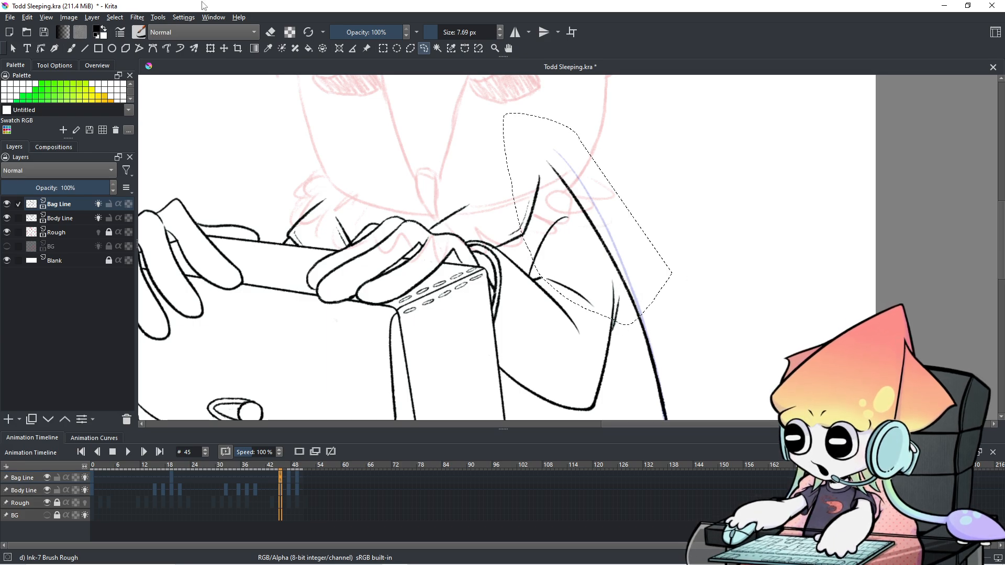
click(211, 49)
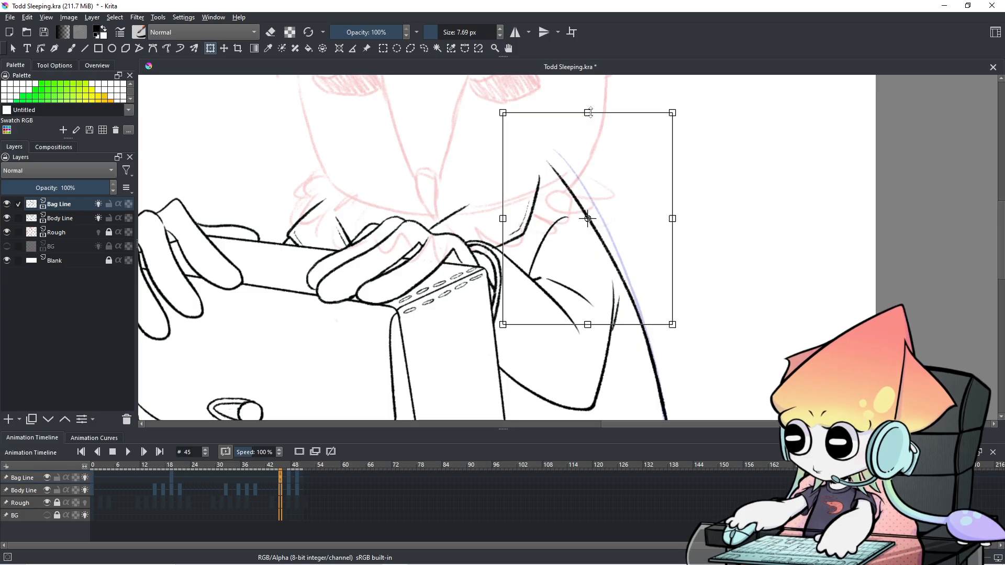
mouse_move(611, 114)
mouse_down()
mouse_move(623, 113)
mouse_move(617, 139)
mouse_move(630, 115)
mouse_move(626, 147)
mouse_up()
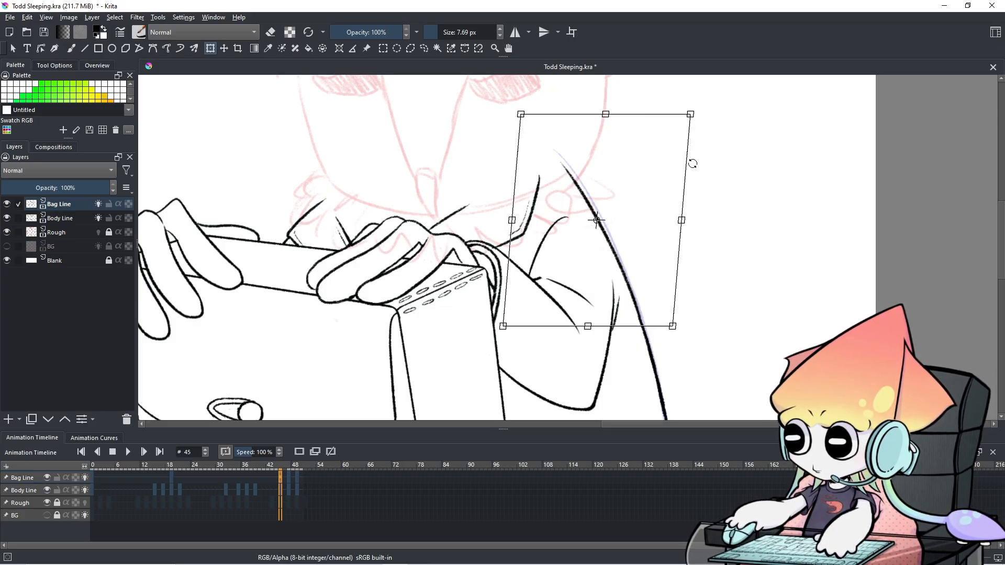
scroll(744, 217, down, 4)
scroll(744, 217, up, 2)
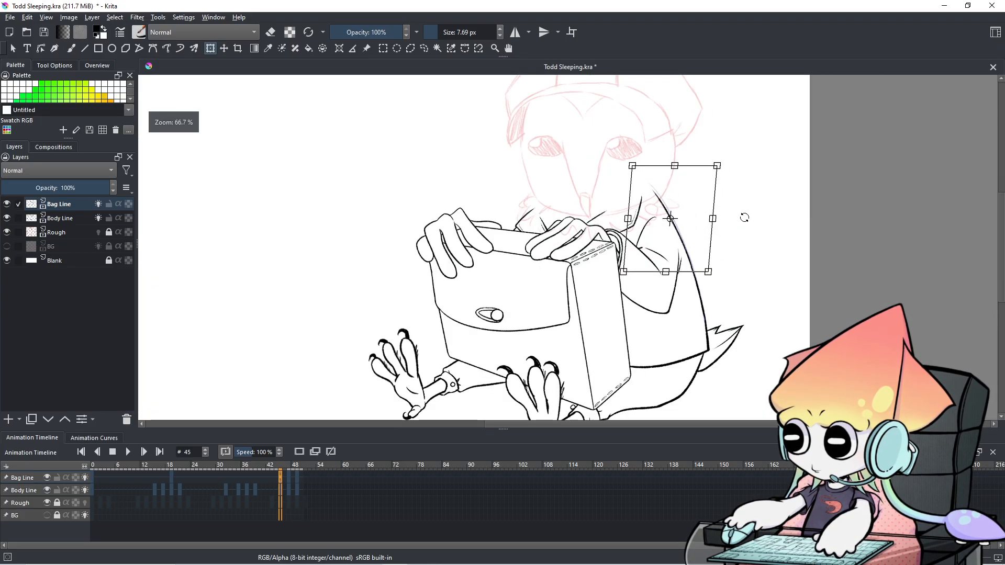
click(425, 49)
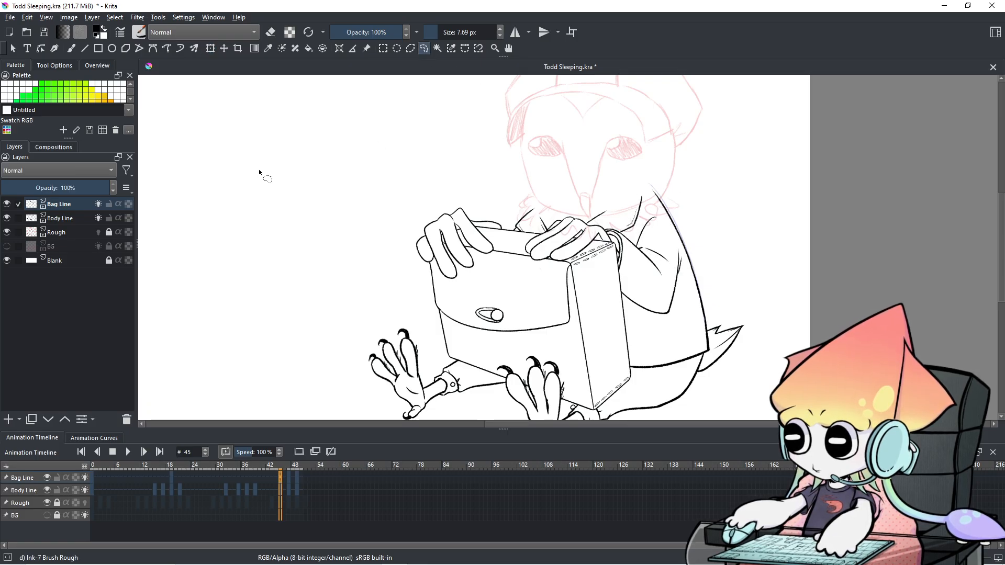
click(71, 48)
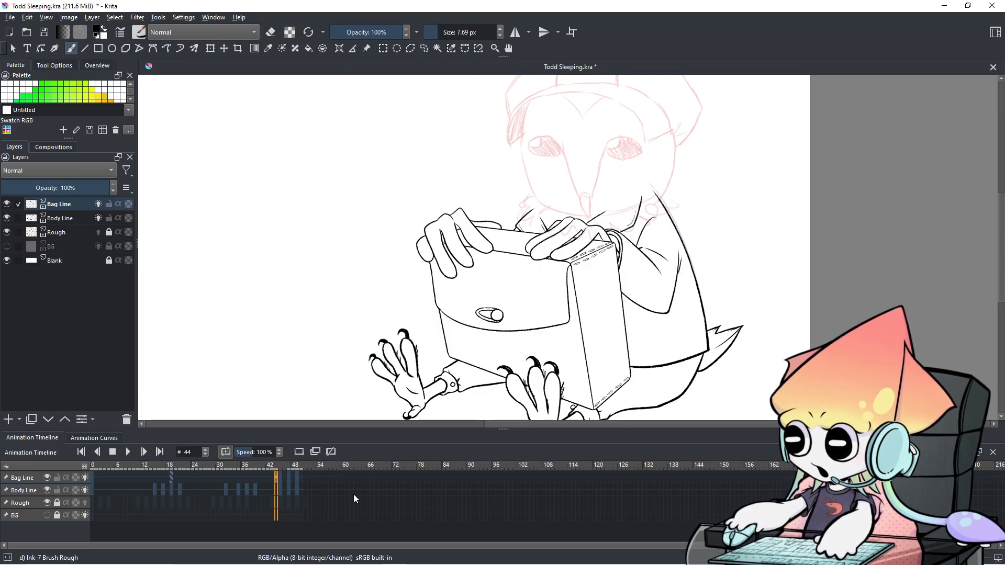
Step: Step back and forth through the frames around frame 45 to compare how the back line moves
key(Left)
key(Left)
key(Left)
key(Left)
key(Left)
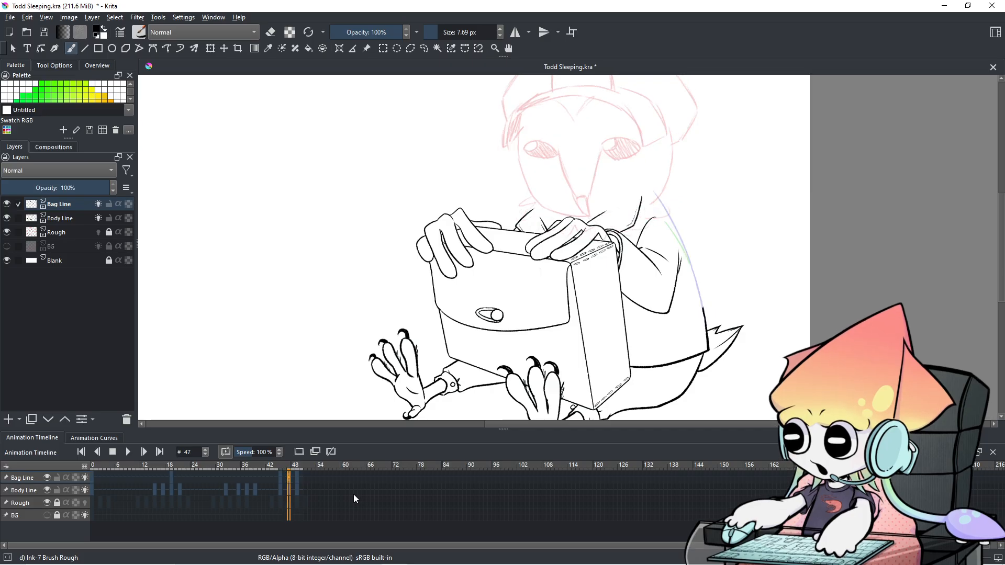
key(Left)
key(Left)
key(Left)
key(Left)
key(Left)
key(Left)
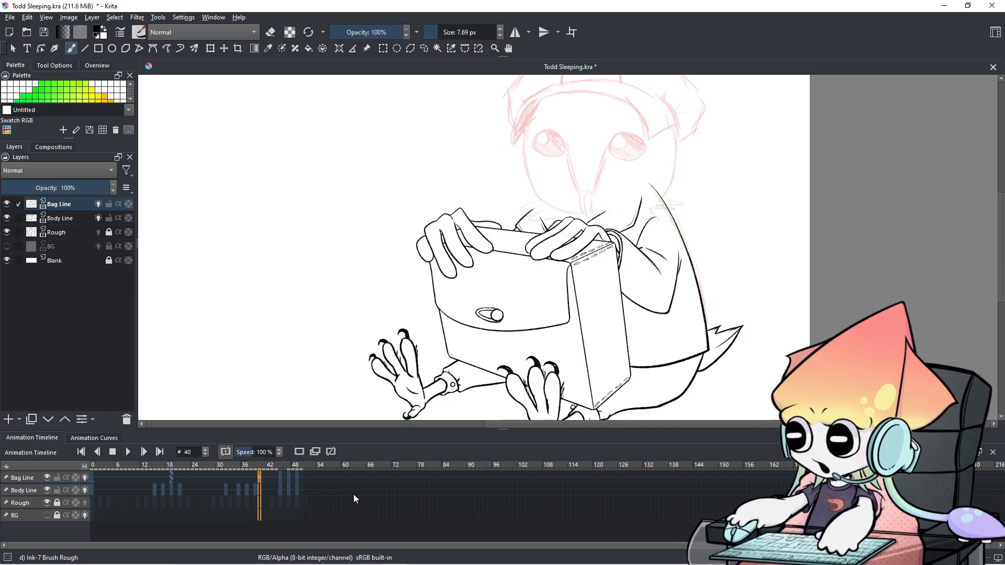
key(Right)
key(Right)
key(Right)
key(Right)
key(Right)
key(Right)
key(Right)
key(Right)
key(Right)
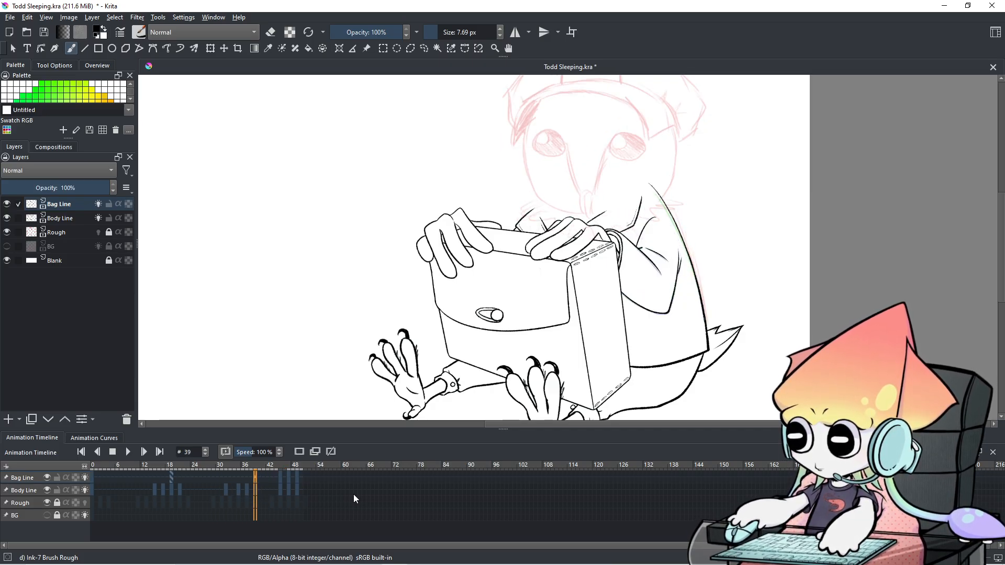
key(Right)
key(Right)
key(Left)
key(Left)
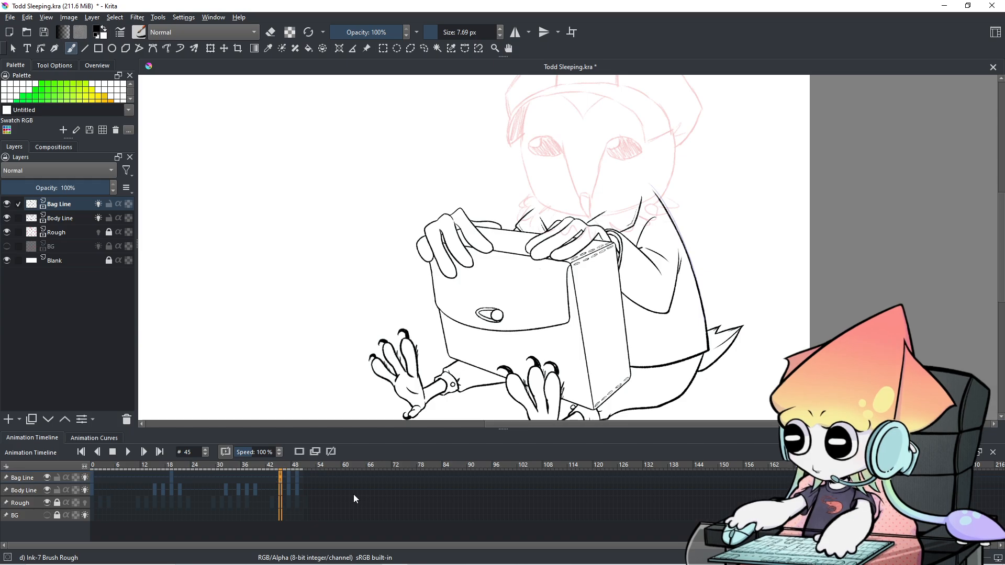
key(Right)
key(Right)
scroll(742, 216, up, 3)
drag(567, 169, 654, 314)
drag(617, 155, 698, 287)
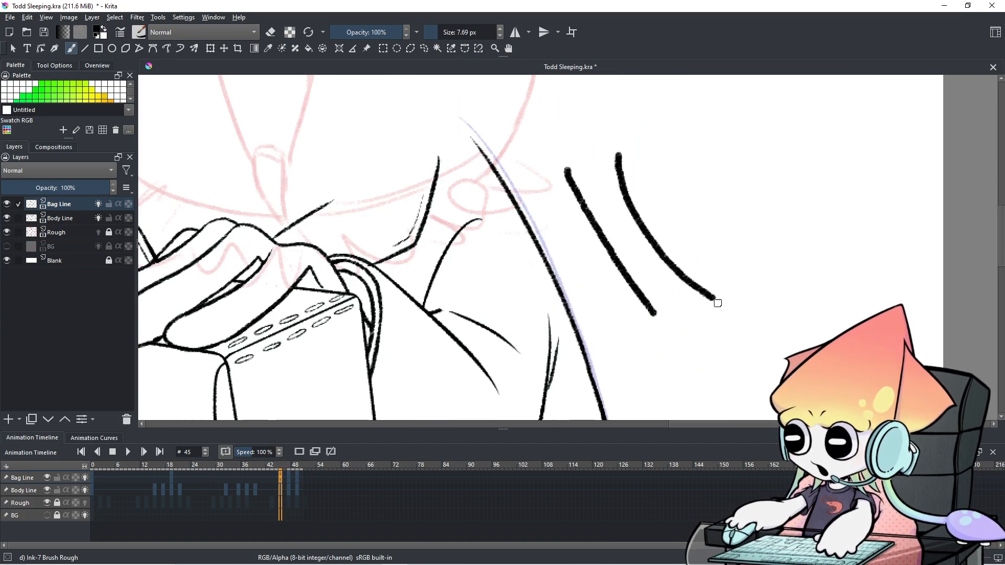
scroll(676, 324, down, 2)
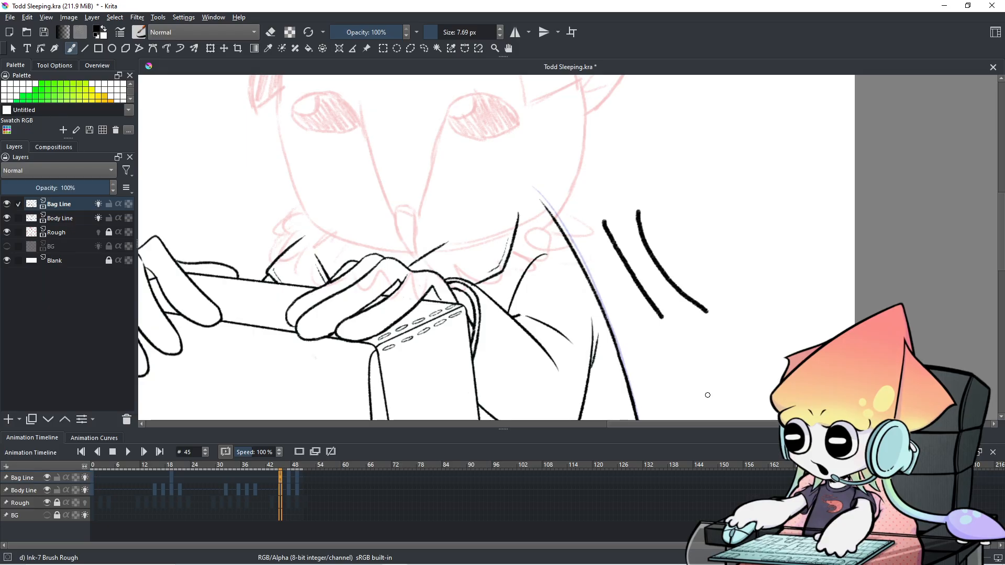
key(ctrl+z)
key(ctrl+z)
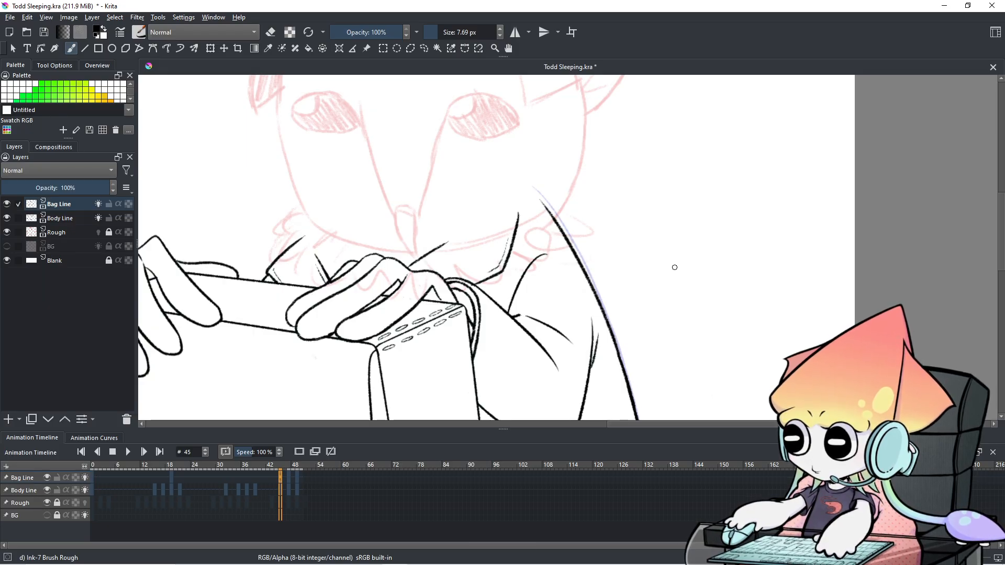
mouse_move(663, 267)
mouse_down()
mouse_move(661, 290)
mouse_move(714, 277)
mouse_move(730, 307)
mouse_move(720, 273)
mouse_up()
drag(786, 237, 808, 349)
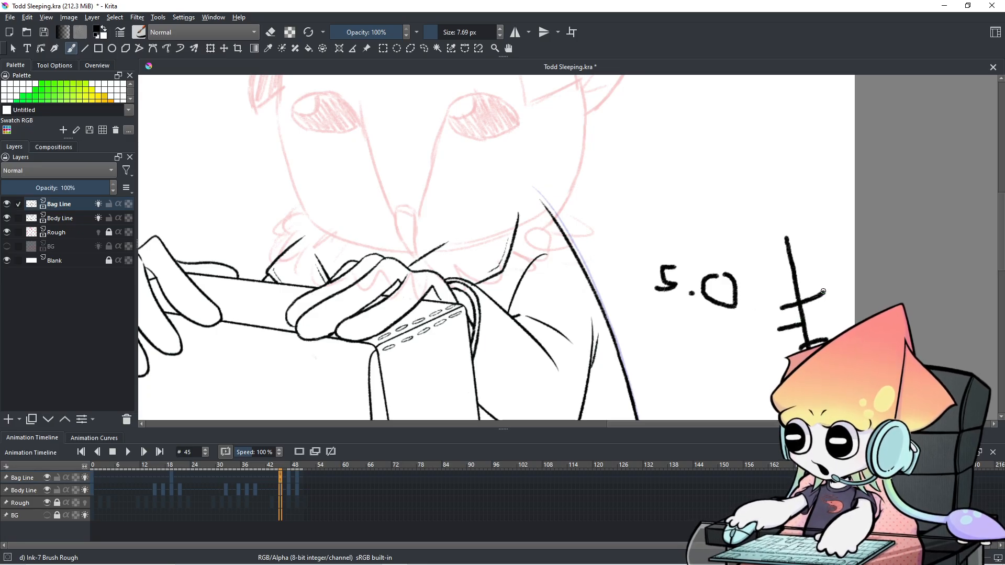
drag(789, 277, 809, 276)
key(ctrl+z)
key(ctrl+z)
key(ctrl+z)
key(ctrl+z)
key(ctrl+z)
key(ctrl+z)
key(ctrl+z)
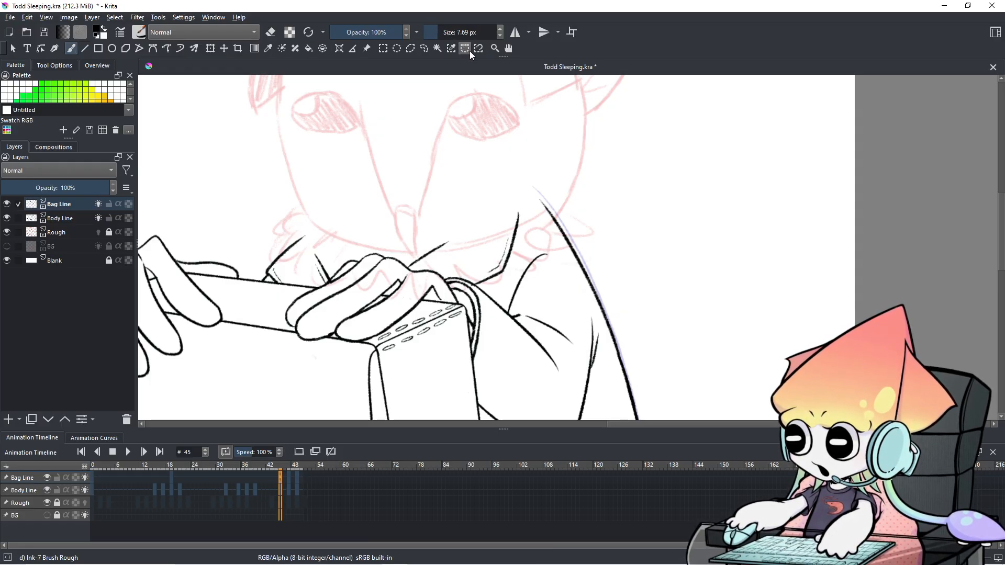
Step: Set the brush size to 5.69 px, trying 3.69 px in between and undoing the test strokes
scroll(580, 183, down, 1)
scroll(580, 184, up, 1)
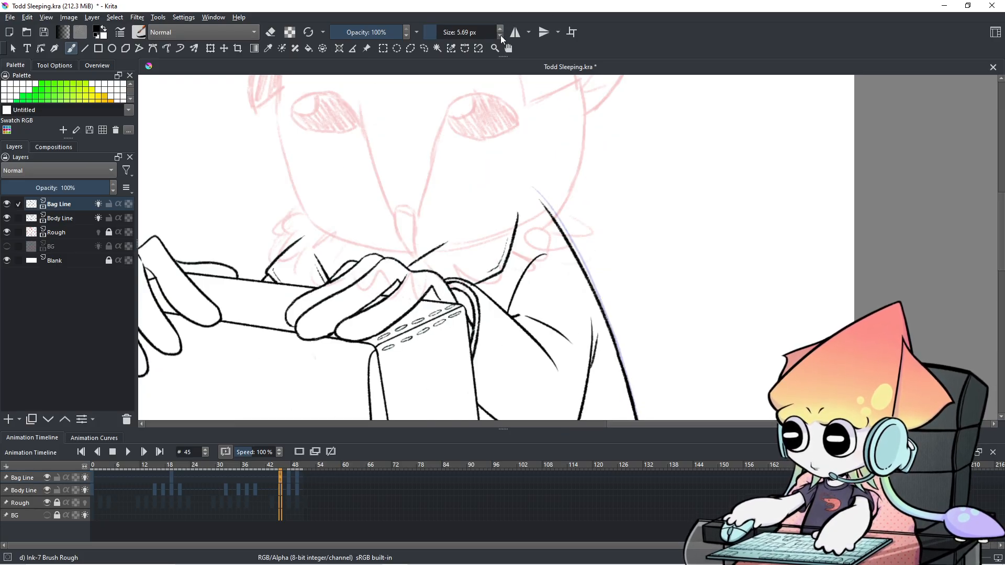
click(501, 37)
drag(741, 139, 638, 209)
key(ctrl+z)
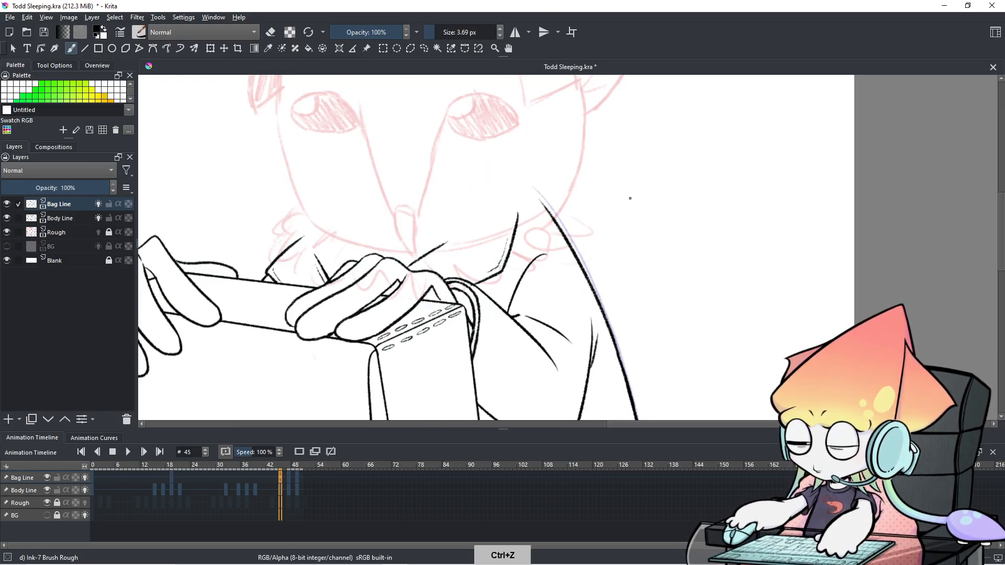
click(500, 28)
drag(585, 179, 612, 277)
key(ctrl+z)
scroll(611, 274, down, 2)
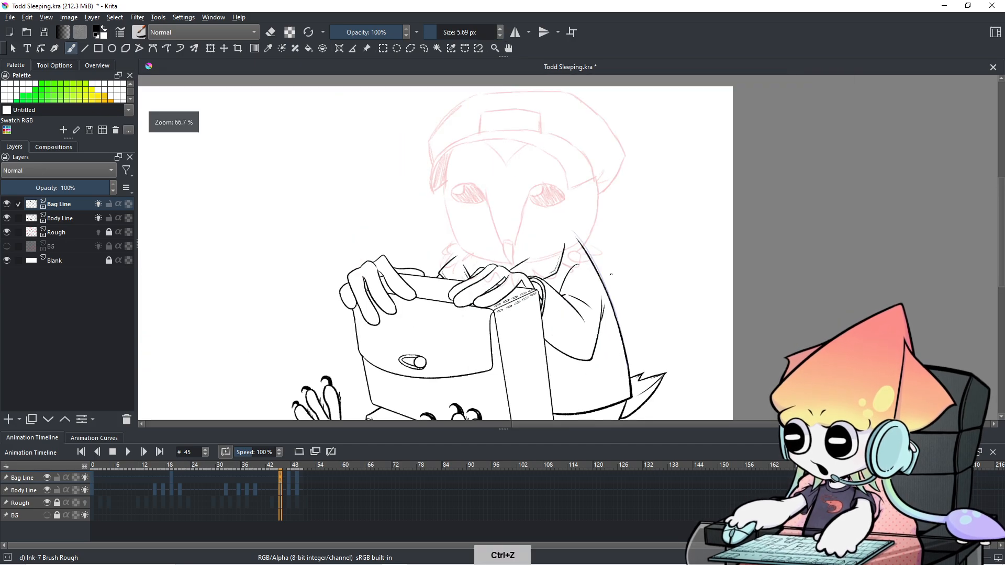
Step: Go to frame 47 of the animation
scroll(611, 274, down, 1)
scroll(611, 294, up, 2)
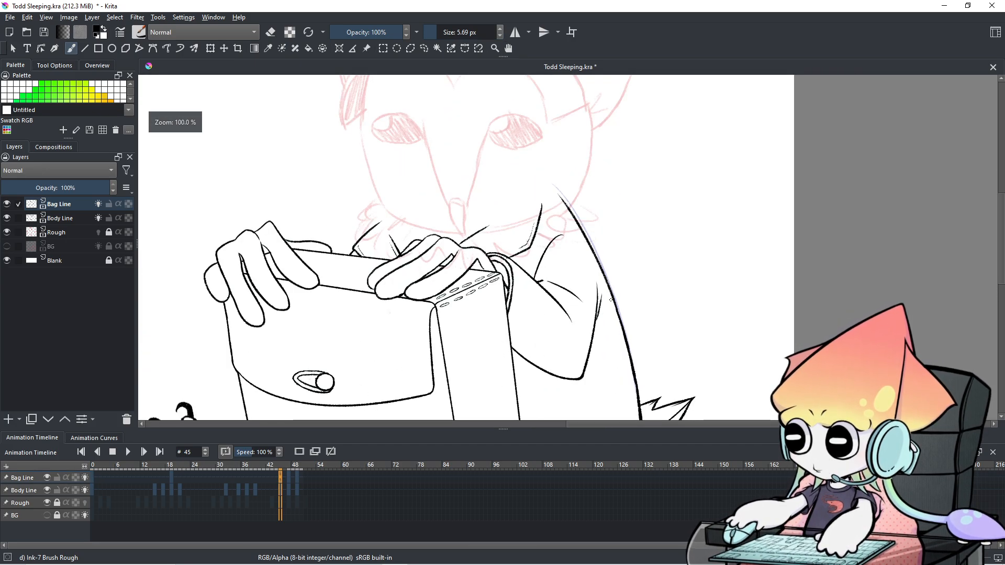
scroll(611, 300, down, 1)
drag(611, 300, 555, 265)
scroll(465, 482, down, 6)
scroll(464, 481, up, 10)
scroll(465, 485, up, 4)
scroll(465, 485, down, 8)
scroll(464, 485, up, 2)
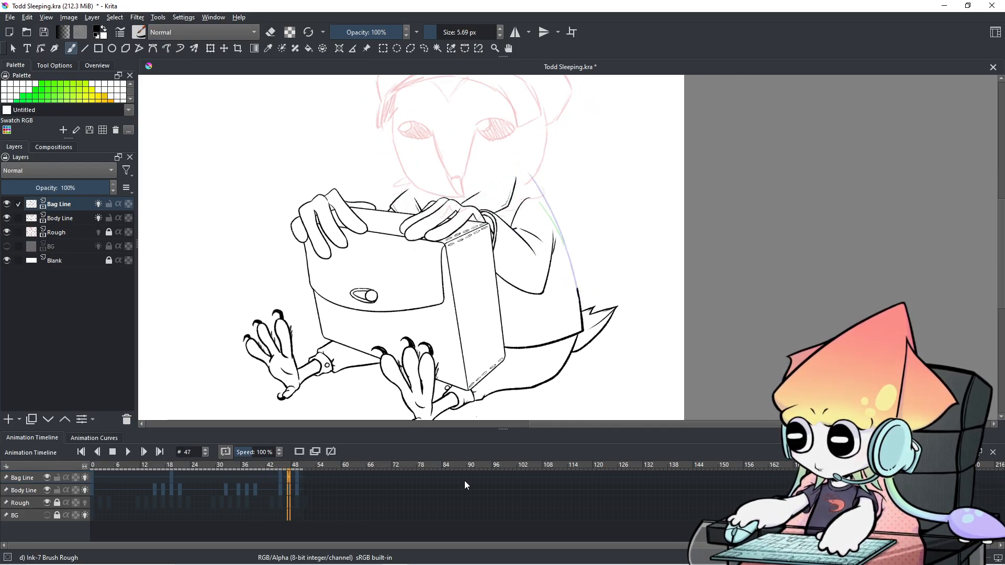
Step: Ink the back line on frame 47 in one curved stroke along the onion-skin guides, from the neck to the short hem segment
scroll(533, 255, up, 1)
scroll(556, 241, up, 1)
drag(556, 242, 562, 271)
key(ctrl+[)
key(ctrl+[)
key(ctrl+[)
key(ctrl+[)
key(ctrl+[)
key(ctrl+[)
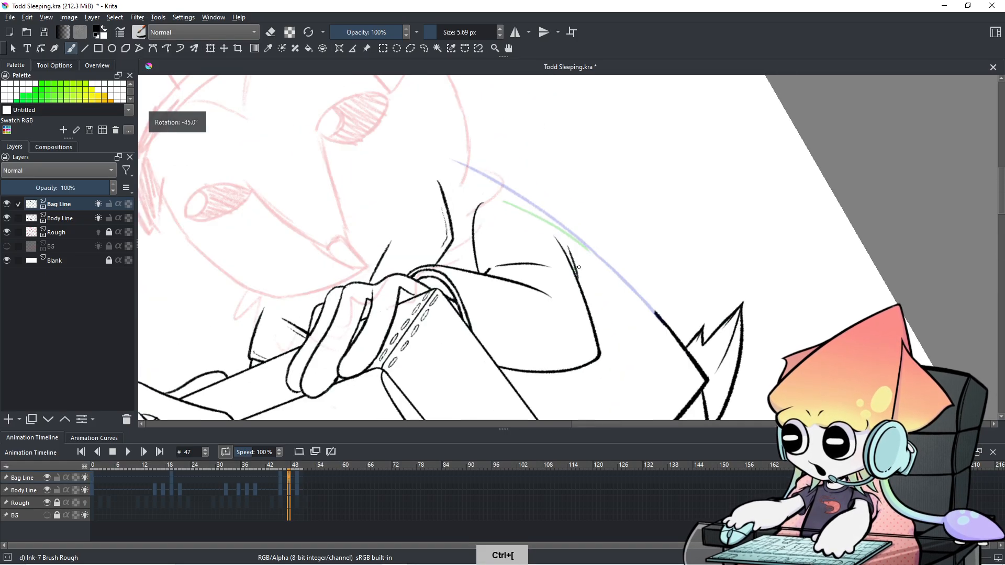
scroll(586, 242, up, 1)
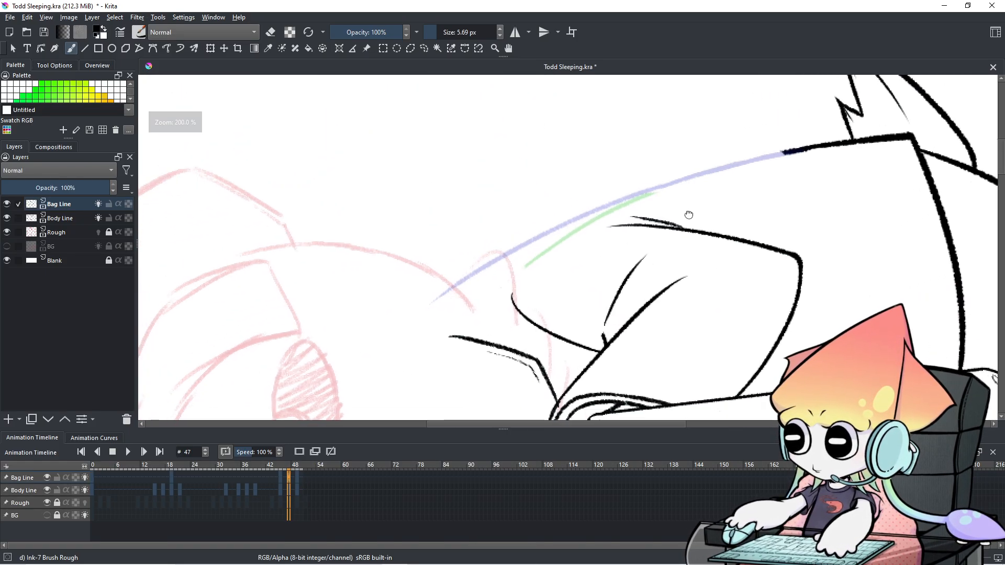
scroll(681, 212, up, 1)
key(m)
key(m)
key(ctrl+[)
scroll(658, 217, down, 1)
drag(657, 217, 585, 232)
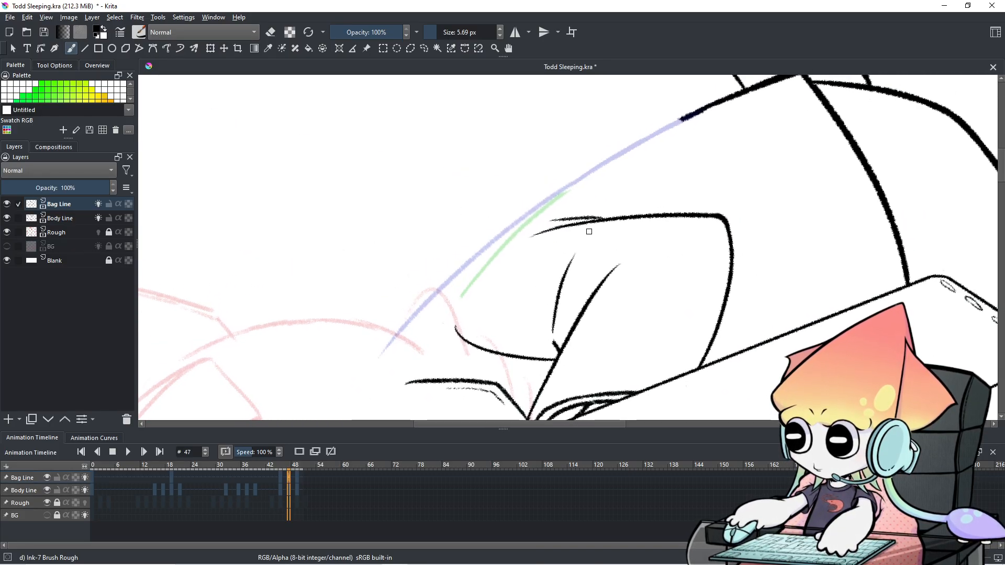
drag(387, 357, 552, 189)
key(ctrl+z)
mouse_move(372, 363)
mouse_down()
mouse_move(530, 216)
mouse_move(680, 118)
mouse_up()
key(ctrl+z)
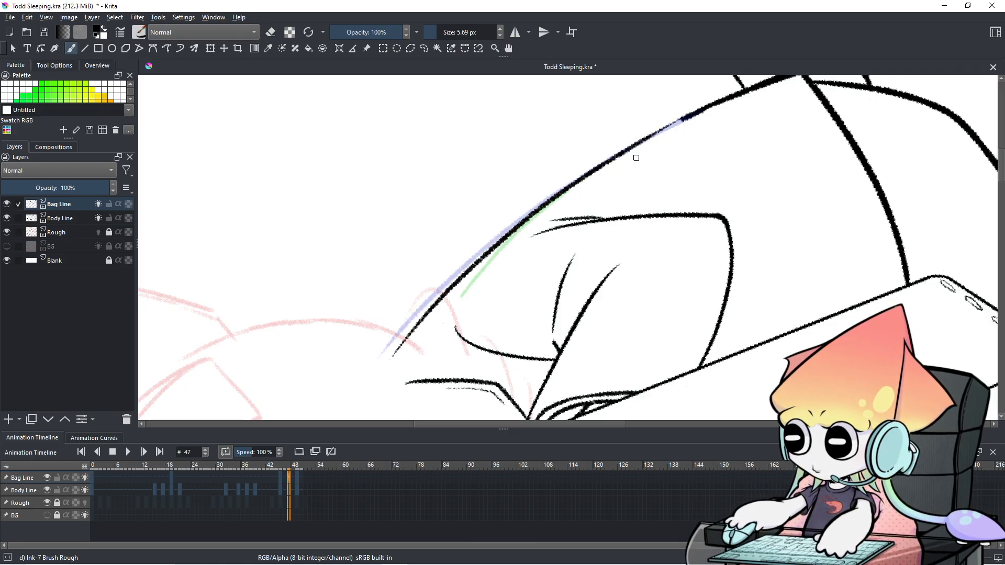
Step: Join the new back line on frame 47 smoothly to the hem segment with short strokes, undoing the ones that do not fit
key(ctrl+z)
drag(626, 152, 707, 105)
key(ctrl+z)
key(ctrl+z)
drag(649, 139, 699, 108)
key(ctrl+z)
drag(652, 134, 698, 110)
drag(625, 150, 694, 108)
key(ctrl+z)
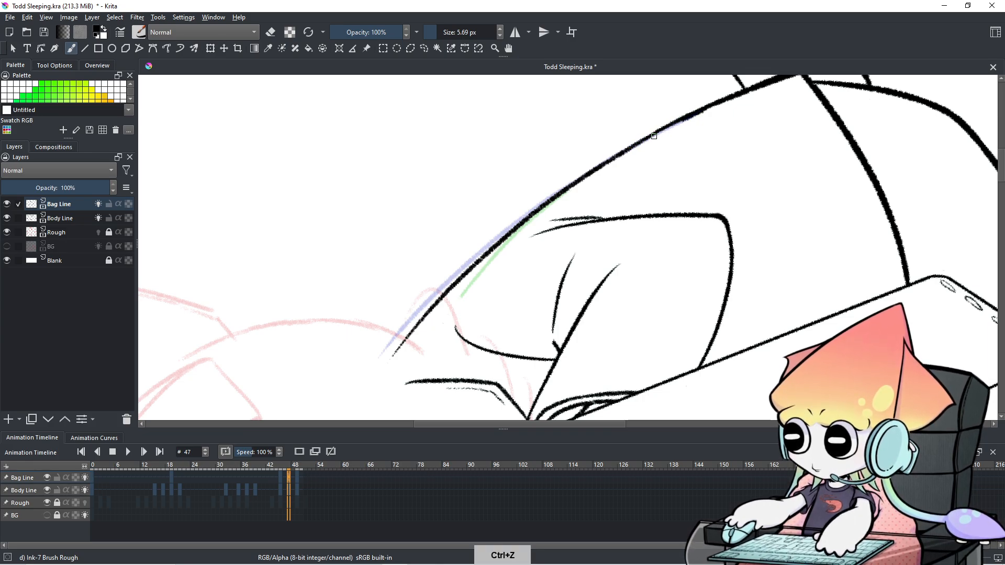
key(ctrl+z)
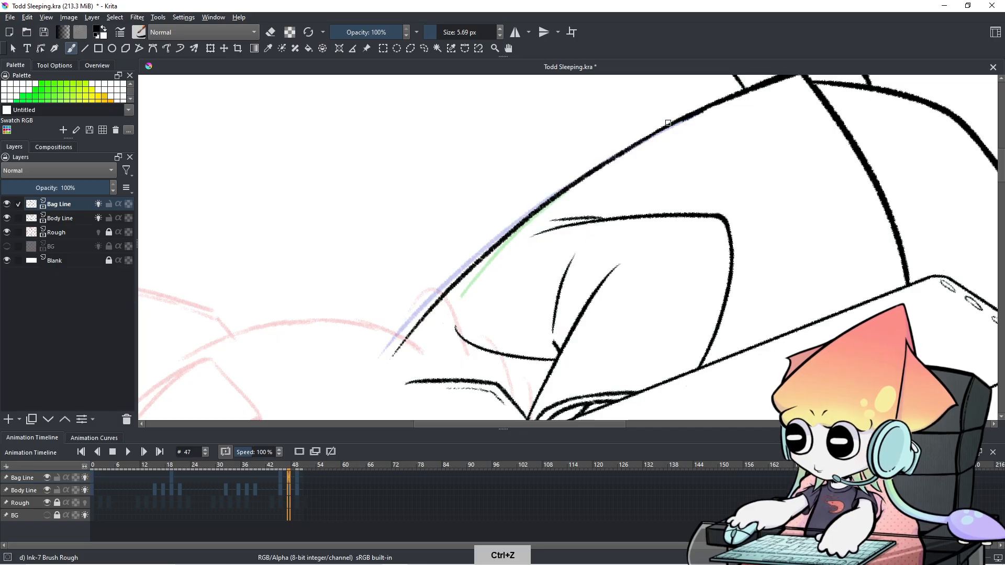
key(ctrl+z)
drag(683, 122, 639, 143)
key(ctrl+z)
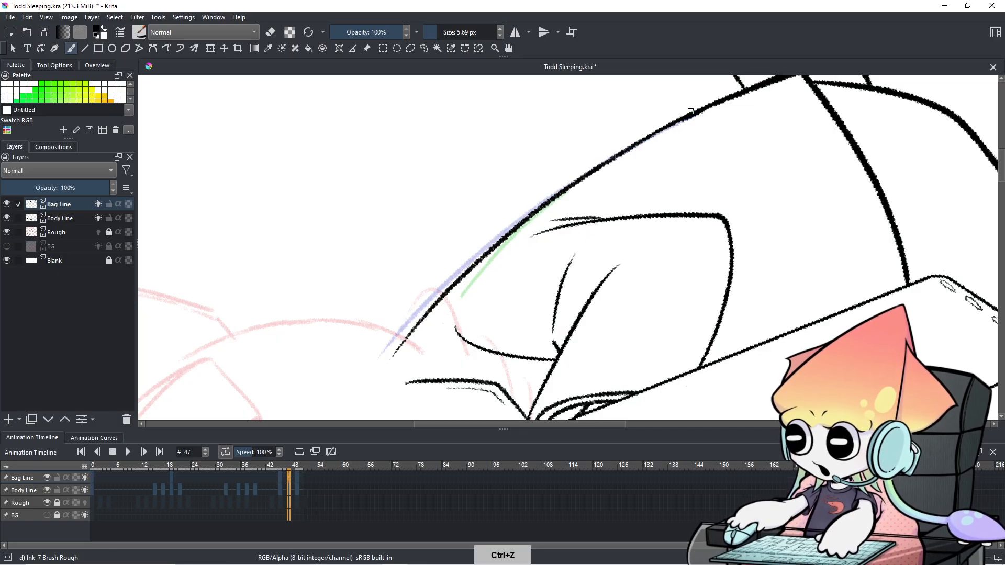
Step: Turn the canvas back upright and examine the full back line on frame 47 close up and from a distance
scroll(645, 120, up, 1)
key(shift)
key(ctrl+bracketleft)
key(ctrl+bracketleft)
key(ctrl+bracketleft)
key(ctrl+bracketleft)
key(ctrl+bracketleft)
key(ctrl+bracketleft)
key(ctrl+bracketleft)
key(ctrl+bracketleft)
key(ctrl+bracketleft)
key(ctrl+bracketleft)
key(ctrl+bracketleft)
key(ctrl+bracketleft)
key(ctrl+bracketleft)
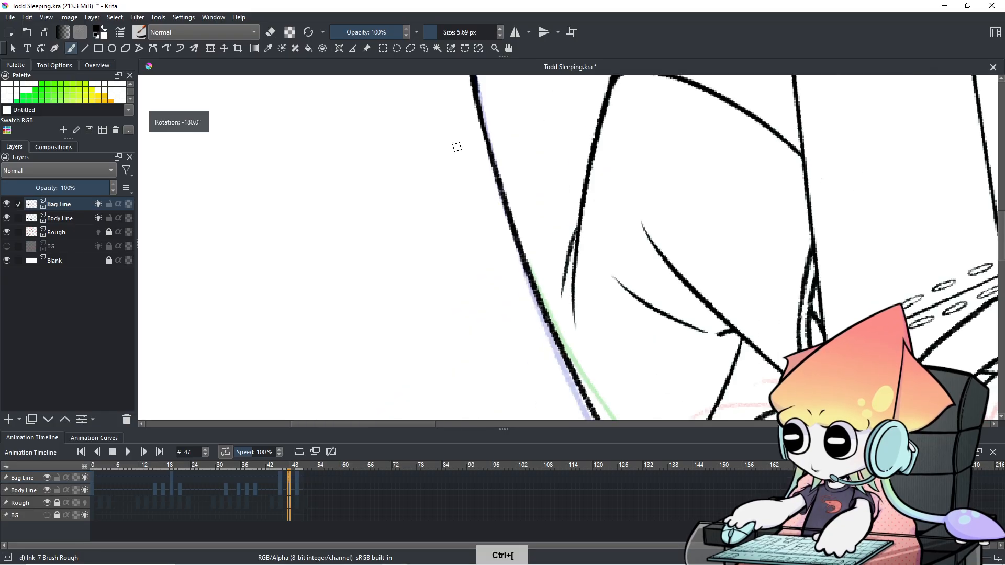
key(ctrl+bracketleft)
key(ctrl+bracketleft)
key(ctrl+bracketleft)
key(ctrl+bracketleft)
key(ctrl+bracketleft)
key(ctrl+bracketleft)
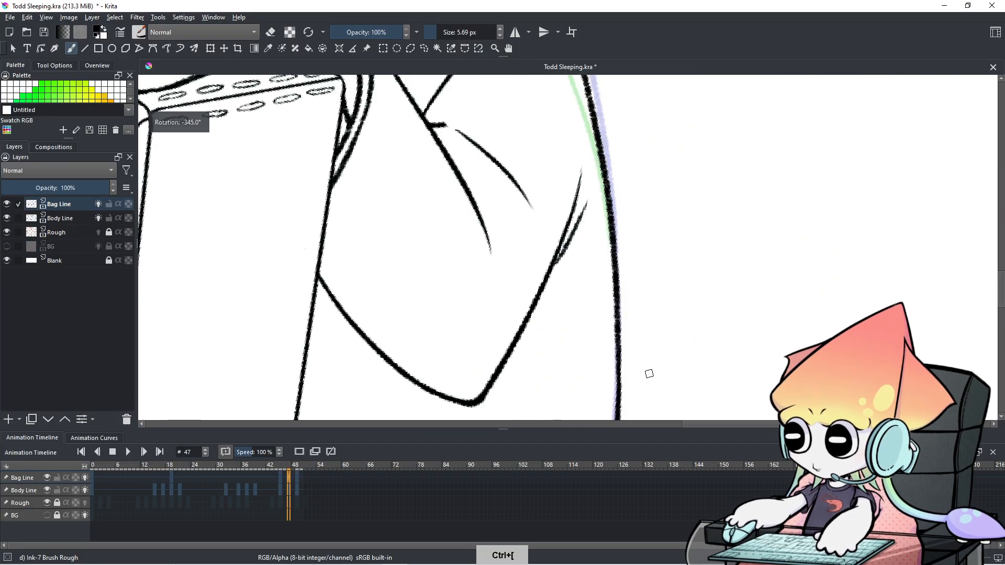
scroll(638, 136, down, 1)
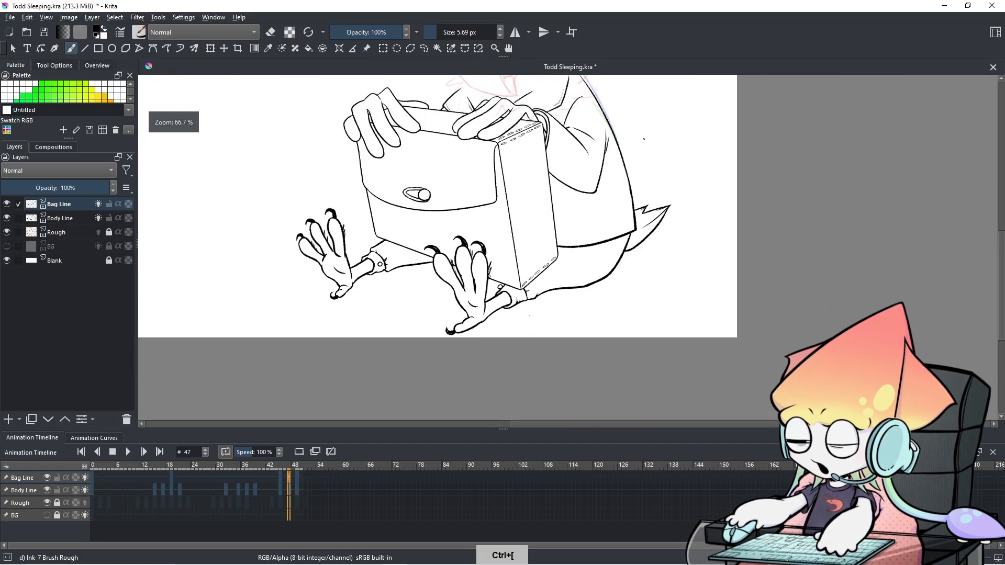
drag(642, 144, 525, 313)
scroll(525, 313, up, 1)
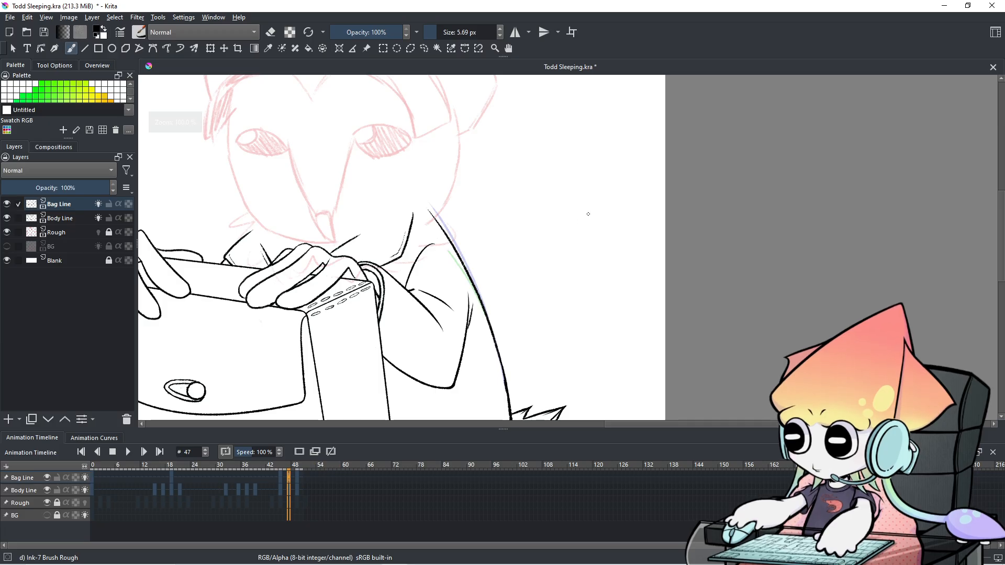
mouse_move(531, 266)
mouse_down()
mouse_move(591, 189)
mouse_move(612, 188)
mouse_up()
mouse_move(556, 263)
mouse_down()
mouse_move(639, 180)
mouse_move(634, 199)
mouse_up()
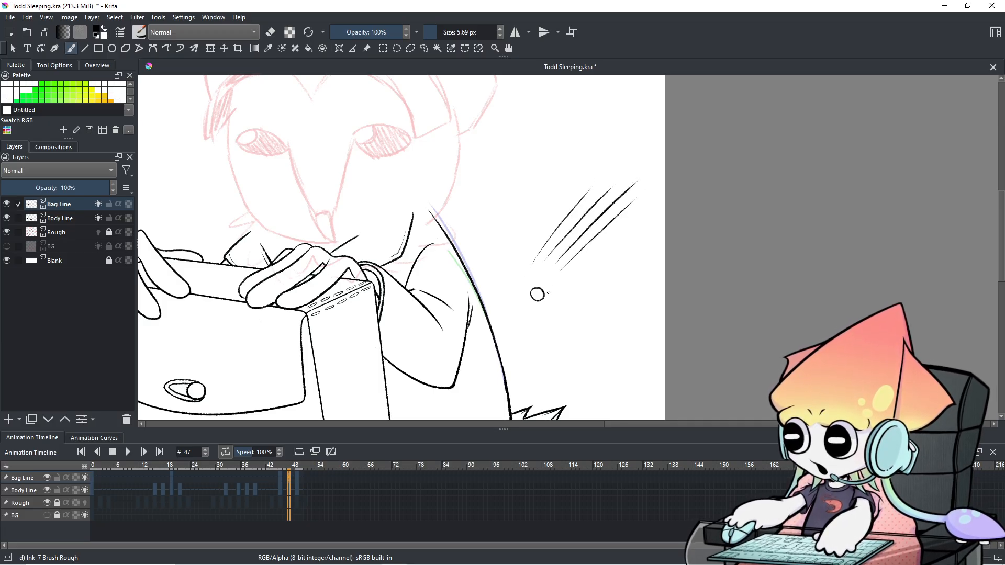
drag(620, 267, 622, 267)
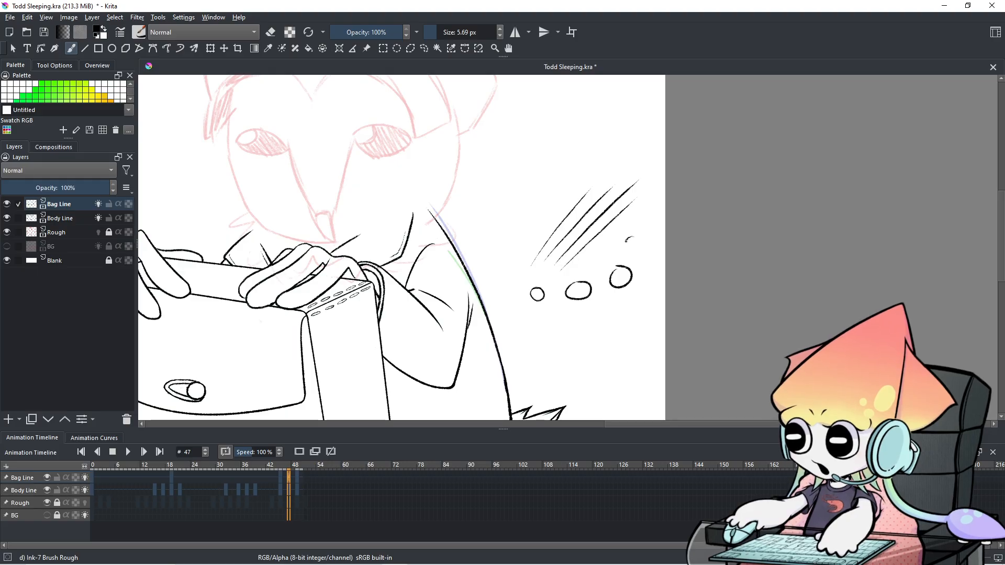
mouse_move(538, 186)
mouse_down()
mouse_move(528, 203)
mouse_move(509, 201)
mouse_move(542, 236)
mouse_up()
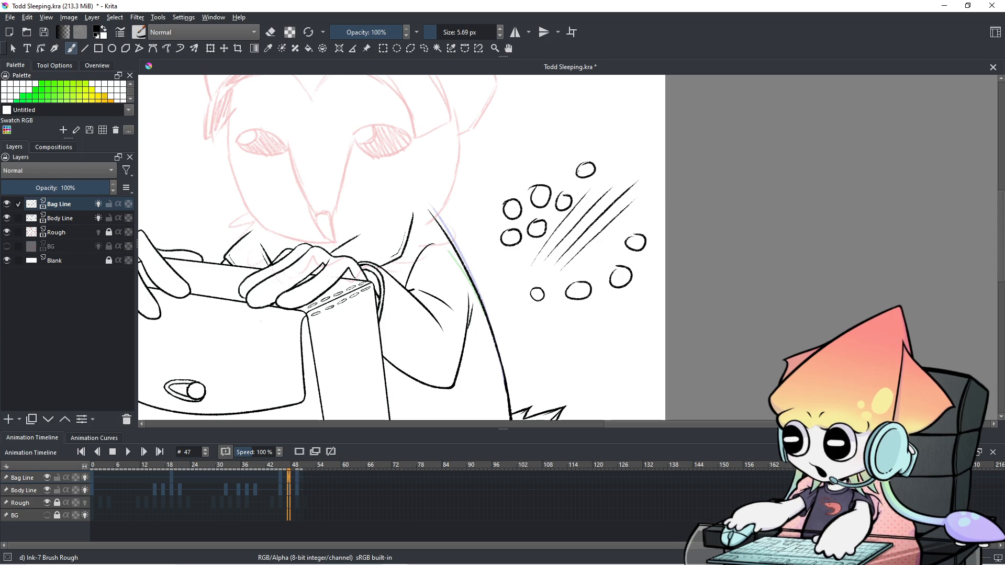
key(ctrl+z)
key(ctrl+z)
key(ctrl+z)
key(ctrl+z)
key(ctrl+z)
key(ctrl+z)
key(ctrl+z)
key(ctrl+z)
key(ctrl+z)
key(ctrl+z)
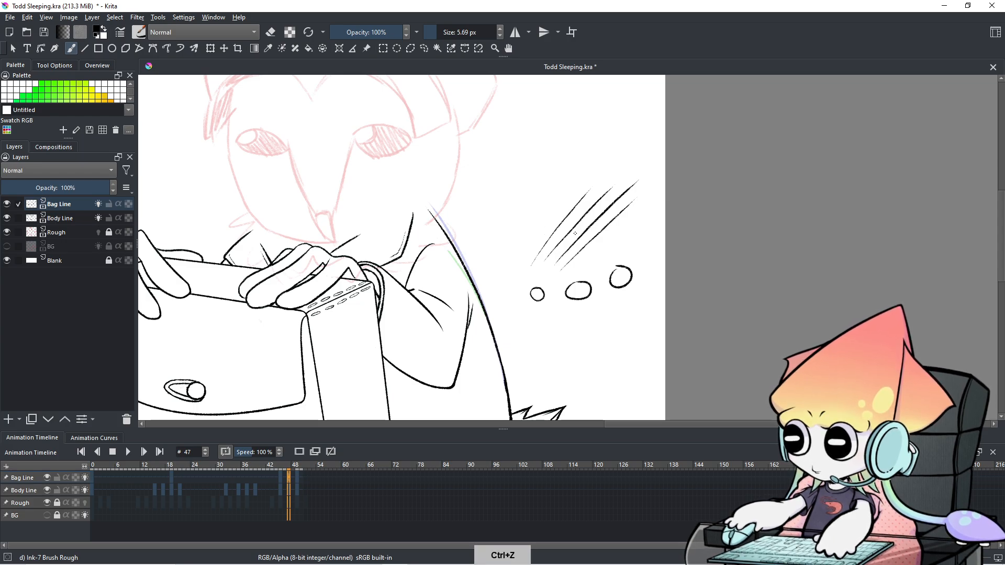
key(ctrl+z)
key(ctrl+z)
key(ctrl+z)
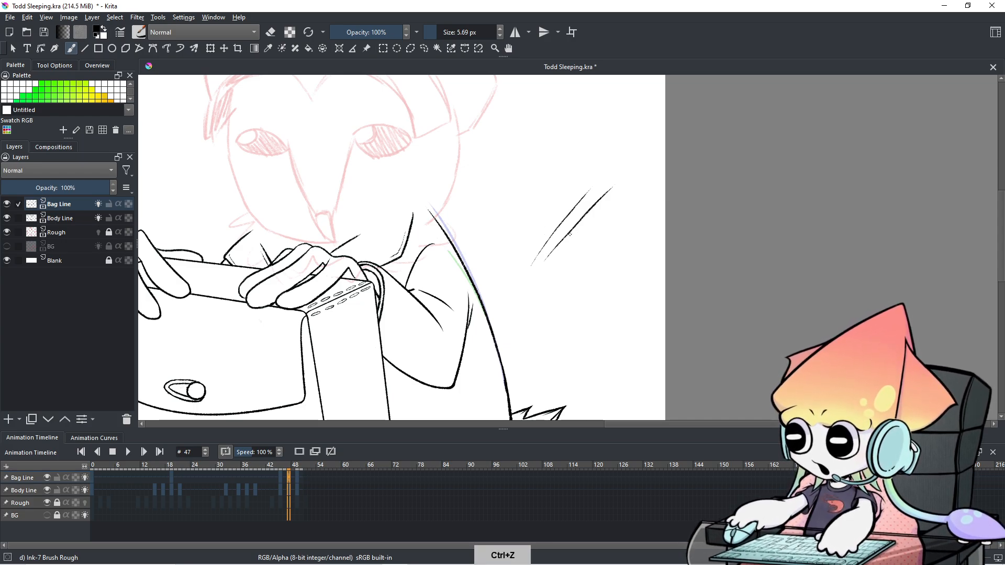
drag(572, 193, 529, 280)
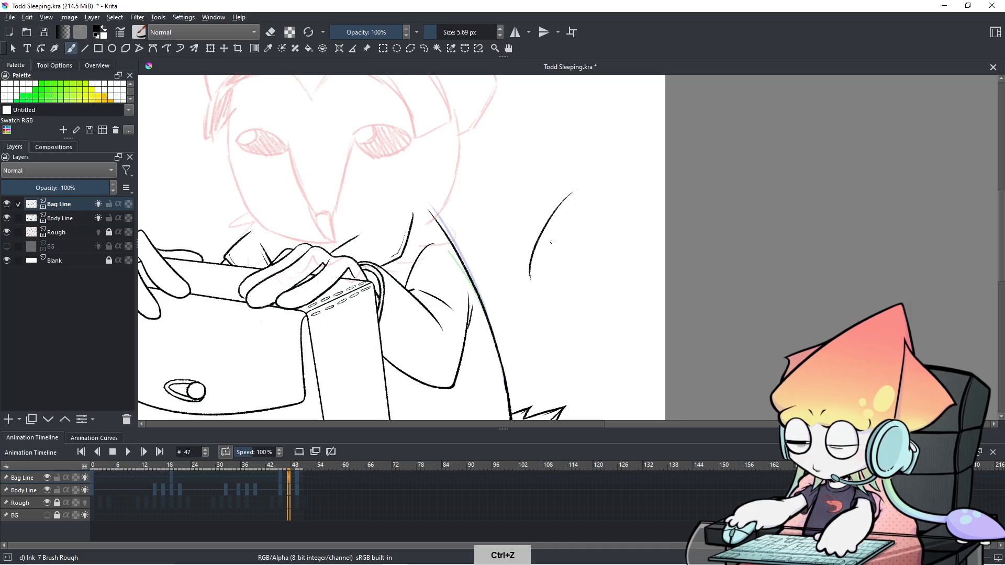
drag(579, 199, 552, 273)
drag(584, 205, 579, 268)
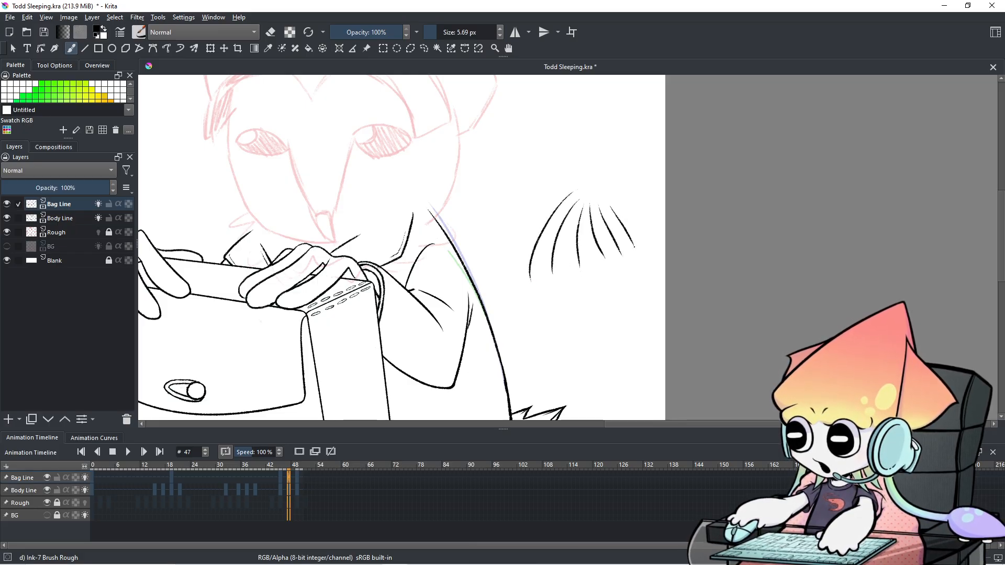
key(ctrl+z)
key(ctrl+z)
key(ctrl+z)
key(ctrl+z)
key(ctrl+z)
key(ctrl+z)
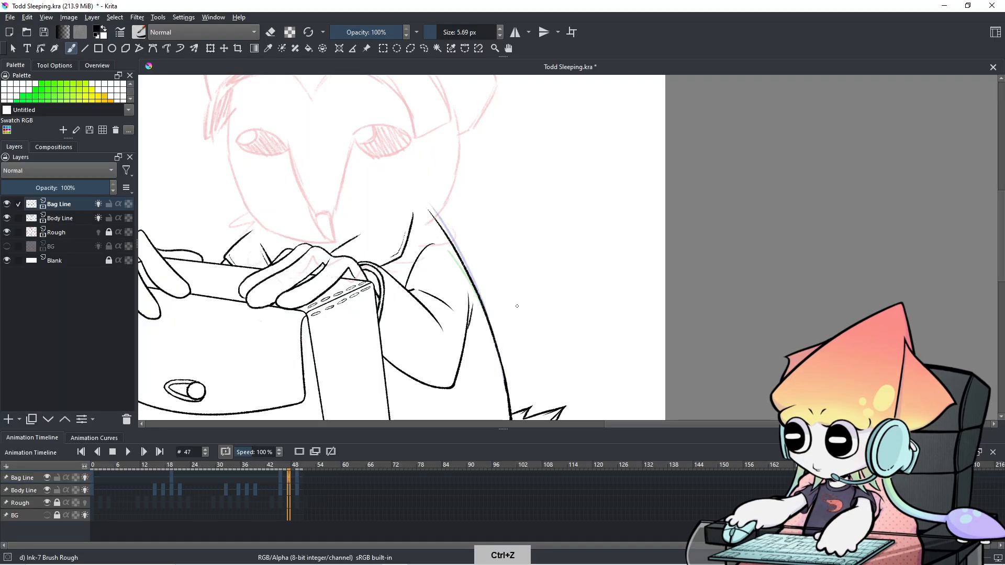
Step: Go to frame 49 of the animation
mouse_move(527, 285)
mouse_down()
mouse_move(680, 164)
mouse_move(651, 192)
mouse_up()
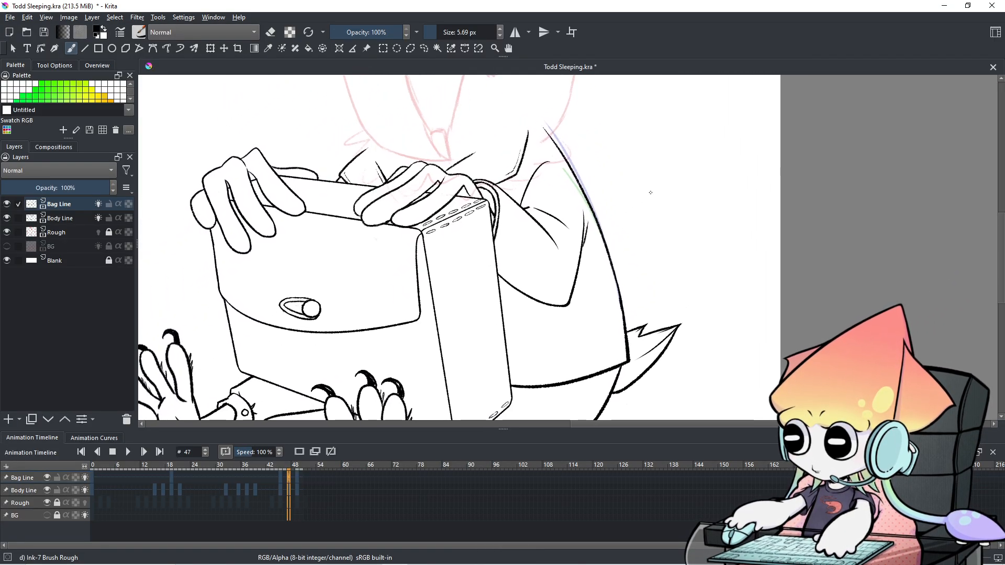
drag(257, 484, 296, 480)
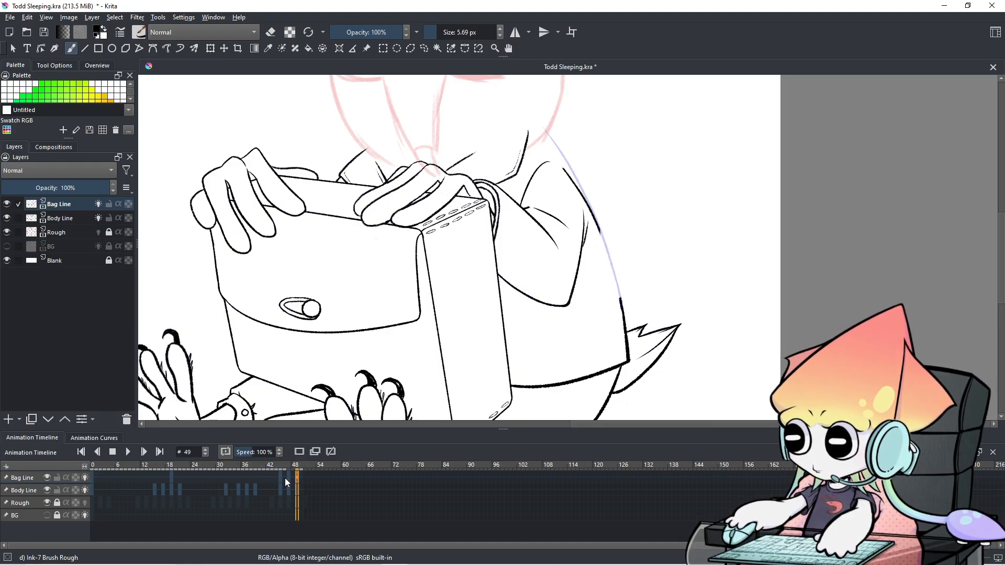
Step: Set the brush size to 5.60 px and try a curved test stroke beside the back line on frame 49, undoing it
key(ctrl+bracketleft)
key(ctrl+bracketleft)
key(ctrl+bracketleft)
key(ctrl+bracketleft)
key(ctrl+bracketleft)
key(ctrl+bracketleft)
key(ctrl+bracketleft)
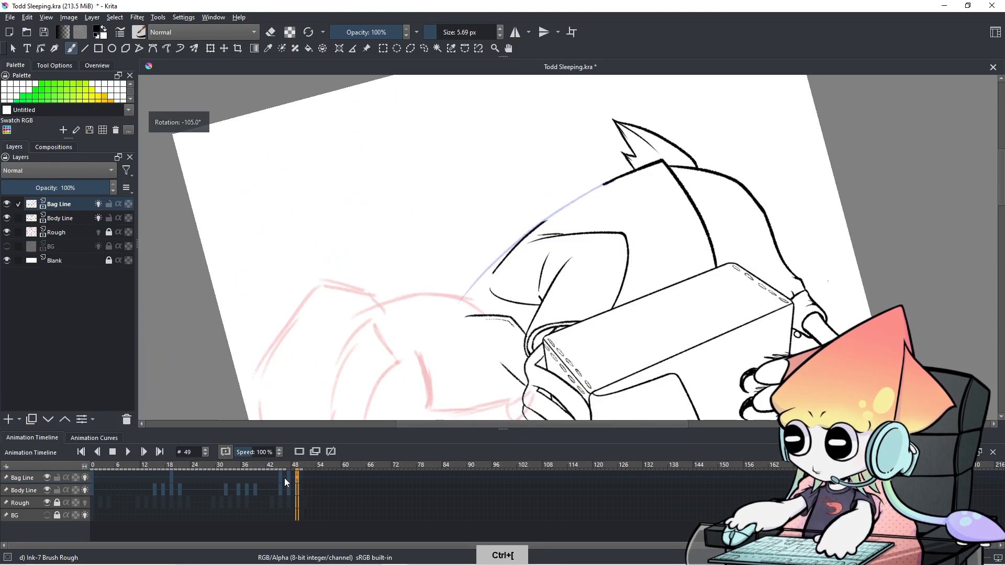
key(ctrl+equal)
mouse_move(299, 411)
mouse_down()
mouse_move(372, 359)
mouse_move(417, 369)
mouse_move(405, 365)
mouse_up()
drag(461, 277, 440, 324)
key(ctrl+z)
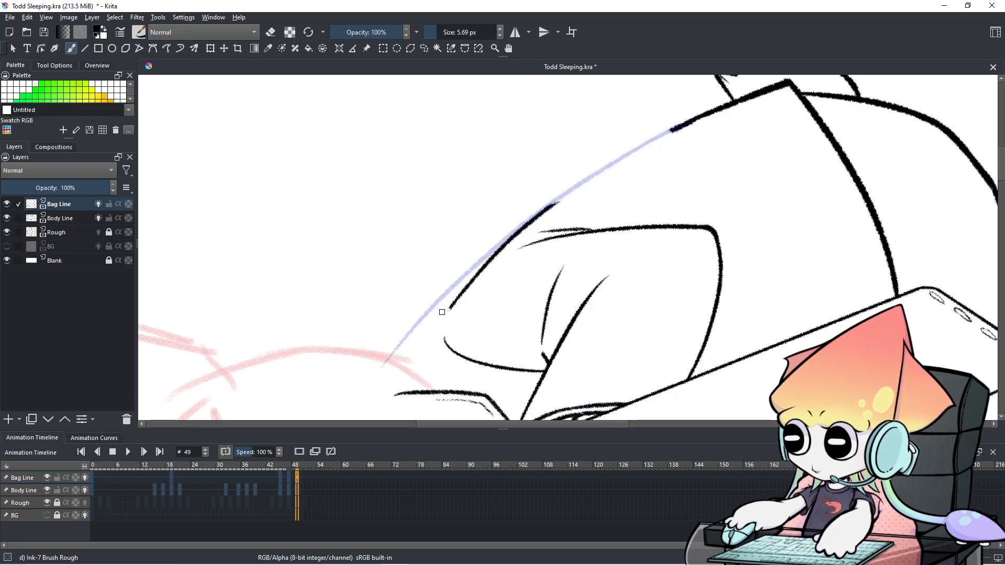
shift+drag(437, 307, 450, 285)
shift+drag(496, 252, 484, 207)
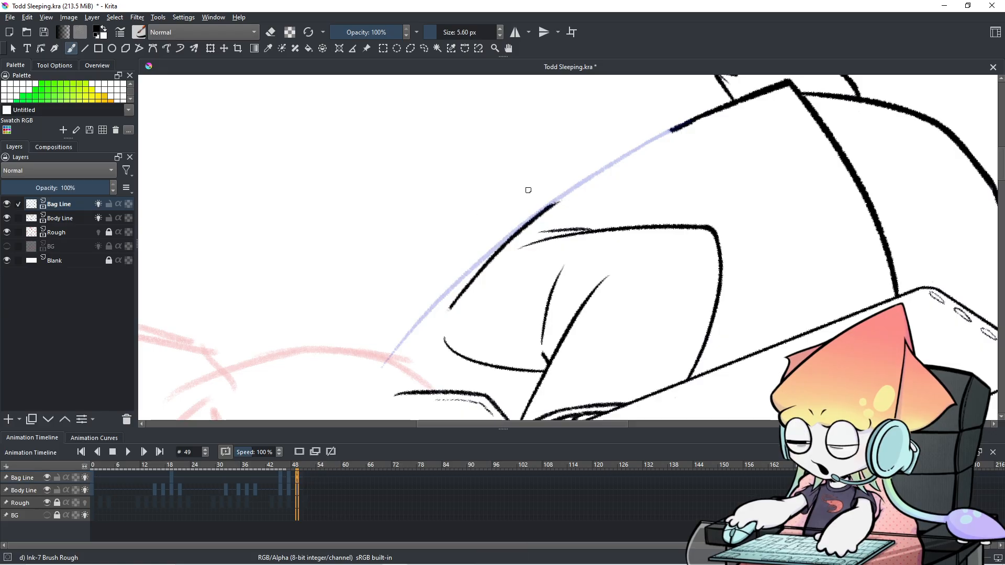
drag(477, 245, 559, 177)
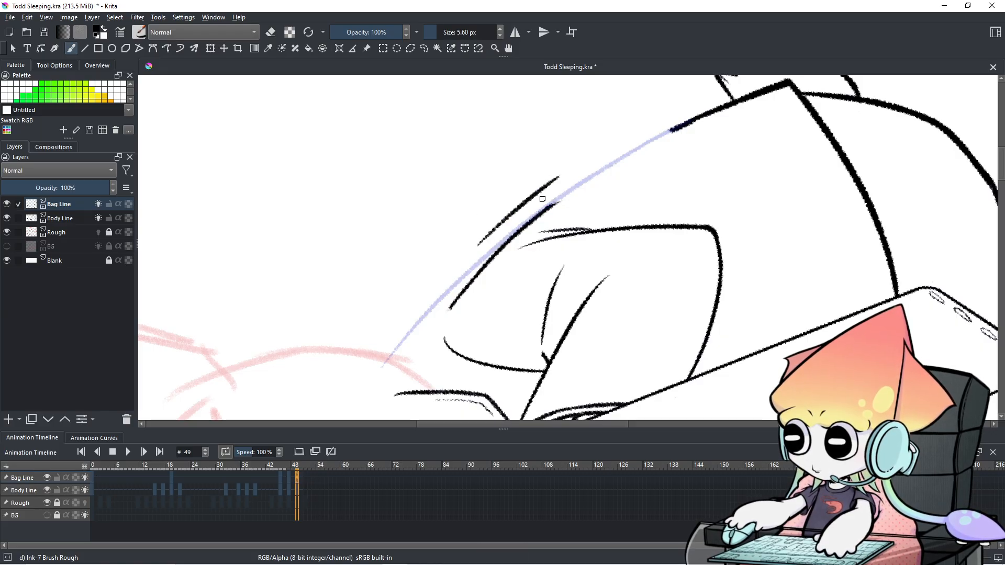
key(ctrl+z)
Step: Try to bridge the gap in the back line on frame 49 with single strokes from the shoulder segment, undoing each one
drag(545, 211, 662, 134)
key(ctrl+z)
drag(544, 211, 690, 119)
key(ctrl+z)
drag(544, 210, 683, 124)
drag(546, 210, 648, 140)
key(ctrl+z)
key(ctrl+z)
key(ctrl+z)
drag(547, 209, 675, 125)
key(ctrl+z)
drag(554, 204, 671, 132)
key(ctrl+z)
drag(551, 206, 659, 138)
key(ctrl+z)
key(ctrl+z)
drag(555, 207, 675, 130)
key(ctrl+z)
drag(562, 198, 671, 131)
key(ctrl+z)
drag(553, 205, 678, 125)
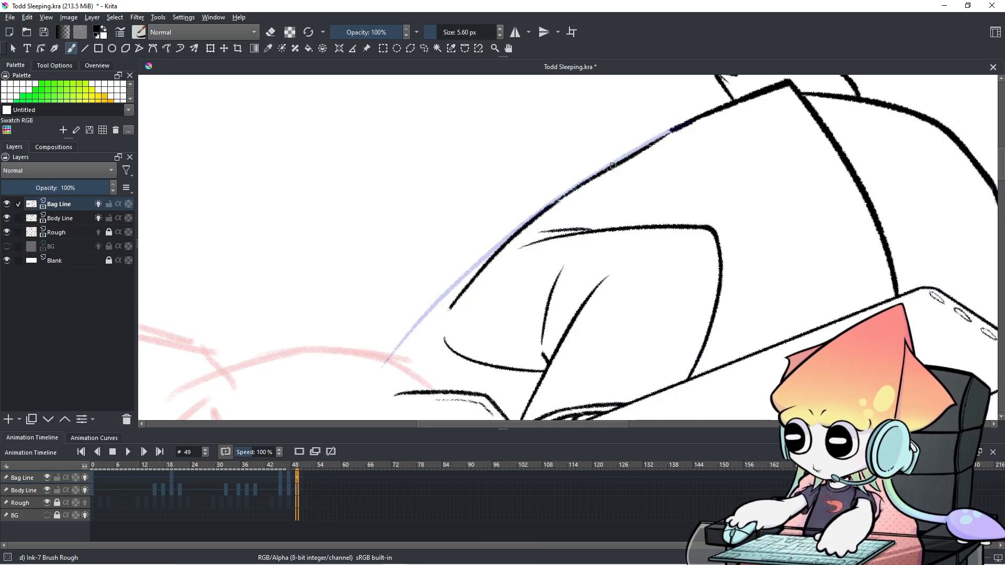
key(ctrl+z)
key(ctrl+z)
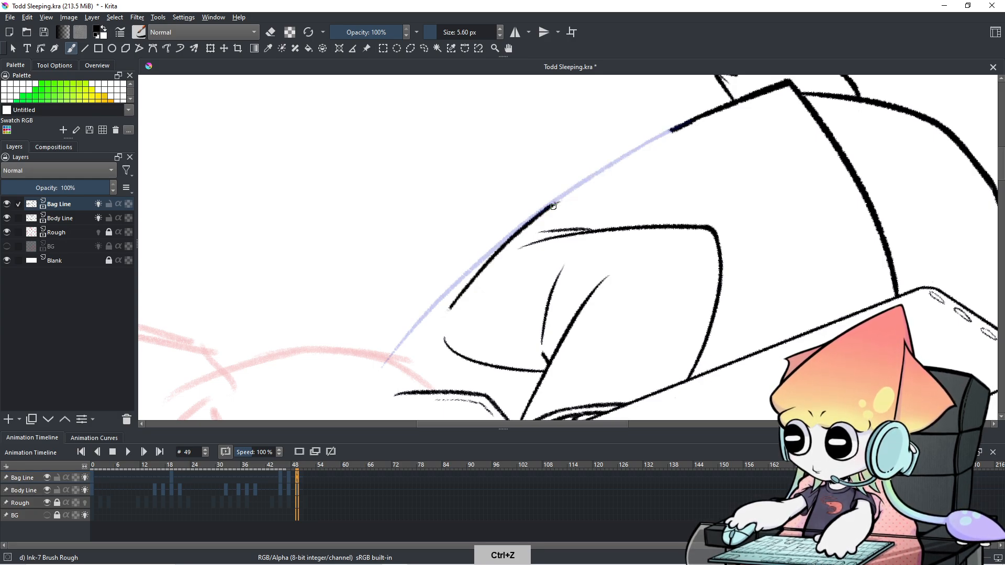
Step: Ink the missing back line on frame 49 between the shoulder and hem segments along the onion-skin guide, undoing strokes that do not fit
key(e)
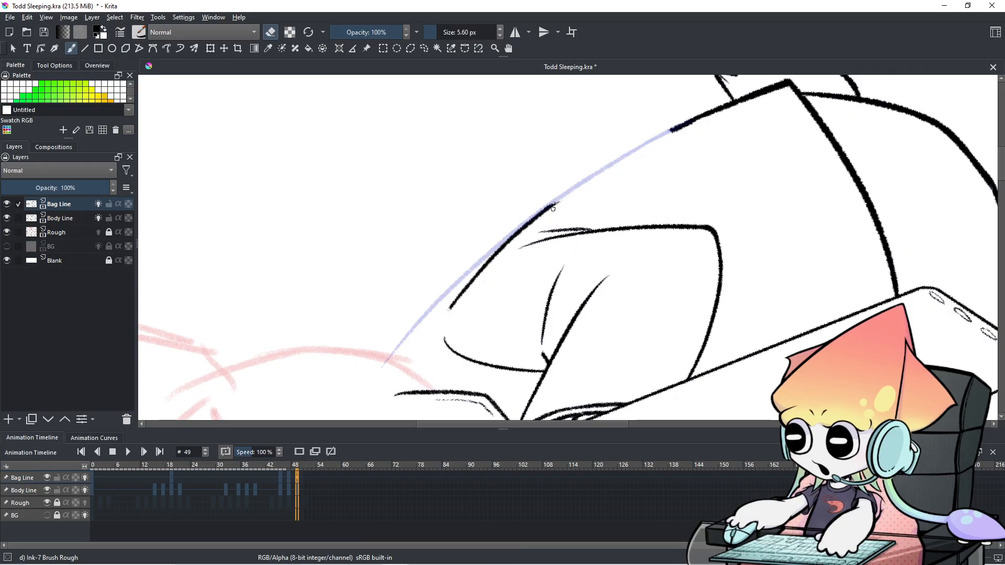
key(e)
drag(577, 190, 696, 116)
key(ctrl+z)
key(ctrl+z)
key(ctrl+z)
mouse_move(578, 189)
mouse_down()
mouse_move(679, 119)
mouse_move(661, 135)
mouse_move(702, 123)
mouse_up()
key(ctrl+z)
key(ctrl+z)
drag(578, 191, 674, 131)
key(ctrl+z)
drag(578, 190, 678, 130)
key(ctrl+z)
drag(578, 189, 689, 126)
key(ctrl+z)
mouse_move(578, 190)
mouse_down()
mouse_move(689, 127)
mouse_move(578, 188)
mouse_up()
key(ctrl+z)
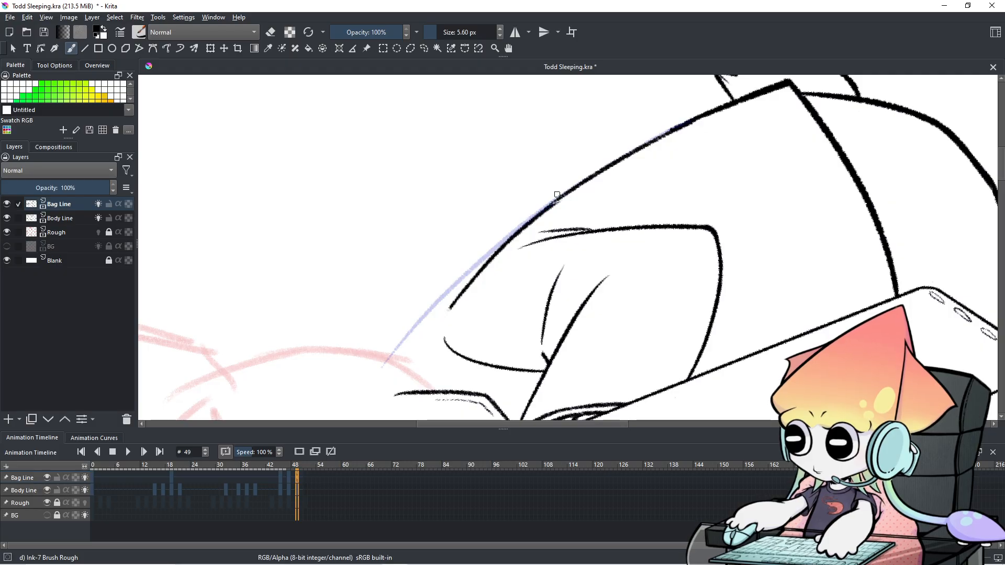
key(ctrl+z)
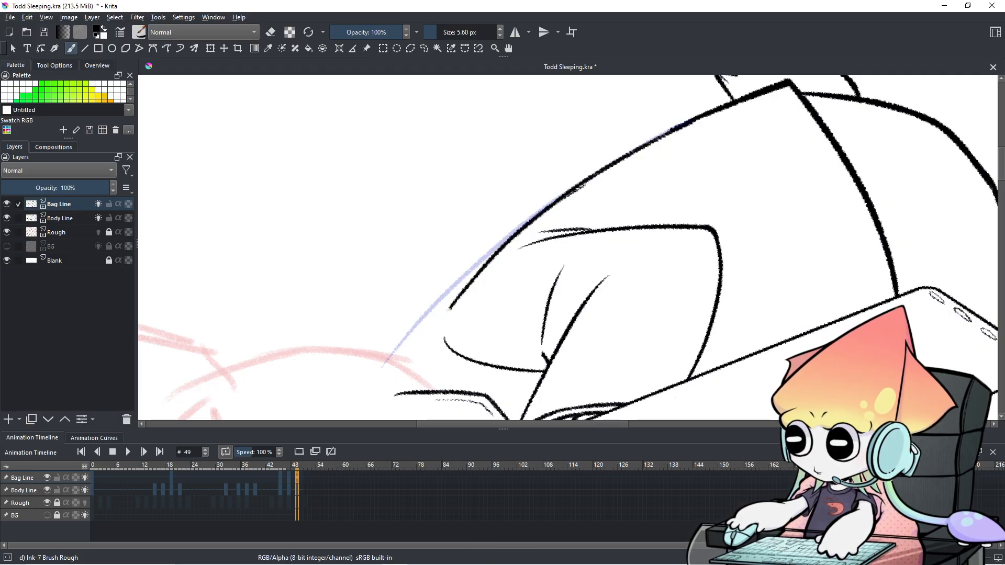
drag(630, 195, 624, 184)
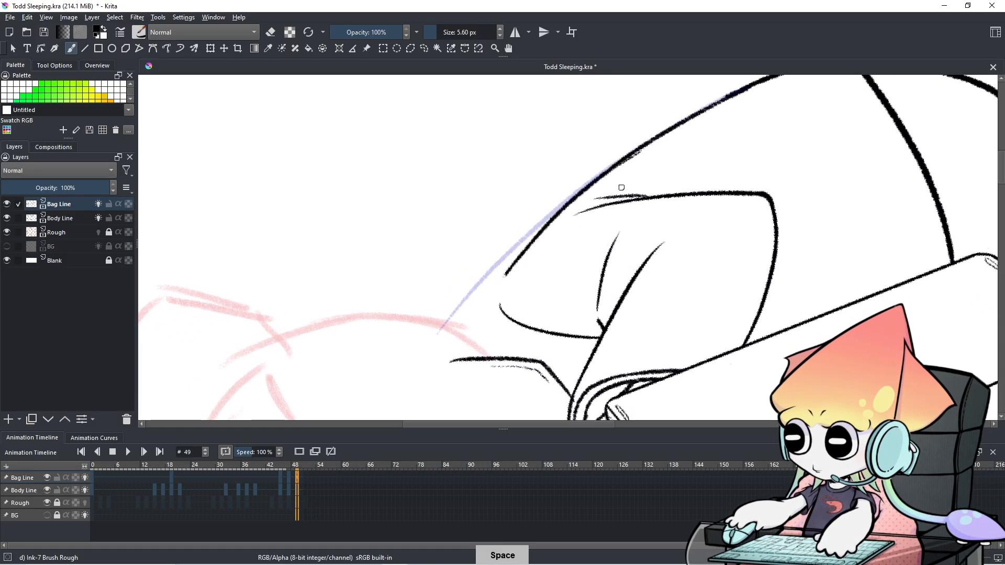
key(ctrl+z)
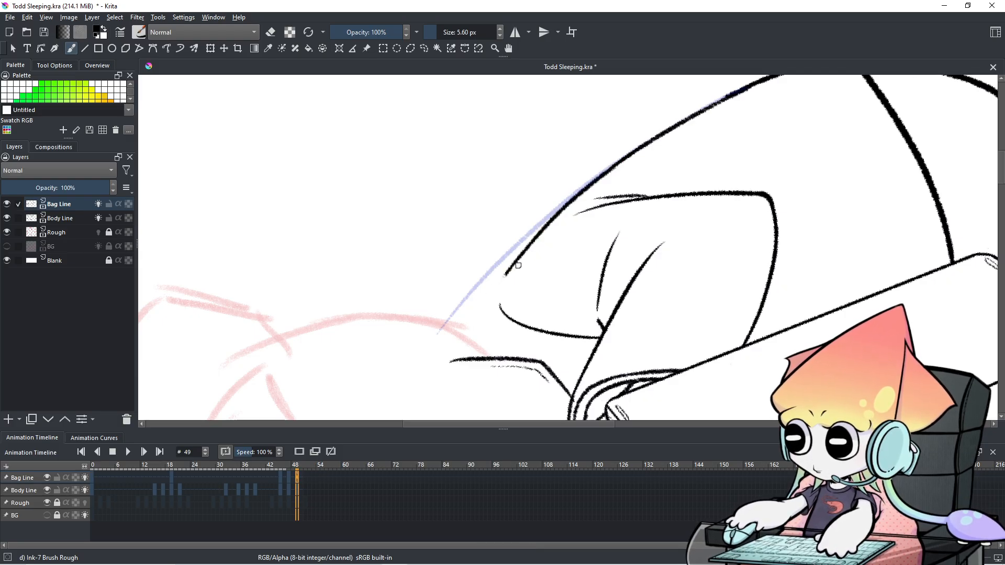
Step: Erase the neck-side end of the shoulder segment of the back line on the Body Line layer
key(e)
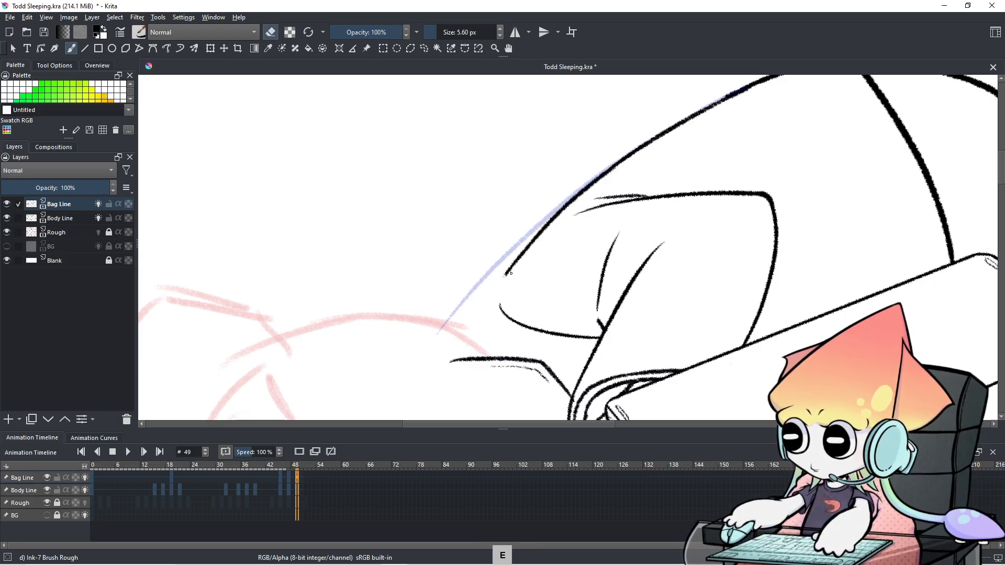
key(e)
drag(536, 239, 500, 280)
key(e)
key(ctrl+z)
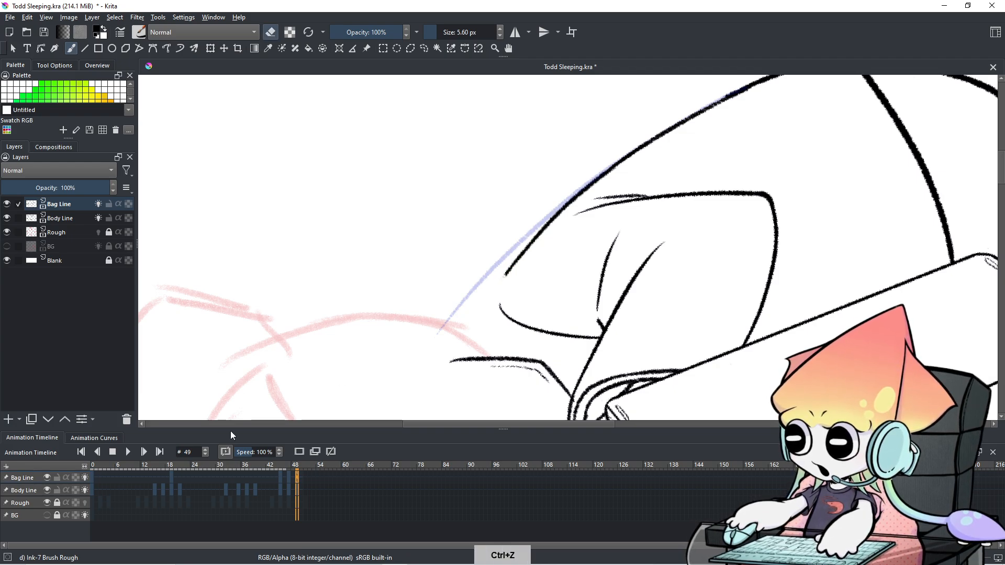
click(33, 491)
drag(542, 235, 503, 276)
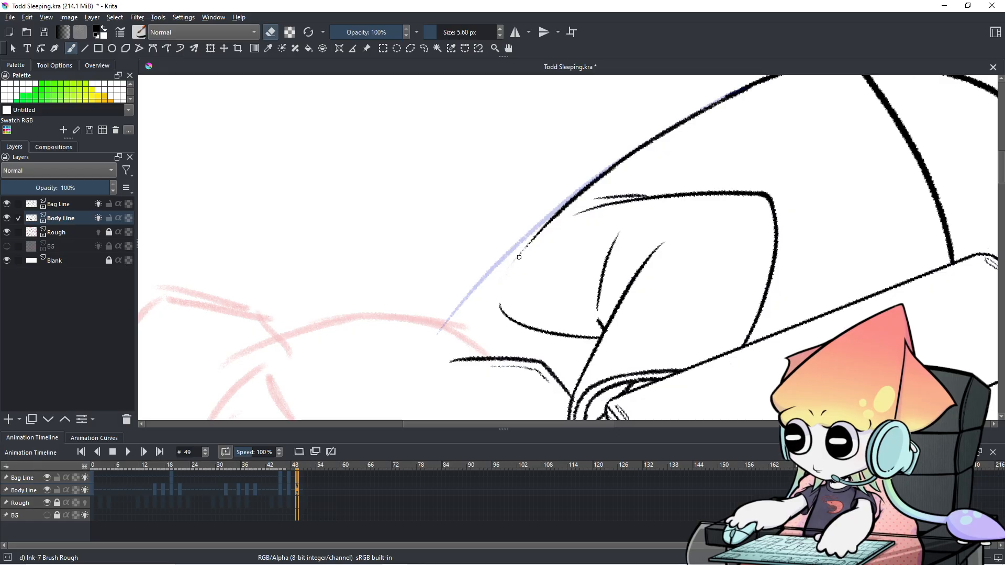
Step: On the Bag Line layer, ink the upper back line on frame 49 in one curved stroke to the collar tip, undoing extra strokes
click(34, 478)
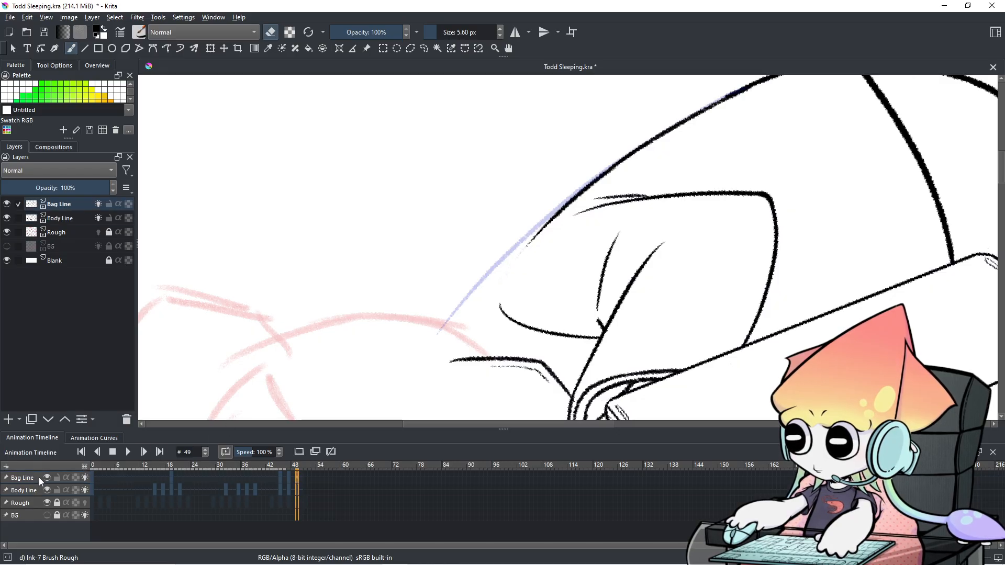
key(e)
drag(547, 228, 443, 366)
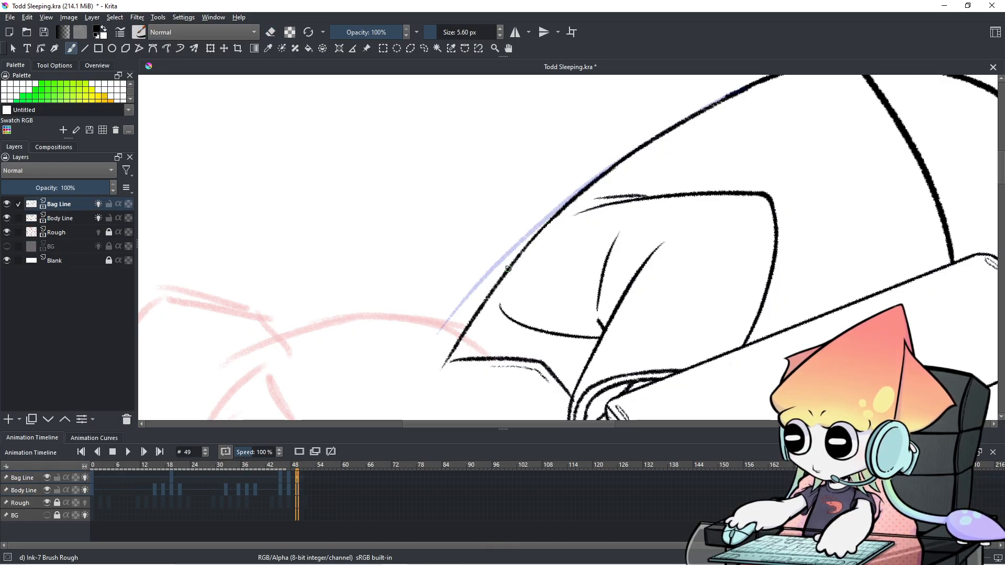
drag(481, 299, 600, 176)
key(ctrl+z)
key(ctrl+z)
mouse_move(509, 270)
mouse_down()
mouse_move(598, 180)
mouse_move(550, 219)
mouse_up()
key(ctrl+z)
Step: Turn the canvas back upright and examine the full back line on frame 49 from a distance and close up
key(ctrl+bracketleft)
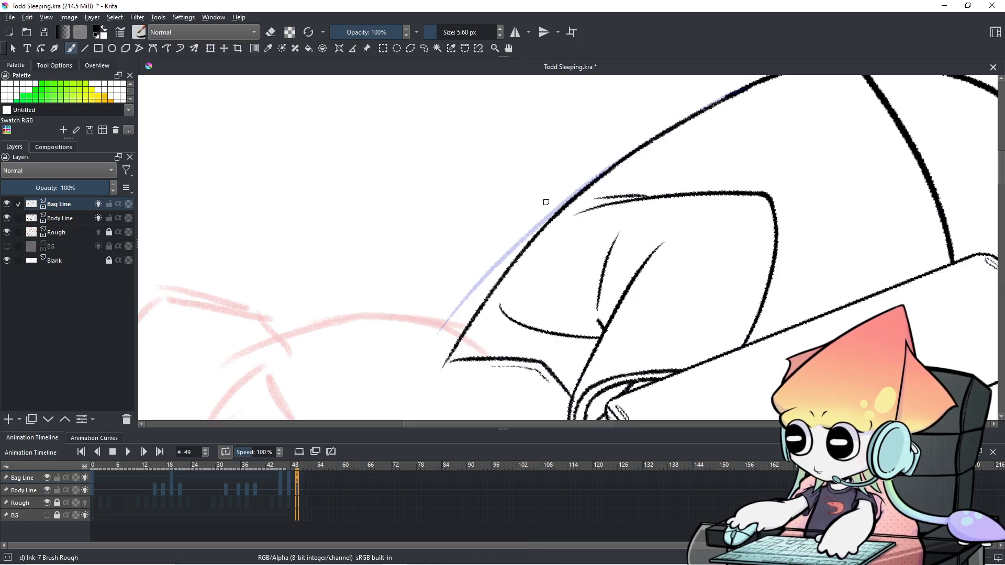
key(ctrl+bracketleft)
key(ctrl+bracketleft)
key(ctrl+bracketleft)
key(ctrl+bracketleft)
key(ctrl+bracketleft)
key(ctrl+bracketleft)
key(ctrl+bracketleft)
key(ctrl+bracketleft)
key(ctrl+bracketleft)
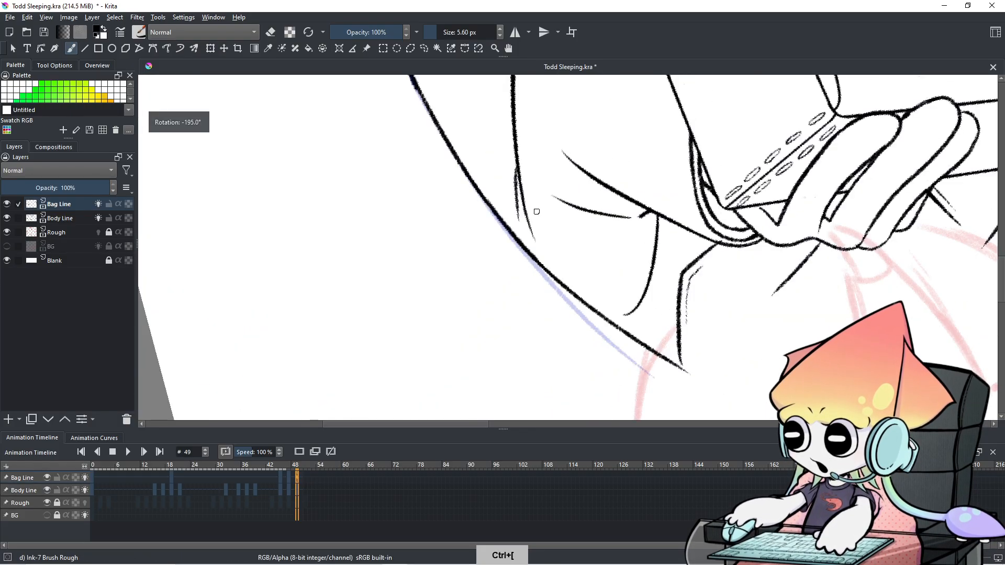
key(ctrl+bracketleft)
key(ctrl+bracketleft)
key(ctrl+bracketleft)
key(ctrl+bracketleft)
key(ctrl+bracketleft)
key(ctrl+bracketleft)
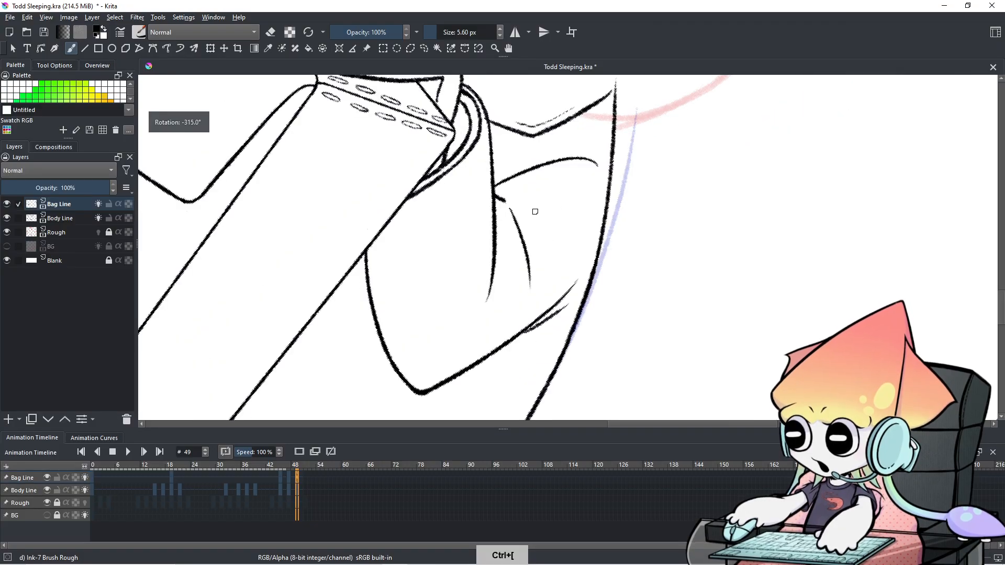
scroll(534, 209, down, 4)
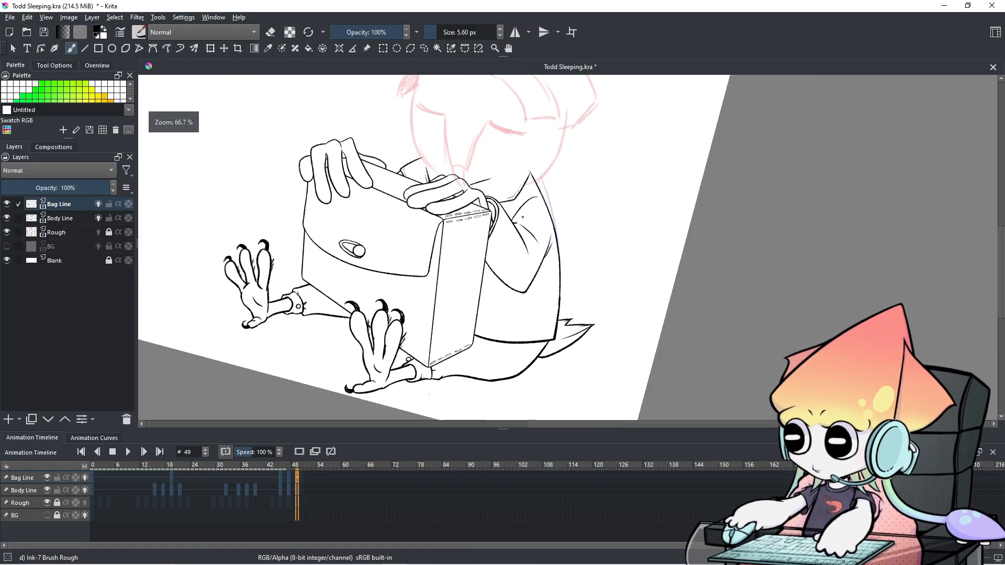
scroll(576, 189, up, 2)
drag(601, 152, 582, 185)
key(ctrl+z)
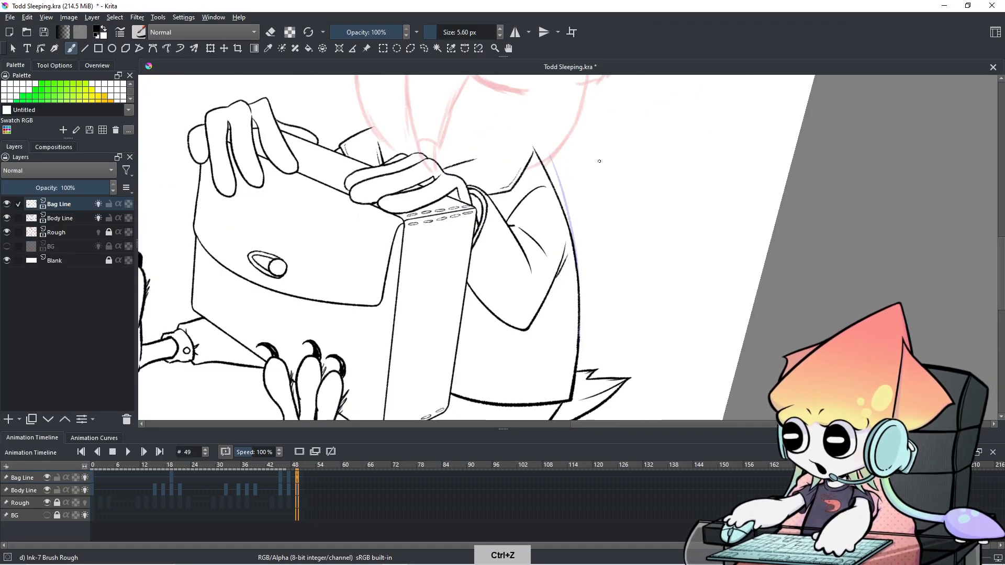
scroll(584, 157, down, 1)
key(ctrl+bracketleft)
drag(584, 157, 633, 160)
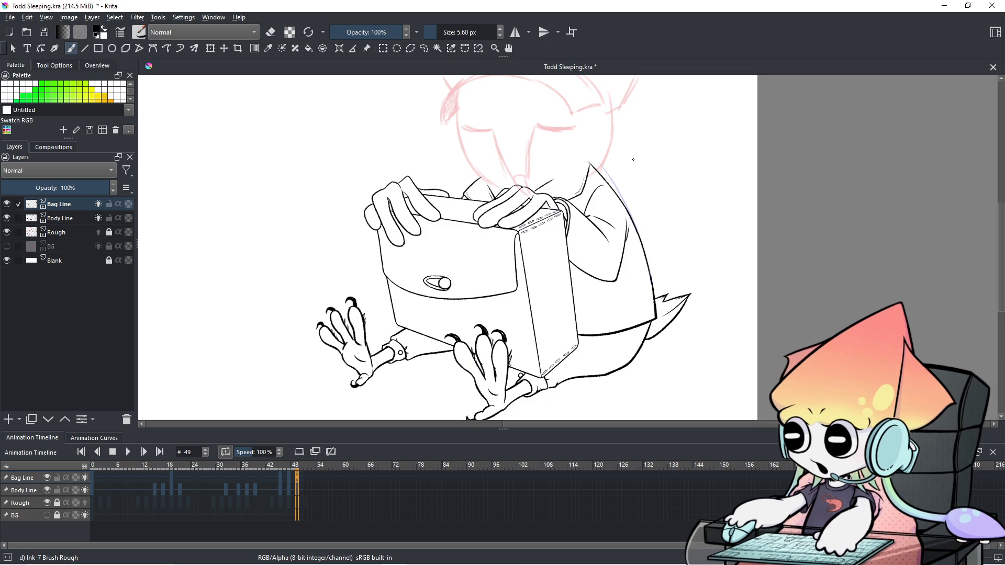
key(ctrl+equal)
key(ctrl+equal)
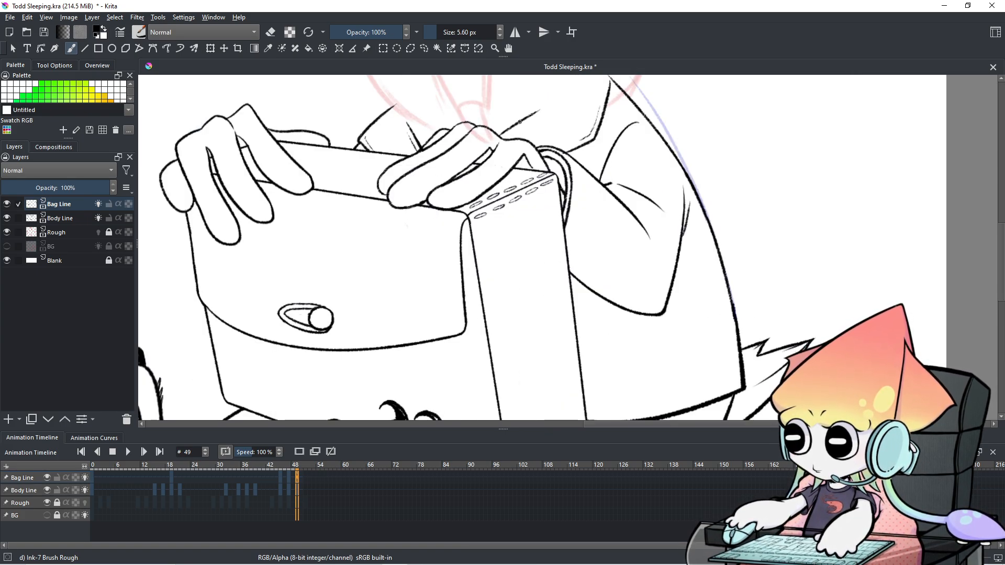
Step: Scrub from frame 45 to frame 49 to compare the drawings around the head and collar
drag(519, 122, 625, 289)
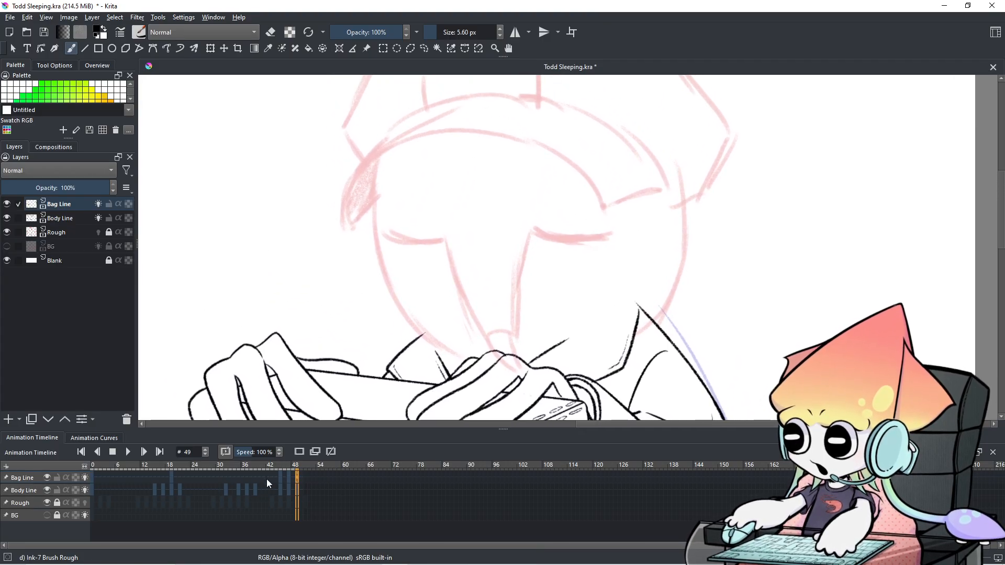
click(280, 482)
drag(288, 479, 292, 476)
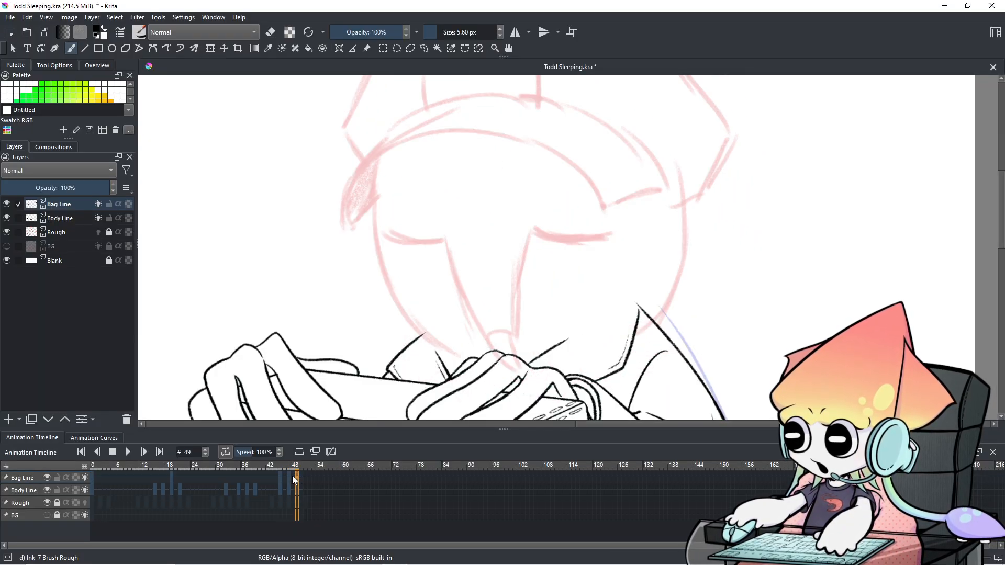
click(27, 491)
click(12, 479)
click(46, 478)
click(47, 478)
click(41, 489)
click(40, 480)
drag(575, 240, 556, 296)
key(ctrl+z)
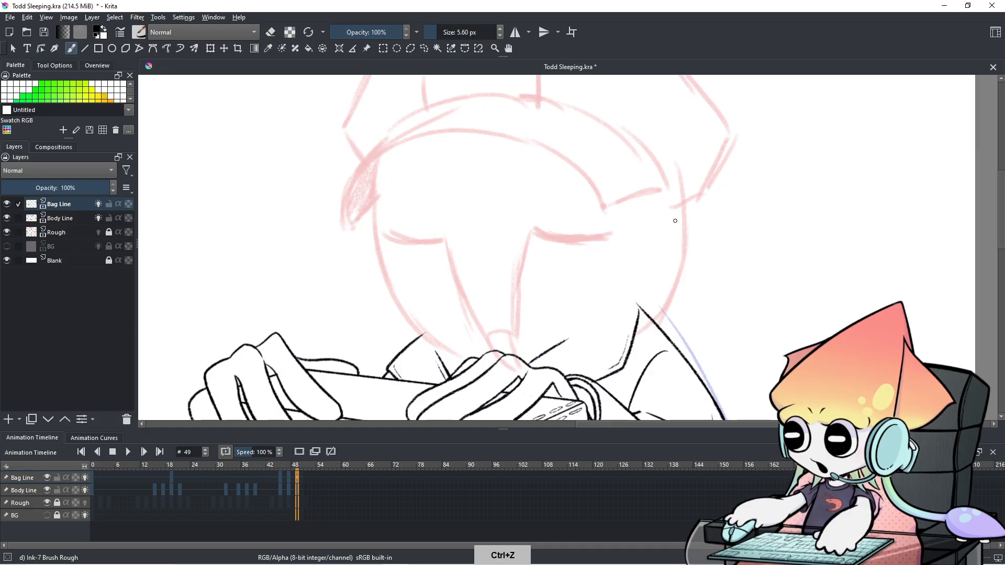
key(ctrl+minus)
key(ctrl+minus)
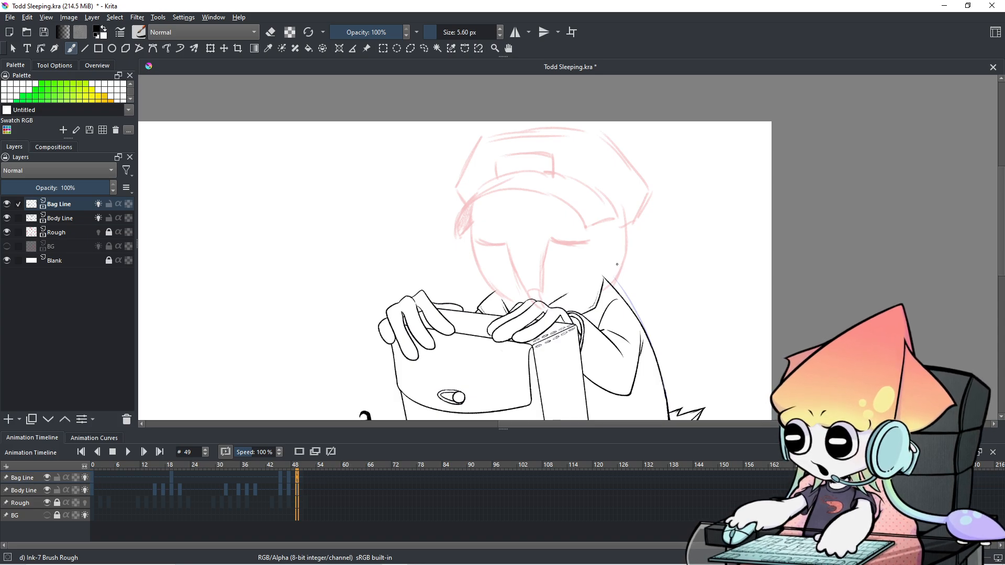
key(ctrl+plus)
drag(616, 264, 648, 284)
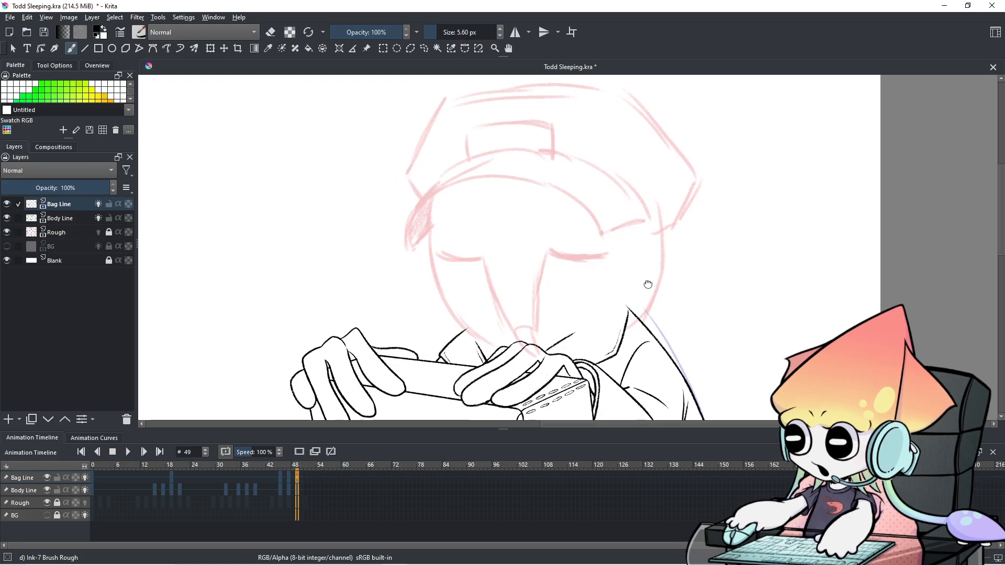
key(ctrl+z)
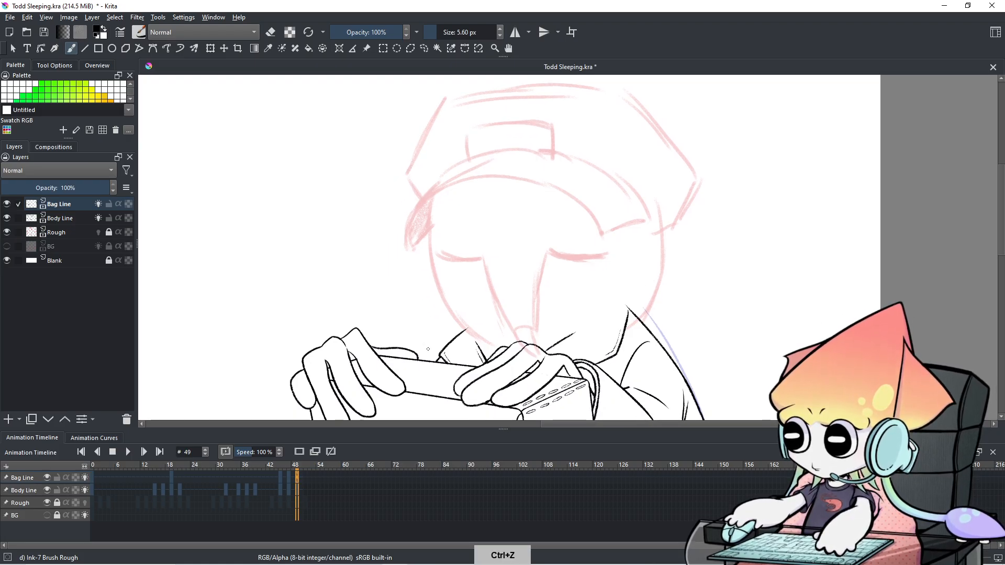
Step: Flip between frames 45, 47, 49 and 50 to compare the inked back lines
click(276, 479)
drag(288, 480, 299, 480)
click(275, 475)
click(283, 476)
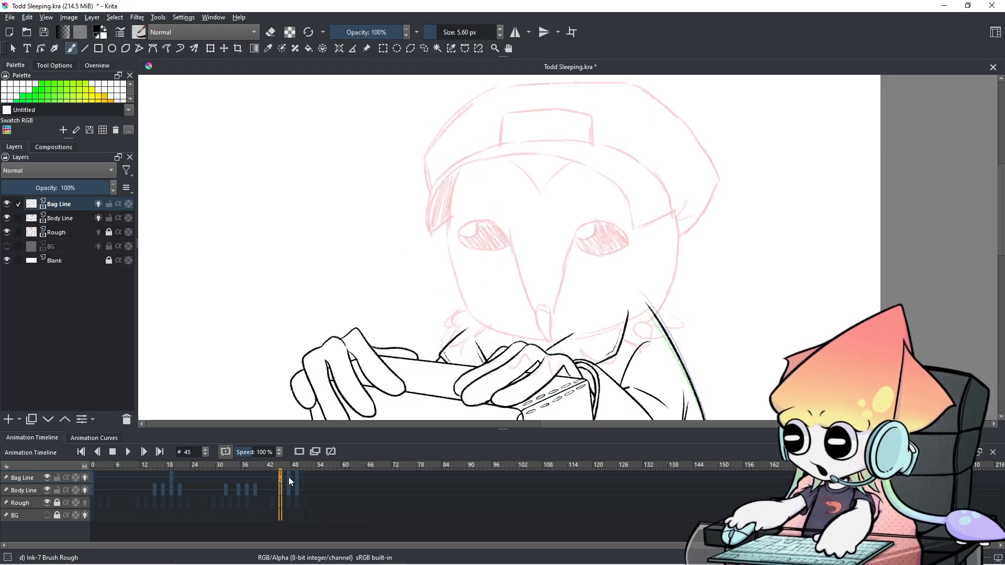
click(290, 479)
mouse_move(297, 476)
mouse_down()
mouse_move(274, 475)
mouse_move(300, 482)
mouse_up()
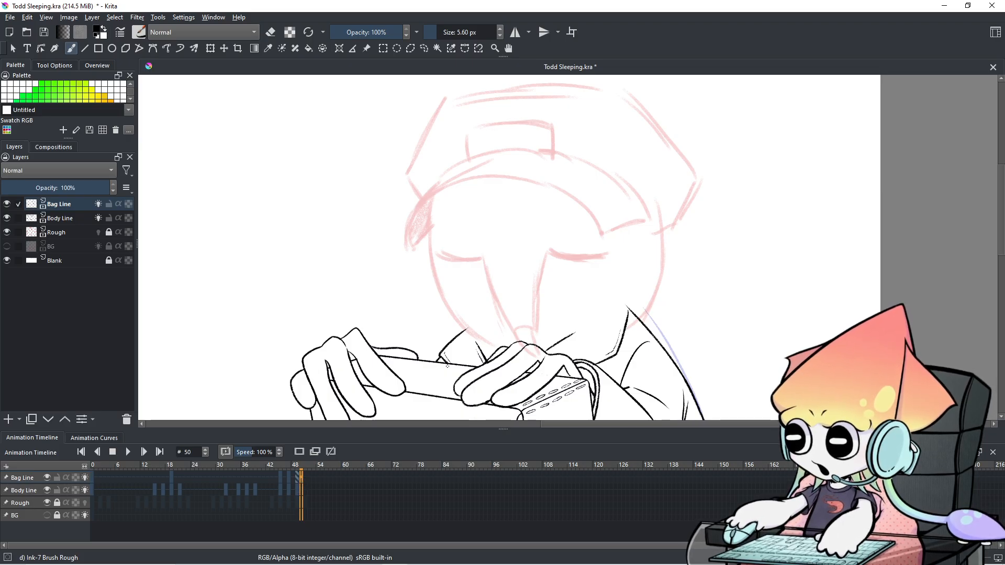
Step: Play back the animation with the whole figure in view, then stop it
scroll(531, 362, down, 2)
drag(516, 356, 485, 225)
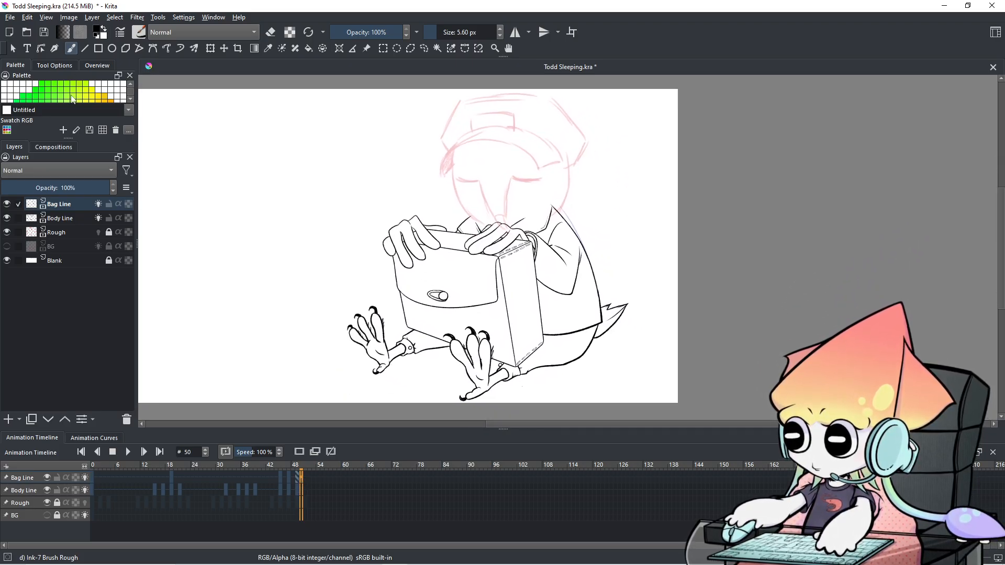
click(122, 454)
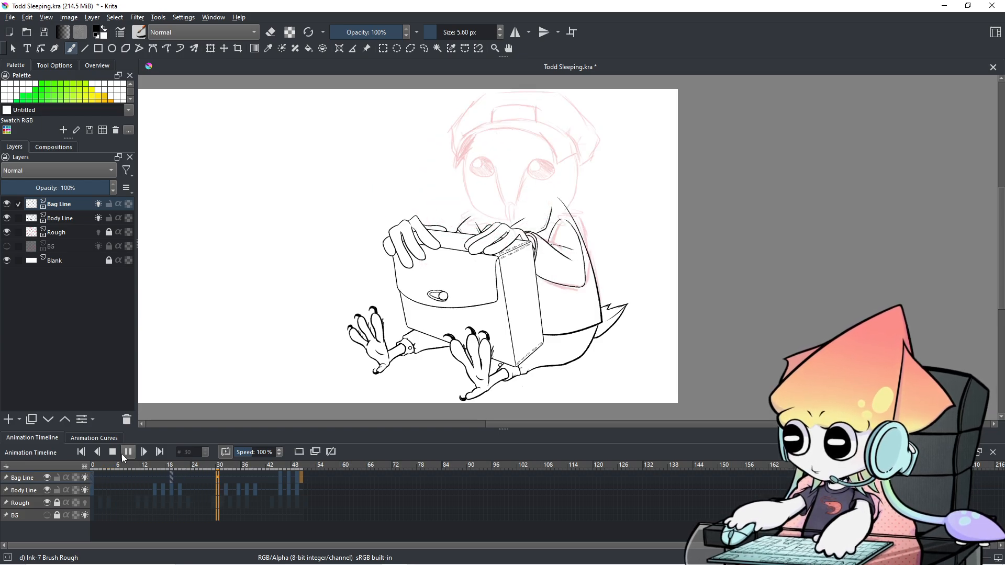
click(126, 453)
Step: Step from frame 18 forward to frame 45 and back to frame 15, examining how the back line changes between drawings
click(167, 490)
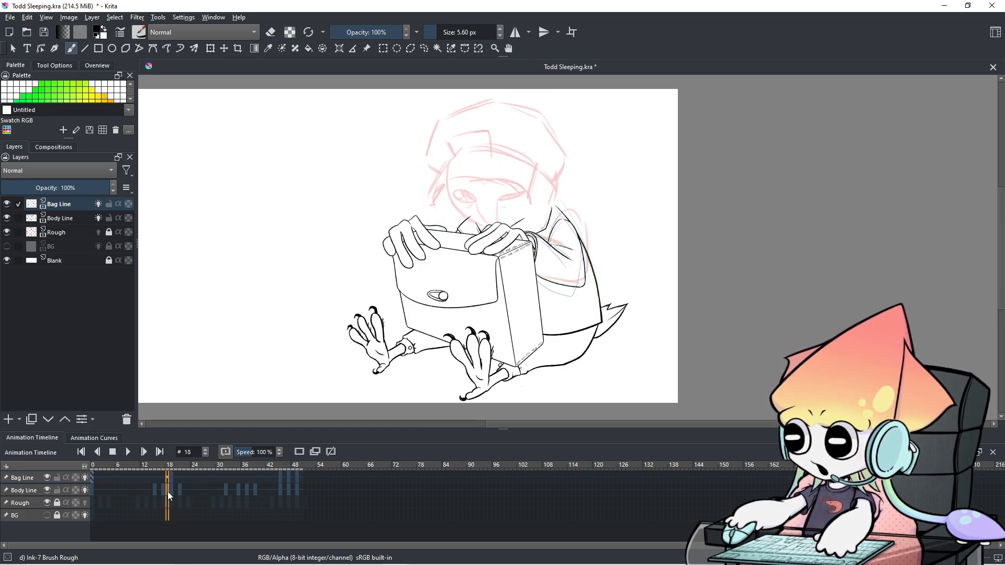
key(Right)
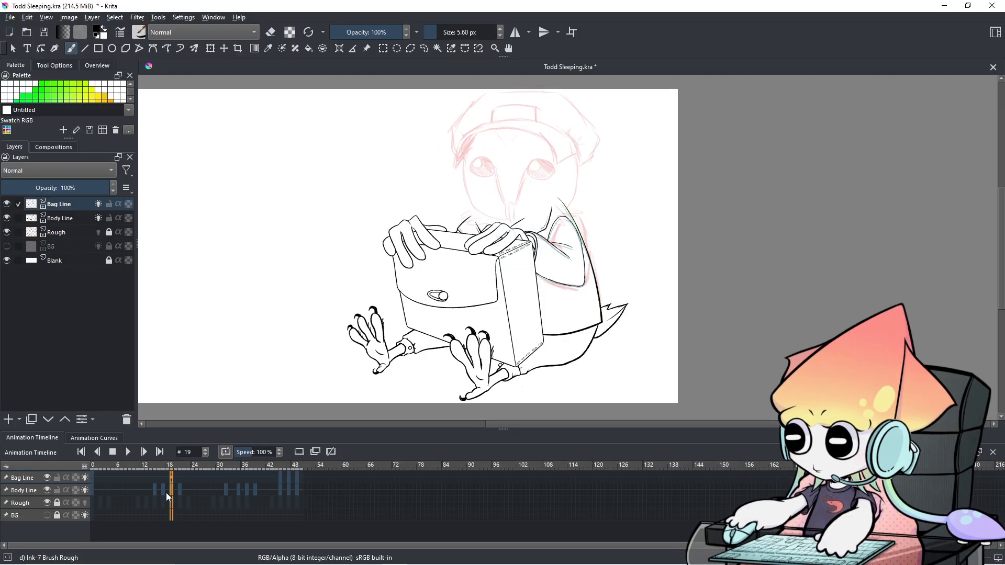
key(Right)
key(Right)
key(Right)
key(Right)
key(Right)
key(Right)
key(Right)
key(Right)
key(Right)
key(Right)
key(Right)
key(Right)
key(Right)
key(Right)
key(Right)
key(Right)
key(Right)
key(Right)
key(Right)
key(Right)
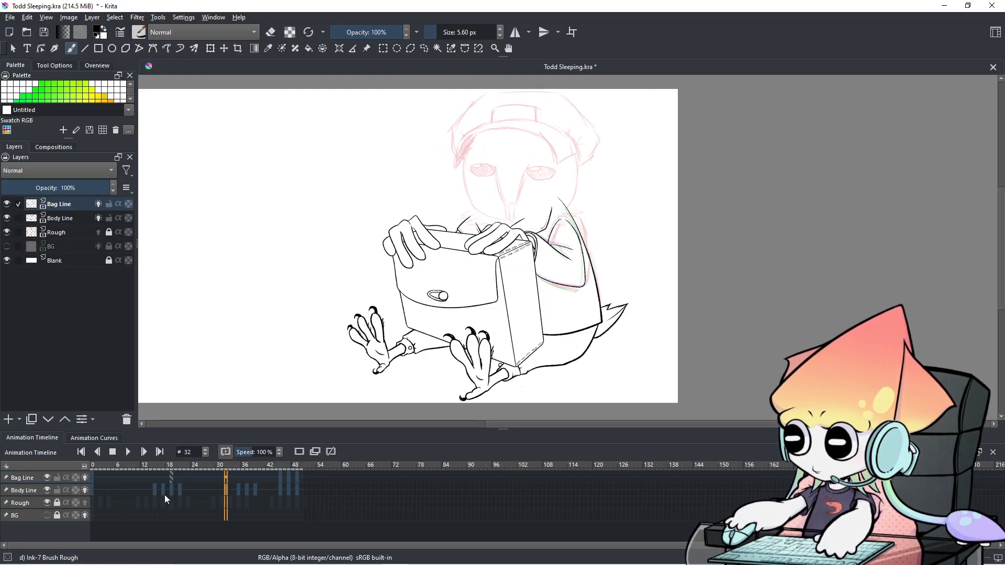
key(Right)
key(Right)
key(Right)
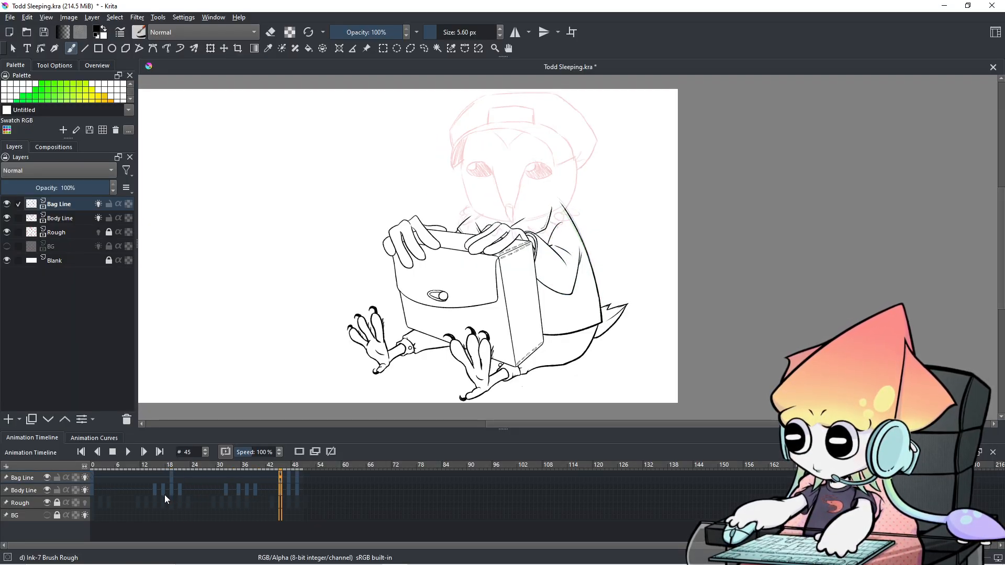
key(Left)
key(Left)
key(Left)
key(Left)
key(Left)
key(Left)
key(Left)
key(Left)
key(Left)
key(Left)
key(Left)
key(Left)
key(Left)
key(Left)
key(Left)
key(Left)
key(Left)
key(Left)
key(Left)
key(Left)
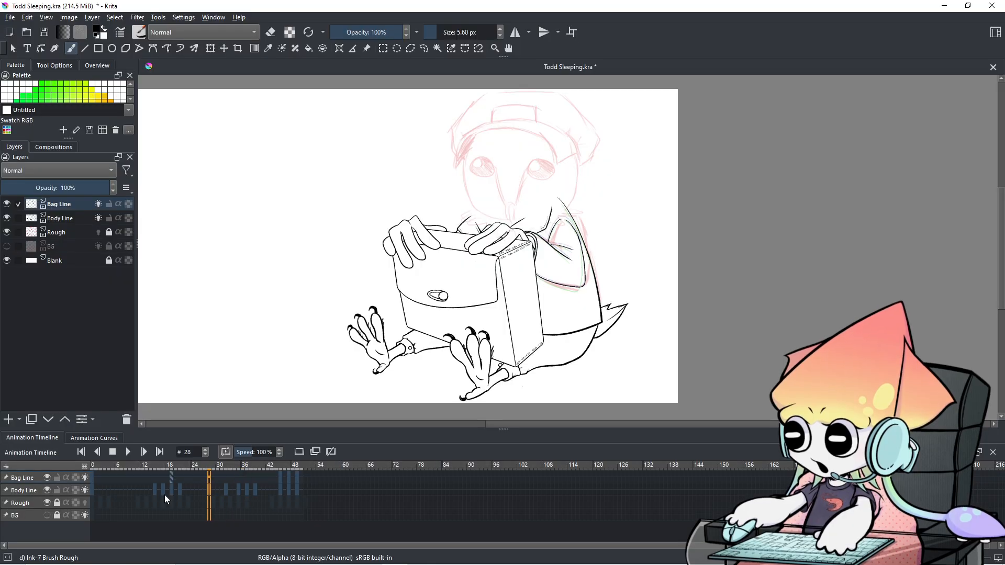
key(Left)
key(Left)
key(Left)
key(Left)
key(Left)
key(Right)
key(Right)
key(Left)
key(Left)
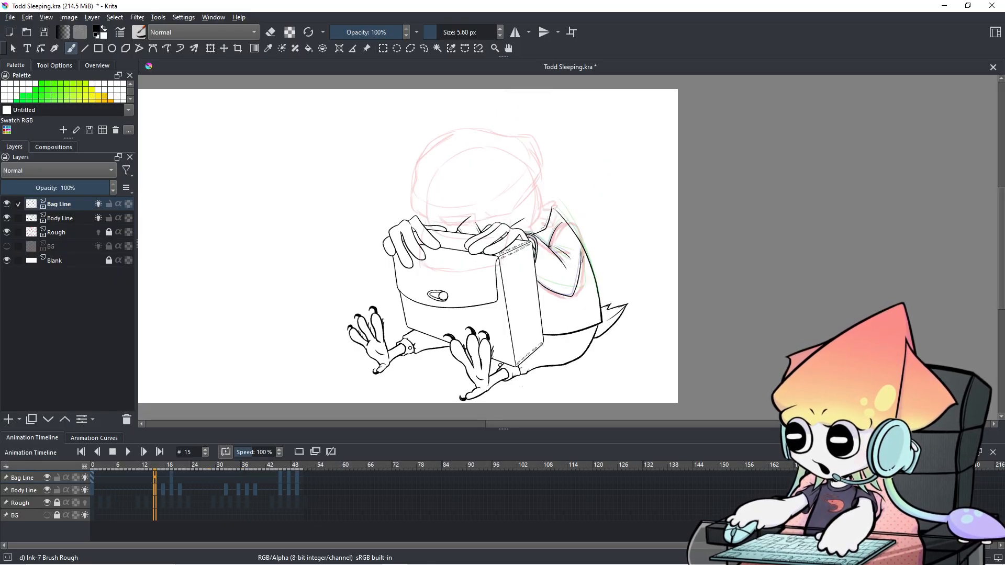
Step: Flip back and forth between frames 15 and 21 up close to compare the back and shoulder lines
drag(555, 212, 597, 255)
key(ctrl+z)
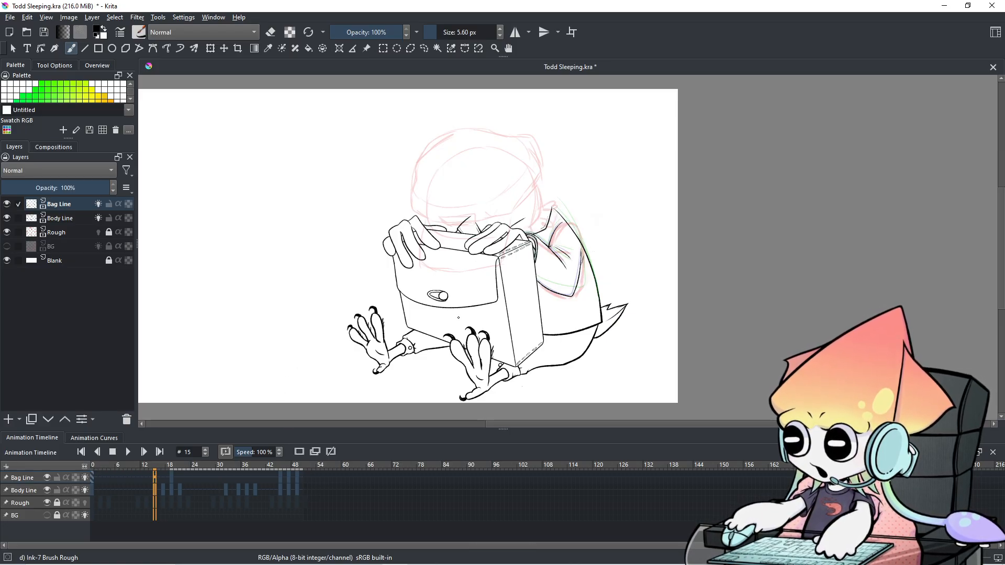
scroll(461, 319, up, 1)
drag(496, 314, 489, 319)
key(period)
key(period)
key(period)
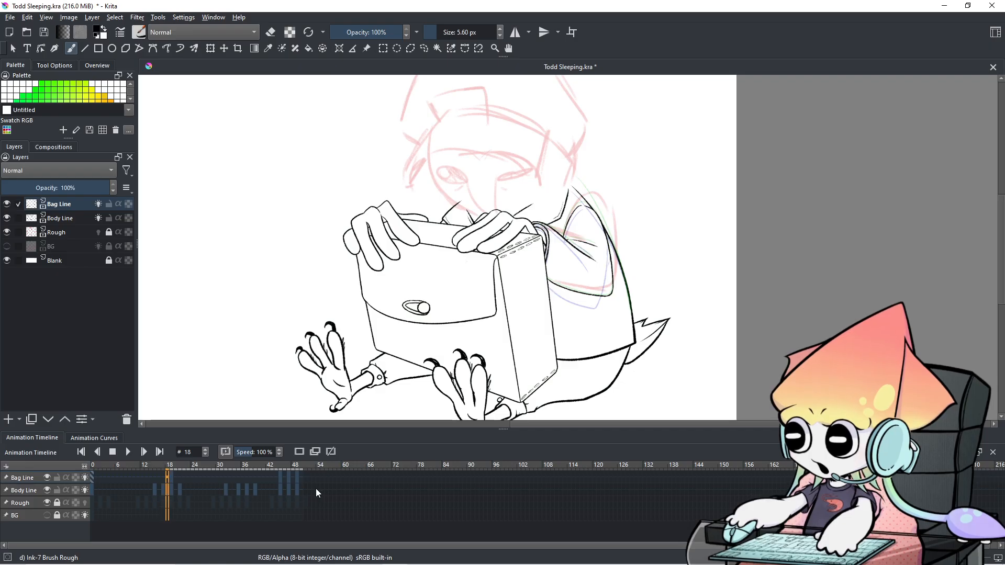
key(period)
key(comma)
key(comma)
key(comma)
key(comma)
key(comma)
key(period)
key(period)
key(period)
key(period)
key(period)
key(period)
key(period)
key(period)
key(period)
key(comma)
key(comma)
key(comma)
key(comma)
key(comma)
key(comma)
key(comma)
key(period)
key(period)
key(period)
key(period)
key(period)
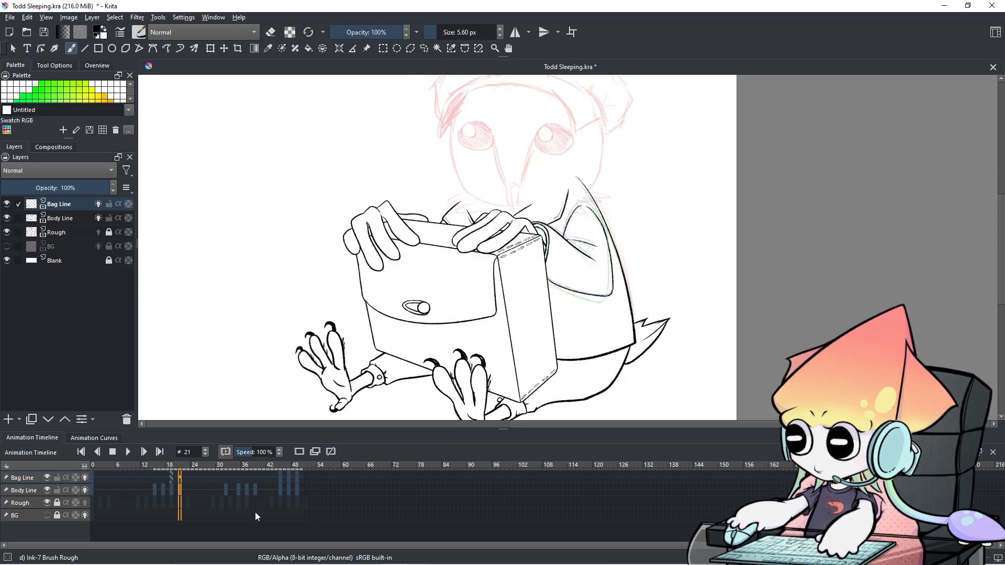
Step: Create a blank keyframe at frame 21, and copy the Bag Line keyframe from frame 19 to frame 21
click(298, 456)
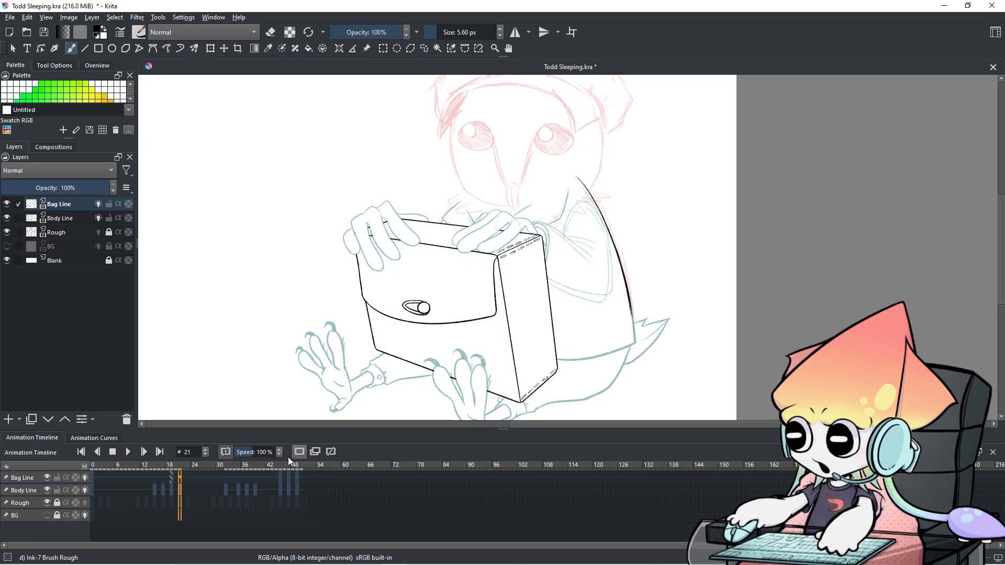
click(173, 476)
right_click(173, 476)
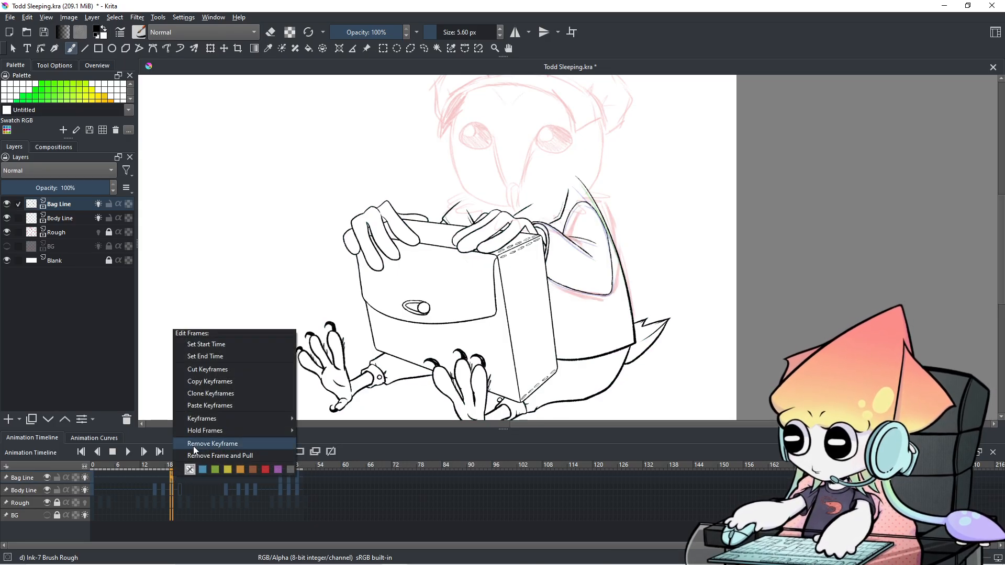
click(207, 382)
click(181, 480)
right_click(180, 480)
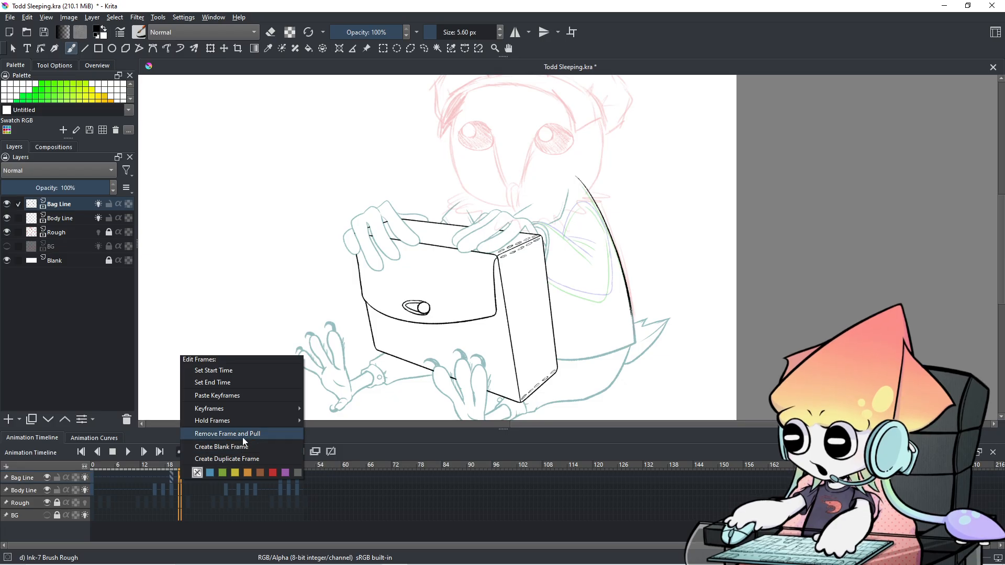
click(220, 400)
key(Left)
key(Left)
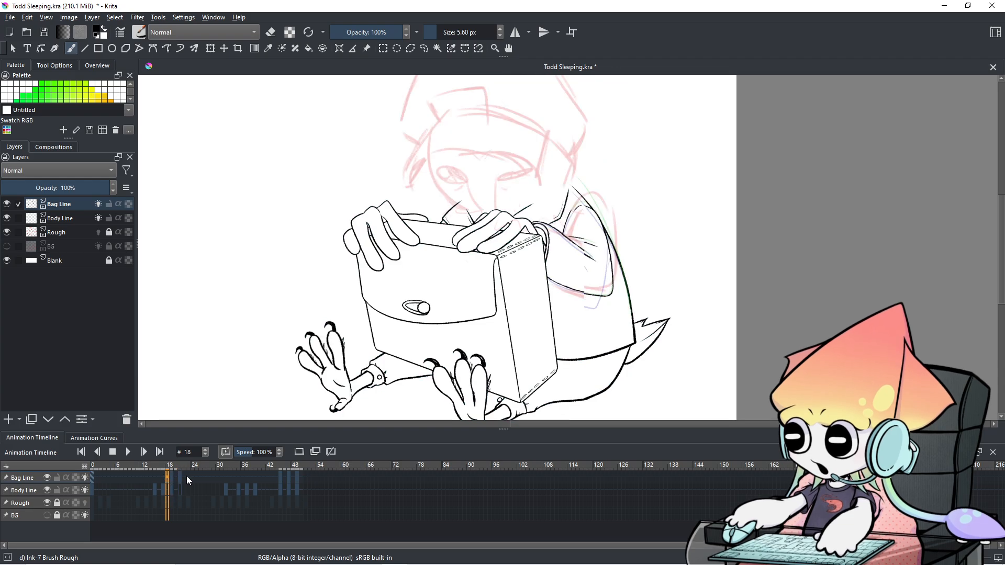
Step: Enclose the character's back line from the collar tip to the tail in a freehand selection on frame 19
scroll(584, 328, up, 2)
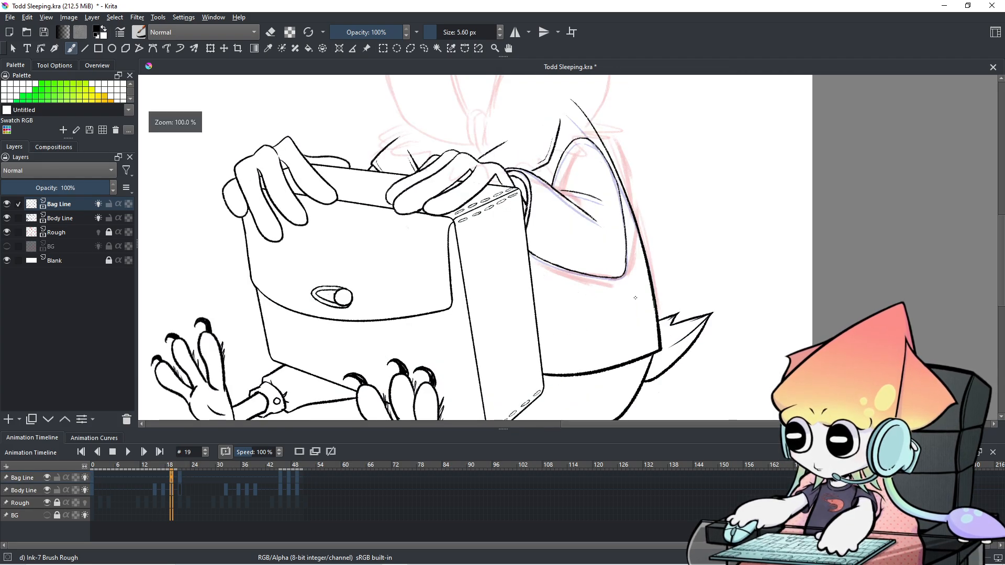
drag(585, 330, 555, 345)
click(423, 49)
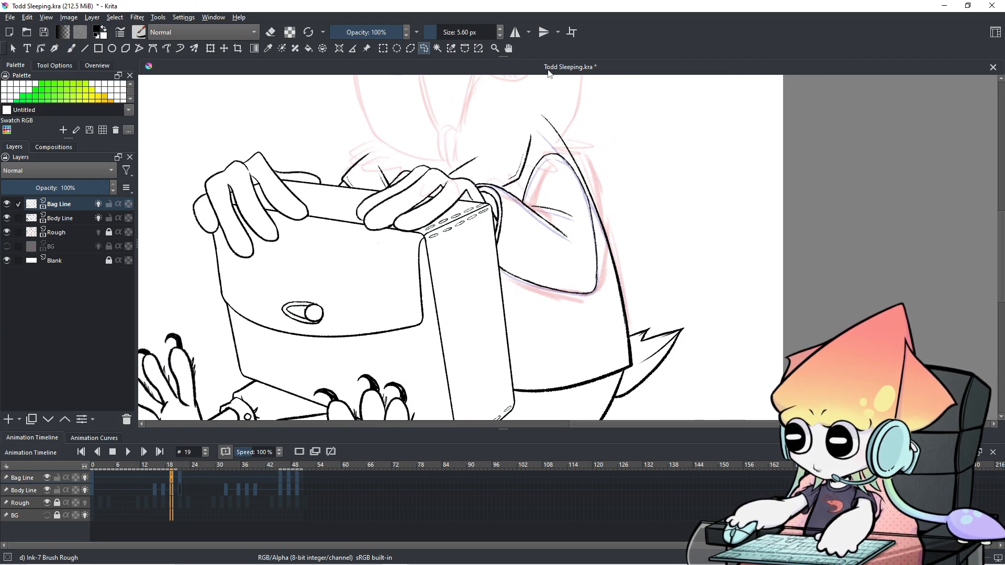
drag(623, 376, 535, 207)
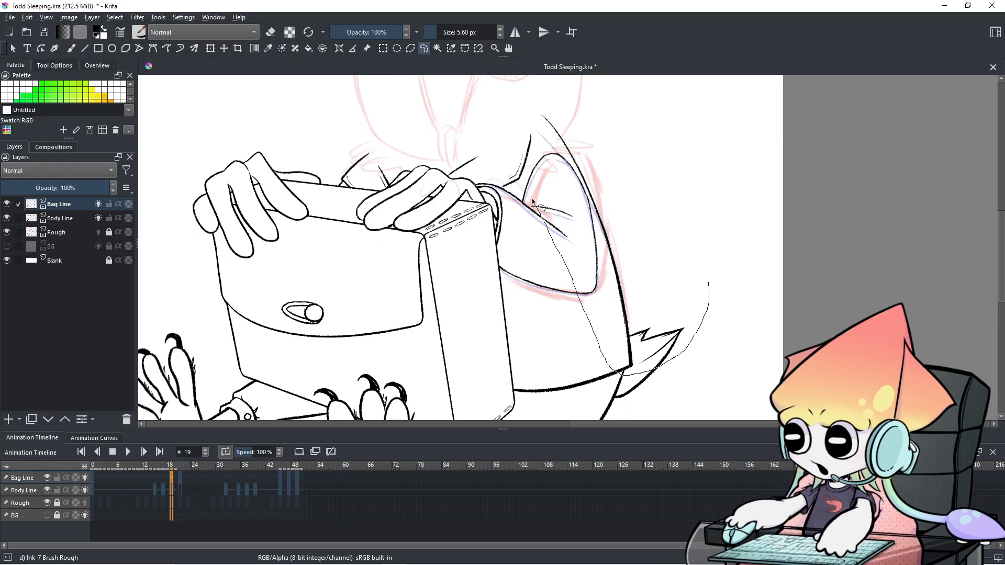
drag(599, 120, 640, 138)
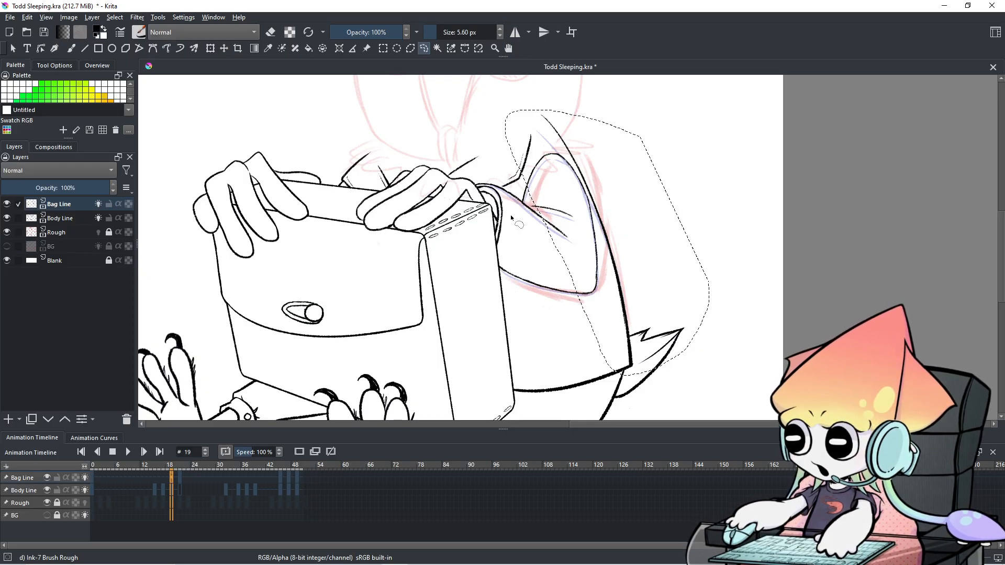
Step: Try to rotate the selected back line slightly clockwise and nudge it outward on frame 21 of the Bag Line layer
scroll(627, 205, down, 1)
scroll(628, 205, down, 1)
drag(628, 205, 574, 198)
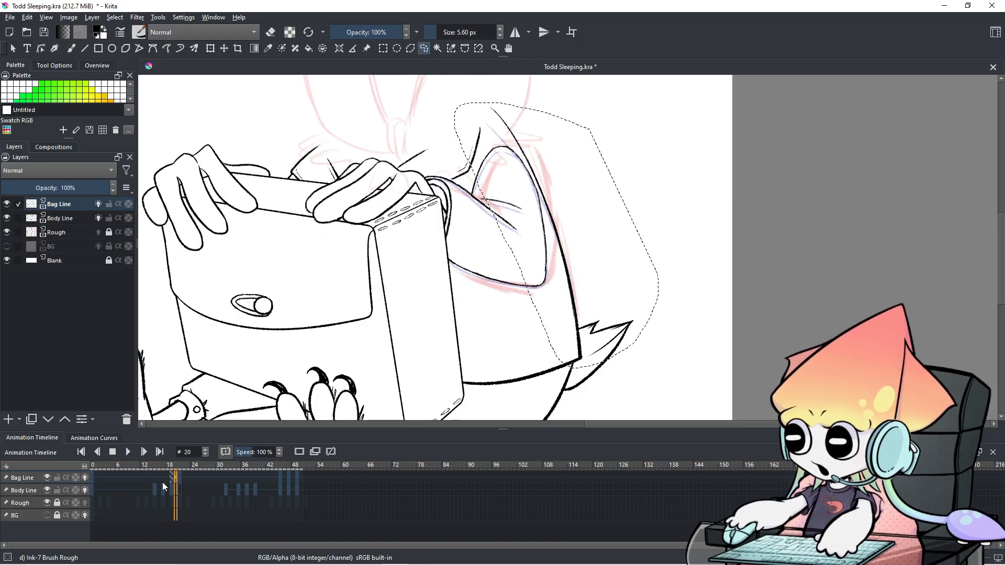
key(period)
key(comma)
key(period)
scroll(542, 237, up, 2)
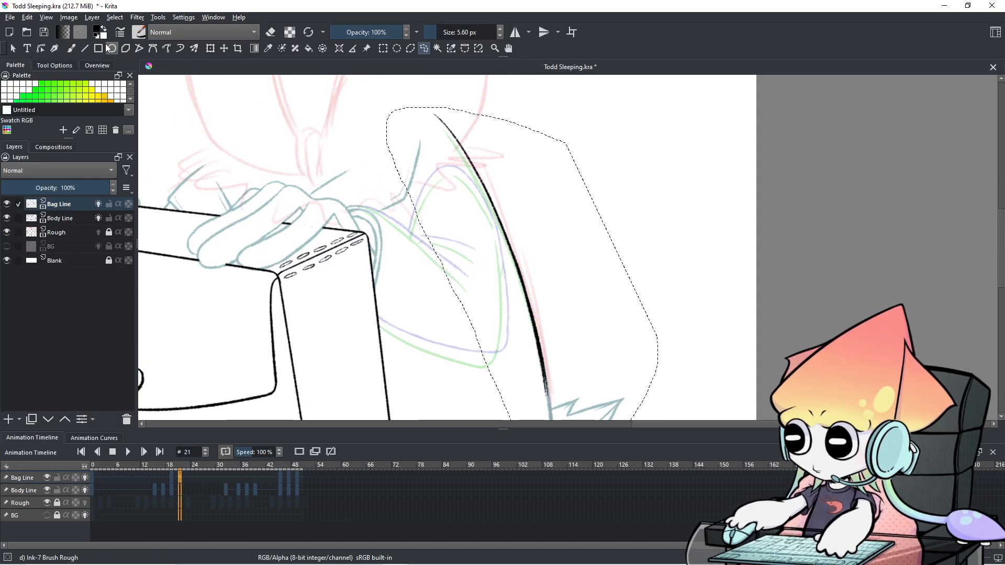
click(210, 49)
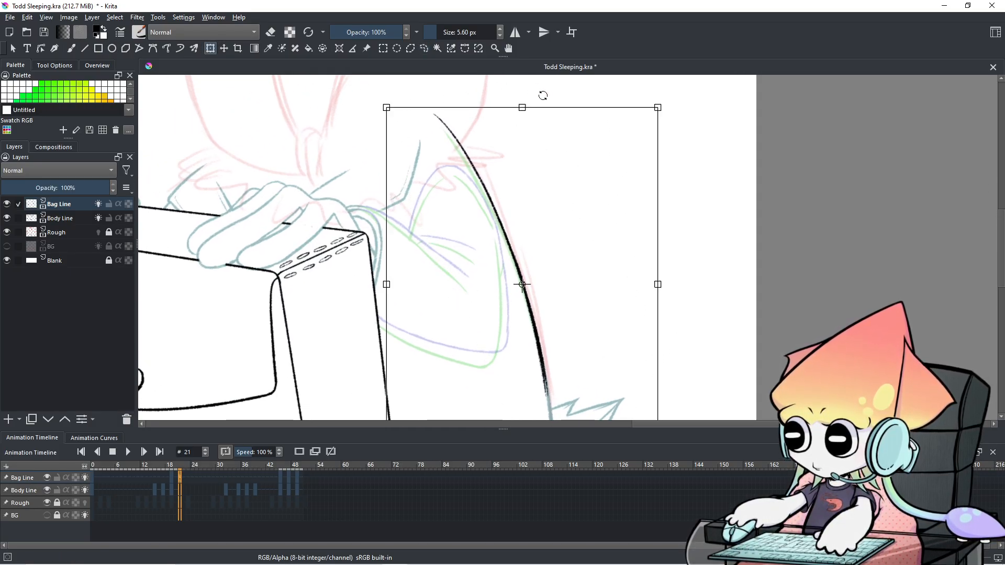
drag(546, 107, 541, 111)
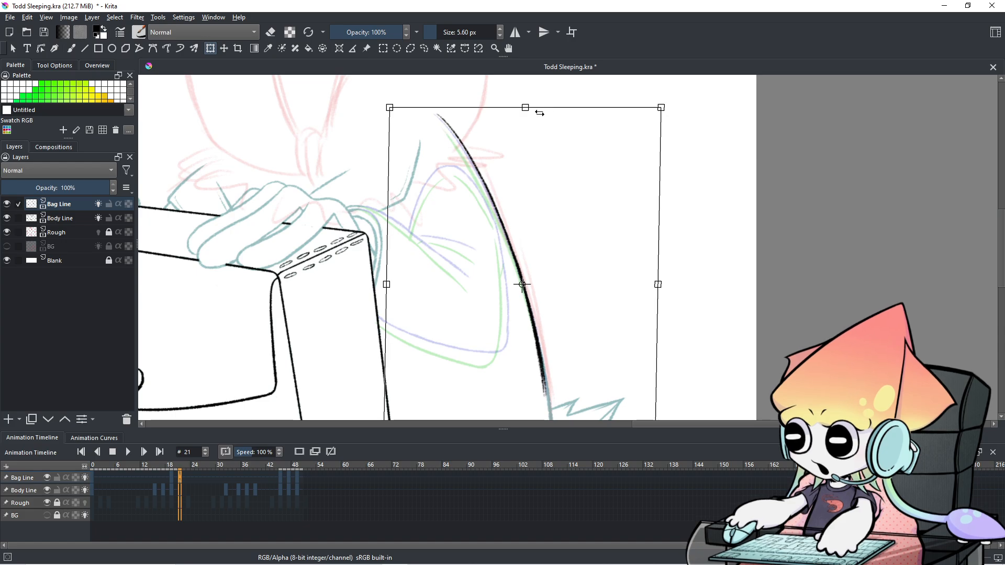
drag(547, 146, 550, 143)
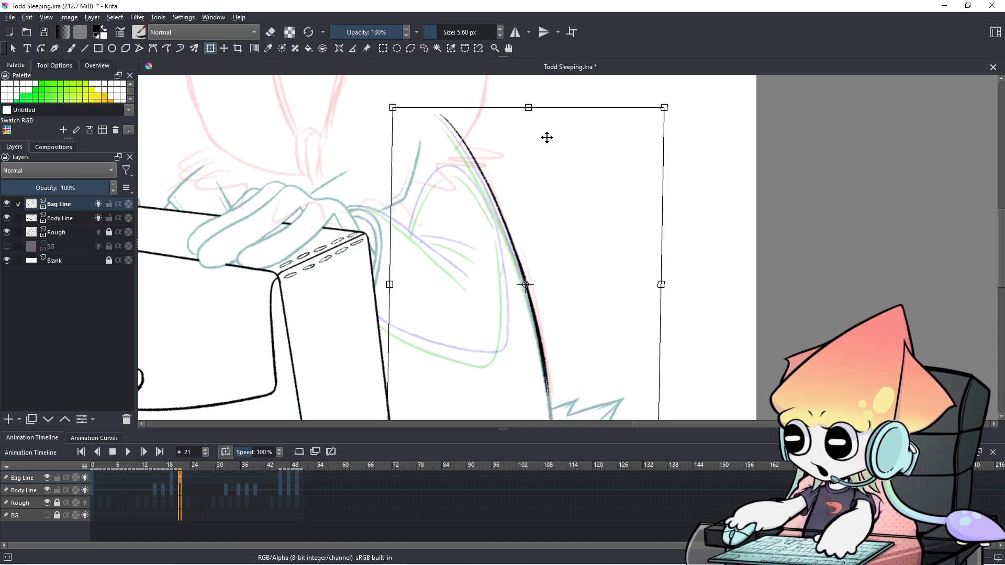
click(429, 51)
Step: Compare the transformed back line on frame 21 with the earlier drawings, and undo the deselection and the transform
scroll(602, 180, down, 1)
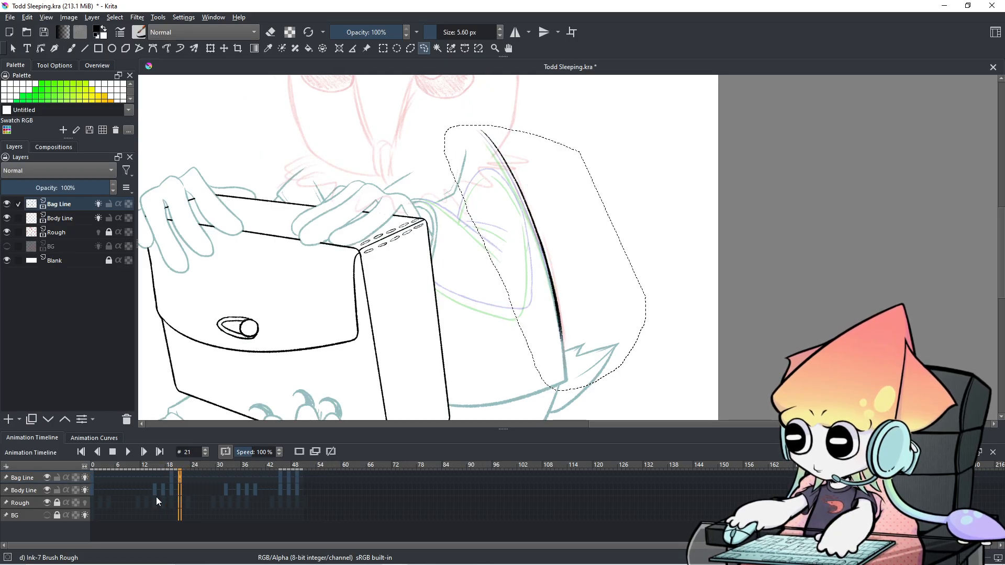
key(Left)
key(Left)
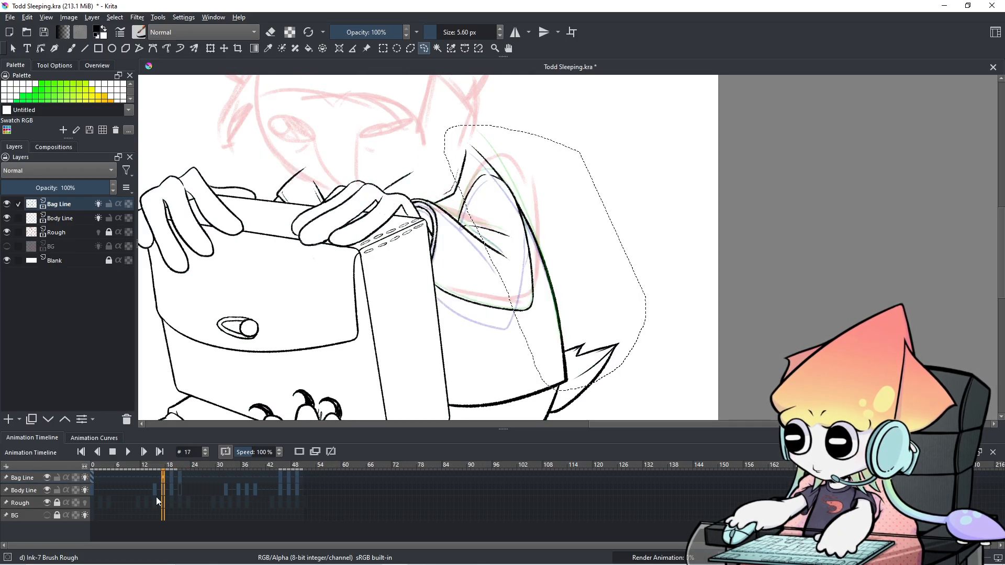
key(Right)
key(Right)
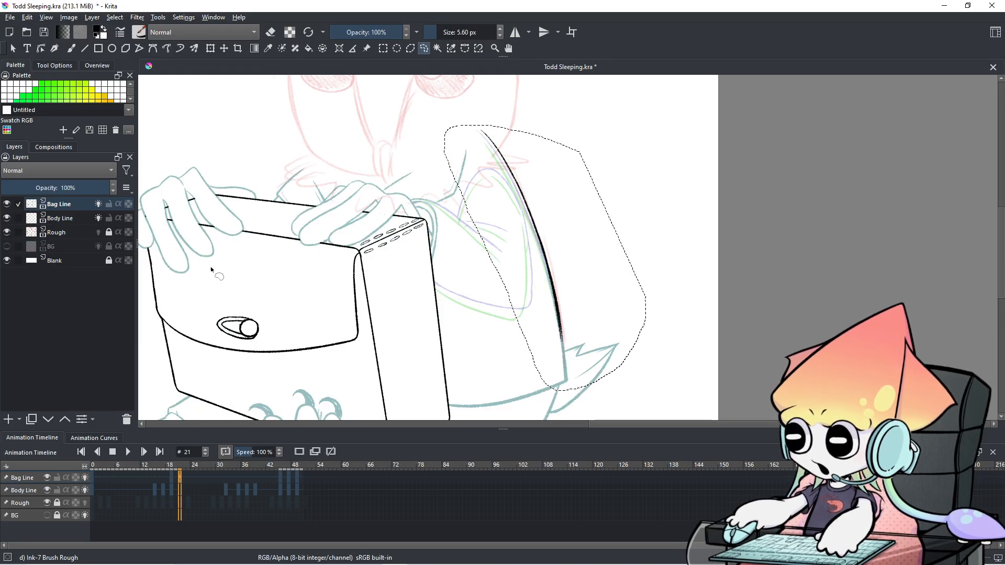
click(424, 89)
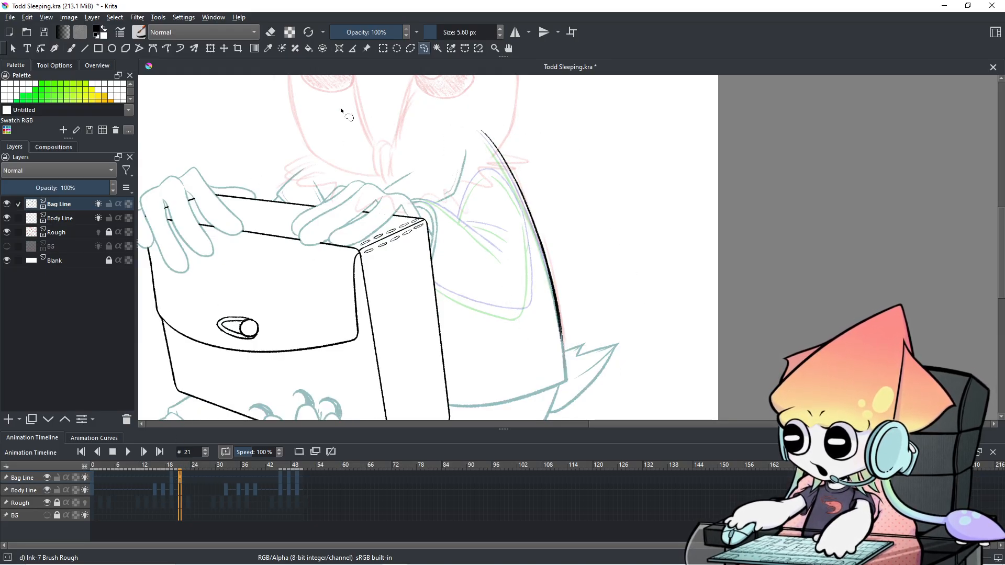
key(ctrl+z)
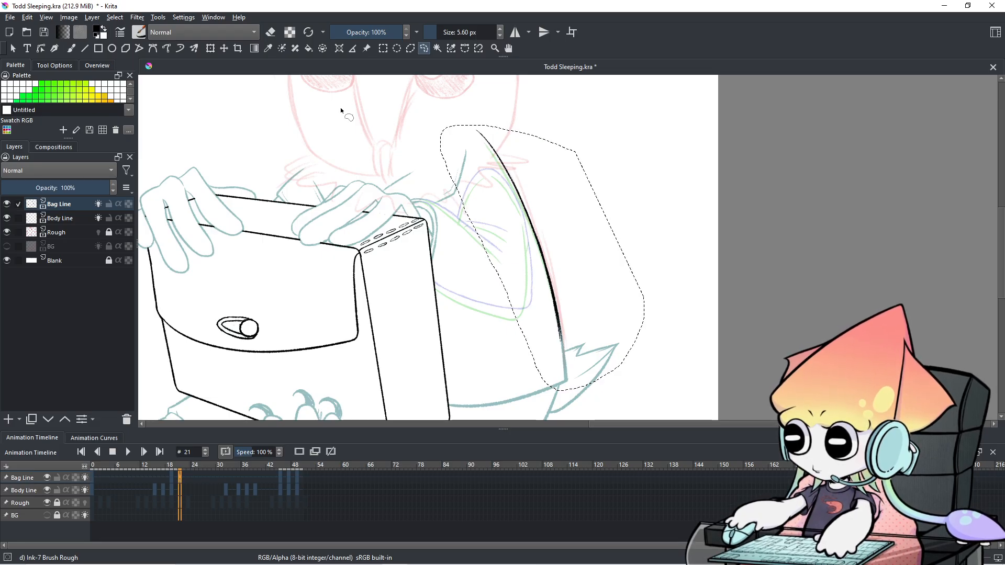
Step: Clear the selected back line from frame 21, and copy the Bag Line keyframe from frame 19 to frame 23
click(368, 92)
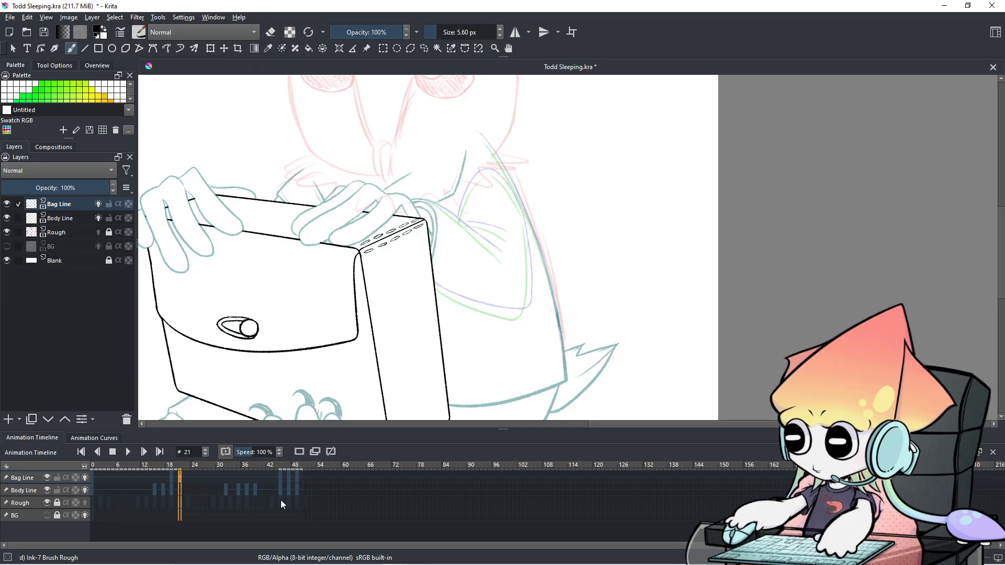
key(Left)
key(Left)
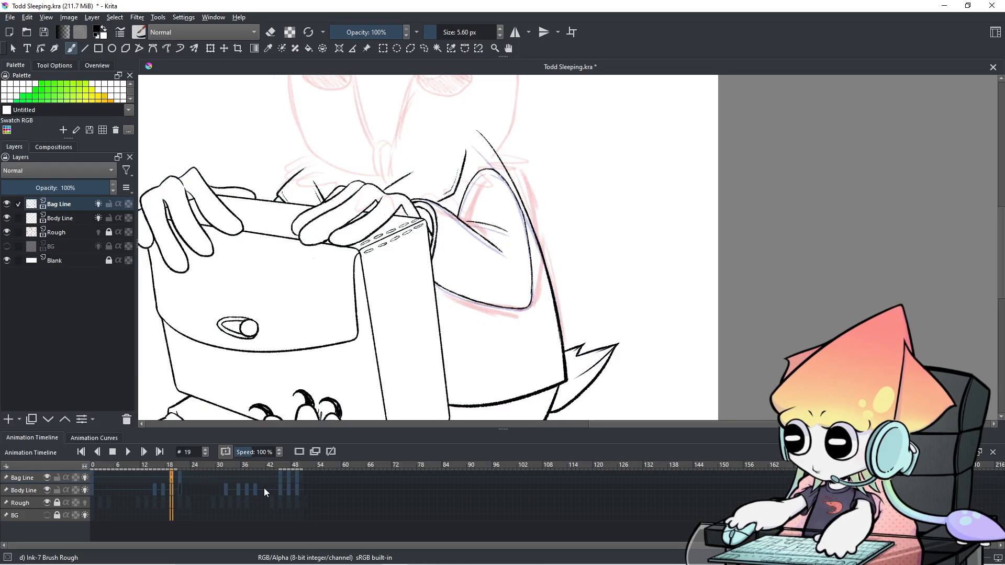
right_click(171, 476)
click(220, 385)
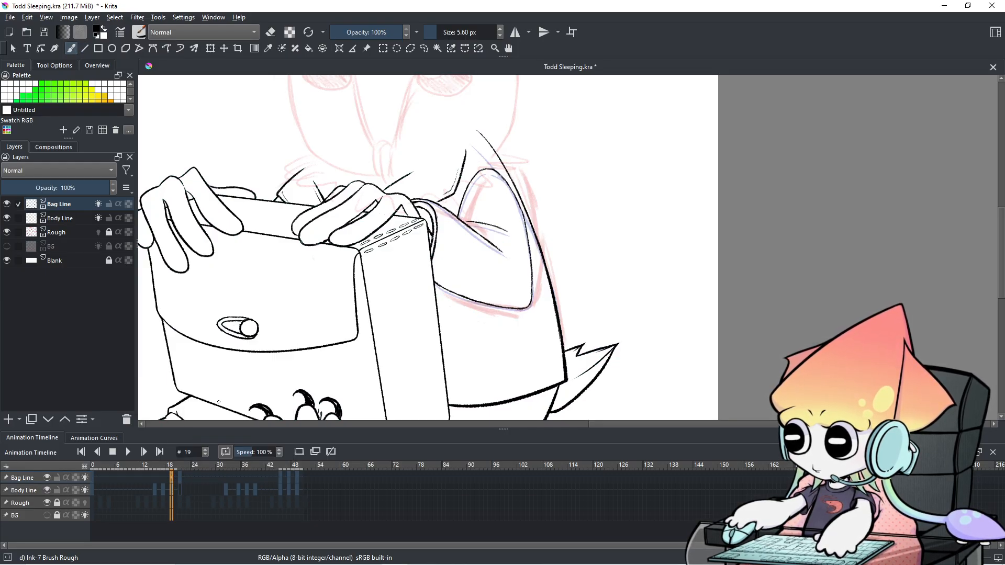
click(189, 482)
right_click(190, 479)
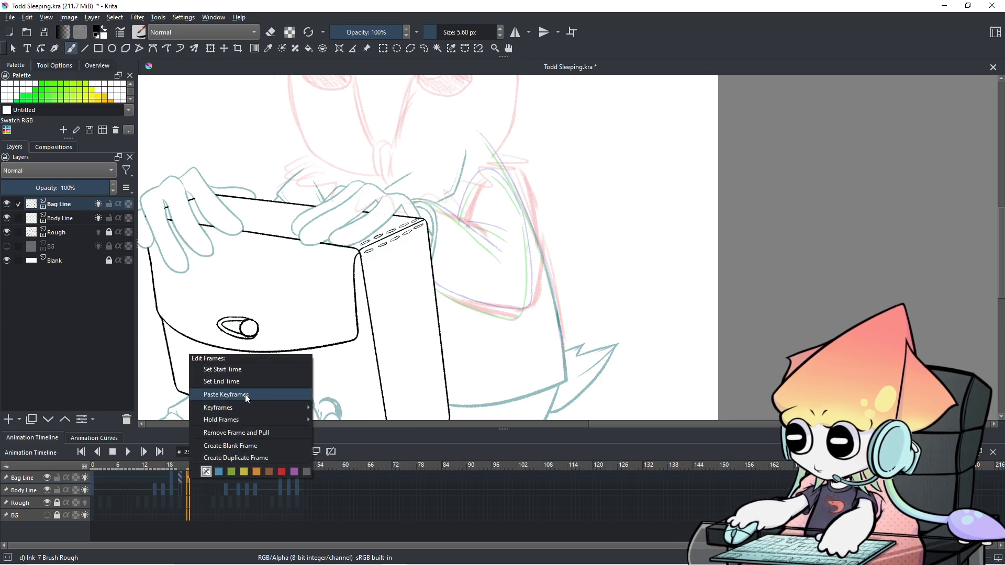
click(225, 394)
key(period)
key(period)
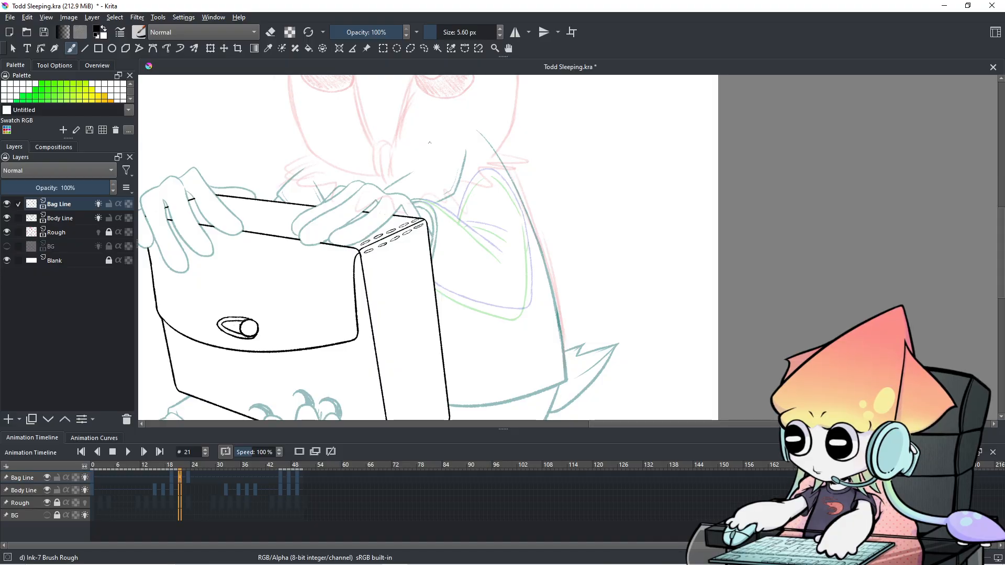
Step: Ink a tapered back line from the collar tip toward the tail on frame 21 of the Bag Line layer
key(ctrl+bracketleft)
key(ctrl+bracketleft)
key(ctrl+bracketleft)
key(ctrl+bracketleft)
key(ctrl+bracketleft)
key(ctrl+bracketleft)
key(ctrl+bracketleft)
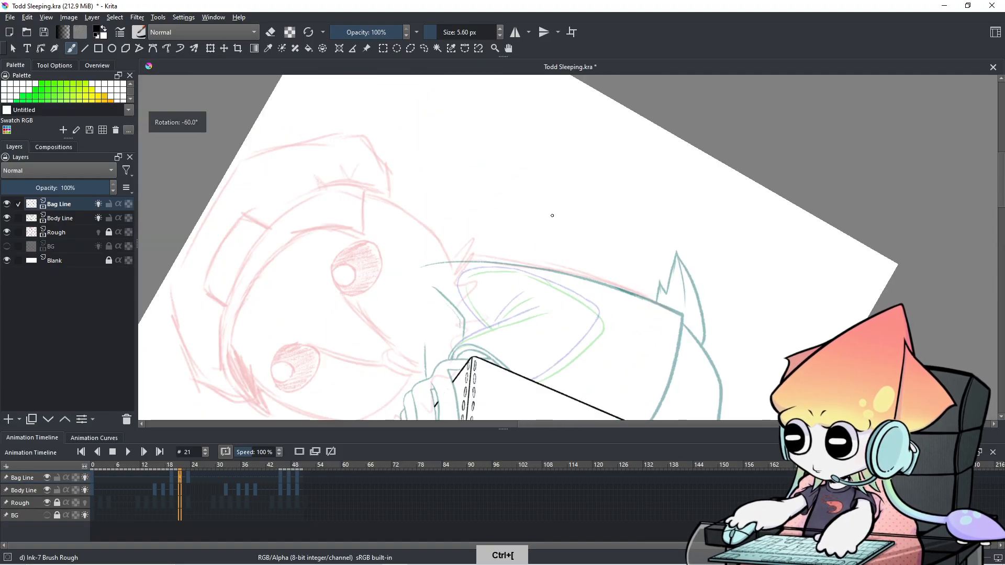
mouse_move(635, 252)
mouse_down()
mouse_move(621, 198)
mouse_move(437, 292)
mouse_up()
key(ctrl+equal)
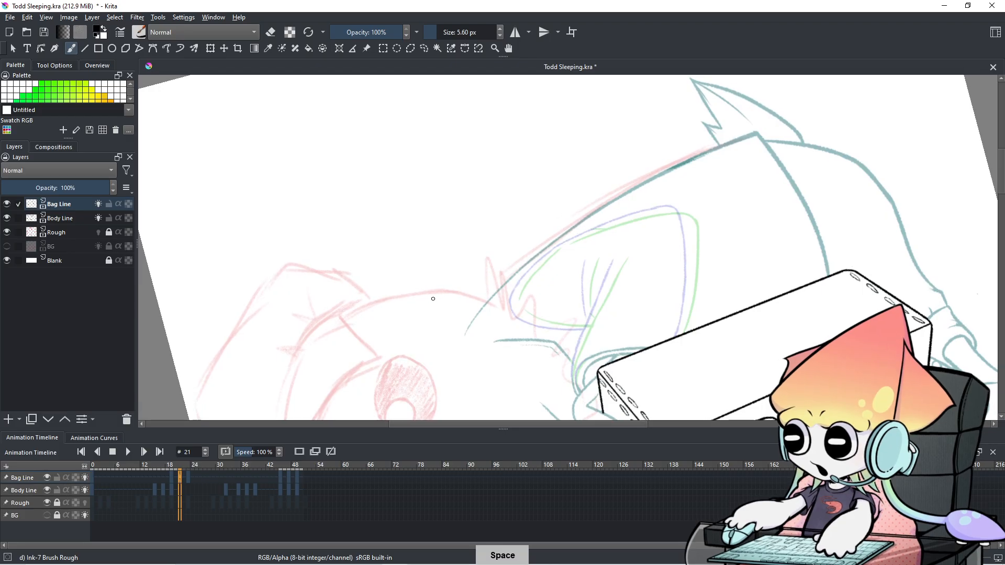
key(ctrl+z)
mouse_move(468, 327)
mouse_down()
mouse_move(644, 179)
mouse_move(605, 224)
mouse_move(754, 135)
mouse_up()
key(ctrl+z)
key(ctrl+z)
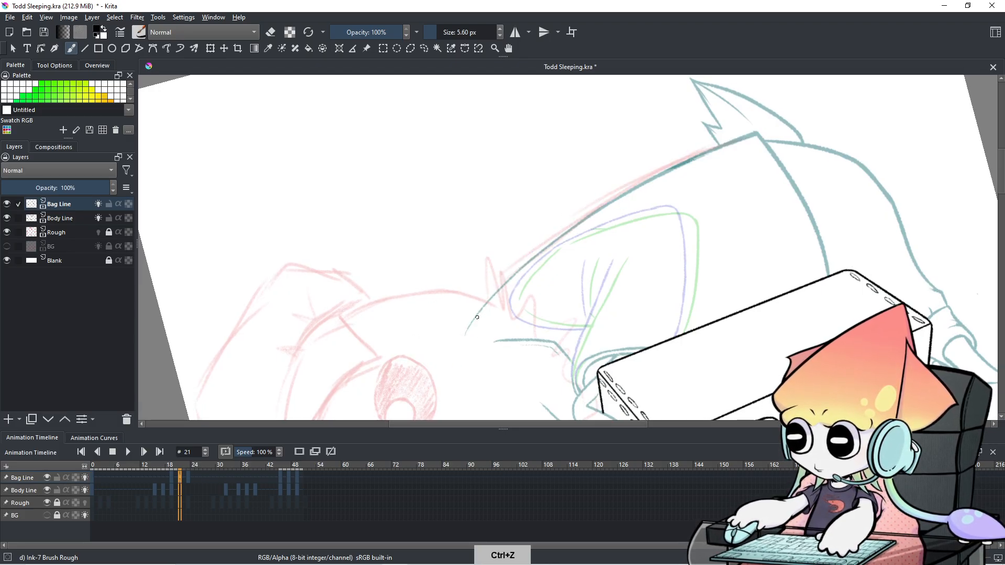
drag(504, 281, 712, 142)
key(ctrl+z)
drag(464, 333, 710, 149)
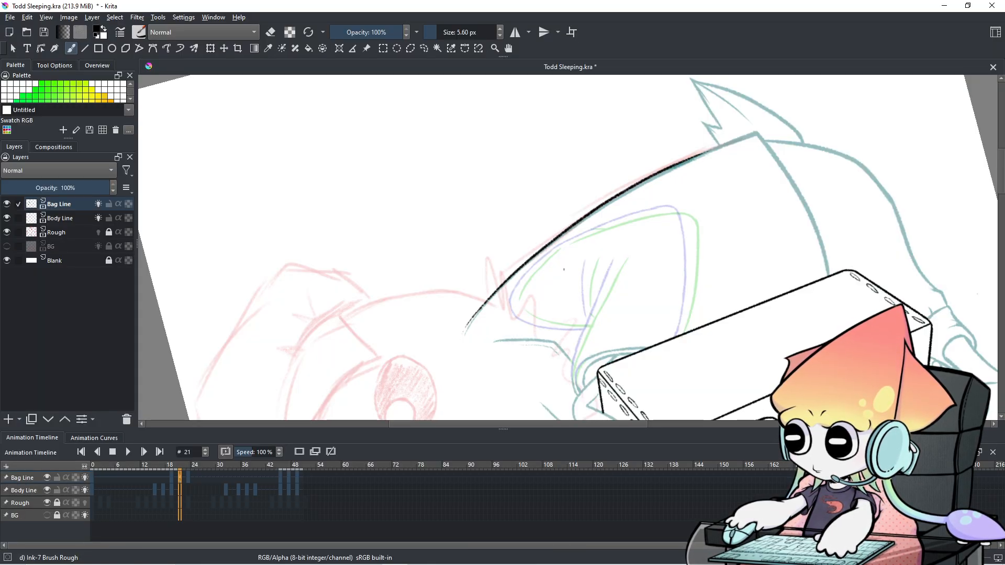
Step: Make the Body Line layer active on frame 21 and switch the brush to erasing
drag(155, 490, 184, 479)
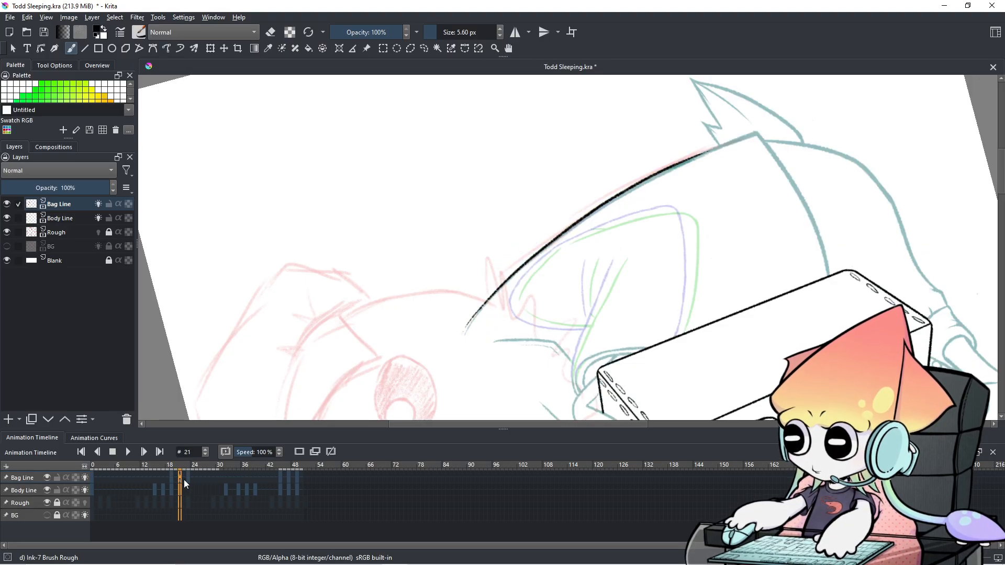
click(34, 491)
key(e)
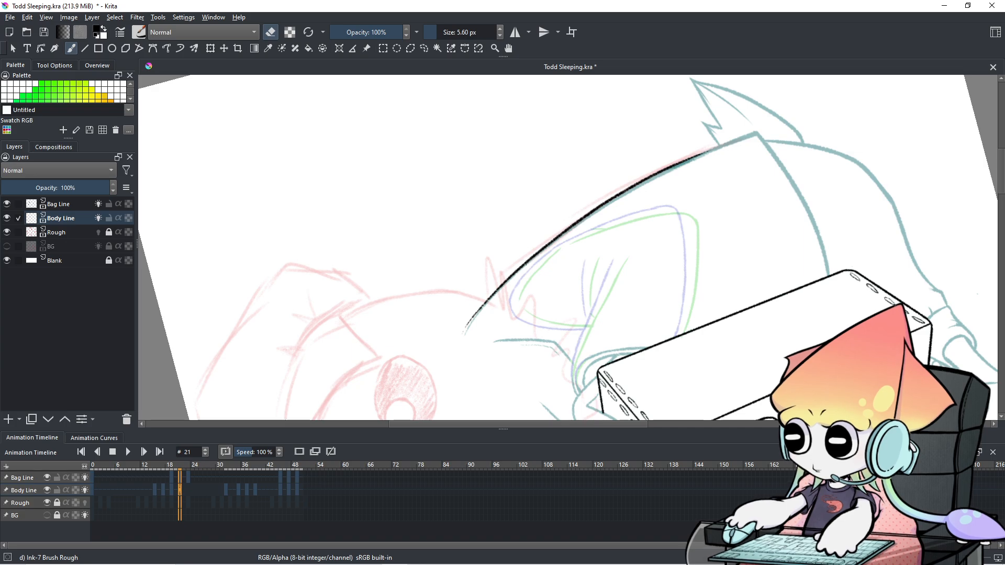
Step: Compare the newly inked back line on frame 21 with the drawings on the adjacent frames
key(ctrl+bracketleft)
key(ctrl+bracketleft)
key(ctrl+bracketleft)
key(ctrl+bracketleft)
key(ctrl+bracketleft)
key(ctrl+bracketleft)
key(ctrl+bracketleft)
key(ctrl+bracketleft)
key(ctrl+bracketleft)
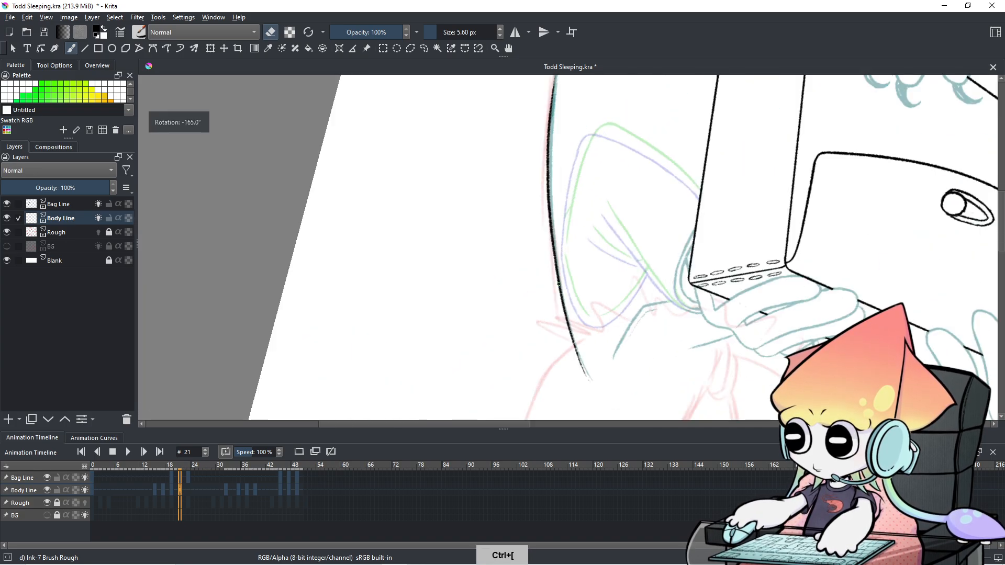
key(ctrl+bracketleft)
key(ctrl+bracketleft)
key(ctrl+bracketleft)
key(ctrl+bracketleft)
key(ctrl+bracketleft)
key(ctrl+bracketleft)
key(ctrl+bracketleft)
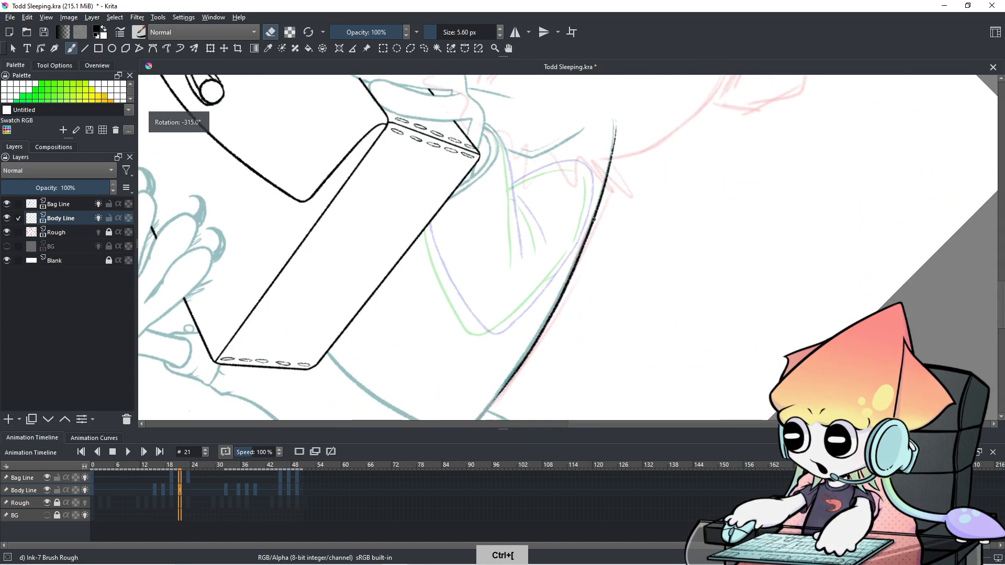
scroll(577, 249, down, 2)
scroll(580, 248, up, 2)
scroll(163, 509, up, 2)
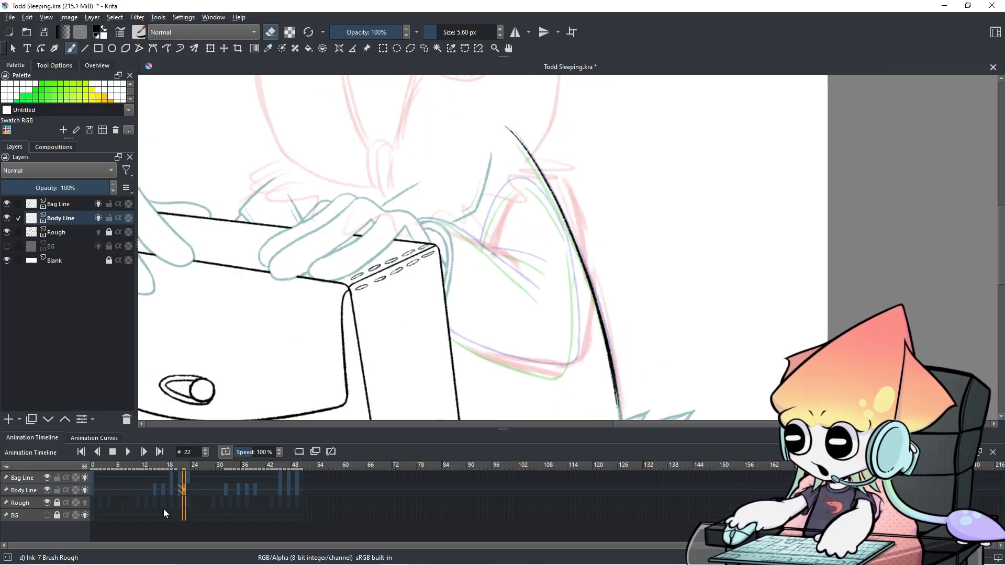
scroll(163, 509, down, 5)
scroll(163, 509, up, 2)
scroll(163, 510, up, 1)
scroll(164, 510, down, 1)
scroll(163, 511, up, 1)
scroll(164, 511, down, 1)
scroll(164, 510, up, 1)
scroll(163, 511, down, 1)
scroll(163, 511, up, 1)
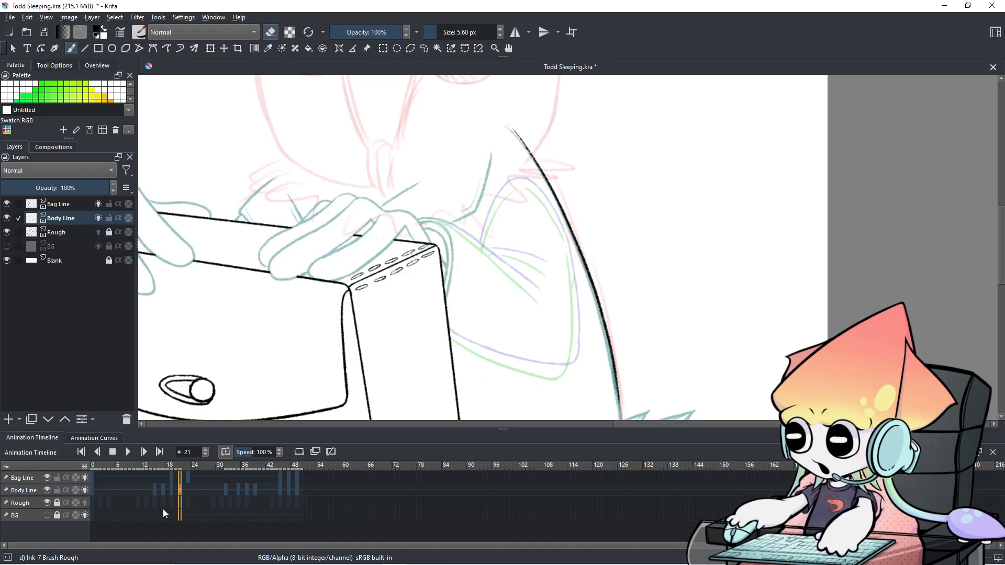
scroll(162, 509, up, 1)
scroll(162, 509, down, 2)
scroll(162, 509, up, 2)
scroll(335, 398, down, 1)
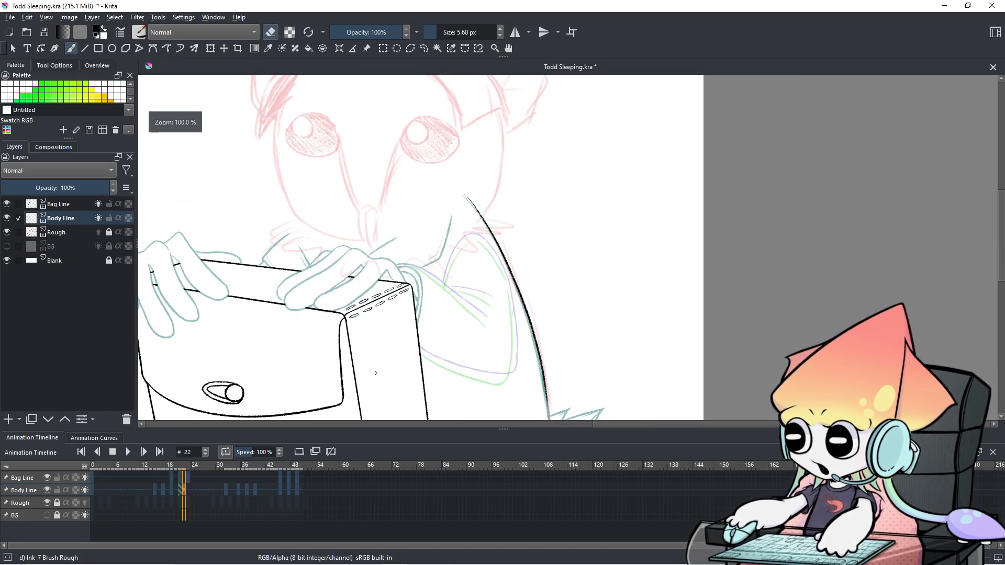
Step: Flip through frames 18 to 27 to check how the back line moves between drawings
drag(374, 373, 379, 353)
scroll(228, 503, up, 4)
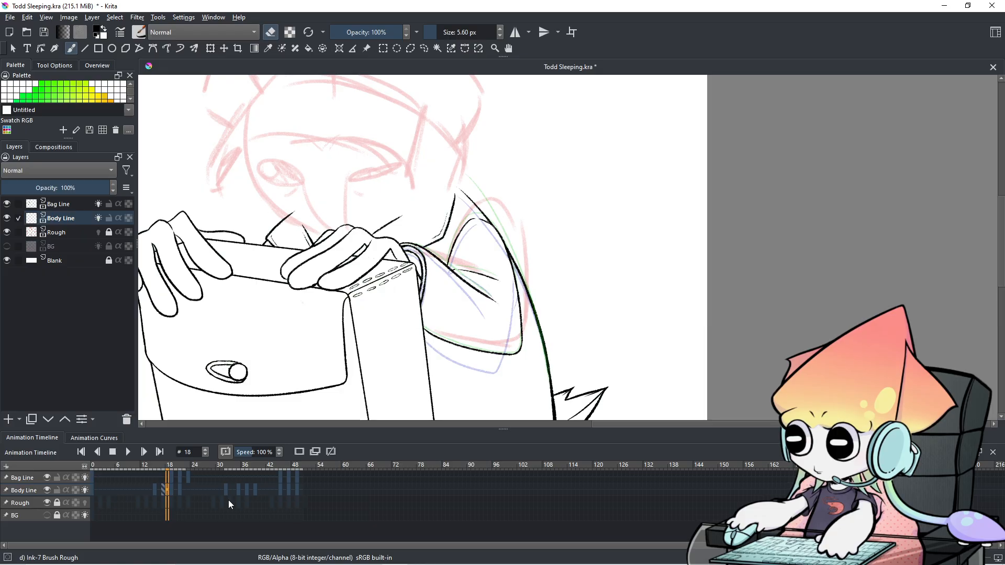
scroll(292, 502, down, 3)
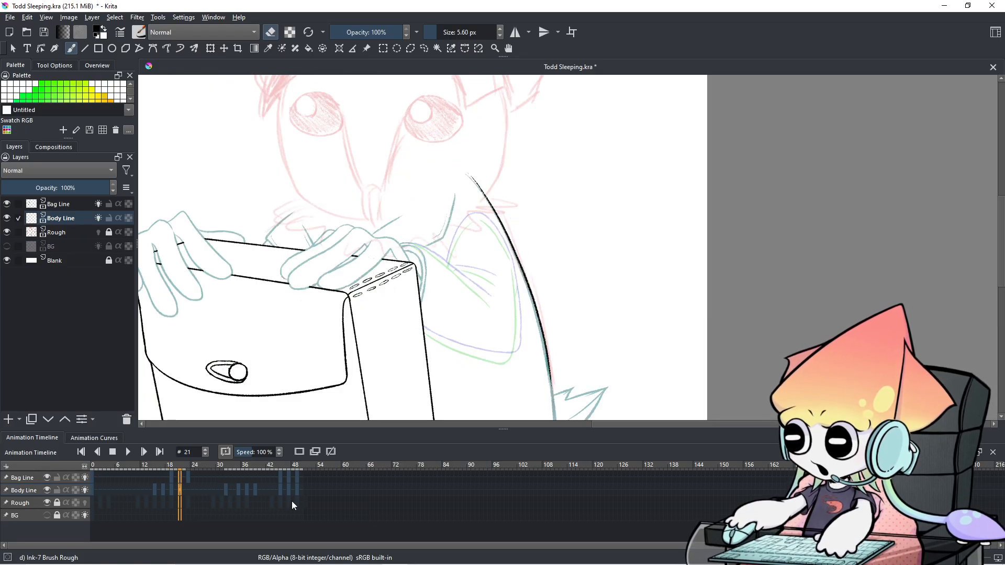
scroll(291, 500, up, 2)
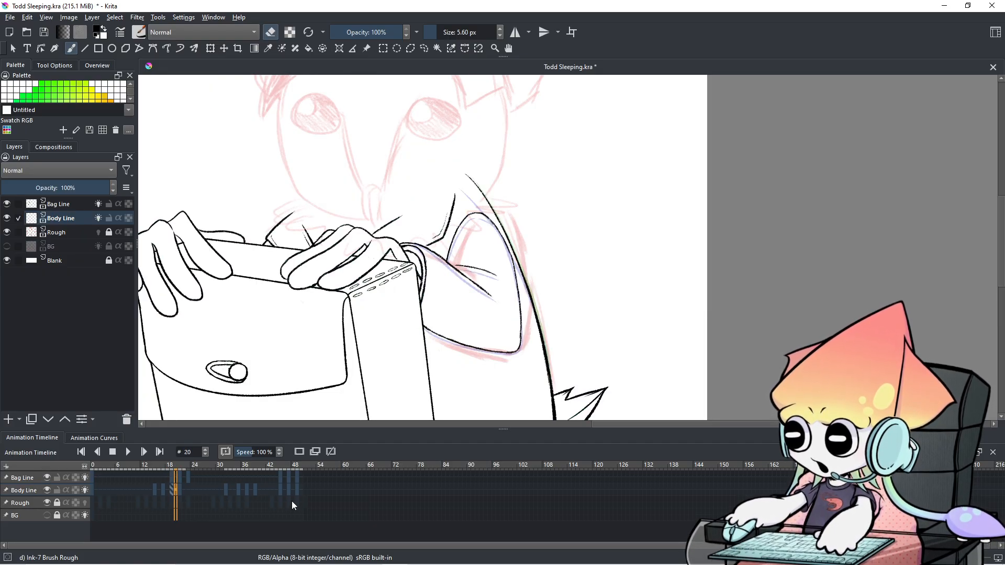
scroll(291, 501, down, 3)
scroll(291, 501, down, 5)
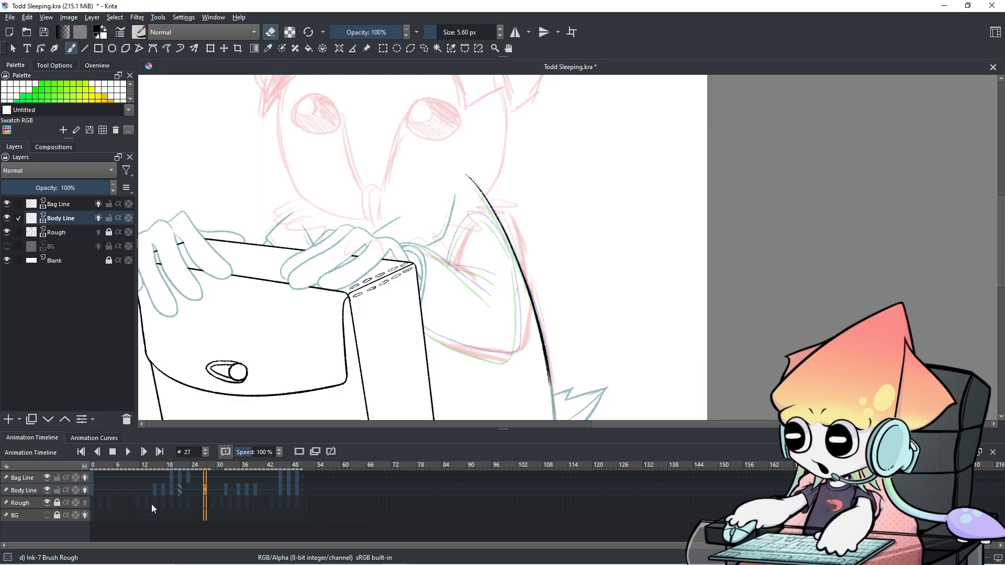
Step: Hide and show the Bag Line layer on frame 27, and review the surrounding frames with the whole character in view
click(46, 478)
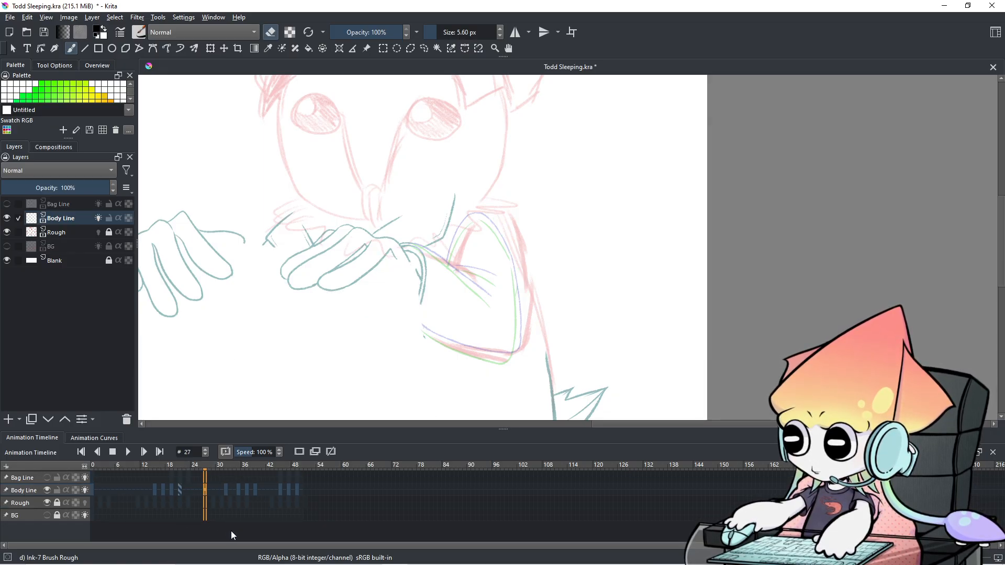
click(47, 478)
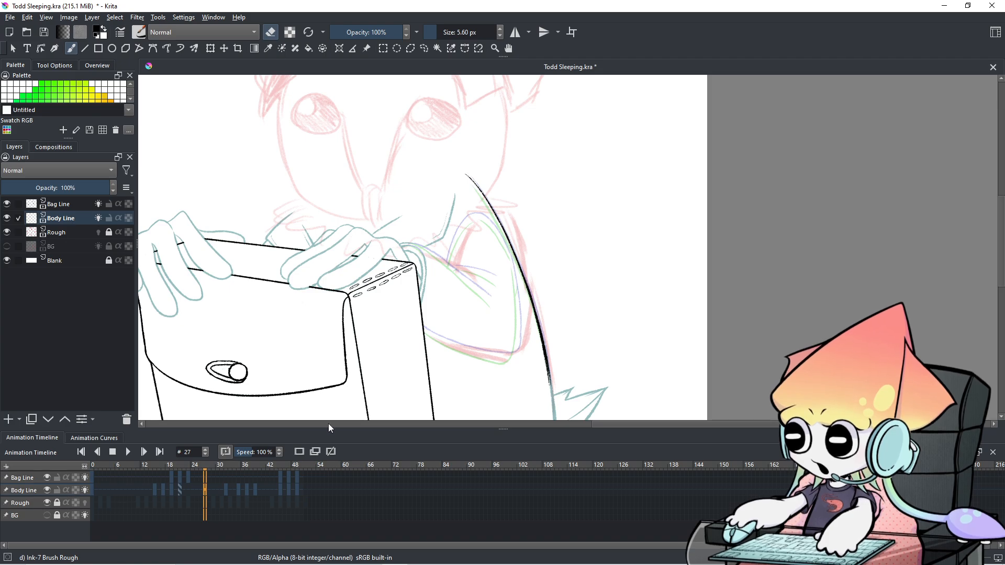
scroll(437, 278, down, 2)
drag(436, 278, 527, 248)
scroll(323, 483, down, 14)
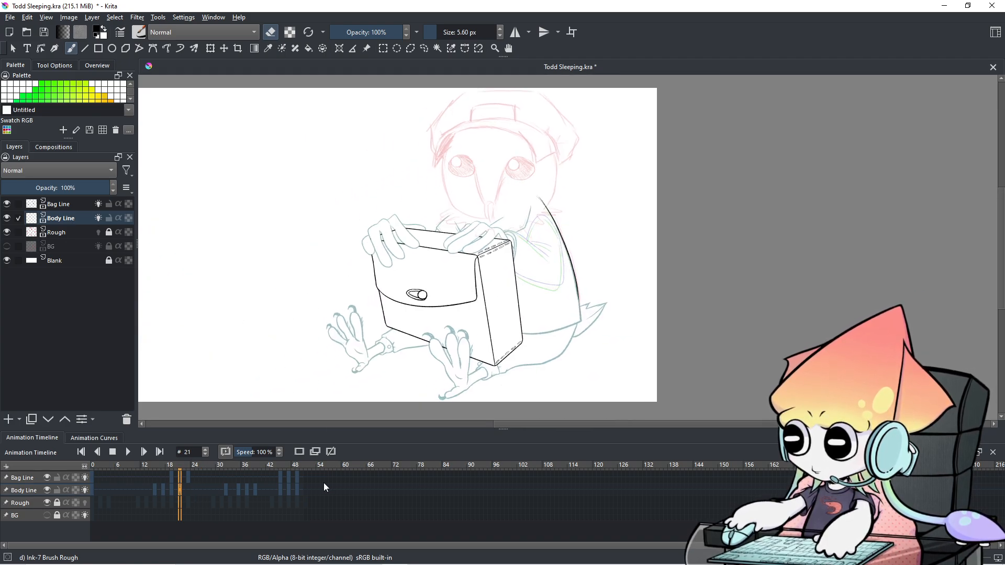
scroll(321, 483, up, 5)
scroll(321, 483, up, 8)
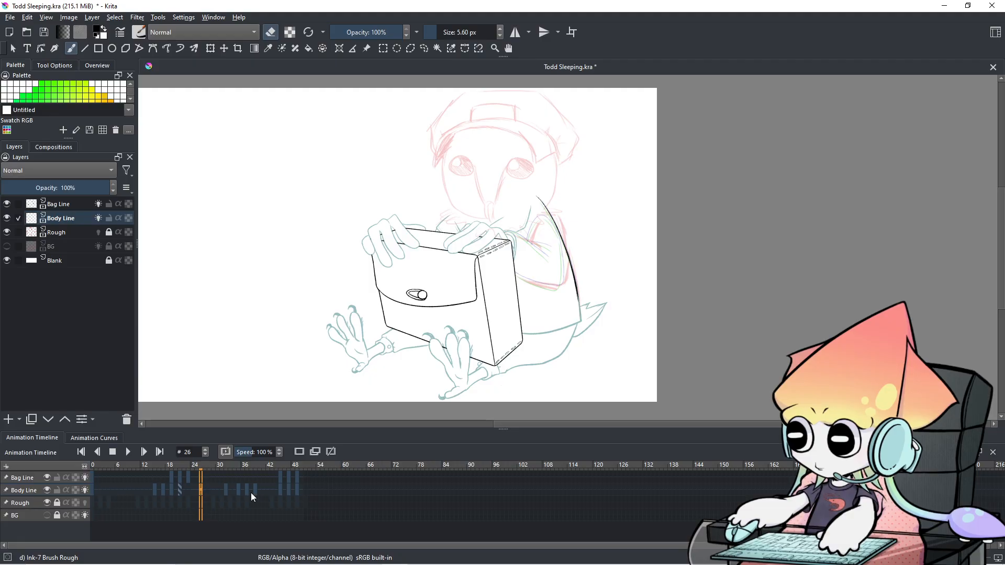
Step: Remove the blank Body Line keyframe at frame 21
click(171, 490)
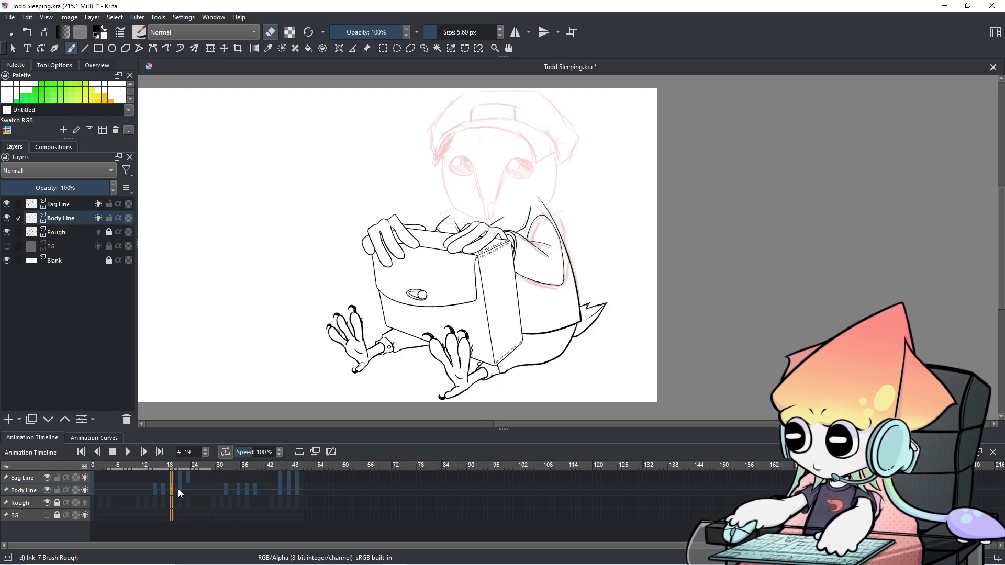
click(179, 491)
right_click(180, 489)
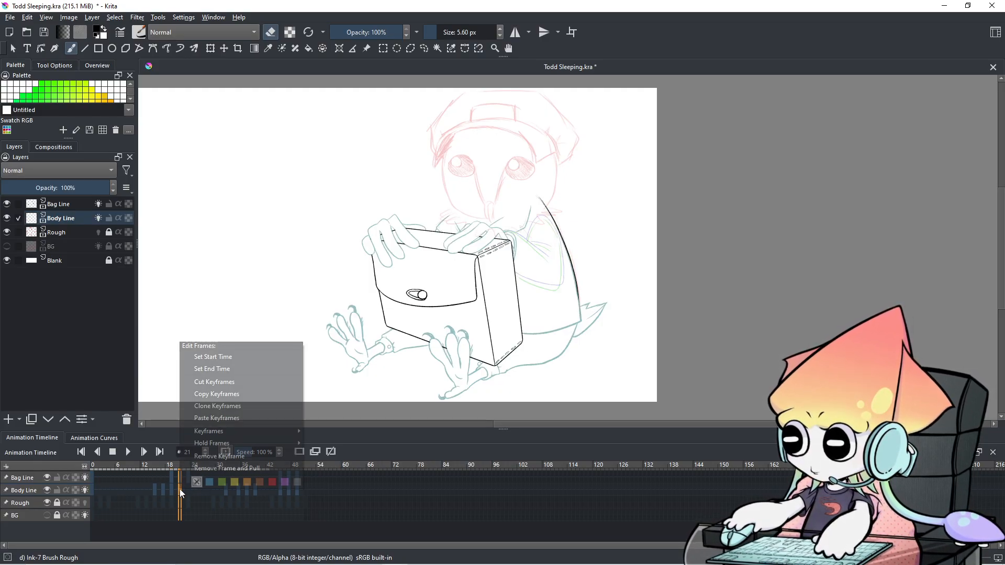
click(228, 459)
Step: Play the animation from the beginning to review the line art in motion, and stop the playback
key(space)
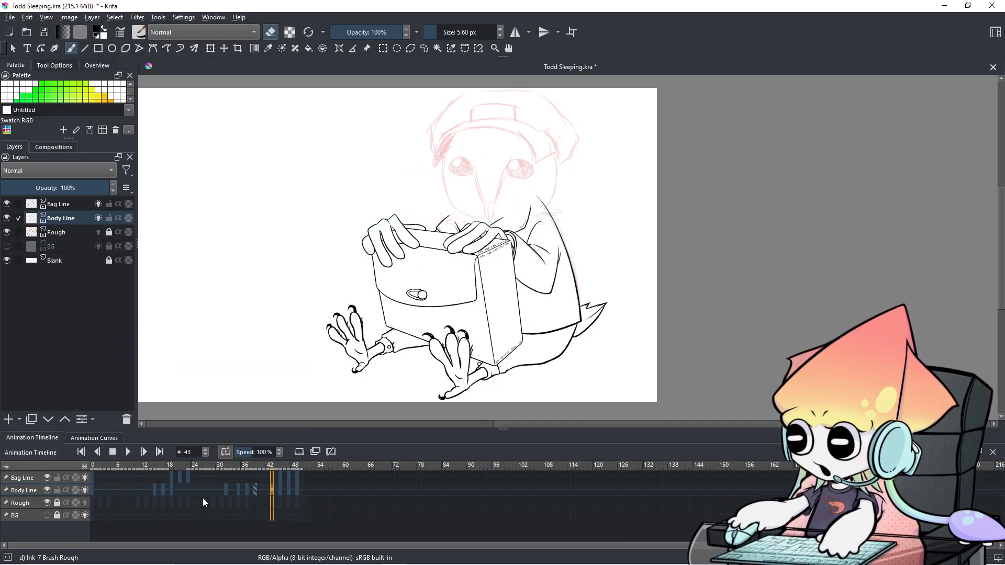
click(94, 490)
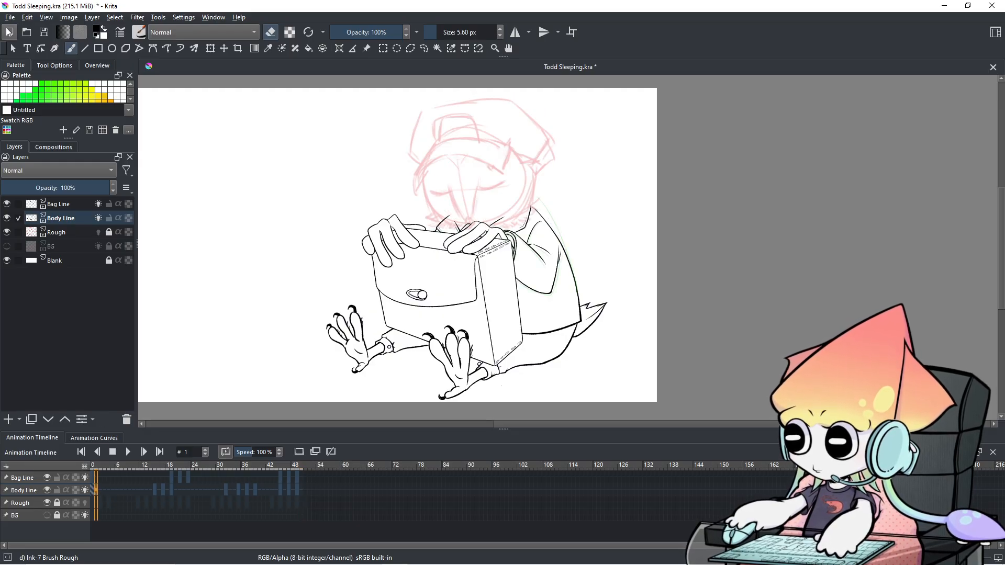
click(127, 453)
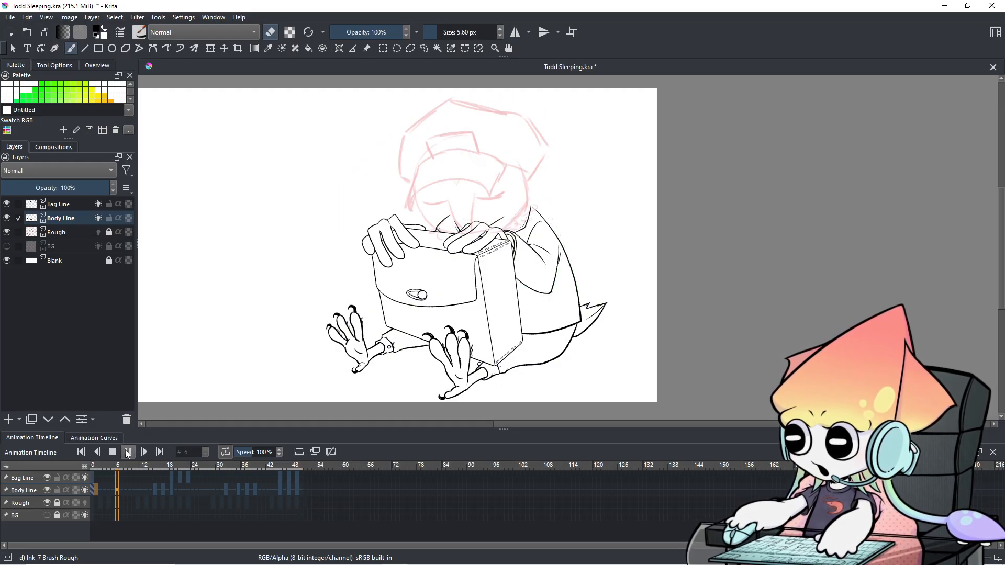
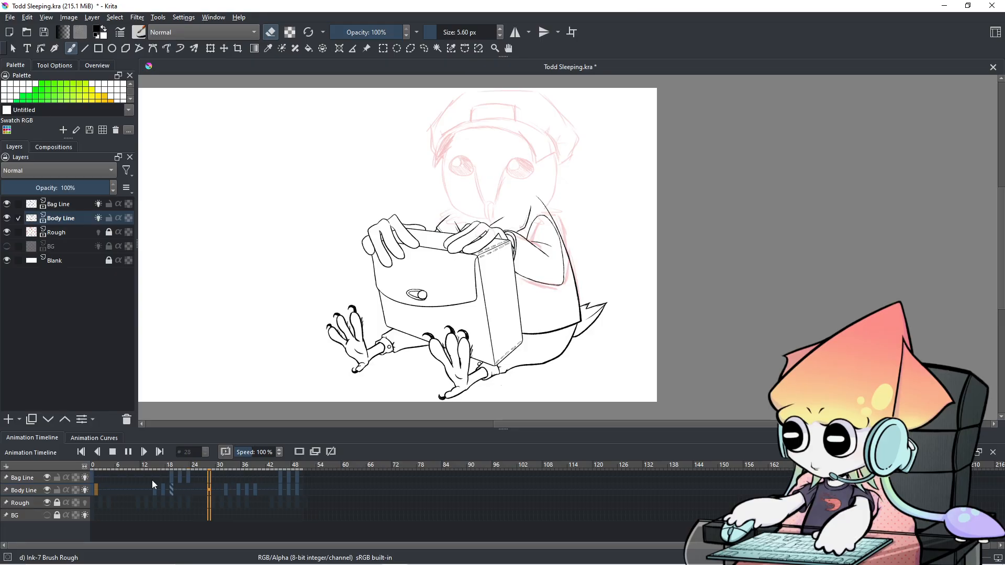
click(125, 456)
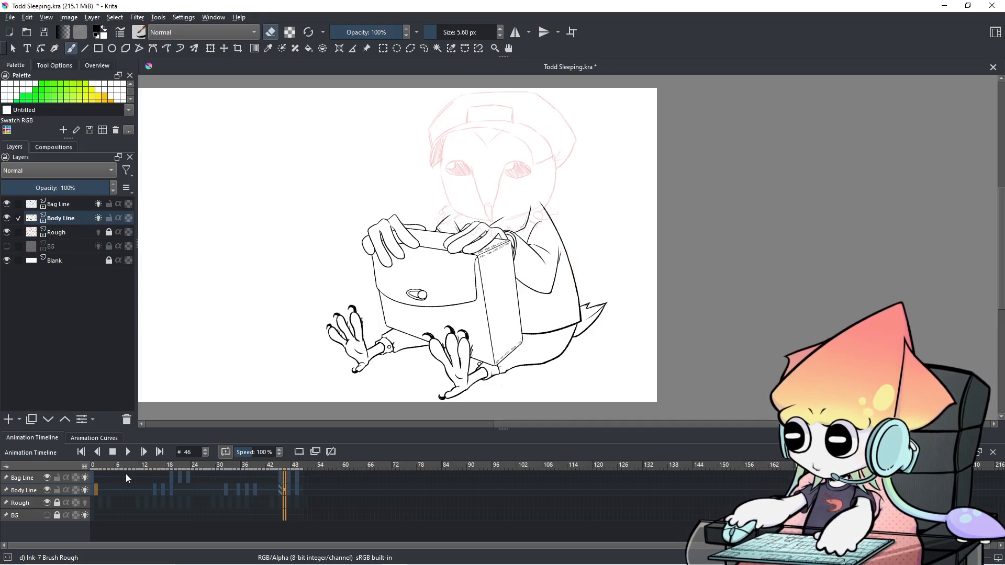
Step: Go to frame 8 and save the document
click(126, 472)
click(13, 20)
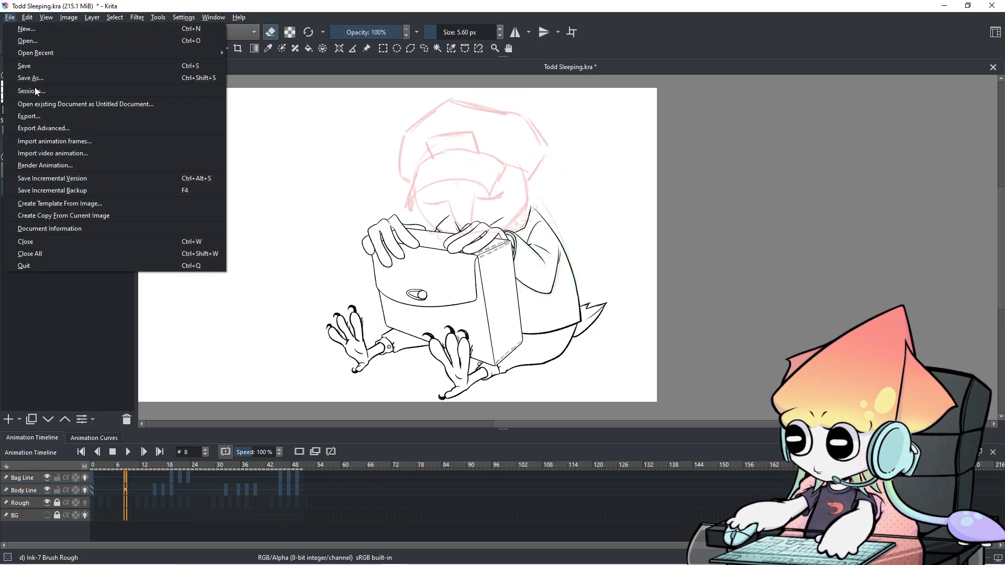
click(51, 65)
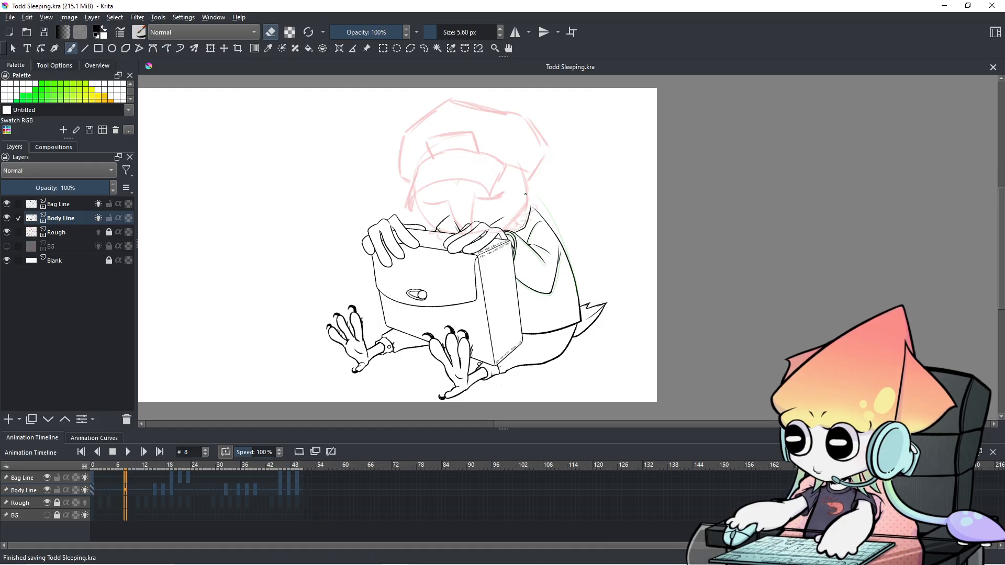
Step: Step through the opening frames up to frame 17 to inspect the body line art against the rough sketch
key(Left)
key(Left)
key(Left)
key(Left)
key(Left)
key(Left)
key(Right)
key(Right)
key(Right)
key(Right)
key(Right)
key(Right)
key(Right)
key(Right)
key(Right)
key(Right)
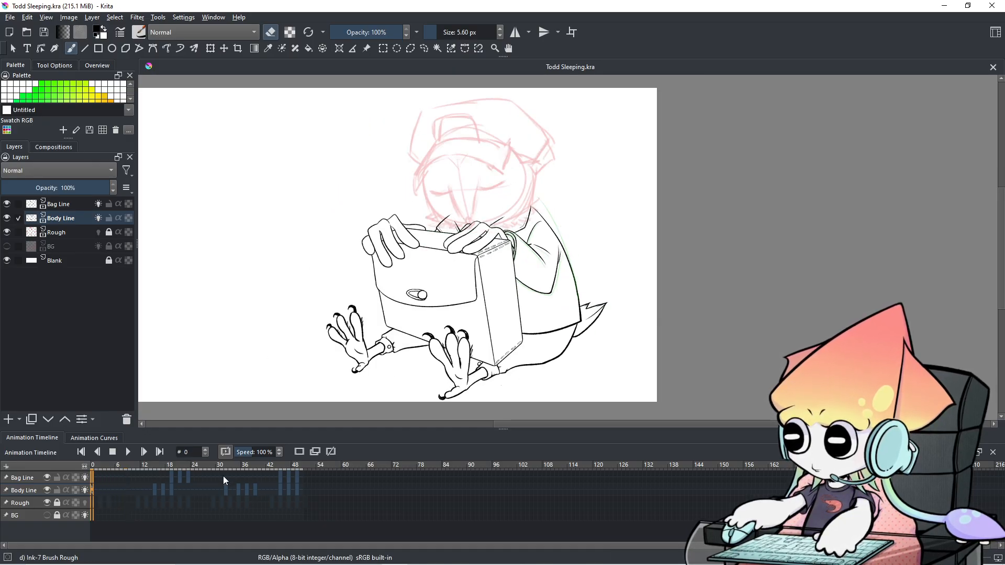
key(Right)
key(Right)
key(Right)
key(Right)
key(Right)
key(Right)
key(Right)
key(Right)
key(Right)
key(Right)
key(Right)
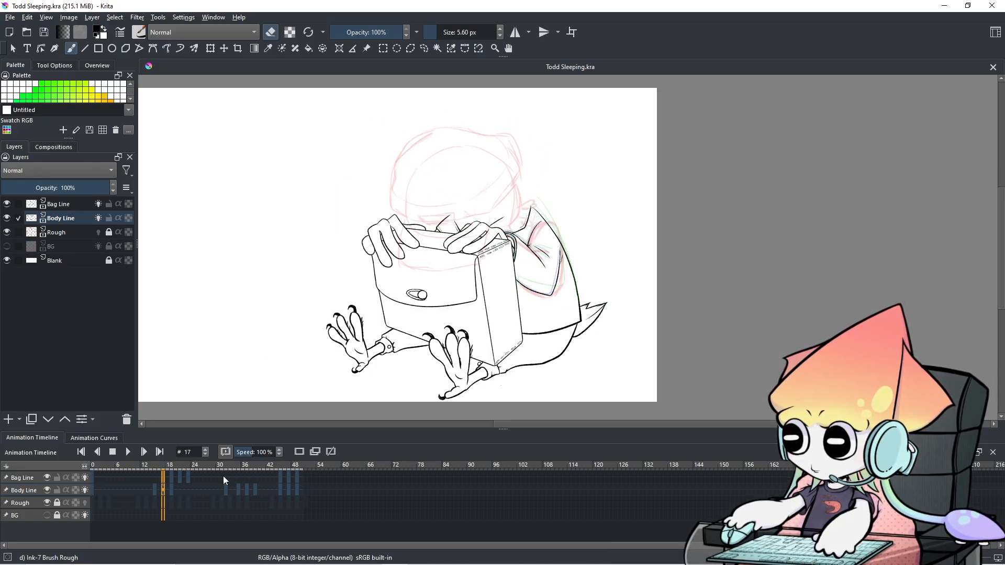
Step: Step back through the frames to frame 0, comparing the body line art with the rough sketch
key(Left)
key(Left)
key(Left)
key(Left)
key(Left)
key(Left)
key(Left)
key(Left)
key(Left)
key(Left)
key(Left)
key(Left)
key(Left)
key(Left)
key(Left)
key(Left)
key(Left)
key(Left)
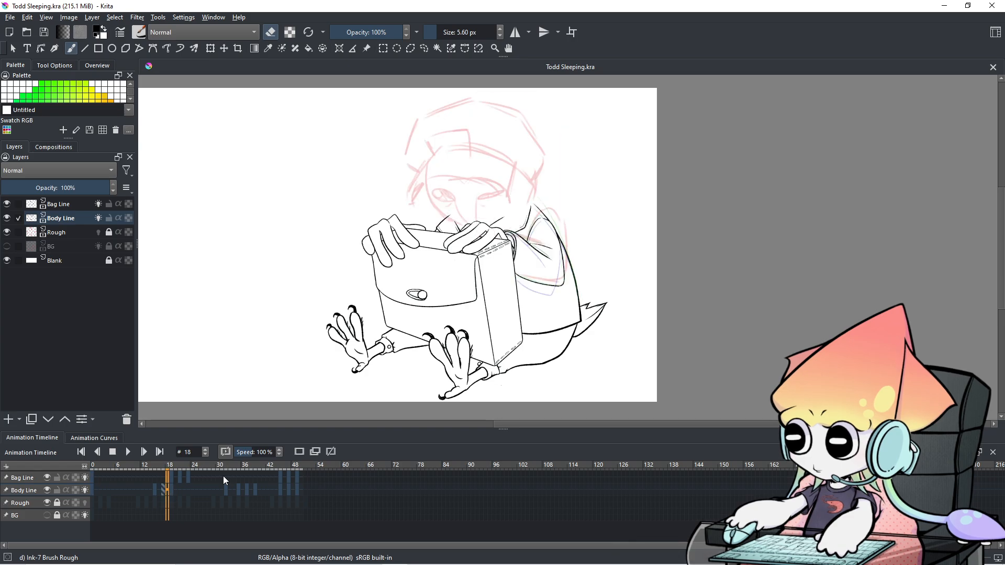
key(Left)
key(Left)
key(Left)
key(Left)
key(Left)
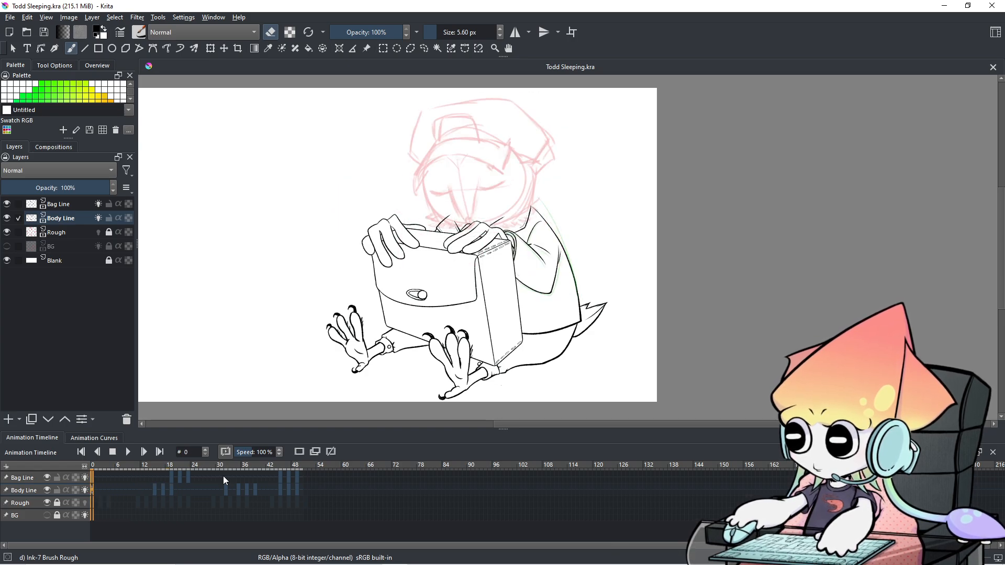
Step: Examine the arm and back lines up close on each frame from 0 to 17
scroll(453, 287, up, 2)
drag(453, 288, 496, 347)
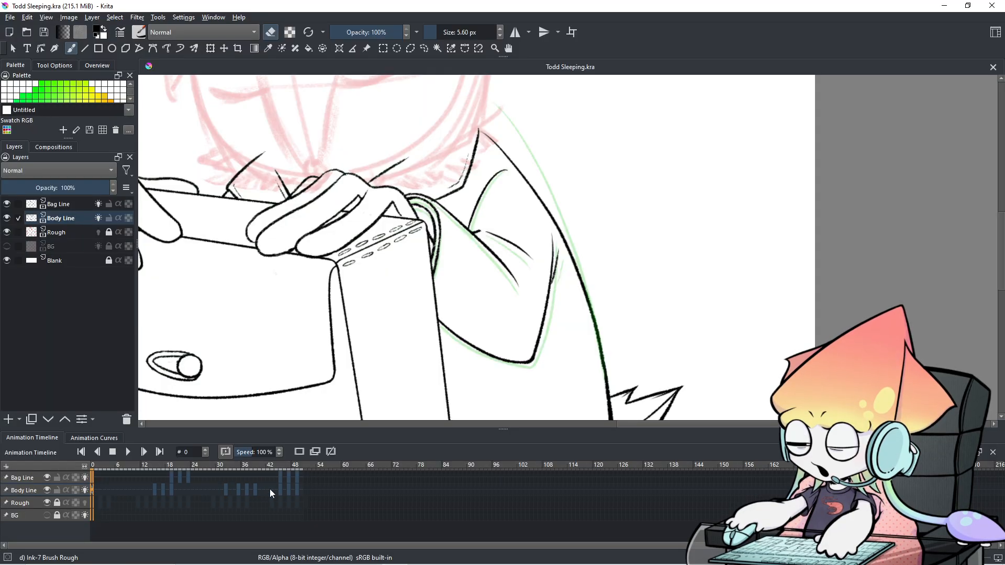
key(Right)
key(Right)
key(Right)
key(Right)
key(Right)
key(Right)
key(Right)
key(Right)
key(Right)
key(Right)
key(Right)
key(Right)
key(Right)
key(Right)
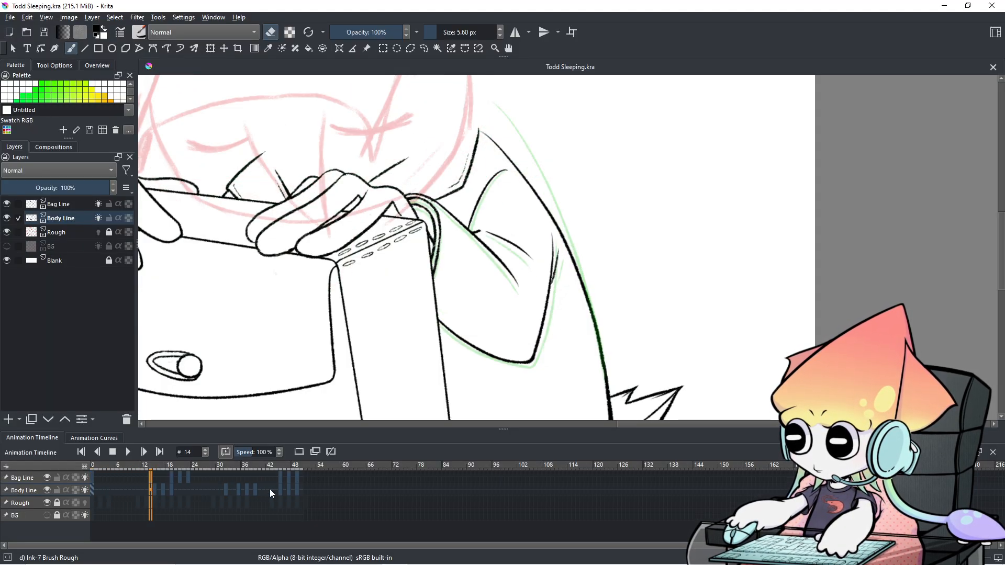
key(Right)
key(Right)
key(Right)
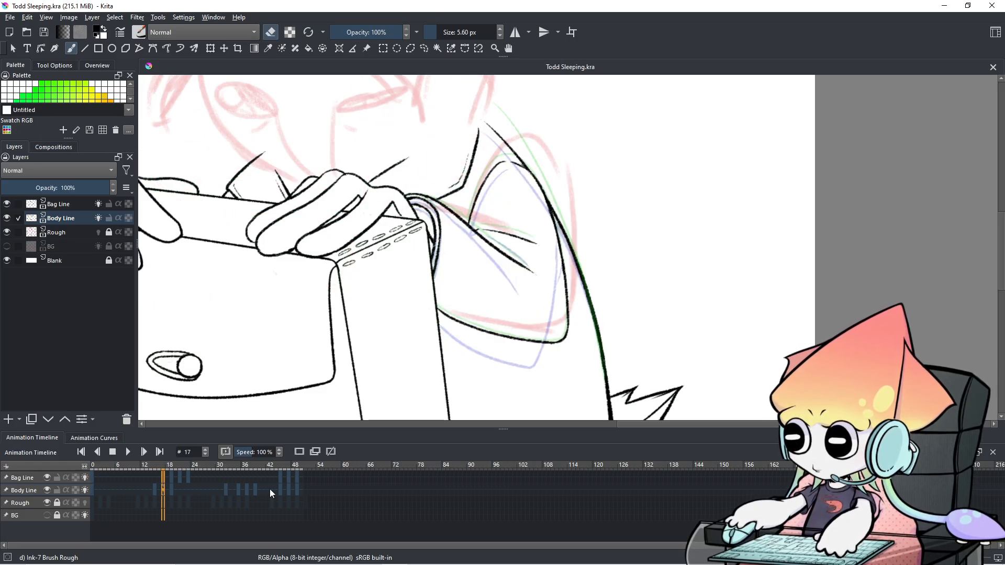
key(Left)
key(Left)
key(Left)
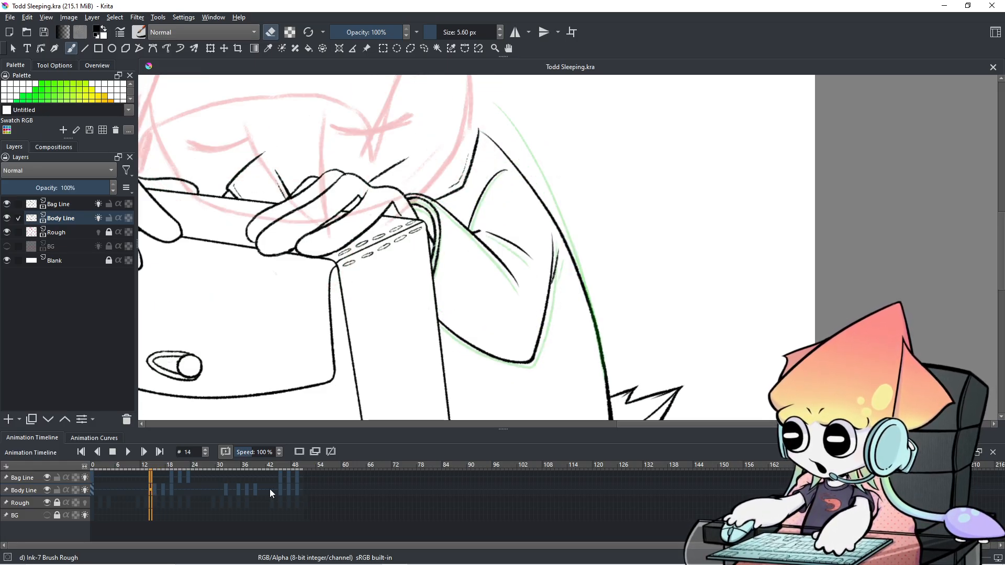
key(Right)
scroll(400, 345, down, 1)
scroll(401, 345, down, 2)
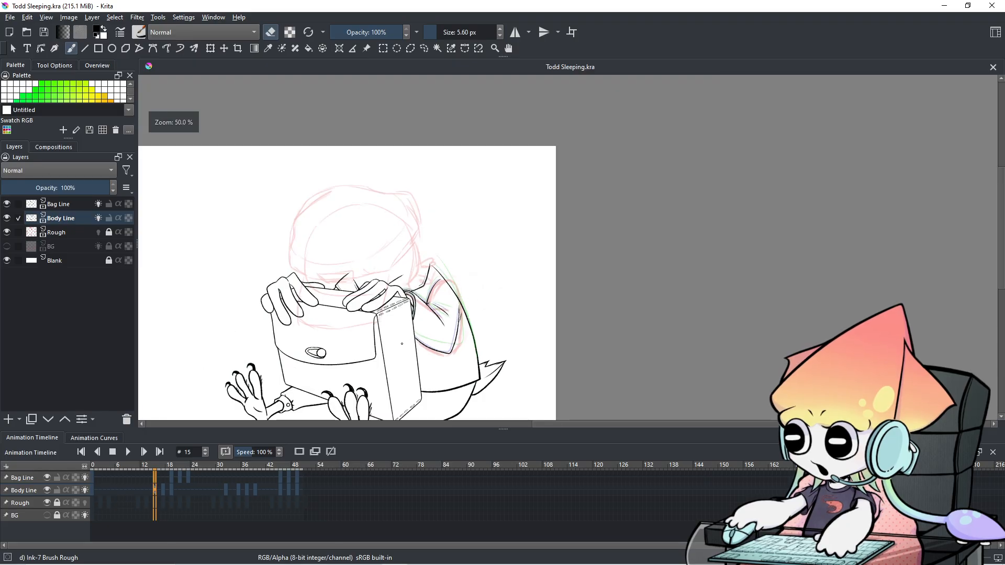
Step: Play the animation repeatedly from the beginning to review the inked arm and back motion, and stop the playback
click(90, 477)
click(131, 456)
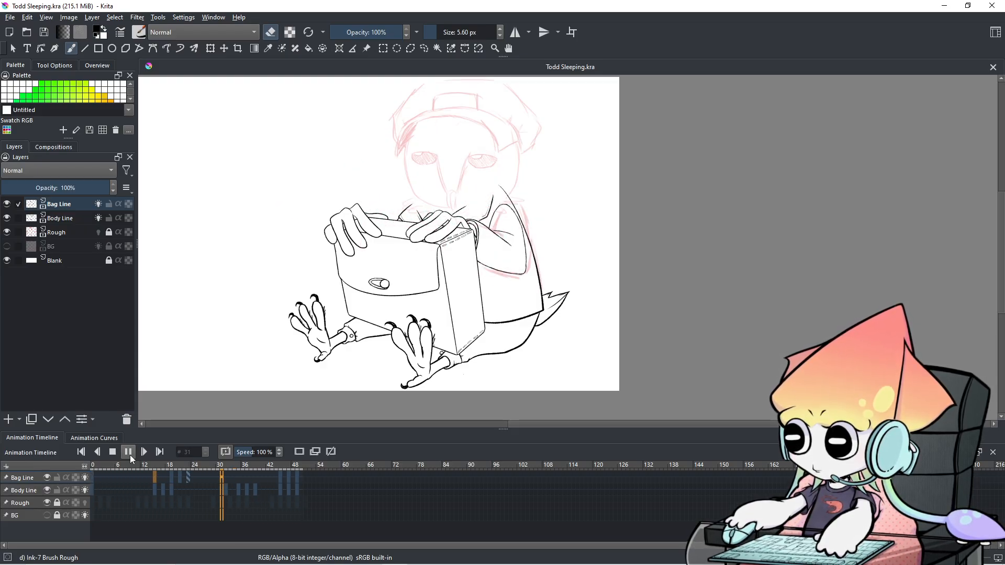
click(120, 449)
click(126, 451)
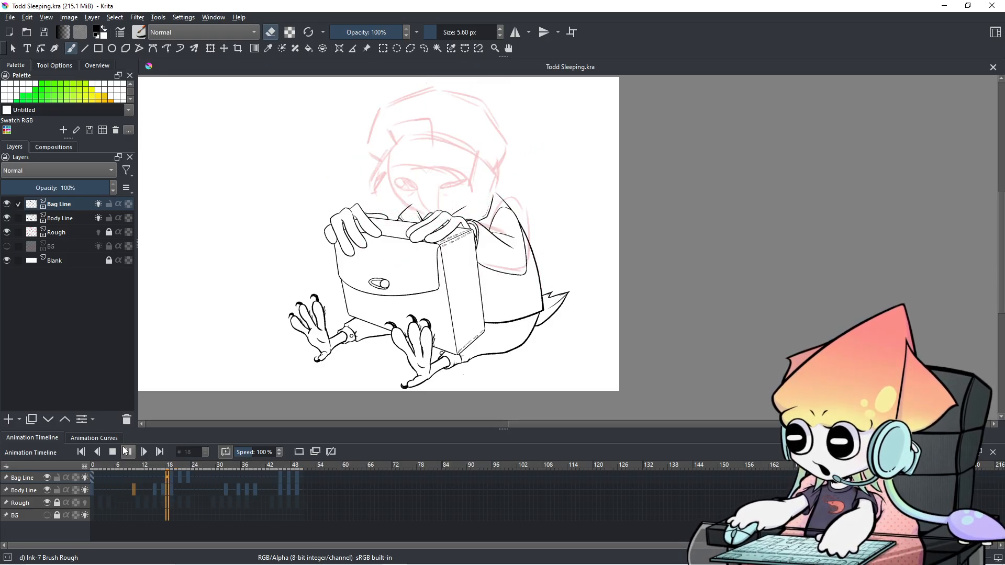
click(127, 452)
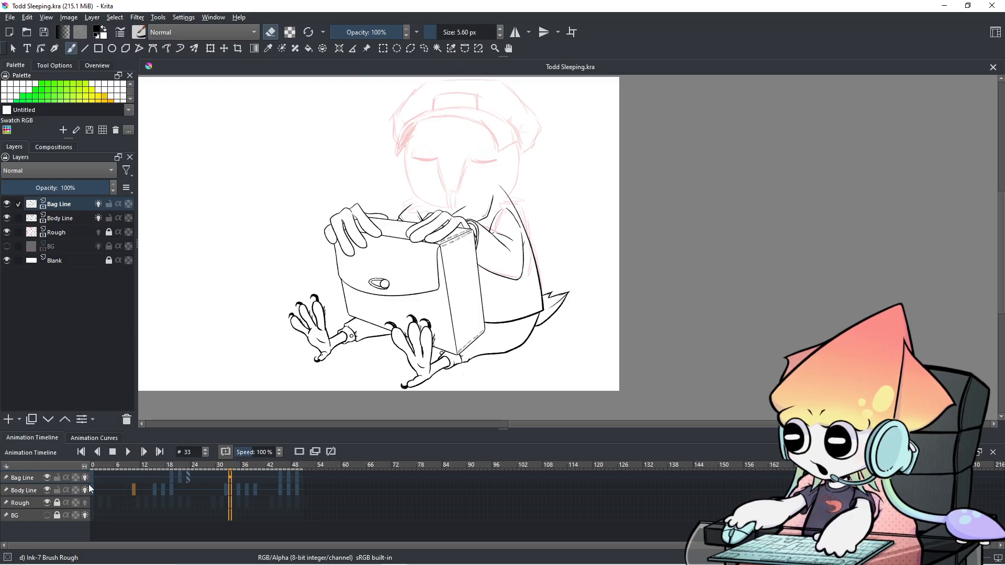
click(93, 478)
click(124, 455)
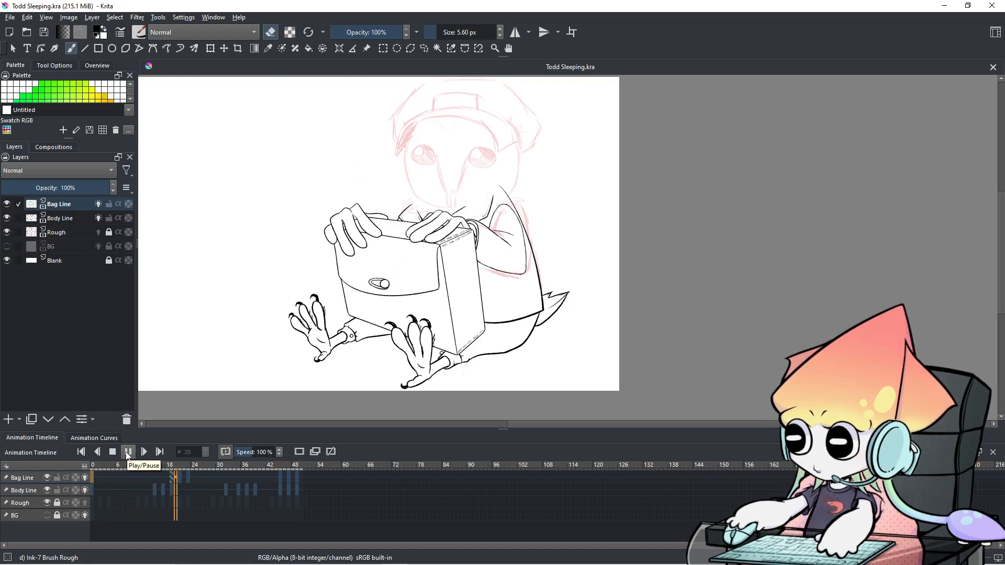
click(127, 453)
Step: Return to frame 0 and save the document
click(100, 475)
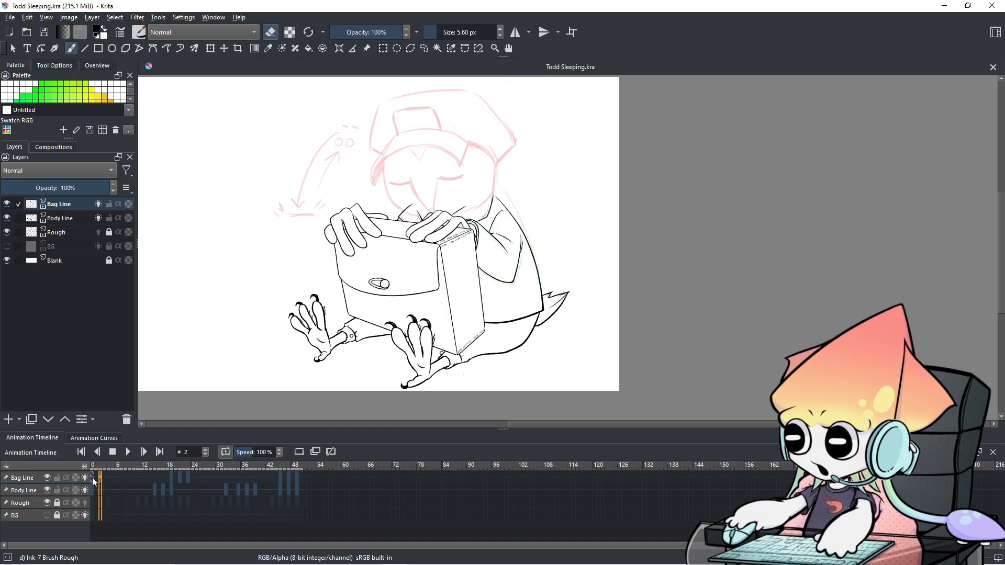
click(93, 478)
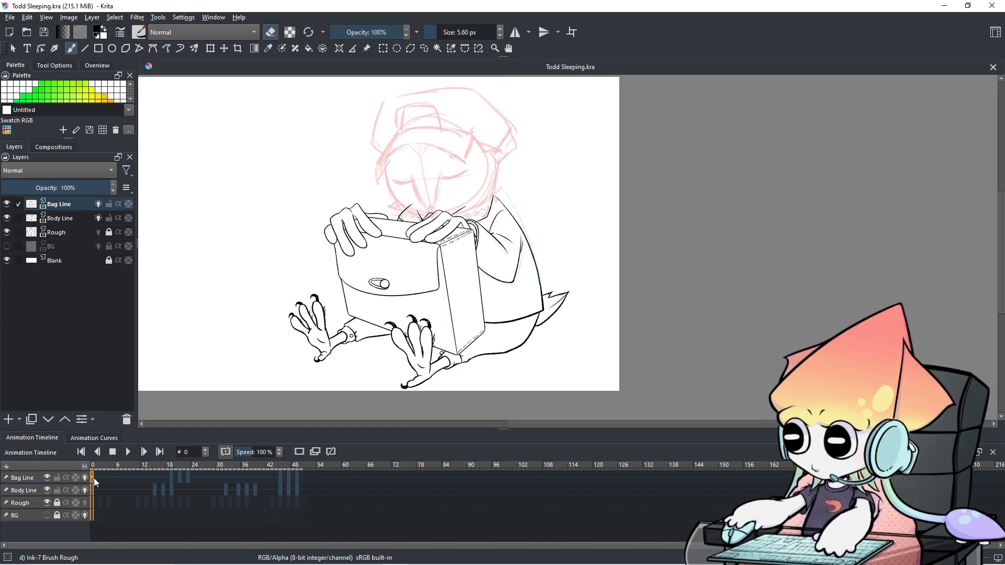
click(12, 20)
click(19, 65)
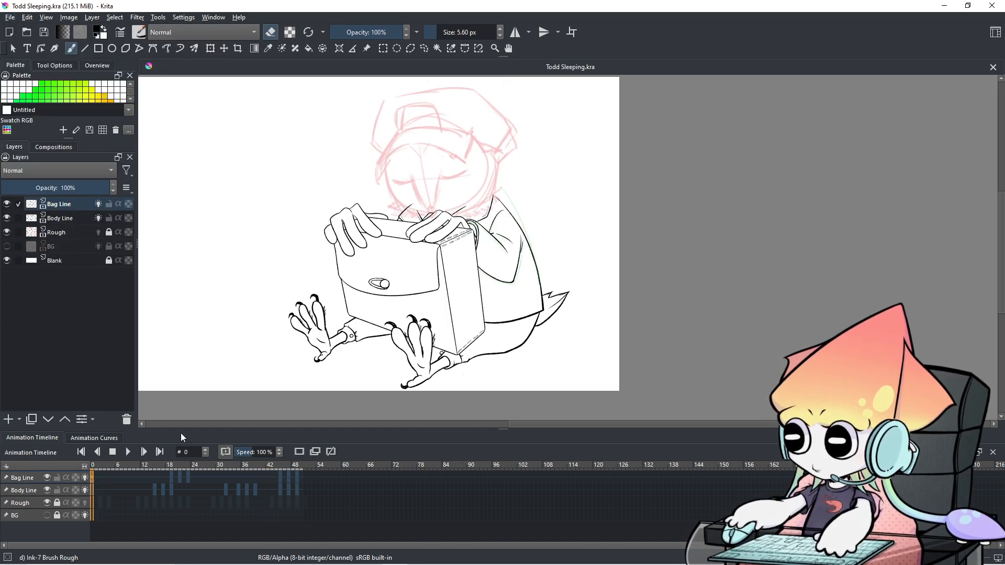
Step: Play the animation again from frame 0, stop it, and return to the first frame
click(130, 450)
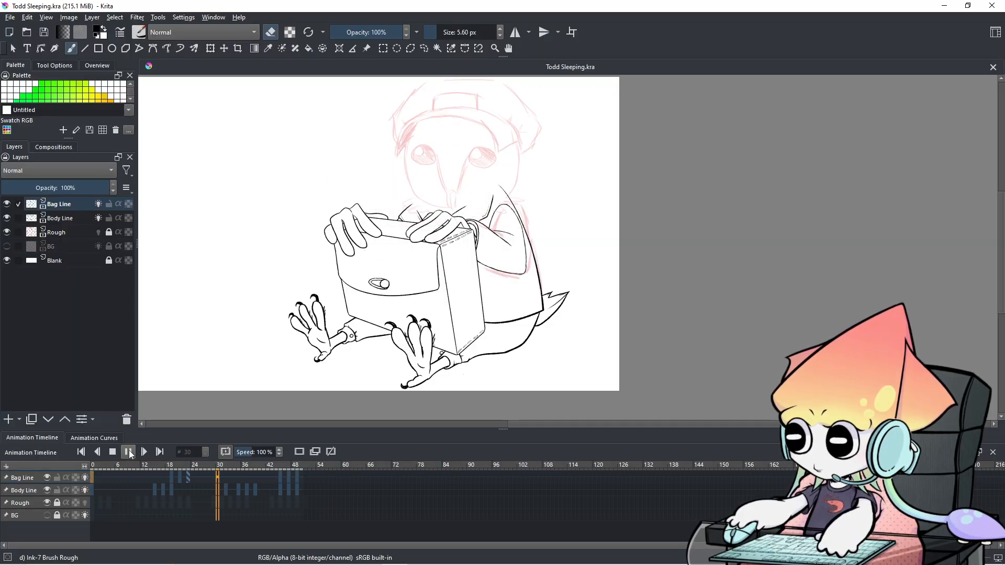
click(129, 452)
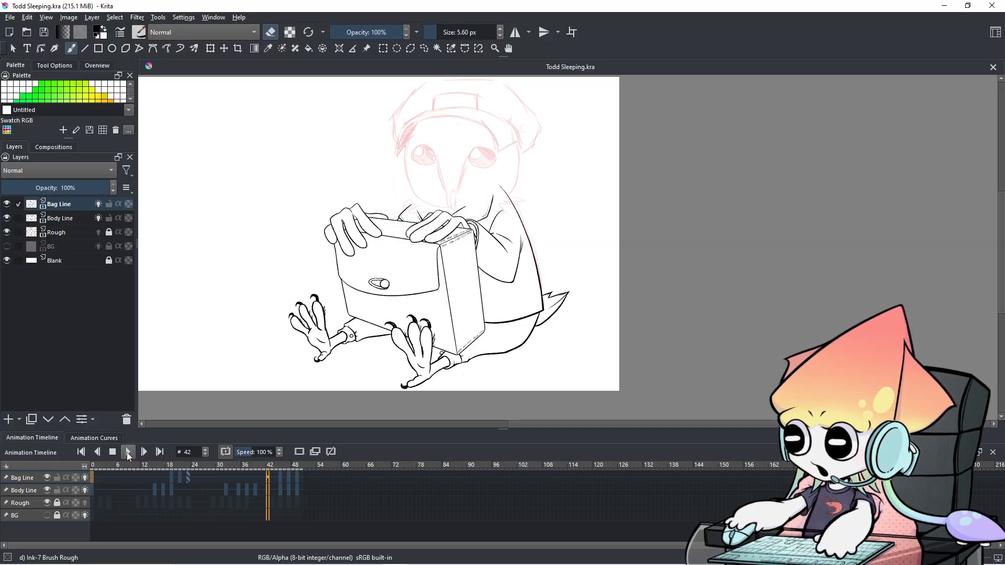
click(94, 479)
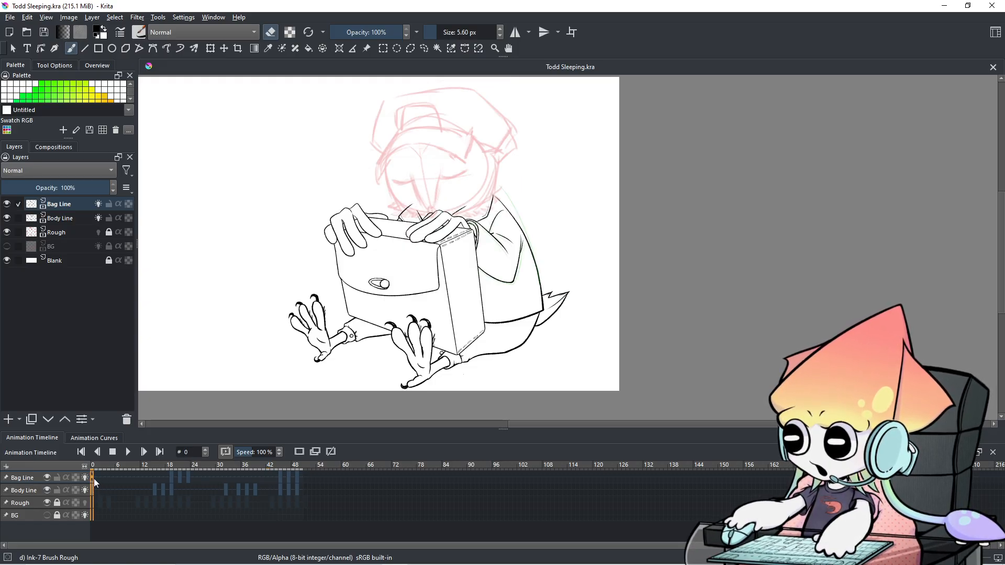
click(22, 490)
click(26, 479)
click(28, 488)
click(31, 482)
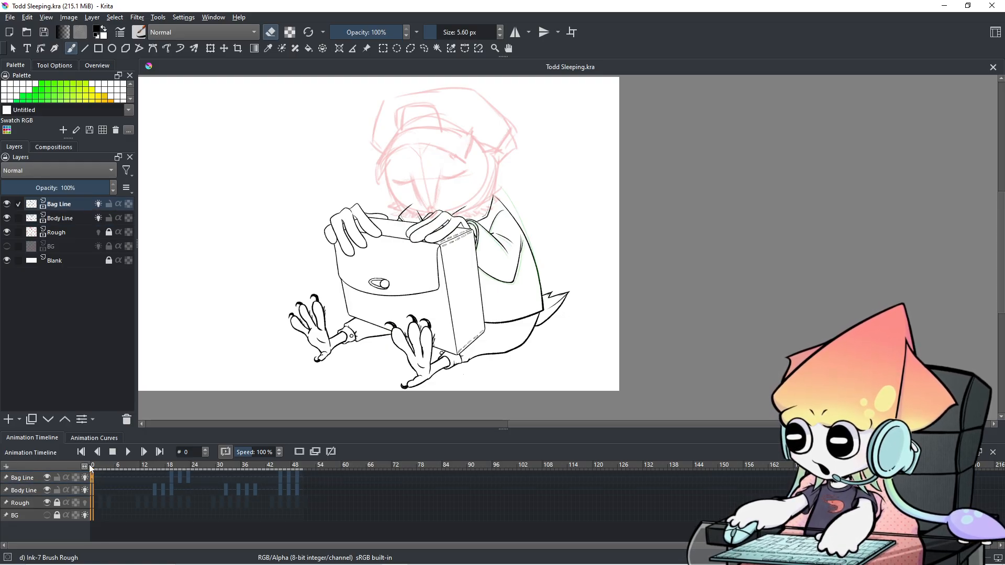
Step: Replay the opening of the animation and step back frame by frame to frame 0
key(space)
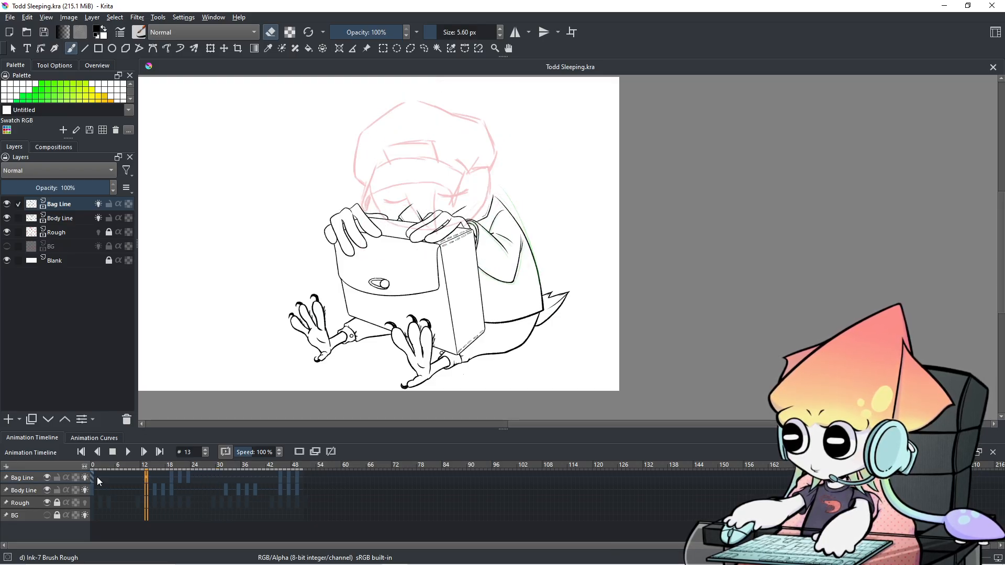
key(Left)
key(Left)
key(Left)
key(Left)
key(Left)
key(Left)
key(Left)
key(Left)
key(Left)
key(Left)
key(Left)
key(Left)
key(Left)
key(Left)
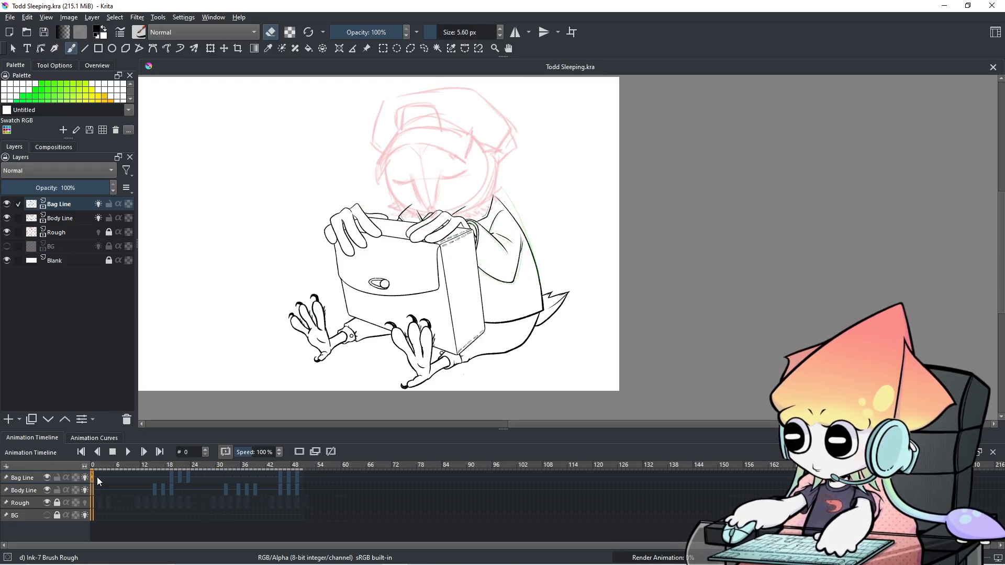
Step: Add a new paint layer directly above Body Line and name it Head Line
click(24, 490)
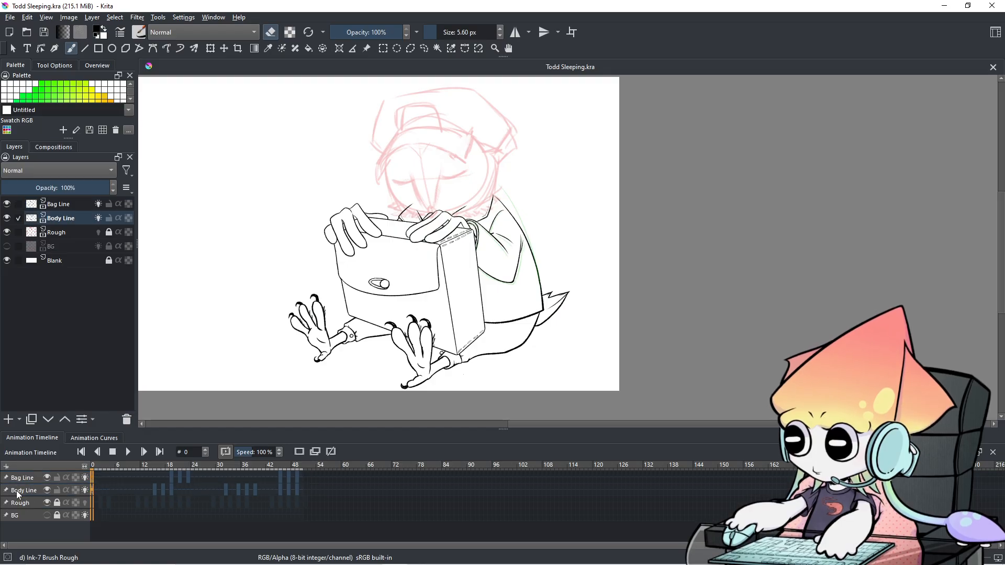
click(7, 419)
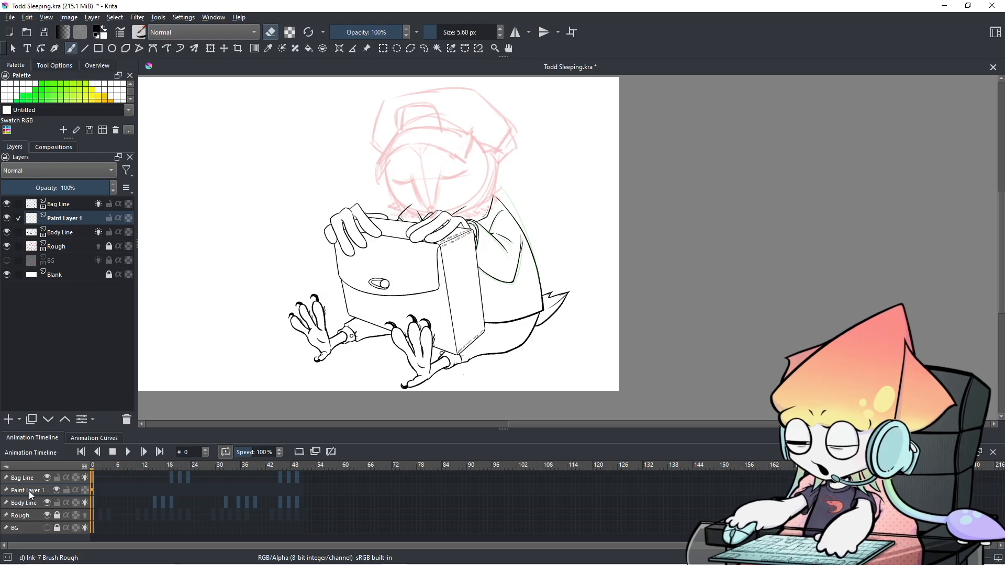
double_click(72, 218)
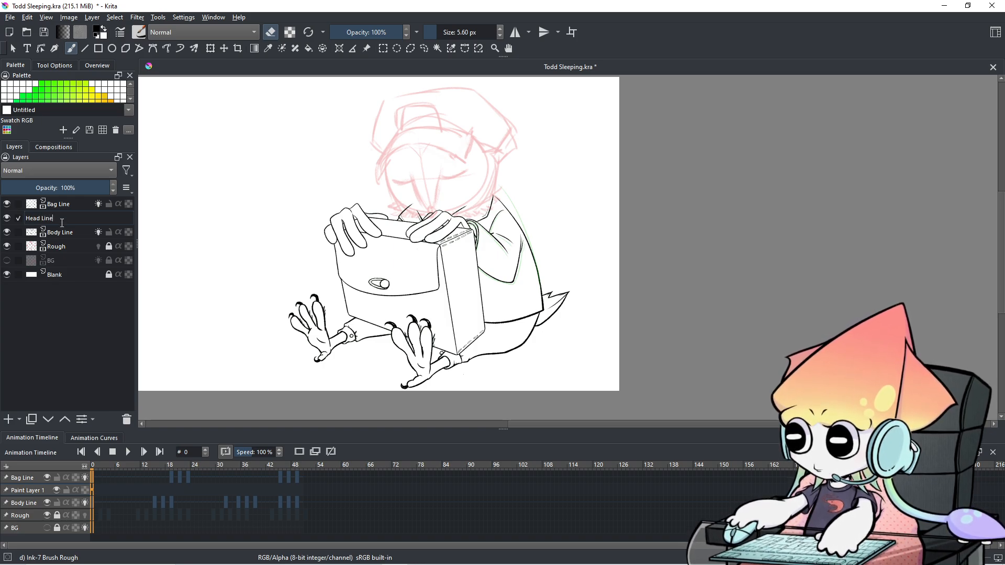
key(Return)
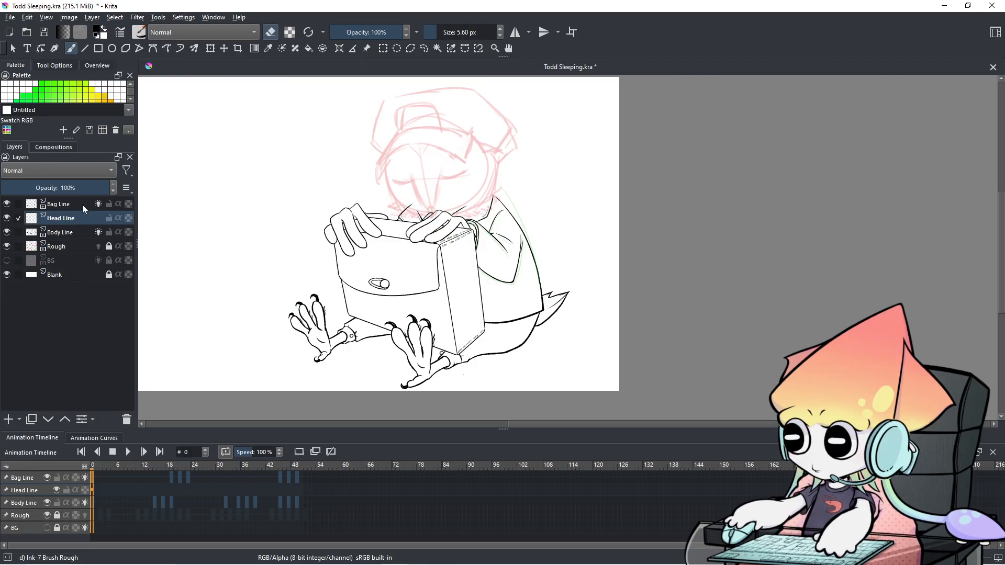
Step: Move the Head Line layer above Bag Line, keeping Bag Line above Body Line
drag(83, 205, 73, 221)
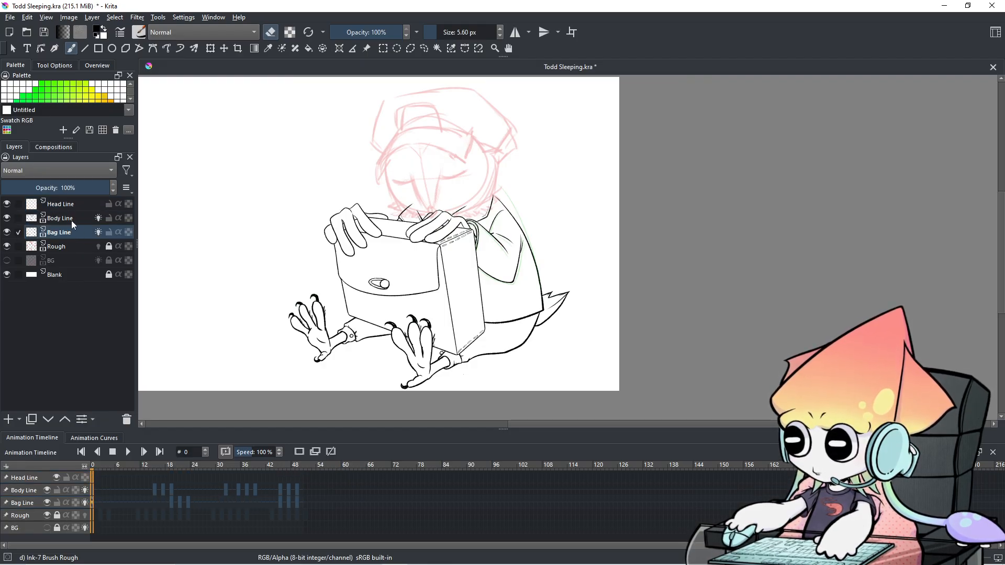
key(ctrl+z)
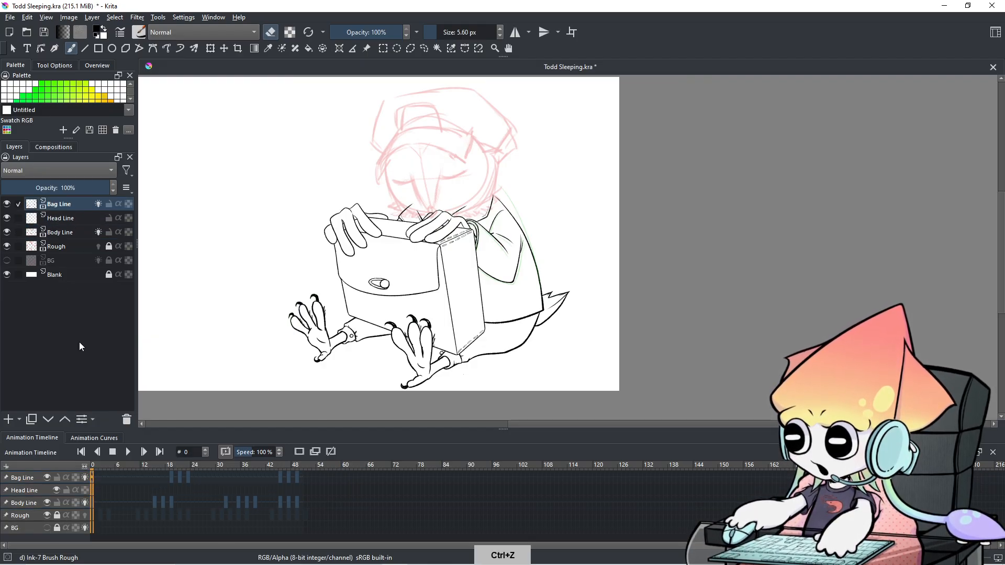
click(26, 500)
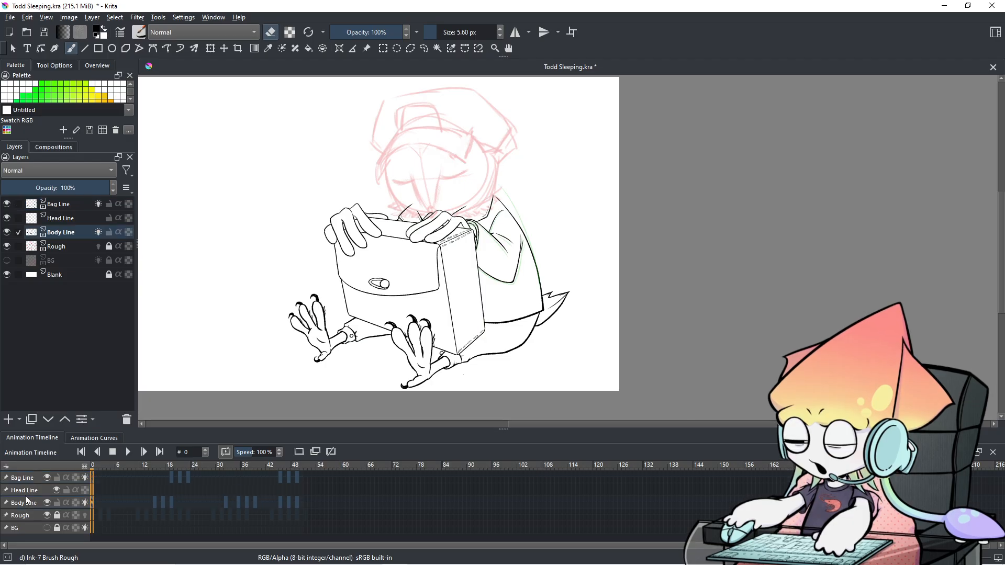
click(28, 488)
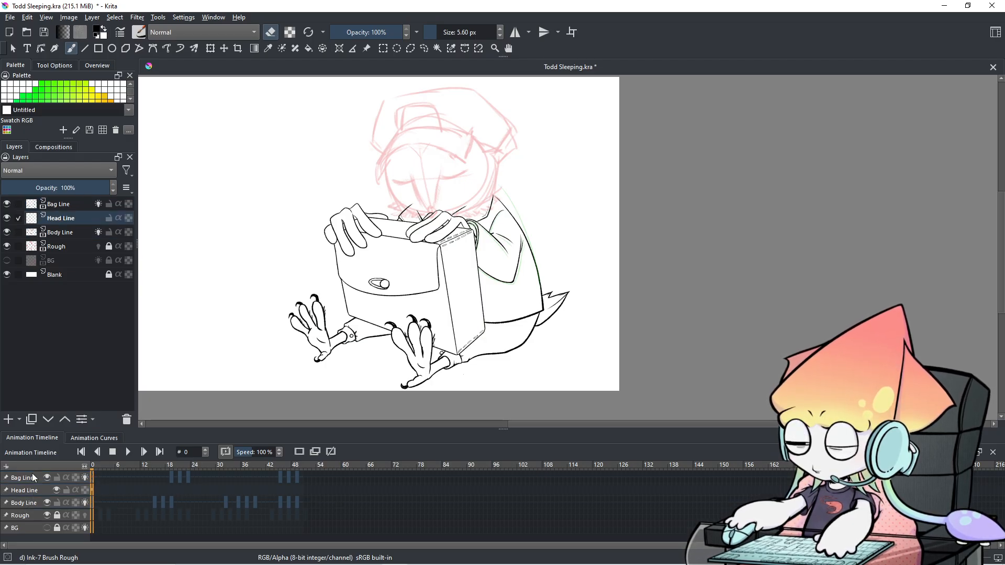
drag(79, 223, 80, 201)
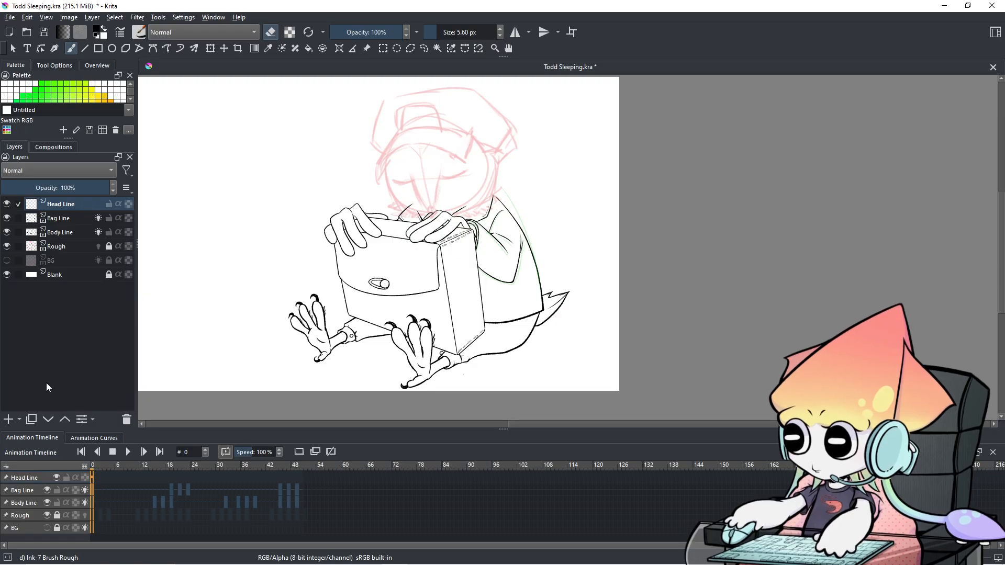
click(37, 491)
click(29, 501)
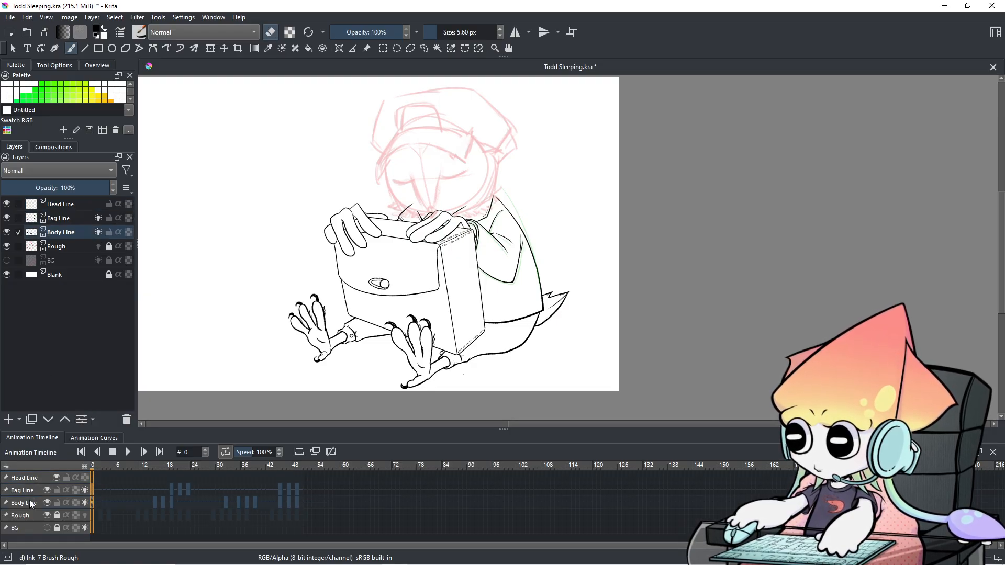
click(35, 515)
click(39, 527)
click(36, 515)
click(36, 503)
click(36, 490)
click(35, 478)
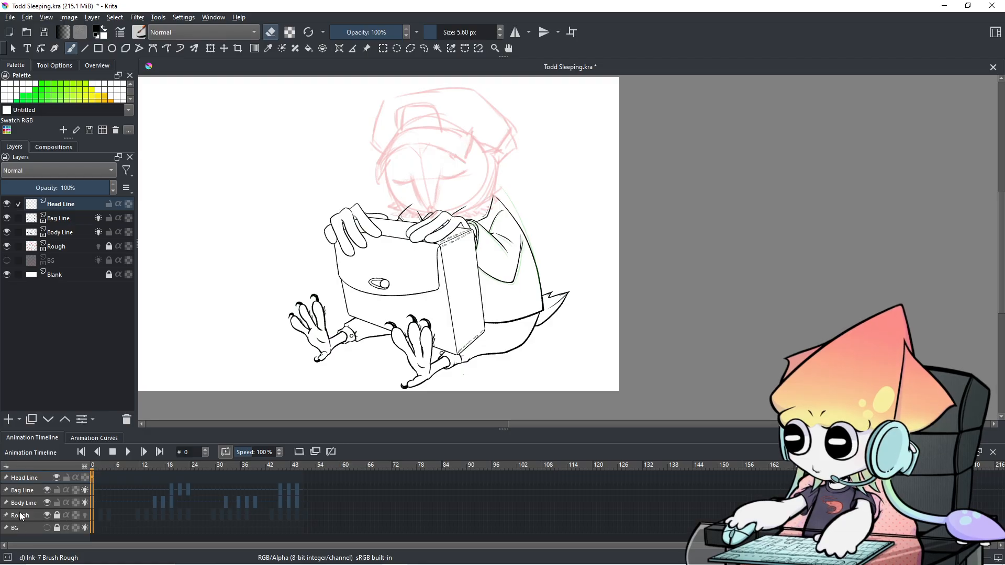
Step: Create a keyframe on the Head Line layer at frame 0, ready for inking over the rough head
click(103, 482)
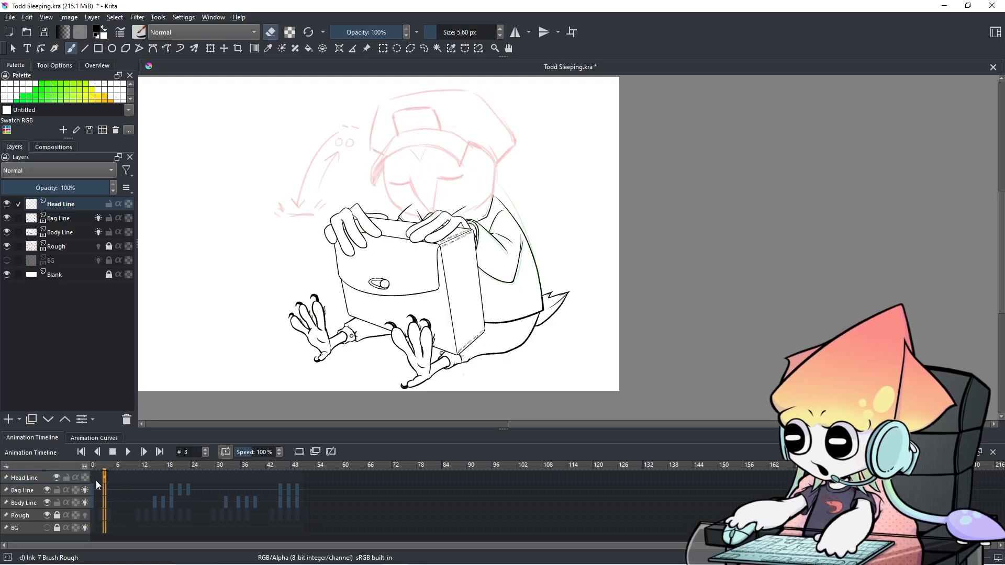
click(96, 481)
click(92, 480)
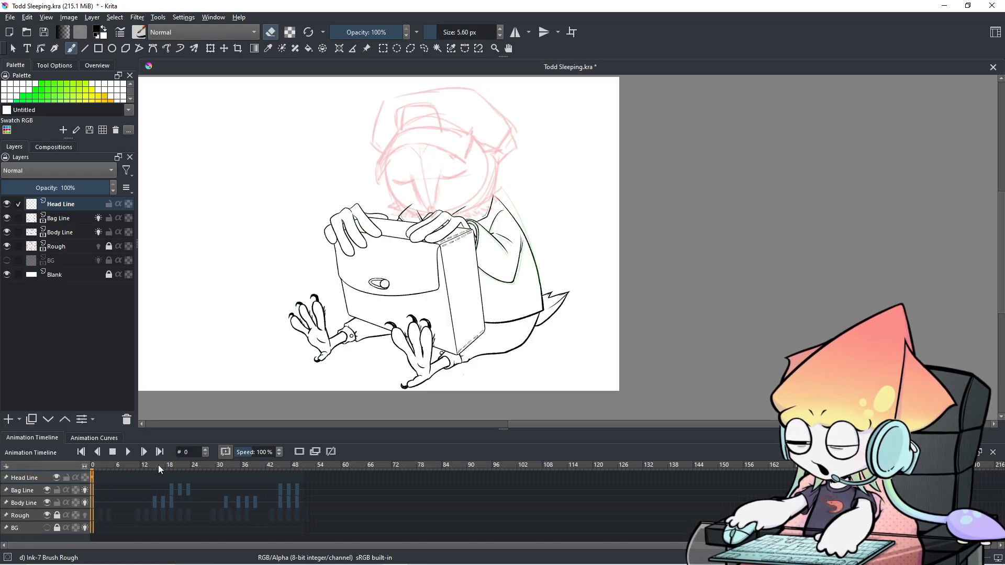
scroll(403, 166, up, 4)
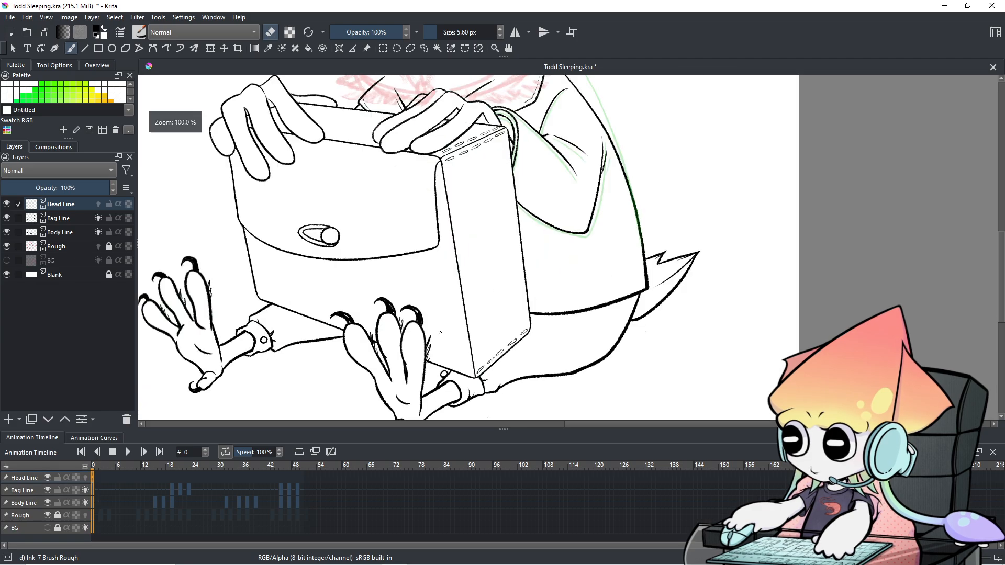
drag(458, 206, 450, 269)
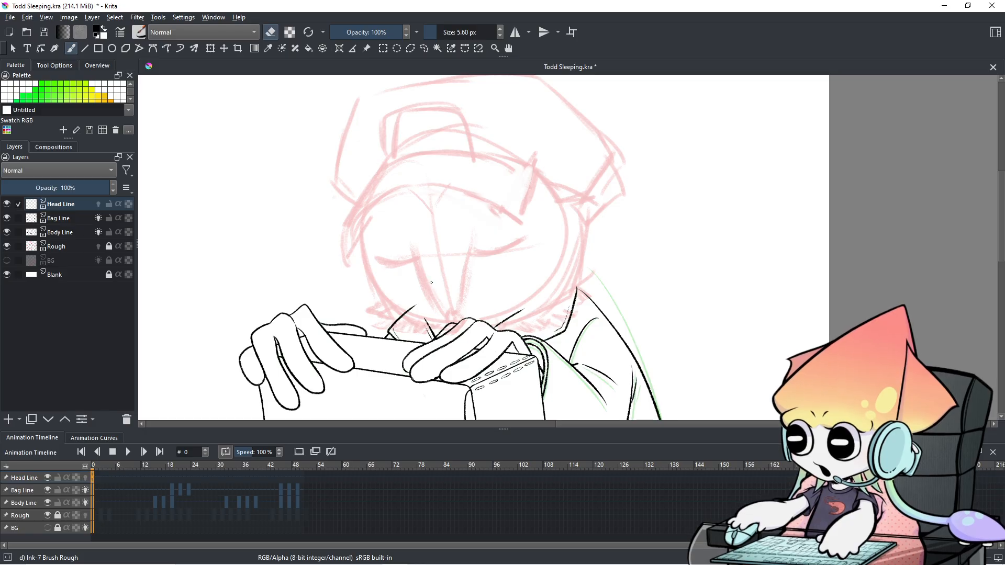
Step: Try to ink the two muzzle lines that converge on the nose over the rough sketch
key(e)
drag(447, 314, 450, 318)
key(ctrl+z)
drag(415, 245, 428, 285)
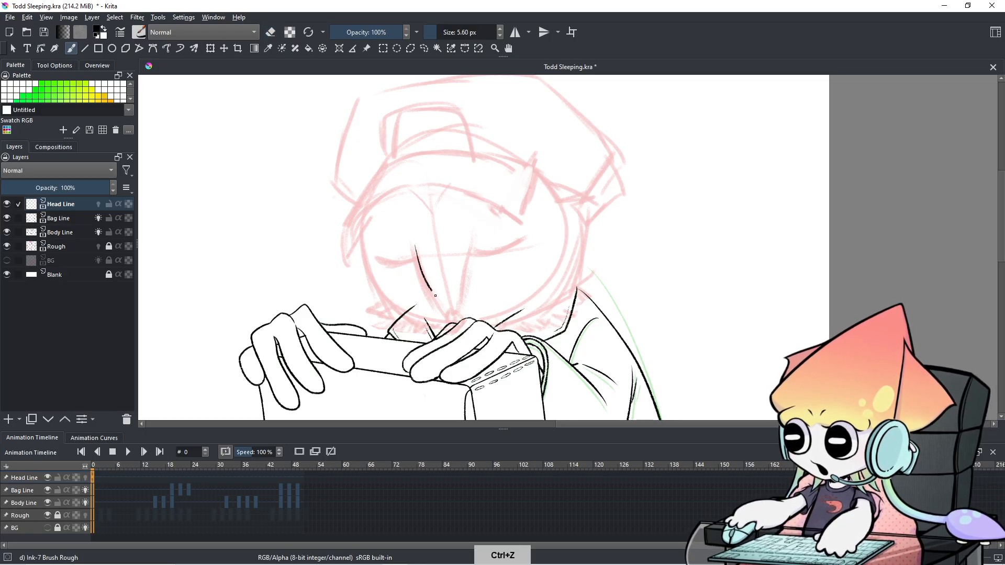
key(ctrl+z)
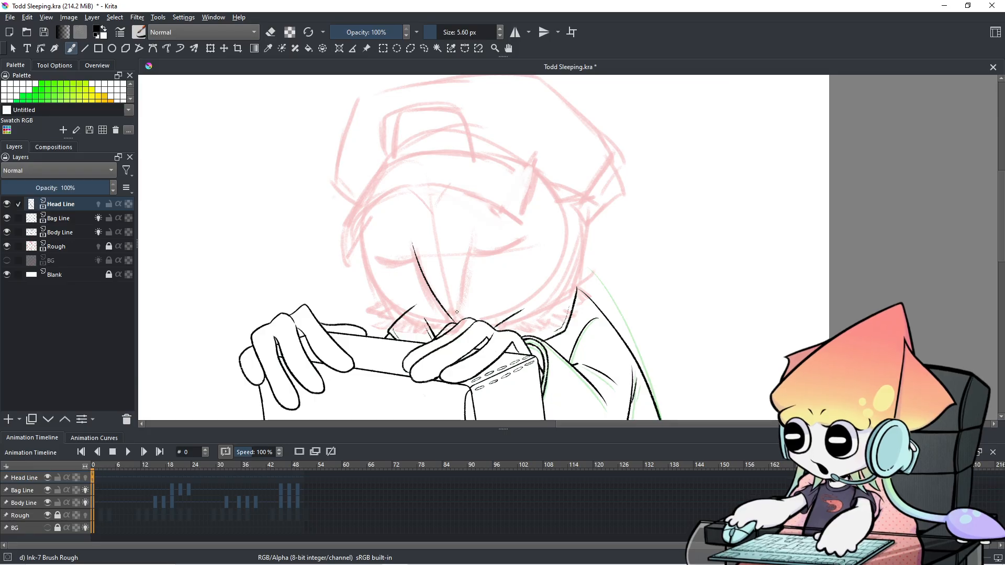
key(ctrl+z)
drag(460, 308, 476, 236)
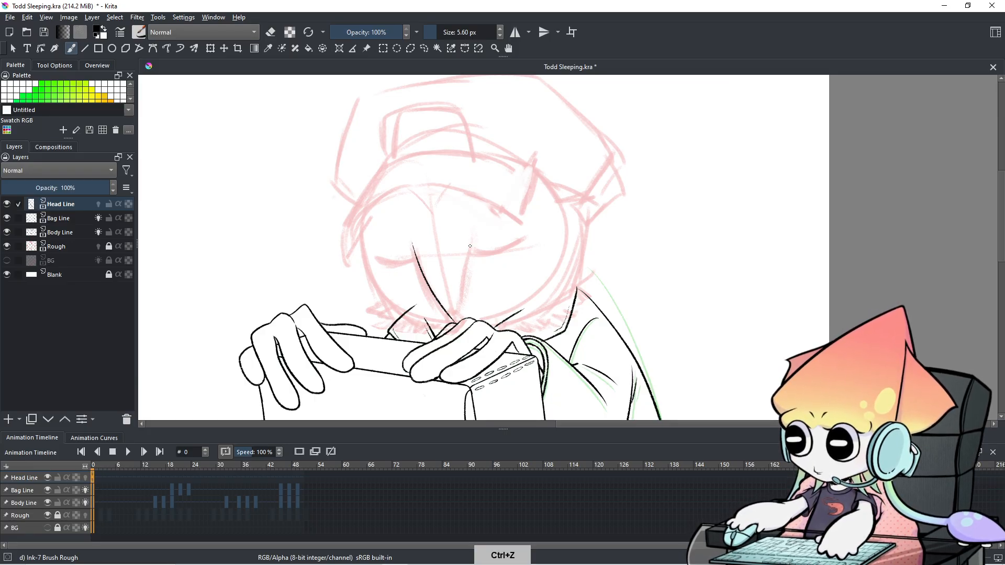
drag(461, 304, 474, 230)
key(ctrl+z)
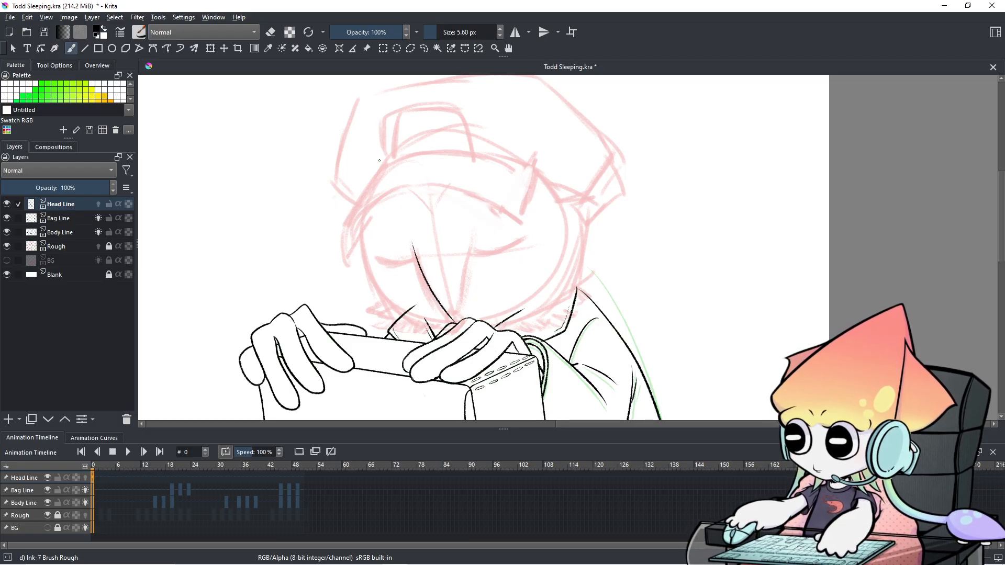
key(ctrl+z)
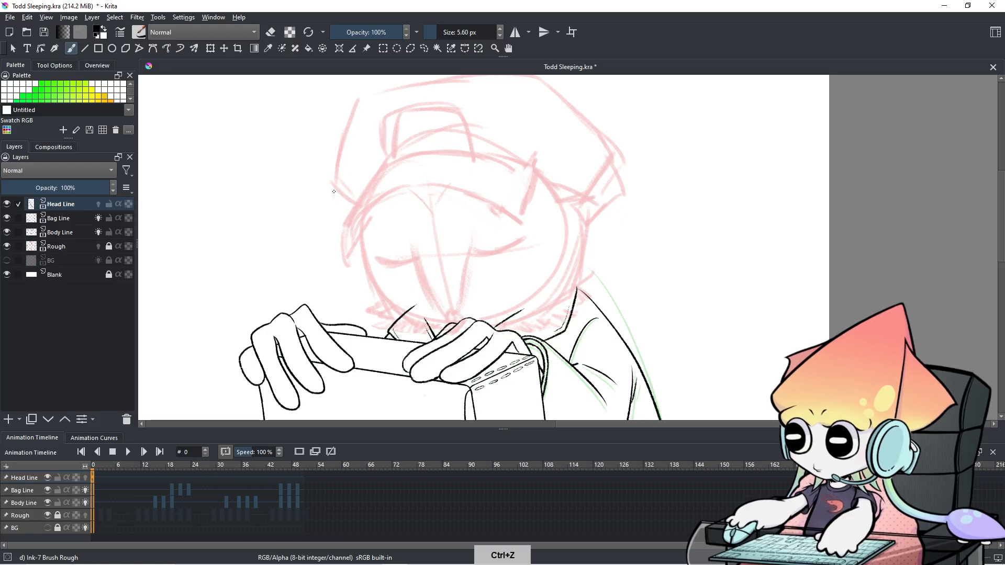
drag(363, 208, 419, 320)
key(ctrl+z)
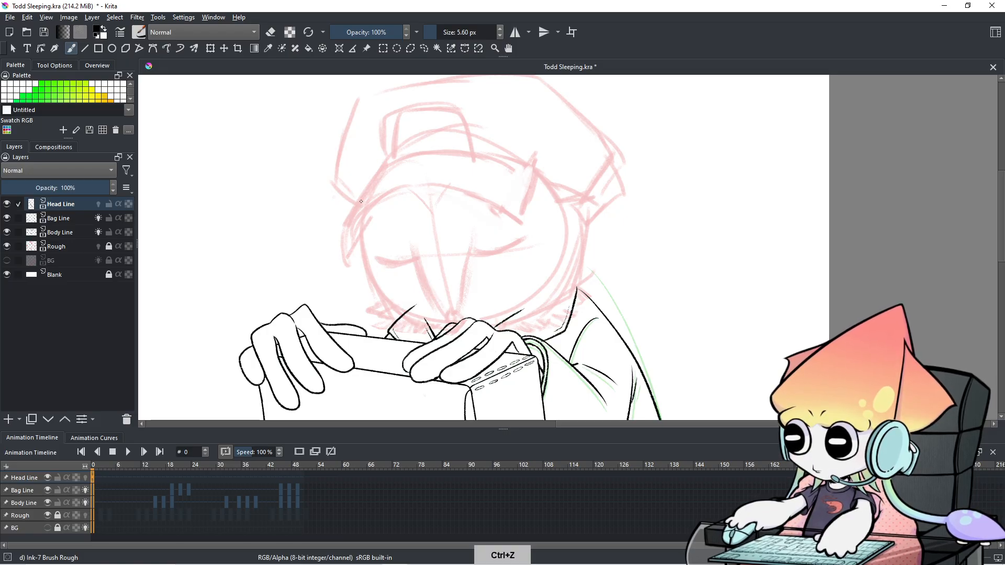
drag(363, 212, 404, 311)
key(ctrl+z)
drag(363, 215, 420, 335)
key(ctrl+z)
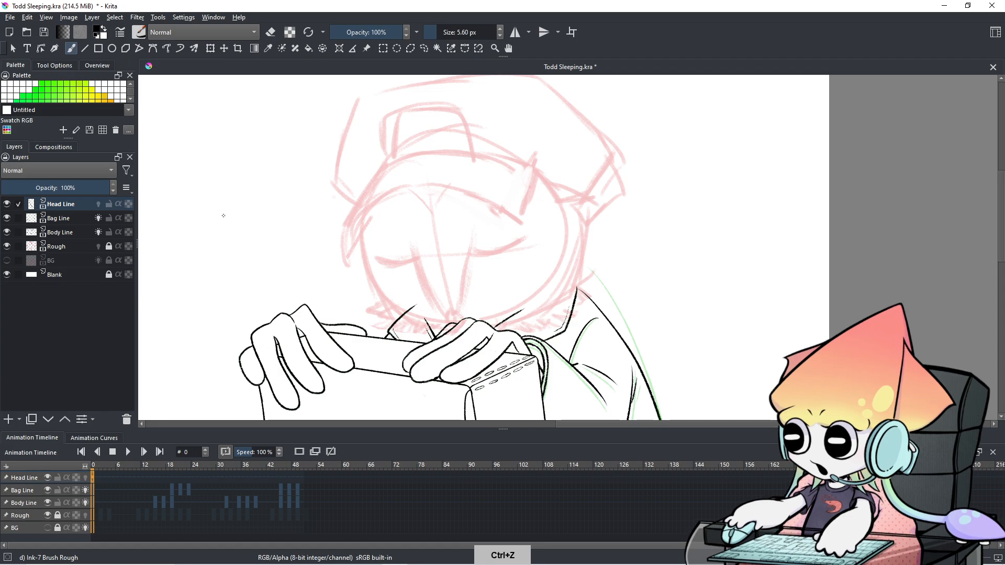
mouse_move(283, 206)
mouse_down()
mouse_move(228, 206)
mouse_move(231, 246)
mouse_move(247, 255)
mouse_move(270, 252)
mouse_move(282, 215)
mouse_move(264, 202)
mouse_move(228, 240)
mouse_move(256, 255)
mouse_up()
key(ctrl+z)
key(ctrl+z)
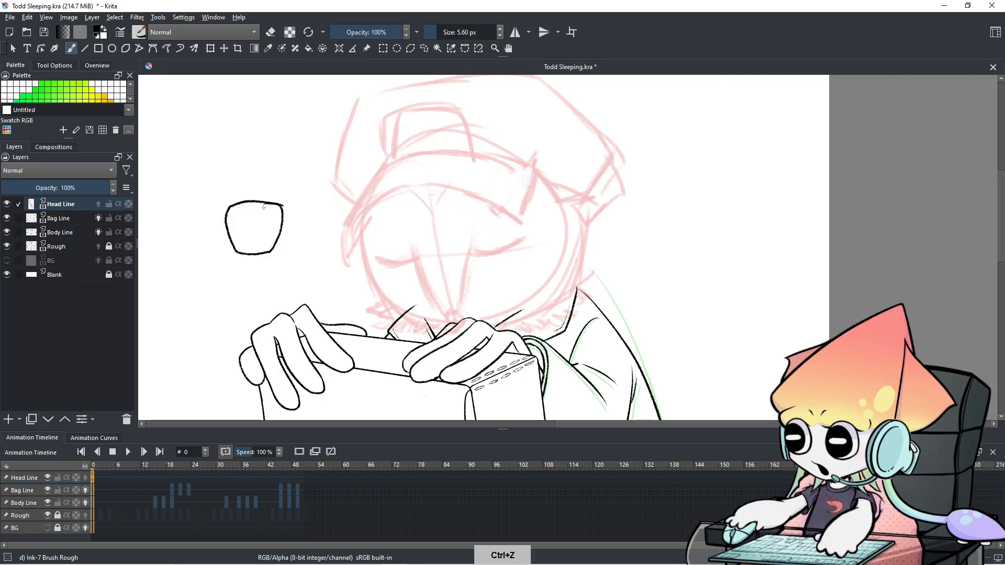
Step: Ink the face's left outline as one curve from under the hat brim down to the chin
drag(361, 221, 390, 302)
key(ctrl+z)
mouse_move(361, 220)
mouse_down()
mouse_move(430, 334)
mouse_move(362, 216)
mouse_move(413, 323)
mouse_move(437, 331)
mouse_up()
key(ctrl+z)
key(ctrl+z)
key(ctrl+z)
key(ctrl+z)
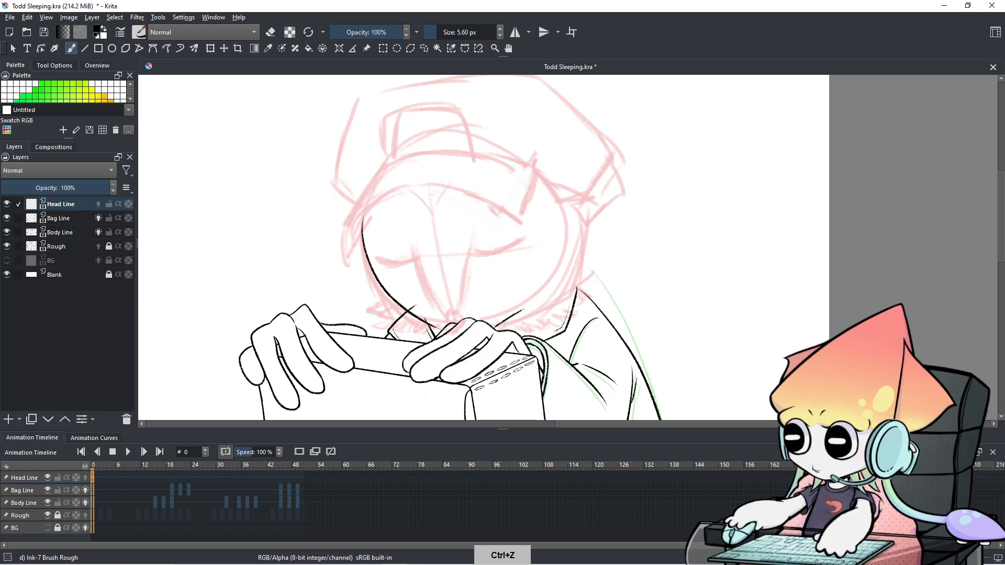
key(ctrl+z)
drag(359, 214, 431, 334)
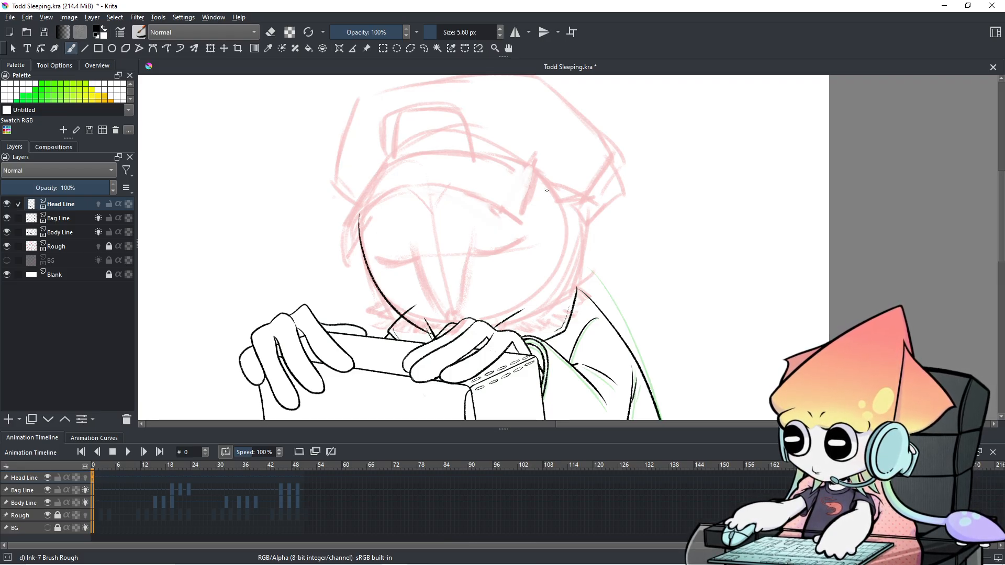
Step: Ink the face's right outline as a curve from below the hat's side down to the collar
drag(591, 207, 573, 301)
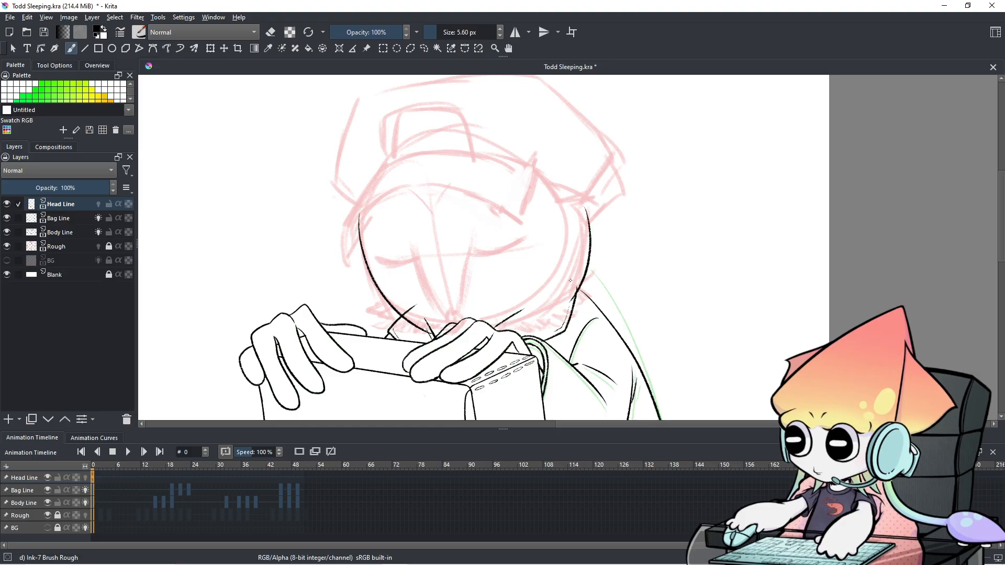
key(ctrl+z)
mouse_move(590, 208)
mouse_down()
mouse_move(587, 269)
mouse_move(576, 288)
mouse_up()
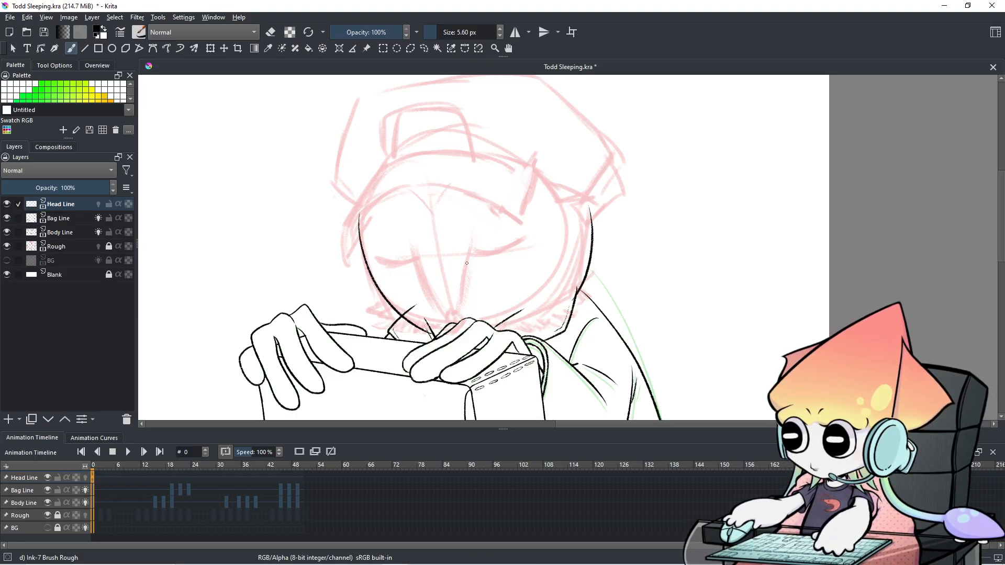
key(ctrl+z)
key(e)
key(e)
key(ctrl+z)
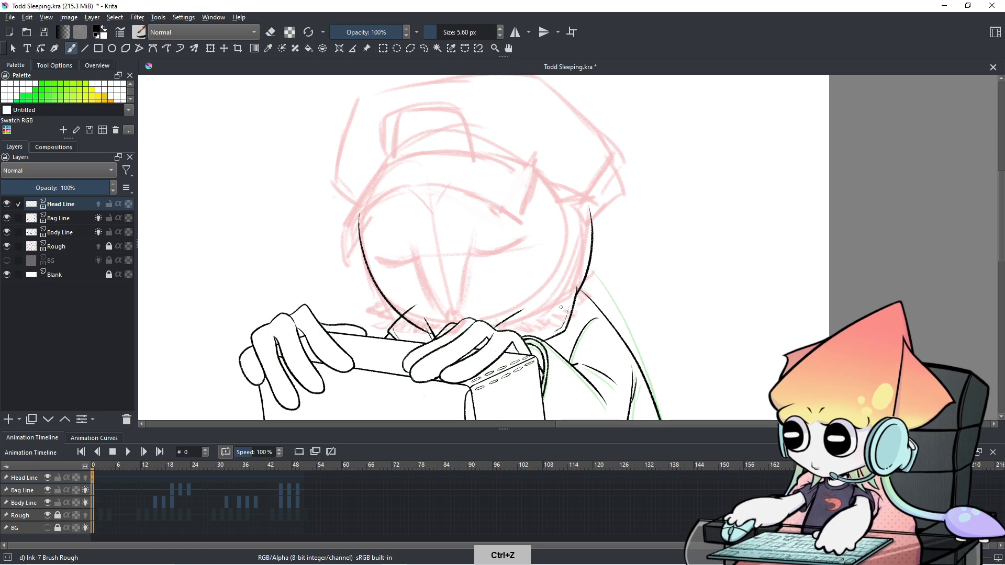
key(ctrl+z)
Step: Ink the right jaw curve from the cheek outline at the collar down to the hand, redoing strokes until it joins smoothly
drag(580, 285, 554, 314)
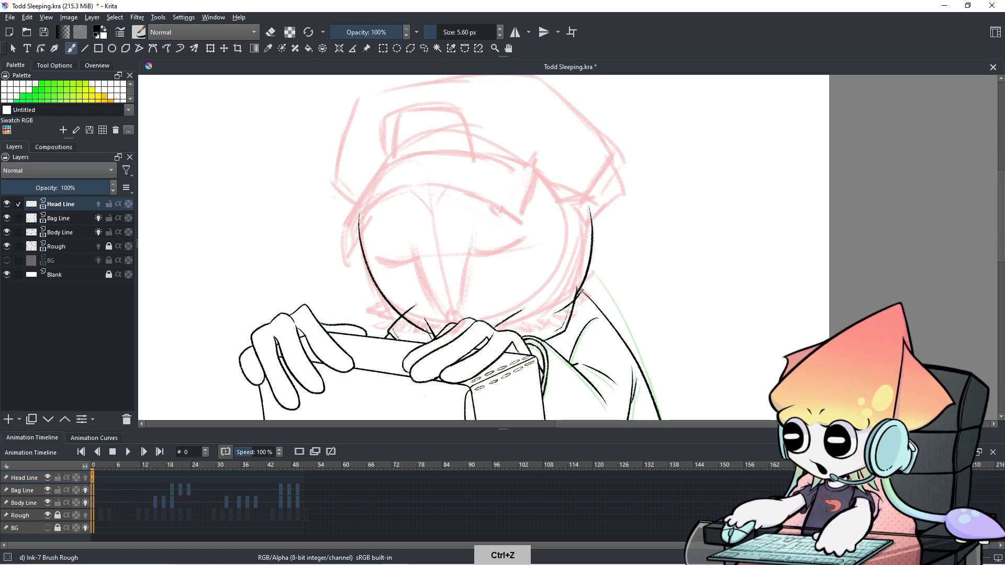
drag(561, 313, 554, 316)
drag(581, 282, 554, 315)
key(ctrl+z)
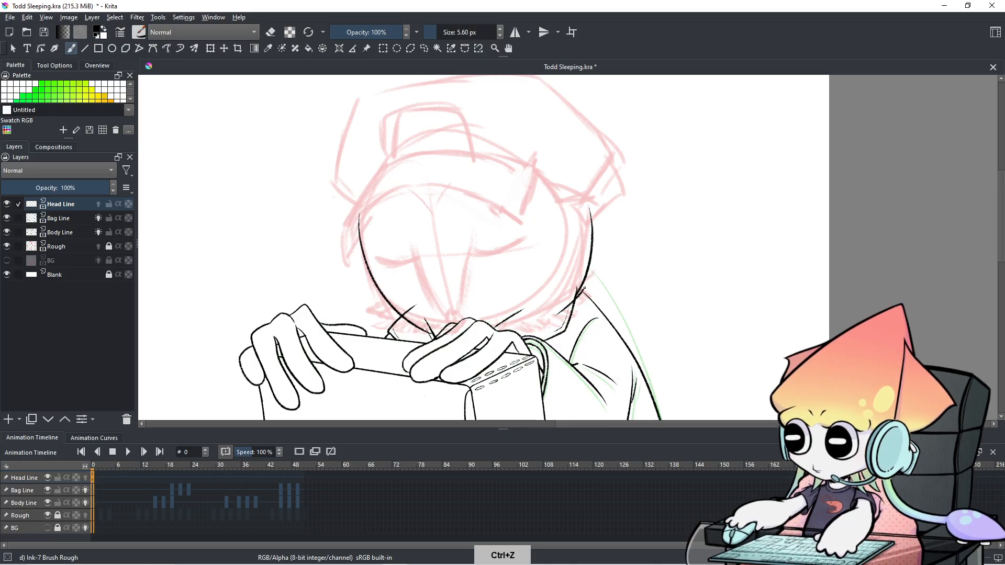
key(ctrl+z)
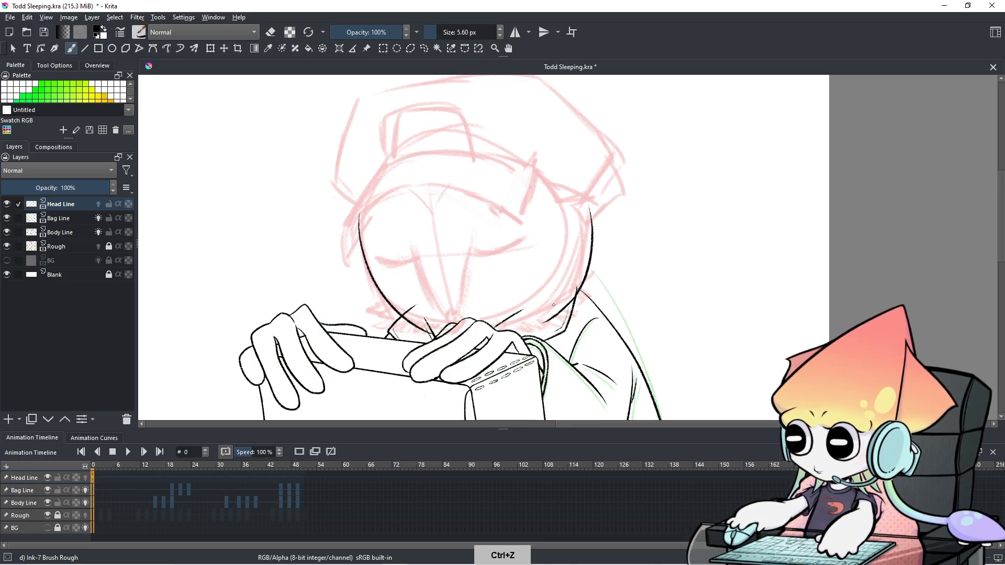
drag(561, 309, 538, 328)
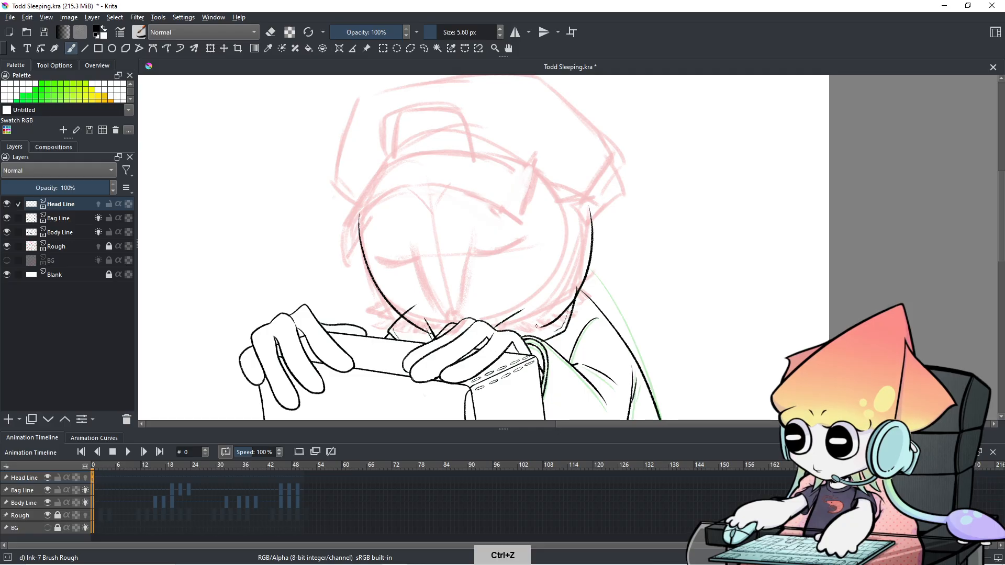
drag(578, 290, 534, 322)
key(ctrl+z)
drag(580, 289, 541, 321)
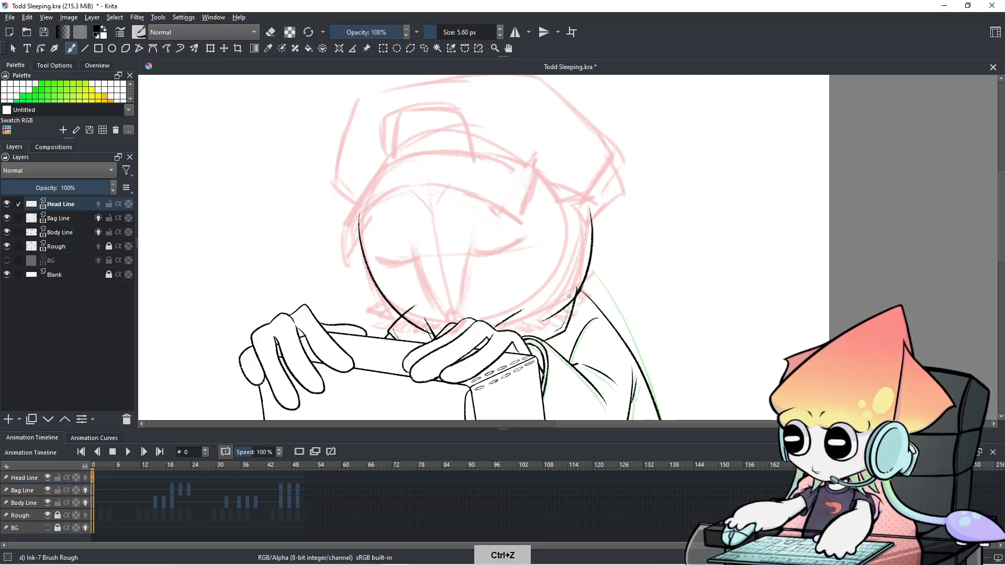
key(e)
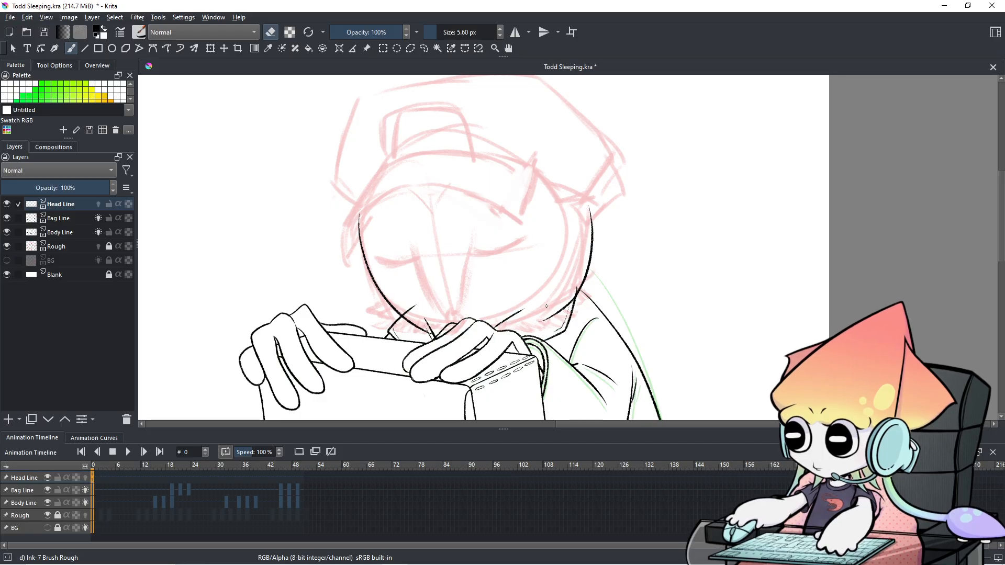
key(e)
drag(547, 312, 504, 330)
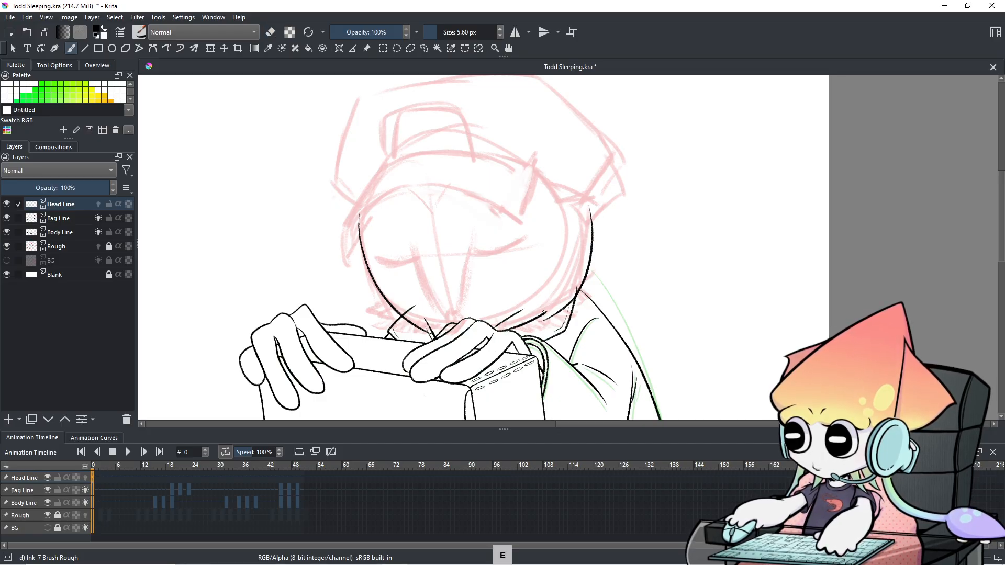
key(ctrl+z)
mouse_move(558, 309)
mouse_down()
mouse_move(517, 331)
mouse_move(553, 313)
mouse_move(512, 329)
mouse_move(554, 311)
mouse_move(515, 331)
mouse_move(561, 309)
mouse_up()
key(ctrl+z)
key(ctrl+z)
key(ctrl+z)
key(ctrl+z)
drag(514, 332, 560, 310)
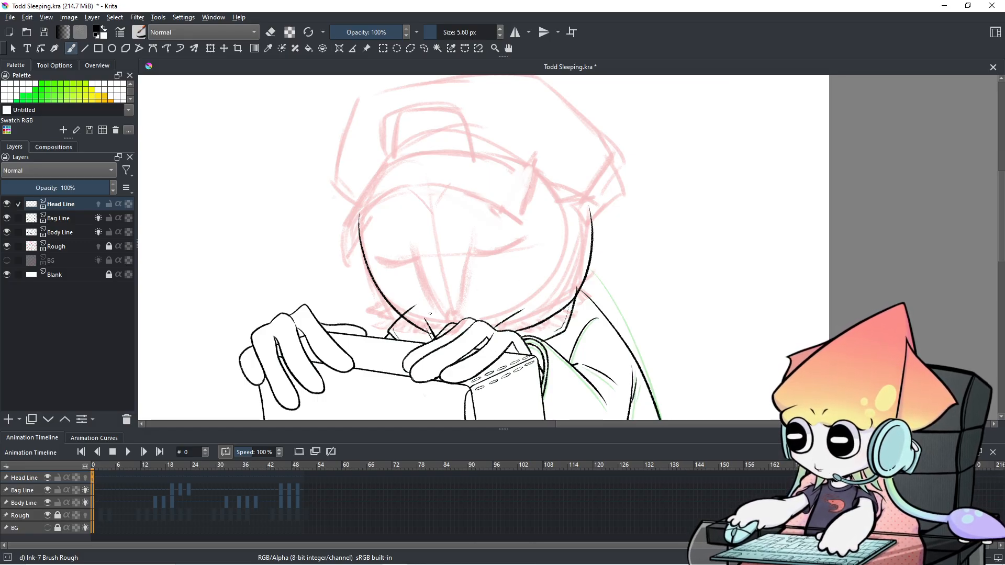
Step: Set the brush size to 6.59 px and try to extend the left jaw outline towards the chin
drag(449, 325, 419, 333)
key(ctrl+z)
key(ctrl+z)
drag(418, 327, 441, 338)
key(ctrl+z)
mouse_move(417, 325)
mouse_down()
mouse_move(417, 308)
mouse_move(420, 326)
mouse_up()
key(ctrl+z)
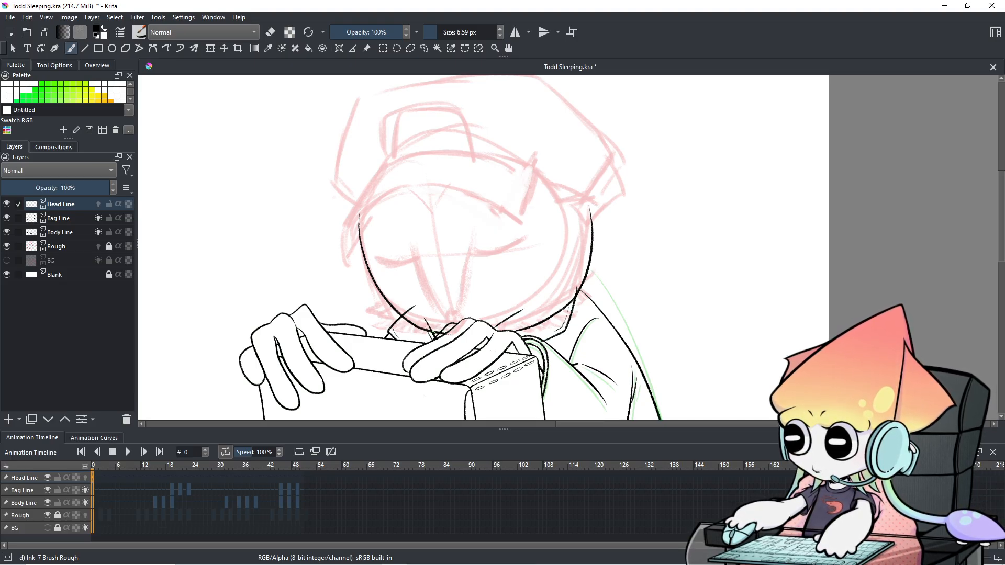
key(ctrl+z)
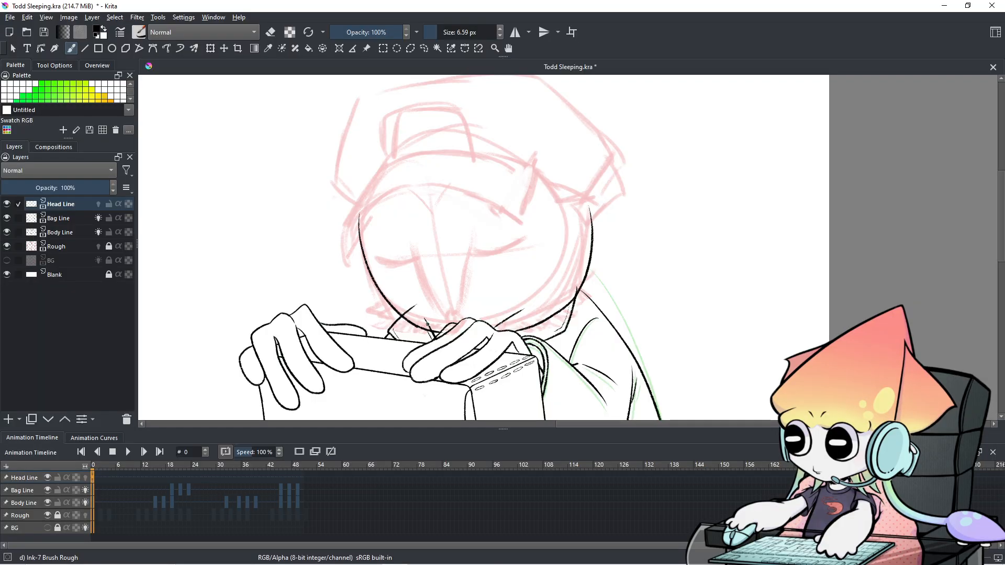
key(ctrl+z)
key(ctrl+z)
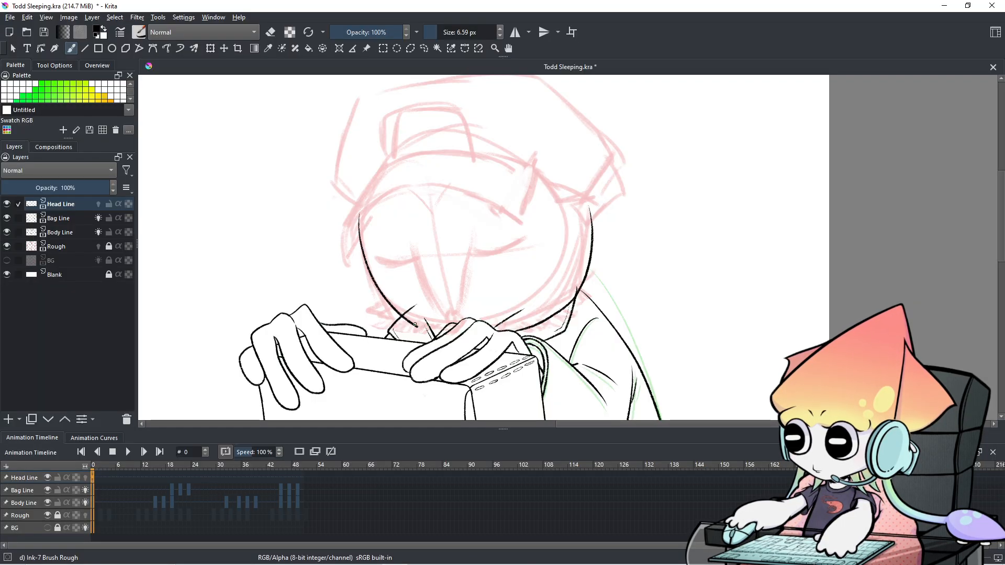
Step: Ink the chin line continuing the left jaw outline to the hand, cleaning up the join with the eraser
drag(417, 326, 437, 333)
key(ctrl+z)
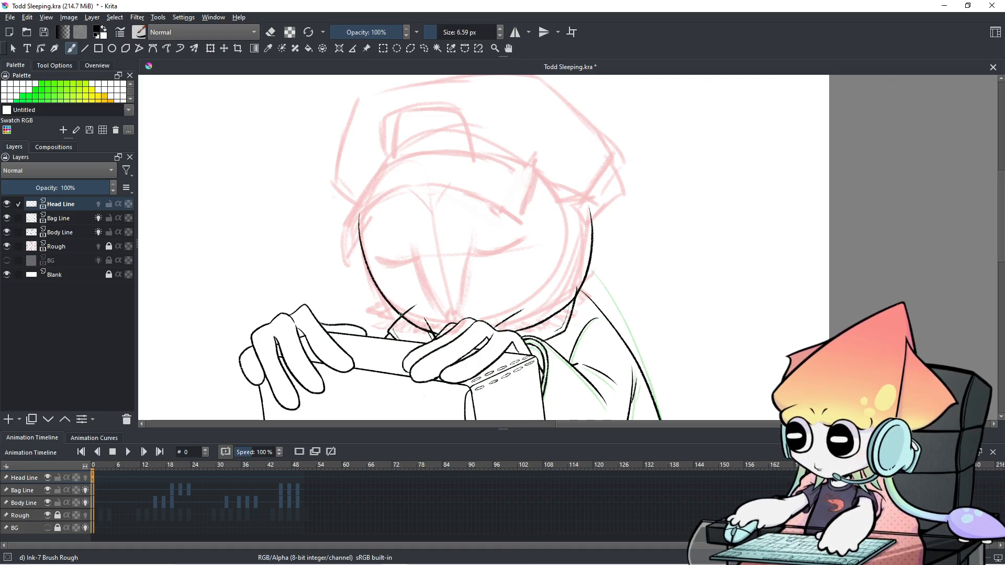
key(ctrl+z)
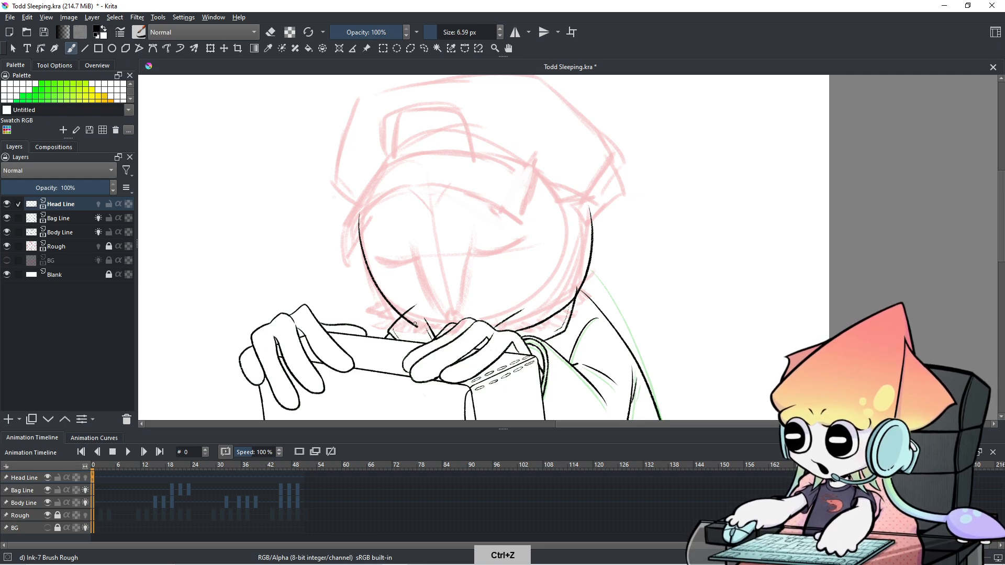
key(e)
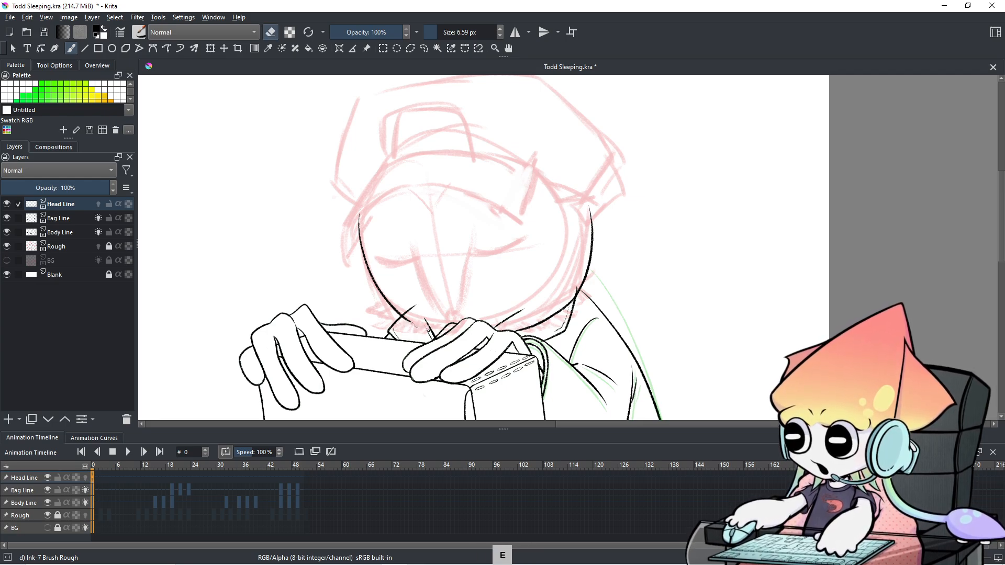
key(ctrl+z)
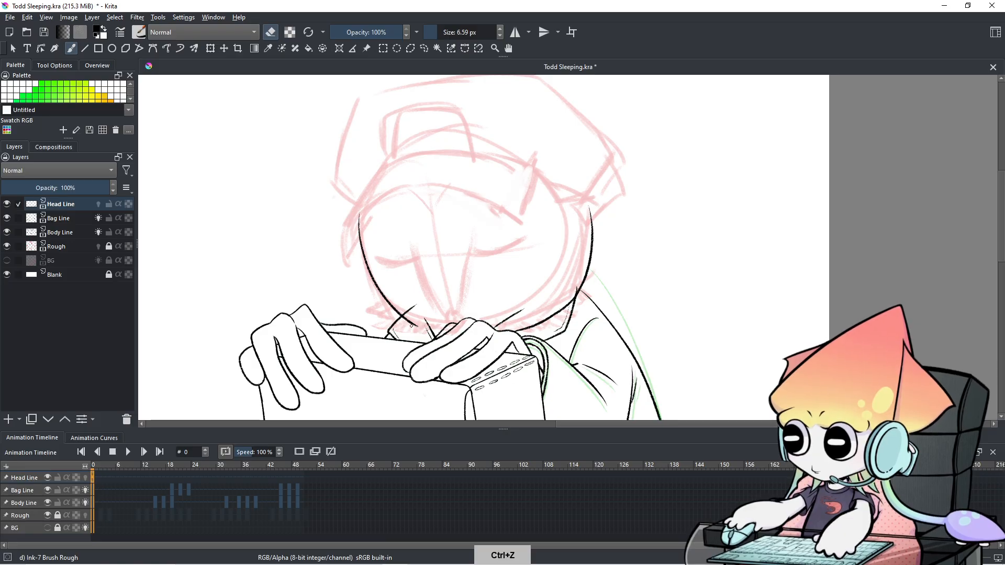
key(e)
key(ctrl+z)
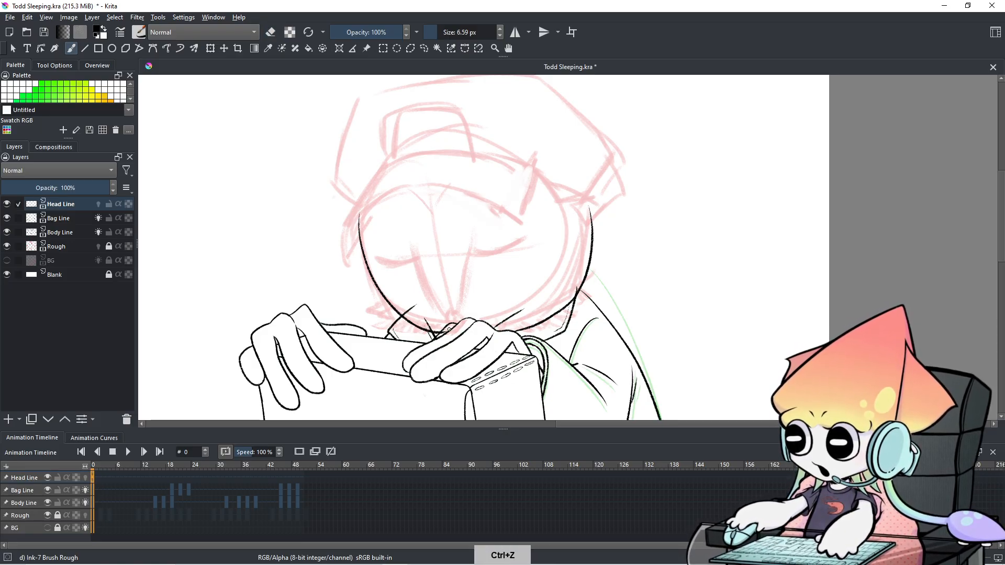
key(ctrl+z)
drag(412, 321, 451, 332)
key(ctrl+z)
key(ctrl+z)
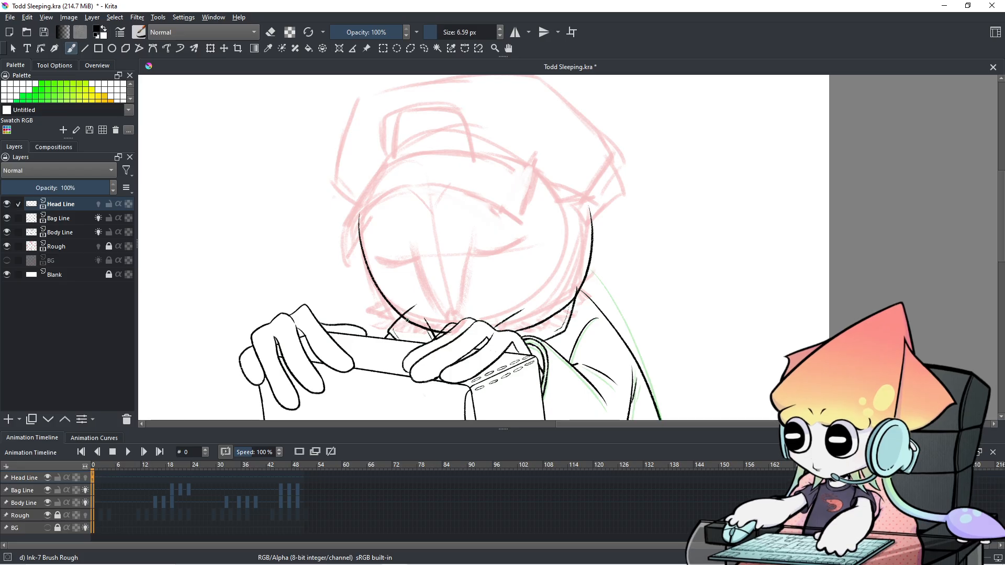
key(e)
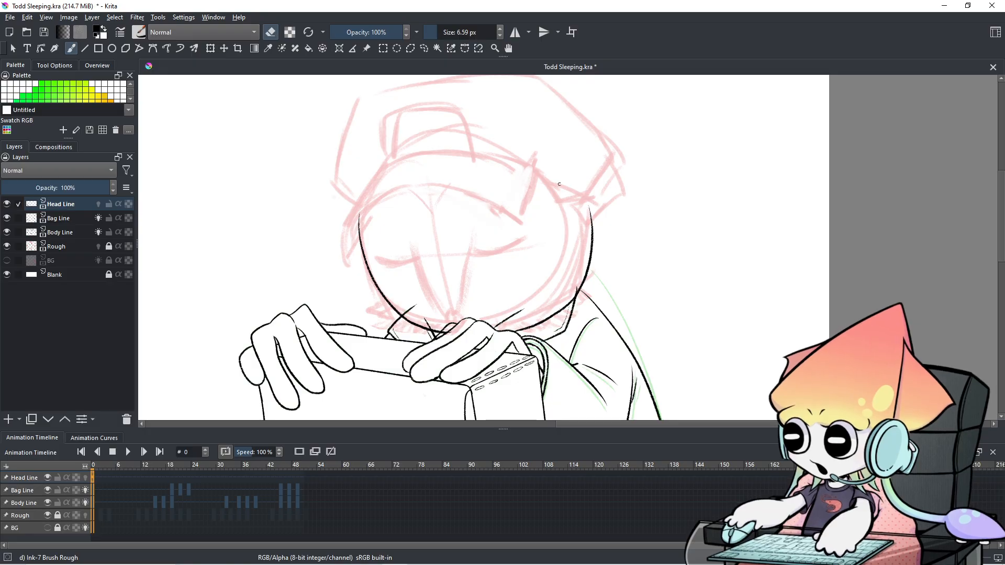
Step: Ink the left muzzle line as a curve from beside the left eye down to the nose
key(e)
drag(413, 244, 463, 314)
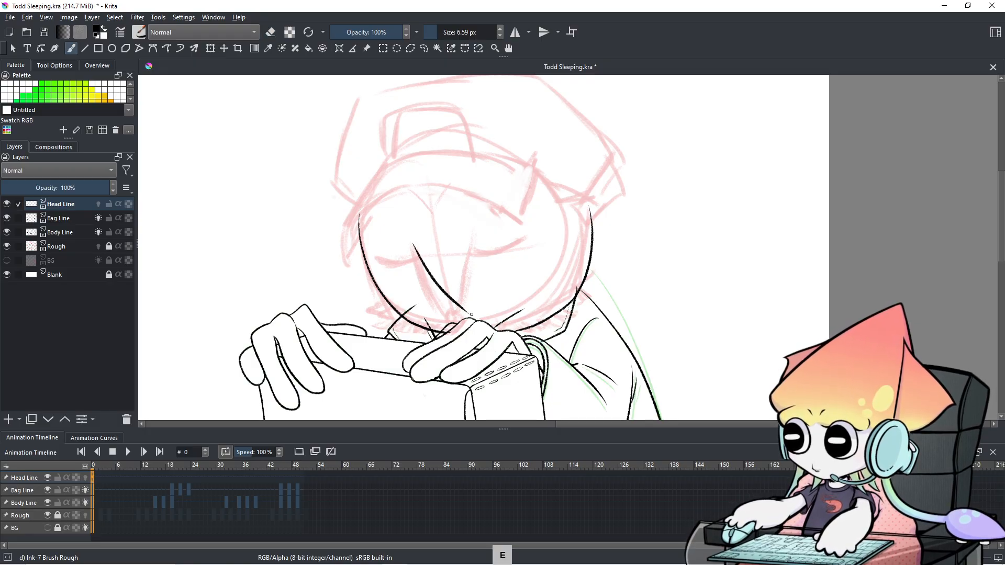
key(ctrl+z)
drag(412, 244, 463, 315)
key(ctrl+z)
mouse_move(411, 245)
mouse_down()
mouse_move(468, 314)
mouse_move(432, 295)
mouse_move(457, 320)
mouse_move(468, 244)
mouse_up()
key(ctrl+z)
key(ctrl+z)
key(ctrl+z)
Step: Ink the right muzzle line as a curve from the nose up to beside the right eye
drag(459, 315, 469, 238)
key(ctrl+z)
drag(458, 315, 470, 238)
key(ctrl+z)
drag(460, 310, 474, 235)
key(ctrl+z)
drag(460, 311, 477, 234)
Step: Erase the overlapping line ends at the muzzle's tip and ink the small rounded nose there
key(e)
mouse_move(457, 316)
mouse_down()
mouse_move(454, 329)
mouse_move(467, 311)
mouse_move(451, 315)
mouse_move(461, 314)
mouse_up()
key(e)
key(ctrl+z)
key(ctrl+z)
key(ctrl+z)
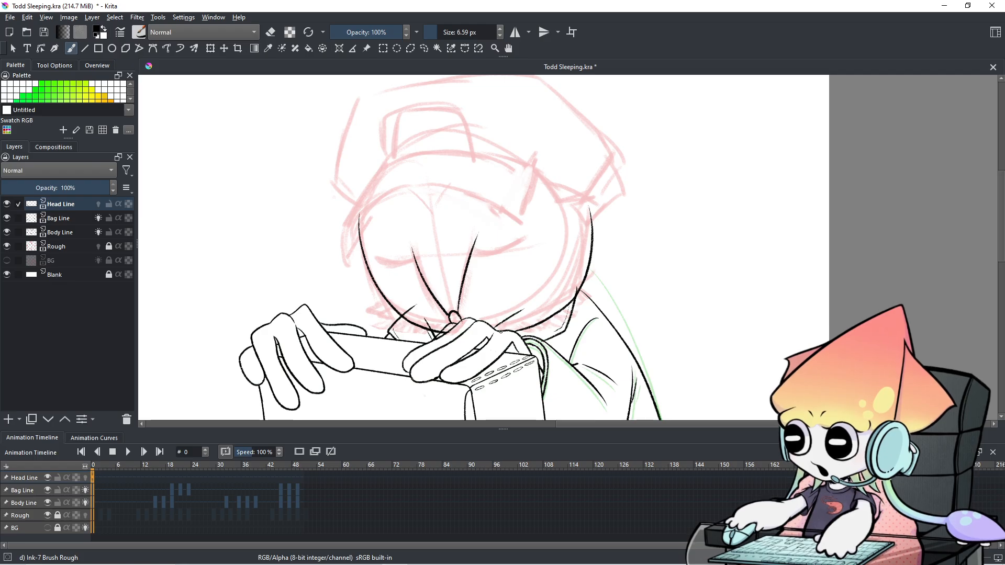
Step: Ink the closed right eye as a curved lash line starting beside the right muzzle line
drag(474, 252, 534, 230)
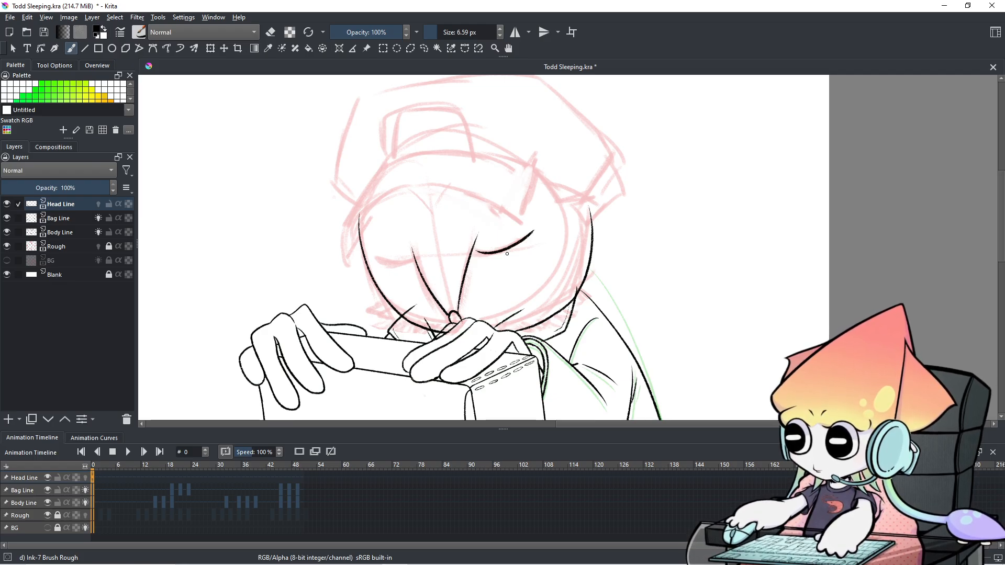
key(ctrl+z)
drag(475, 248, 536, 229)
key(ctrl+z)
drag(475, 249, 531, 235)
key(ctrl+z)
key(ctrl+z)
key(ctrl+z)
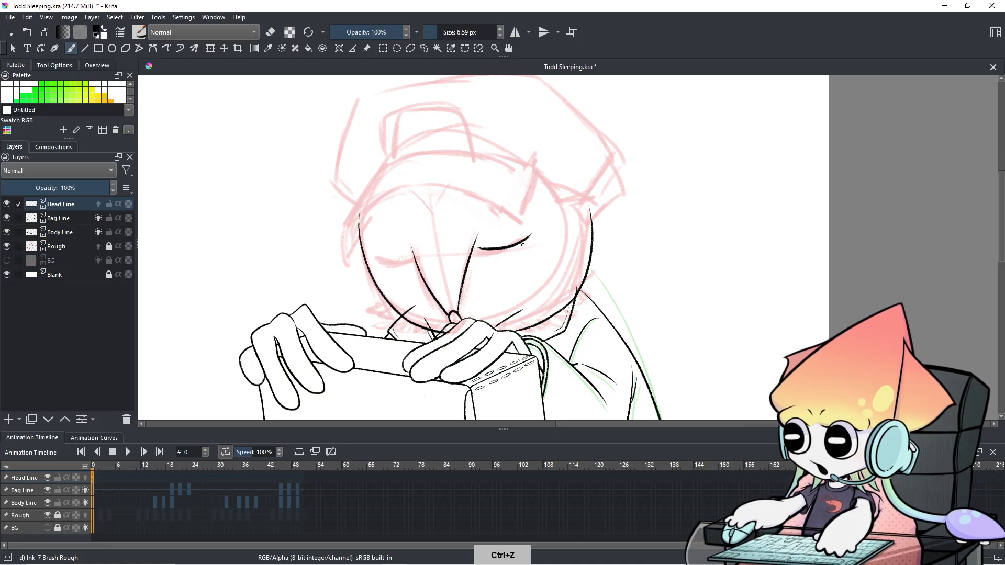
Step: Go to frame 36, hide the Head Line layer and make the Body Line layer active
click(242, 501)
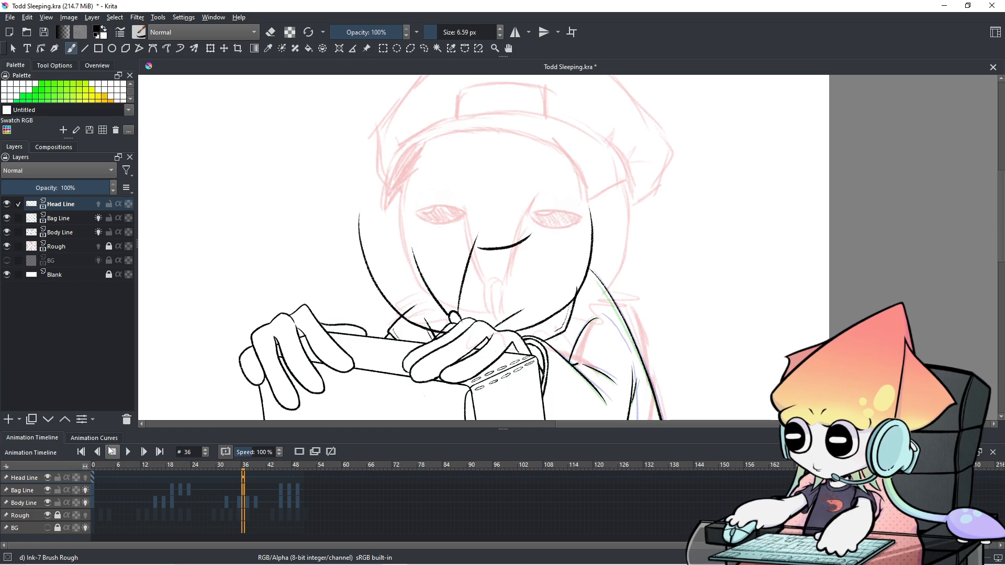
click(47, 478)
click(32, 490)
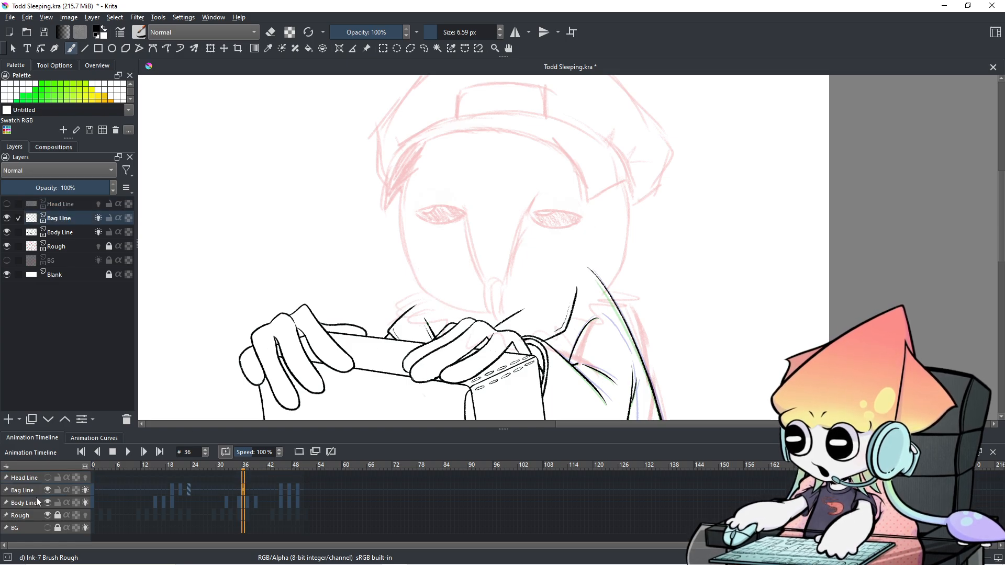
click(37, 502)
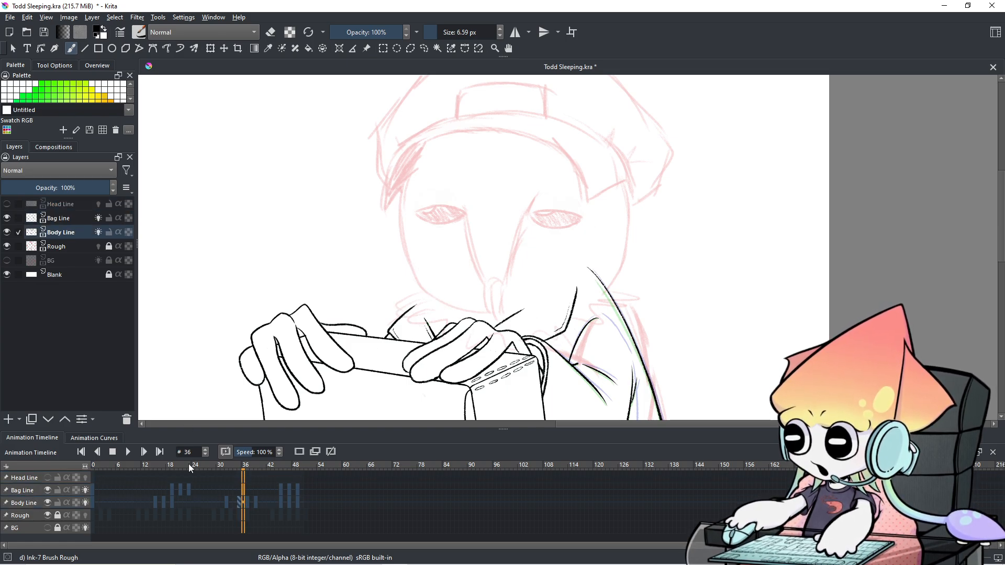
Step: Try to move the Body Line artwork up and to the right at frame 19, and undo the move
click(171, 490)
click(186, 502)
click(163, 490)
click(181, 490)
click(167, 489)
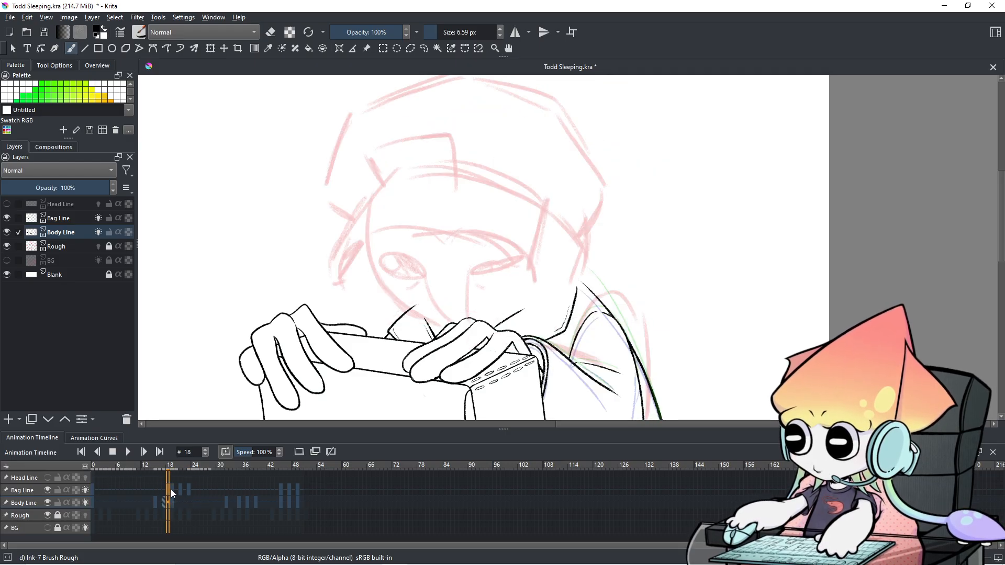
click(171, 488)
key(ctrl+minus)
key(ctrl+equal)
key(ctrl+equal)
key(t)
mouse_move(404, 287)
mouse_down()
mouse_move(464, 237)
mouse_move(457, 247)
mouse_up()
key(ctrl+z)
click(424, 48)
click(71, 48)
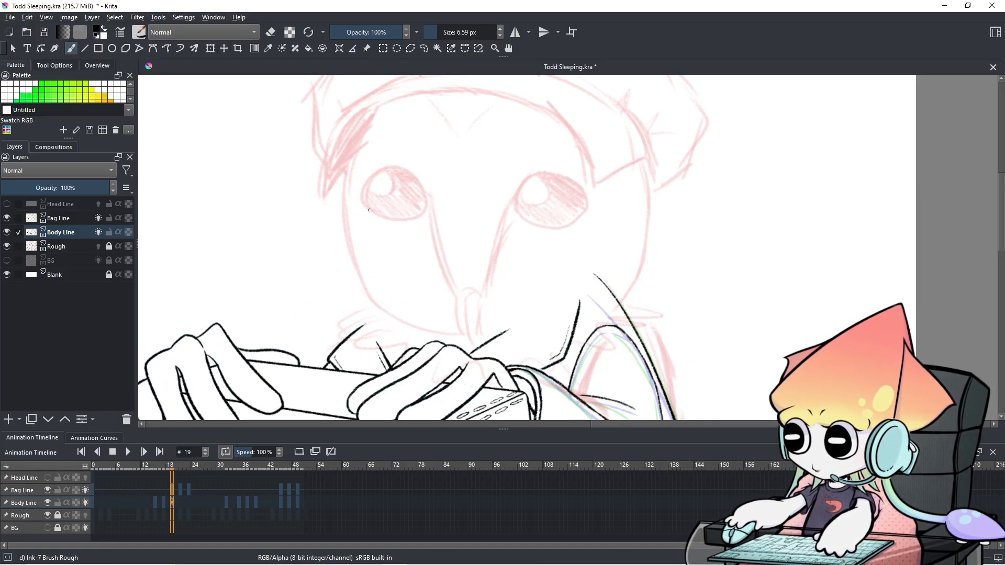
Step: Try a freehand selection around the collar's left flap at frame 19, check it against frame 11 and deselect it
key(space)
drag(586, 272, 627, 212)
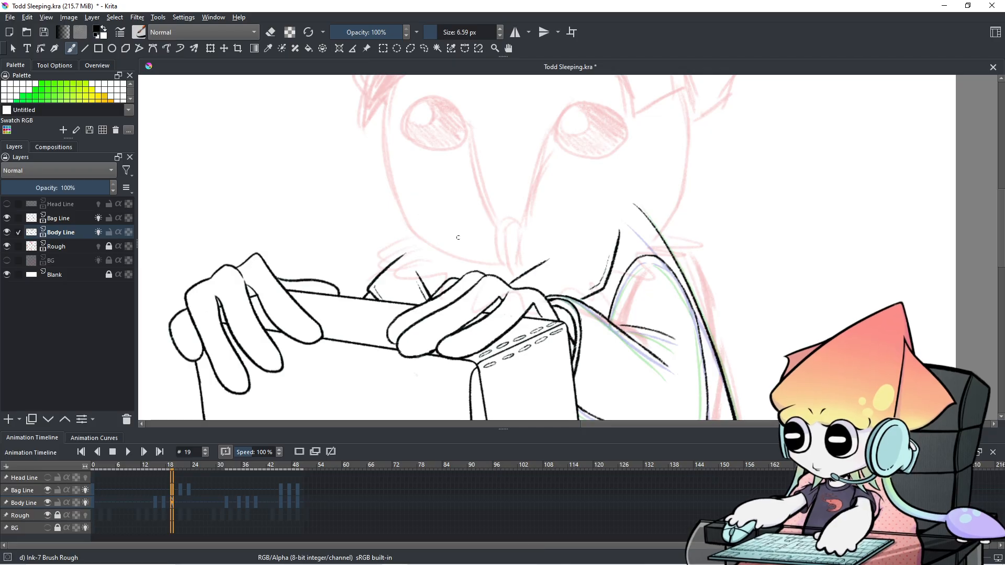
click(424, 48)
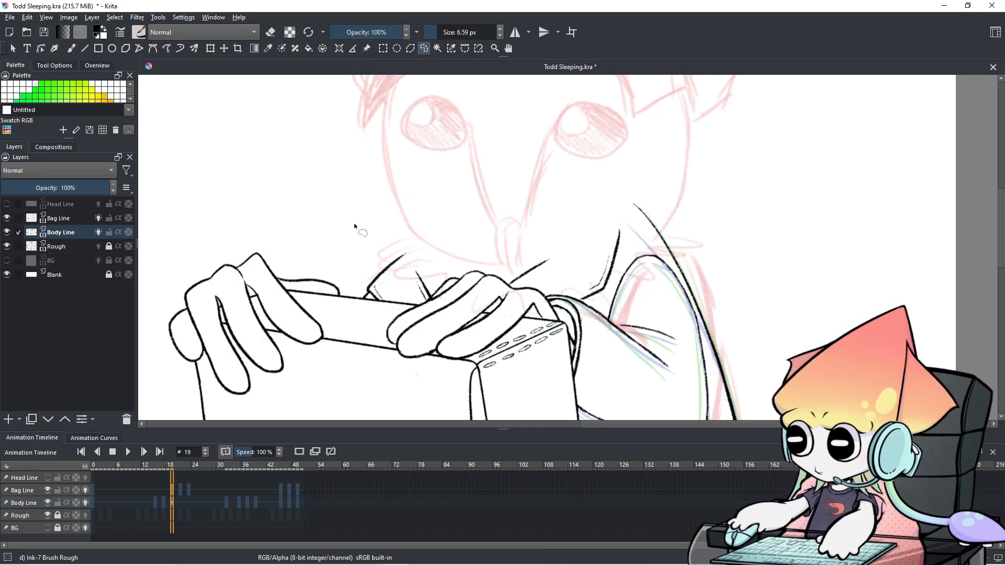
mouse_move(403, 244)
mouse_down()
mouse_move(388, 295)
mouse_move(364, 296)
mouse_move(365, 257)
mouse_move(400, 232)
mouse_up()
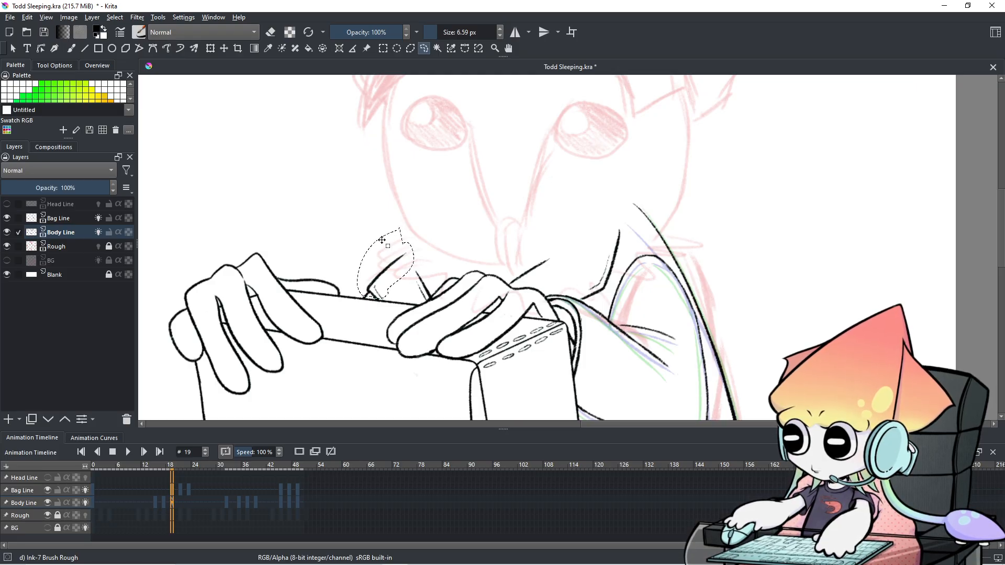
mouse_move(174, 473)
mouse_down()
mouse_move(151, 492)
mouse_move(165, 494)
mouse_move(144, 492)
mouse_up()
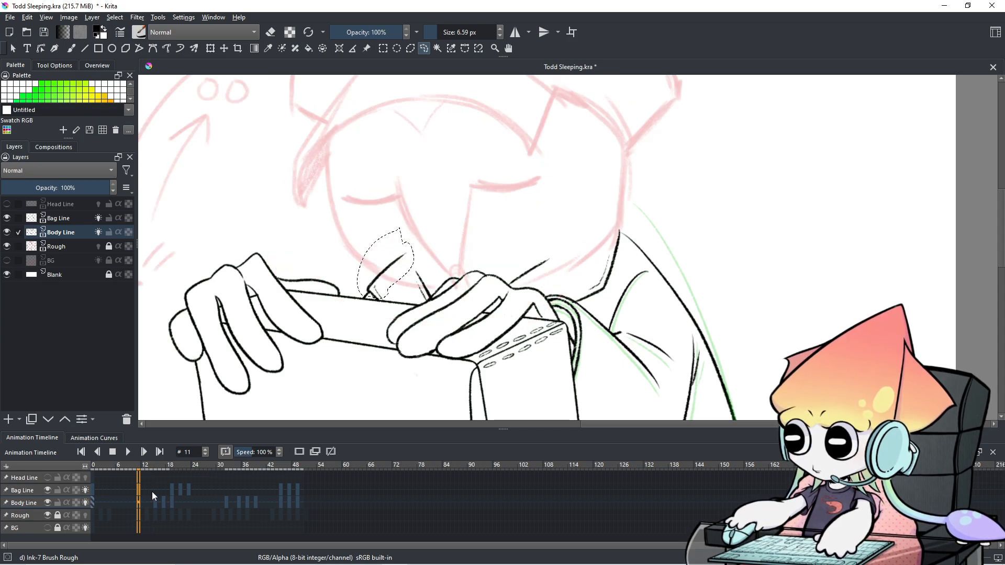
click(240, 300)
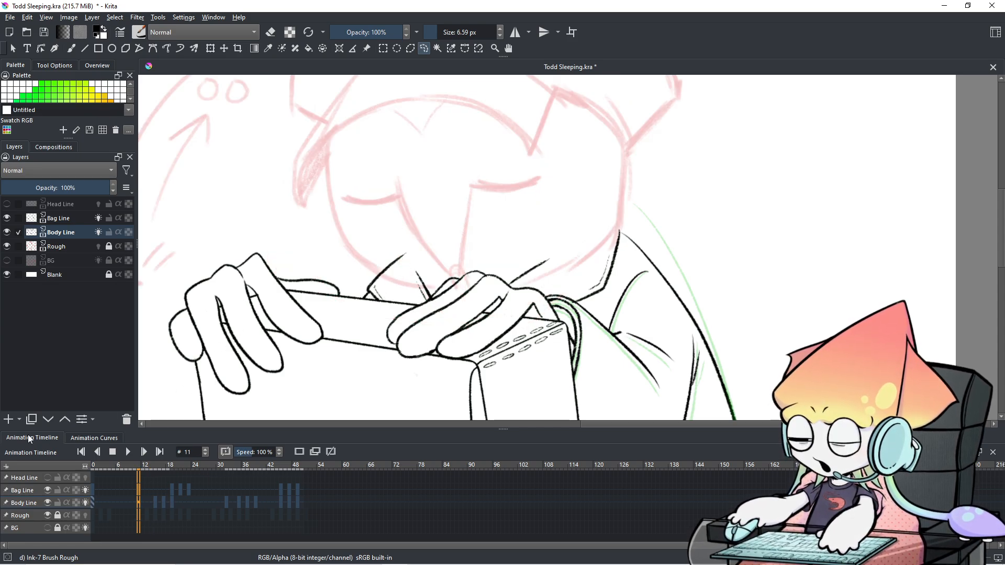
click(71, 49)
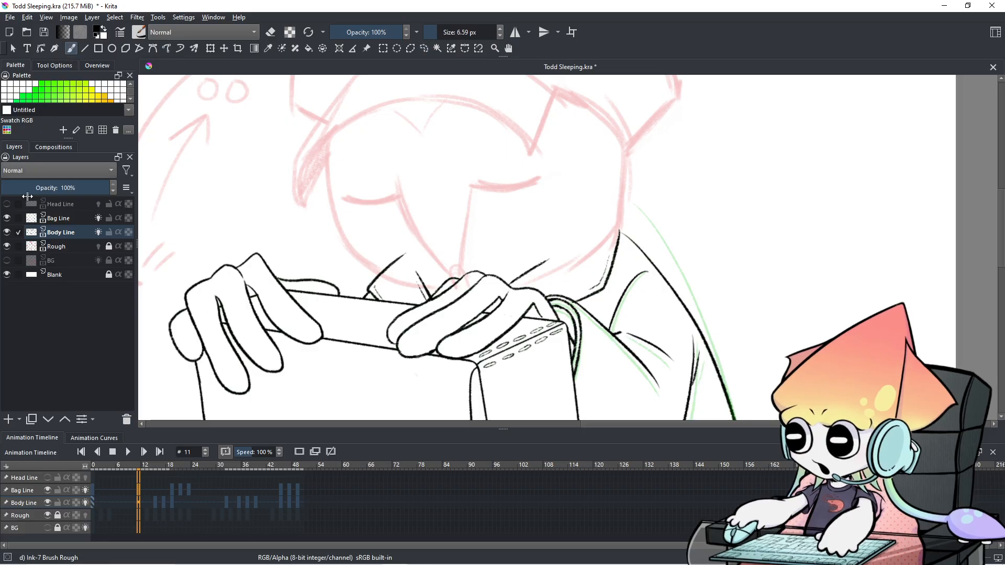
Step: Lock the Bag Line layer and compare the Body Line drawings around frames 15 and 17, ending at frame 17
click(57, 490)
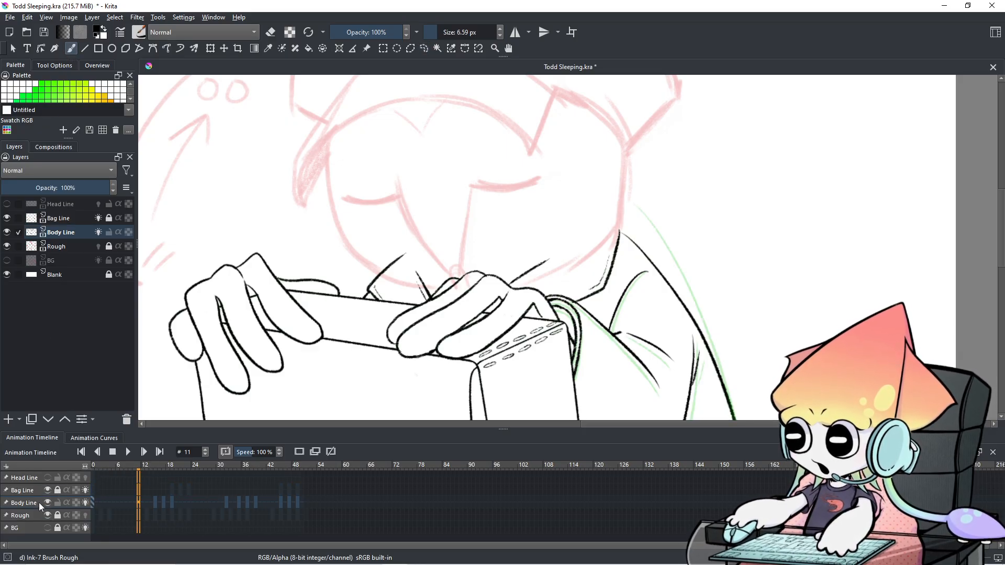
click(116, 501)
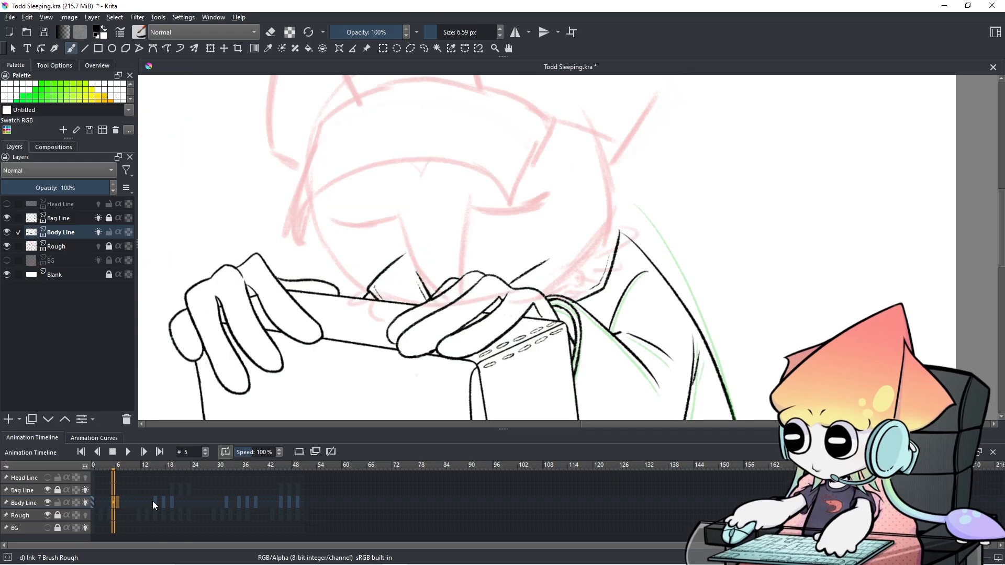
click(155, 503)
mouse_move(156, 506)
mouse_down()
mouse_move(146, 505)
mouse_move(155, 504)
mouse_up()
click(161, 503)
click(155, 502)
click(153, 501)
click(156, 503)
click(164, 502)
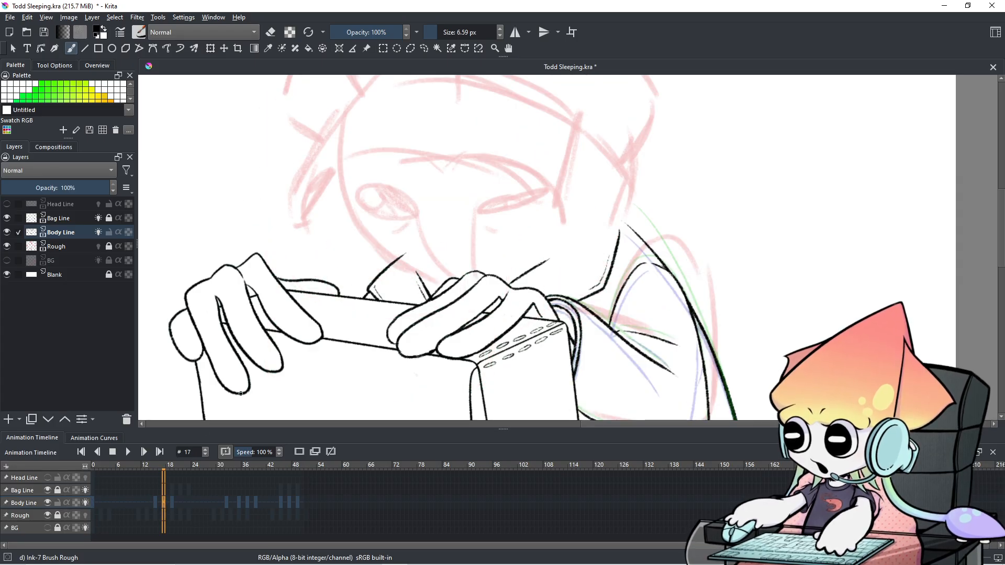
Step: Increase the brush size to 16.71 px
key(bracketright)
key(bracketright)
key(bracketright)
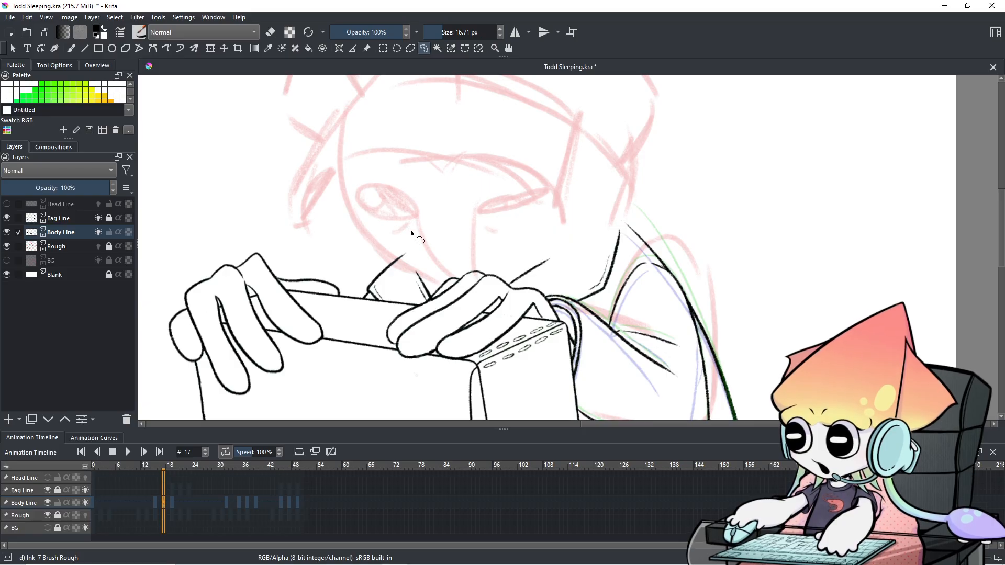
Step: Select the collar's left flap at frame 17 with a freehand selection, nudge it slightly up and to the right, and deselect it
drag(365, 264, 366, 260)
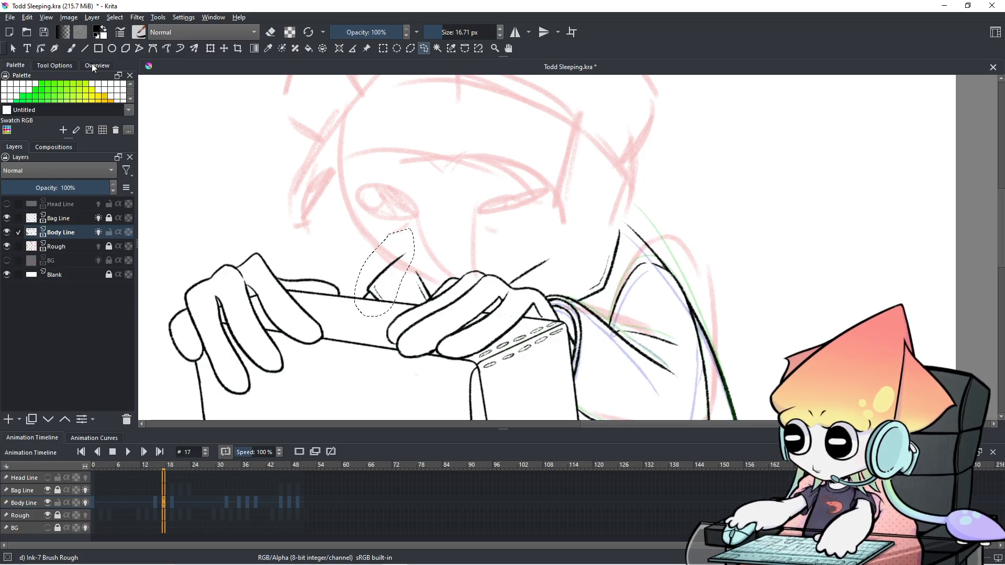
key(space)
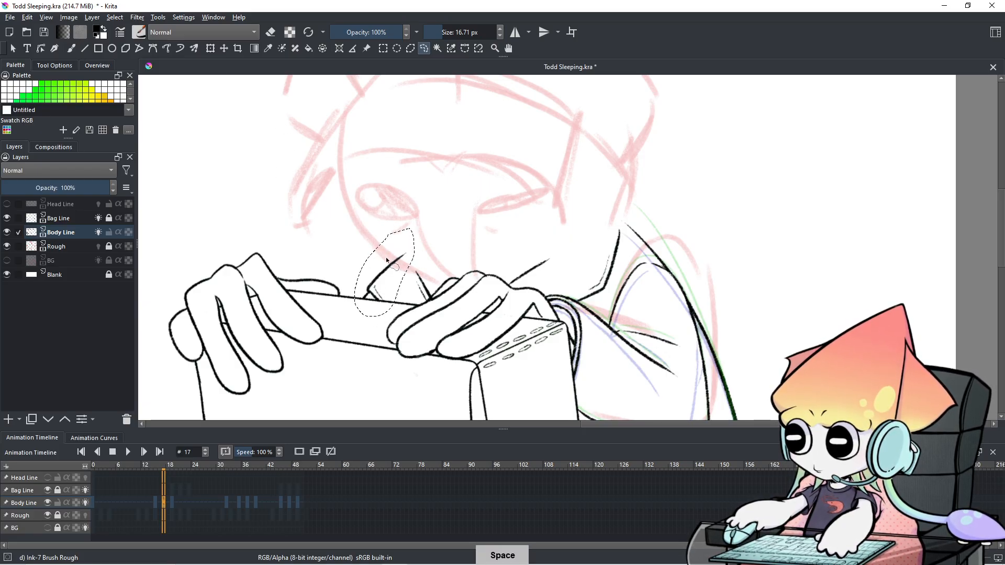
mouse_move(387, 259)
mouse_down()
mouse_move(375, 273)
mouse_move(422, 233)
mouse_up()
key(t)
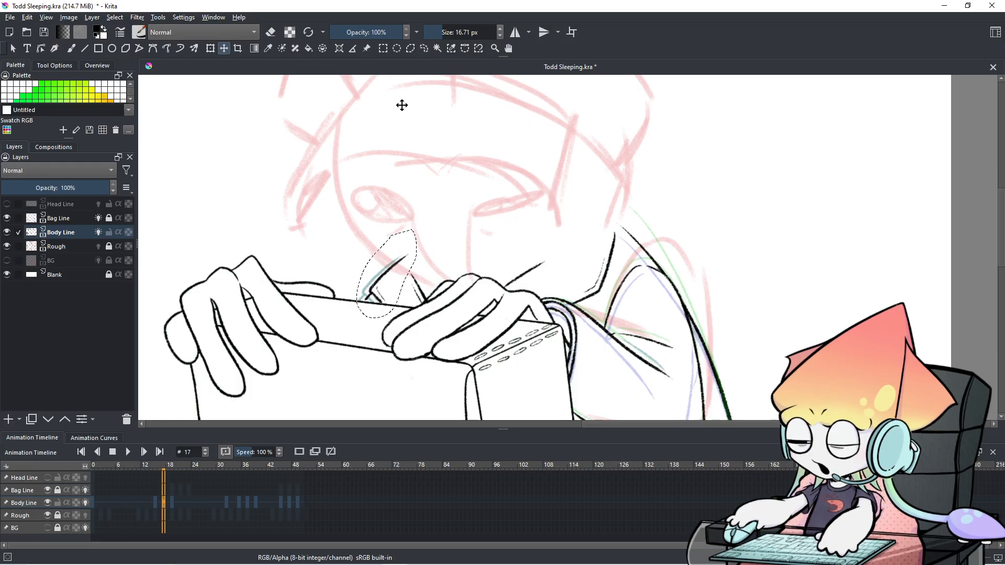
click(424, 48)
key(ctrl+shift+a)
click(72, 48)
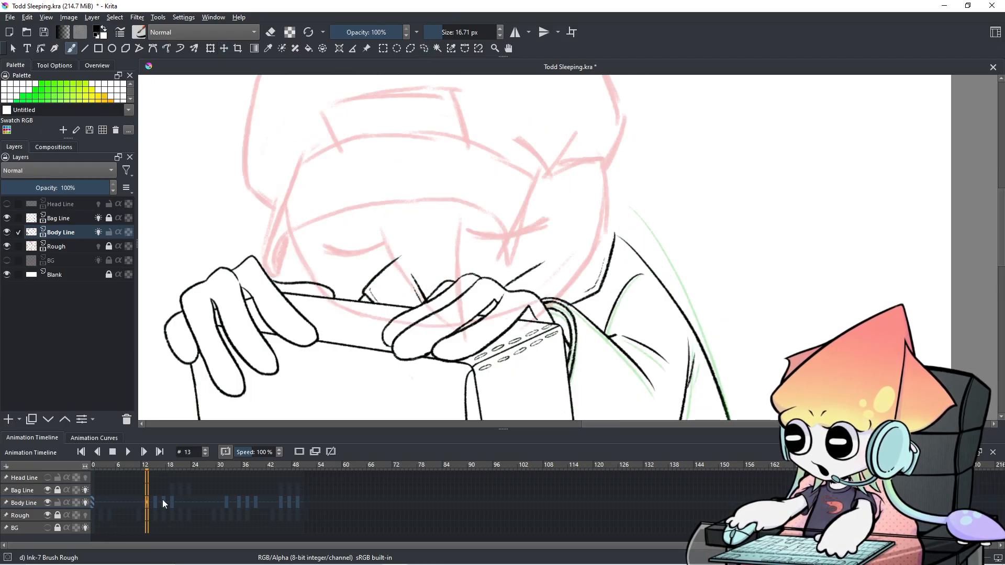
Step: Lasso the collar's left flap at frame 19, move it up and to the right past its frame 17 position, and clear the selection
click(172, 503)
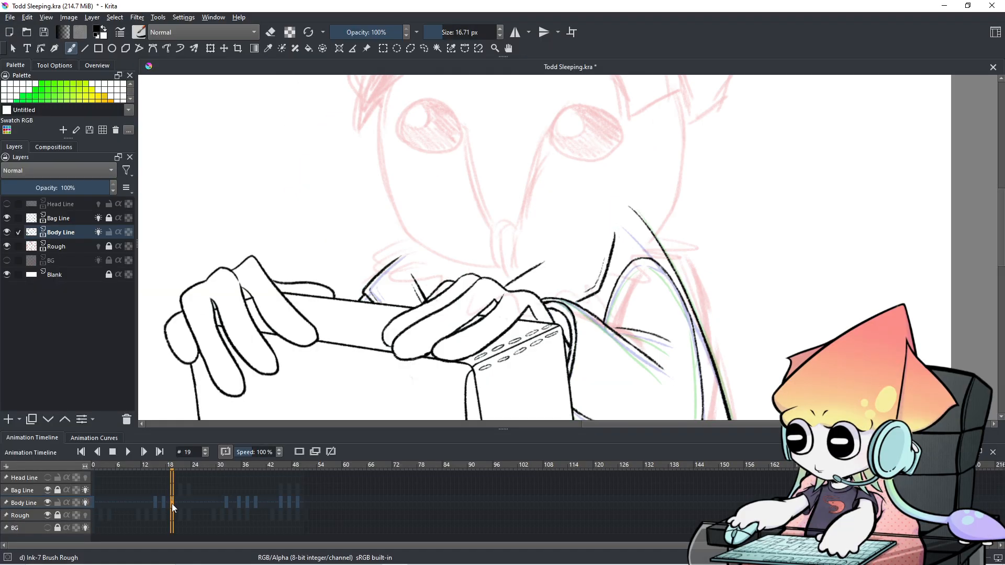
click(424, 48)
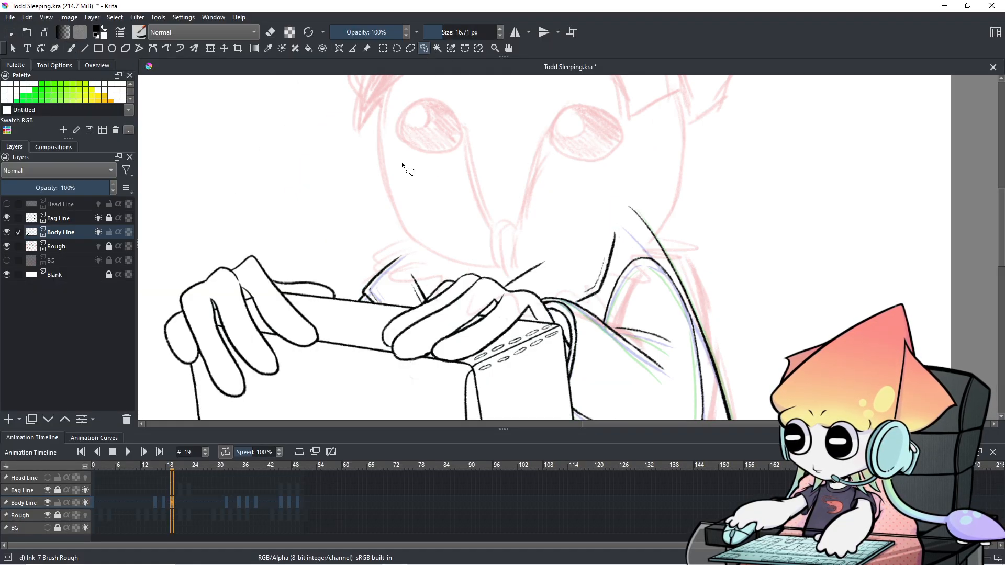
mouse_move(410, 251)
mouse_down()
mouse_move(372, 326)
mouse_move(392, 217)
mouse_move(414, 236)
mouse_up()
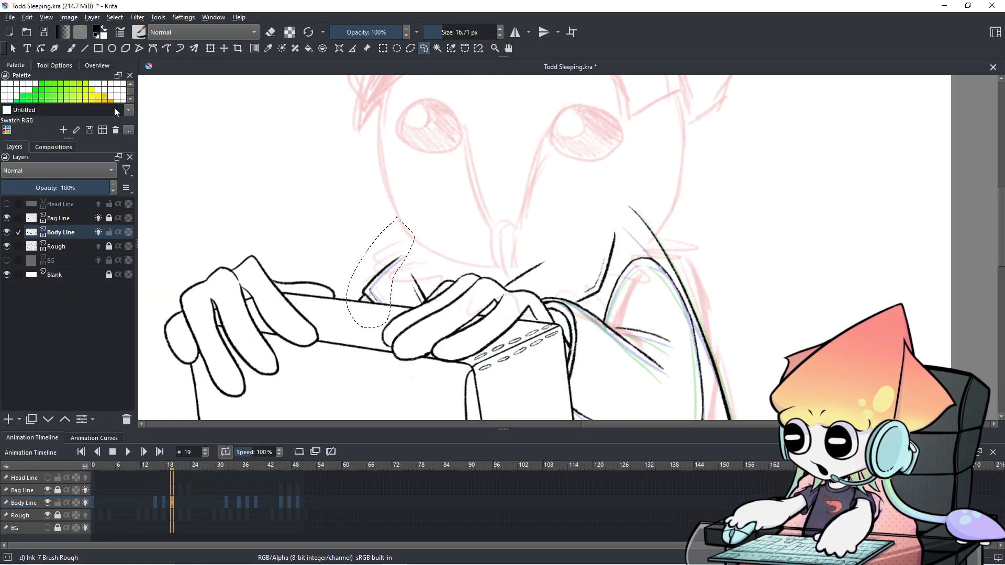
key(space)
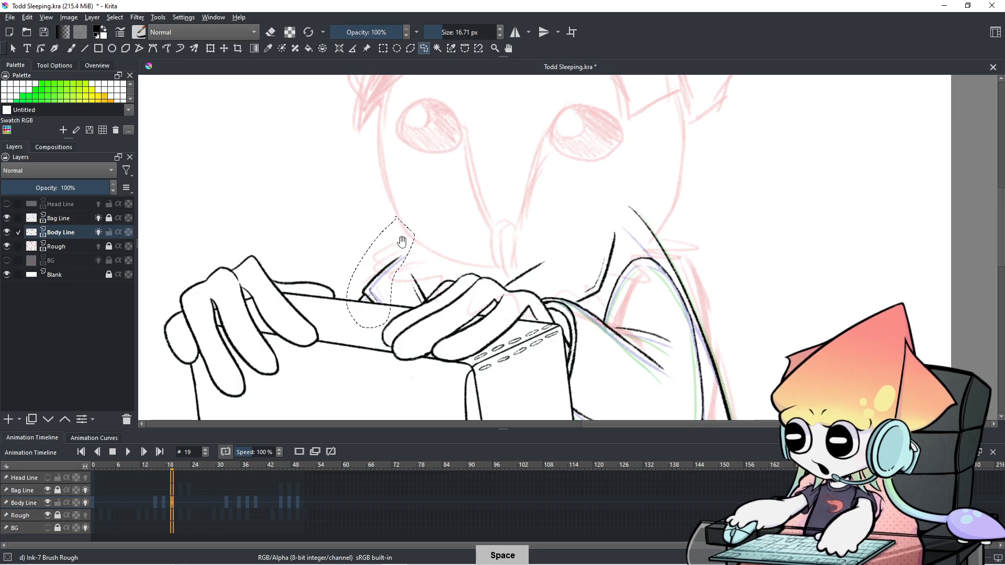
key(t)
drag(388, 242, 400, 232)
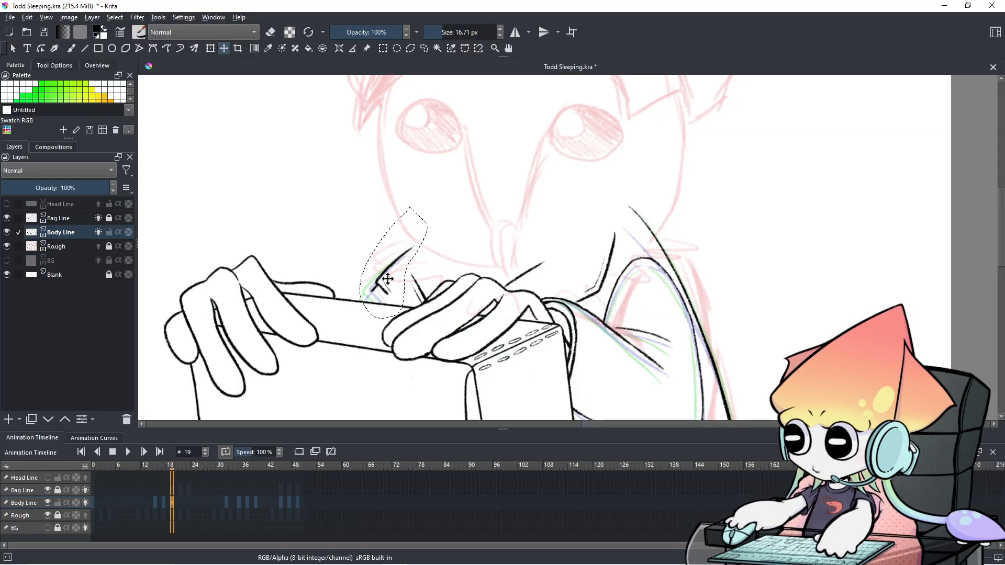
key(ctrl+shift+a)
drag(392, 279, 393, 276)
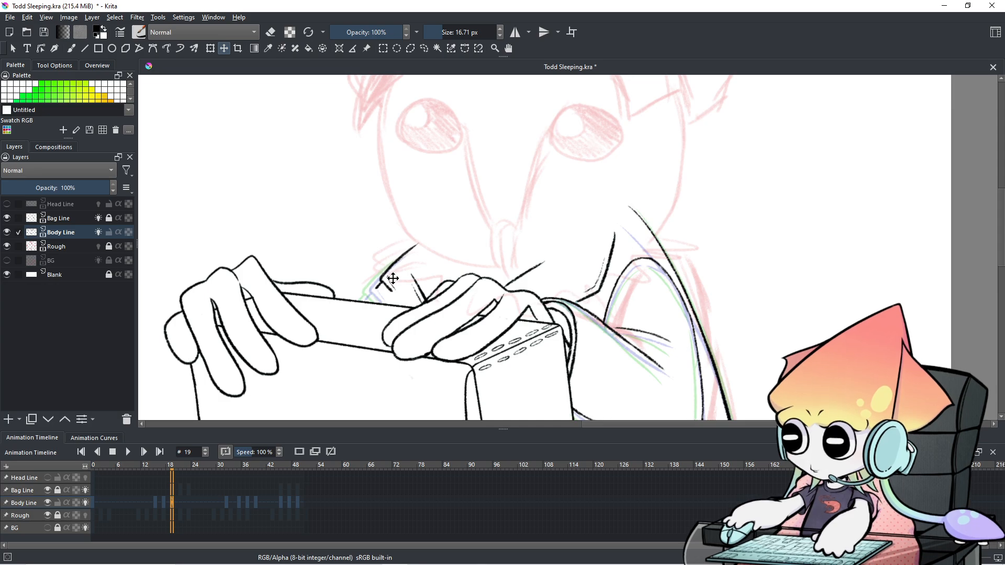
click(423, 49)
click(422, 149)
Step: Compare the collar flap's position across frames 15, 17 and 19 to check its upward movement
click(149, 497)
click(154, 501)
click(164, 503)
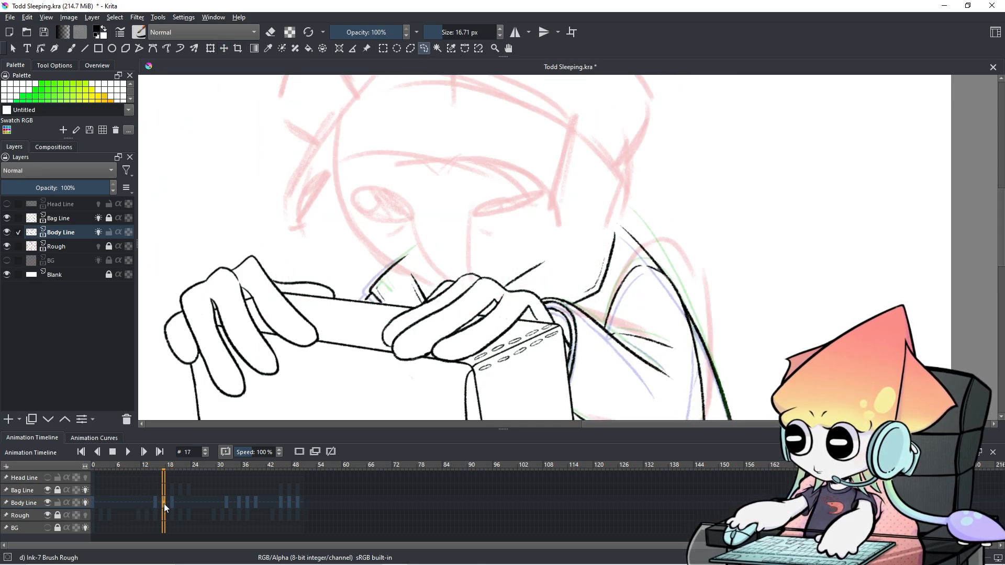
click(170, 504)
click(156, 502)
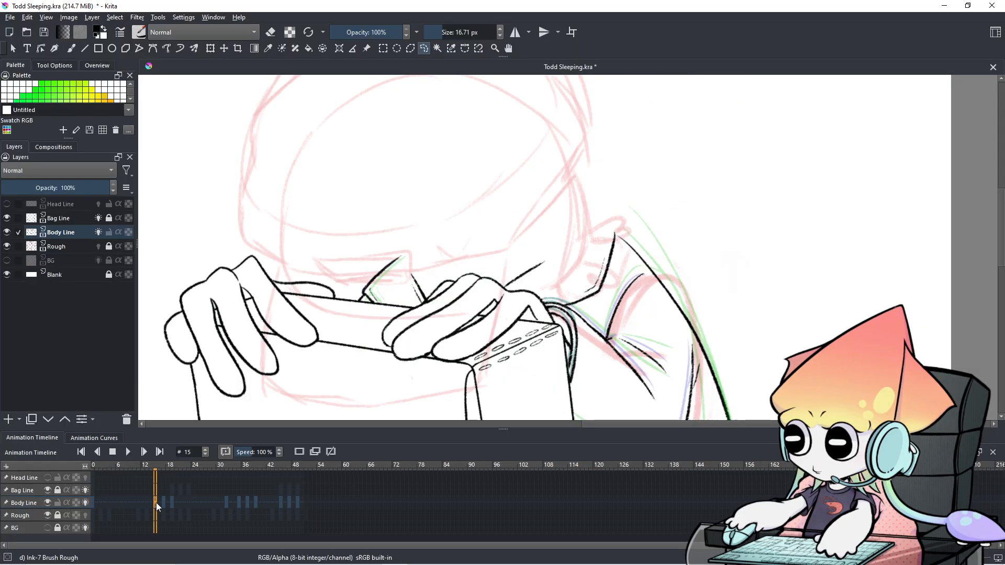
click(162, 504)
click(158, 505)
click(166, 504)
click(171, 502)
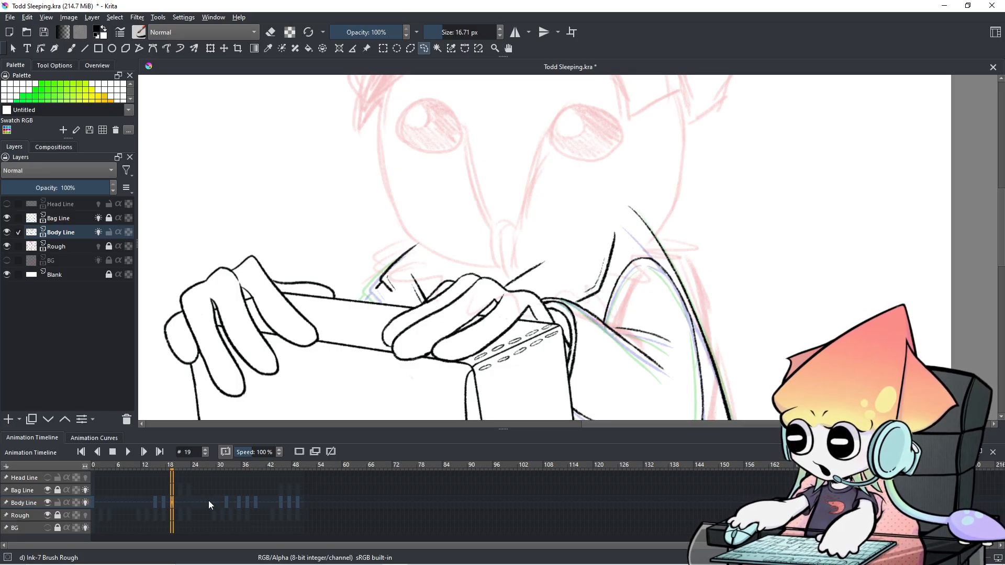
click(159, 503)
click(171, 501)
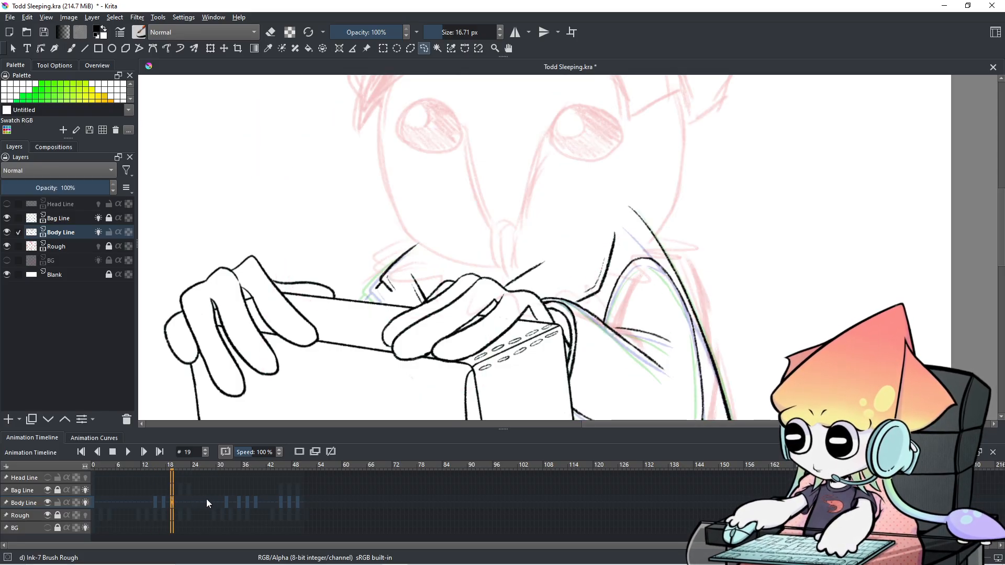
Step: Check the Body Line drawings around frames 32 to 36 and move the collar's left flap up and to the right at frame 32
click(224, 500)
click(233, 502)
click(248, 504)
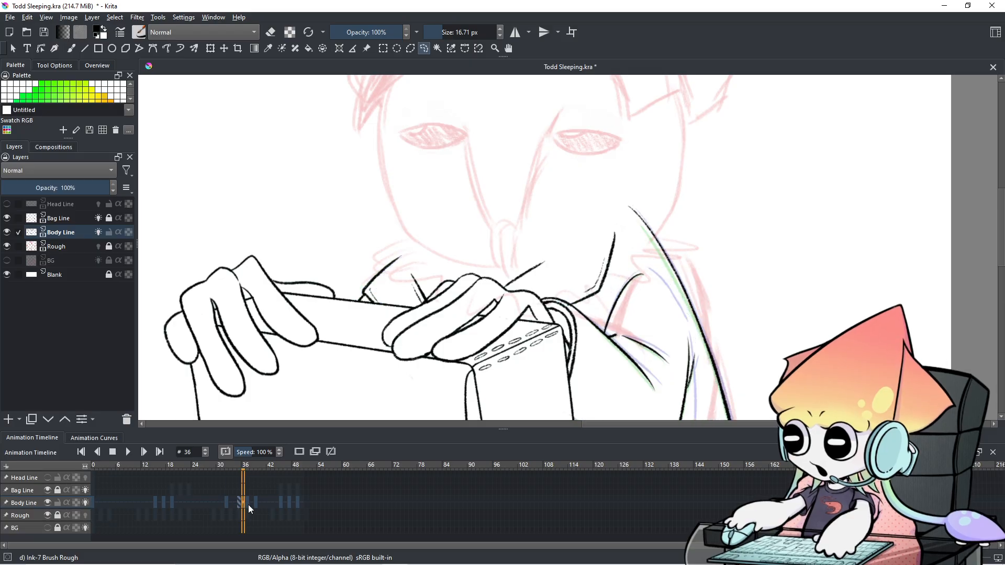
click(252, 504)
click(237, 504)
click(221, 504)
click(229, 507)
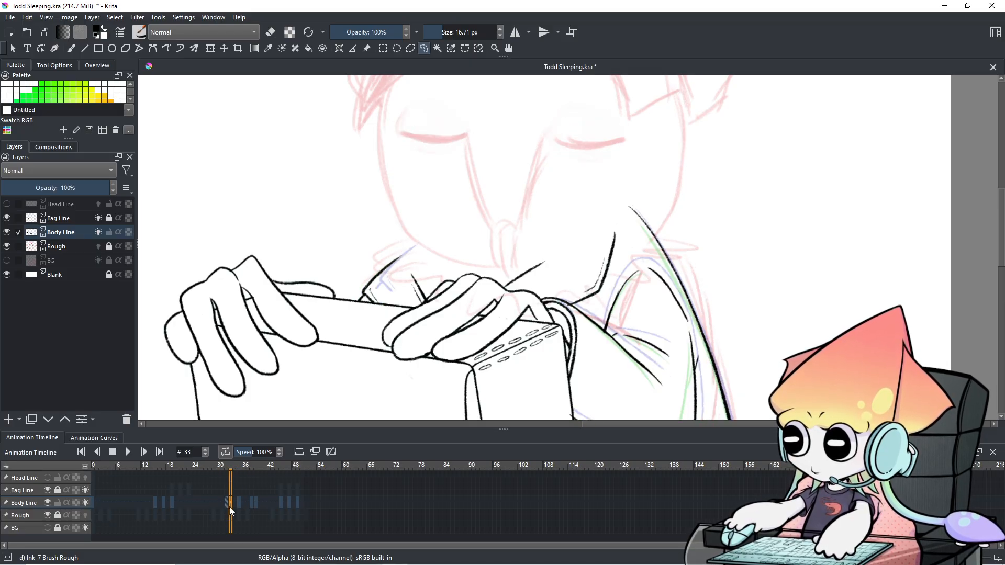
click(224, 503)
click(225, 496)
mouse_move(403, 276)
mouse_down()
mouse_move(361, 310)
mouse_move(377, 244)
mouse_move(404, 275)
mouse_move(425, 264)
mouse_up()
key(t)
click(423, 51)
click(213, 502)
click(226, 502)
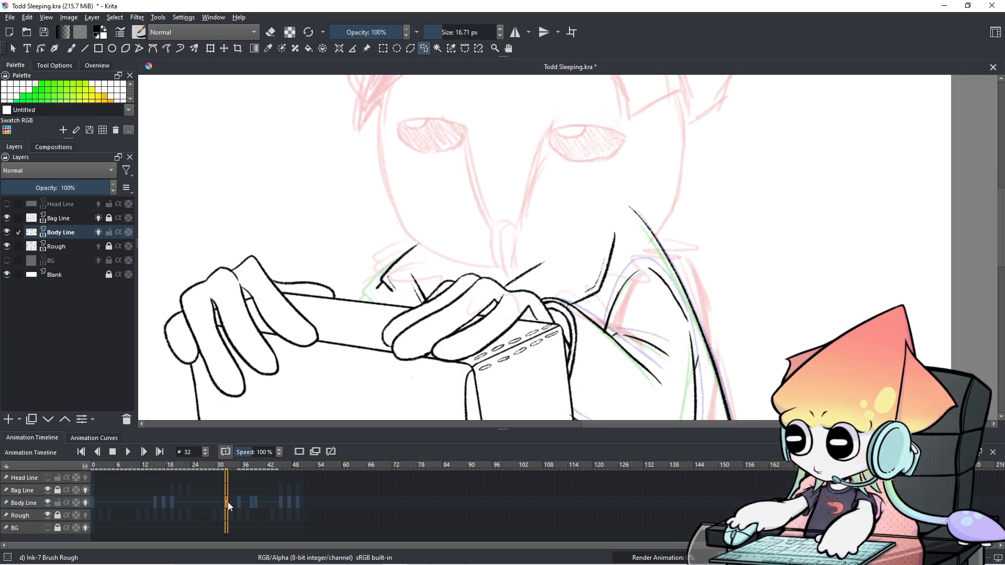
Step: Move the collar's left flap at frame 35 up and to the right to match frame 32, and clear the selection
click(240, 501)
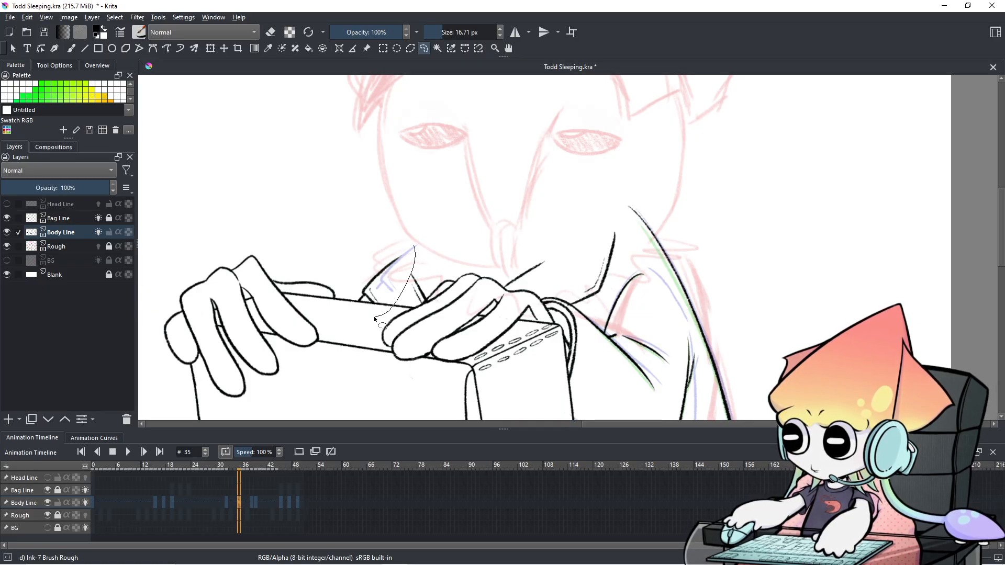
drag(373, 256, 393, 240)
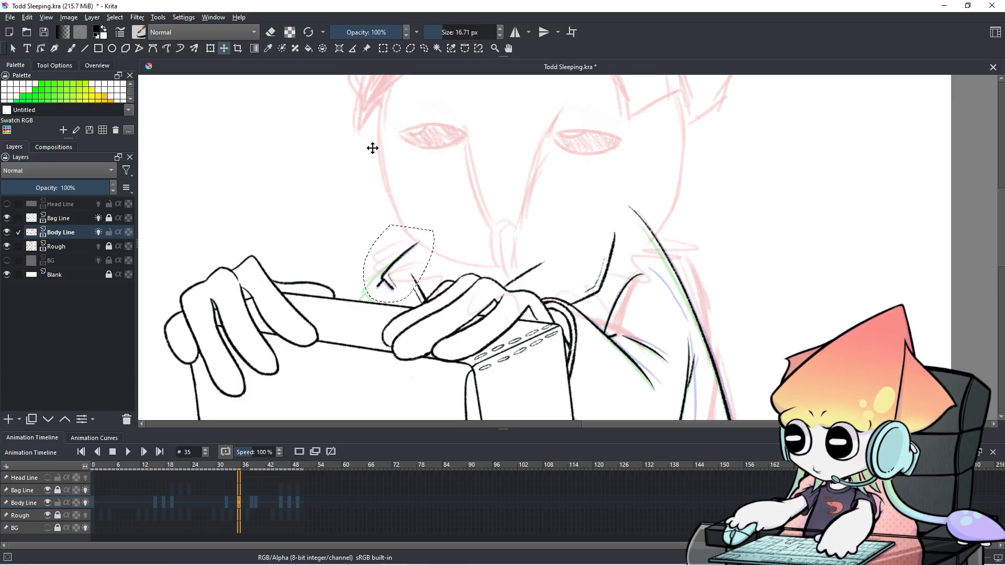
key(ctrl+z)
click(422, 49)
click(400, 137)
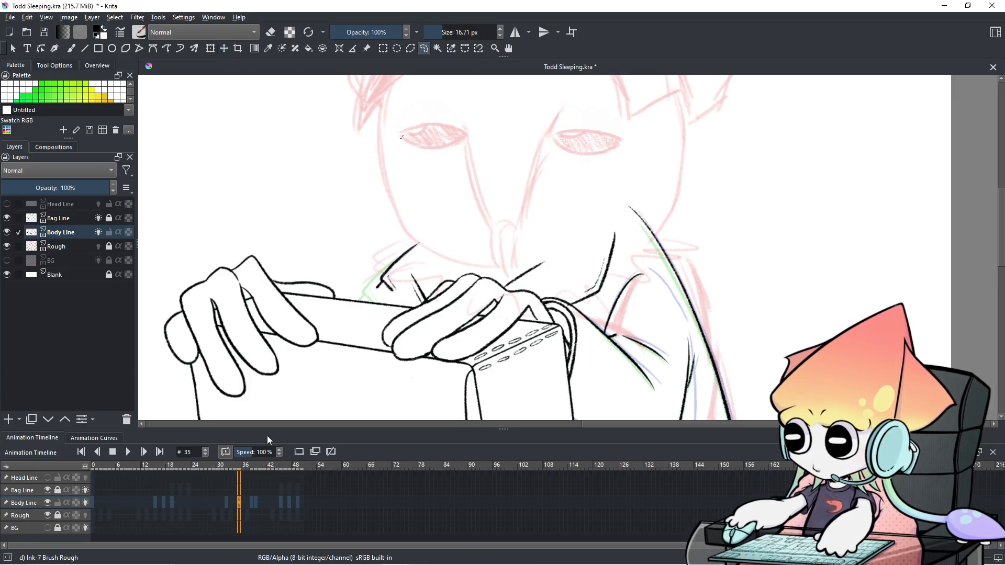
Step: Undo the moves of the collar's left flap at frames 35, 32 and 19
click(252, 501)
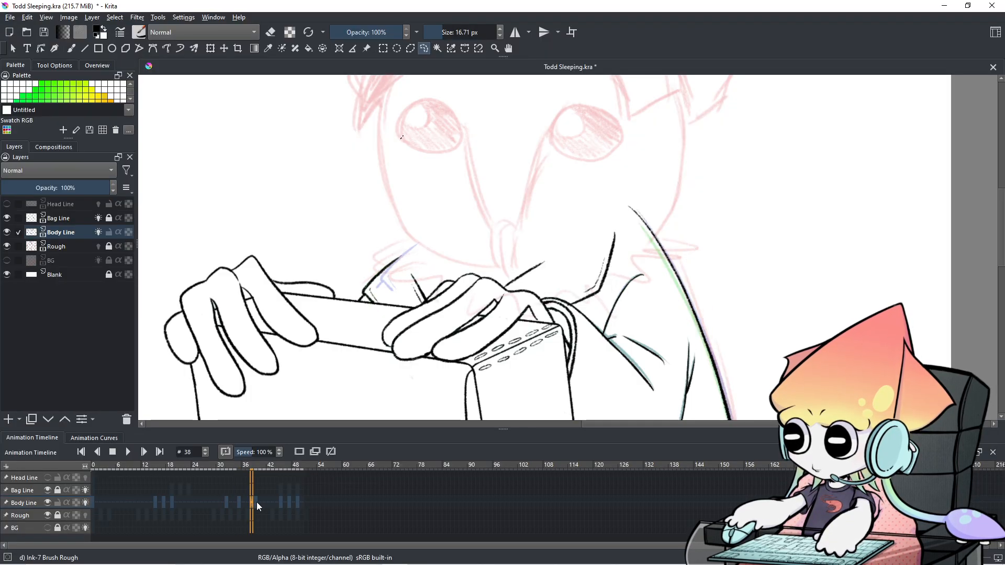
key(ctrl+z)
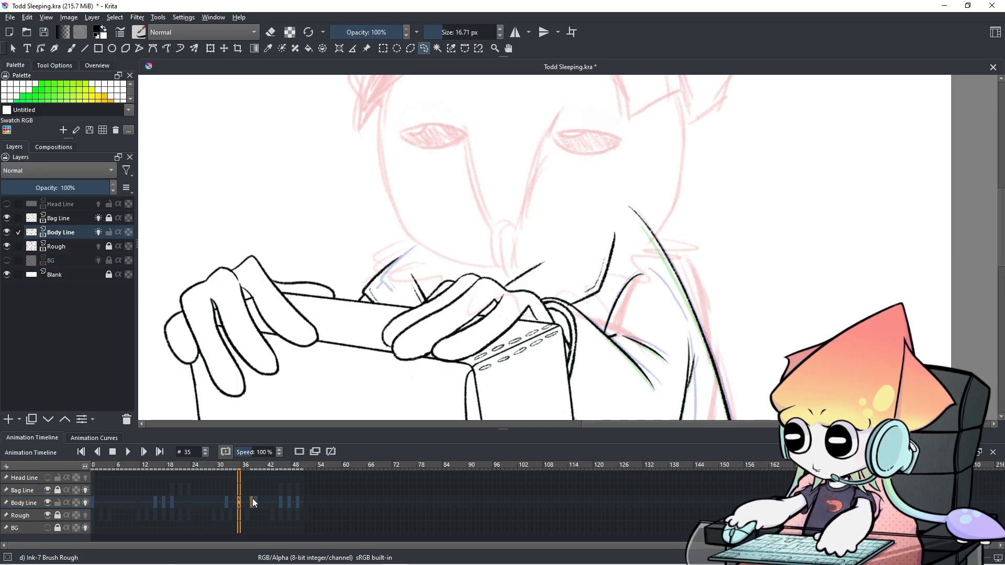
key(ctrl+z)
key(ctrl+z)
key(ctrl+z)
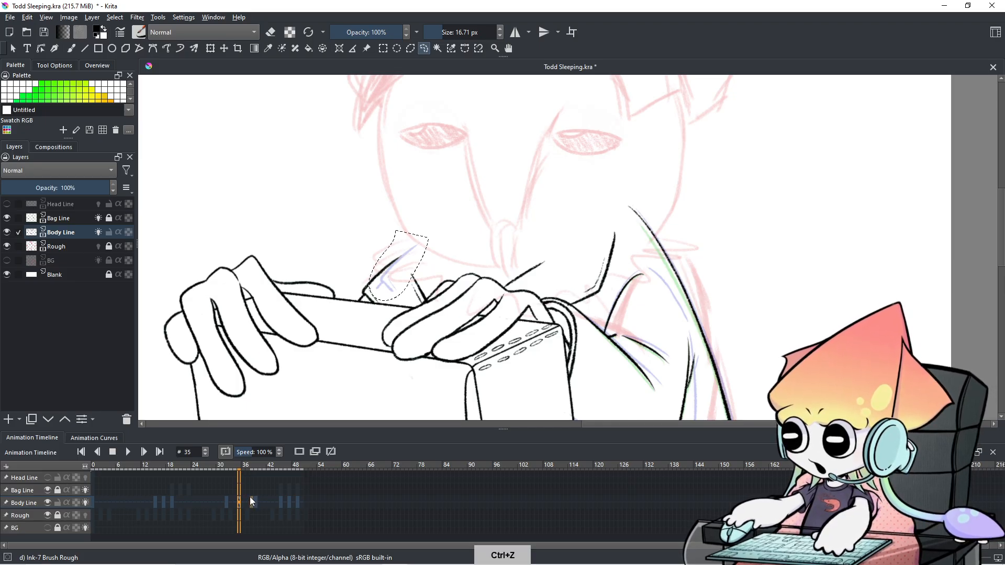
key(ctrl+z)
key(ctrl+z)
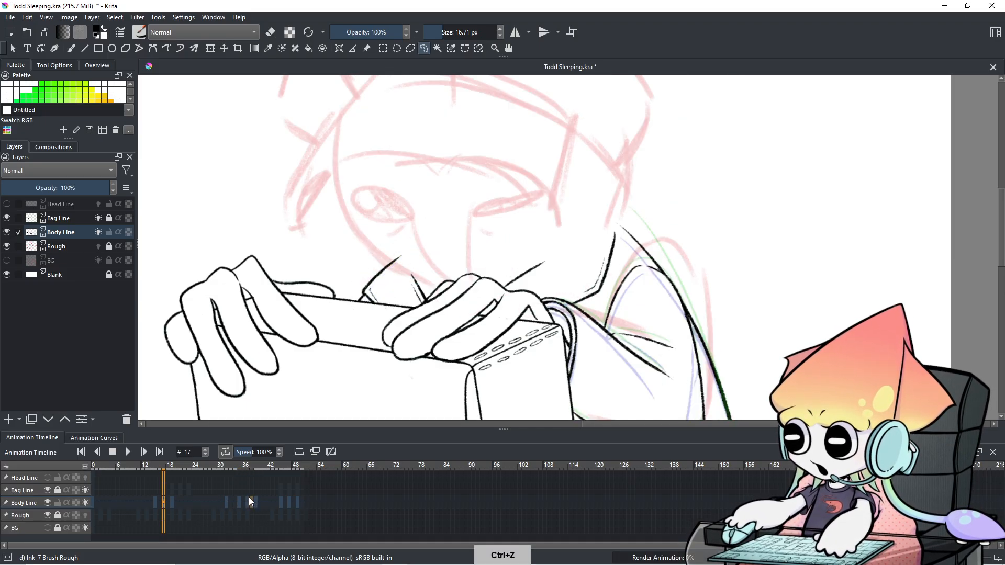
Step: Redo the move of the collar's left flap at frame 19
key(ctrl+shift+z)
key(ctrl+shift+z)
key(ctrl+shift+z)
key(ctrl+shift+z)
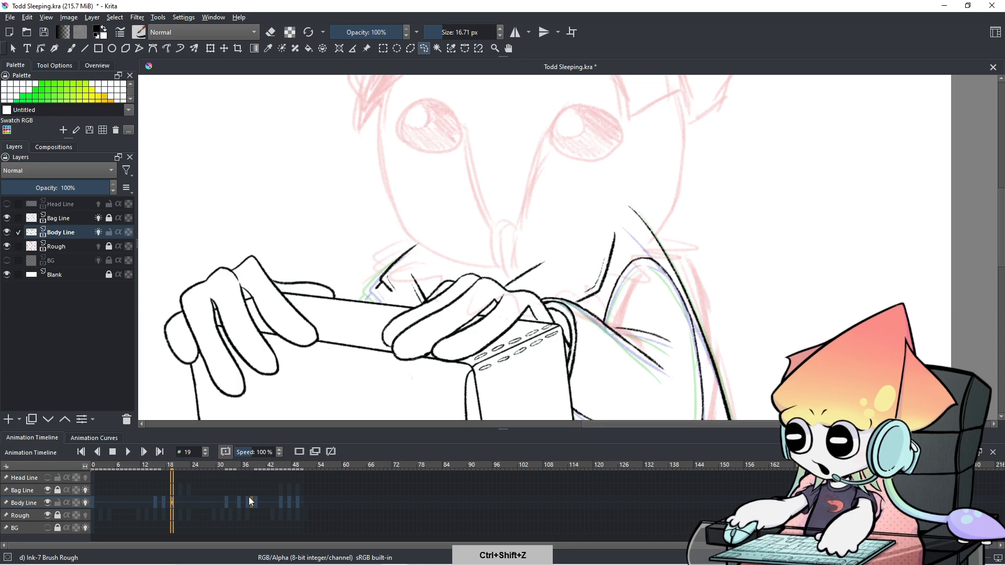
key(ctrl+shift+z)
key(ctrl+shift+z)
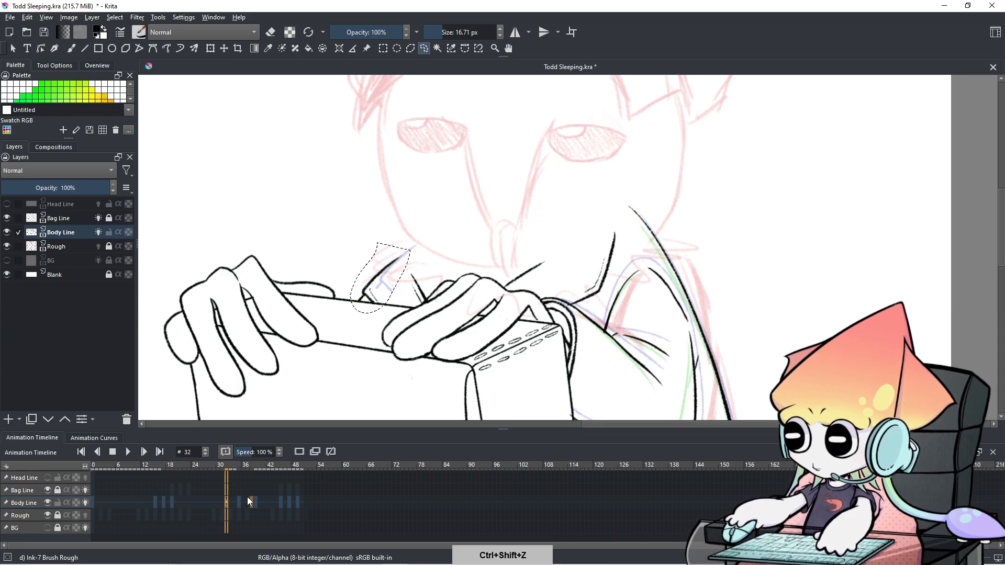
key(ctrl+shift+z)
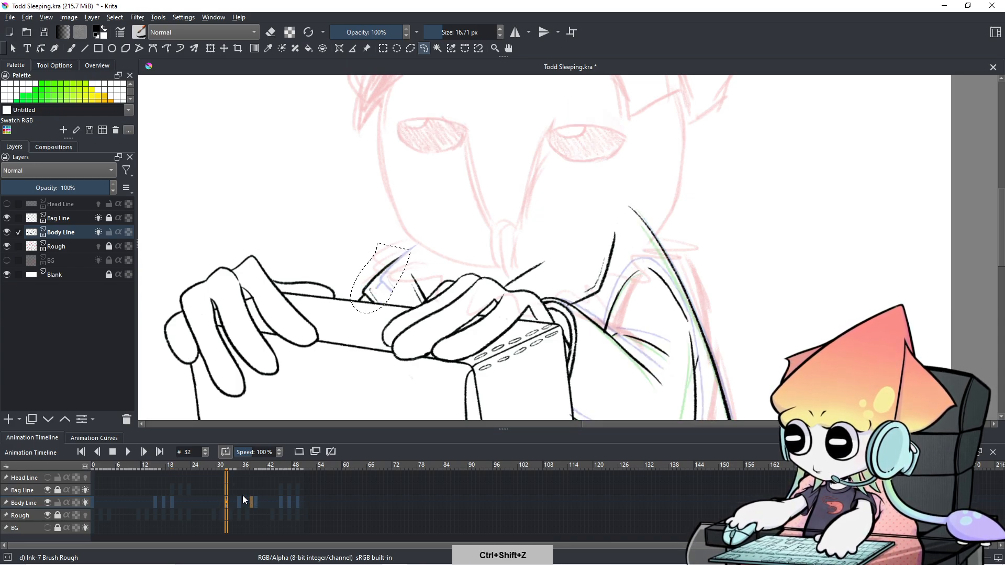
Step: Redo the collar flap's move at frame 32, compare it with the original position, and undo the move again
key(ctrl+shift+z)
key(ctrl+shift+z)
key(ctrl+shift+z)
key(ctrl+equal)
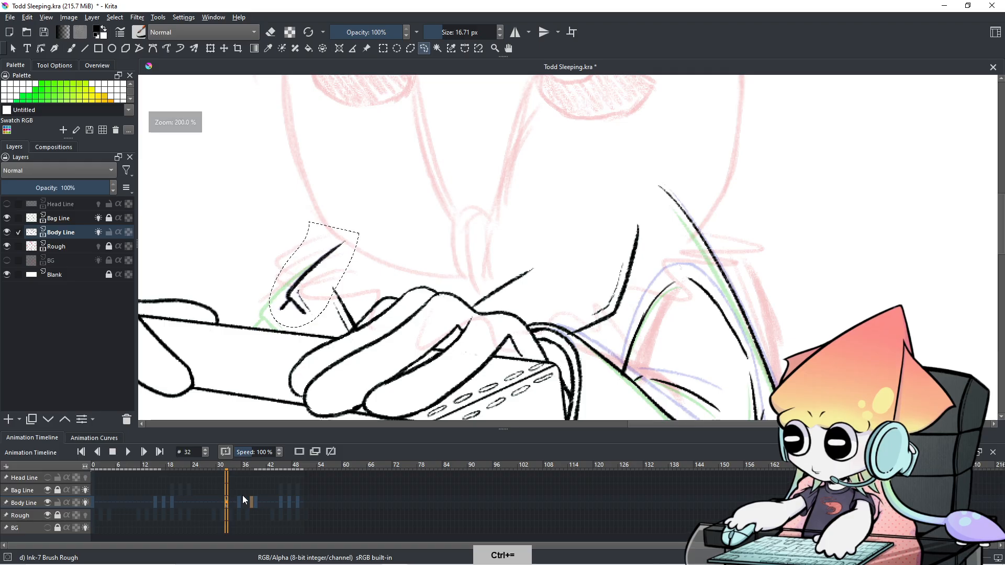
key(ctrl+z)
key(ctrl+z)
key(ctrl+shift+z)
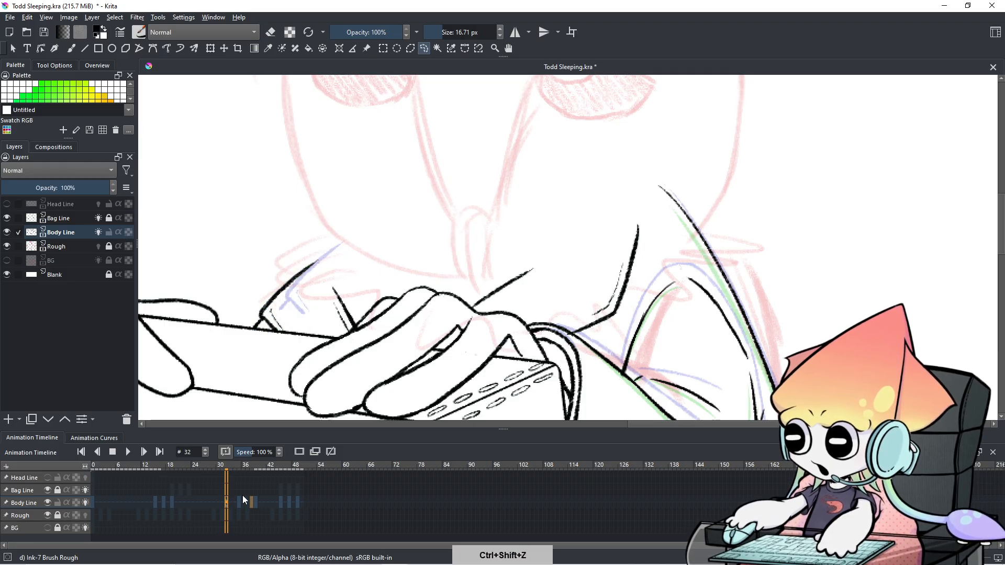
key(ctrl+z)
key(ctrl+minus)
key(ctrl+minus)
key(ctrl+minus)
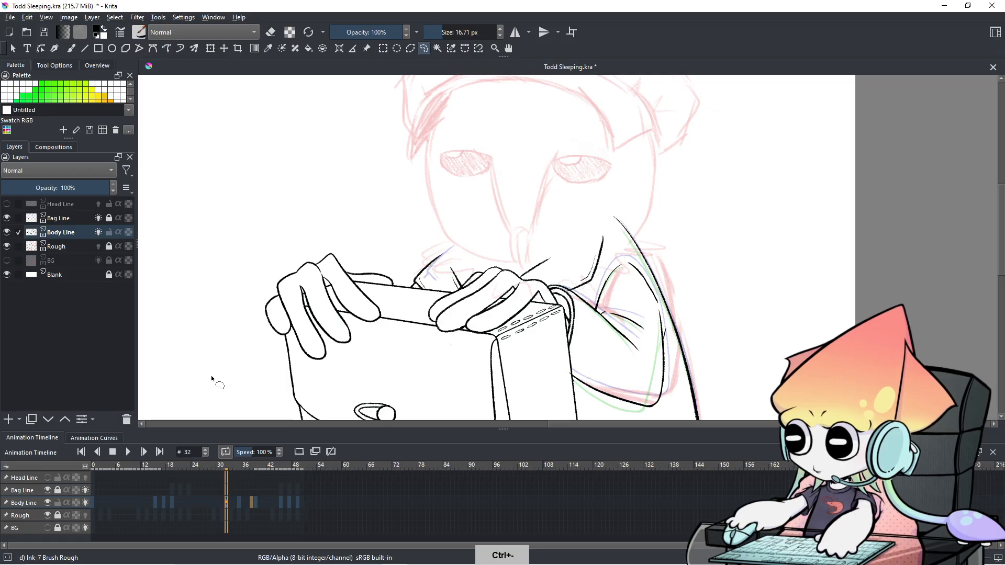
key(ctrl+minus)
key(space)
key(ctrl+equal)
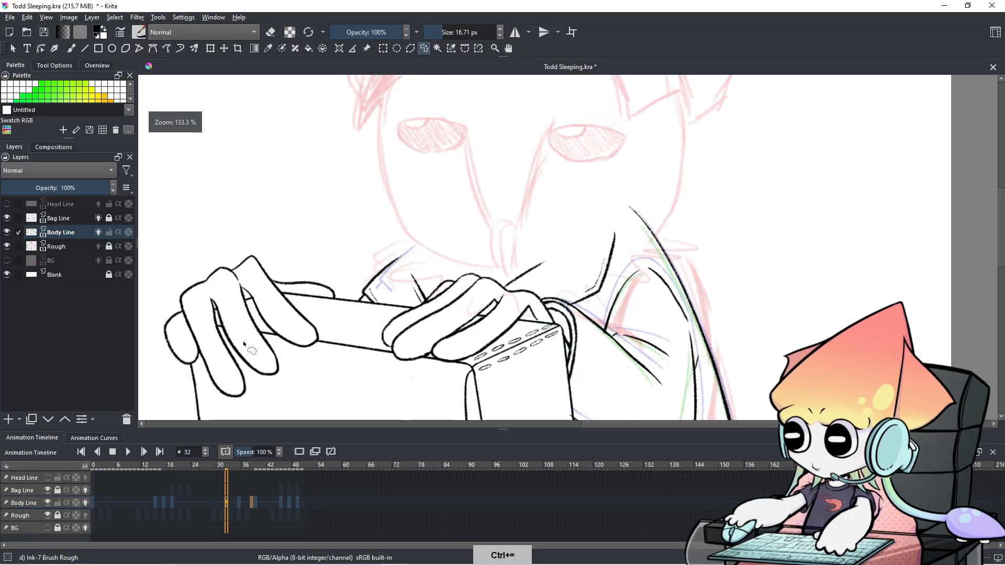
Step: Go to frame 19 and hide the Rough layer to see the collar flap's line art alone
click(48, 515)
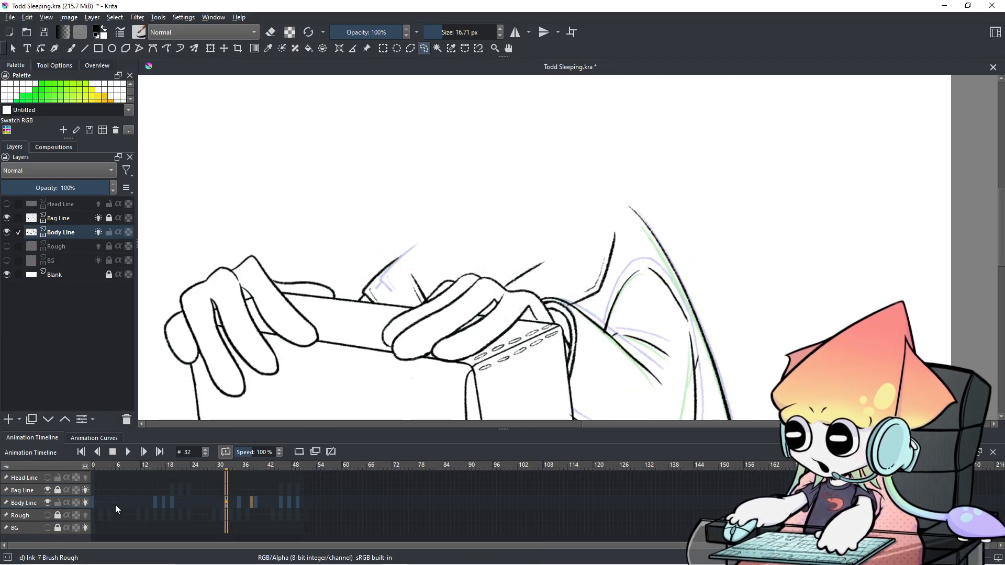
click(47, 515)
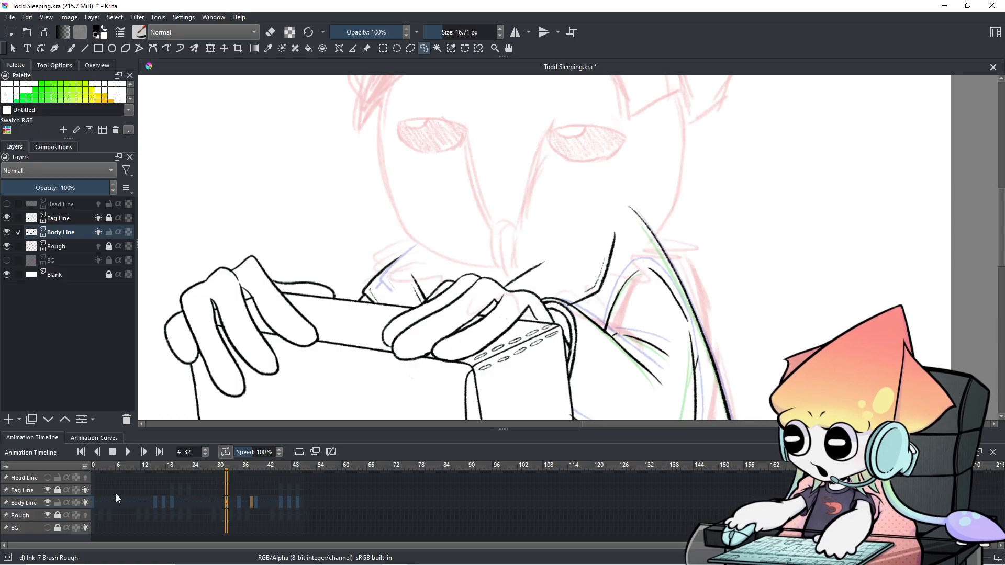
click(117, 501)
drag(119, 488, 173, 486)
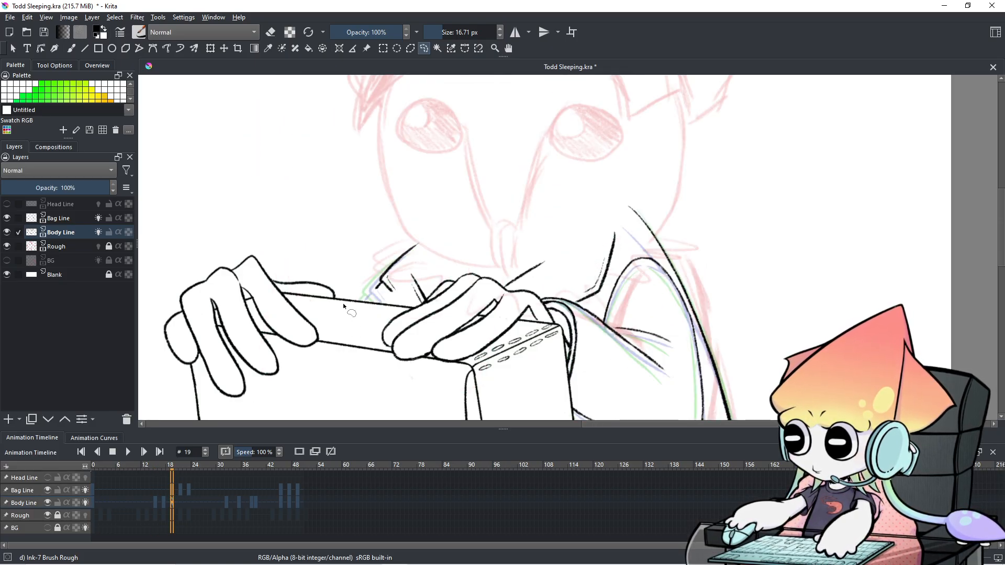
key(ctrl+equal)
key(space)
drag(320, 251, 394, 250)
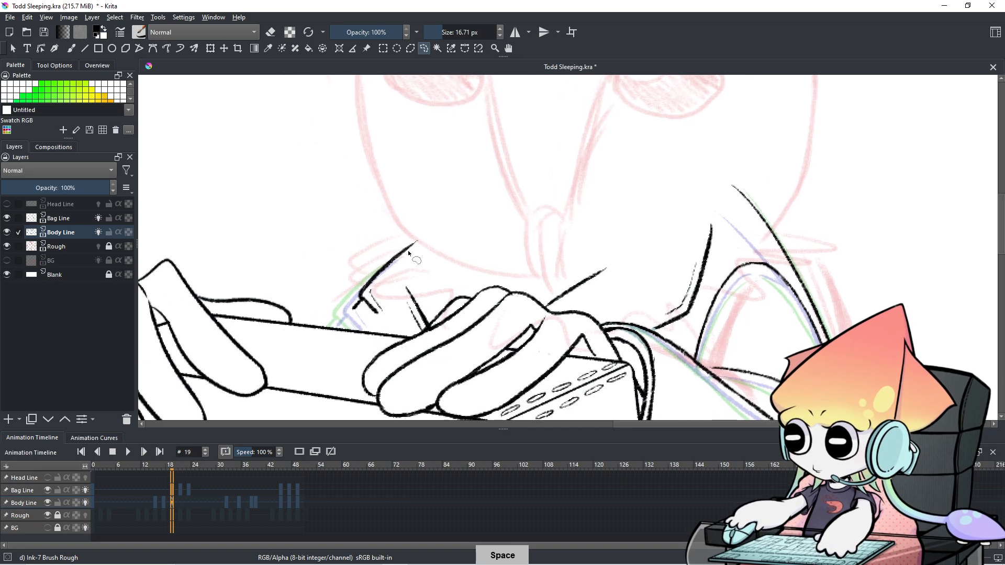
click(47, 517)
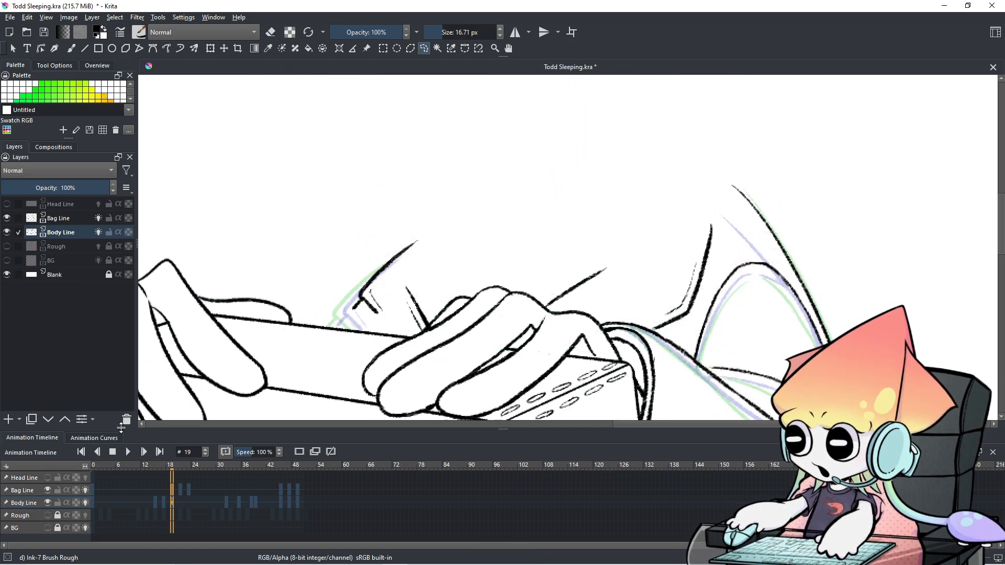
Step: Lower the Body Line layer's opacity to 51% in its layer properties
right_click(64, 232)
click(95, 241)
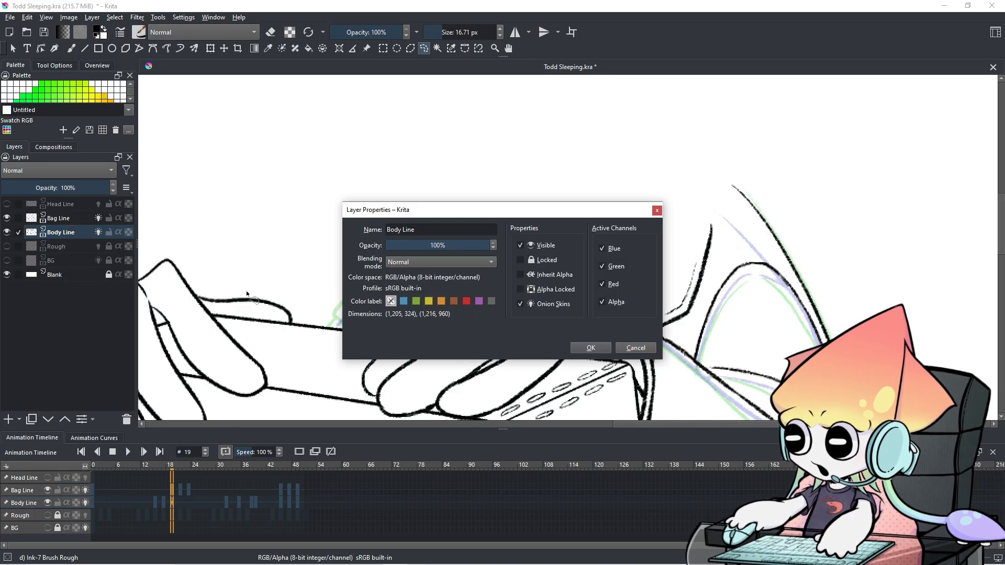
click(439, 245)
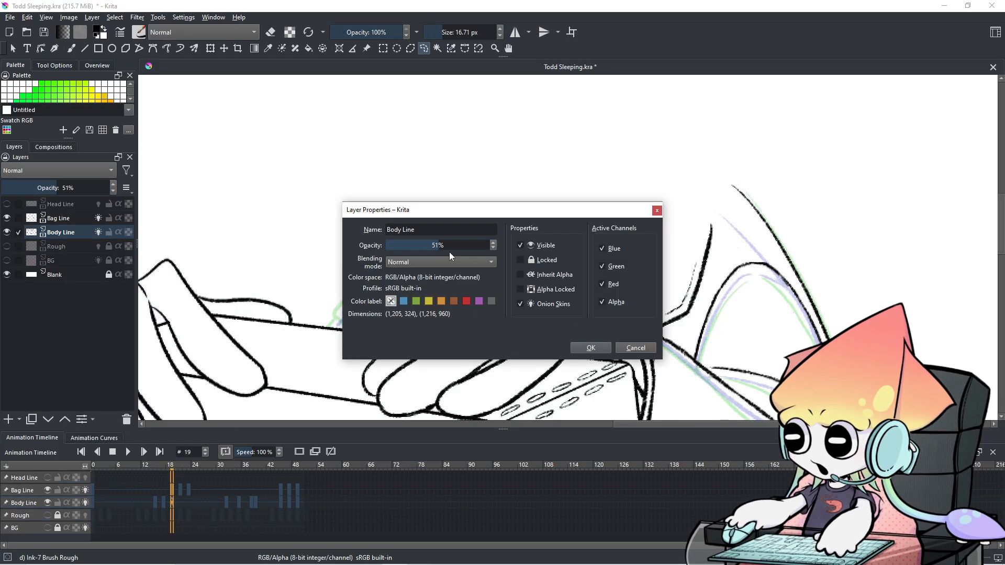
click(578, 347)
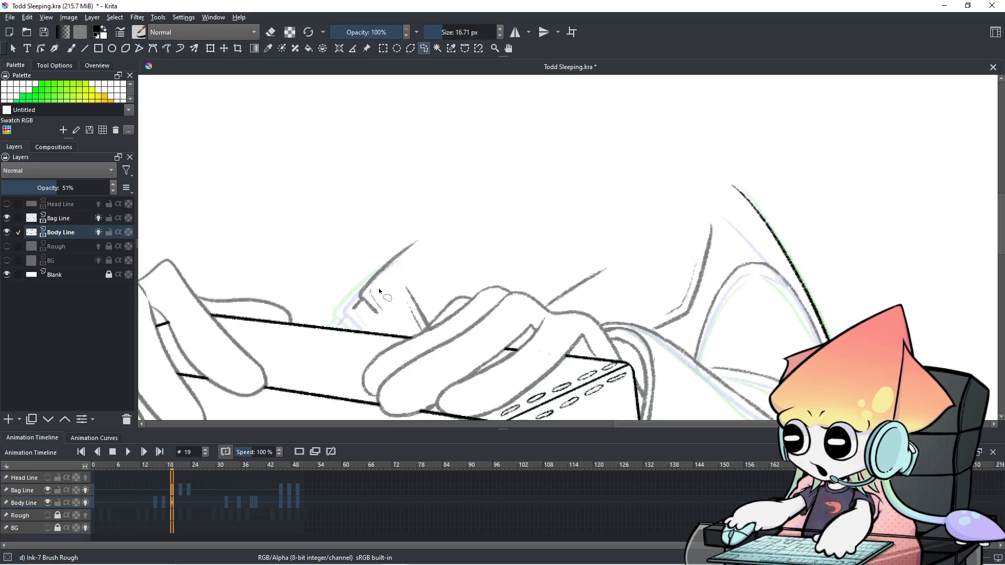
Step: Activate the Freehand Brush with a size of 6.19 px over the collar flap at frame 19 and undo the trial mark
key(e)
key(e)
click(70, 49)
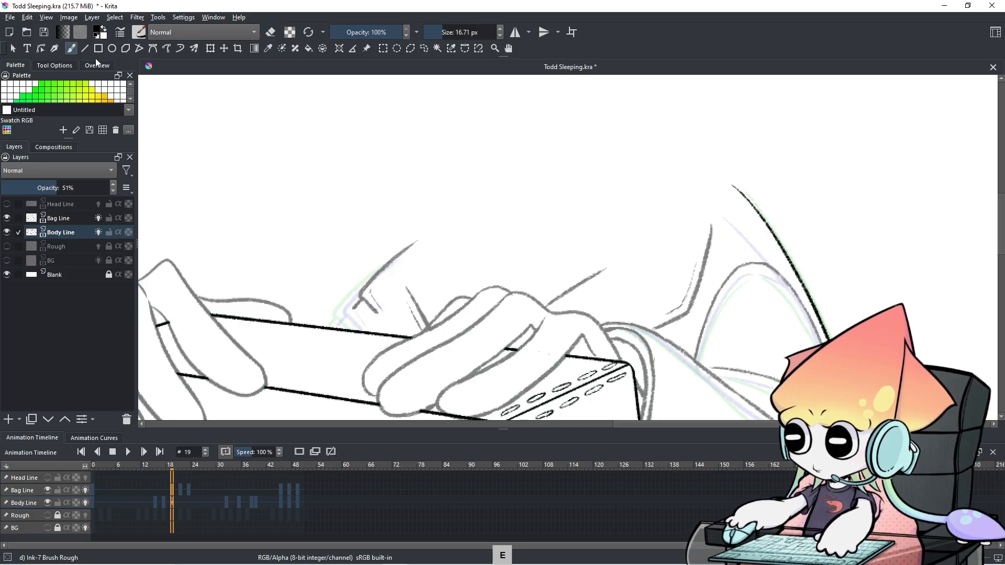
ctrl+scroll(373, 323, up, 1)
drag(363, 292, 485, 223)
mouse_move(402, 267)
shift+mouse_down()
mouse_move(386, 267)
mouse_move(405, 267)
mouse_move(445, 208)
shift+mouse_up()
key(ctrl+z)
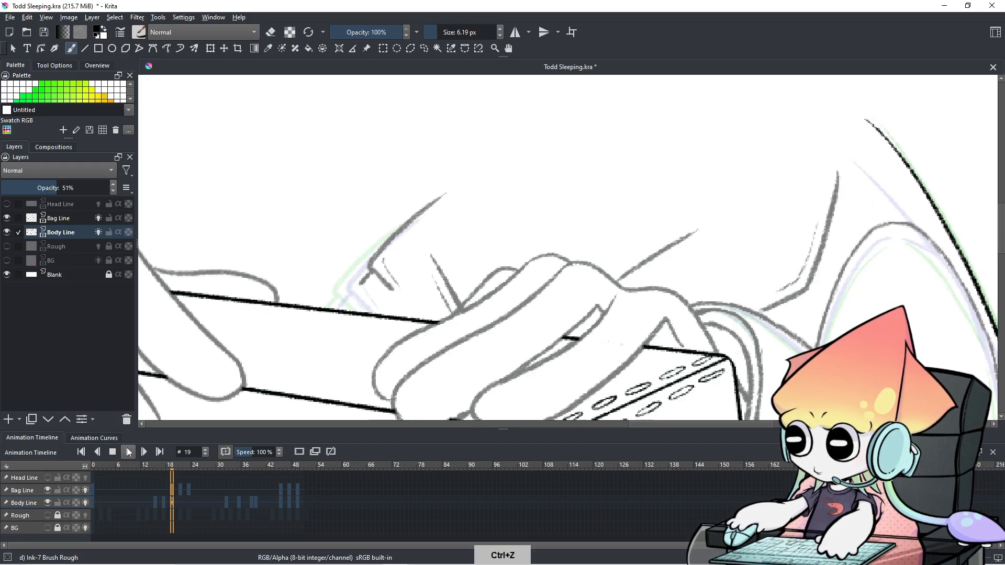
Step: Try to ink the collar flap's left edge at frame 19 on the Bag Line layer, and undo the strokes
click(21, 492)
drag(373, 261, 445, 177)
key(ctrl+z)
drag(371, 262, 482, 163)
key(ctrl+z)
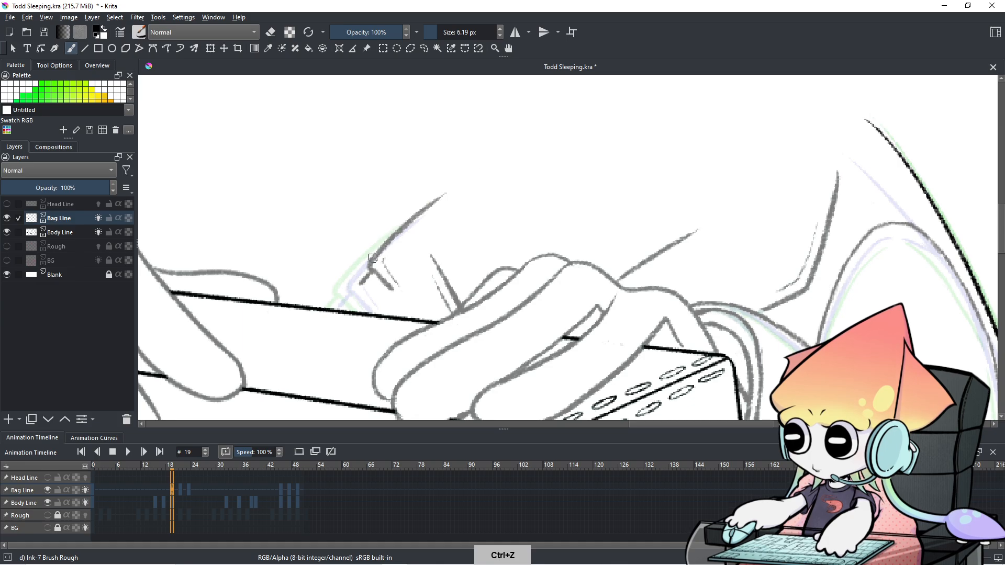
scroll(379, 250, down, 2)
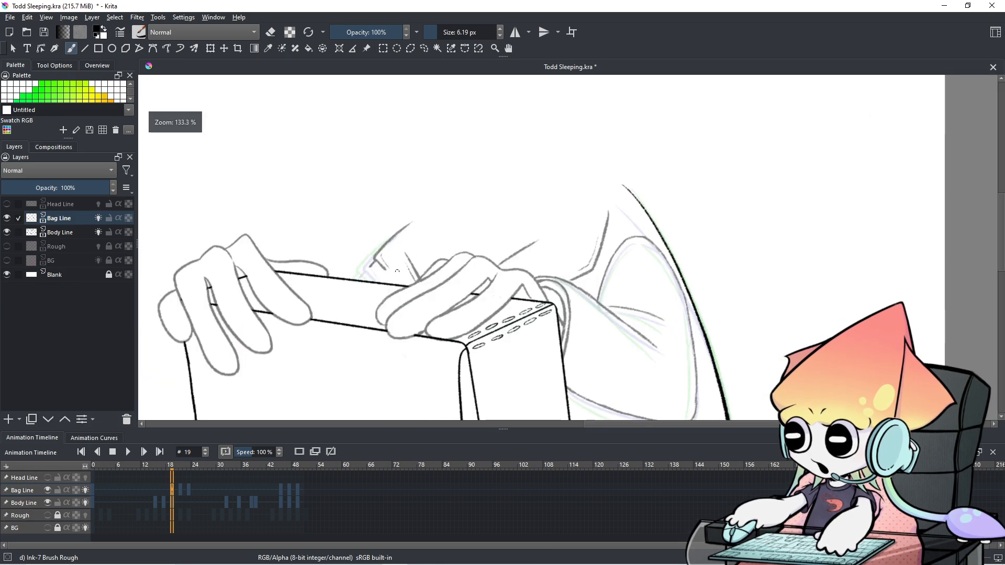
Step: Play the animation with the whole body in view to check how the collar flap moves
click(92, 515)
click(128, 452)
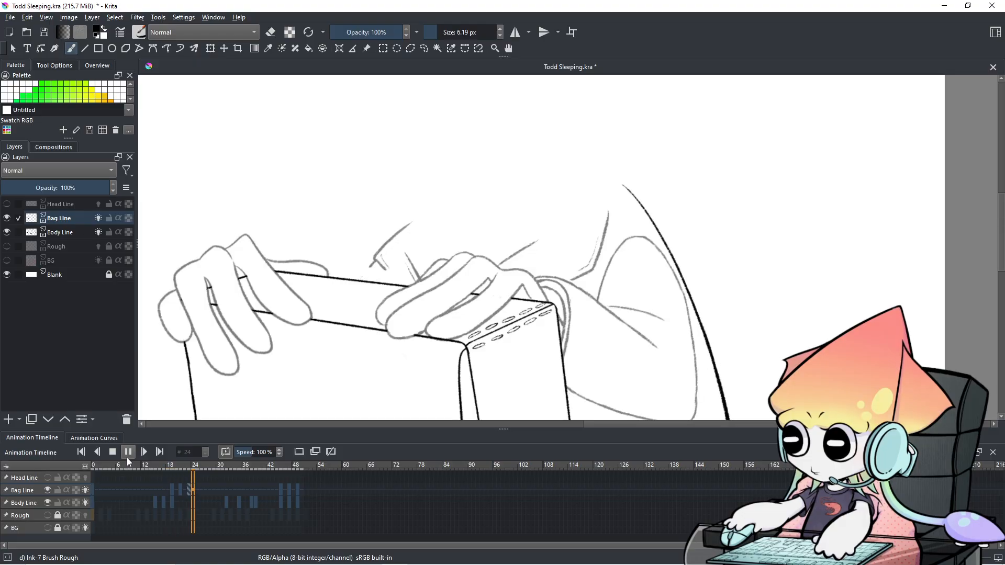
click(134, 513)
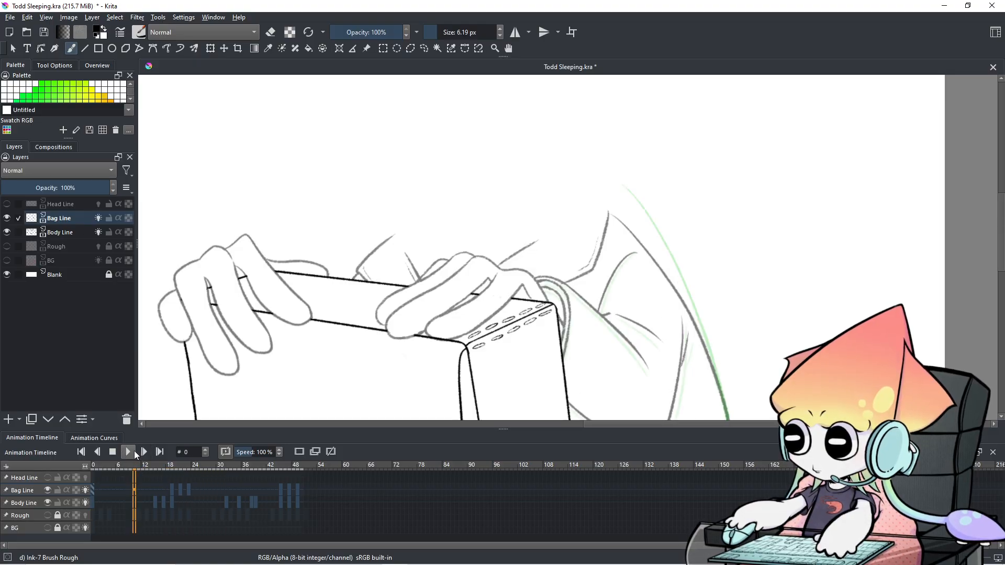
scroll(466, 306, down, 2)
scroll(465, 306, down, 2)
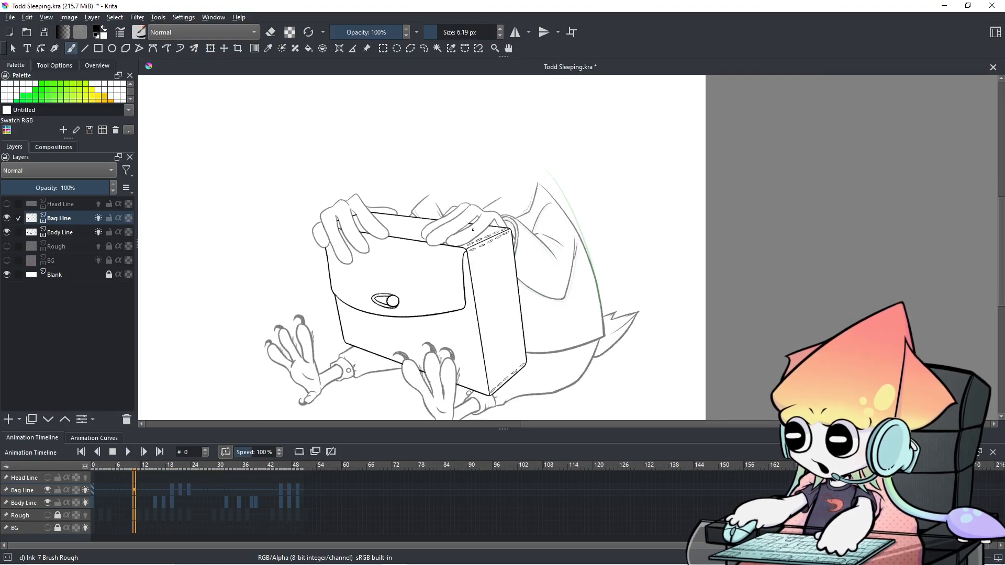
click(130, 457)
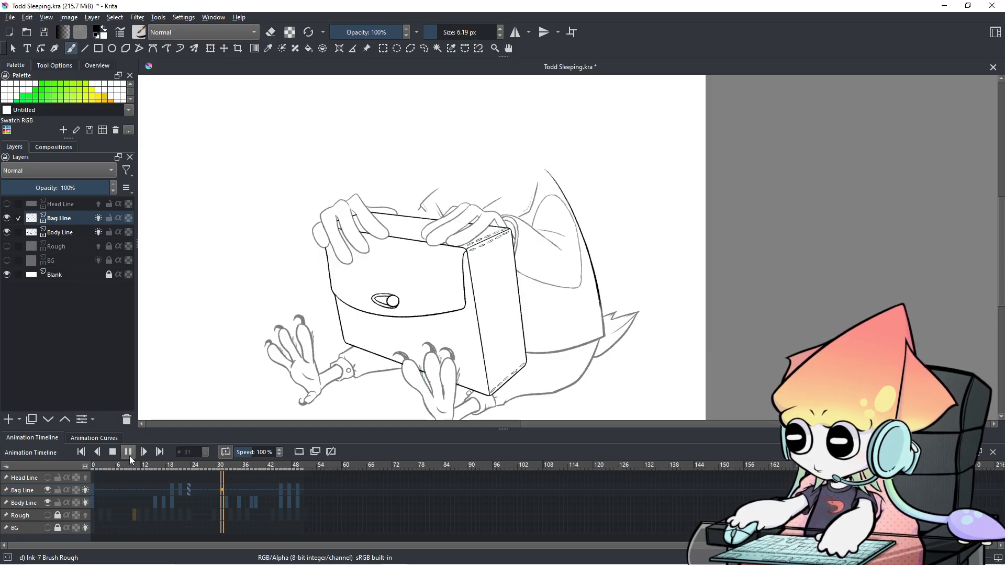
click(128, 453)
Step: Flip between frames 15 to 19 to compare the collar flap's drawings up close
click(156, 506)
click(172, 497)
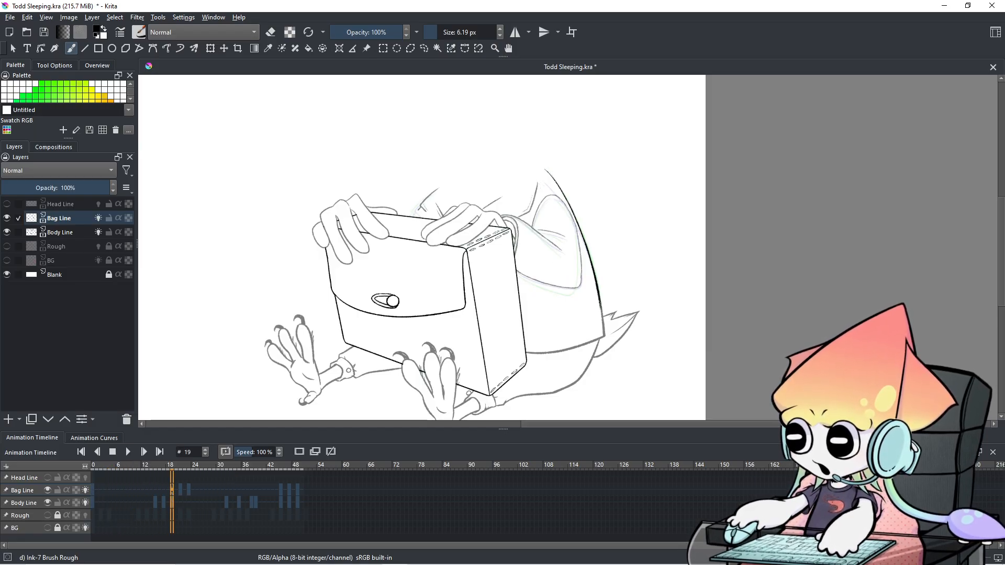
scroll(471, 214, up, 2)
scroll(443, 200, up, 3)
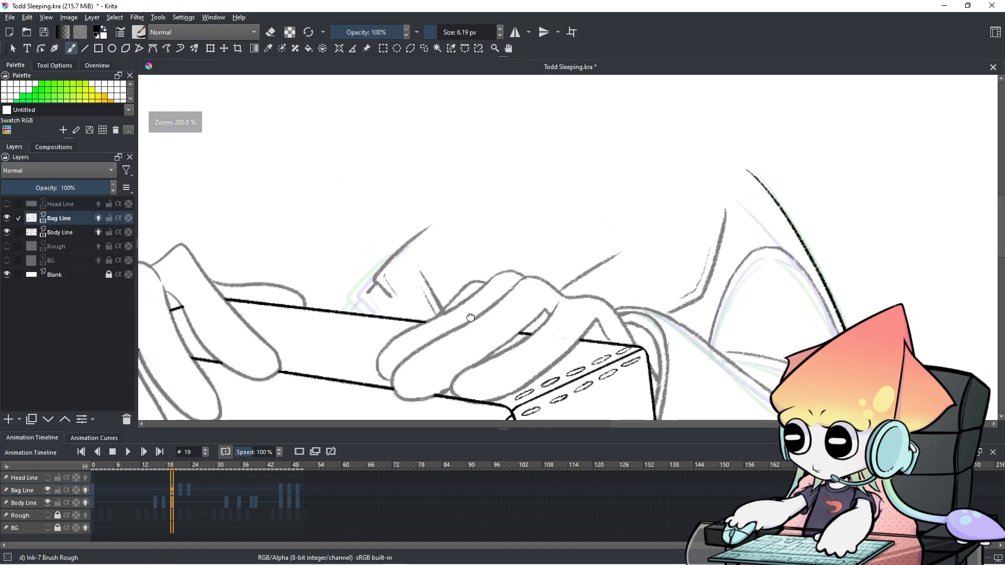
key(Left)
key(Left)
key(Right)
key(Right)
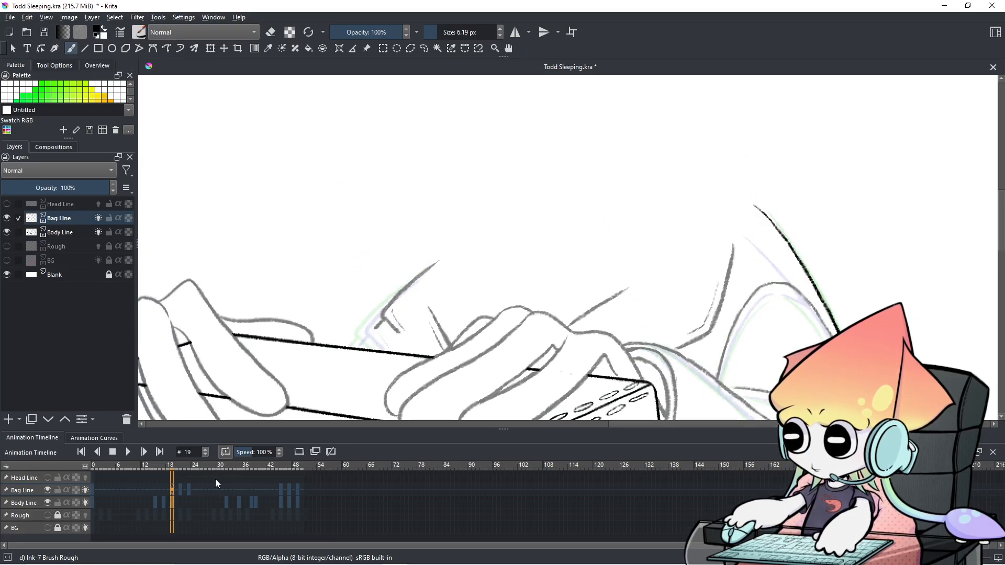
key(Left)
key(Left)
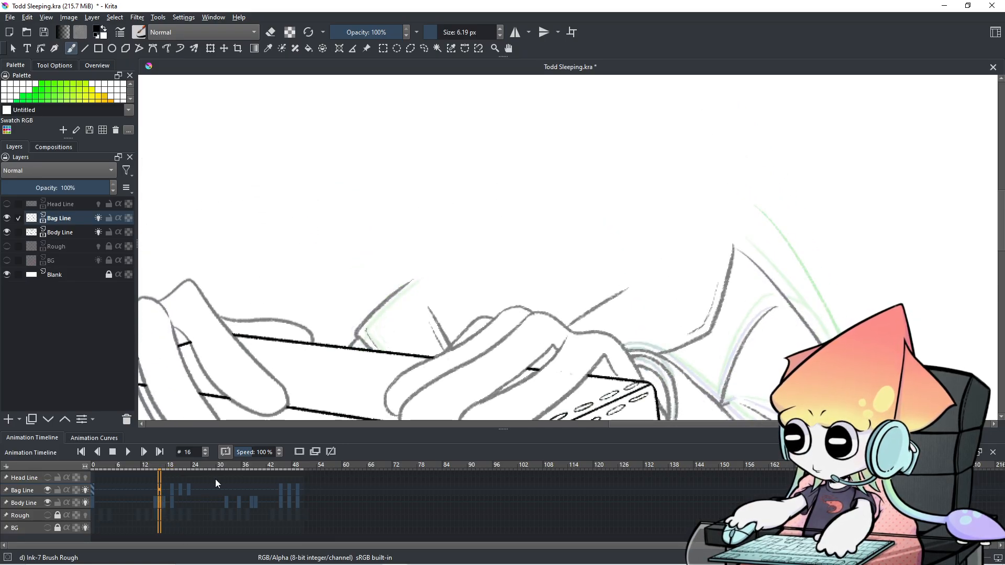
key(Left)
key(Left)
key(Right)
key(Right)
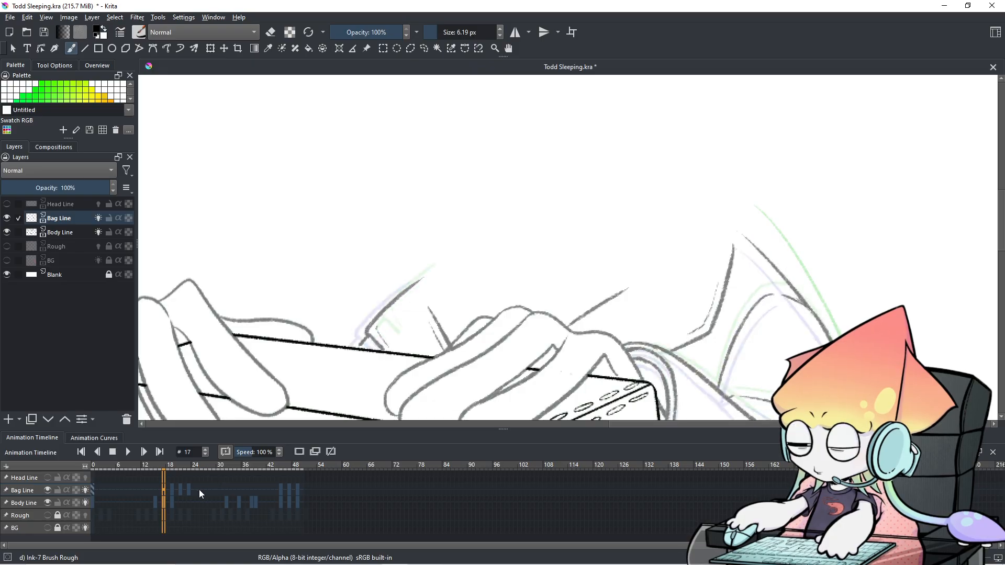
Step: Copy the Bag Line keyframe at frame 0 and paste it at frame 17 of the same layer
click(156, 490)
click(163, 490)
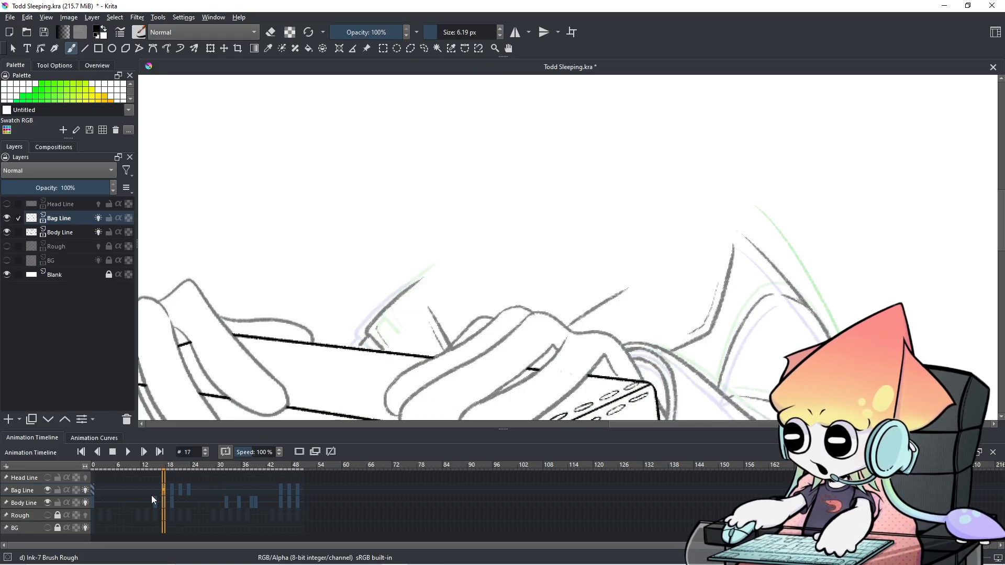
click(152, 493)
right_click(93, 488)
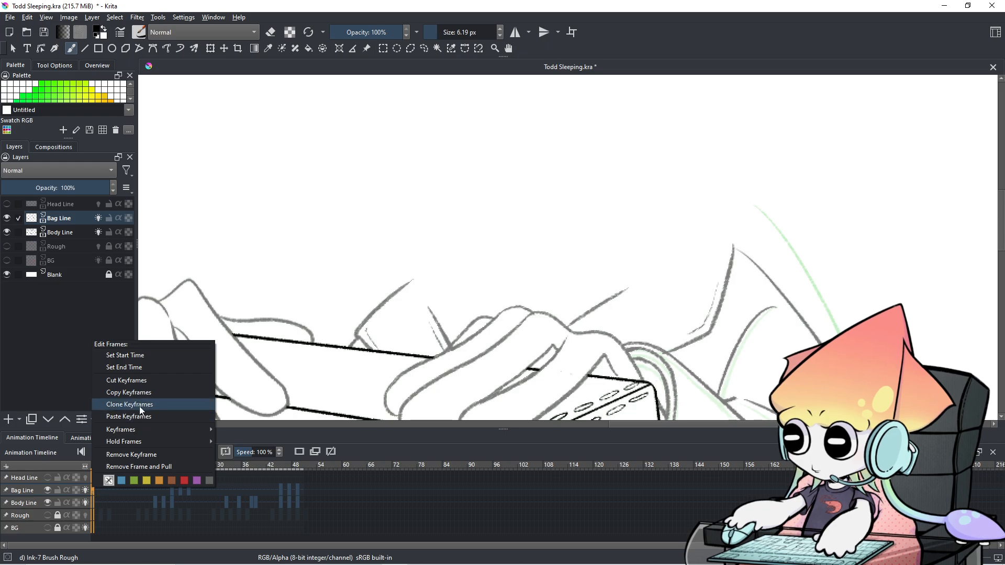
click(138, 393)
drag(151, 492, 167, 491)
right_click(165, 492)
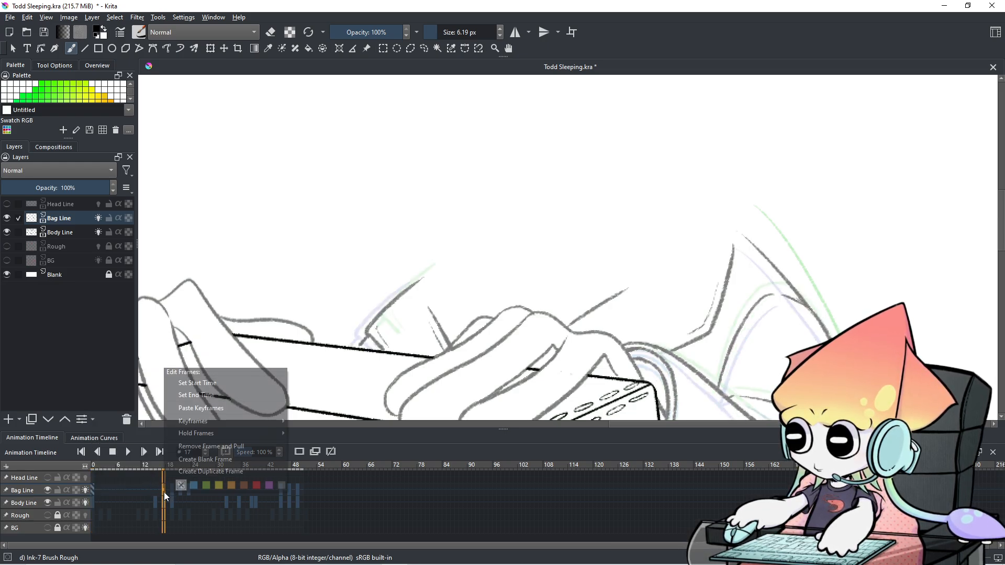
click(139, 416)
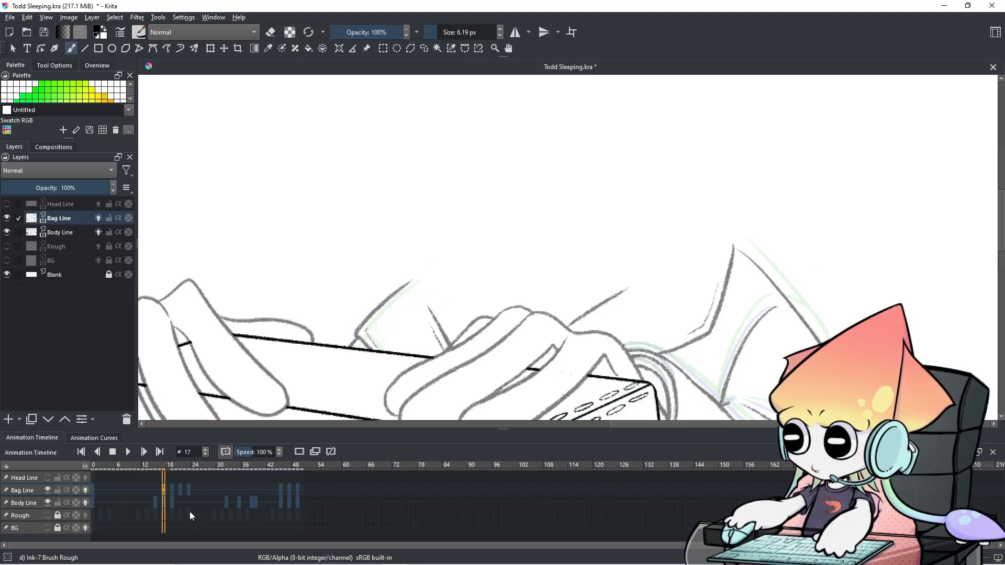
Step: Ink the collar flap's slanted left edge at frame 17 over the grey body line, redoing the stroke until it fits
scroll(328, 355, up, 1)
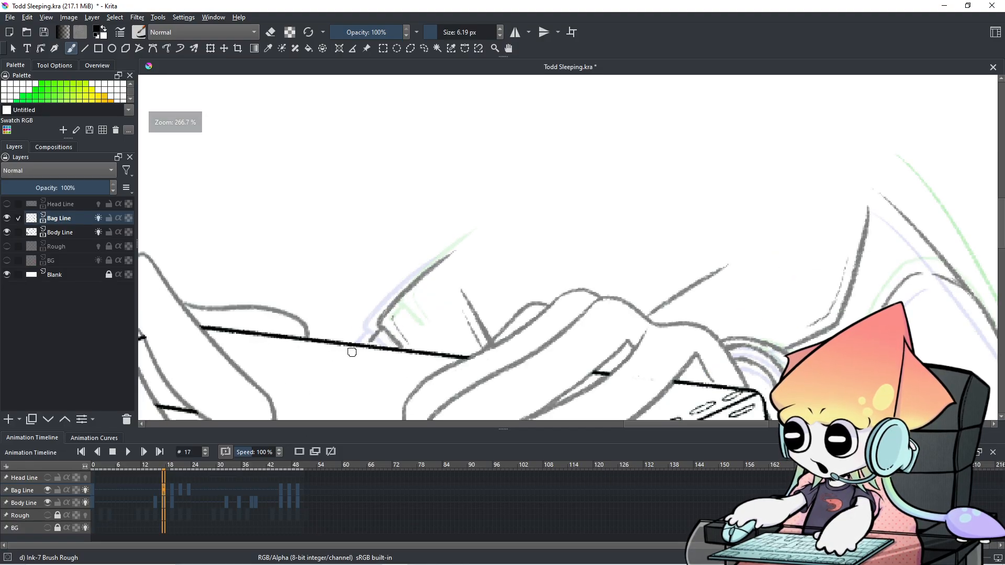
drag(383, 327, 411, 349)
key(ctrl+z)
key(ctrl+z)
key(ctrl+z)
drag(390, 302, 461, 237)
key(ctrl+z)
drag(376, 322, 460, 240)
key(ctrl+z)
drag(392, 302, 461, 240)
key(ctrl+z)
drag(391, 303, 462, 240)
key(ctrl+z)
drag(394, 302, 453, 244)
key(ctrl+z)
drag(394, 301, 450, 248)
key(ctrl+z)
mouse_move(394, 301)
mouse_down()
mouse_move(458, 246)
mouse_move(433, 266)
mouse_move(455, 256)
mouse_up()
key(ctrl+z)
key(ctrl+z)
key(ctrl+z)
key(ctrl+z)
drag(394, 302, 437, 262)
key(ctrl+z)
drag(394, 302, 450, 249)
key(ctrl+z)
drag(392, 303, 453, 251)
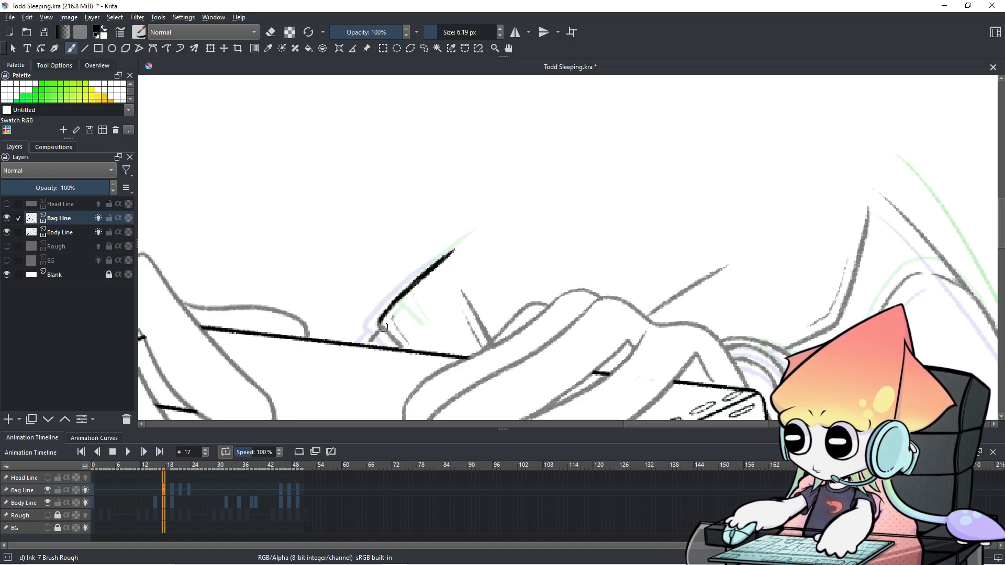
Step: Ink two short lines from the flap's lower corner to the bag's upper edge at frame 17, trimming the overshoot
key(ctrl+z)
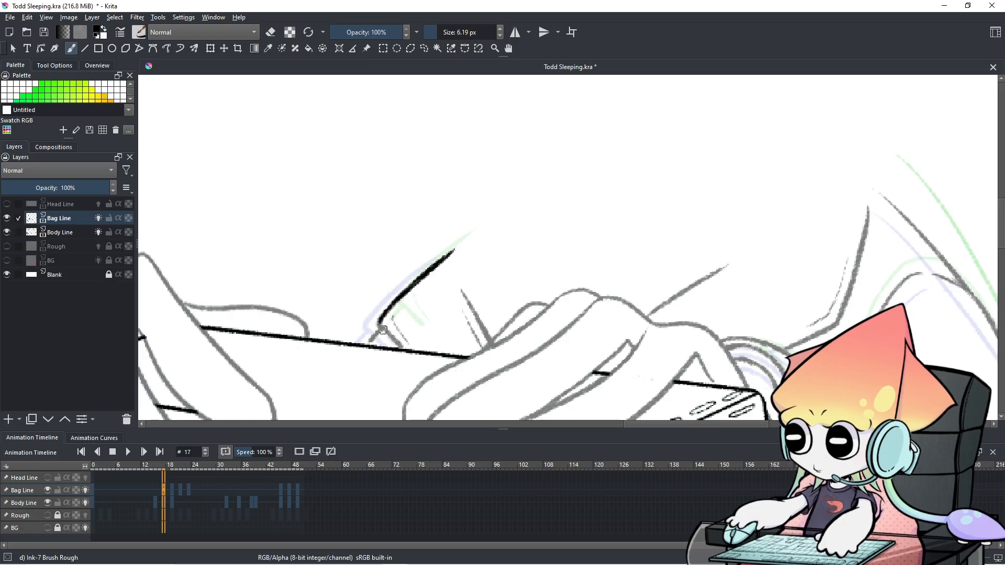
key(ctrl+z)
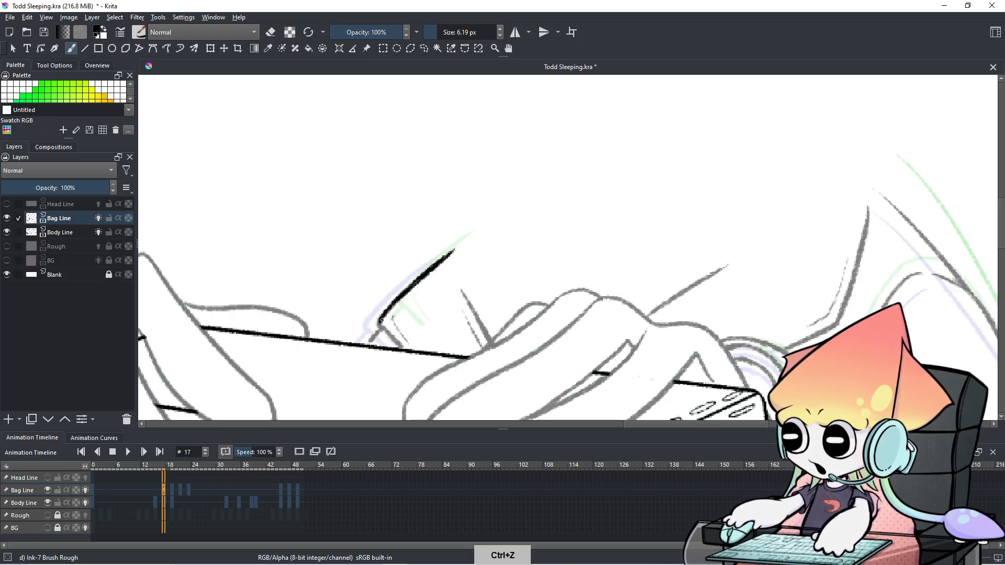
key(ctrl+z)
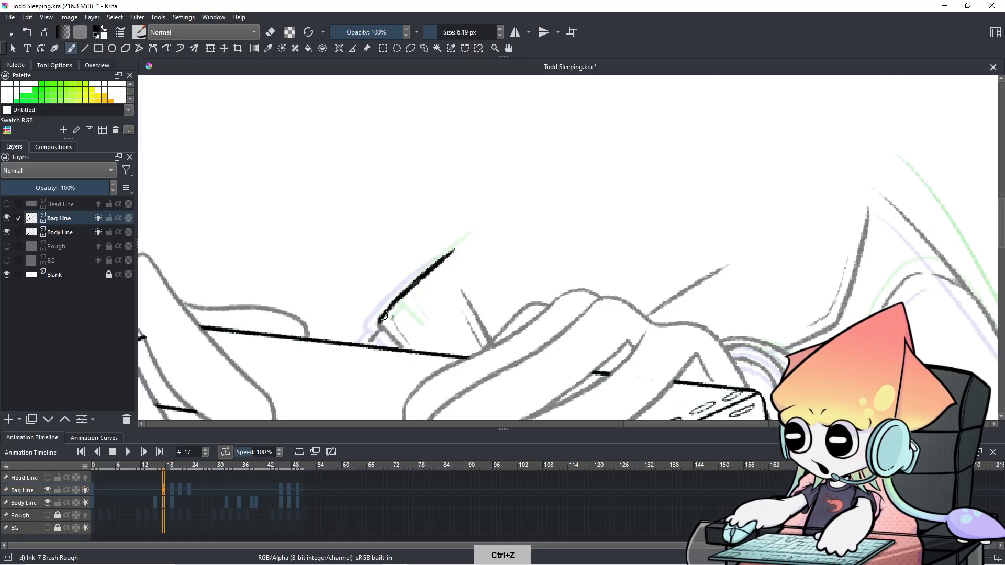
key(ctrl+z)
mouse_move(408, 350)
mouse_down()
mouse_move(376, 327)
mouse_move(370, 343)
mouse_move(383, 324)
mouse_move(365, 346)
mouse_up()
key(ctrl+z)
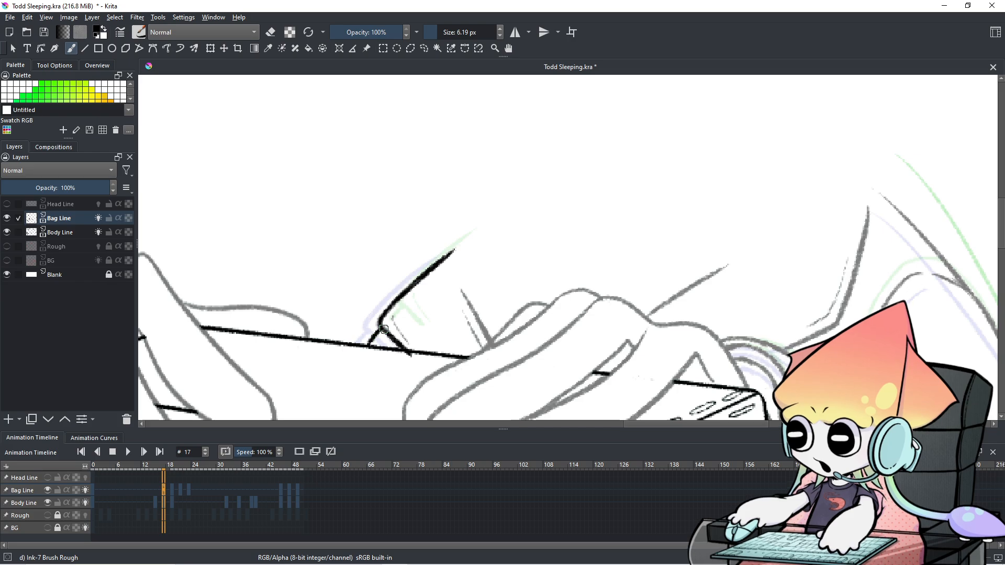
key(ctrl+z)
key(e)
drag(411, 358, 416, 356)
key(e)
key(ctrl+z)
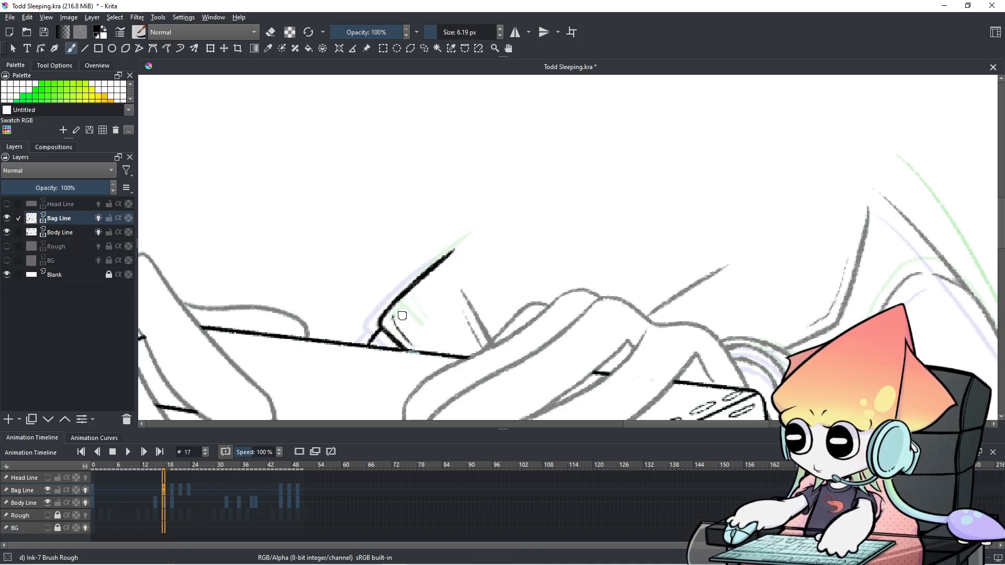
Step: Flip between frames 16 to 19 to compare the collar flap's inked and grey drawings
scroll(422, 315, down, 1)
scroll(392, 507, down, 2)
scroll(392, 507, up, 2)
scroll(392, 507, down, 2)
scroll(393, 510, down, 1)
scroll(394, 511, up, 3)
scroll(394, 511, down, 2)
scroll(393, 510, up, 2)
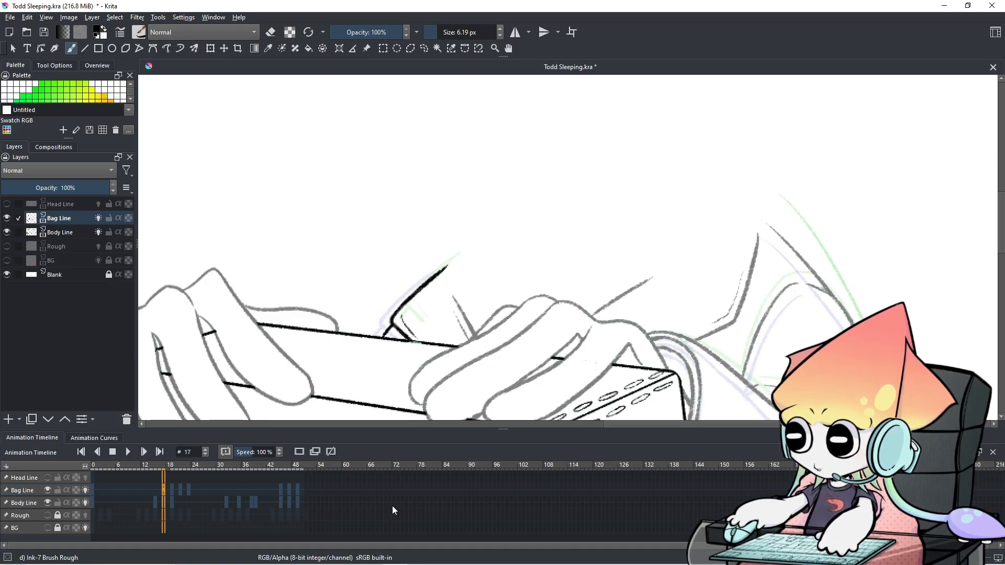
scroll(393, 510, down, 2)
scroll(393, 510, up, 2)
scroll(394, 510, down, 2)
scroll(393, 510, up, 3)
scroll(391, 505, up, 1)
scroll(391, 506, down, 1)
scroll(391, 505, up, 1)
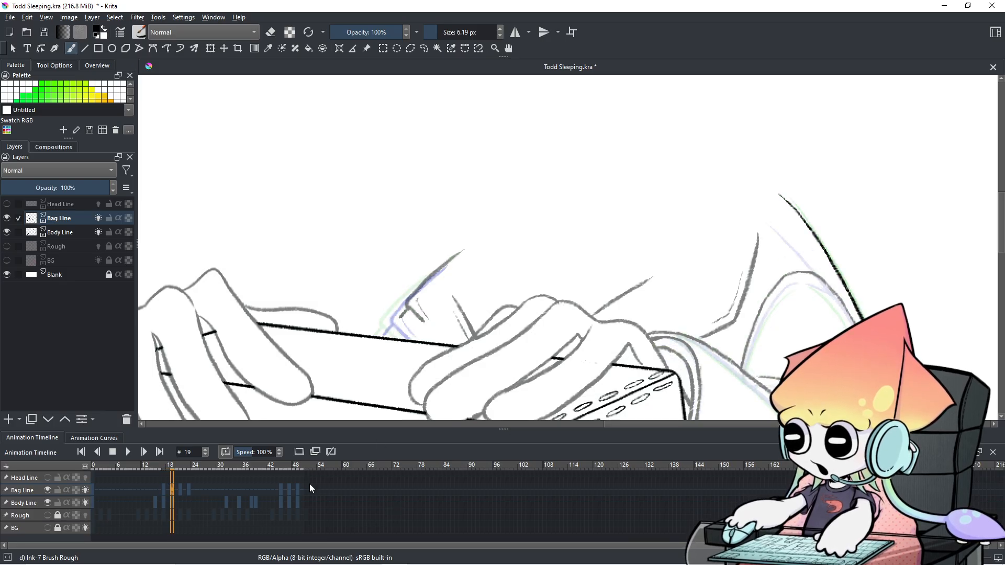
scroll(310, 485, down, 3)
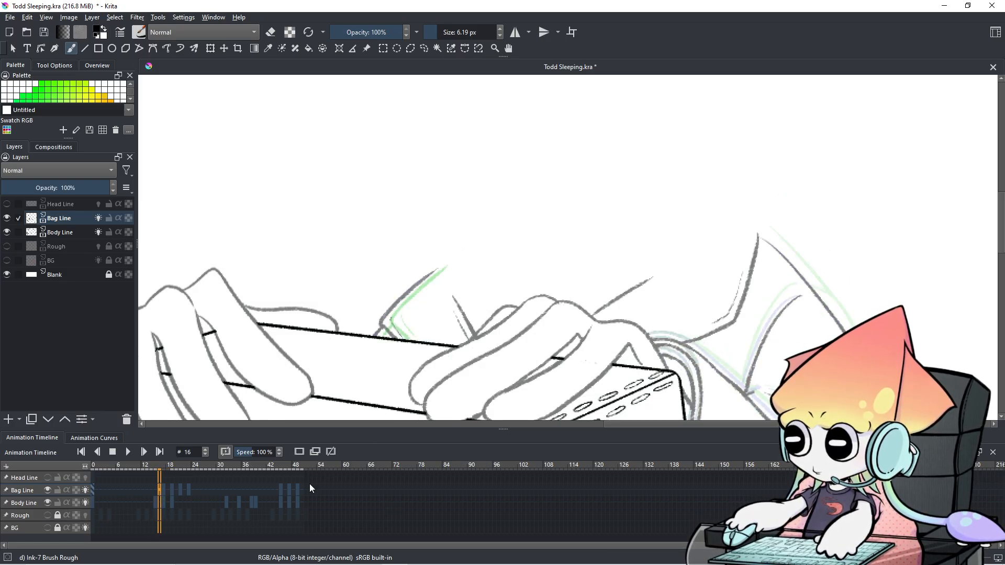
scroll(309, 484, up, 1)
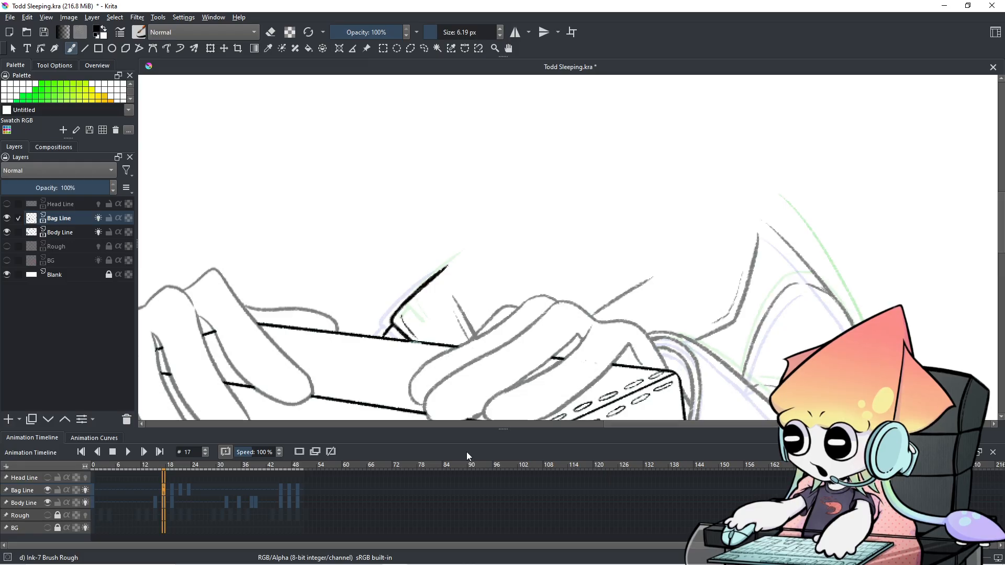
Step: Step through frames 13 to 17 with the whole bag in view to check the collar flap's movement
scroll(593, 240, down, 2)
drag(588, 236, 487, 176)
scroll(268, 486, down, 2)
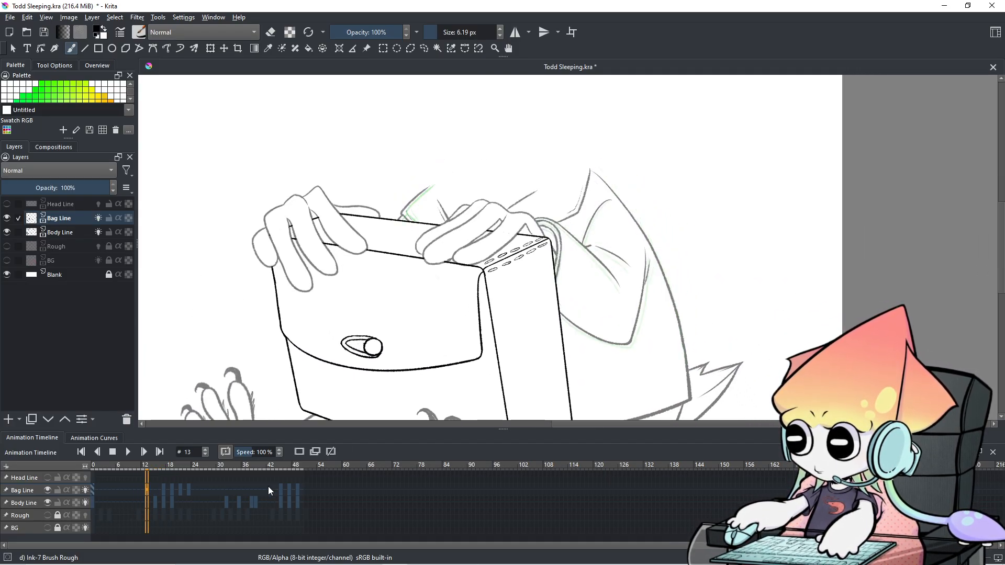
scroll(268, 486, up, 4)
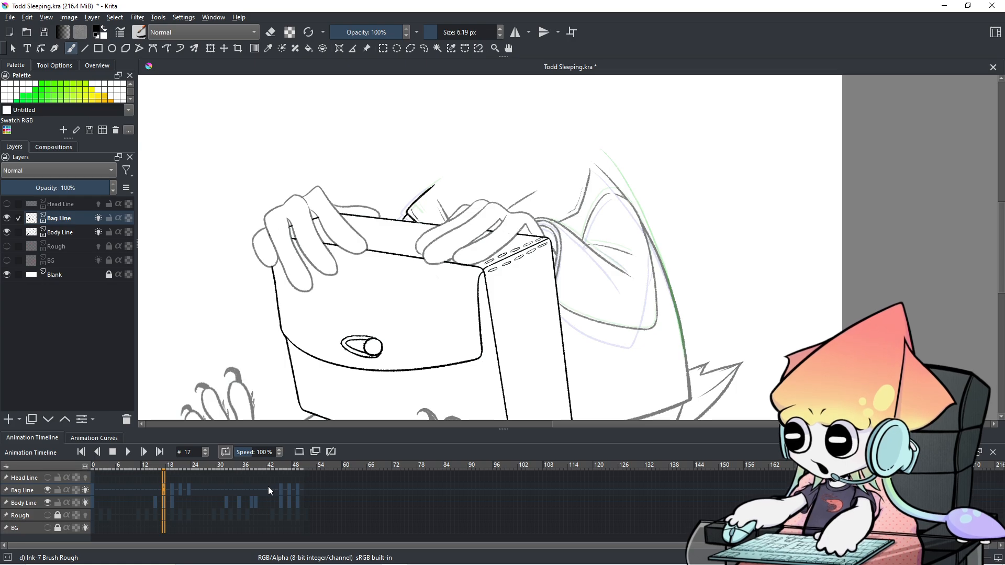
Step: Ink the collar flap's short corner line and slanted left edge at frame 19, redoing the edge stroke until it fits
scroll(456, 197, up, 5)
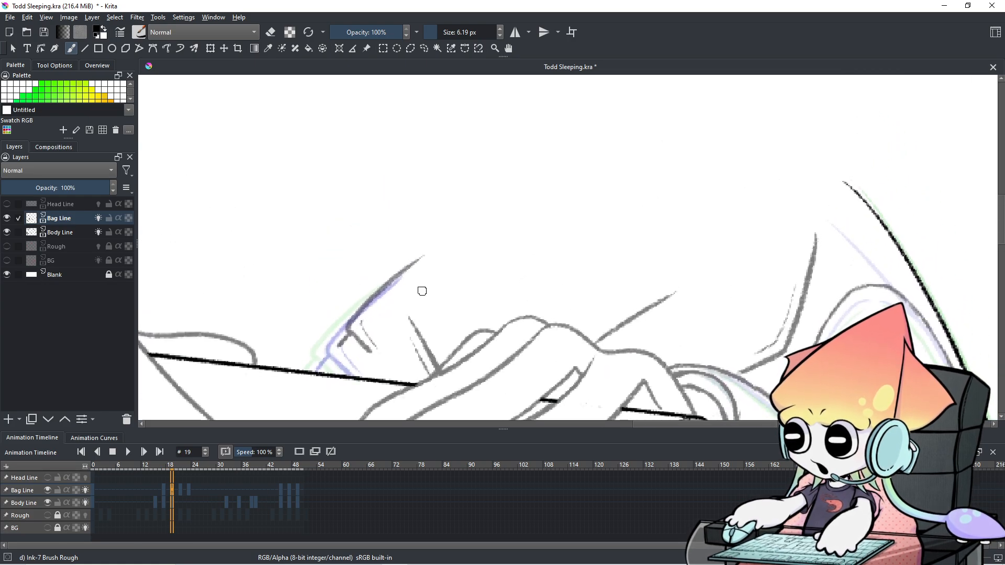
drag(349, 325, 375, 350)
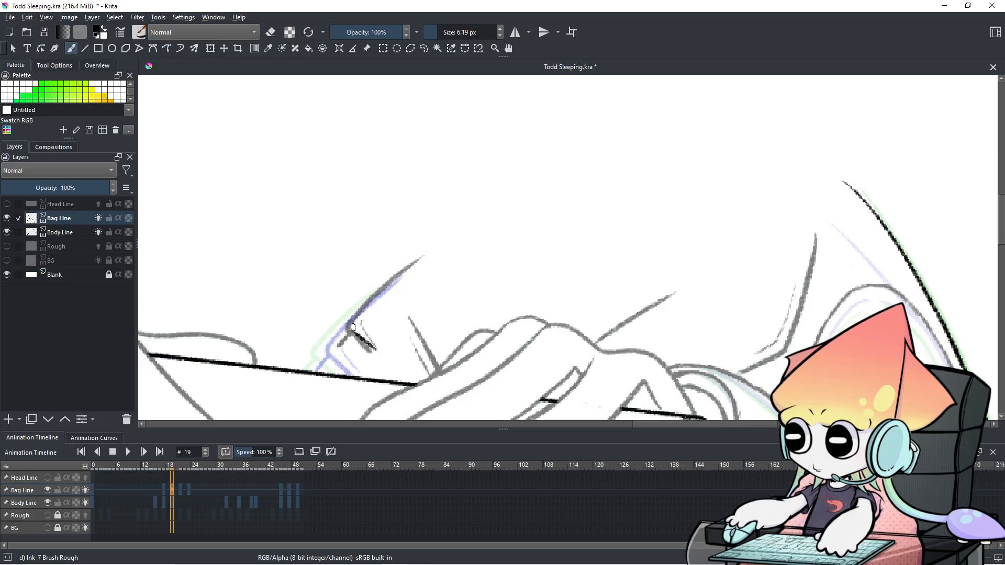
drag(359, 300, 428, 239)
key(ctrl+z)
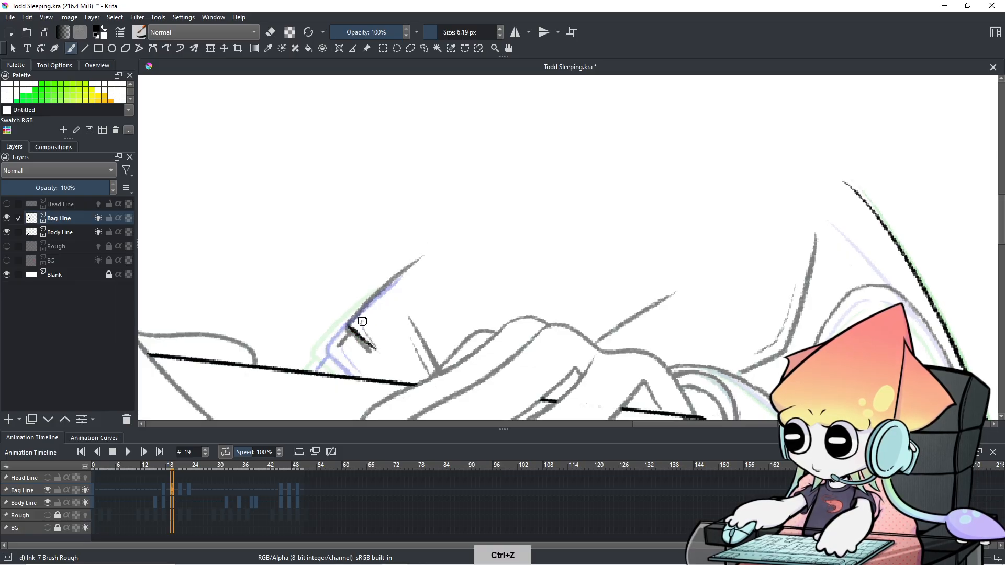
drag(361, 301, 426, 249)
key(ctrl+z)
drag(363, 301, 440, 243)
key(ctrl+z)
mouse_move(350, 327)
mouse_down()
mouse_move(396, 277)
mouse_move(353, 315)
mouse_move(420, 252)
mouse_up()
key(ctrl+z)
key(ctrl+z)
drag(359, 309, 413, 260)
key(ctrl+z)
drag(347, 327, 403, 273)
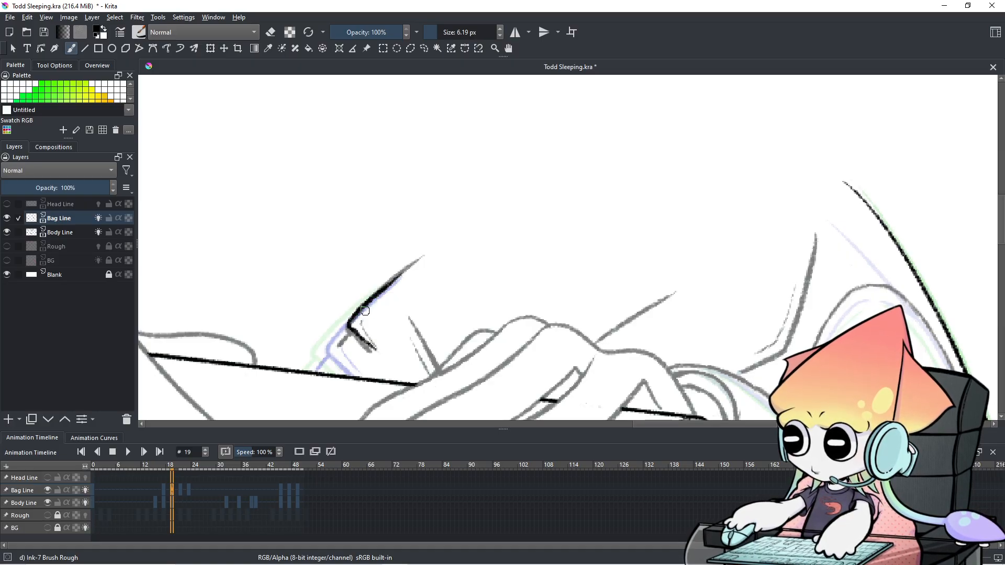
key(ctrl+z)
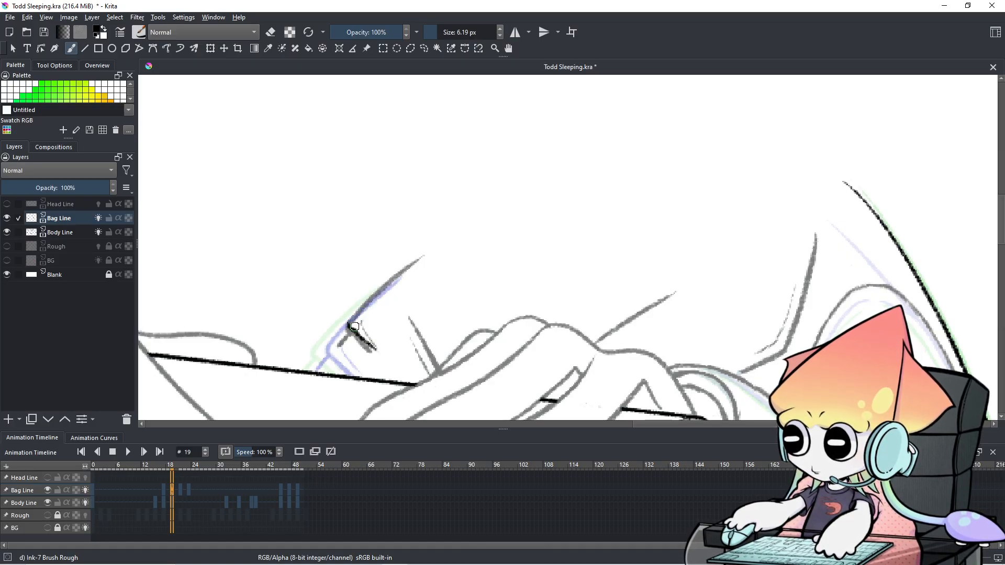
drag(361, 301, 425, 255)
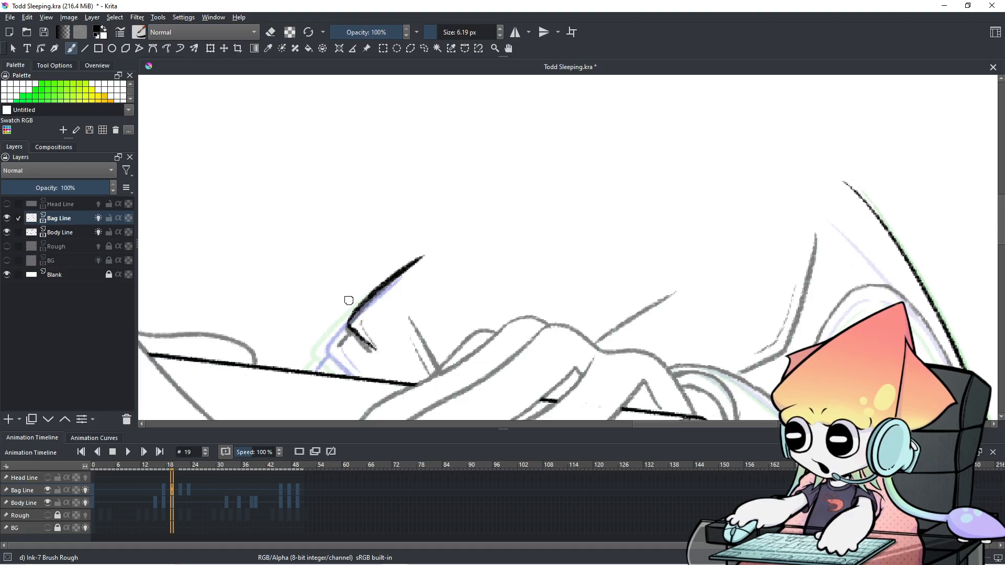
key(ctrl+z)
drag(365, 301, 427, 253)
key(ctrl+z)
drag(364, 301, 428, 251)
key(ctrl+z)
drag(364, 301, 427, 251)
key(ctrl+z)
drag(365, 301, 425, 251)
key(ctrl+z)
drag(363, 301, 425, 250)
key(ctrl+z)
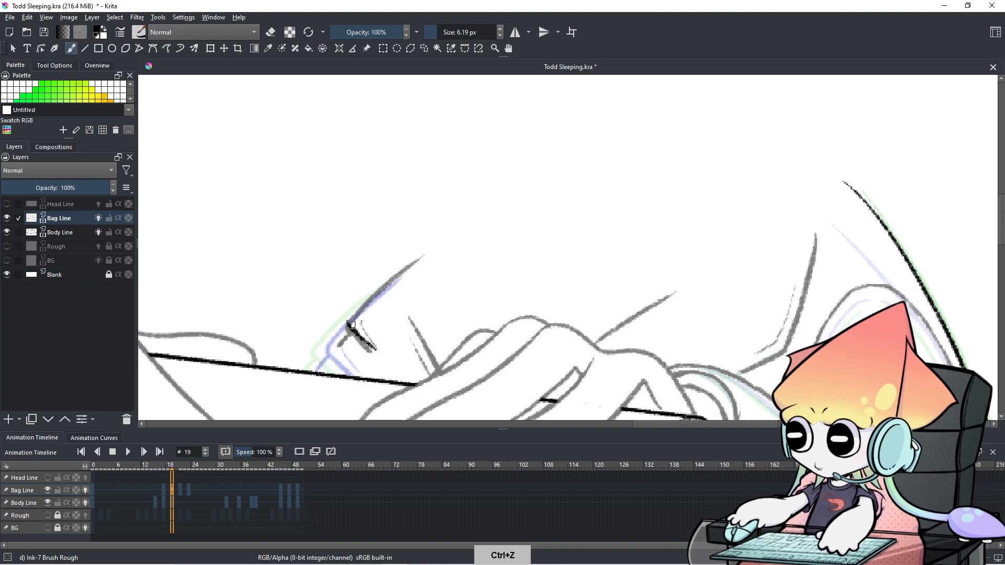
drag(355, 313, 419, 254)
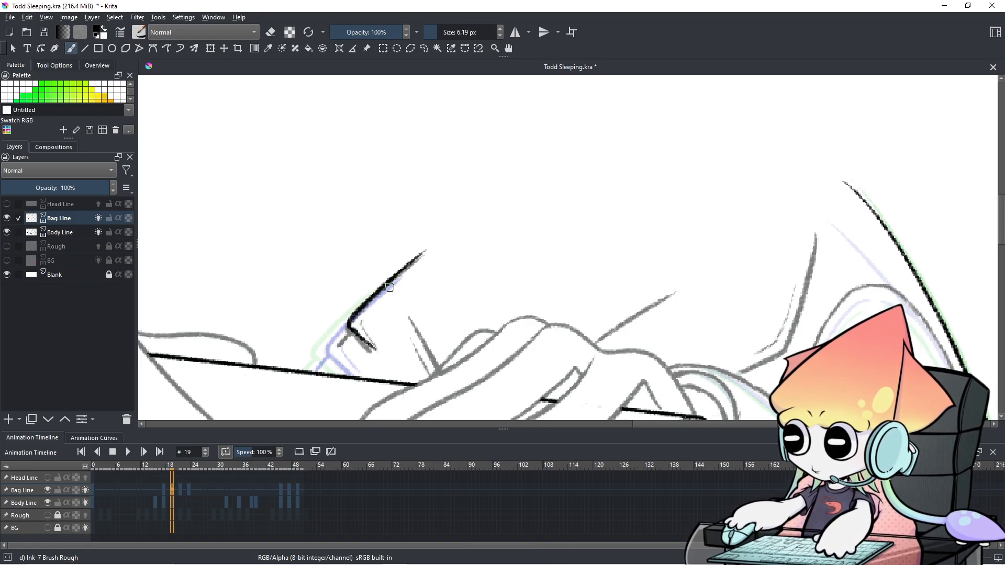
key(ctrl+z)
drag(348, 325, 425, 252)
key(ctrl+z)
drag(349, 329, 427, 257)
key(ctrl+z)
drag(350, 327, 426, 257)
key(ctrl+z)
drag(350, 326, 423, 259)
key(ctrl+z)
drag(350, 325, 427, 256)
key(ctrl+z)
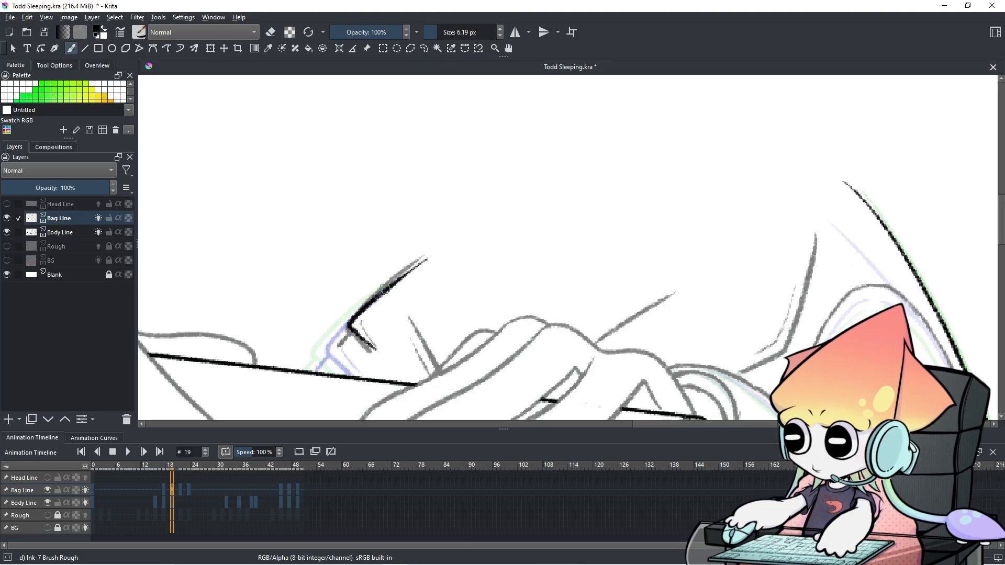
Step: Ink two lines from the flap's lower corner down to the bag's upper edge at frame 19
drag(350, 326, 316, 374)
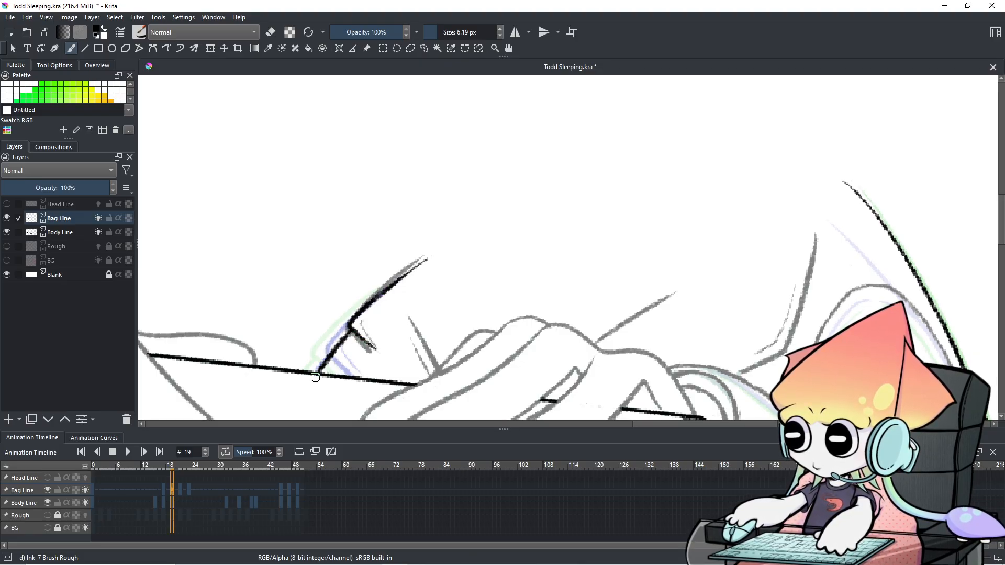
key(ctrl+z)
drag(349, 326, 316, 384)
key(ctrl+z)
drag(352, 331, 321, 382)
key(e)
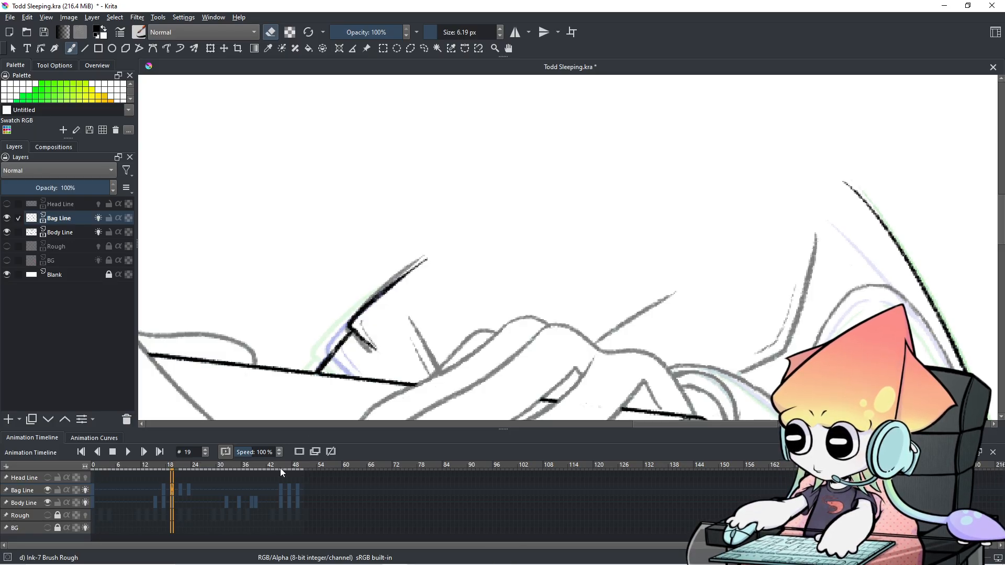
key(e)
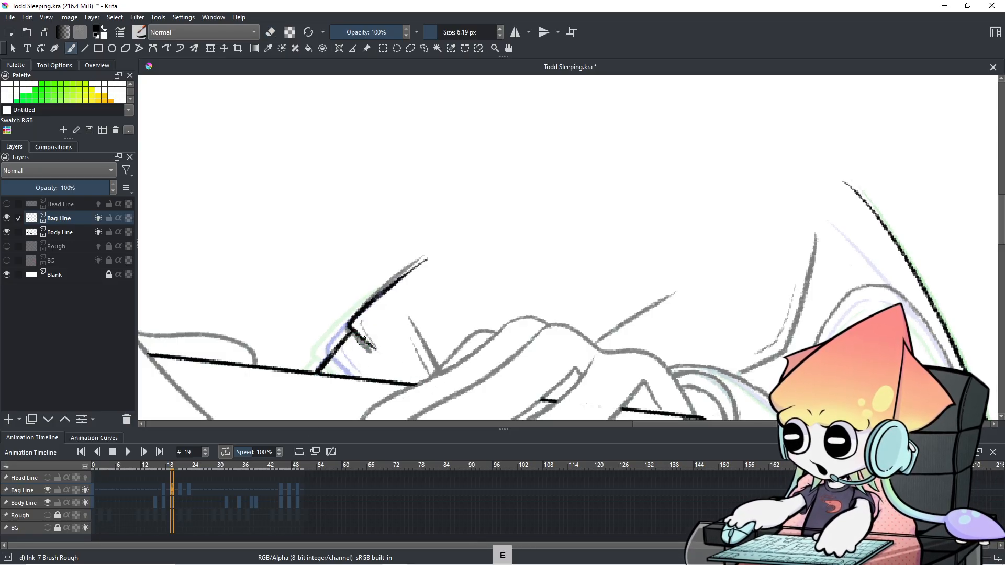
drag(356, 334, 421, 385)
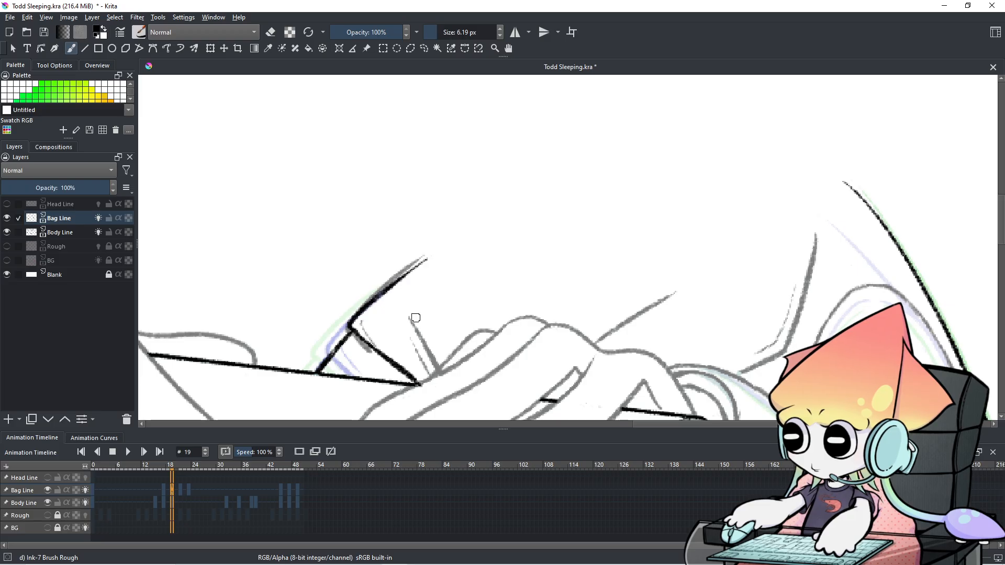
Step: Try out the flap's right side with a fold line, a dot and rough connecting strokes at frame 19, and undo them
drag(409, 317, 443, 366)
key(ctrl+z)
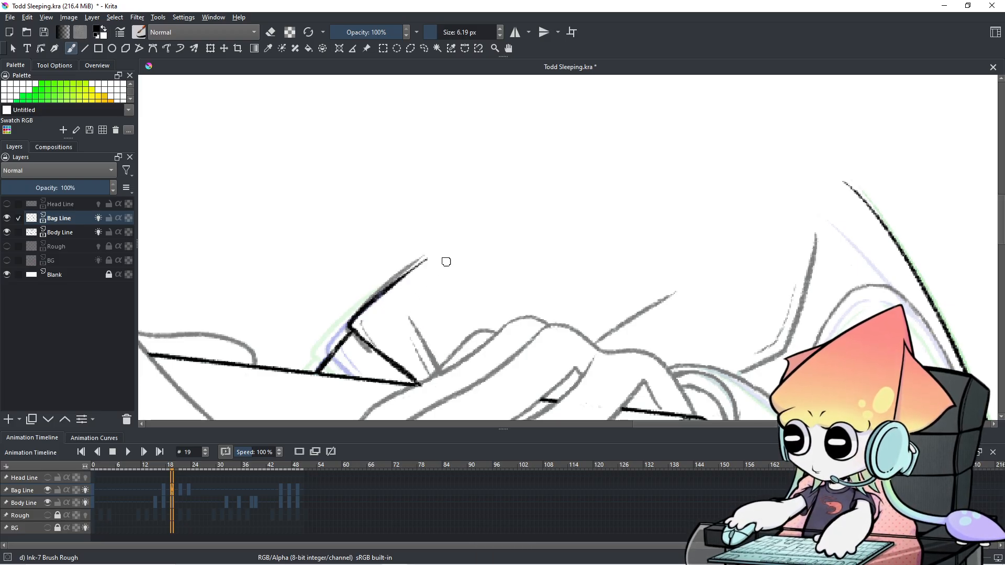
drag(467, 259, 470, 262)
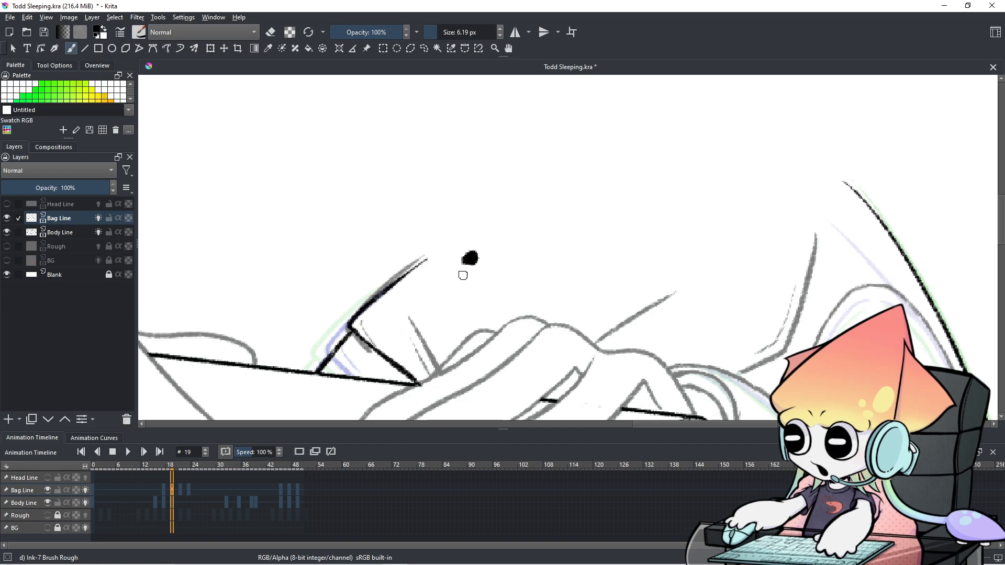
drag(360, 320, 469, 260)
drag(421, 357, 461, 278)
drag(439, 296, 465, 297)
key(ctrl+z)
key(ctrl+z)
key(ctrl+z)
key(ctrl+z)
key(ctrl+z)
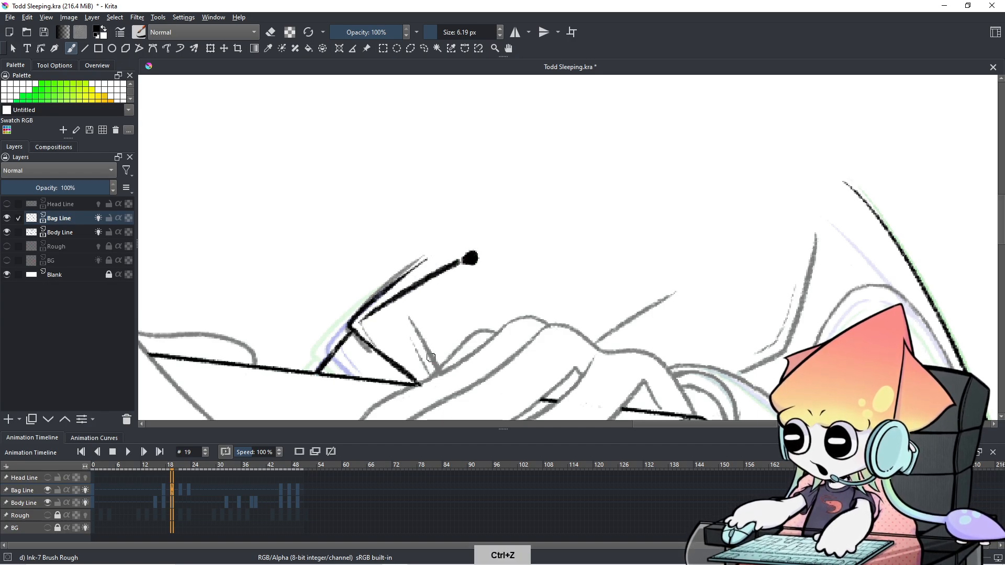
key(ctrl+shift+z)
drag(434, 348, 465, 267)
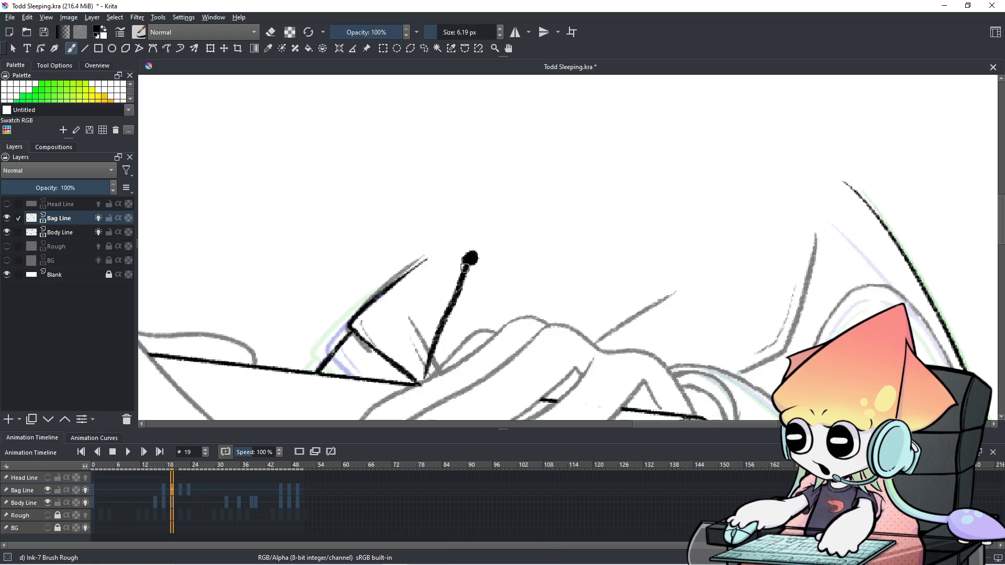
key(ctrl+z)
key(ctrl+z)
drag(432, 370, 420, 313)
key(ctrl+z)
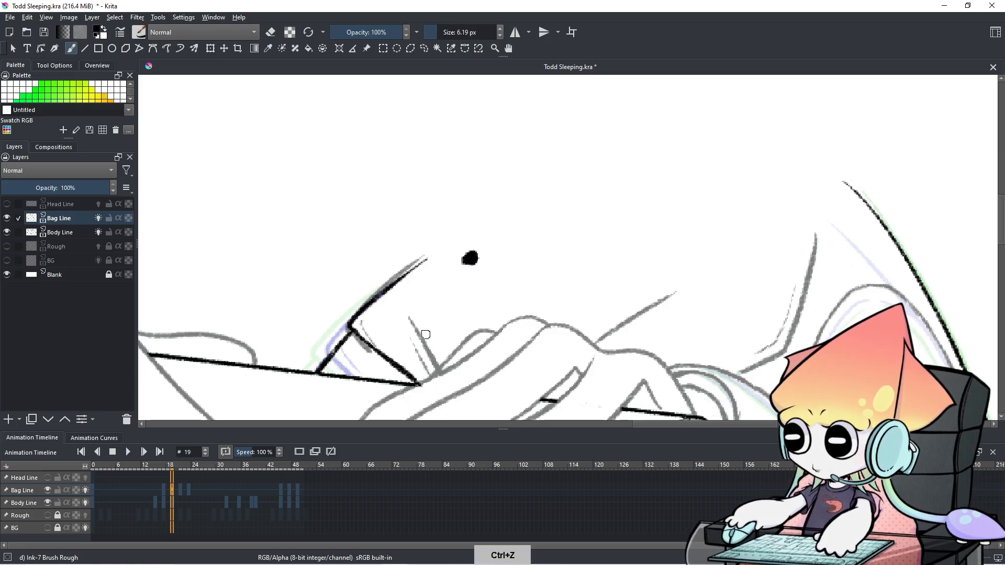
drag(438, 362, 467, 266)
key(ctrl+z)
Step: Draw a short slanted fold line just above the right-hand knuckles on frame 19 of the Bag Line layer
drag(439, 371, 426, 324)
key(ctrl+z)
mouse_move(442, 372)
mouse_down()
mouse_move(422, 315)
mouse_move(444, 369)
mouse_up()
key(ctrl+z)
key(ctrl+z)
drag(417, 317, 445, 371)
Step: Erase the stray black dot above the hand on frame 19 and compare the frame with its neighbours
key(e)
mouse_move(459, 255)
mouse_down()
mouse_move(480, 247)
mouse_move(460, 258)
mouse_move(480, 262)
mouse_up()
scroll(480, 262, down, 3)
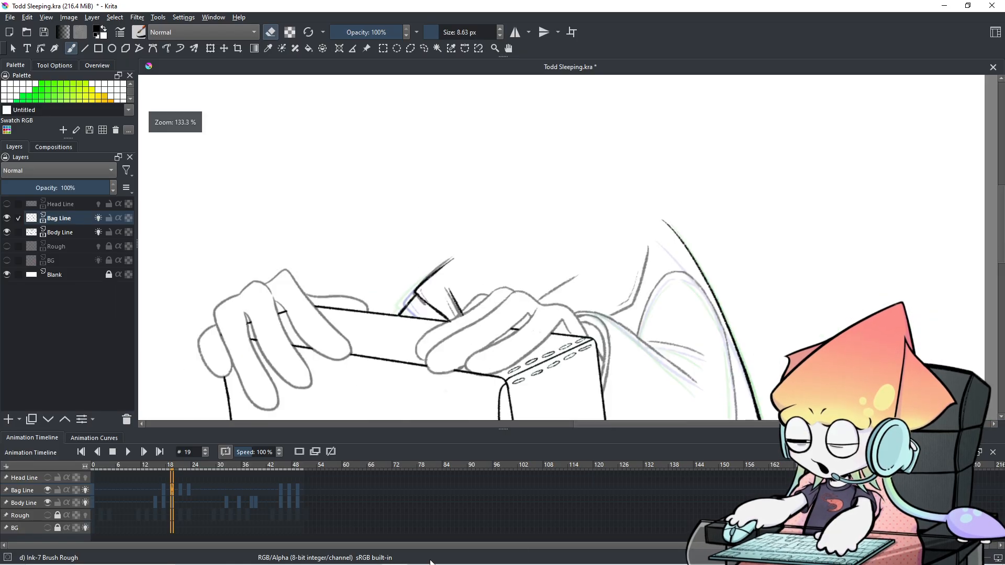
key(.)
key(.)
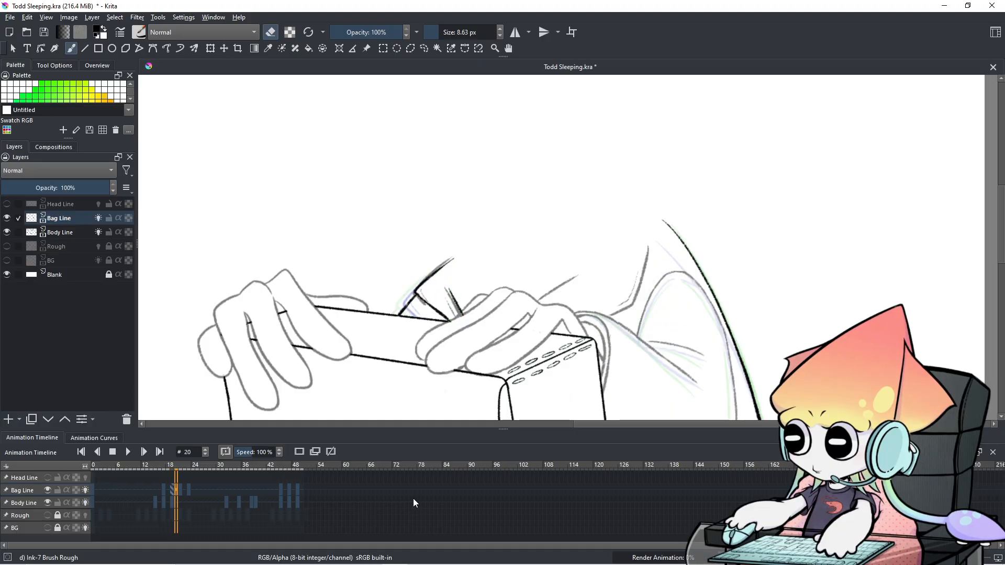
key(comma)
key(comma)
key(period)
Step: Thicken the upper part of the diagonal line above the bag on frame 19 and compare it with the previous frame
scroll(415, 306, up, 4)
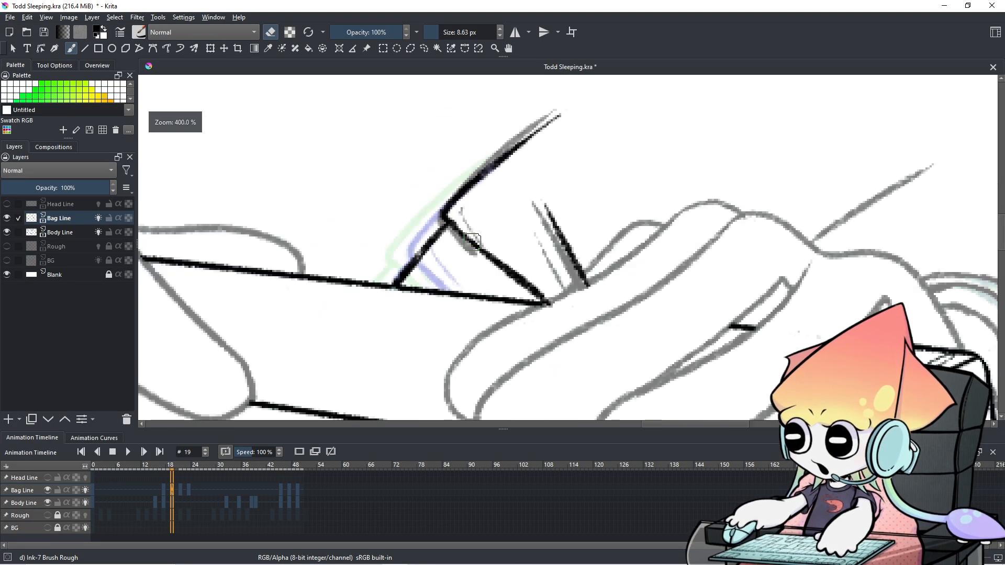
key(e)
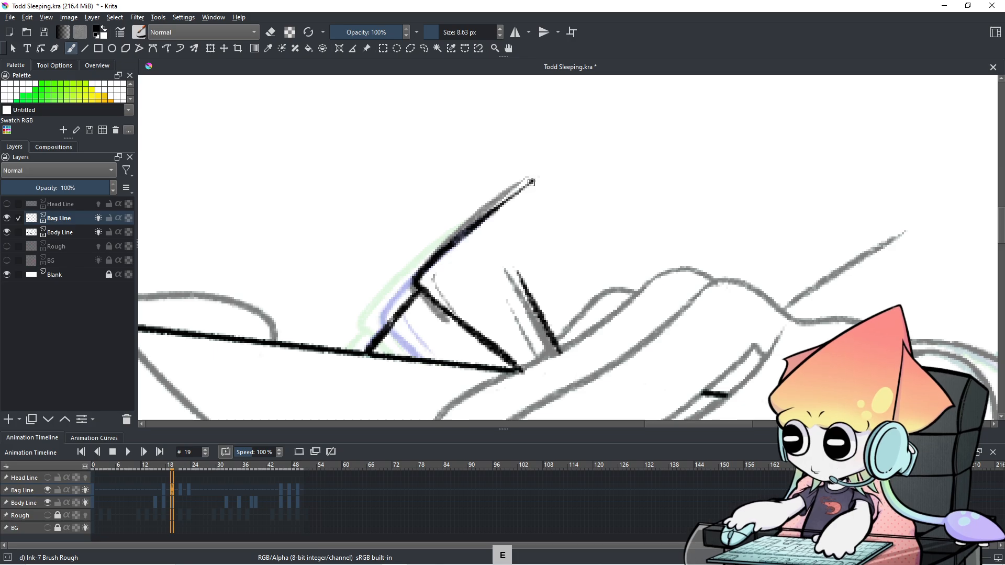
drag(531, 180, 474, 225)
key(ctrl+z)
mouse_move(534, 179)
mouse_down()
mouse_move(489, 202)
mouse_move(471, 226)
mouse_move(531, 180)
mouse_up()
key(ctrl+z)
drag(467, 234, 539, 179)
key(ctrl+z)
key(ctrl+z)
drag(470, 233, 532, 181)
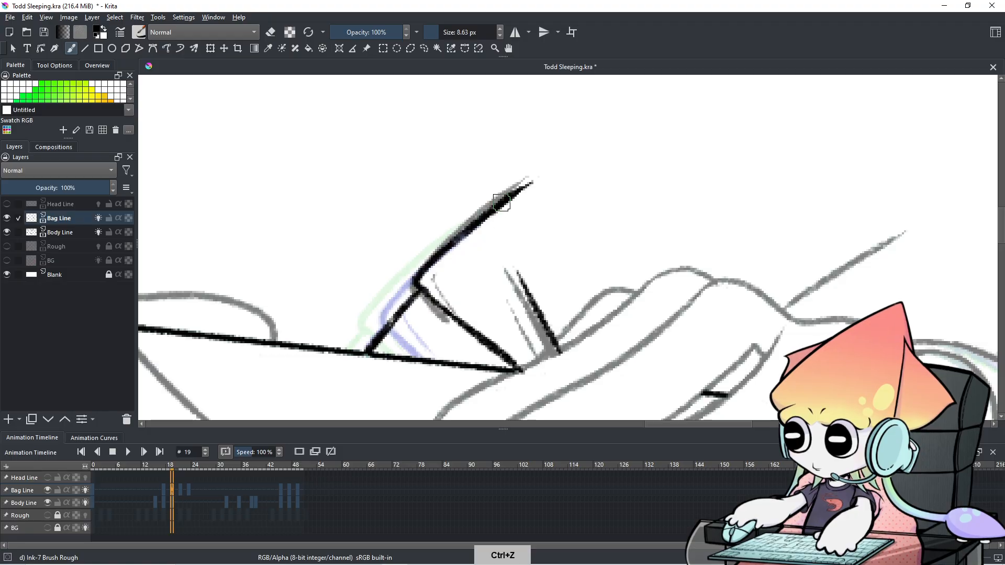
scroll(503, 272, down, 3)
key(Left)
key(Right)
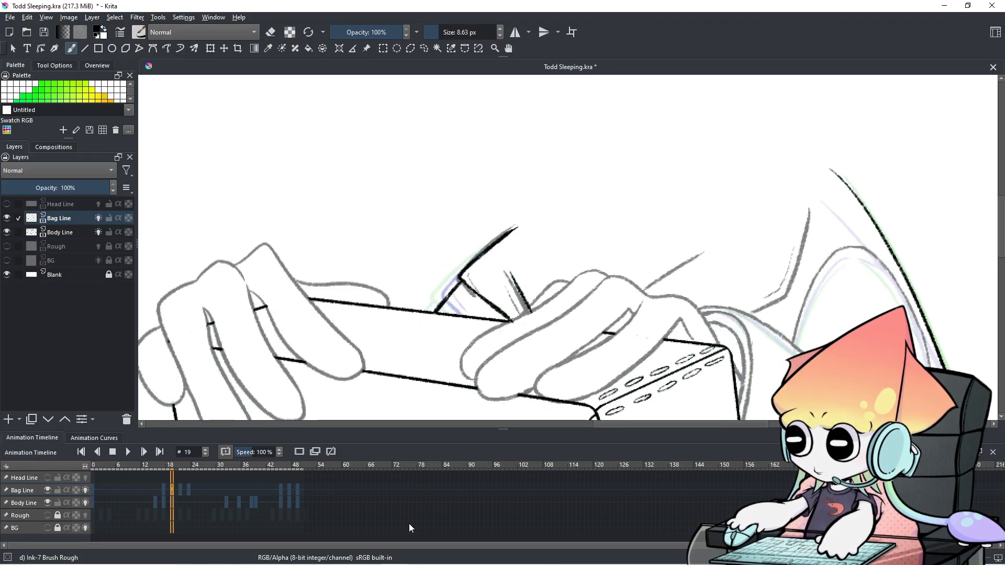
key(Left)
key(Right)
Step: Draw a short thin crease line inside the corner of the bent line above the bag on frame 19
scroll(490, 342, up, 3)
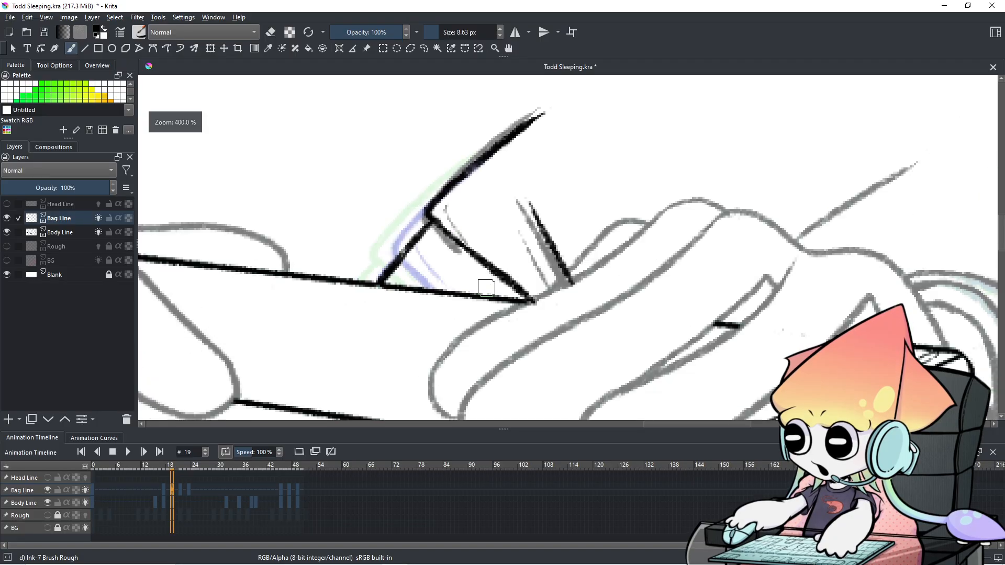
drag(419, 264, 448, 296)
key(ctrl+z)
key(ctrl+z)
key(ctrl+z)
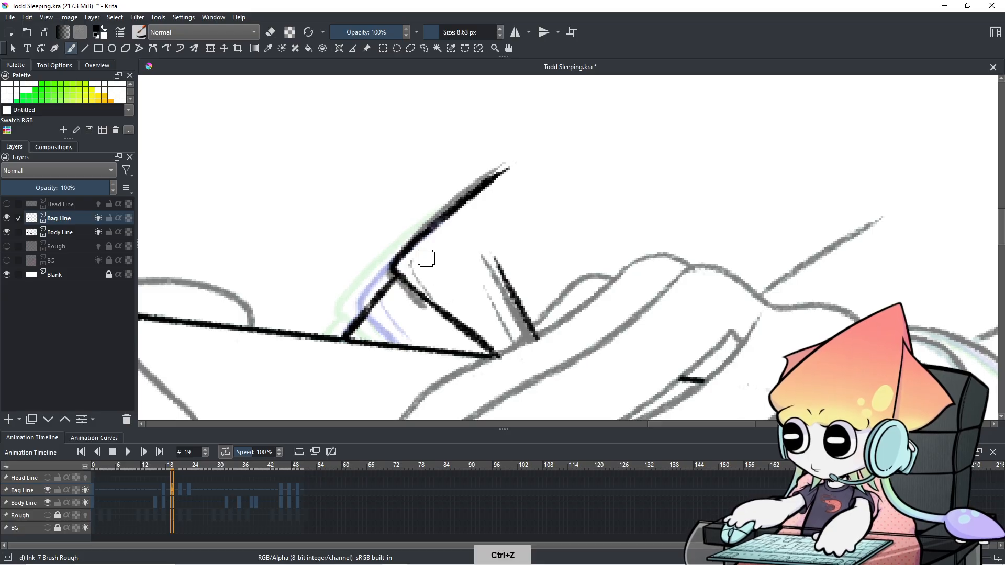
drag(396, 261, 516, 352)
key(ctrl+z)
drag(393, 261, 509, 350)
key(ctrl+z)
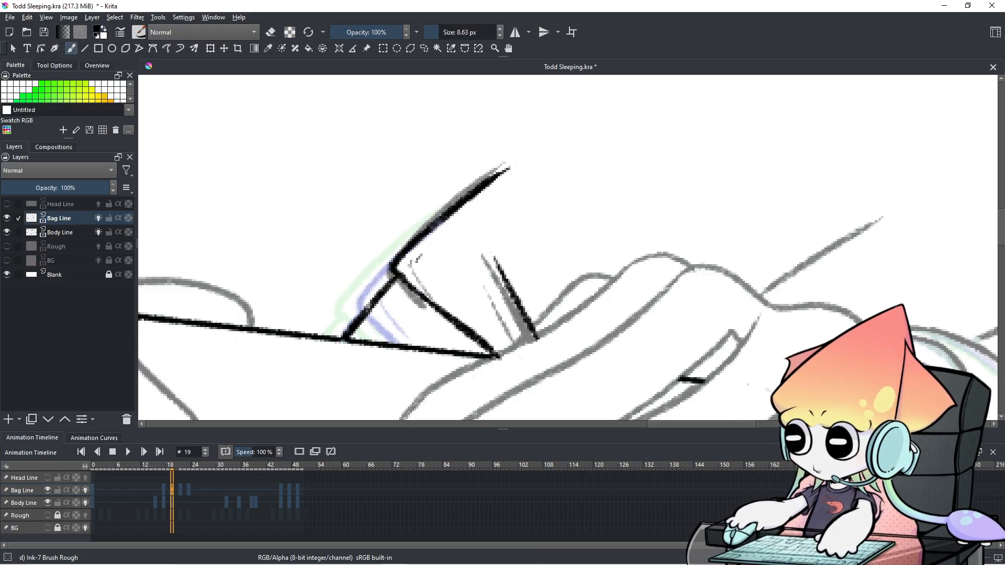
key(ctrl+z)
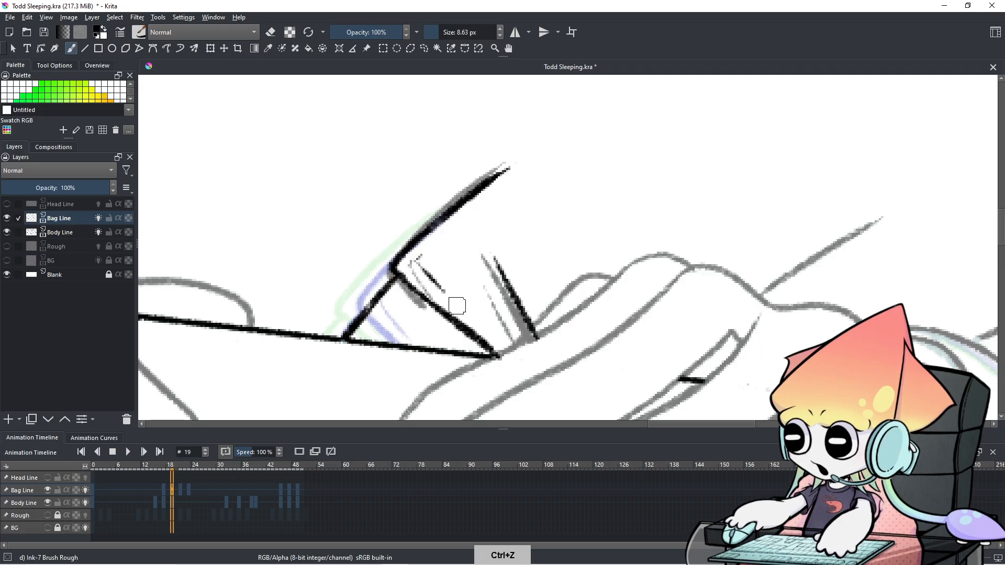
drag(420, 263, 444, 293)
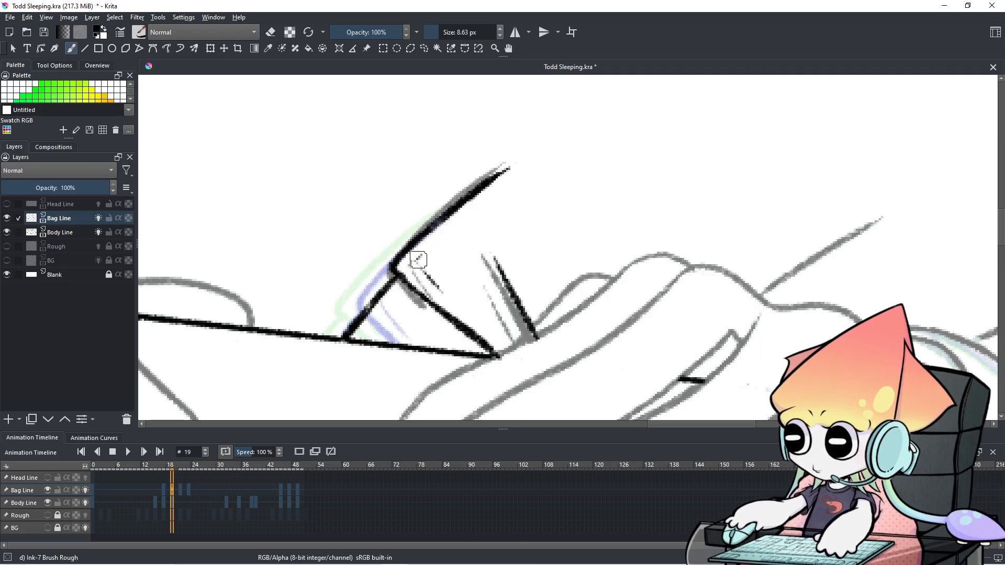
Step: Save the Todd Sleeping.kra file
key(minus)
key(minus)
key(minus)
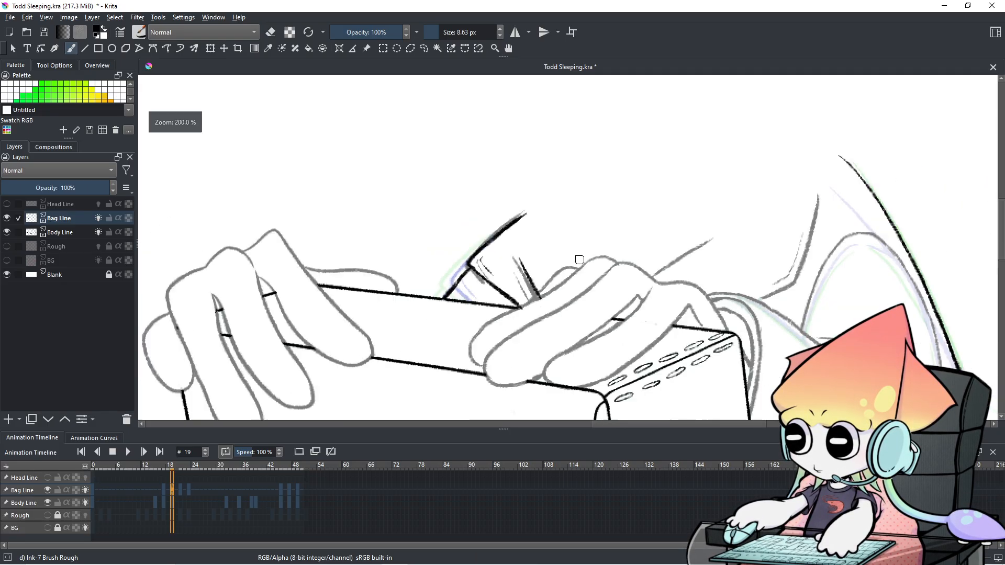
click(10, 17)
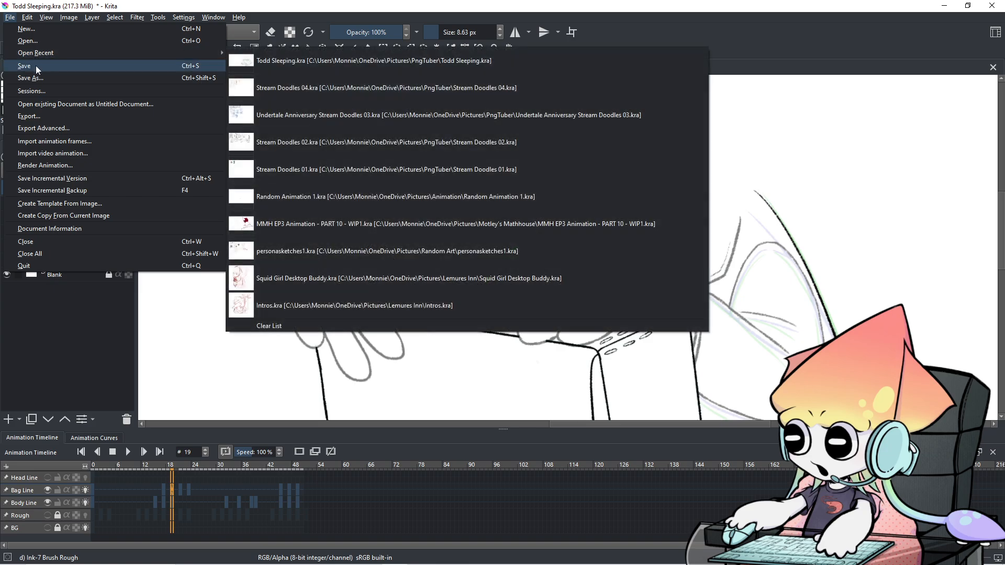
click(36, 65)
Step: Step back and forth through frames 15 to 19 to examine how the line art above the bag moves
scroll(679, 394, up, 1)
drag(680, 394, 573, 345)
scroll(472, 358, down, 1)
scroll(438, 506, down, 5)
scroll(437, 507, up, 7)
scroll(438, 507, down, 6)
scroll(438, 506, up, 3)
scroll(437, 507, down, 1)
scroll(437, 507, up, 1)
scroll(437, 506, down, 2)
scroll(437, 507, up, 3)
scroll(438, 507, up, 2)
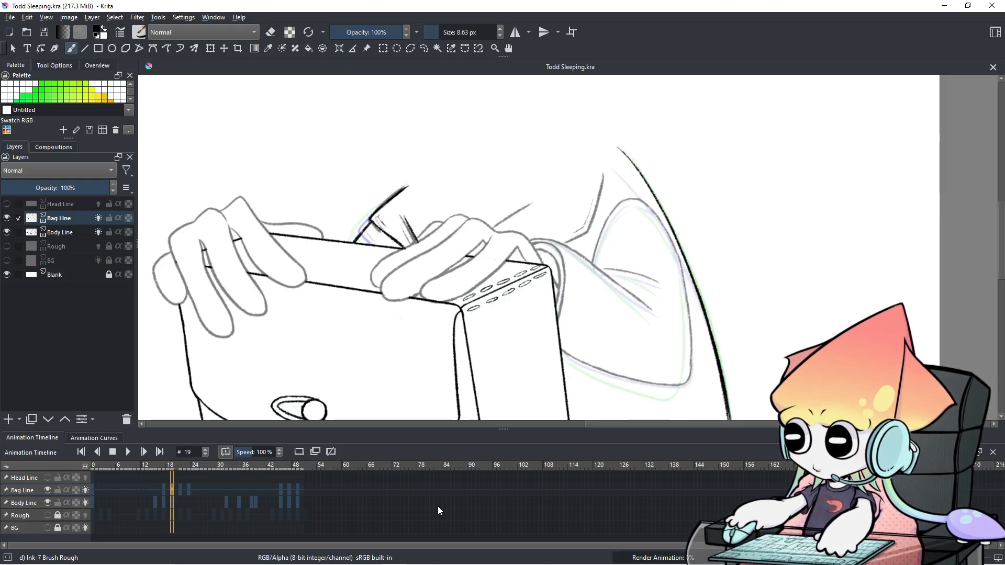
scroll(438, 506, down, 2)
scroll(438, 507, up, 1)
scroll(437, 507, down, 7)
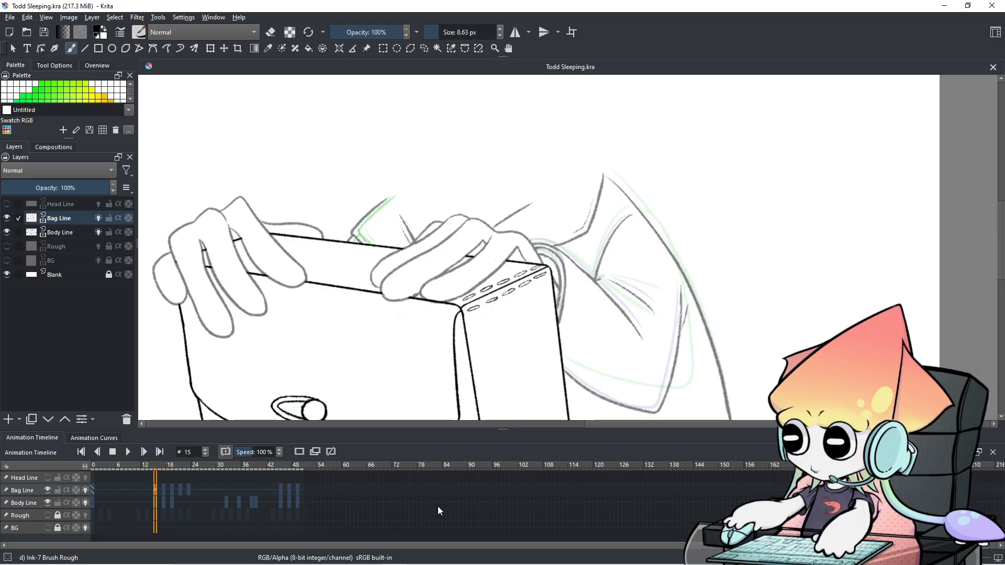
scroll(438, 506, up, 2)
scroll(438, 507, up, 6)
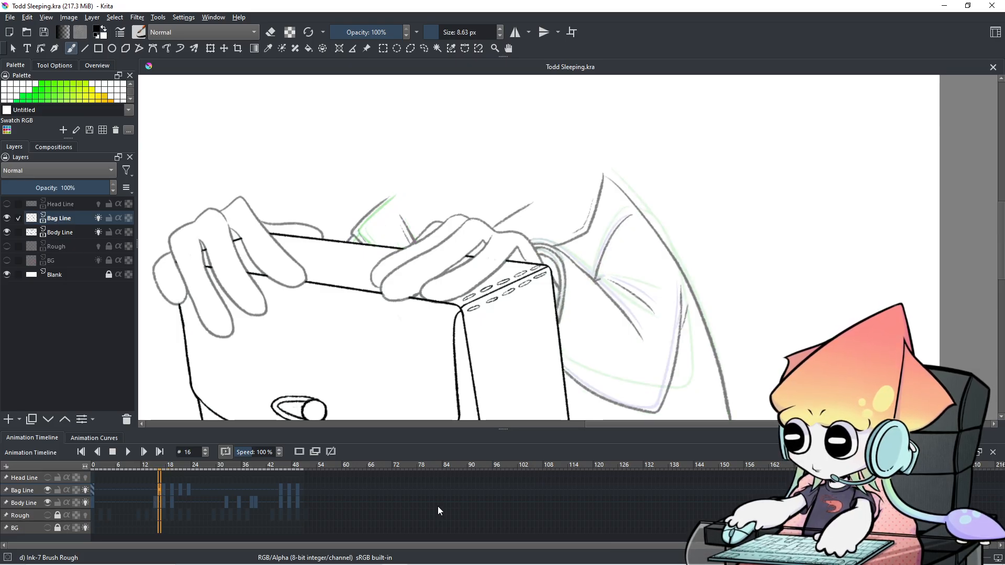
scroll(437, 507, up, 1)
scroll(437, 507, down, 1)
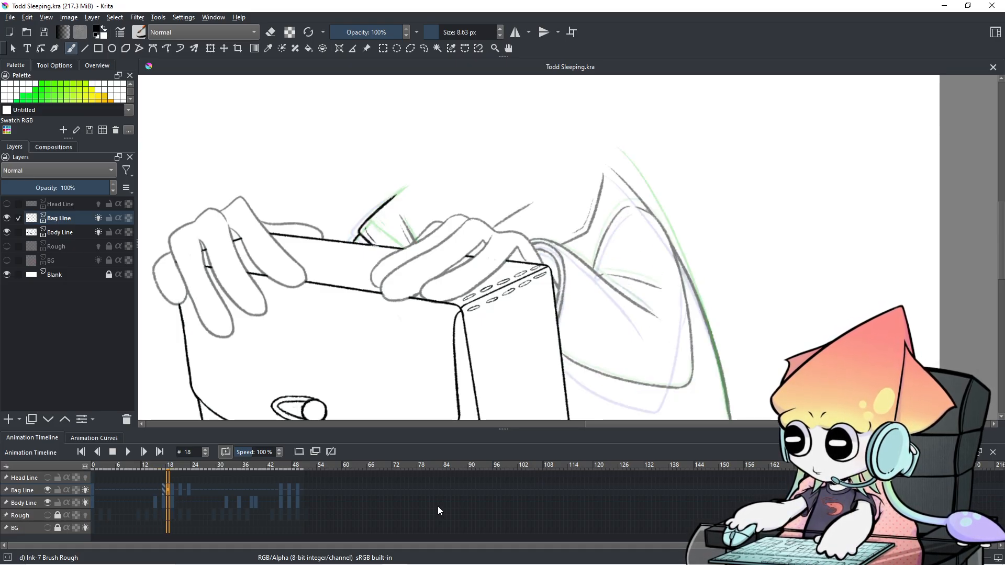
Step: Erase a small spot above the short fold line on frame 19, and return to frame 17 with the brush ready
scroll(404, 197, up, 3)
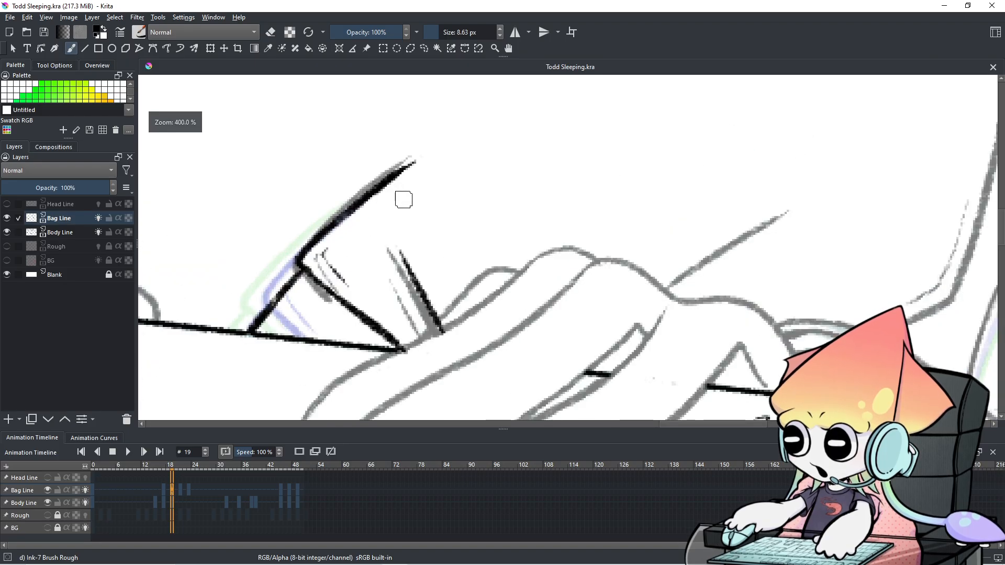
key(e)
drag(407, 236, 404, 238)
drag(145, 494, 161, 496)
click(160, 492)
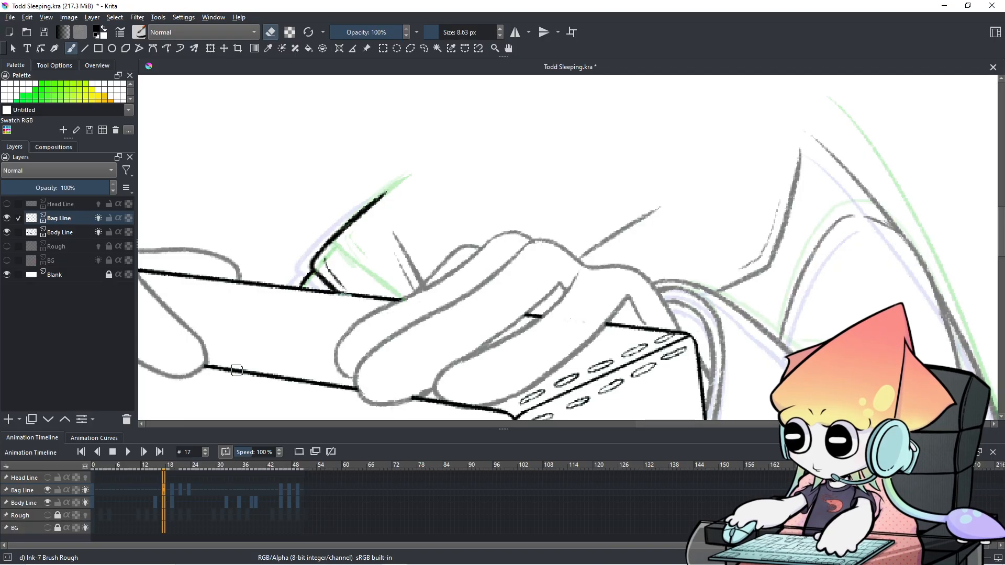
key(e)
click(153, 487)
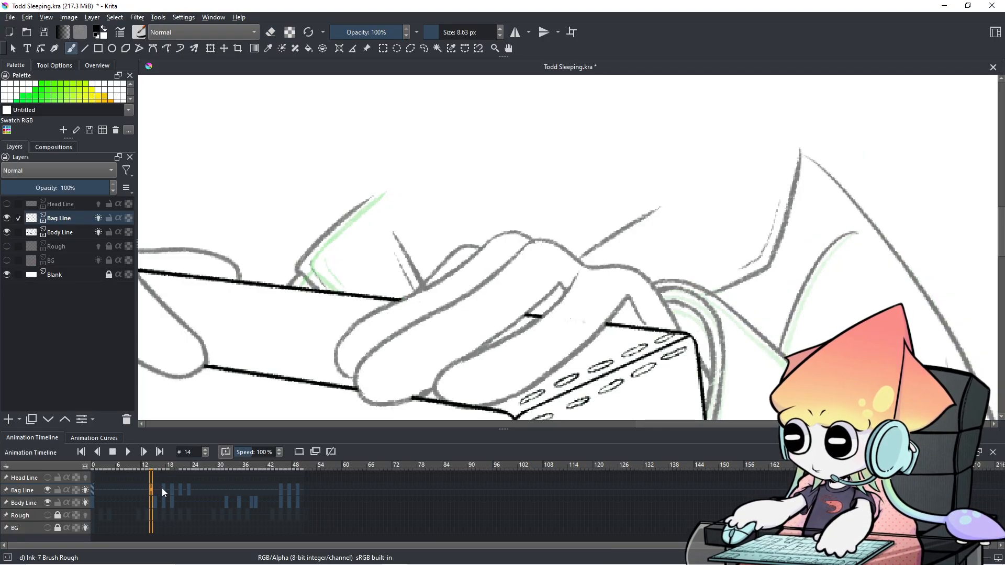
click(164, 484)
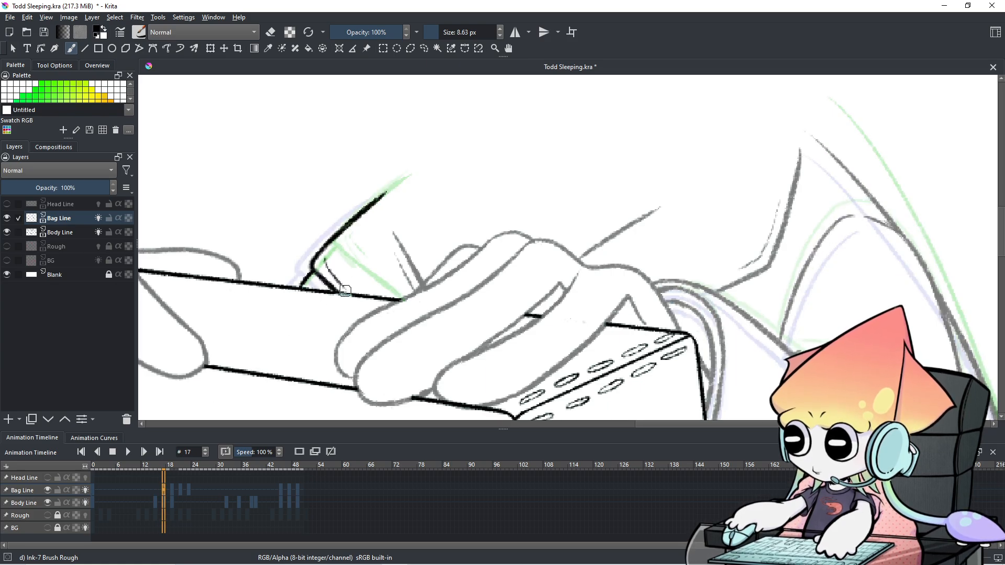
Step: Try a steep short fold line above the hand on frame 17, compare it with earlier frames, and undo it
drag(400, 233, 434, 287)
key(ctrl+z)
drag(399, 232, 435, 285)
key(ctrl+z)
drag(400, 232, 436, 291)
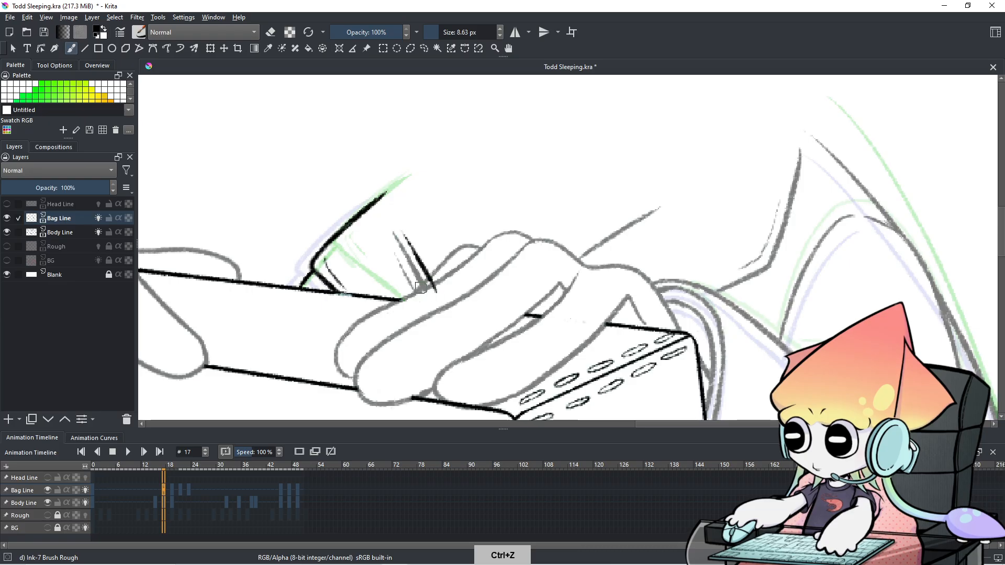
click(156, 494)
click(163, 491)
click(158, 489)
click(164, 491)
click(155, 489)
click(161, 491)
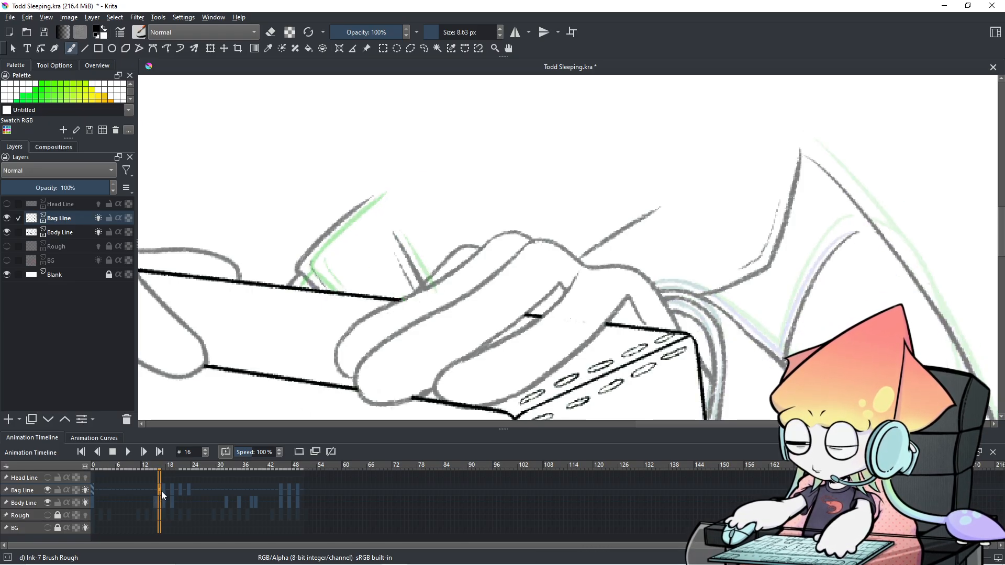
click(164, 489)
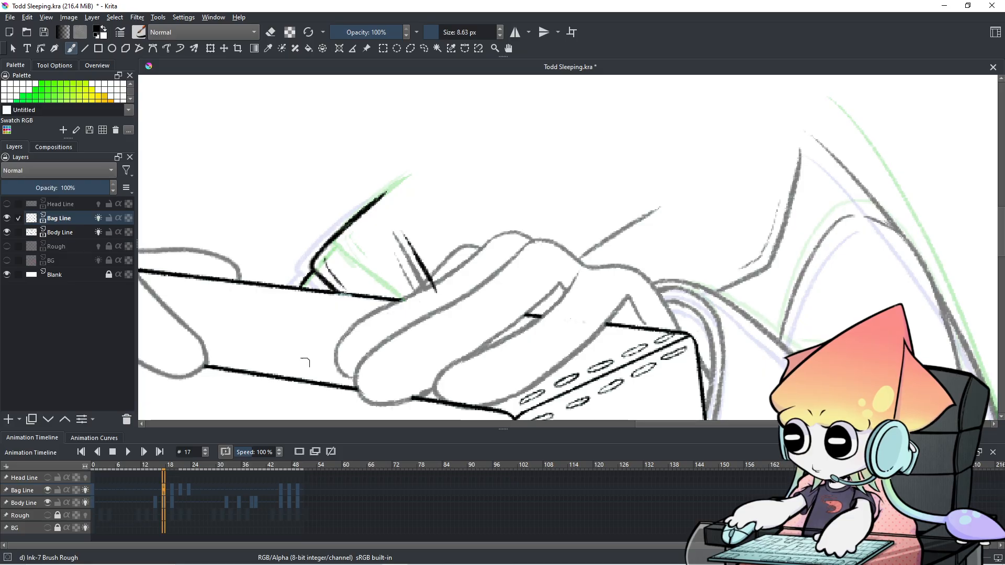
click(158, 490)
click(157, 487)
click(162, 486)
click(157, 485)
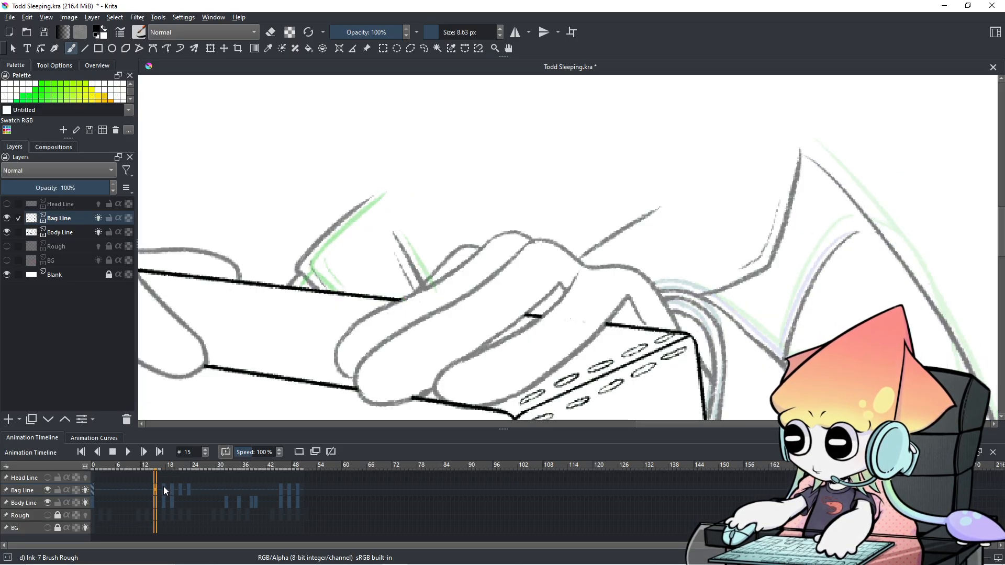
click(164, 488)
key(ctrl+z)
Step: Try a flatter fold line farther over the knuckles on frame 17, compare it with the previous frame, and undo it
drag(417, 236, 451, 274)
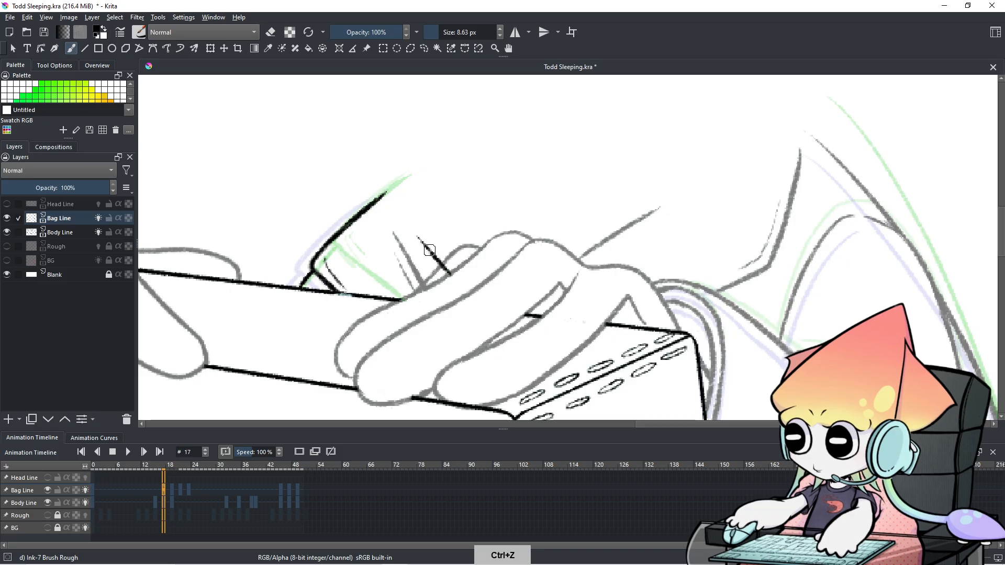
click(159, 491)
click(163, 491)
click(157, 489)
click(163, 490)
click(158, 489)
click(162, 492)
key(ctrl+z)
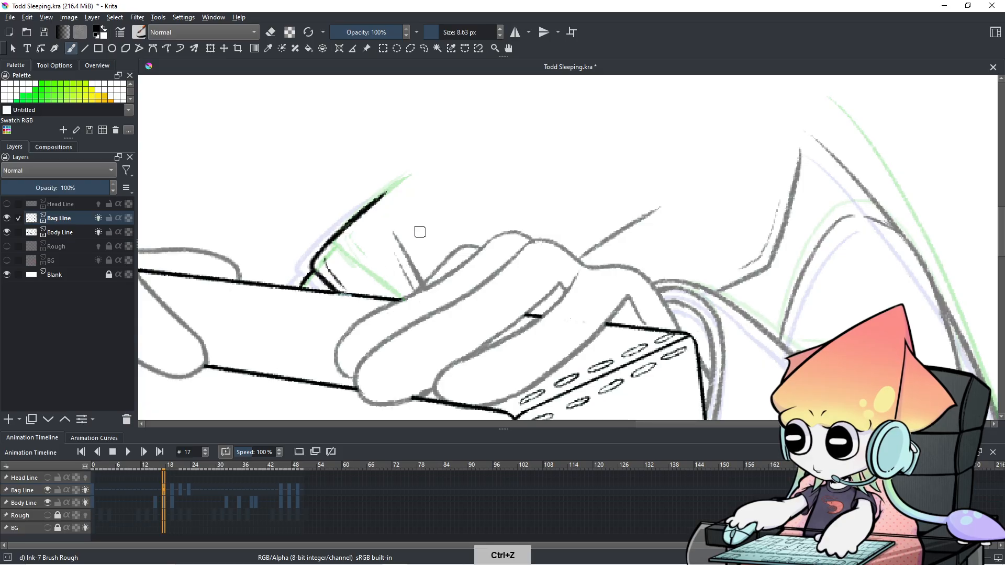
Step: Draw a short slanted fold line ending at the knuckles beside the grey guide line on frame 17
drag(412, 230, 446, 272)
key(ctrl+z)
drag(411, 234, 446, 273)
Step: Flip between frame 17 and the frames before it to examine the movement of the new fold line
click(161, 492)
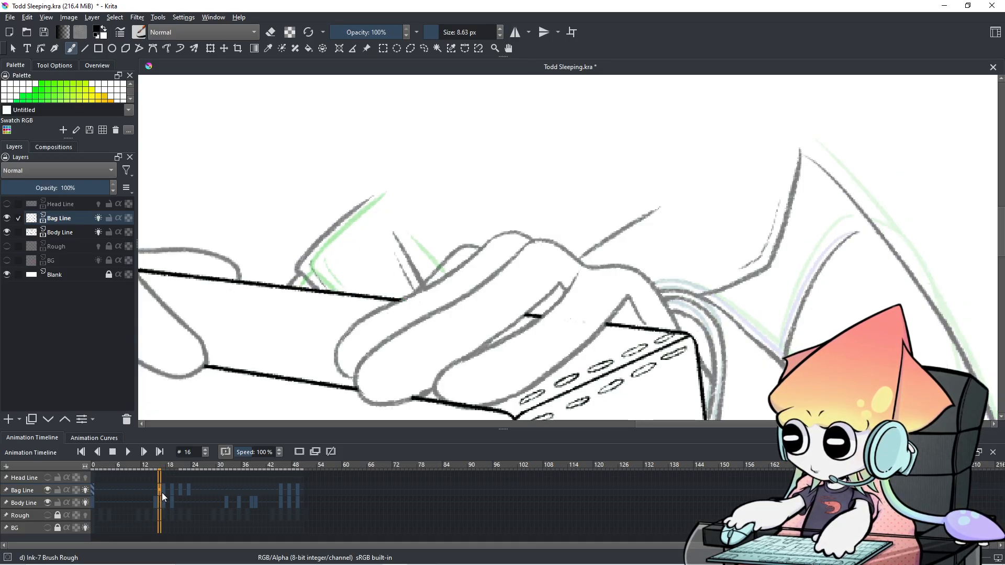
click(152, 492)
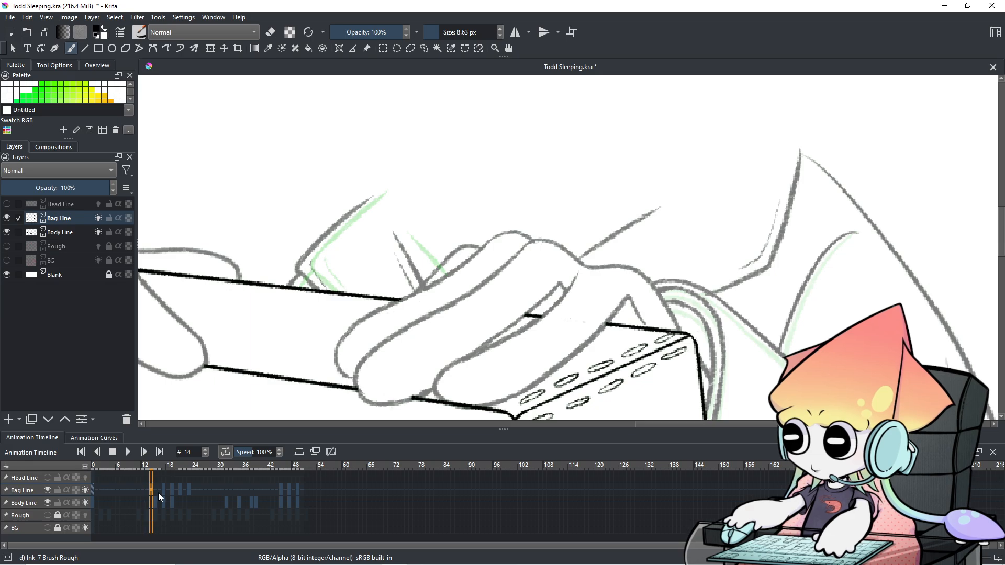
click(159, 492)
click(162, 491)
click(158, 491)
click(163, 491)
click(159, 489)
click(162, 490)
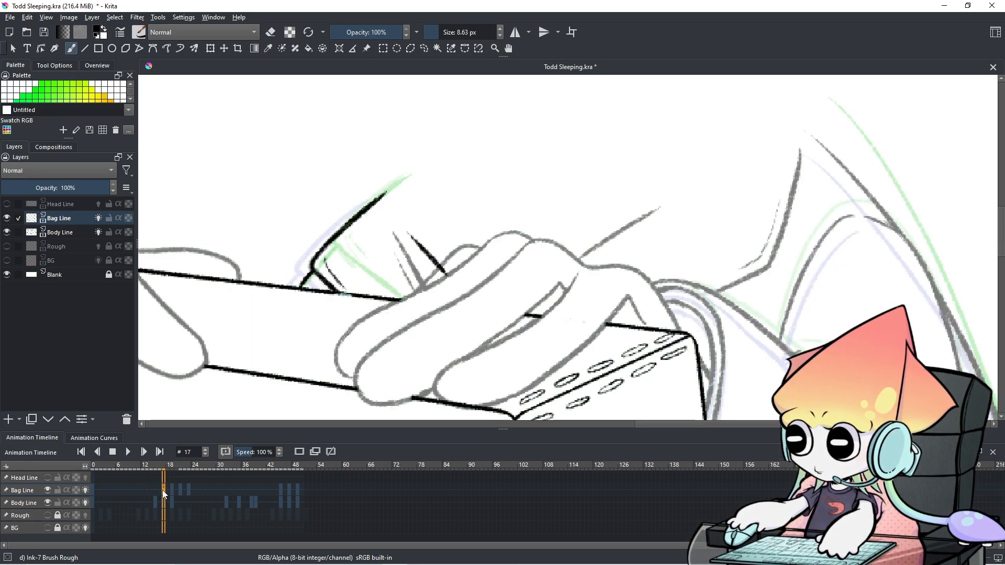
click(158, 488)
click(164, 488)
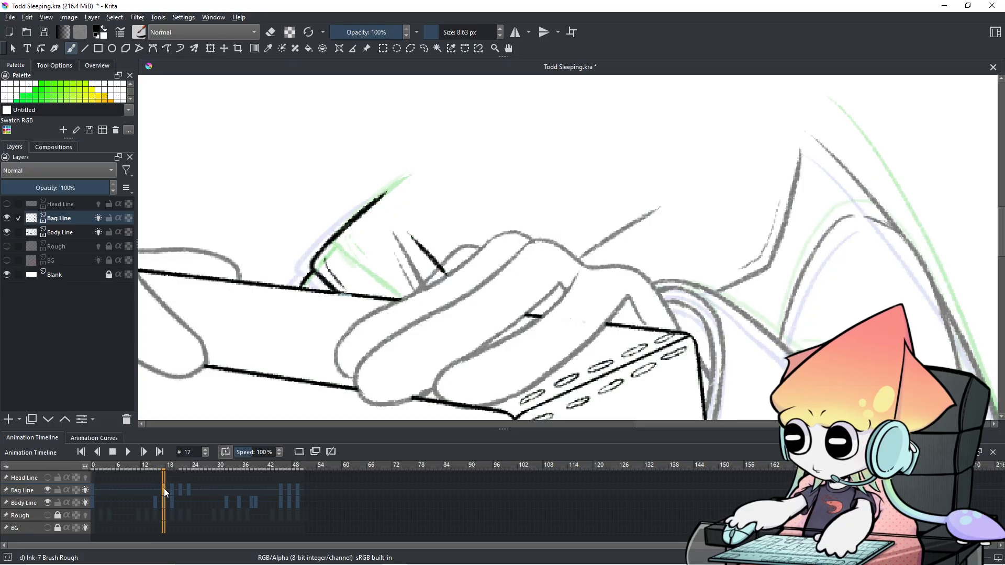
click(158, 487)
click(162, 486)
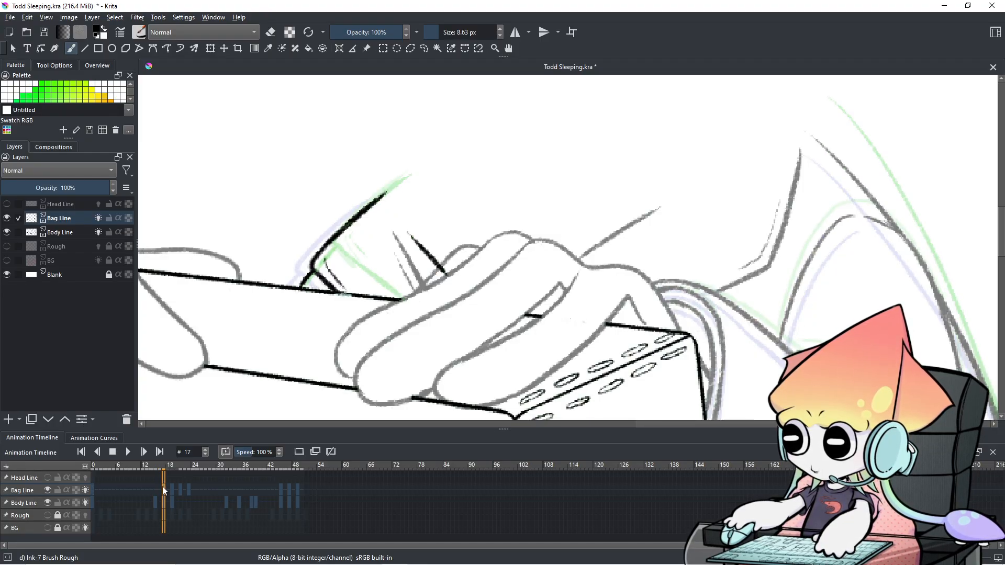
click(156, 486)
click(161, 486)
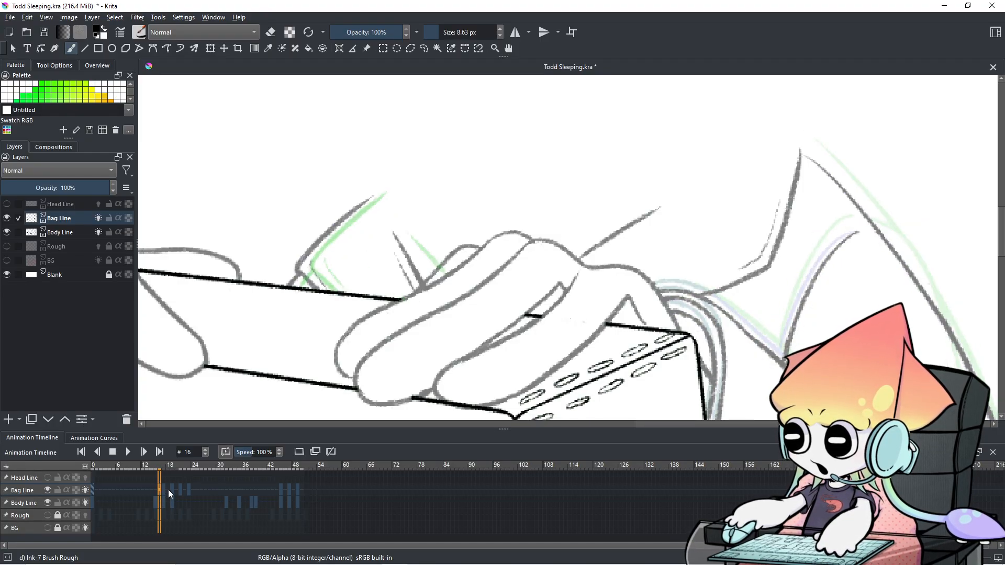
Step: Redraw the short slanted fold line beside the knuckles on frame 17, shifting it closer to the grey guide line
key(ctrl+z)
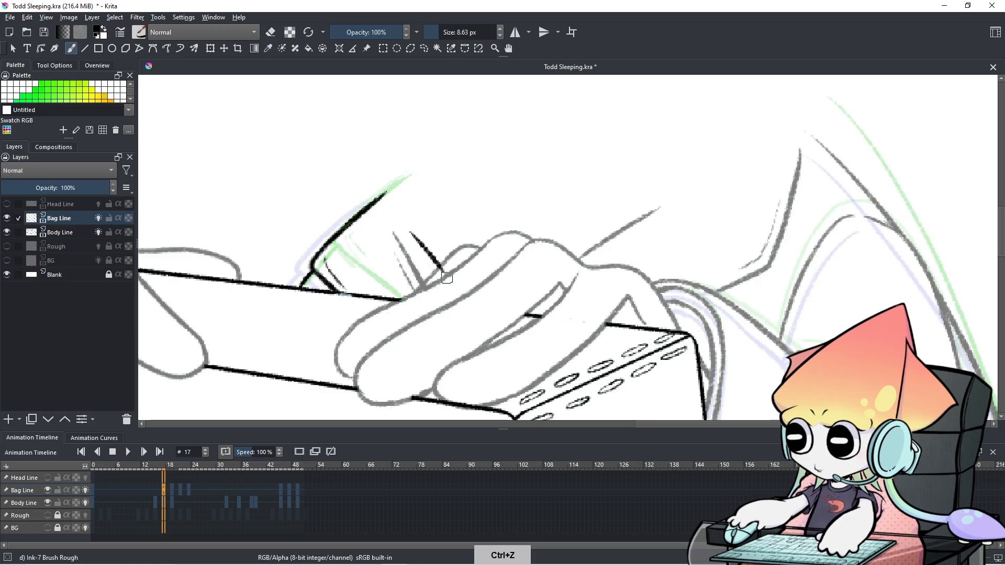
drag(409, 234, 438, 277)
key(ctrl+z)
drag(407, 230, 434, 274)
key(ctrl+z)
drag(408, 232, 435, 274)
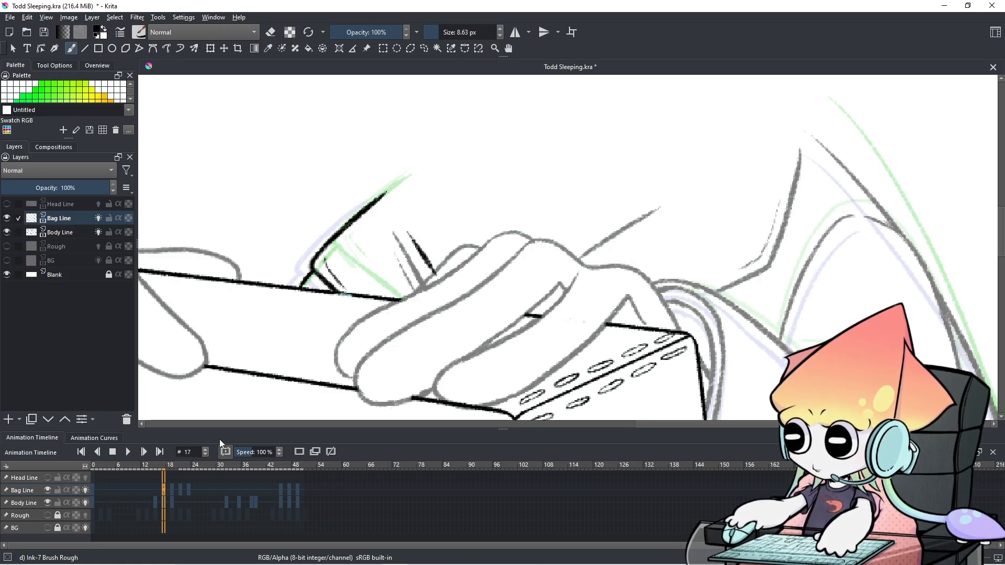
Step: Flip between frame 17 and the frames just before it to examine the redrawn fold line's movement
click(160, 491)
click(163, 490)
click(155, 489)
click(162, 488)
click(156, 486)
click(162, 486)
click(158, 485)
click(164, 486)
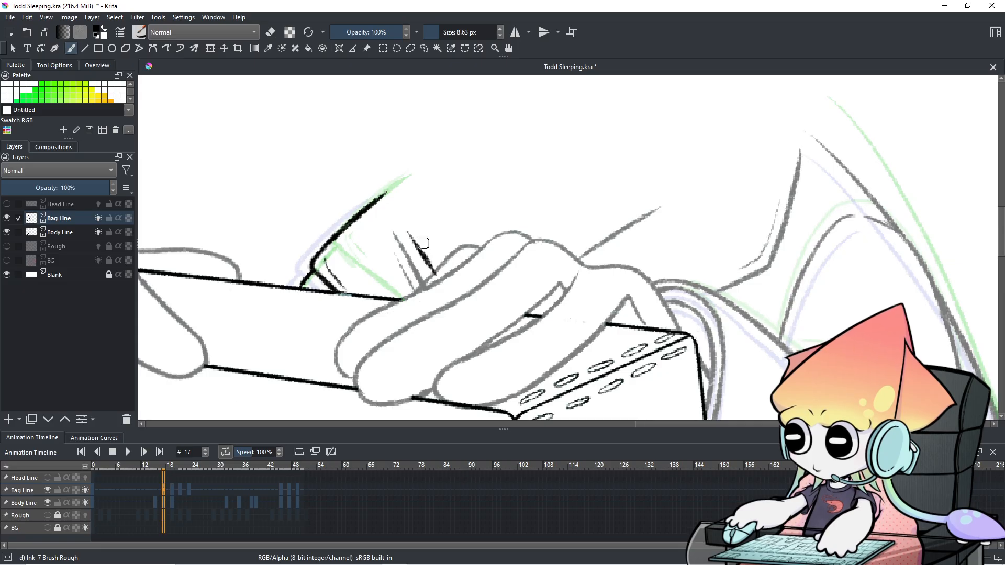
Step: Touch up the upper end of the fold line on frame 17 and check it against the earlier frame
drag(408, 231, 428, 261)
key(ctrl+z)
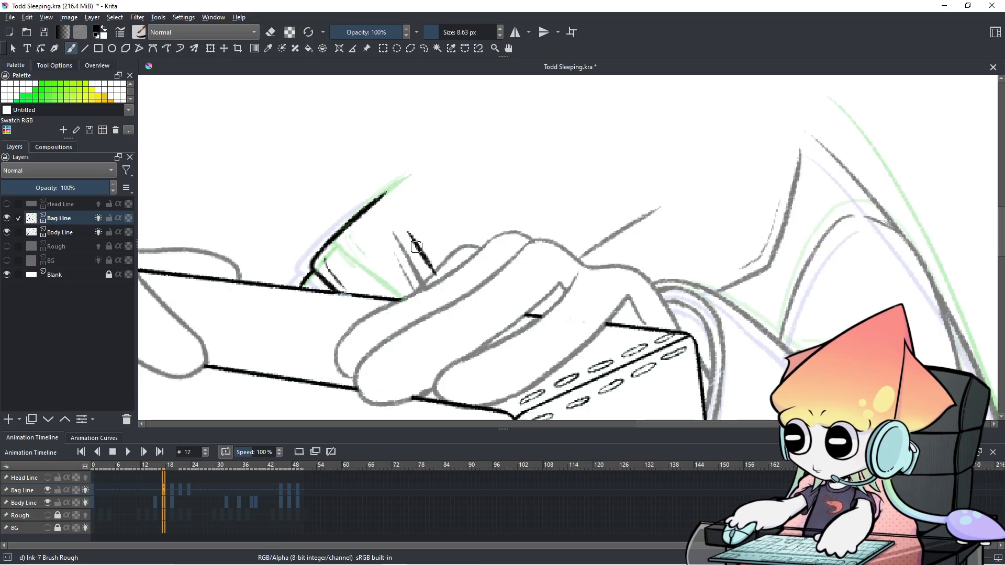
click(156, 494)
click(164, 492)
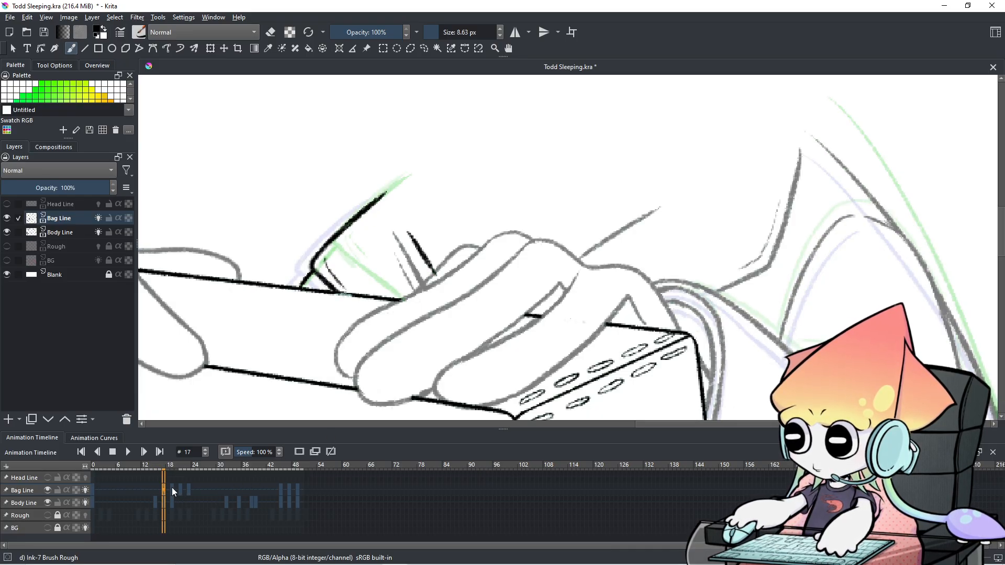
Step: Try a short slanted fold line behind the knuckles on frame 19 and compare it with the neighbouring frames
click(172, 489)
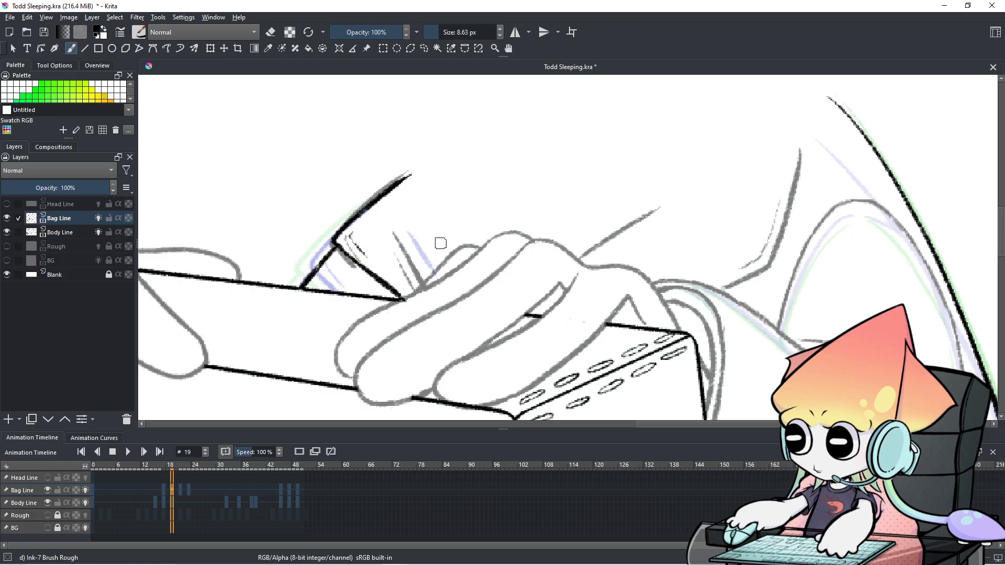
drag(439, 218, 461, 259)
key(ctrl+z)
drag(440, 217, 462, 259)
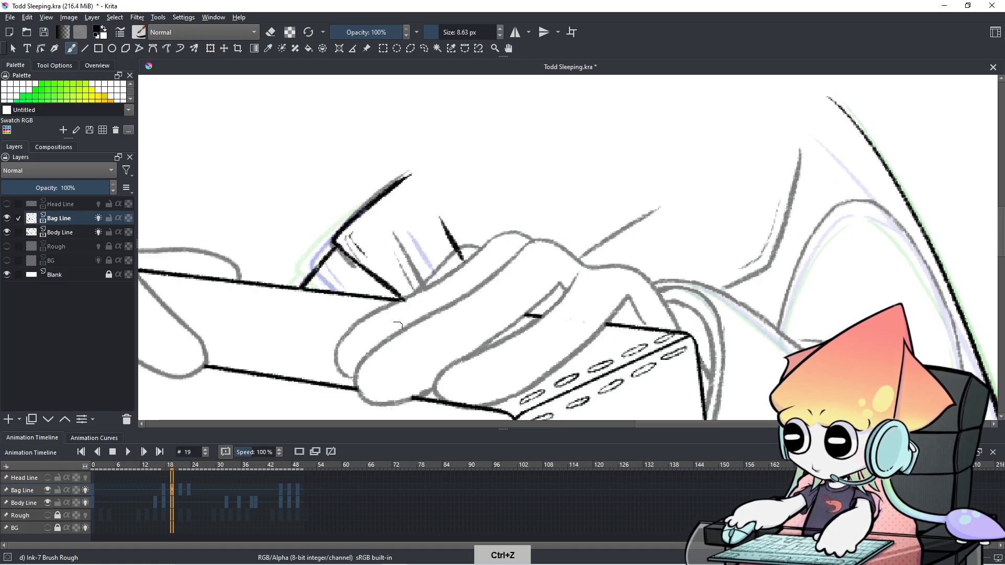
click(168, 489)
click(175, 488)
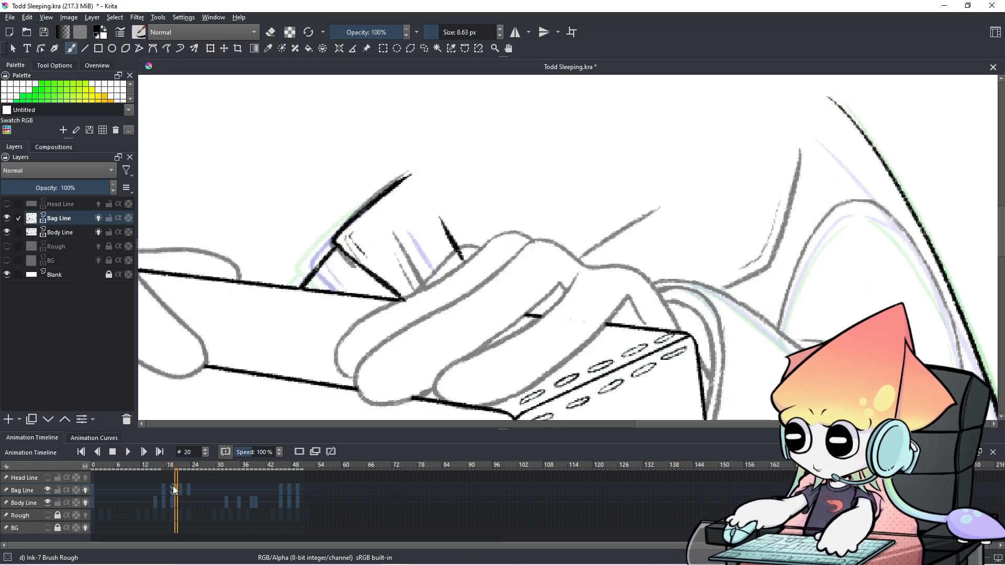
Step: Replace the short fold line on frame 19 with a thinner one placed slightly higher, ending at the knuckles
click(171, 490)
key(ctrl+z)
mouse_move(452, 202)
mouse_down()
mouse_move(463, 212)
mouse_move(463, 245)
mouse_up()
key(ctrl+z)
drag(443, 212, 466, 251)
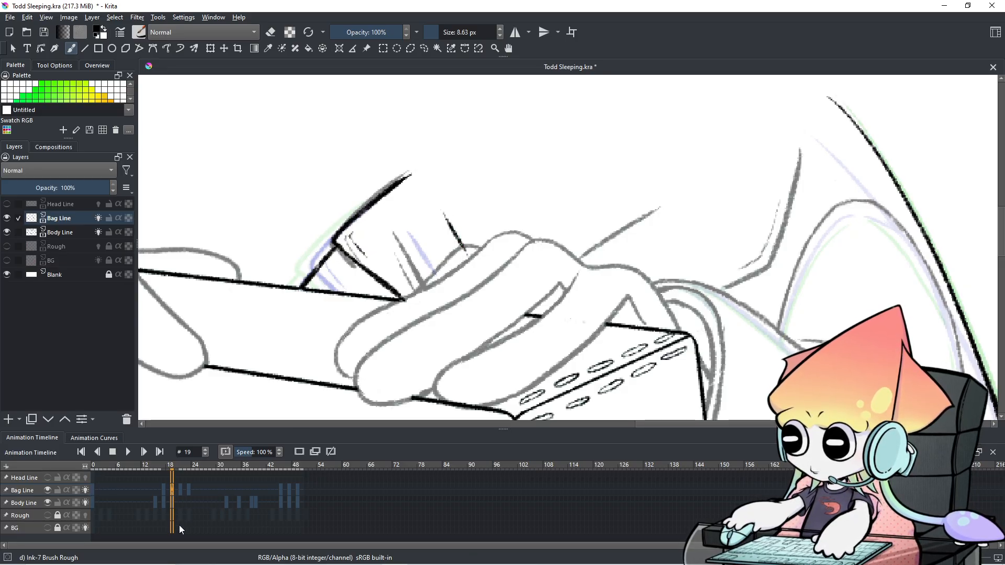
Step: Flip between frames 17 and 19 and step back to frame 13 to examine how the fold line moves
click(162, 490)
click(172, 486)
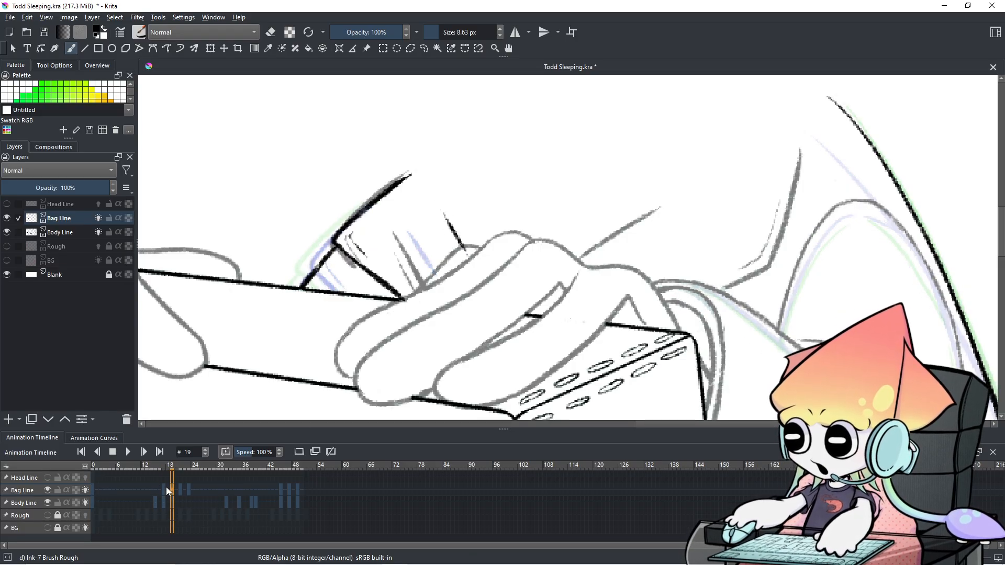
click(162, 486)
click(172, 487)
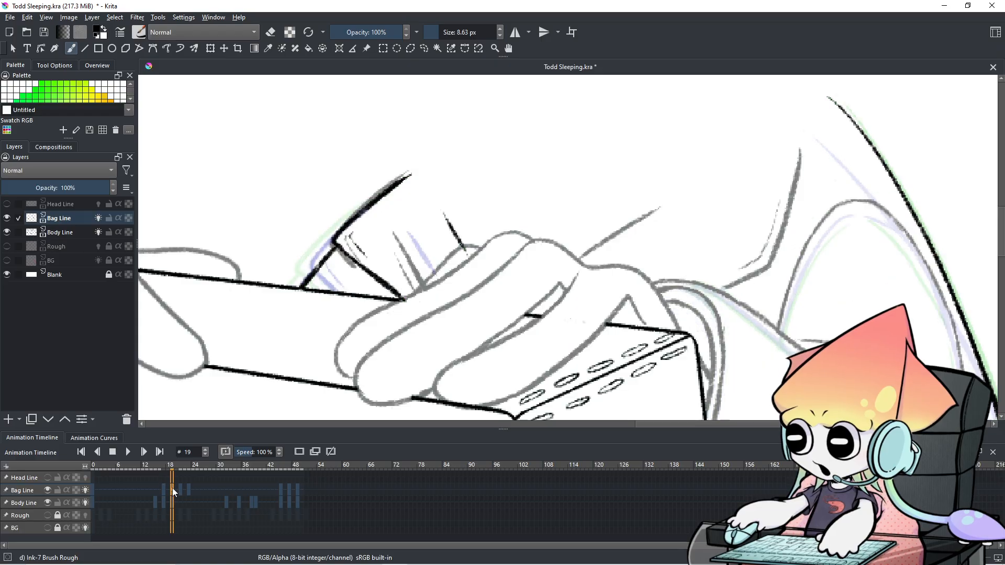
click(161, 488)
key(Left)
key(Left)
key(Left)
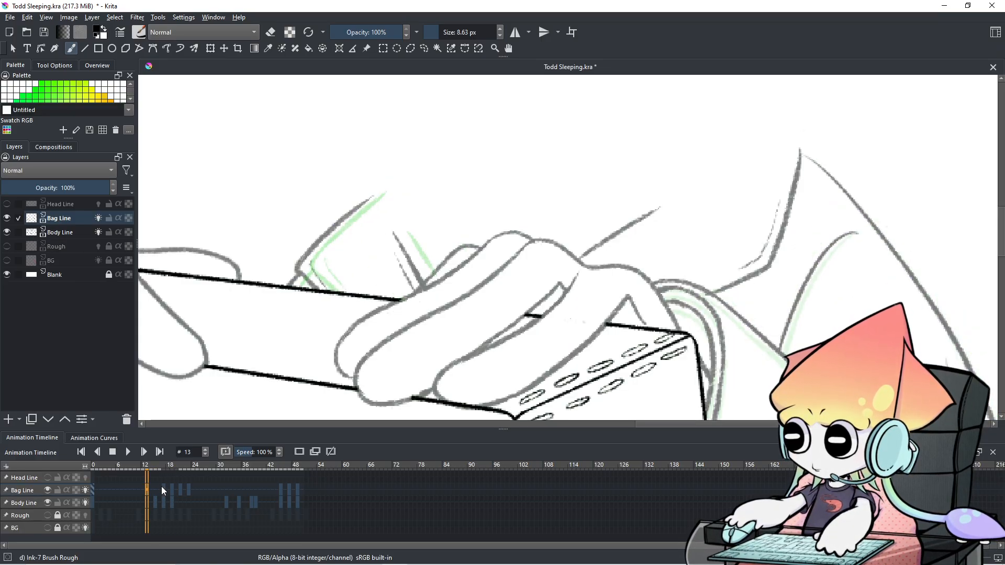
click(165, 489)
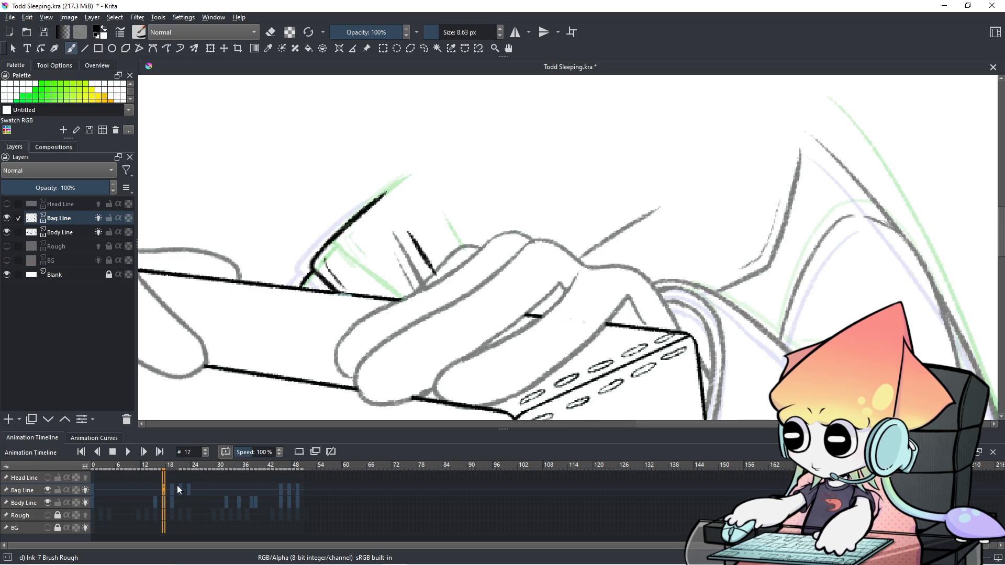
Step: Flip between frames 19 and 21 to compare their folds above the bag
click(172, 487)
click(180, 489)
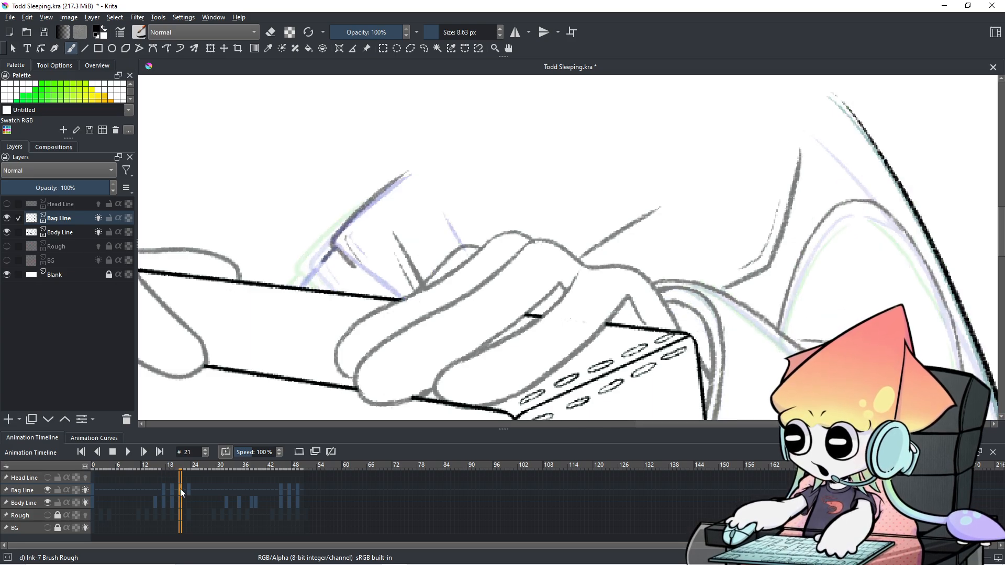
click(173, 488)
click(180, 491)
click(175, 492)
click(181, 492)
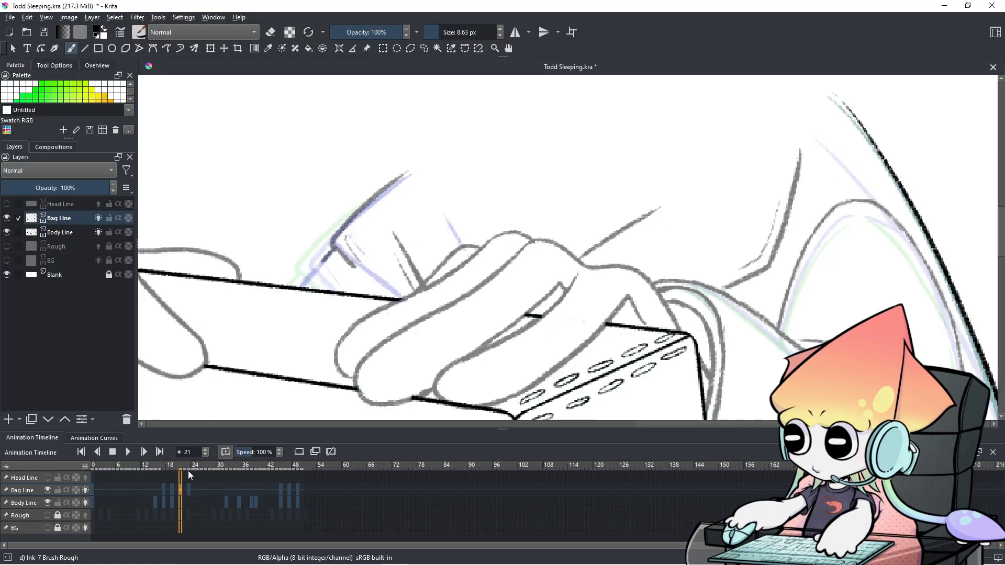
click(174, 489)
click(181, 488)
click(175, 486)
click(179, 485)
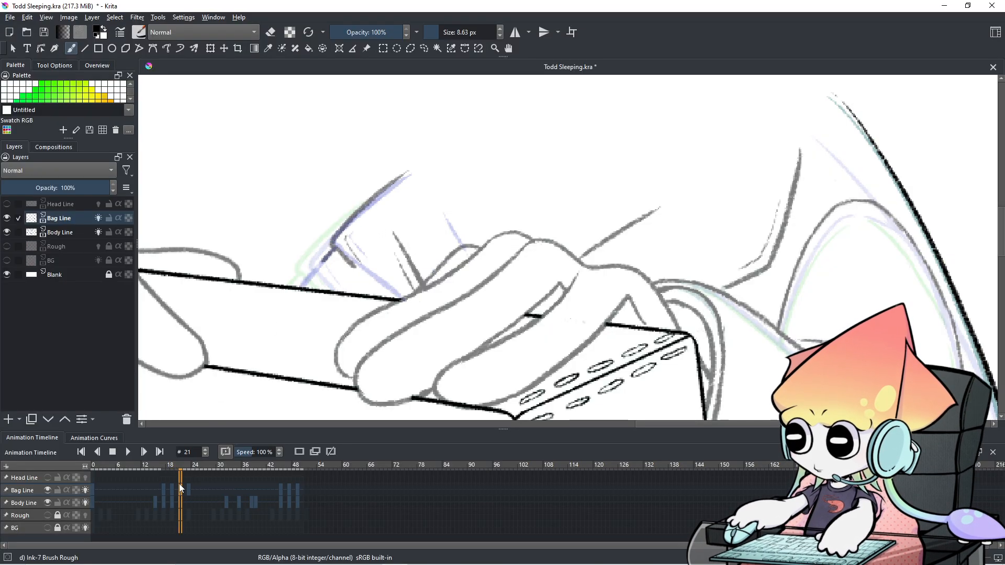
Step: Hide the Body Line layer and trace the fold's lower diagonal edge down to the bag's top edge on frame 21
click(48, 503)
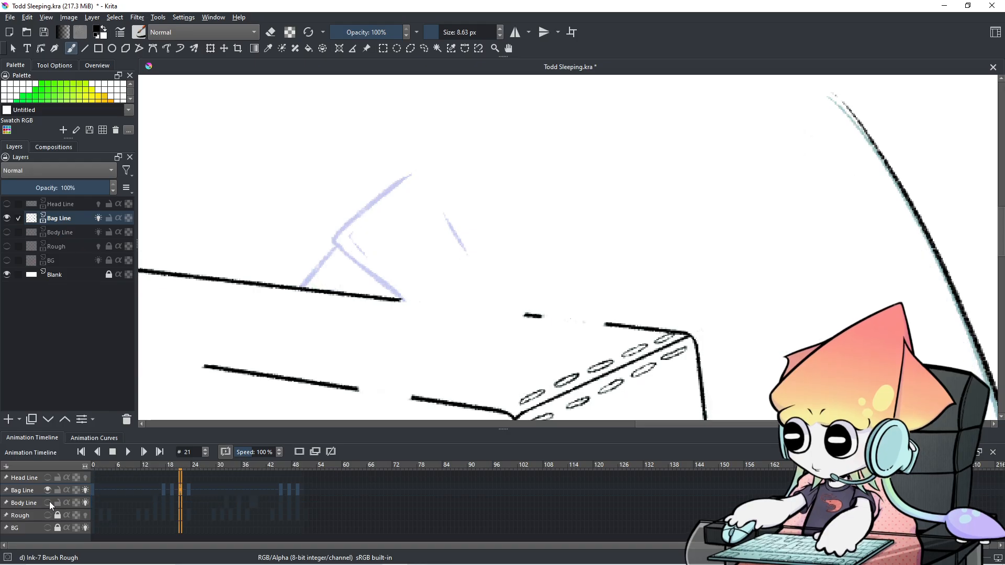
drag(335, 237, 402, 300)
key(ctrl+z)
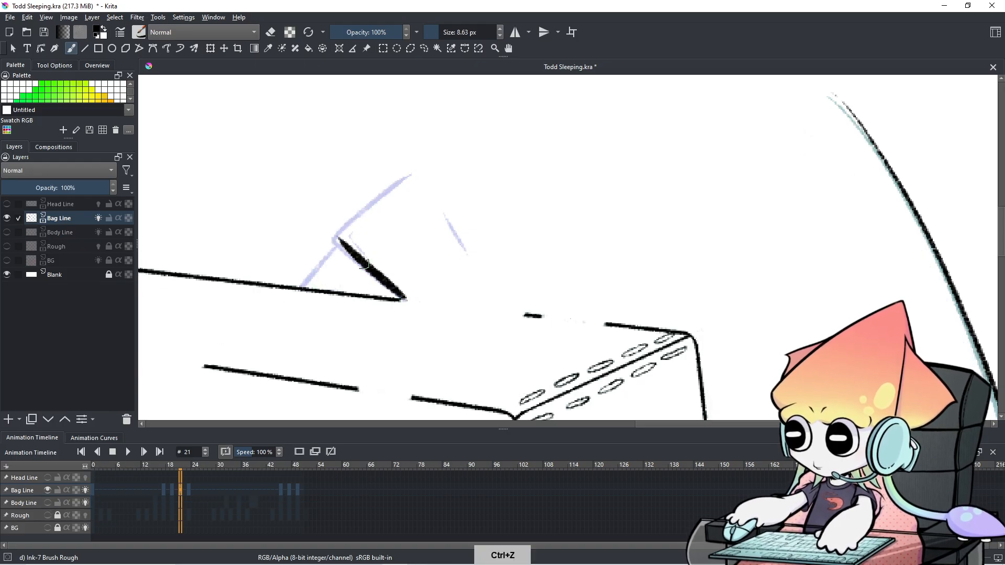
drag(335, 235, 395, 294)
key(ctrl+z)
drag(334, 241, 402, 299)
Step: Trace the fold's short edge from the bag's top edge up to the corner on frame 21, following the onion skin
drag(339, 241, 298, 293)
key(ctrl+z)
key(ctrl+z)
mouse_move(339, 241)
mouse_down()
mouse_move(319, 270)
mouse_move(336, 238)
mouse_up()
key(ctrl+z)
key(ctrl+z)
drag(298, 288, 337, 243)
key(ctrl+z)
drag(299, 287, 320, 251)
key(ctrl+z)
drag(302, 287, 332, 252)
key(ctrl+z)
drag(299, 287, 377, 196)
key(ctrl+z)
Step: Trace the fold's upper edge from the corner outward on frame 21 along the onion skin, retrying the stroke for a clean line
drag(333, 239, 401, 175)
key(ctrl+z)
drag(334, 239, 415, 160)
key(ctrl+z)
drag(334, 240, 412, 164)
key(ctrl+z)
drag(334, 240, 410, 170)
key(ctrl+z)
drag(334, 239, 401, 180)
key(ctrl+z)
drag(334, 240, 402, 177)
key(ctrl+z)
drag(334, 239, 401, 181)
key(ctrl+z)
key(ctrl+z)
mouse_move(334, 240)
mouse_down()
mouse_move(390, 180)
mouse_move(374, 200)
mouse_move(396, 182)
mouse_up()
key(ctrl+z)
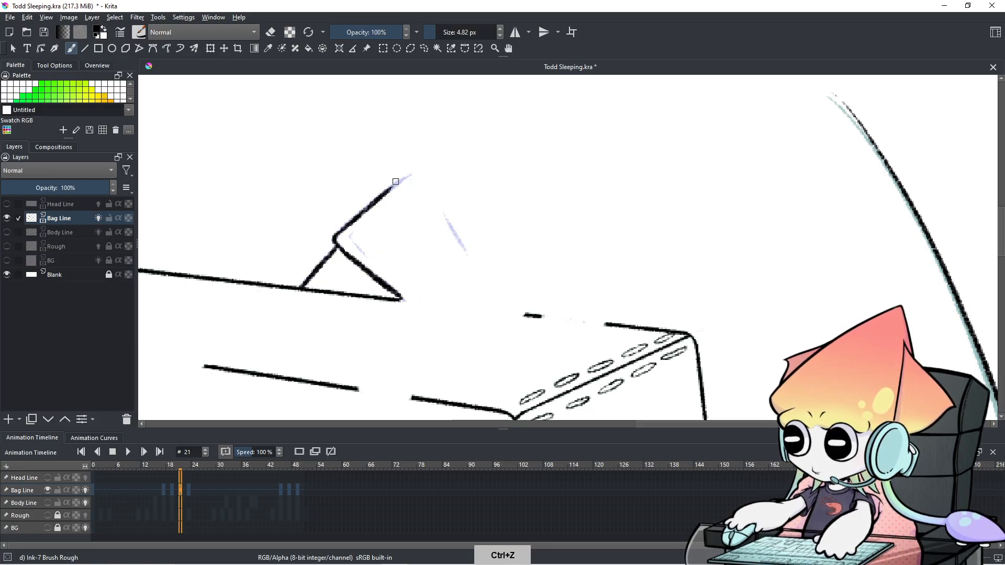
Step: Extend the fold's upper edge to the tip of its guide and trace the small inner crease beside the corner on frame 21
key(ctrl+z)
drag(334, 239, 391, 185)
key(ctrl+z)
drag(334, 239, 412, 173)
key(ctrl+z)
key(ctrl+z)
drag(366, 209, 398, 184)
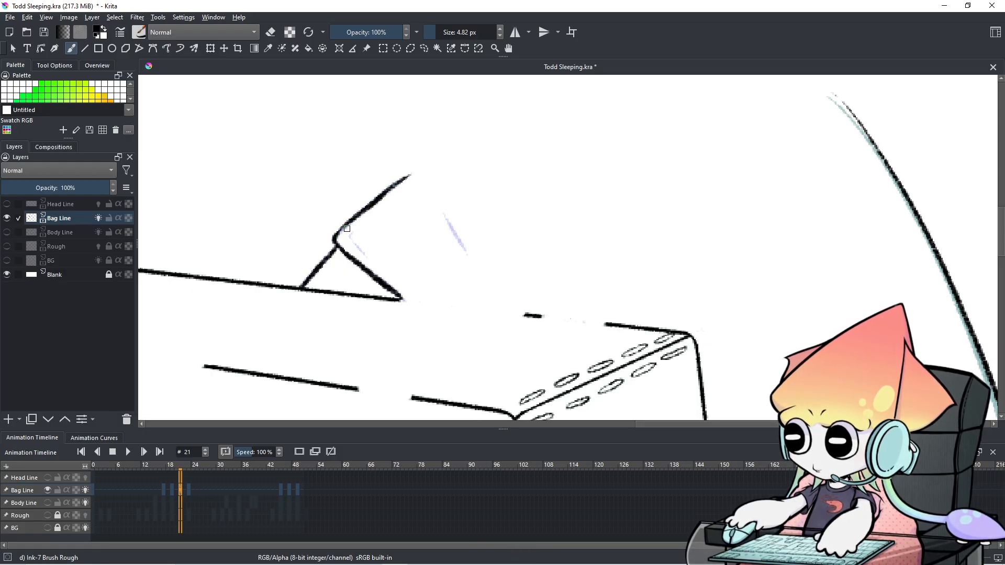
key(ctrl+z)
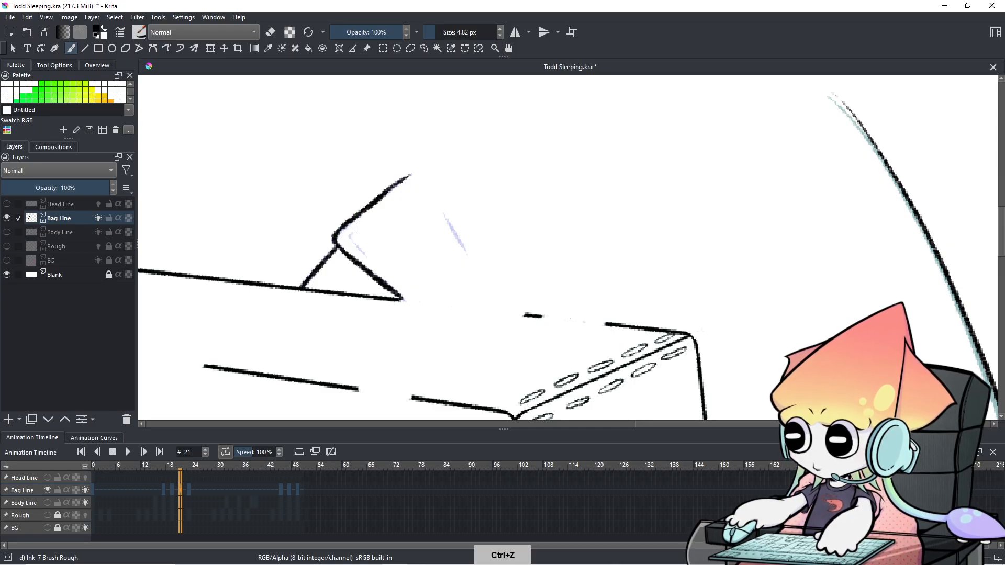
key(ctrl+z)
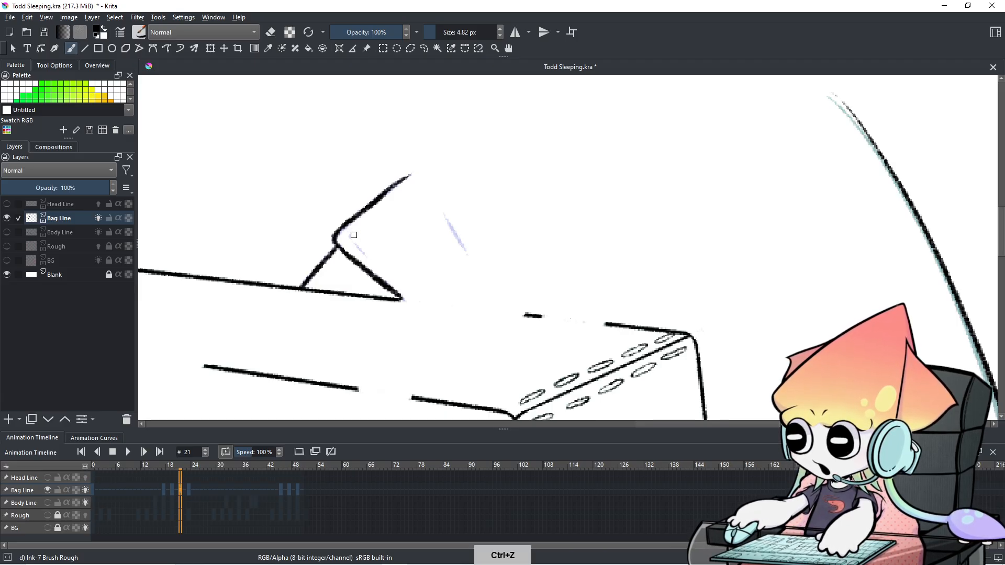
drag(351, 234, 370, 258)
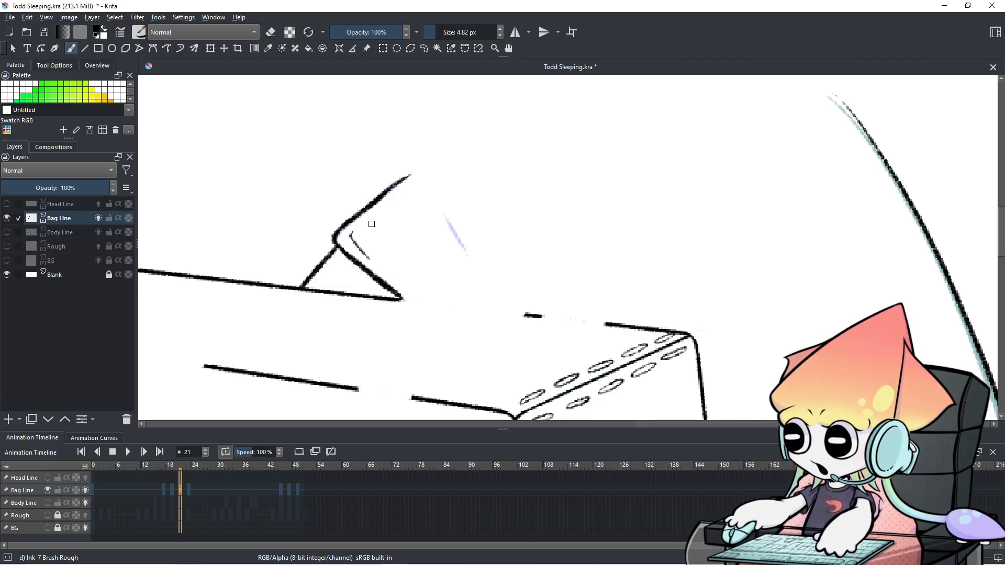
Step: Draw the separate short slanted fold line on frame 21 over its onion-skin guide, redrawing it until it is thin and tapered
drag(443, 210, 466, 254)
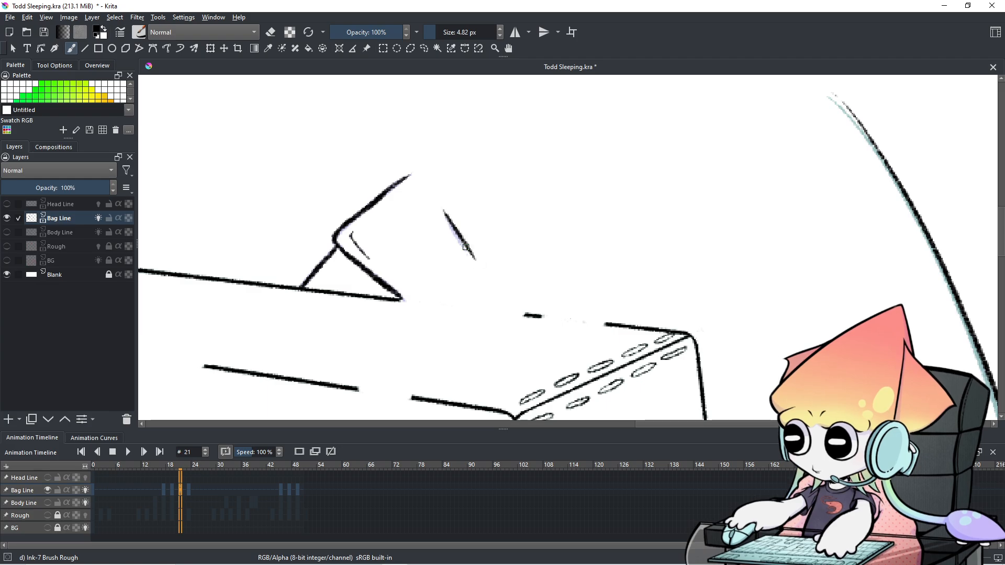
key(ctrl+z)
drag(442, 213, 471, 258)
key(ctrl+z)
key(ctrl+z)
key(ctrl+z)
drag(445, 214, 471, 260)
key(ctrl+z)
drag(444, 214, 471, 260)
key(ctrl+z)
drag(445, 217, 471, 262)
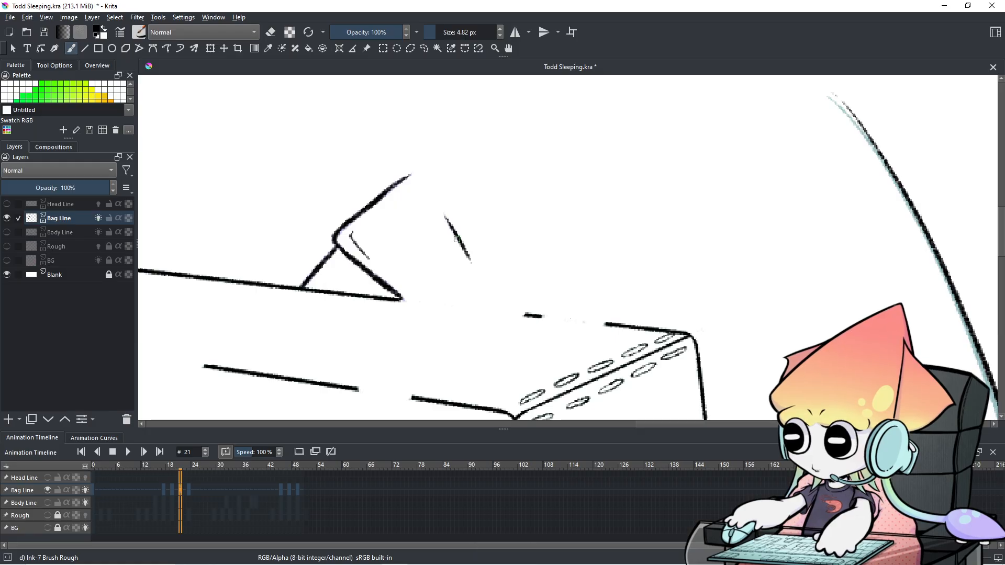
Step: Check the bag lines on frames 18 and 19 and show the Body Line layer again
key(minus)
key(comma)
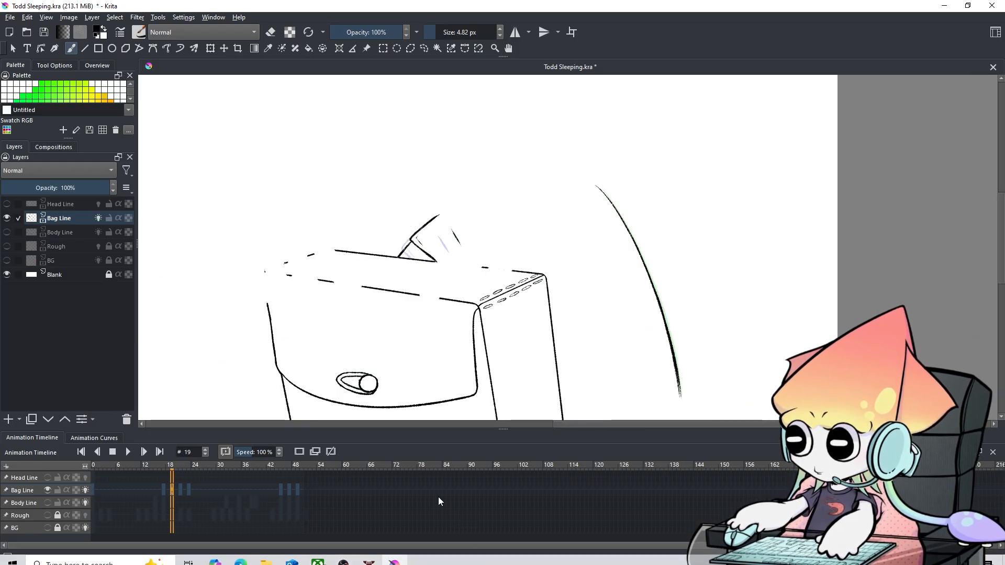
key(comma)
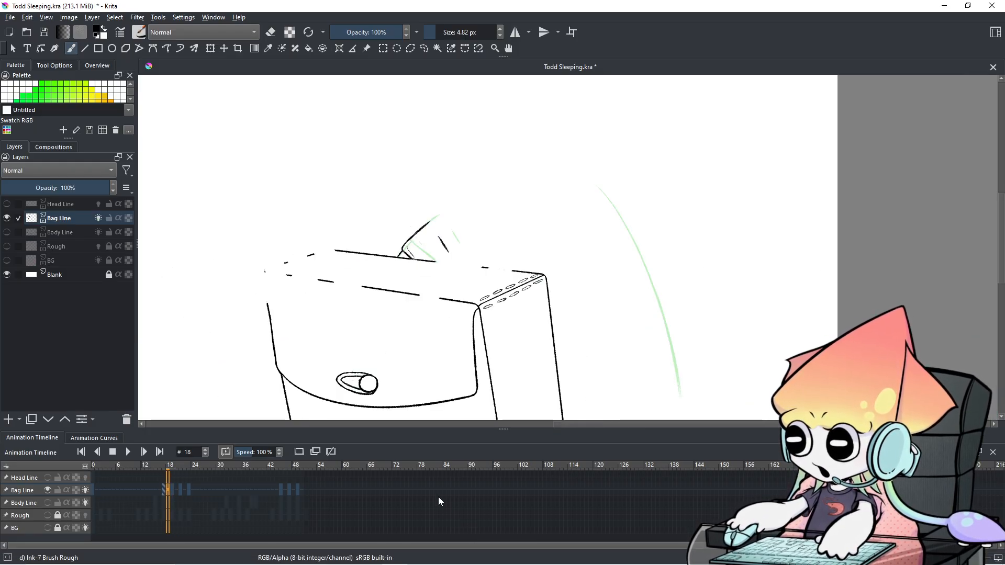
key(period)
key(minus)
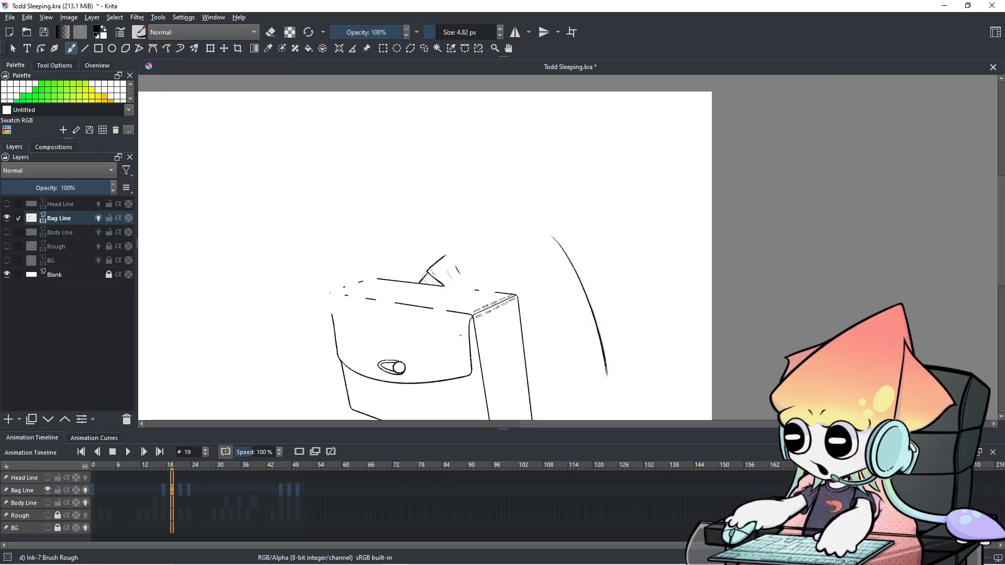
click(47, 501)
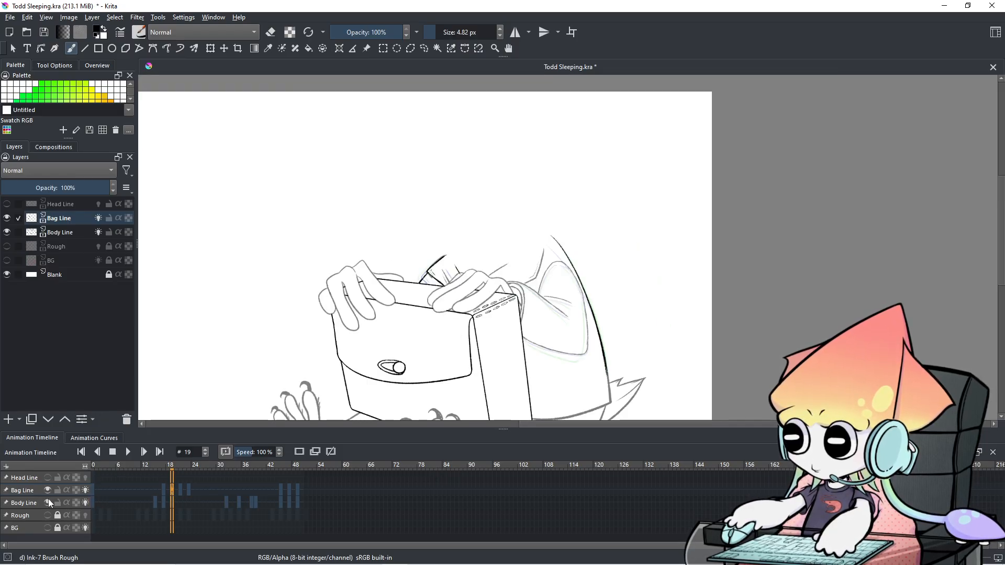
Step: Step back and forth through the frames up to frame 23 to examine the motion of the fold lines
key(Left)
key(Left)
key(Left)
key(Left)
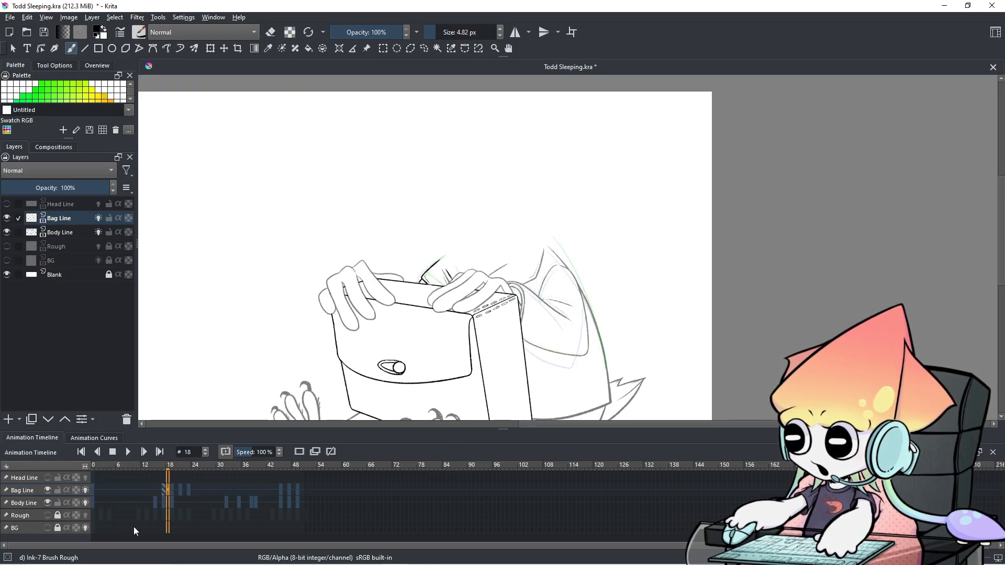
key(Right)
key(Right)
key(Right)
key(Right)
key(Right)
key(Right)
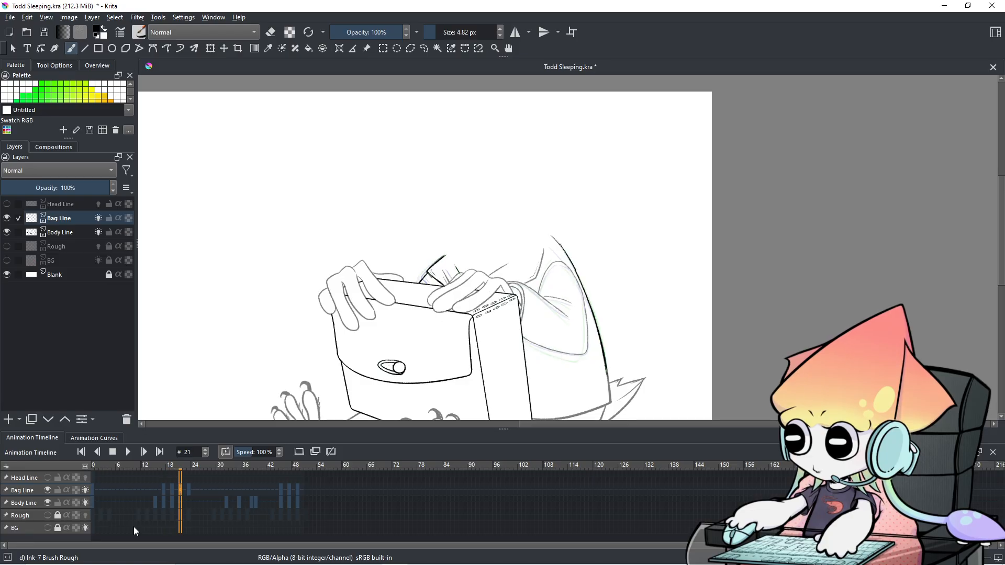
key(Right)
key(Right)
key(Left)
key(Left)
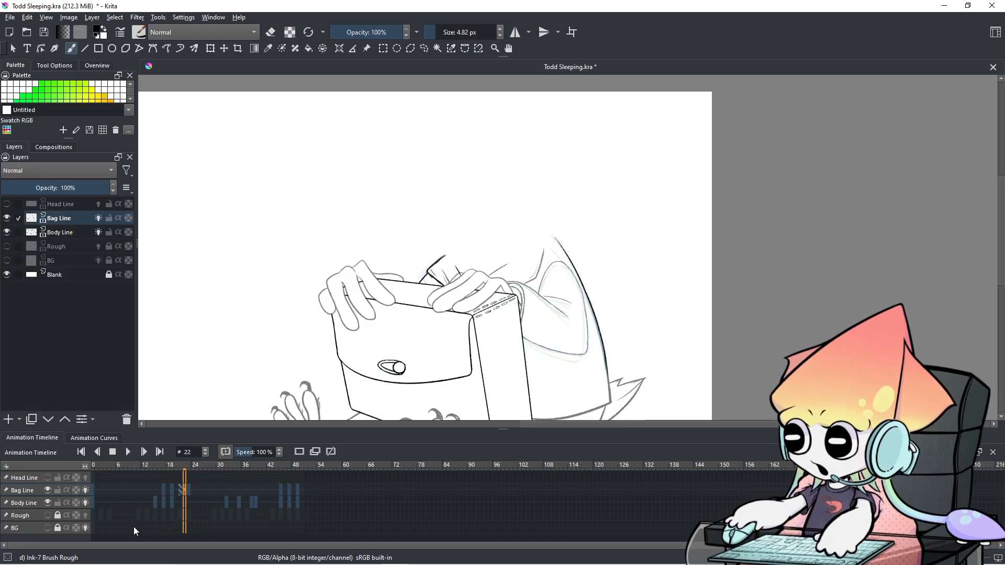
key(Right)
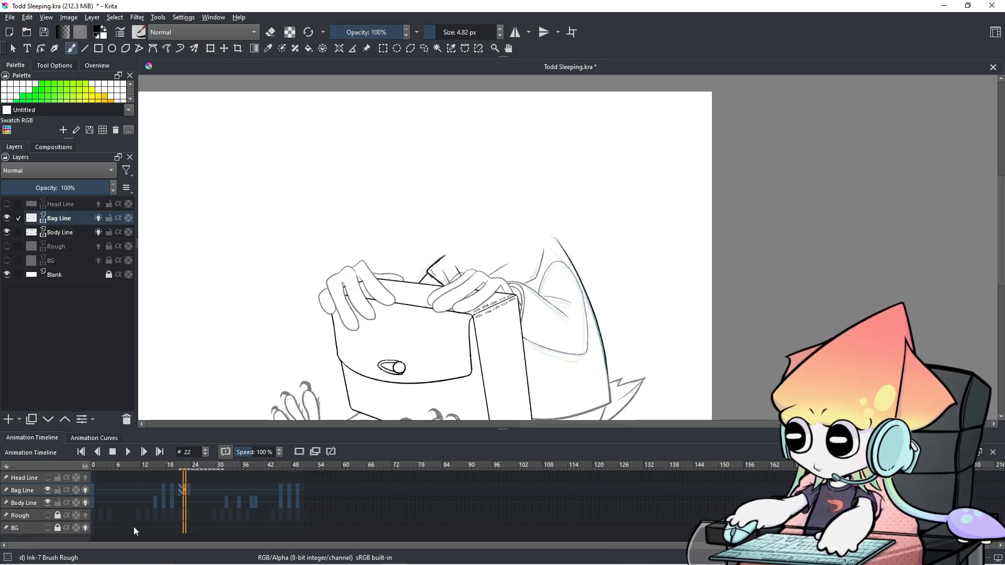
key(Right)
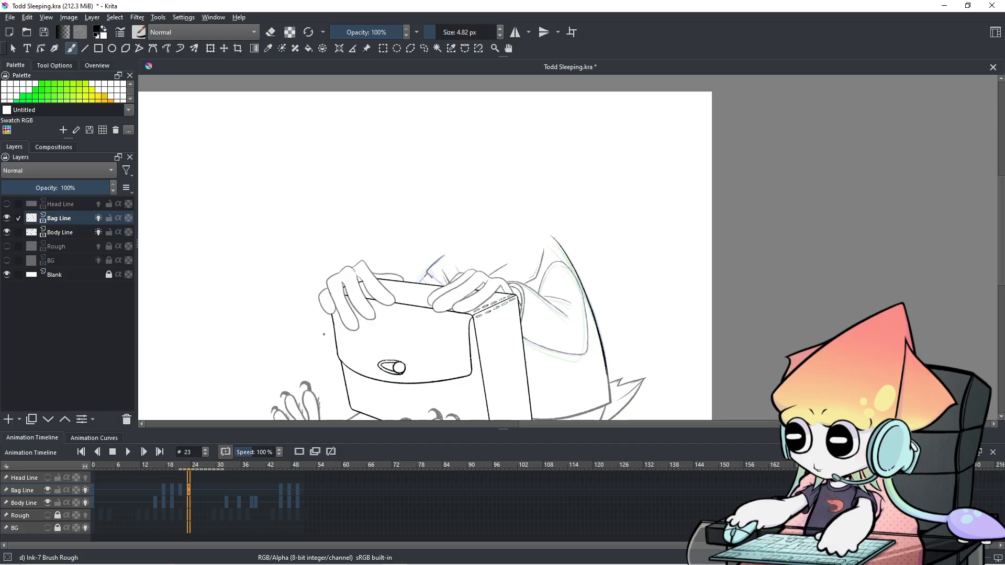
Step: Flip repeatedly between frame 21 and the frame before it to compare the fold lines up close
scroll(459, 328, up, 3)
key(Left)
key(Left)
key(Left)
key(Right)
key(Left)
key(Right)
key(Left)
key(Right)
key(Left)
key(Right)
key(Left)
key(Right)
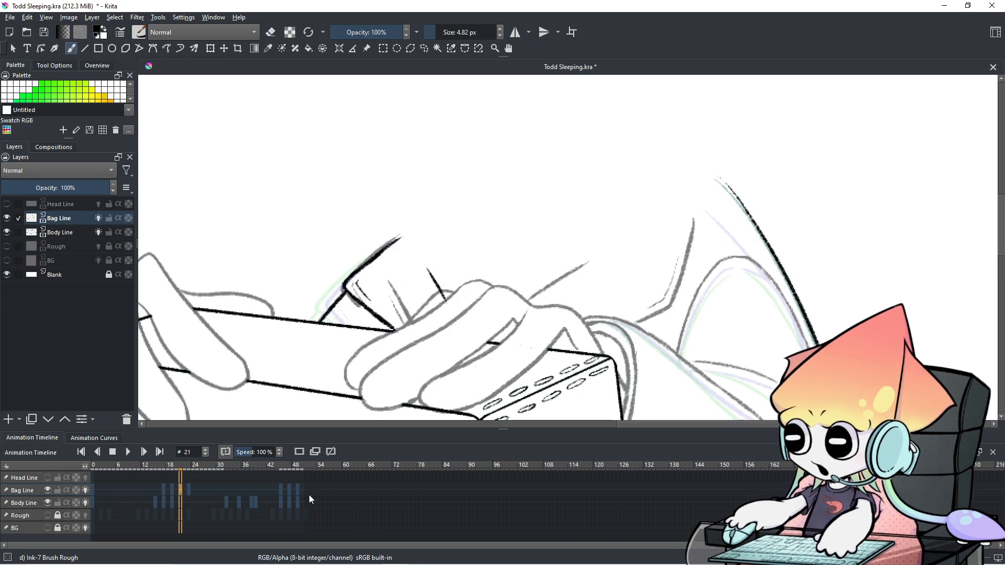
Step: Keep alternating between frames 20 and 21 to examine how the collar folds and shoulder line move
key(Left)
key(Right)
key(Left)
key(Right)
key(Left)
key(Right)
key(Left)
key(Right)
key(Left)
key(Right)
key(Left)
key(Right)
key(Left)
key(Right)
key(Left)
key(Right)
key(Left)
key(Right)
key(Left)
key(Right)
key(Left)
key(Right)
key(Left)
key(Right)
key(Left)
key(Right)
key(Left)
key(Right)
key(Left)
key(Right)
key(Left)
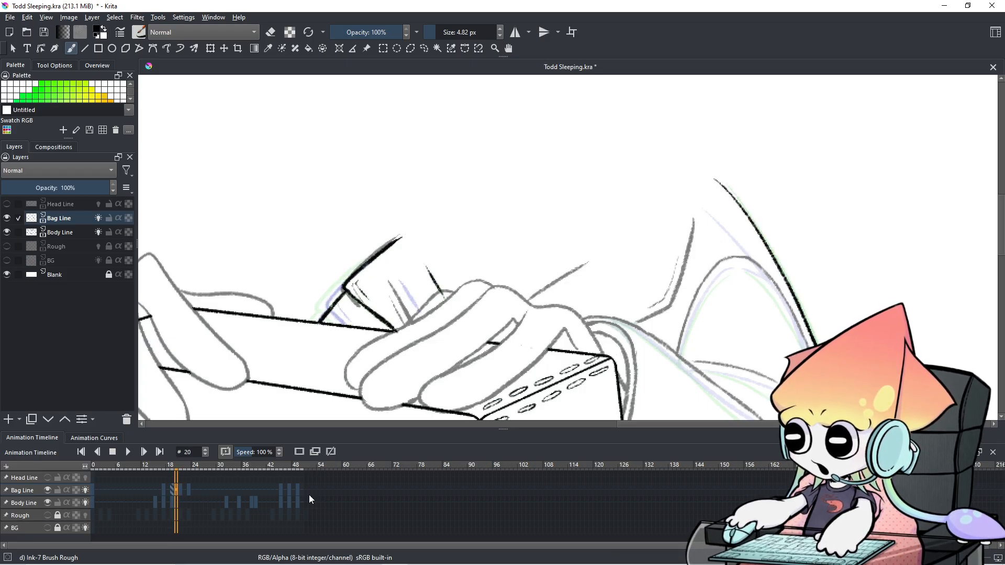
key(Right)
key(Left)
key(Right)
key(Left)
key(Right)
key(Left)
key(Right)
key(Left)
key(Right)
key(Left)
key(Right)
key(Left)
key(Right)
key(Left)
key(Right)
key(Left)
key(Right)
Step: Show the Rough layer beneath the line art and save the file
key(minus)
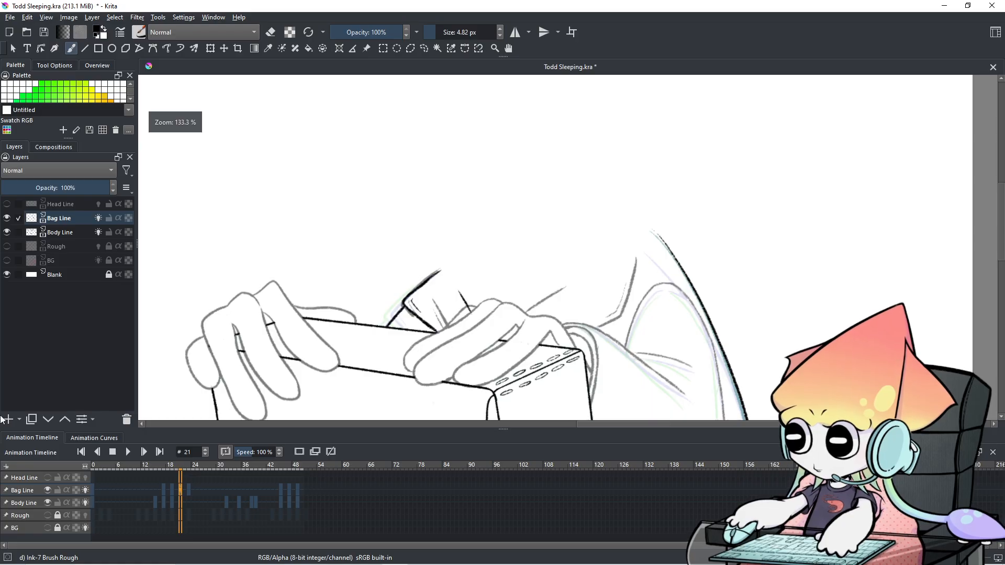
click(47, 515)
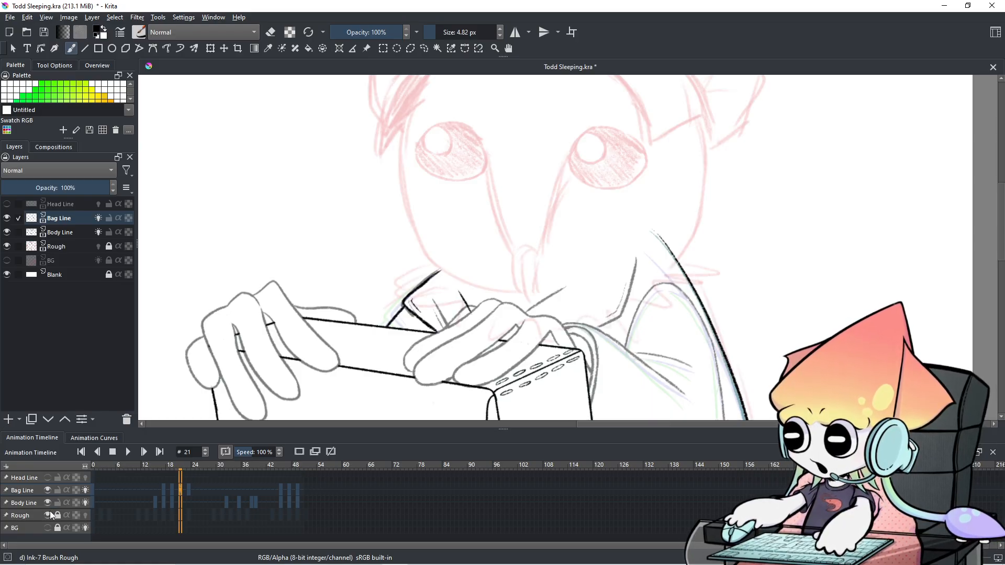
key(minus)
key(minus)
key(plus)
key(minus)
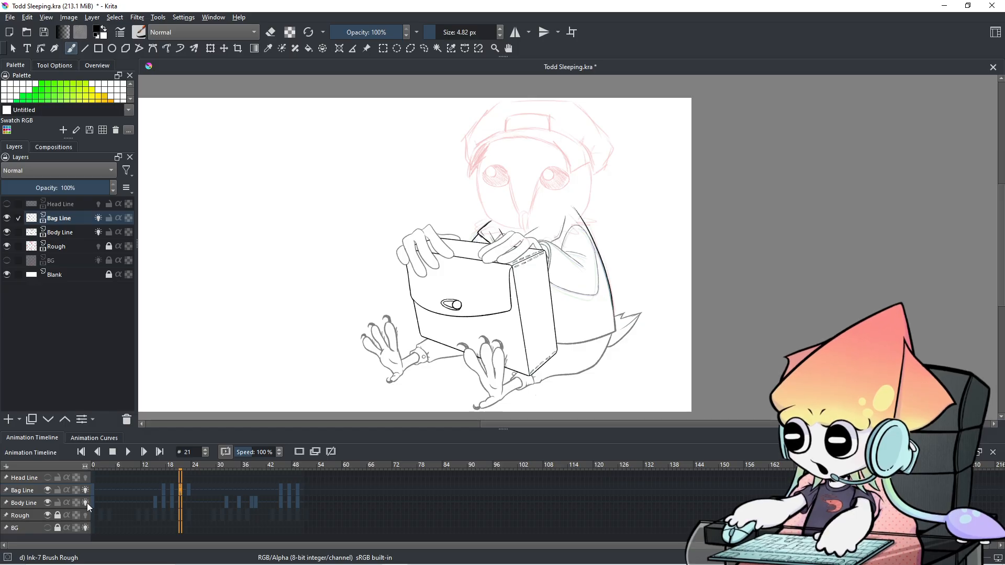
click(11, 17)
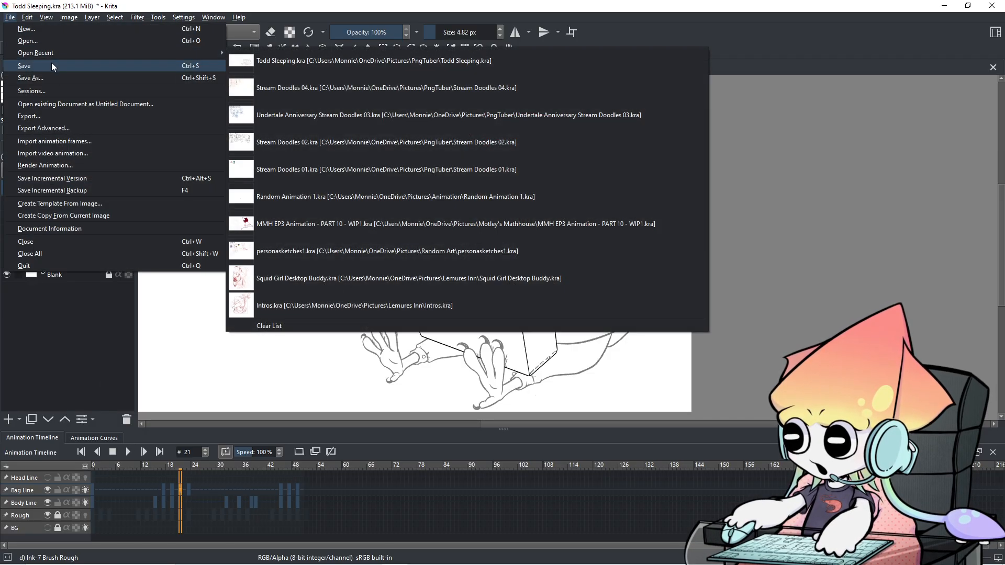
click(51, 64)
Step: Play the animation with the rough sketch visible, stop it and centre the view on the hands and collar
click(130, 453)
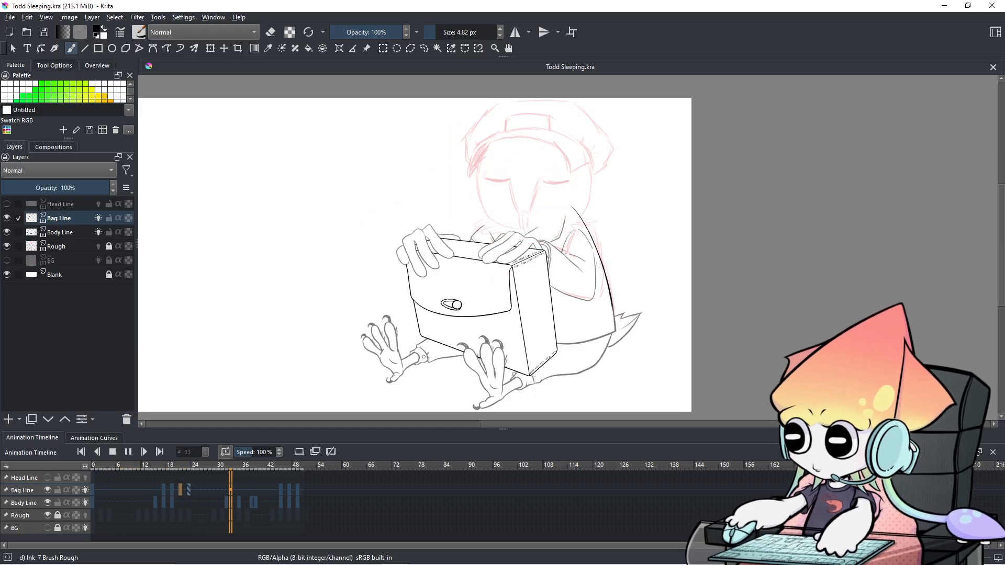
click(126, 451)
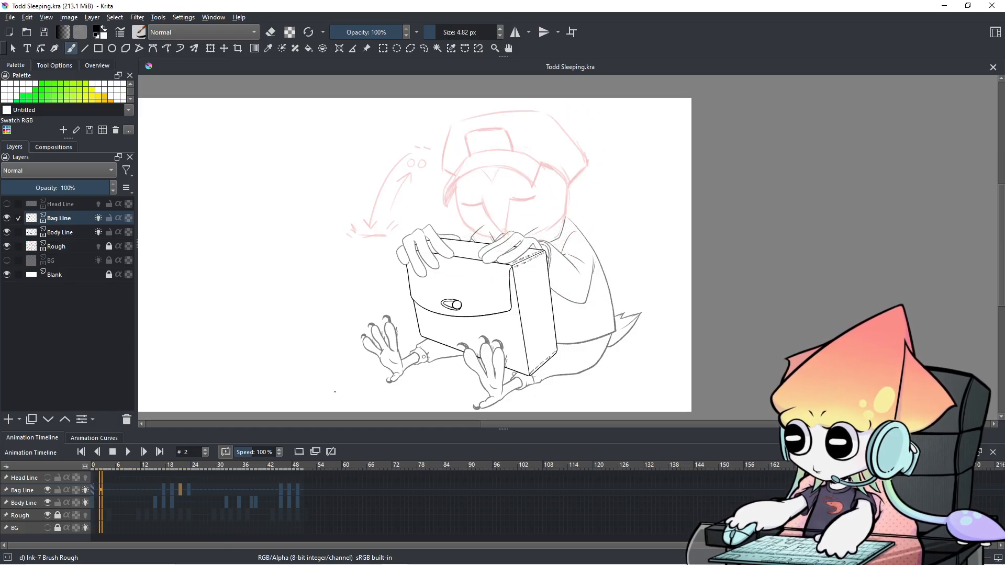
scroll(771, 214, up, 2)
scroll(583, 230, up, 1)
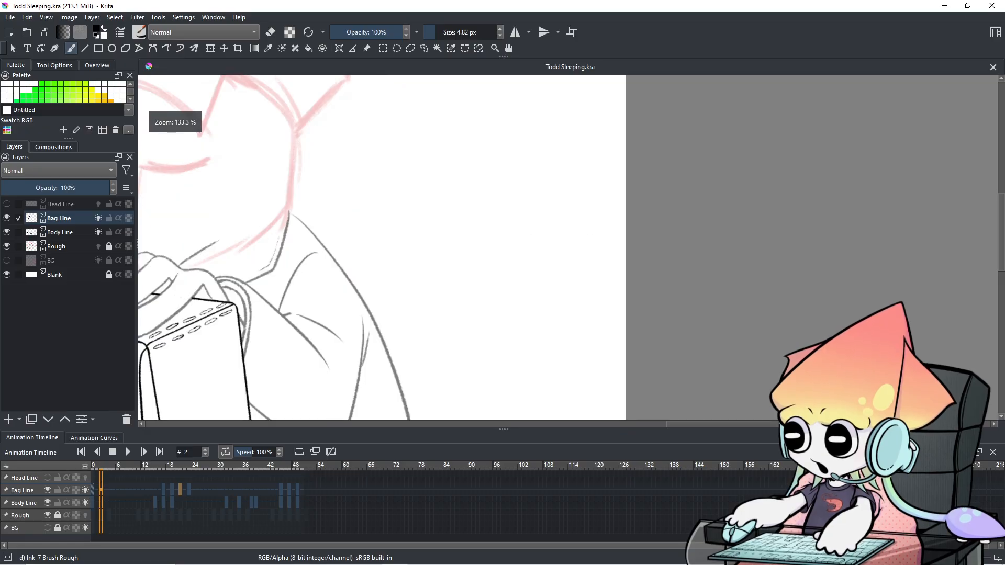
drag(251, 275, 655, 250)
Step: Scrub back and forth between frames 14 and 21 to check the bag line motion against the rough sketch
scroll(328, 510, down, 7)
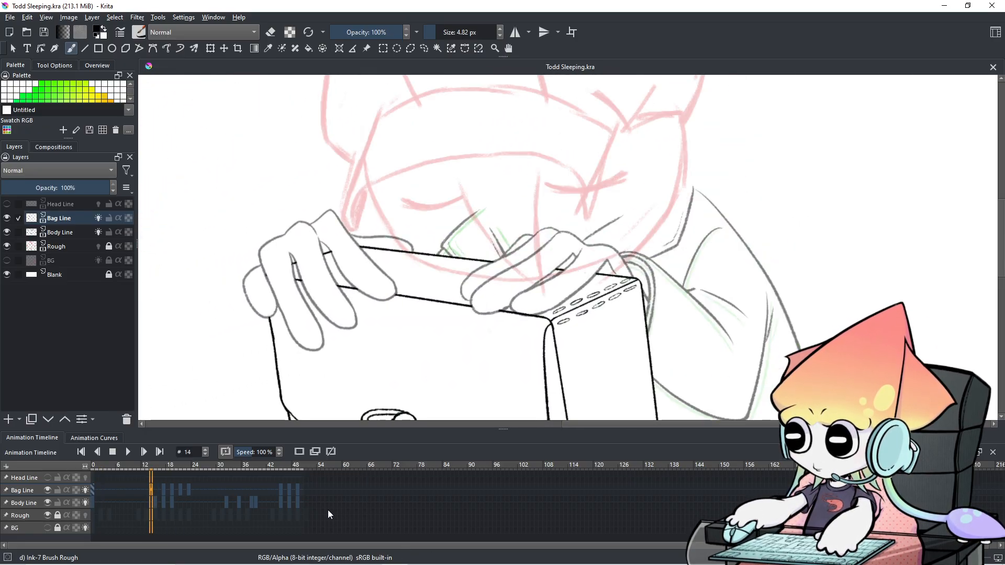
scroll(328, 510, up, 5)
scroll(328, 510, down, 1)
scroll(327, 510, up, 1)
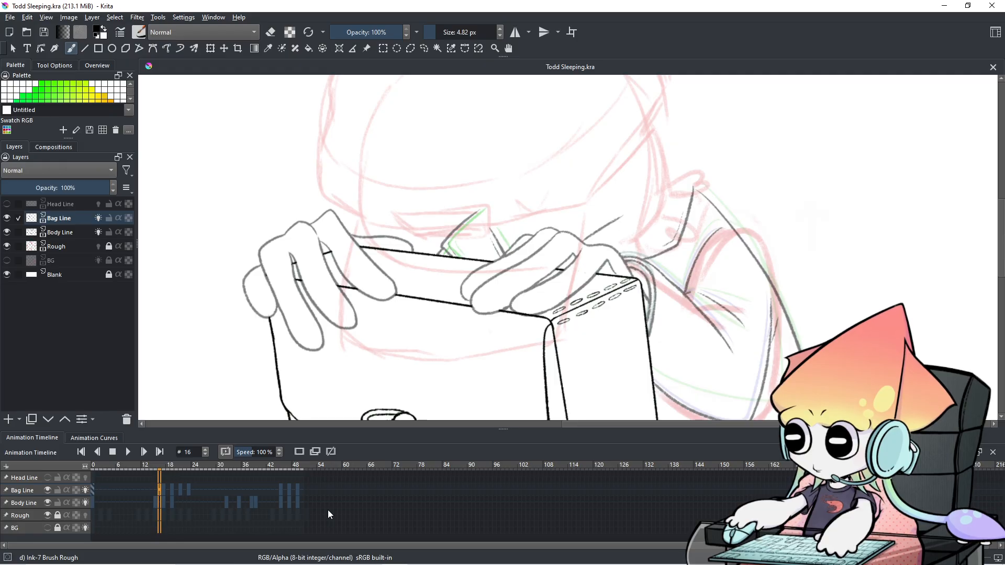
scroll(327, 510, down, 2)
scroll(328, 510, up, 3)
scroll(328, 510, down, 2)
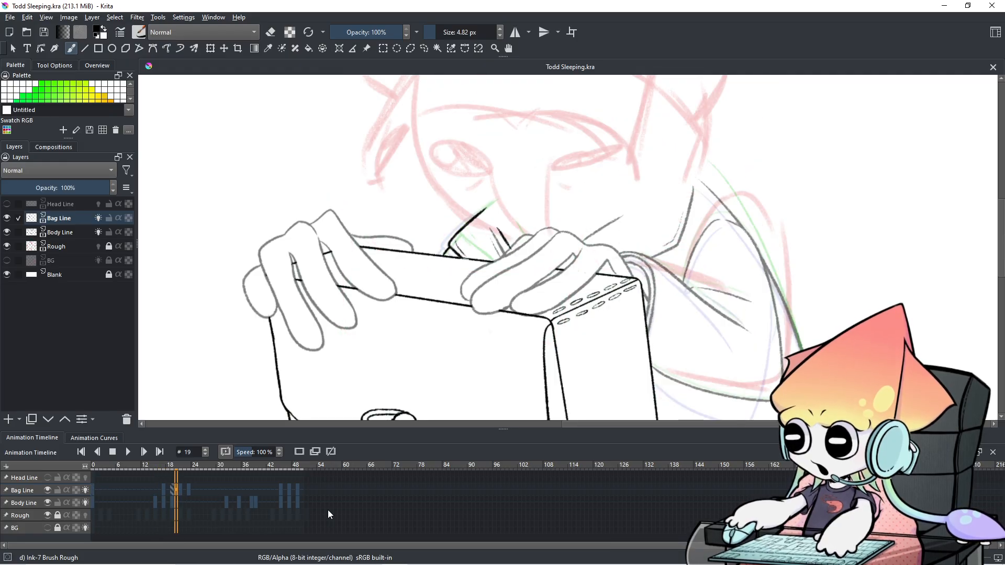
scroll(328, 510, up, 2)
scroll(328, 510, down, 4)
scroll(328, 509, up, 8)
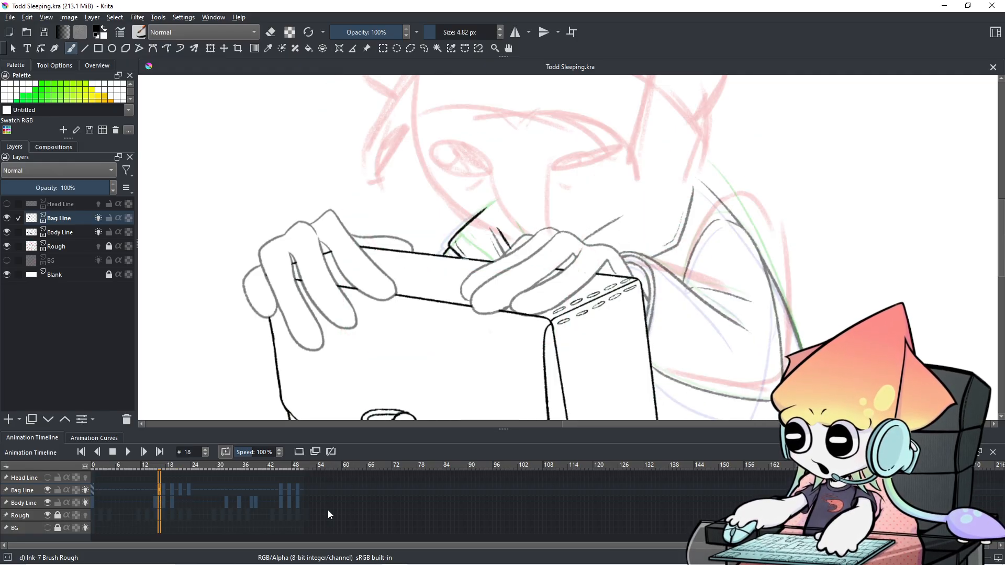
scroll(327, 510, down, 6)
scroll(328, 509, up, 3)
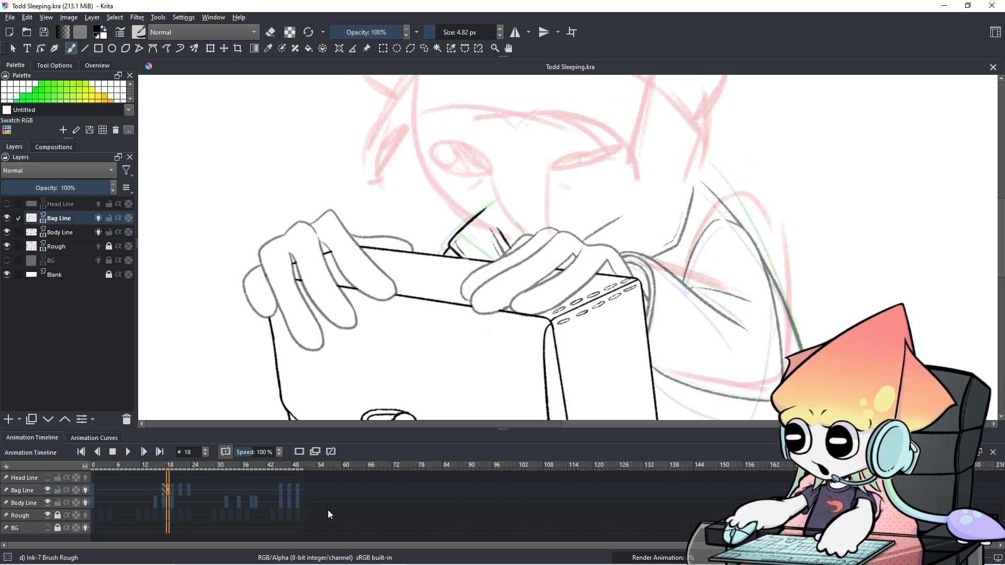
scroll(328, 510, down, 3)
scroll(328, 509, up, 3)
scroll(328, 509, down, 3)
scroll(328, 510, up, 2)
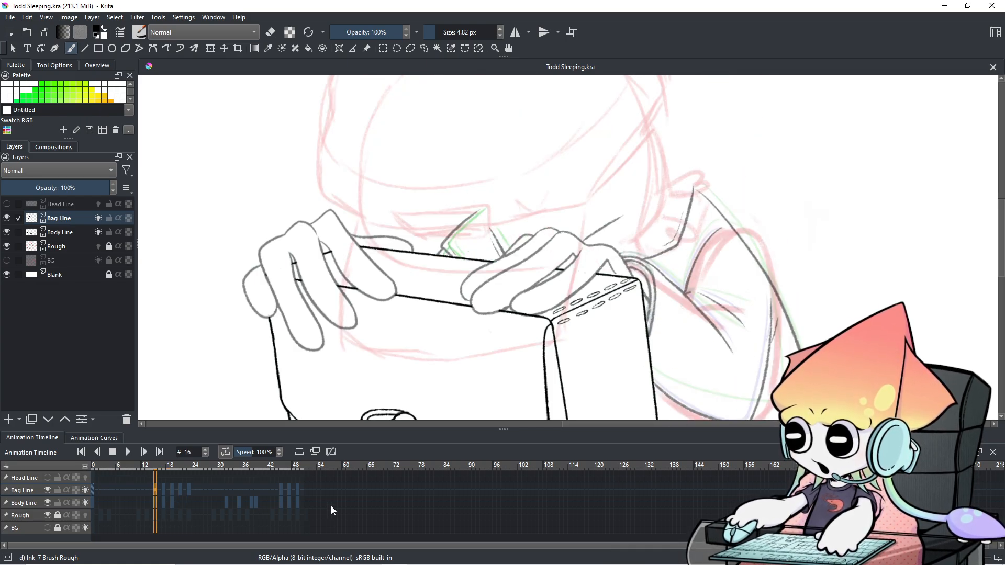
drag(583, 328, 563, 356)
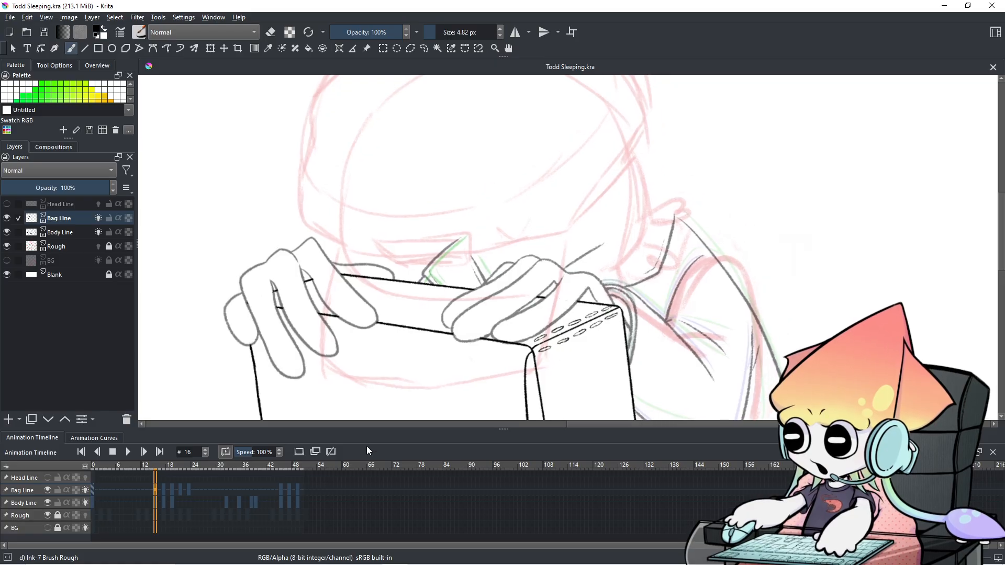
scroll(225, 506, down, 1)
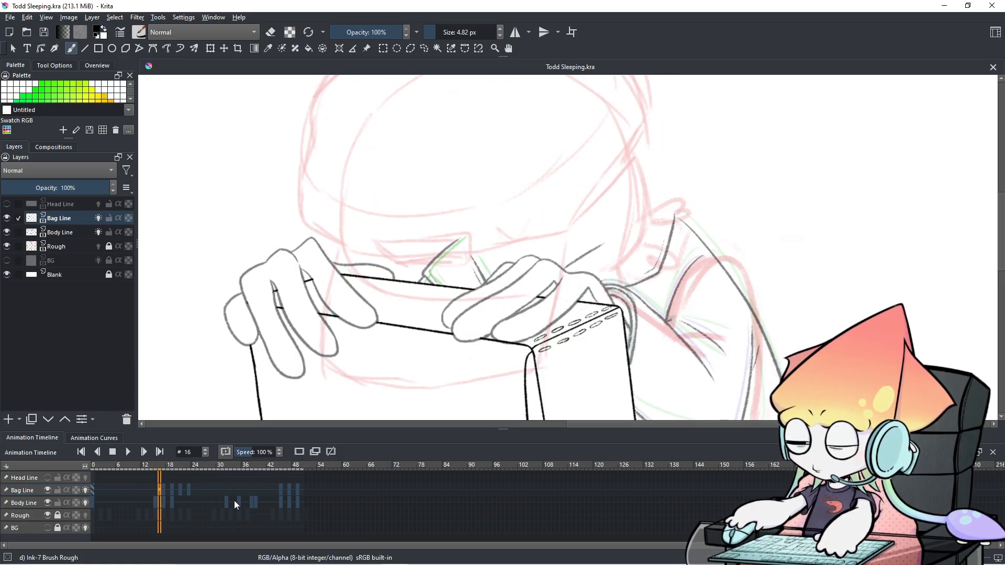
scroll(234, 500, down, 6)
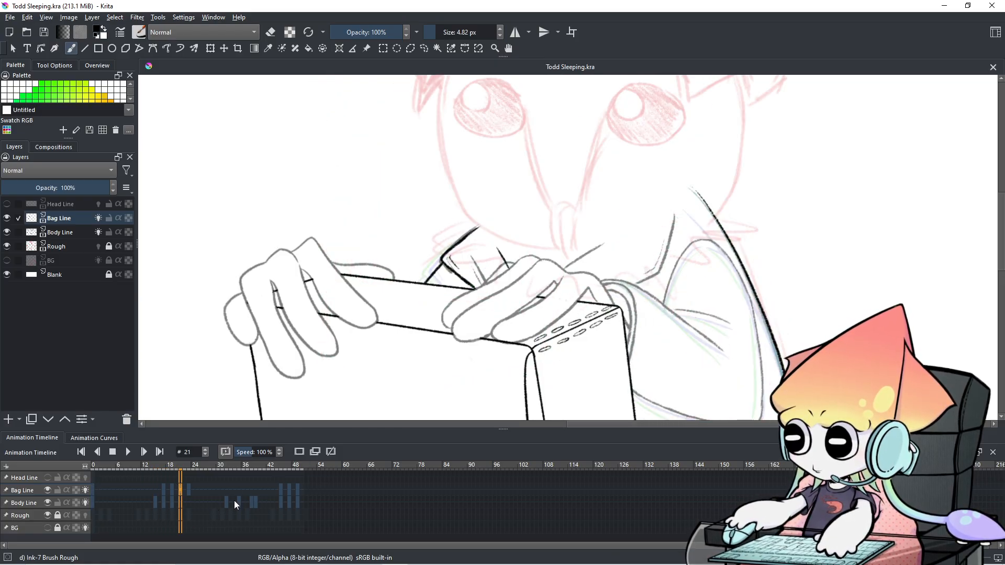
scroll(234, 500, up, 3)
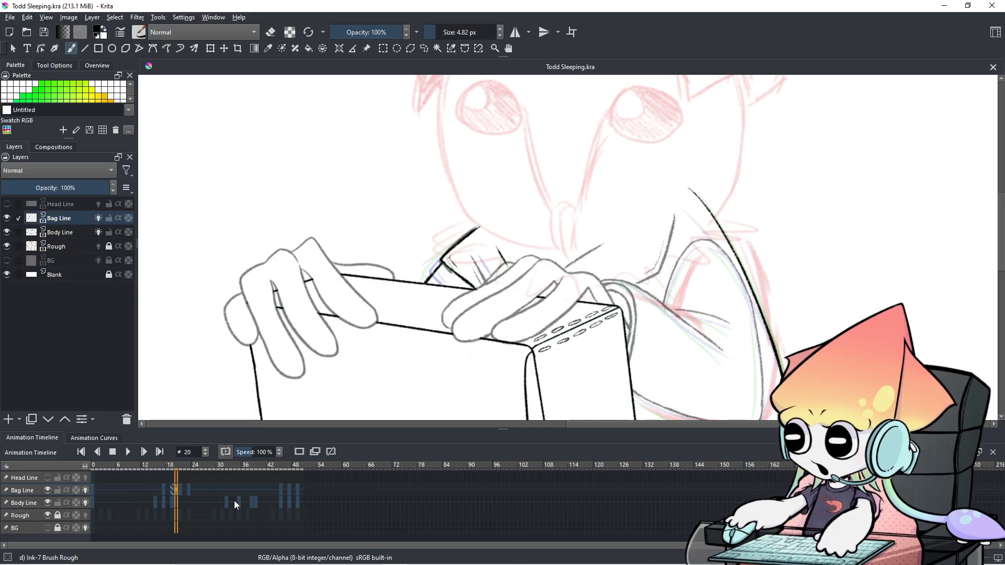
Step: Replace the Bag Line keyframe on frame 23 with a copy of the frame 19 keyframe
right_click(188, 488)
click(219, 463)
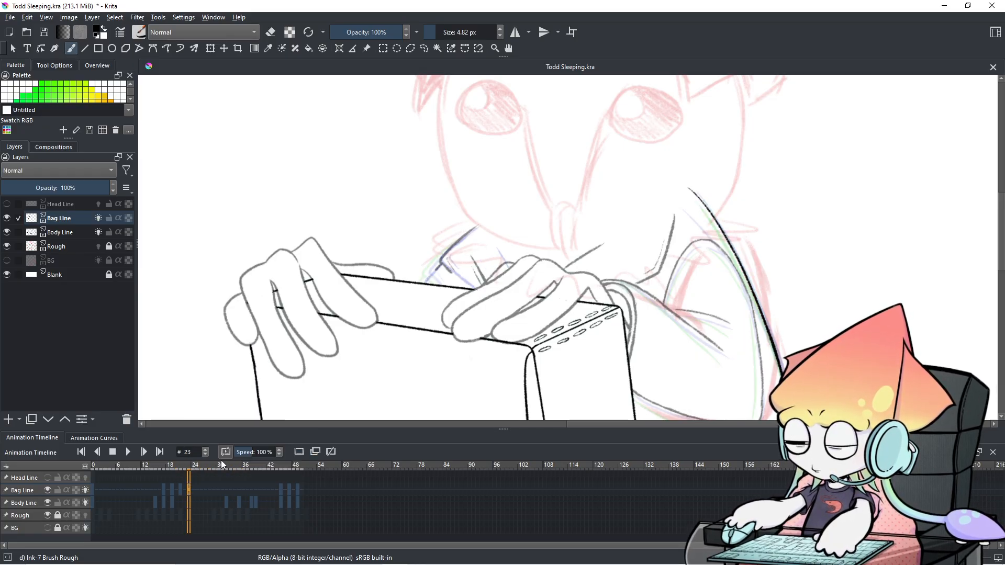
click(168, 489)
click(174, 489)
right_click(173, 488)
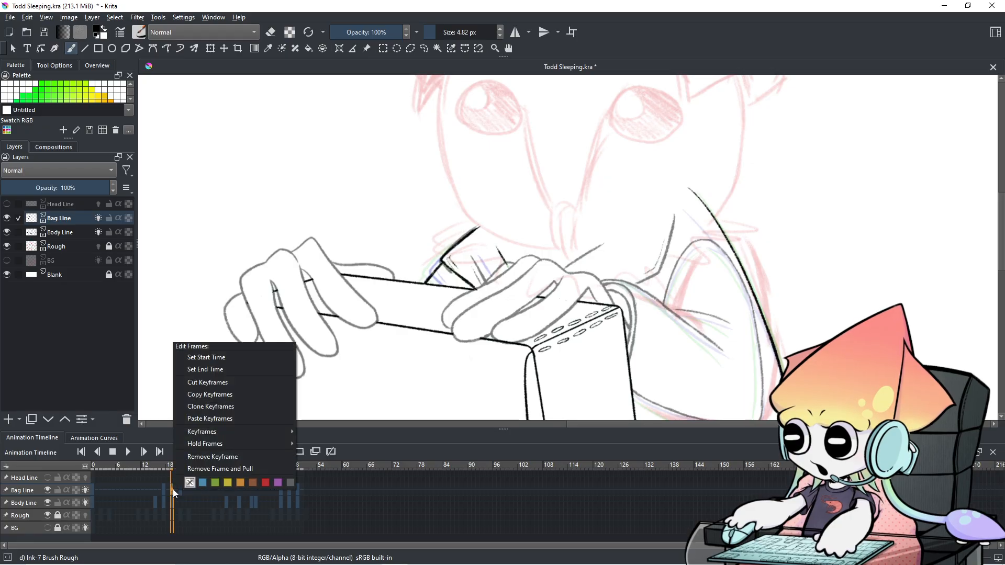
click(211, 394)
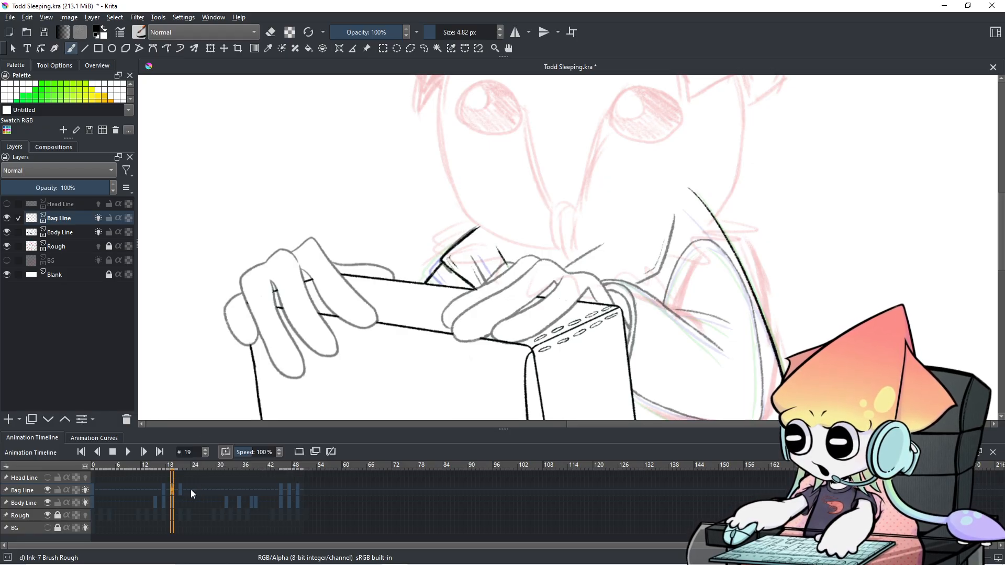
click(190, 493)
right_click(188, 494)
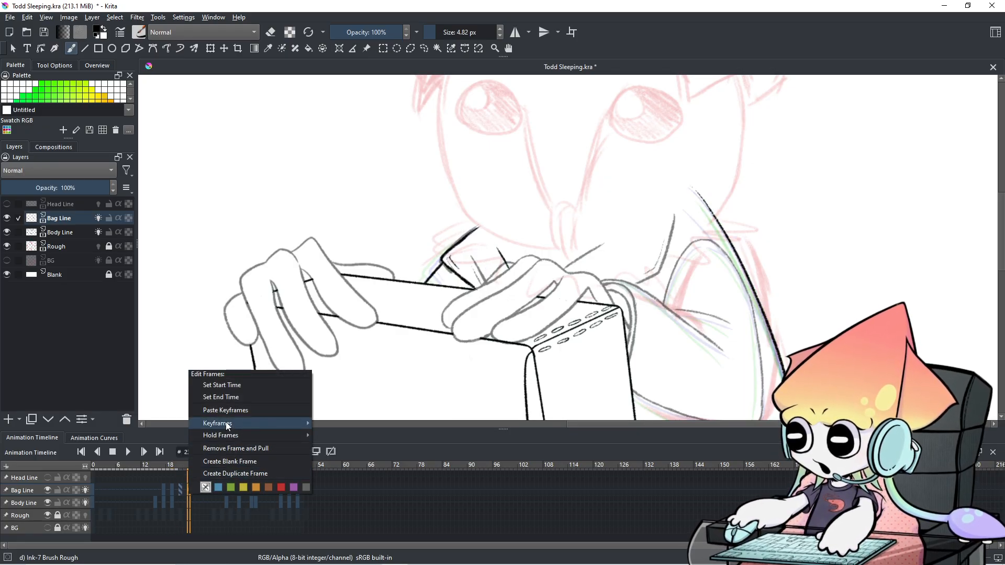
click(220, 410)
Step: Step back from frame 23 to frame 17 to check the collar and shoulder lines across the motion
key(1)
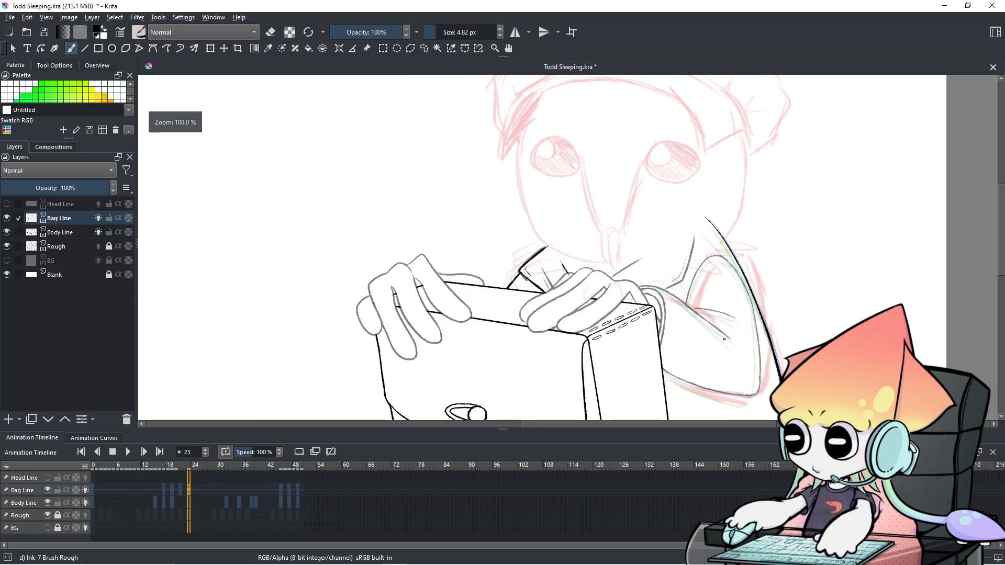
drag(855, 234, 754, 187)
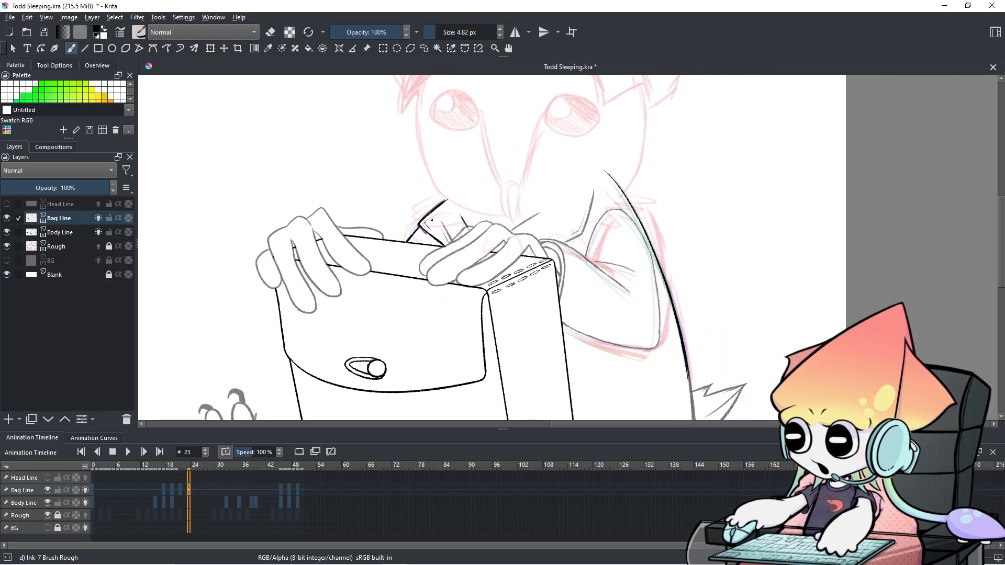
key(Left)
key(Left)
key(Left)
key(Left)
key(Left)
key(Left)
scroll(541, 287, down, 2)
drag(548, 287, 515, 249)
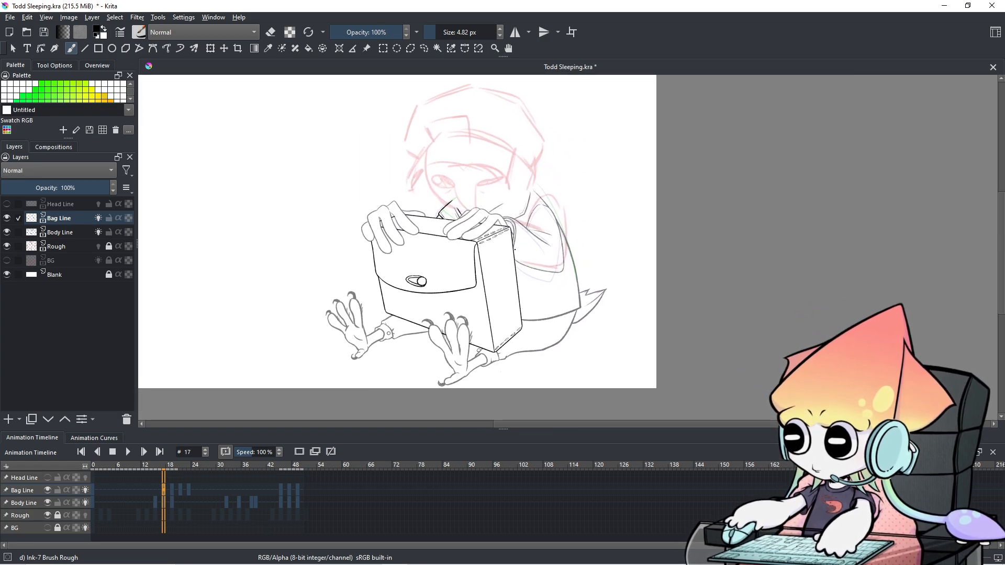
Step: Play the animation from frame 11 to review the revised motion, then stop playback
click(139, 490)
click(128, 451)
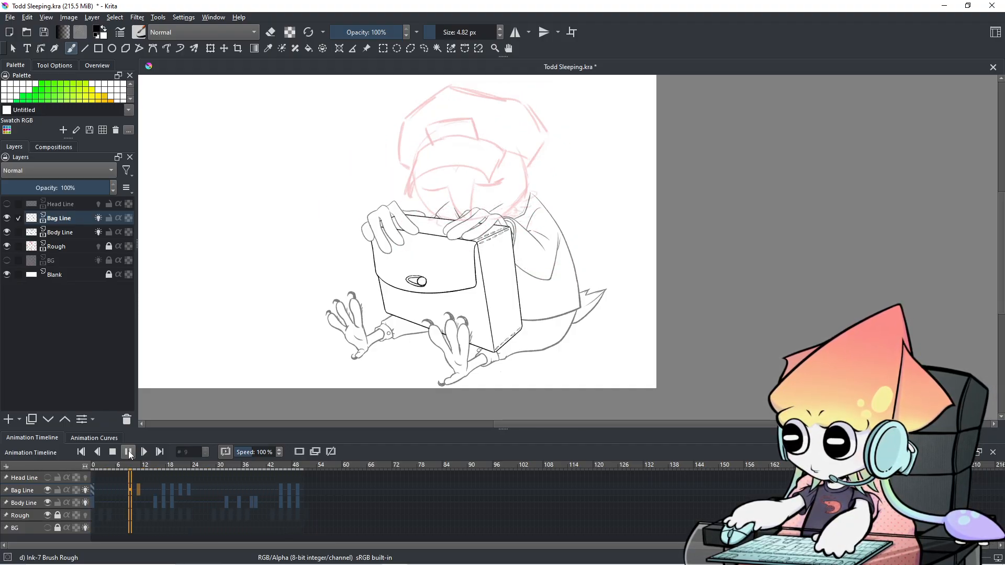
click(128, 451)
Step: Examine the collar fold and shoulder lines up close on frames 40 to 46
click(266, 495)
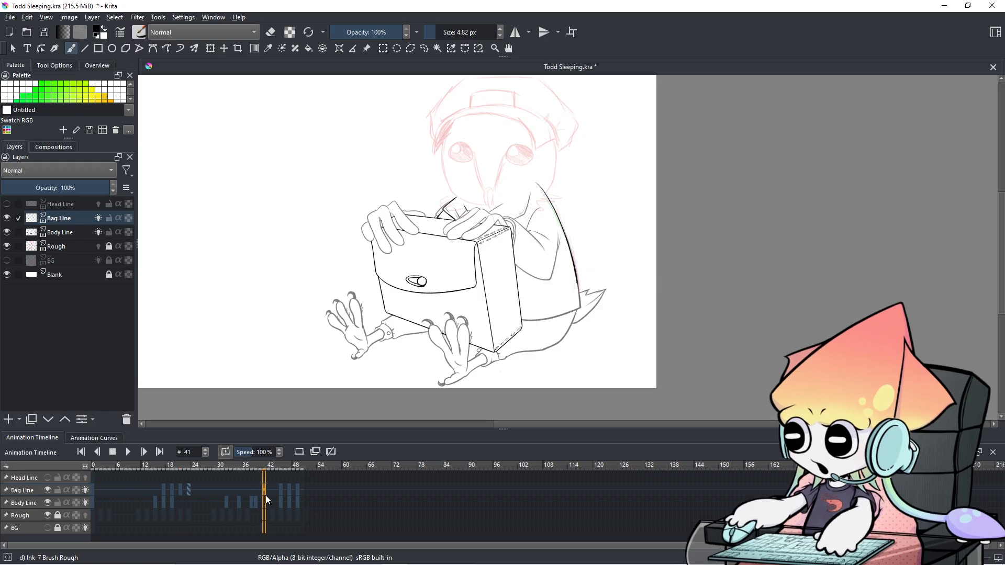
click(284, 491)
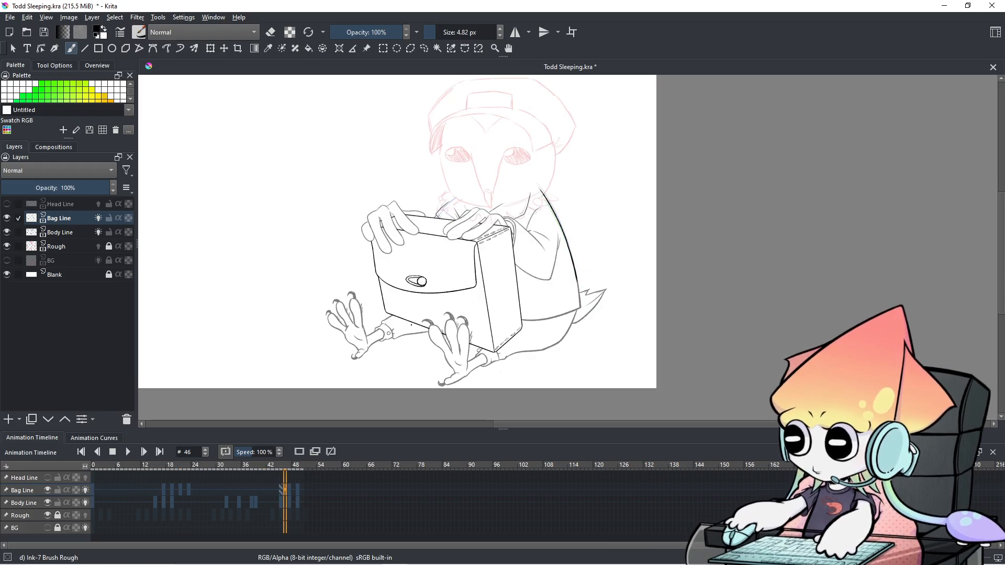
scroll(412, 325, up, 5)
scroll(437, 273, down, 5)
scroll(473, 143, up, 5)
scroll(474, 144, up, 2)
drag(474, 144, 319, 366)
scroll(319, 366, down, 3)
key(Left)
key(Left)
key(Left)
key(Left)
key(Left)
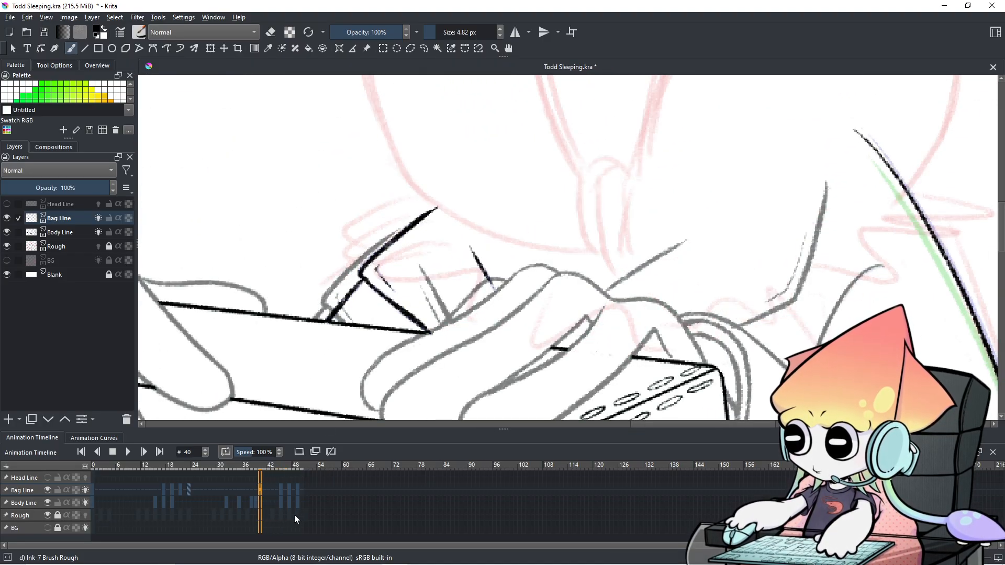
key(Right)
key(Right)
key(Right)
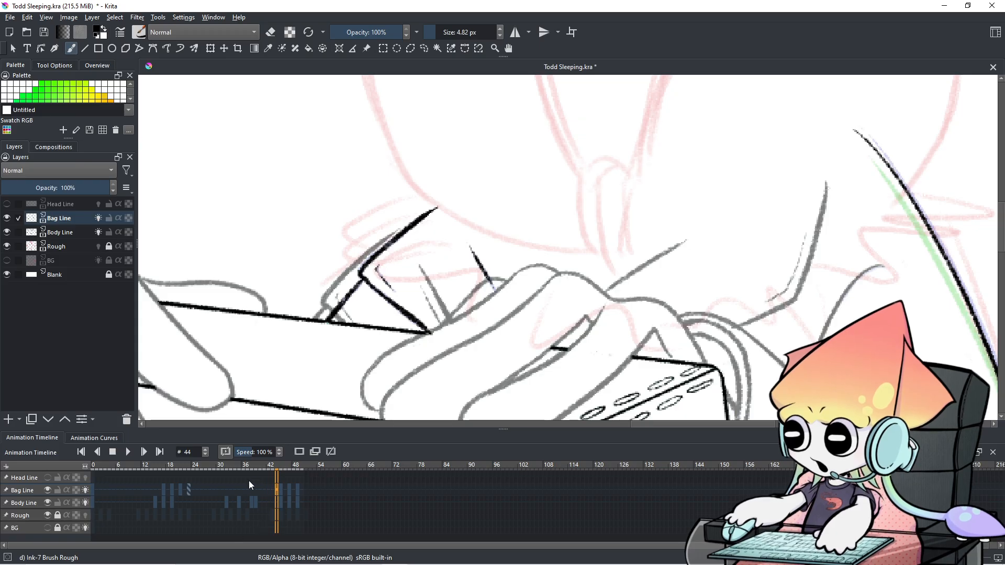
scroll(494, 342, down, 4)
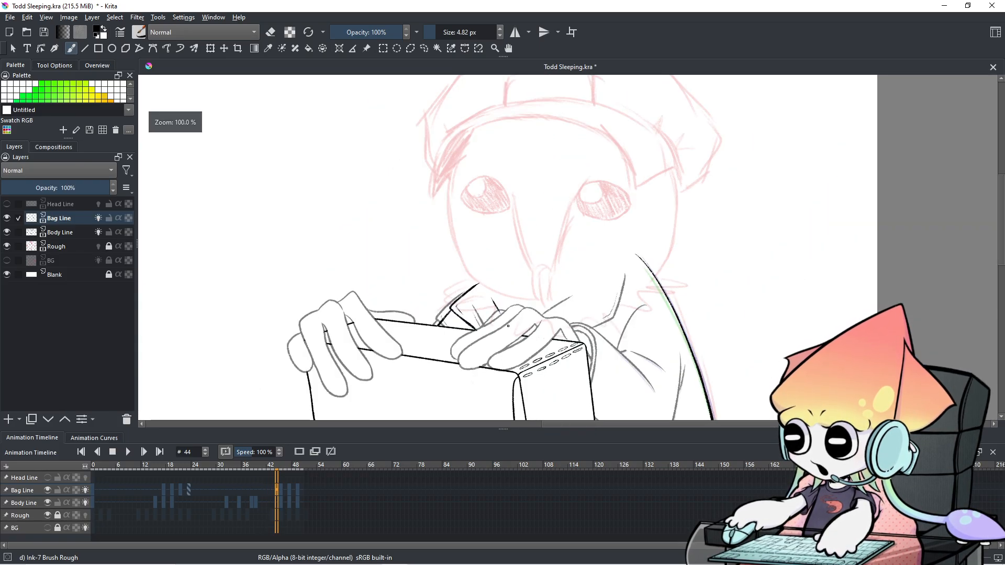
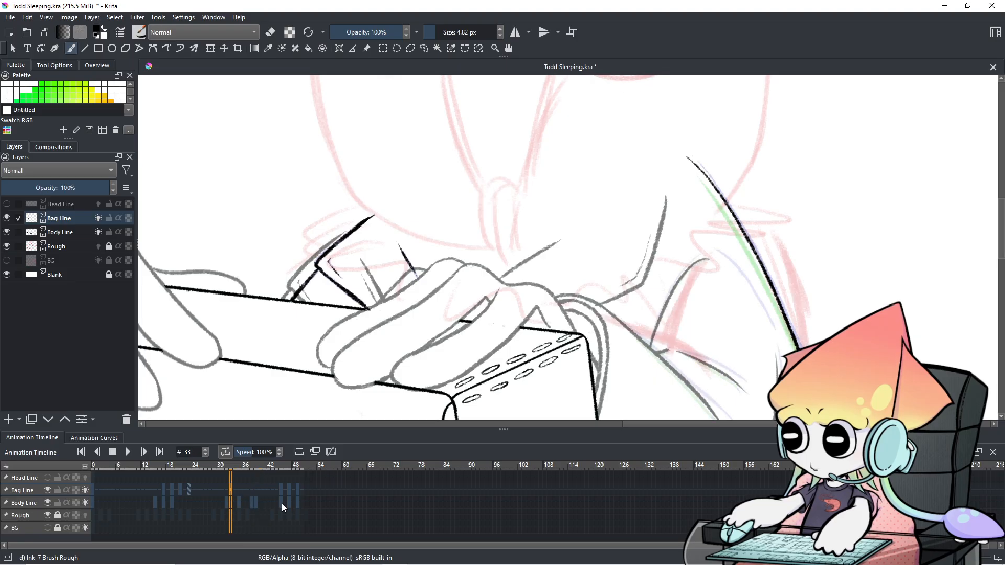
Step: Step forward from frame 33 to frame 44 to compare the bag lines with the rough sketch
key(Right)
key(Right)
key(Right)
key(Right)
key(Right)
key(Right)
key(Right)
key(Right)
key(Right)
key(Right)
key(Right)
key(Right)
key(Right)
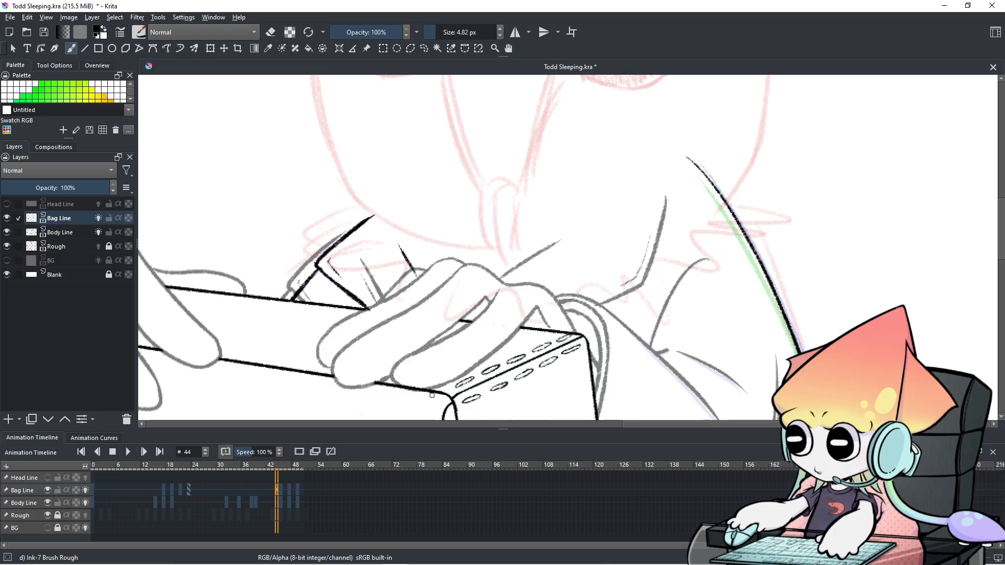
Step: Doodle a small round sad face with a collar in the blank area beside the character on frame 44
scroll(428, 400, down, 3)
scroll(428, 400, up, 2)
drag(359, 235, 622, 299)
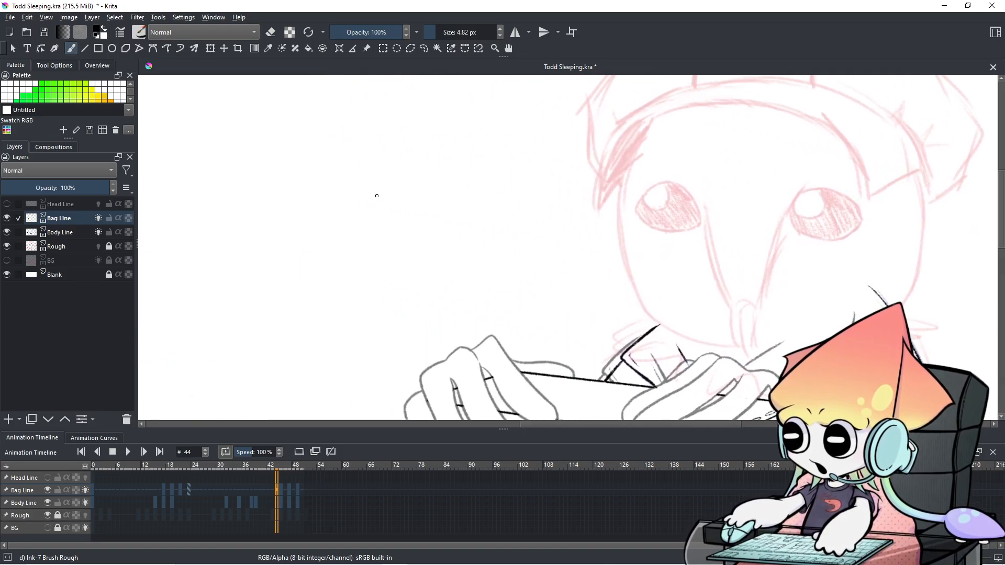
mouse_move(370, 224)
mouse_down()
mouse_move(415, 179)
mouse_move(373, 230)
mouse_move(385, 211)
mouse_move(409, 213)
mouse_move(410, 202)
mouse_move(378, 205)
mouse_move(385, 241)
mouse_move(418, 235)
mouse_move(419, 220)
mouse_up()
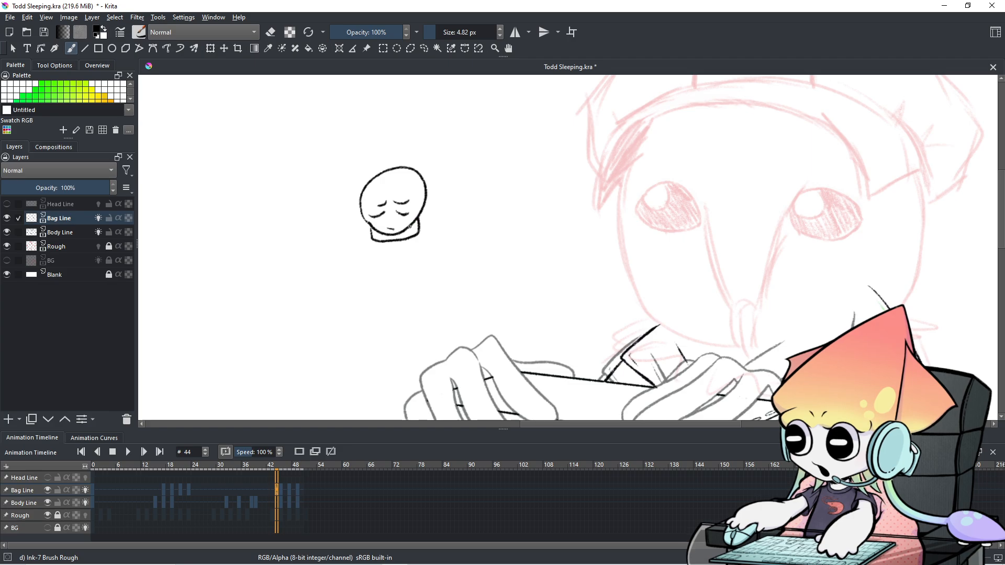
Step: Draw jointed arms, sleeves, hands, a pen and a drawing board below the doodled sad face on frame 44
drag(369, 242, 330, 298)
mouse_move(420, 231)
mouse_down()
mouse_move(465, 280)
mouse_move(414, 266)
mouse_move(415, 289)
mouse_move(383, 282)
mouse_move(351, 293)
mouse_move(434, 294)
mouse_move(427, 276)
mouse_move(412, 278)
mouse_up()
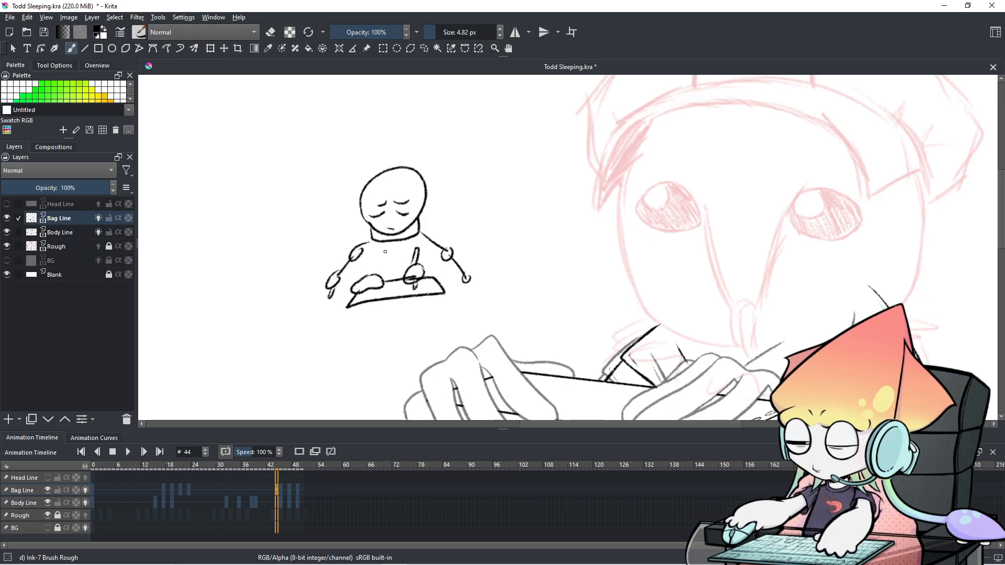
drag(371, 232, 352, 274)
drag(425, 216, 465, 268)
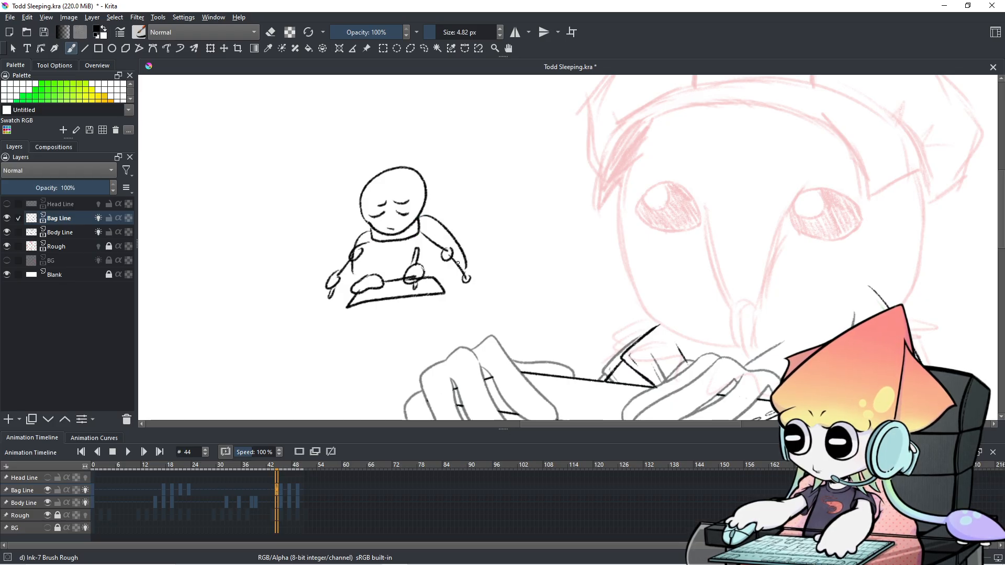
key(ctrl+z)
key(ctrl+z)
drag(373, 230, 334, 272)
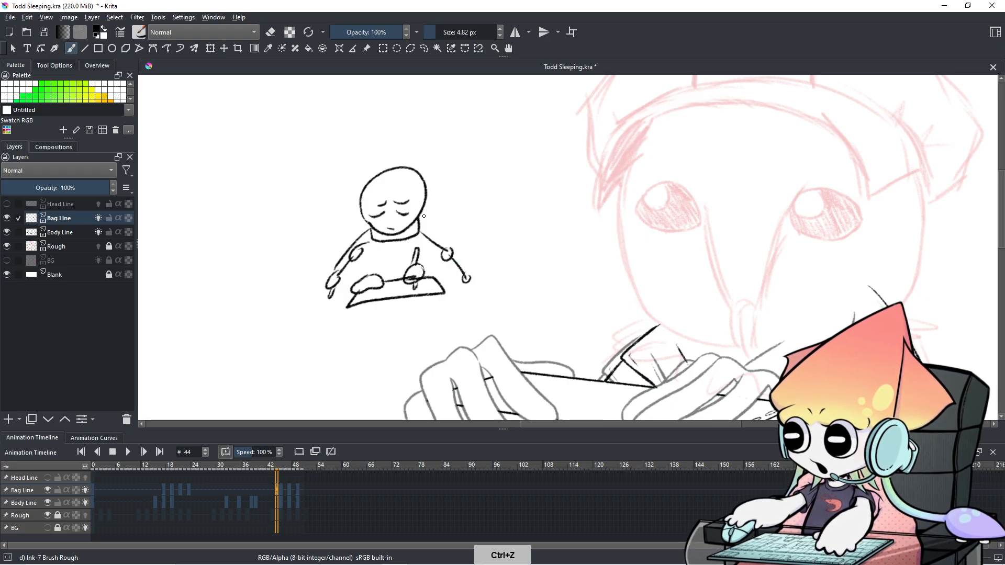
drag(421, 220, 463, 255)
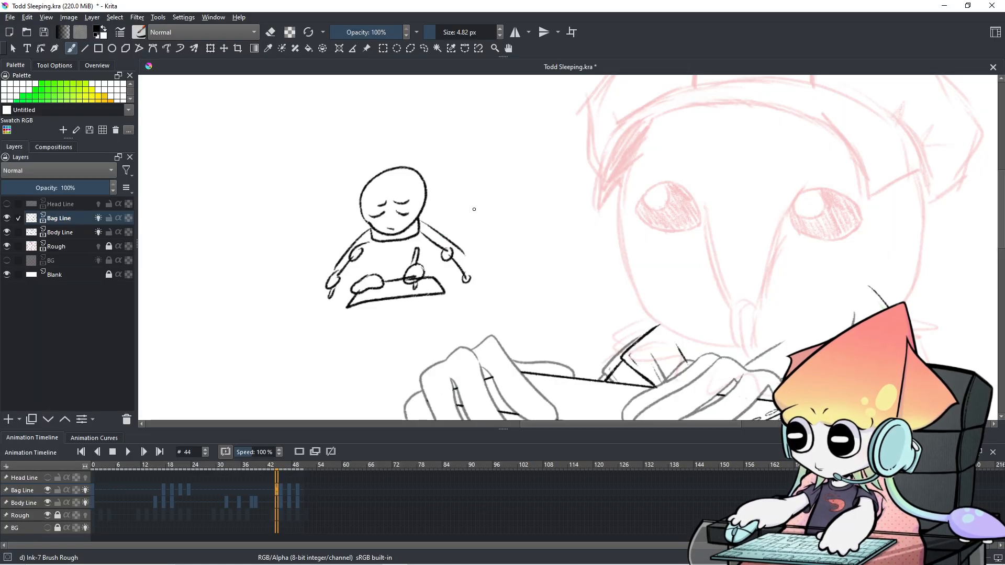
mouse_move(752, 300)
mouse_down()
mouse_move(622, 269)
mouse_move(557, 303)
mouse_move(588, 330)
mouse_up()
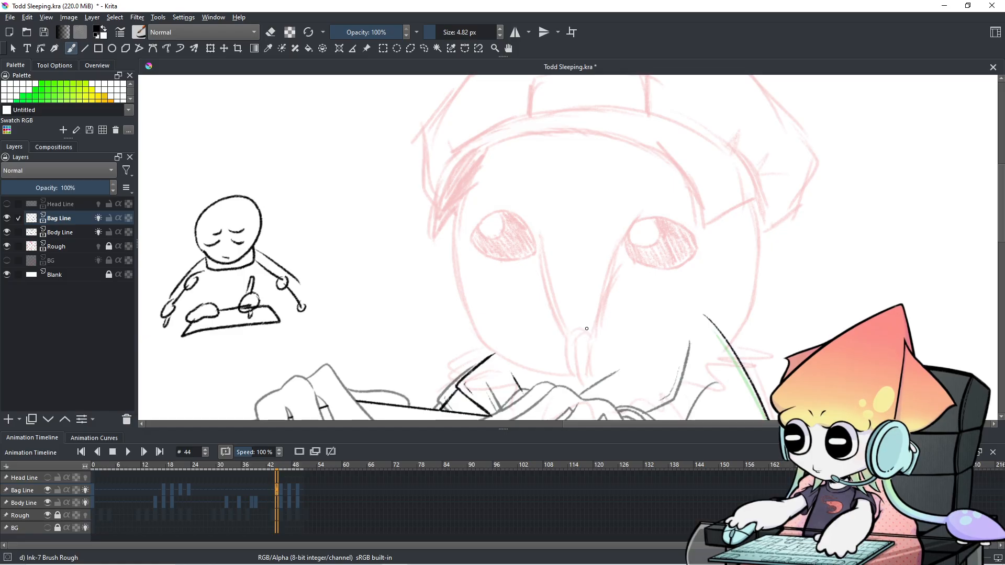
Step: Undo every stroke of the sad doodle figure so the blank area beside the character is clear
key(ctrl+z)
key(ctrl+z)
key(ctrl+z)
key(ctrl+z)
key(ctrl+z)
key(ctrl+z)
key(ctrl+z)
key(ctrl+z)
key(ctrl+z)
key(ctrl+z)
key(ctrl+z)
key(ctrl+z)
key(ctrl+z)
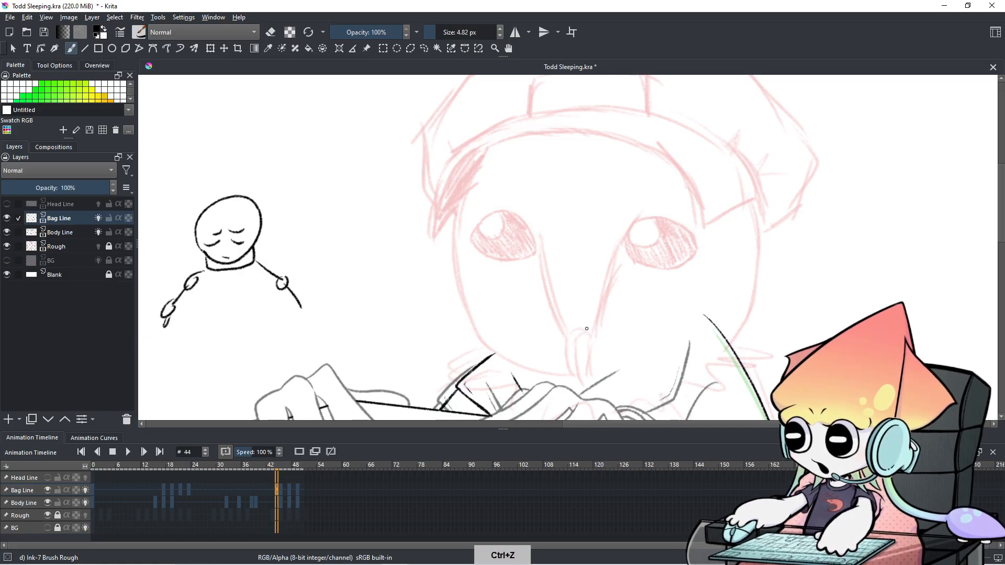
key(ctrl+z)
key(ctrl+z)
key(ctrl+z)
key(ctrl+z)
key(ctrl+z)
key(ctrl+z)
key(ctrl+z)
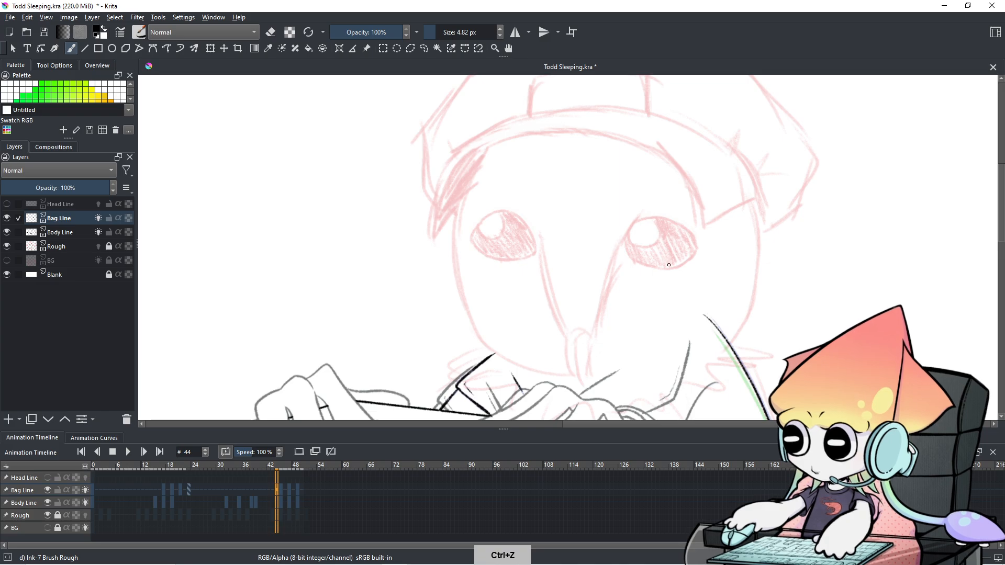
Step: Compare the collar and shoulder strap lines up close between frames 44 and 45
key(1)
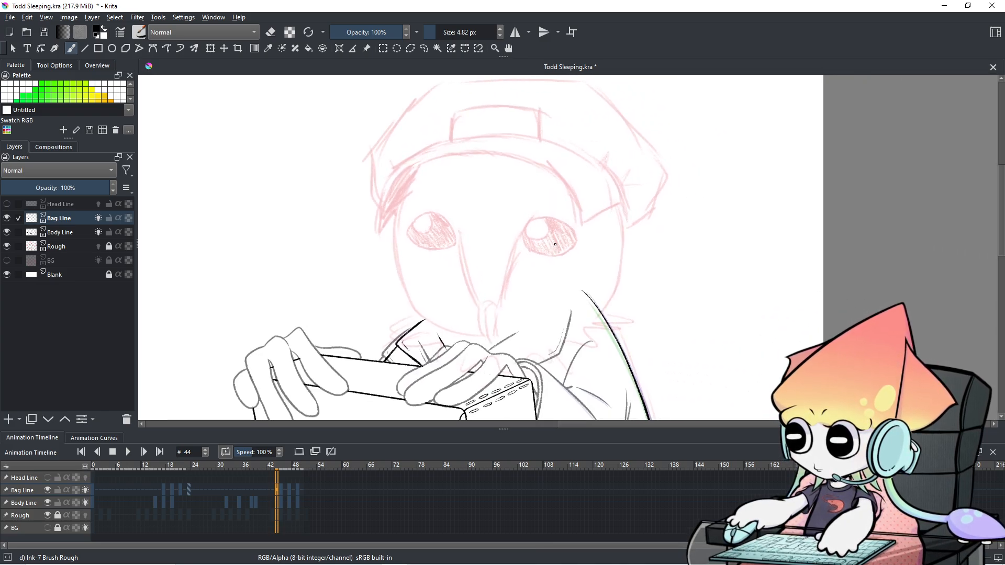
click(282, 491)
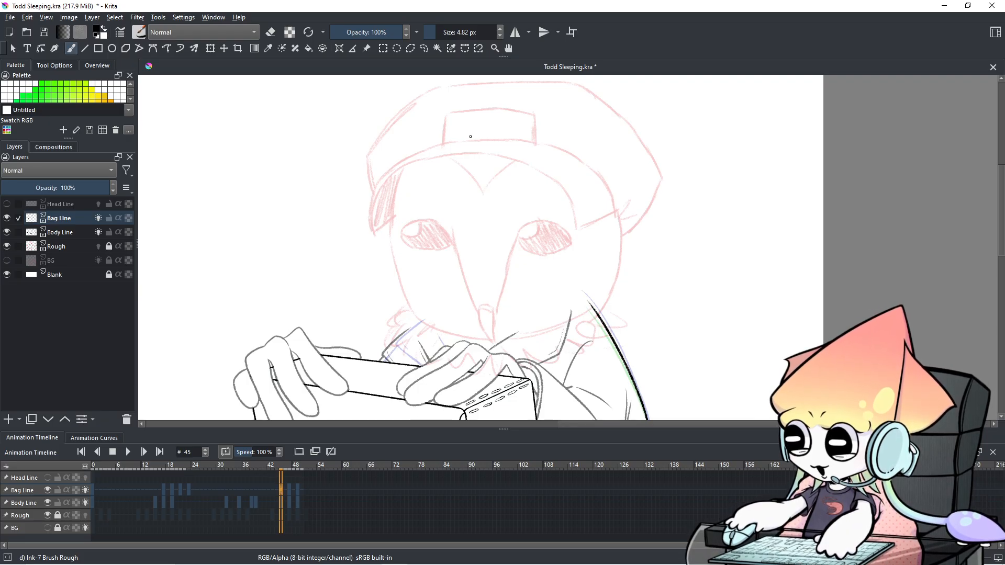
scroll(476, 201, up, 3)
drag(511, 227, 541, 112)
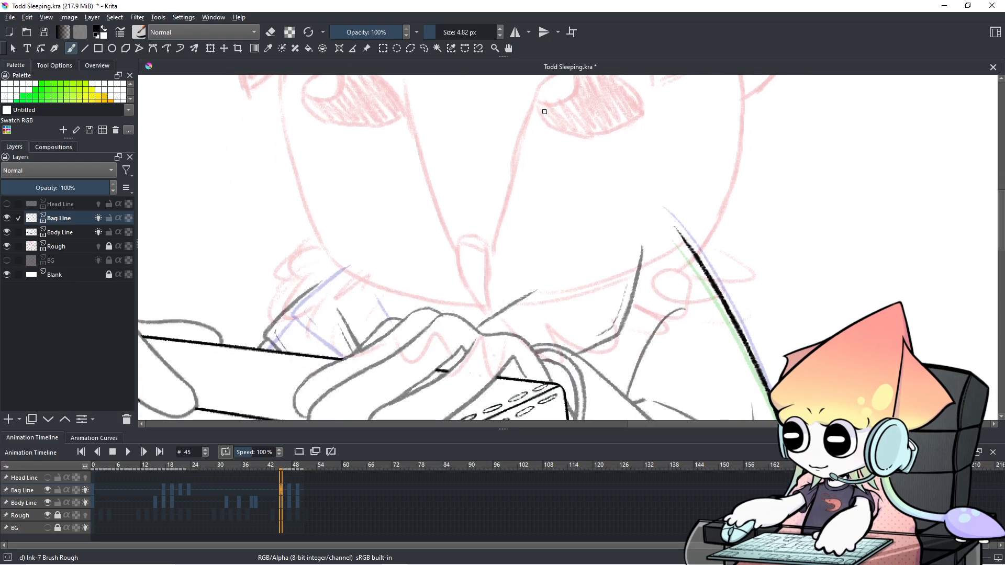
key(Left)
key(Right)
key(Left)
key(Right)
key(Left)
key(Right)
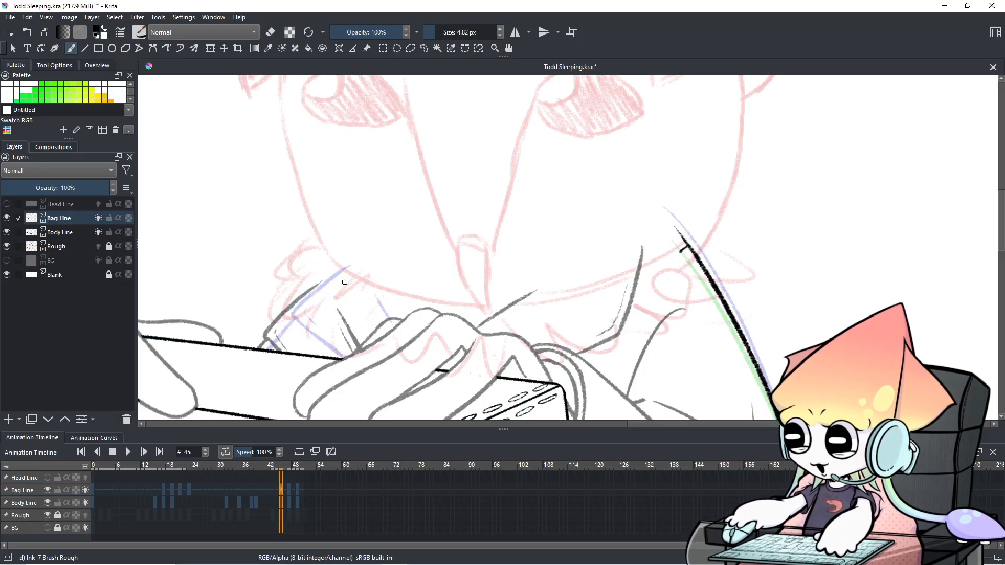
Step: Ink the angled collar fold on frame 45 with two strokes meeting at a corner, and erase the overlap at the bag edge
key(ctrl+z)
drag(339, 273, 290, 319)
key(ctrl+z)
key(ctrl+z)
key(ctrl+z)
mouse_move(352, 267)
mouse_down()
mouse_move(289, 317)
mouse_move(335, 369)
mouse_up()
key(ctrl+z)
mouse_move(287, 319)
mouse_down()
mouse_move(312, 295)
mouse_move(330, 367)
mouse_move(299, 332)
mouse_move(341, 362)
mouse_up()
key(ctrl+z)
key(ctrl+z)
key(ctrl+z)
drag(287, 318, 340, 365)
key(ctrl+z)
key(e)
mouse_move(340, 364)
mouse_down()
mouse_move(328, 363)
mouse_move(338, 367)
mouse_up()
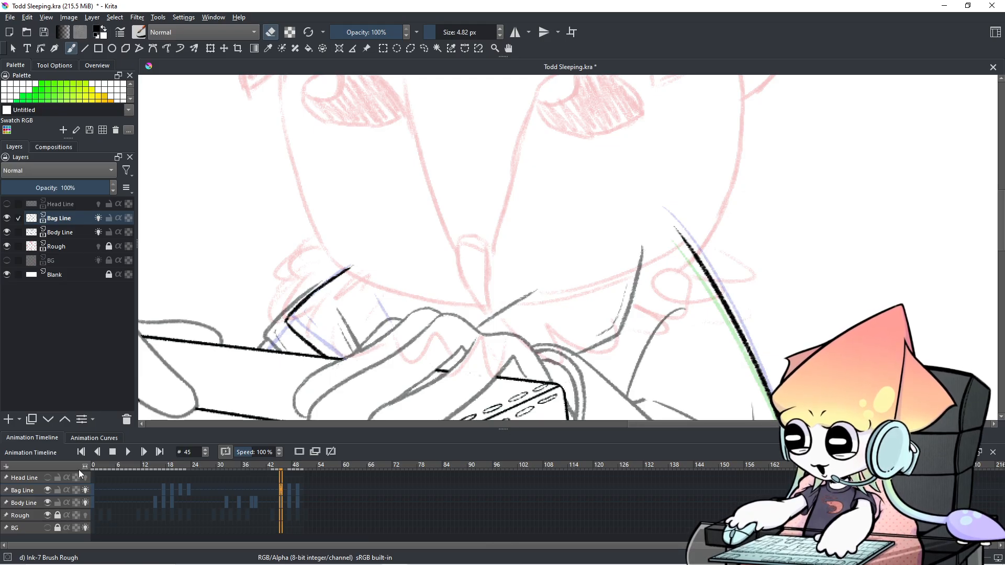
Step: Toggle the Bag Line layer's visibility to check the new collar fold against the body lines
click(48, 490)
click(48, 490)
click(48, 490)
click(47, 490)
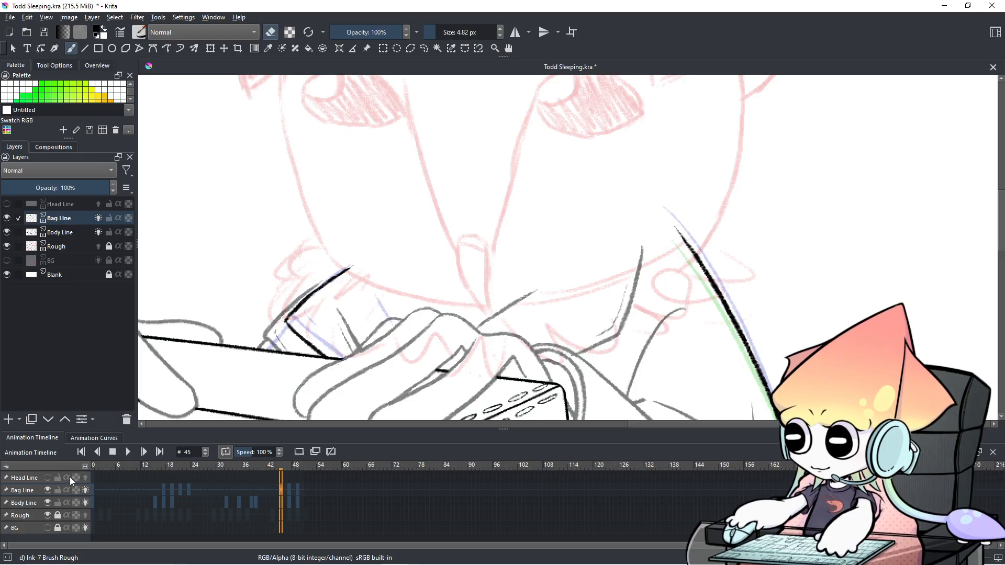
key(e)
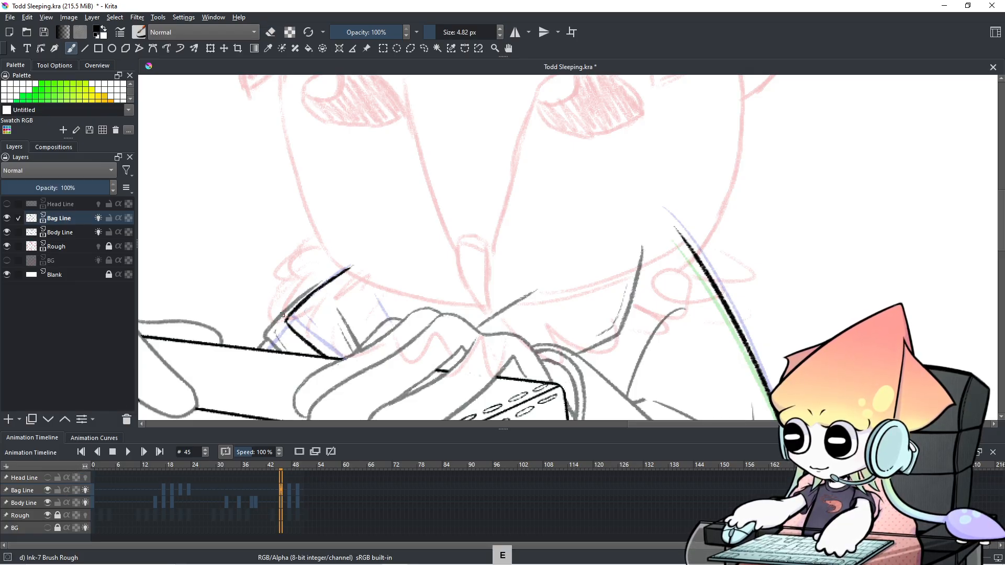
Step: Try extra strokes at the corner and inside of the collar fold on frame 45
drag(288, 320, 293, 330)
key(ctrl+z)
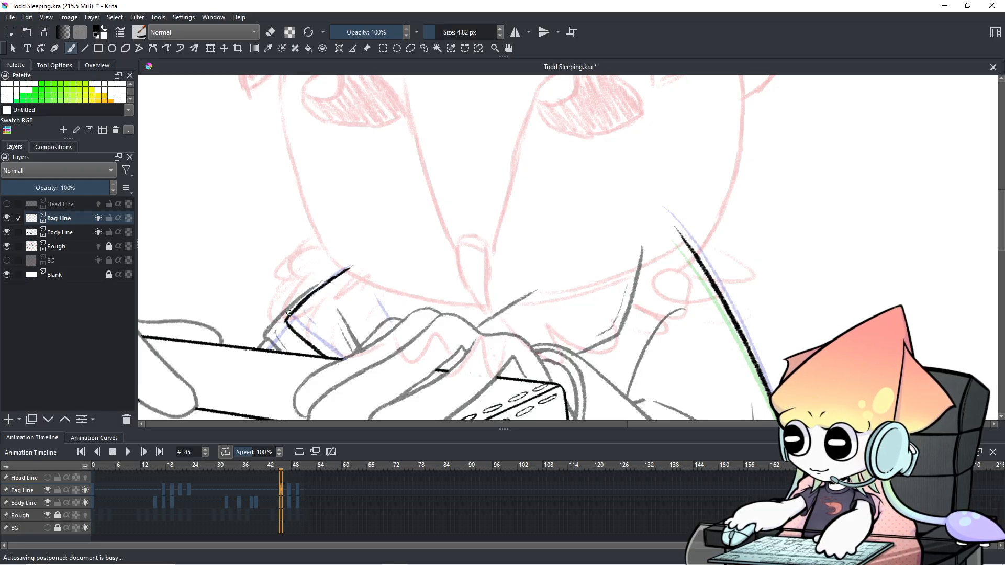
mouse_move(309, 311)
mouse_down()
mouse_move(319, 307)
mouse_move(337, 335)
mouse_up()
key(ctrl+z)
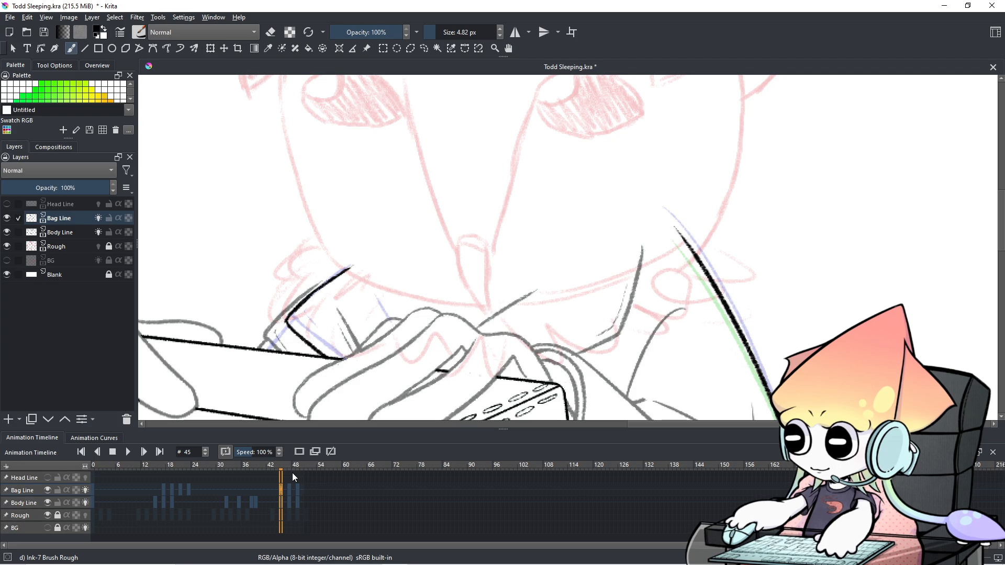
drag(317, 387, 352, 318)
key(ctrl+z)
Step: Flip between frames 44 and 45 to compare the shape of the collar fold
click(278, 488)
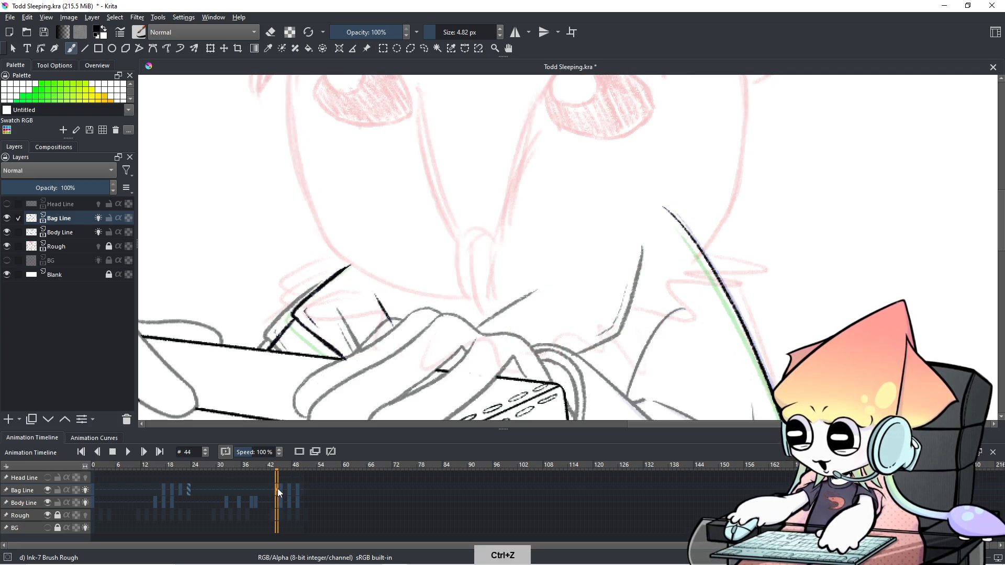
click(282, 492)
click(278, 488)
click(284, 490)
click(282, 489)
click(285, 486)
click(282, 487)
click(281, 488)
click(277, 488)
Step: Try reinforcing the upper edge of the collar fold on frame 45
mouse_move(338, 274)
mouse_down()
mouse_move(316, 291)
mouse_move(327, 280)
mouse_up()
key(ctrl+z)
key(ctrl+z)
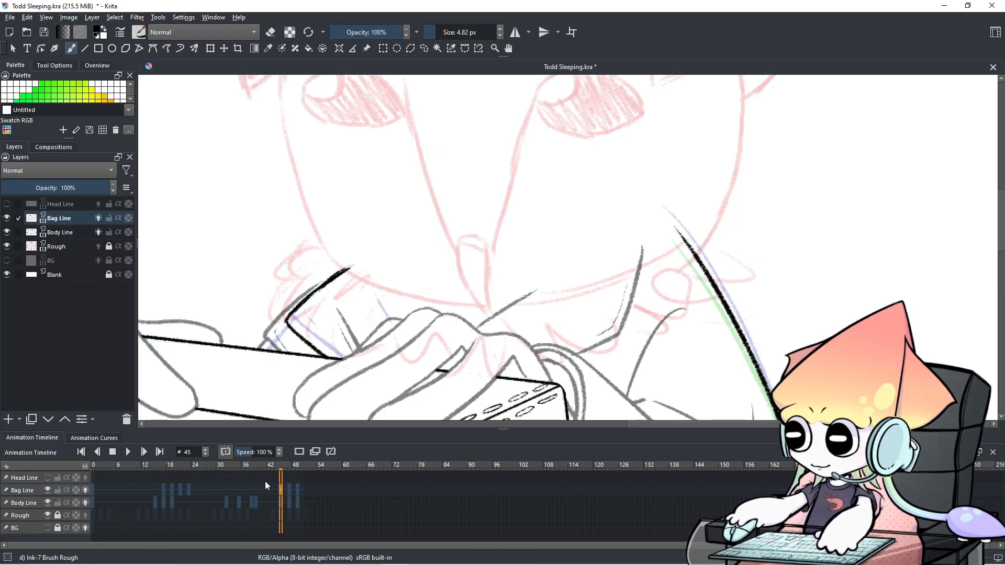
key(ctrl+z)
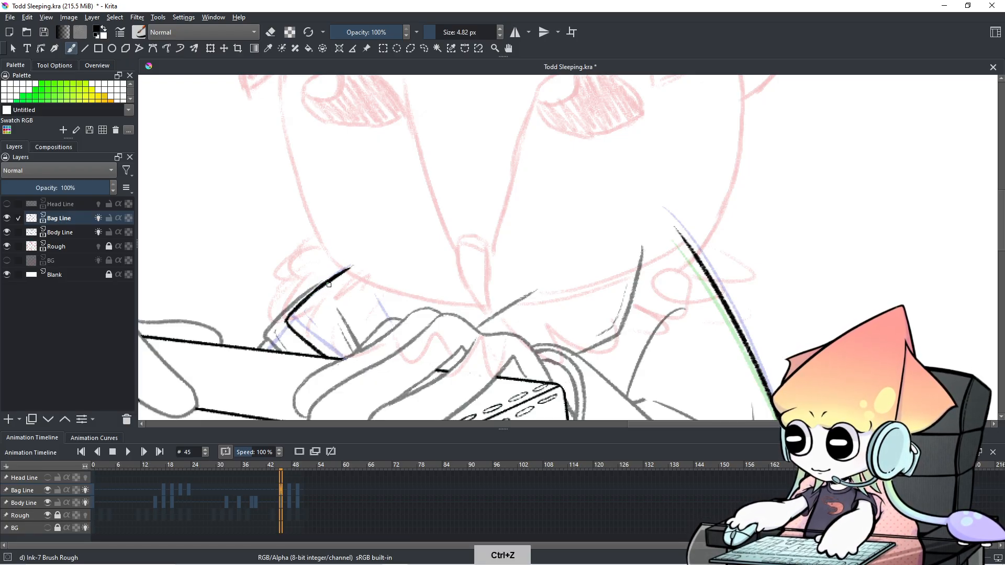
Step: Flip repeatedly between frames 44 and 45 to check how the collar fold moves, ending on frame 46
click(277, 492)
click(281, 494)
click(277, 492)
click(281, 491)
click(278, 492)
click(281, 492)
click(276, 492)
click(282, 493)
click(277, 493)
click(281, 494)
click(277, 493)
click(283, 494)
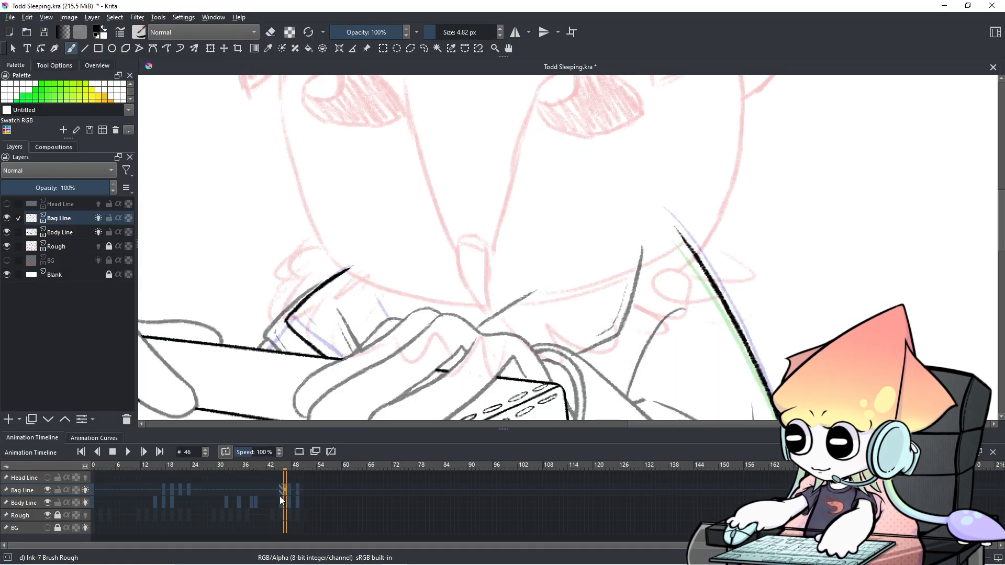
Step: Try erasing along the collar fold's upper edge while on frame 46
key(e)
drag(326, 272, 342, 281)
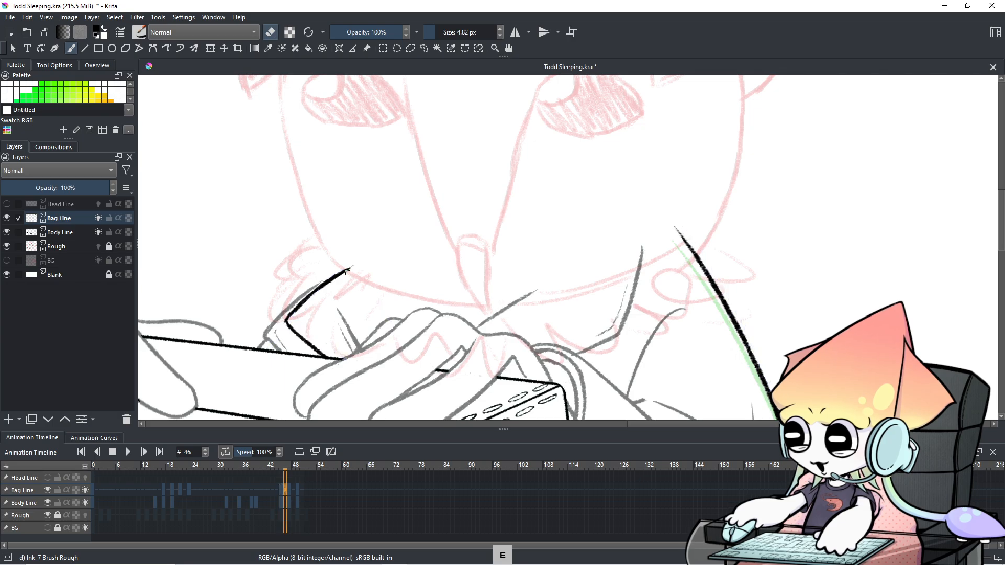
key(ctrl+z)
Step: Return to frame 45 and trim the tip of the collar fold's upper edge with the eraser
click(277, 485)
click(284, 492)
click(280, 492)
click(279, 489)
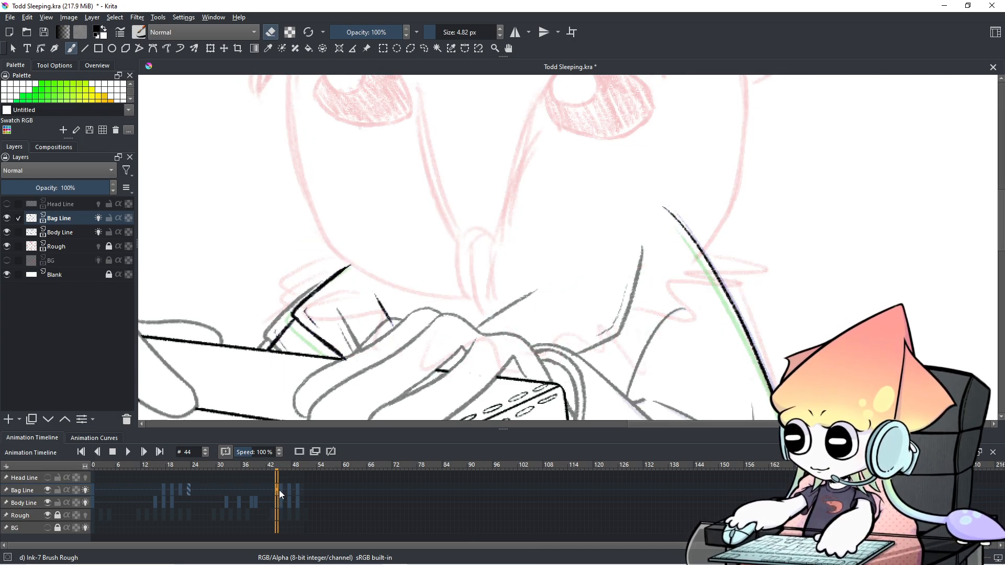
click(281, 491)
key(e)
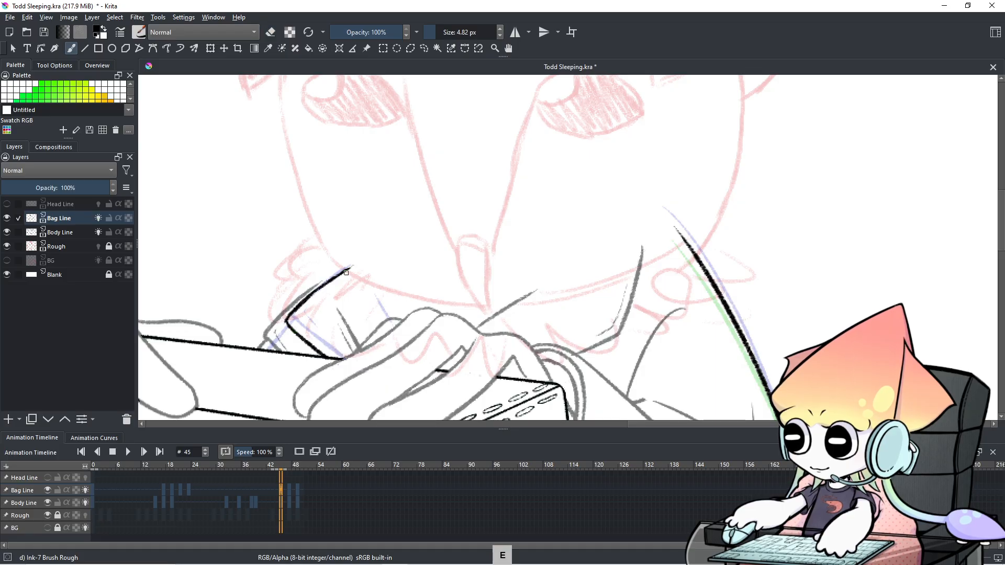
key(e)
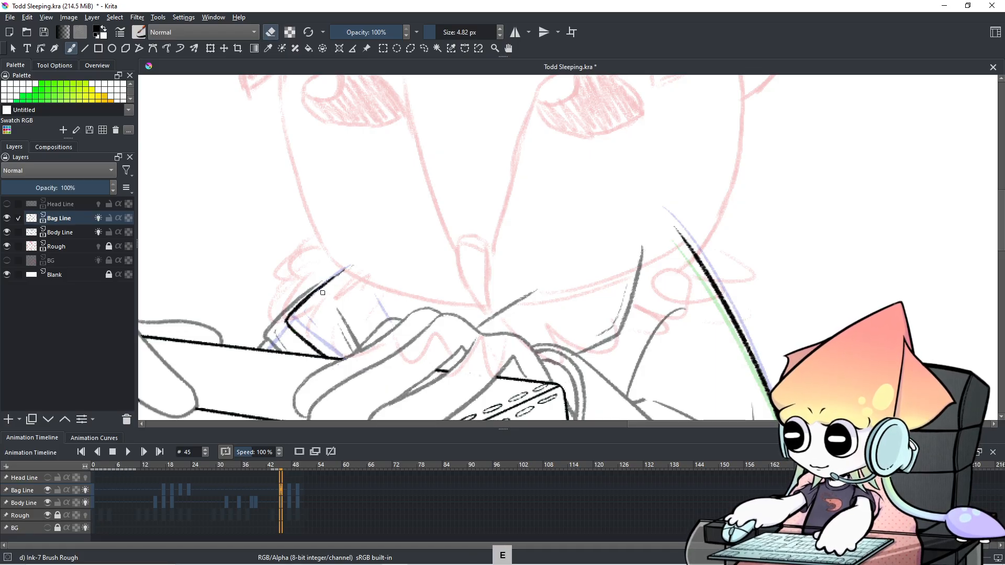
key(e)
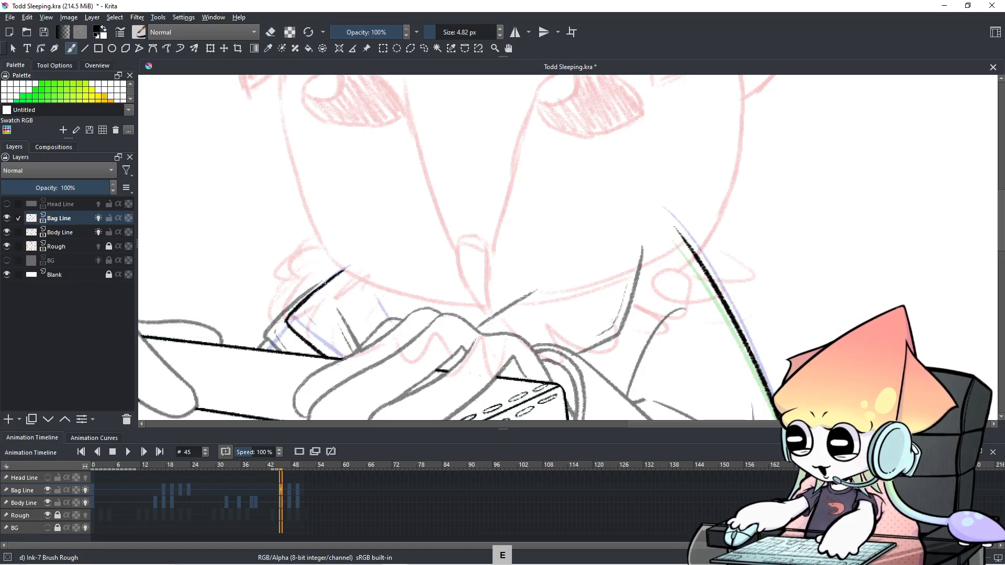
Step: Redraw the tip of the collar fold's upper edge on frame 45 and check it against the preceding frames
key(ctrl+z)
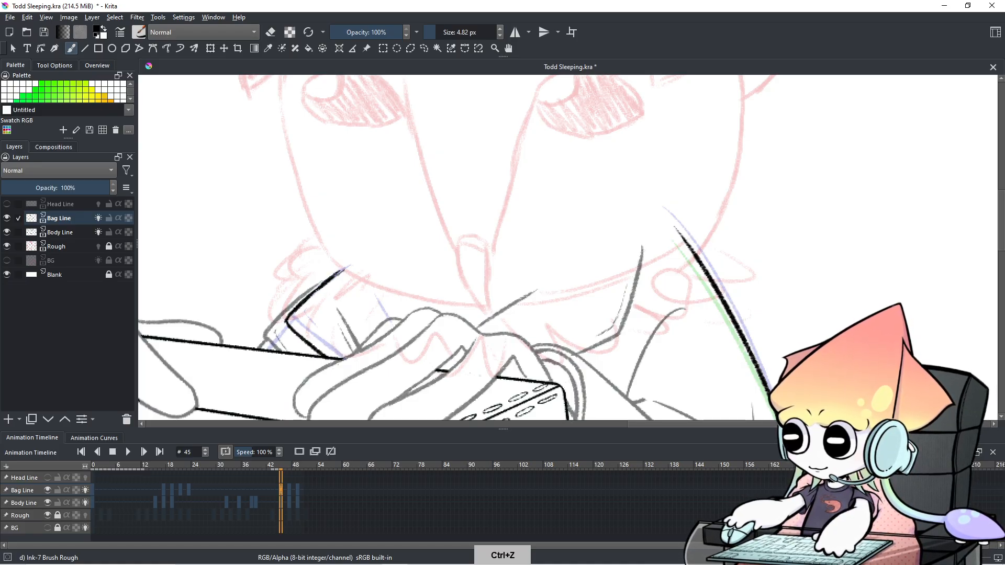
key(ctrl+z)
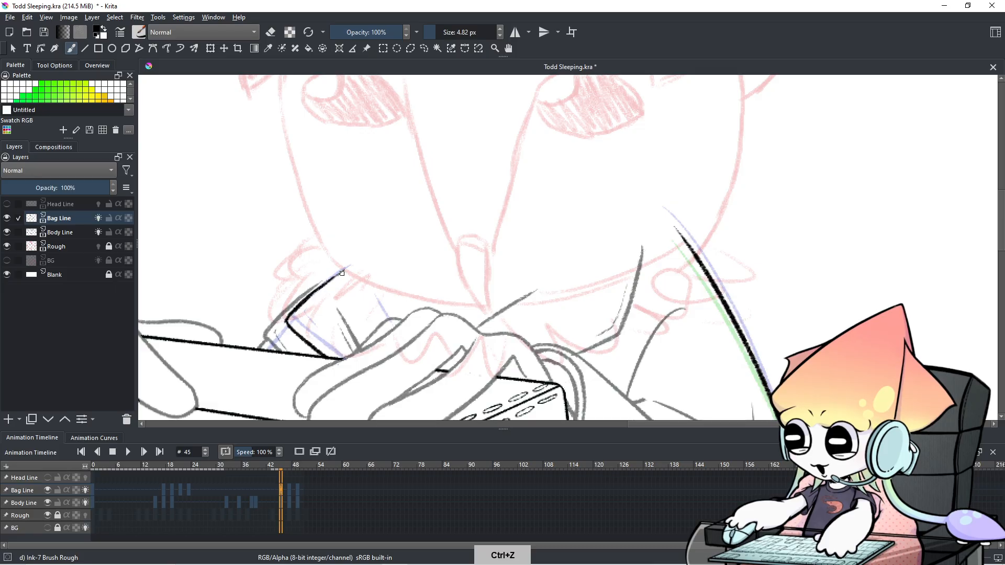
key(ctrl+z)
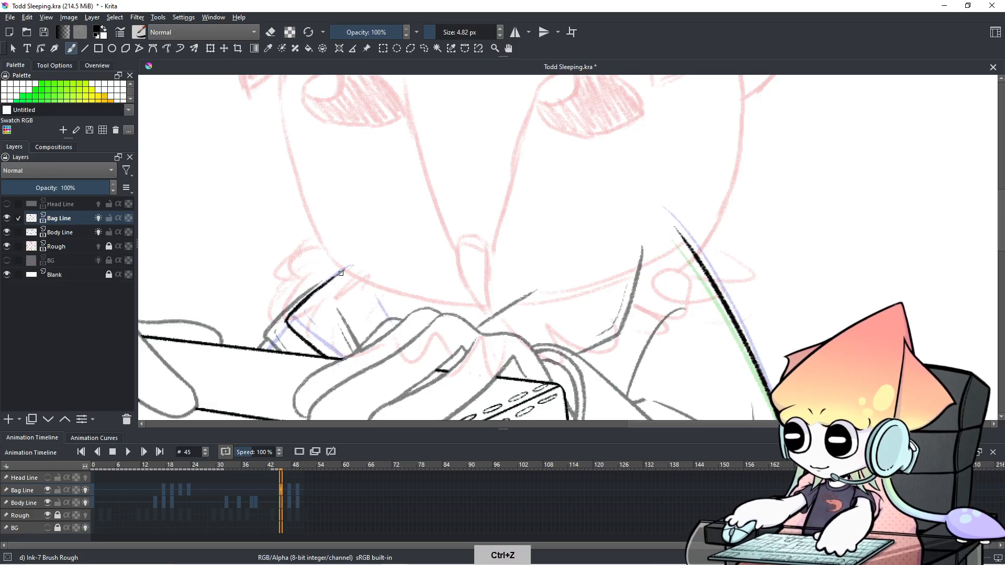
key(ctrl+z)
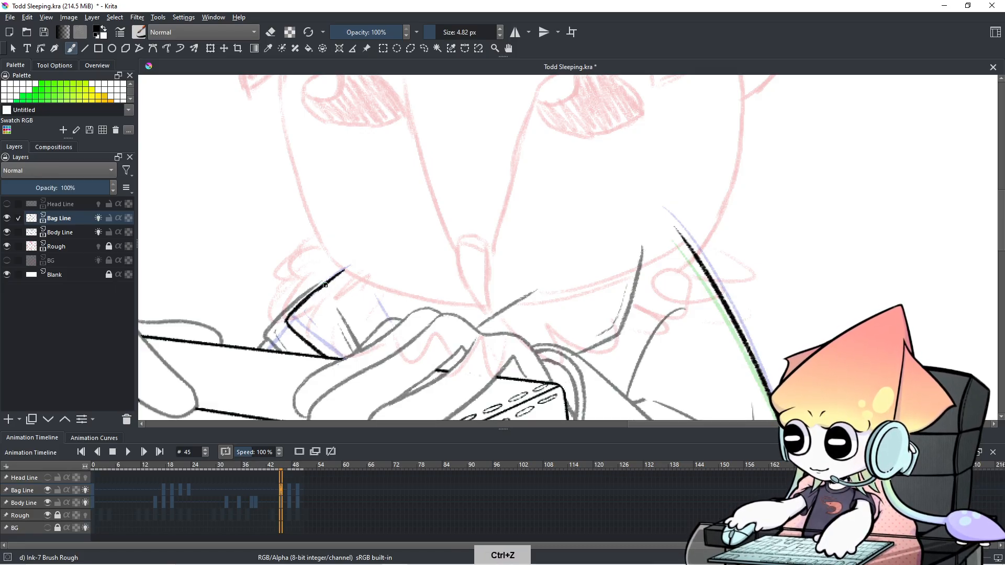
drag(319, 287, 344, 270)
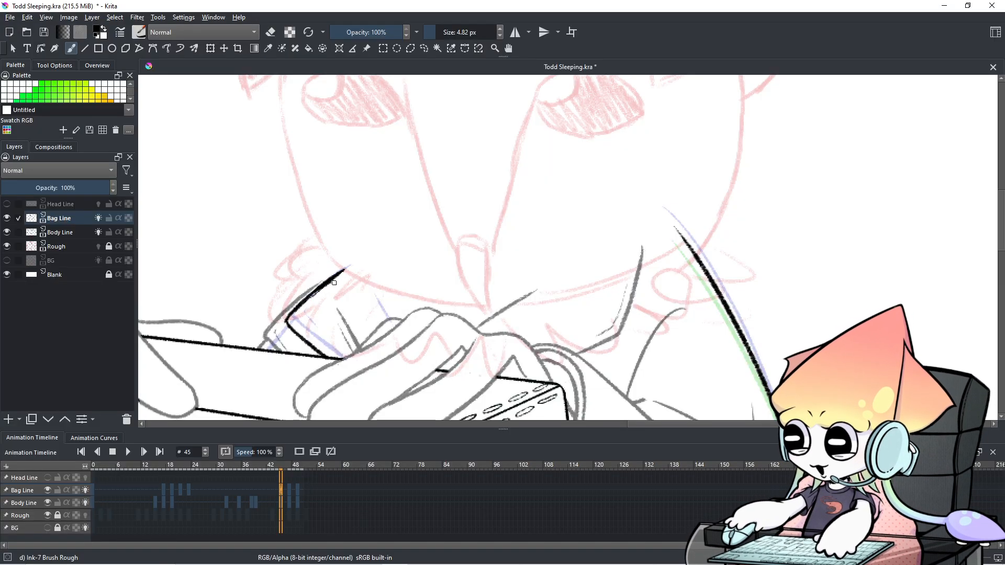
key(ctrl+z)
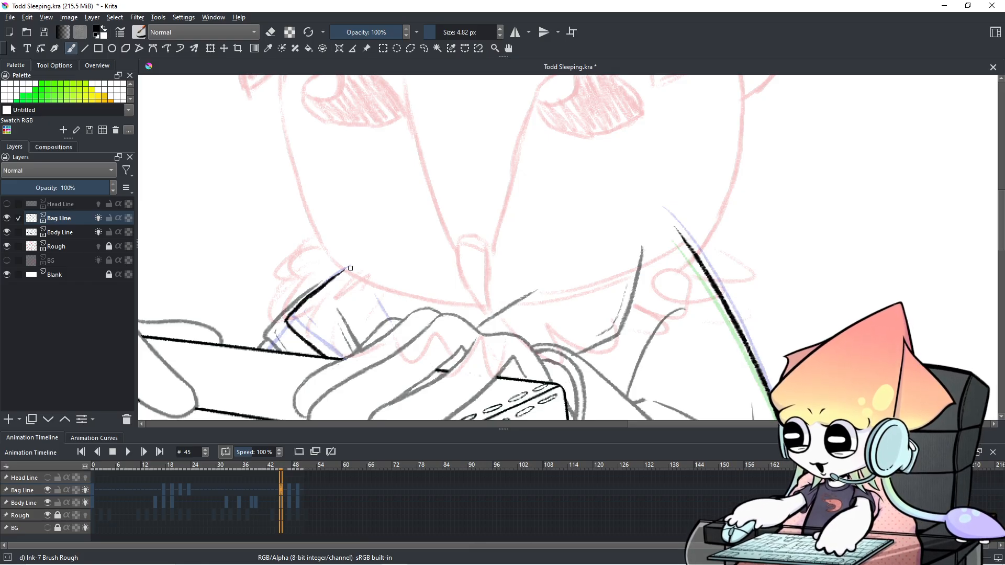
key(ctrl+z)
drag(322, 283, 345, 267)
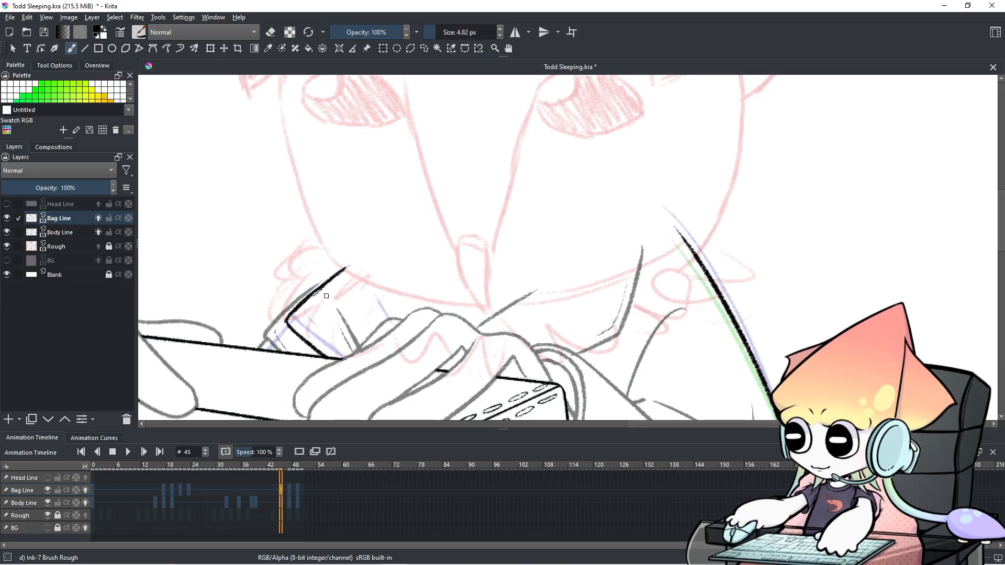
key(ctrl+z)
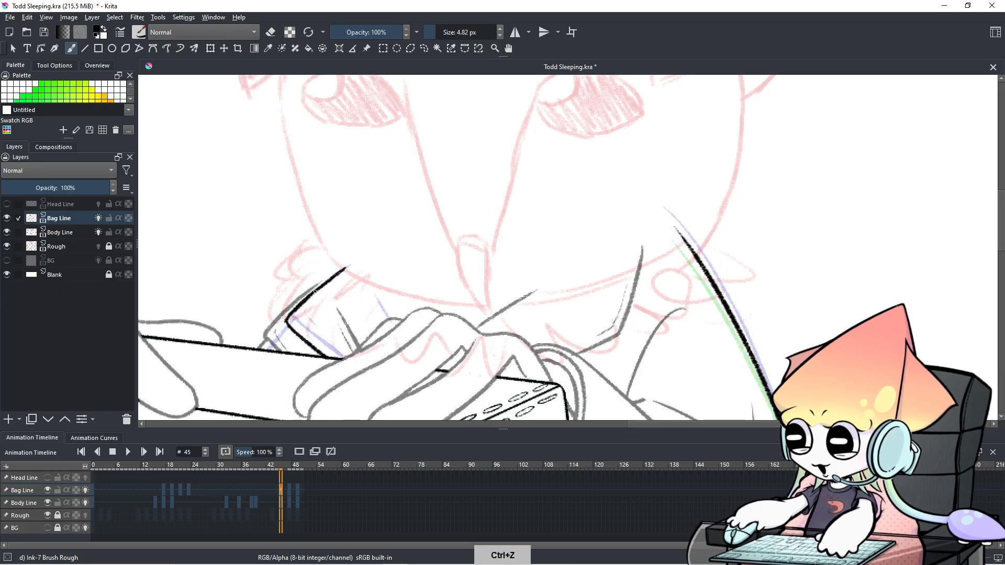
key(ctrl+z)
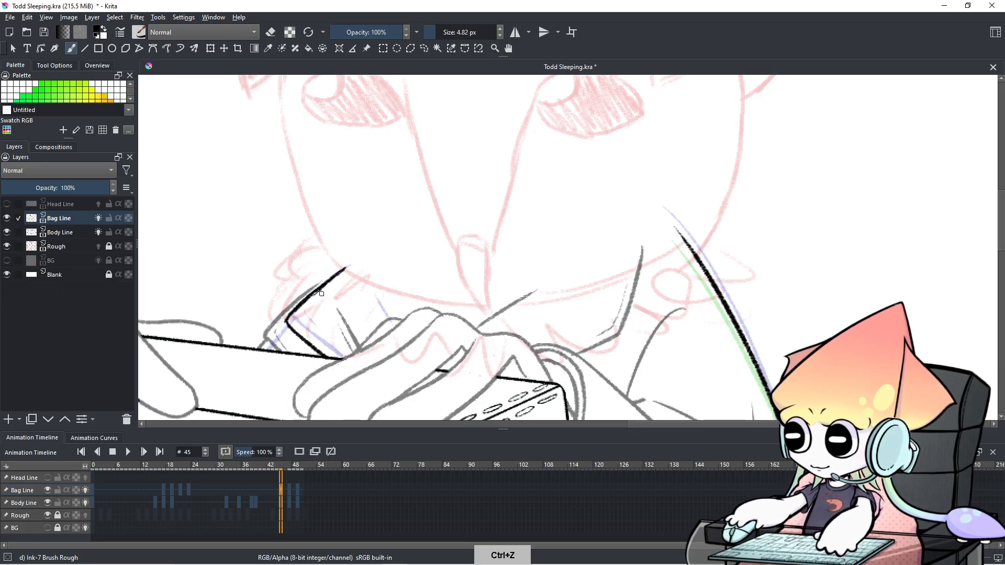
click(278, 486)
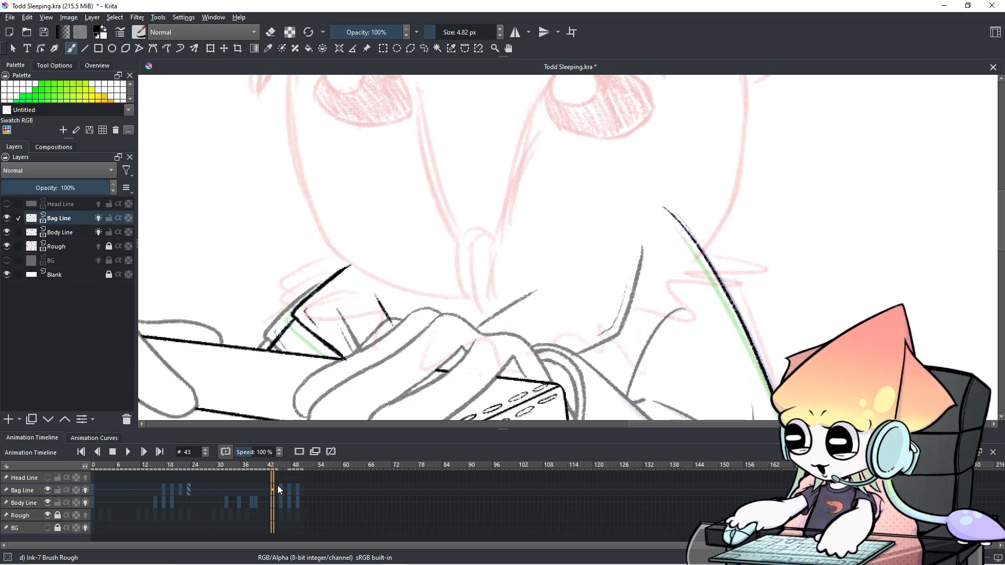
Step: Flip repeatedly between frames 43 and 47 to compare the collar fold's position, ending on frame 45
click(282, 489)
click(279, 488)
click(281, 489)
click(277, 492)
click(281, 489)
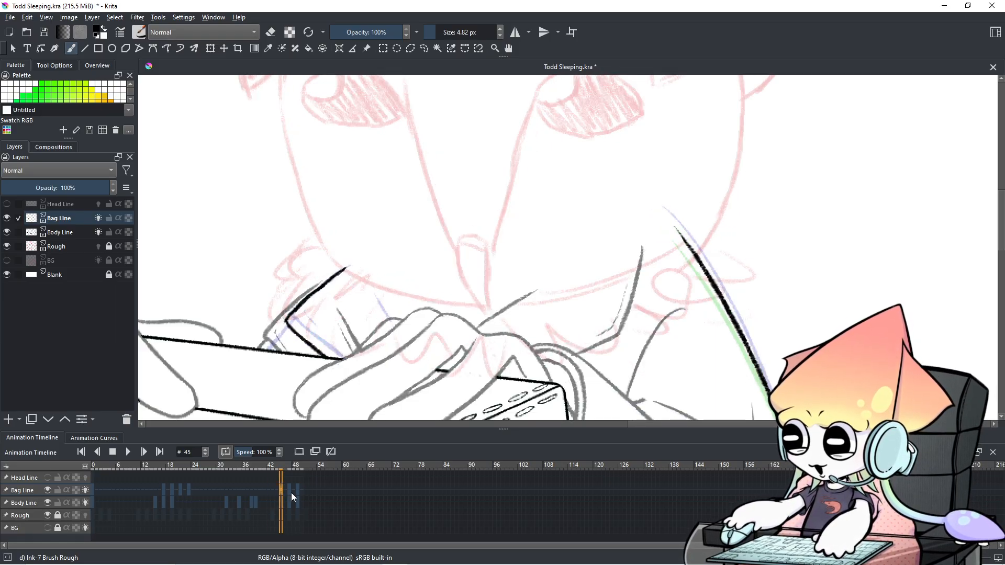
click(292, 492)
click(279, 490)
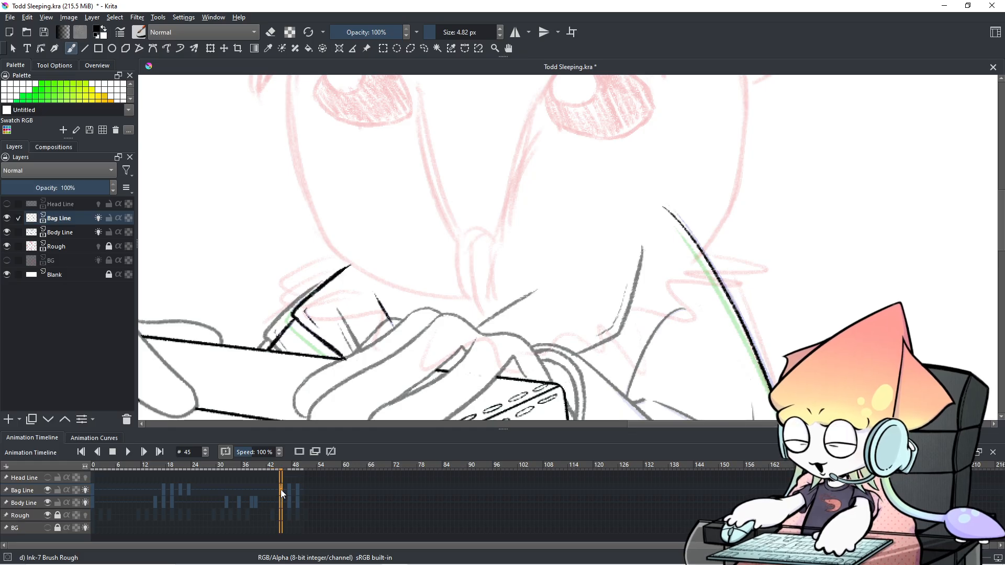
click(283, 491)
click(274, 489)
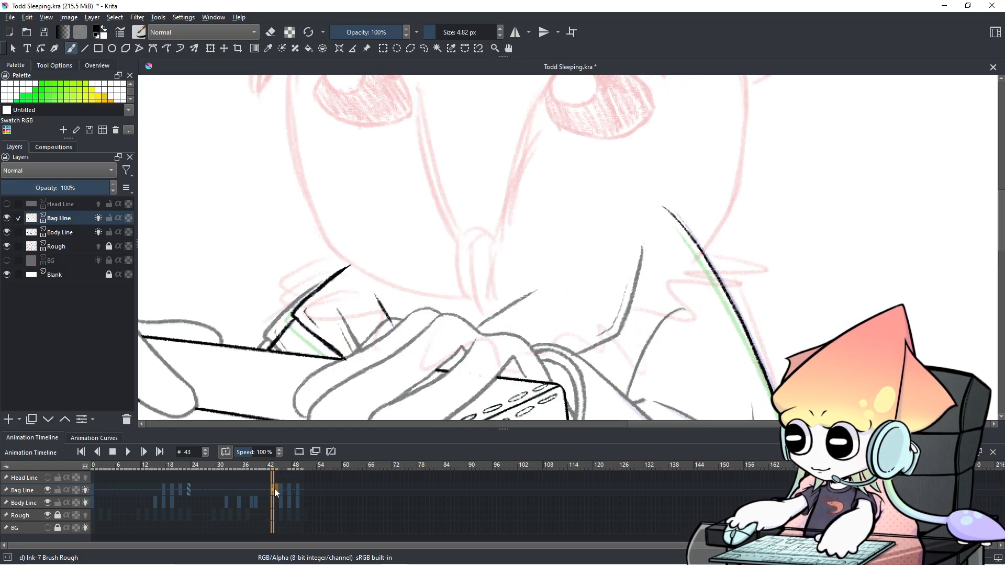
click(282, 488)
click(279, 489)
click(283, 490)
click(280, 489)
click(281, 487)
click(280, 489)
click(282, 483)
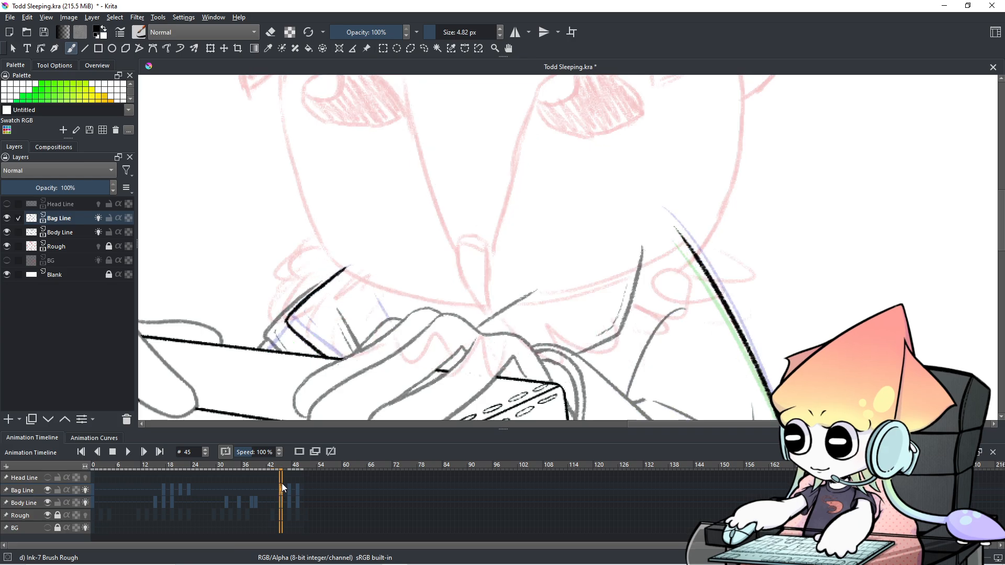
Step: Ink the short crease line between the collar fold and the hand on frame 45, comparing it with frame 44
drag(365, 296, 393, 329)
key(ctrl+z)
drag(367, 296, 387, 323)
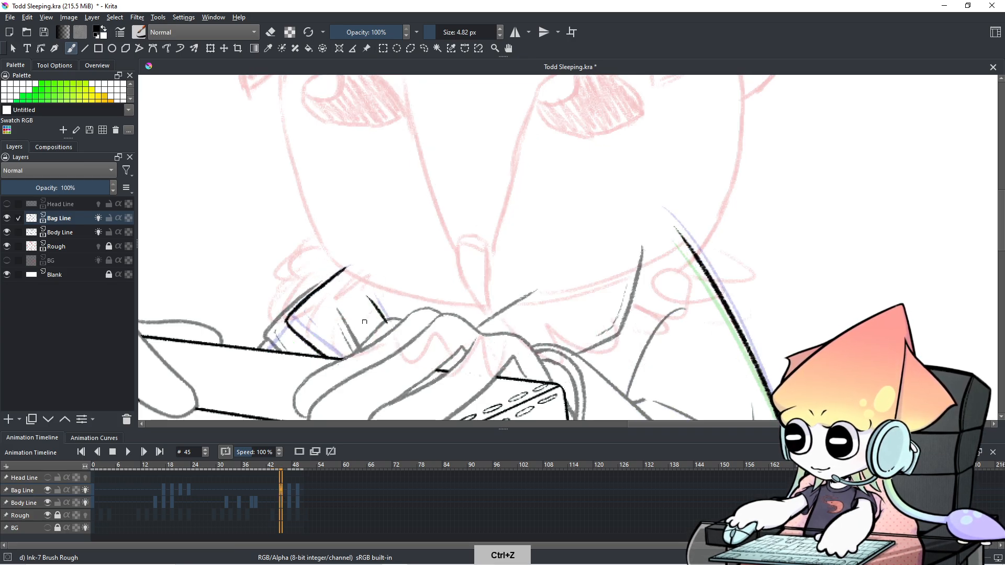
click(278, 489)
click(280, 489)
click(277, 488)
click(281, 488)
key(ctrl+z)
drag(365, 295, 387, 325)
key(ctrl+z)
key(ctrl+z)
key(ctrl+z)
click(277, 492)
click(281, 491)
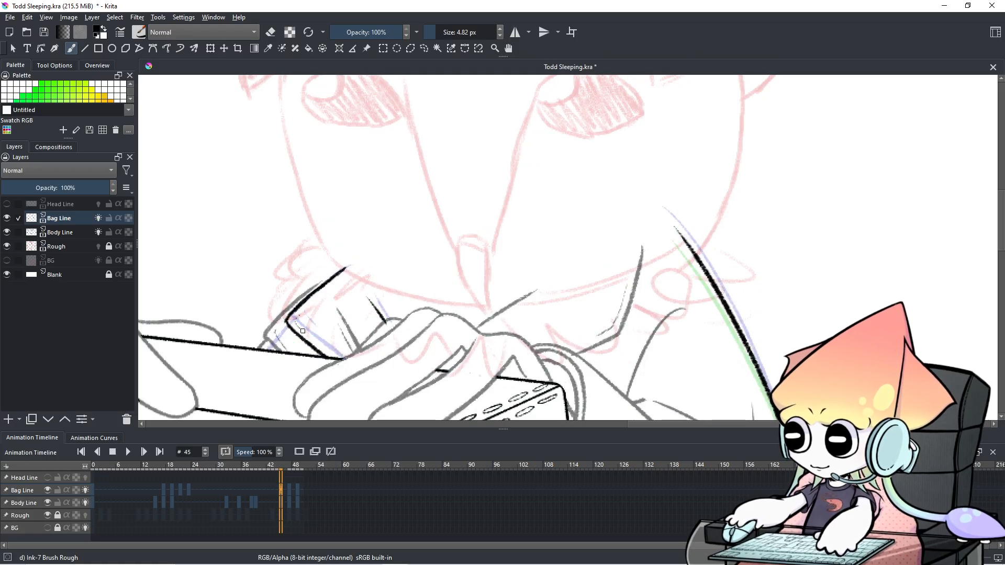
Step: Add a thin inner line along the collar fold's corner on frame 45, checking it against frame 44
key(ctrl+z)
key(ctrl+z)
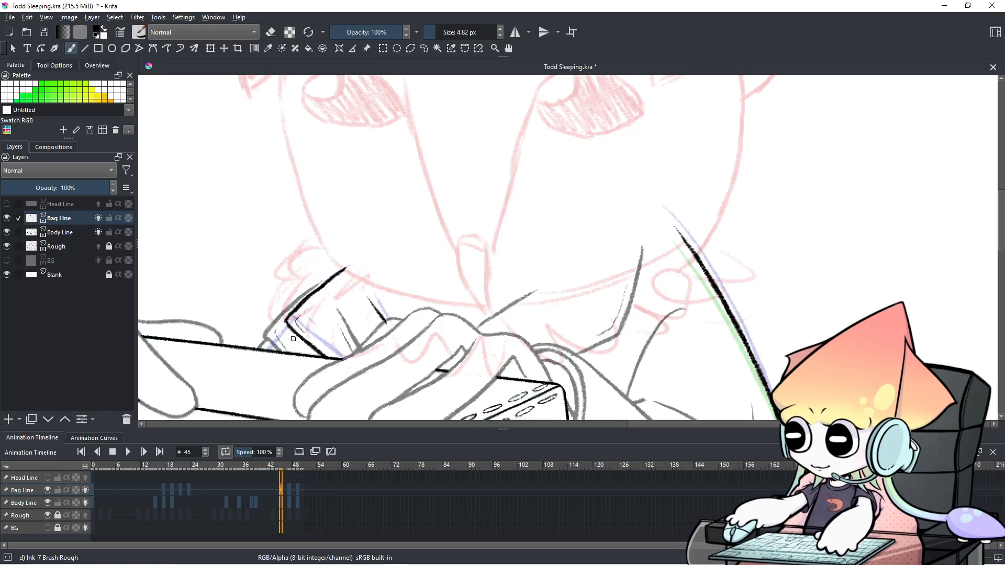
click(275, 488)
click(283, 492)
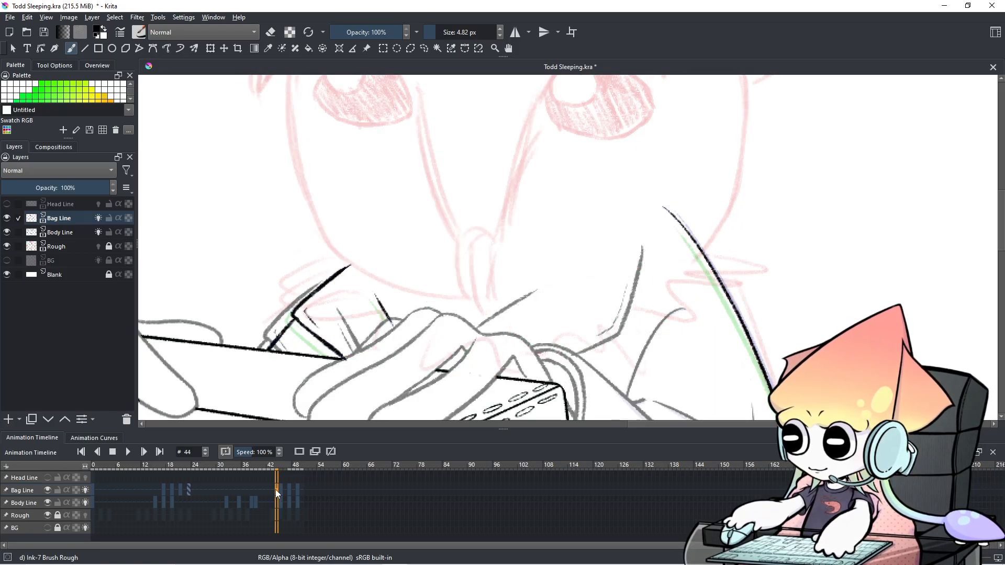
click(276, 492)
click(284, 460)
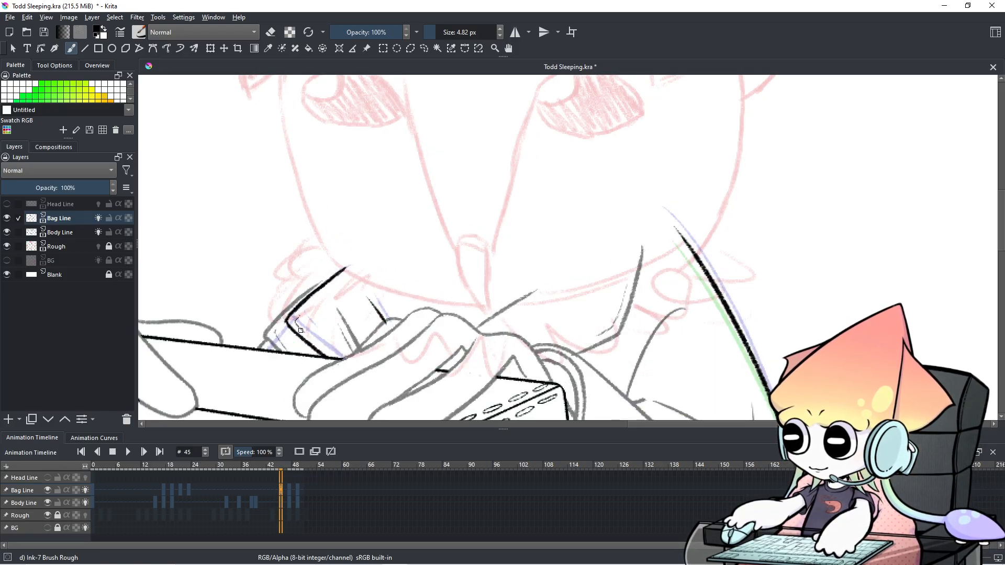
key(ctrl+z)
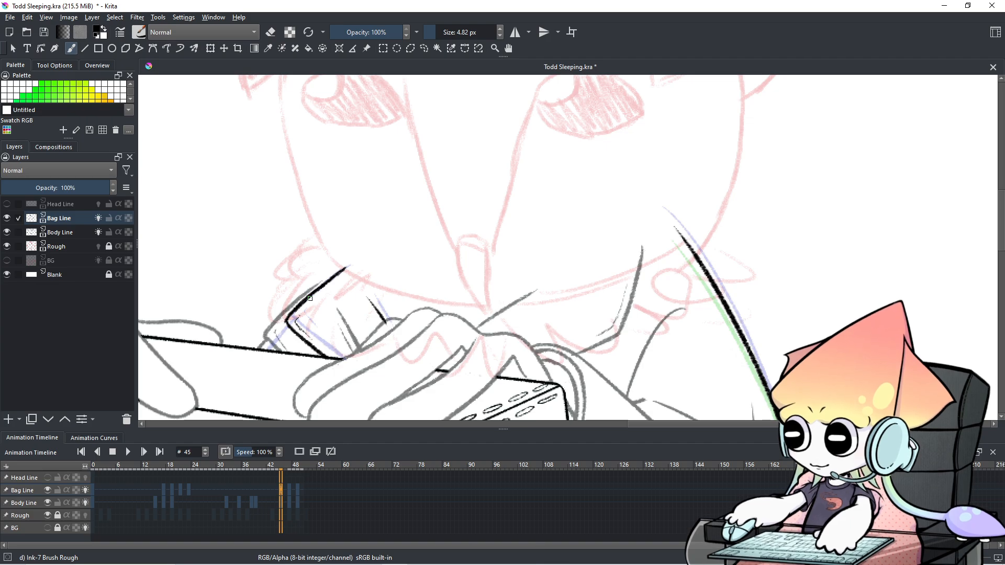
Step: Examine the whole figure on frames 44 and 45 to judge how the collar lines move
scroll(705, 358, down, 3)
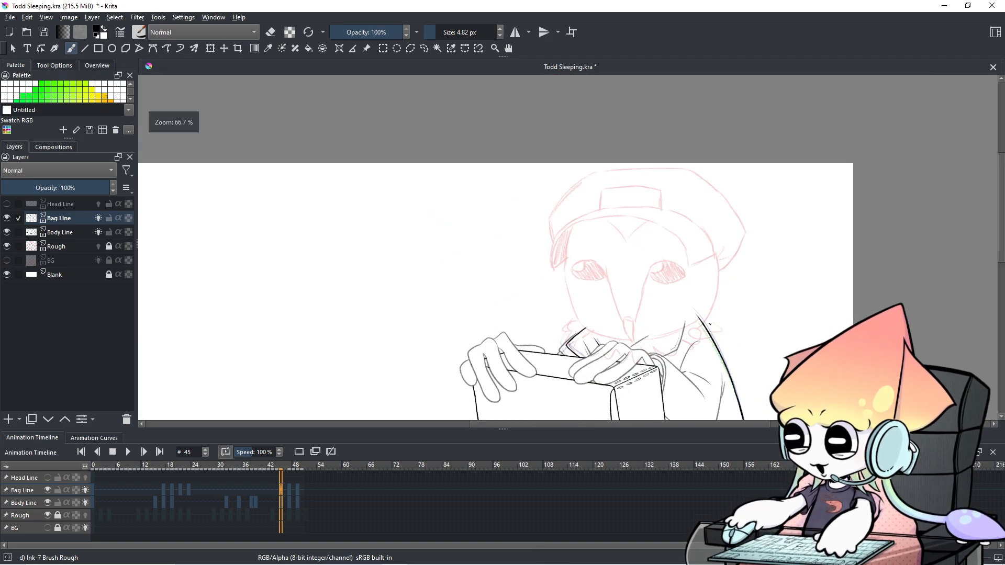
scroll(710, 324, down, 1)
mouse_move(691, 348)
mouse_down()
mouse_move(623, 299)
mouse_move(610, 262)
mouse_move(570, 249)
mouse_up()
key(Left)
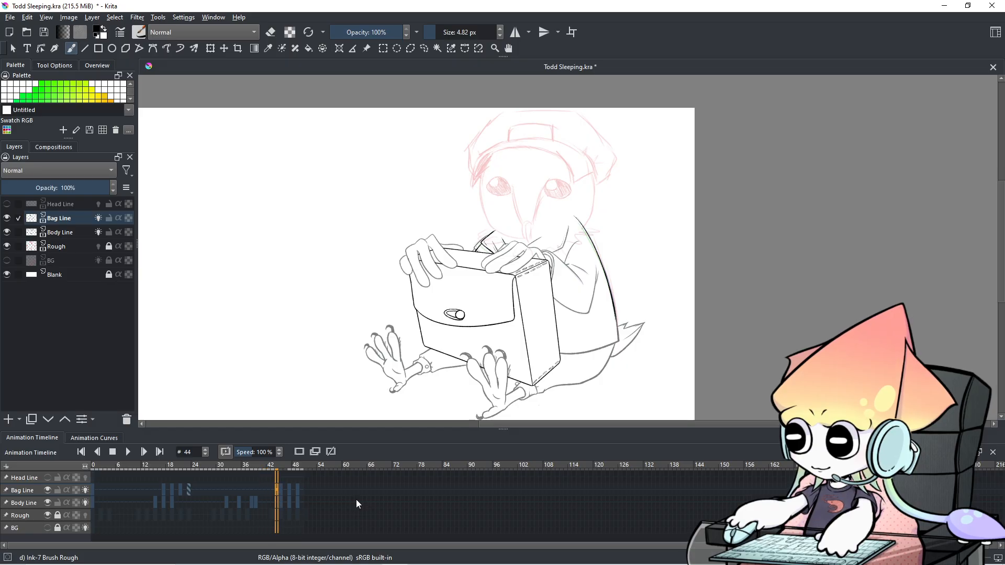
key(Right)
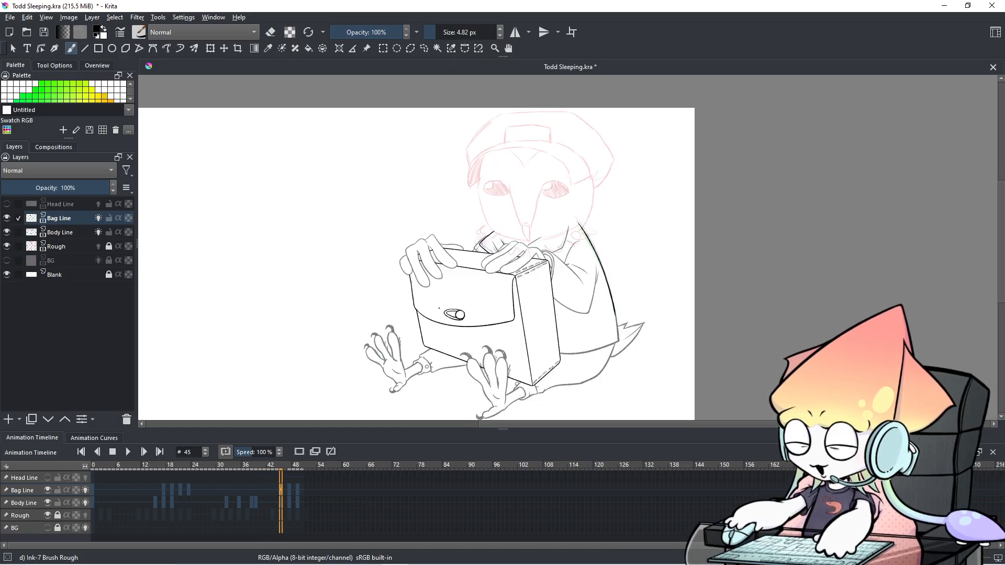
scroll(472, 294, up, 5)
scroll(471, 294, down, 4)
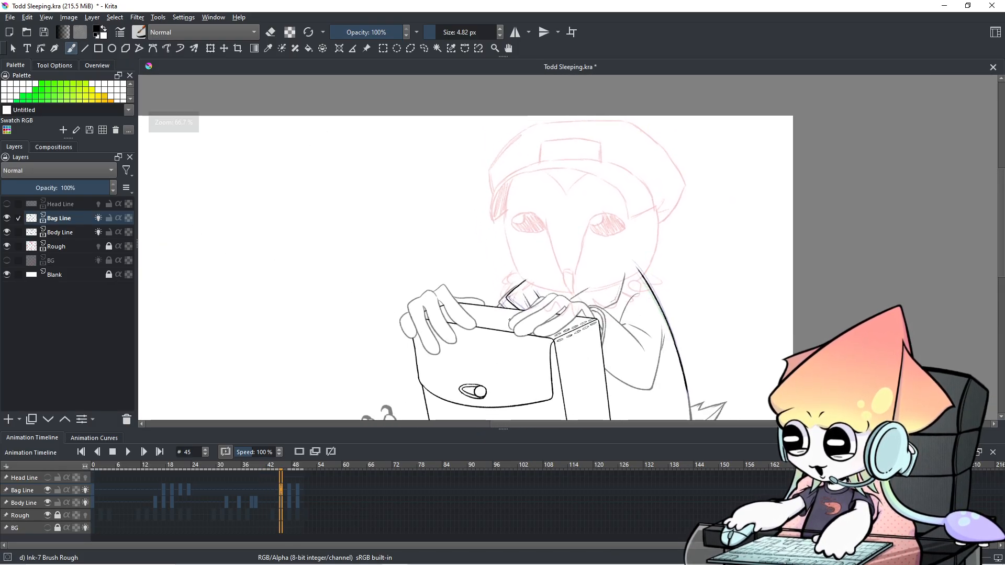
scroll(509, 319, up, 4)
Step: Ink the line from the collar fold's corner down to the bag's upper edge on frame 45, comparing it with frame 44
drag(521, 294, 512, 344)
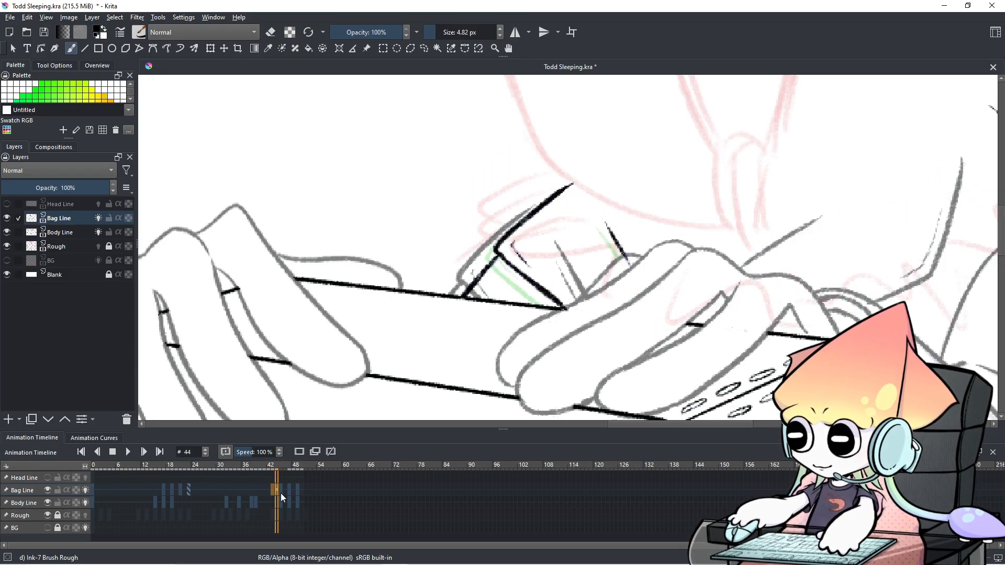
drag(492, 266, 466, 303)
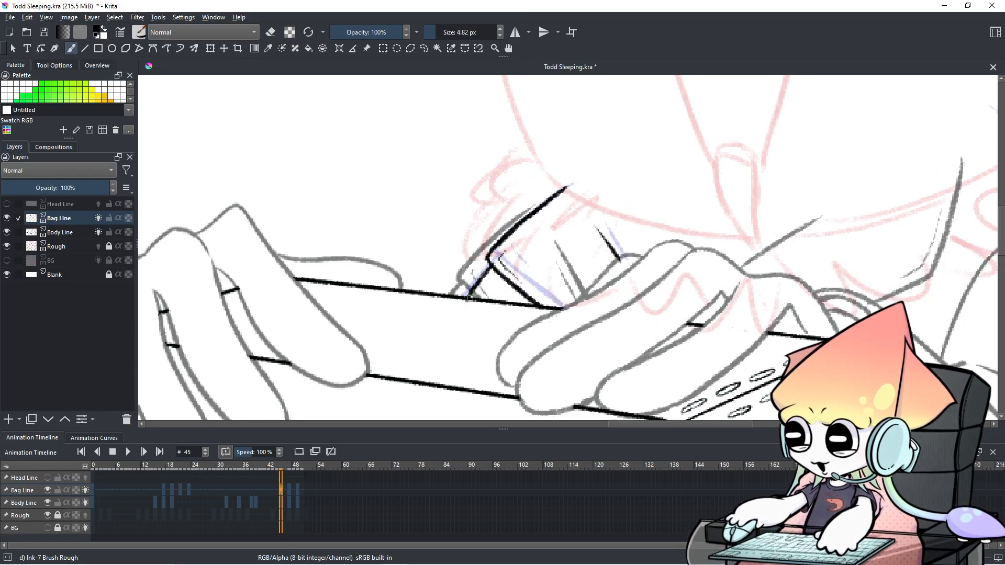
key(ctrl+z)
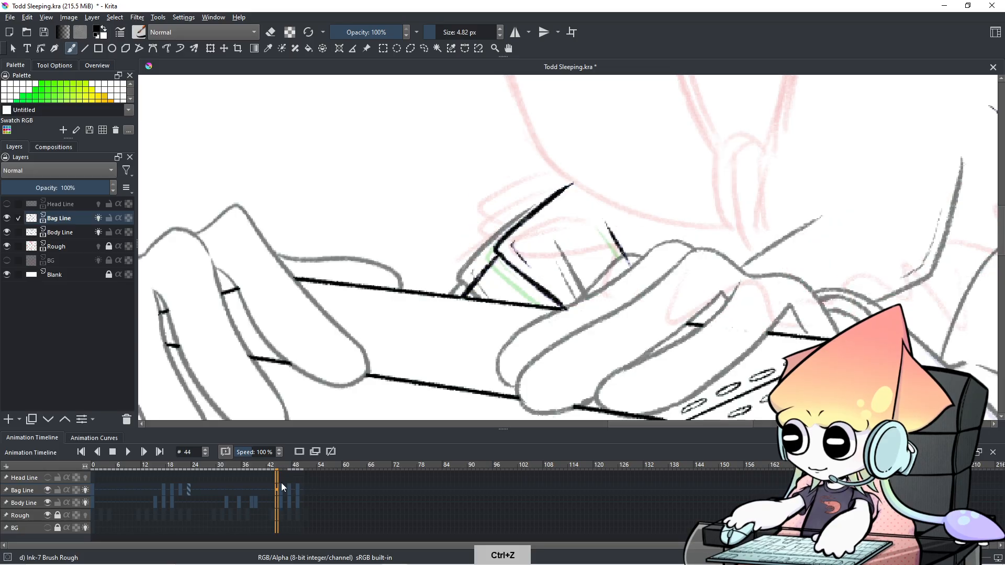
drag(491, 268, 460, 296)
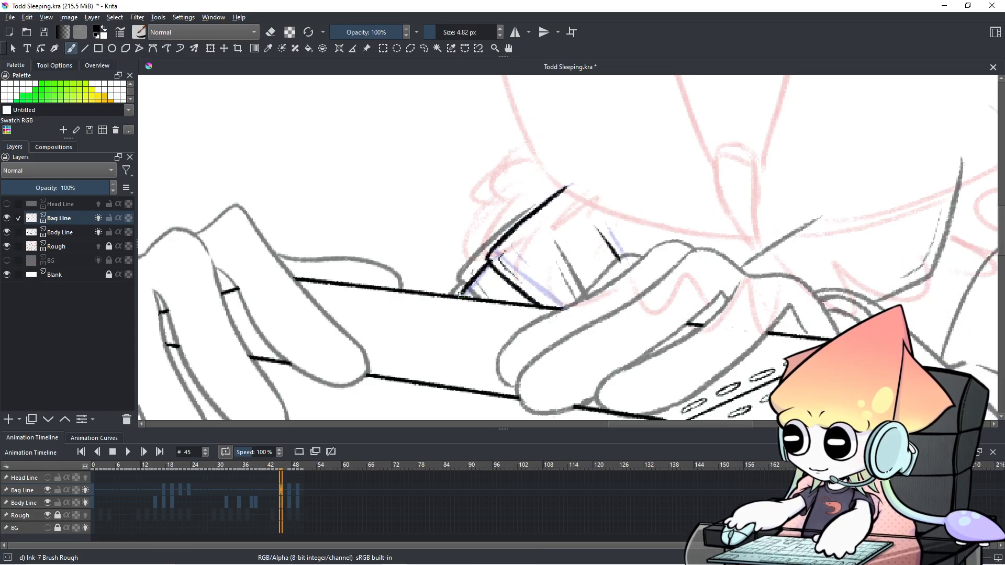
key(ctrl+z)
drag(492, 261, 465, 295)
key(ctrl+z)
drag(491, 265, 460, 296)
key(ctrl+z)
drag(488, 261, 459, 300)
key(e)
key(ctrl+z)
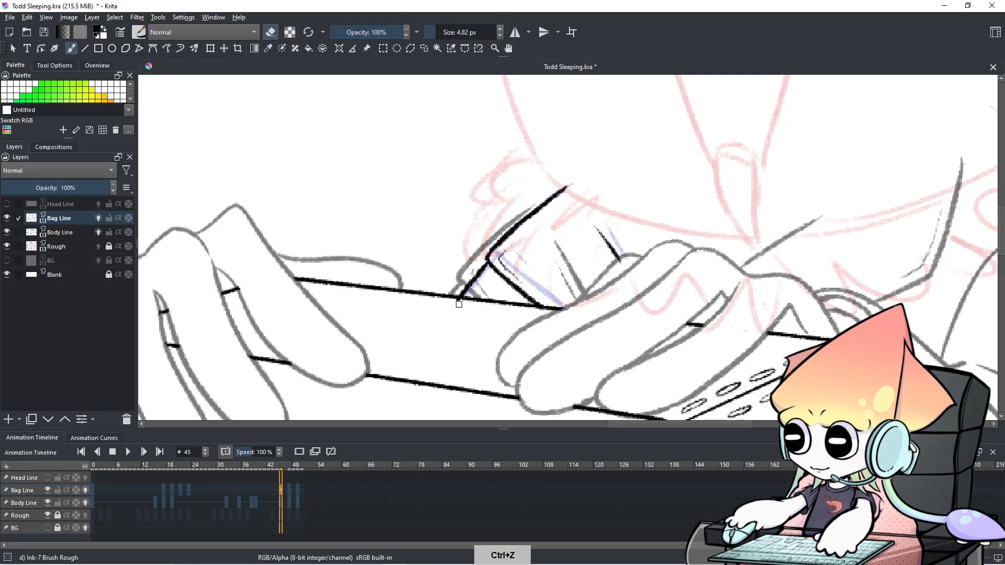
click(279, 487)
click(280, 492)
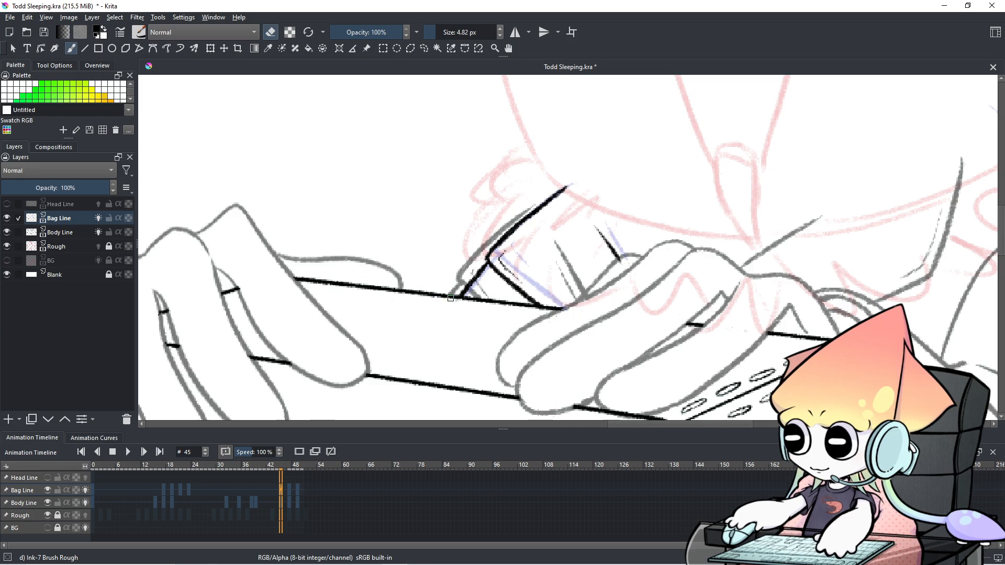
Step: Flip among frames 43, 45 and 47 to compare the collar fold up close, ending on frame 47
click(287, 490)
click(291, 488)
click(282, 495)
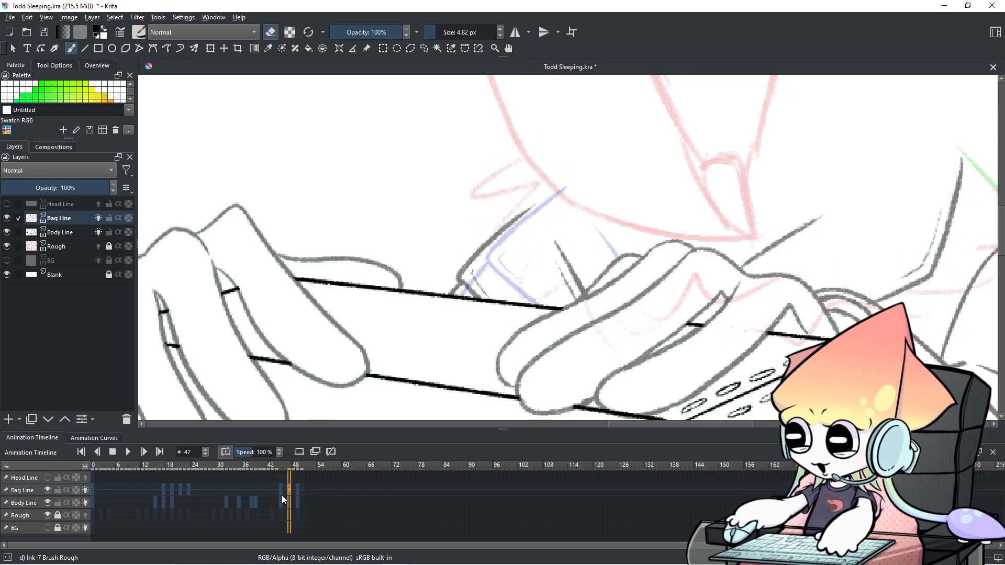
click(271, 491)
click(284, 494)
click(292, 491)
click(285, 487)
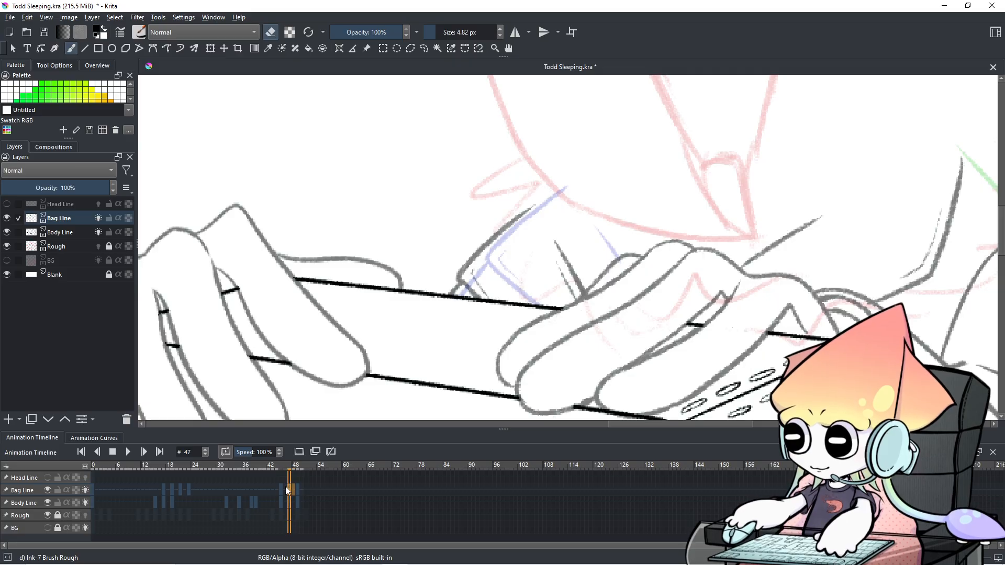
Step: Step back and forth through frames 43 to 49 in a wider view to check the collar and back line motion
scroll(694, 354, down, 3)
drag(697, 355, 592, 317)
scroll(444, 492, down, 4)
scroll(444, 492, up, 3)
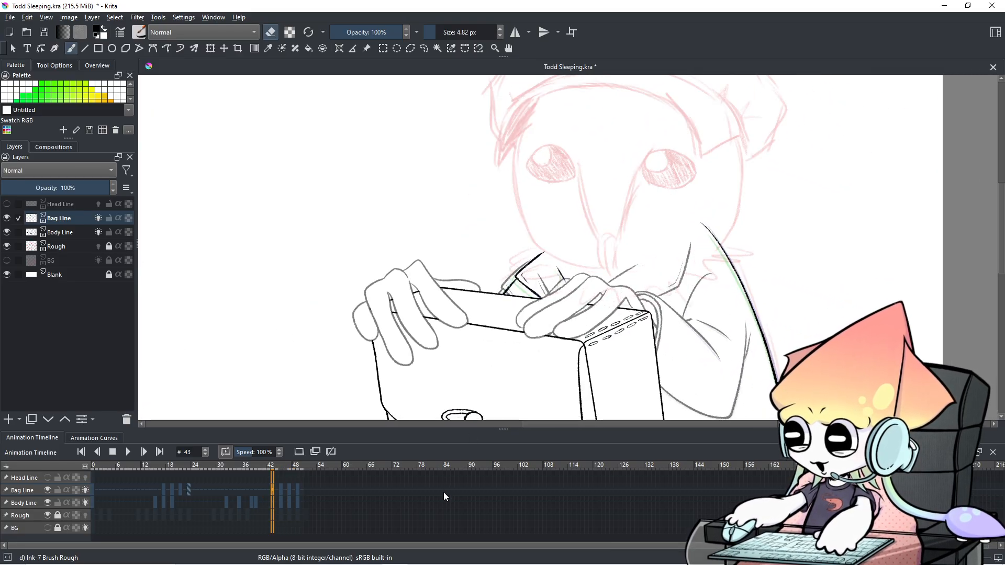
scroll(444, 492, down, 1)
scroll(443, 492, down, 1)
scroll(444, 492, up, 1)
scroll(444, 492, up, 3)
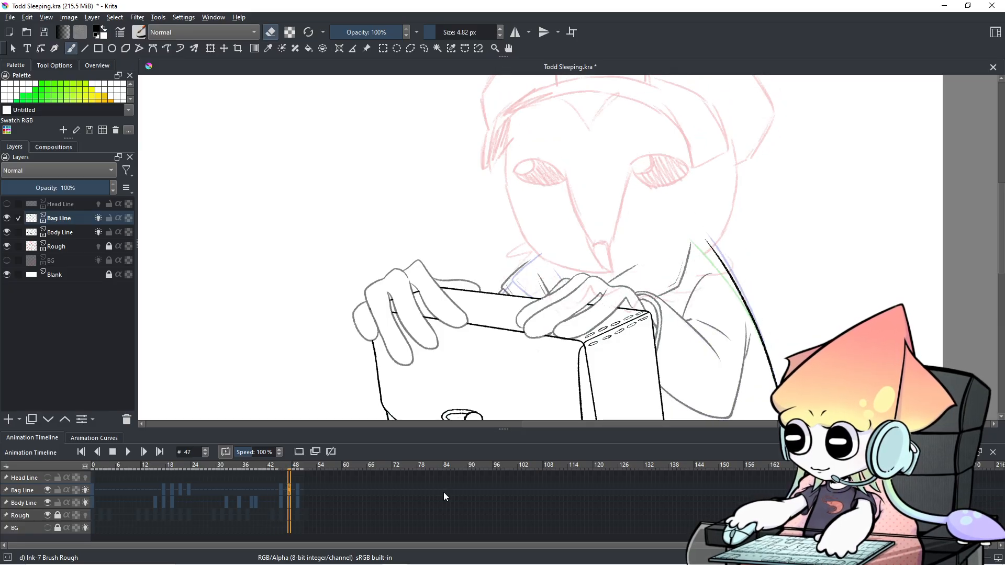
scroll(416, 517, up, 1)
scroll(417, 517, up, 1)
scroll(417, 516, down, 1)
scroll(417, 517, up, 1)
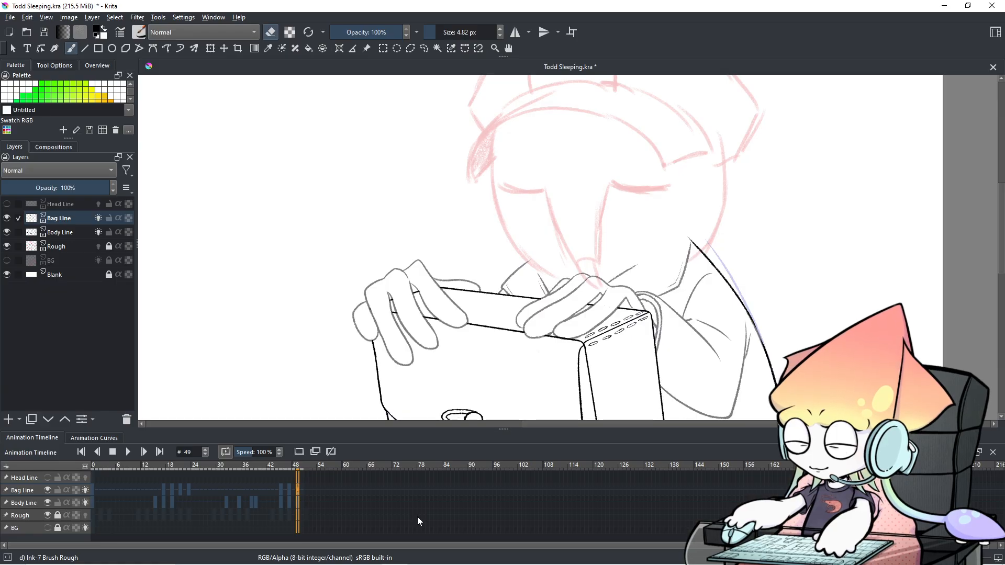
scroll(417, 517, down, 1)
scroll(417, 517, up, 1)
scroll(417, 516, down, 1)
scroll(526, 293, up, 3)
Step: Try reworking the upper end of the back line on frame 48 with eraser and brush strokes
mouse_move(526, 293)
mouse_down()
mouse_move(259, 334)
mouse_move(414, 305)
mouse_up()
mouse_move(921, 190)
mouse_down()
mouse_move(931, 185)
mouse_move(924, 192)
mouse_up()
key(ctrl+z)
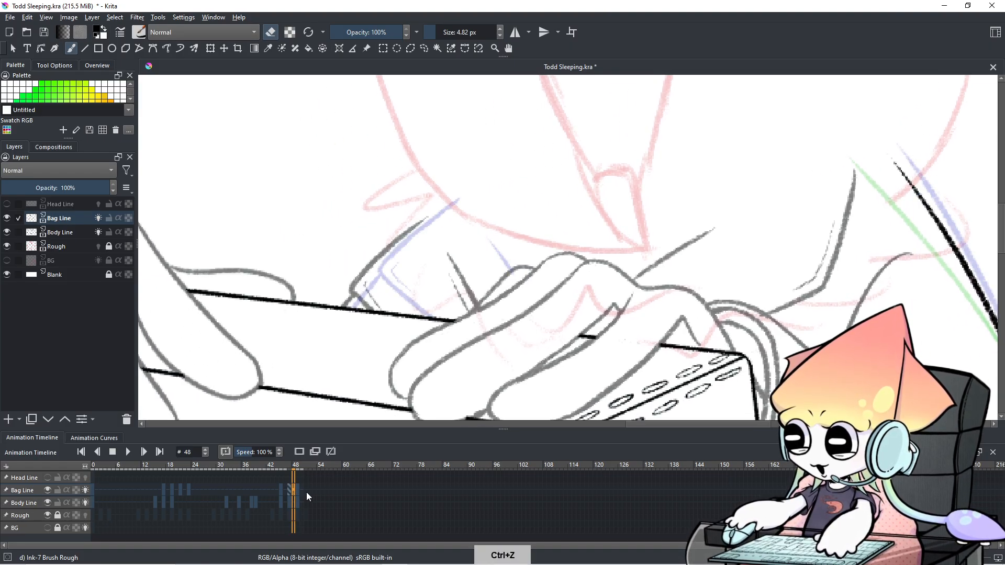
click(285, 492)
click(291, 492)
key(e)
drag(907, 160, 945, 231)
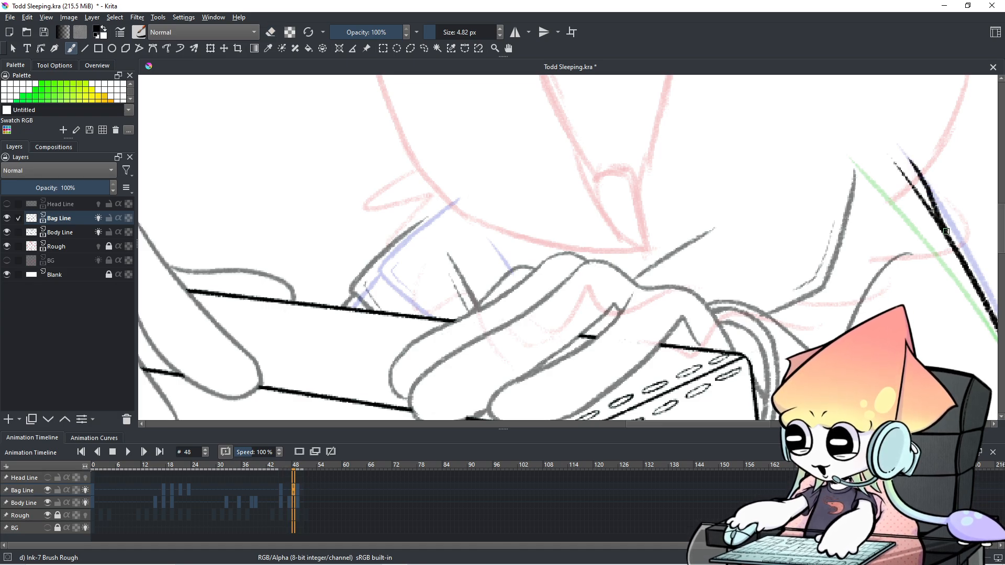
key(ctrl+z)
mouse_move(891, 153)
mouse_down()
mouse_move(933, 207)
mouse_move(914, 173)
mouse_move(939, 233)
mouse_move(912, 179)
mouse_move(940, 233)
mouse_up()
key(ctrl+z)
key(ctrl+z)
key(ctrl+z)
Step: Sketch temporary marks and a circle around the back line's upper end on frame 48, and undo them
mouse_move(918, 192)
mouse_down()
mouse_move(931, 184)
mouse_move(902, 211)
mouse_up()
key(ctrl+z)
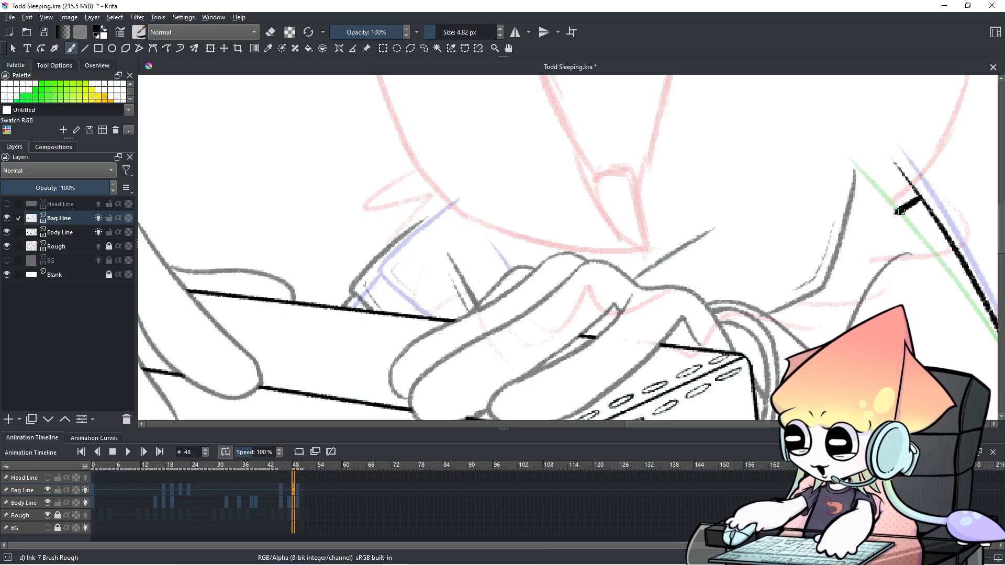
key(ctrl+z)
mouse_move(924, 122)
mouse_down()
mouse_move(851, 231)
mouse_move(954, 196)
mouse_move(903, 122)
mouse_up()
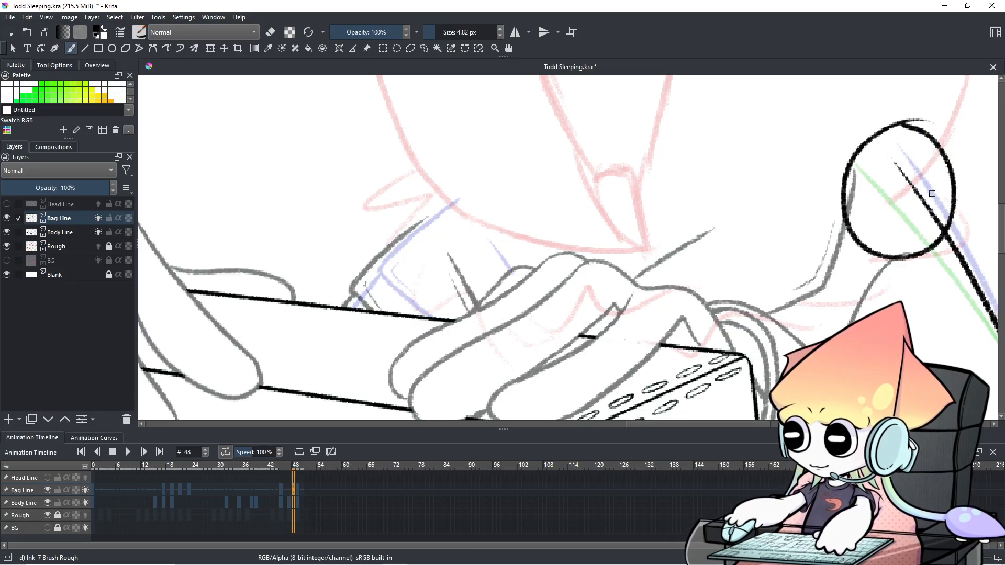
key(ctrl+z)
mouse_move(931, 201)
mouse_down()
mouse_move(906, 220)
mouse_move(931, 191)
mouse_up()
key(ctrl+z)
key(ctrl+z)
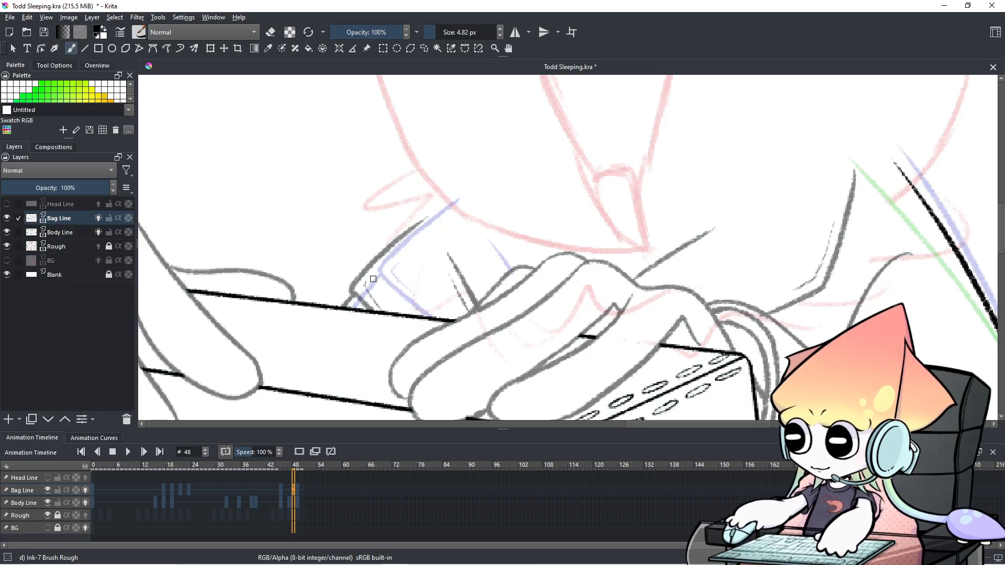
Step: Try drawing the collar fold's lower edge down to the bag on frame 48
drag(368, 273, 403, 318)
key(ctrl+z)
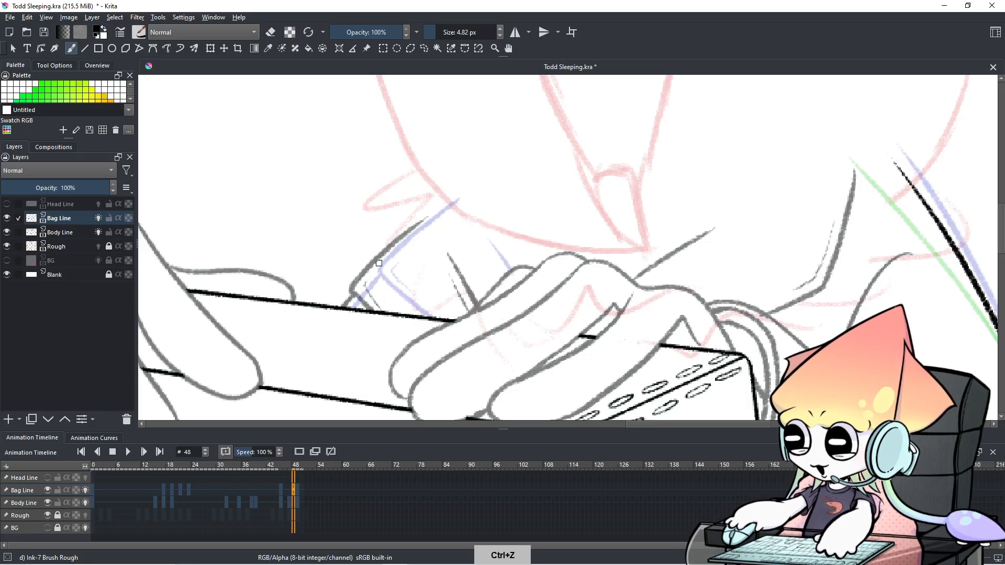
drag(377, 261, 414, 310)
key(ctrl+z)
drag(378, 253, 419, 322)
key(ctrl+z)
Step: Try several diagonal strokes for the collar fold's upper edge on frame 48, undoing each one
mouse_move(447, 203)
mouse_down()
mouse_move(386, 252)
mouse_move(455, 201)
mouse_move(372, 259)
mouse_up()
key(ctrl+z)
key(ctrl+z)
drag(454, 199, 366, 270)
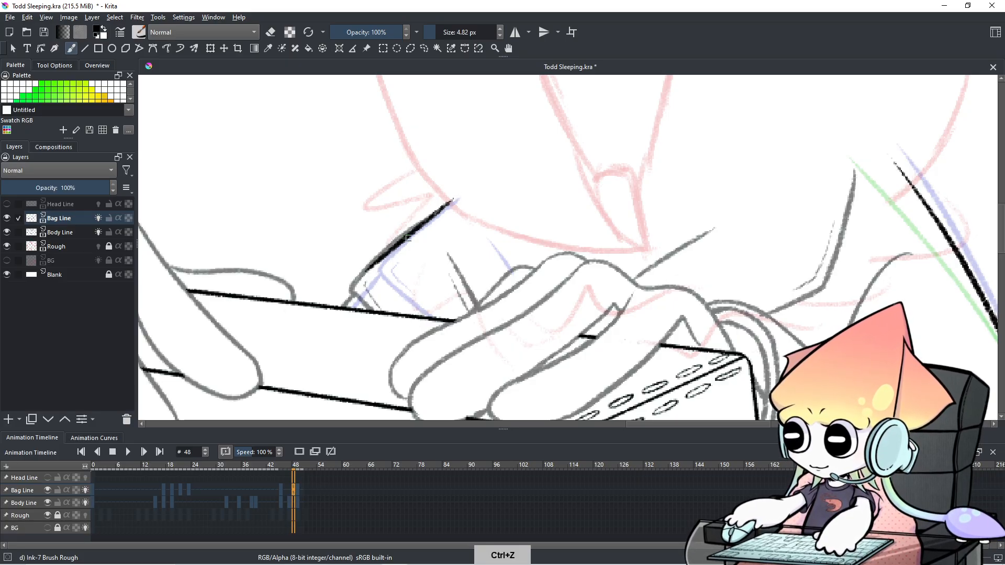
key(ctrl+z)
drag(453, 199, 396, 250)
key(ctrl+z)
drag(455, 197, 369, 272)
key(ctrl+z)
mouse_move(454, 200)
mouse_down()
mouse_move(377, 261)
mouse_move(426, 224)
mouse_move(387, 254)
mouse_move(373, 300)
mouse_up()
key(ctrl+z)
key(ctrl+z)
Step: Ink the collar fold's upper edge on frame 48, from the rough head outline down to the fold's corner
drag(452, 200, 382, 272)
key(ctrl+z)
mouse_move(454, 199)
mouse_down()
mouse_move(383, 264)
mouse_move(442, 208)
mouse_move(389, 256)
mouse_up()
key(ctrl+z)
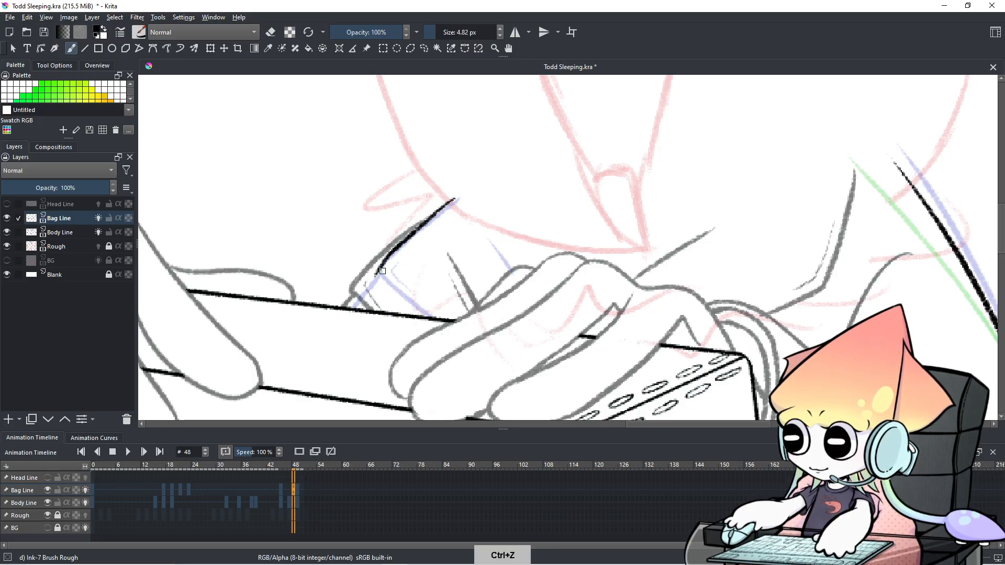
key(ctrl+z)
drag(449, 199, 396, 251)
key(ctrl+z)
drag(449, 203, 371, 276)
key(ctrl+z)
key(ctrl+z)
Step: Try strokes for the collar fold's lower edge on frame 48, running from the fold's corner to the bag
mouse_move(399, 244)
mouse_down()
mouse_move(376, 270)
mouse_move(393, 303)
mouse_up()
key(ctrl+z)
key(ctrl+z)
mouse_move(375, 271)
mouse_down()
mouse_move(400, 299)
mouse_move(374, 281)
mouse_move(418, 322)
mouse_up()
key(ctrl+z)
key(ctrl+z)
drag(374, 269, 422, 319)
key(ctrl+z)
drag(374, 269, 417, 318)
key(ctrl+z)
Step: Ink the collar fold's lower edge from its corner down to the bag's upper edge on frame 48
drag(373, 269, 421, 318)
key(ctrl+z)
drag(373, 269, 416, 317)
key(ctrl+z)
drag(373, 267, 414, 320)
key(ctrl+z)
drag(373, 270, 415, 318)
Step: Add a thin inner line along the collar fold's corner and lower edge on frame 48
key(e)
key(e)
key(ctrl+z)
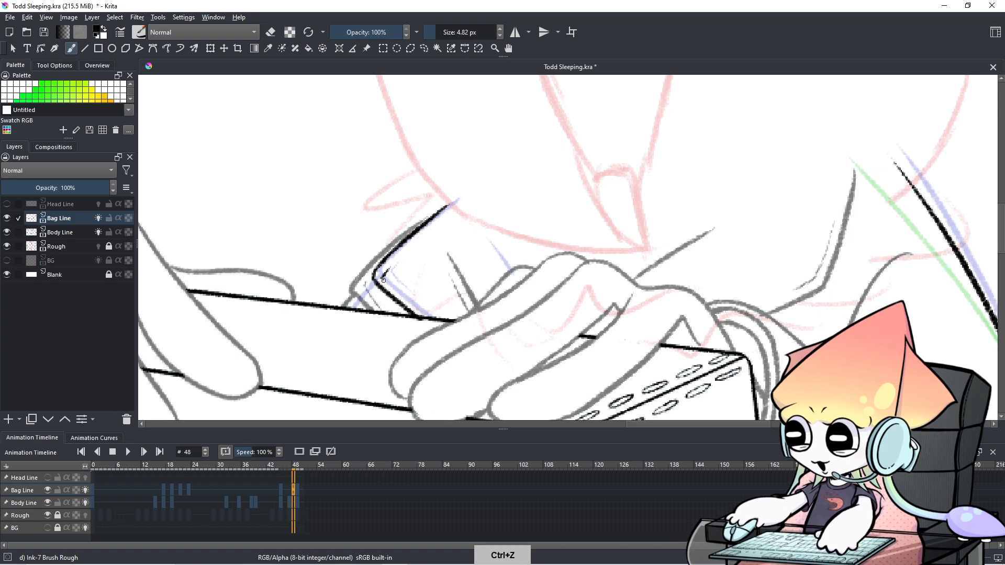
drag(392, 267, 404, 296)
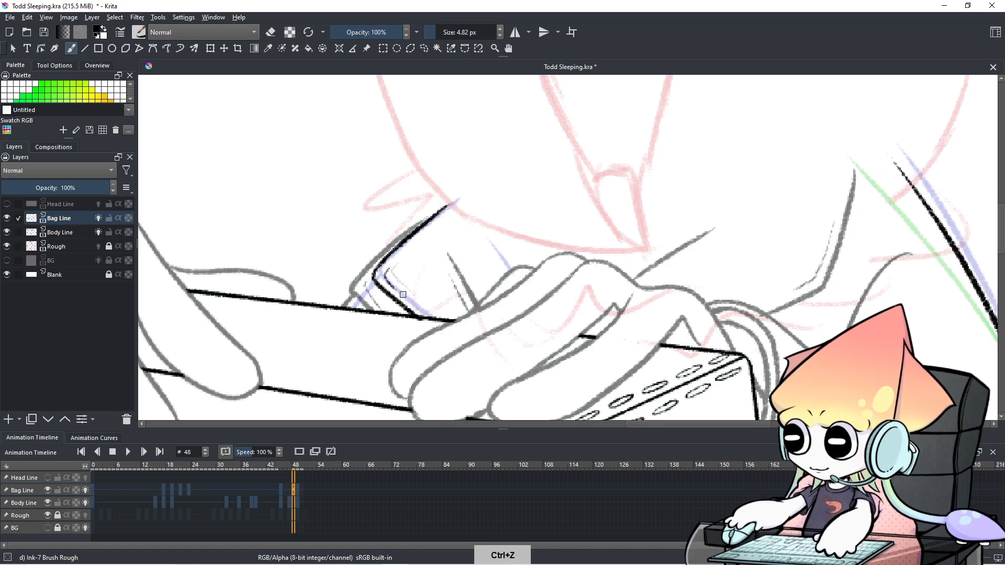
Step: Try strokes extending the collar fold's thin inner line upward from its corner on frame 48
key(ctrl+z)
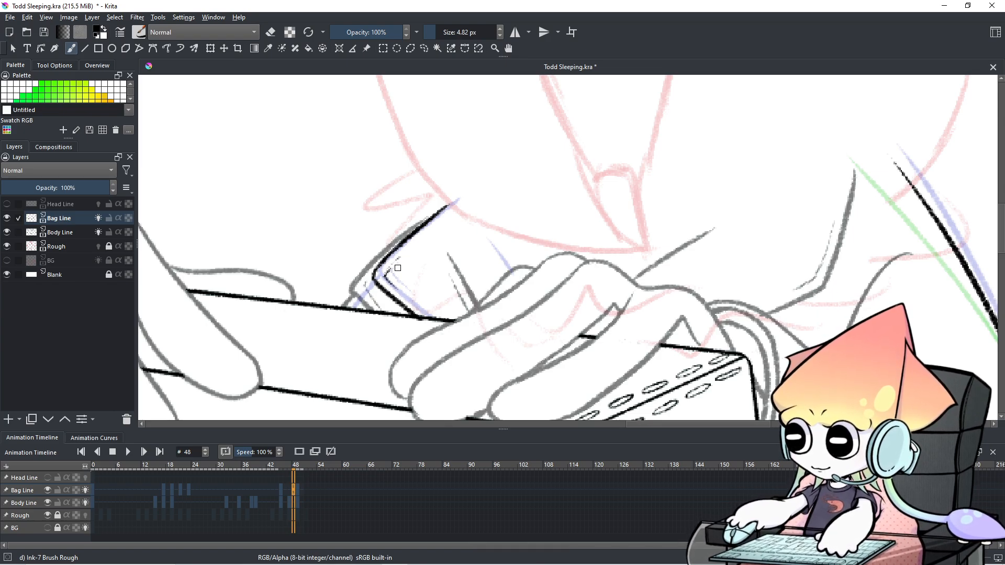
drag(390, 272, 404, 253)
key(ctrl+z)
key(ctrl+z)
key(ctrl+z)
key(ctrl+z)
key(1)
key(ctrl+z)
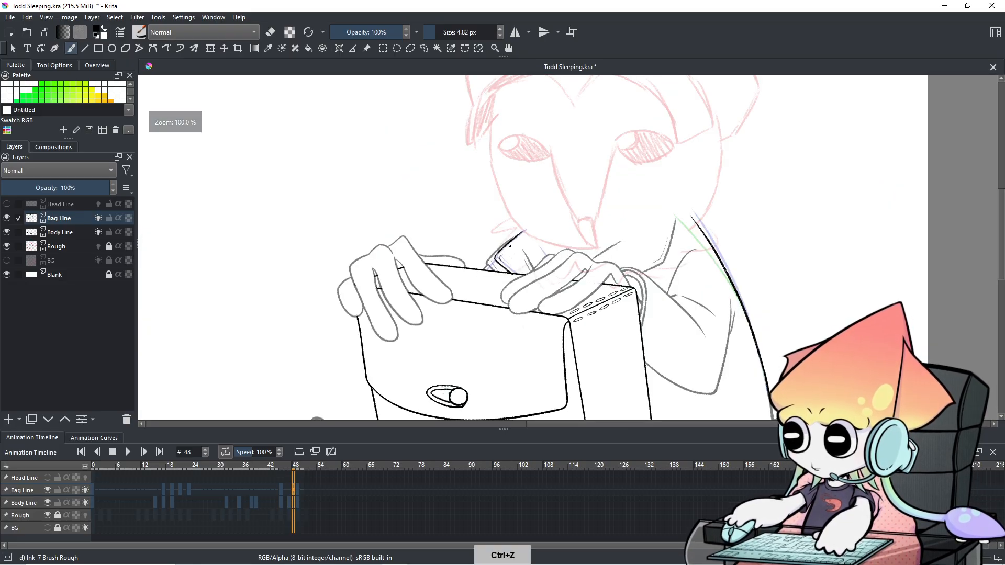
Step: Add a short upper stroke to the collar fold's thin inner line, rising from its corner, on frame 48
key(ctrl+equal)
key(ctrl+equal)
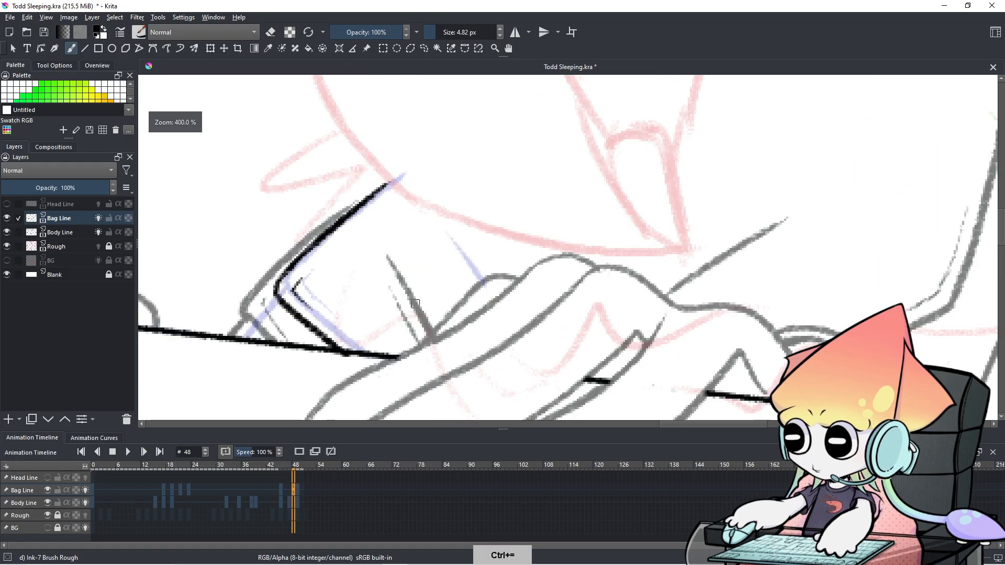
drag(316, 267, 320, 262)
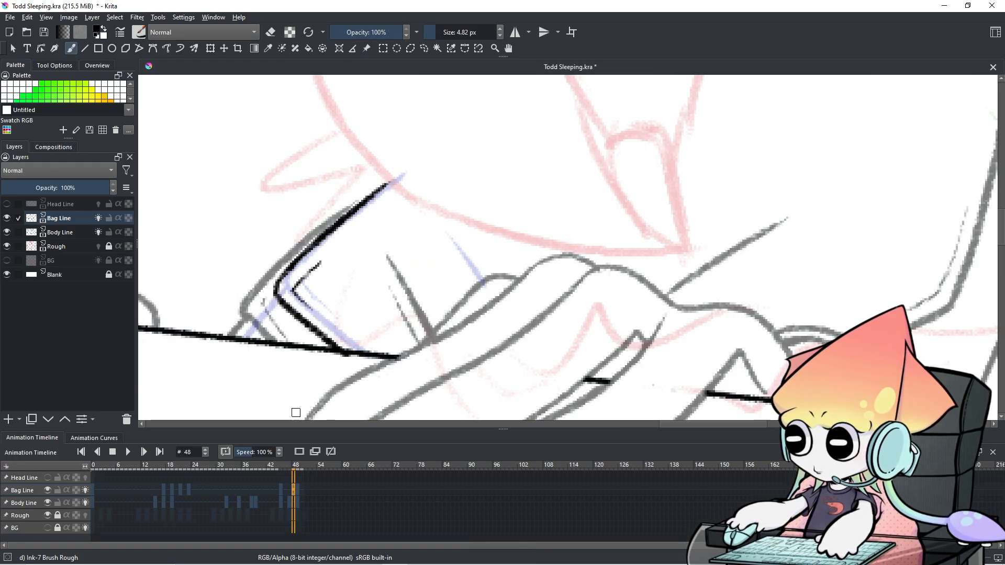
scroll(367, 359, down, 1)
drag(368, 361, 299, 369)
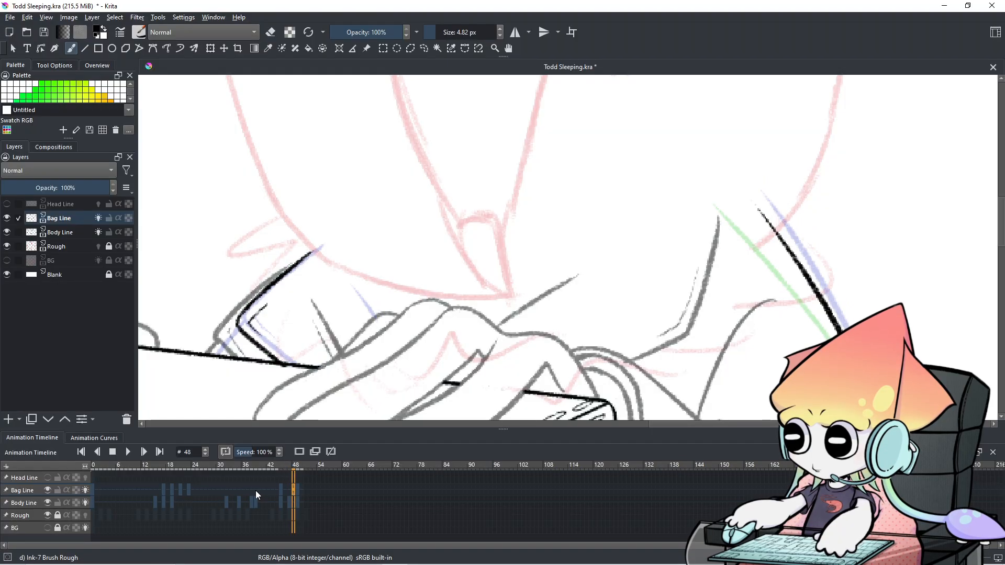
Step: Scrub between frames 46 and 48 to compare the collar fold's lines
scroll(256, 491, down, 2)
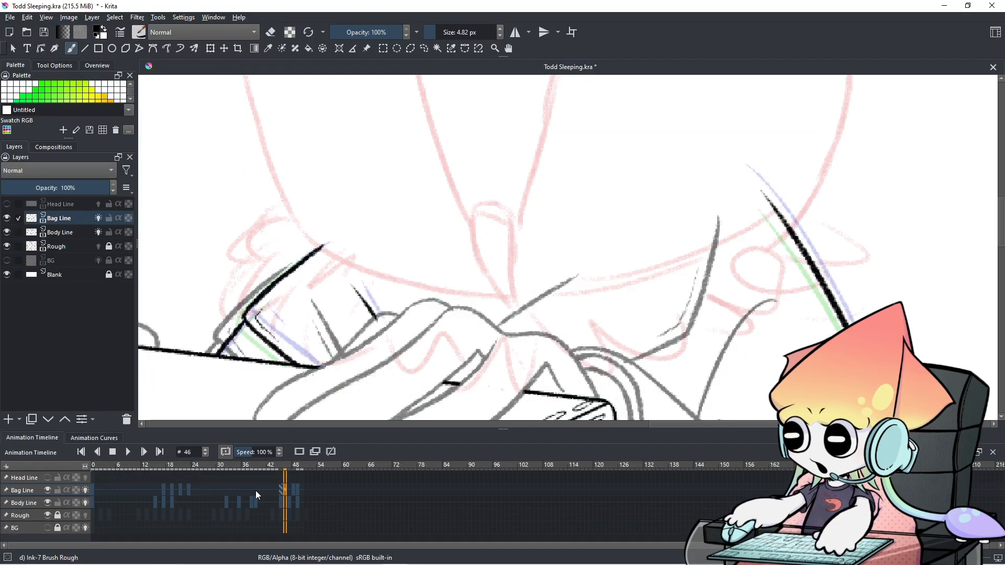
click(293, 492)
scroll(287, 491, down, 3)
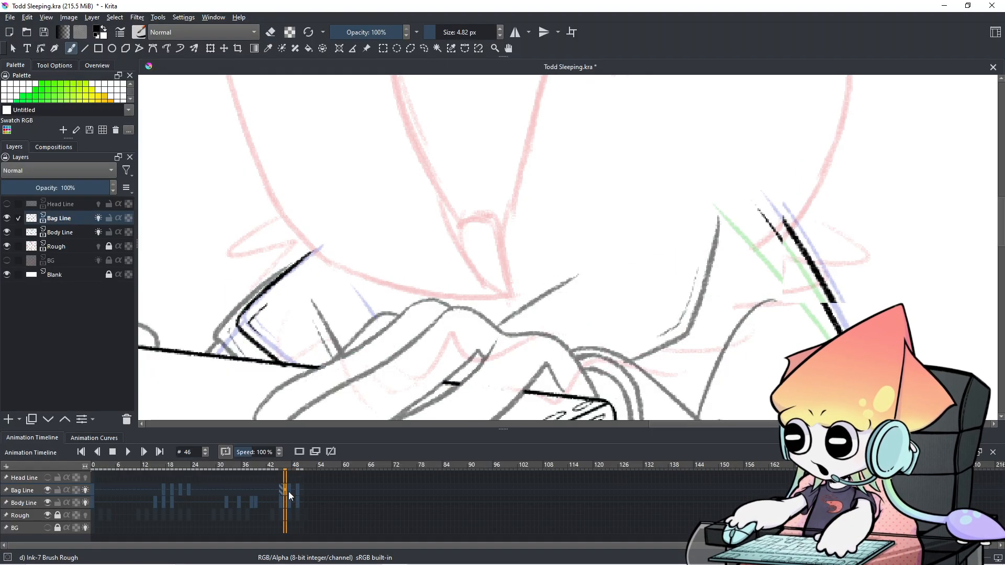
scroll(288, 491, down, 3)
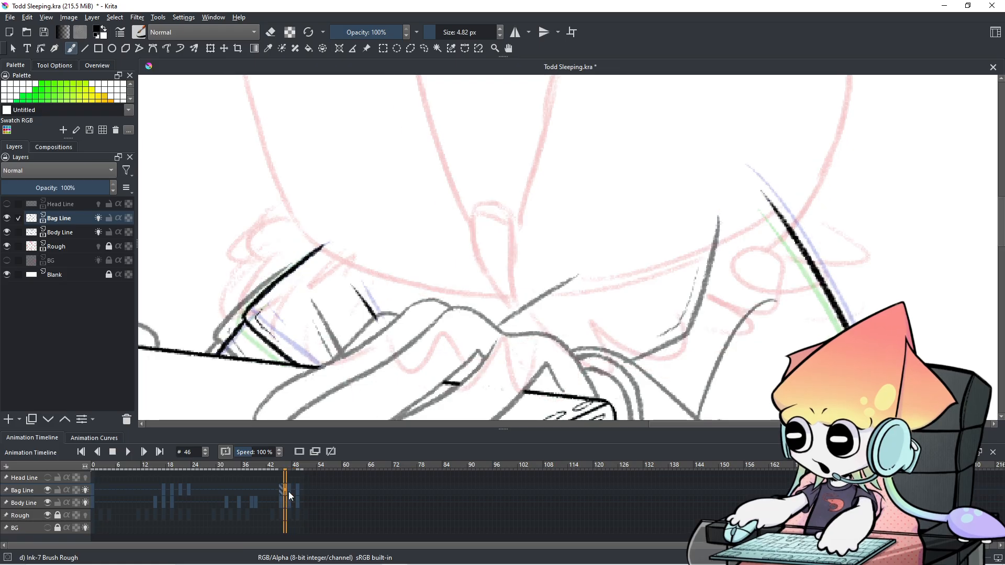
scroll(287, 492, up, 2)
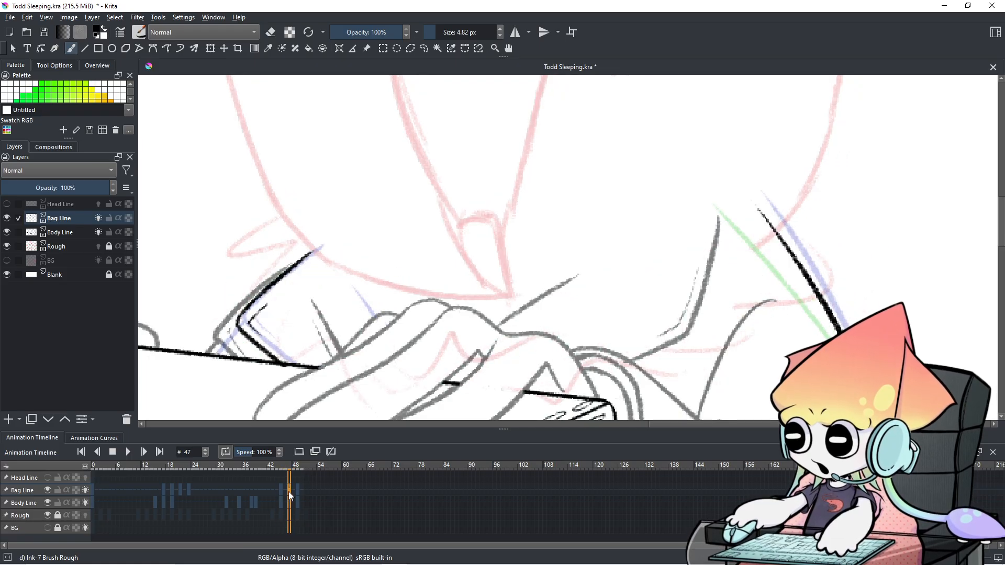
scroll(288, 491, up, 1)
scroll(436, 252, up, 3)
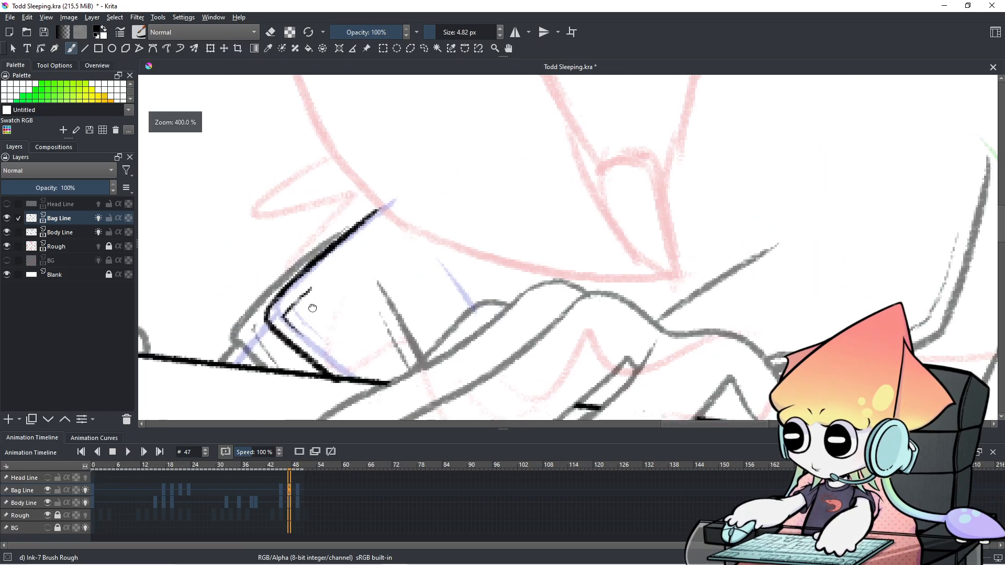
Step: Try a stroke along the collar fold's upper edge on frame 47
key(ctrl+z)
drag(398, 259, 438, 206)
key(ctrl+z)
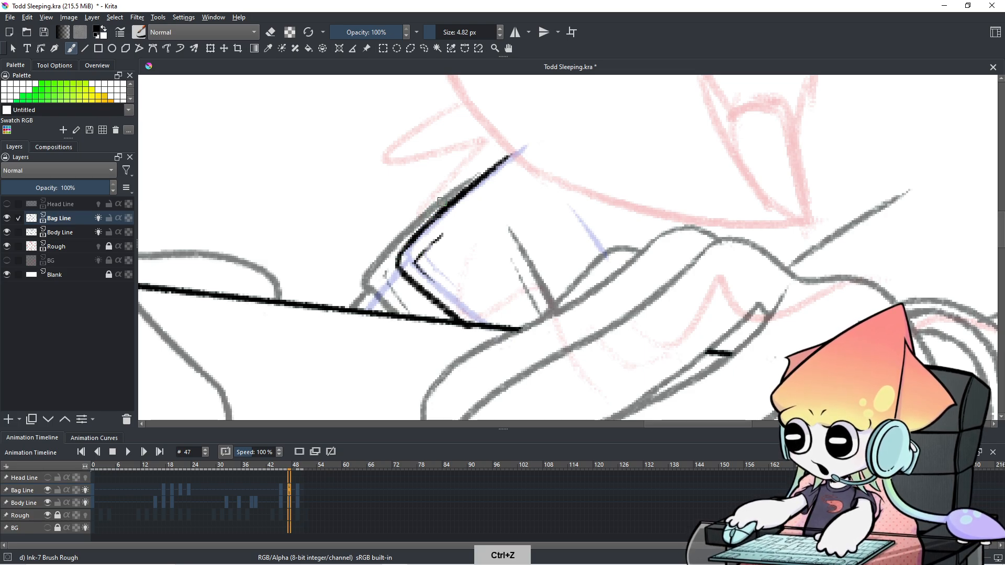
Step: Step back to frame 44 and examine the collar lines where they meet the hand
scroll(635, 180, down, 3)
drag(639, 183, 376, 232)
key(Left)
key(Left)
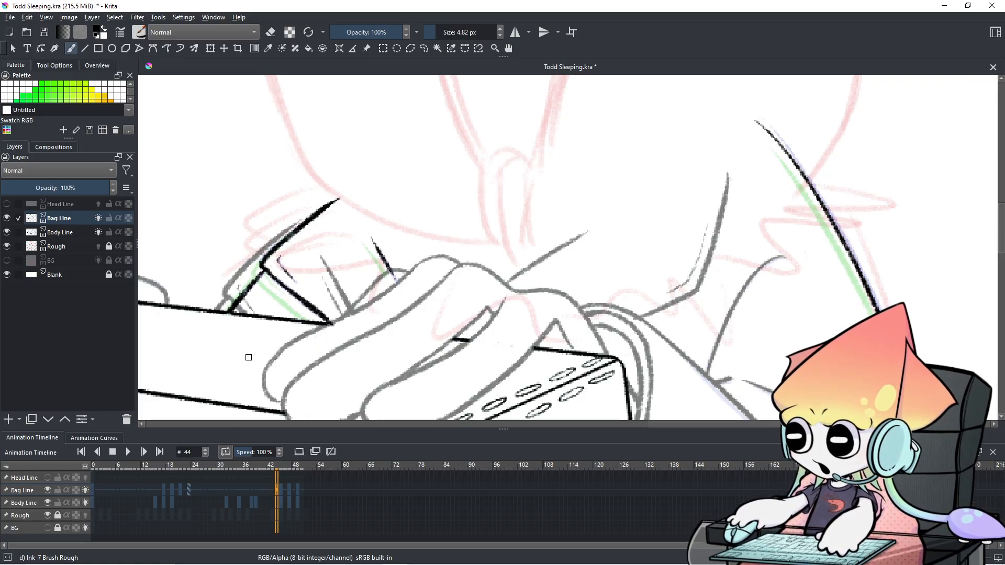
scroll(247, 354, up, 2)
scroll(271, 325, down, 2)
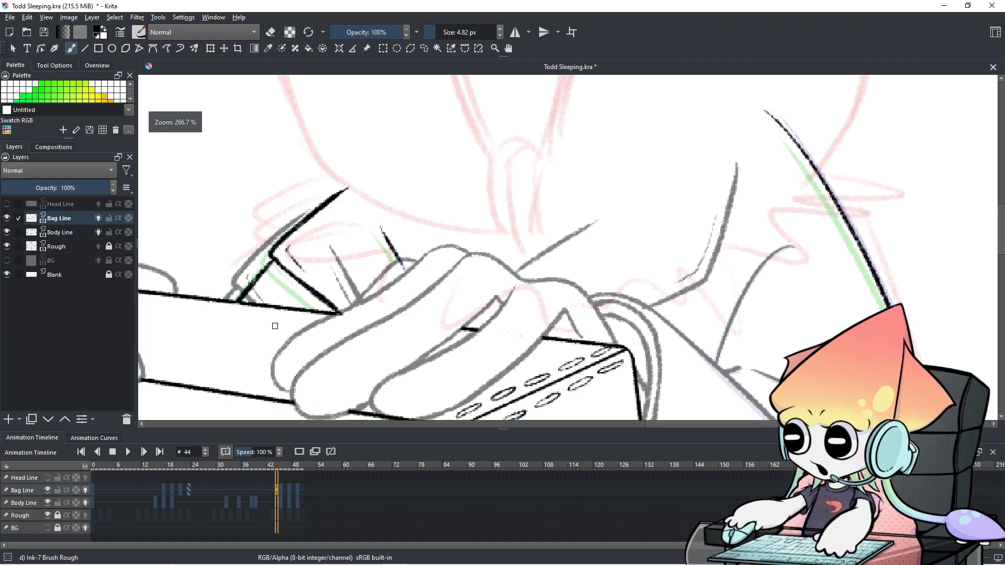
drag(273, 327, 294, 334)
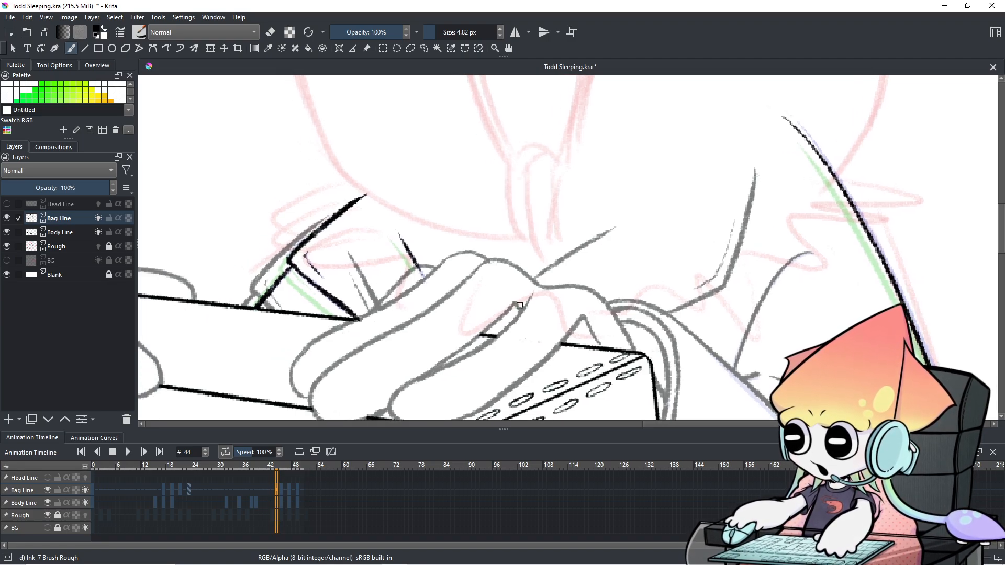
scroll(519, 305, down, 3)
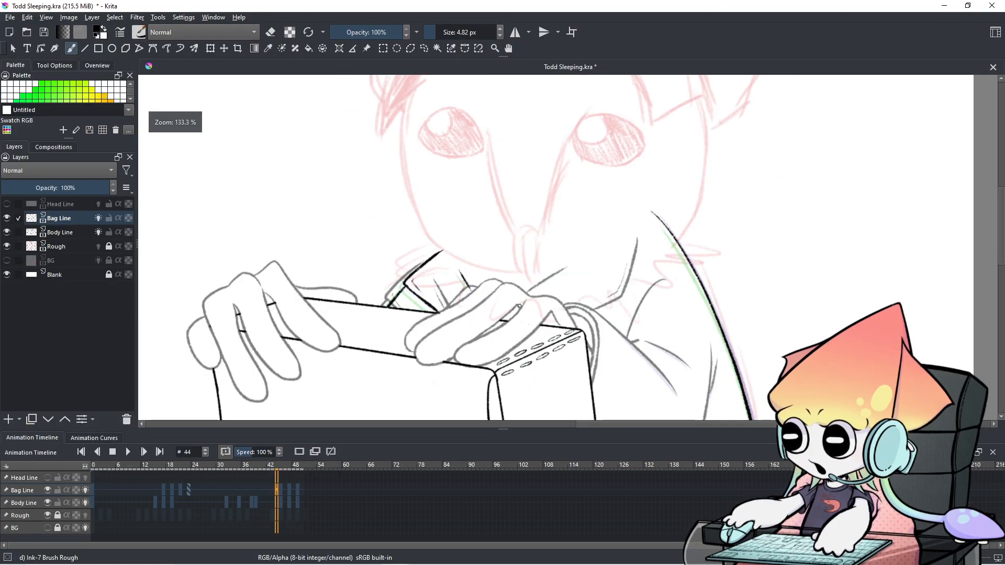
scroll(520, 305, up, 4)
scroll(519, 306, down, 2)
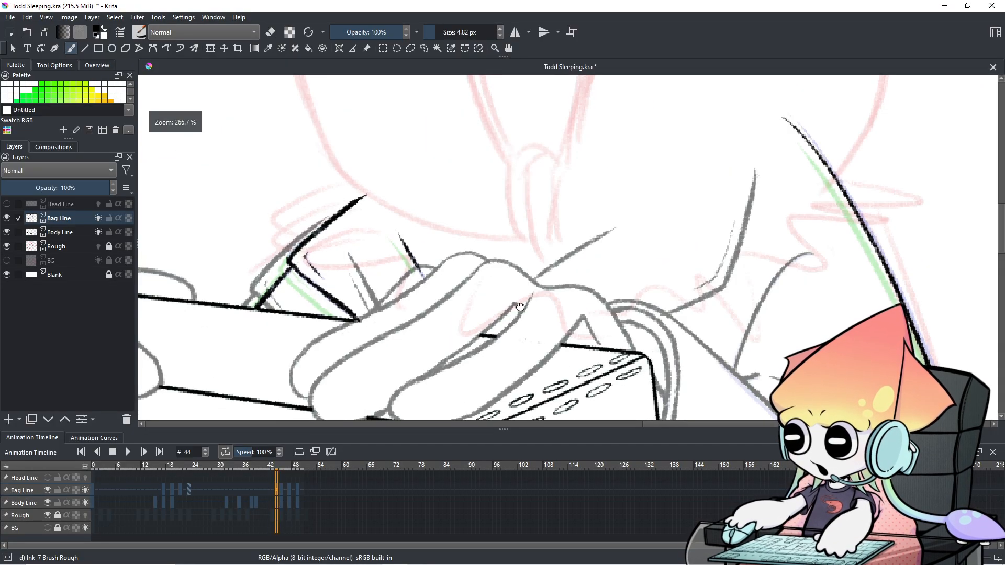
Step: Erase the overhanging lower end of the short collar line where it meets the hand on frame 44
key(e)
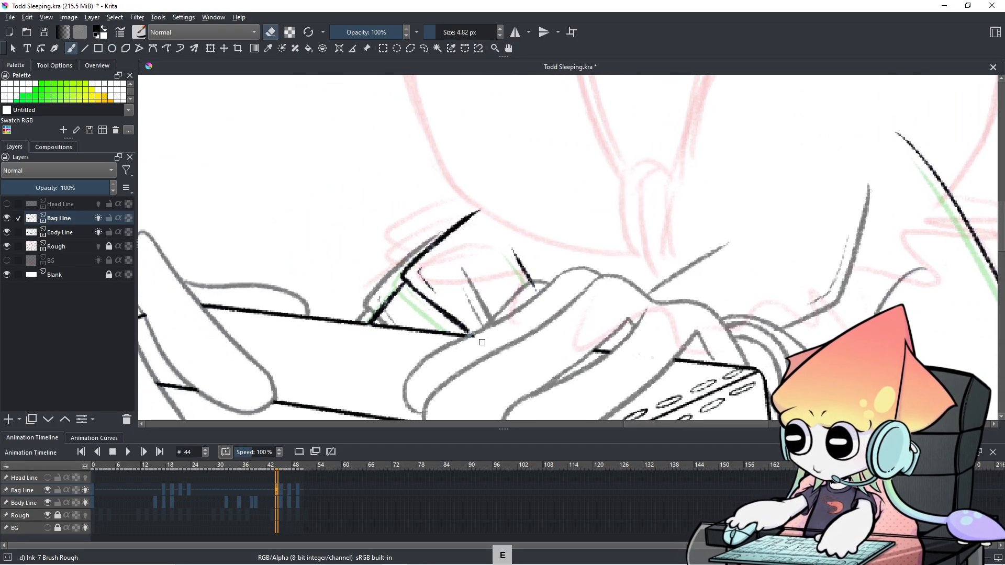
key(ctrl+z)
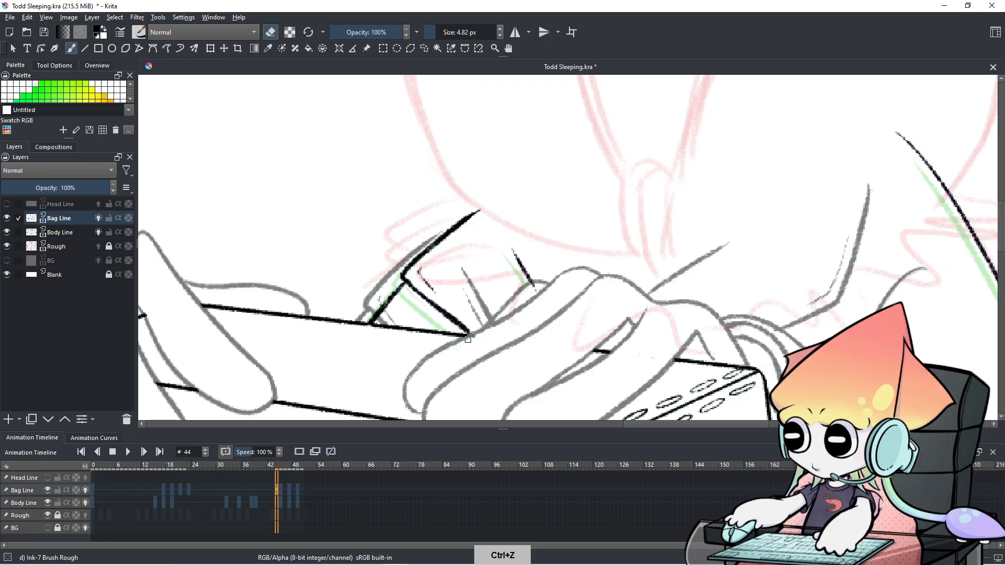
key(ctrl+z)
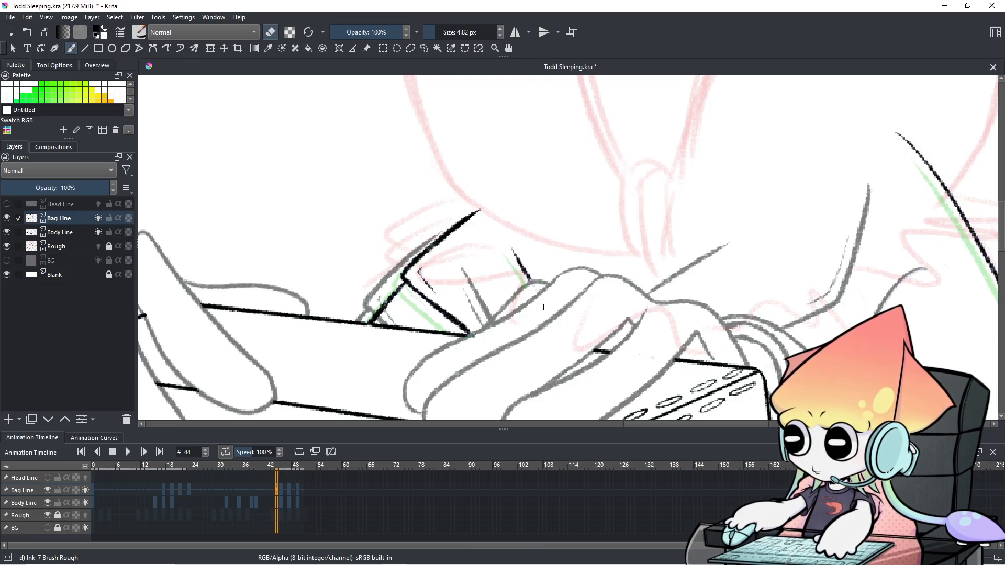
scroll(541, 307, up, 2)
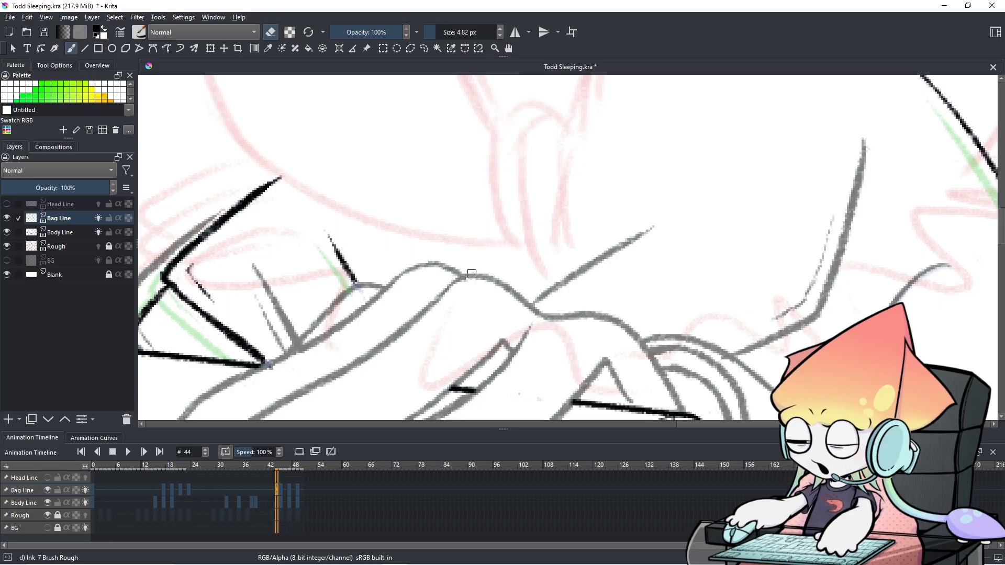
scroll(473, 275, down, 2)
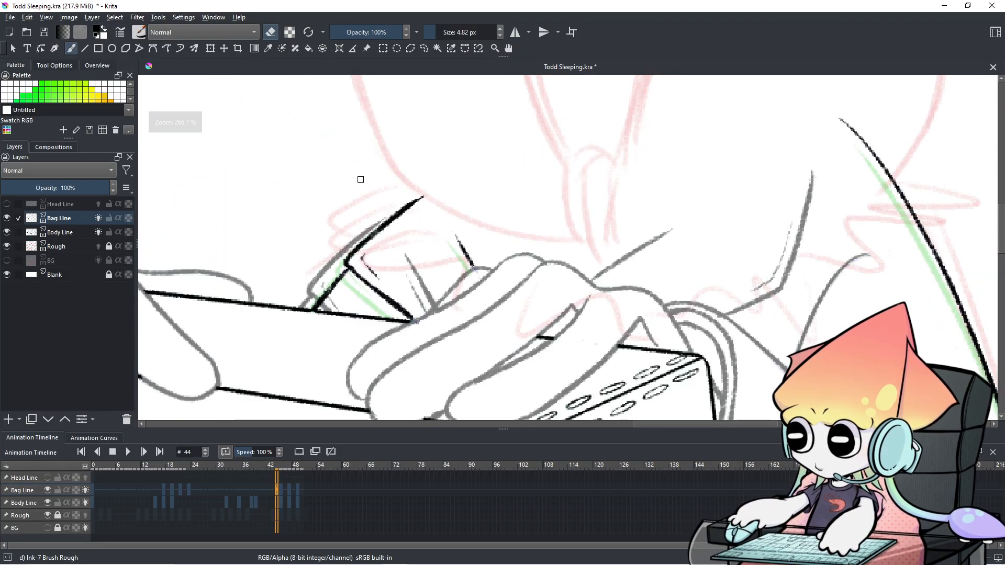
Step: Try retouching the top end of the collar fold's upper edge at the rough head outline on frame 44
key(e)
key(e)
drag(423, 195, 408, 212)
key(ctrl+z)
key(e)
key(ctrl+z)
key(ctrl+z)
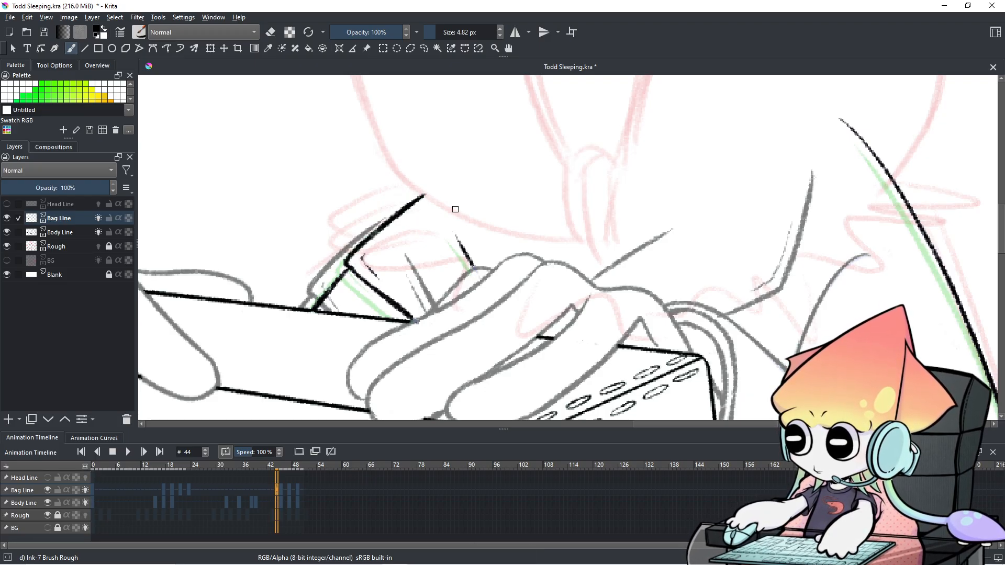
Step: Undo the collar line edits on frame 44, undoing and redoing them to compare against frame 43
scroll(713, 212, down, 6)
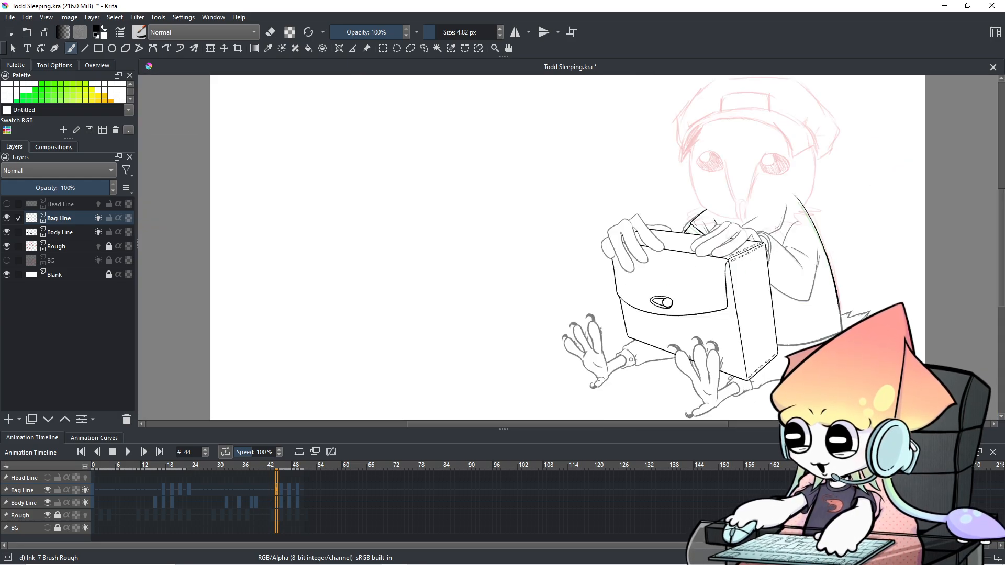
scroll(664, 232, up, 6)
drag(664, 232, 403, 259)
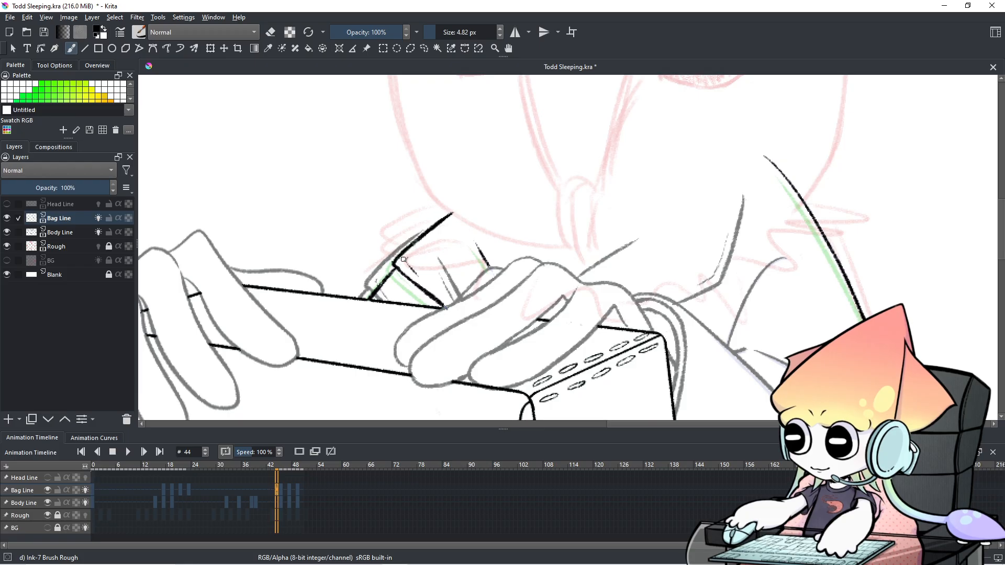
key(e)
key(ctrl+z)
key(ctrl+shift+z)
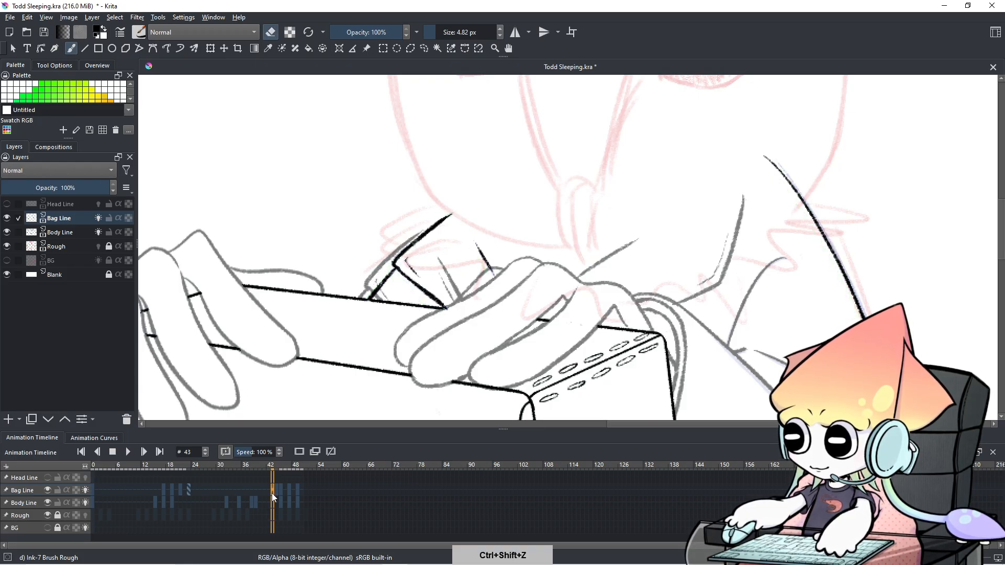
key(ctrl+z)
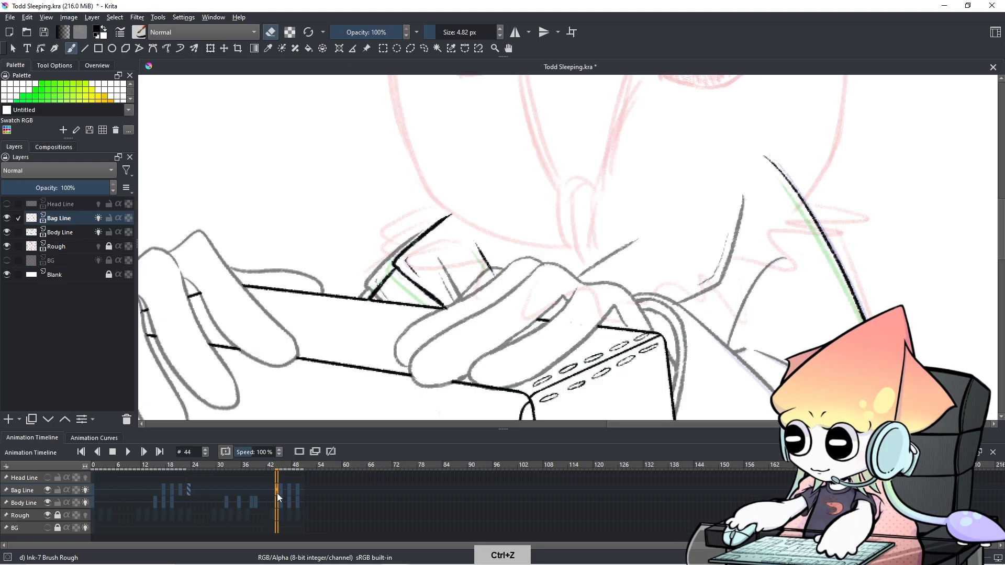
key(ctrl+z)
key(ctrl+shift+z)
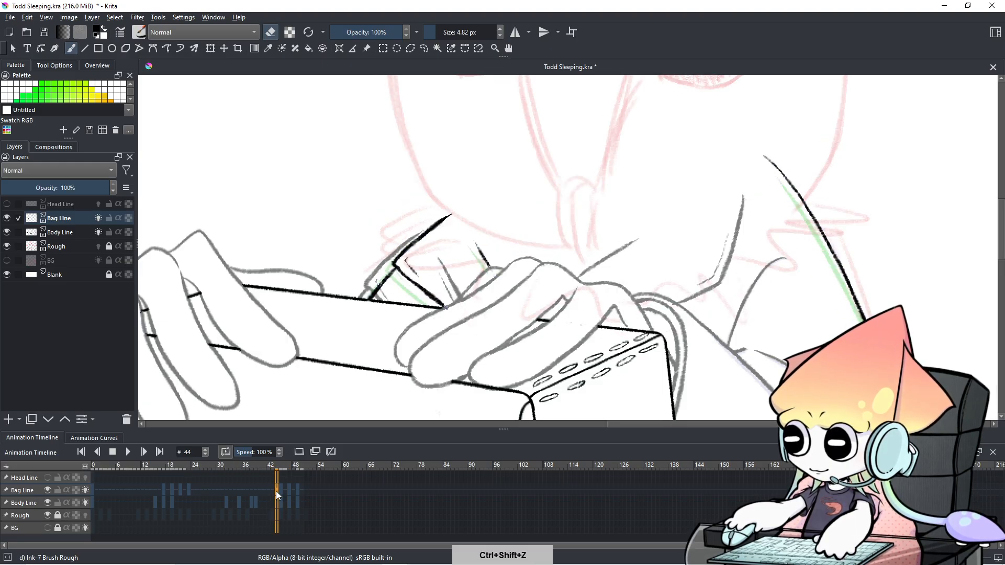
key(ctrl+z)
key(ctrl+z)
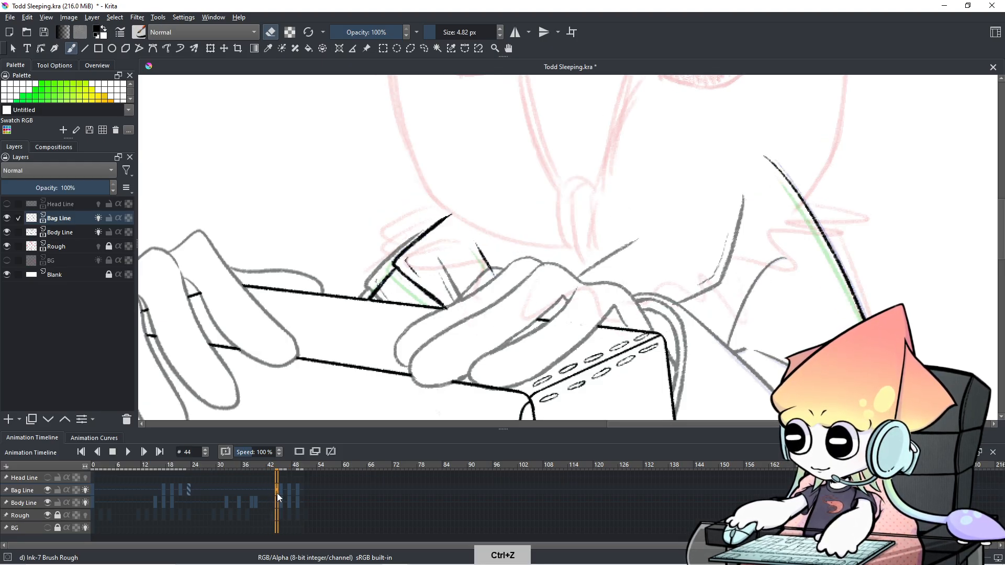
drag(277, 493, 275, 488)
key(e)
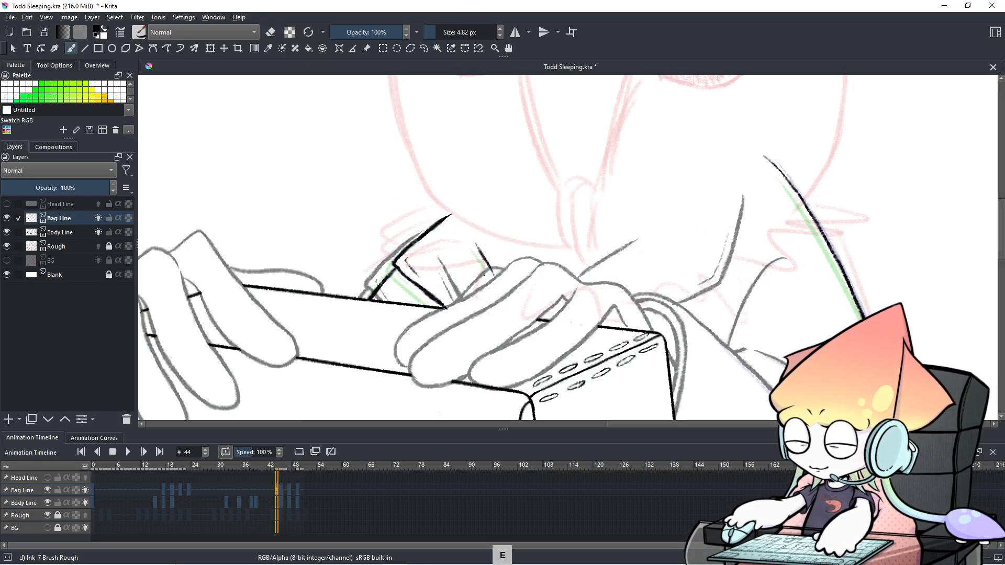
key(ctrl+z)
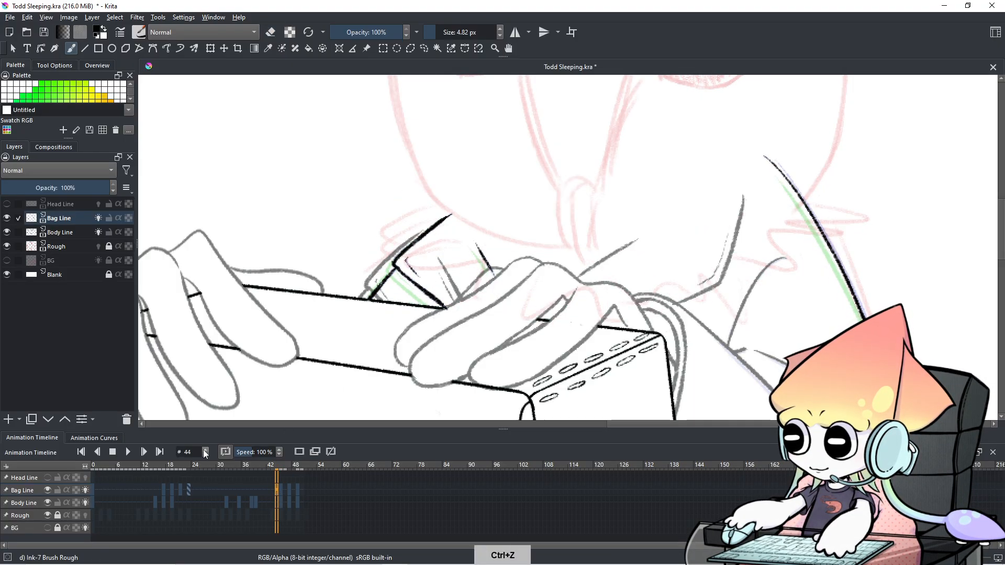
Step: Erase the short collar line's overhanging lower end at the hand on frame 23, and return to frame 47
click(186, 497)
key(e)
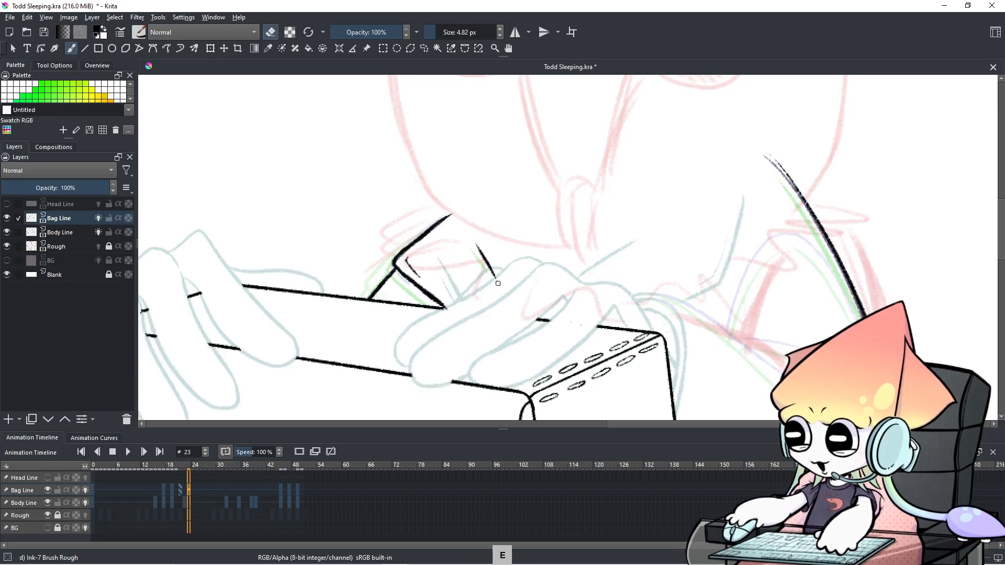
drag(497, 284, 497, 279)
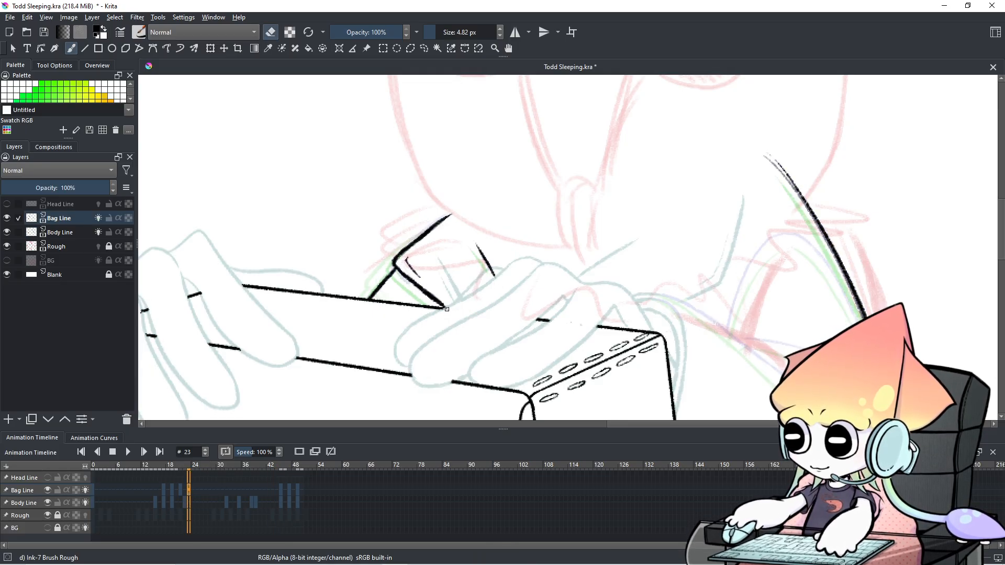
key(e)
click(226, 496)
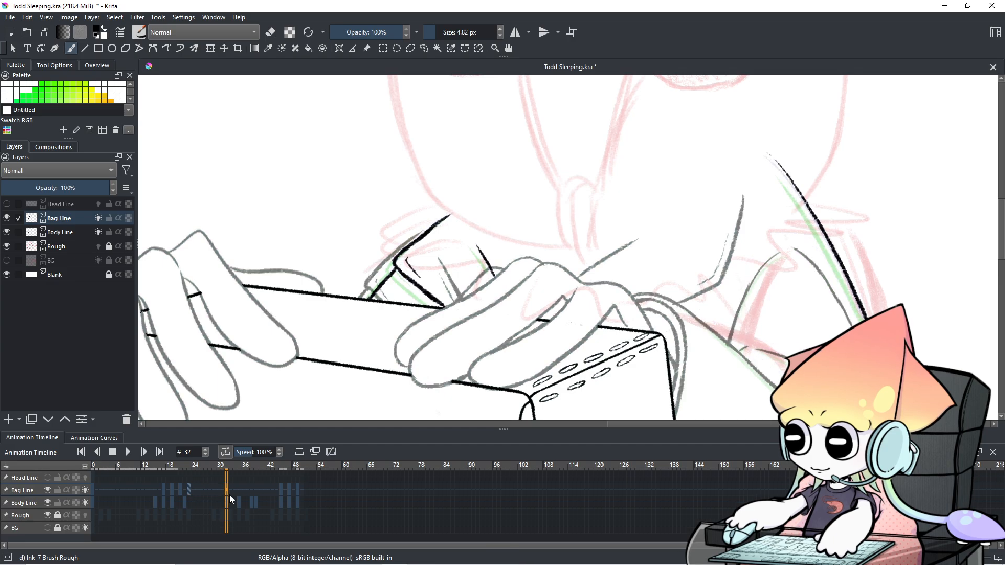
drag(238, 491, 290, 491)
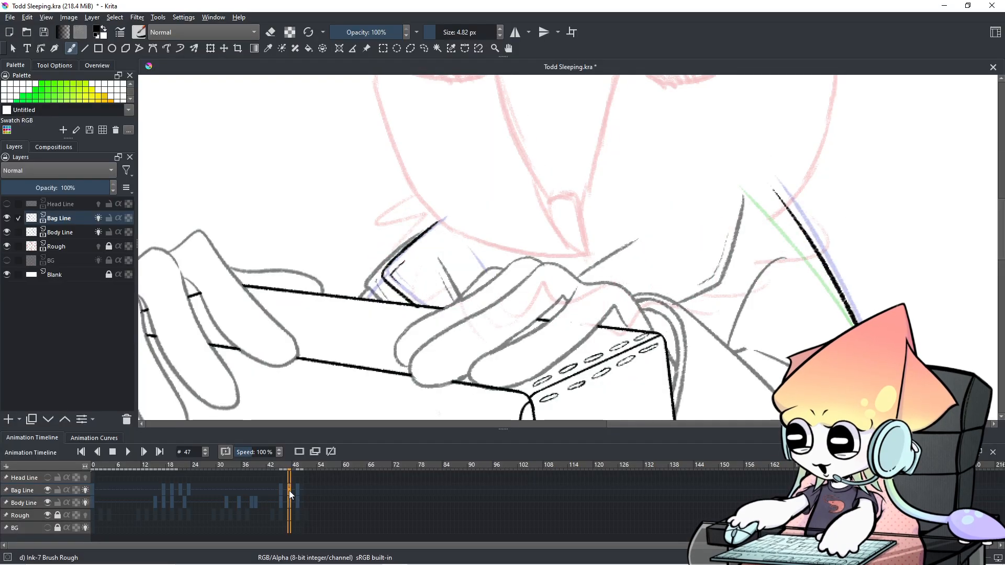
key(ctrl+shift+z)
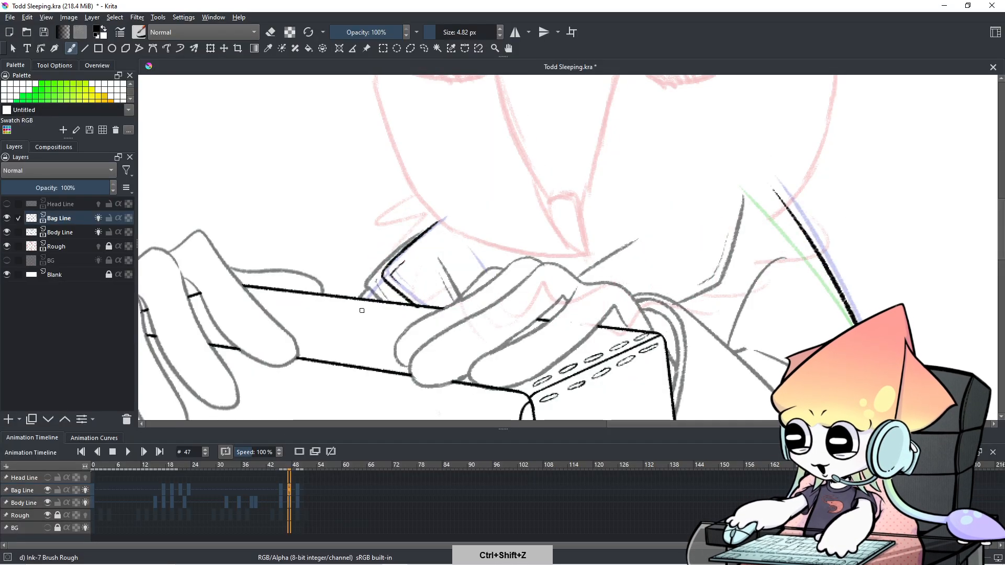
Step: Ink a short line from the collar fold's corner down to the bag's top edge on frame 47, redrawing it until it fits
scroll(360, 307, up, 2)
key(space)
drag(363, 282, 415, 287)
drag(358, 275, 321, 315)
key(ctrl+z)
key(ctrl+z)
drag(358, 273, 321, 316)
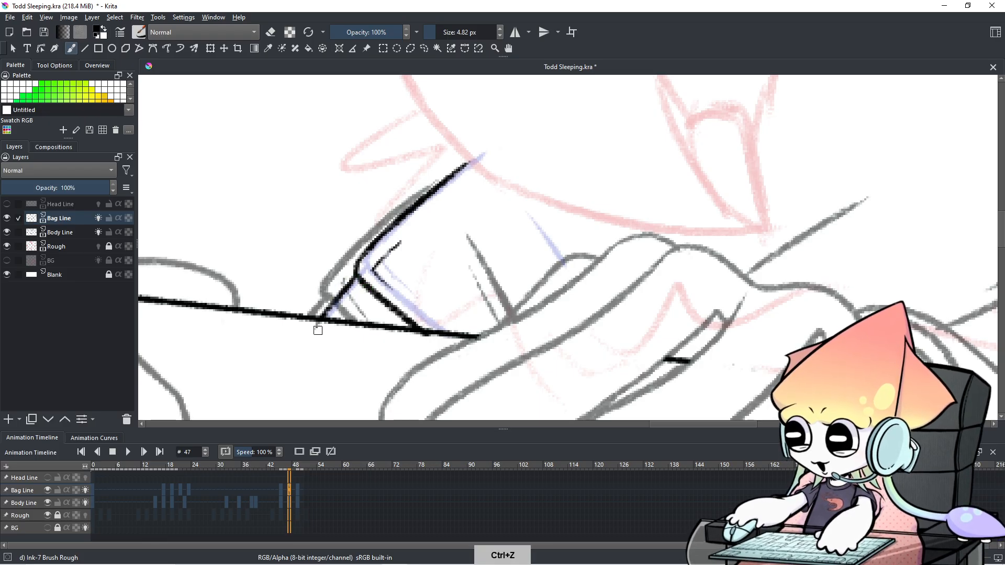
key(ctrl+z)
drag(361, 275, 323, 317)
key(ctrl+z)
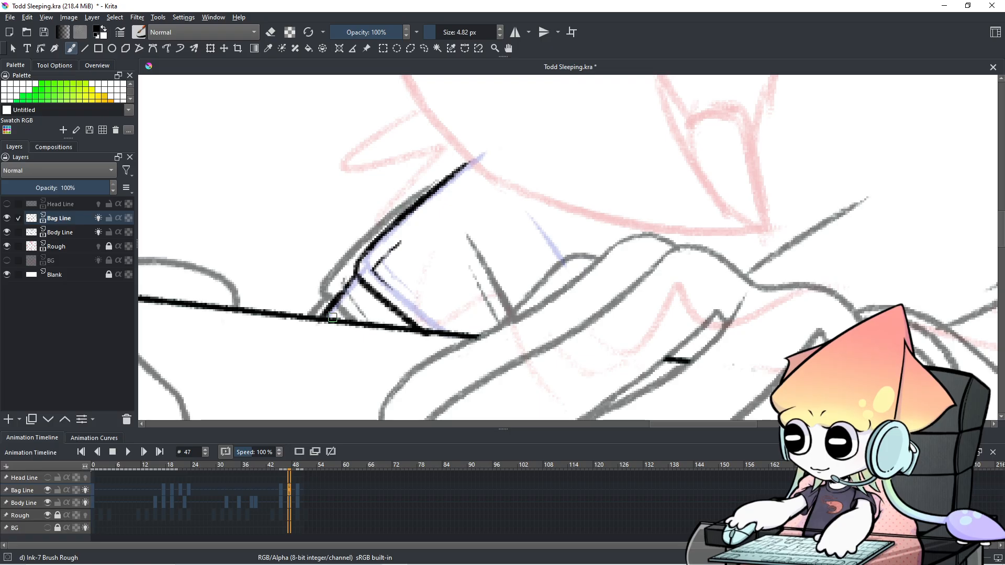
key(ctrl+z)
drag(357, 275, 343, 293)
Step: Flip back and forth through frames 45 to 49 to compare how the collar lines move
scroll(463, 261, down, 2)
drag(699, 292, 558, 291)
scroll(351, 529, down, 2)
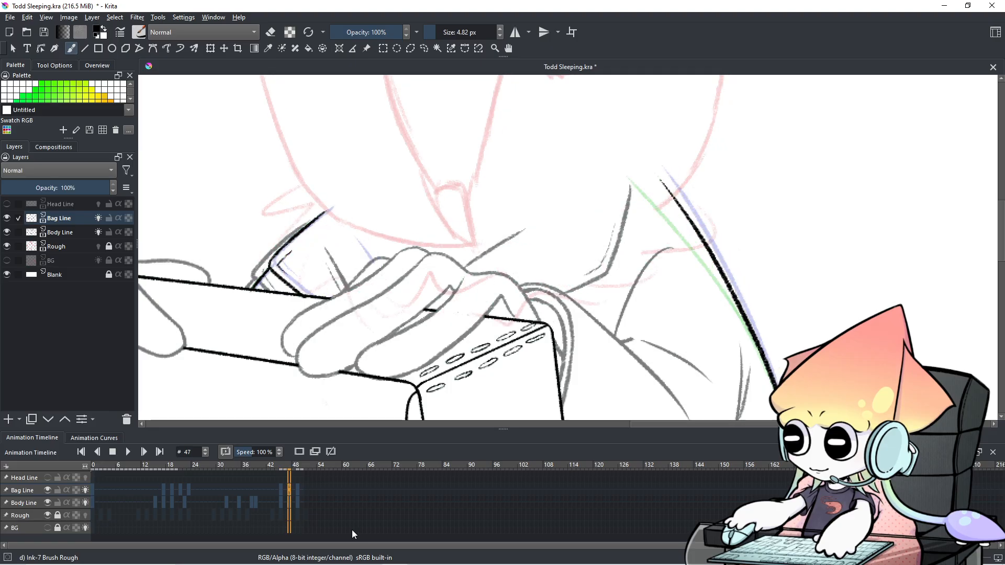
scroll(352, 529, down, 1)
scroll(352, 529, up, 3)
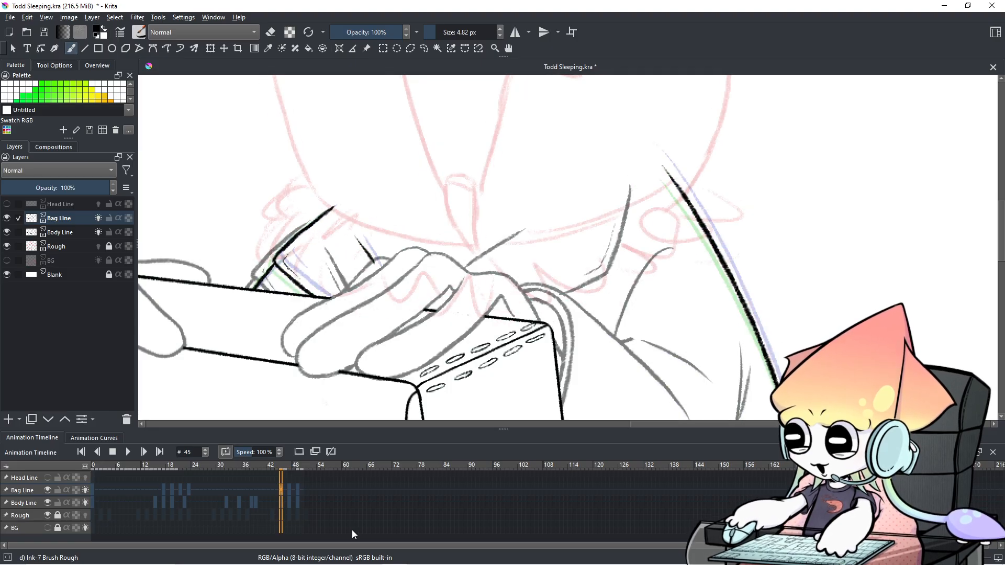
scroll(352, 530, up, 1)
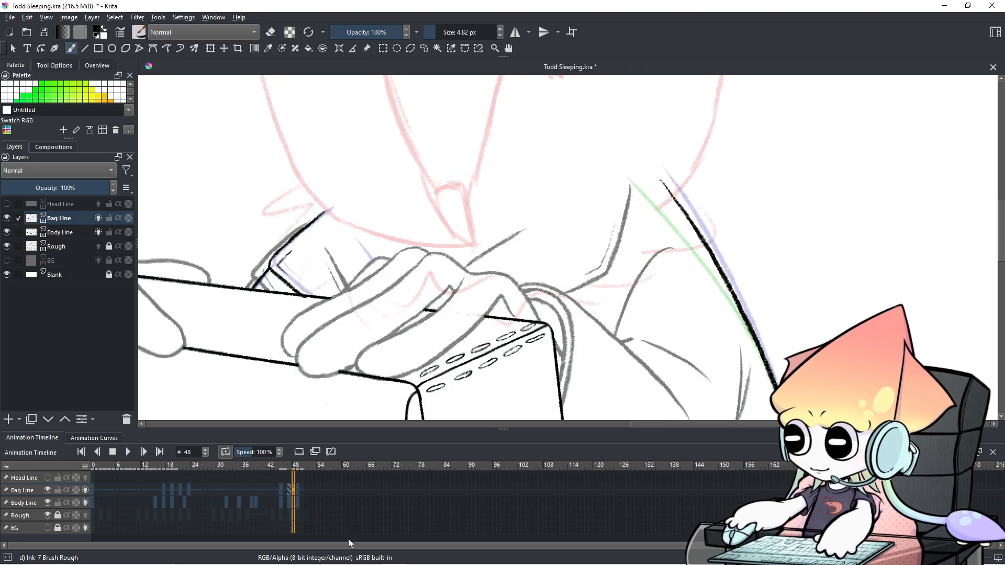
scroll(348, 539, down, 3)
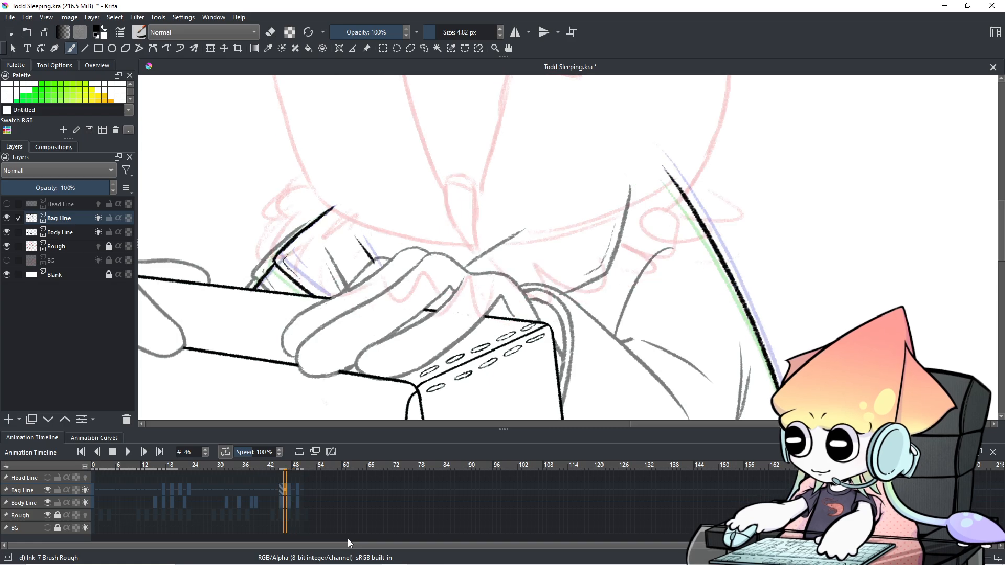
scroll(347, 539, up, 1)
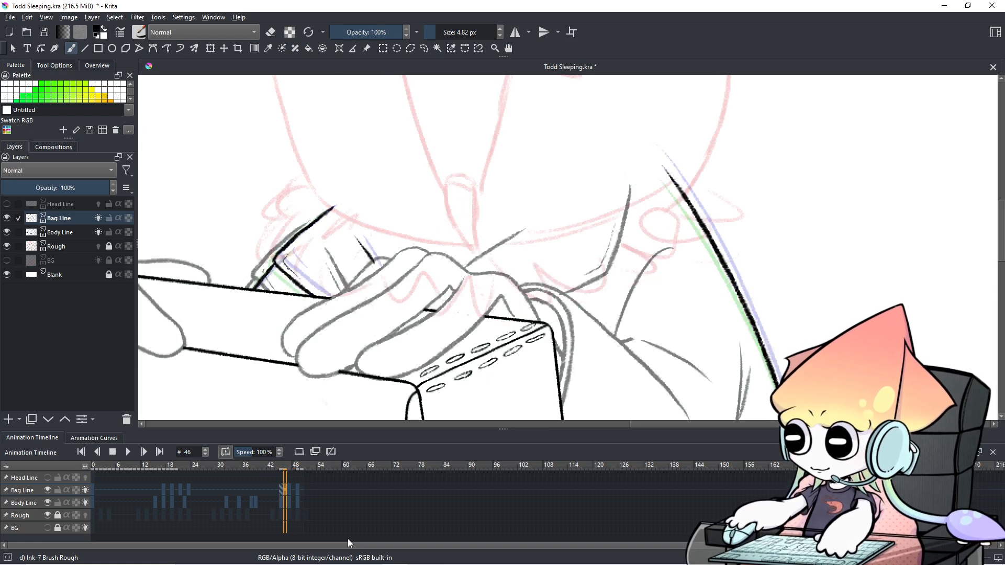
scroll(348, 538, down, 2)
scroll(360, 519, up, 1)
scroll(360, 520, up, 1)
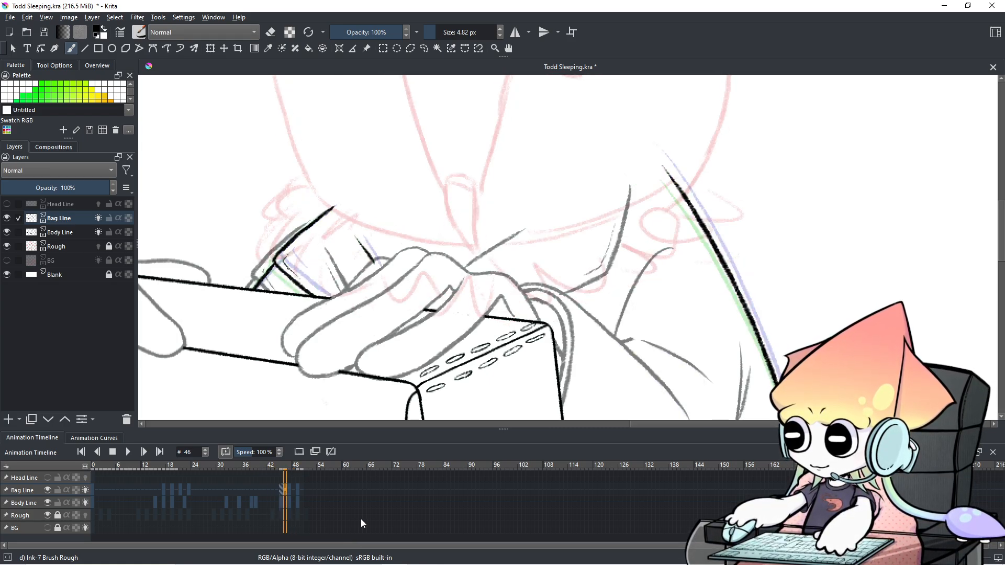
scroll(361, 519, up, 1)
scroll(360, 519, up, 1)
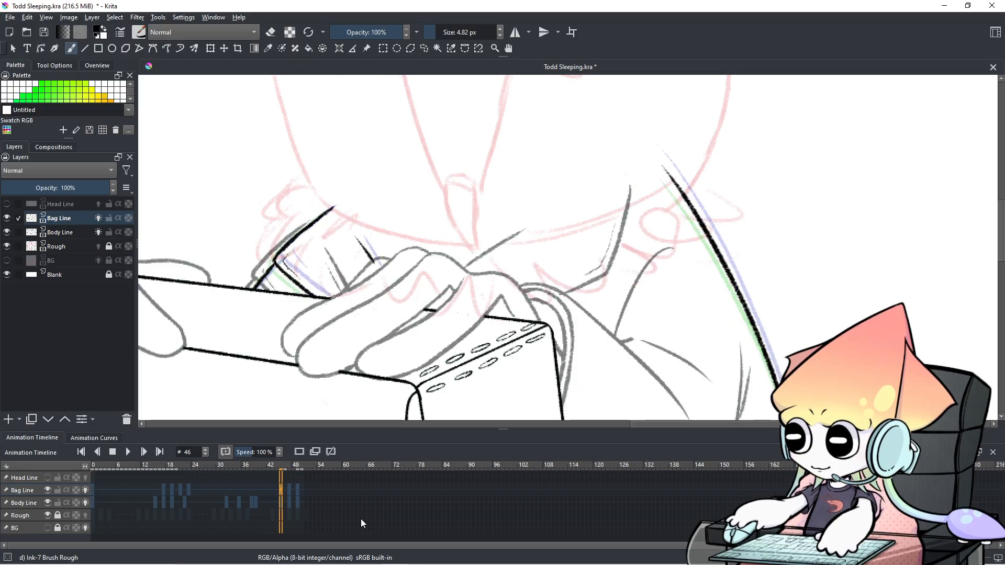
scroll(360, 519, up, 1)
scroll(406, 261, up, 5)
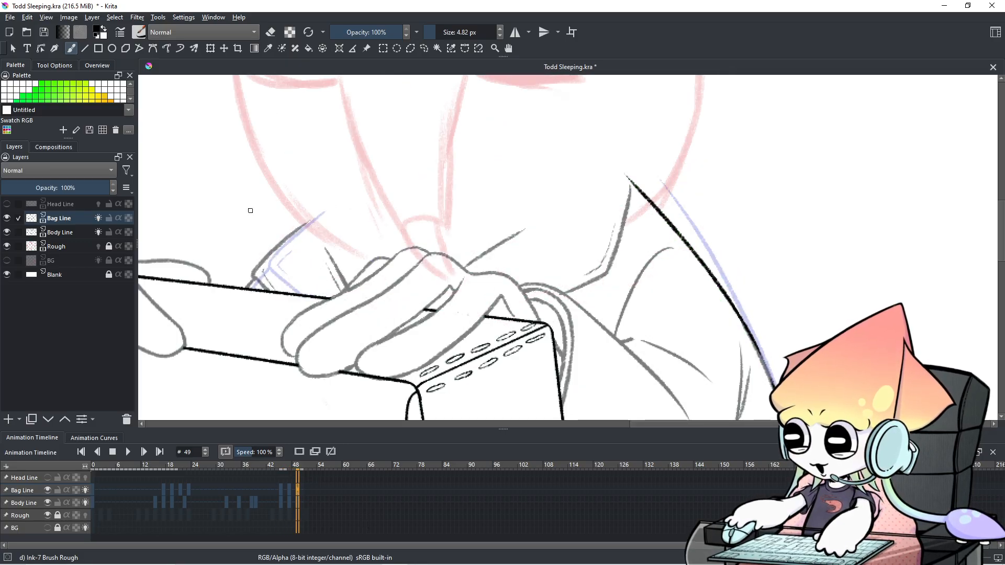
Step: Ink the collar fold's lower and upper edges on frame 49, following the grey body line guide
drag(406, 261, 455, 262)
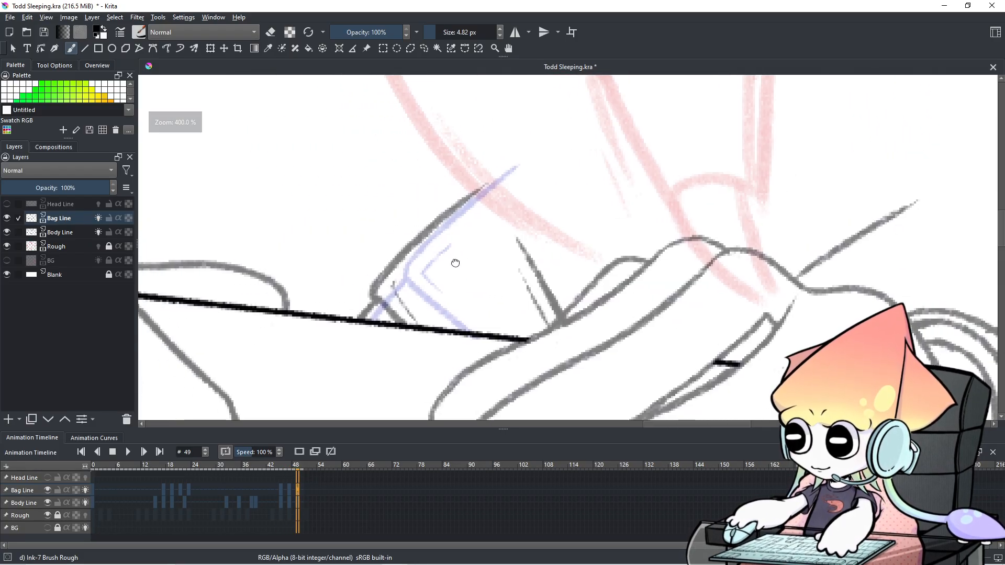
drag(369, 286, 403, 325)
key(ctrl+z)
mouse_move(370, 289)
mouse_down()
mouse_move(408, 325)
mouse_move(452, 209)
mouse_up()
key(ctrl+z)
key(ctrl+z)
mouse_move(376, 296)
mouse_down()
mouse_move(460, 198)
mouse_move(389, 272)
mouse_move(500, 180)
mouse_up()
key(ctrl+z)
key(ctrl+z)
mouse_move(379, 296)
mouse_down()
mouse_move(390, 267)
mouse_move(500, 174)
mouse_up()
Step: Ink the short collar line down to the hand on frame 49 and add a thinner parallel line beside it
mouse_move(517, 240)
mouse_down()
mouse_move(552, 312)
mouse_move(531, 258)
mouse_move(561, 316)
mouse_up()
key(ctrl+z)
key(ctrl+z)
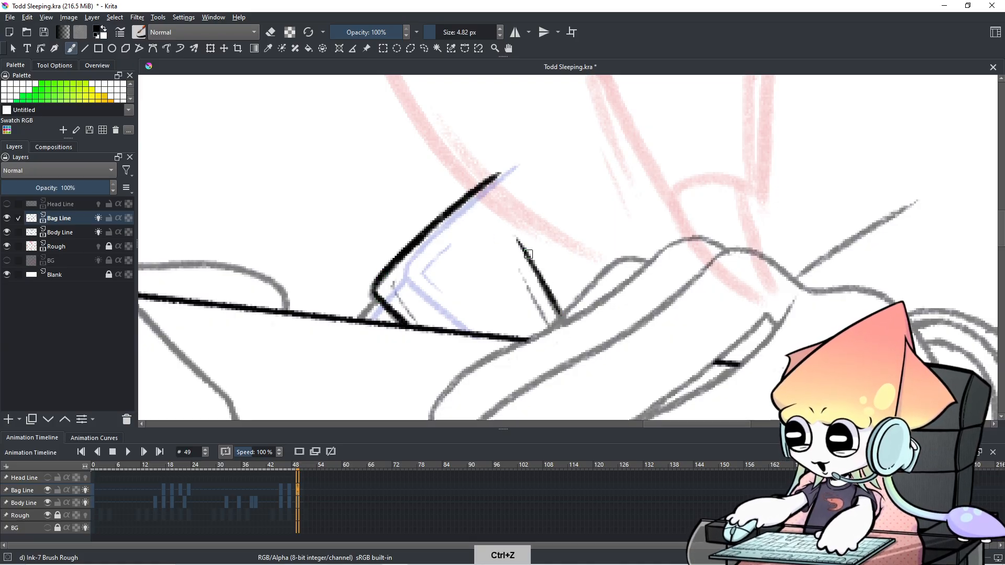
drag(528, 256, 567, 327)
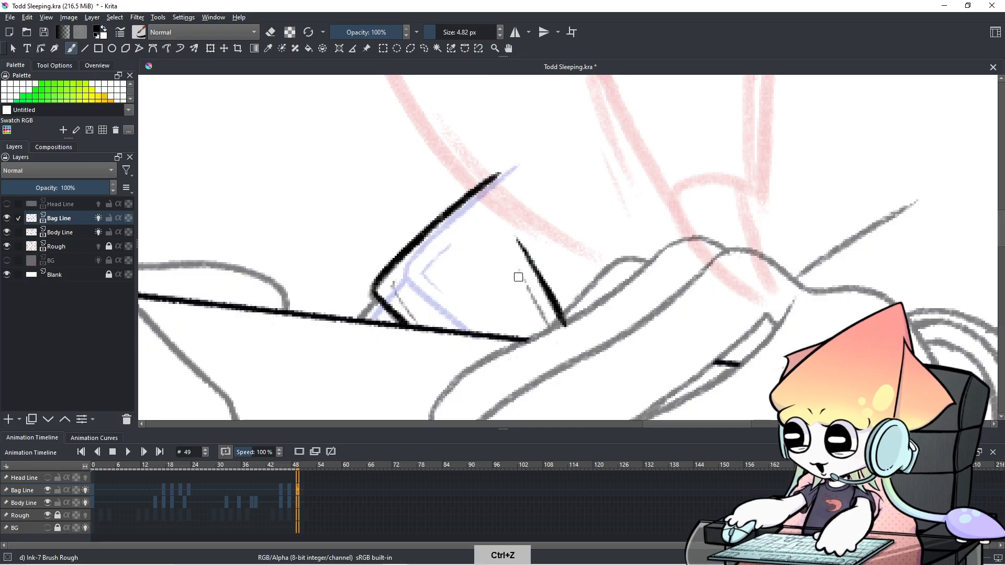
drag(516, 268, 549, 336)
Step: Add the collar fold's thin inner line and the short line joining its corner to the bag on frame 49
drag(394, 283, 425, 329)
key(ctrl+z)
mouse_move(392, 282)
mouse_down()
mouse_move(416, 318)
mouse_move(366, 317)
mouse_move(351, 333)
mouse_up()
key(ctrl+z)
drag(376, 298, 358, 320)
key(ctrl+z)
key(ctrl+z)
key(ctrl+z)
Step: Draw a thin parallel line beside the short collar line near the hand on frame 17
click(276, 496)
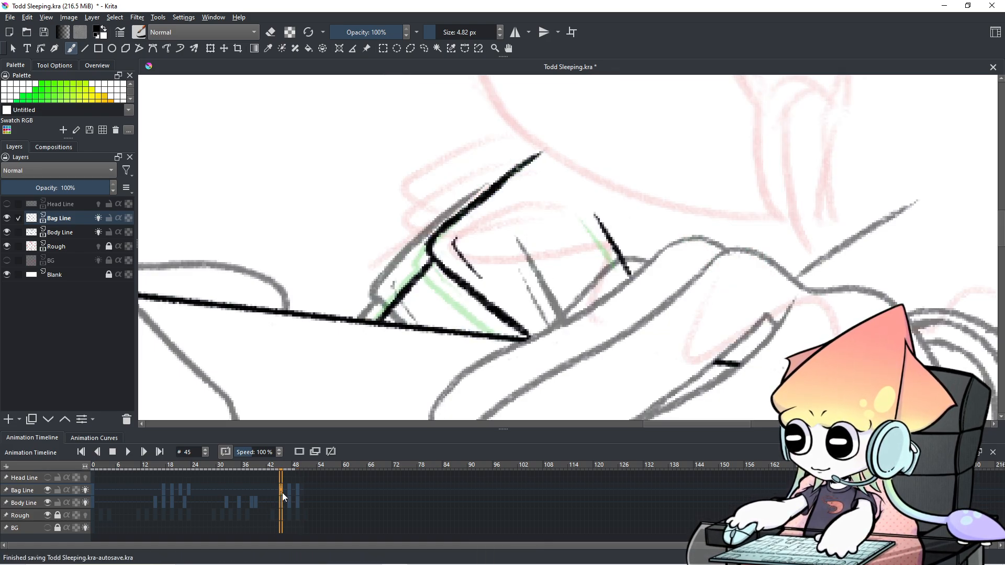
click(251, 491)
click(137, 491)
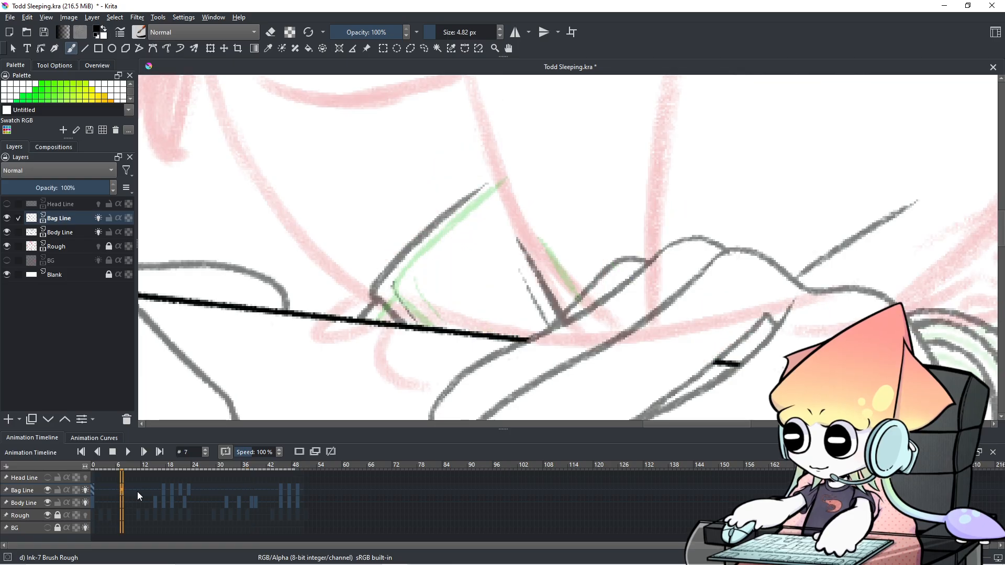
click(149, 493)
click(164, 491)
click(147, 491)
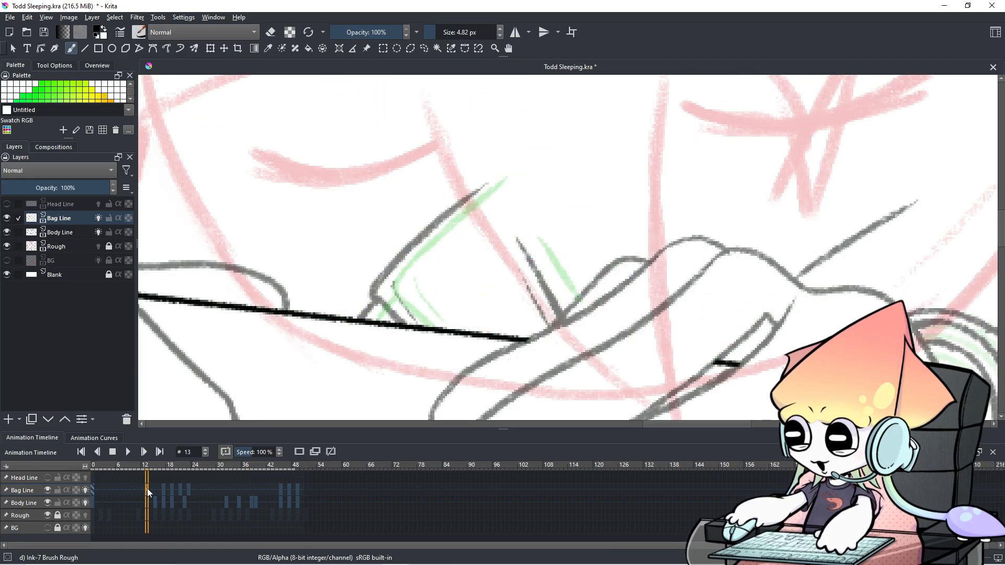
click(163, 491)
drag(540, 259, 569, 309)
key(ctrl+z)
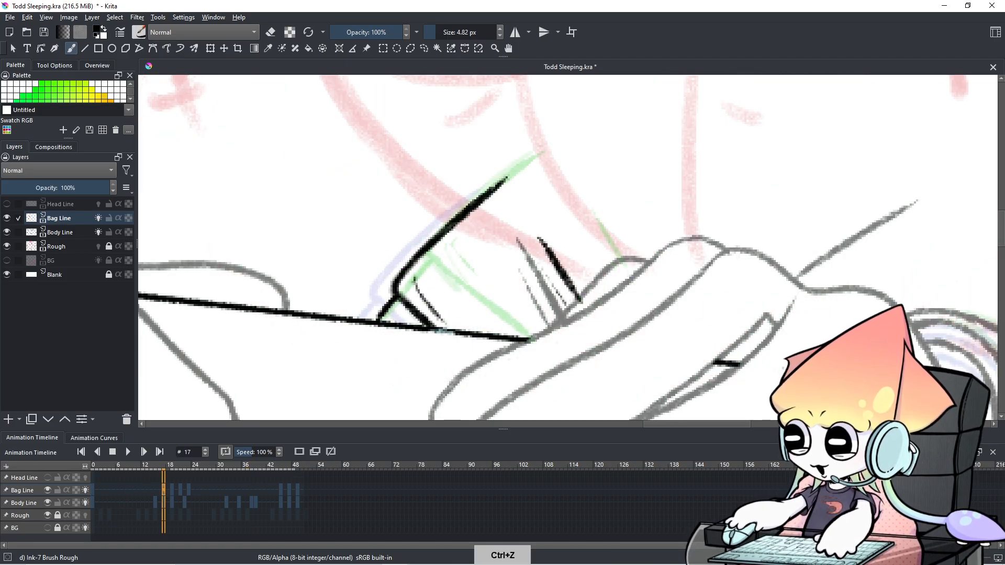
Step: Add the thin parallel line beside the short collar line on frames 19 and 21
click(171, 491)
drag(582, 224, 598, 255)
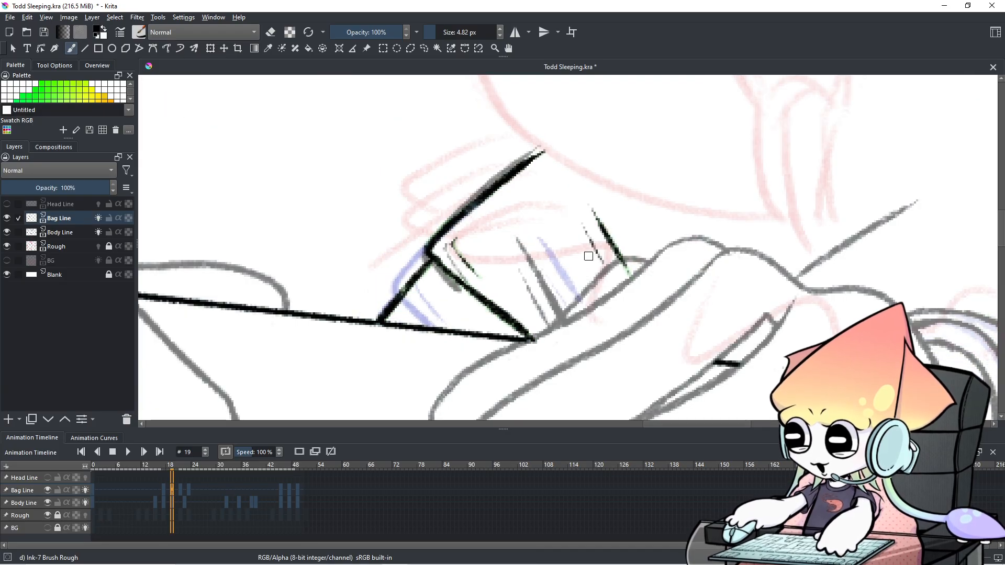
click(177, 489)
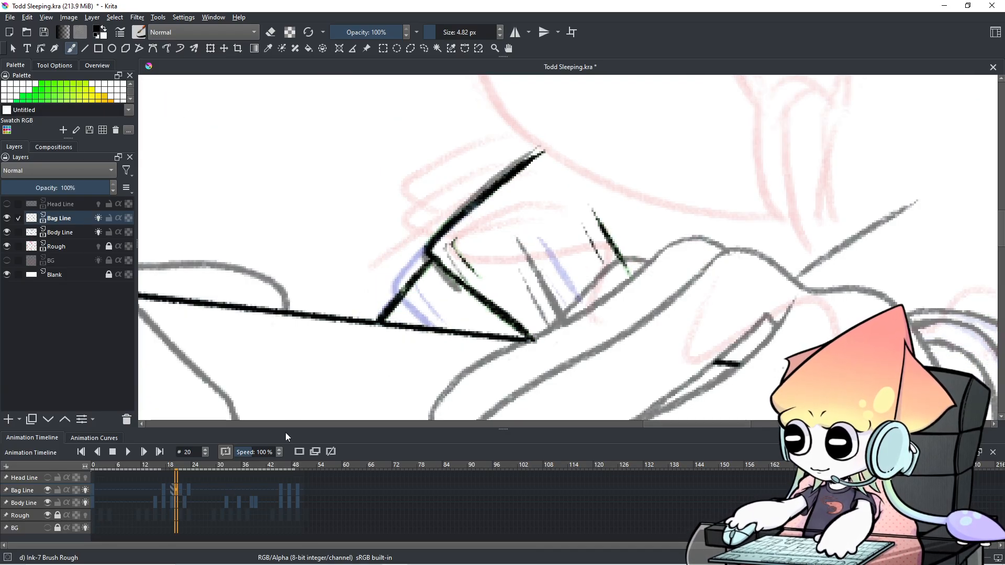
click(180, 490)
drag(582, 224, 605, 268)
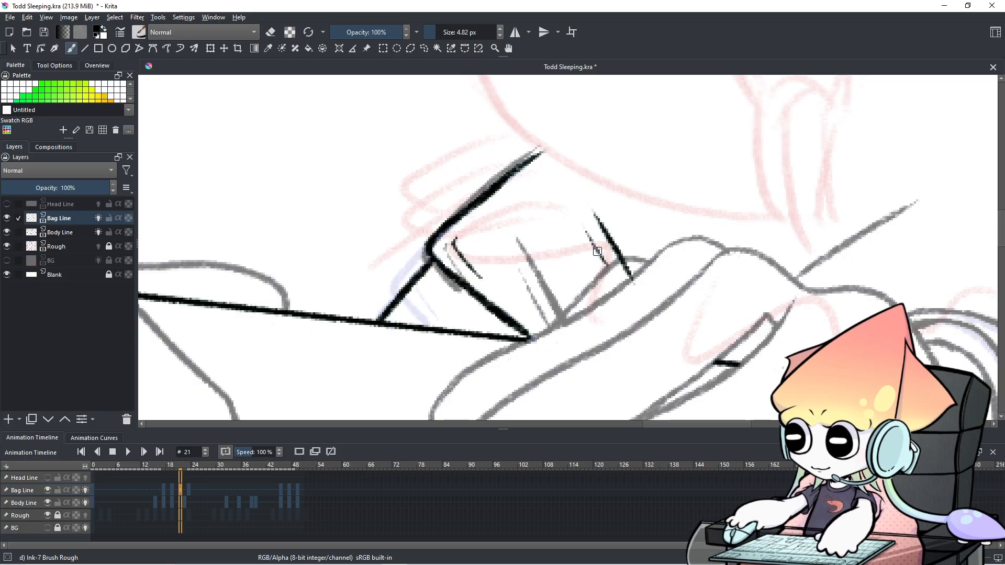
key(ctrl+z)
drag(581, 222, 597, 267)
Step: Add the thin parallel line beside the short collar line on frames 23 and 45
key(period)
key(period)
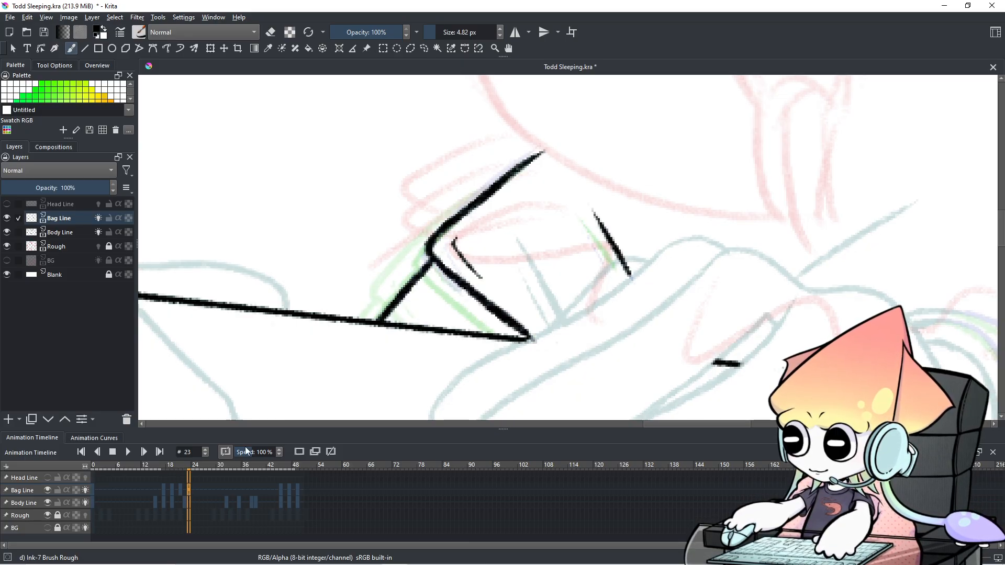
drag(586, 228, 603, 261)
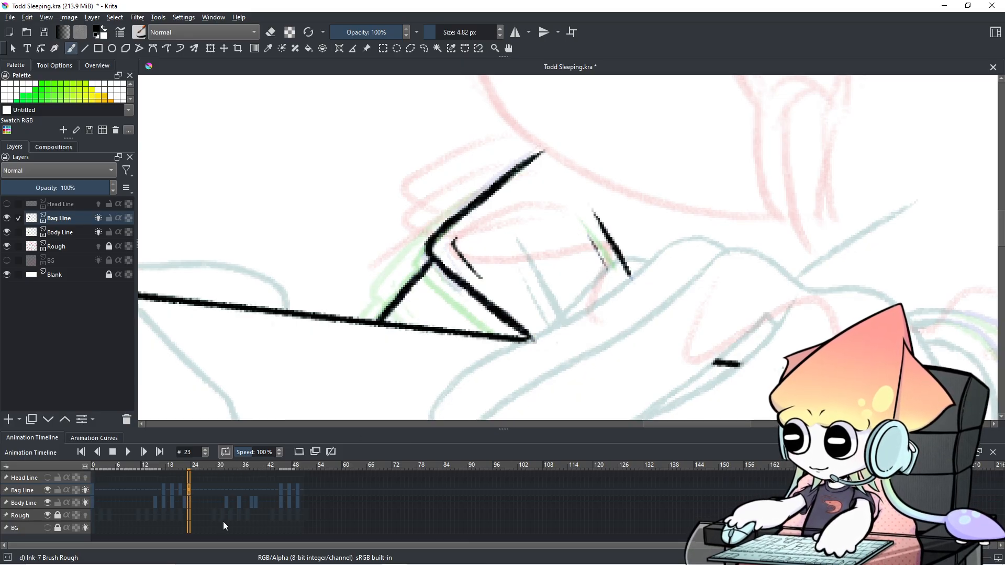
click(281, 491)
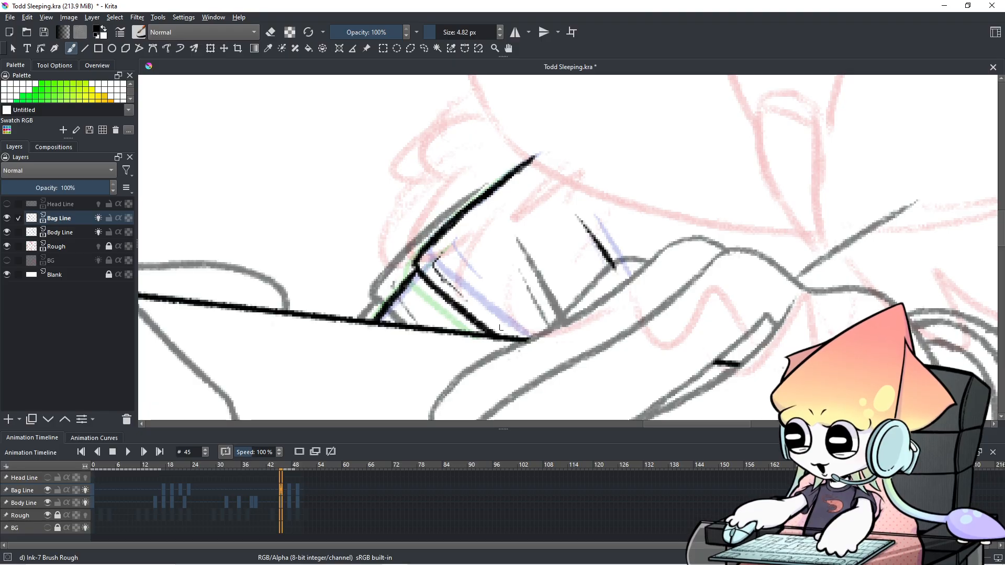
key(ctrl+z)
drag(575, 248, 594, 280)
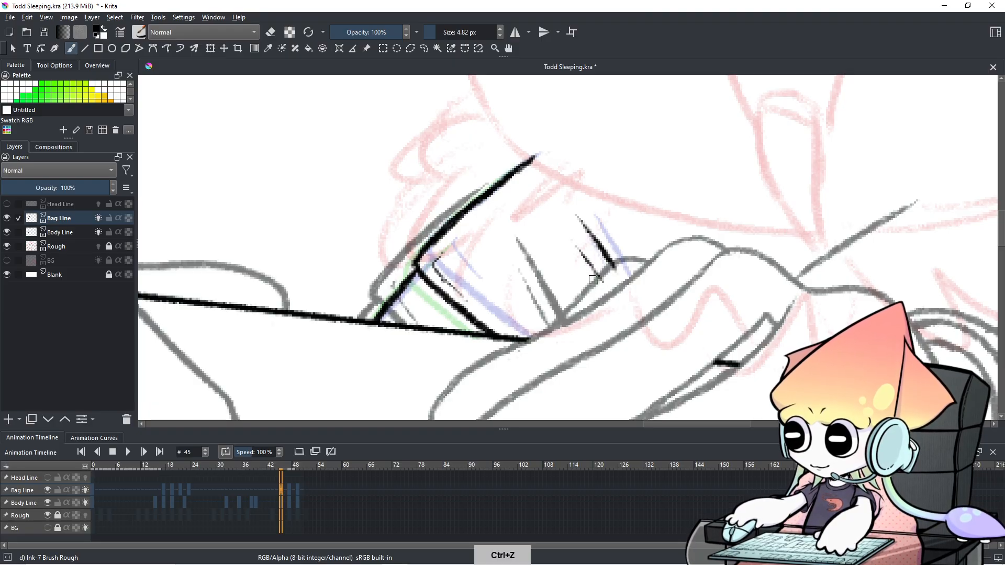
Step: Ink the short collar line at the hand on frame 47, with a thinner parallel line beside it
click(290, 483)
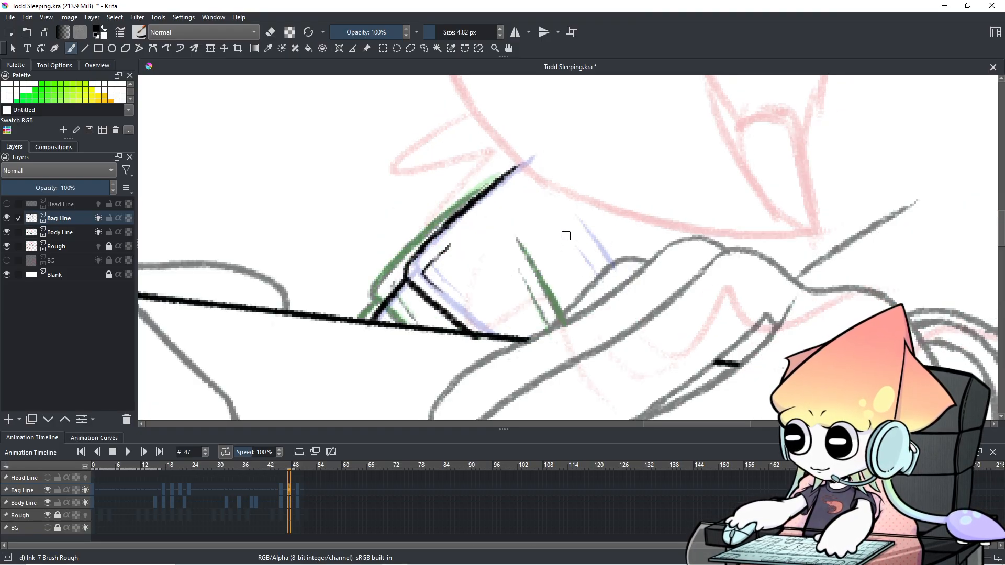
drag(564, 217, 606, 270)
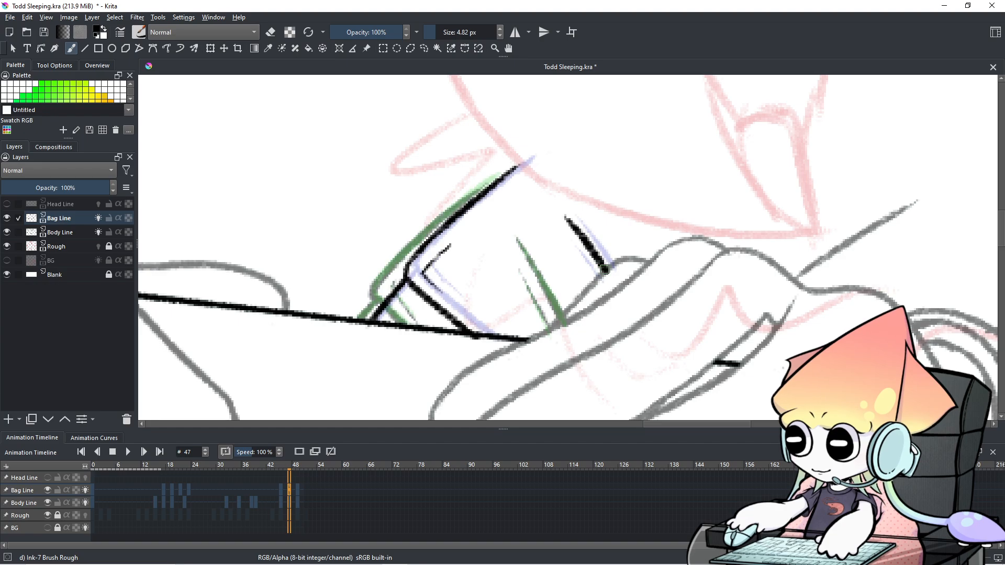
key(ctrl+z)
mouse_move(567, 224)
mouse_down()
mouse_move(601, 273)
mouse_move(593, 292)
mouse_up()
key(ctrl+z)
key(ctrl+z)
drag(571, 256, 593, 292)
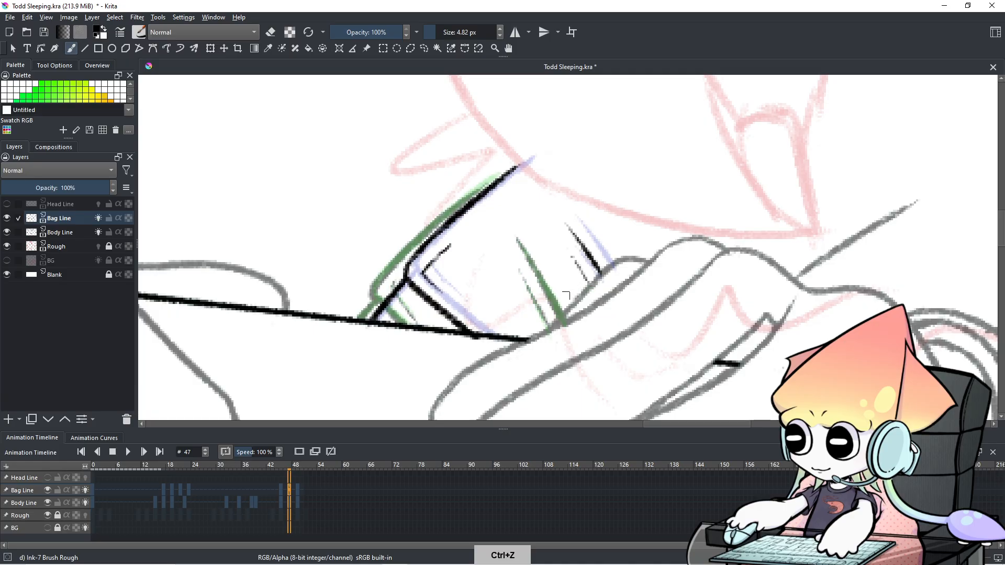
Step: Step between frames 45 and 49 to check the collar lines' motion, and examine the whole drawing on frame 49
click(295, 489)
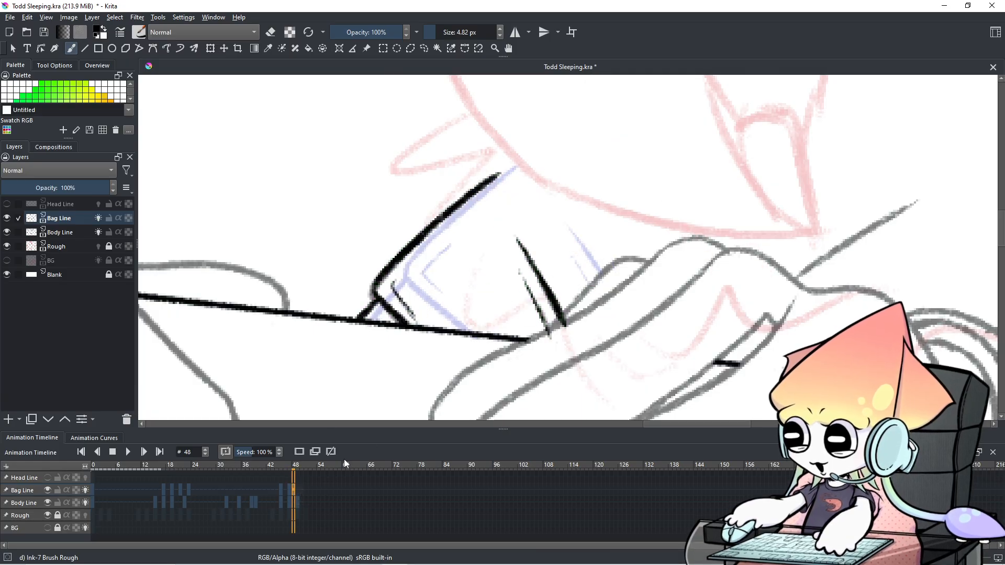
click(288, 492)
click(294, 488)
click(290, 490)
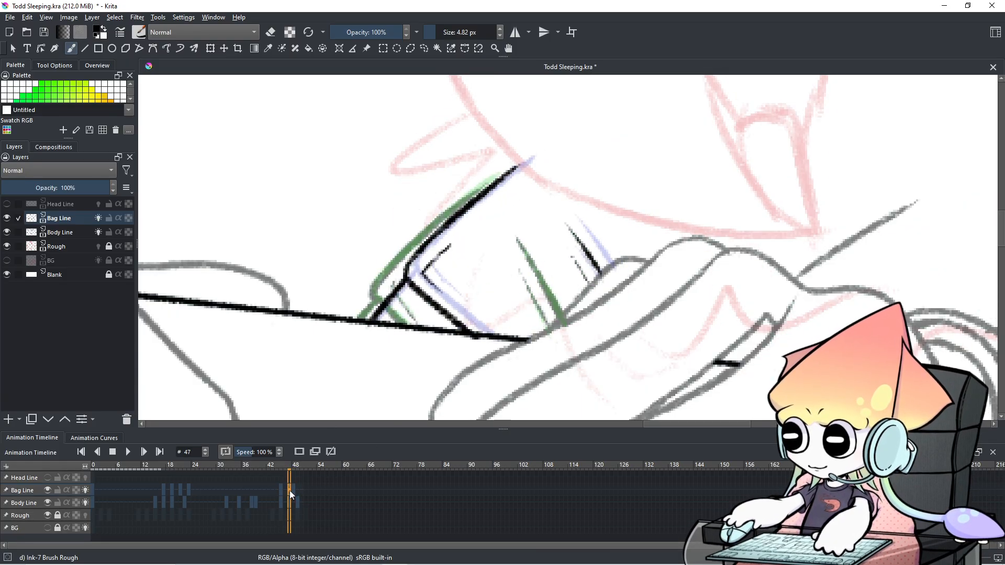
click(294, 492)
click(287, 491)
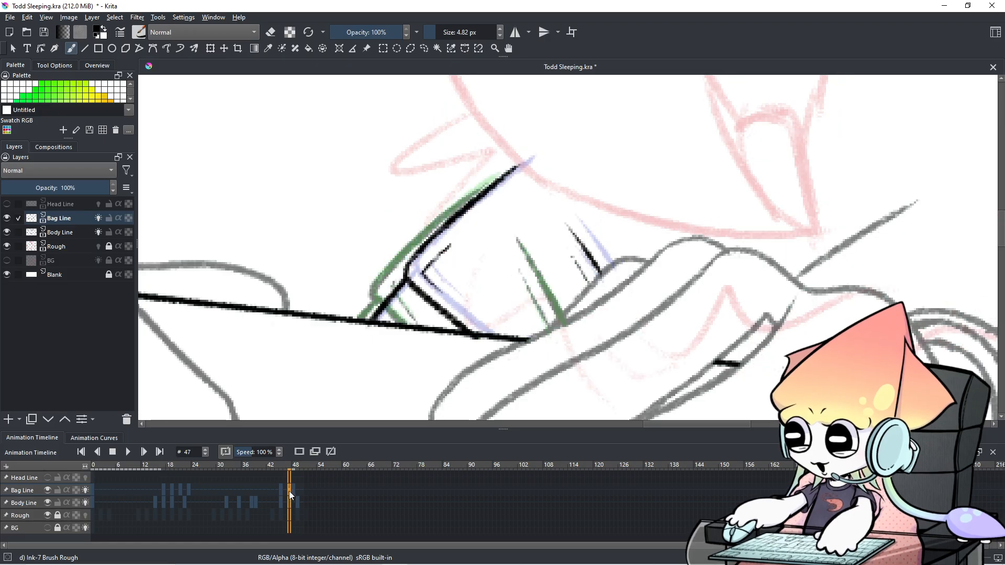
click(294, 492)
click(287, 488)
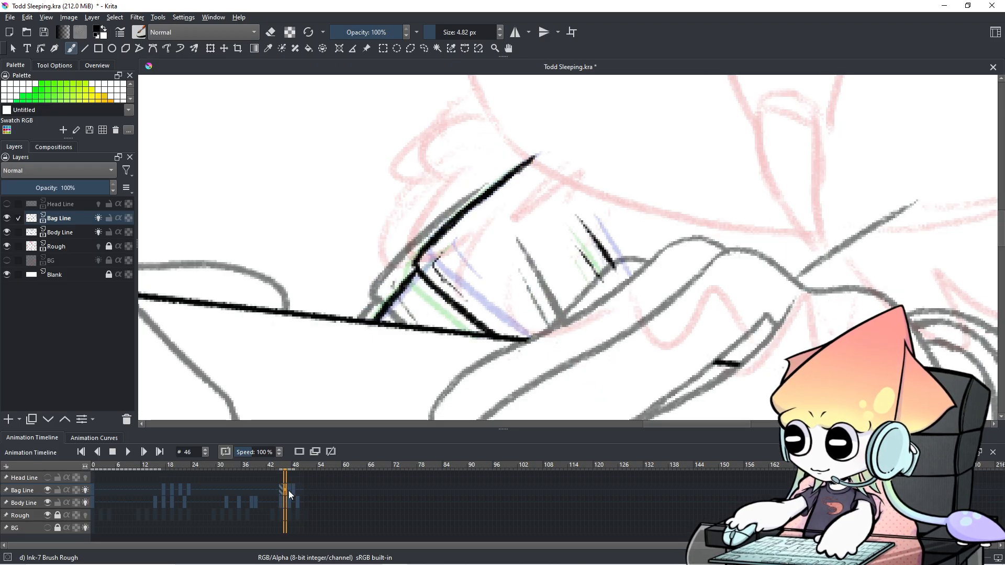
click(291, 489)
click(293, 489)
click(296, 489)
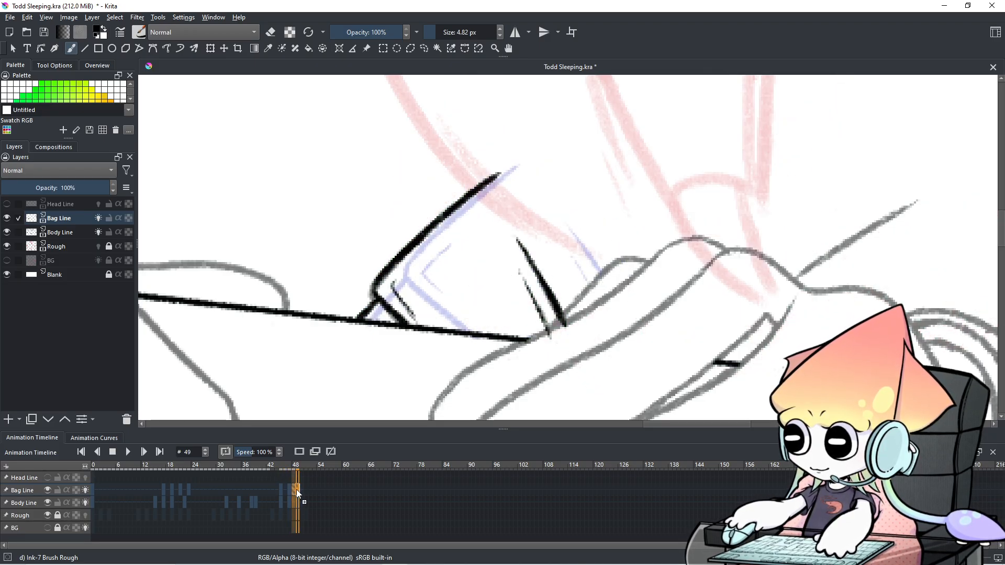
click(291, 489)
click(296, 491)
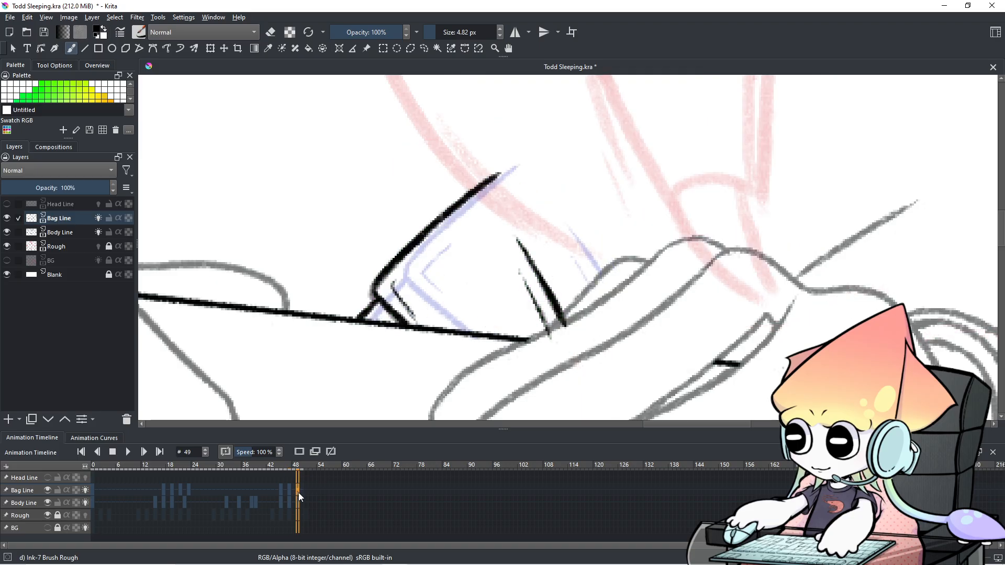
scroll(626, 375, down, 5)
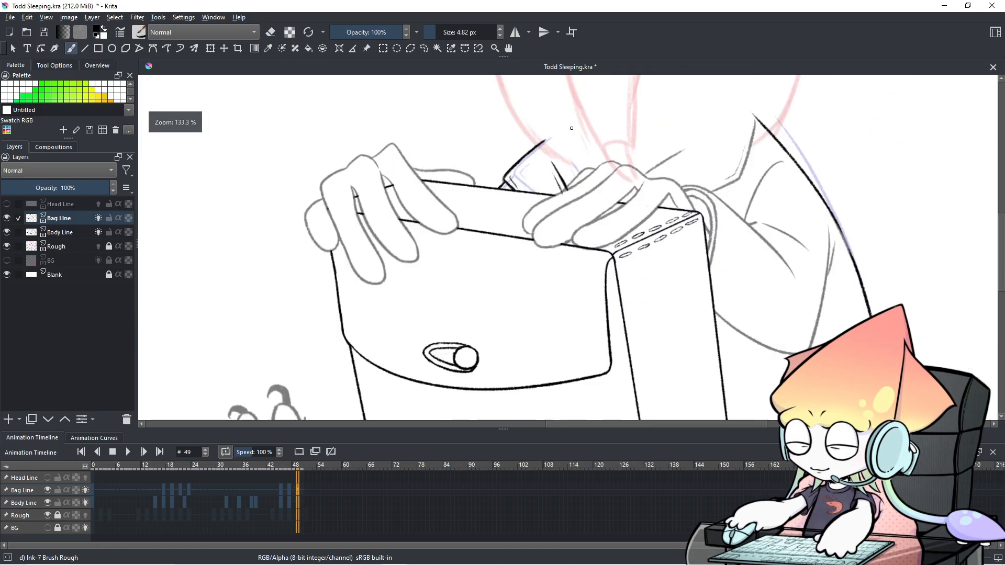
scroll(731, 199, down, 4)
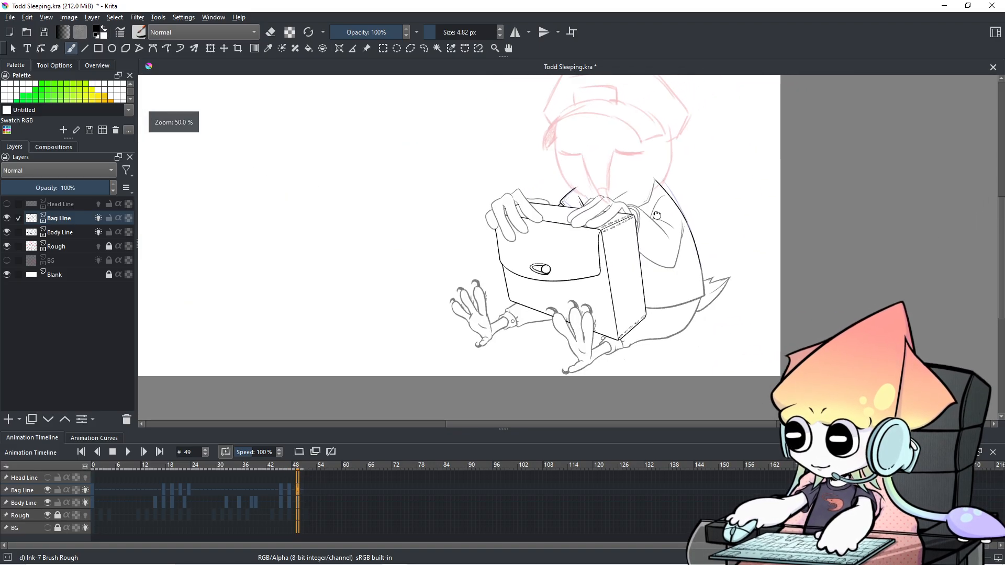
Step: Play the animation from the first frame to check the line art, and pause it at frame 27
click(93, 490)
click(126, 455)
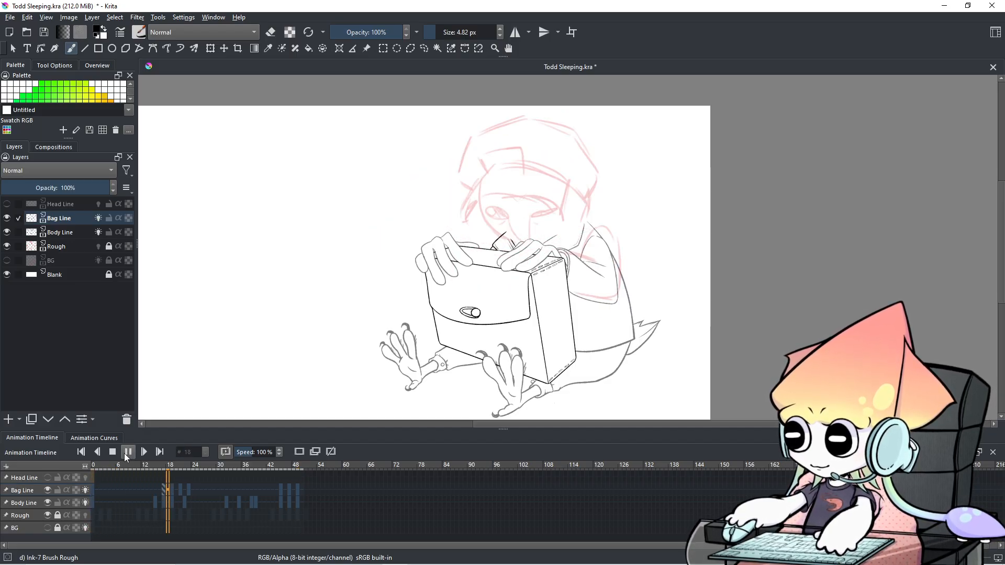
click(126, 456)
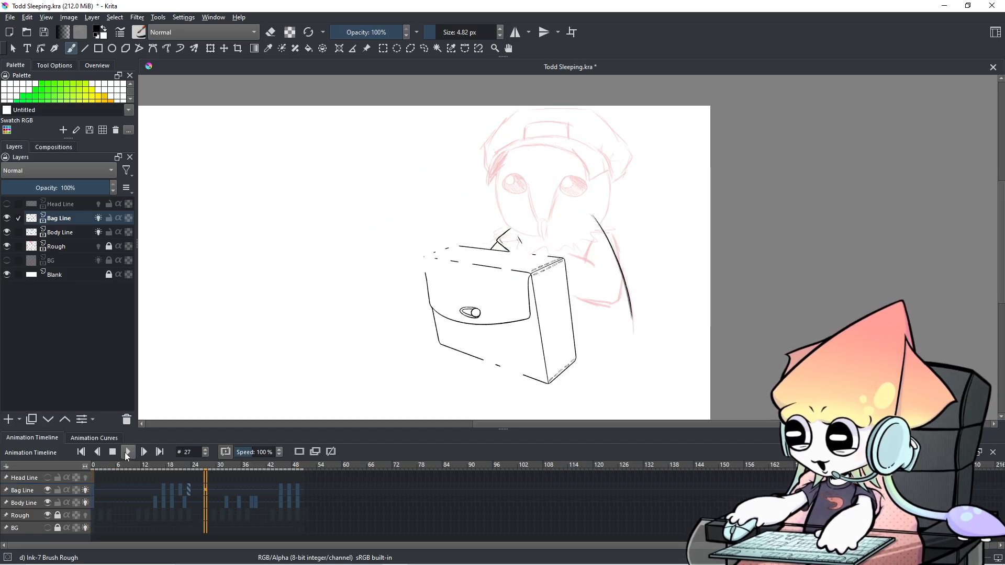
Step: Set the Body Line layer's opacity to 100% in its layer properties
click(70, 236)
right_click(70, 237)
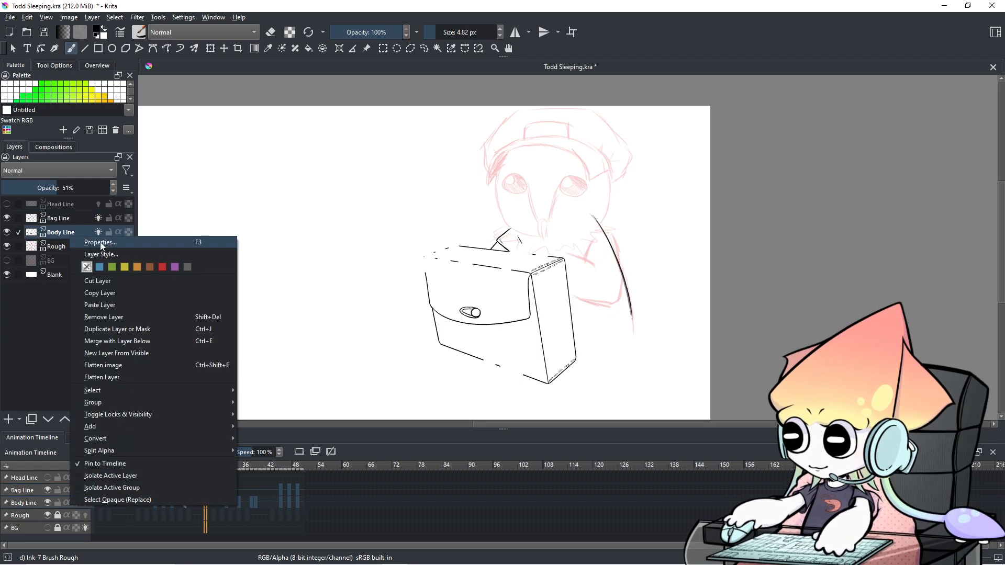
click(99, 242)
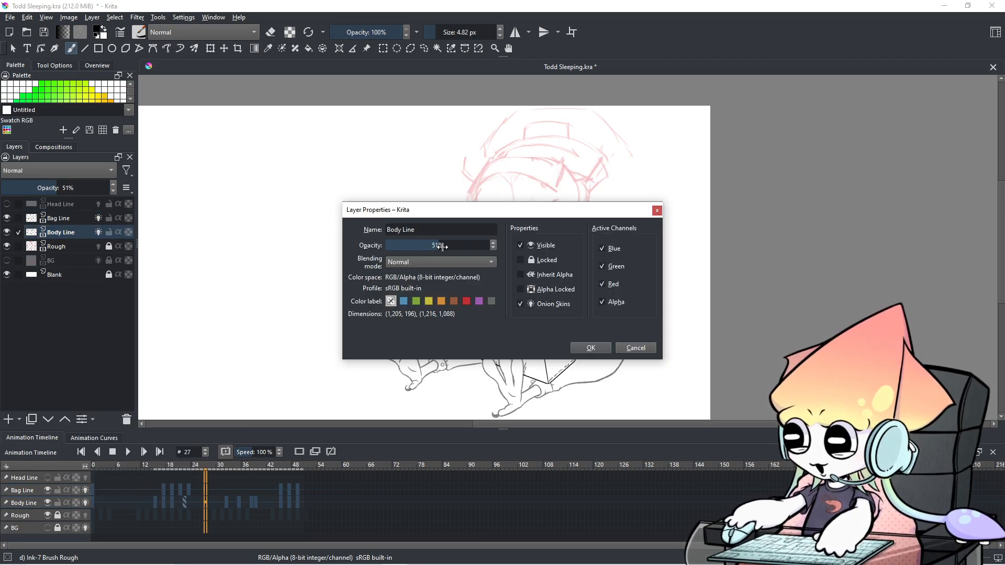
drag(442, 246, 490, 246)
click(590, 348)
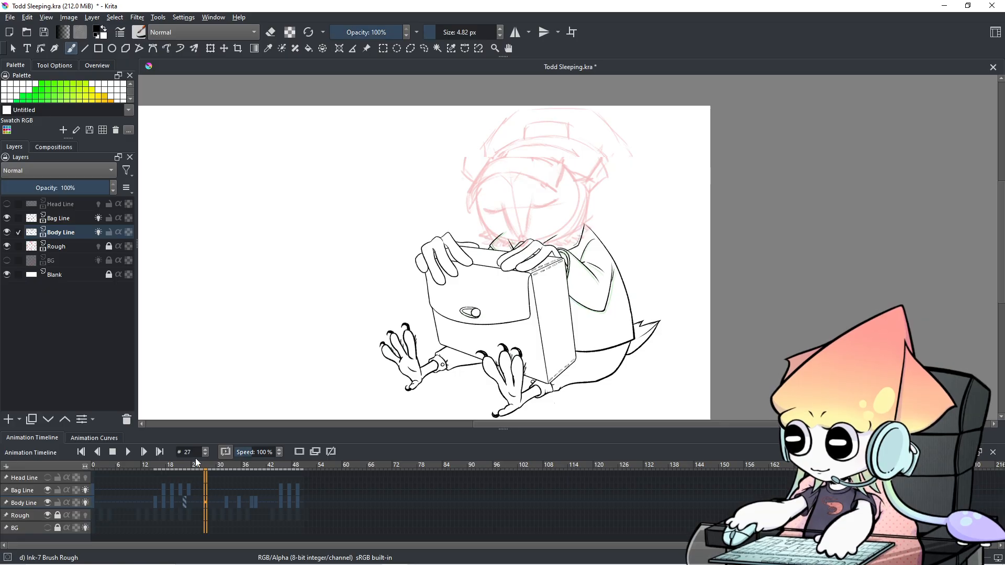
Step: Replay the animation from frame 0 with the full-strength body lines, and pause it at frame 22
click(94, 480)
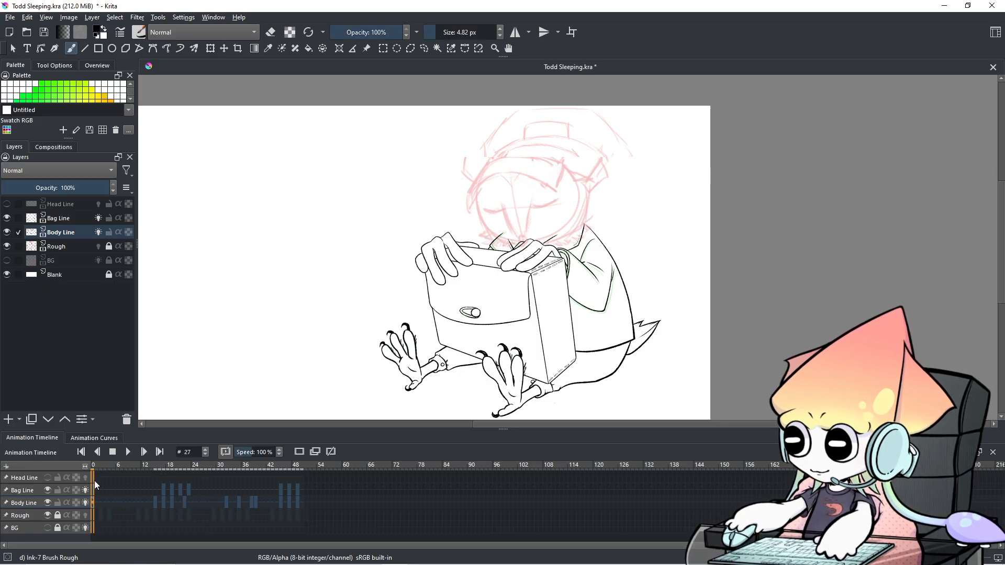
click(129, 457)
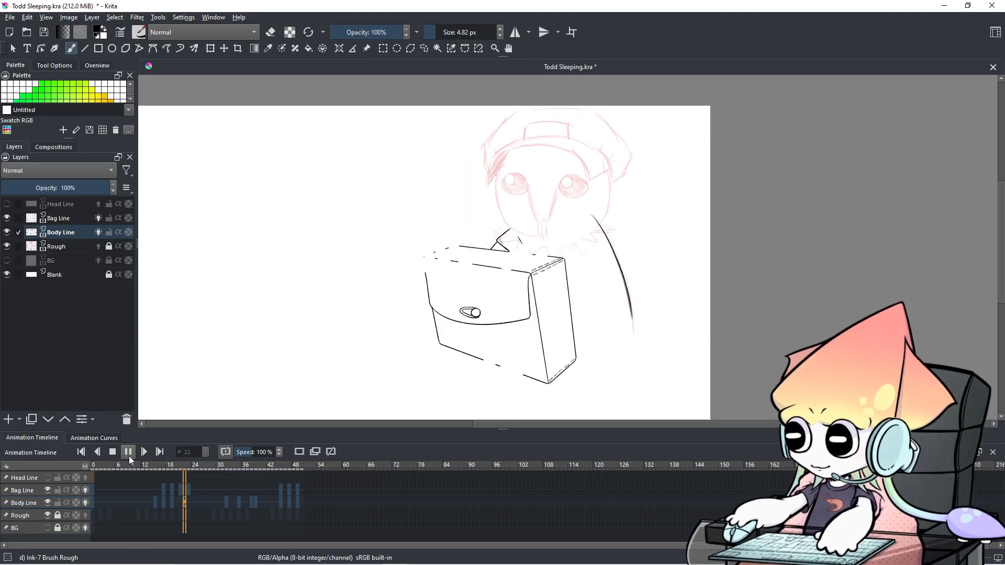
click(128, 452)
Step: Remove the blank Body Line keyframe at frame 22 so the body drawing holds through it
click(185, 494)
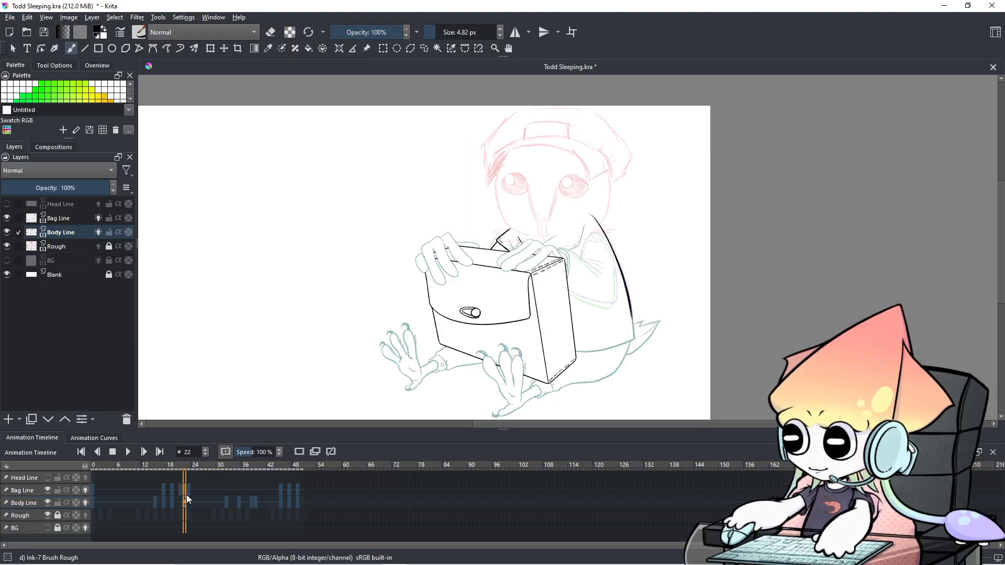
click(207, 502)
key(Left)
key(Left)
key(Left)
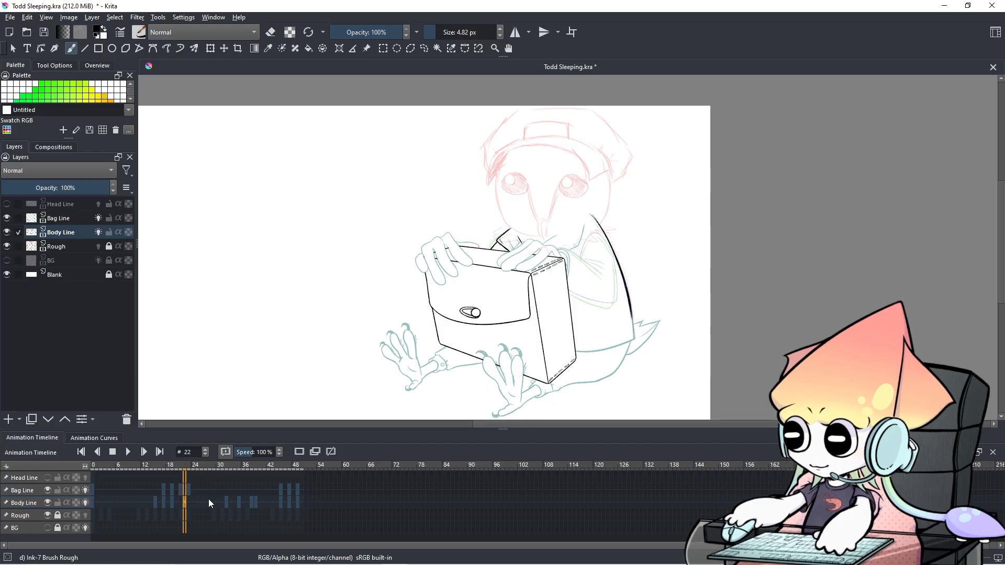
key(Right)
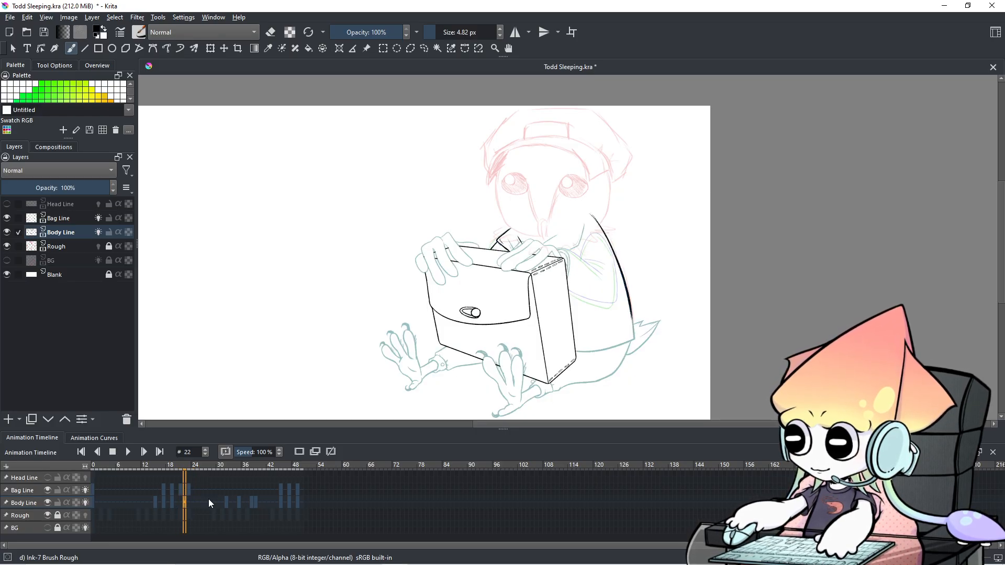
right_click(184, 505)
click(195, 473)
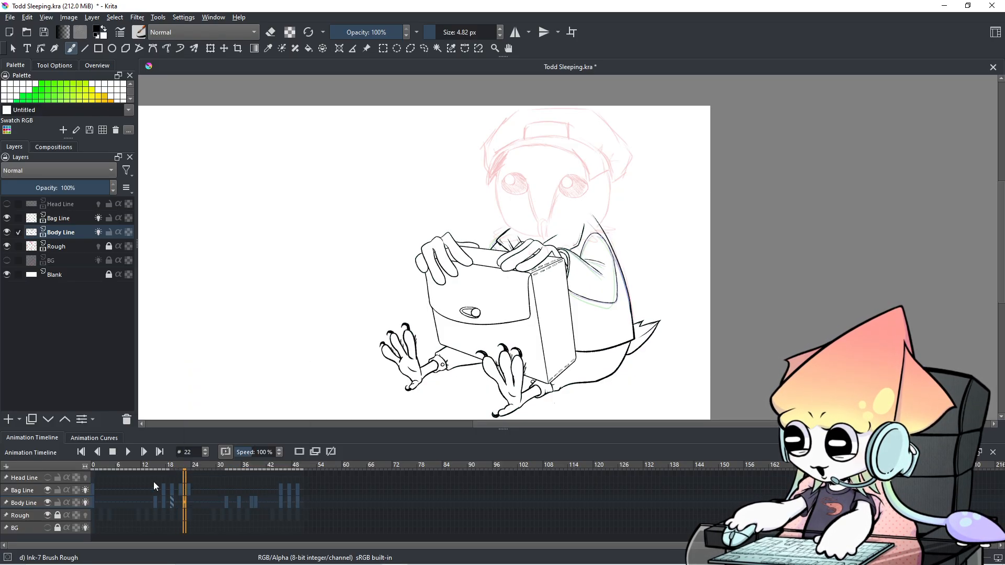
Step: Play the animation again from the first frame to check the body lines through frame 34
click(93, 469)
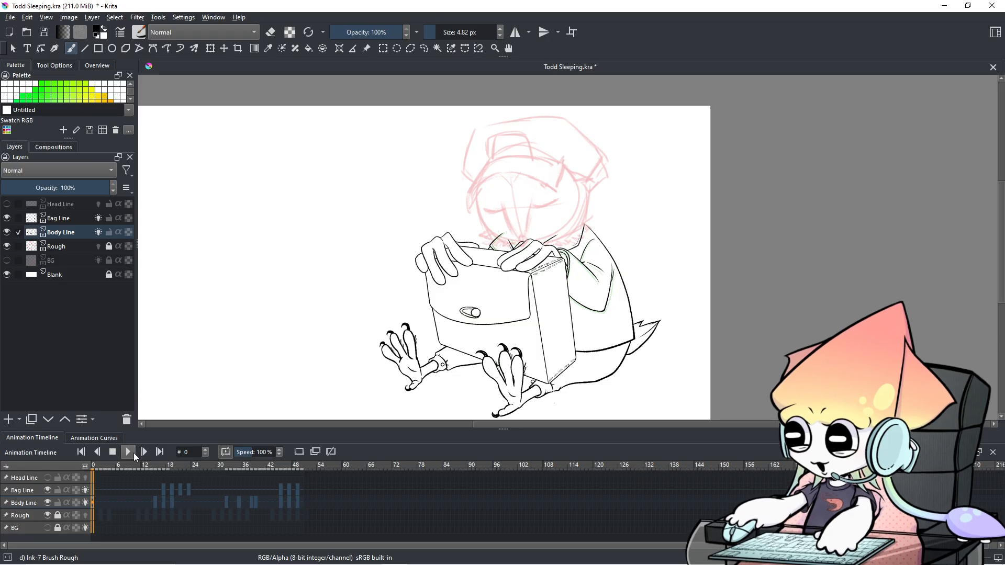
drag(348, 353, 290, 348)
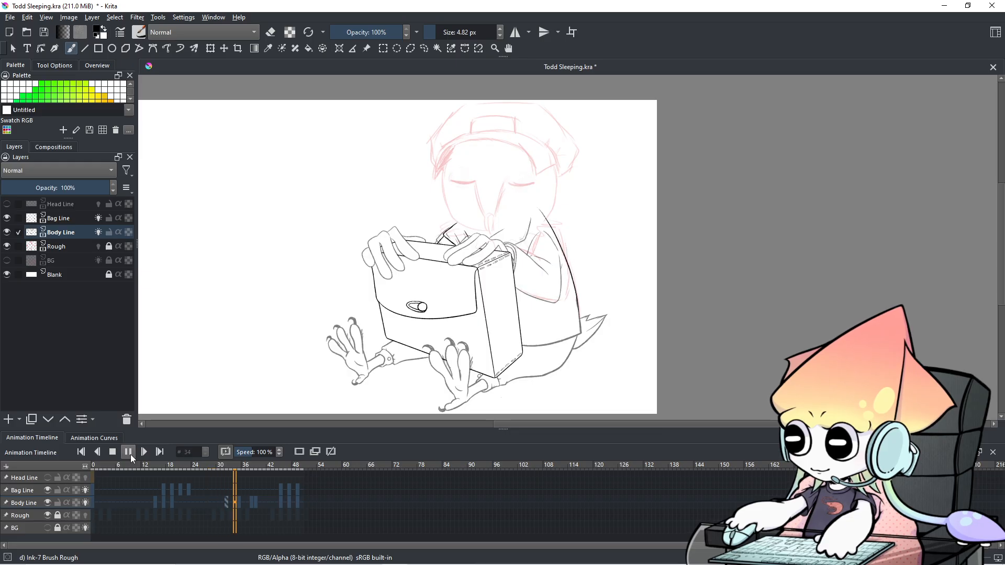
click(128, 452)
Step: Step back from frame 29 to frame 19 and erase the leftover collar lines near the hand on the Body Line layer
click(214, 504)
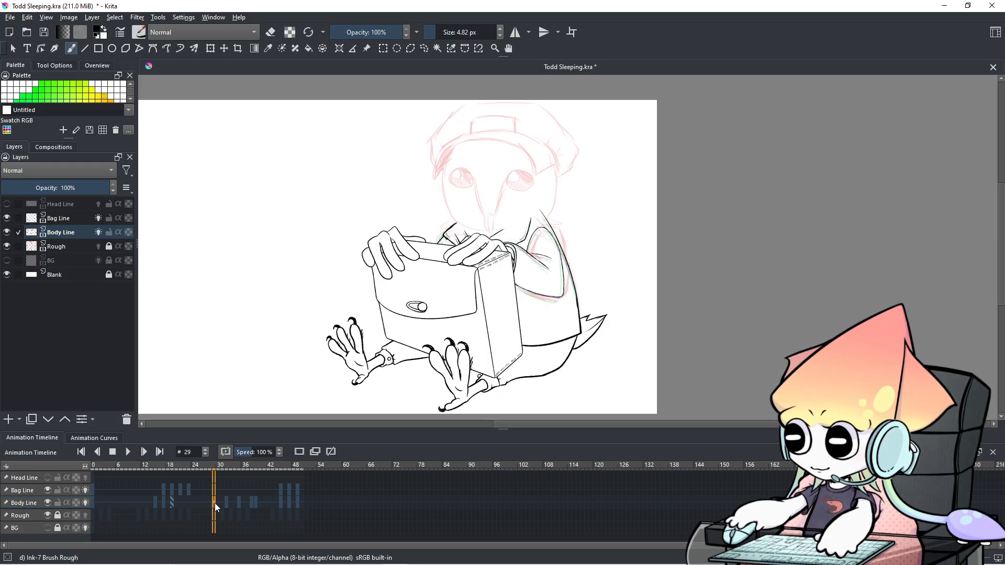
key(plus)
key(plus)
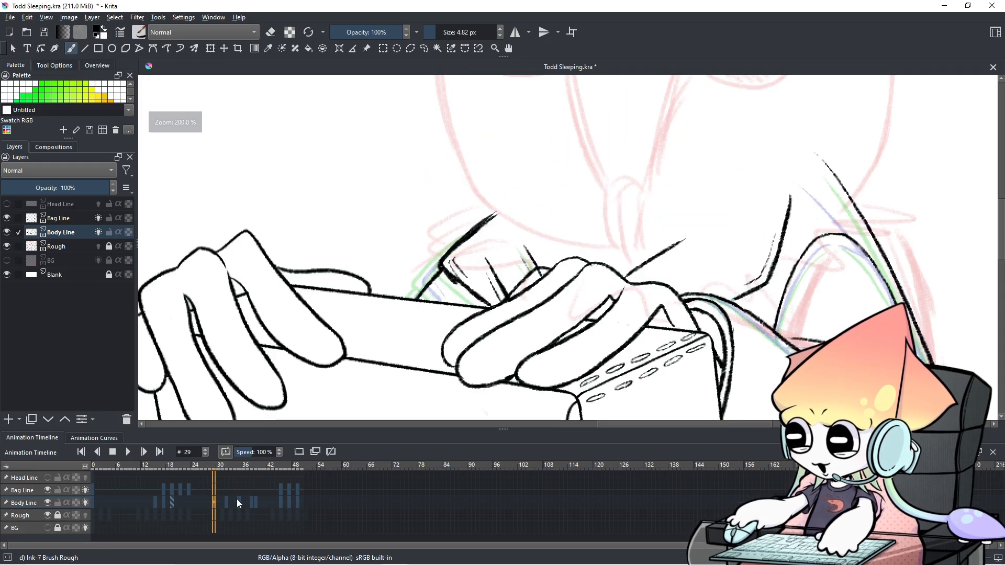
key(Left)
key(Left)
key(Left)
key(Left)
key(Left)
key(Left)
key(Left)
key(Left)
key(Left)
key(Left)
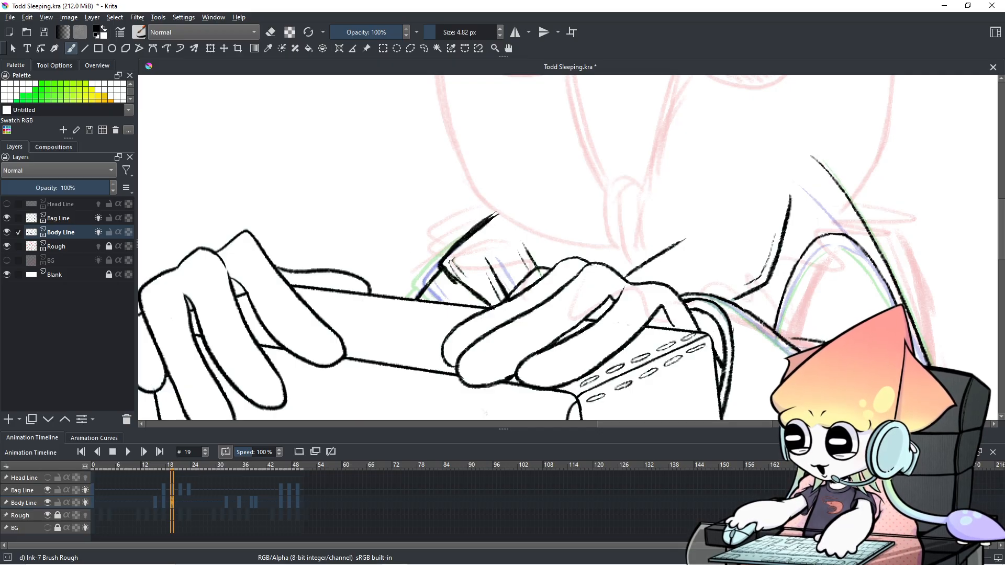
key(e)
mouse_move(449, 265)
mouse_down()
mouse_move(471, 246)
mouse_move(447, 273)
mouse_move(495, 296)
mouse_move(503, 277)
mouse_move(490, 269)
mouse_move(499, 290)
mouse_up()
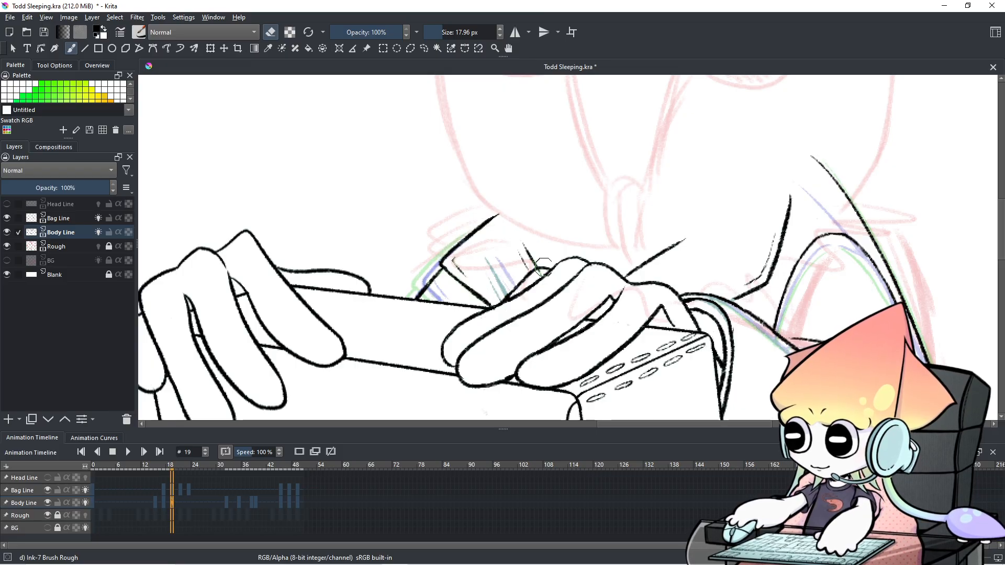
Step: Play the whole drawing from the first frame to review the cleaned collar, and pause at frame 32
scroll(672, 244, down, 5)
scroll(664, 236, down, 3)
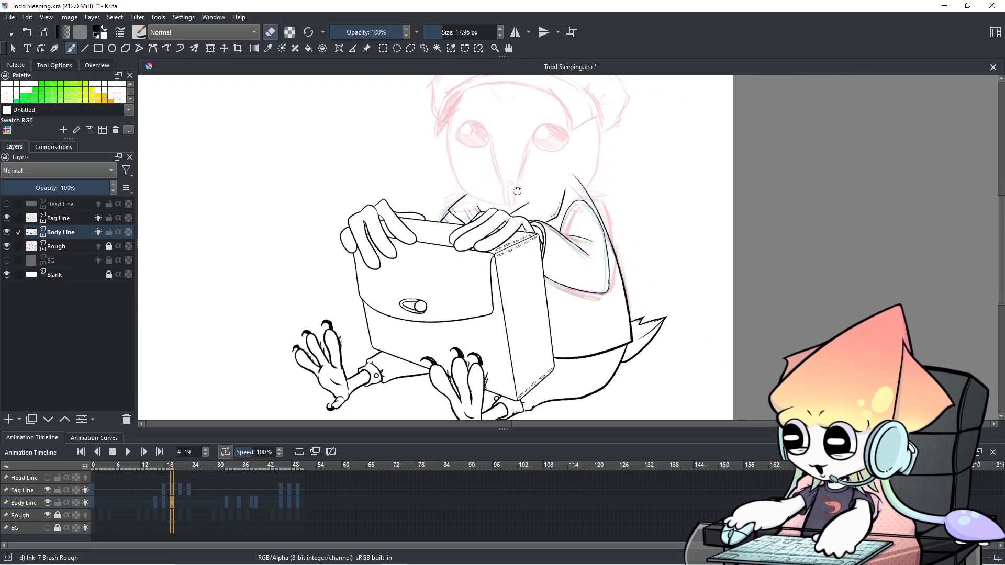
scroll(445, 272, down, 1)
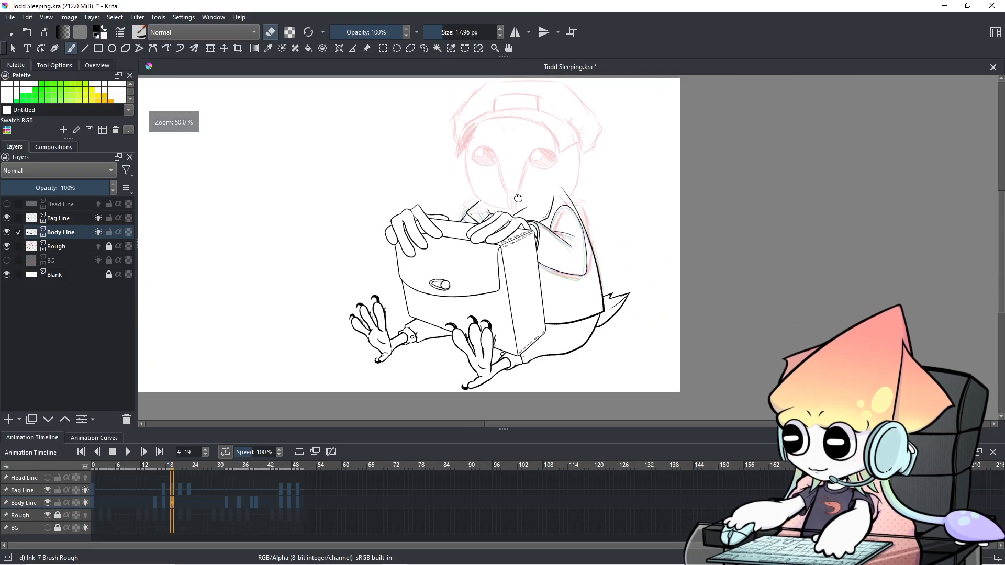
click(90, 480)
click(129, 452)
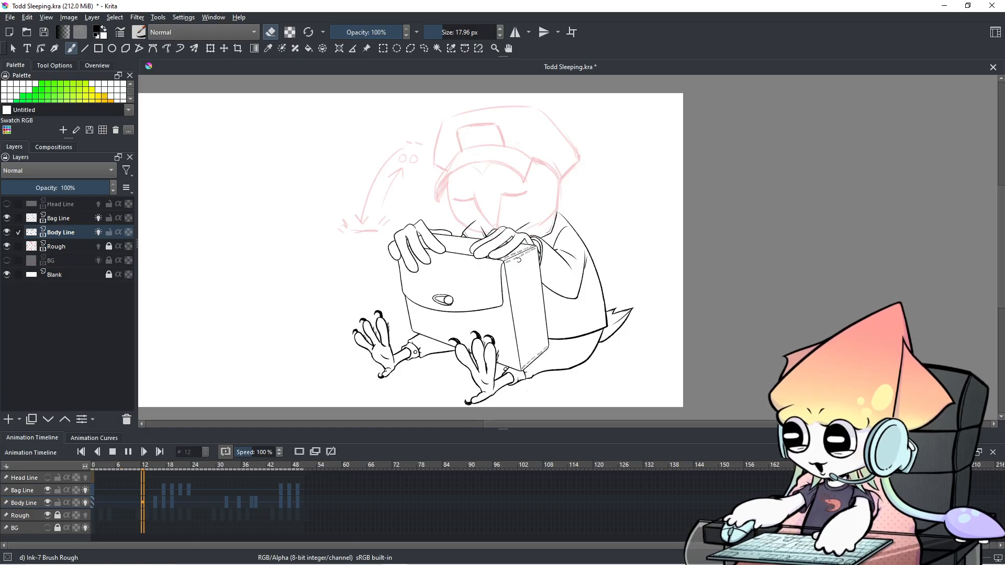
click(129, 452)
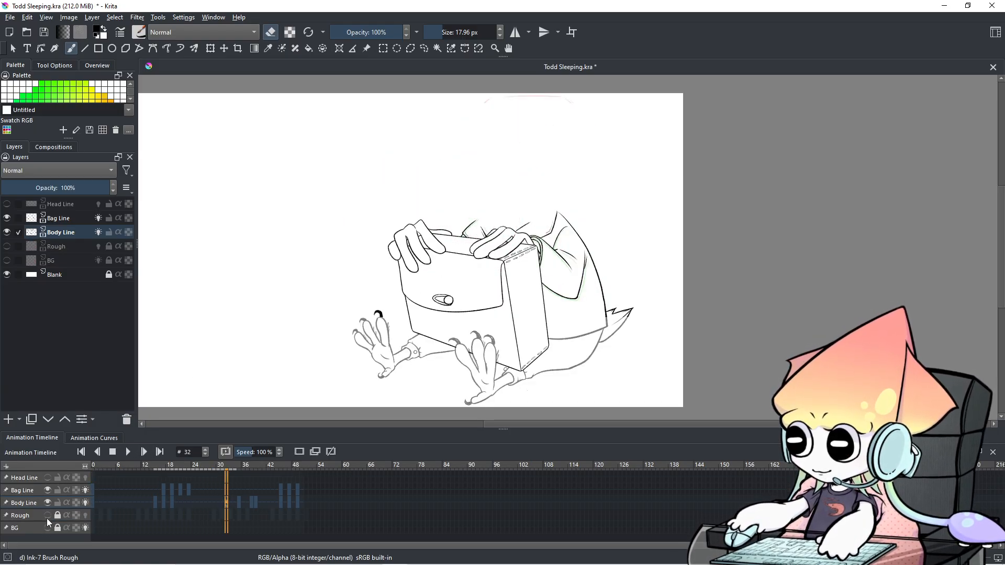
Step: Toggle the Rough, Body Line and Bag Line layers' visibility on frame 32 to compare what each one contains
click(32, 529)
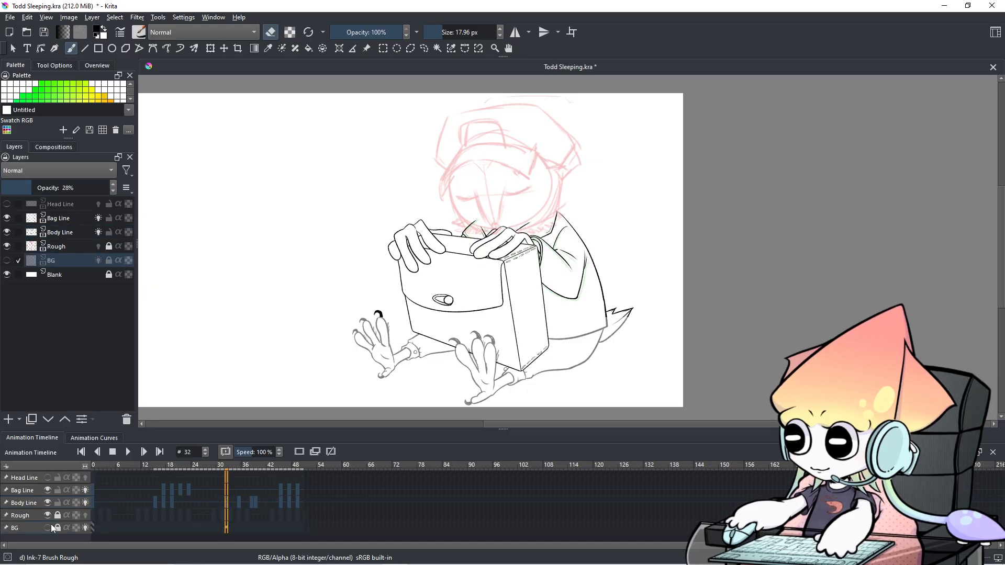
click(46, 514)
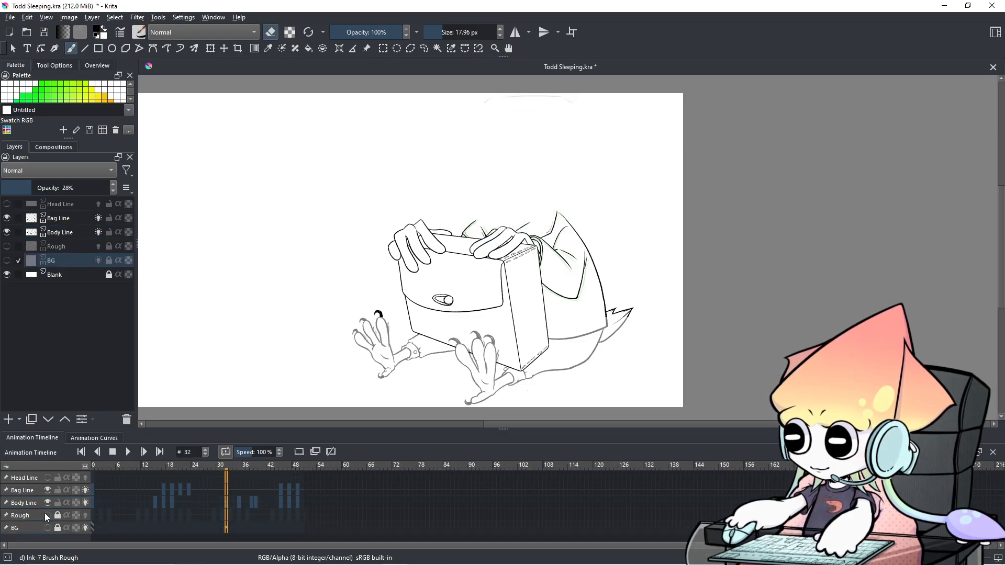
click(47, 516)
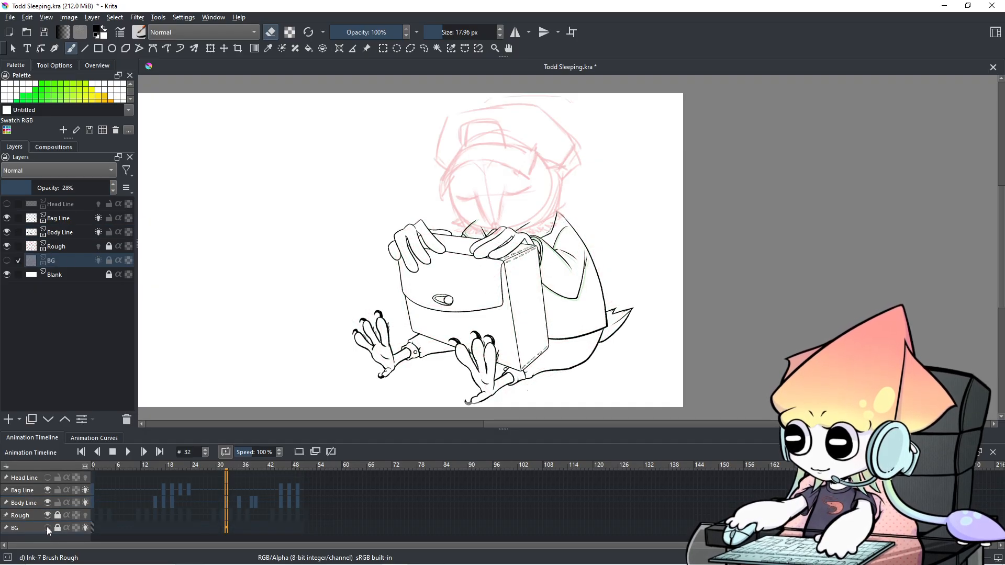
click(48, 516)
click(48, 516)
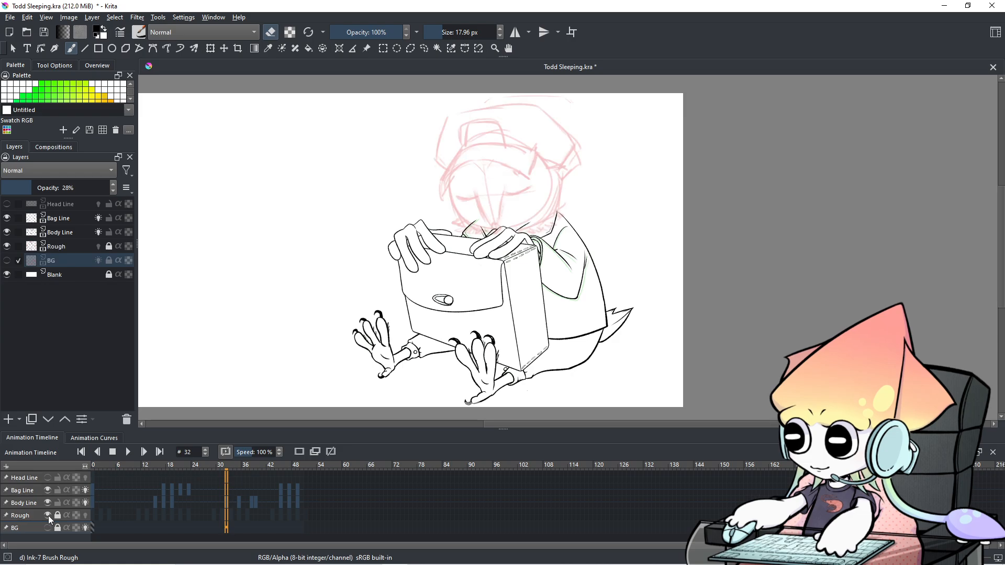
click(47, 503)
click(47, 503)
click(47, 515)
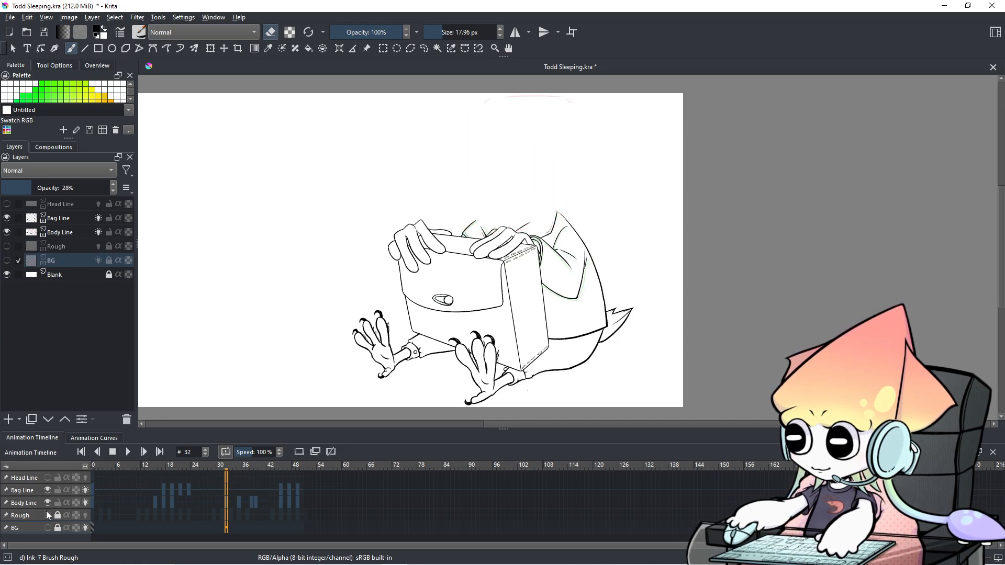
click(47, 516)
click(46, 492)
click(47, 490)
click(47, 490)
click(46, 502)
click(48, 503)
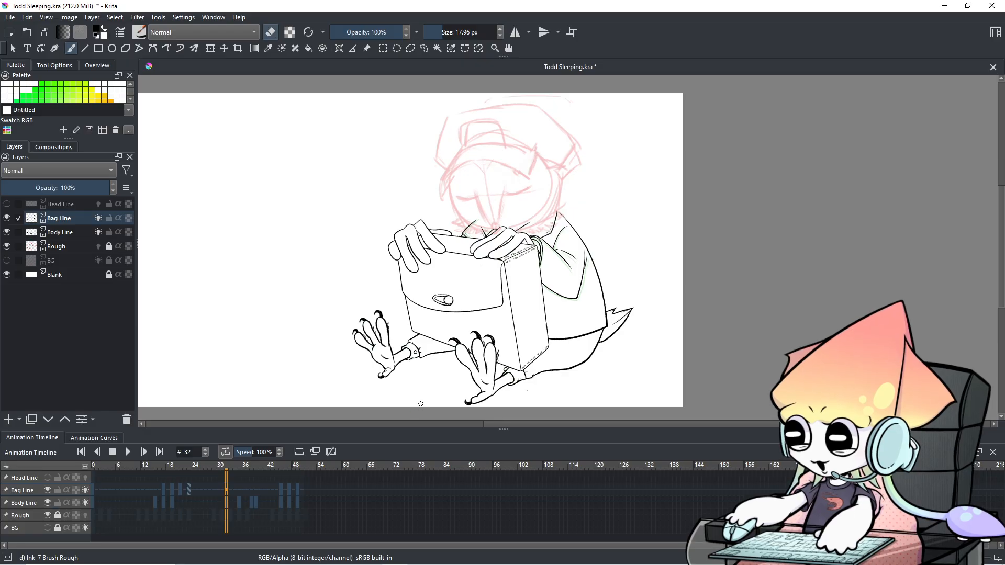
Step: Hide the Rough layer to leave only the bag and body line art showing
click(47, 515)
click(47, 515)
click(46, 515)
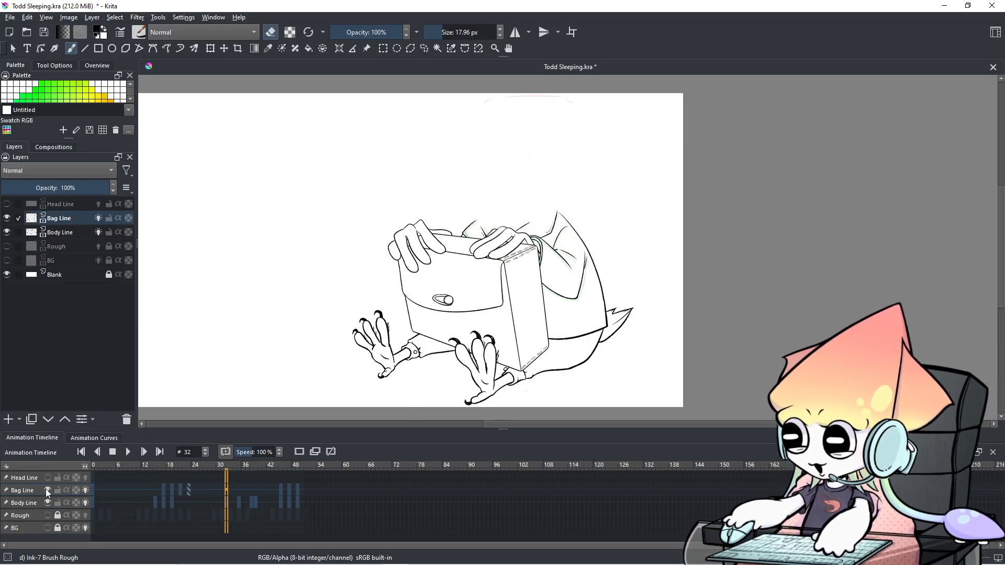
Step: Play the clean line art from the first frame without the rough sketch, and pause at frame 24
click(93, 478)
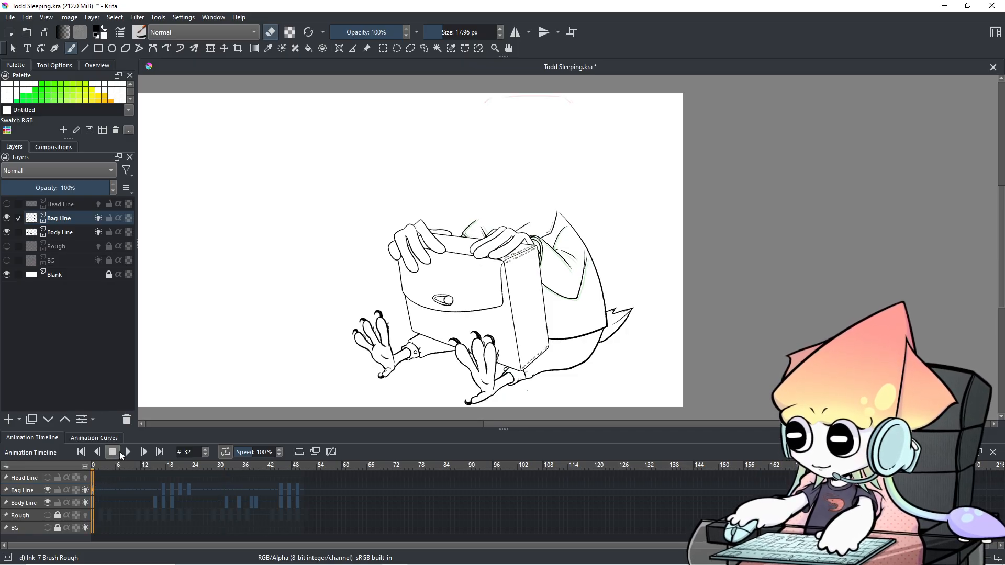
click(127, 452)
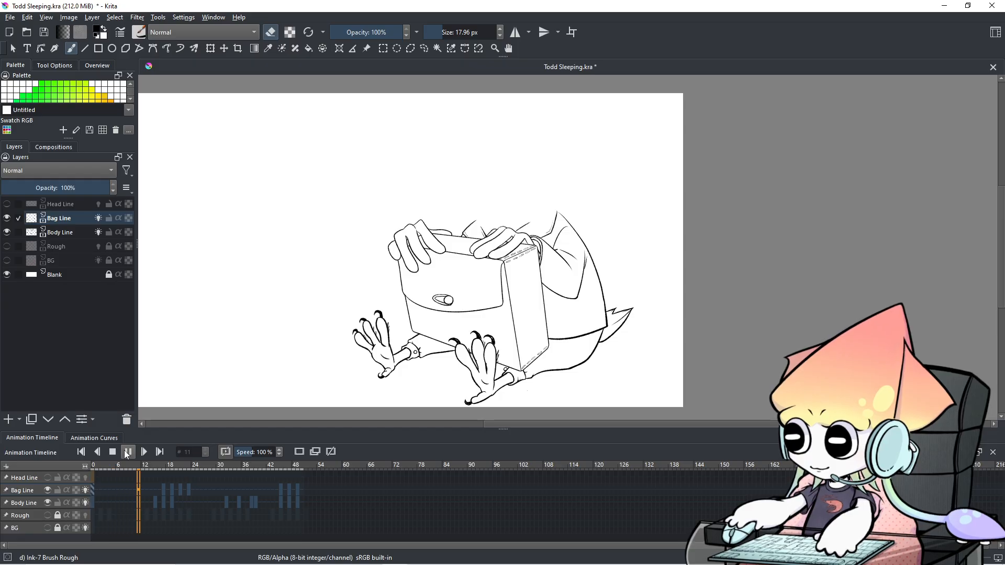
click(127, 453)
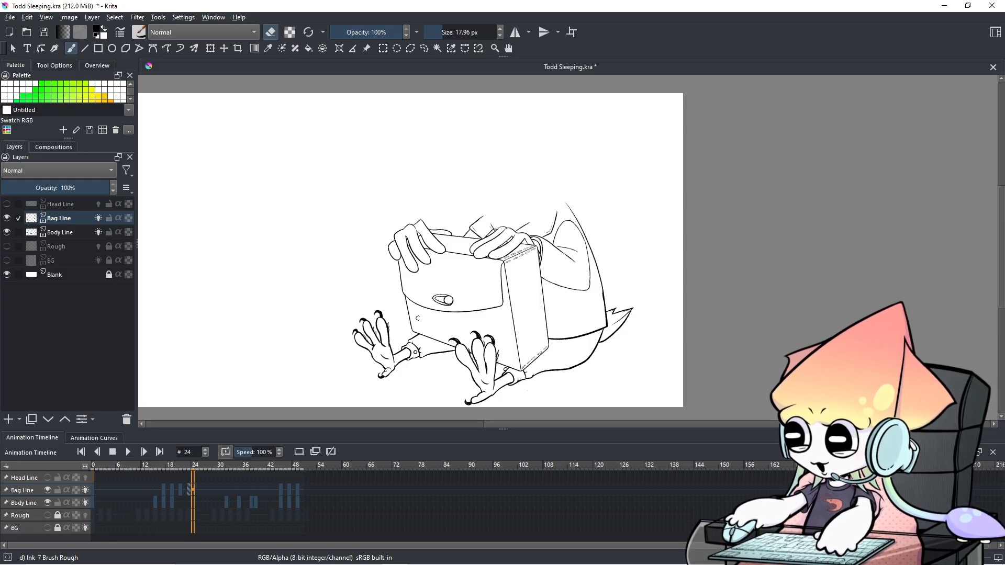
Step: Try to erase the overlapping line beside the upper finger at the collar on frame 24
scroll(450, 340, up, 3)
scroll(450, 339, up, 4)
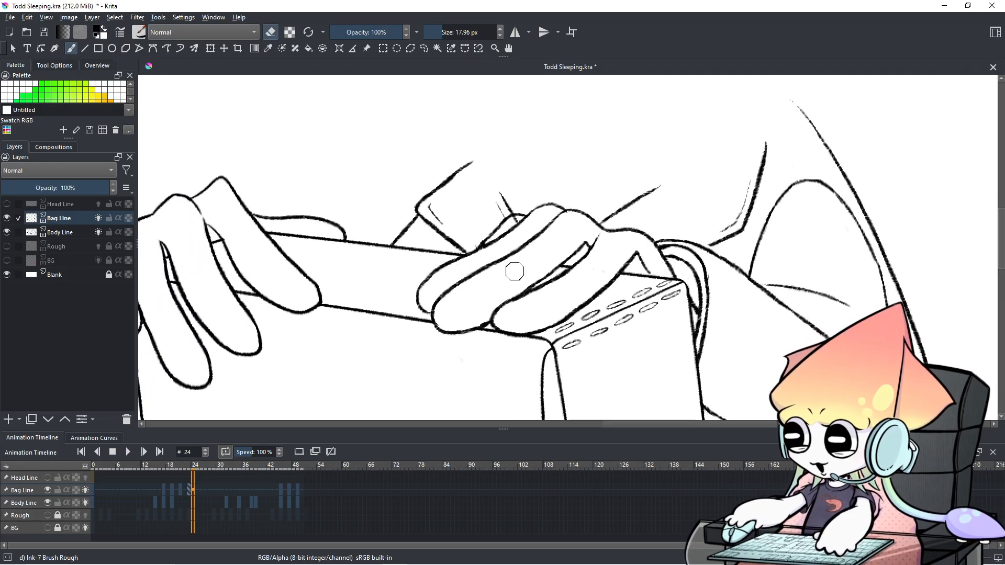
drag(518, 226, 512, 219)
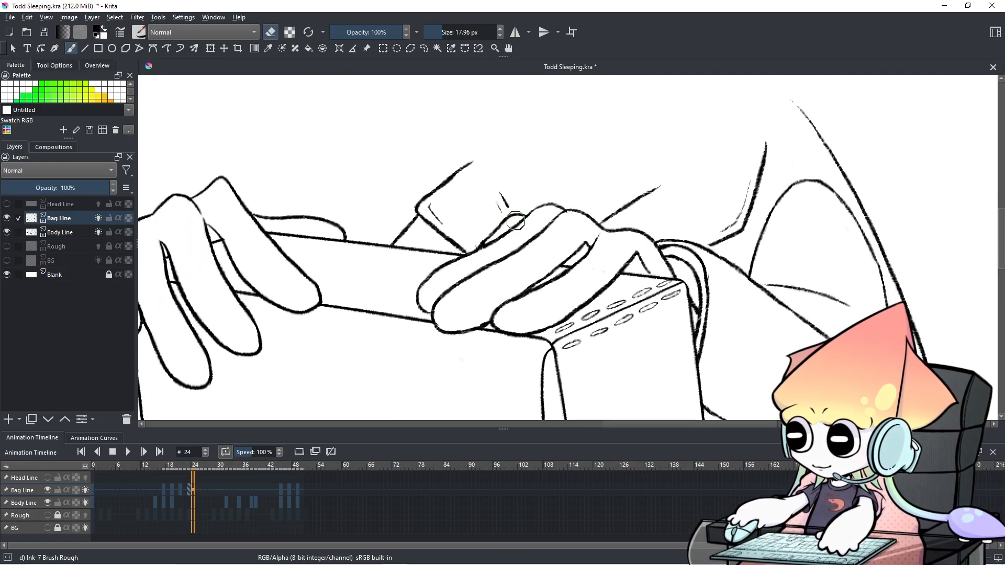
key(e)
key(ctrl+z)
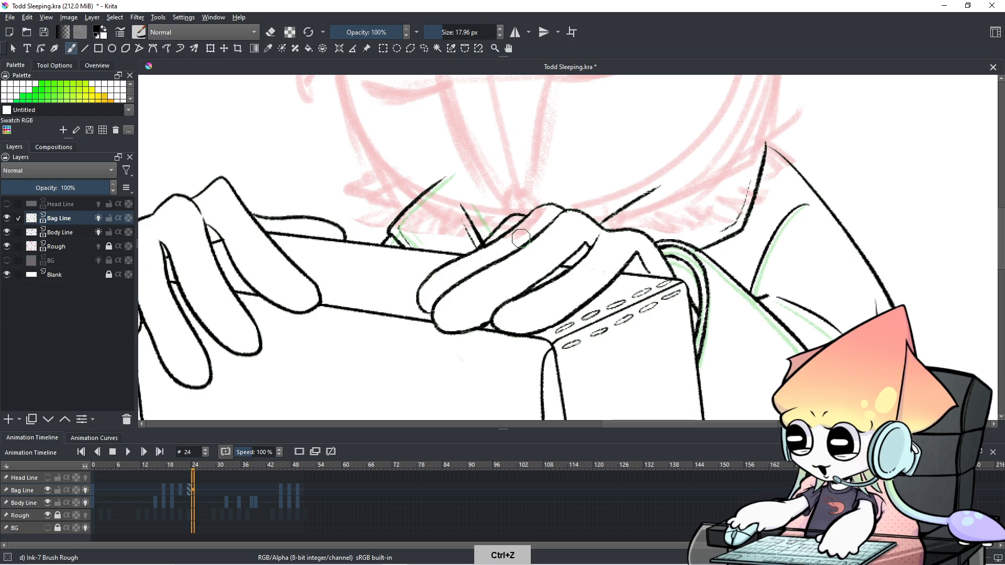
key(ctrl+shift+z)
Step: Try to erase the overlapping collar lines beside the fingers on the Bag Line layer across frames 17 to 19
key(e)
key(bracketleft)
key(bracketleft)
key(bracketleft)
key(bracketleft)
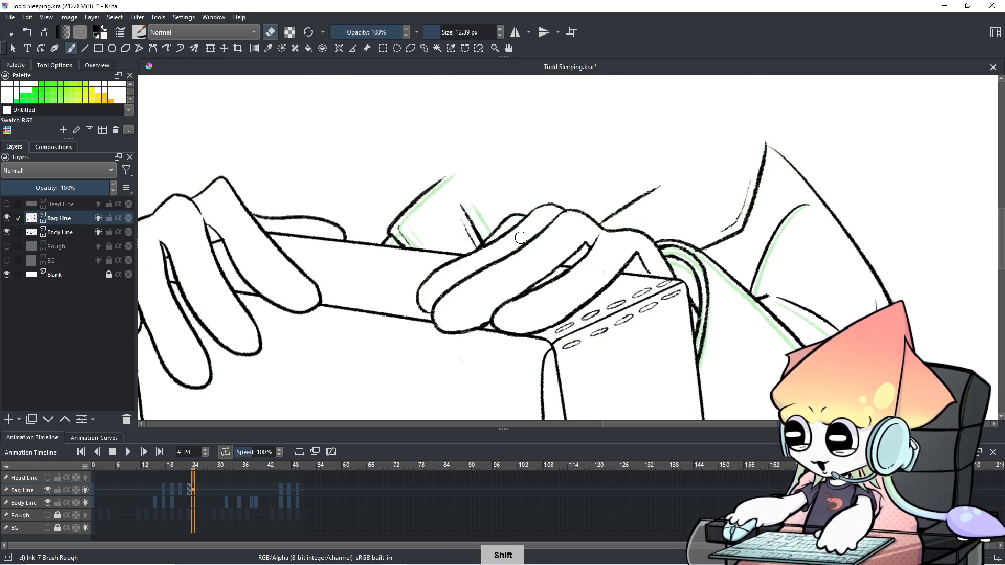
click(164, 492)
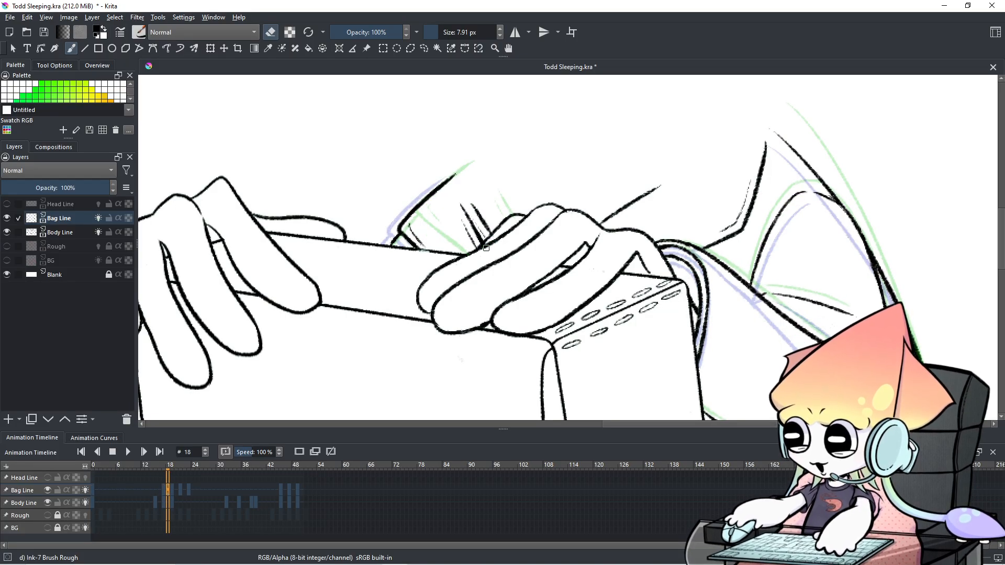
mouse_move(468, 203)
mouse_down()
mouse_move(485, 201)
mouse_move(431, 202)
mouse_up()
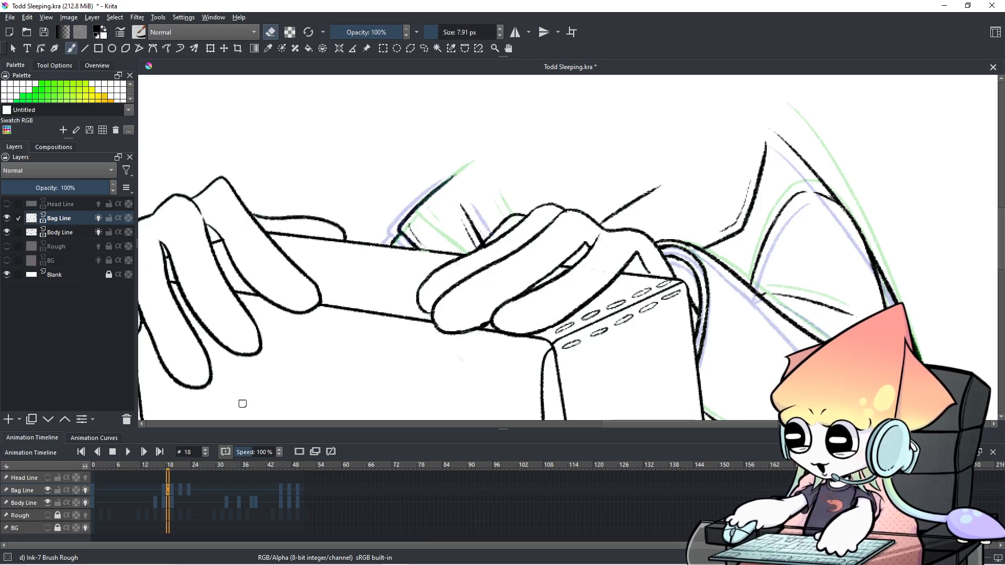
click(165, 490)
key(ctrl+z)
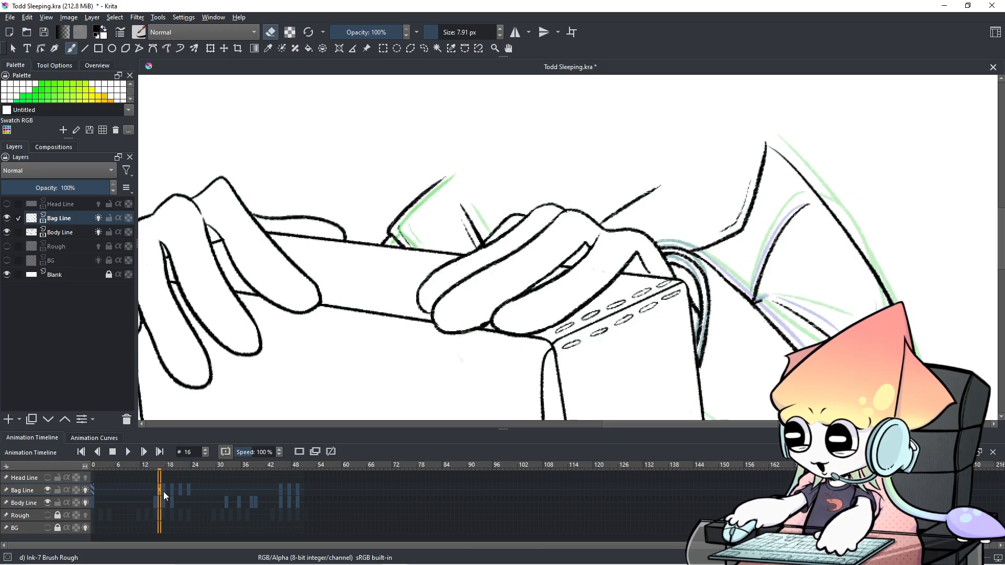
shift+drag(490, 204, 476, 219)
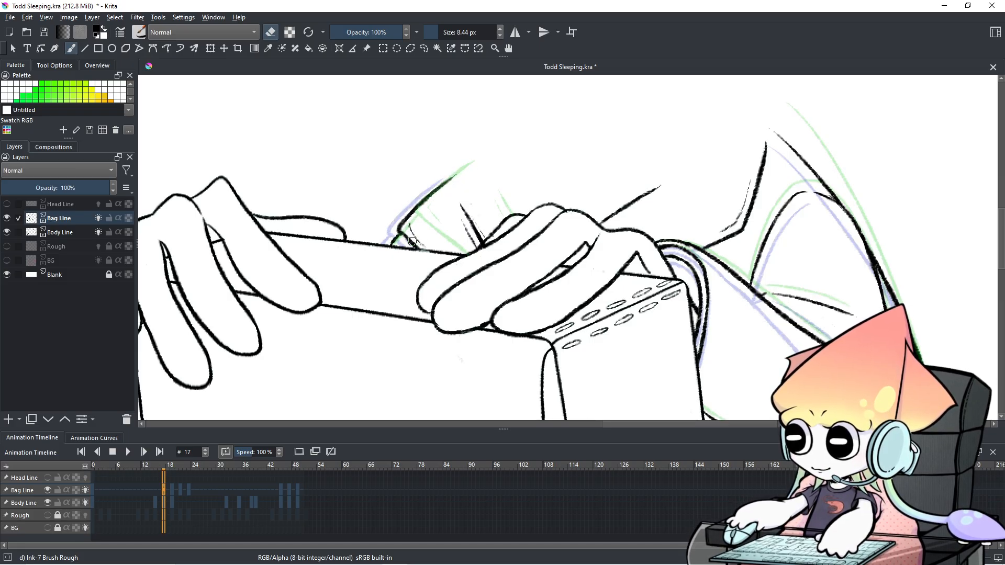
click(173, 489)
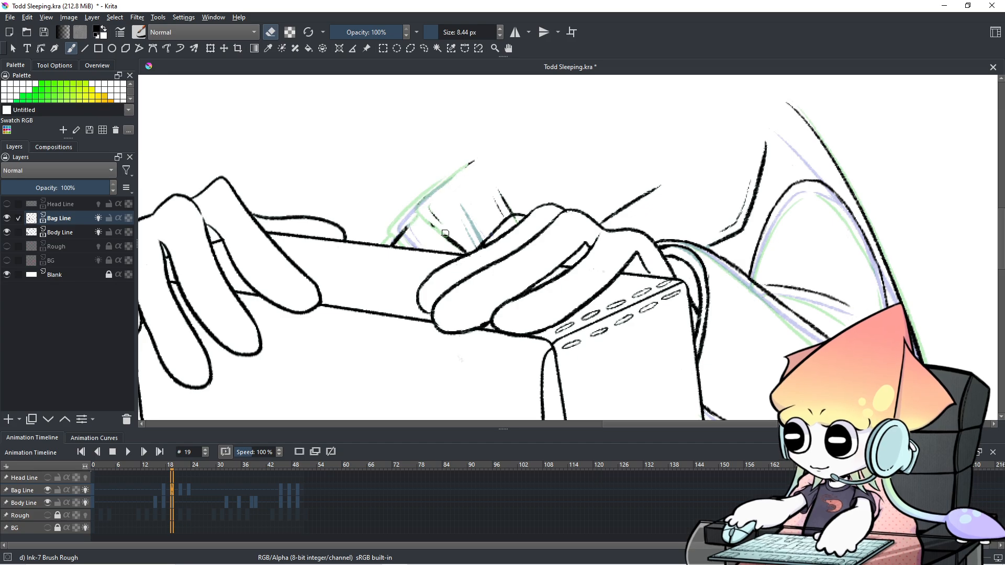
key(ctrl+z)
key(ctrl+z)
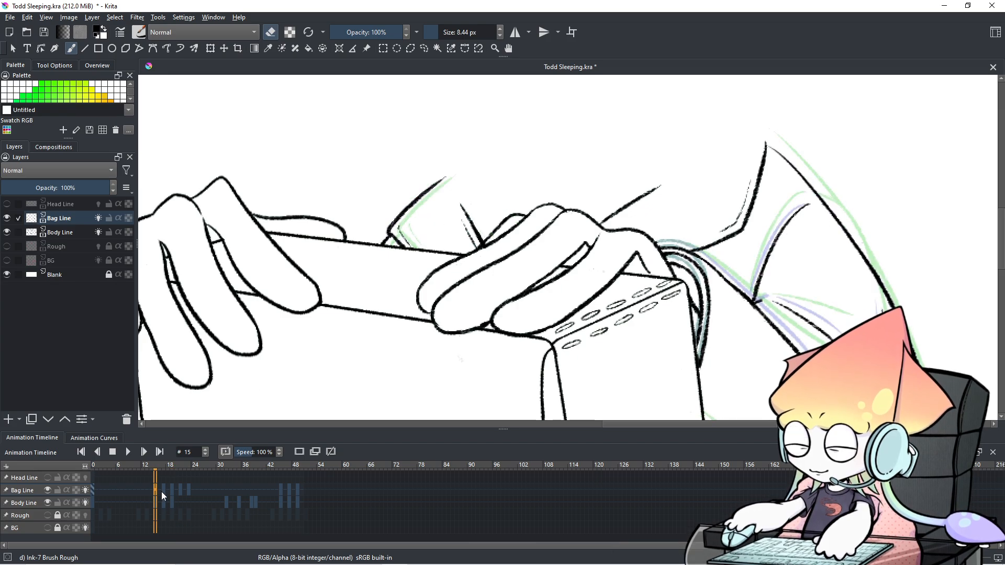
Step: Undo the recent Bag Line collar erasures, moving back and forth through the edit history to restore the collar lines
click(163, 494)
key(ctrl+z)
key(ctrl+z)
key(ctrl+z)
key(ctrl+z)
key(ctrl+z)
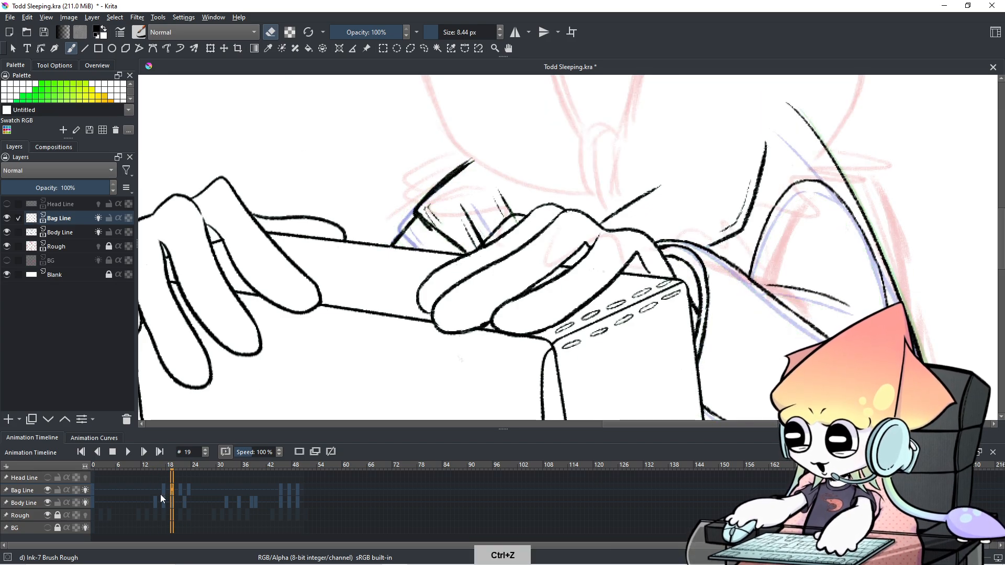
key(ctrl+z)
key(ctrl+z)
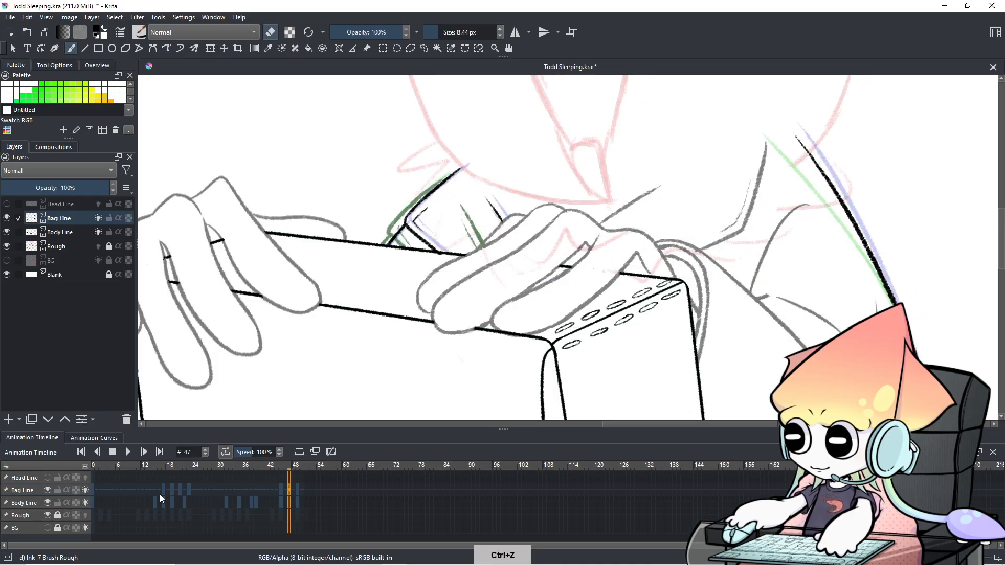
key(ctrl+shift+z)
key(ctrl+shift+z)
key(ctrl+shift+z)
key(ctrl+shift+z)
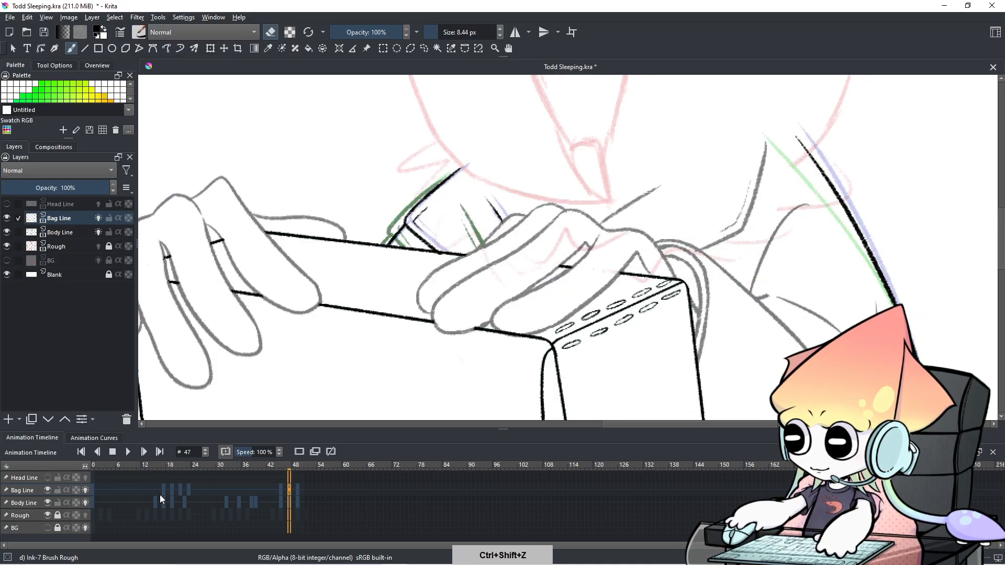
key(ctrl+shift+z)
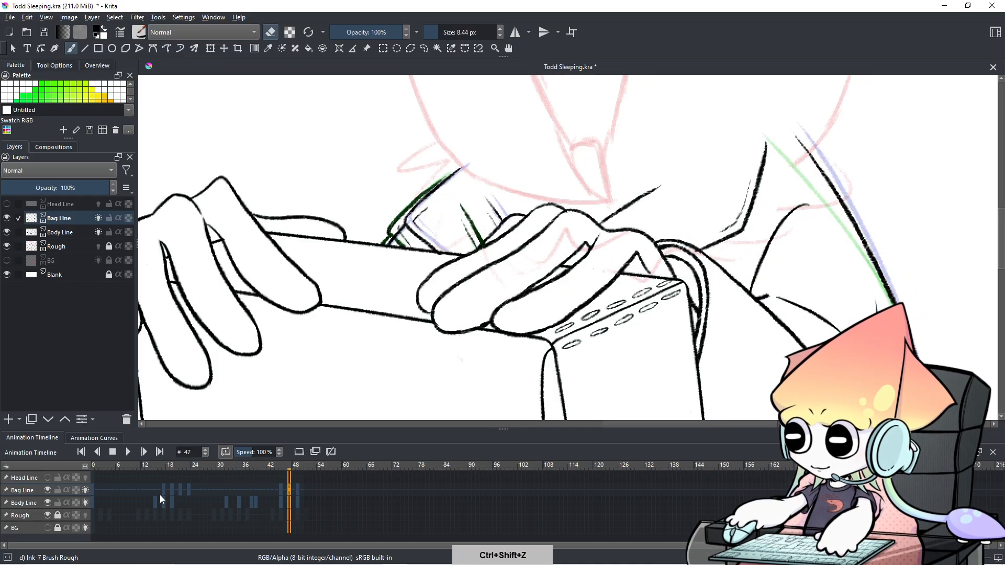
key(ctrl+z)
key(ctrl+shift+z)
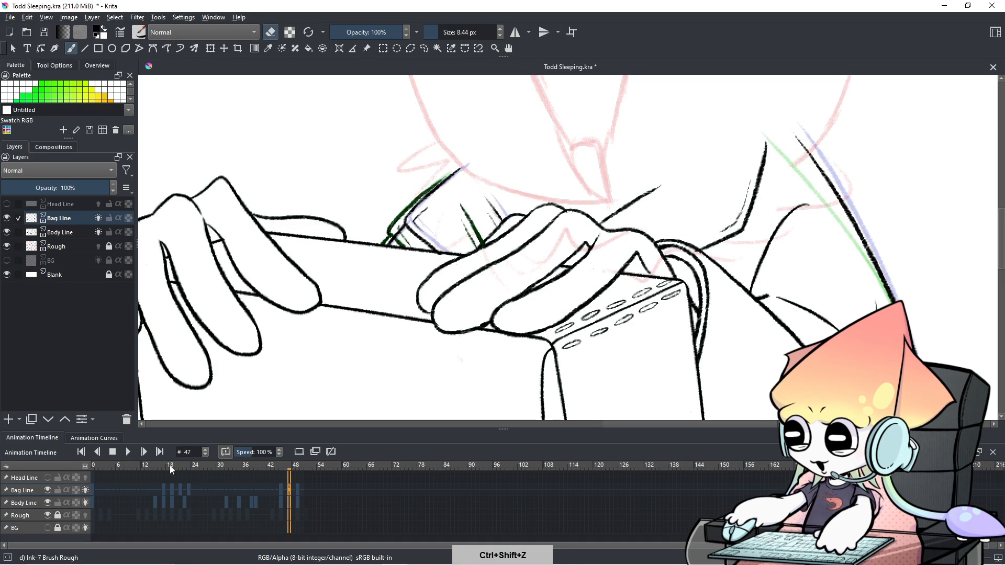
Step: Toggle the Bag Line layer's visibility on frames 15 and 17 to compare its collar lines with the Body Line art
click(47, 490)
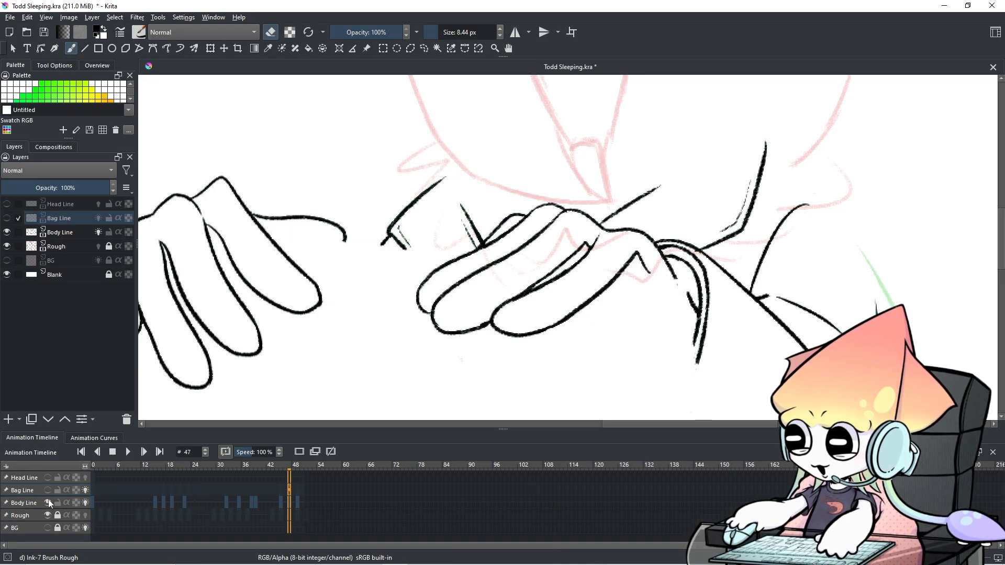
click(36, 504)
click(155, 502)
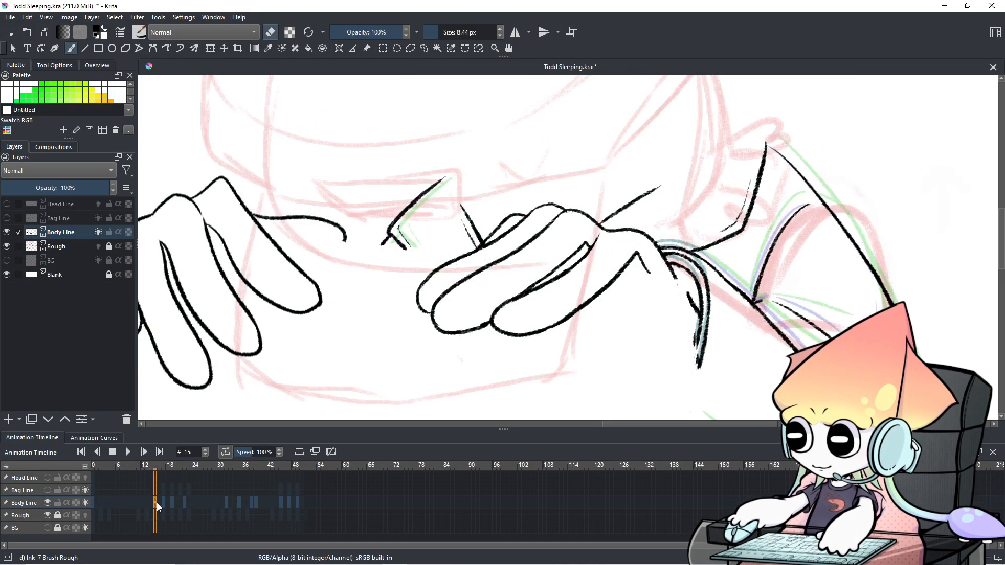
click(47, 491)
click(47, 490)
click(165, 498)
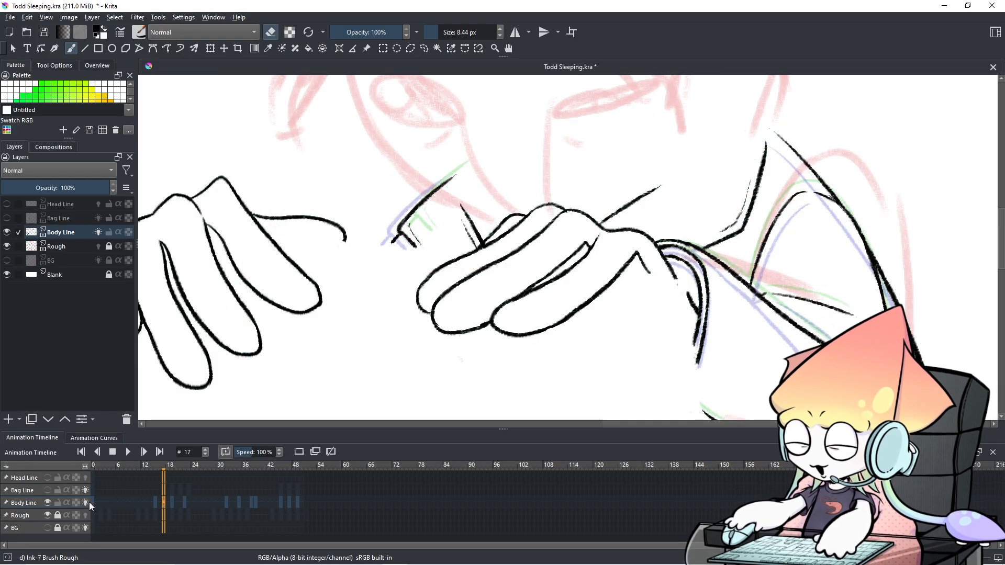
click(46, 490)
click(42, 485)
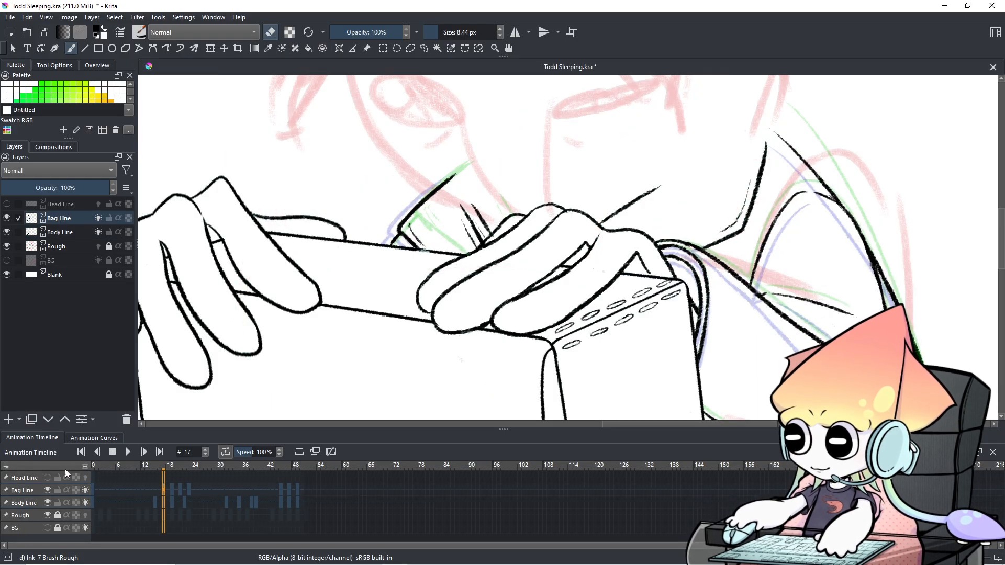
Step: Hide the Bag Line layer and erase the duplicate collar lines beside the fingers from the Body Line layer on frame 17
click(47, 490)
click(35, 501)
key(e)
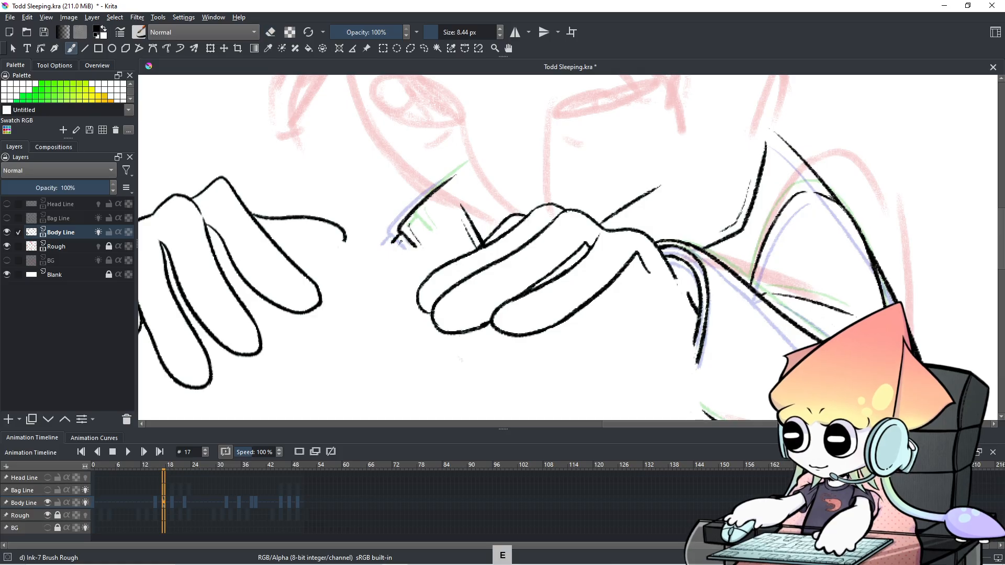
key(shift)
mouse_move(399, 248)
mouse_down()
mouse_move(405, 226)
mouse_move(418, 252)
mouse_move(404, 225)
mouse_move(454, 173)
mouse_move(464, 216)
mouse_up()
key(e)
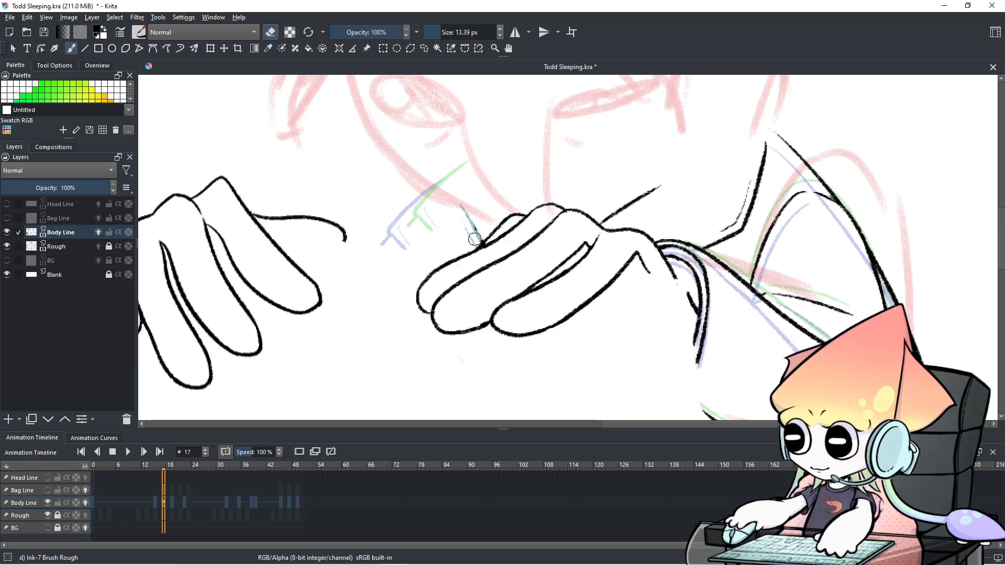
Step: Compare both line layers on frame 19, then erase the Body Line collar strokes beside the fingers with Bag Line hidden
click(171, 502)
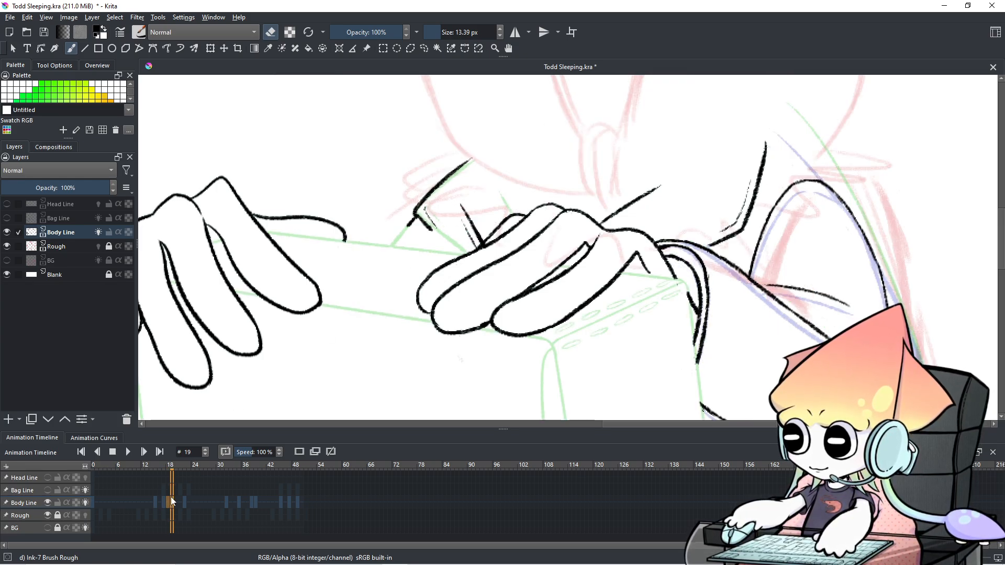
click(48, 490)
click(57, 493)
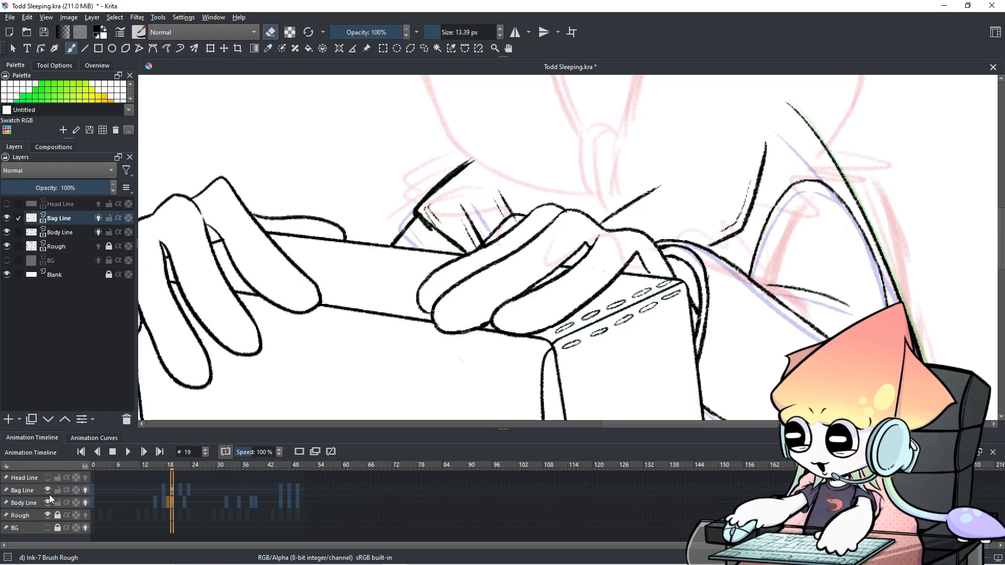
click(48, 490)
click(37, 501)
mouse_move(416, 237)
mouse_down()
mouse_move(430, 210)
mouse_move(415, 206)
mouse_move(469, 158)
mouse_up()
drag(460, 204, 465, 216)
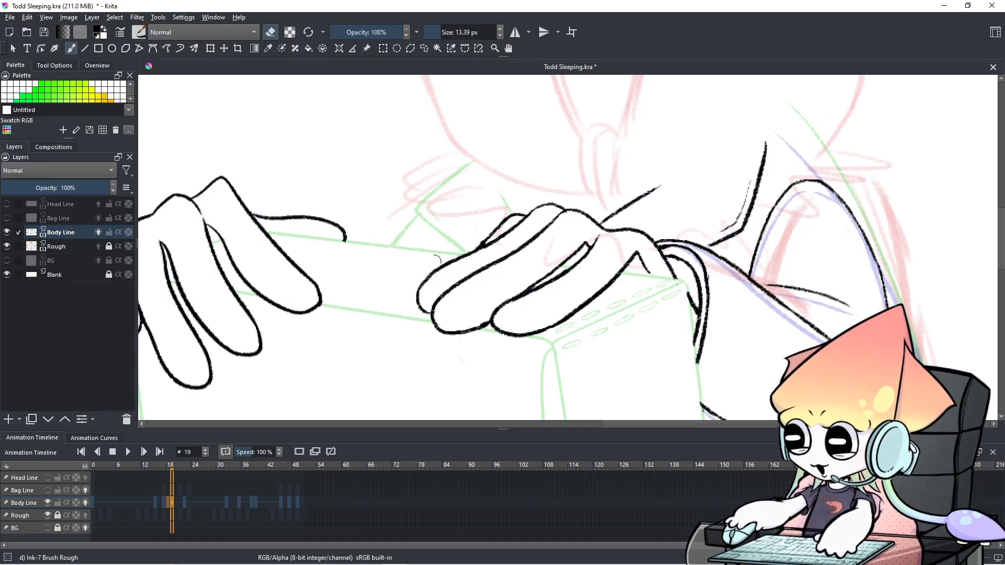
Step: Erase the collar strokes above the bag's top edge from the Body Line drawing on frame 22
click(185, 502)
click(181, 501)
click(184, 502)
click(47, 490)
click(47, 490)
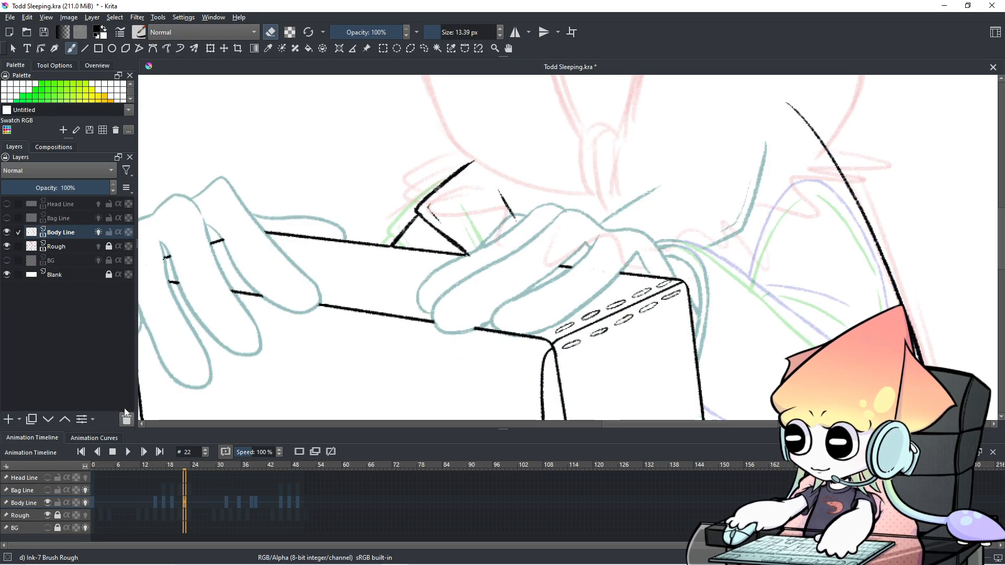
mouse_move(411, 233)
mouse_down()
mouse_move(431, 202)
mouse_move(416, 210)
mouse_move(470, 169)
mouse_move(441, 187)
mouse_move(461, 170)
mouse_up()
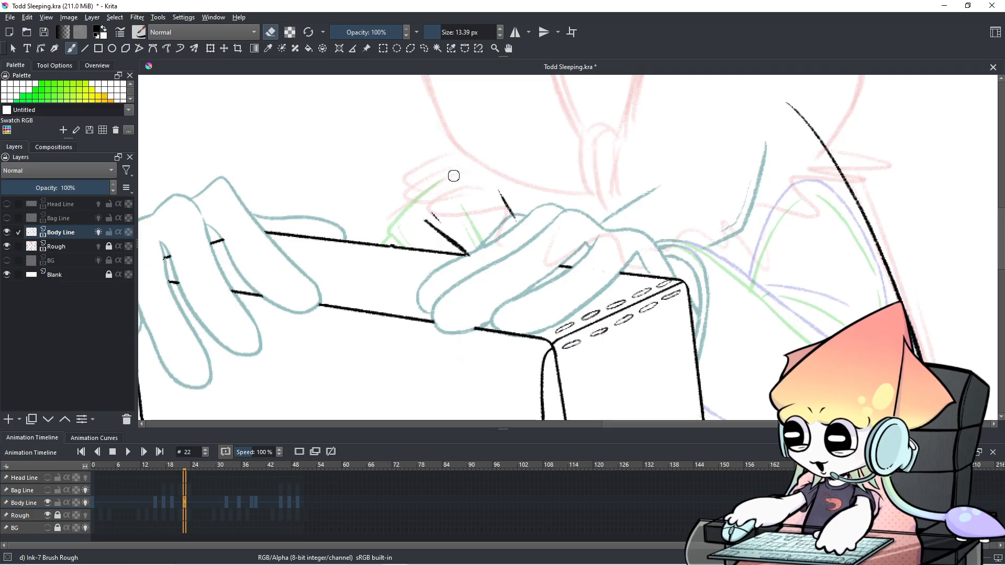
drag(429, 210, 461, 243)
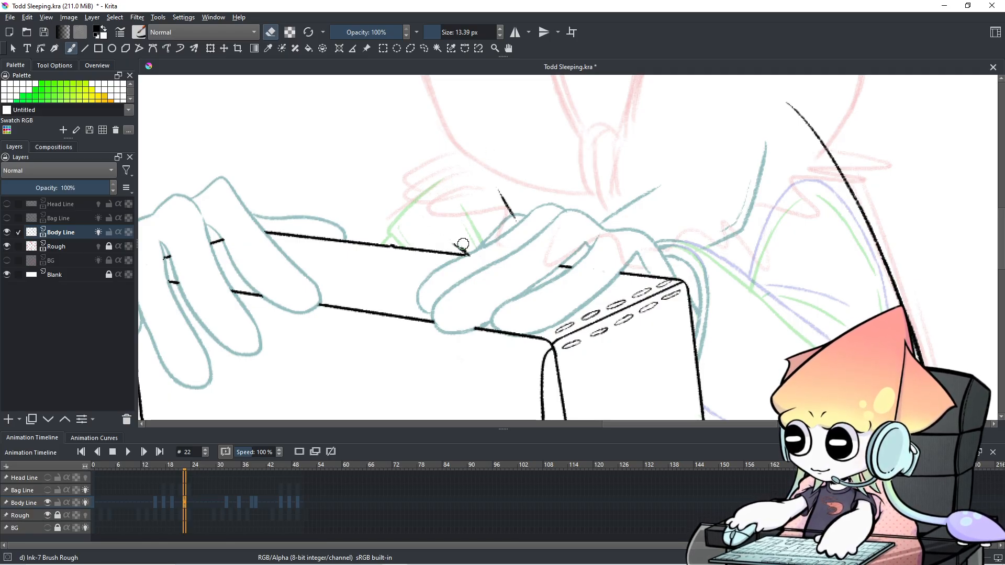
drag(497, 192, 505, 209)
key(Left)
key(Right)
Step: Toggle the Bag Line layer's visibility on frames 32 and 29 to check which layer holds the collar lines
click(226, 501)
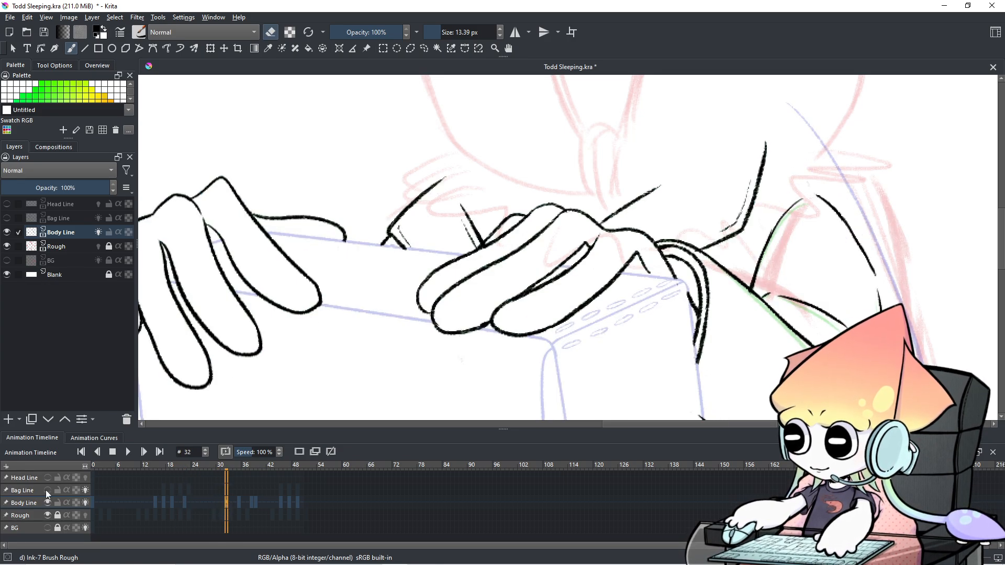
click(47, 491)
click(48, 491)
click(49, 489)
click(48, 490)
click(187, 502)
click(212, 501)
click(48, 490)
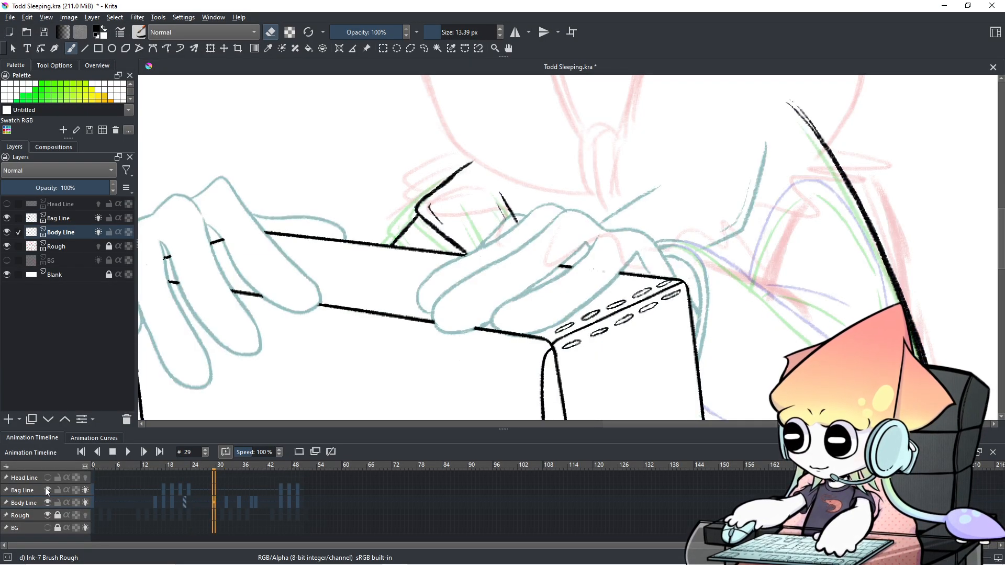
click(227, 500)
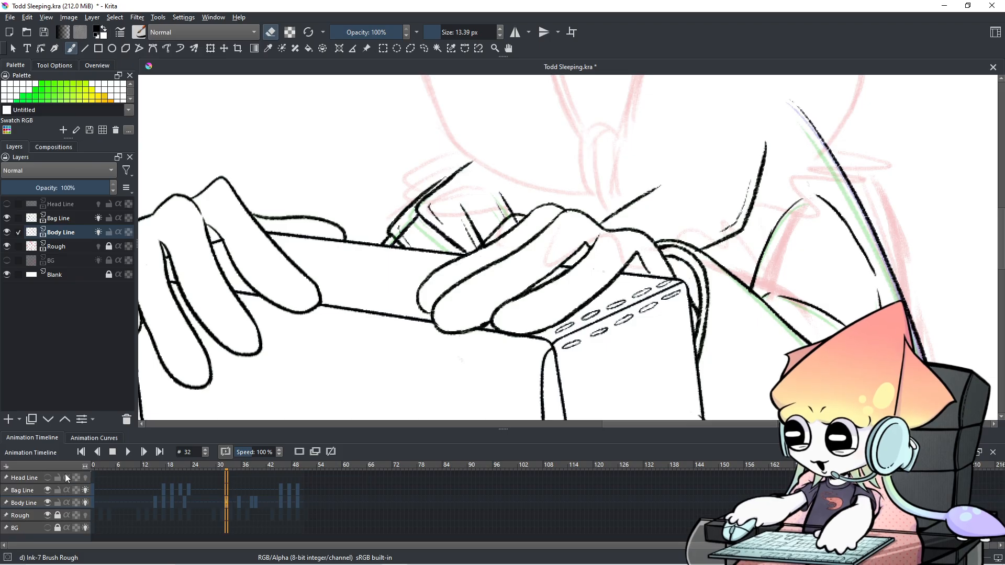
Step: Hide the Bag Line layer and erase the Body Line collar strokes beside the fingers on frame 32
click(47, 490)
mouse_move(395, 222)
mouse_down()
mouse_move(377, 254)
mouse_move(398, 240)
mouse_move(407, 246)
mouse_move(397, 219)
mouse_move(393, 230)
mouse_move(459, 173)
mouse_move(452, 167)
mouse_move(439, 181)
mouse_move(465, 224)
mouse_up()
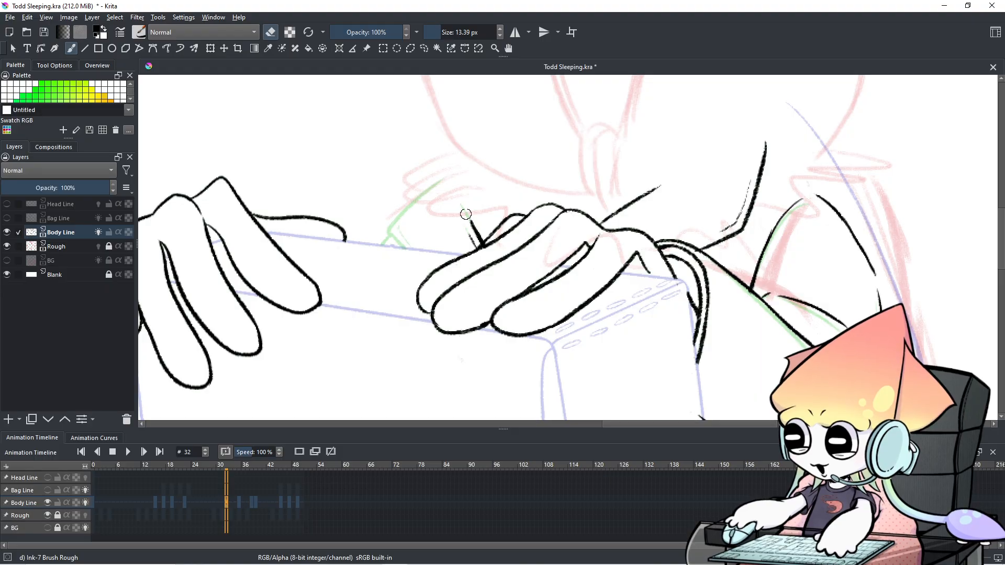
key(ctrl+z)
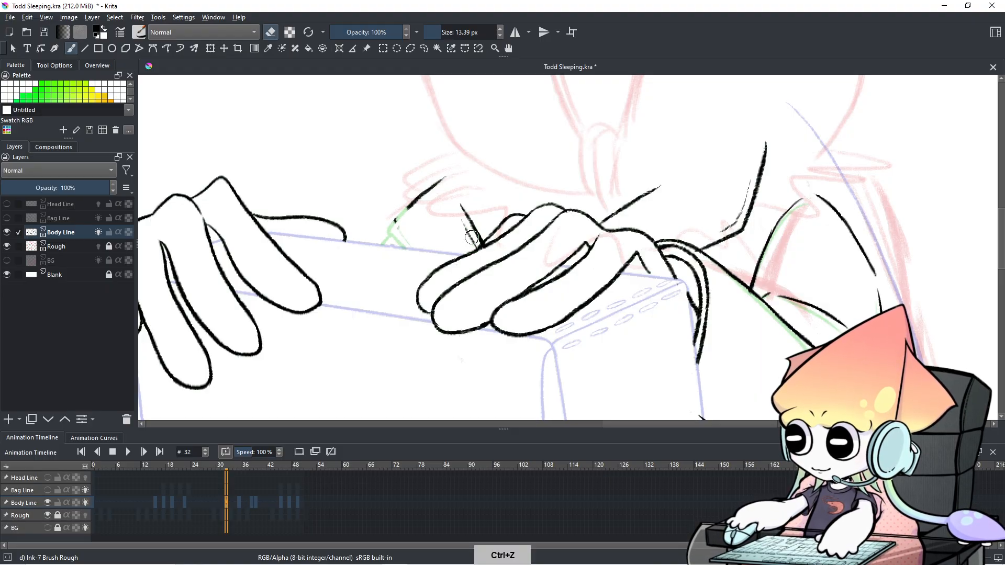
mouse_move(401, 234)
mouse_down()
mouse_move(478, 162)
mouse_move(461, 196)
mouse_move(465, 226)
mouse_up()
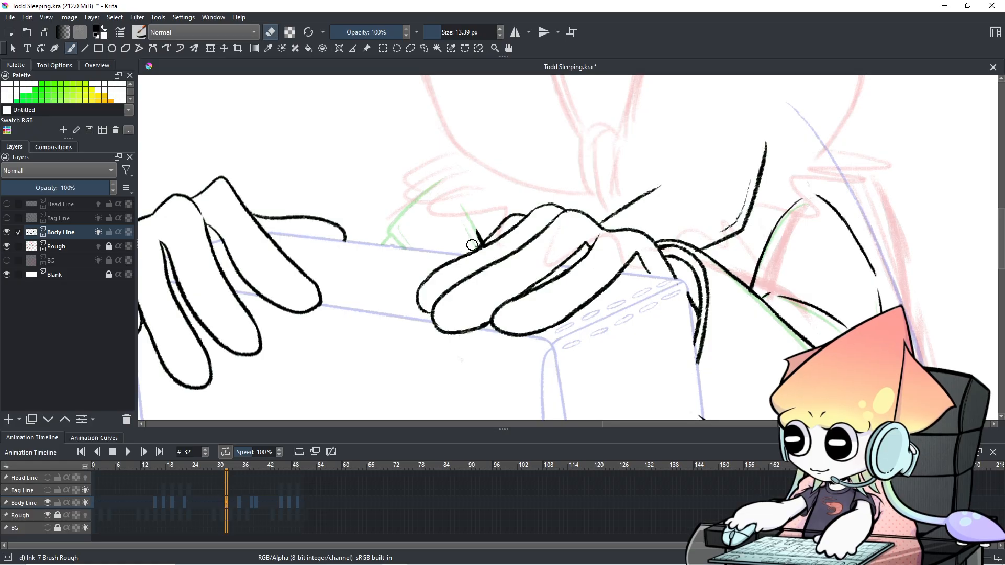
Step: Erase the collar strokes beside the upper fingers from the Body Line drawing on frame 35
drag(221, 505, 240, 504)
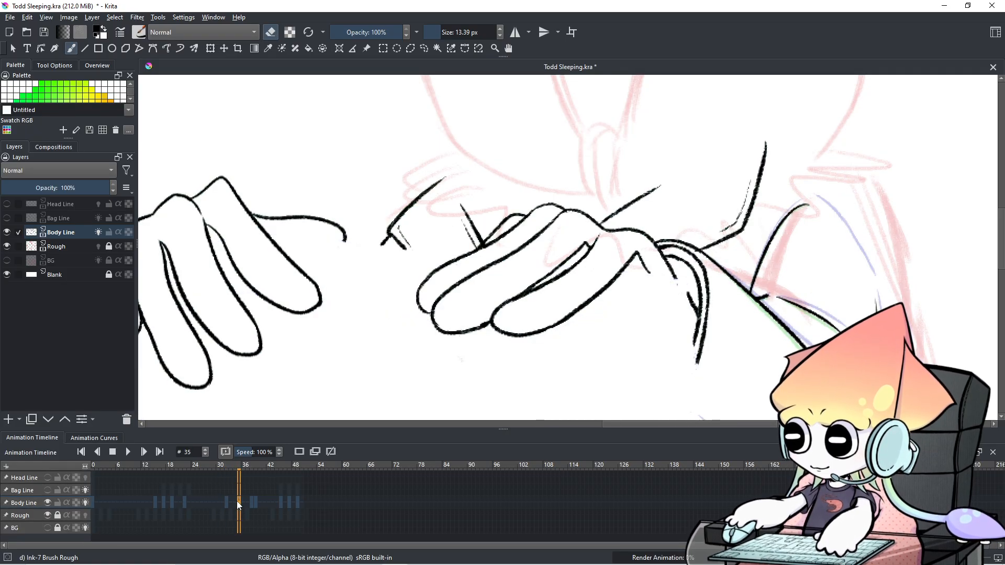
mouse_move(402, 232)
mouse_down()
mouse_move(394, 219)
mouse_move(399, 246)
mouse_move(404, 219)
mouse_up()
mouse_move(475, 186)
mouse_down()
mouse_move(473, 238)
mouse_move(469, 230)
mouse_up()
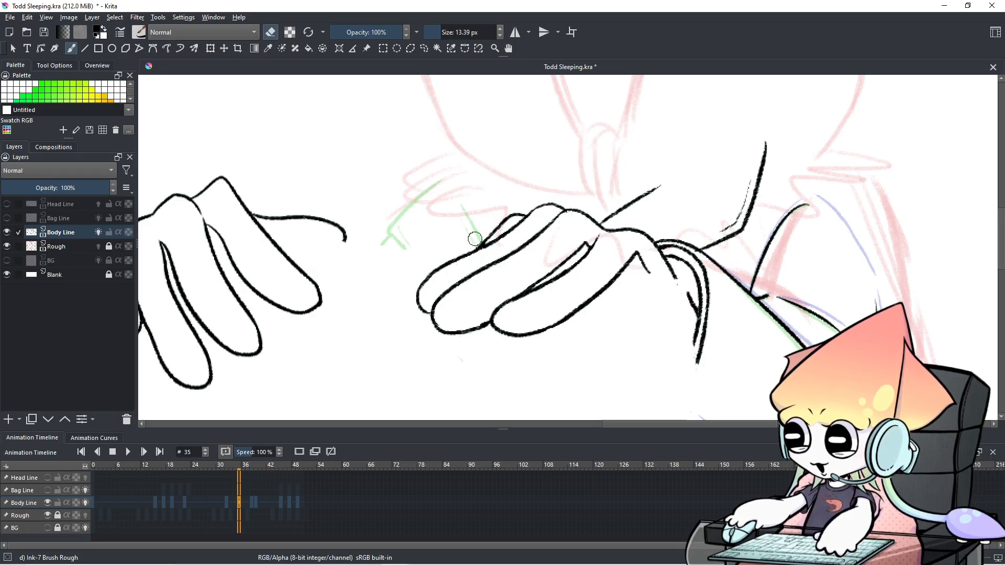
Step: Flip between the Body Line drawings on frames 36, 38 and 39 to compare their collar strokes
click(254, 501)
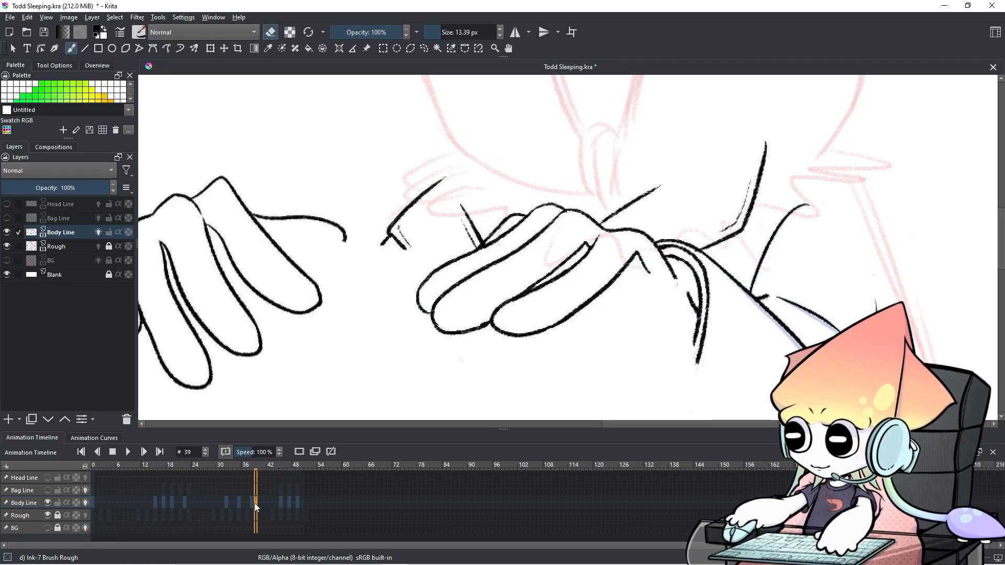
click(244, 501)
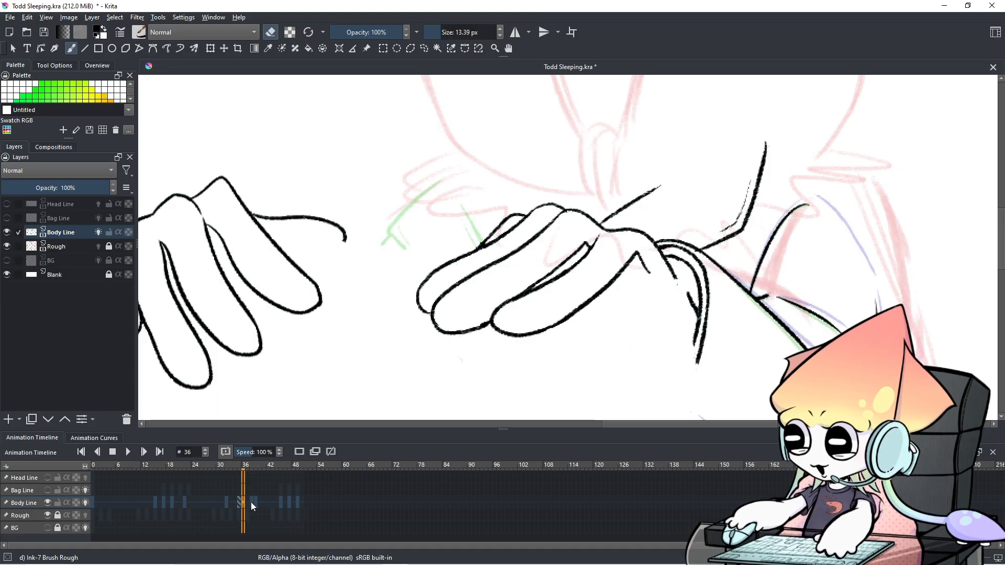
click(251, 502)
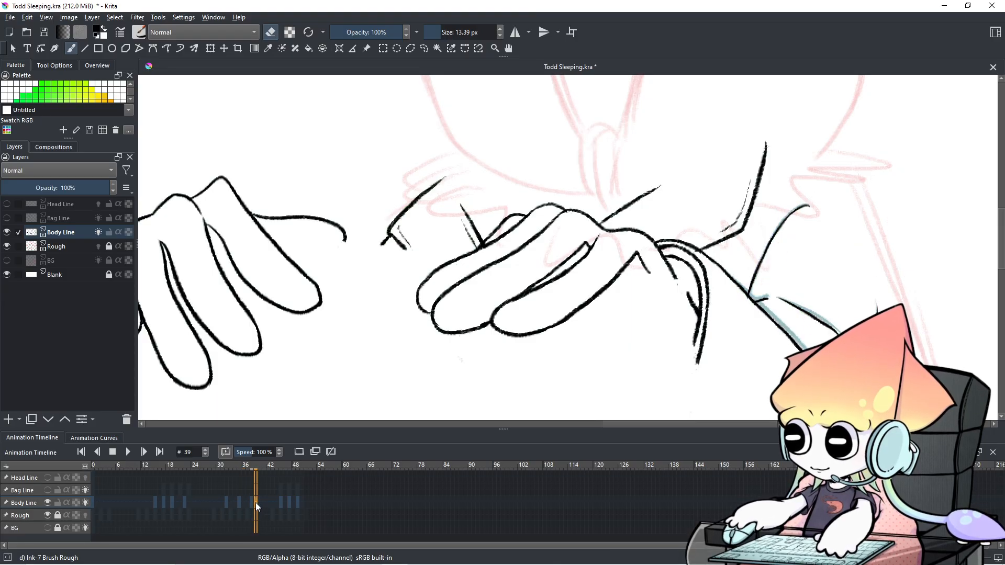
click(244, 501)
click(251, 502)
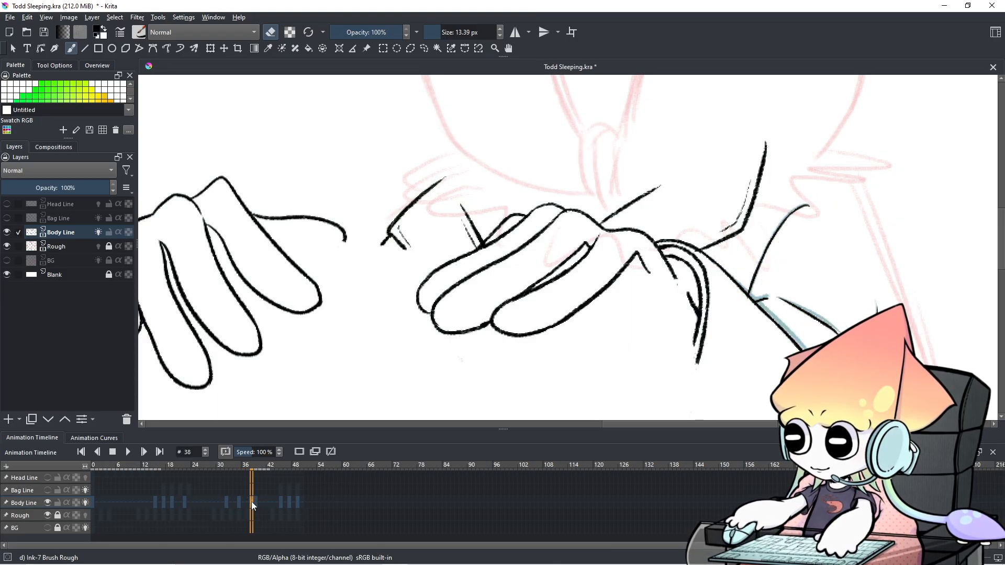
click(255, 501)
click(251, 497)
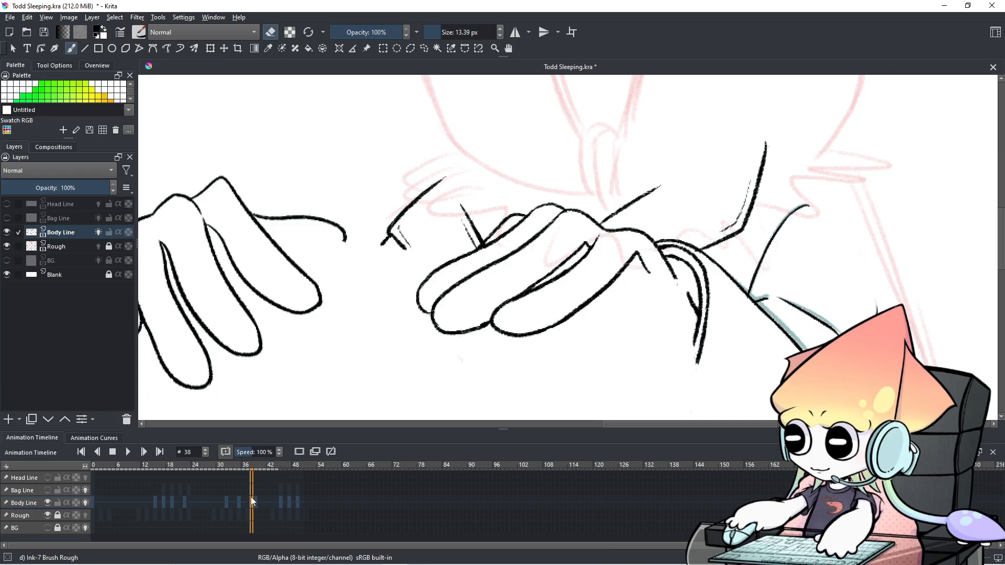
scroll(417, 352, down, 3)
scroll(500, 333, up, 2)
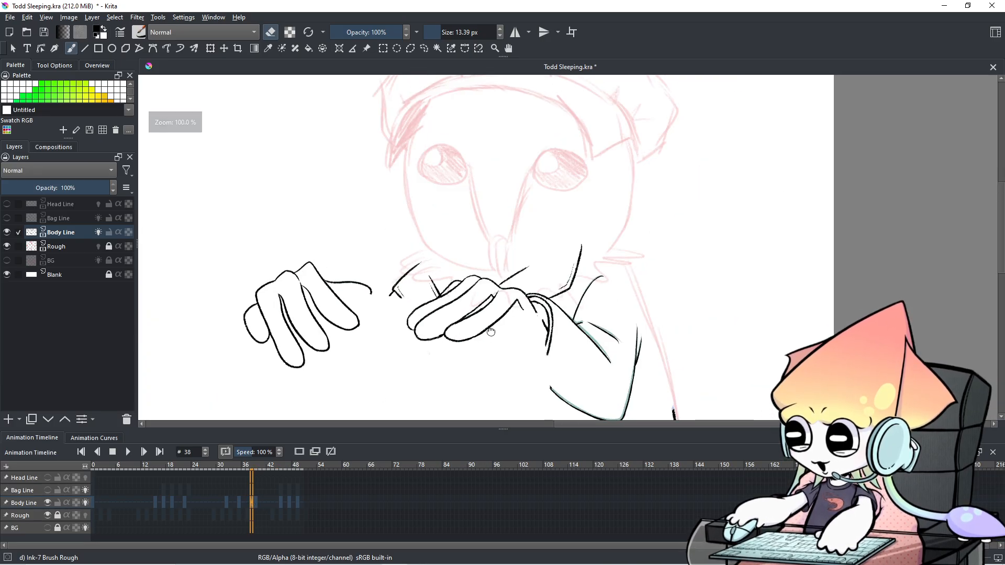
Step: Show the Bag Line layer and move the Body Line keyframe from frame 38 to frame 37
click(48, 490)
key(Left)
key(Left)
key(Left)
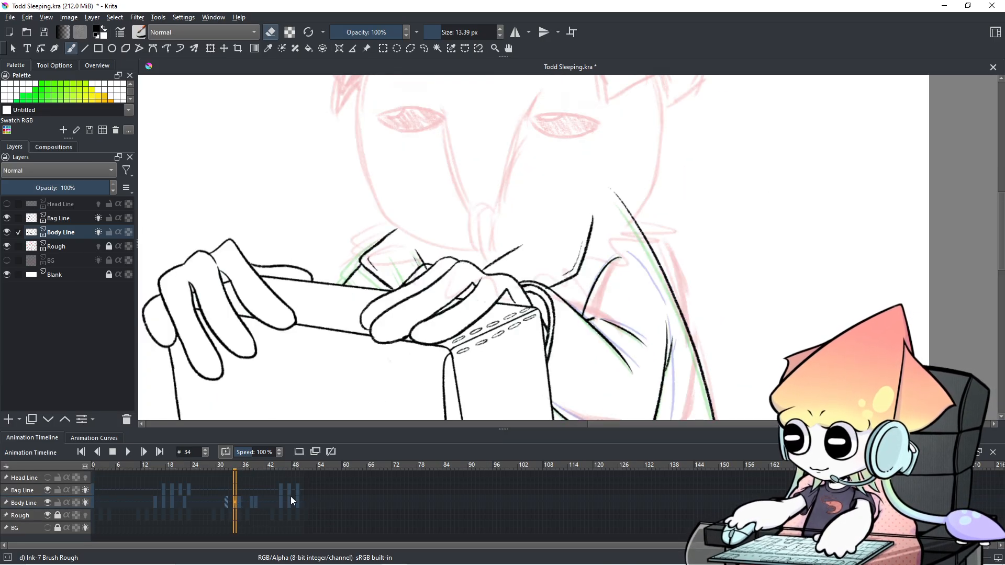
key(Right)
key(Right)
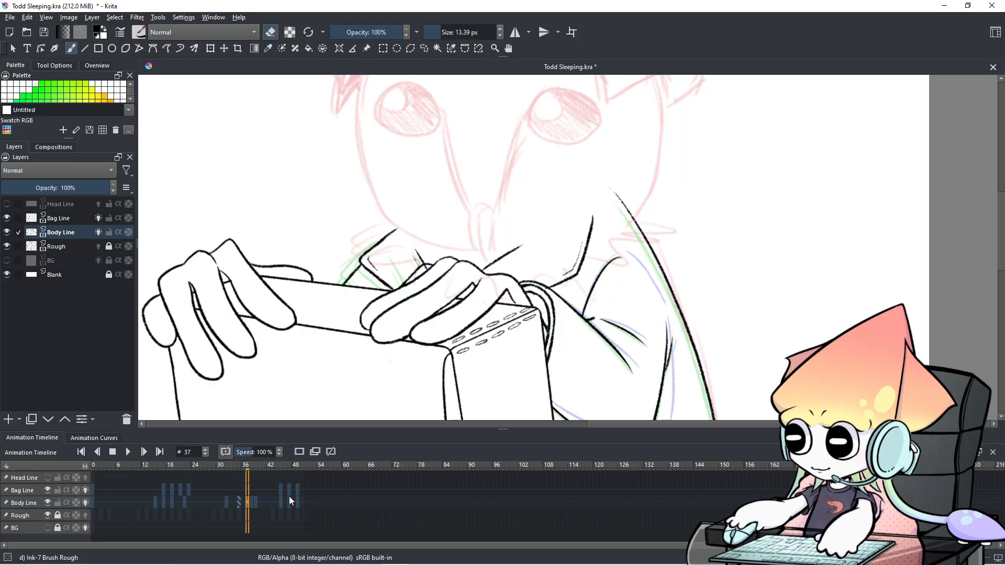
click(247, 507)
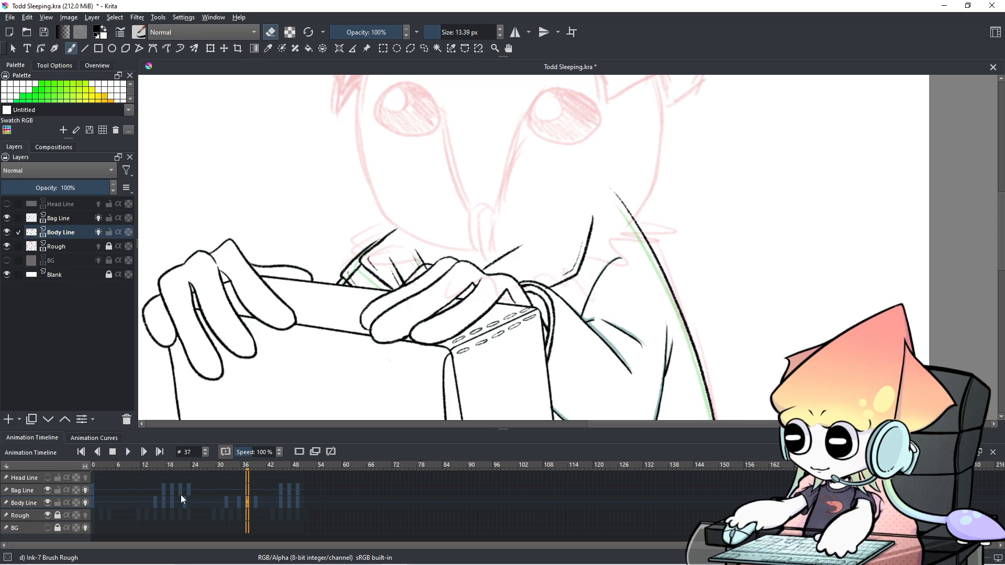
scroll(293, 354, up, 2)
drag(385, 288, 368, 353)
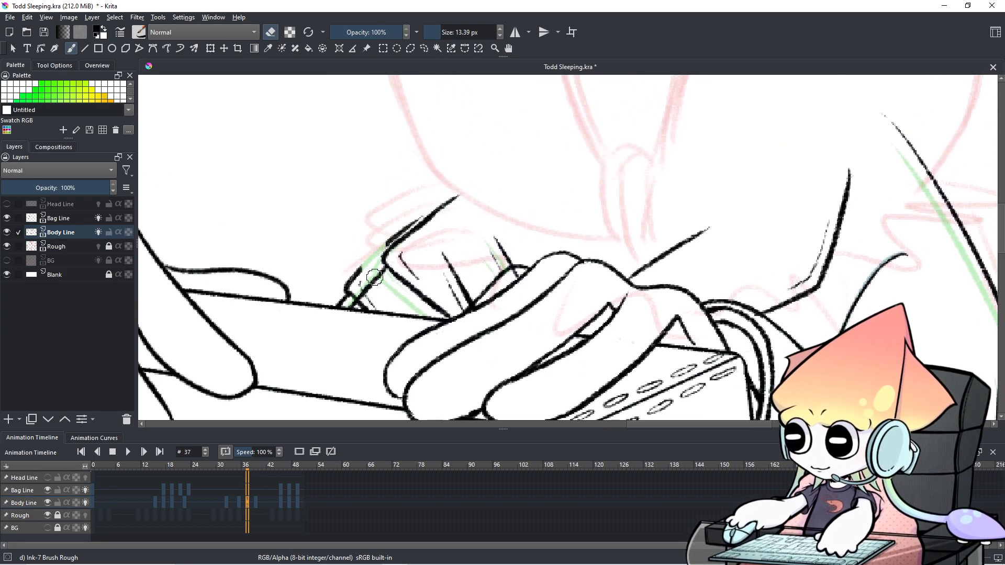
key(ctrl+z)
Step: Hide the Bag Line layer and erase the Body Line collar strokes beside the upper fingers on frame 37 with a 16.82 px eraser
click(46, 489)
click(46, 488)
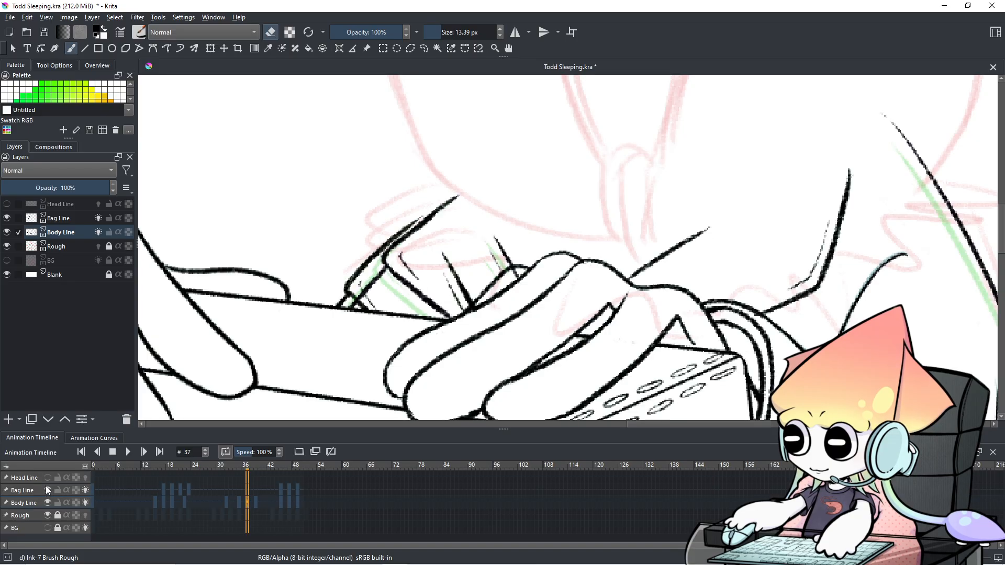
click(48, 490)
key(bracketright)
mouse_move(348, 285)
mouse_down()
mouse_move(342, 315)
mouse_move(352, 323)
mouse_move(382, 310)
mouse_up()
drag(419, 219, 357, 289)
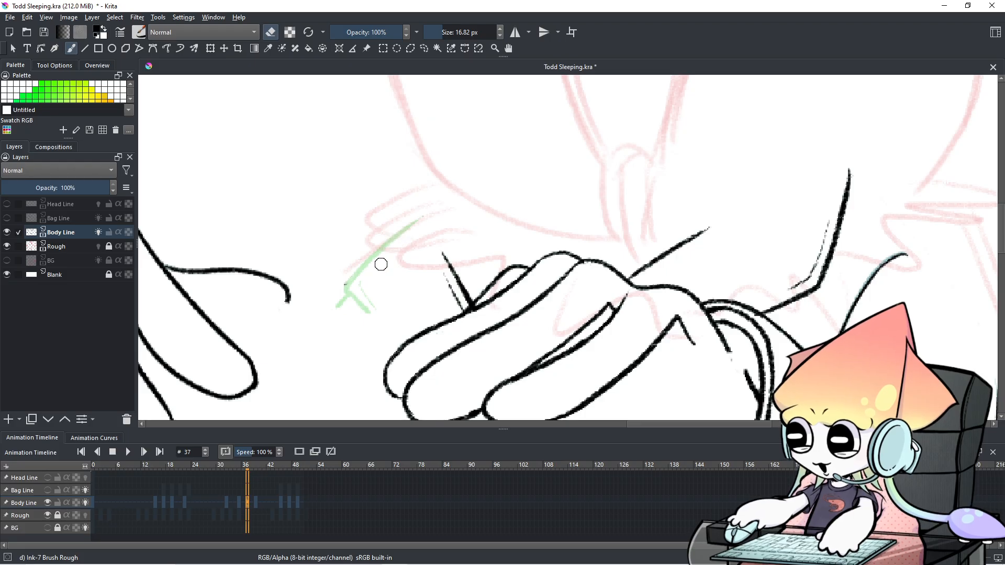
mouse_move(443, 252)
mouse_down()
mouse_move(458, 298)
mouse_move(465, 274)
mouse_up()
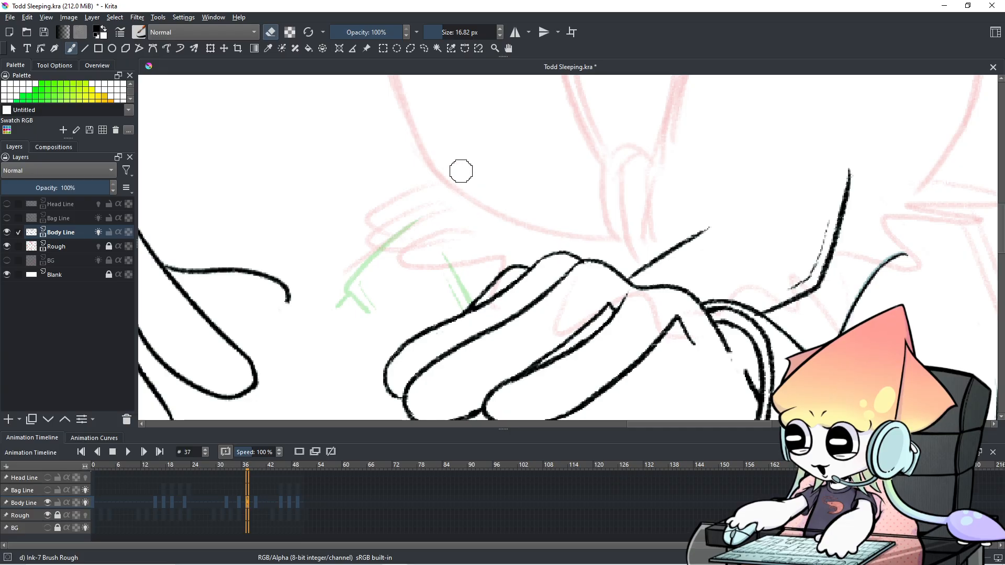
Step: Step back from frame 37 and compare the Body Line drawings on frames 29 to 32
scroll(675, 230, down, 1)
scroll(675, 230, up, 1)
drag(676, 231, 621, 195)
key(comma)
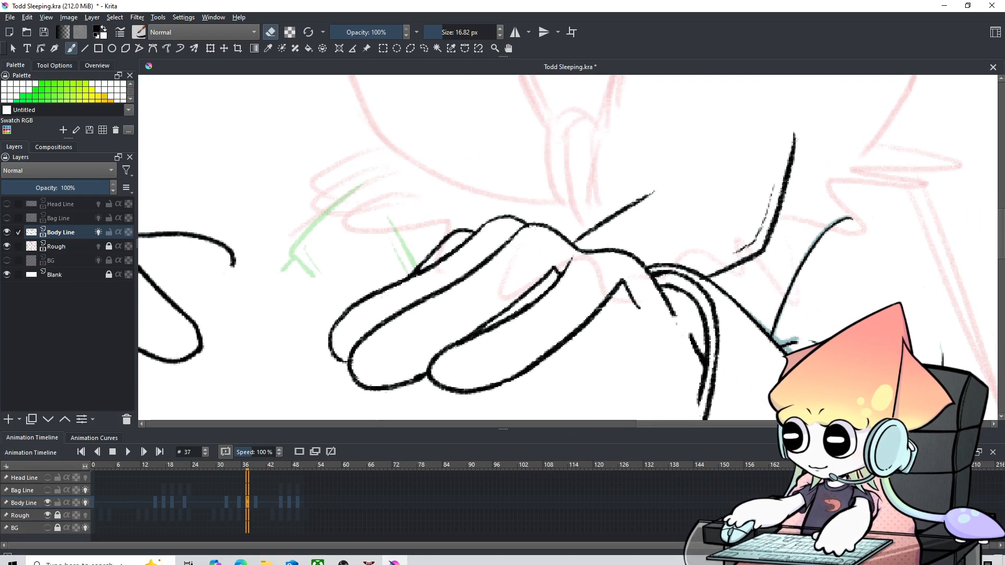
key(Left)
key(Right)
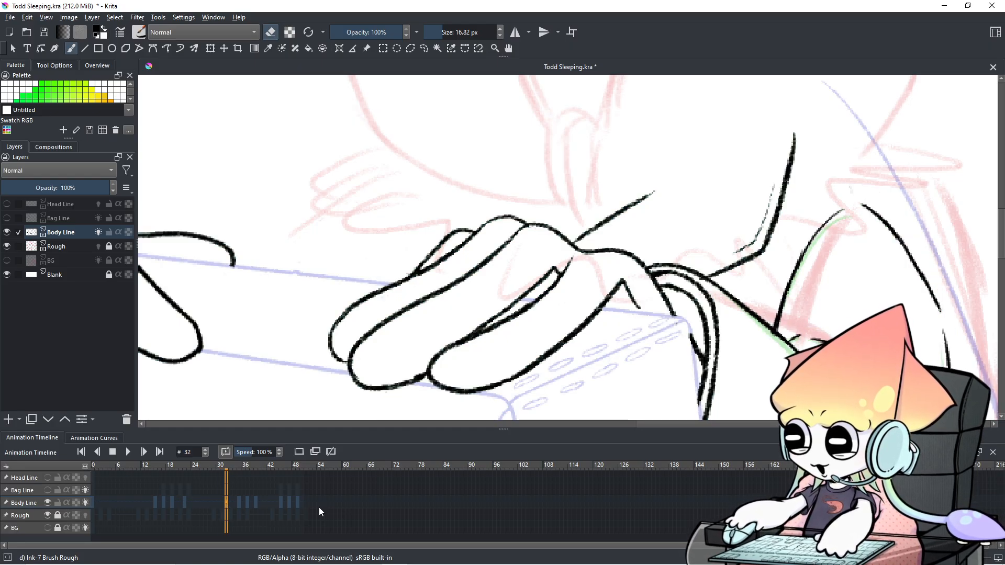
key(Left)
key(Left)
key(Left)
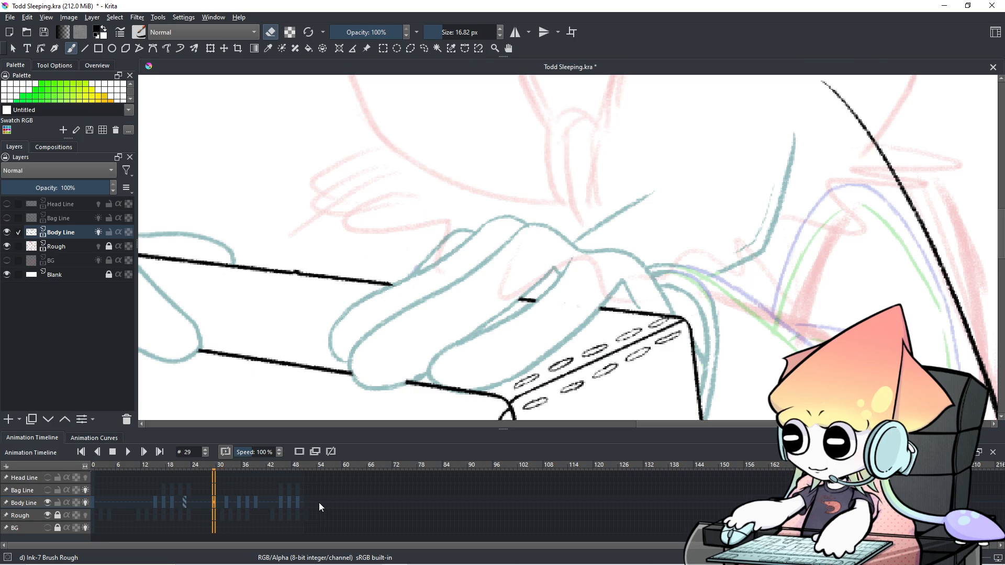
key(Right)
key(Right)
key(Right)
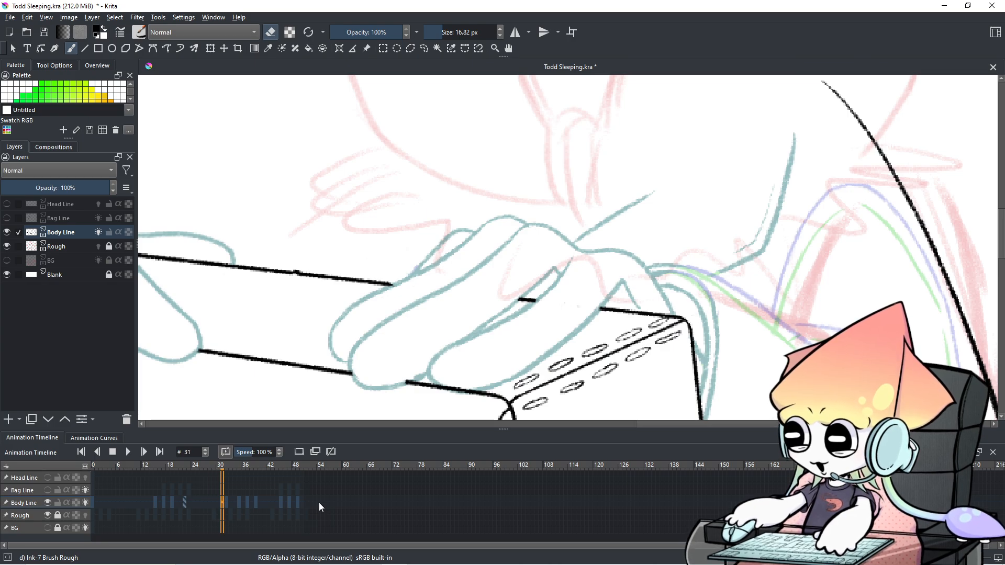
key(Left)
key(Left)
key(Left)
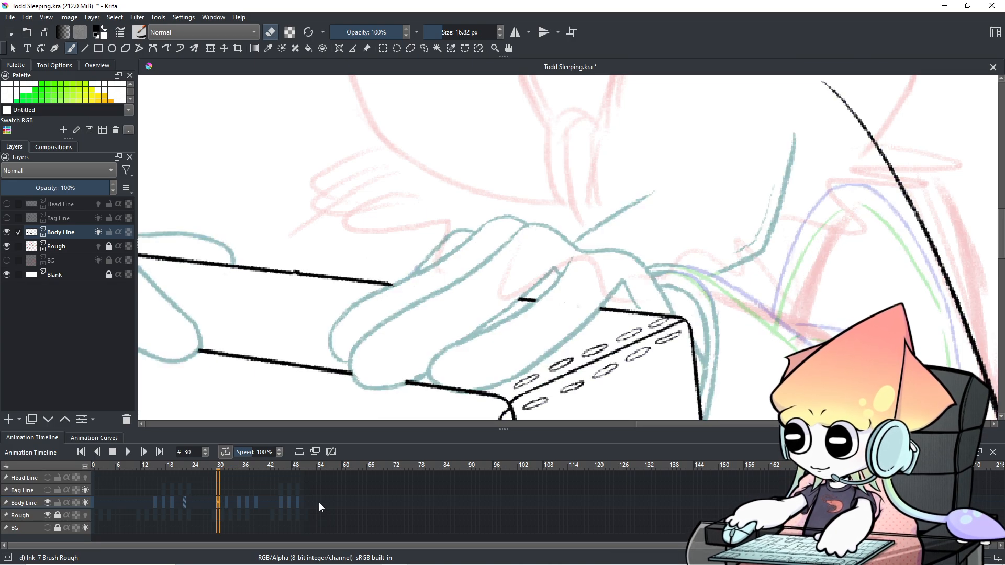
Step: Flip back and forth through the Body Line drawings between frames 22 and 36 to check the body's movement
key(minus)
key(Left)
key(Left)
key(Left)
key(Left)
key(Left)
key(Left)
key(Right)
key(Right)
key(Right)
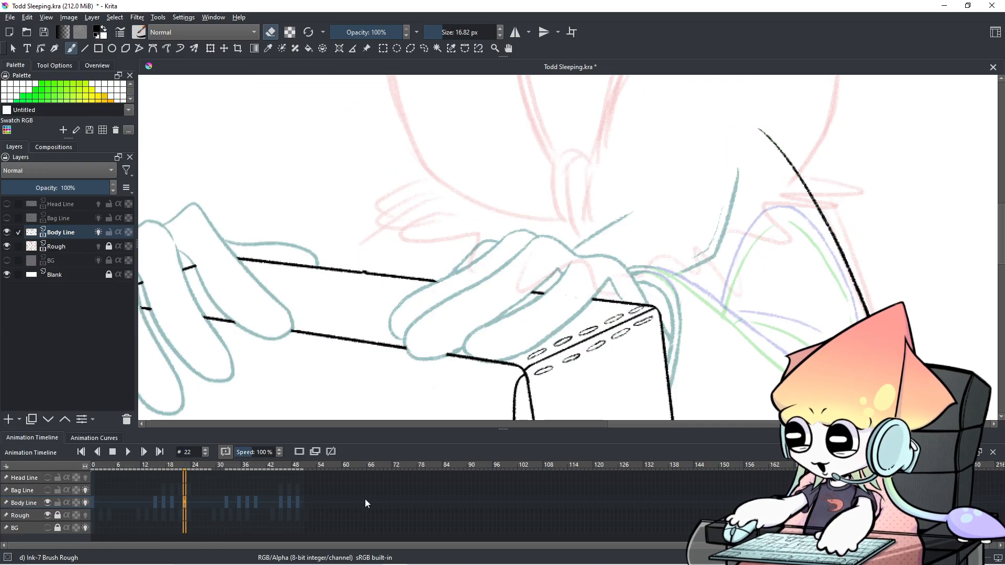
key(Right)
key(Right)
key(Right)
key(Right)
key(Right)
key(Right)
key(Right)
key(Right)
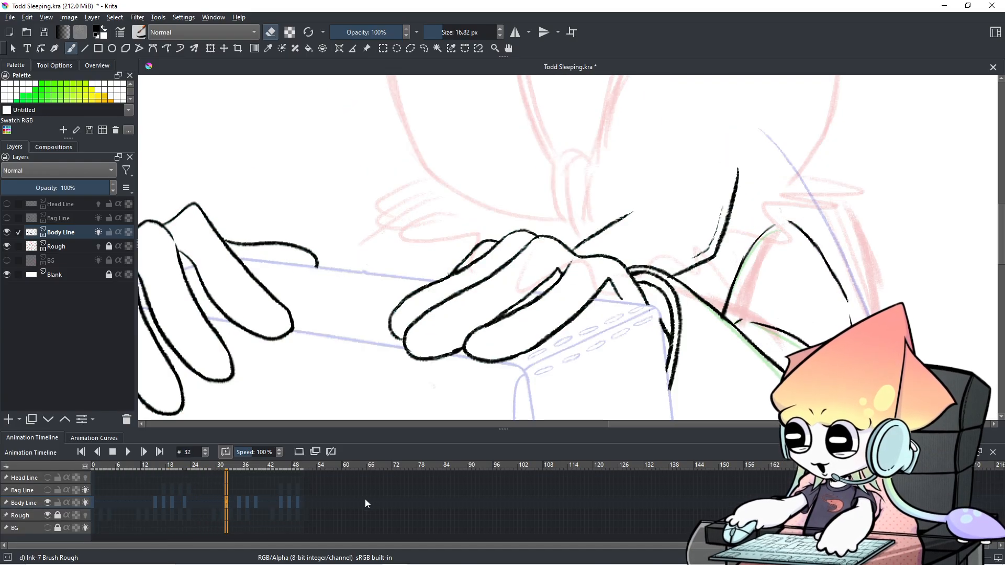
key(Right)
key(Right)
key(Left)
key(Left)
key(Right)
key(Right)
key(Right)
key(Left)
key(Left)
key(Left)
key(Left)
key(Left)
key(Left)
key(Left)
key(Left)
key(Left)
key(Left)
key(Left)
key(Left)
key(Right)
key(Right)
key(Right)
key(Right)
key(Right)
key(Right)
key(Right)
key(Left)
key(Right)
key(Right)
key(Right)
key(Right)
key(Right)
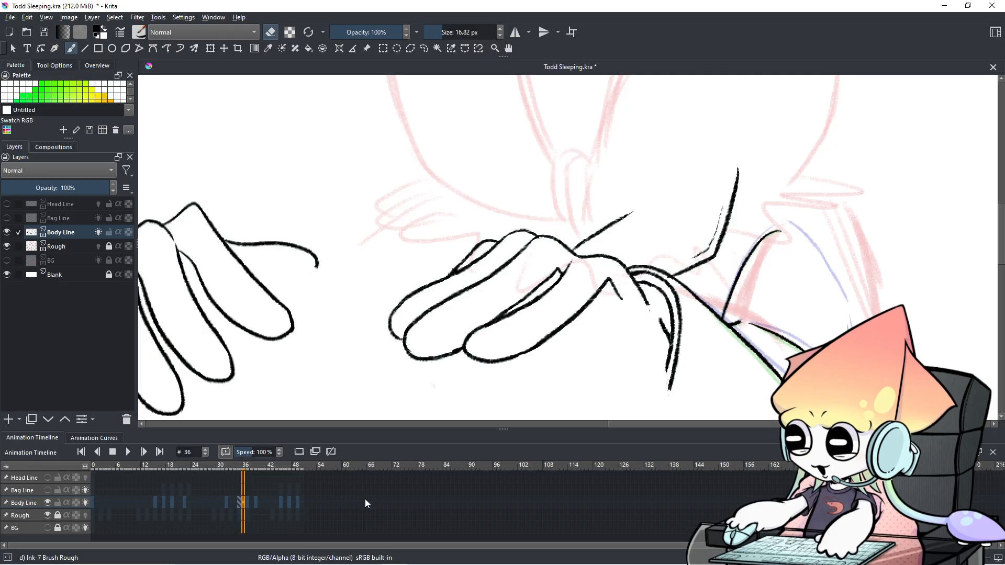
key(Left)
key(Left)
key(Left)
key(Left)
key(Left)
key(Left)
key(Left)
key(Left)
key(Left)
key(Left)
key(Left)
key(Left)
key(Left)
key(Left)
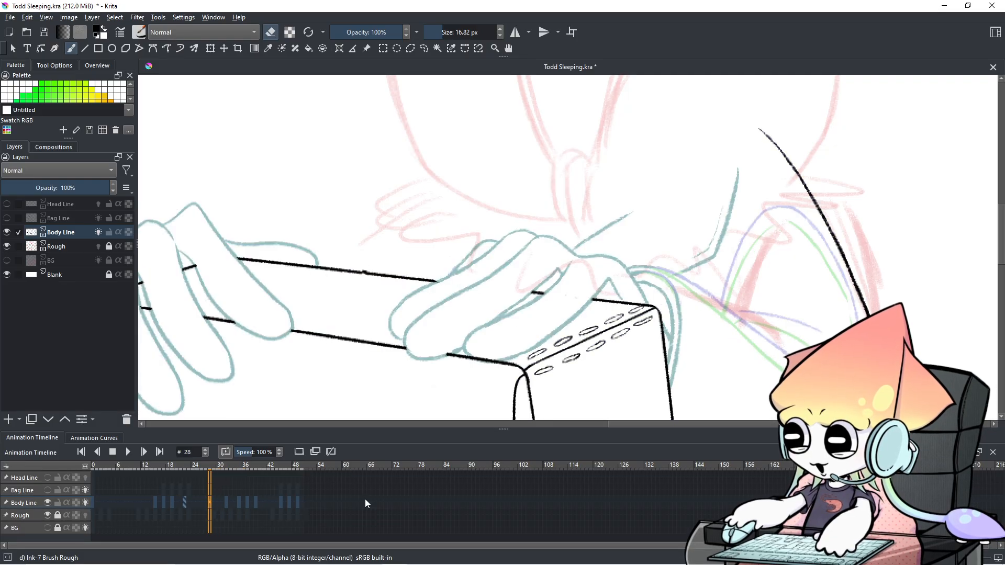
key(Right)
key(Right)
key(Right)
key(Right)
key(Right)
key(Right)
key(Right)
key(Right)
key(Right)
key(Right)
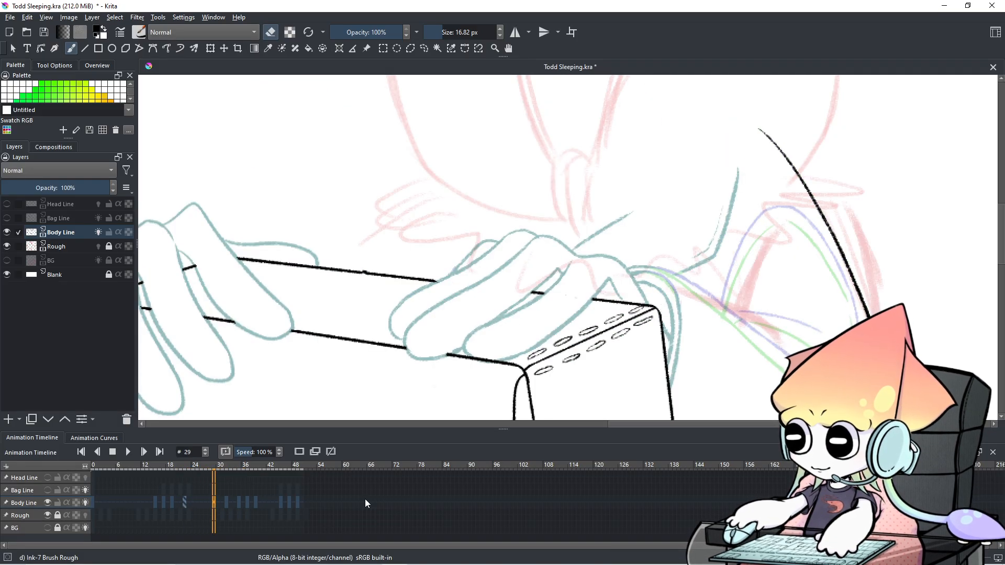
key(Right)
key(Right)
key(Right)
key(Right)
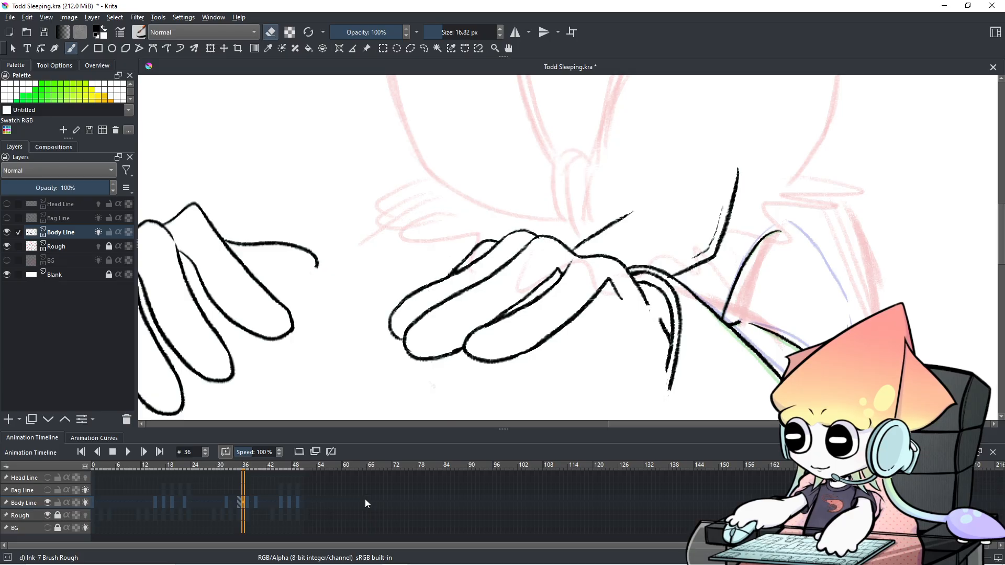
Step: Step back through the Body Line drawings from frame 36 to frame 19 to inspect the sleeve and shoulder lines
key(Left)
key(Left)
key(Left)
key(Left)
key(Left)
key(Left)
key(Left)
key(Left)
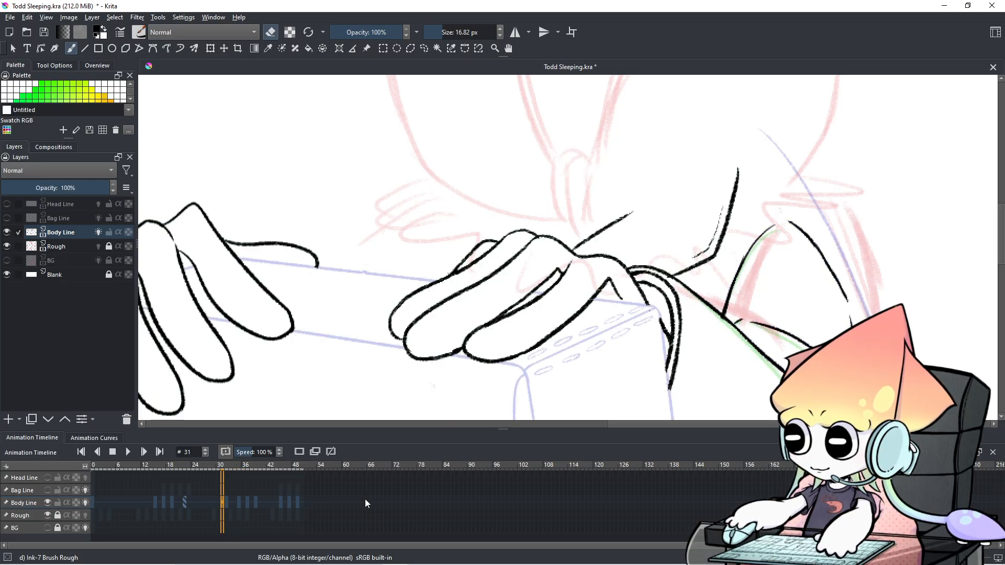
key(Left)
key(Left)
key(Left)
key(Left)
key(Left)
key(Left)
key(Left)
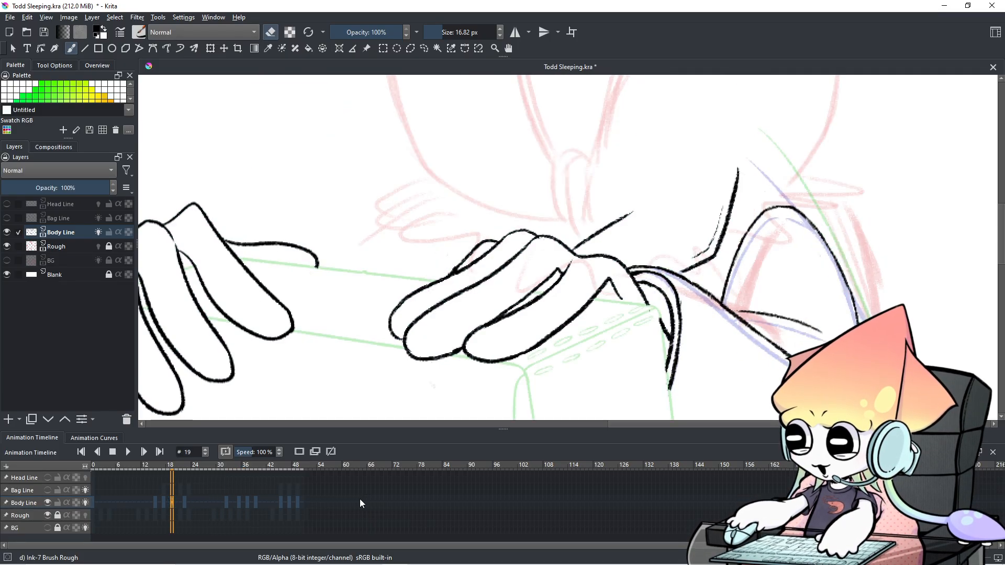
Step: Step through the Body Line drawings from frame 19 to frame 34 to check the inked lines
key(Right)
key(Right)
key(Right)
key(minus)
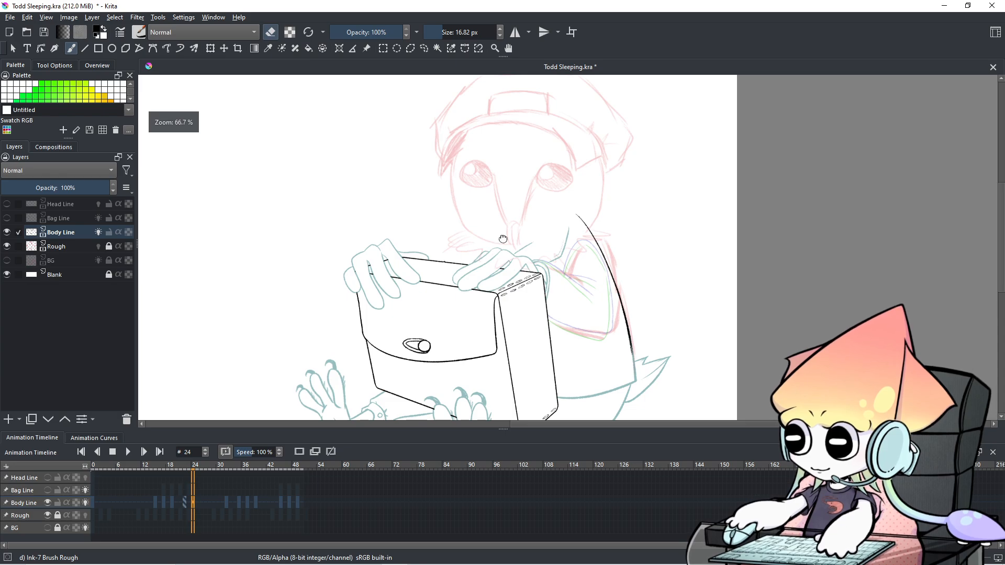
key(Right)
key(Right)
key(Right)
key(Right)
key(Right)
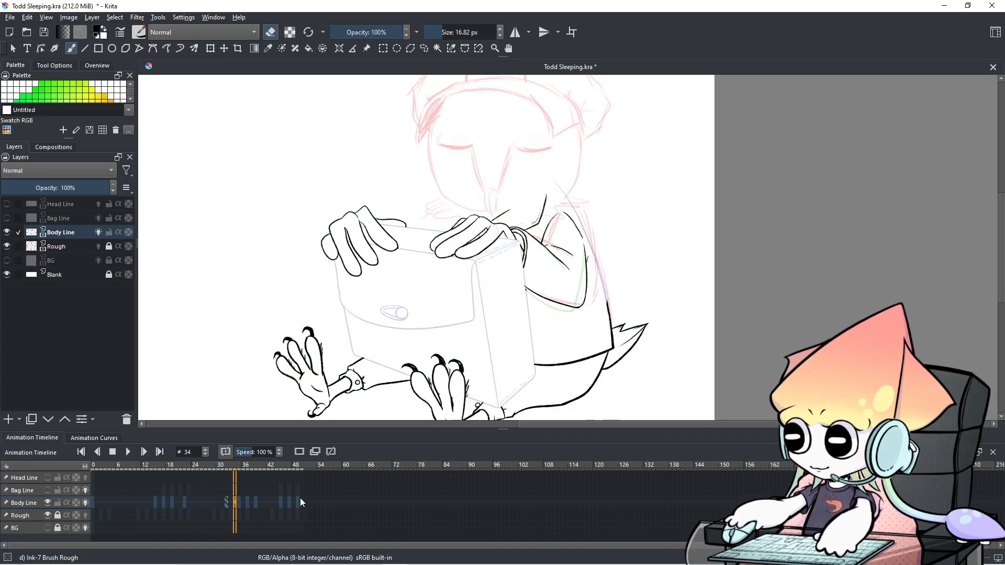
Step: Show the Bag Line layer and step through the frames around 27 to 33 to compare bag and body lines
click(47, 490)
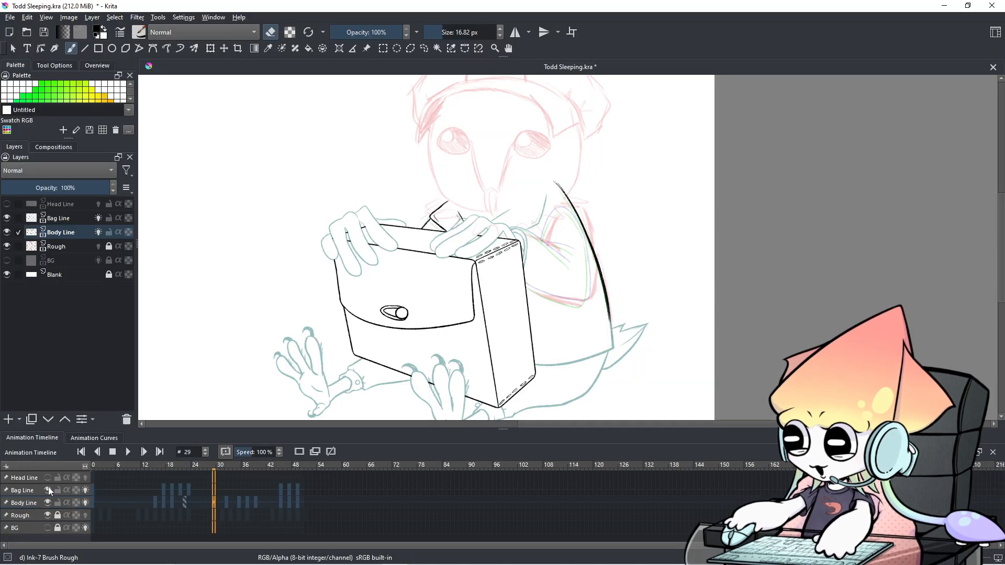
key(Right)
key(Right)
key(Right)
key(Right)
key(Right)
key(Right)
key(Right)
key(Right)
key(Right)
key(Right)
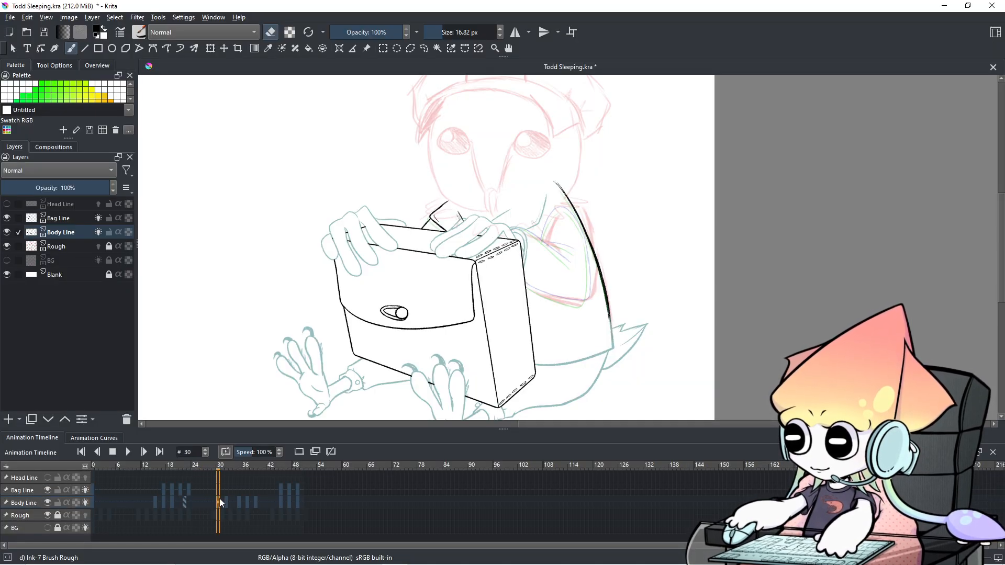
key(Left)
key(Left)
key(Left)
key(Left)
key(Left)
key(Right)
key(Right)
key(Left)
key(Left)
key(Right)
key(Left)
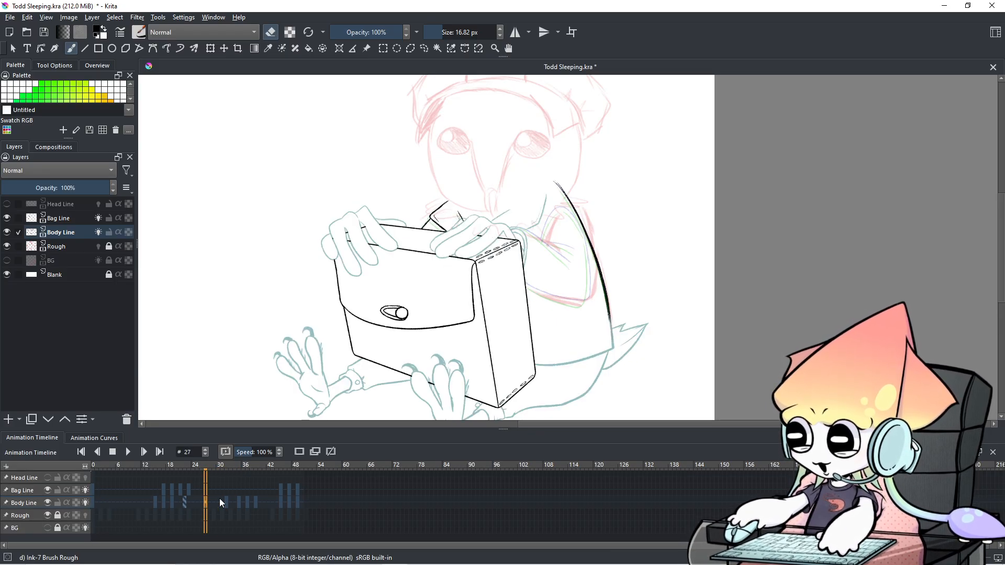
key(Right)
key(Right)
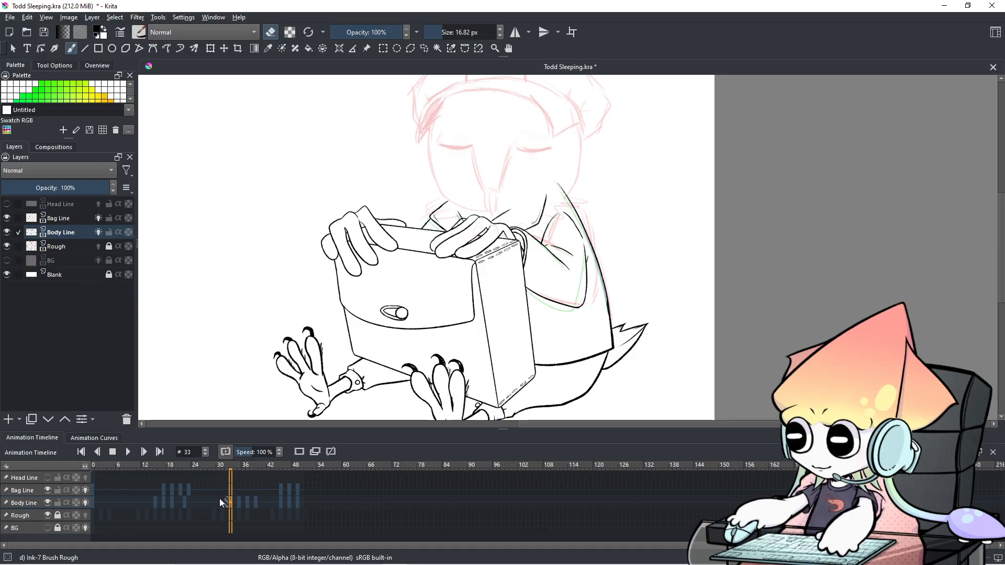
key(Left)
Step: Inspect the hands, sleeve and bag lines up close across frames 25 to 37
scroll(478, 284, up, 3)
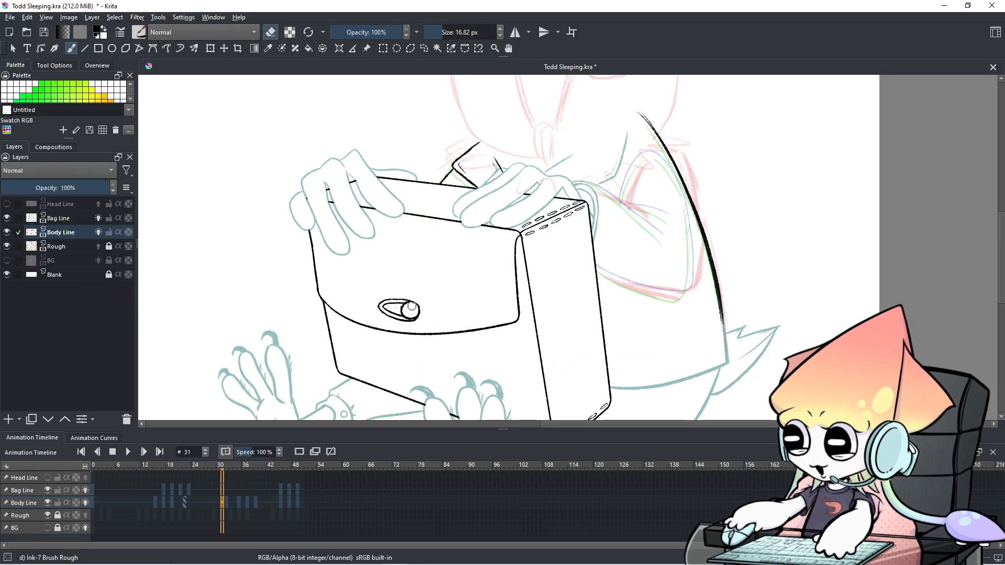
drag(479, 284, 473, 293)
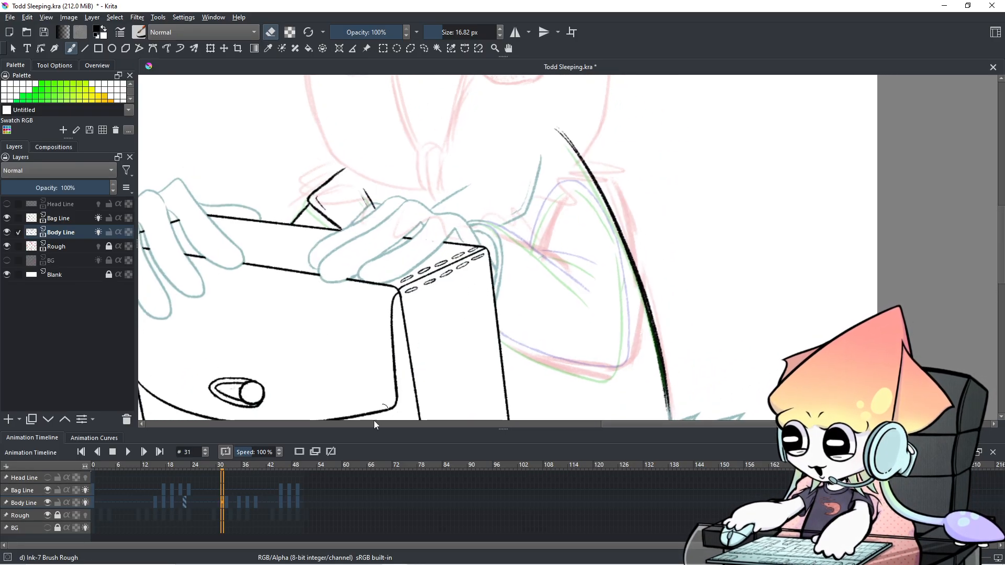
key(Left)
key(Left)
key(Left)
key(Left)
key(Left)
key(Left)
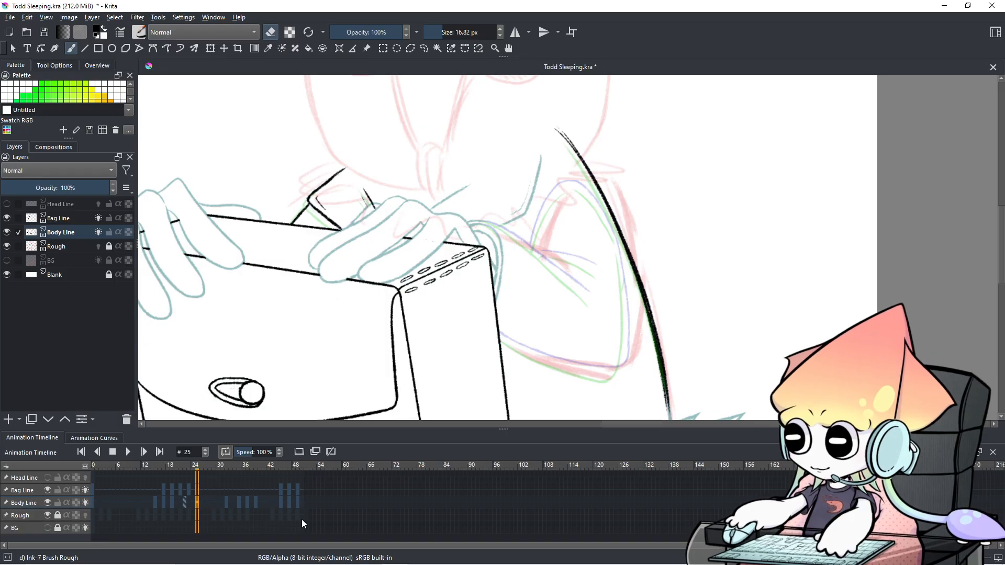
key(Right)
key(Right)
key(Right)
key(Right)
key(Right)
key(Right)
key(Right)
key(Right)
key(Right)
key(Right)
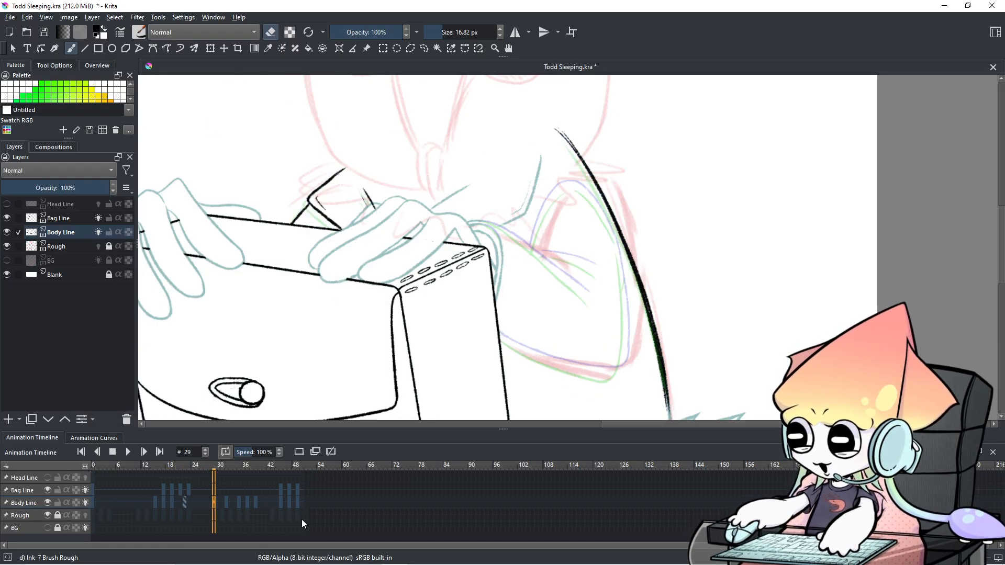
key(Right)
key(Right)
key(Right)
key(Right)
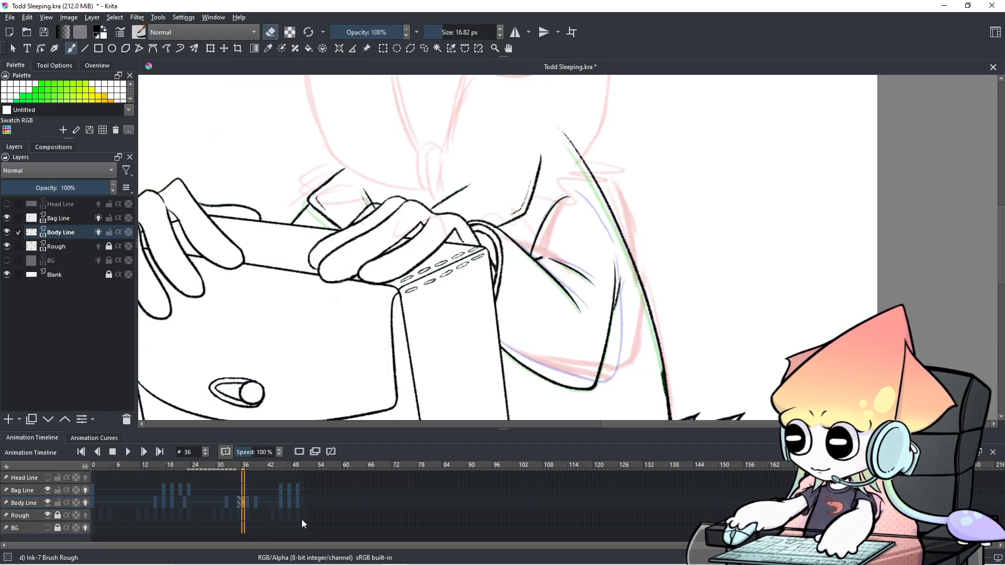
key(Left)
key(Left)
key(Left)
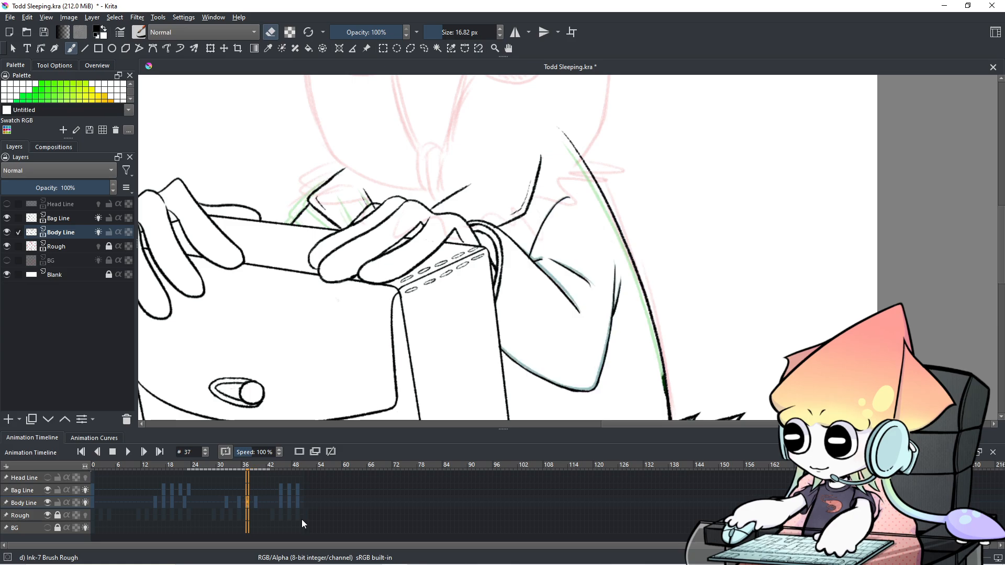
Step: Erase the stray duplicate lines behind the briefcase, beside the hand, in the Body Line drawing at frame 39
key(Right)
key(Right)
key(Right)
scroll(338, 233, up, 2)
drag(297, 215, 367, 334)
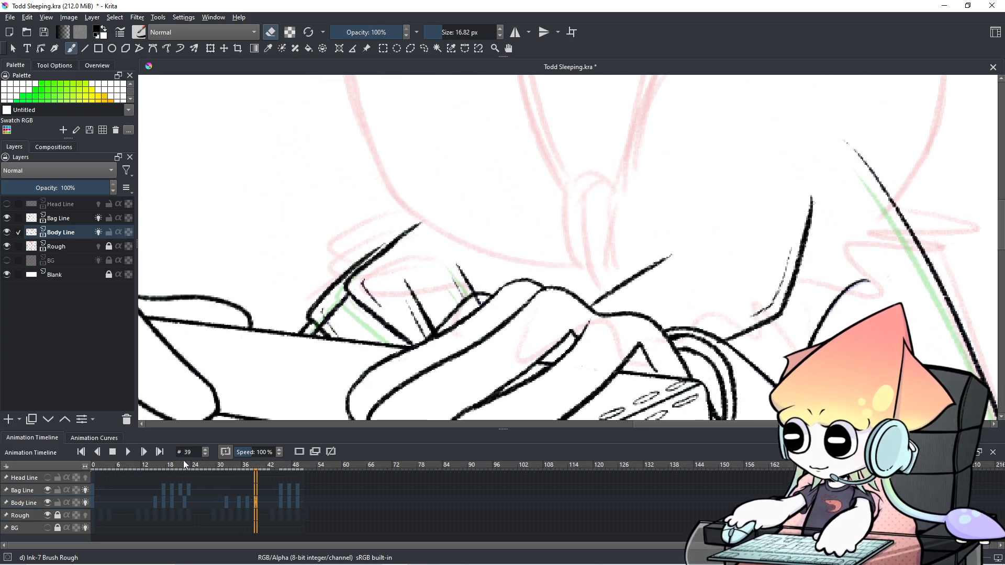
mouse_move(339, 315)
mouse_down()
mouse_move(321, 317)
mouse_move(330, 285)
mouse_up()
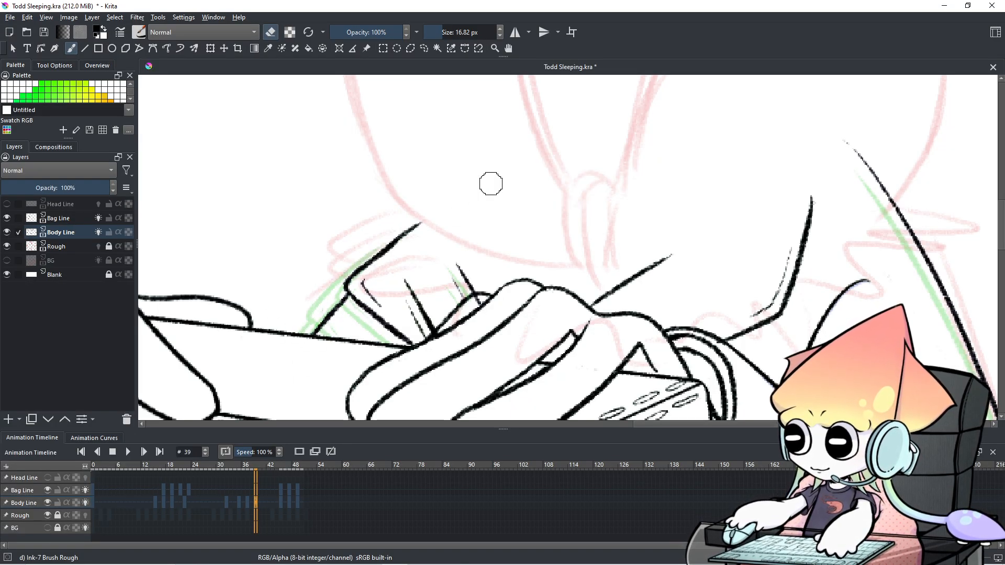
mouse_move(430, 278)
mouse_down()
mouse_move(381, 316)
mouse_move(415, 327)
mouse_move(427, 322)
mouse_move(419, 312)
mouse_up()
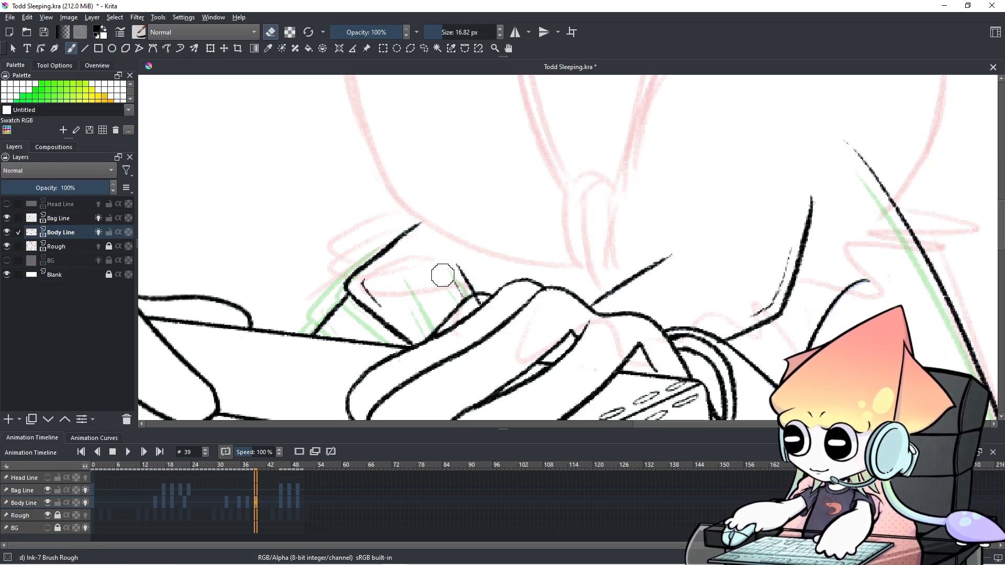
Step: Play the animation from the first frame to review the combined body and bag lines, and stop playback
scroll(444, 270, down, 2)
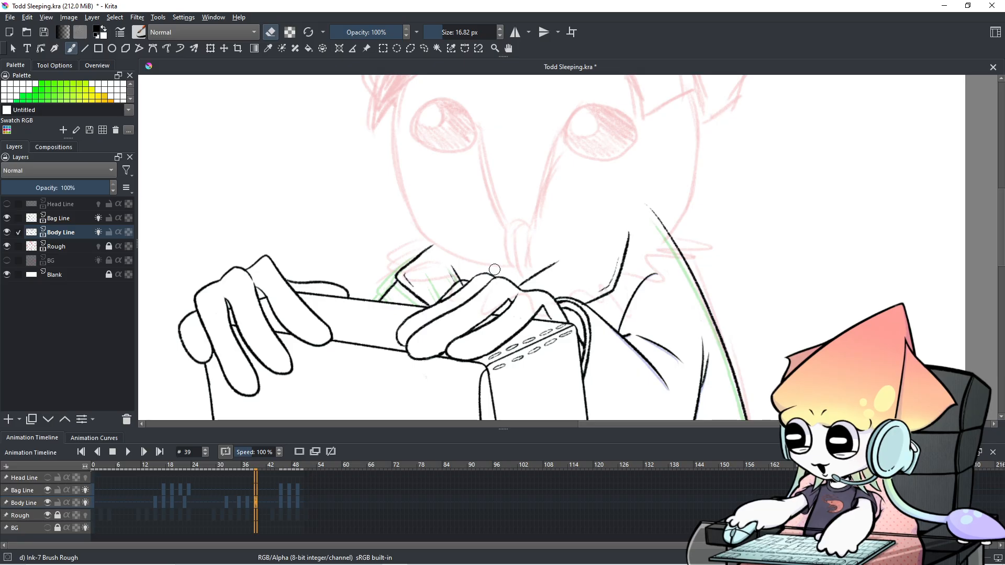
scroll(494, 271, down, 2)
drag(495, 271, 485, 182)
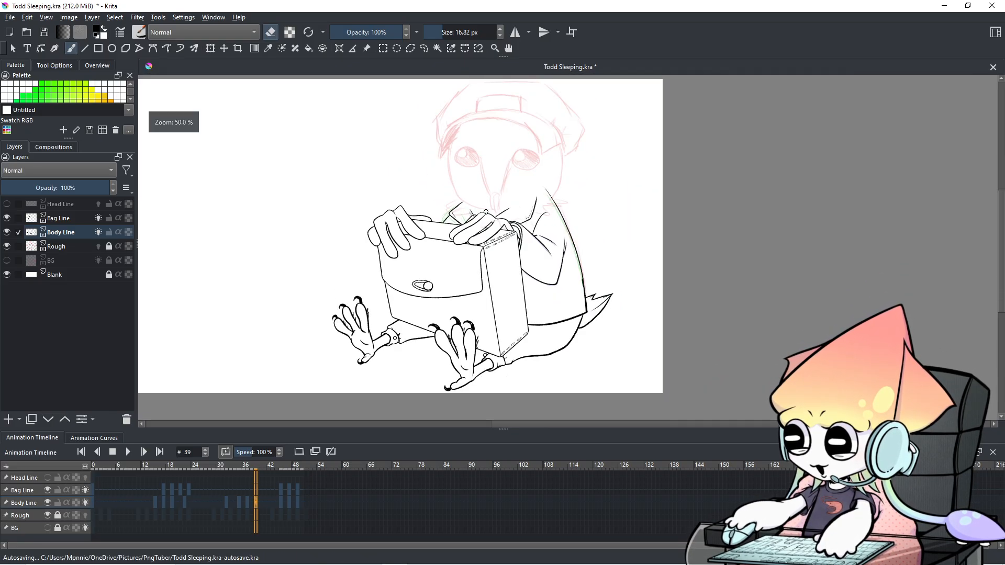
scroll(483, 246, down, 1)
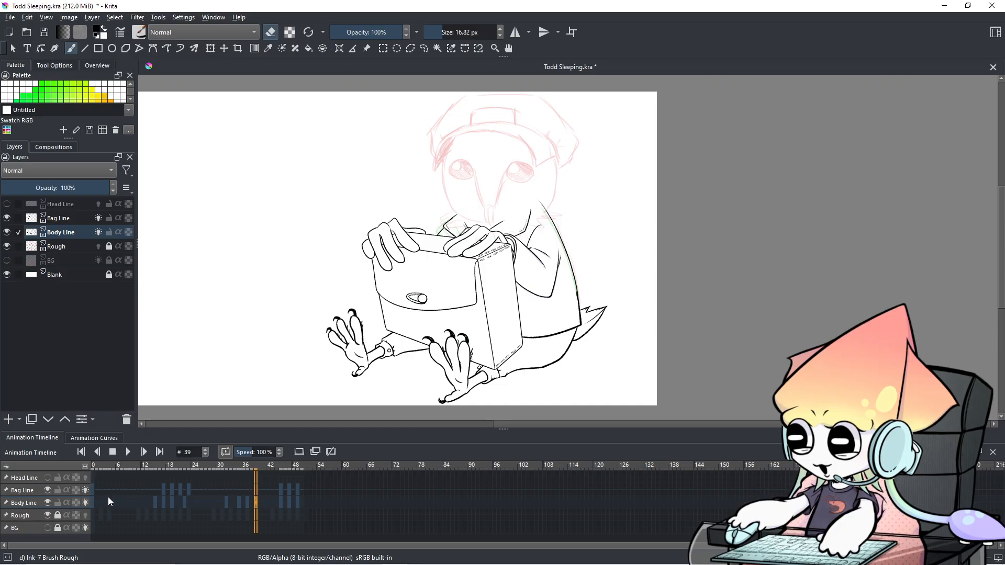
click(93, 501)
click(134, 454)
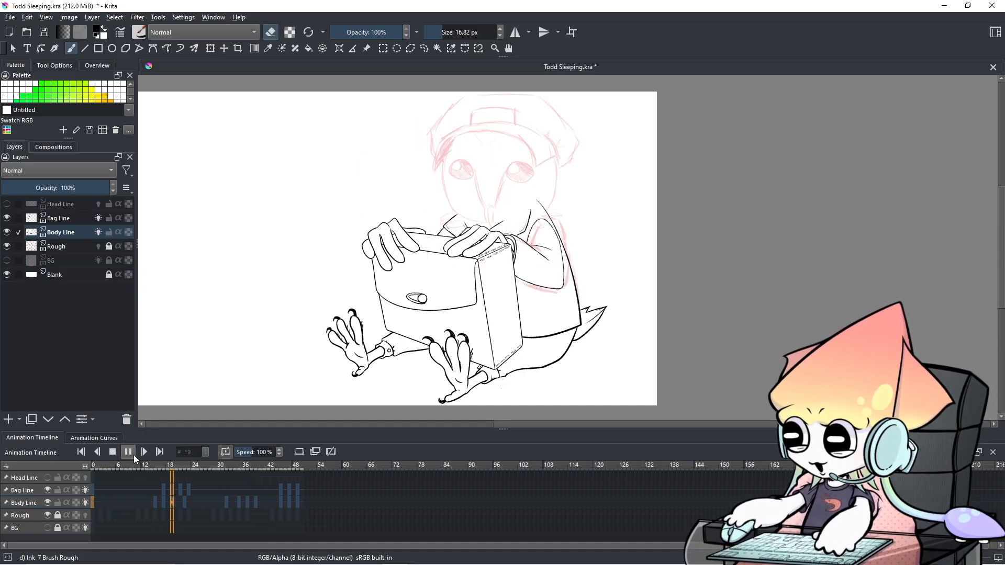
click(133, 454)
Step: Show the Head Line layer and replay the animation with the head lines included
click(47, 478)
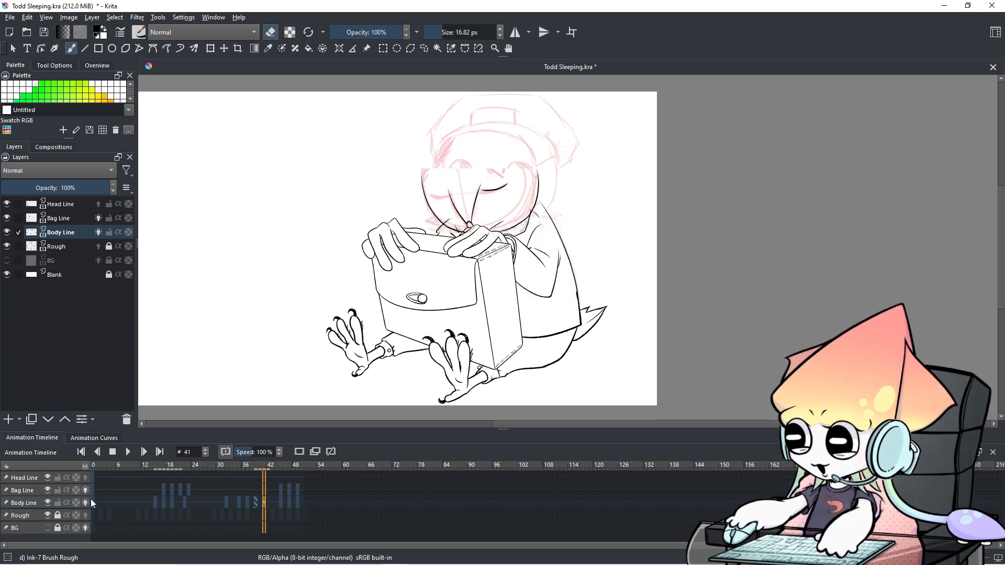
click(128, 452)
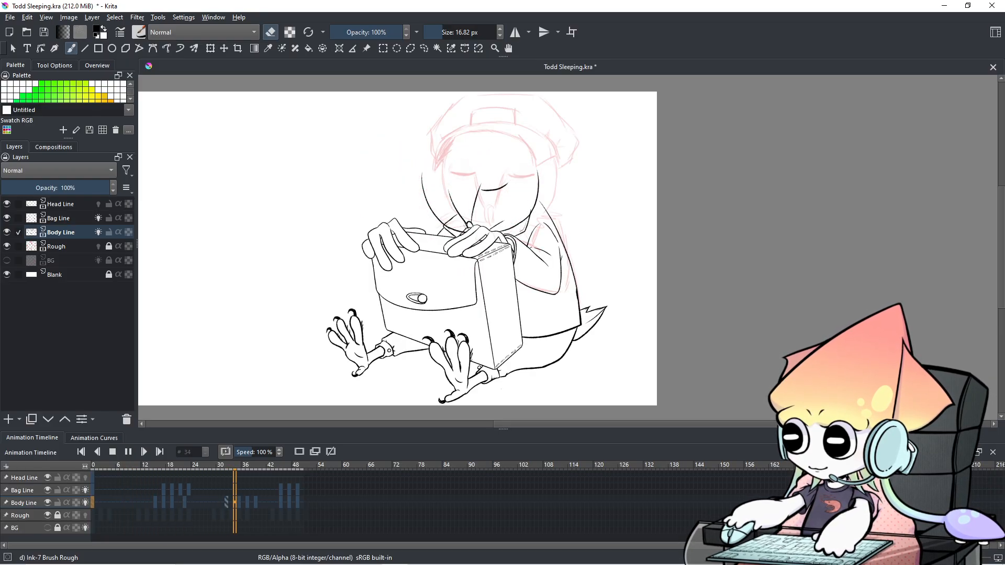
click(95, 477)
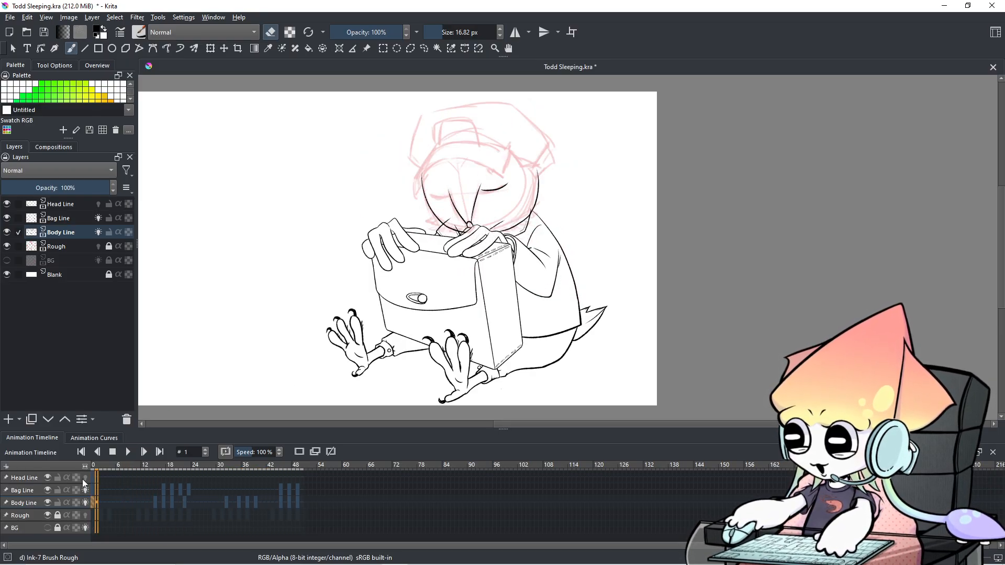
click(51, 479)
Step: Step through frames 14 to 45 with the head lines shown to compare them against the rough sketch
click(177, 502)
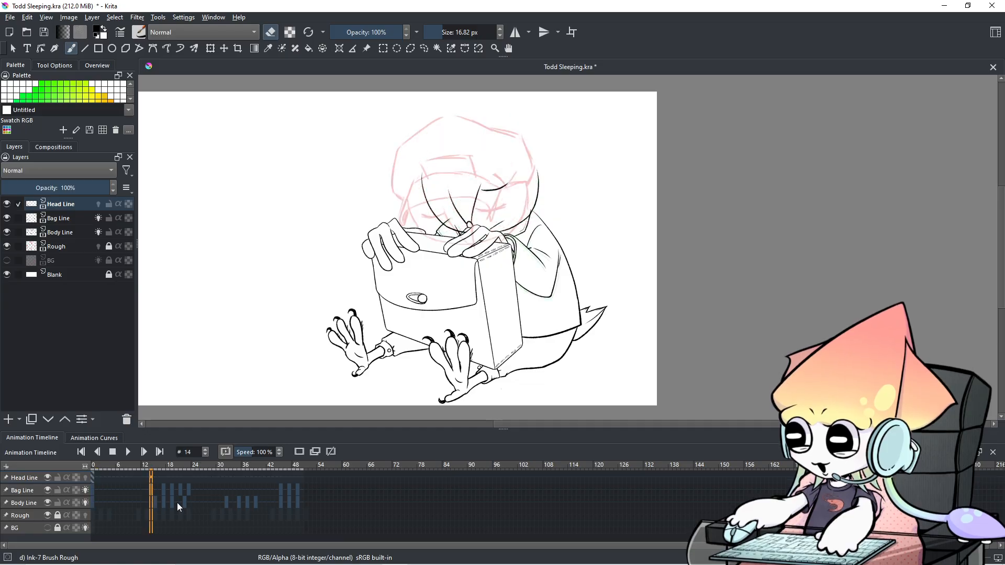
key(period)
key(period)
key(period)
key(period)
key(period)
key(period)
key(period)
key(period)
key(period)
key(period)
key(period)
key(period)
key(period)
key(period)
key(period)
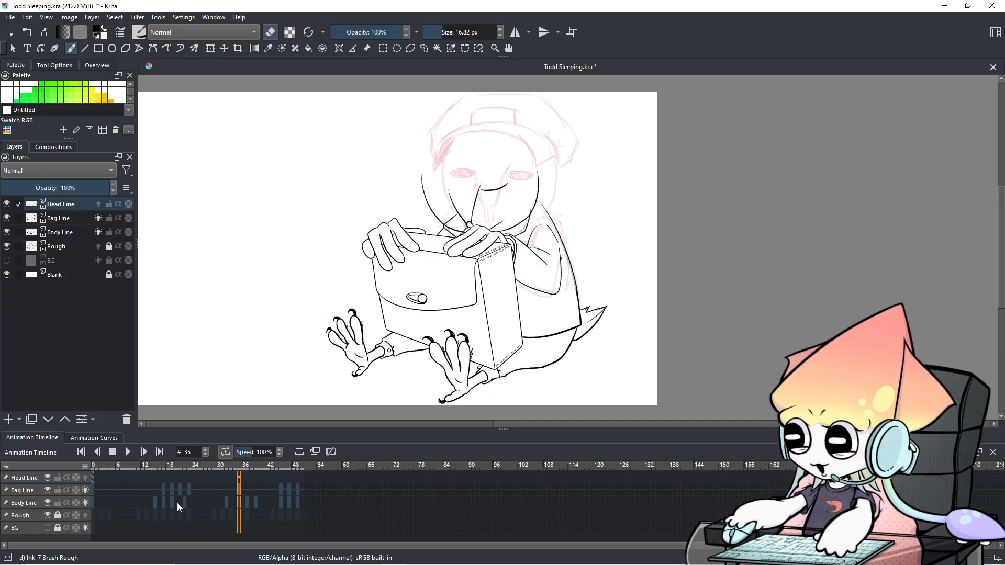
key(period)
key(period)
key(period)
key(period)
key(period)
key(period)
key(period)
key(period)
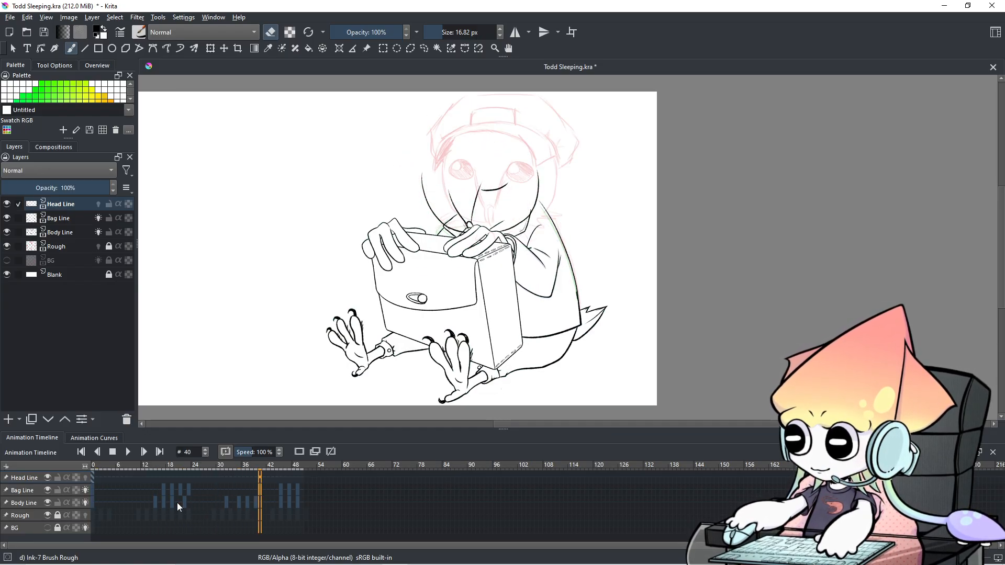
key(Right)
key(Right)
key(Right)
key(Left)
key(Left)
key(Left)
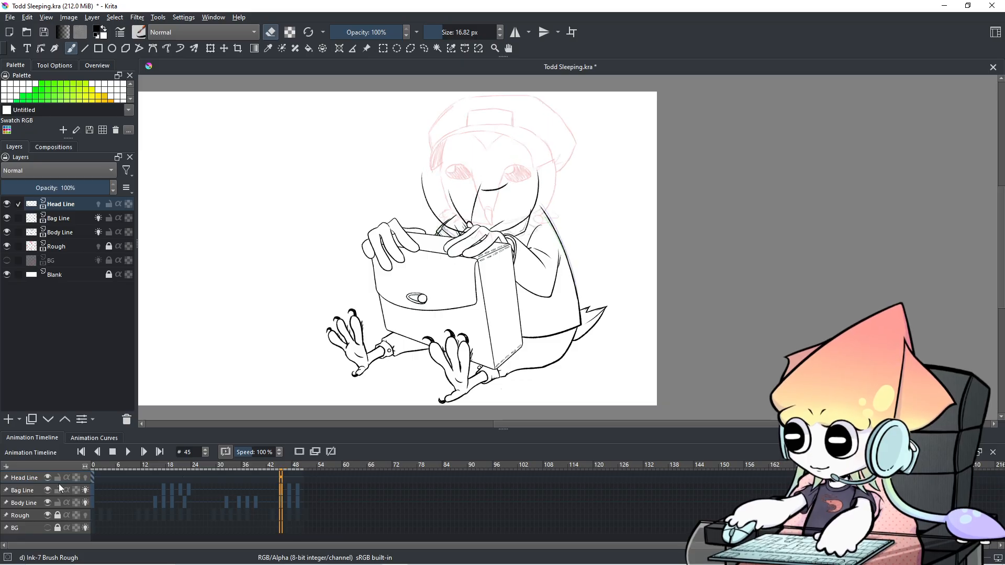
Step: Hide the Head Line layer and step back through the animation to frame 15
click(47, 477)
key(Left)
key(Left)
key(Left)
key(Left)
key(Left)
key(Left)
key(Left)
key(Left)
key(Left)
key(Left)
key(Left)
key(Left)
key(Left)
key(Left)
key(Left)
key(Left)
key(Left)
key(Left)
key(Left)
key(Left)
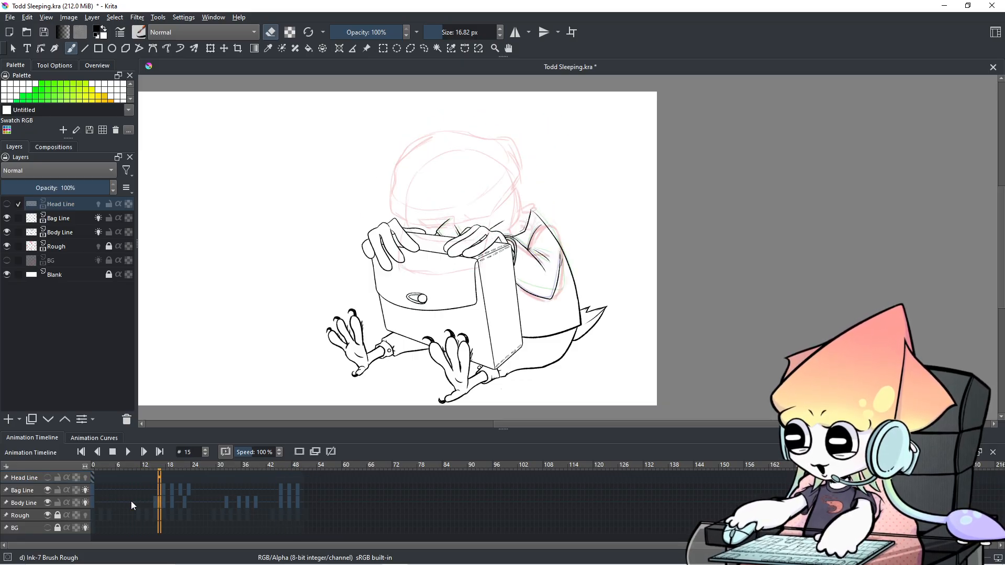
Step: Remove the Body Line keyframe at frame 22
key(Right)
key(Right)
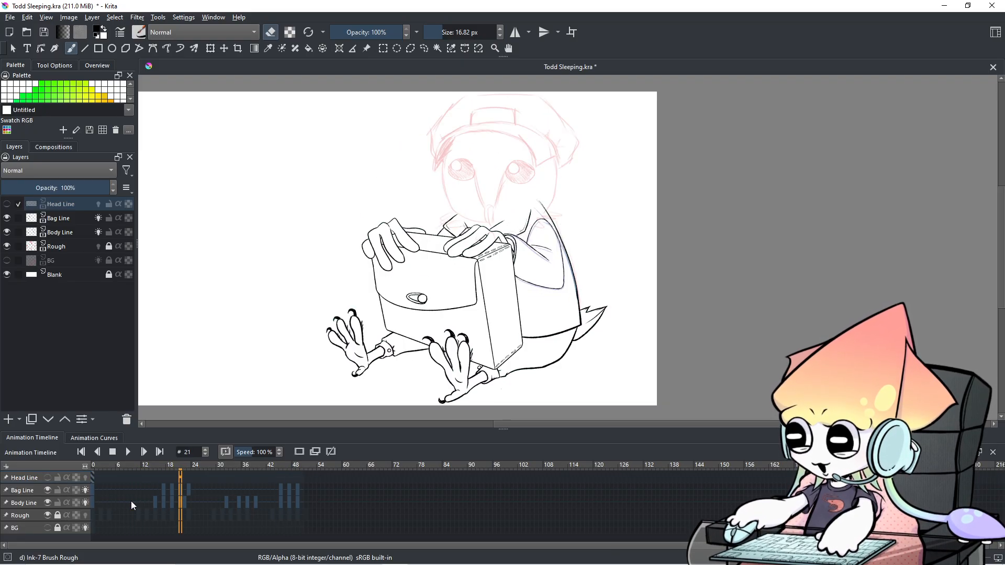
right_click(184, 504)
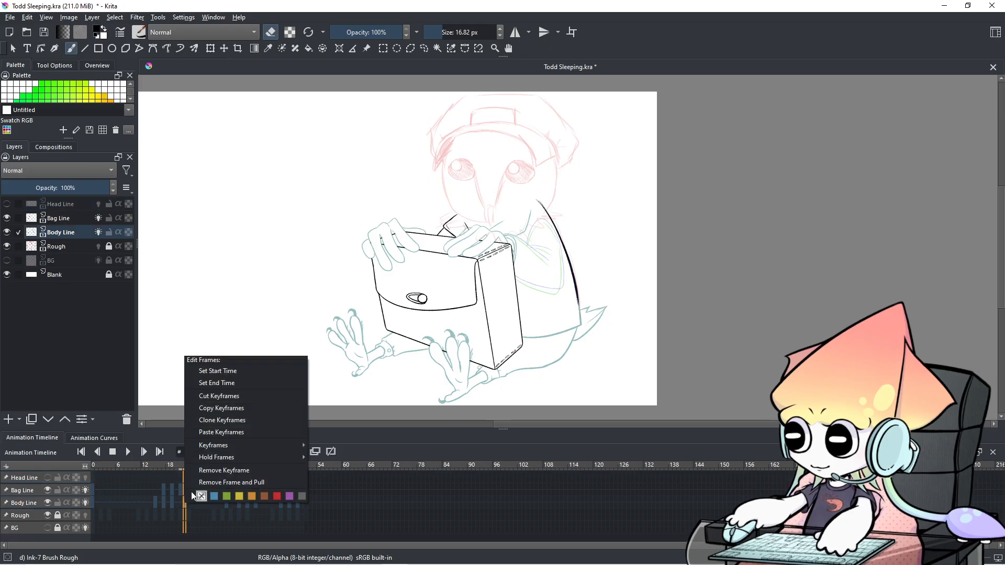
click(246, 470)
Step: Play the animation from the first frame to check the motion with the Body Line keyframe removed, and stop playback
click(168, 504)
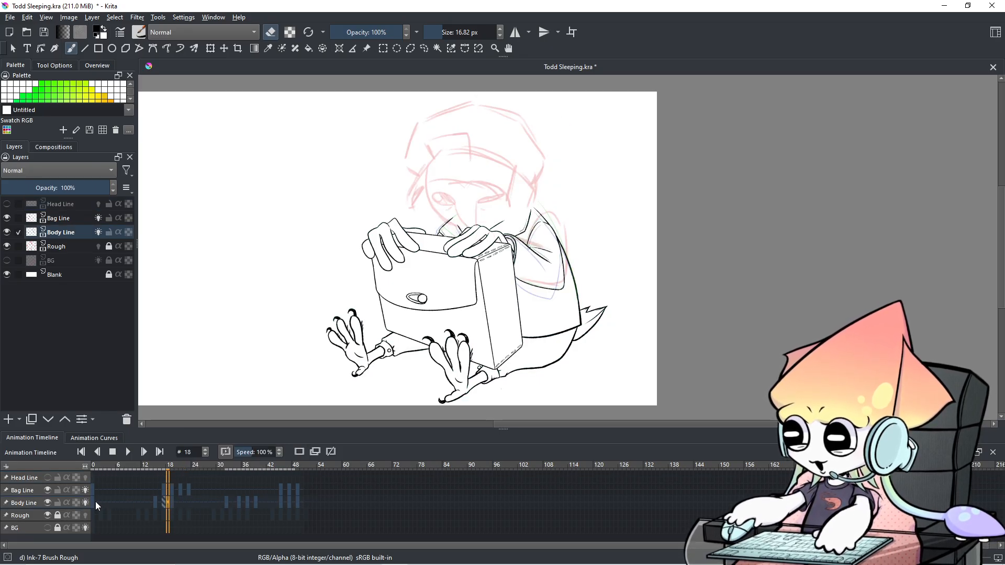
click(93, 501)
click(130, 451)
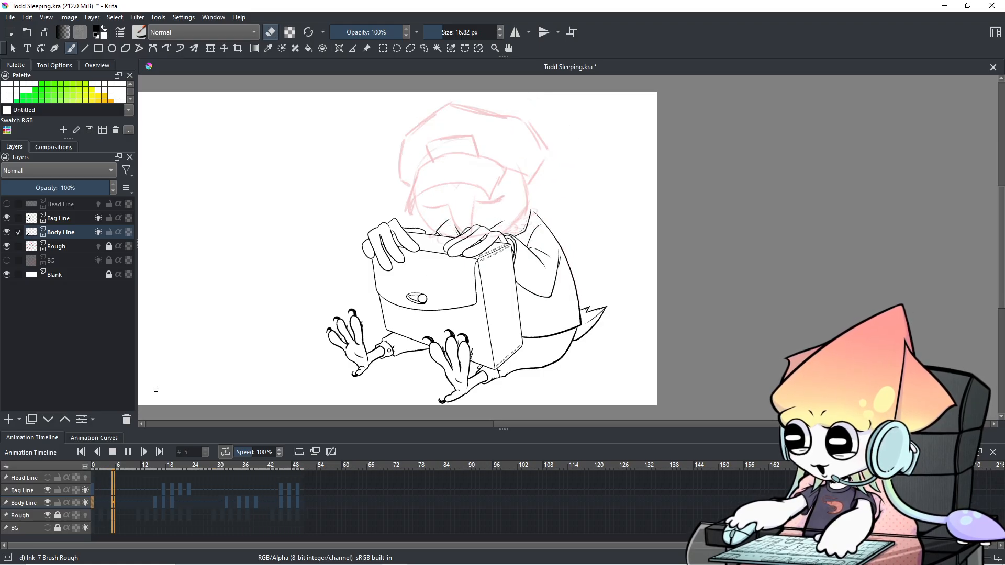
key(space)
Step: Examine the hands and the lines behind the briefcase up close, stepping through the frames from frame 16
scroll(469, 279, up, 4)
scroll(469, 279, up, 5)
scroll(492, 266, up, 3)
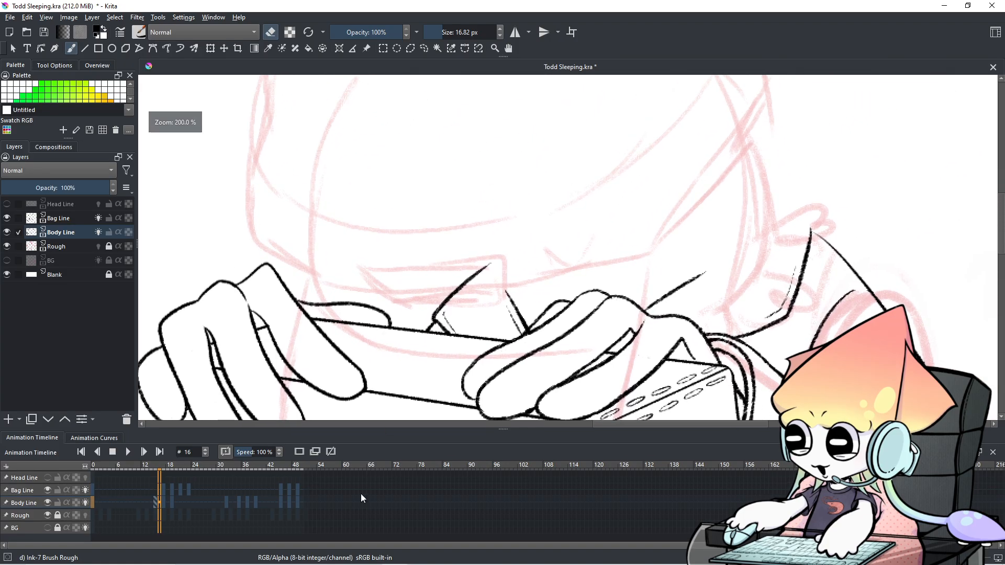
key(Right)
key(Right)
key(Right)
key(Right)
key(Right)
key(Right)
key(Right)
key(Right)
key(Right)
key(Right)
key(Right)
key(Right)
key(Right)
key(Right)
key(Right)
key(Right)
key(Right)
key(Right)
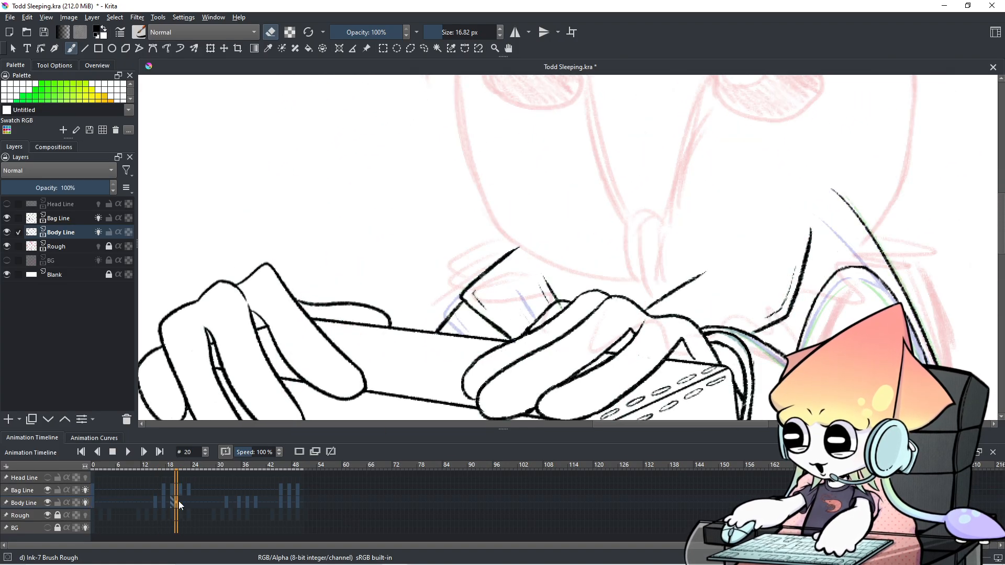
Step: Hide the Bag Line layer and erase the stray Body Line strokes between the two hands at frame 46
key(Right)
key(Right)
key(Right)
key(Right)
key(Right)
key(Right)
key(Right)
key(Right)
key(Right)
key(Right)
key(Right)
key(Right)
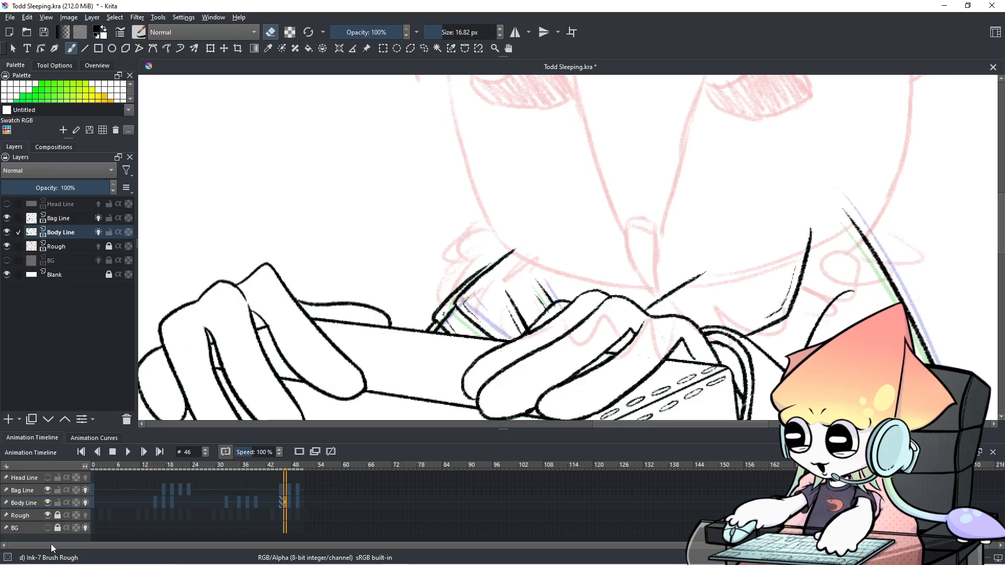
click(47, 490)
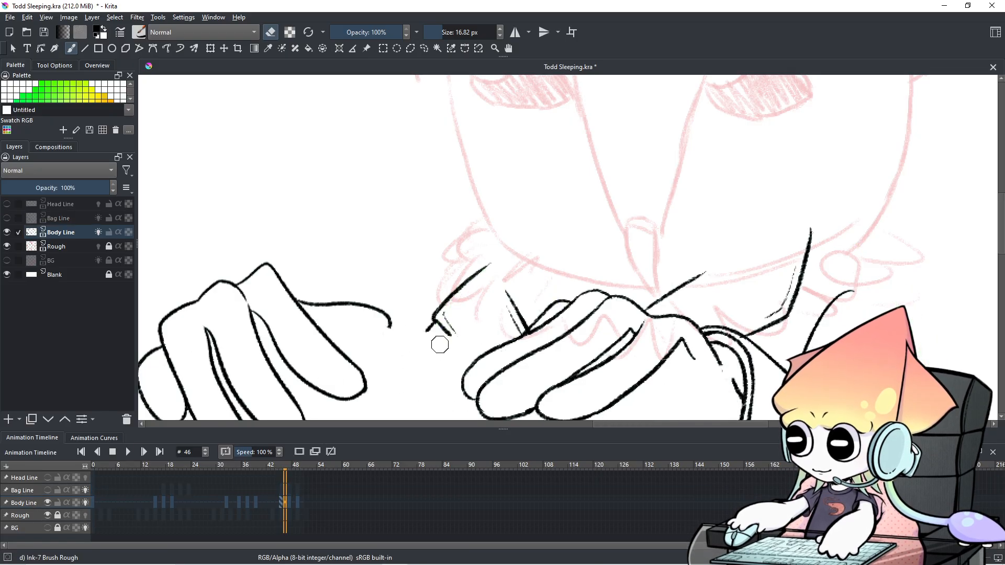
scroll(447, 329, up, 1)
mouse_move(442, 337)
mouse_down()
mouse_move(505, 292)
mouse_move(476, 328)
mouse_move(460, 336)
mouse_move(447, 310)
mouse_move(508, 262)
mouse_move(469, 293)
mouse_move(442, 281)
mouse_up()
mouse_move(534, 276)
mouse_down()
mouse_move(537, 306)
mouse_move(531, 277)
mouse_up()
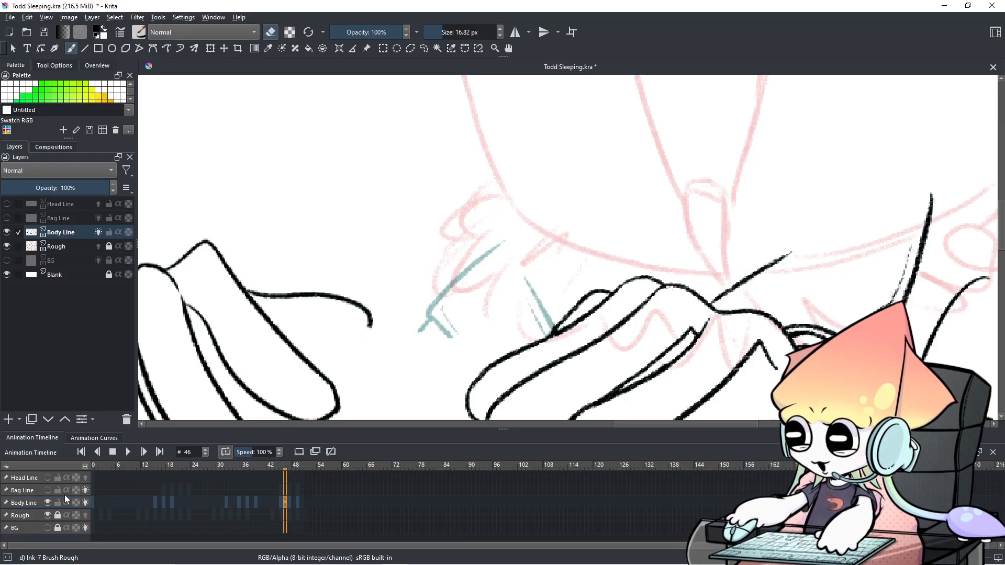
Step: Briefly show the Head Line layer for reference, and compare the Body Line strokes between the hands in the frames around 45 and 46
click(48, 477)
scroll(574, 273, down, 4)
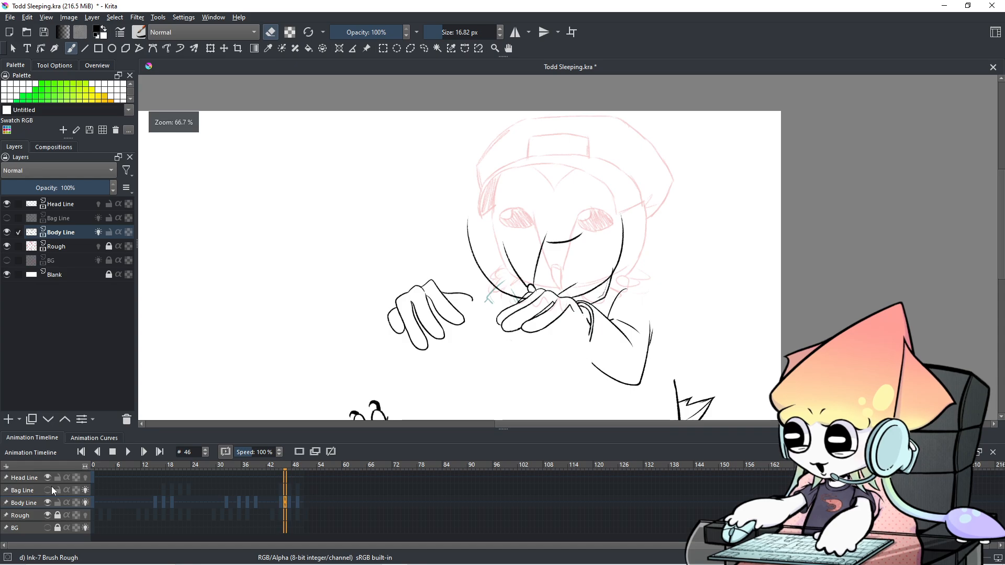
click(48, 478)
scroll(499, 296, up, 4)
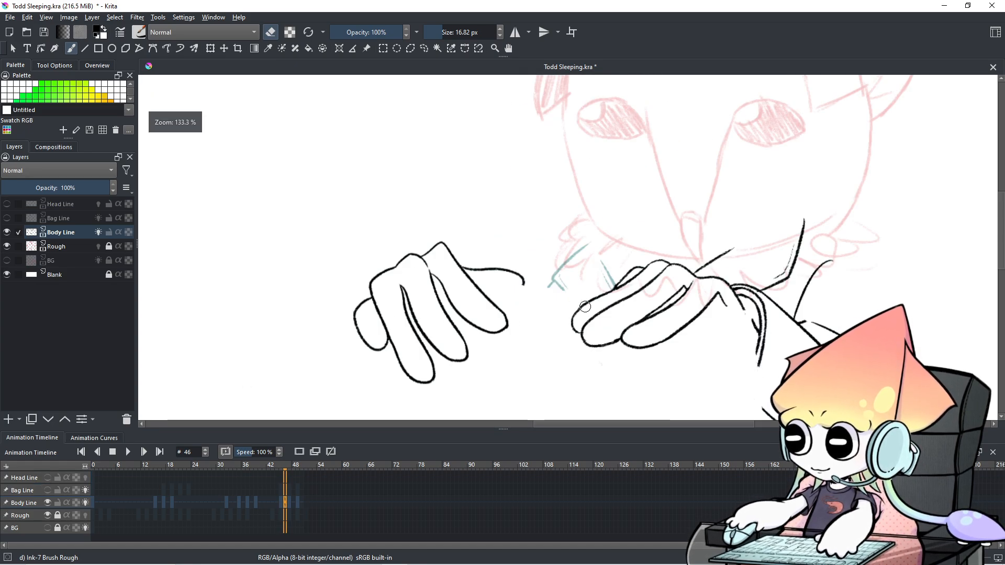
key(Left)
key(Left)
key(Left)
key(Left)
key(Right)
key(Right)
key(Right)
key(Right)
key(Left)
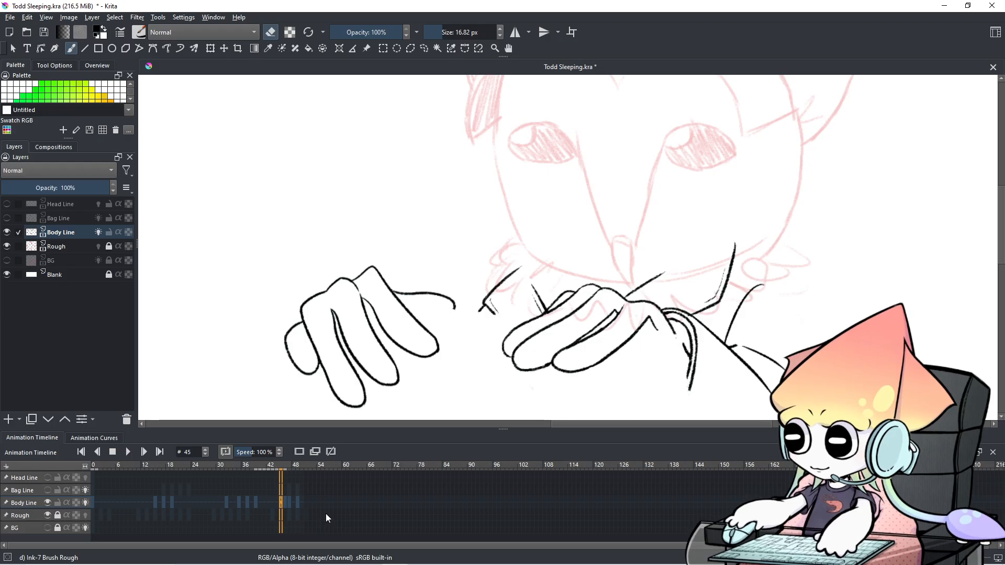
key(Right)
key(Right)
Step: Replace the Body Line keyframe at frame 45 with the cleaned drawing from frame 46
click(281, 504)
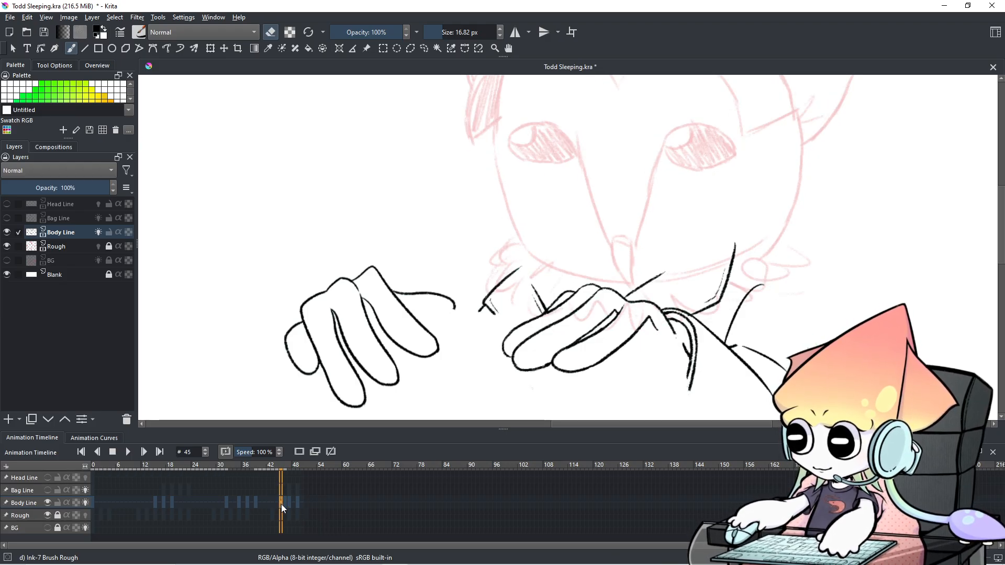
right_click(281, 504)
click(311, 472)
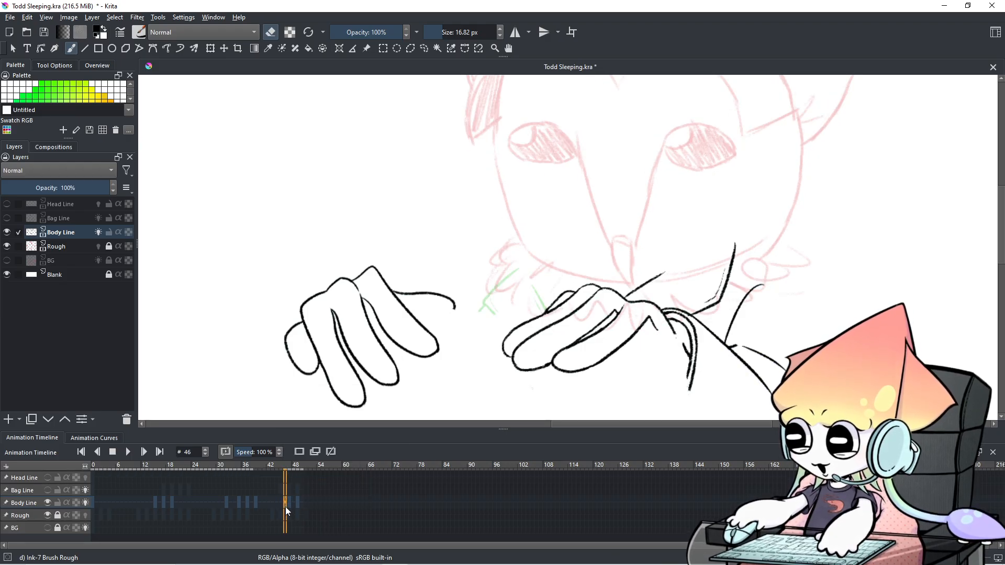
Step: Check the arm, hand and shoulder lines without the briefcase, stepping back and forth between about frames 30 and 47
click(259, 502)
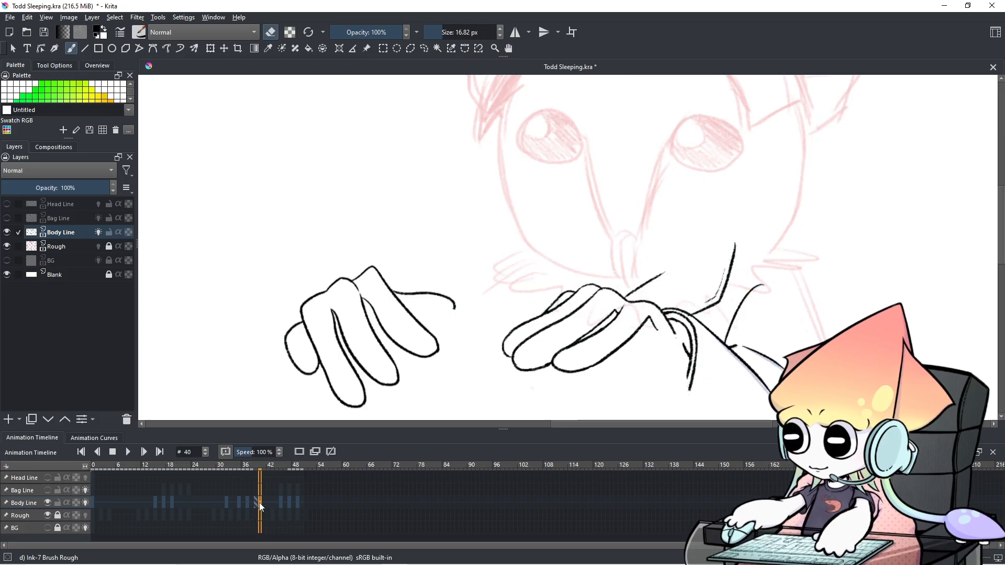
drag(184, 508, 234, 494)
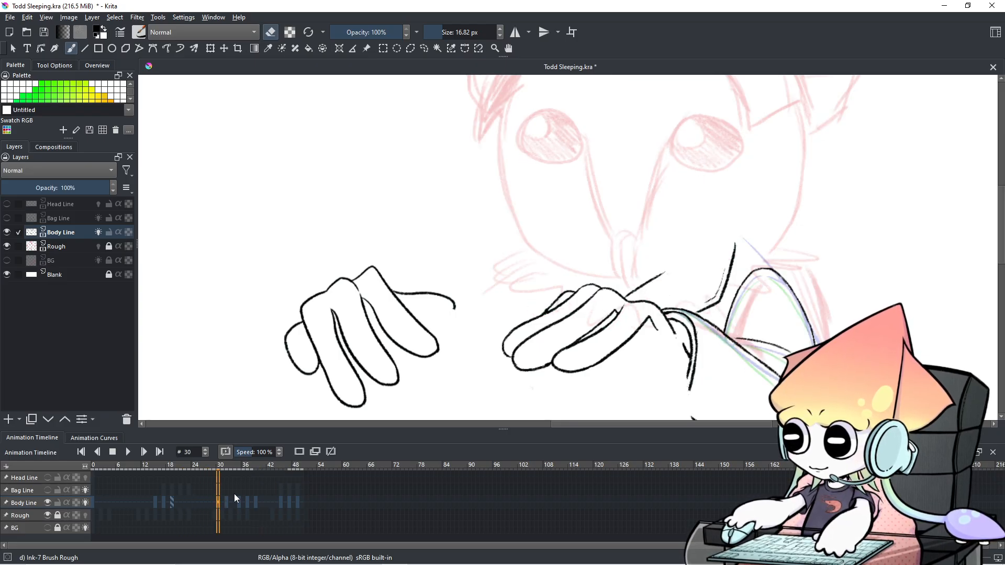
key(Right)
key(Right)
key(Right)
key(Right)
key(Right)
key(Right)
key(Right)
key(Right)
key(Right)
key(Right)
key(Right)
key(Right)
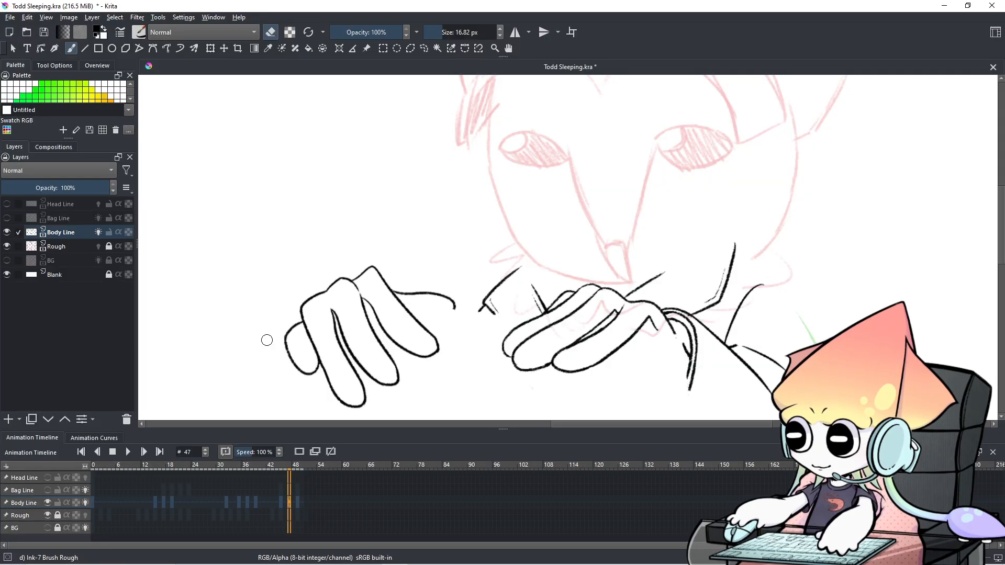
key(Left)
key(Left)
key(Left)
key(Left)
key(Left)
key(Left)
key(Left)
key(Left)
key(Left)
key(Left)
key(Left)
key(Left)
key(Left)
key(Left)
key(Left)
key(Left)
key(Left)
key(Left)
key(Left)
key(Left)
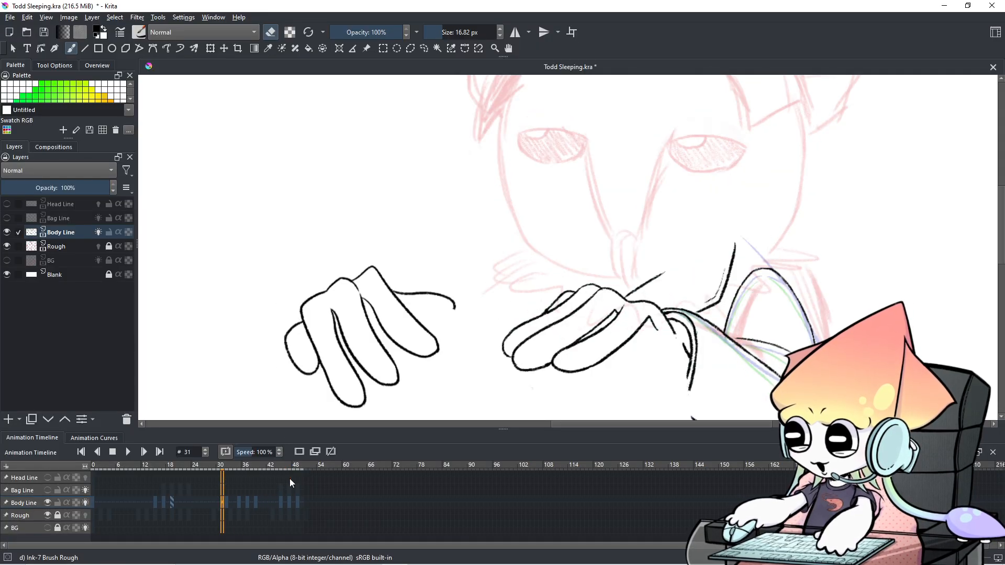
key(Left)
key(Left)
key(Left)
key(Right)
key(Right)
key(Right)
key(Right)
key(Right)
key(Right)
key(Right)
key(Right)
key(Right)
key(Right)
key(Right)
key(Right)
key(Right)
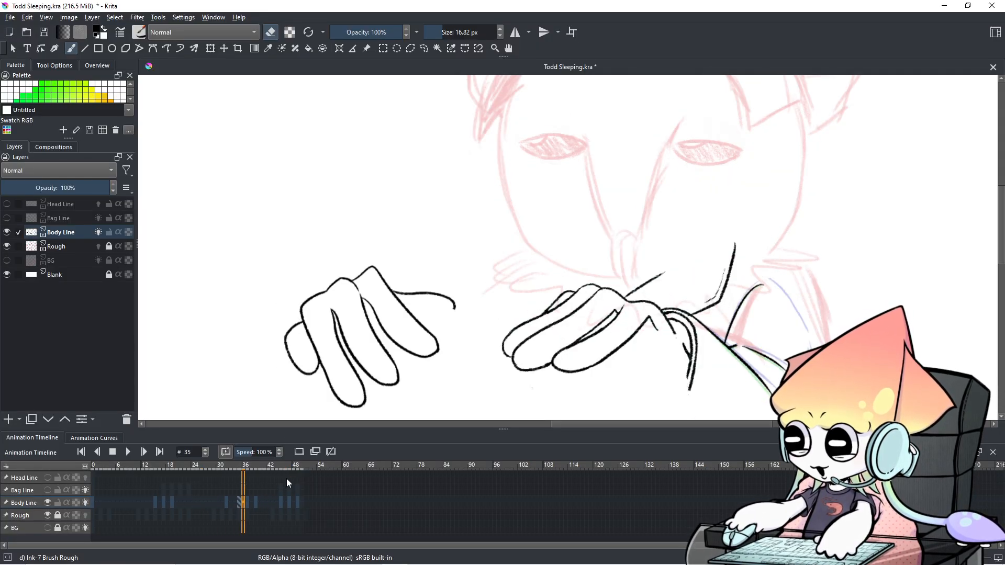
Step: Show the Bag Line layer and examine how the briefcase and body lines overlap from frame 30 to frame 47
click(47, 490)
key(Left)
key(Left)
key(Left)
key(Left)
key(Left)
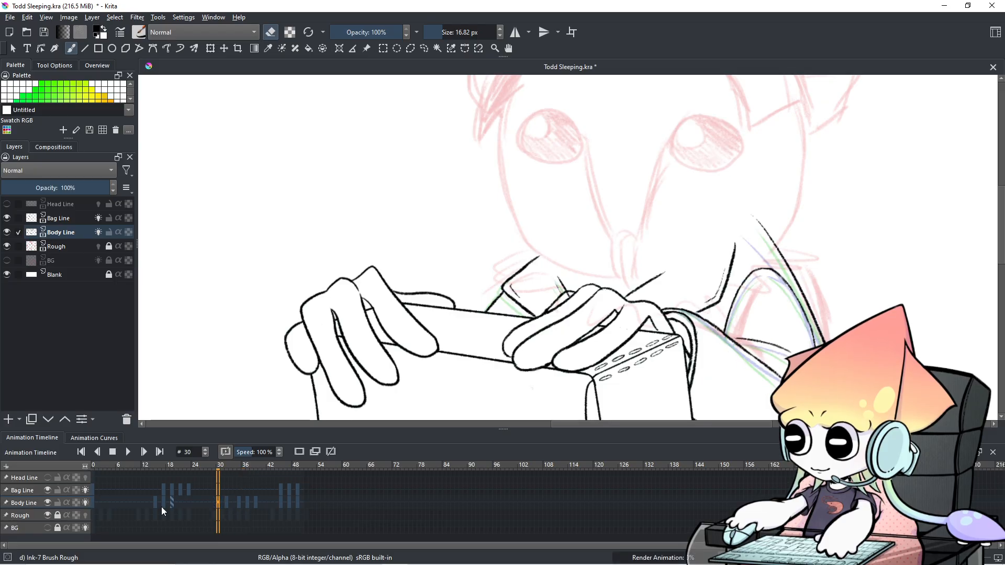
key(Right)
key(Right)
key(Right)
key(Right)
key(Right)
key(Right)
key(Right)
key(Right)
key(Right)
key(Right)
key(Right)
key(Right)
key(Right)
key(Right)
key(Right)
key(Right)
key(Right)
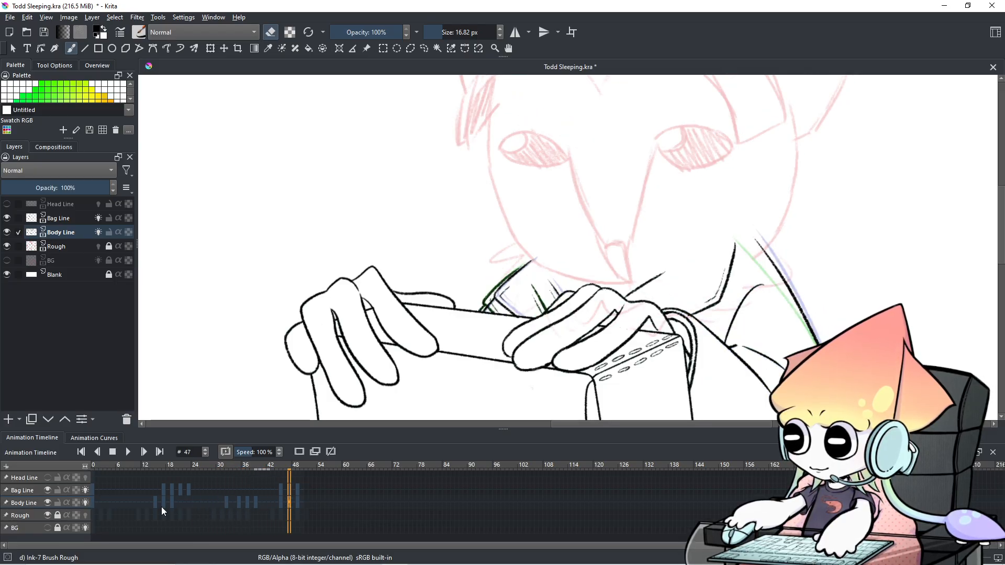
key(Left)
key(Right)
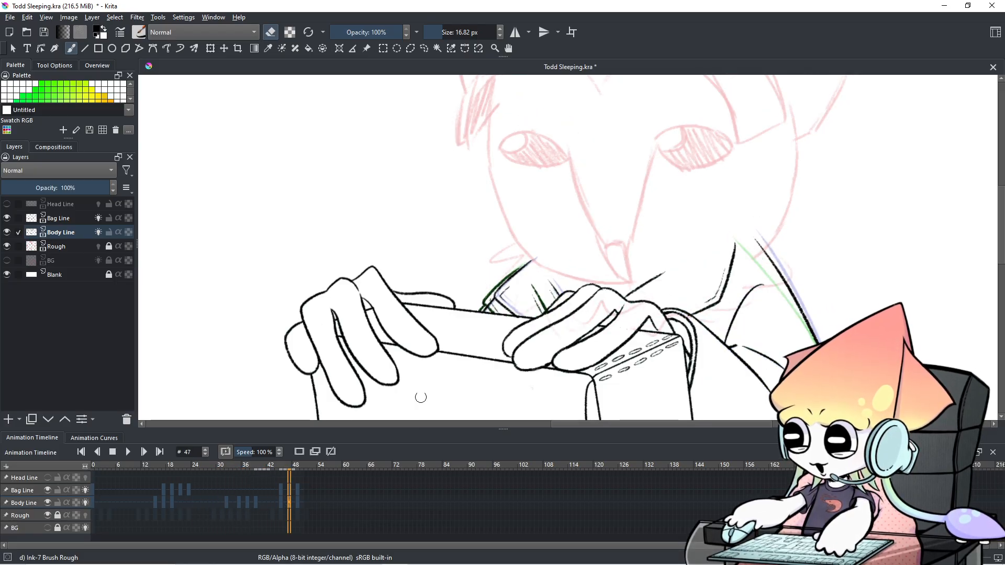
Step: Hide the Bag Line layer and erase the stray Body Line strokes between the hands at frames 47 and 49
scroll(557, 309, up, 2)
drag(541, 264, 563, 296)
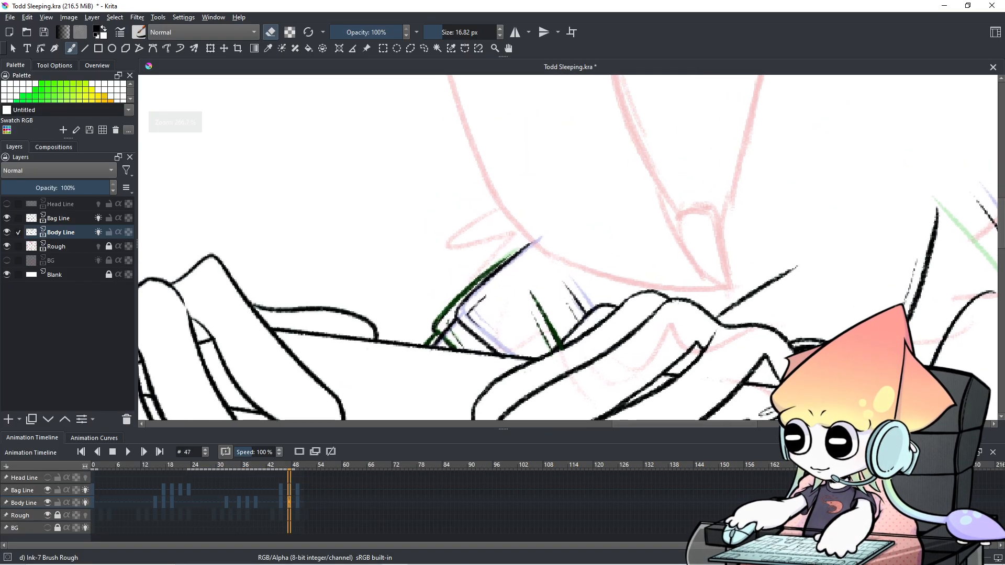
click(47, 491)
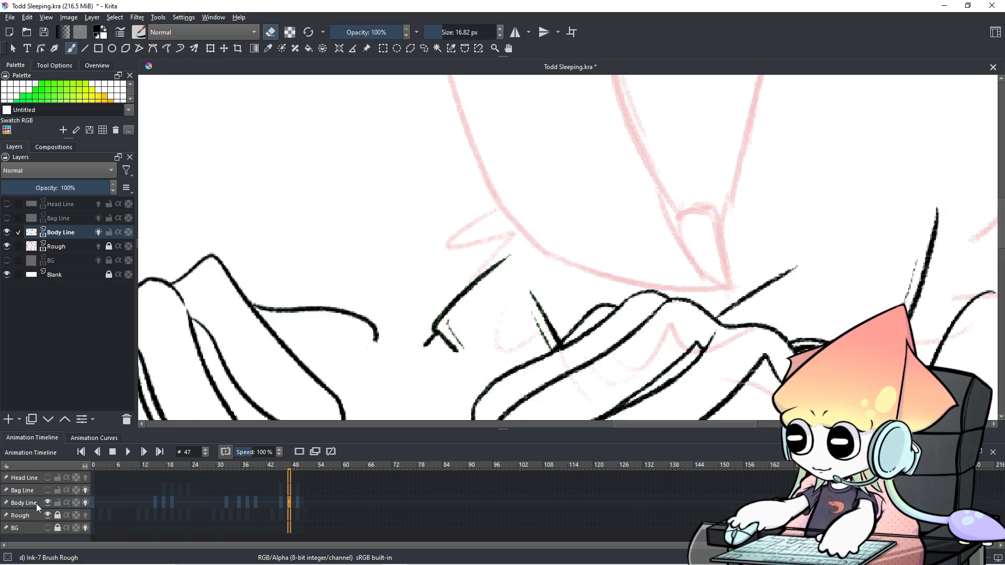
mouse_move(440, 330)
mouse_down()
mouse_move(474, 271)
mouse_move(534, 233)
mouse_up()
mouse_move(529, 292)
mouse_down()
mouse_move(545, 312)
mouse_move(533, 289)
mouse_up()
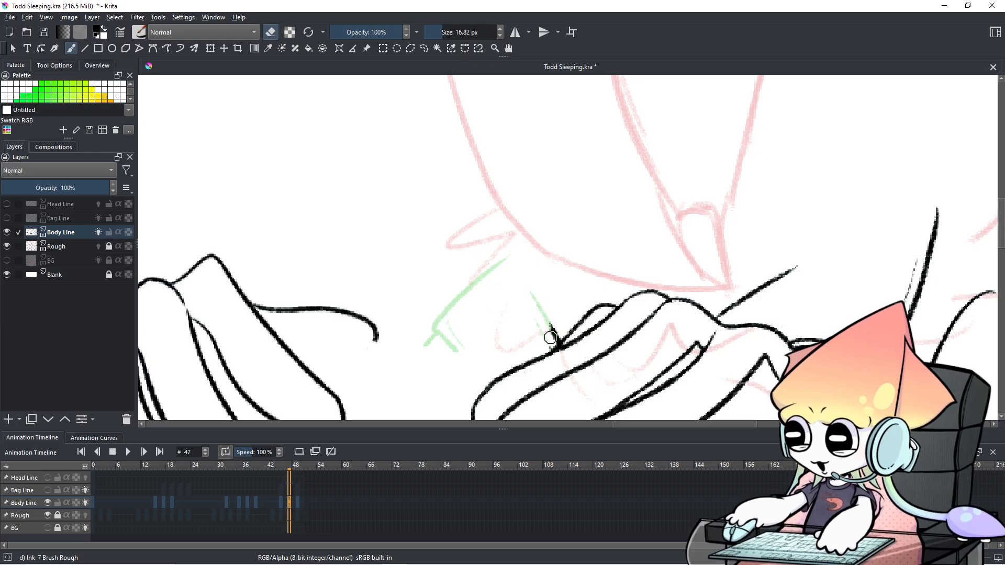
drag(552, 334, 551, 337)
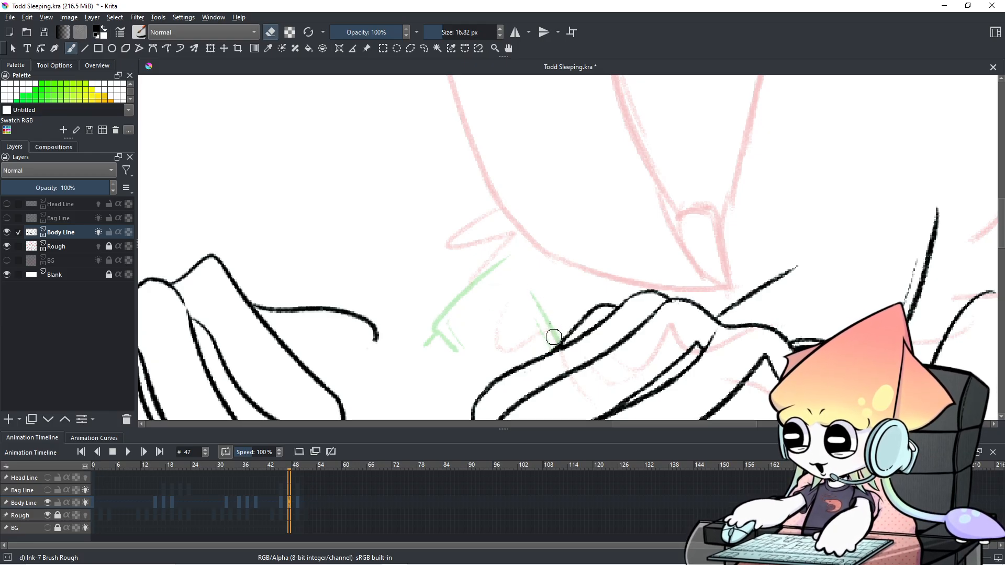
click(297, 504)
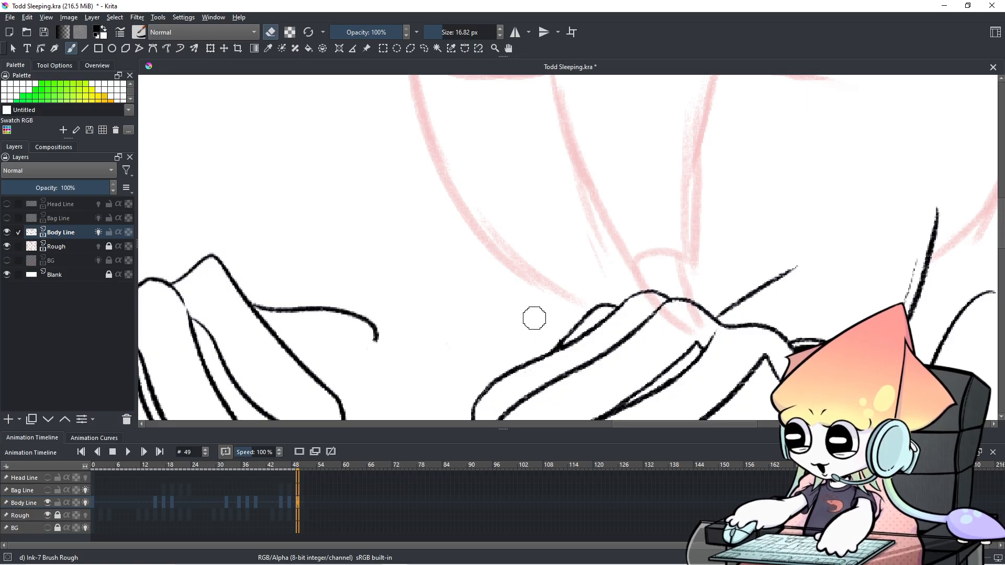
Step: Show the Bag Line layer again with the whole character in view
scroll(534, 318, down, 4)
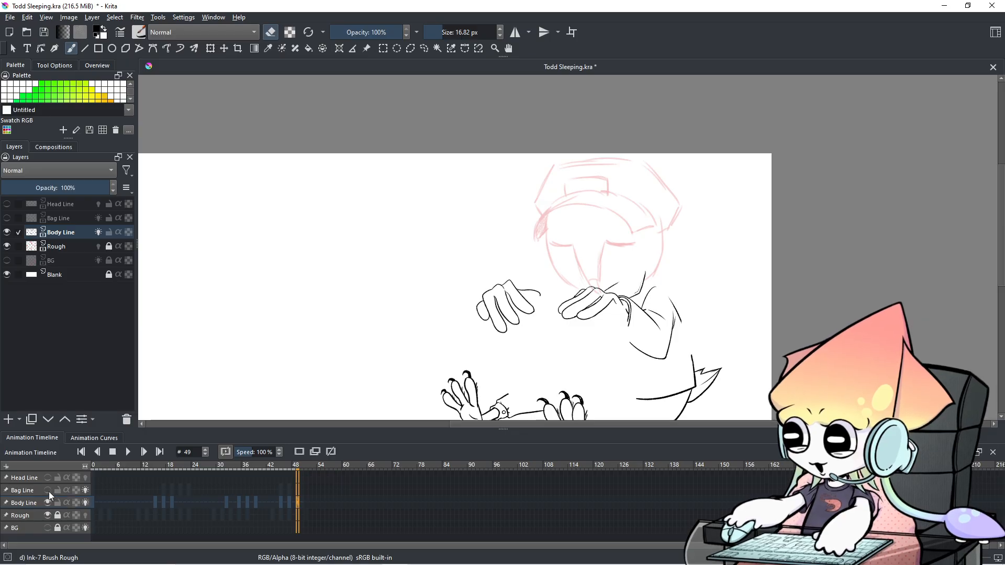
click(47, 491)
mouse_move(606, 341)
mouse_down()
mouse_move(548, 288)
mouse_move(524, 291)
mouse_up()
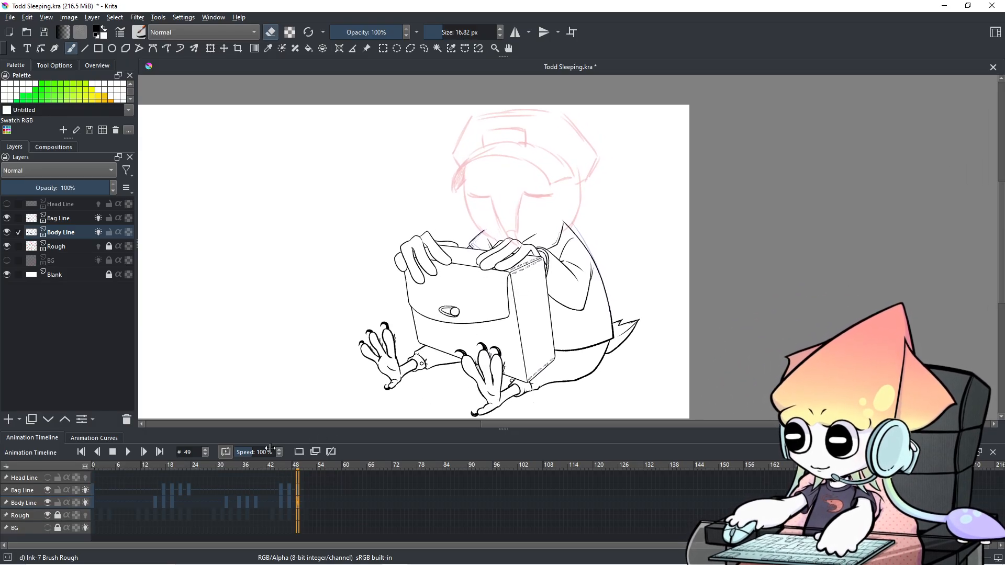
Step: Play the animation from frame 0 to check the cleaned body and bag lines, and stop playback
click(92, 490)
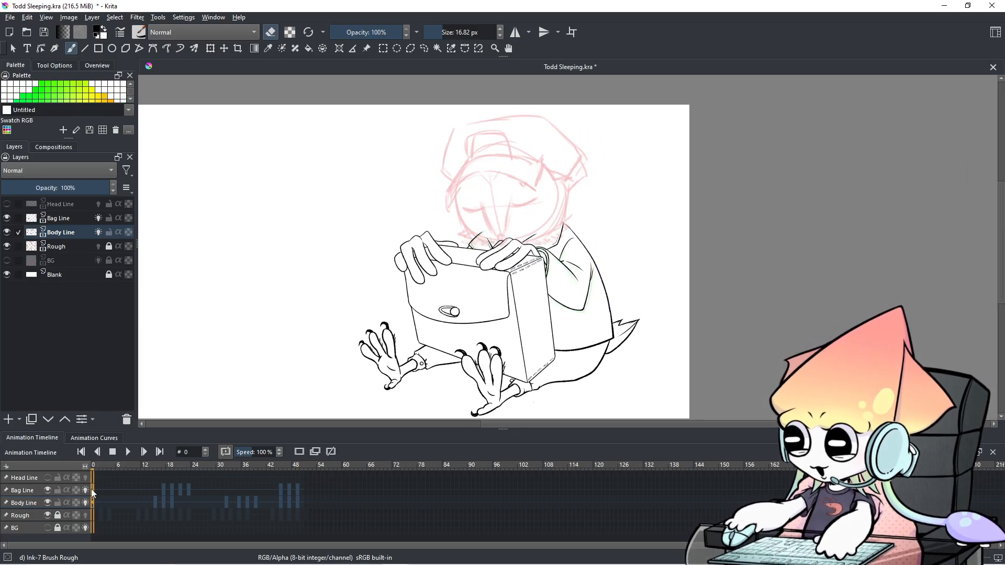
click(134, 454)
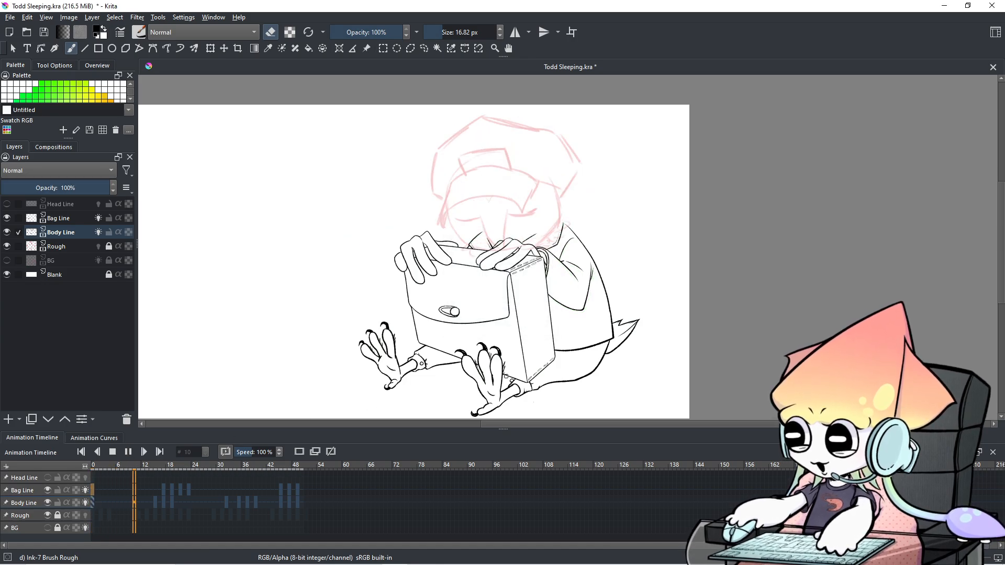
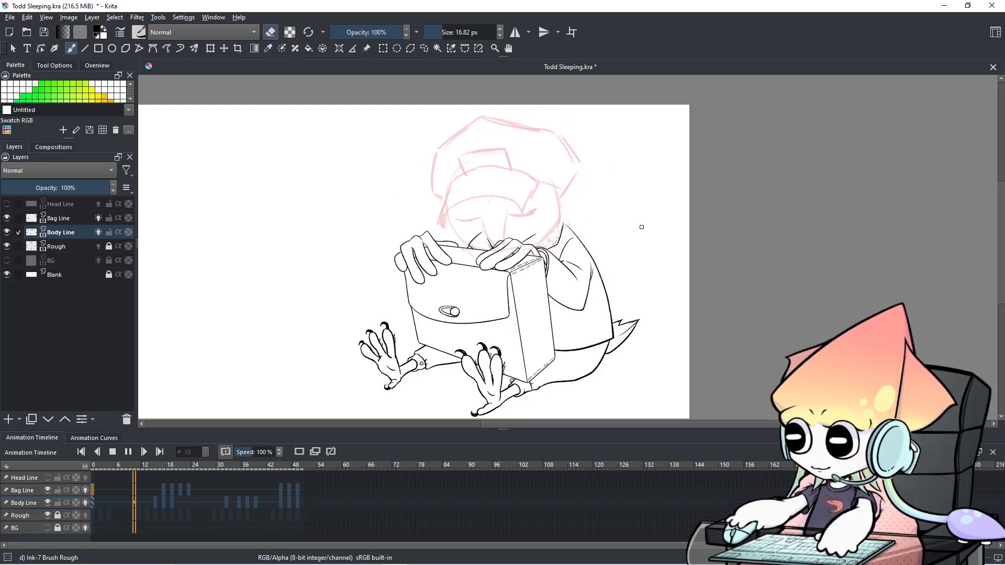
click(129, 452)
Step: Examine the sleeve, arm and back lines up close, stepping through the frames from frame 1 to frame 15
scroll(524, 368, up, 2)
scroll(634, 254, up, 1)
drag(633, 264, 615, 310)
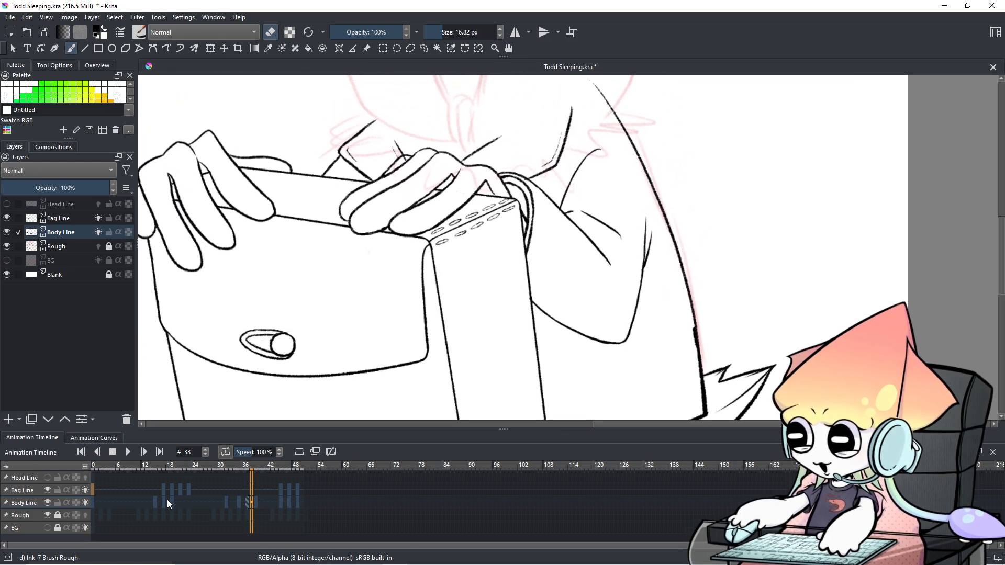
click(98, 501)
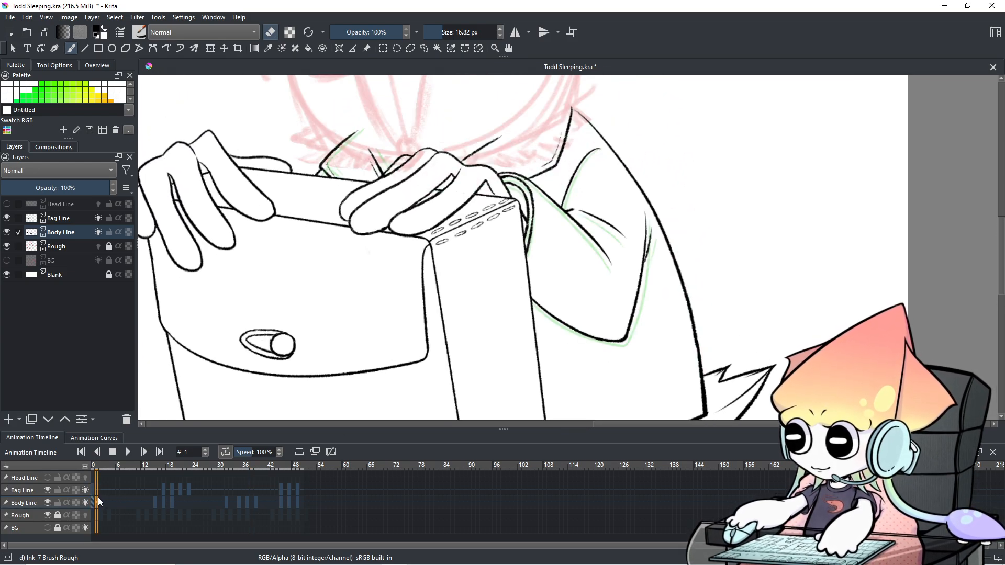
key(Right)
key(Right)
key(Right)
key(Right)
key(Right)
key(Right)
key(Right)
key(Right)
key(Right)
key(Right)
key(Right)
key(Right)
key(Right)
key(Right)
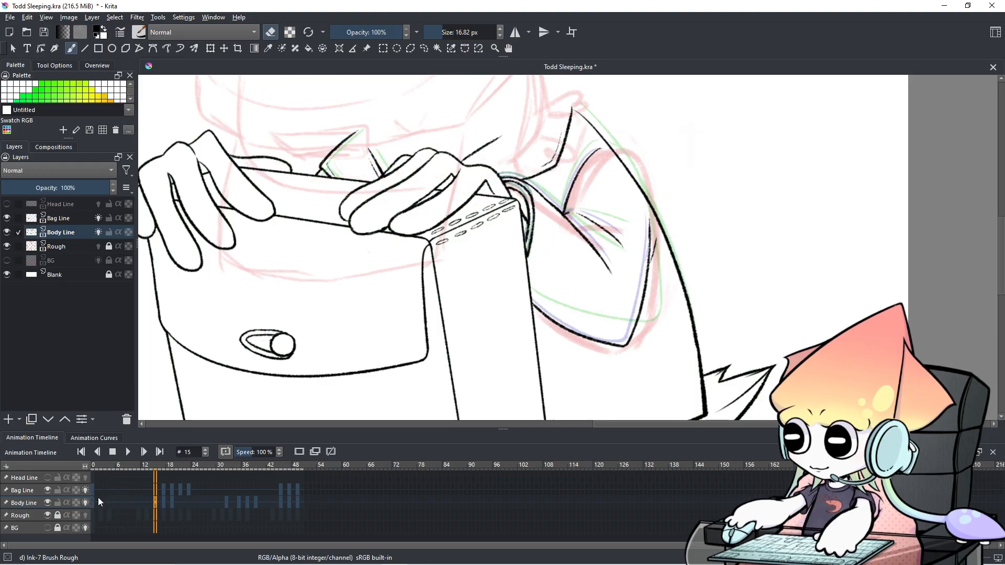
key(Left)
key(Left)
Step: Inspect the cuff and sleeve lines beside the briefcase more closely, comparing the frames from about 10 to 17
scroll(505, 247, up, 4)
scroll(585, 221, down, 4)
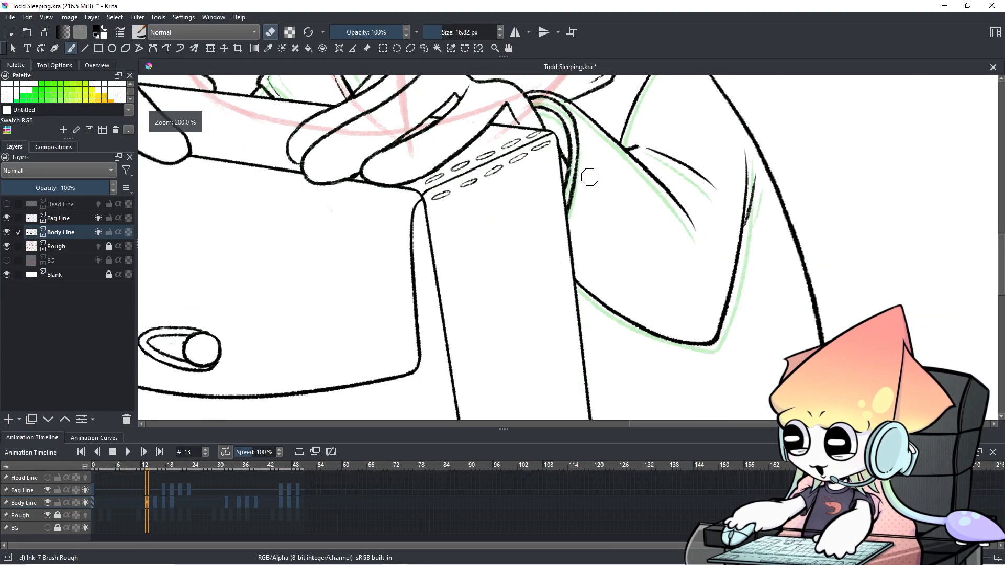
key(Left)
key(Left)
key(Left)
key(Right)
key(Right)
key(Right)
key(Right)
key(Right)
key(Right)
key(Right)
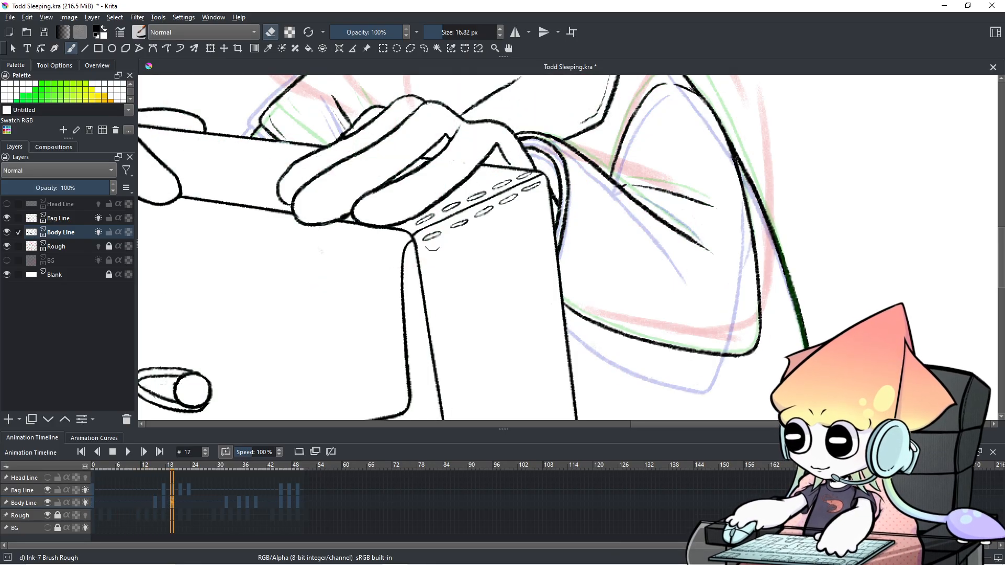
Step: Examine the sleeve, cuff and back lines beside the briefcase, stepping through the frames between 14 and 32
key(Right)
key(Right)
key(Right)
key(Right)
key(Right)
key(Right)
key(Right)
key(Right)
key(Right)
key(Right)
key(Right)
key(Right)
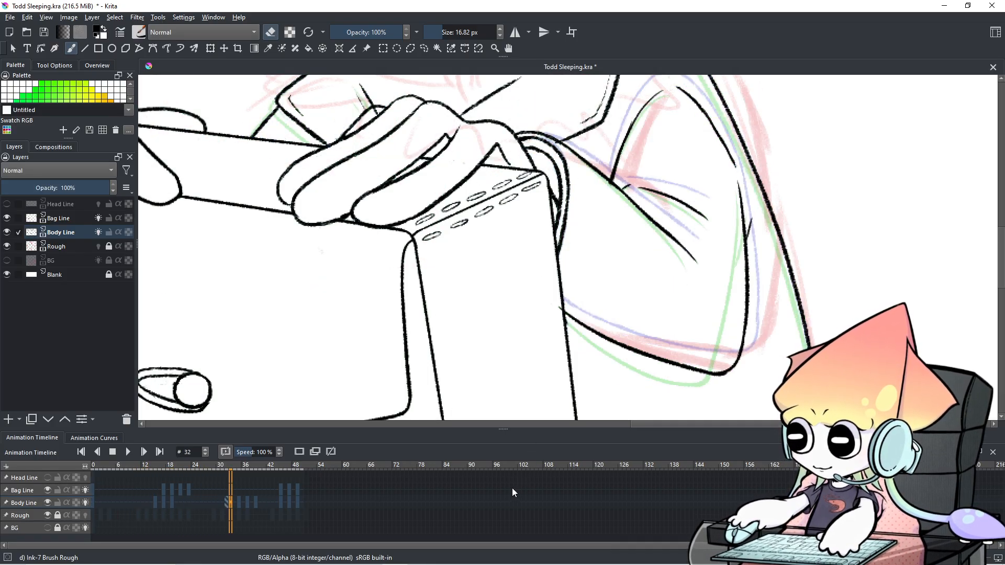
key(Left)
key(Left)
key(Left)
key(Left)
key(Left)
key(Left)
key(Left)
key(Left)
key(Left)
key(Left)
key(Left)
key(Left)
key(Left)
key(Left)
key(Left)
key(Left)
key(Left)
key(Left)
key(Left)
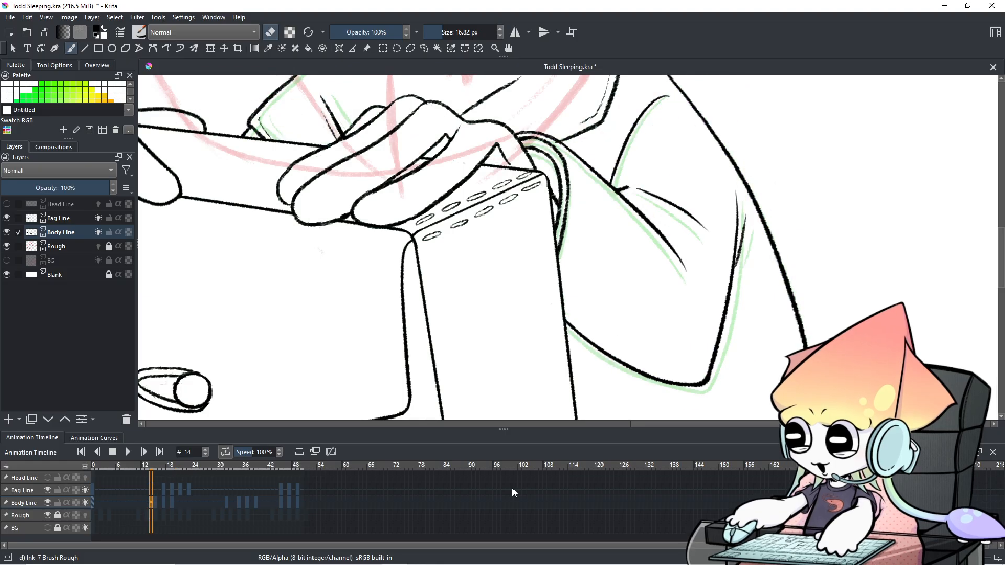
Step: Compare the held sleeve drawing around frames 9 to 14 with the frames that follow it
key(Left)
key(Left)
key(Left)
key(Left)
key(Left)
key(Left)
key(Left)
key(Left)
key(Right)
key(Right)
key(Right)
key(Right)
key(Right)
key(Right)
key(Right)
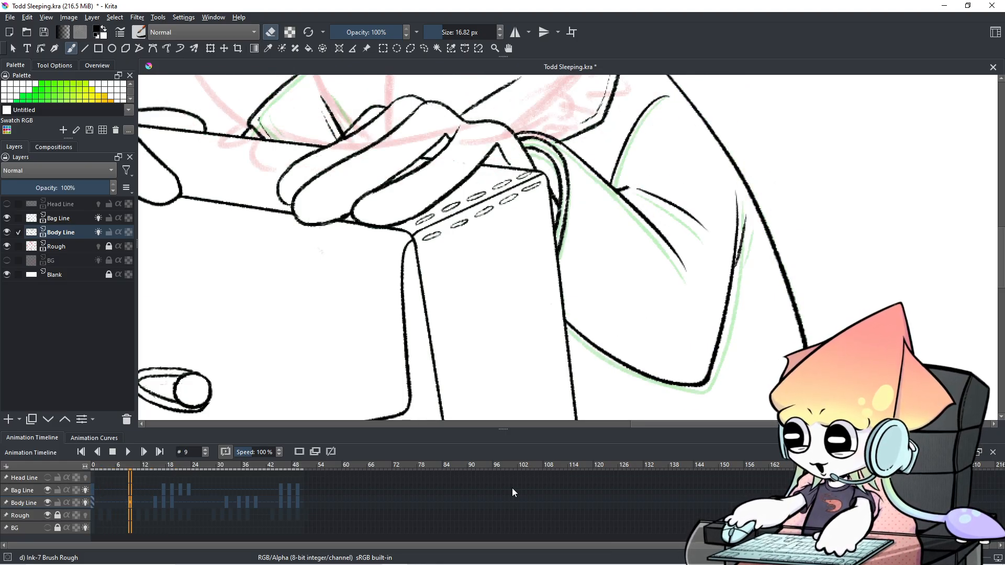
key(Right)
key(Right)
key(Right)
key(Right)
key(Right)
key(Right)
key(Right)
key(Right)
key(Right)
key(Right)
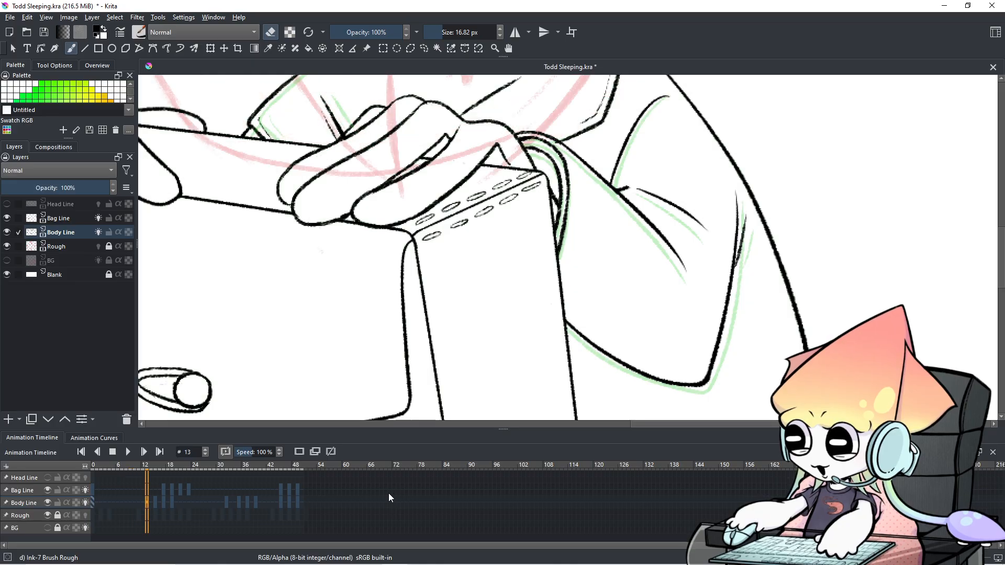
key(Right)
Step: Compare the arm and back poses from frame 14 to frame 20 with both hands and the briefcase in view
scroll(471, 287, down, 2)
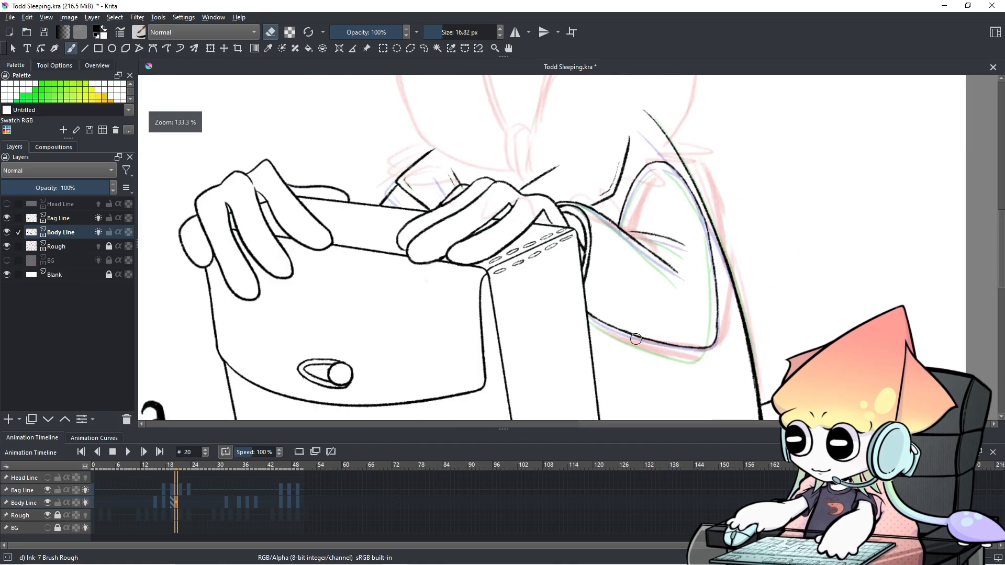
key(Left)
key(Left)
key(Left)
key(Left)
key(Left)
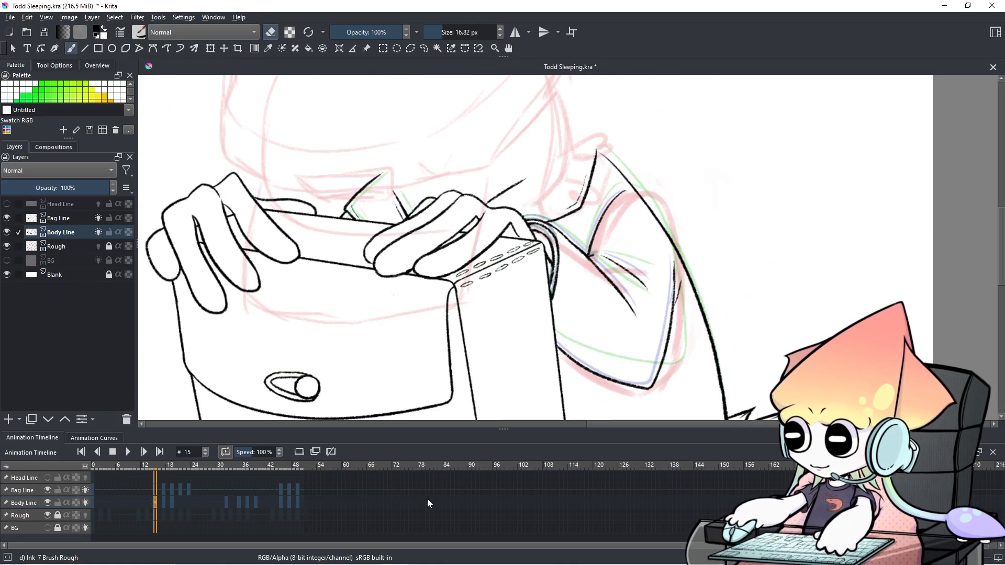
key(Right)
key(Right)
key(Right)
key(Right)
key(Left)
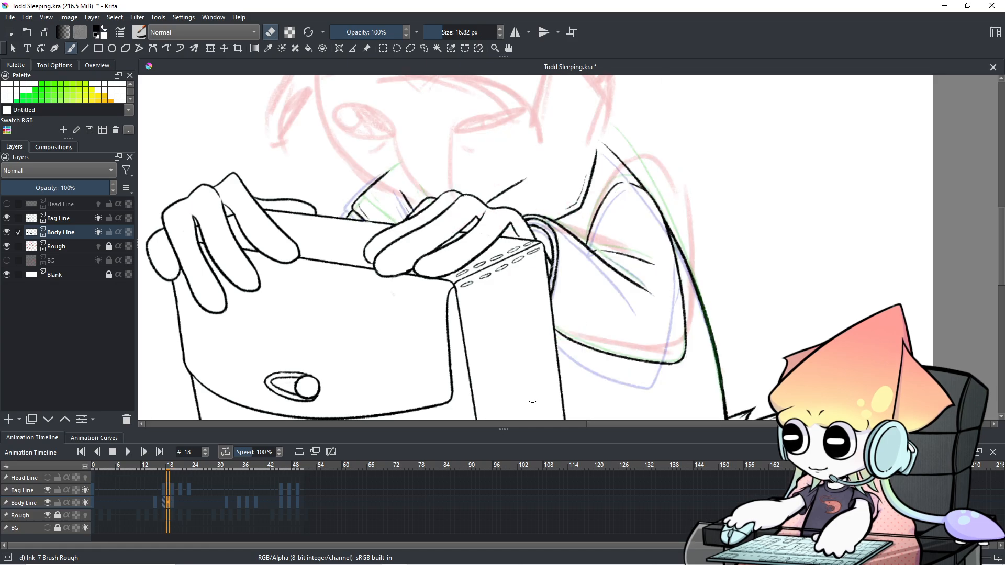
key(Right)
key(Right)
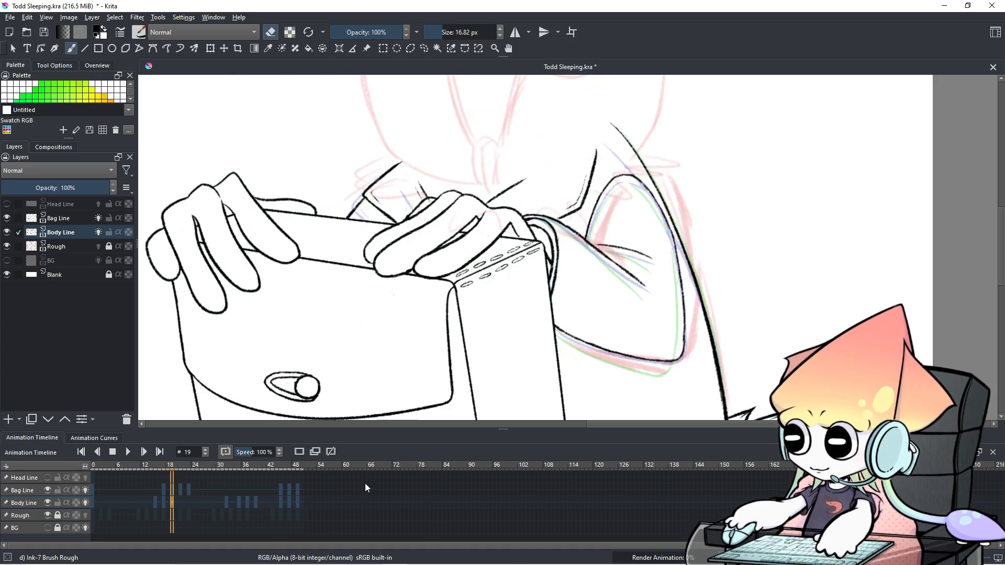
key(Left)
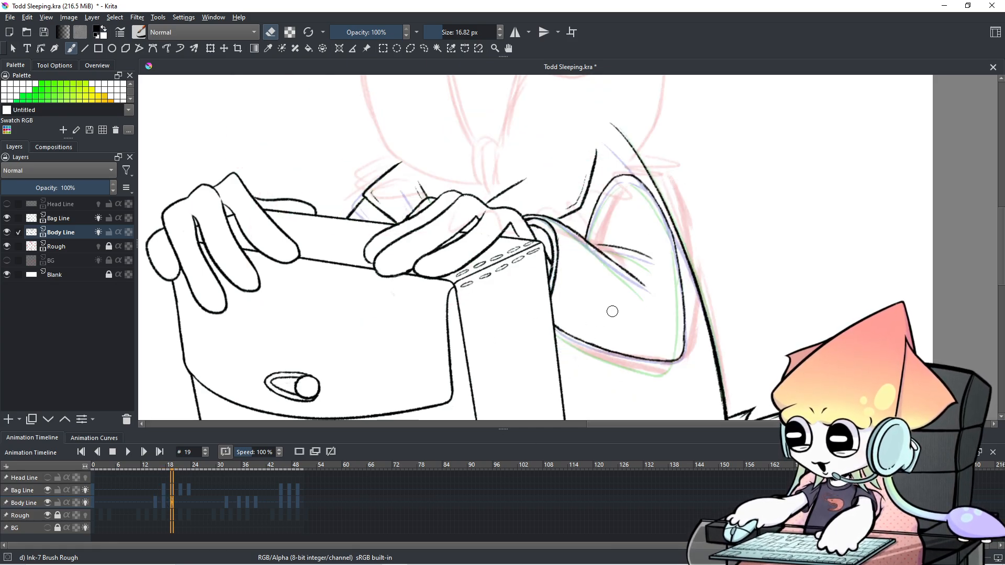
key(Left)
key(Left)
key(Left)
key(Left)
key(Left)
key(Left)
key(Left)
key(Left)
key(Left)
key(Left)
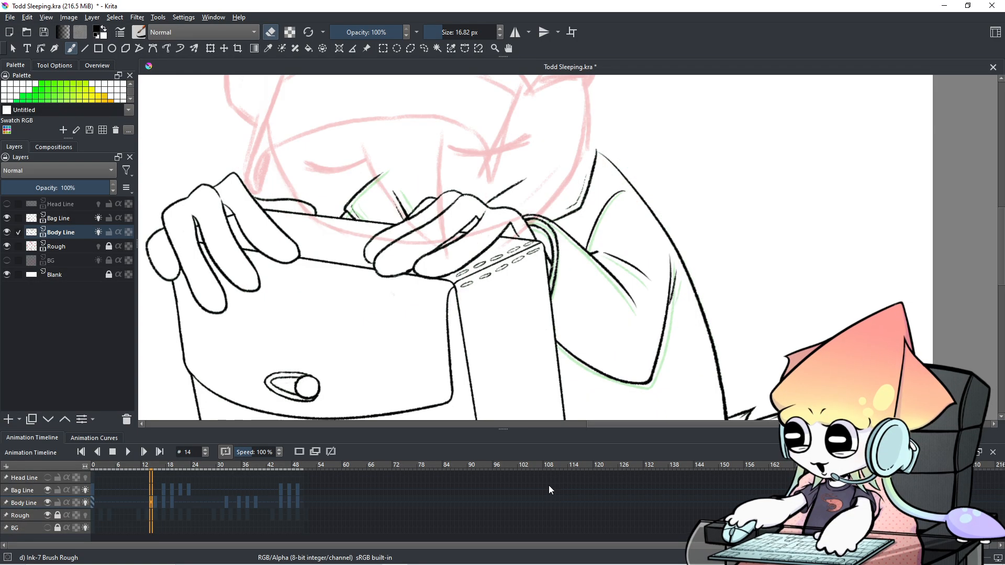
key(Right)
key(Right)
key(Right)
key(Right)
key(Right)
key(Right)
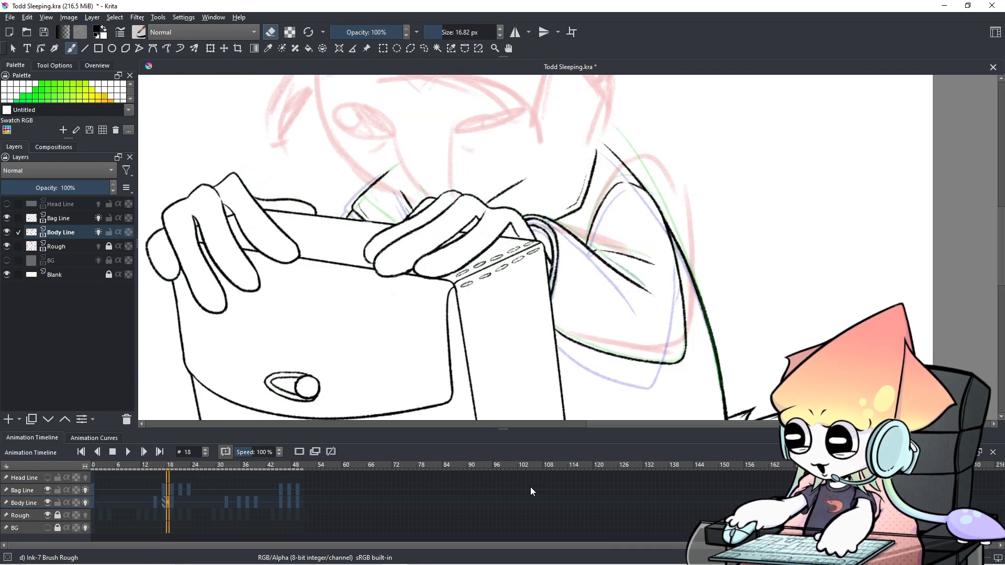
Step: Ink a short fold line with a 5.44 px brush between the sleeve's outer edge and the back line at frame 17
key(space)
key(space)
key(Right)
key(Right)
key(plus)
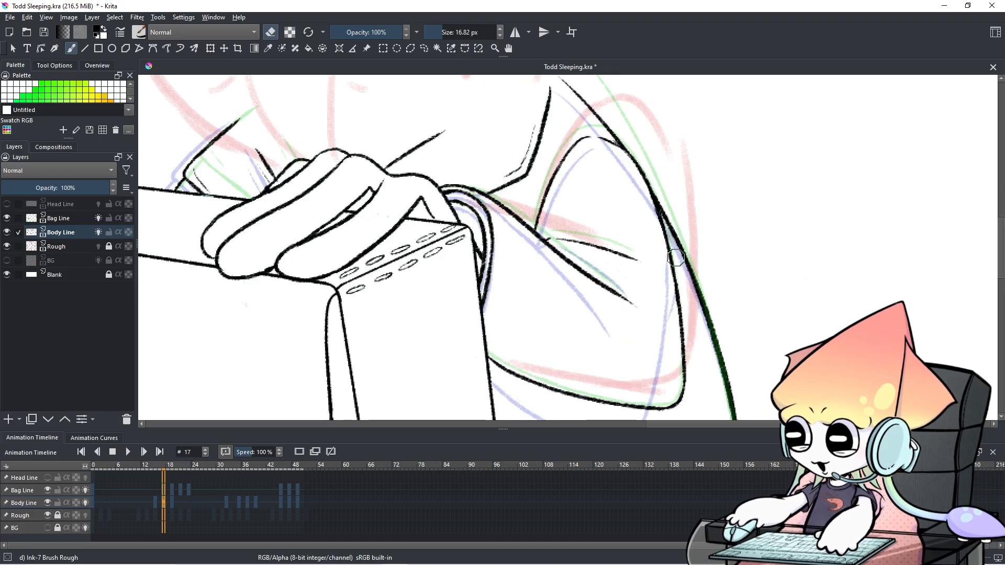
key(e)
key(ctrl+z)
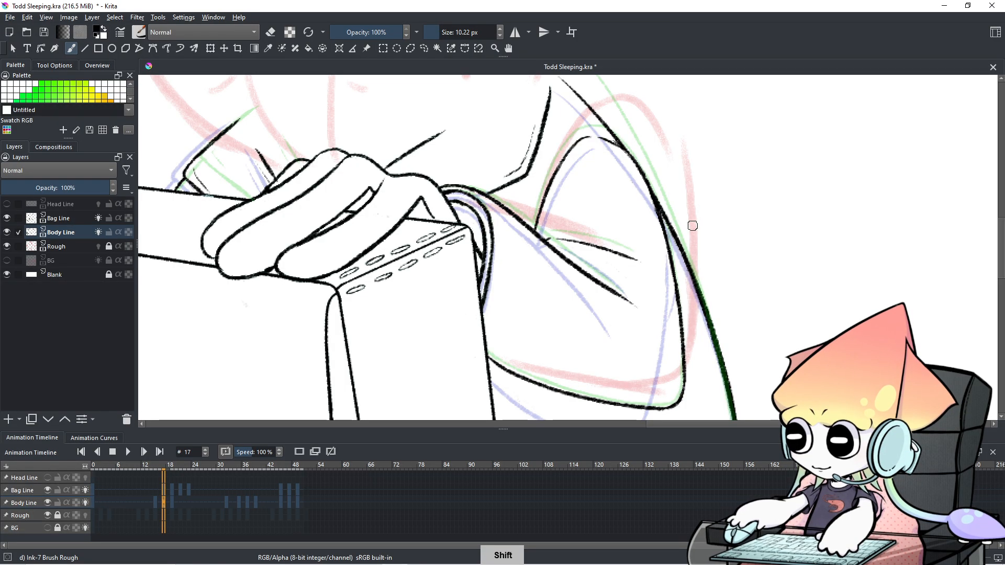
drag(693, 225, 677, 282)
key(ctrl+z)
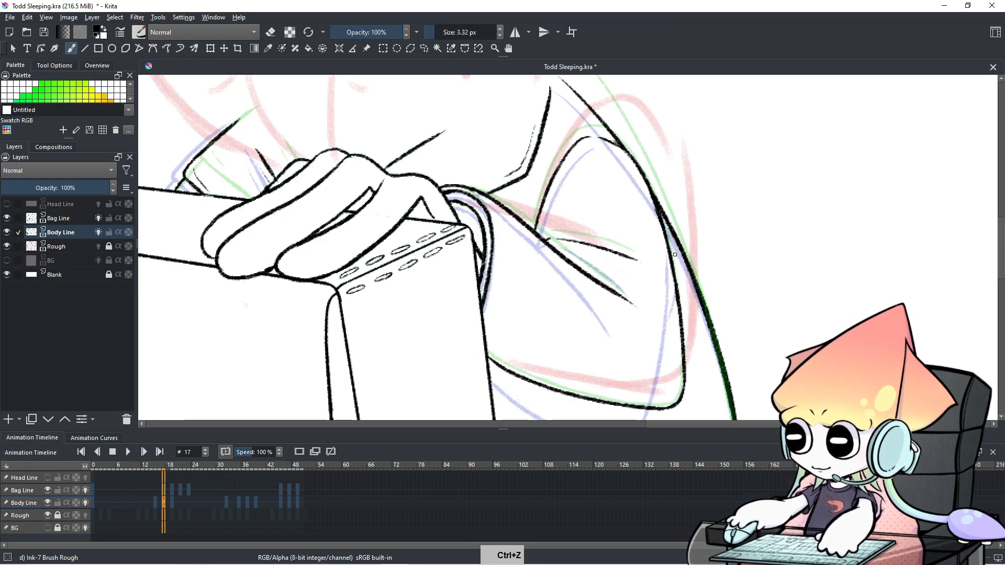
key(ctrl+z)
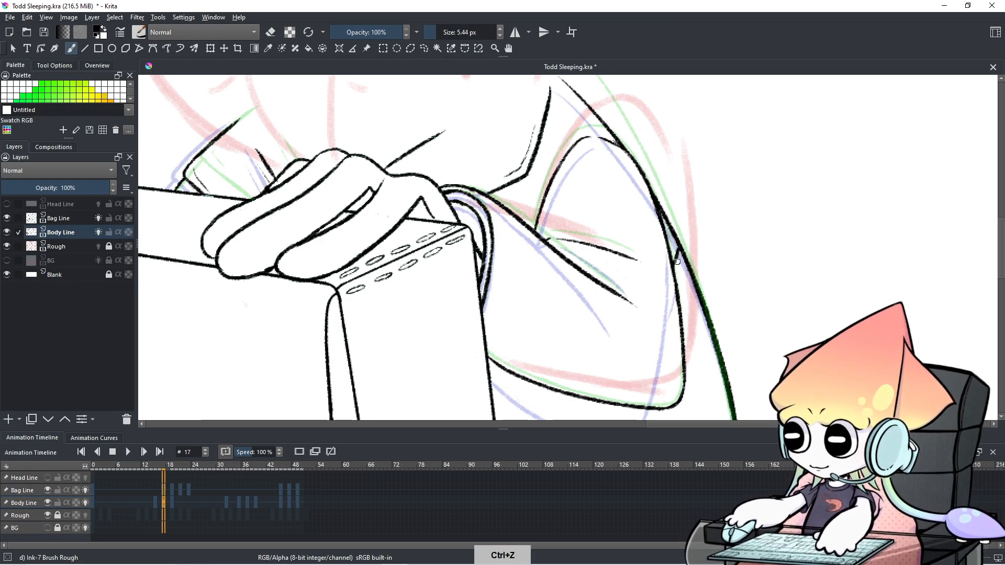
key(ctrl+z)
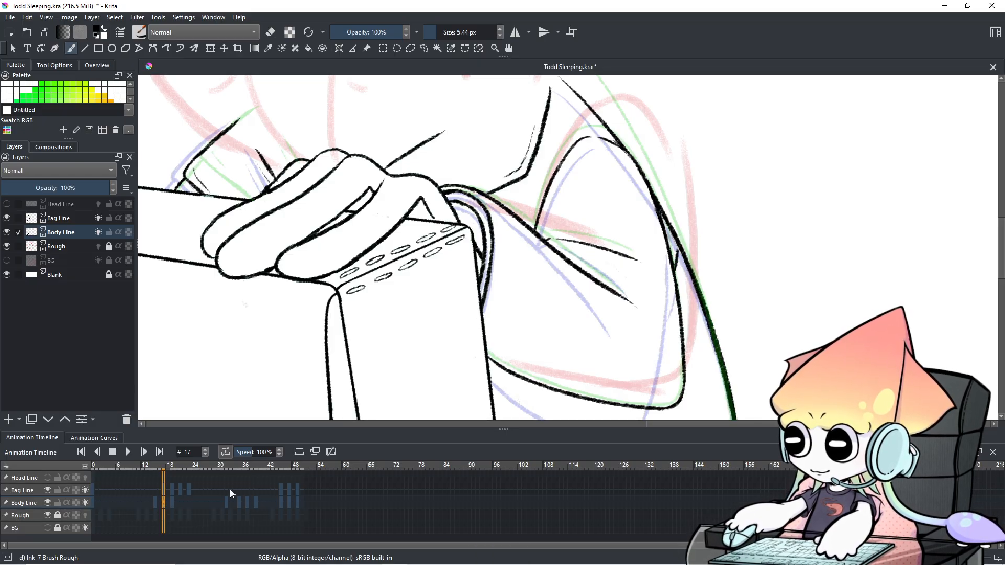
Step: Move the Body Line keyframe from frame 19 to frame 20 and check the neighbouring frames
mouse_move(173, 494)
mouse_down()
mouse_move(149, 501)
mouse_move(178, 502)
mouse_up()
drag(190, 504, 160, 499)
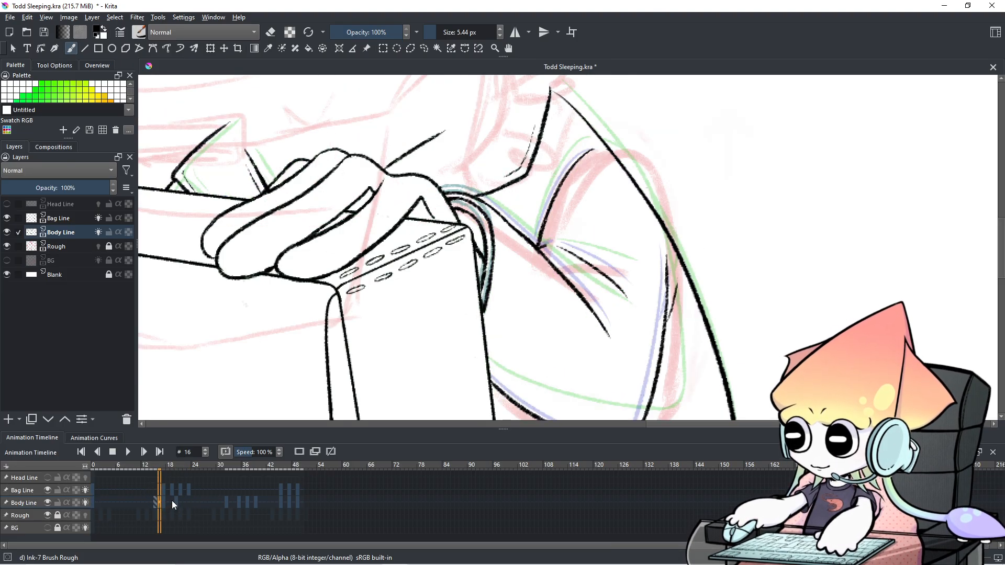
click(167, 501)
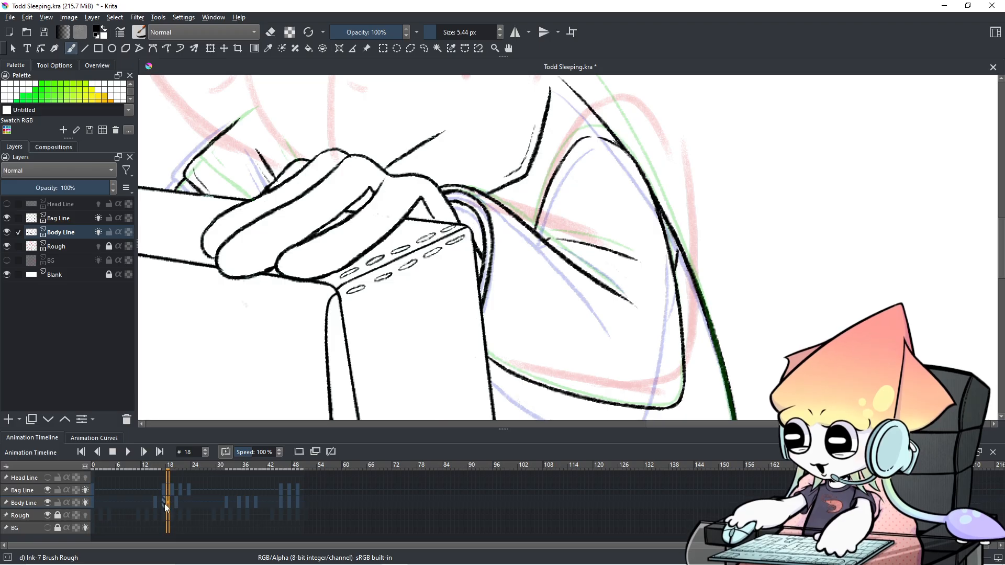
click(177, 502)
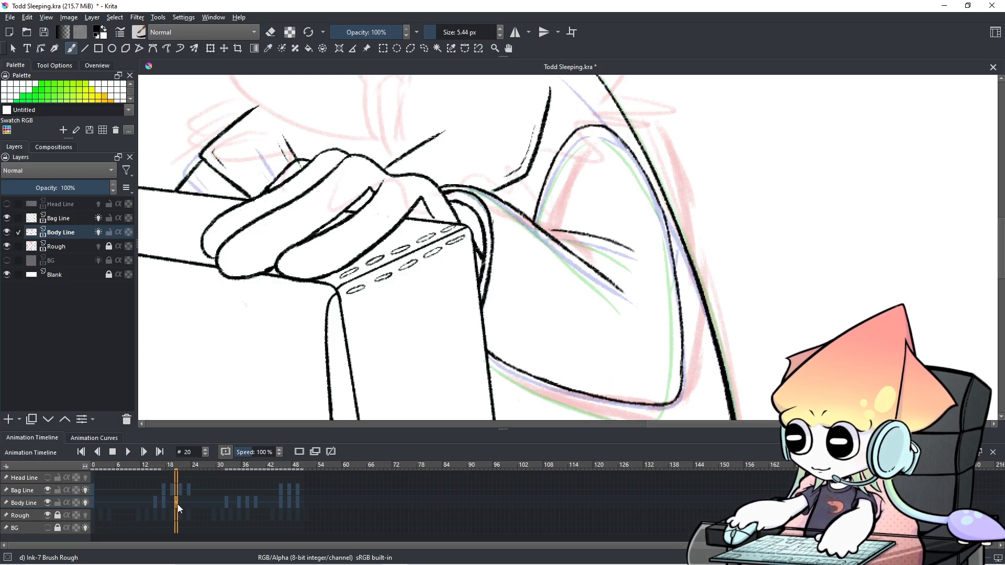
drag(207, 501, 130, 502)
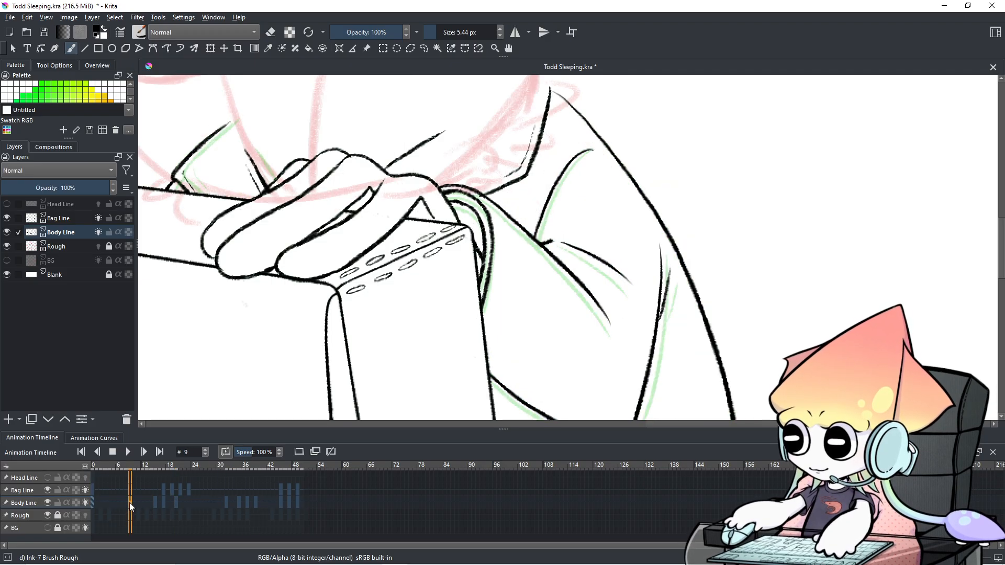
Step: Play the animation with the hands, sleeve and briefcase in view to check the retimed body line, and stop playback
scroll(353, 411, down, 1)
drag(439, 301, 583, 229)
click(128, 452)
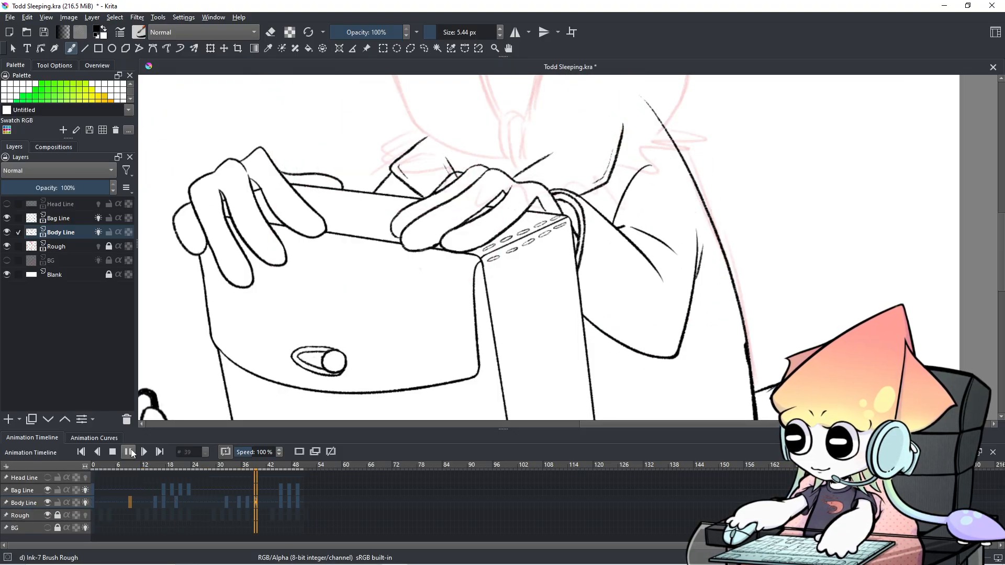
click(129, 452)
Step: Undo the accidental brush mark beside the strap at frame 22 and clean that spot on the Body Line layer with the eraser
key(plus)
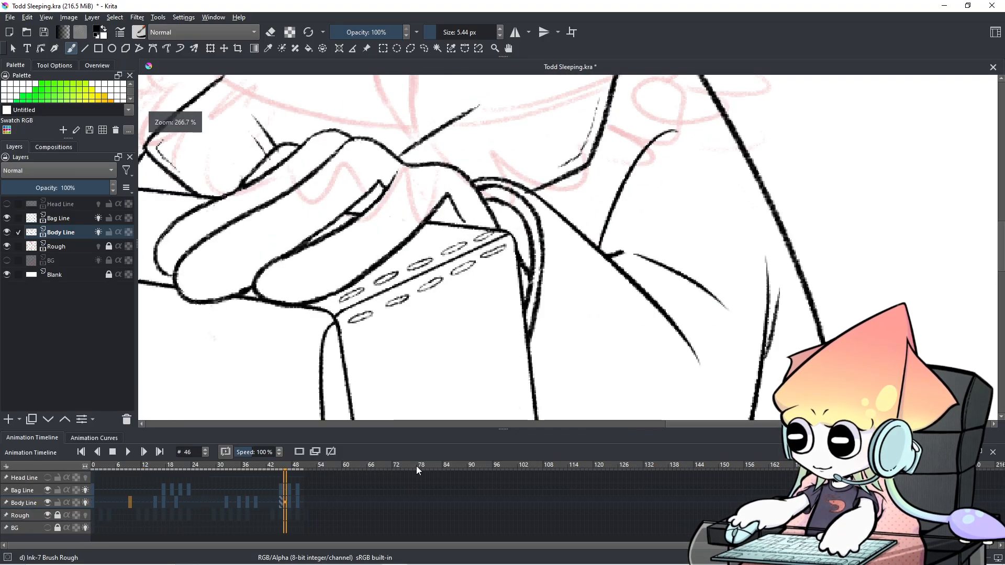
scroll(369, 511, down, 9)
scroll(369, 511, up, 15)
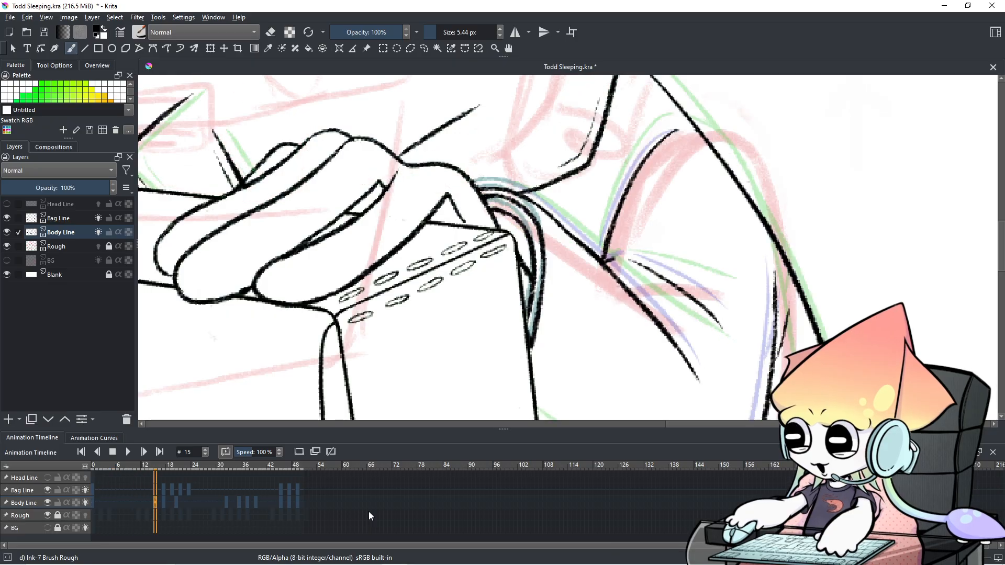
scroll(368, 511, up, 7)
key(plus)
key(plus)
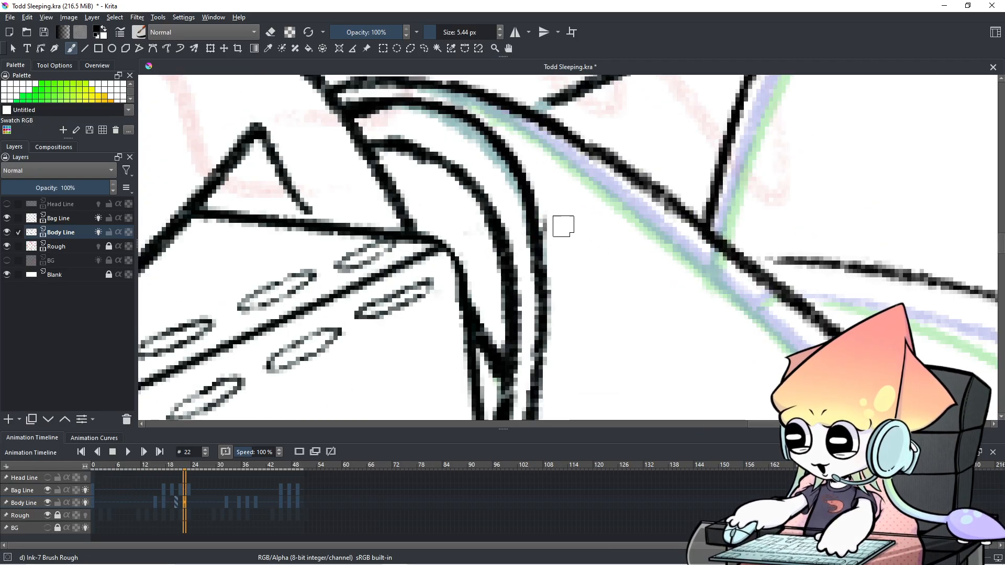
key(ctrl+z)
key(e)
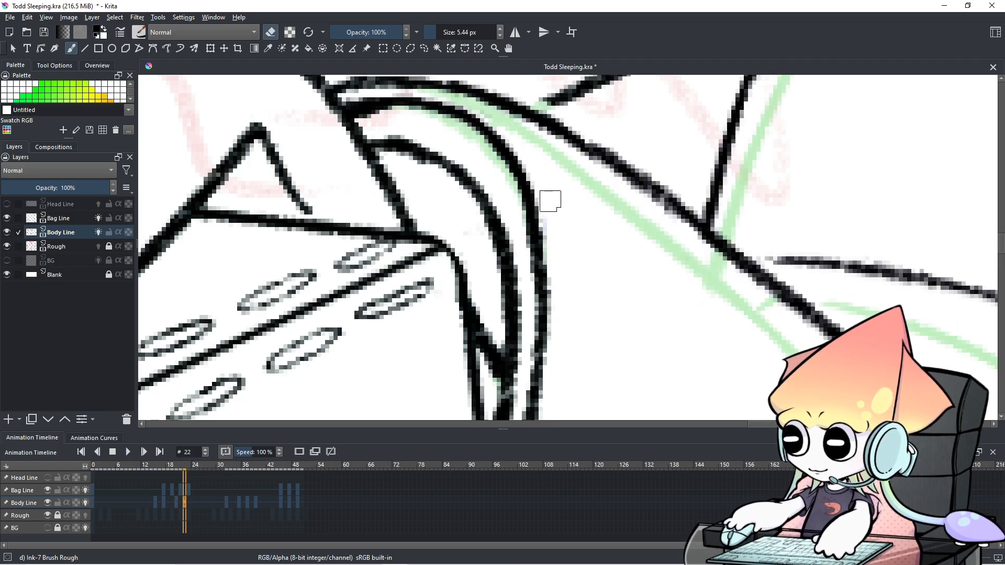
Step: Erase stray collar line ends above the hand at frame 22 and undo the last erasure beside the fingers
scroll(550, 200, down, 8)
scroll(670, 240, up, 4)
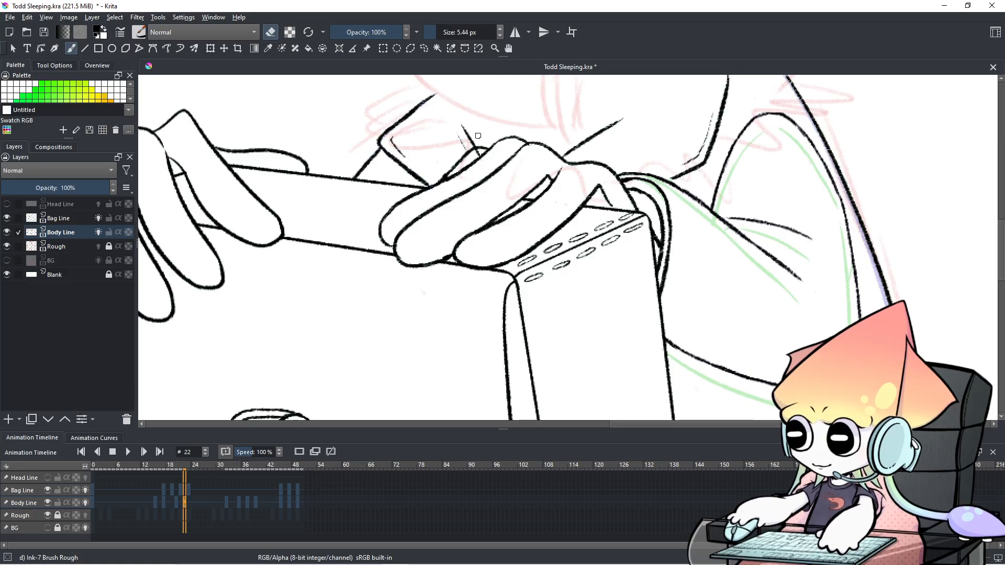
scroll(478, 137, up, 3)
key(ctrl+z)
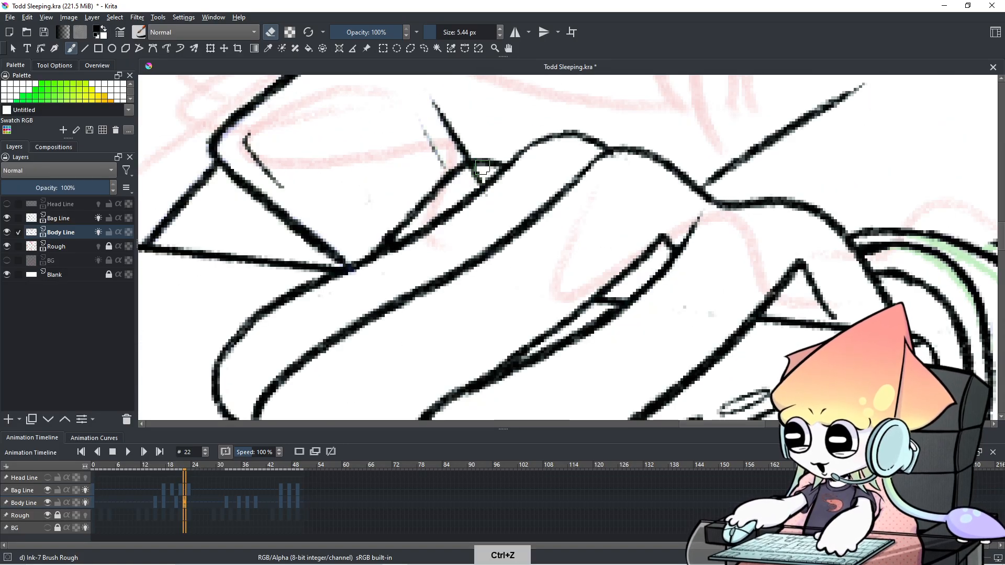
scroll(482, 168, down, 2)
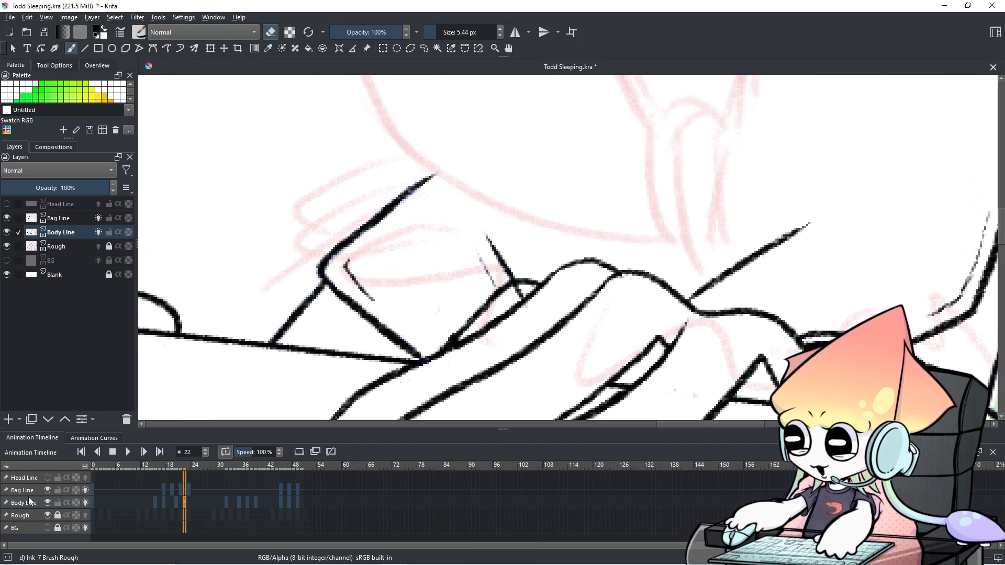
Step: On the Bag Line layer, erase the shirt line overlapping the finger at frames 21 and 23
click(24, 491)
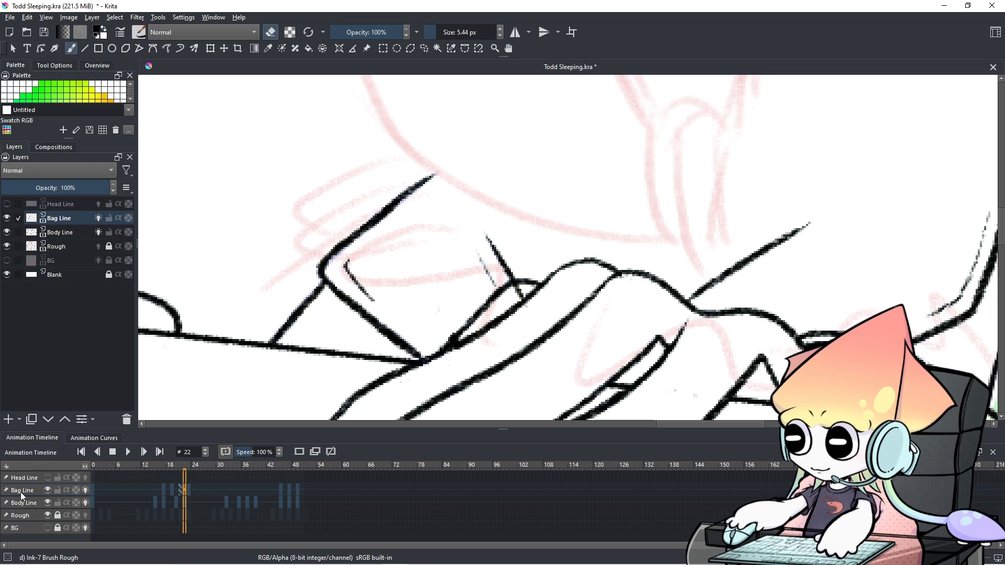
scroll(262, 486, down, 5)
scroll(263, 486, up, 3)
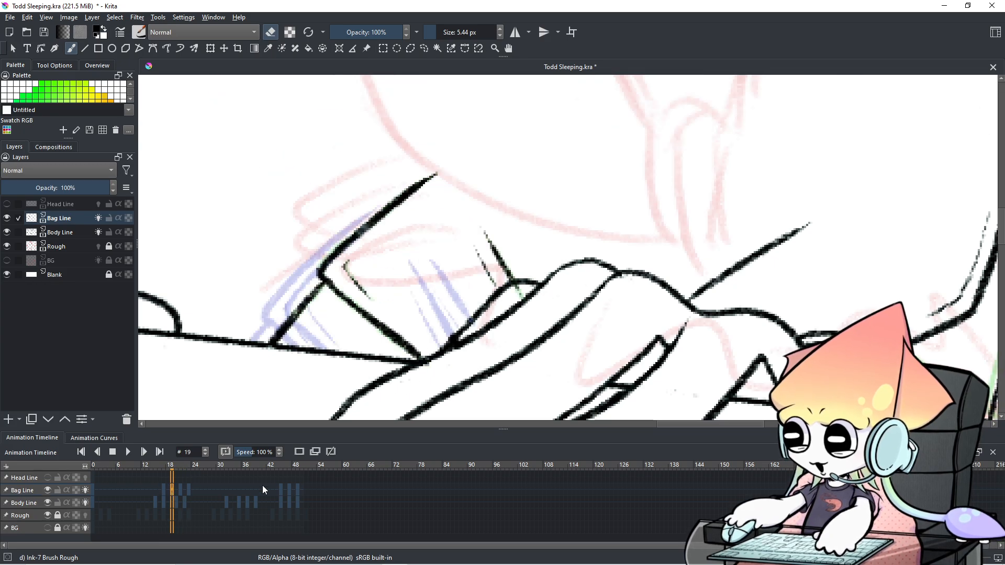
scroll(262, 485, down, 3)
scroll(262, 485, up, 2)
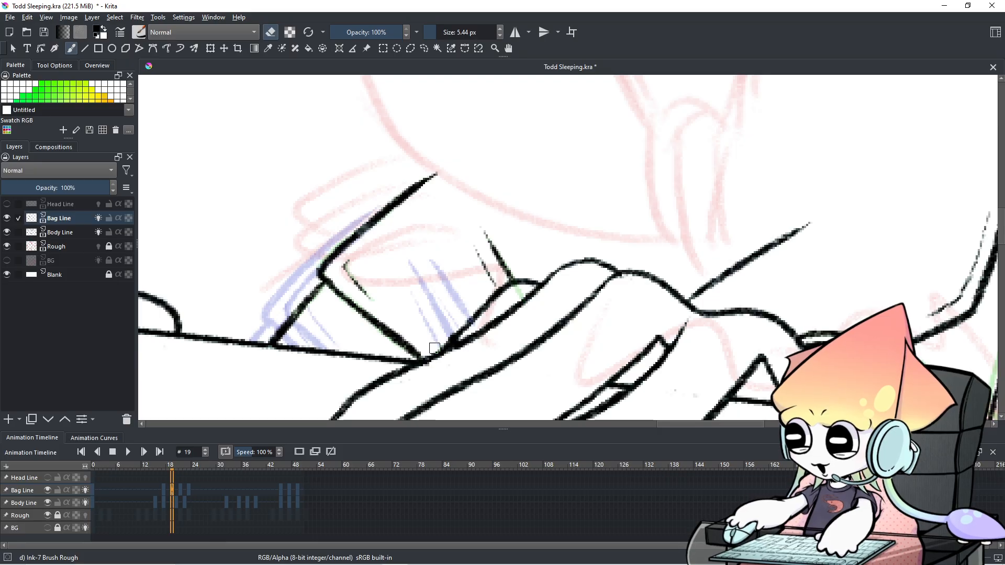
scroll(259, 501, down, 1)
scroll(259, 501, up, 3)
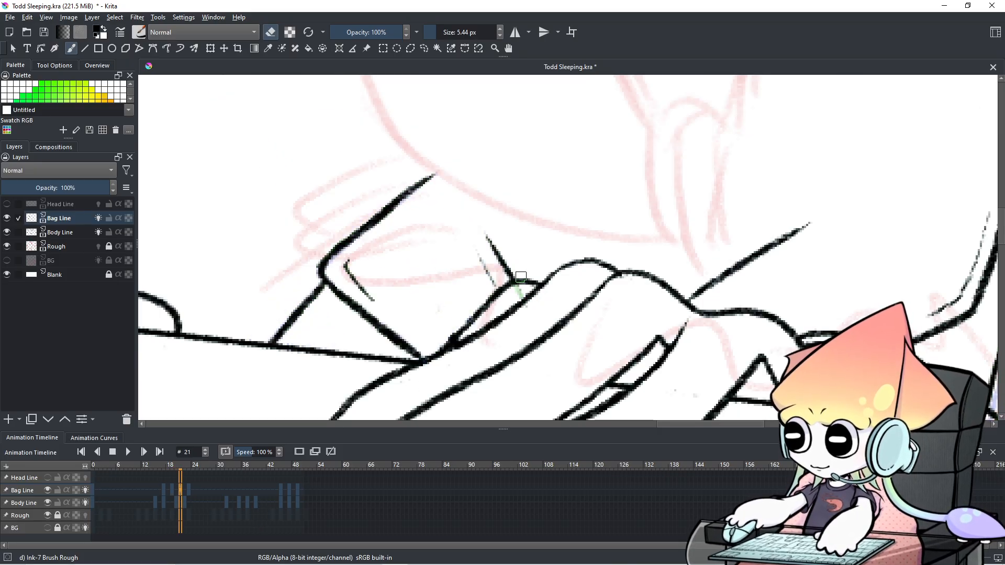
scroll(303, 507, up, 2)
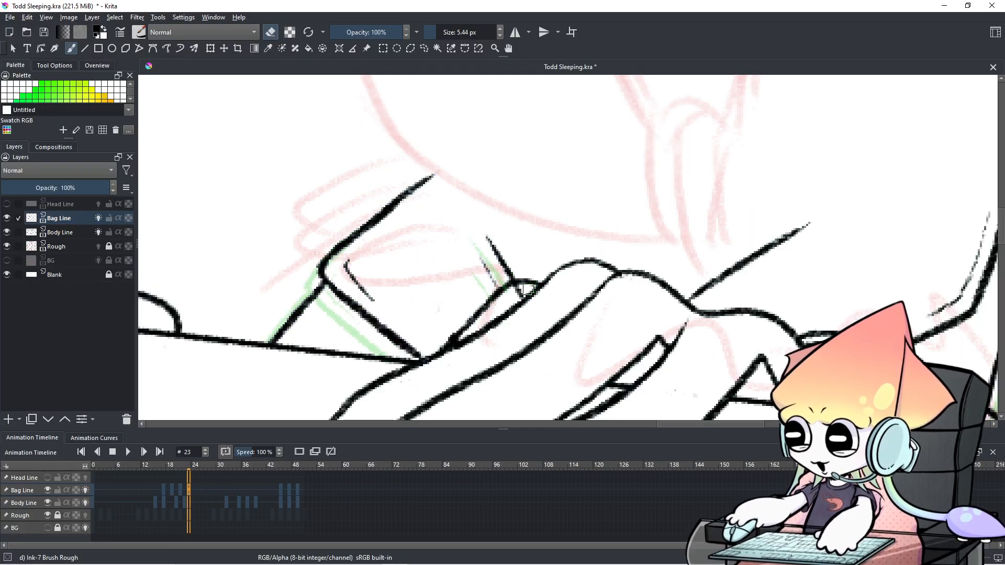
scroll(275, 480, up, 9)
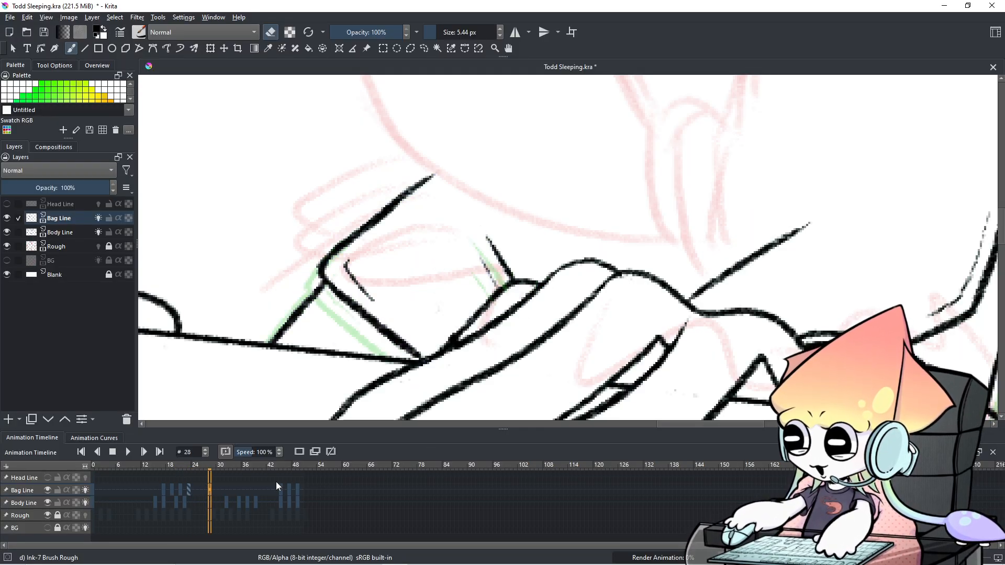
scroll(276, 479, down, 2)
scroll(275, 479, up, 1)
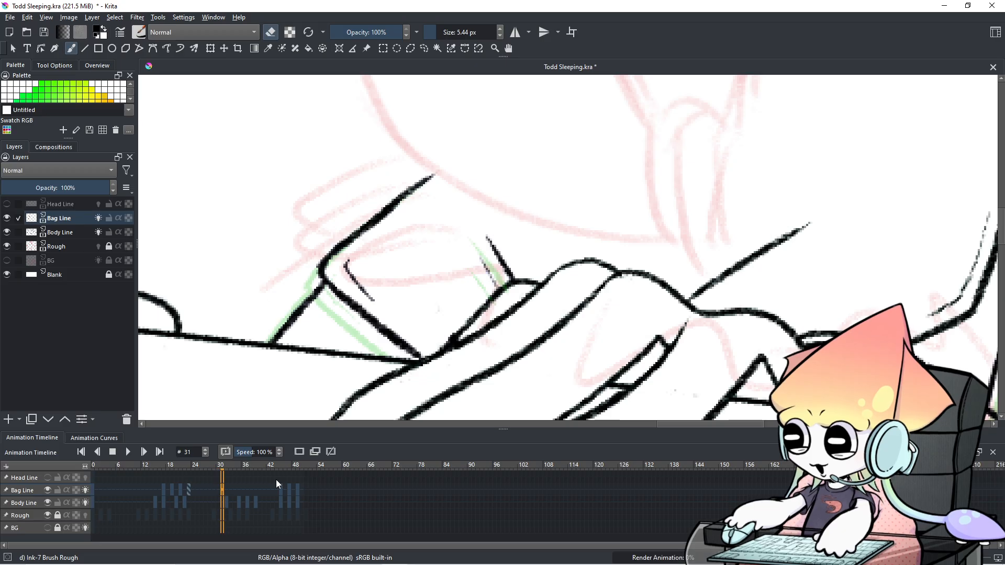
Step: Examine the hand and collar lines on the Body Line layer by stepping through the frames around frame 31
scroll(275, 480, down, 1)
scroll(275, 480, up, 2)
scroll(275, 480, down, 1)
scroll(276, 479, up, 1)
scroll(275, 480, down, 2)
scroll(276, 479, up, 1)
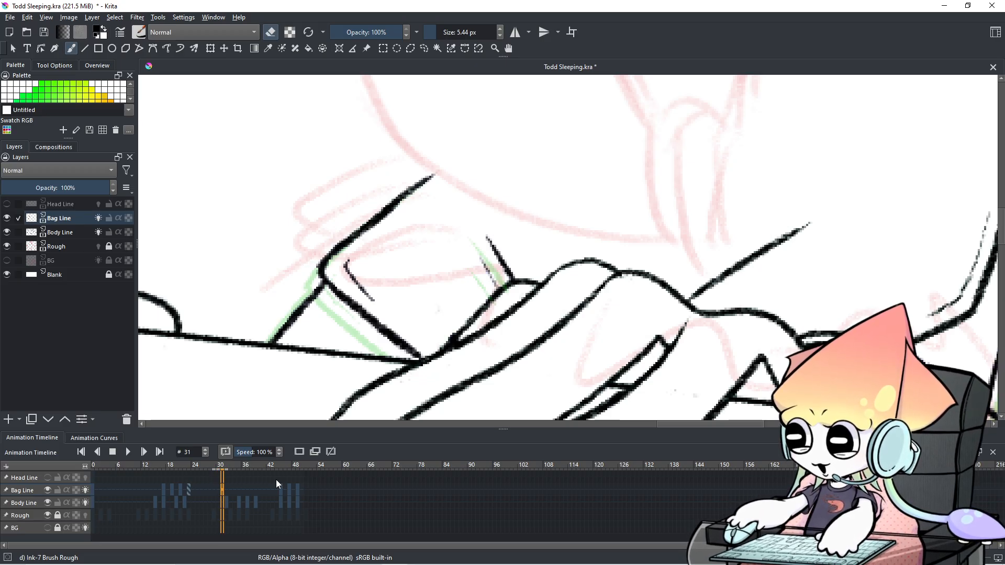
click(35, 502)
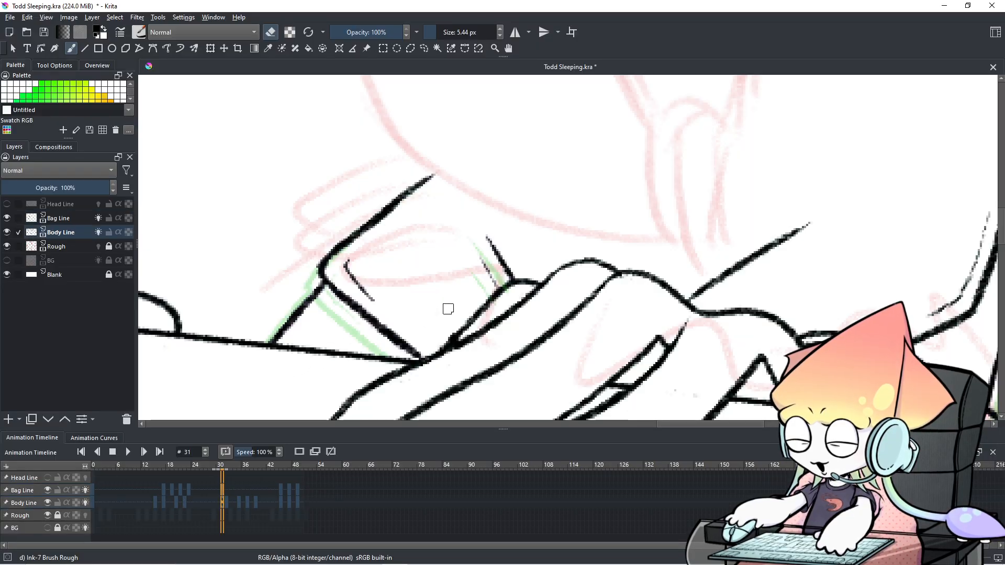
key(Left)
key(Right)
key(Right)
key(Left)
key(Left)
key(Left)
key(Right)
key(Right)
key(Right)
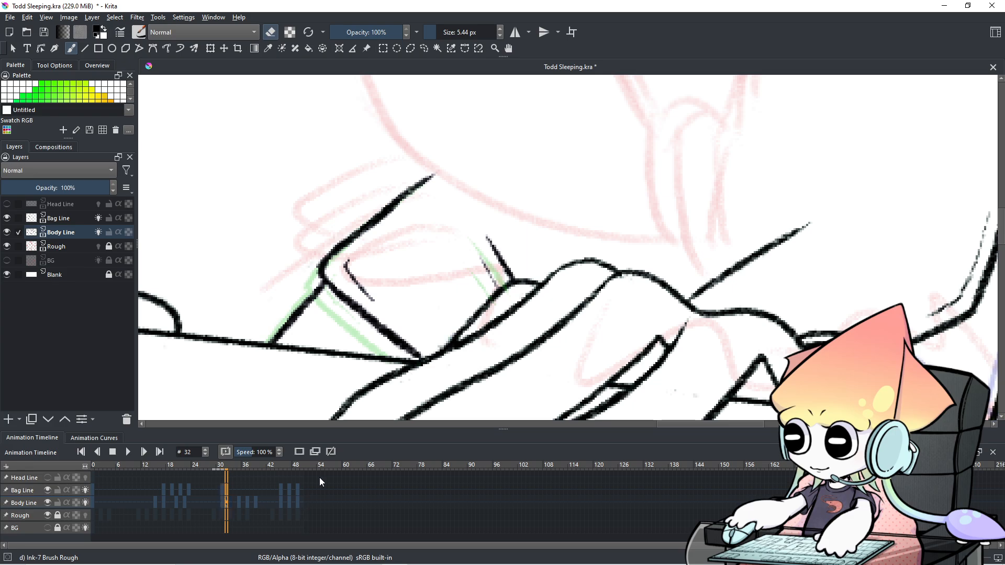
Step: Undo the latest Body Line strokes beside the fingers at frame 32 and return to erasing
key(e)
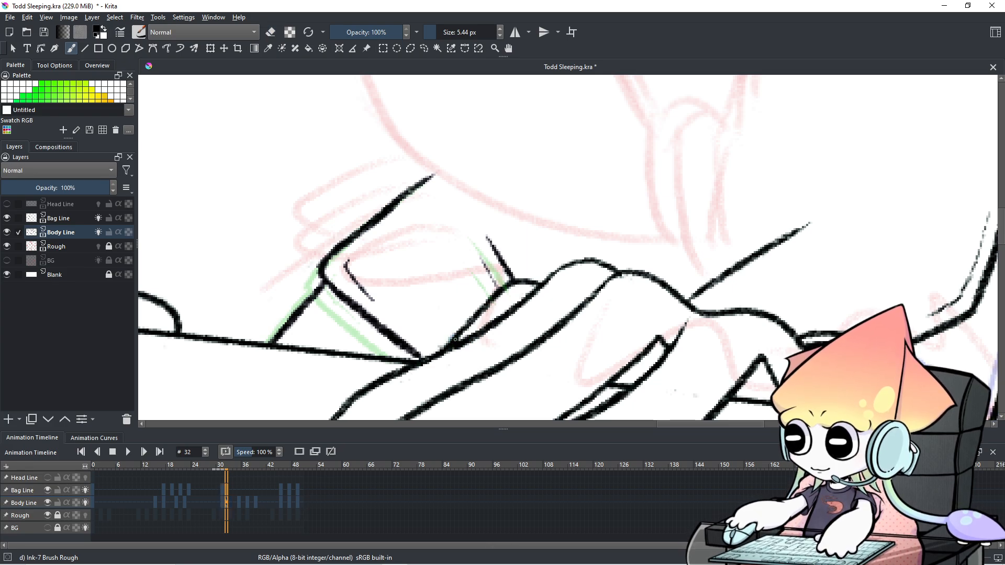
key(ctrl+z)
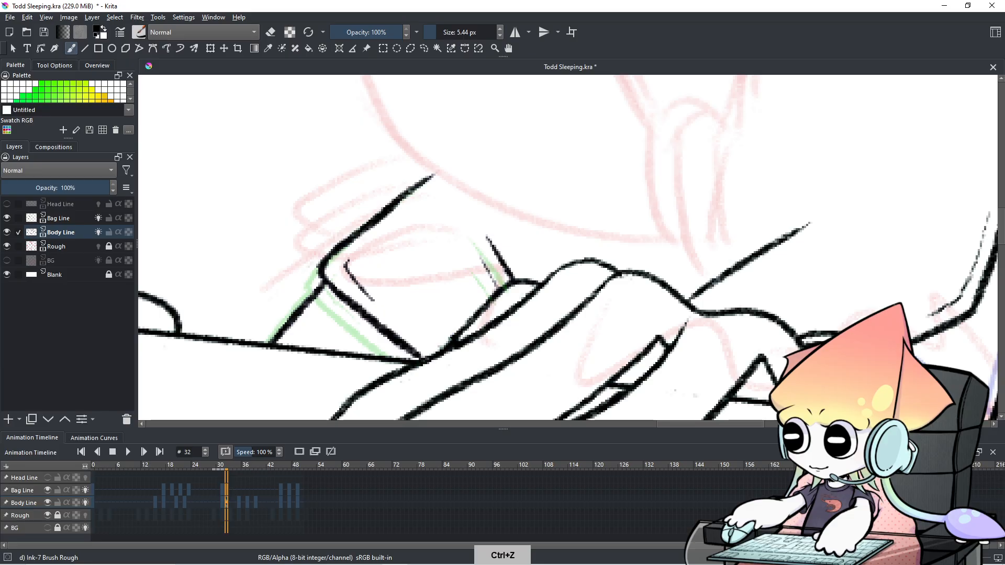
drag(846, 244, 655, 198)
key(e)
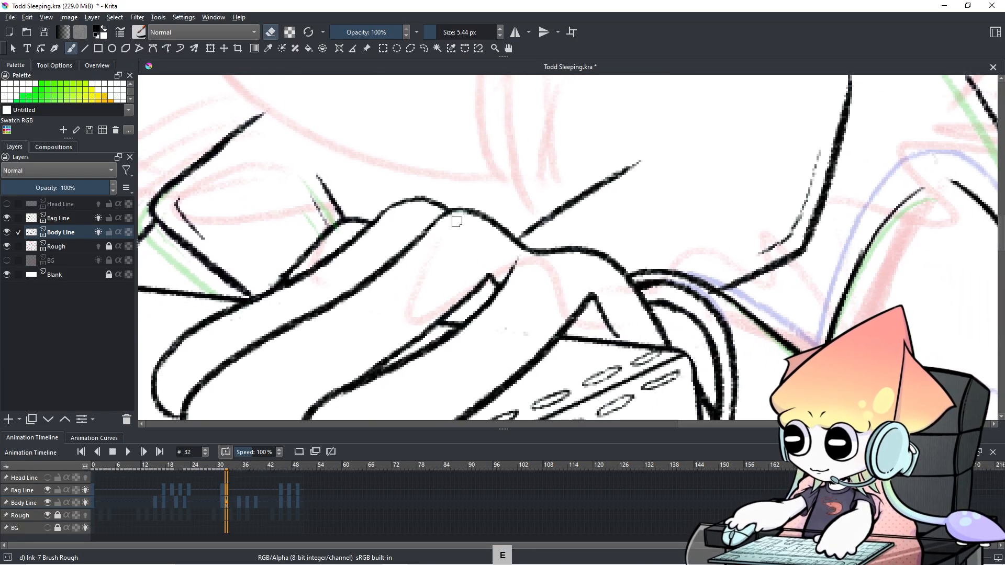
key(ctrl+z)
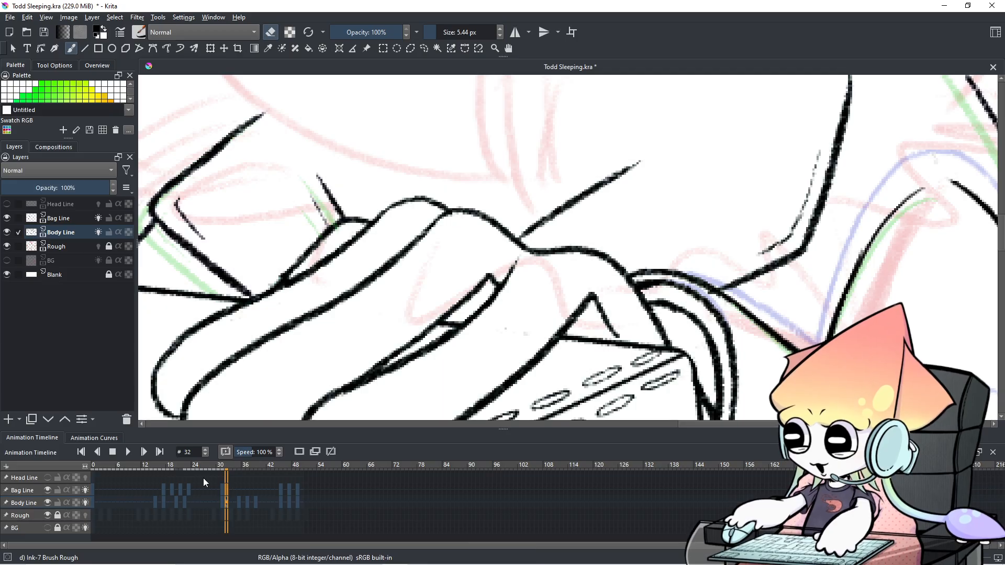
Step: On the Bag Line layer at frame 12, enlarge the eraser to 8.51 px and erase the stray specks on the hand
click(179, 494)
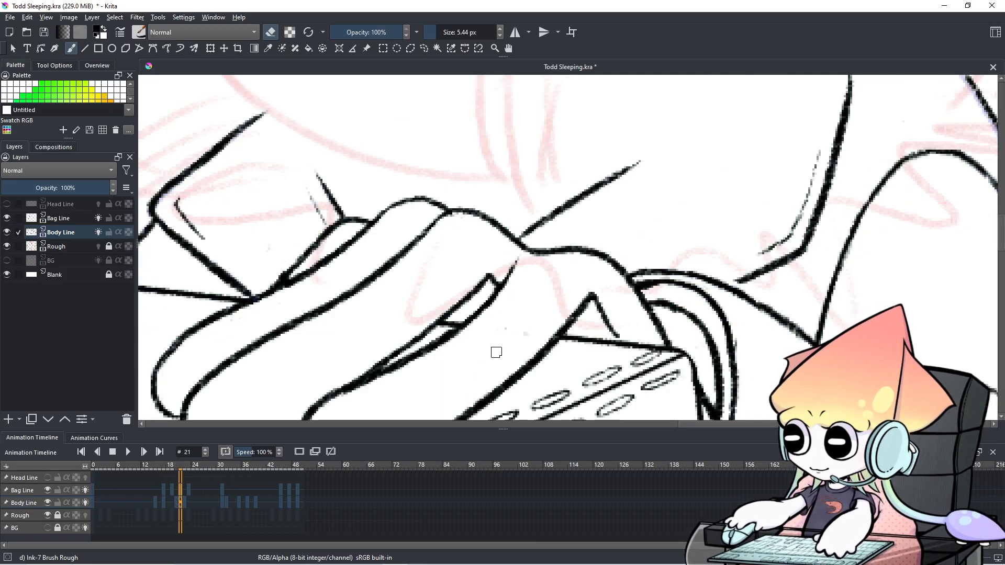
drag(193, 497, 146, 495)
click(47, 489)
click(46, 490)
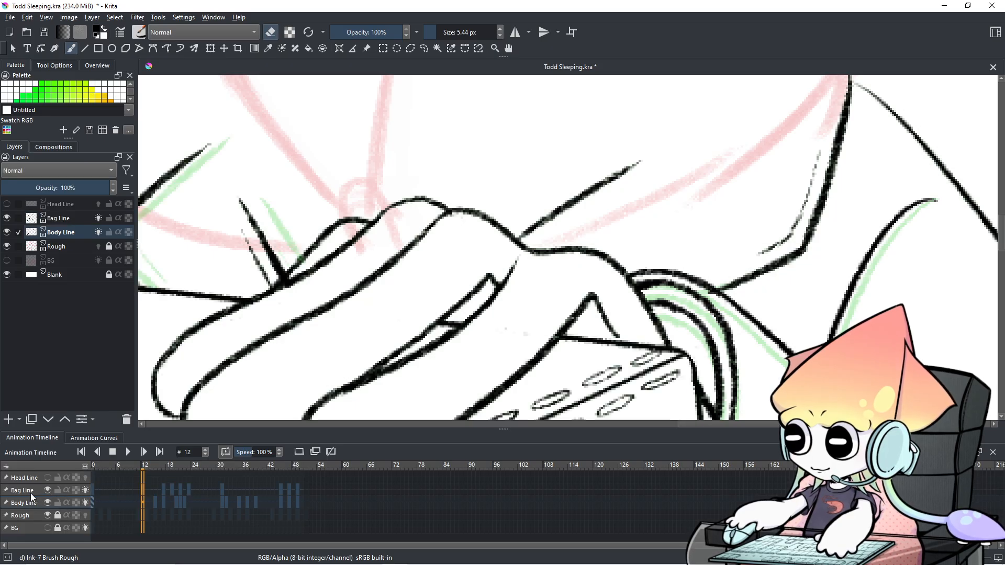
click(56, 486)
drag(480, 339, 522, 330)
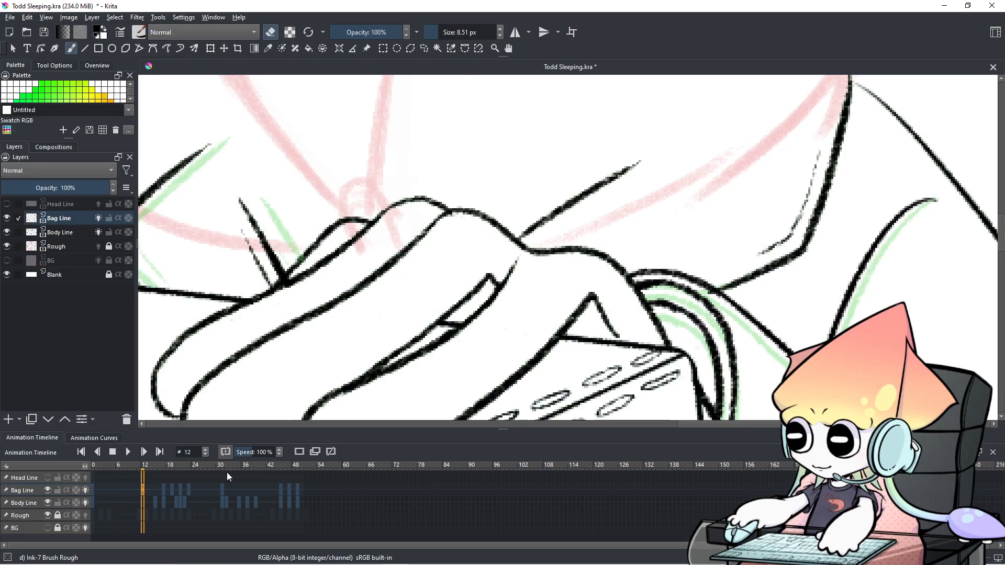
Step: Check the early frames for the same specks and erase them from the Bag Line hand at frames 17 and 19
click(106, 495)
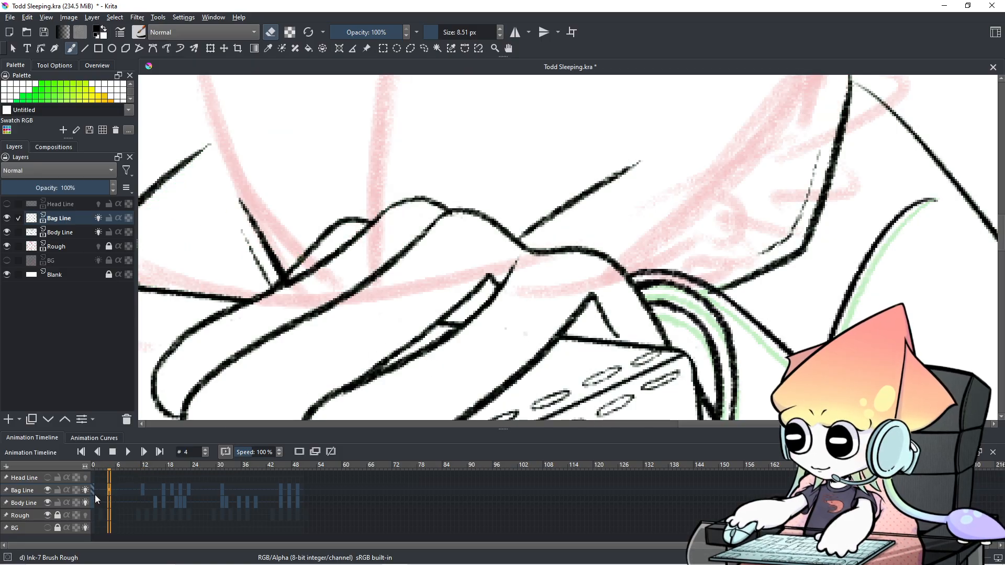
click(96, 495)
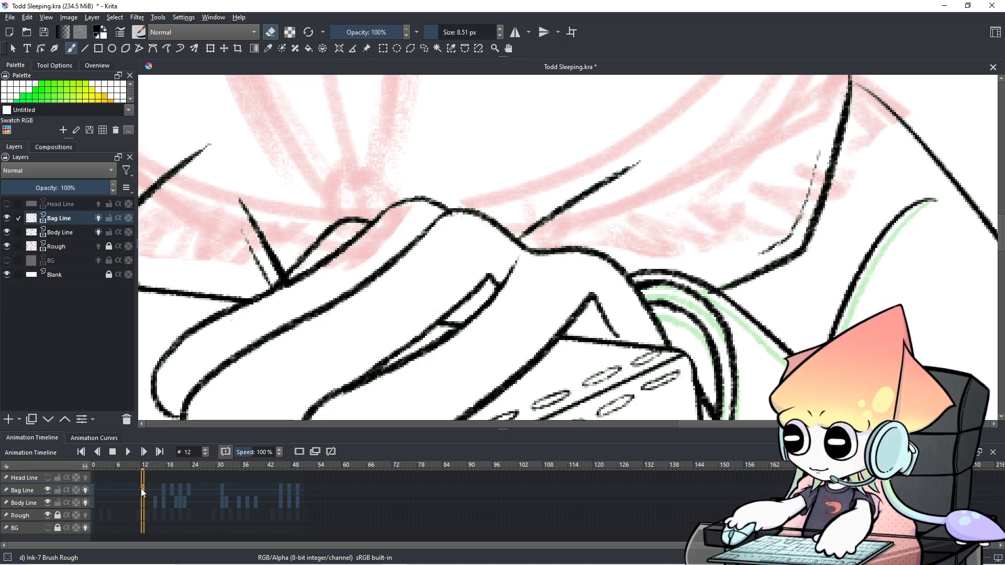
key(period)
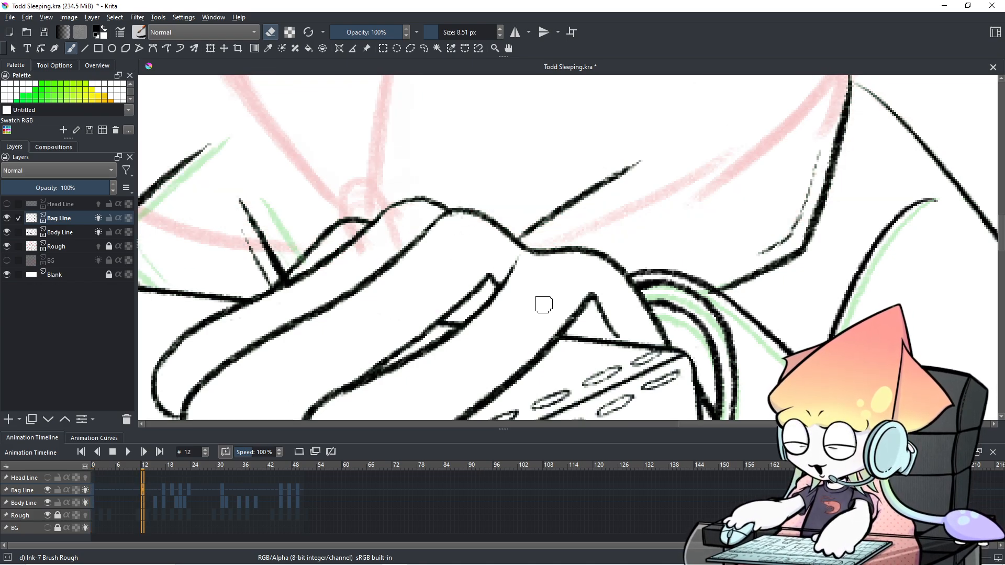
click(165, 490)
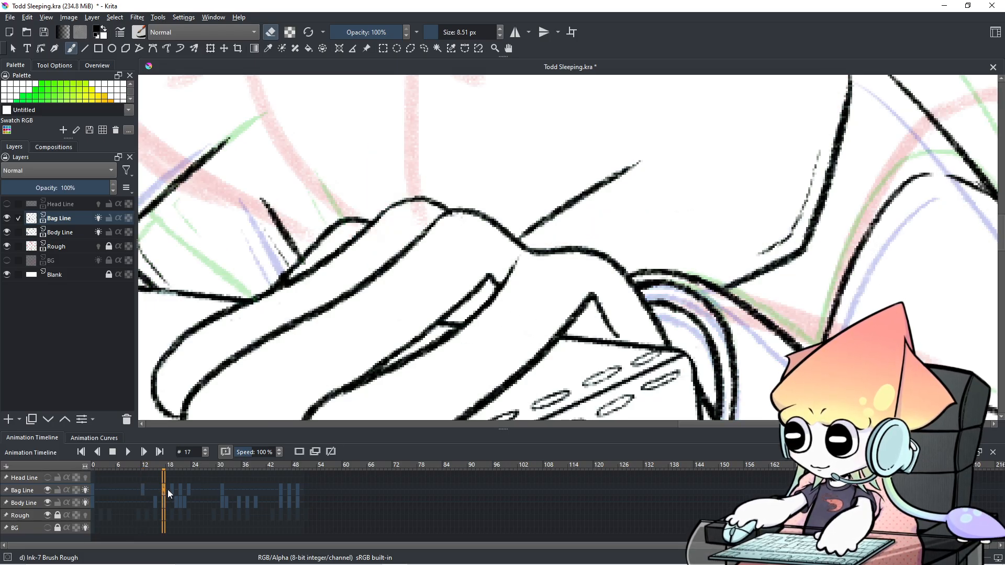
click(171, 490)
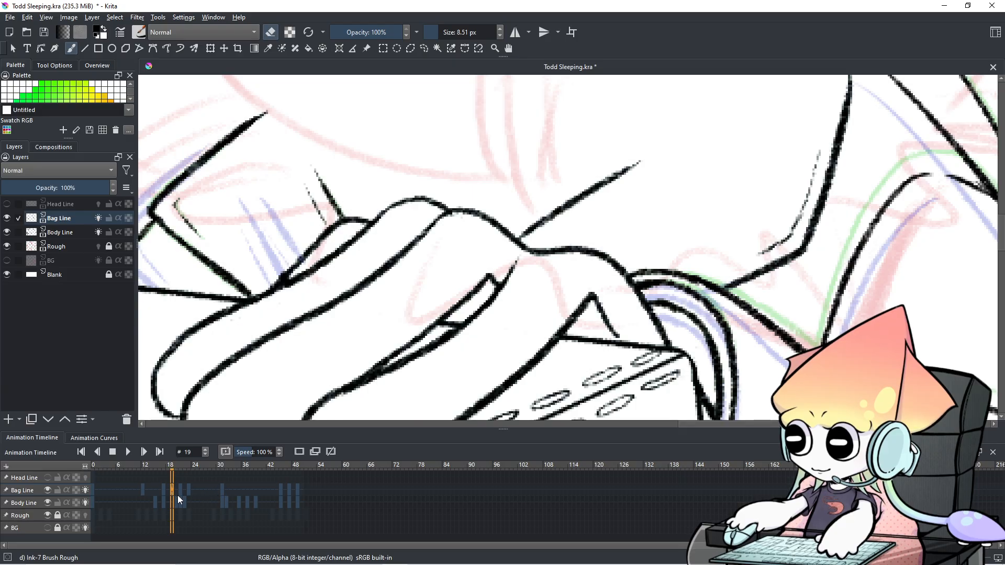
Step: Move the Body Line keyframe at frame 20 to frame 19 to align it with the Bag Line keyframe
click(177, 501)
click(183, 502)
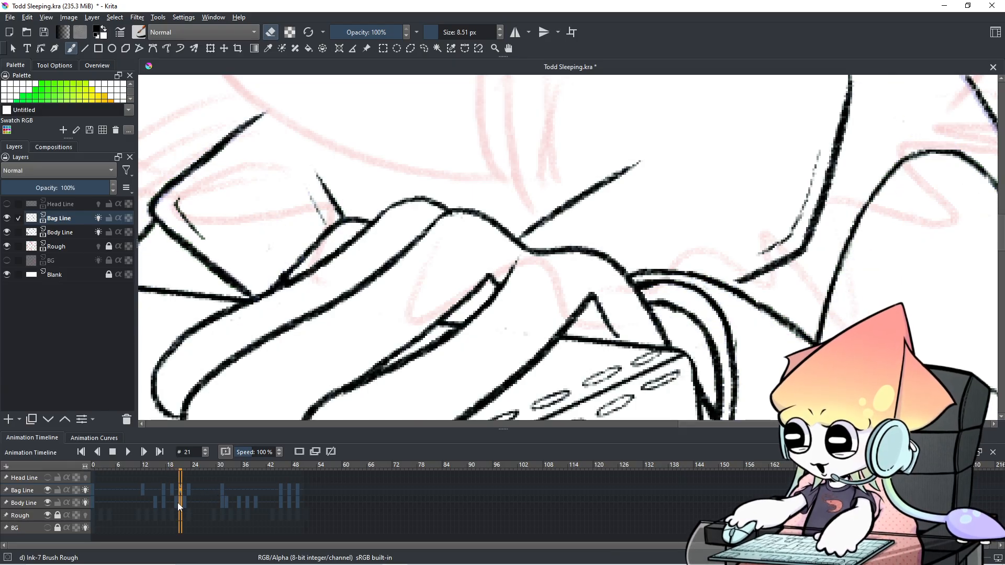
click(164, 503)
click(177, 503)
click(173, 501)
click(169, 504)
click(168, 504)
click(172, 502)
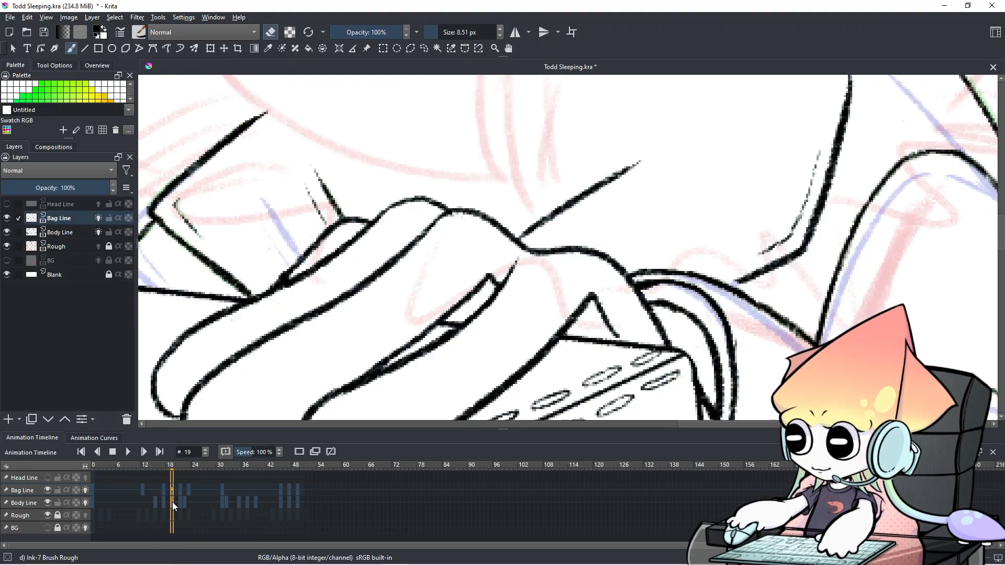
click(164, 503)
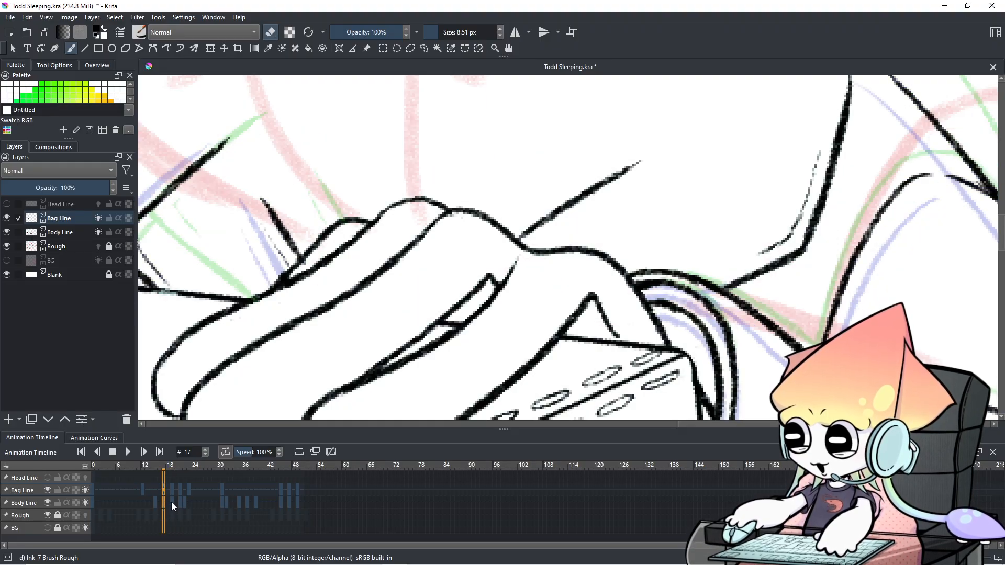
click(171, 502)
Step: Move the Body Line keyframe at frame 22 to frame 23 to match the Bag Line keyframe there
click(184, 506)
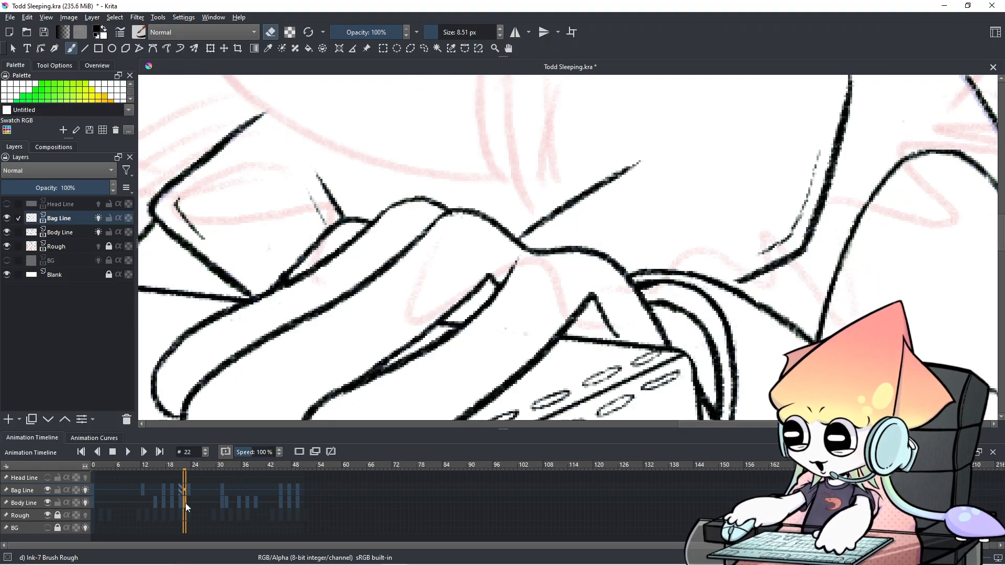
click(174, 501)
click(174, 501)
click(178, 501)
click(173, 503)
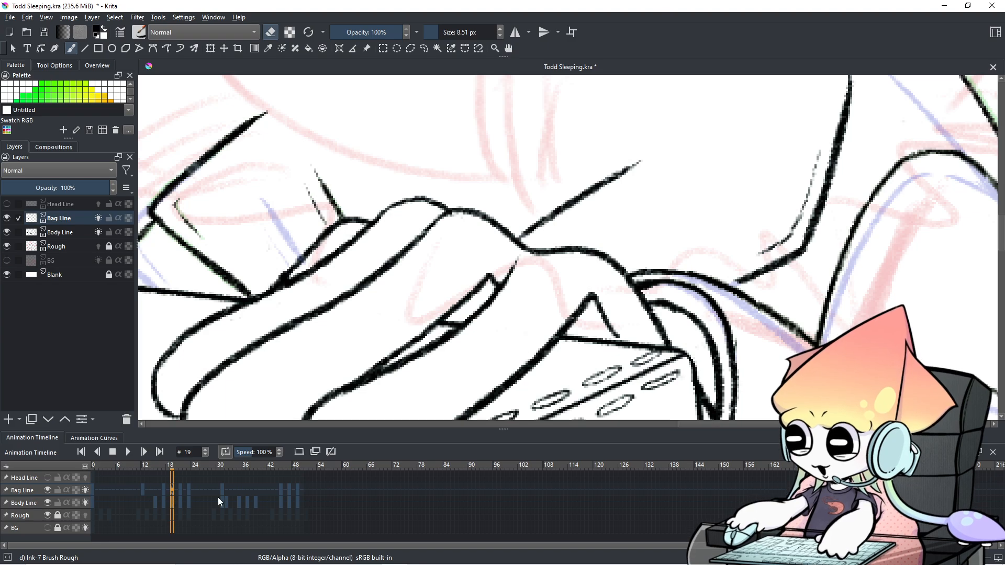
click(175, 501)
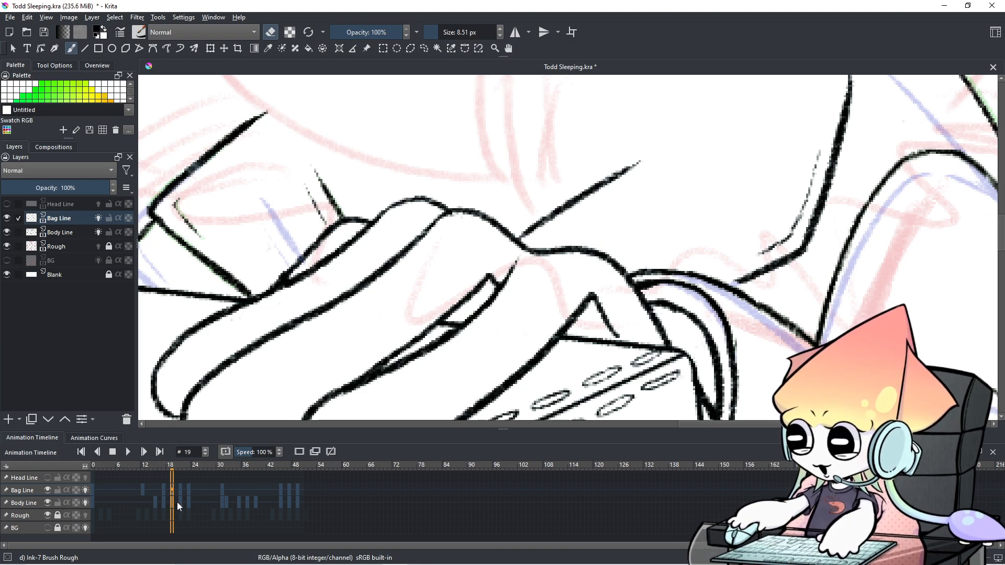
Step: Erase the Bag Line hand specks at frames 21, 23 and 31, and move the Body Line keyframe at frame 32 to frame 33
click(180, 502)
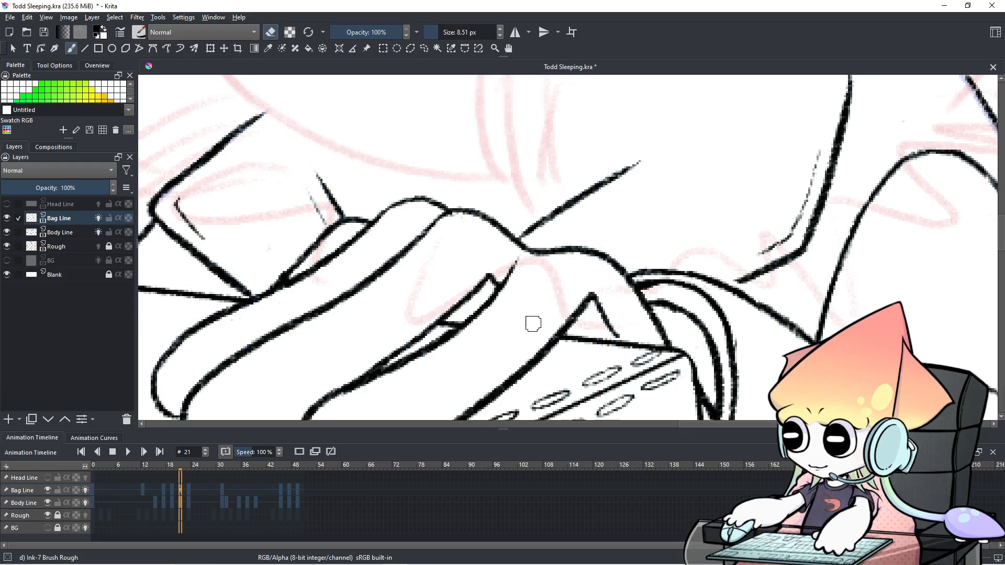
click(190, 502)
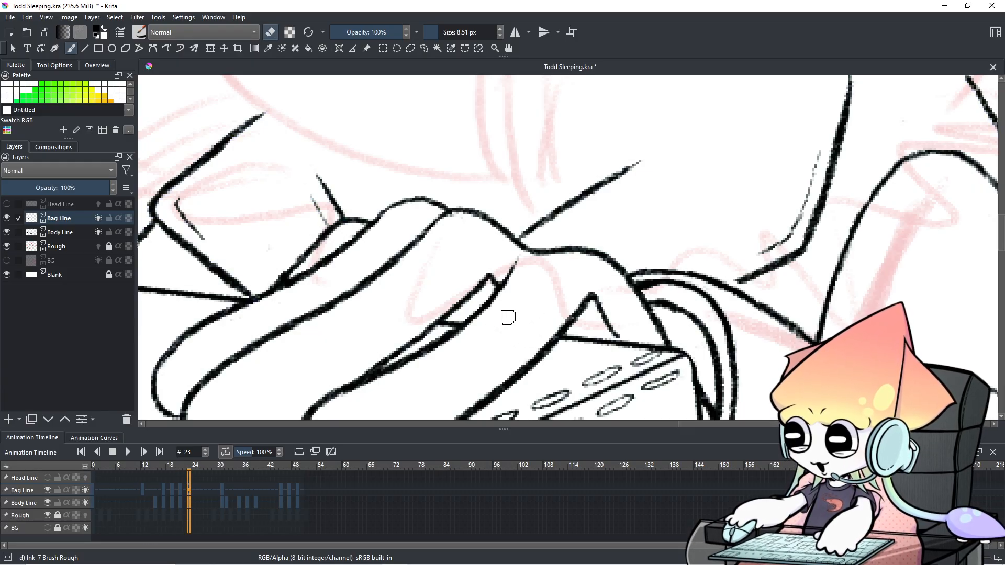
click(227, 502)
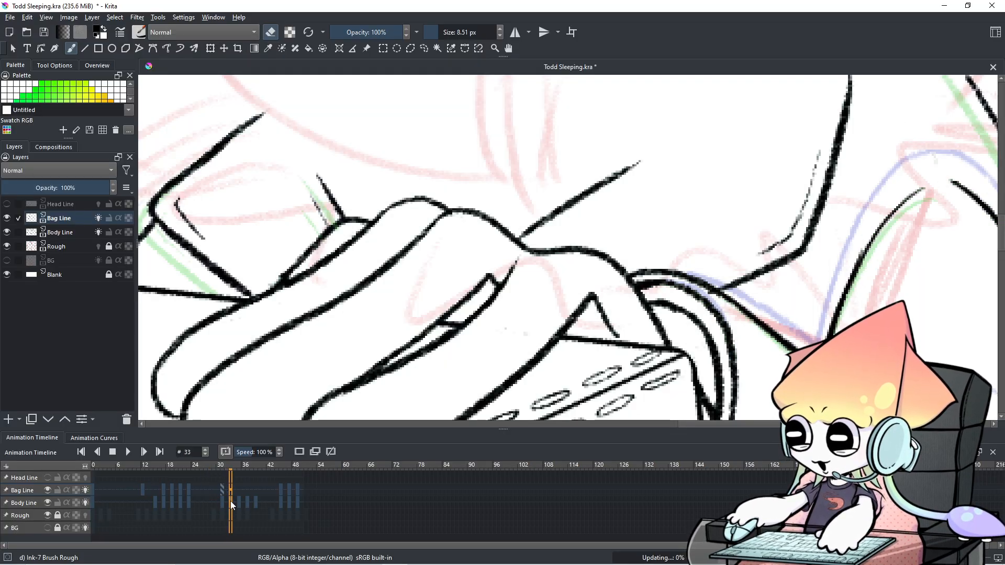
click(222, 501)
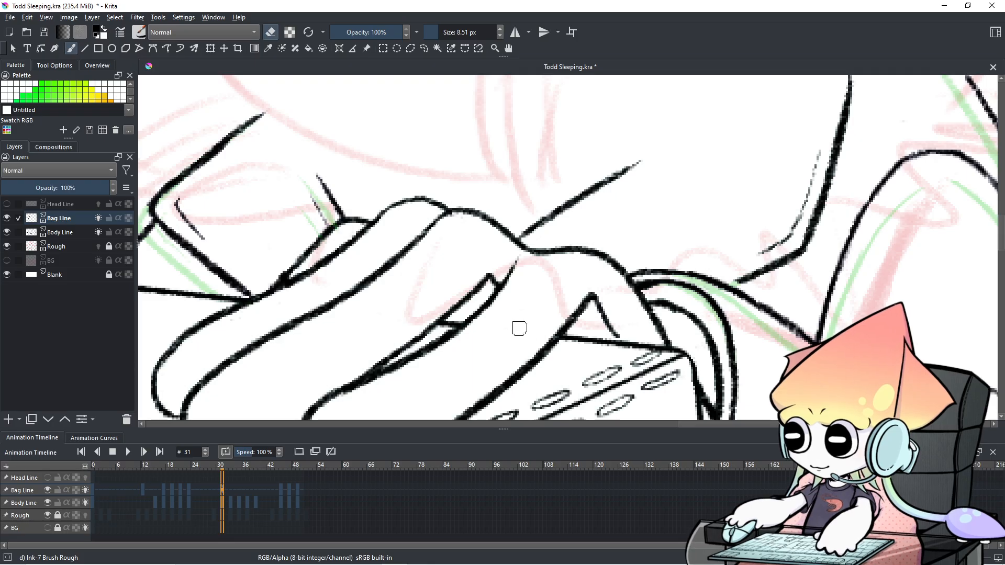
click(232, 503)
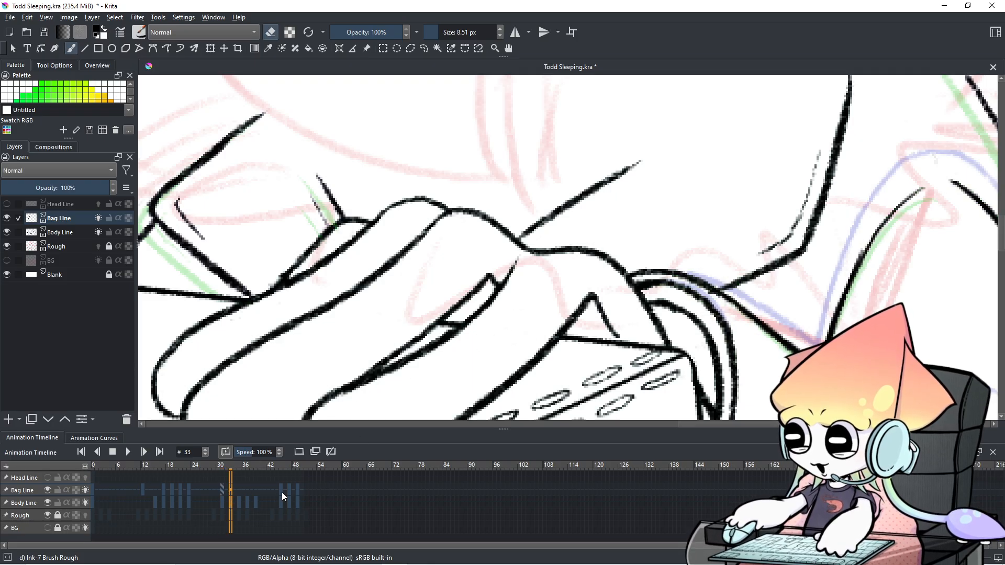
Step: Erase the stray specks inside the hand on the Bag Line layer at frames 45, 47 and 49
drag(241, 501, 282, 503)
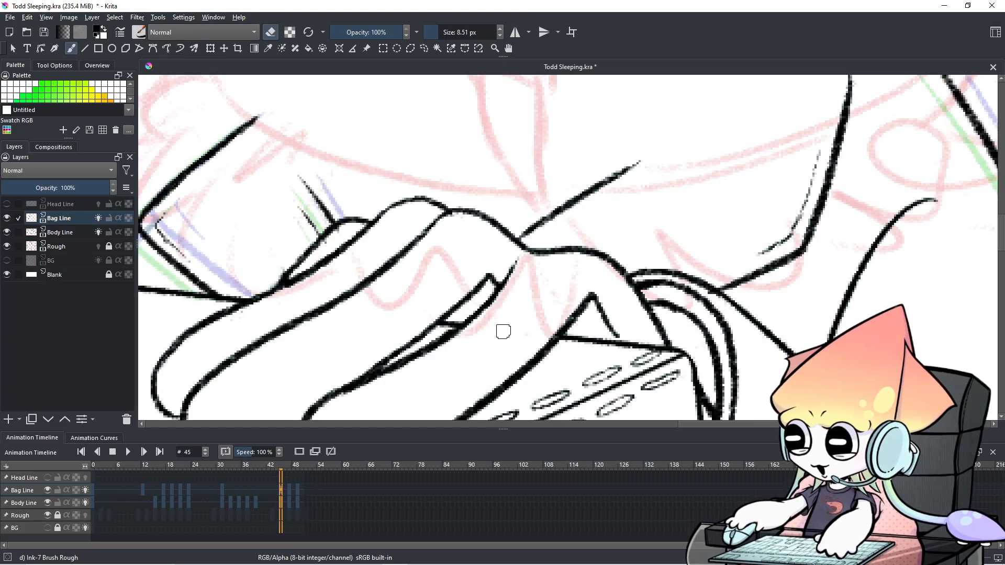
click(290, 502)
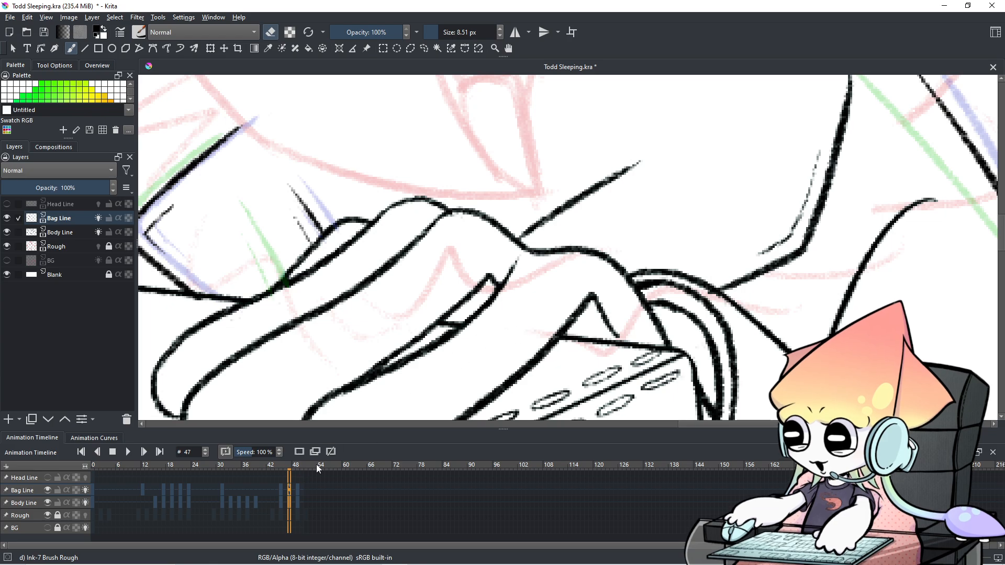
click(300, 500)
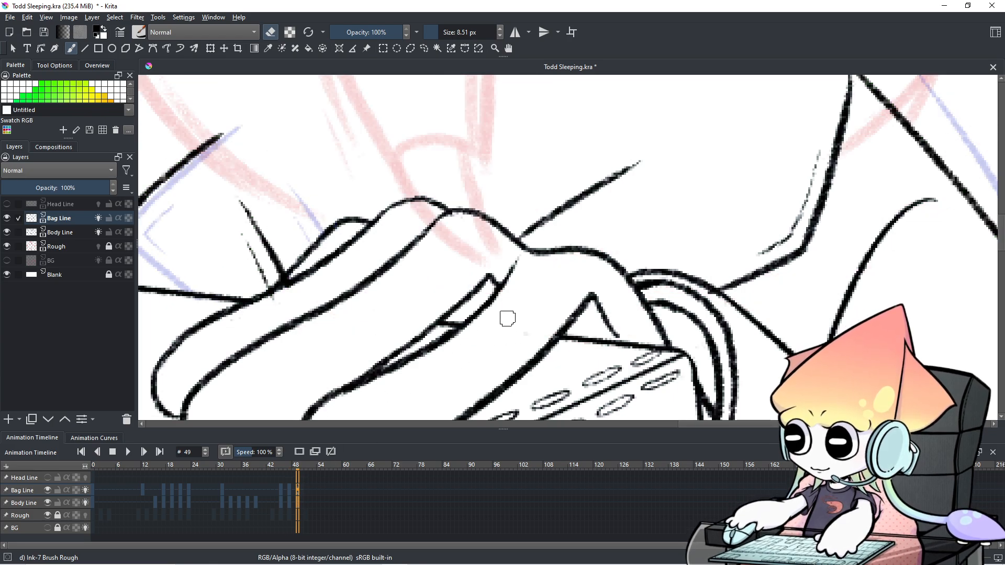
Step: Undo the last erasure at frame 49 and erase the faint leftover specks between the finger and knuckle lines up close
key(ctrl+z)
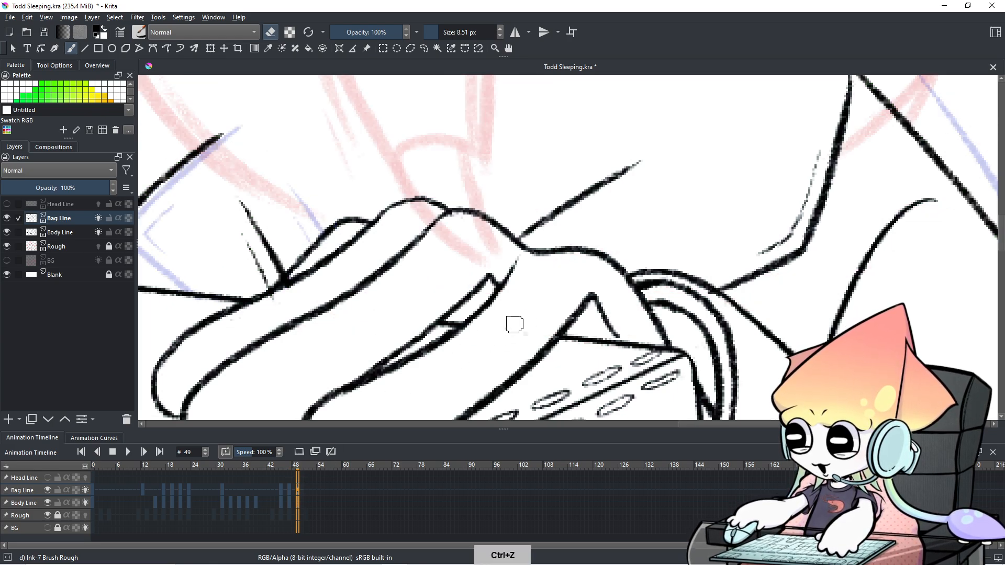
scroll(515, 323, up, 5)
scroll(517, 323, down, 3)
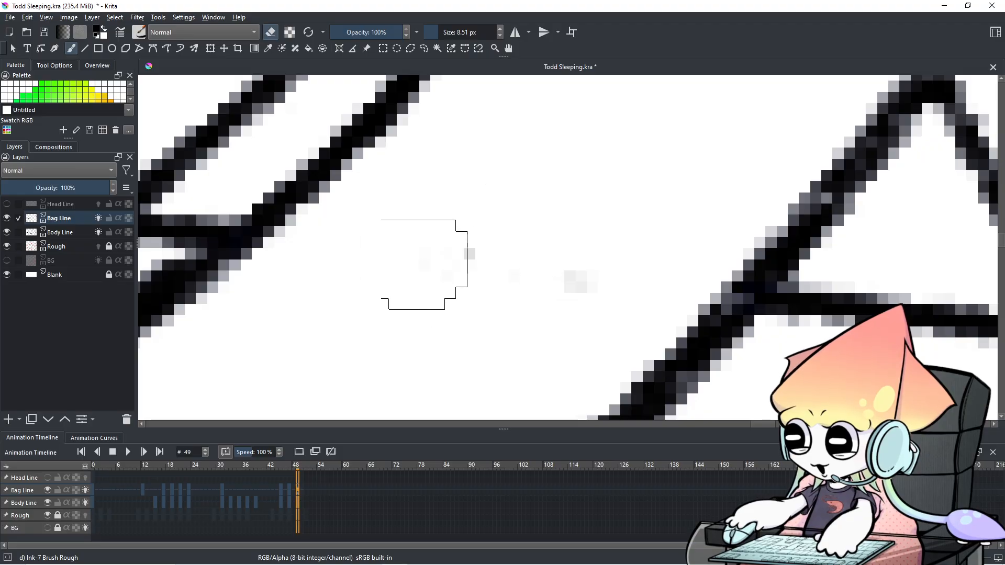
scroll(544, 254, up, 3)
scroll(494, 294, up, 2)
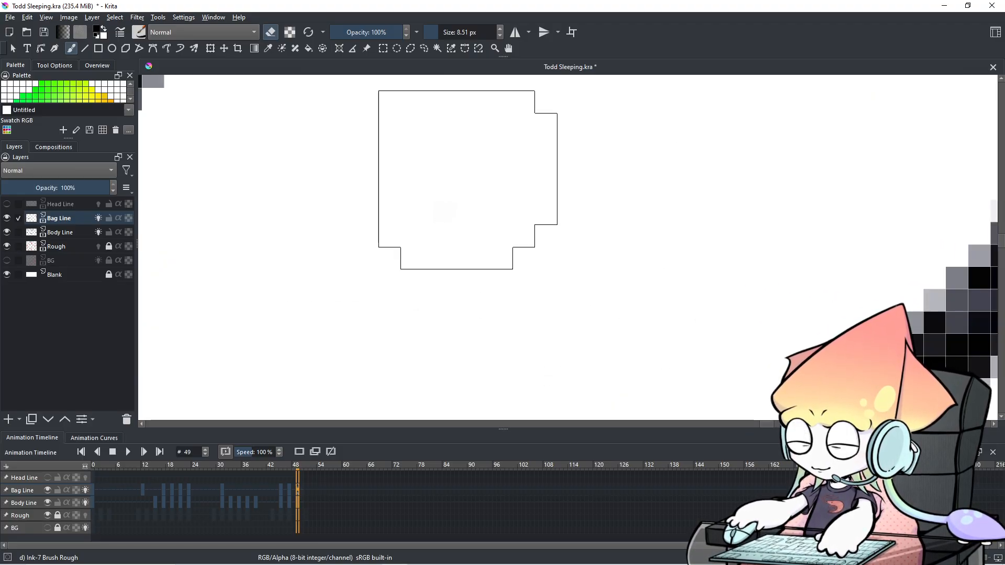
scroll(661, 259, down, 3)
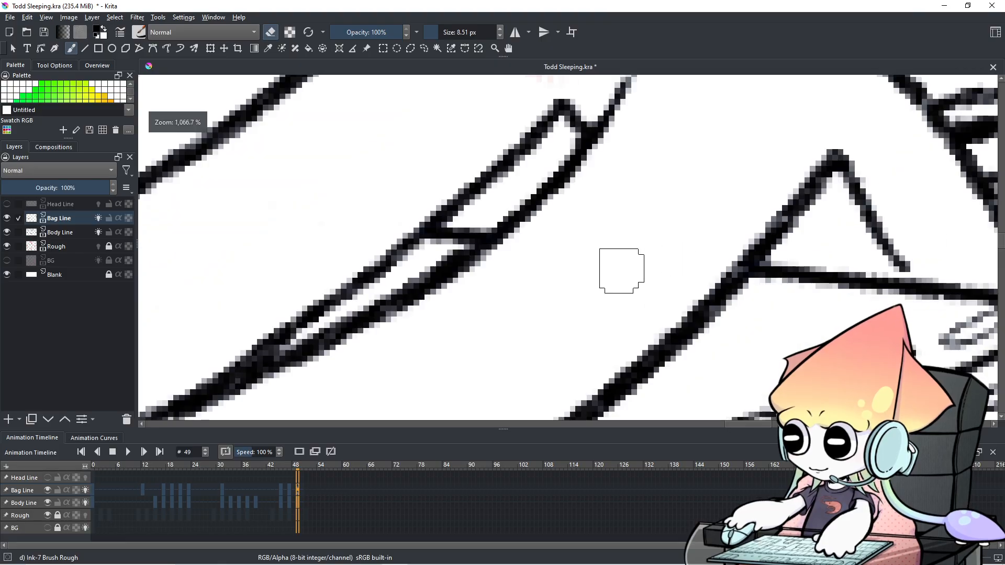
scroll(517, 138, up, 1)
scroll(517, 139, up, 2)
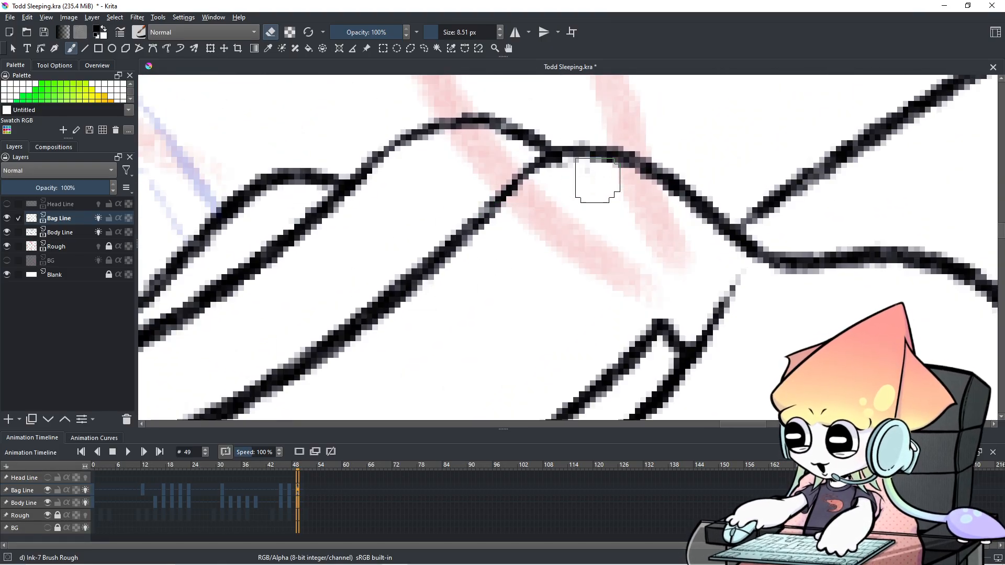
scroll(591, 202, down, 8)
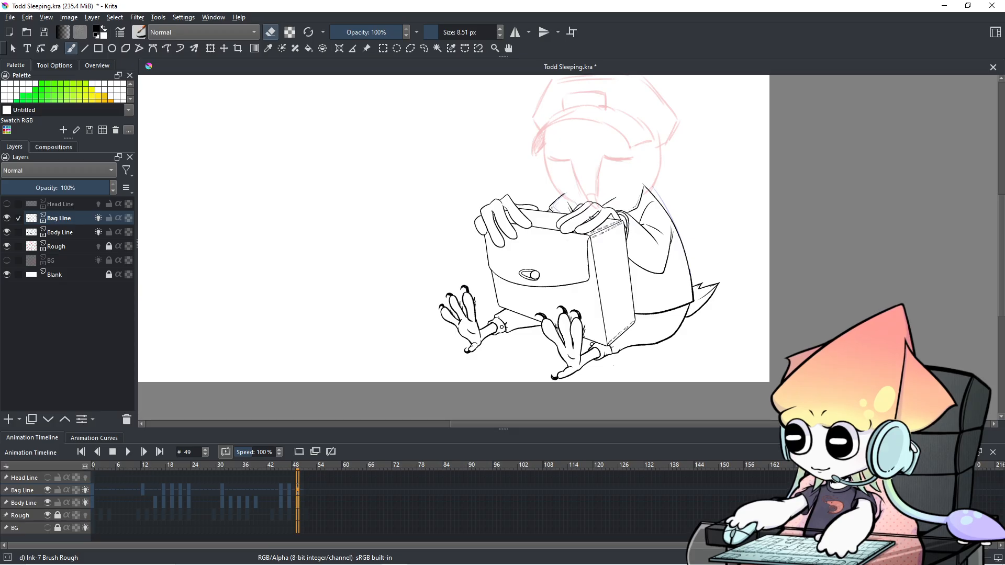
Step: Compare the last hand erasure at frame 49 up close by undoing and redoing it
scroll(591, 217, up, 8)
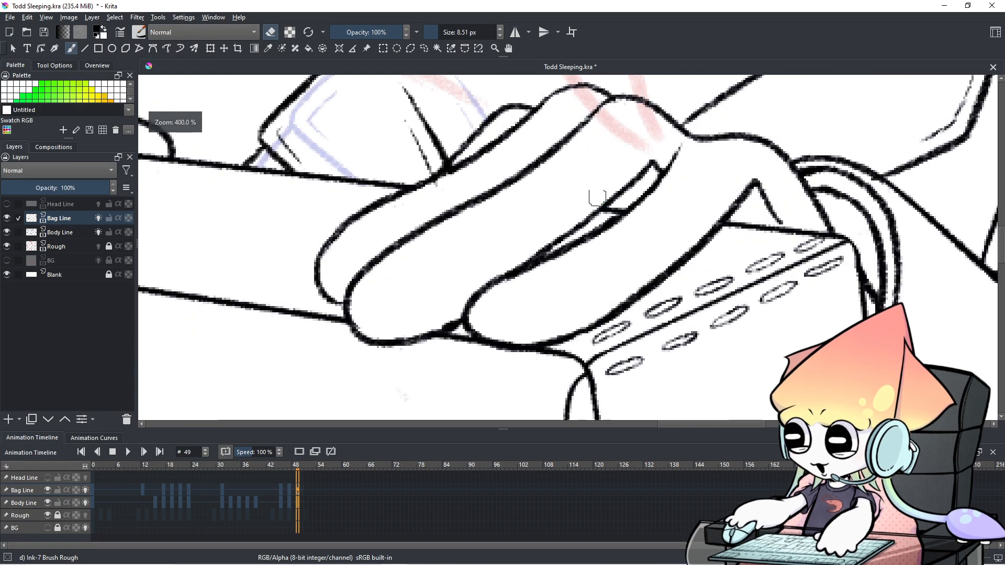
key(ctrl+z)
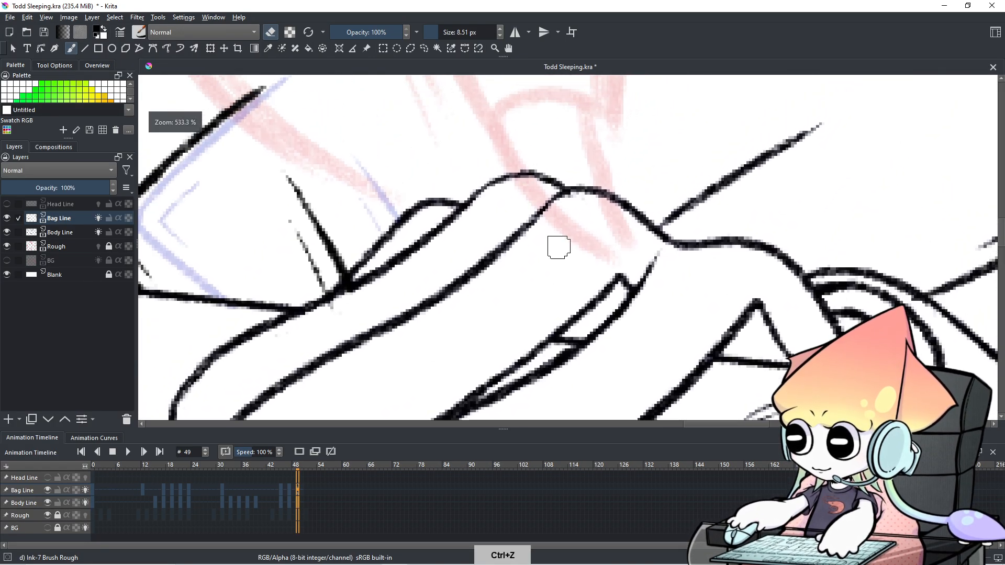
key(ctrl+shift+z)
scroll(557, 246, up, 2)
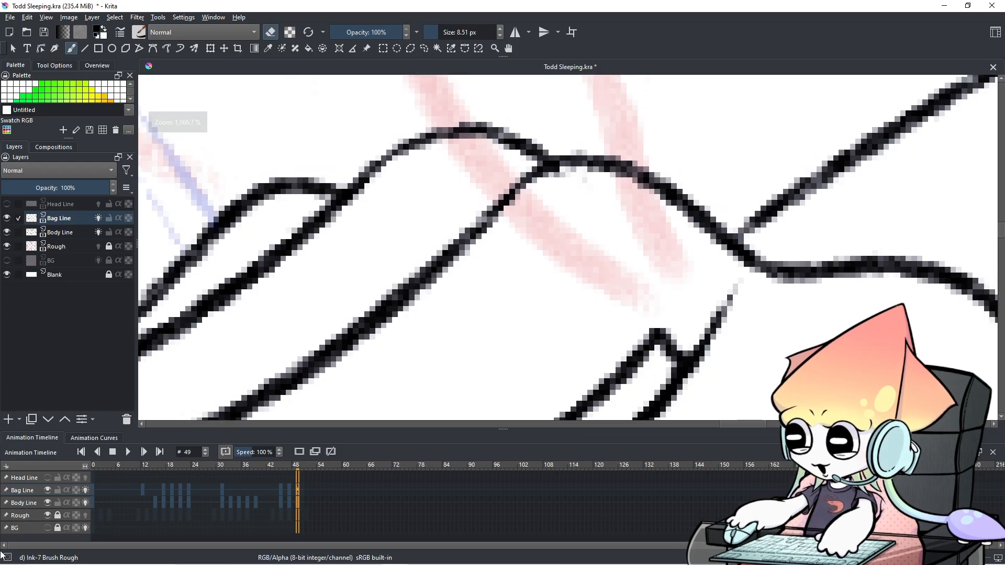
Step: Set the eraser to 4.03 px and erase the faint specks beneath the knuckle line on the Body Line layer at frame 49
click(51, 504)
click(48, 503)
click(48, 503)
click(47, 503)
click(48, 503)
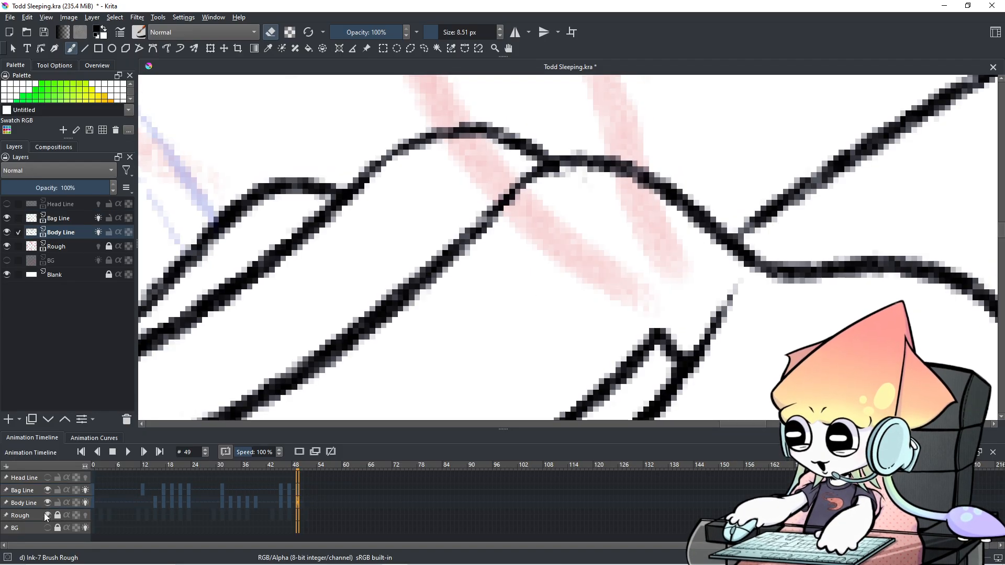
click(300, 501)
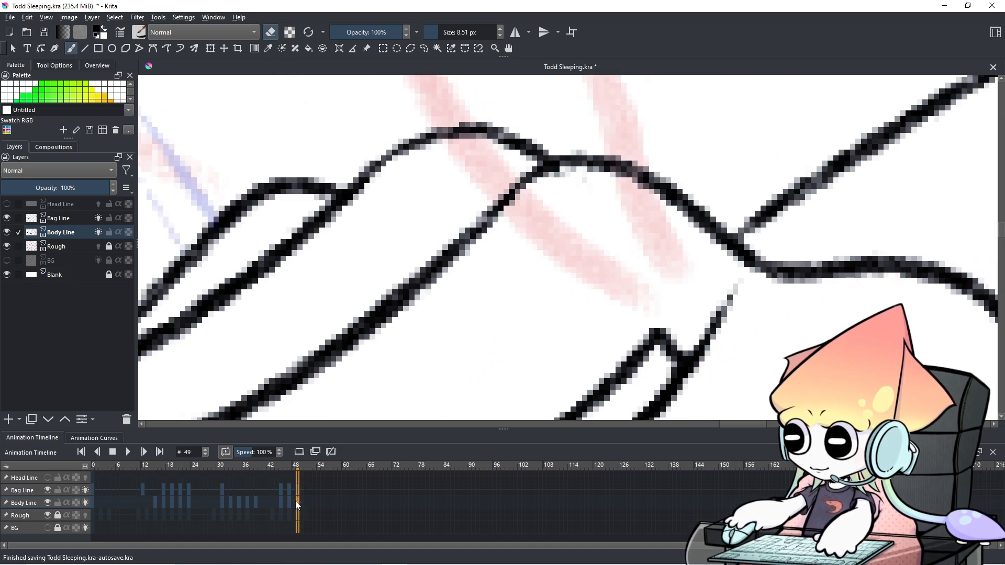
shift+drag(587, 212, 578, 212)
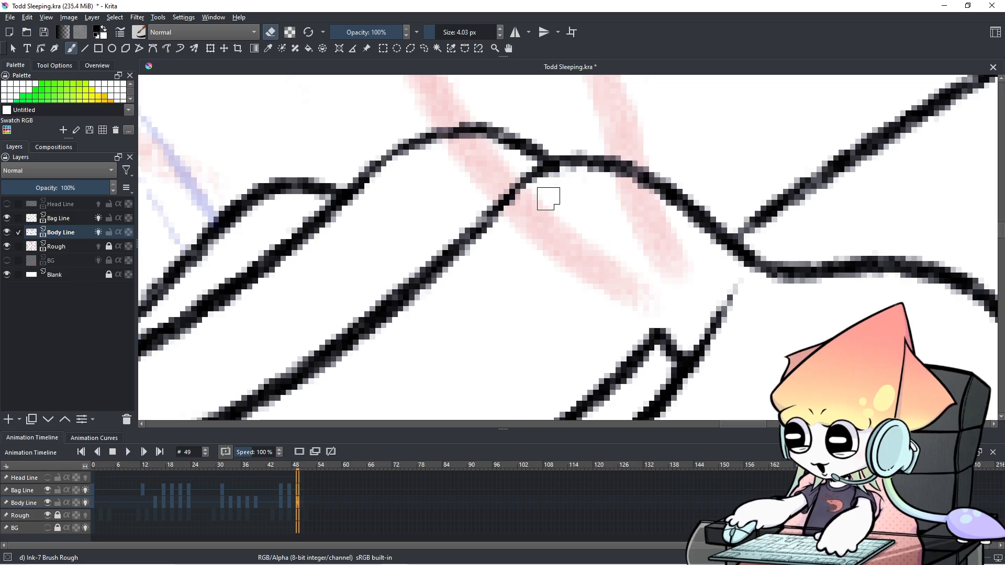
Step: Erase the specks beneath the knuckle line on the Body Line layer at frames 47, 45, 39, 37, 35, 33 and 31
click(290, 498)
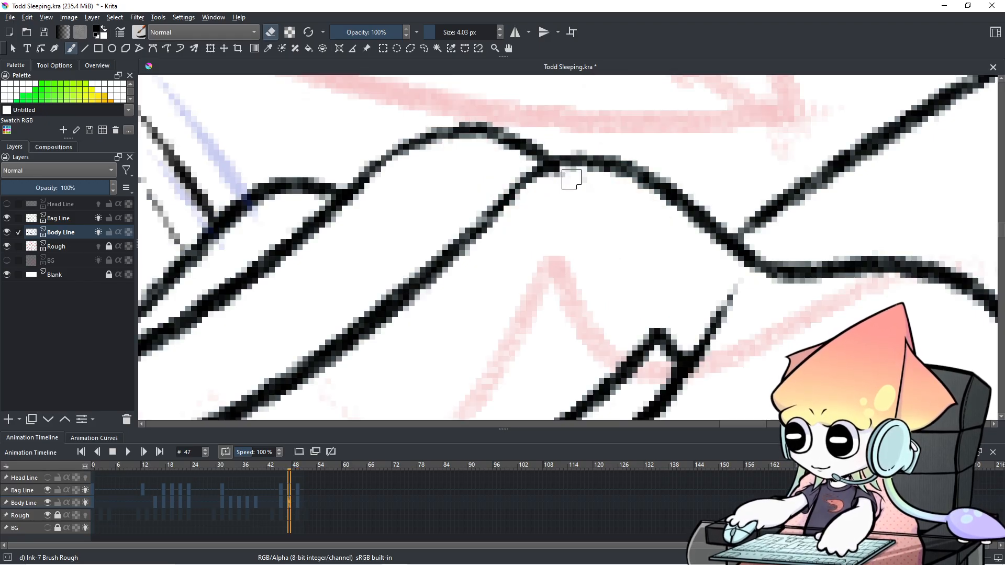
click(281, 504)
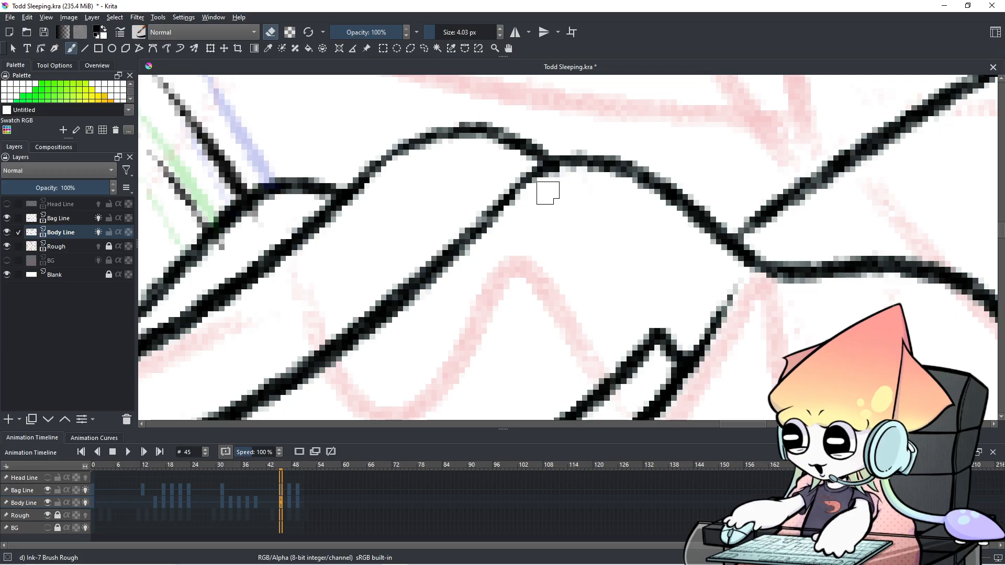
click(255, 499)
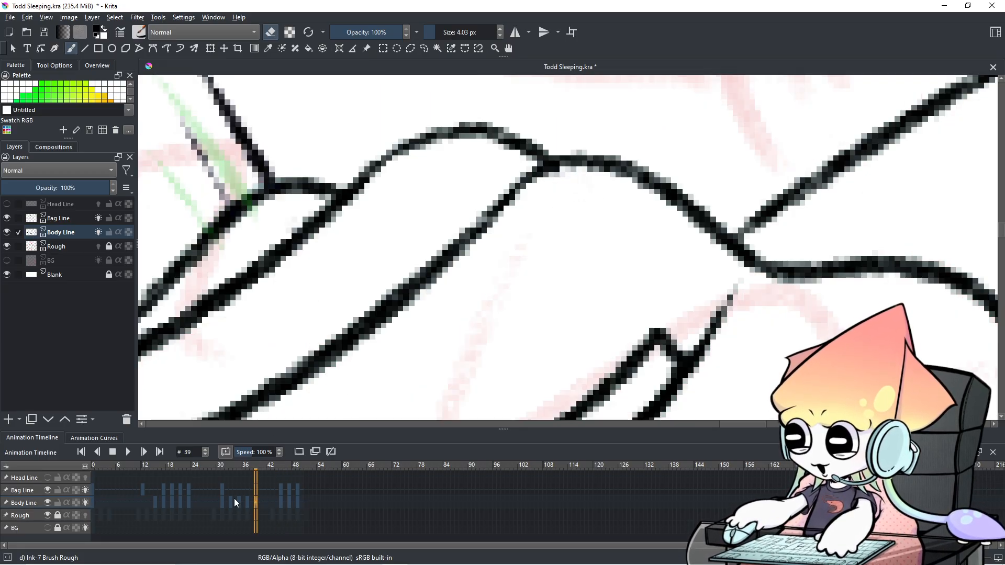
click(247, 503)
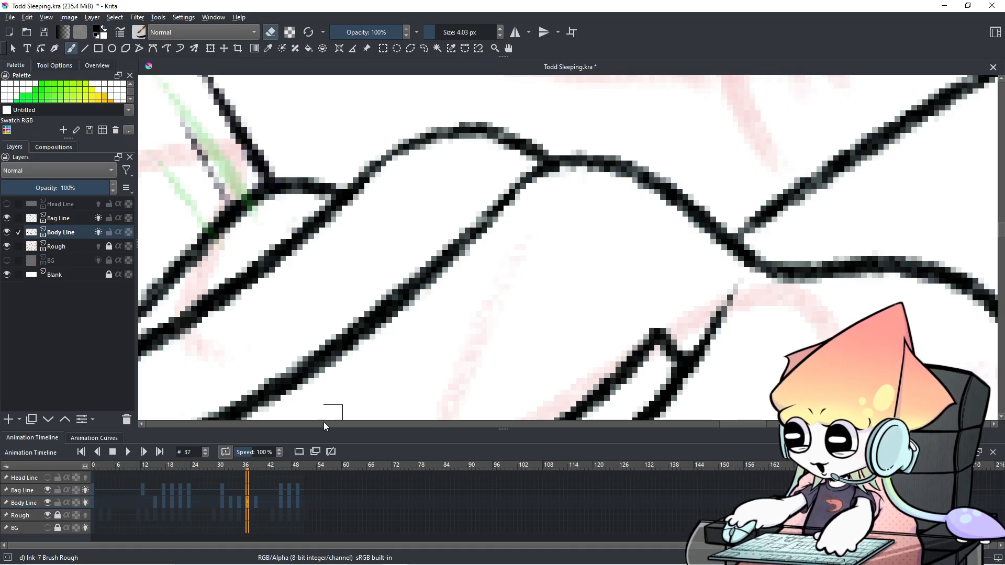
click(239, 503)
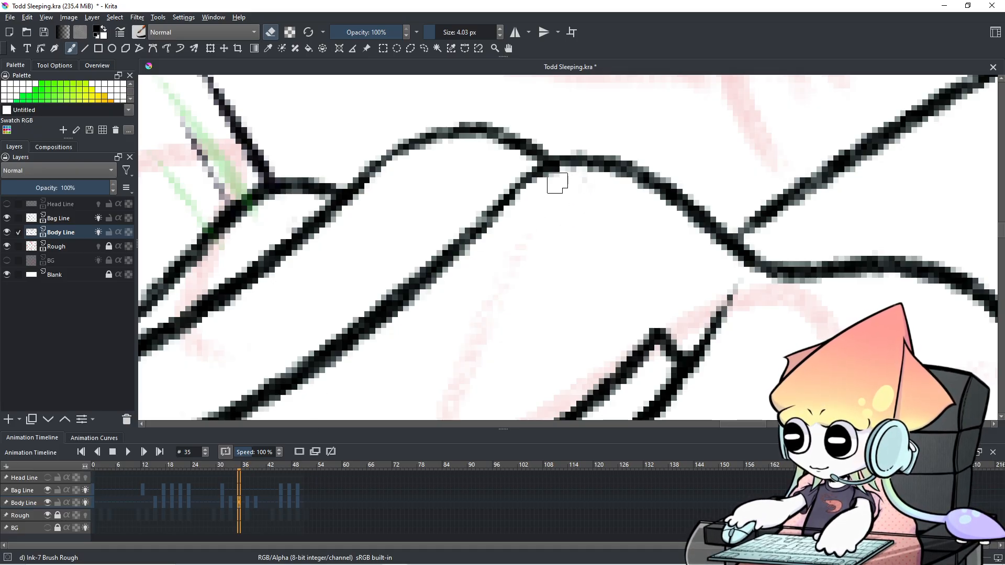
click(232, 502)
click(221, 504)
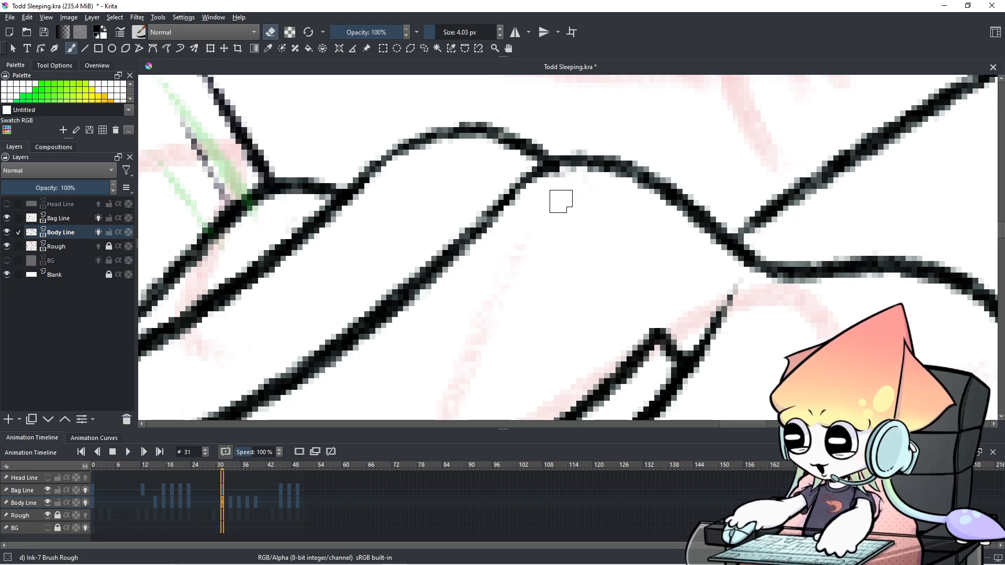
Step: Erase the same Body Line knuckle specks at frames 23, 21, 19, 17, 15 and 0, undoing the accidental keyframe shift near frame 15
click(188, 503)
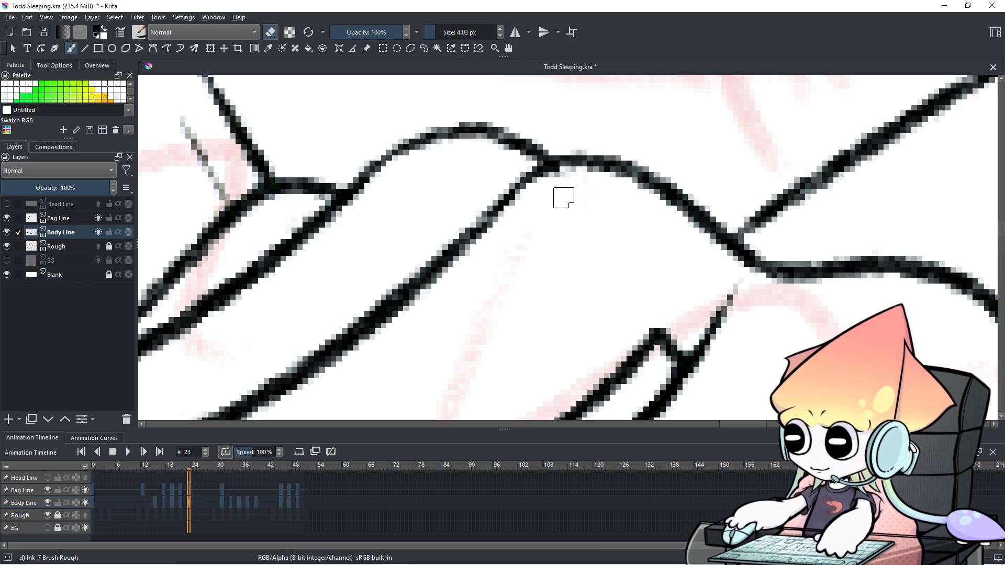
click(181, 503)
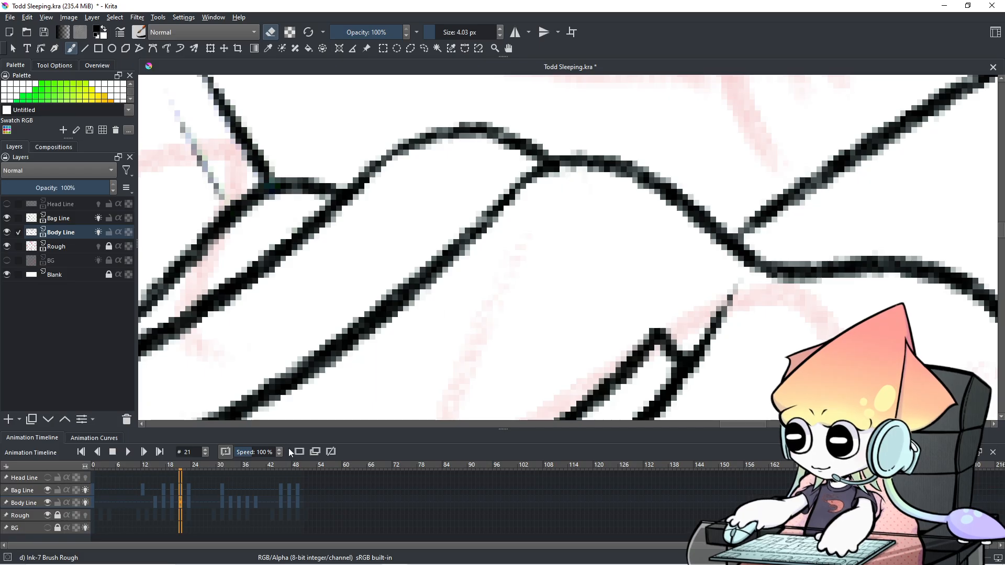
click(171, 502)
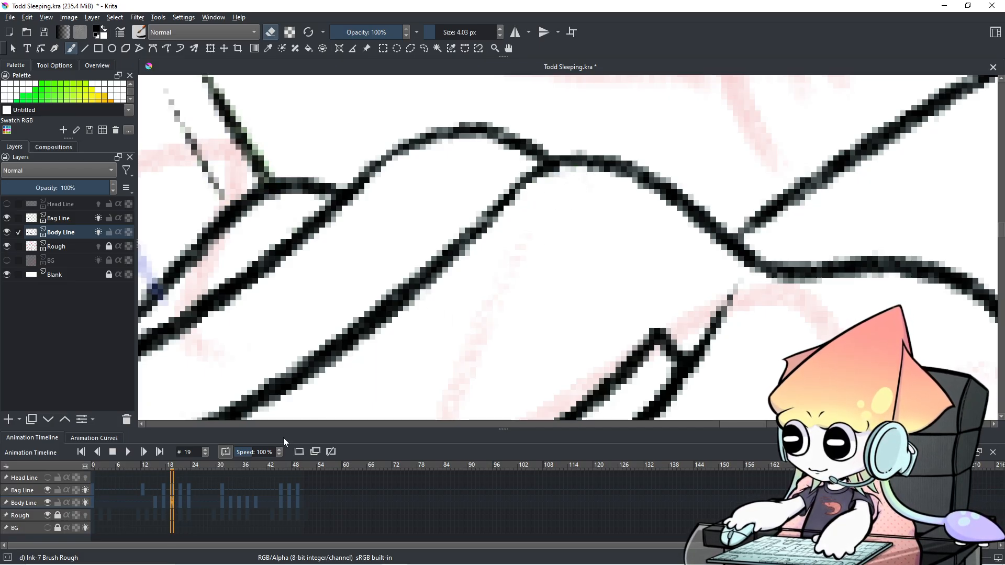
click(164, 502)
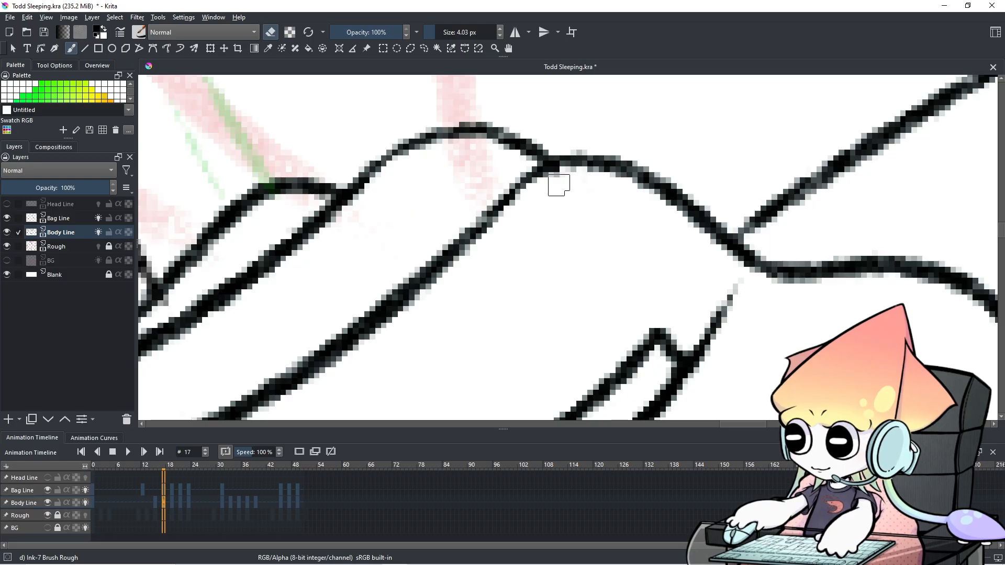
click(153, 502)
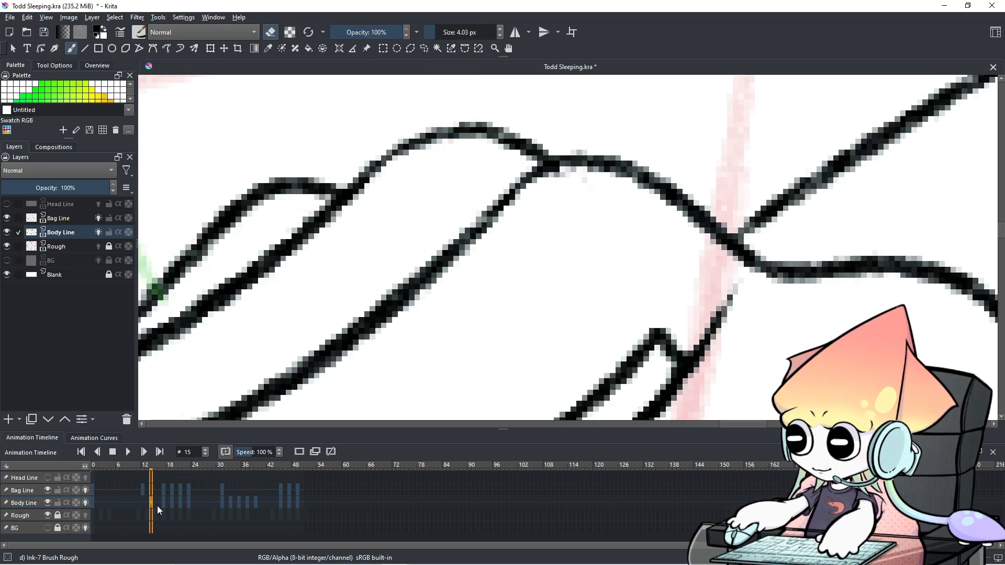
click(151, 505)
key(ctrl+z)
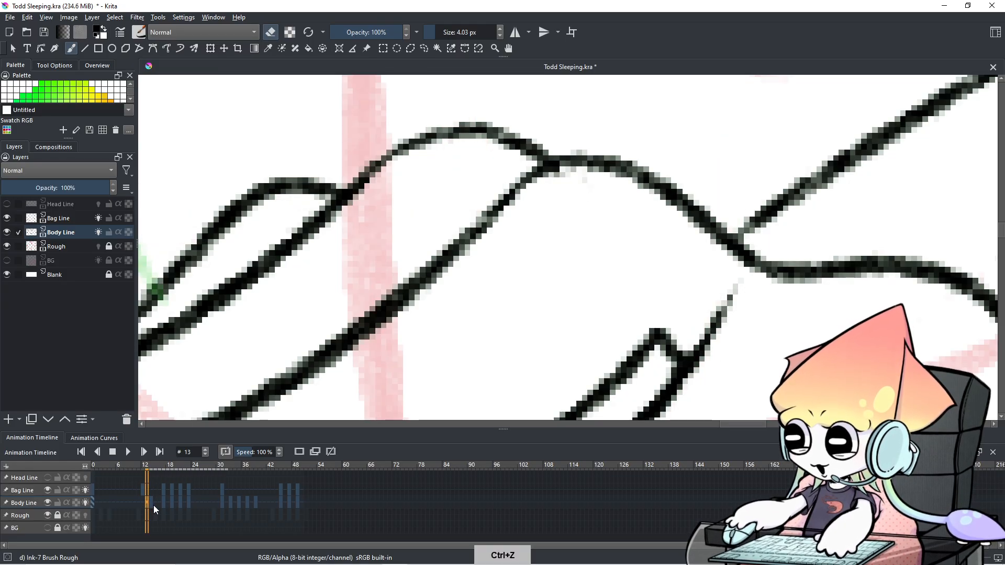
click(153, 504)
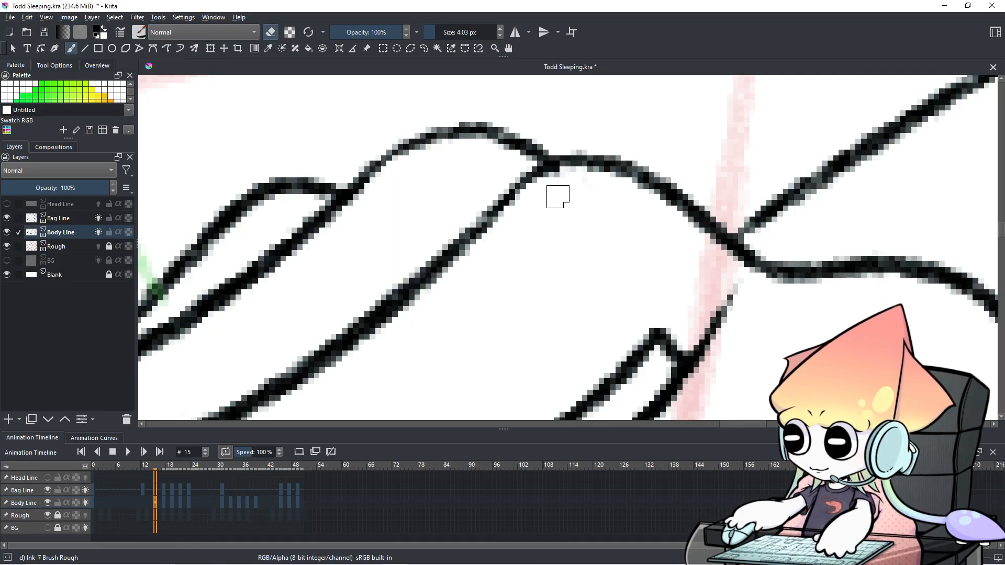
click(93, 503)
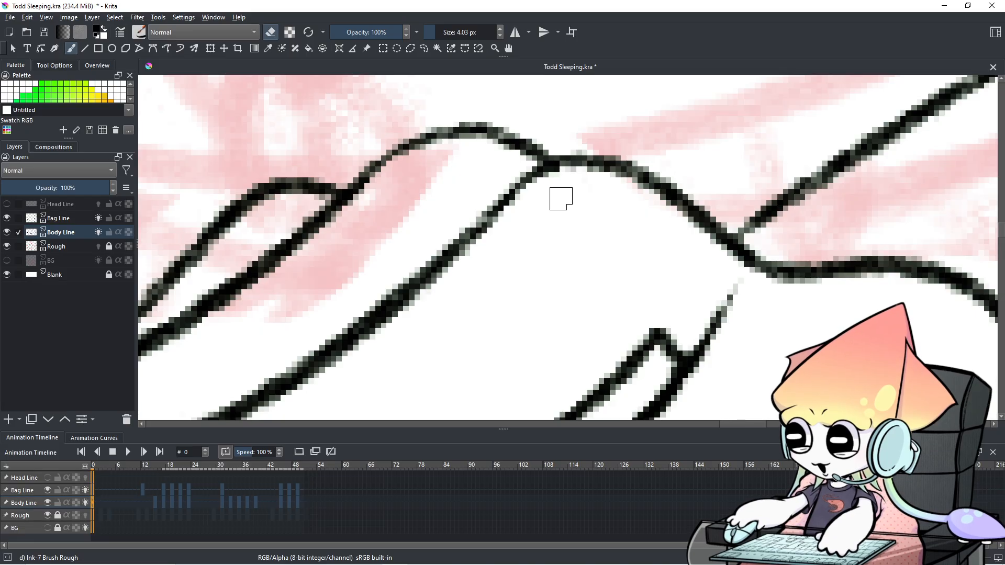
Step: Save the animation file with the cleaned line frames
scroll(561, 198, down, 5)
scroll(602, 186, down, 2)
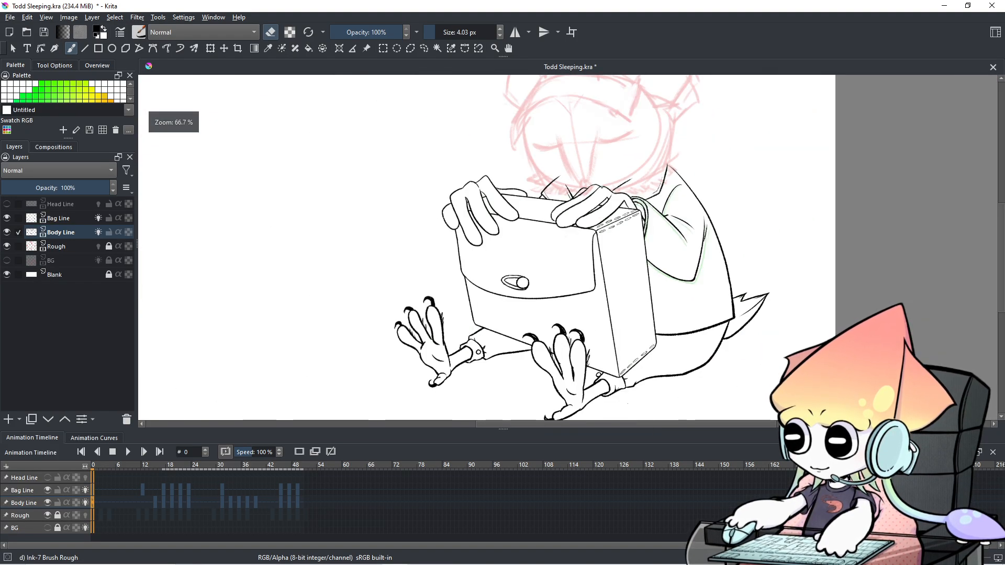
click(9, 18)
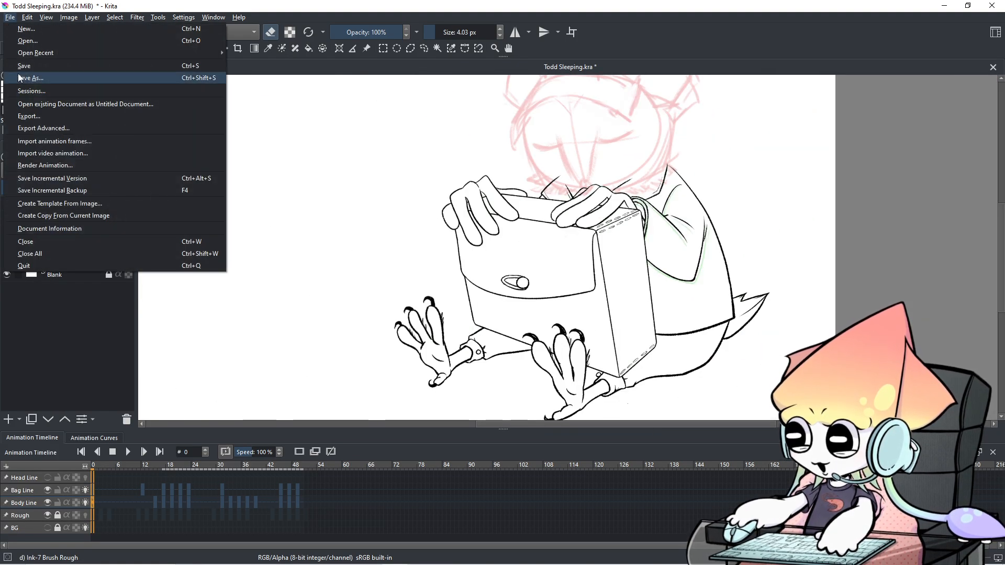
click(23, 64)
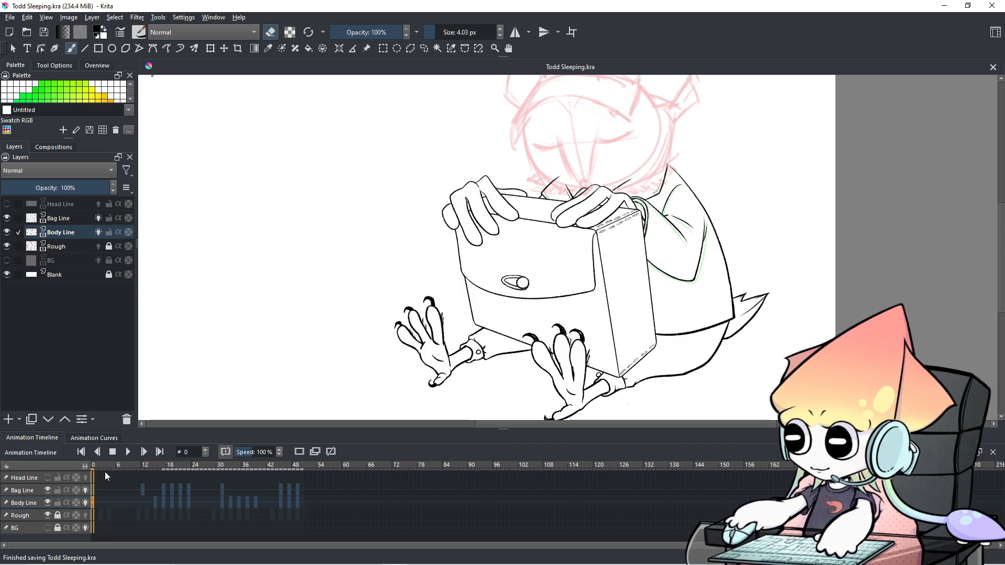
Step: Play the animation over the whole figure to check the cleaned lines, and stop the playback
click(128, 452)
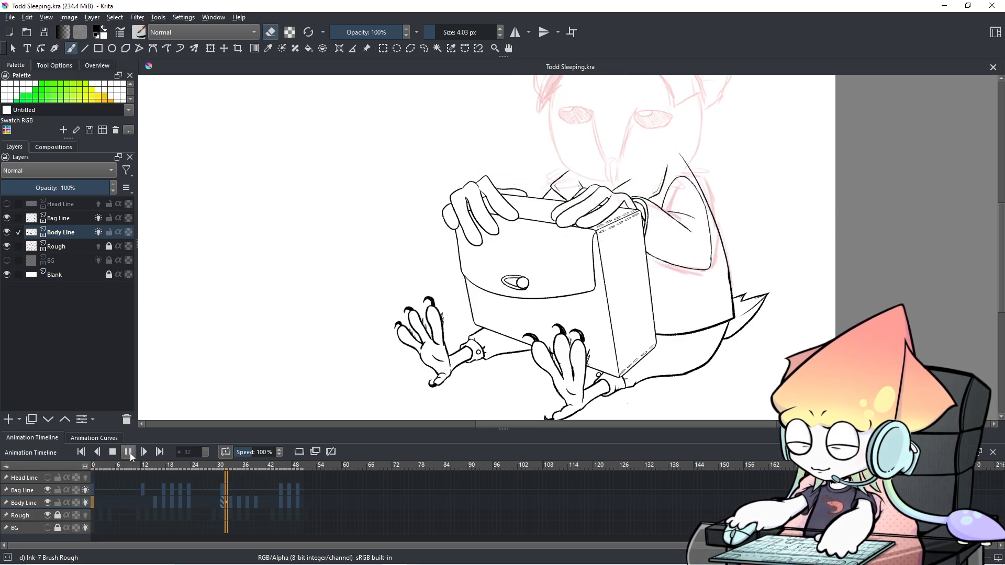
drag(351, 340, 339, 341)
scroll(308, 335, down, 2)
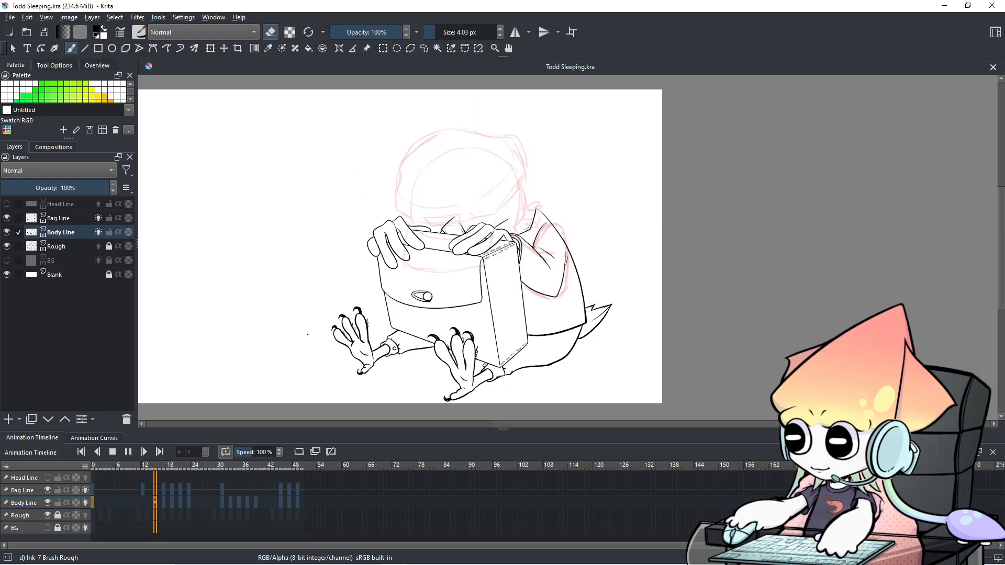
key(space)
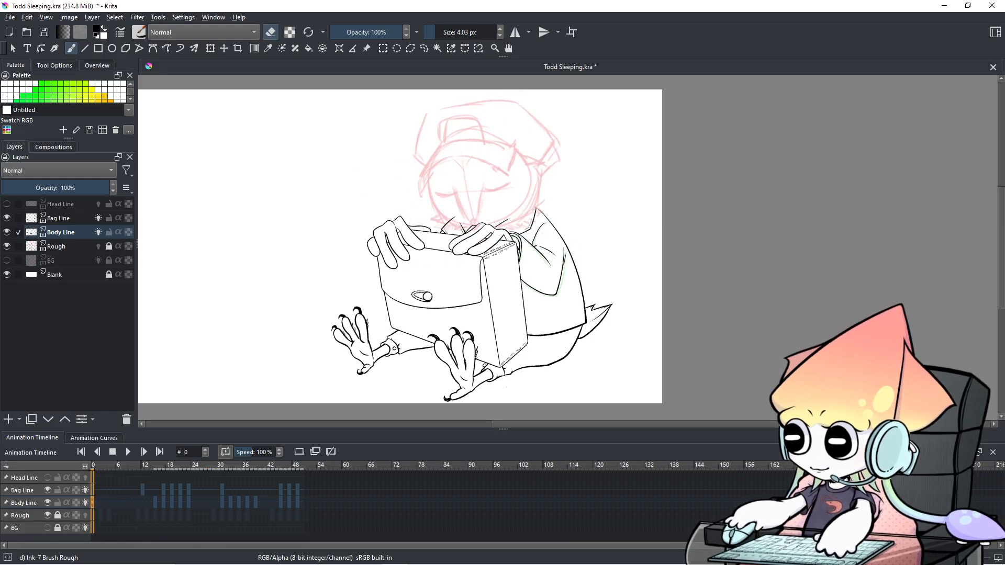
Step: Step through the frames from 0 to 20 and back to 16, examining the hand, collar and sleeve lines up close
scroll(560, 273, up, 8)
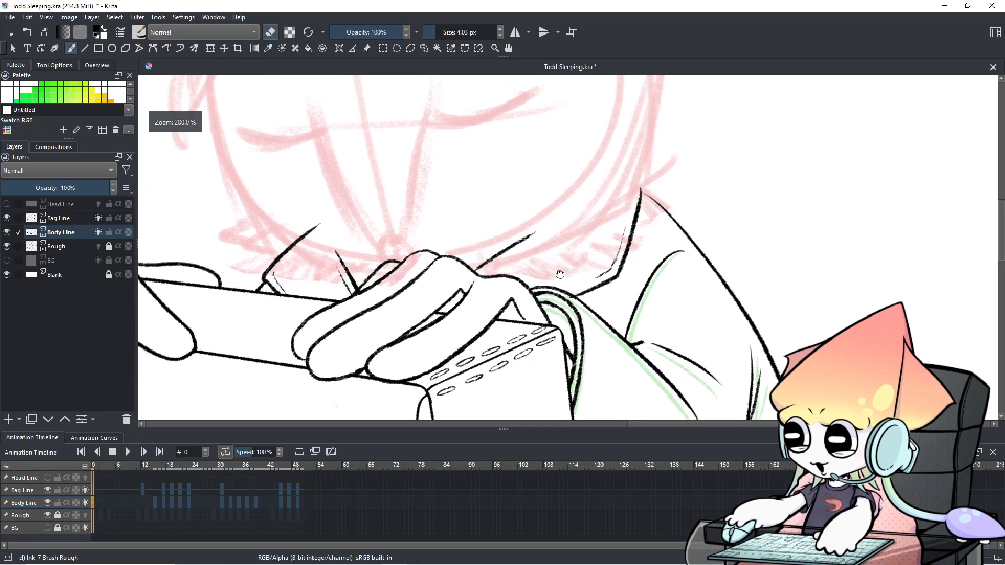
key(Right)
key(Right)
key(Right)
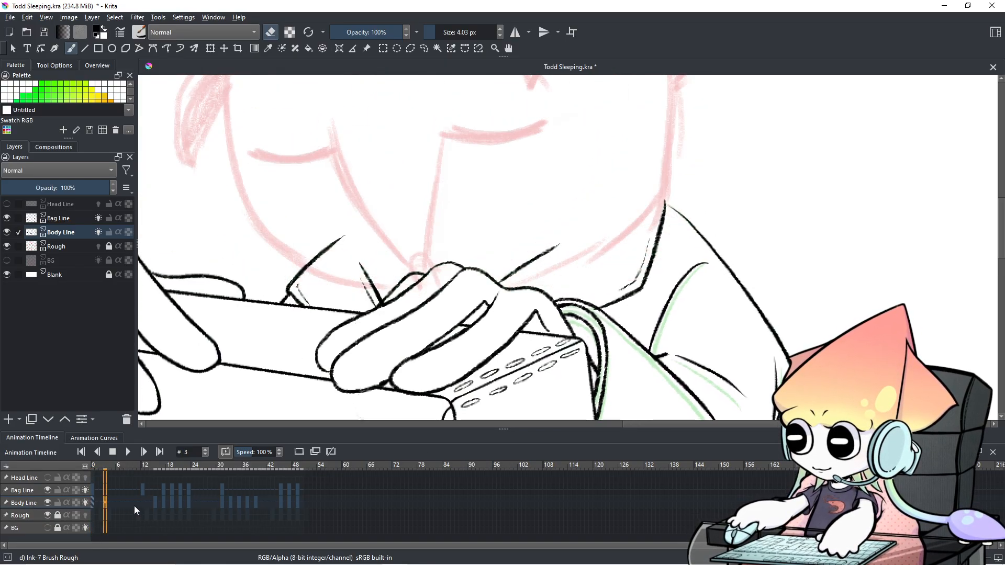
click(135, 504)
key(Right)
key(Right)
key(Right)
key(Right)
key(Right)
key(Right)
key(Right)
key(Right)
key(Right)
key(Right)
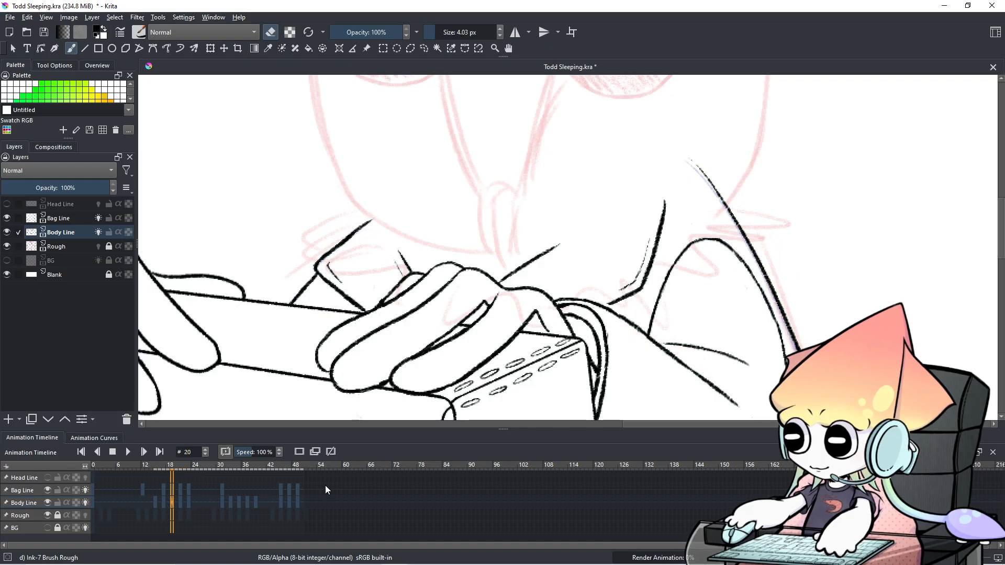
key(Left)
key(Left)
key(Left)
key(Left)
key(minus)
key(minus)
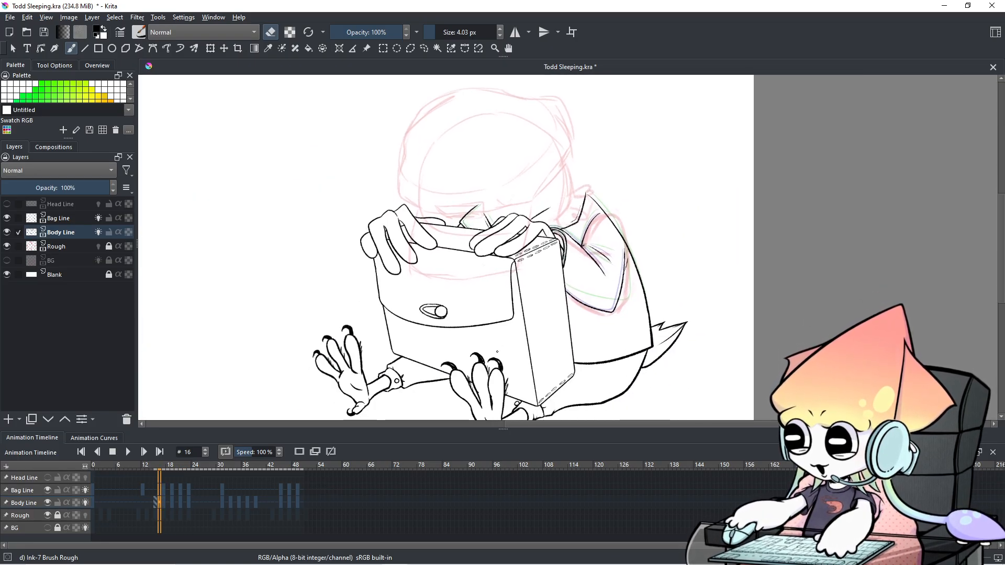
Step: Play the animation in a loop to check the body and bag motion, stop it, and go to frame 47
drag(519, 324, 508, 294)
key(minus)
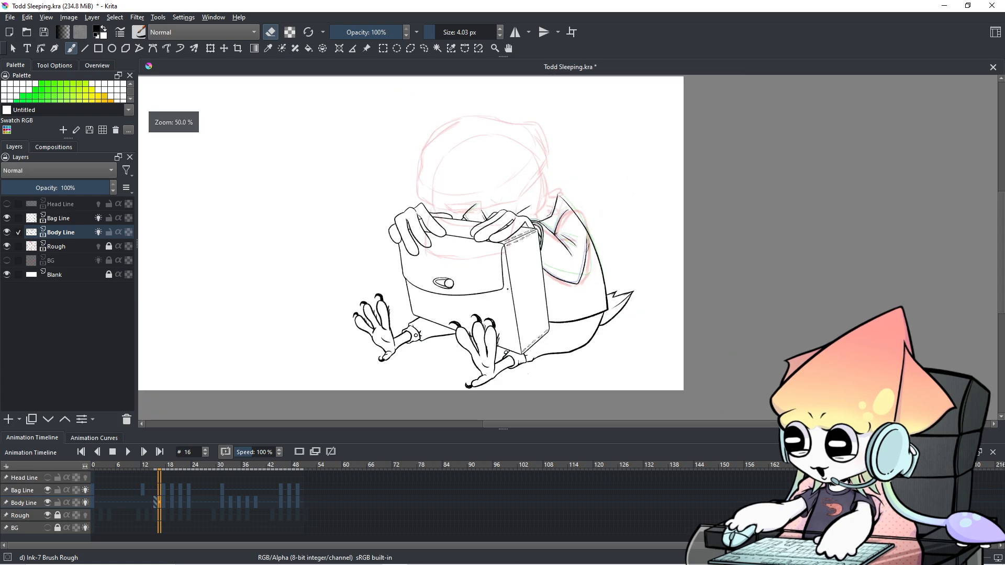
click(126, 454)
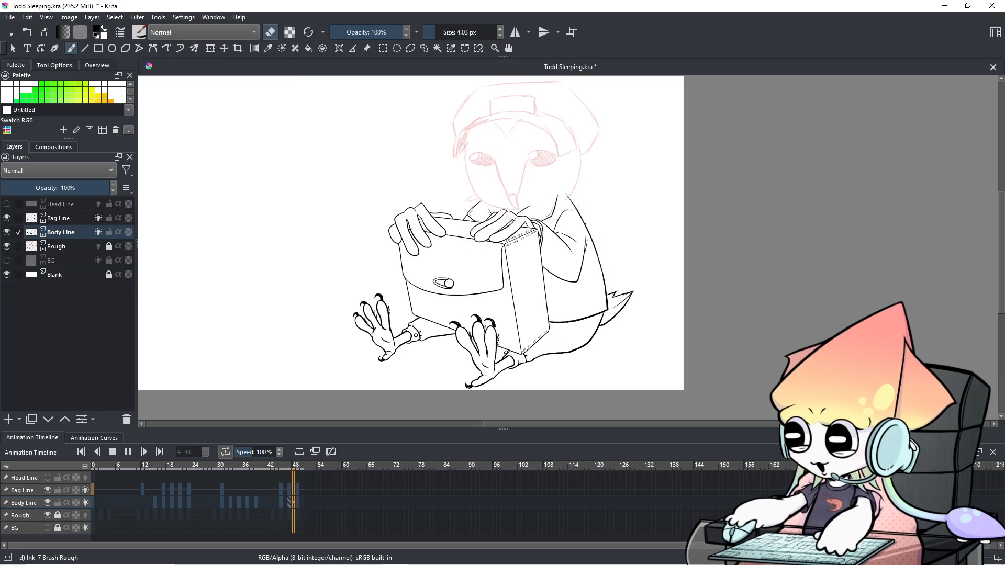
scroll(573, 208, up, 1)
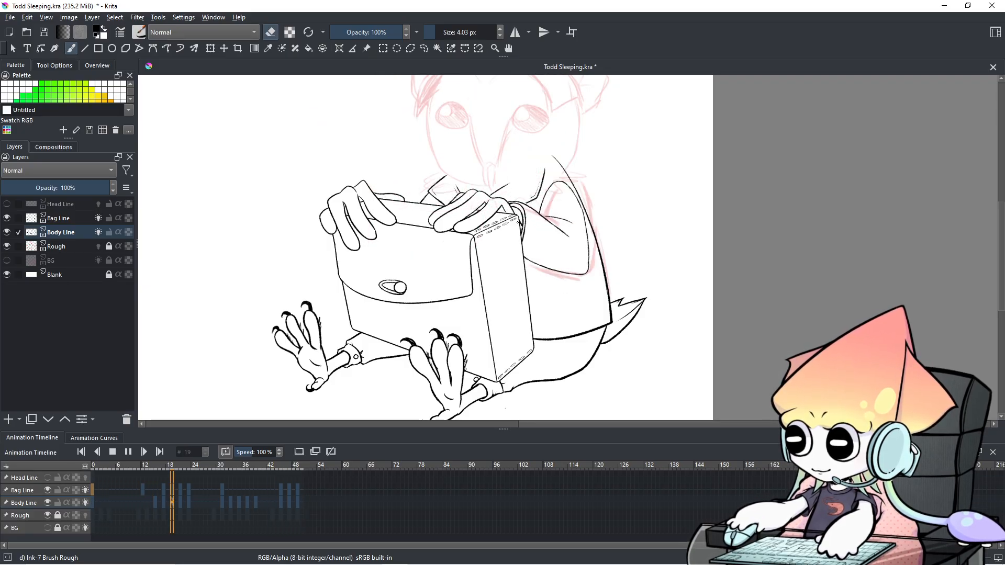
click(128, 452)
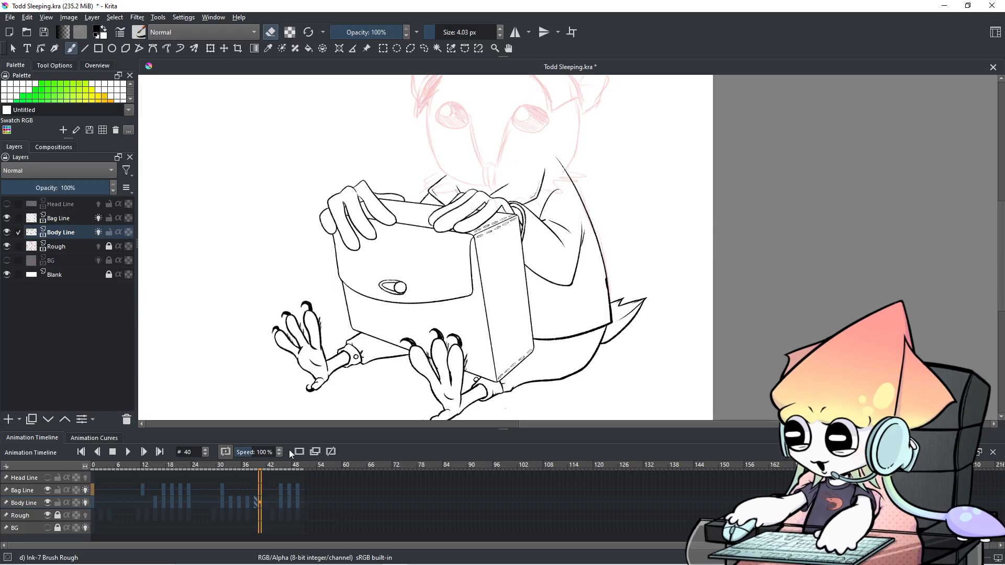
click(278, 491)
click(292, 486)
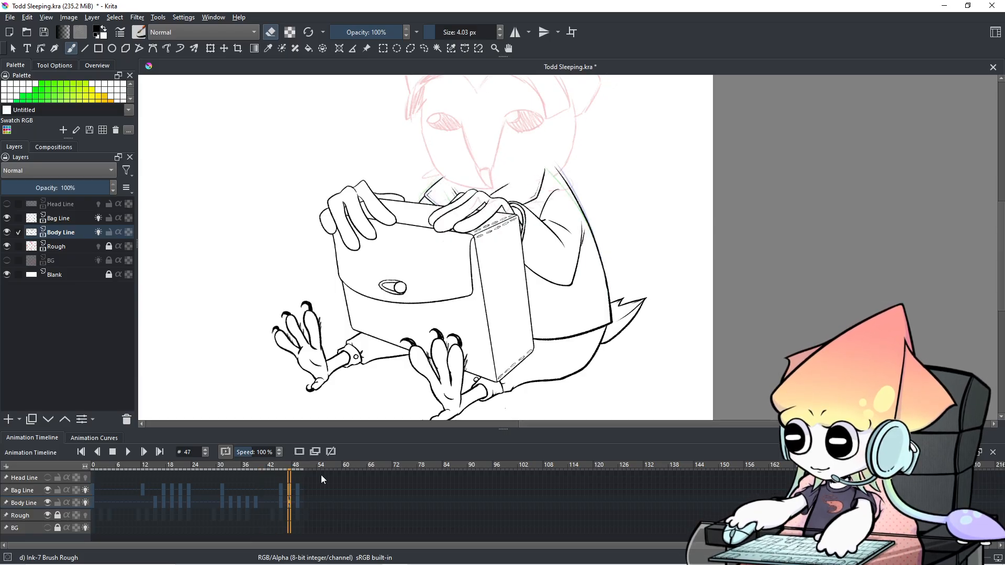
Step: Try to move the Bag Line keyframe from frame 45 to frame 37, and undo the last change
drag(517, 235, 454, 296)
scroll(454, 297, up, 1)
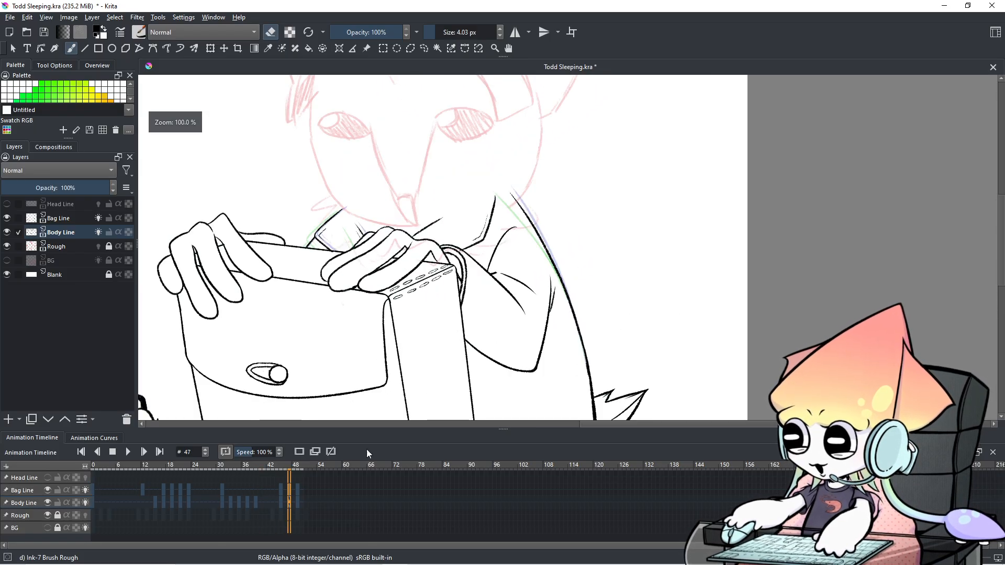
click(281, 491)
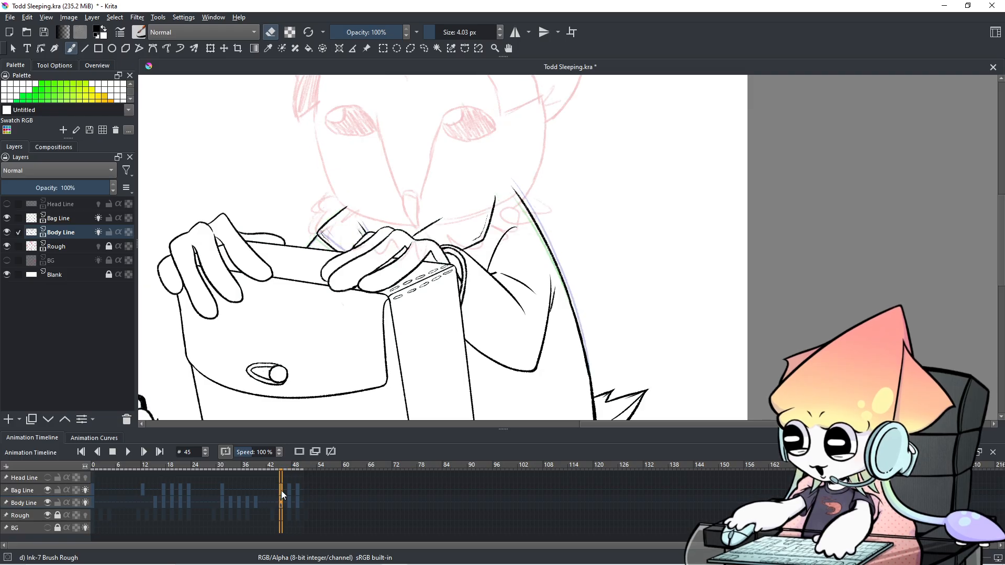
click(247, 491)
click(290, 490)
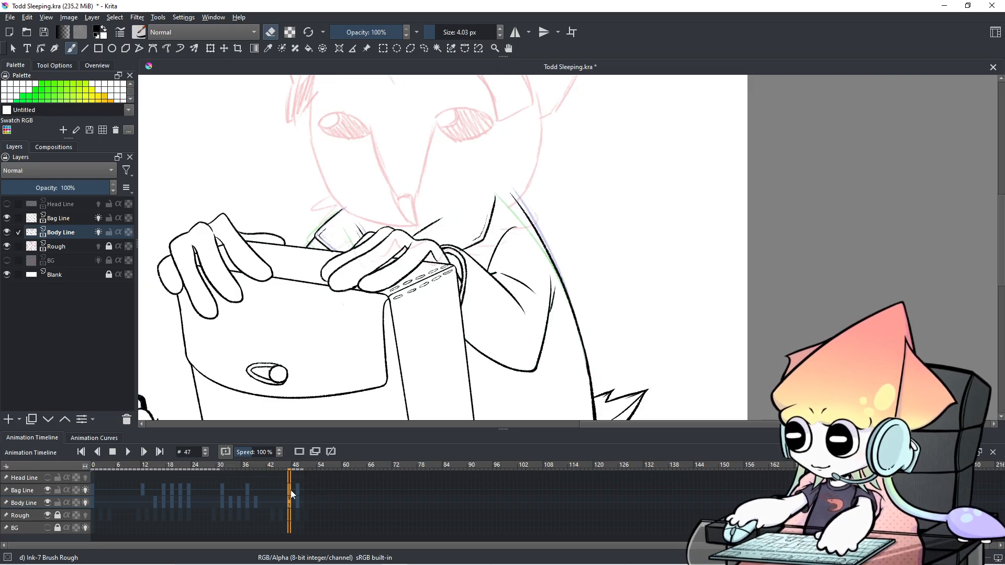
click(264, 494)
key(ctrl+z)
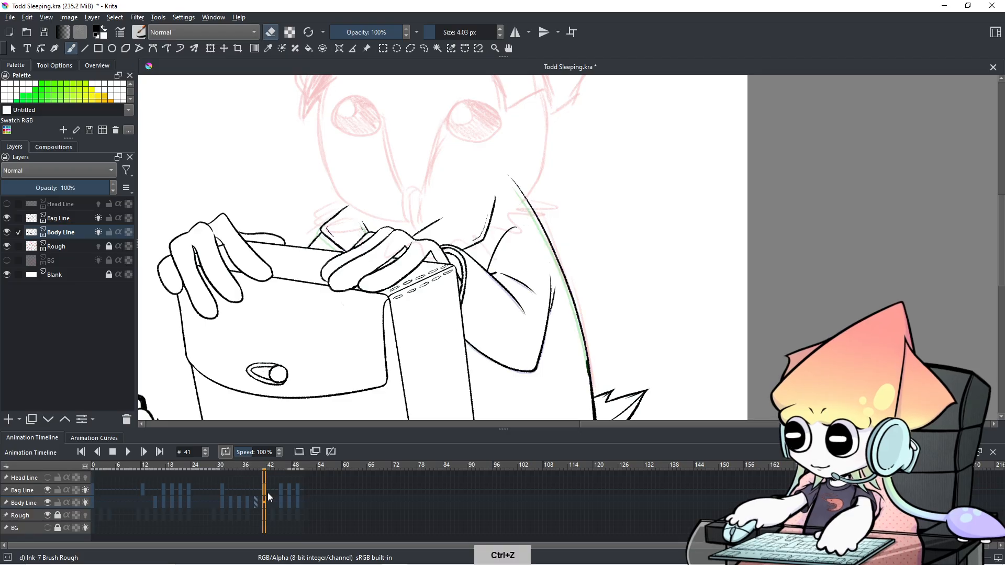
Step: Move the Bag Line keyframes at frames 45 and 47 to frames 37 and 39
click(280, 493)
mouse_move(282, 488)
mouse_down()
mouse_move(247, 489)
mouse_move(287, 489)
mouse_move(257, 488)
mouse_move(290, 479)
mouse_up()
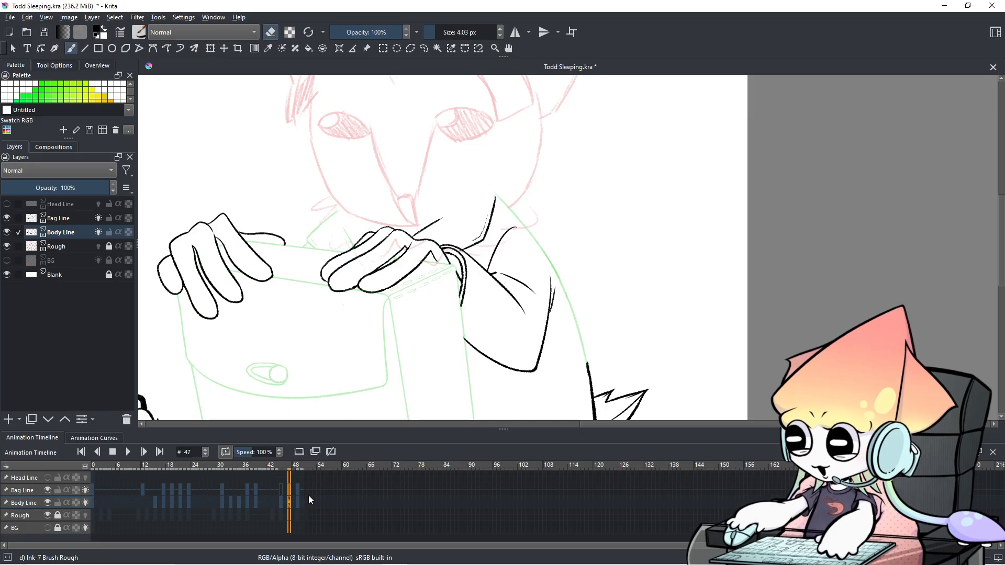
key(ctrl+z)
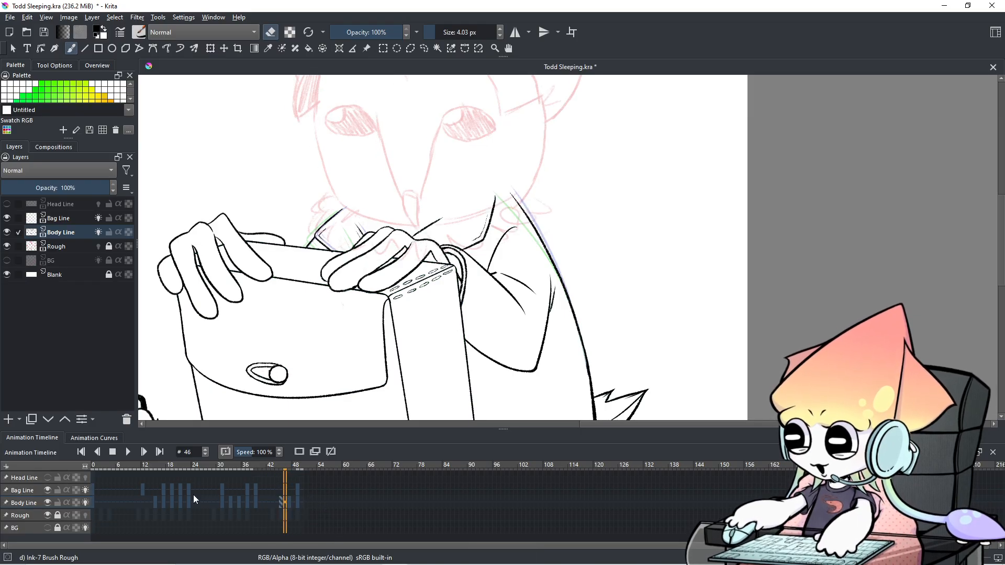
Step: Copy the Bag Line keyframe at frame 0 and paste it at frames 45 and 47
click(93, 490)
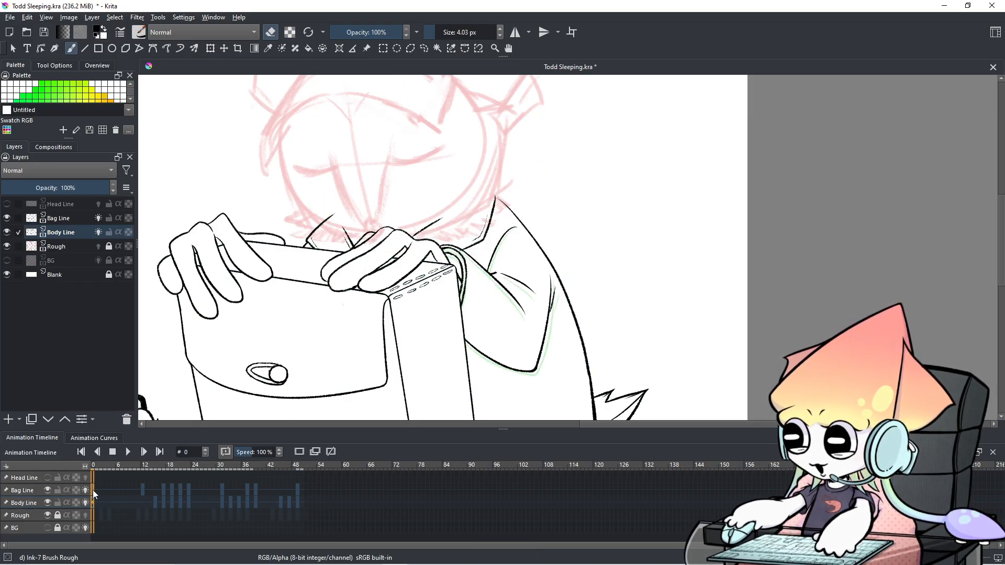
right_click(93, 490)
click(135, 394)
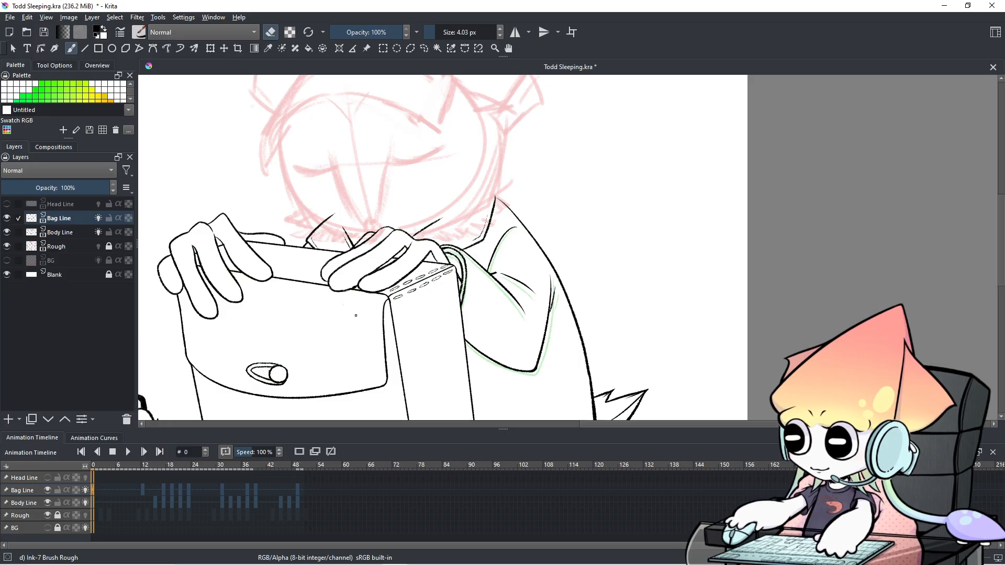
click(280, 490)
right_click(280, 489)
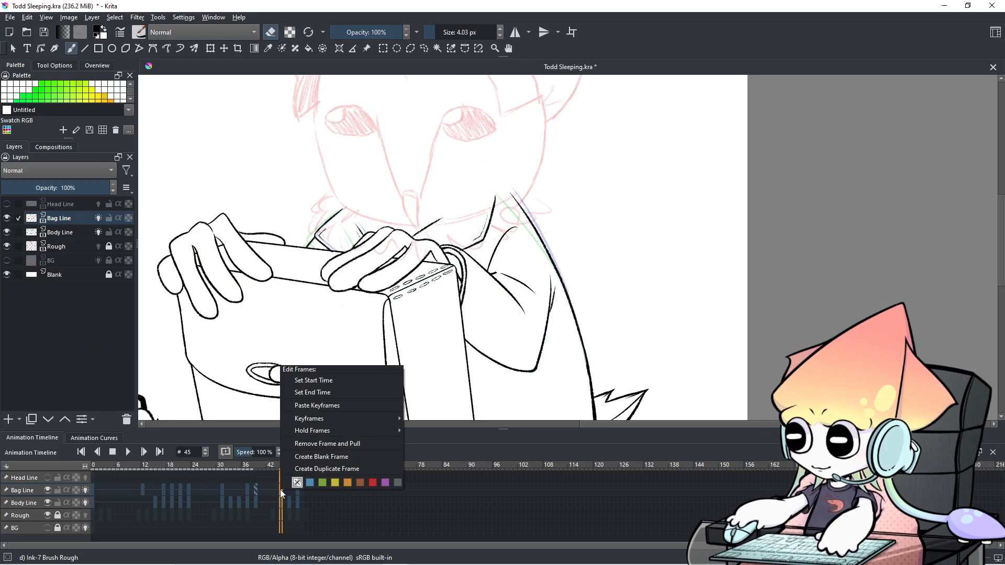
click(303, 405)
click(285, 489)
right_click(287, 489)
click(288, 491)
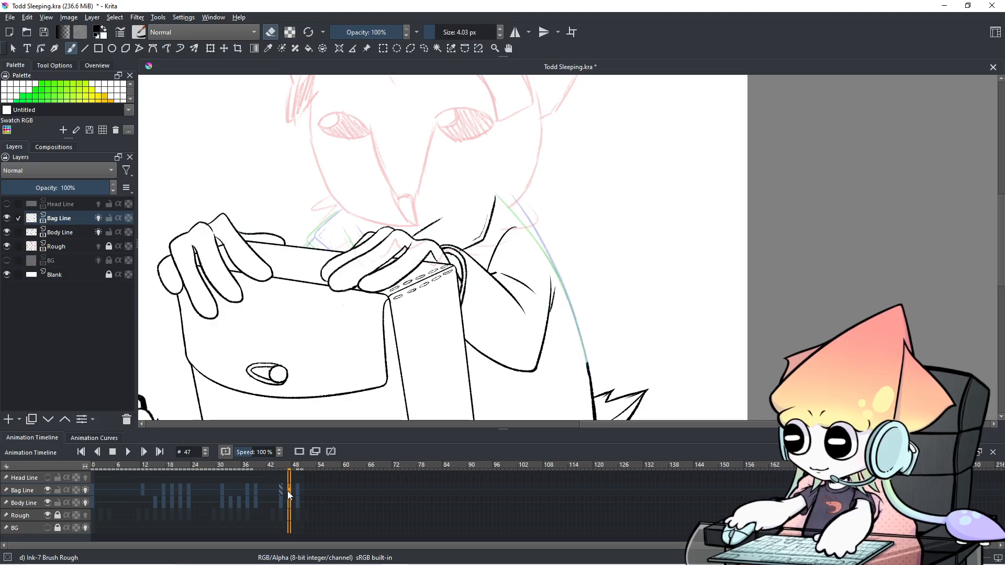
right_click(290, 485)
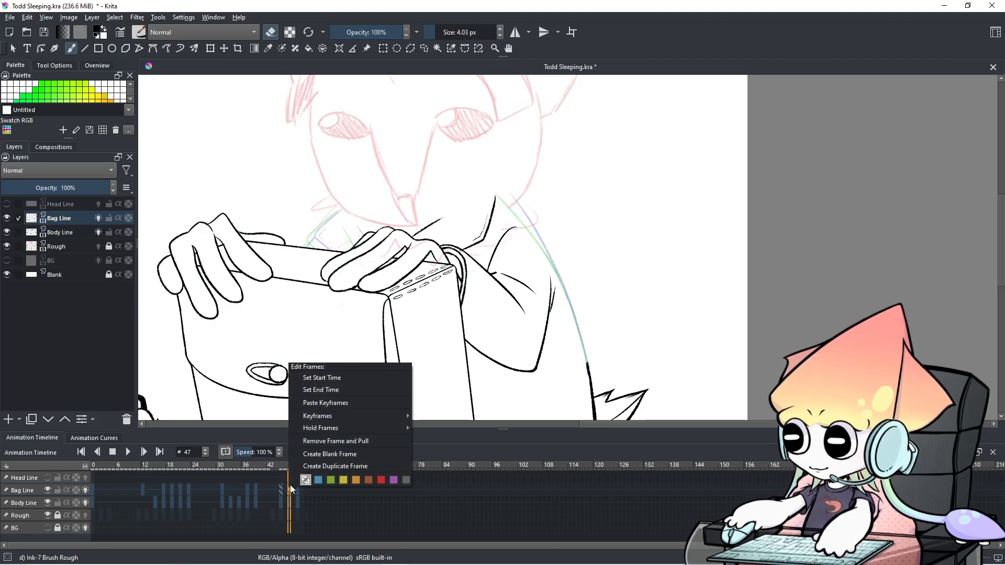
click(342, 402)
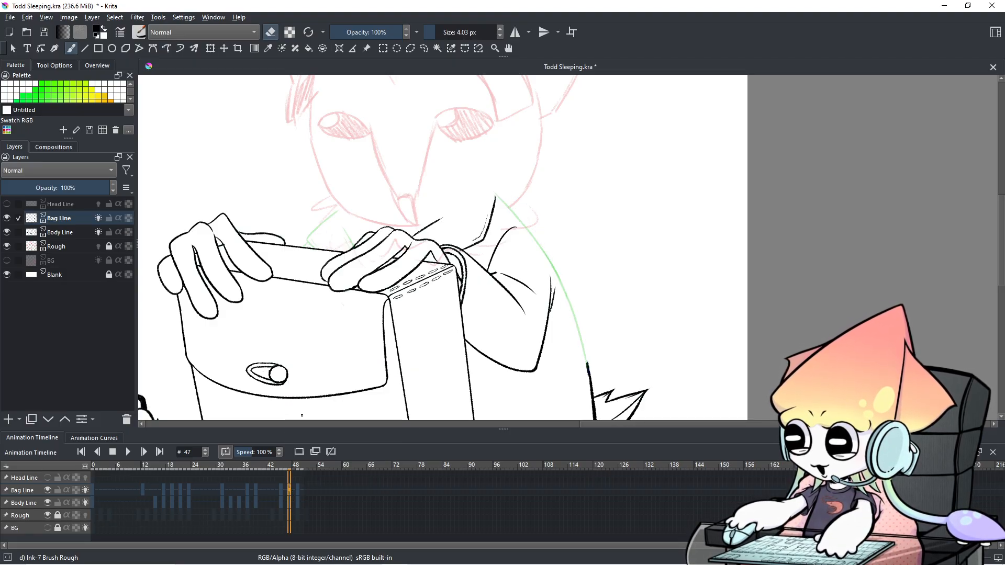
Step: Step backward from frame 47 and forward again to frame 34, checking the bag and body lines over the whole figure
scroll(476, 327, down, 4)
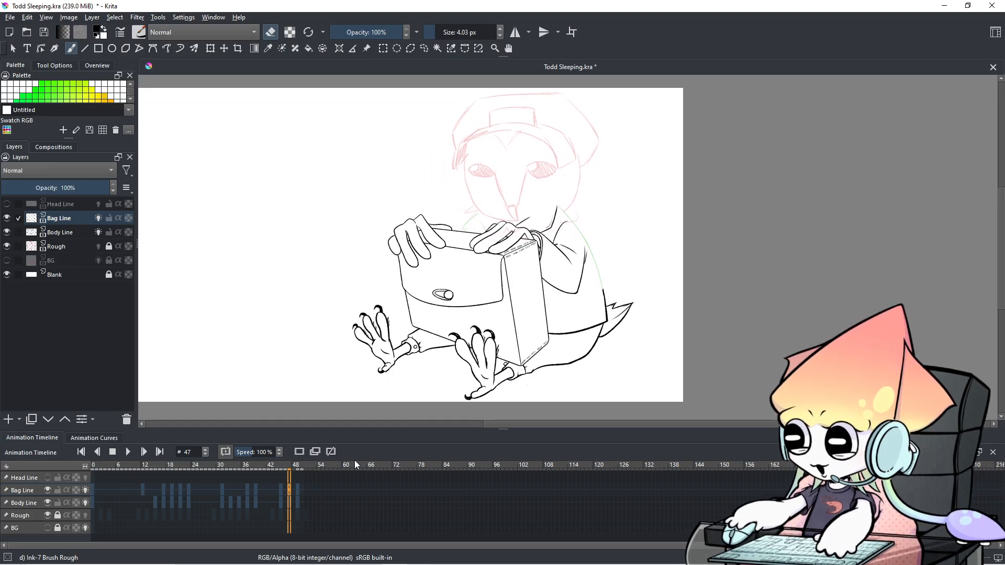
key(Left)
key(Left)
key(Left)
key(Left)
key(Left)
key(Left)
key(Left)
key(Left)
key(Left)
key(Left)
key(Left)
key(Left)
key(Left)
key(Left)
key(Left)
key(Left)
key(Left)
key(Left)
key(Right)
key(Right)
key(Right)
key(Right)
key(Right)
key(Right)
key(Left)
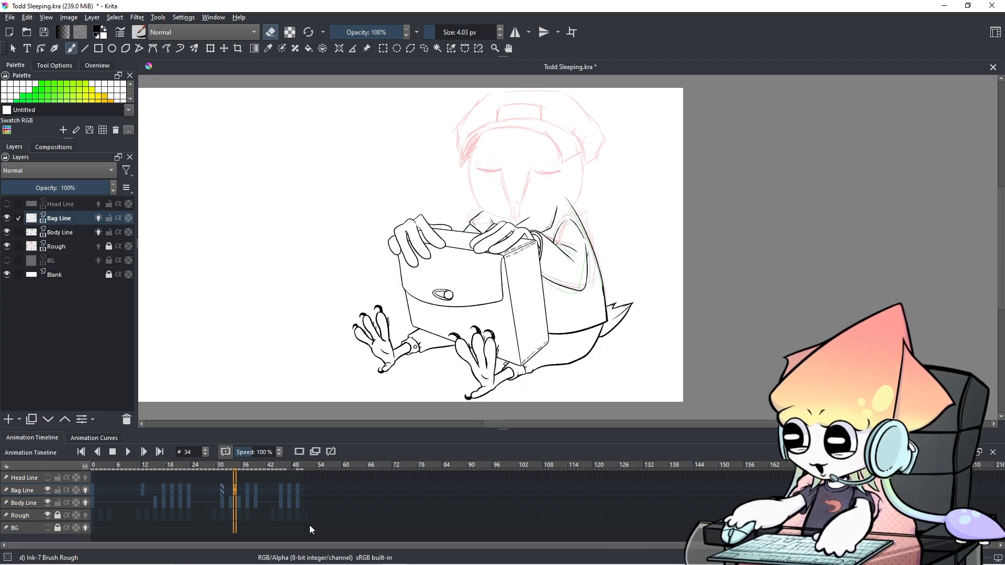
Step: Examine the sleeve and back lines at frame 34 up close, and flip between frames 31 and 36 to compare them
scroll(627, 315, up, 3)
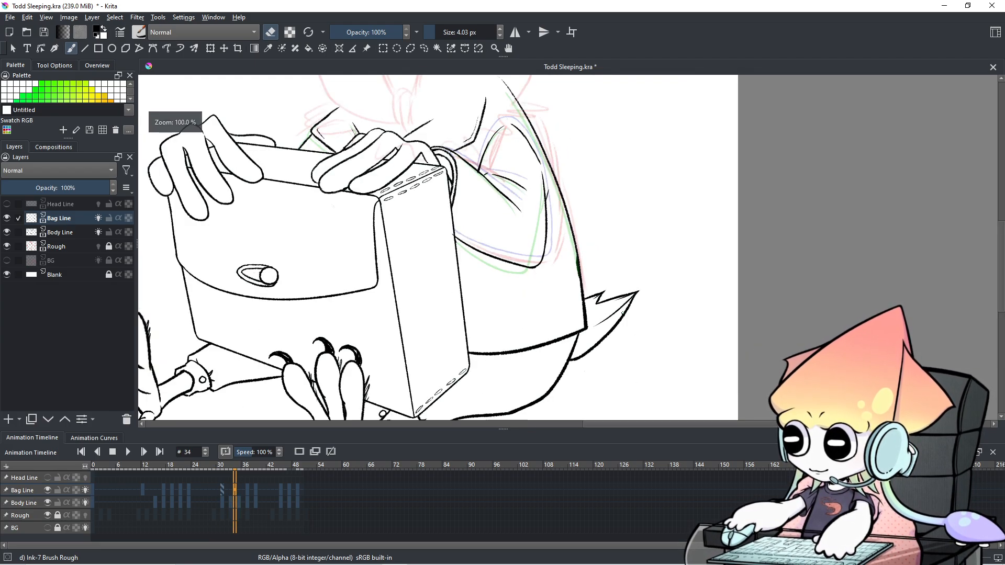
scroll(623, 313, down, 1)
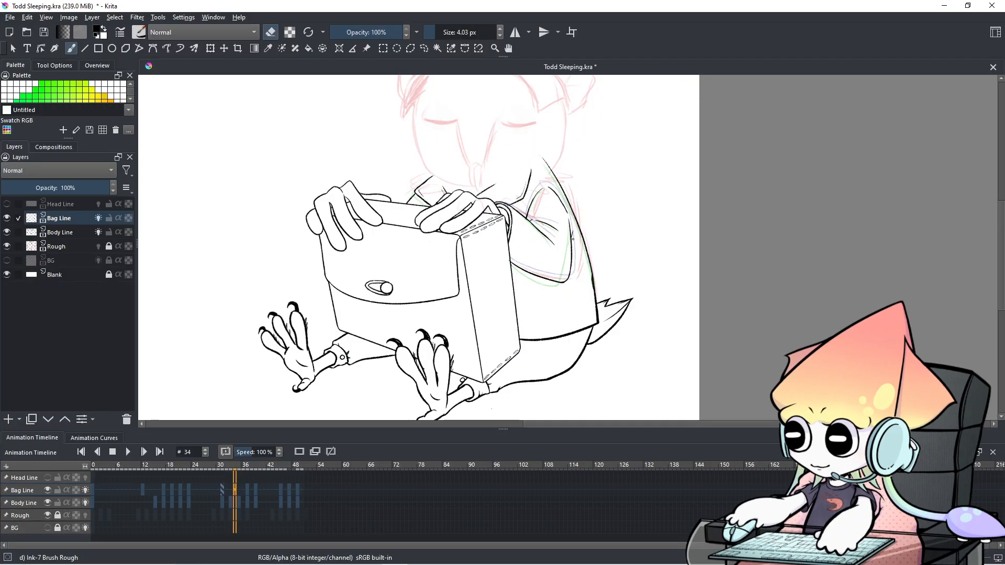
scroll(573, 239, up, 4)
scroll(443, 99, down, 1)
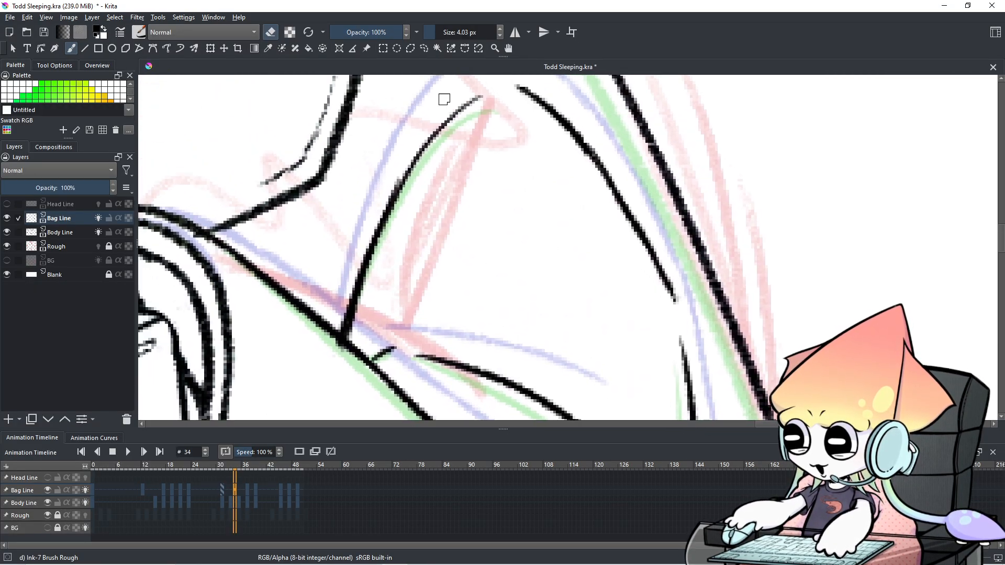
scroll(725, 313, down, 3)
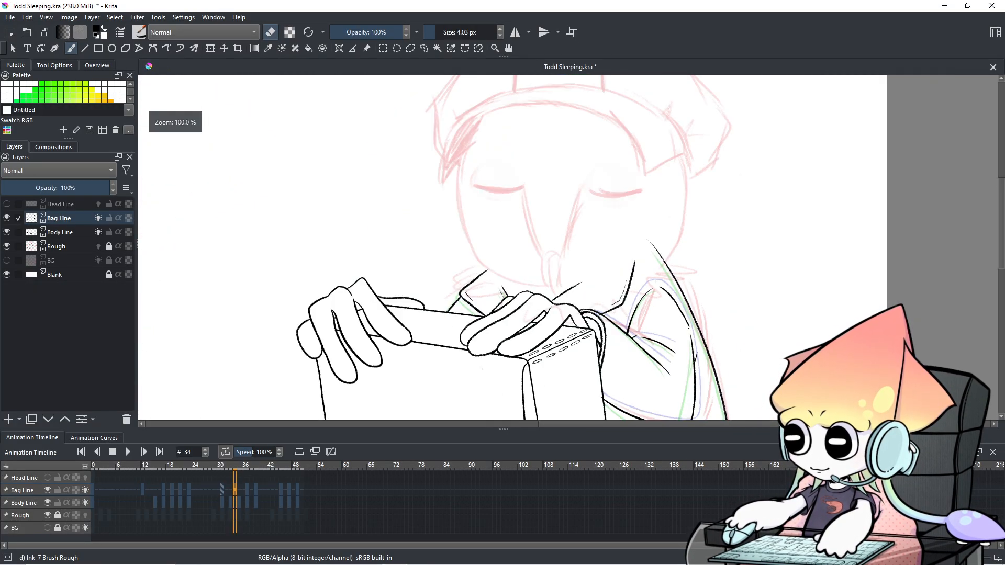
drag(684, 326, 664, 271)
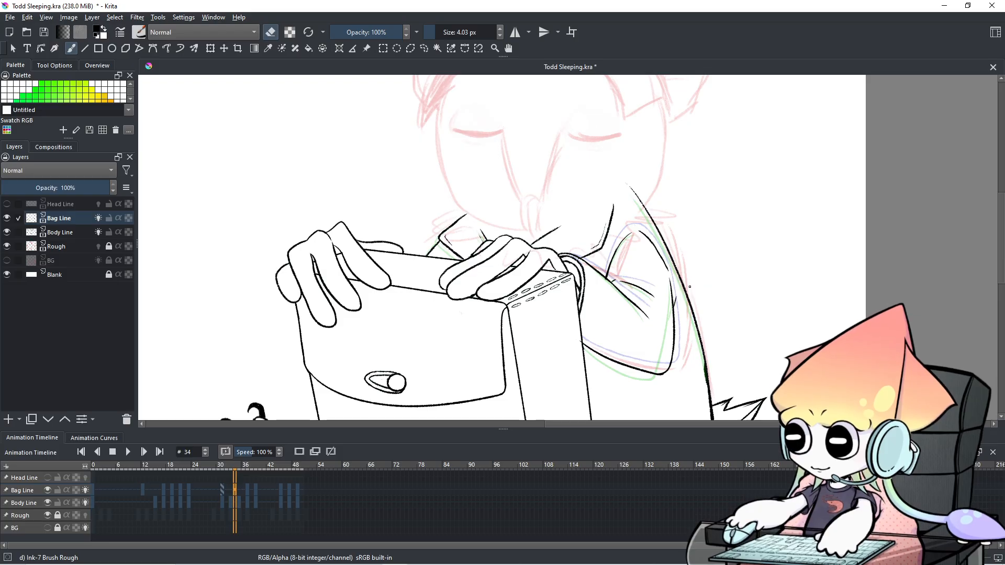
scroll(361, 487, down, 1)
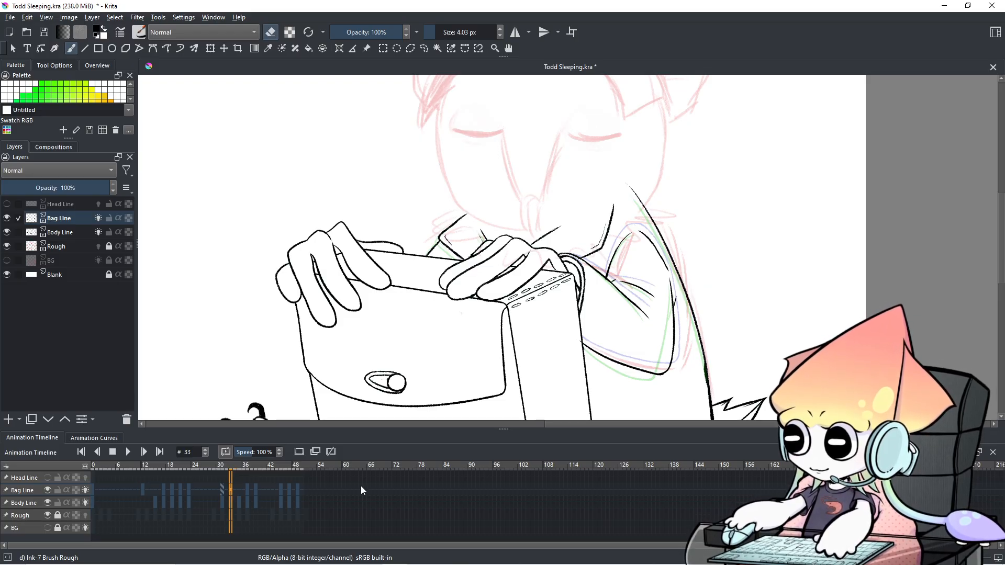
scroll(361, 487, down, 1)
scroll(361, 487, up, 3)
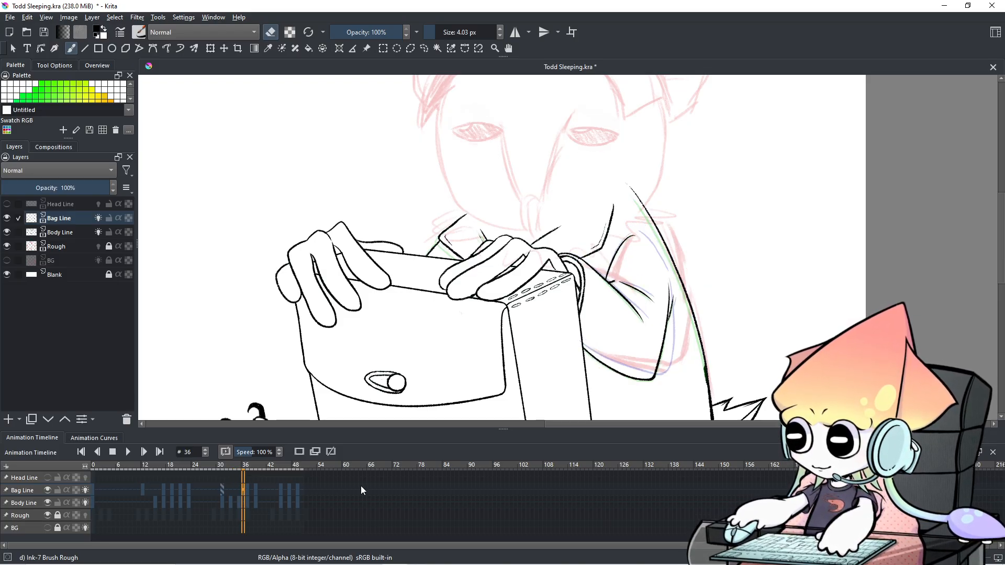
scroll(361, 490, down, 2)
scroll(362, 491, down, 3)
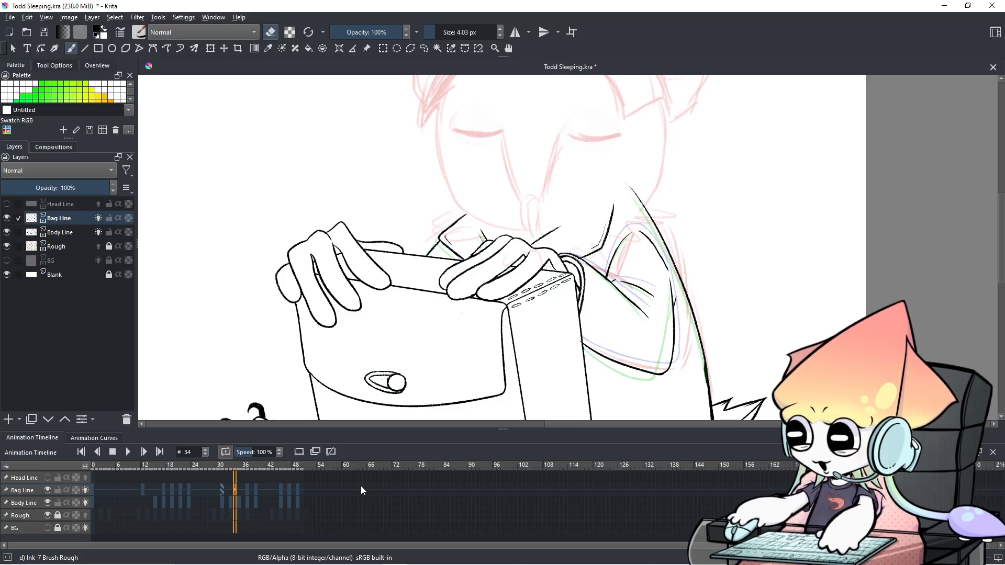
scroll(361, 490, up, 6)
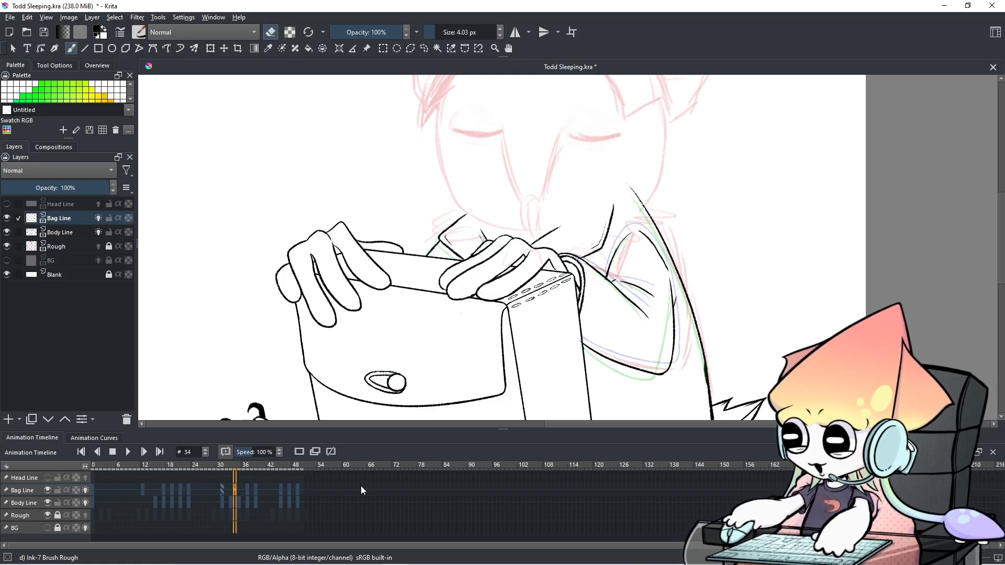
key(Left)
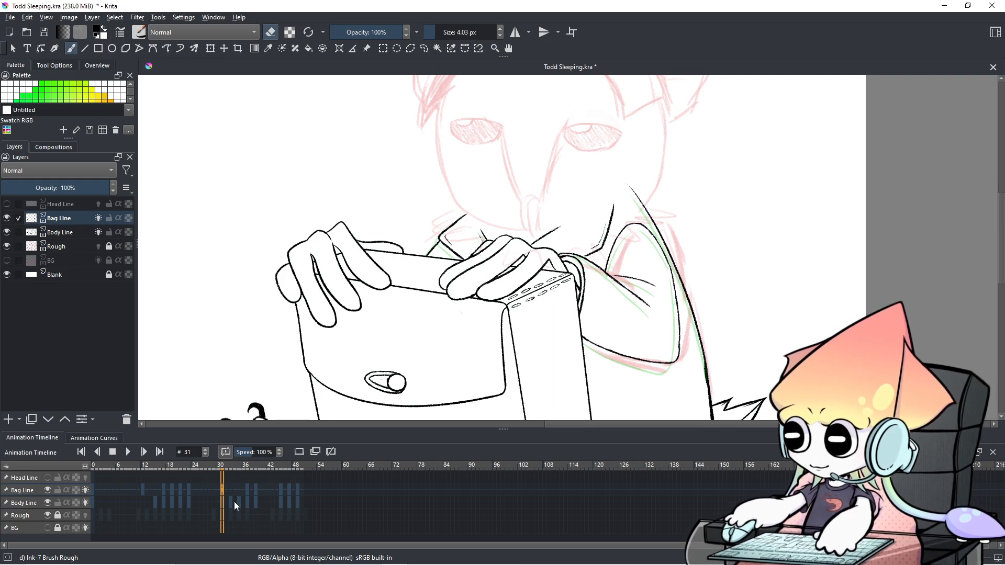
key(Right)
key(Left)
key(Right)
key(Left)
key(Right)
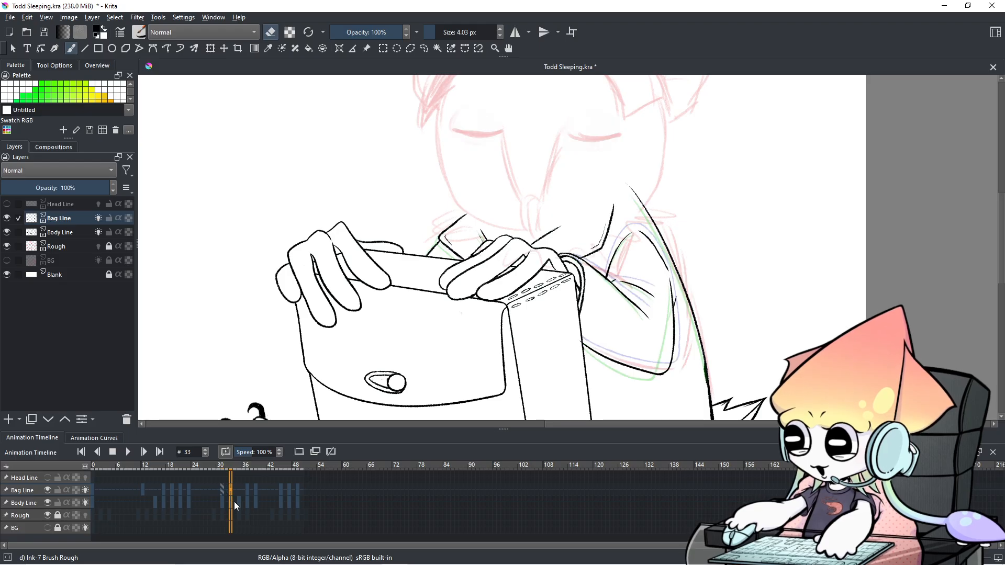
Step: Play the animation from frame 0 over the whole figure, stop it, and step through the frames to 33
scroll(533, 335, down, 1)
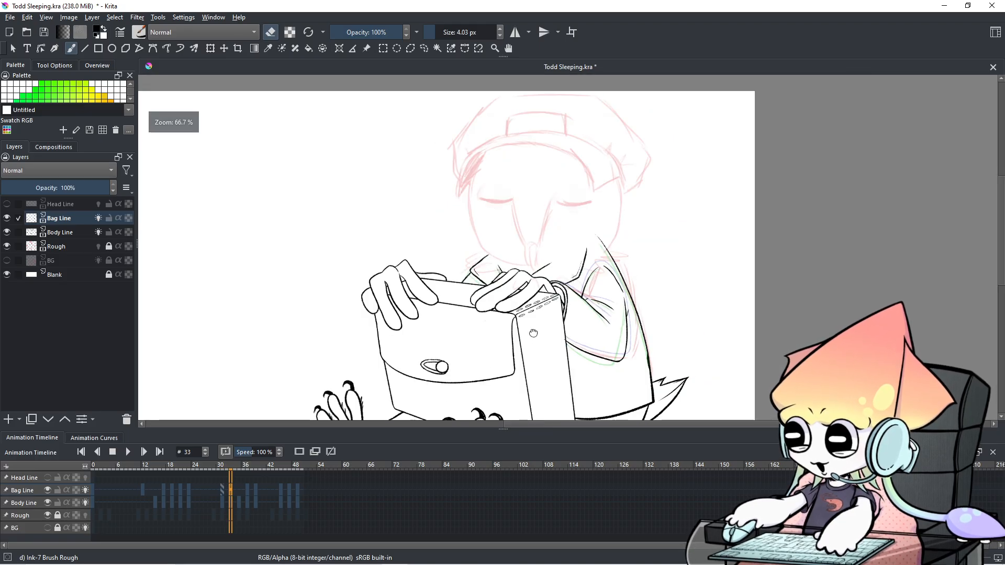
scroll(533, 335, down, 1)
click(93, 493)
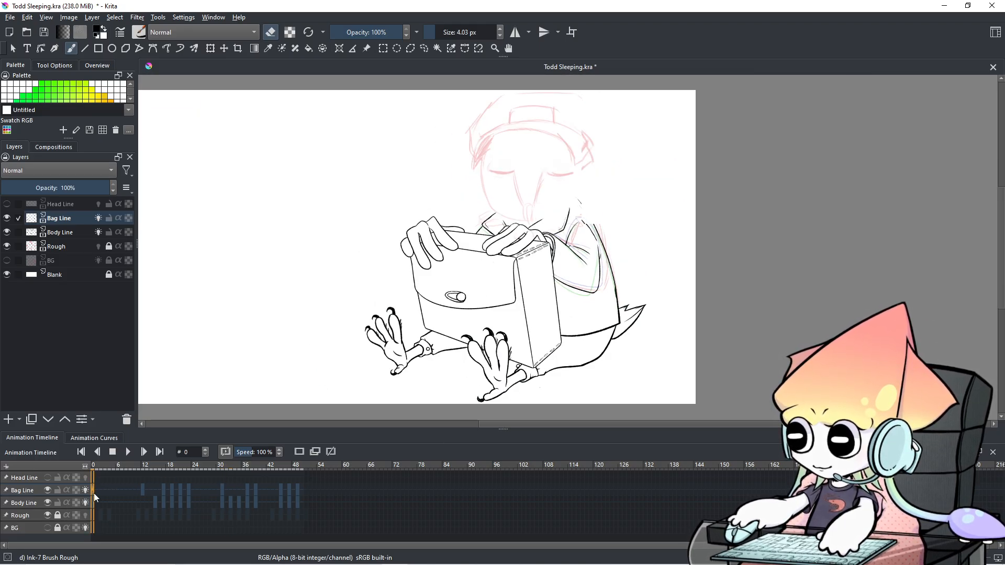
click(131, 451)
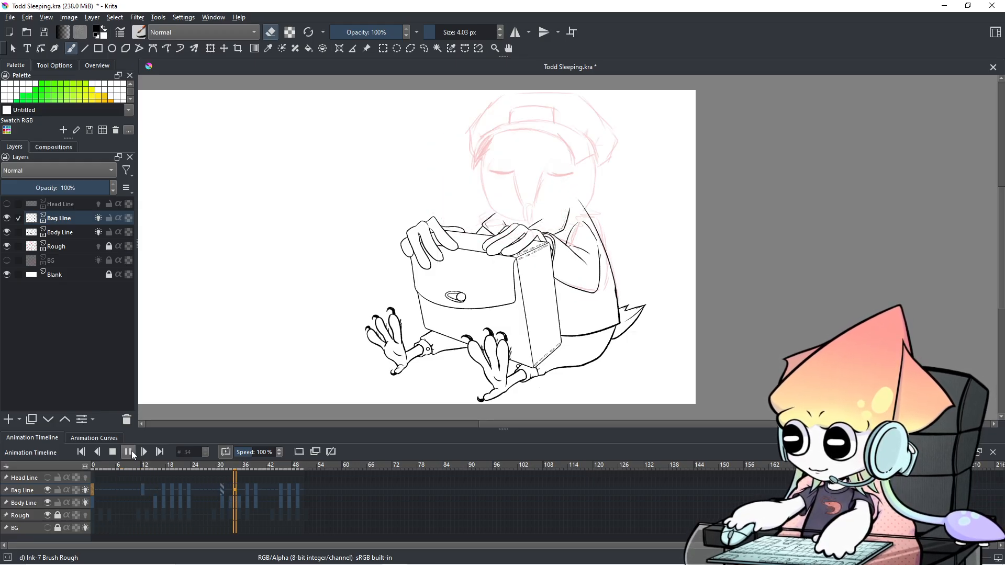
click(112, 451)
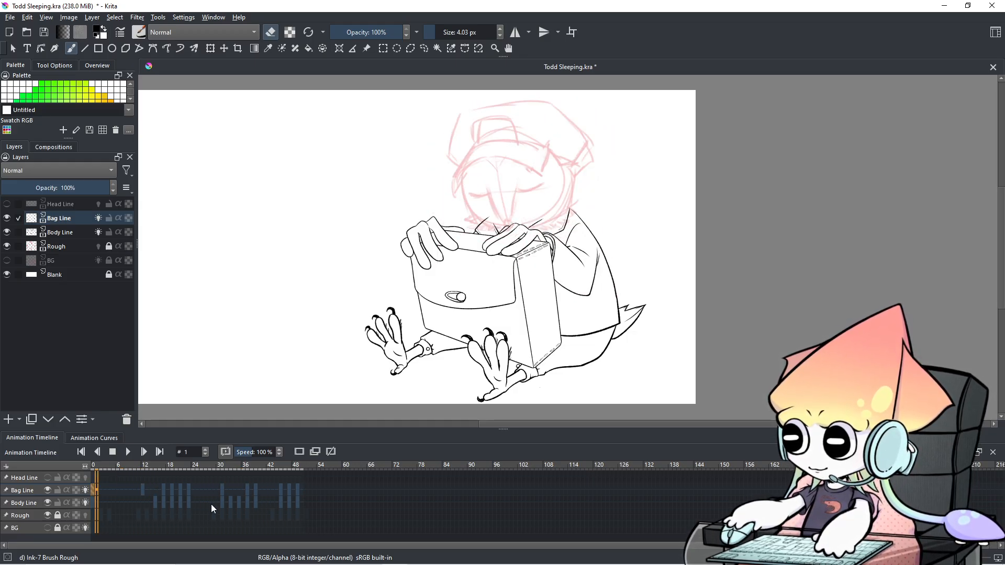
click(211, 504)
key(Right)
key(Right)
key(Right)
key(Right)
key(Right)
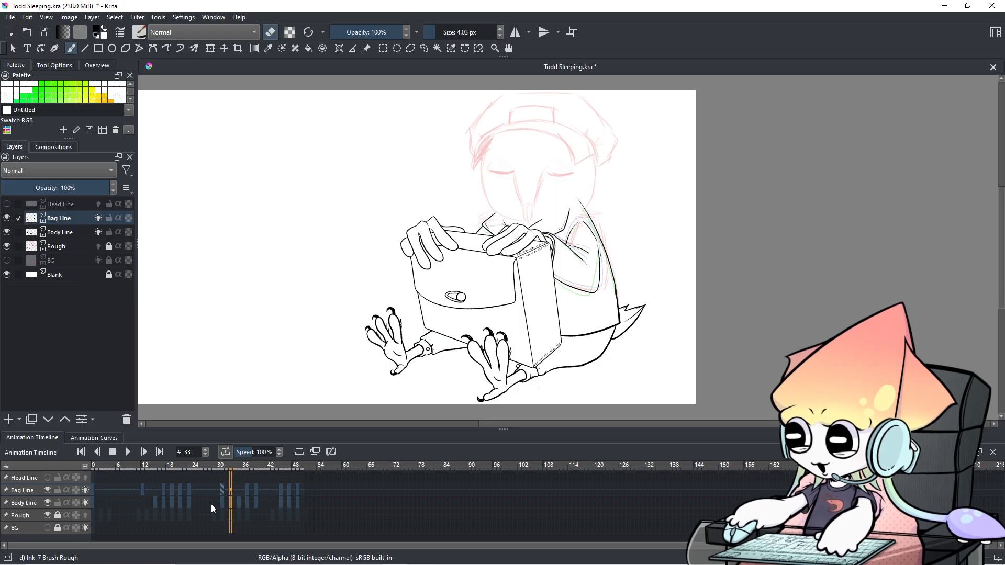
Step: Move the Bag Line and Body Line keyframes at frames 37 and 39 to frames 33 and 35
click(244, 491)
click(247, 488)
click(238, 488)
click(233, 487)
click(246, 488)
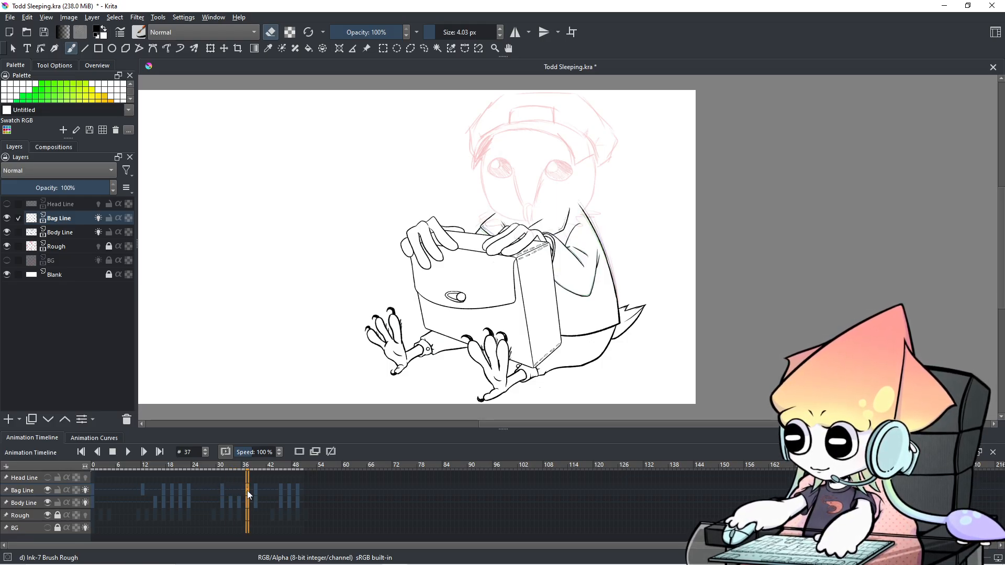
click(237, 489)
click(230, 489)
click(256, 490)
click(240, 489)
click(255, 496)
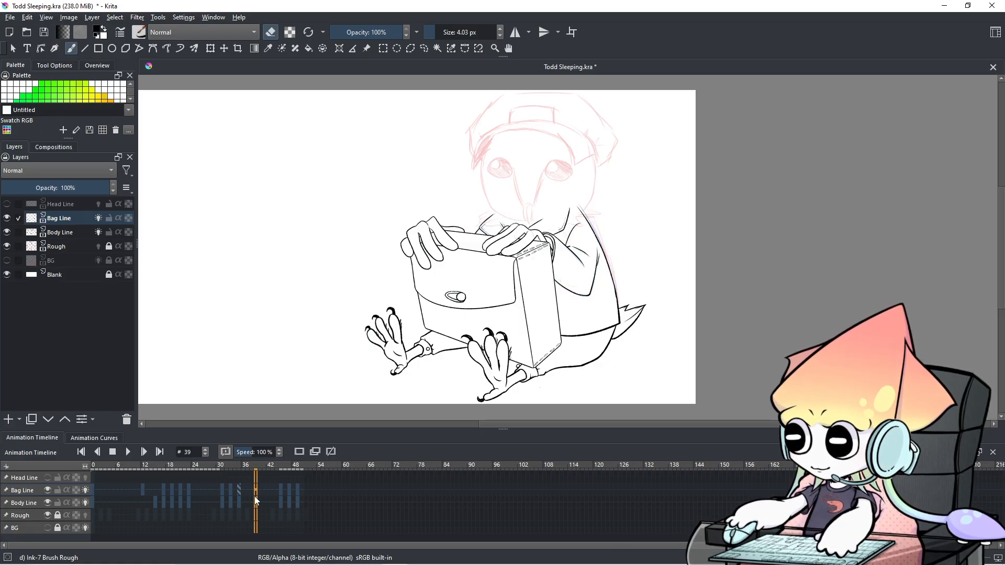
click(206, 495)
Step: Play the animation from frame 0 and check the retimed sleeve and back motion up close and over the whole figure
click(95, 492)
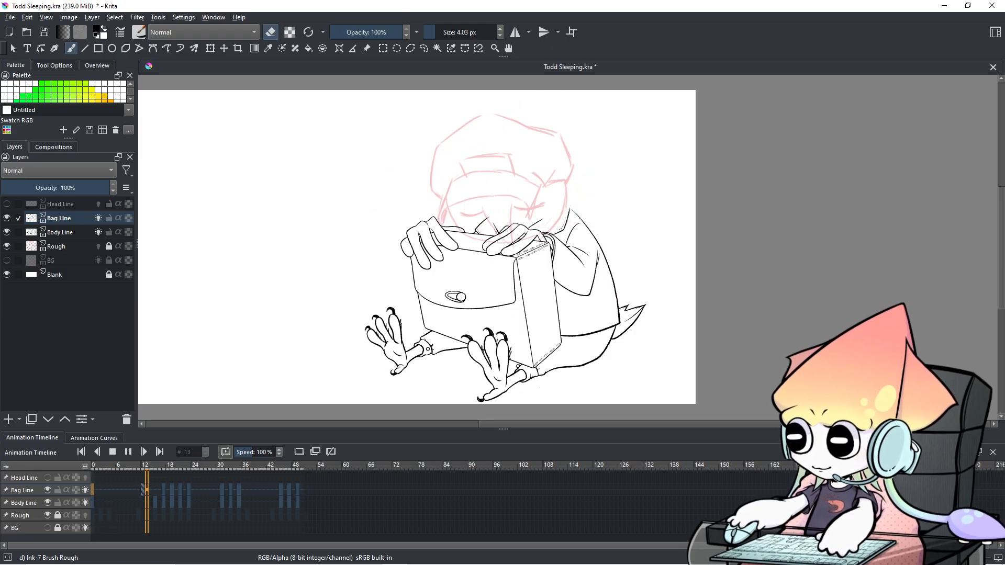
scroll(595, 239, up, 1)
scroll(594, 239, up, 1)
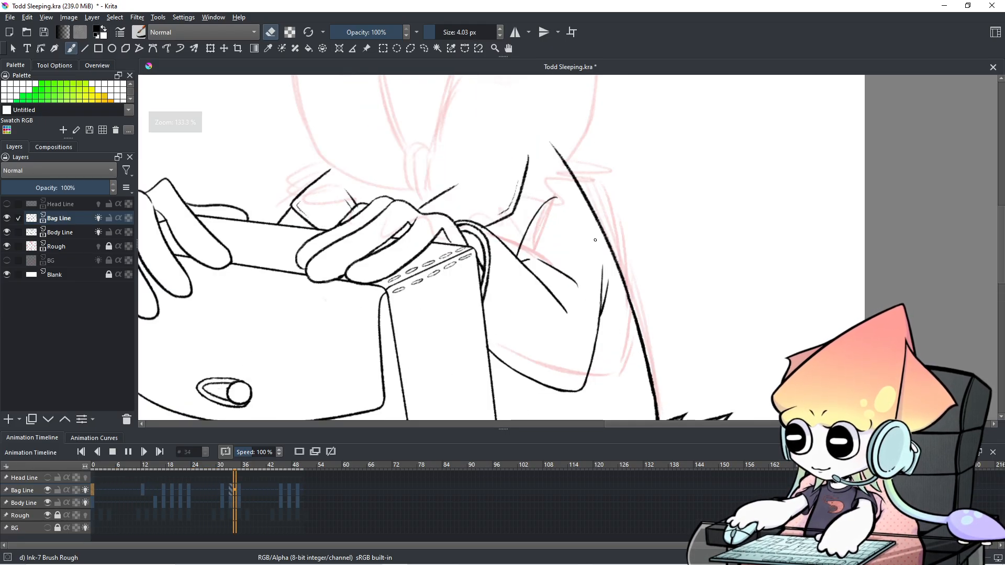
scroll(595, 240, down, 3)
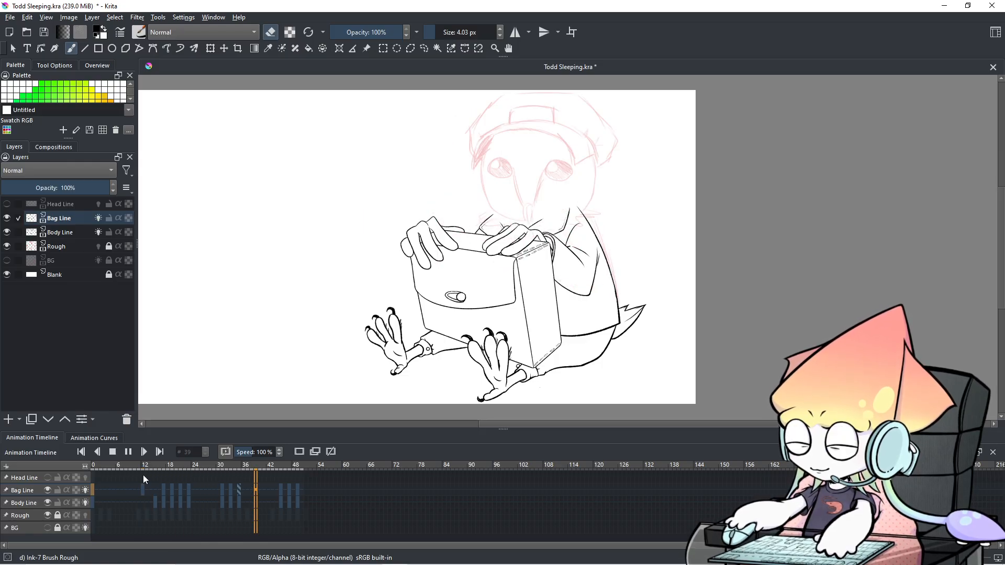
Step: Stop the playback and step through the frames from 12 to 29 over the whole figure
click(127, 452)
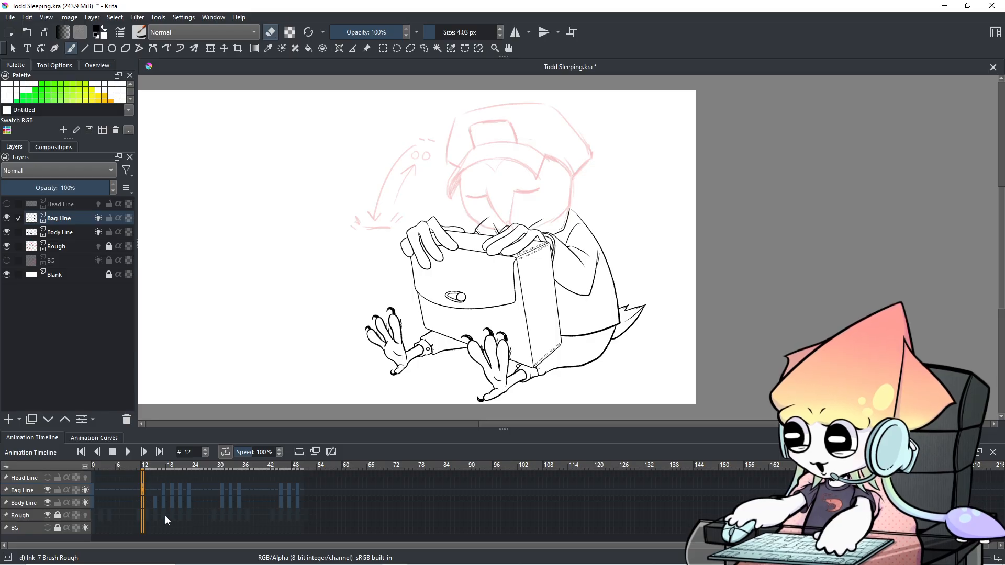
scroll(165, 517, down, 3)
scroll(165, 516, up, 15)
scroll(165, 516, up, 3)
scroll(165, 517, up, 7)
scroll(165, 516, down, 4)
scroll(165, 516, down, 5)
scroll(165, 516, up, 4)
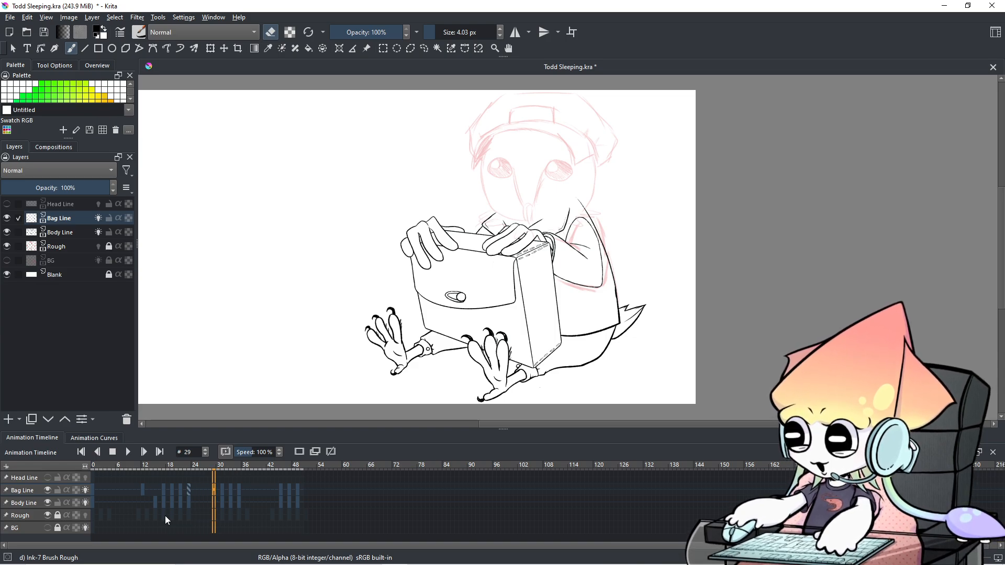
Step: Flip back and forth through the frames around 29 and 30 to compare the sleeve and back lines
scroll(165, 516, up, 5)
scroll(165, 516, down, 3)
scroll(165, 516, up, 1)
scroll(165, 516, up, 1)
scroll(165, 516, down, 4)
scroll(165, 516, up, 2)
scroll(165, 516, up, 1)
scroll(164, 516, down, 3)
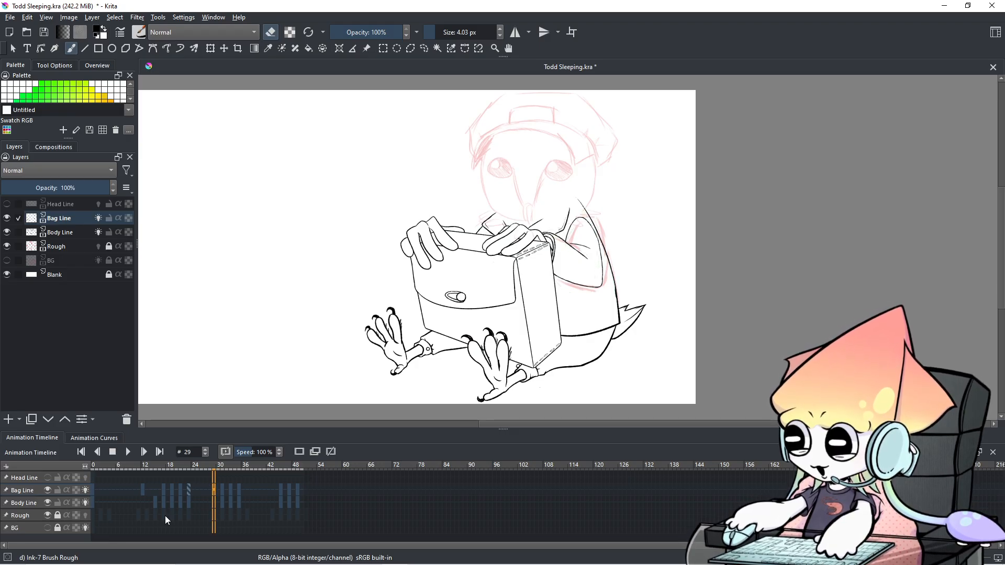
scroll(165, 516, down, 2)
scroll(165, 516, up, 3)
scroll(165, 516, up, 1)
scroll(165, 516, down, 1)
scroll(165, 516, up, 1)
scroll(165, 517, down, 1)
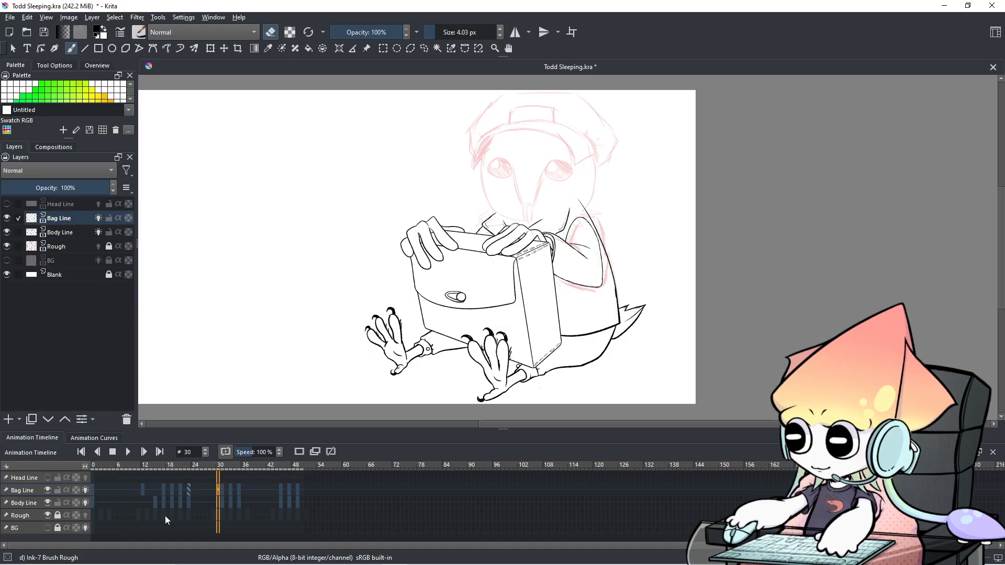
Step: Examine the sleeve and back lines up close while stepping between frames 21 and 34
scroll(165, 516, down, 3)
scroll(164, 516, down, 4)
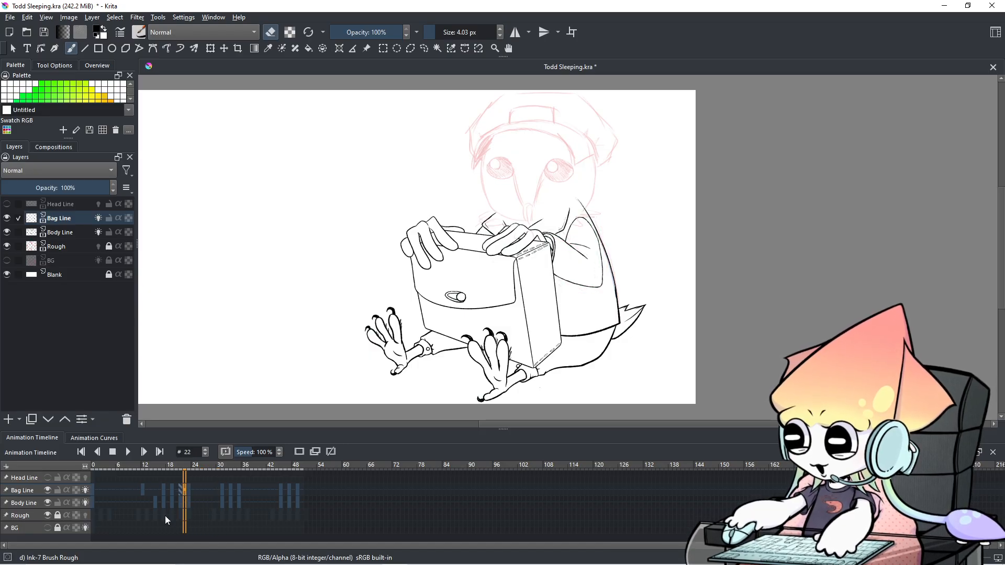
scroll(623, 223, up, 2)
drag(564, 223, 625, 226)
scroll(252, 501, up, 3)
scroll(252, 501, up, 4)
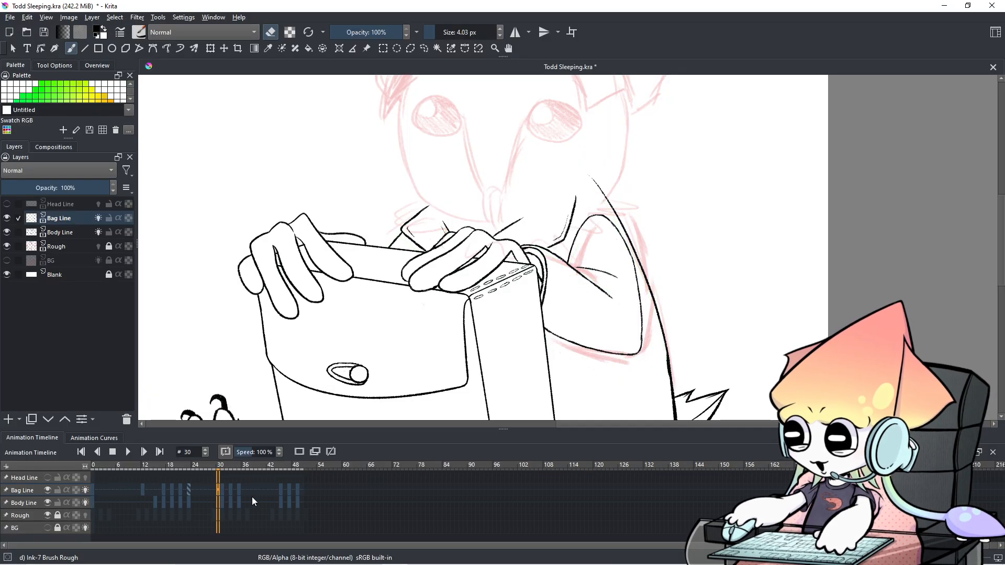
scroll(252, 497, up, 1)
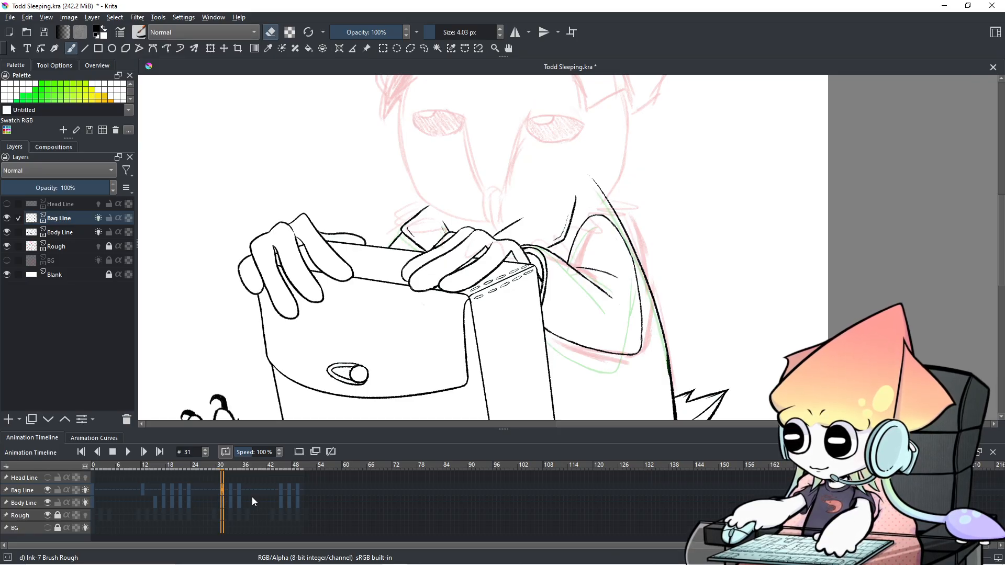
scroll(252, 497, up, 2)
scroll(252, 497, down, 3)
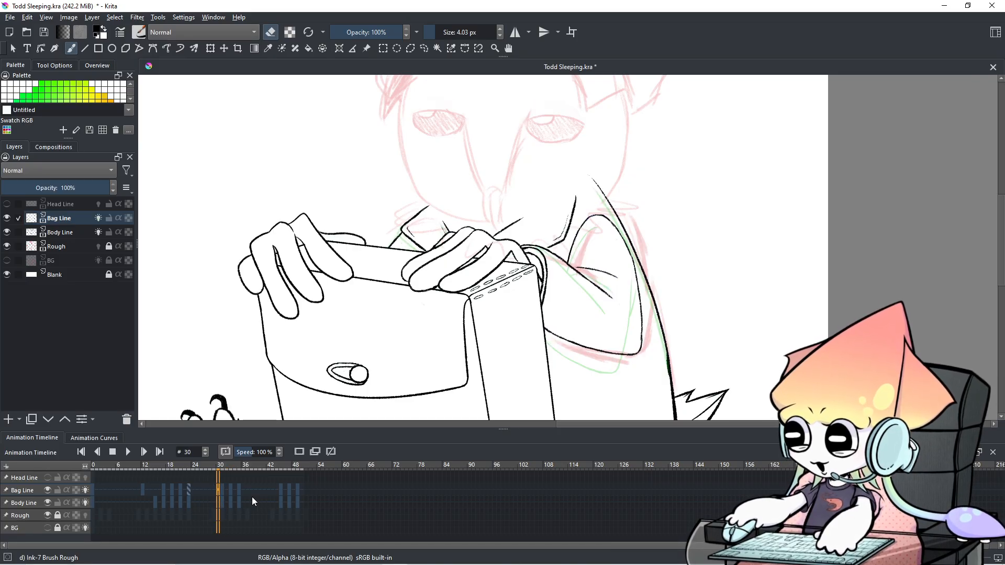
scroll(252, 497, up, 5)
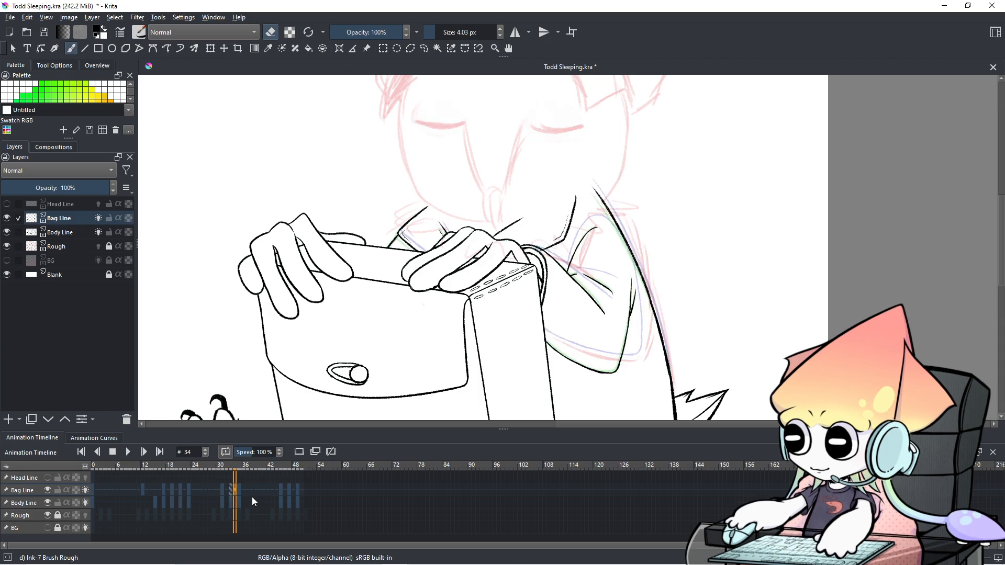
scroll(253, 496, down, 8)
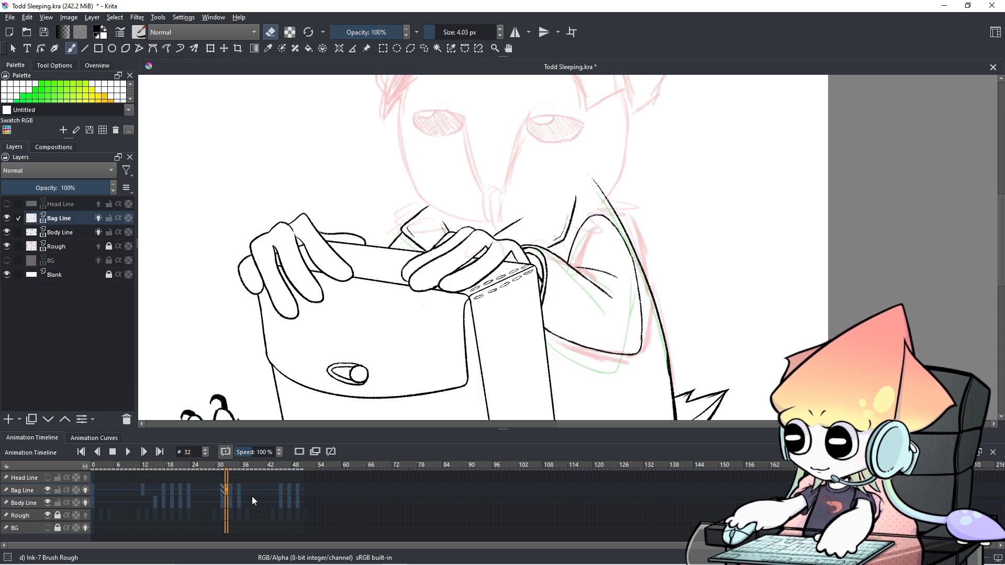
scroll(252, 496, down, 6)
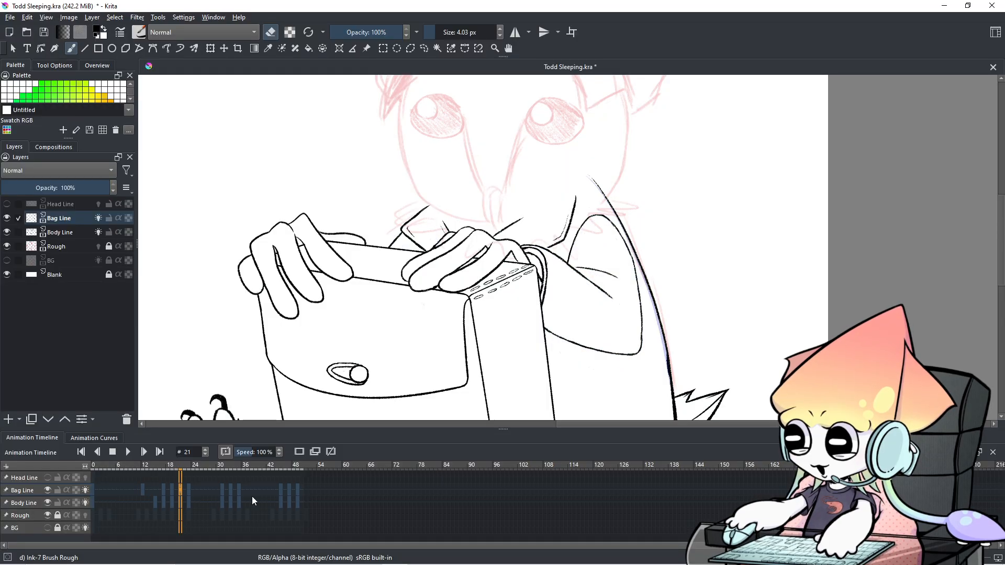
Step: Try copying the Bag Line keyframe at frame 21 onto frame 31
right_click(180, 489)
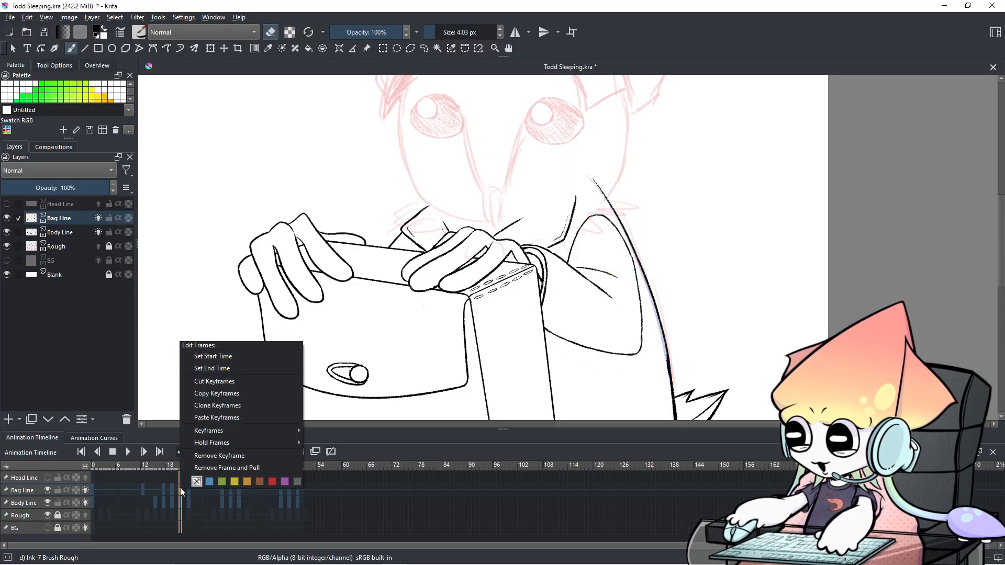
click(204, 394)
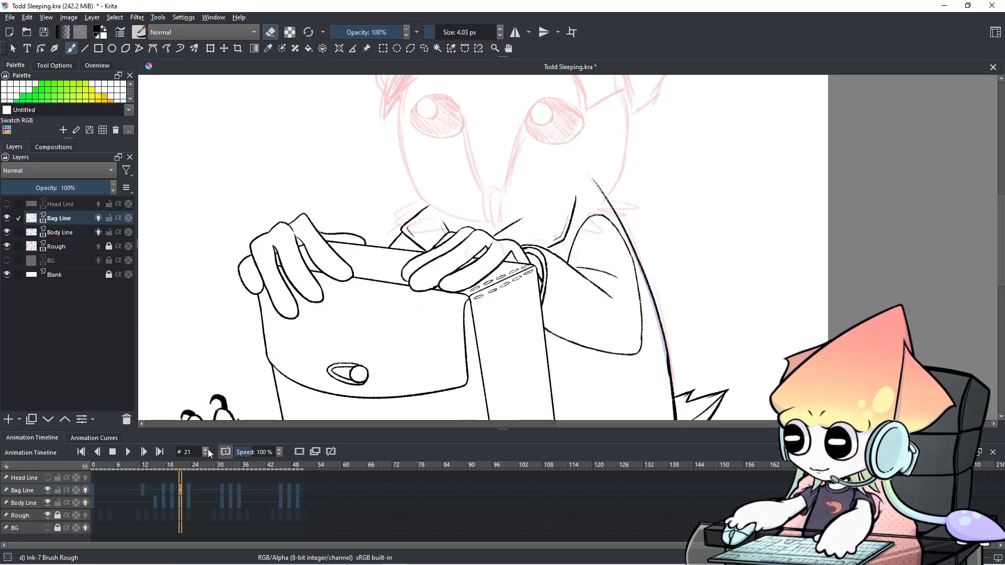
click(221, 489)
right_click(220, 489)
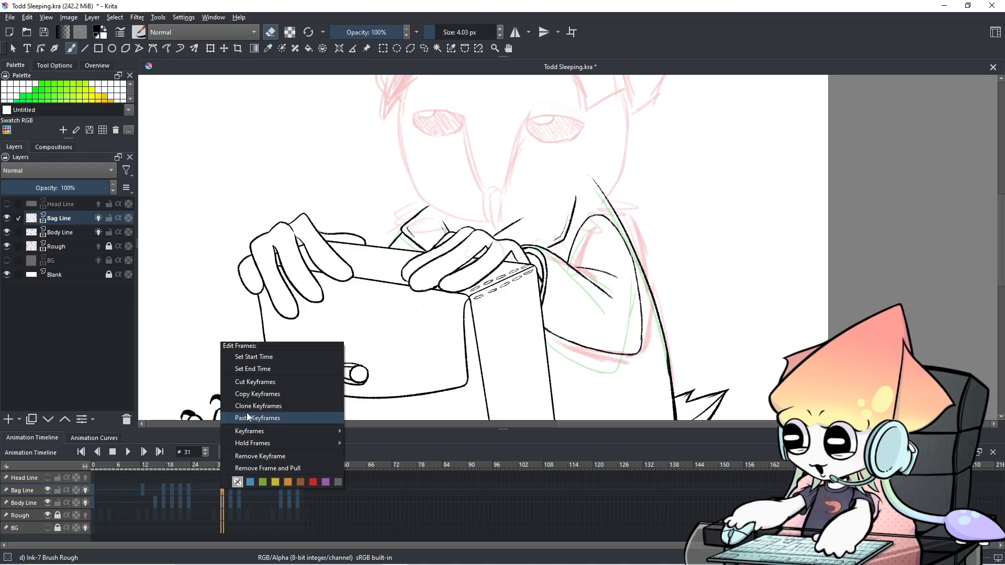
click(251, 384)
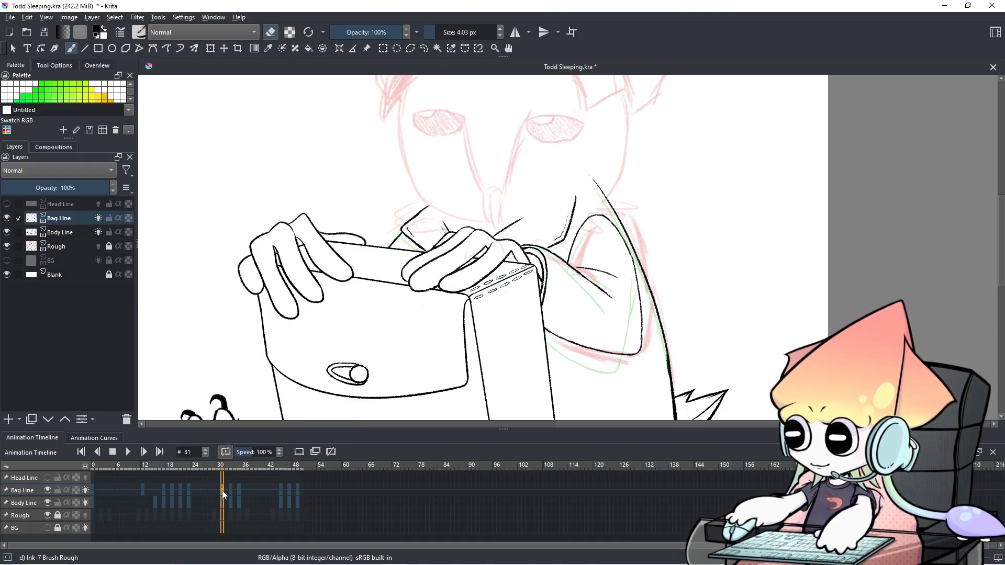
key(ctrl+z)
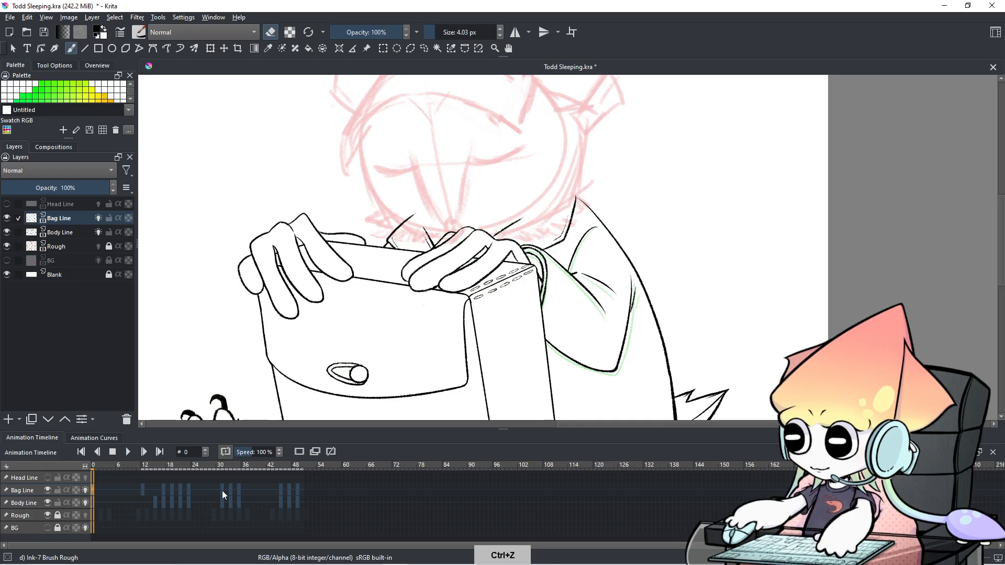
key(ctrl+shift+z)
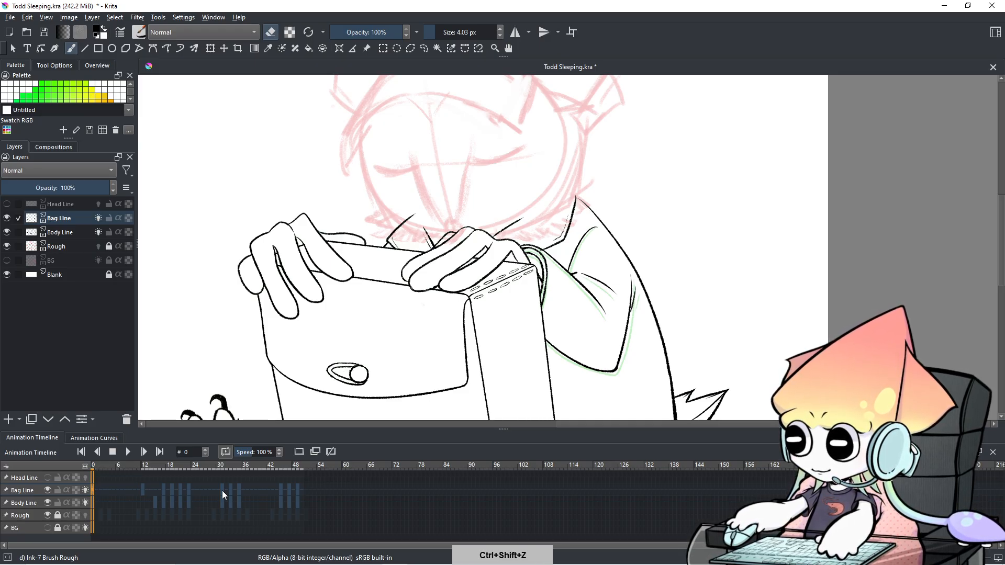
Step: Remove the Bag Line keyframe at frame 31
click(222, 491)
right_click(222, 490)
click(250, 457)
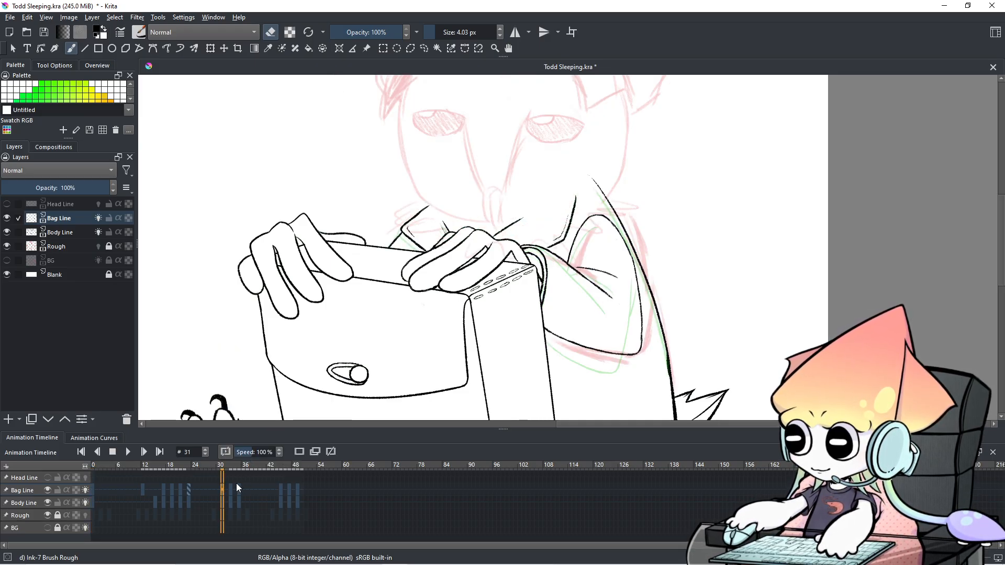
right_click(222, 489)
mouse_move(250, 413)
key(Escape)
Step: Play the animation with the view on the bag and sleeve, stop it, and go to frame 16
click(167, 491)
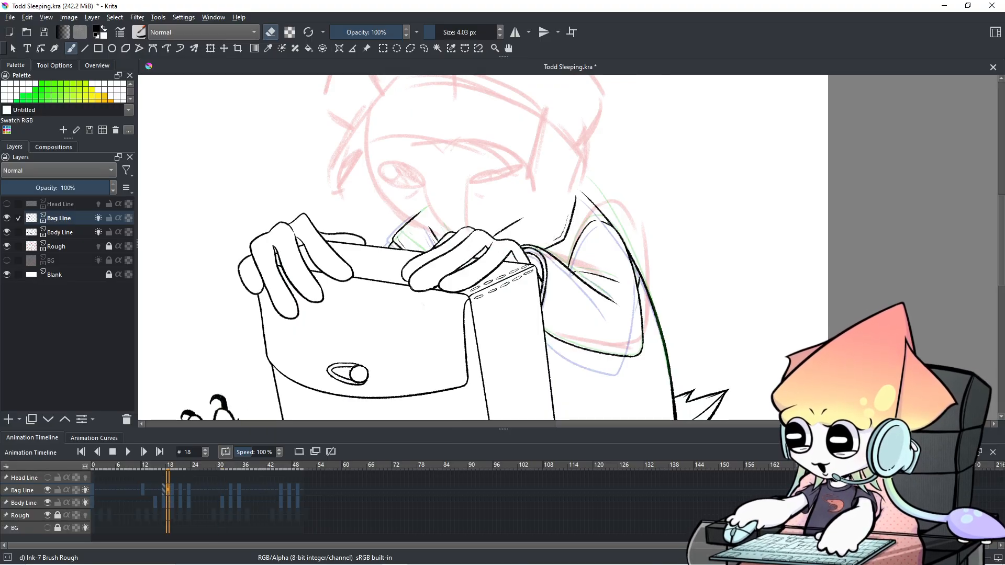
drag(544, 275, 533, 301)
click(131, 457)
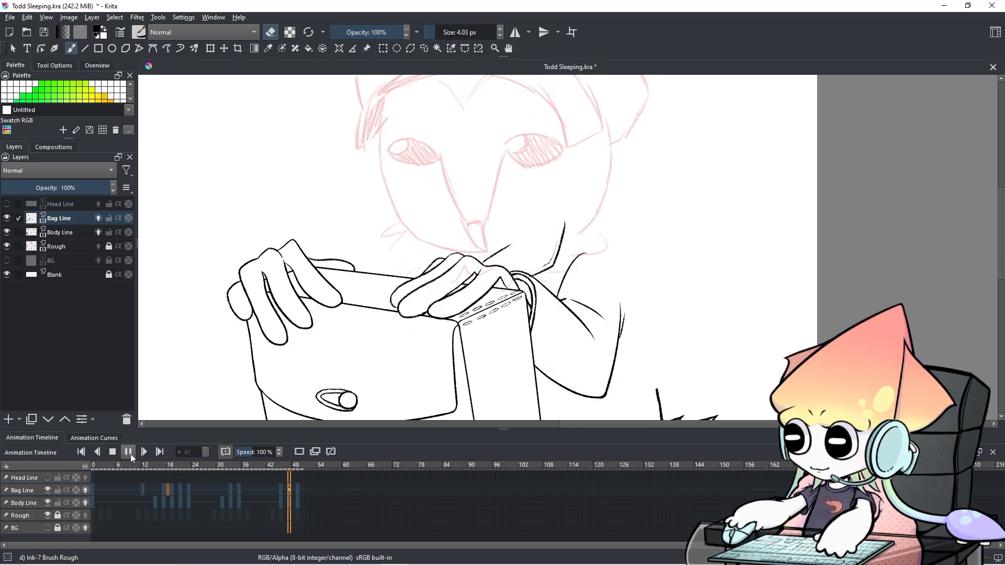
click(129, 453)
click(158, 496)
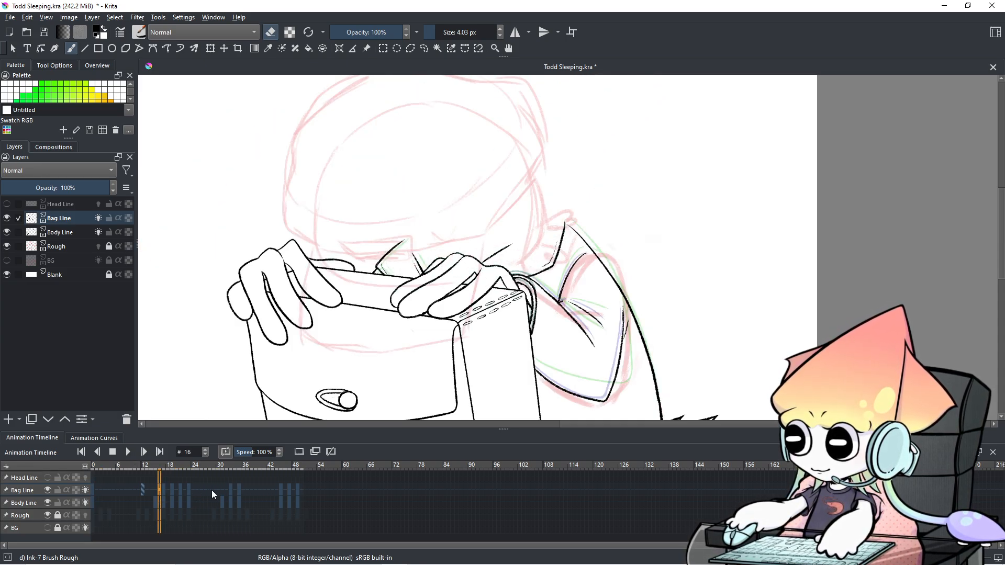
Step: Compare the Bag Line drawing at frames 29 to 31 with the one at frame 21
click(225, 489)
key(Left)
key(Left)
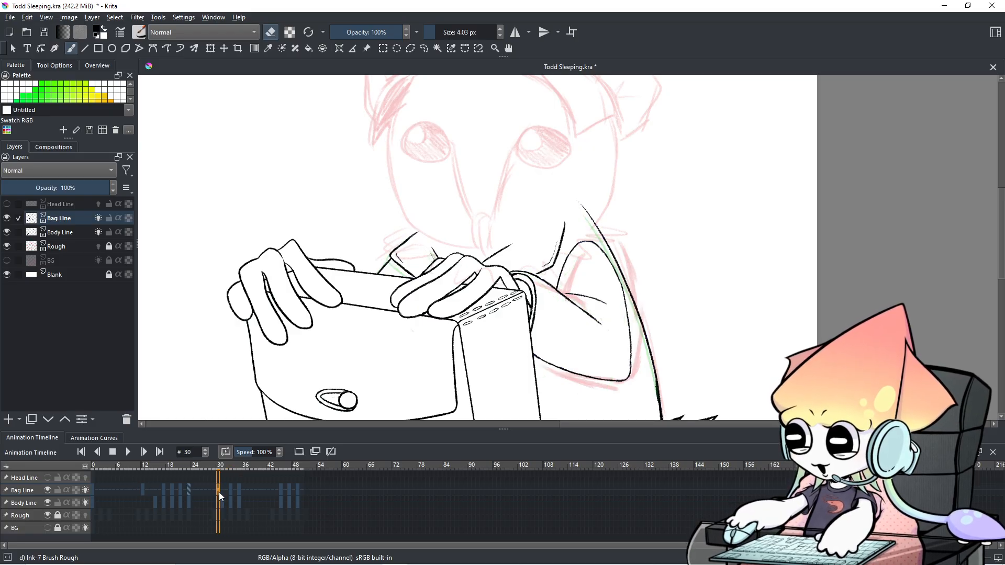
right_click(221, 490)
click(235, 498)
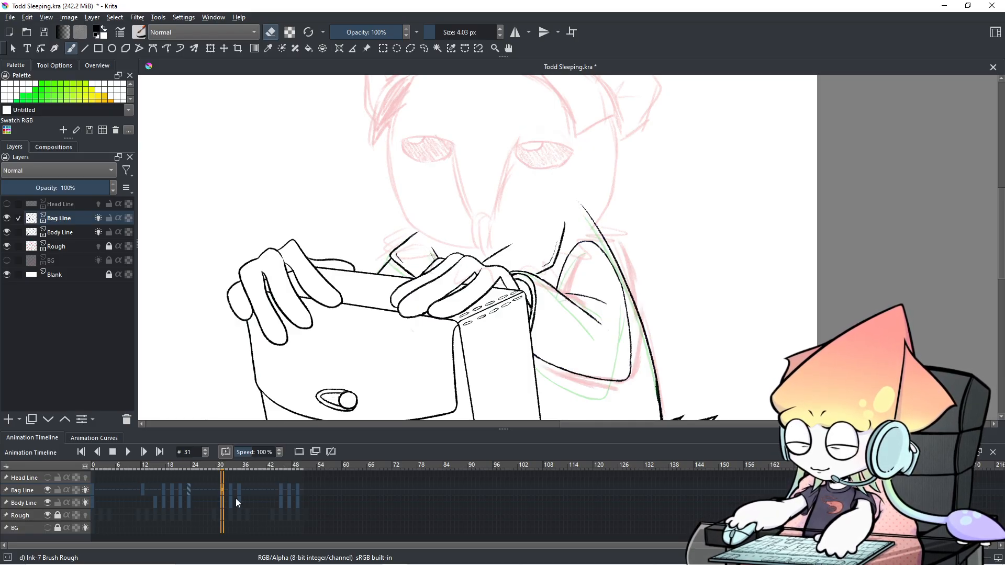
key(Left)
key(Right)
key(Left)
key(Left)
click(191, 495)
click(180, 493)
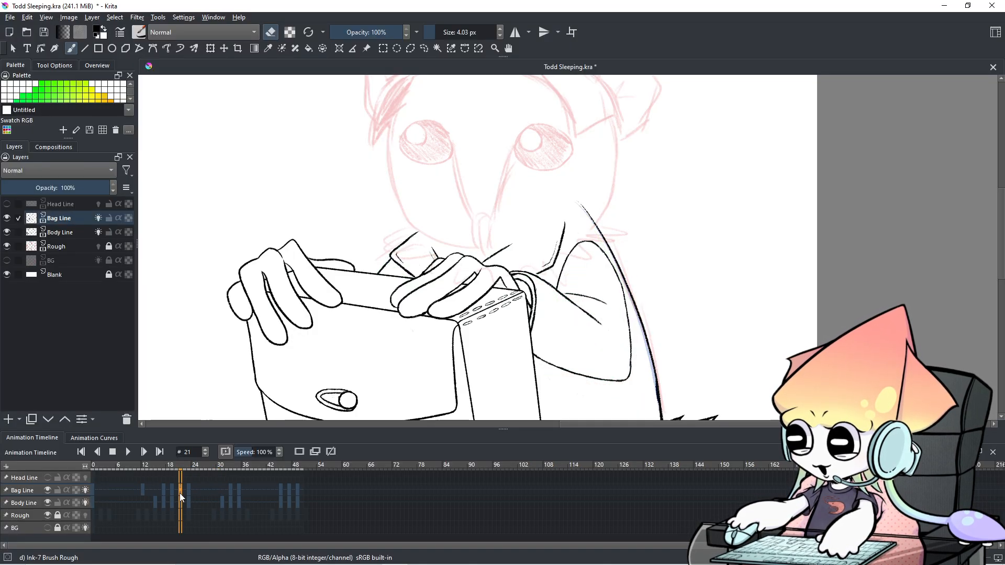
Step: Flip repeatedly between frames 20 and 21 to compare their inked lines
key(Left)
key(Right)
key(Left)
key(Right)
key(Left)
key(Right)
key(Left)
key(Right)
key(Left)
key(Right)
key(Left)
key(Right)
key(Left)
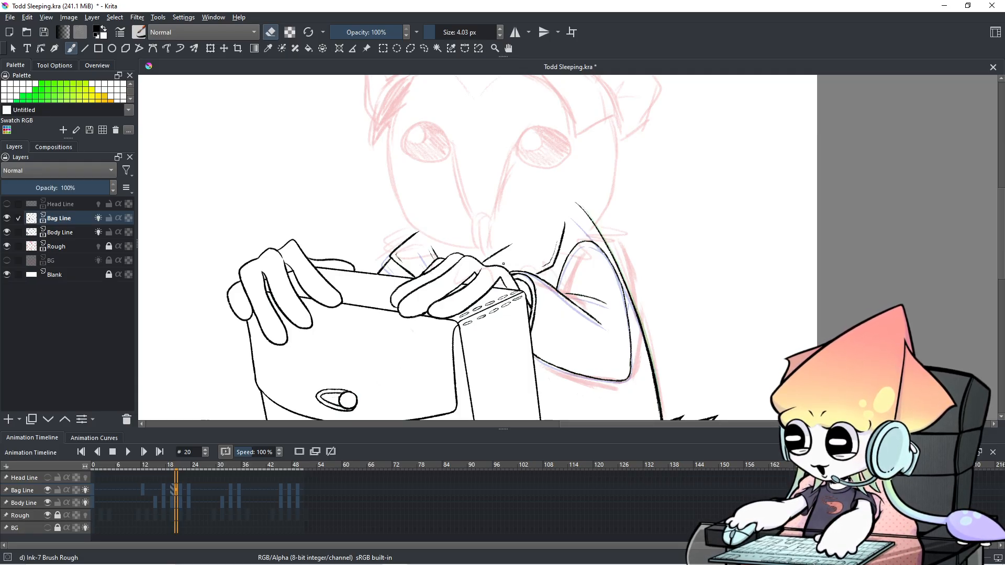
Step: Step through frames 16 to 23 up close to check the hand, bag and sleeve lines
scroll(504, 264, down, 1)
scroll(518, 266, up, 2)
drag(509, 297, 585, 235)
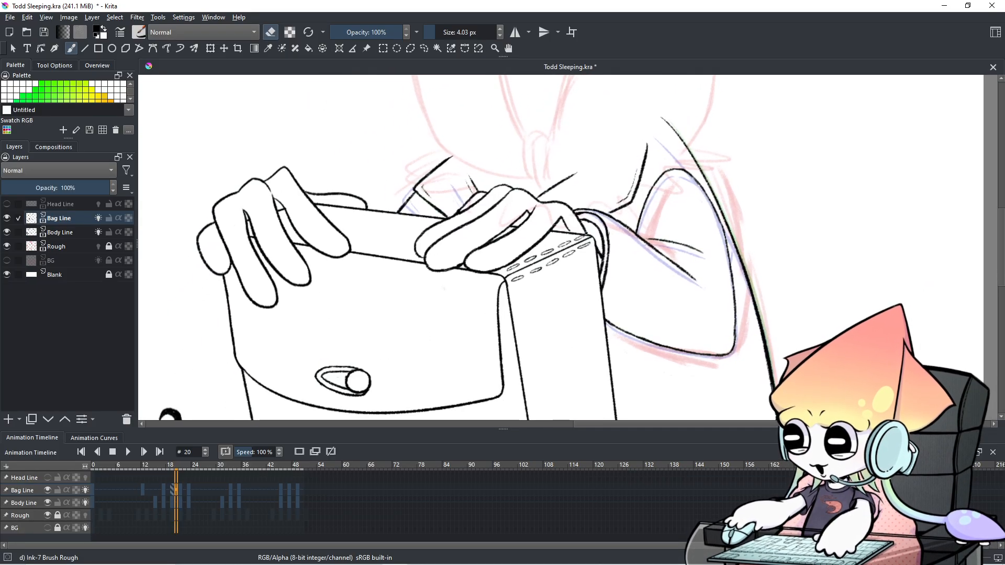
click(130, 485)
click(159, 498)
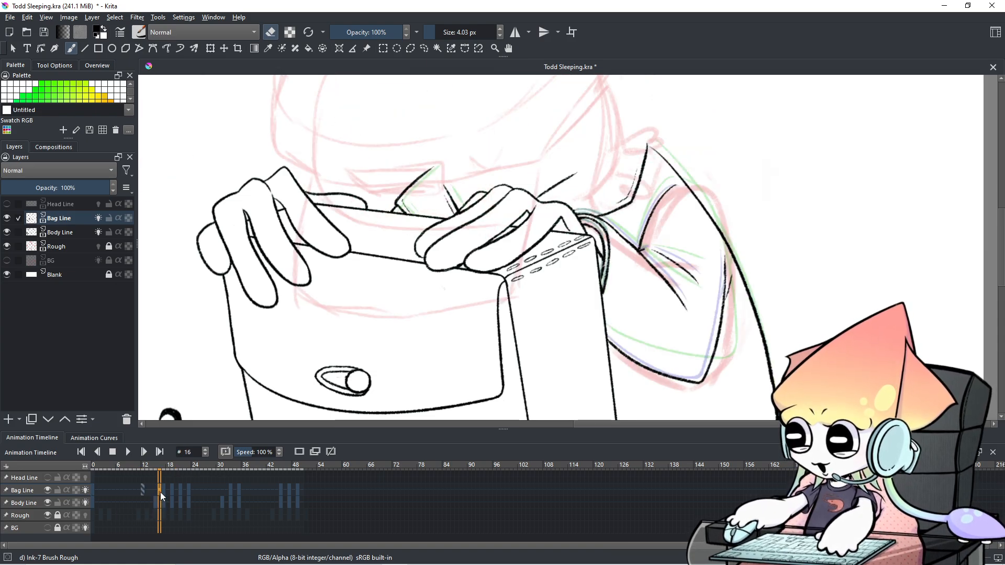
key(period)
key(period)
key(period)
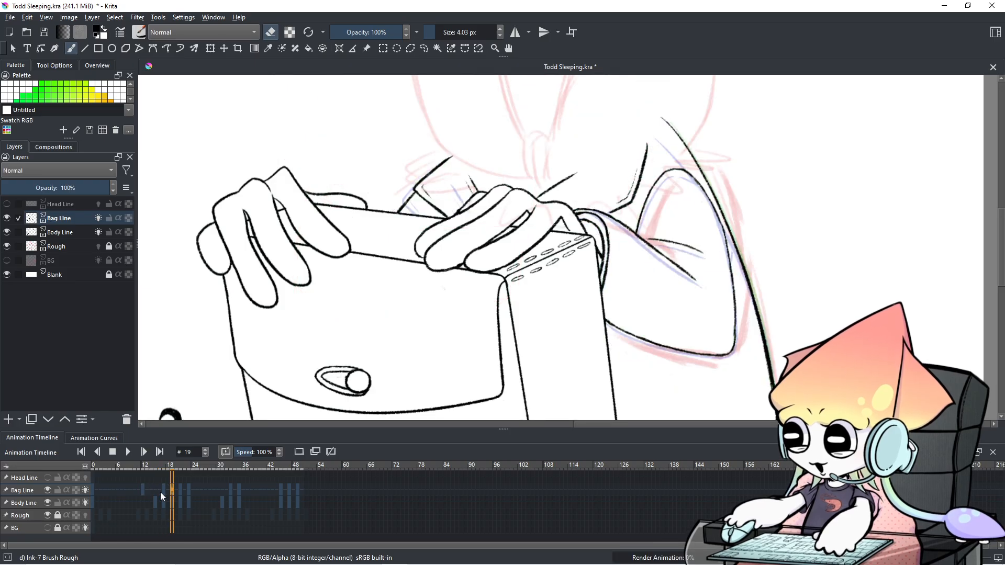
key(period)
key(period)
key(period)
key(period)
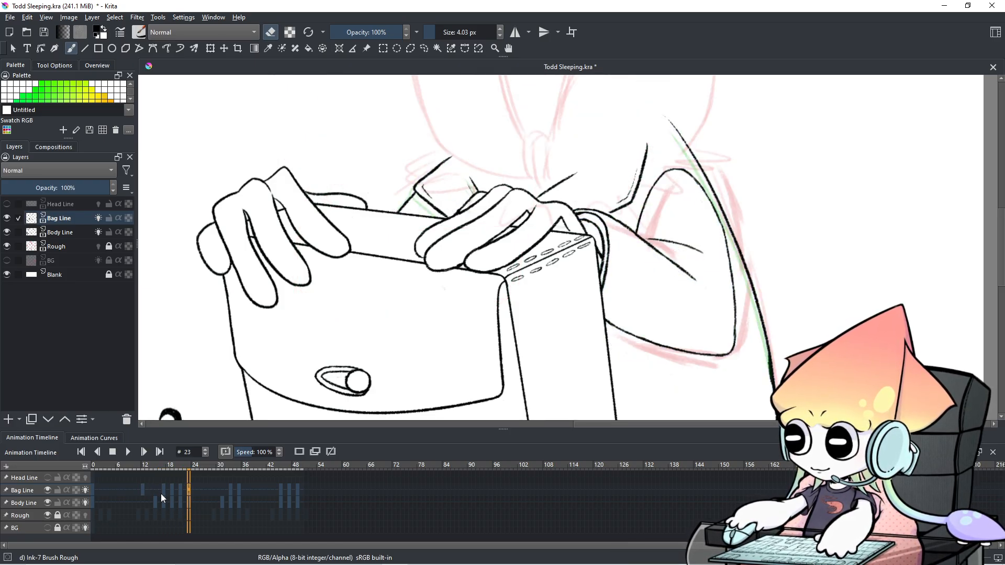
key(comma)
key(comma)
key(period)
key(comma)
Step: Copy the Bag Line keyframe at frame 19 and paste it at frame 31
click(168, 490)
click(171, 490)
right_click(171, 490)
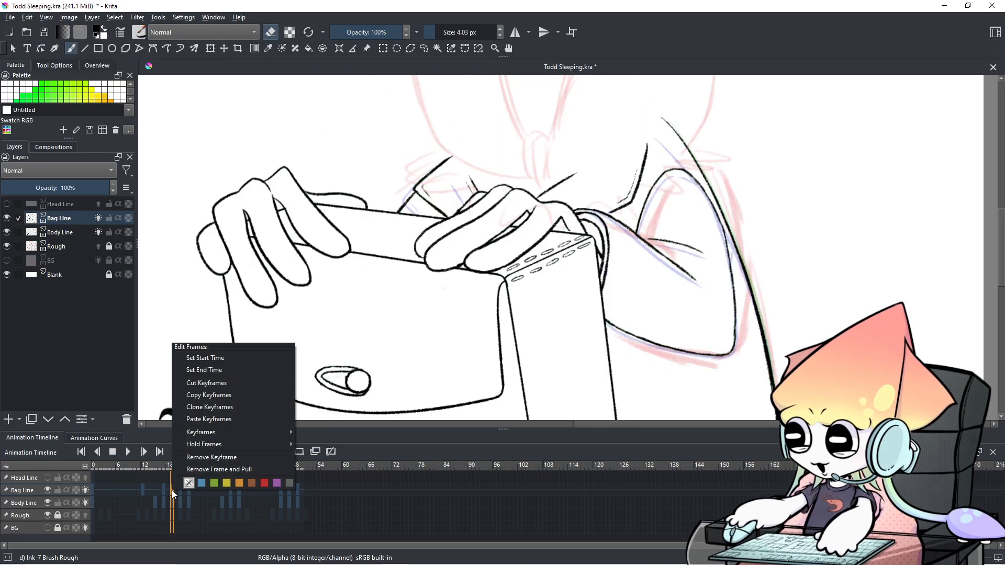
click(222, 395)
click(221, 491)
right_click(221, 492)
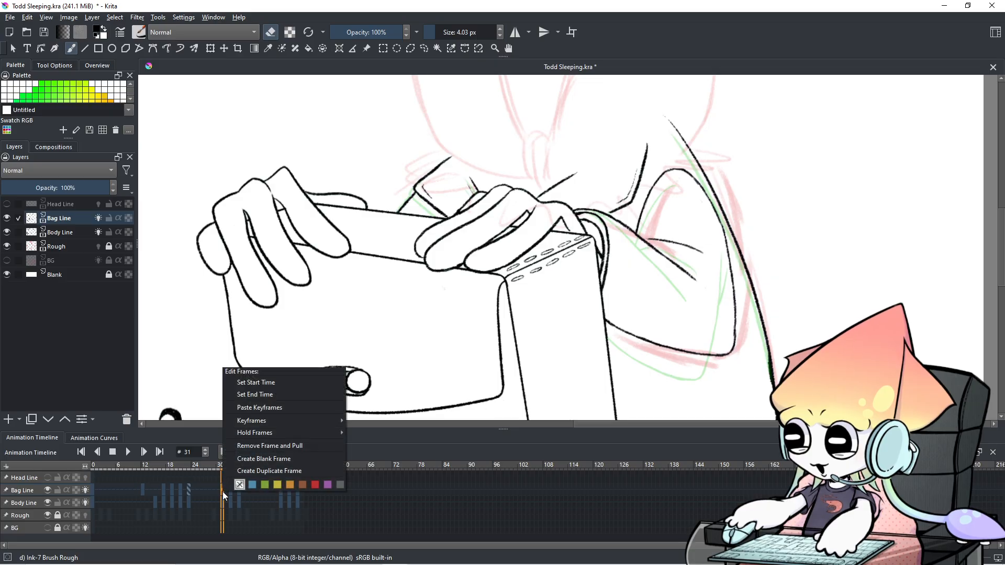
click(265, 410)
Step: Play the animation at a wider zoom of 66.7% to check the hand, bag and sleeve motion
key(minus)
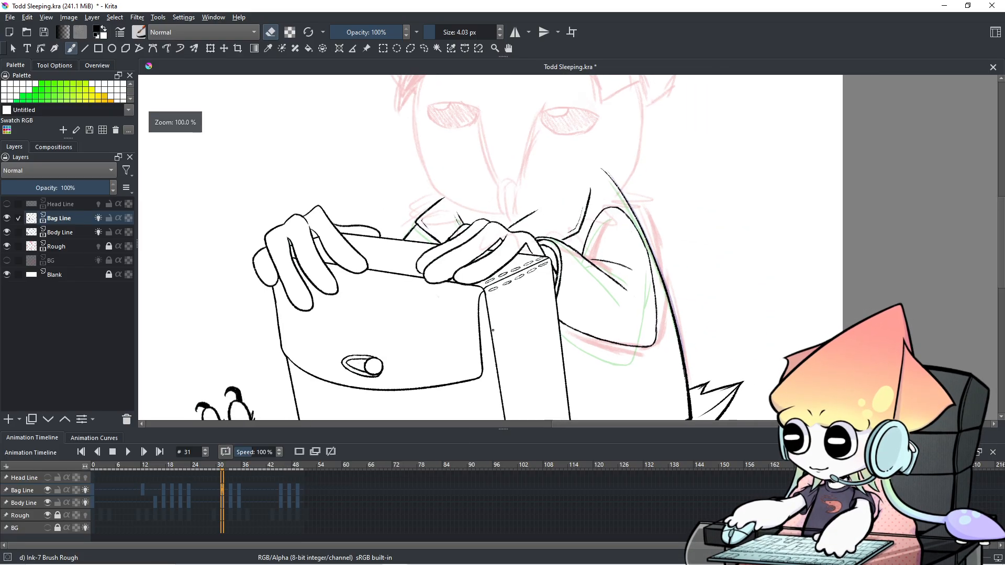
click(127, 453)
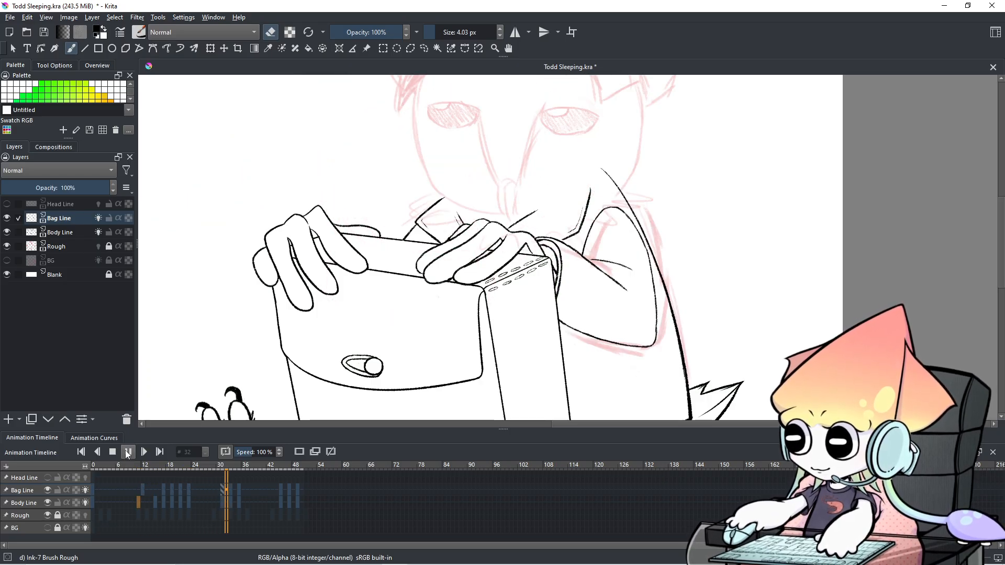
key(minus)
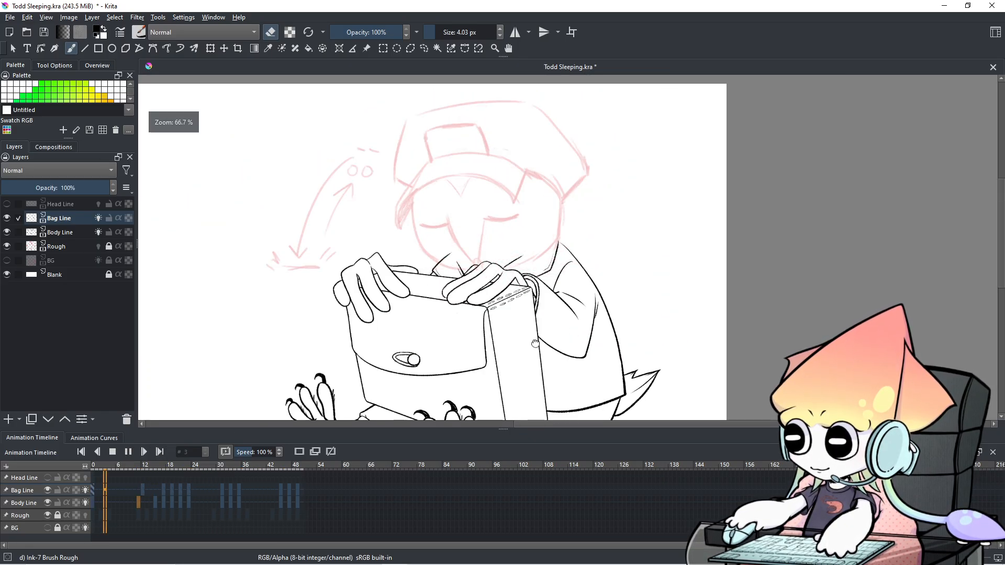
drag(535, 344, 525, 305)
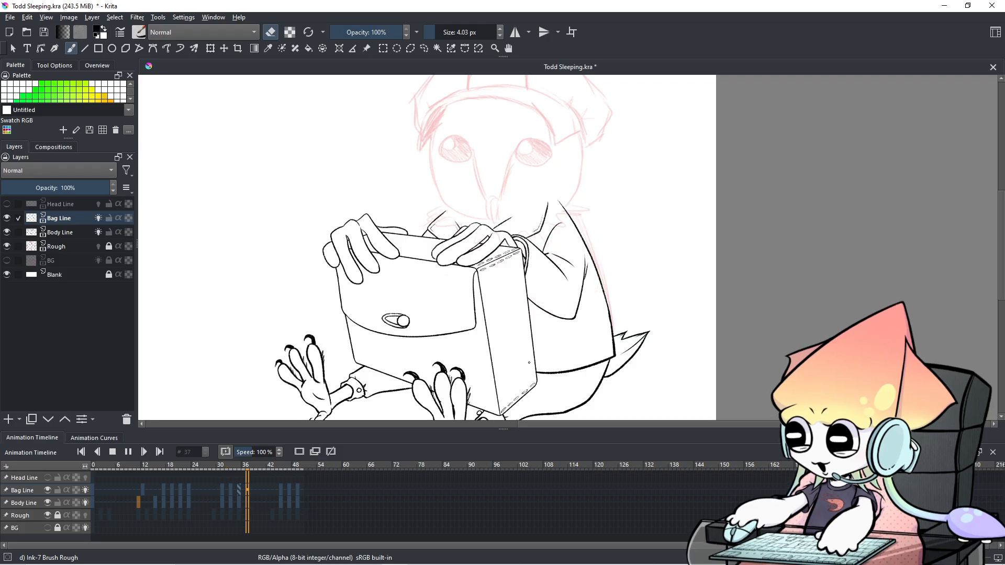
Step: Stop playback and remove the Bag Line keyframe at frame 31
click(129, 454)
click(220, 495)
right_click(221, 494)
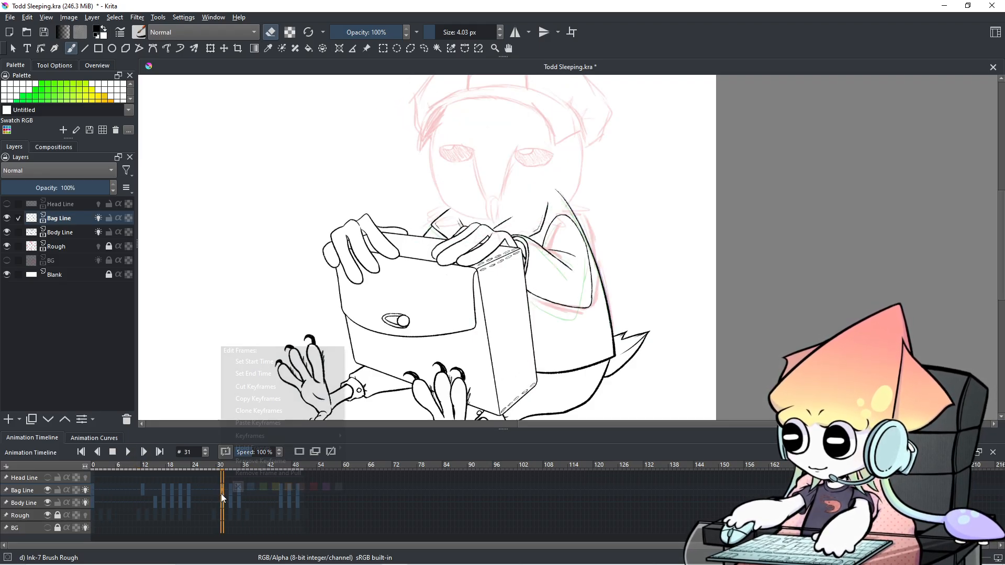
Step: Step backward from about frame 39 to frame 26 to check the arm, sleeve and bag lines
click(248, 460)
key(Right)
key(Right)
key(Left)
key(Left)
key(Left)
key(Left)
key(Left)
key(Left)
key(Left)
key(Left)
key(Left)
key(Left)
key(Left)
key(Left)
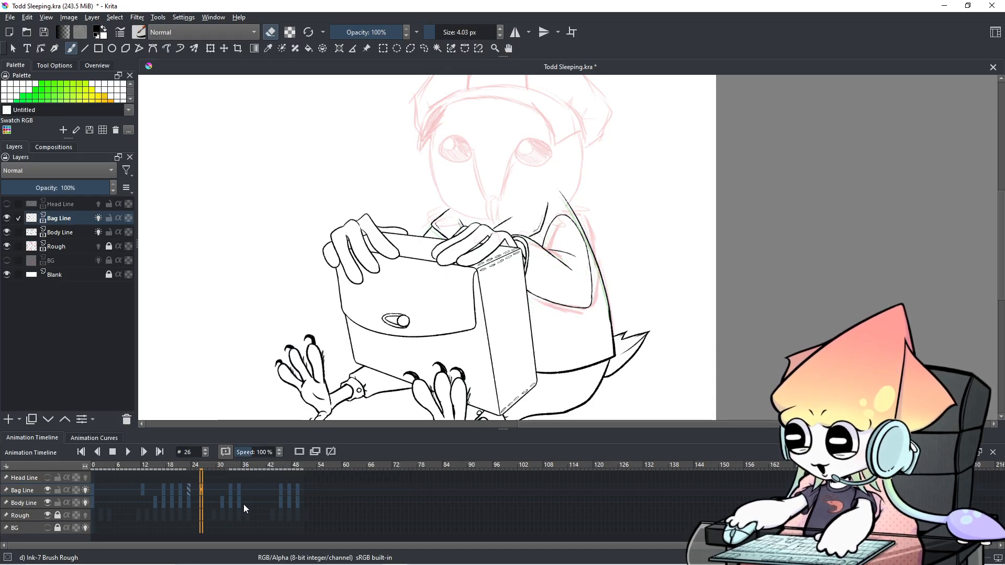
Step: Step back from frame 28 to frame 18 and forward again to compare the sleeve and back lines
key(Right)
key(Right)
key(Left)
key(Left)
key(Left)
key(Left)
key(Left)
key(Left)
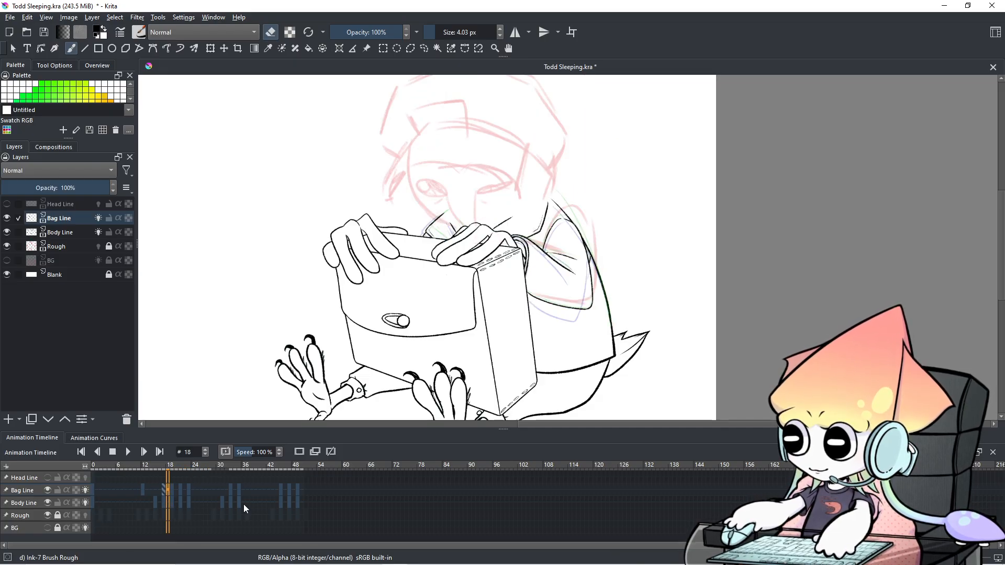
key(Right)
key(Right)
key(Right)
key(Right)
key(Right)
key(Right)
key(Right)
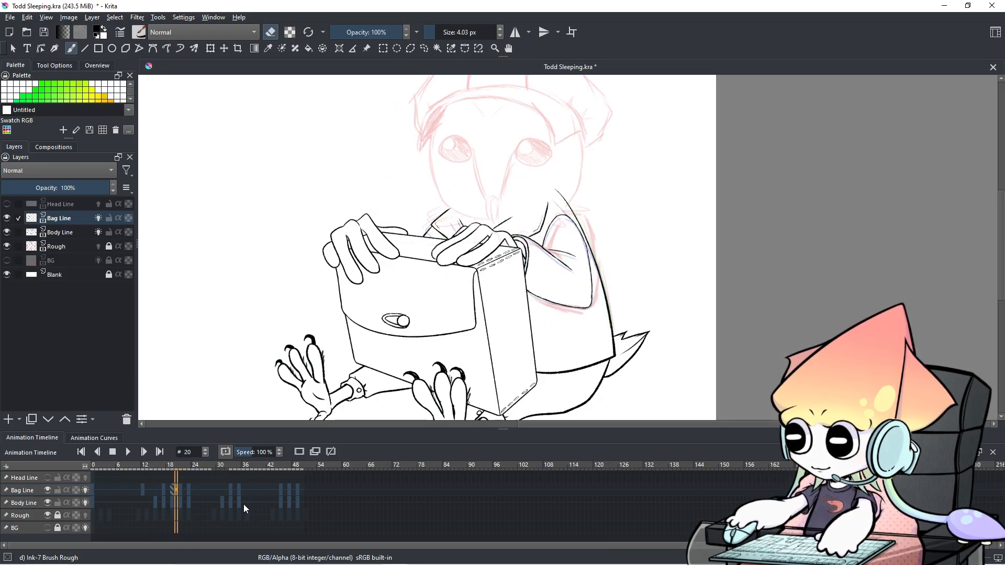
Step: Step back to about frame 15, then forward to frame 21, checking how the body and bag lines change
key(Left)
key(Left)
key(Left)
key(Left)
key(Left)
key(Left)
key(Left)
key(Left)
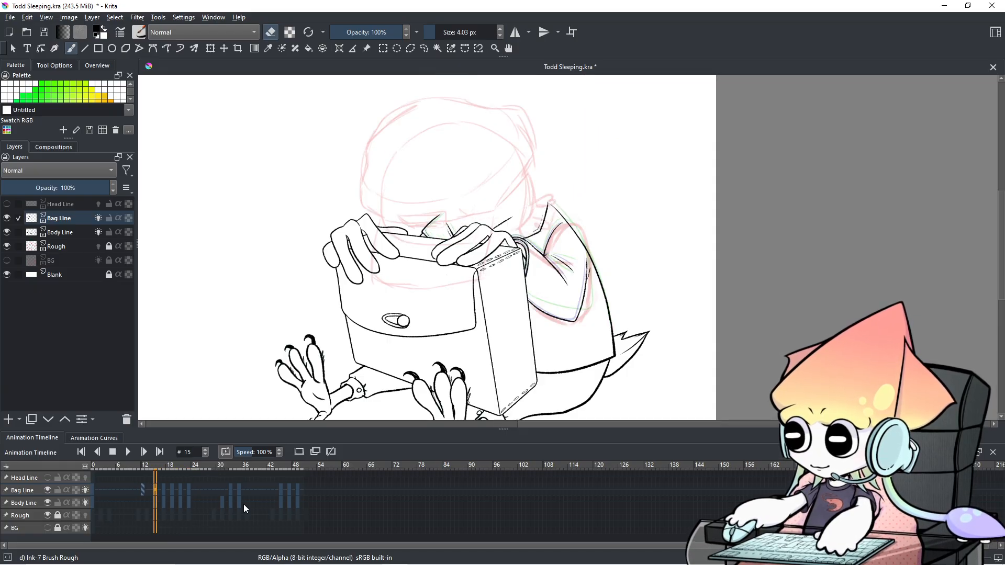
key(Left)
key(Right)
key(Right)
key(Right)
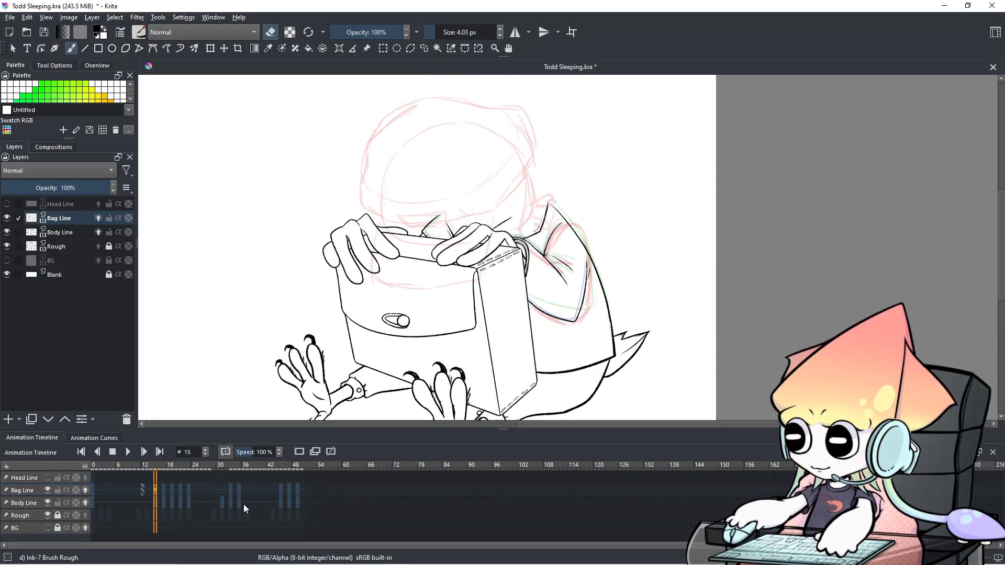
key(Right)
key(Right)
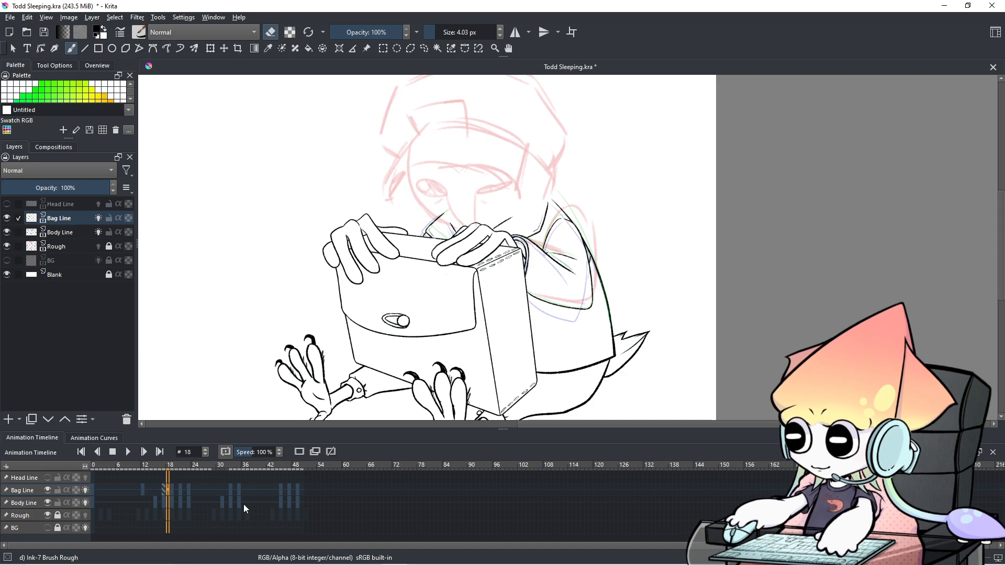
key(Right)
key(Right)
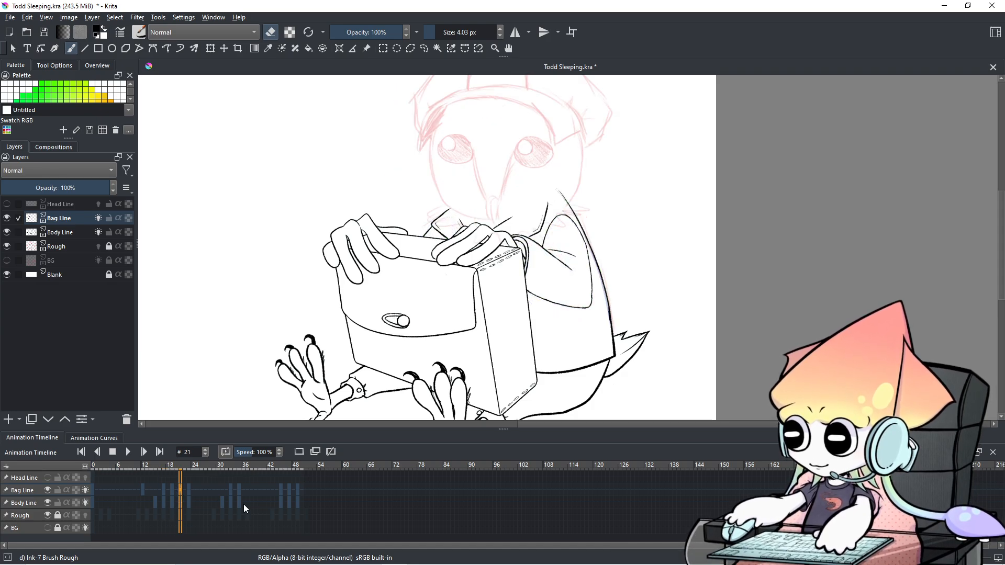
Step: Flip back and forth around frames 19 to 21 to compare their inked lines
key(Left)
key(Left)
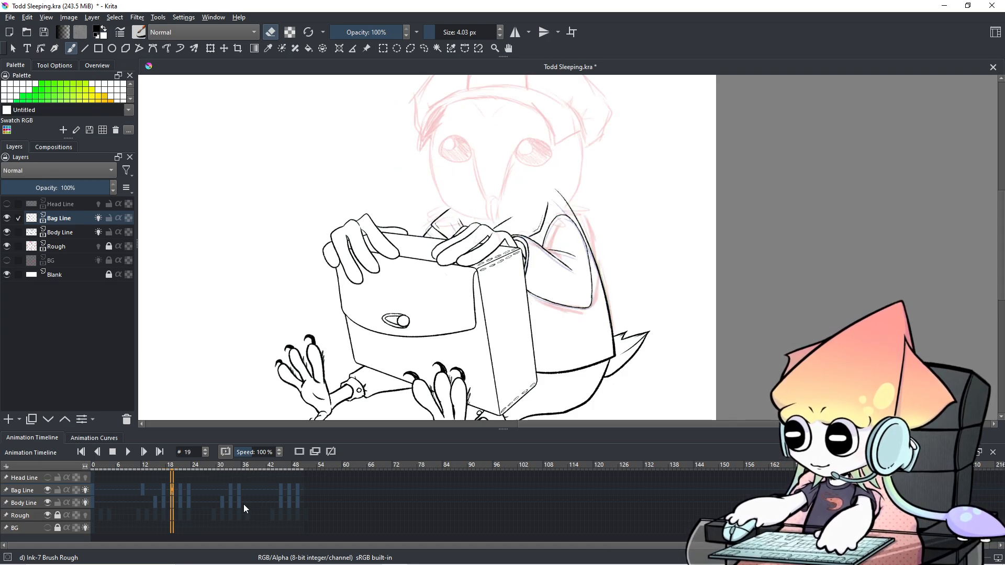
key(Right)
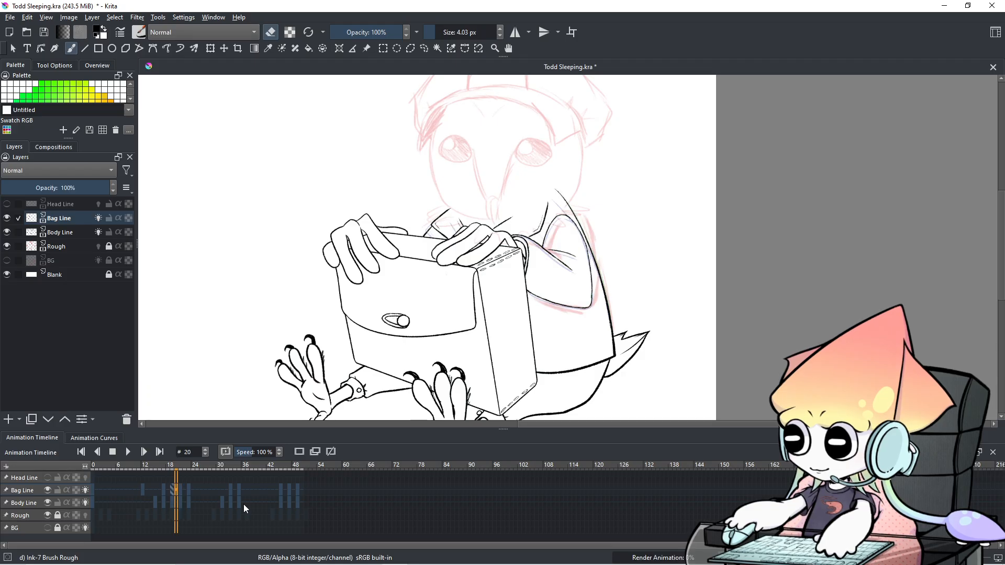
key(Left)
key(Left)
key(Left)
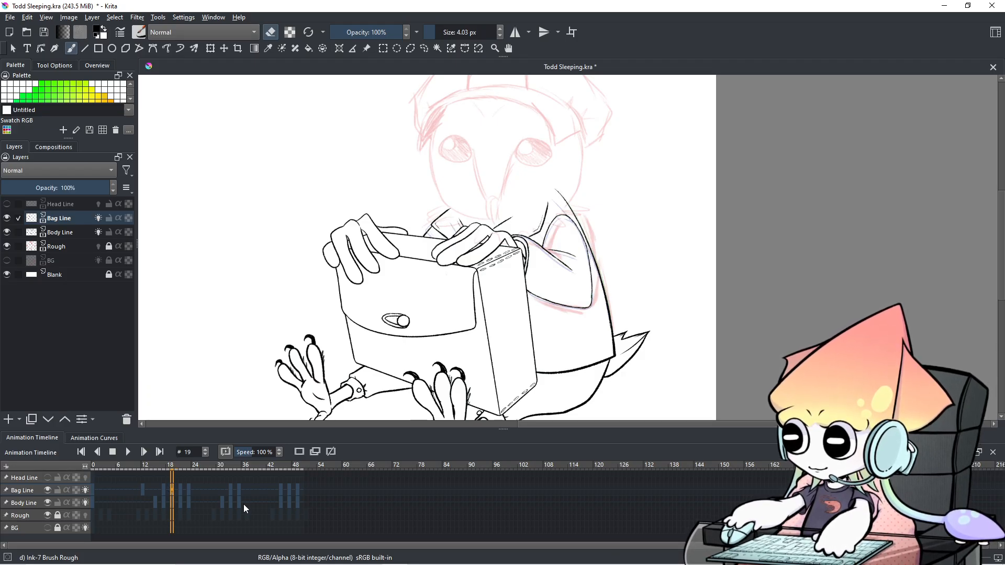
key(Right)
key(Right)
key(Right)
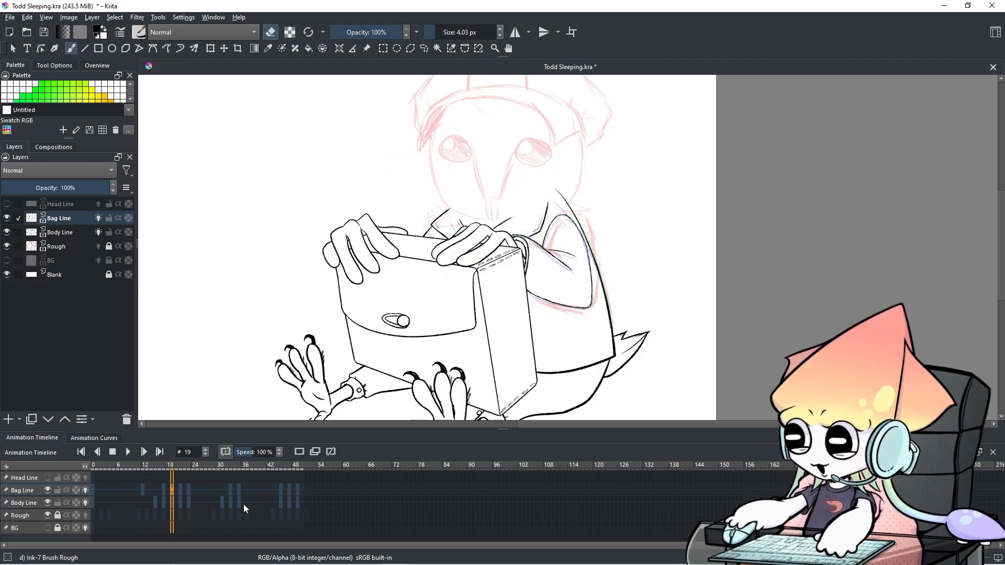
key(Right)
key(Right)
key(Right)
key(Right)
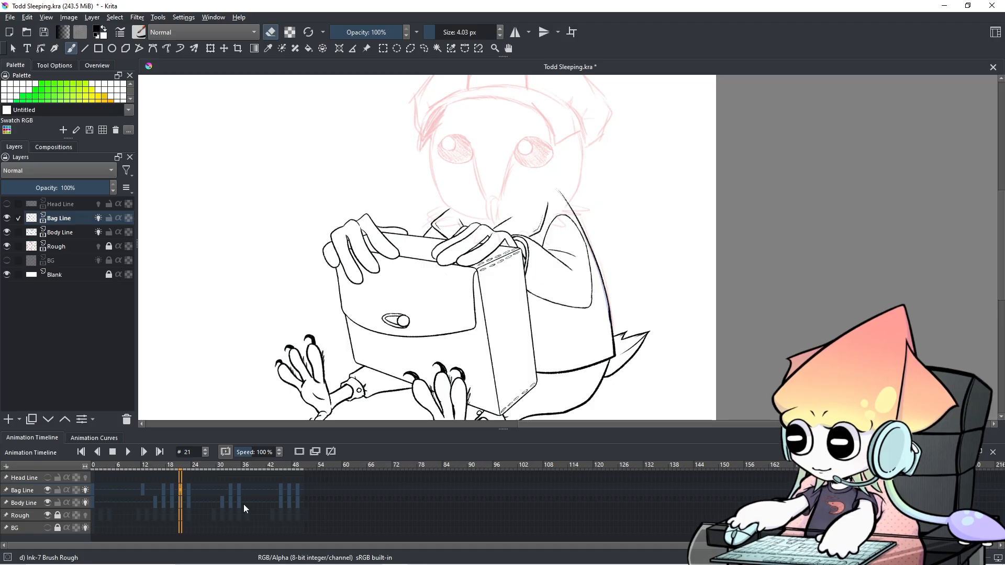
Step: Step forward from frame 21 to frame 36 to check the held pose and the sleeve change
key(Right)
key(Right)
key(Right)
key(Right)
key(Right)
key(Right)
key(Right)
key(Right)
key(Right)
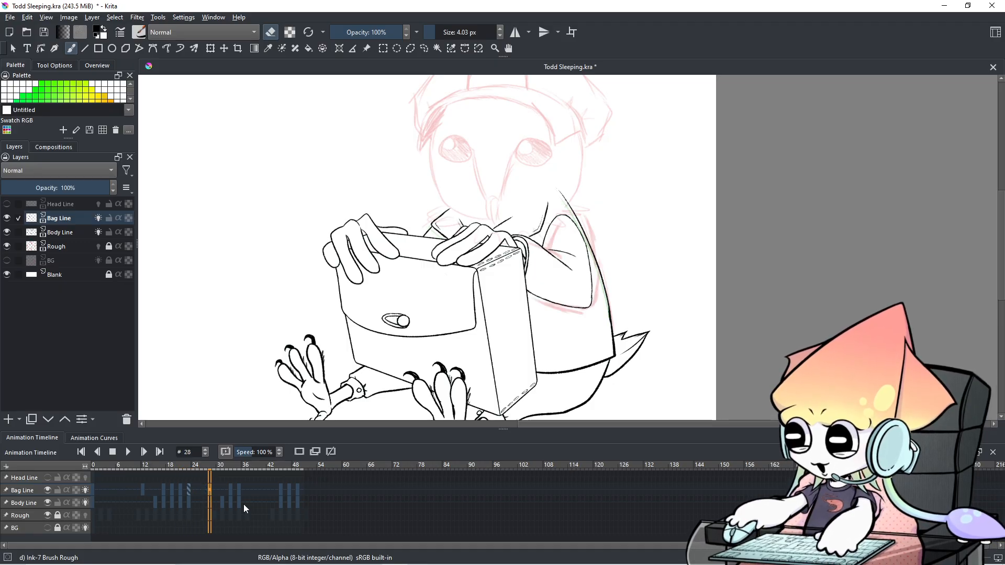
key(Right)
key(Right)
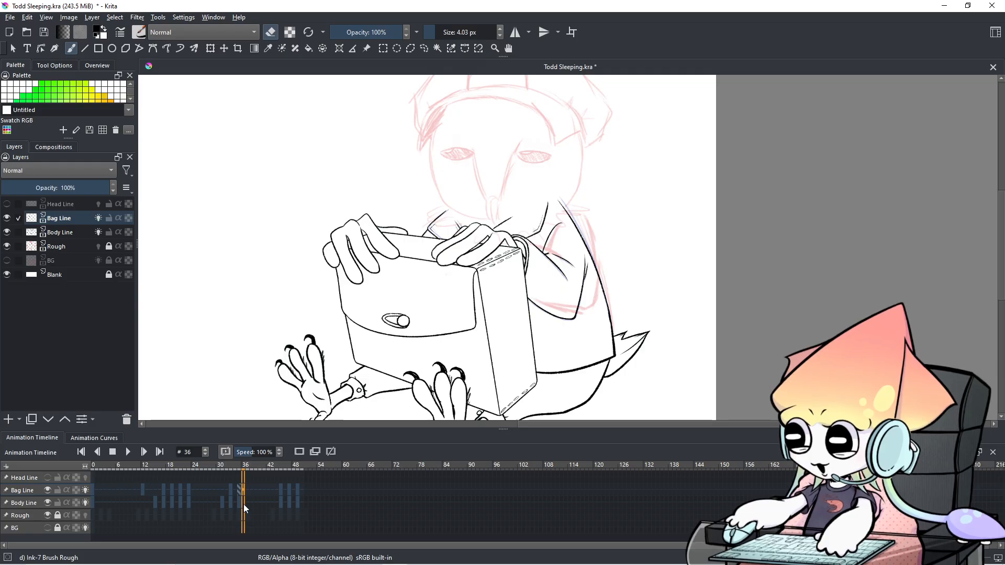
Step: Compare frames 14 and 15 and inspect the sleeve and hand lines up close at frame 15
click(140, 509)
click(156, 503)
key(Left)
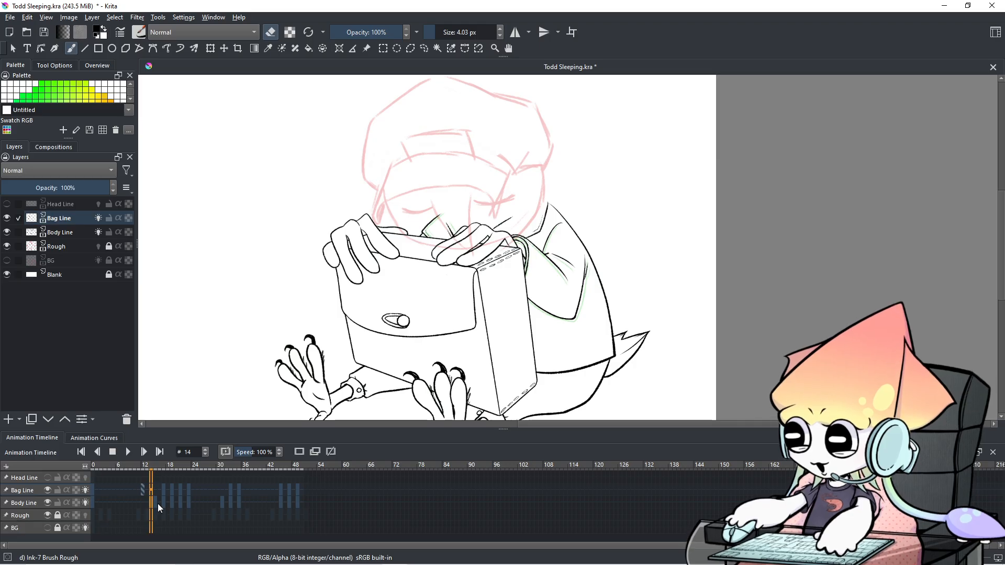
key(Right)
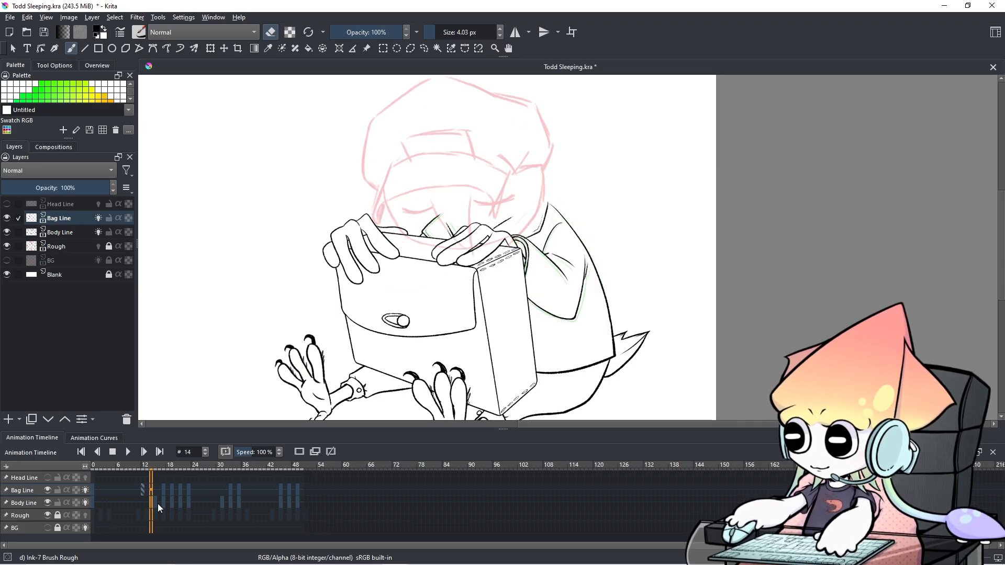
scroll(544, 303, up, 2)
scroll(521, 242, up, 1)
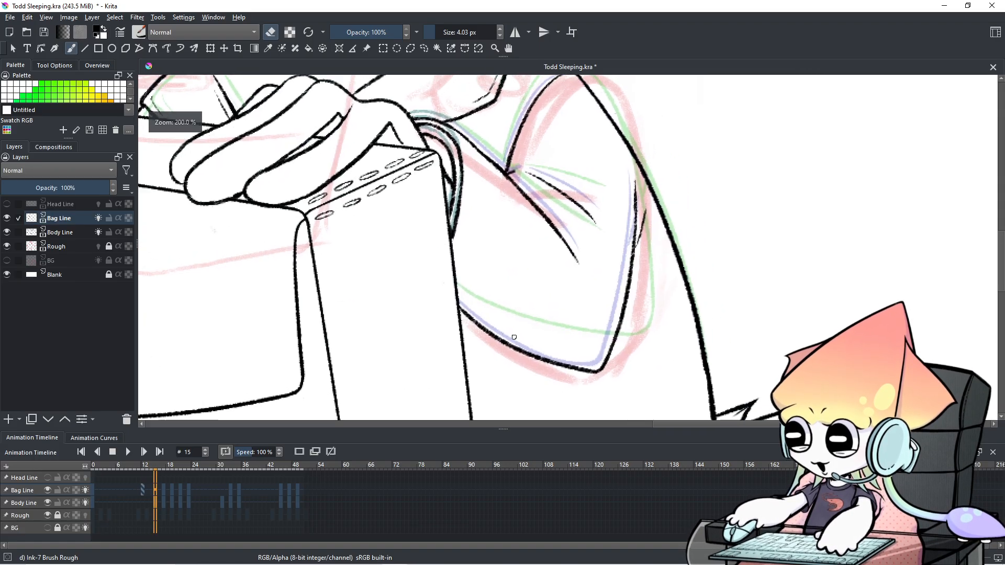
scroll(520, 242, down, 1)
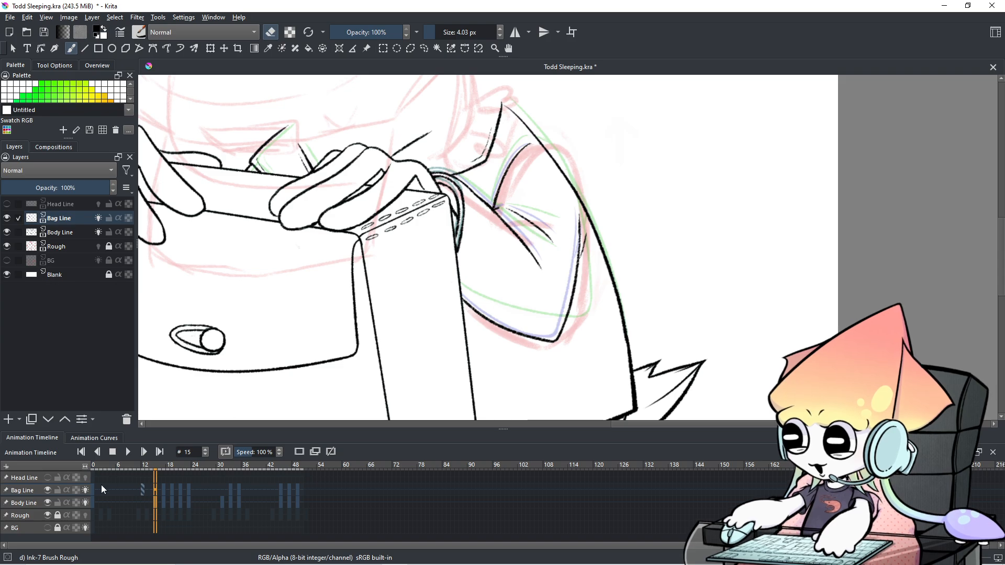
Step: Hide the Rough layer and step through frames 15 to 21 to check the clean line art
click(48, 515)
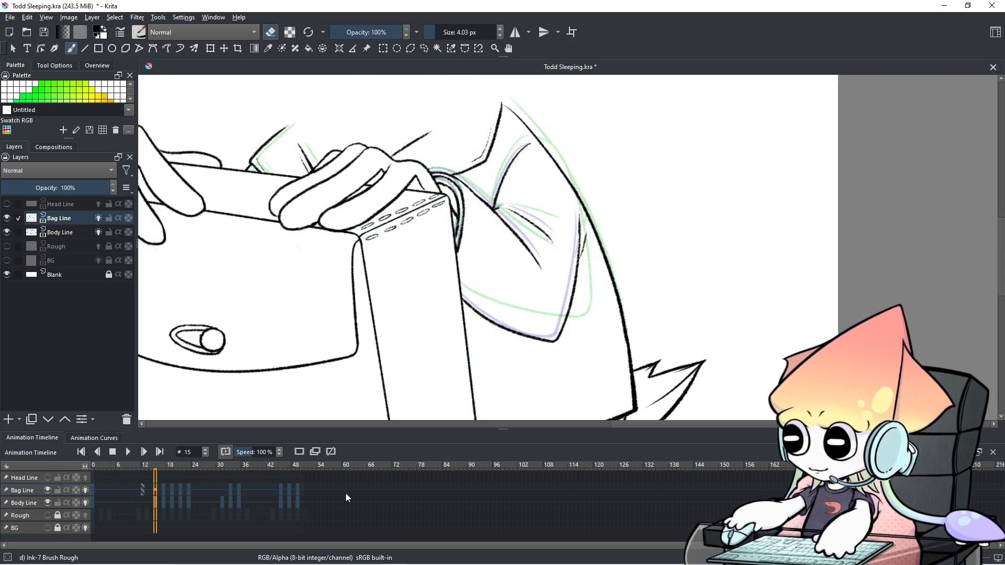
key(Right)
key(Right)
key(Right)
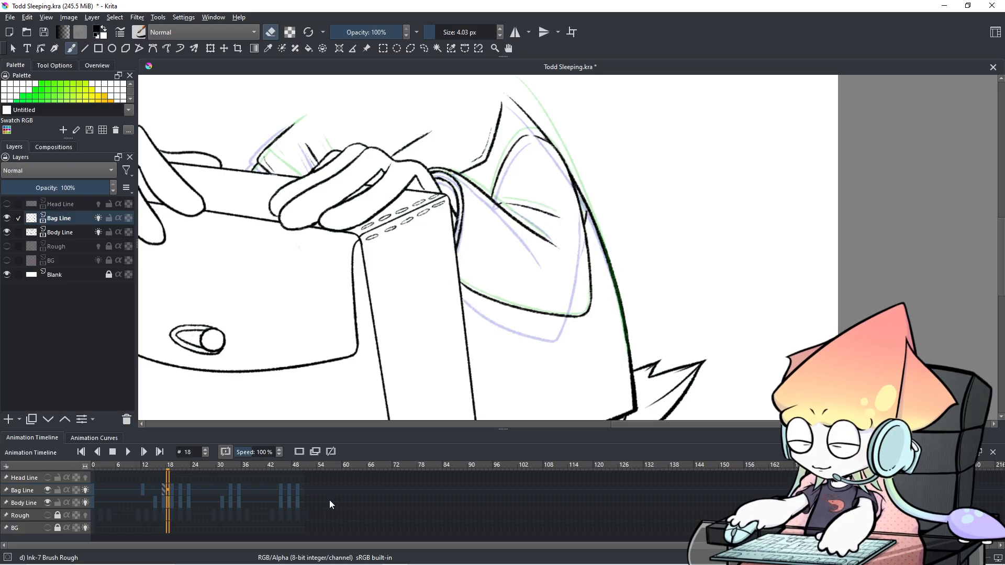
key(Right)
key(Right)
key(Right)
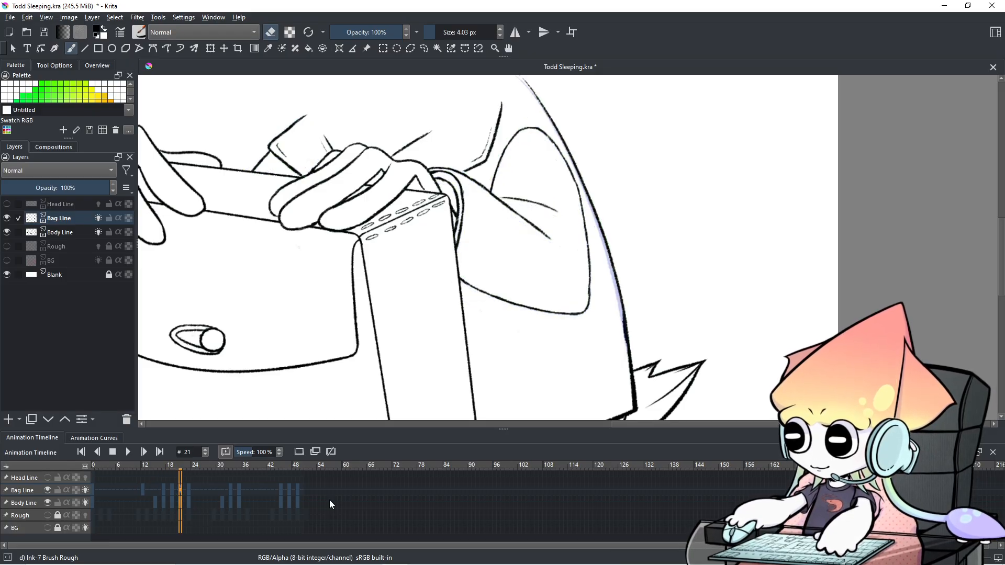
Step: Flip repeatedly between frames 19 and 23 to compare the back, sleeve and collar lines
key(Right)
key(Right)
key(Left)
key(Left)
key(Left)
key(Left)
key(Right)
key(Right)
key(Right)
key(Left)
key(Left)
key(Left)
key(Right)
key(Right)
key(Right)
key(Right)
key(Left)
key(Left)
key(Left)
key(Left)
key(Right)
key(Right)
key(Right)
key(Right)
key(Left)
key(Left)
key(Left)
key(Right)
key(Right)
key(Right)
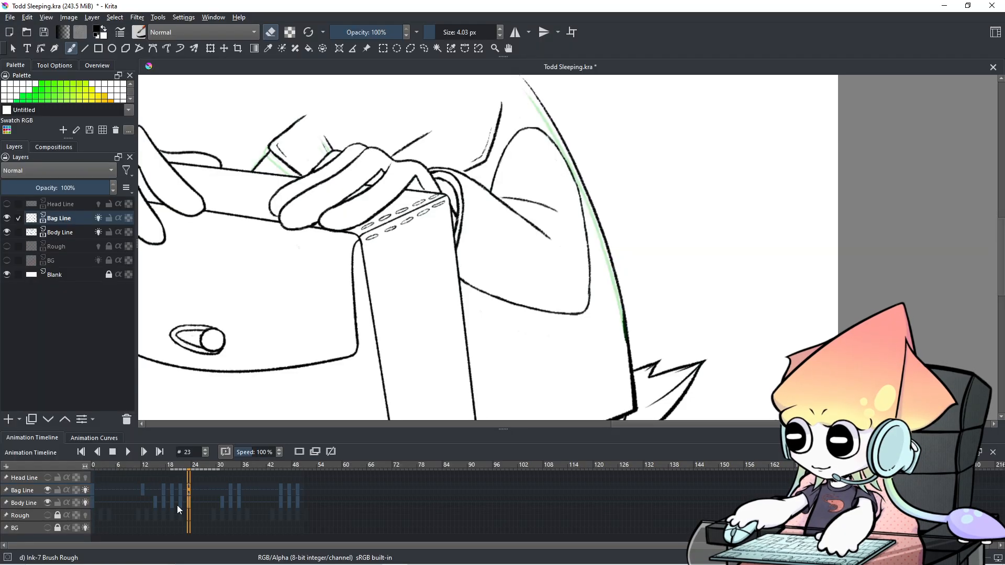
drag(183, 504, 213, 505)
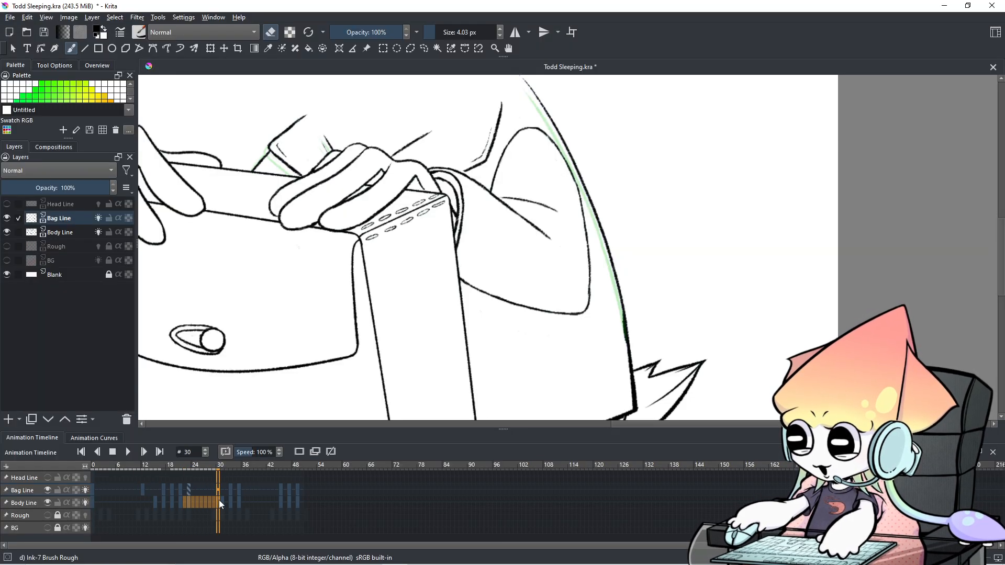
click(197, 514)
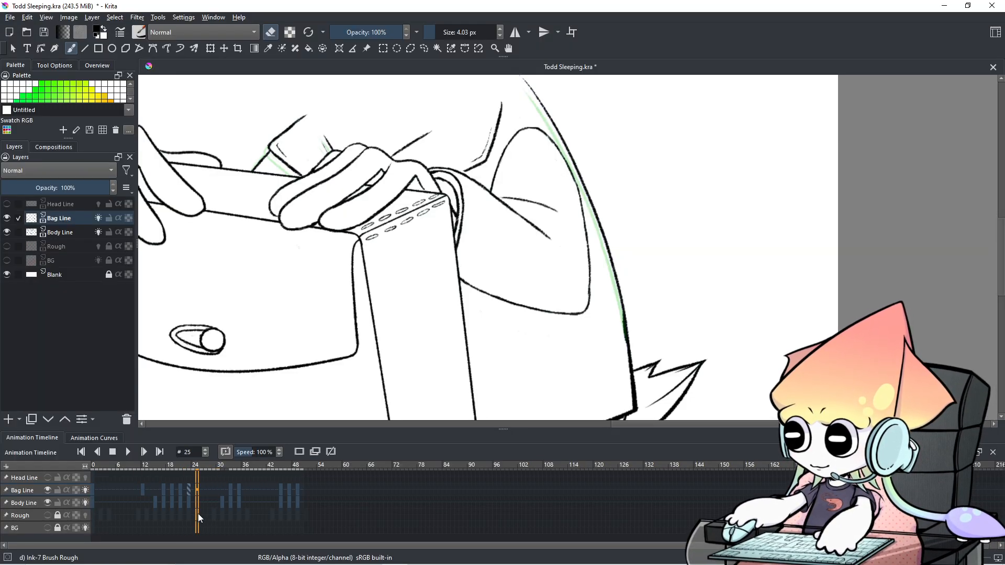
drag(217, 501, 173, 507)
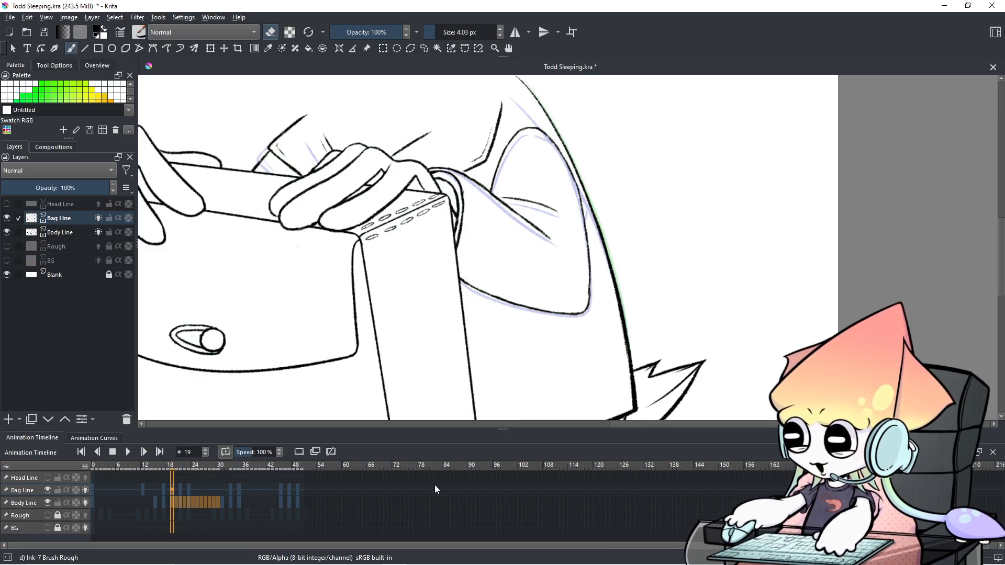
click(174, 504)
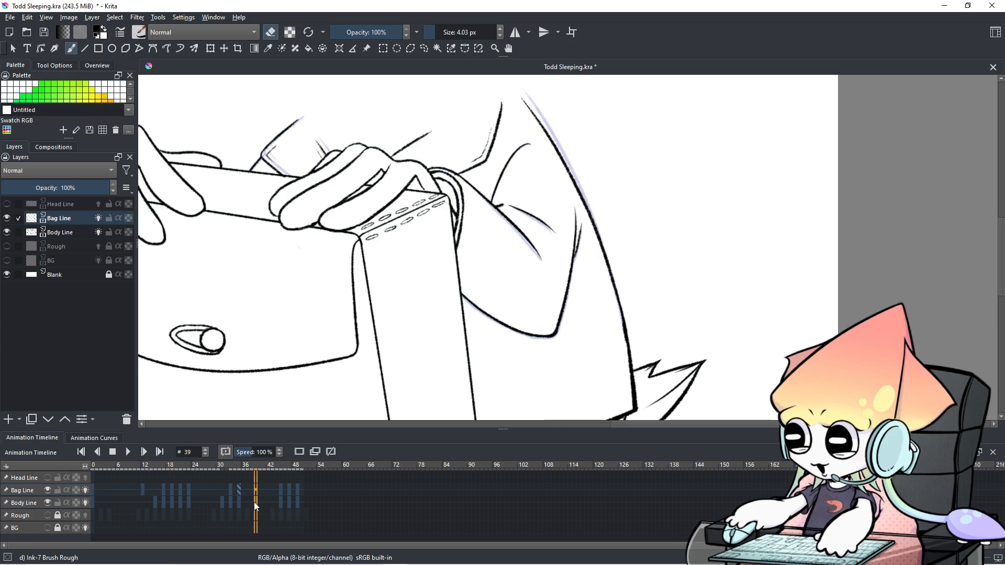
Step: Remove the Body Line keyframe at frame 21
key(Left)
key(Left)
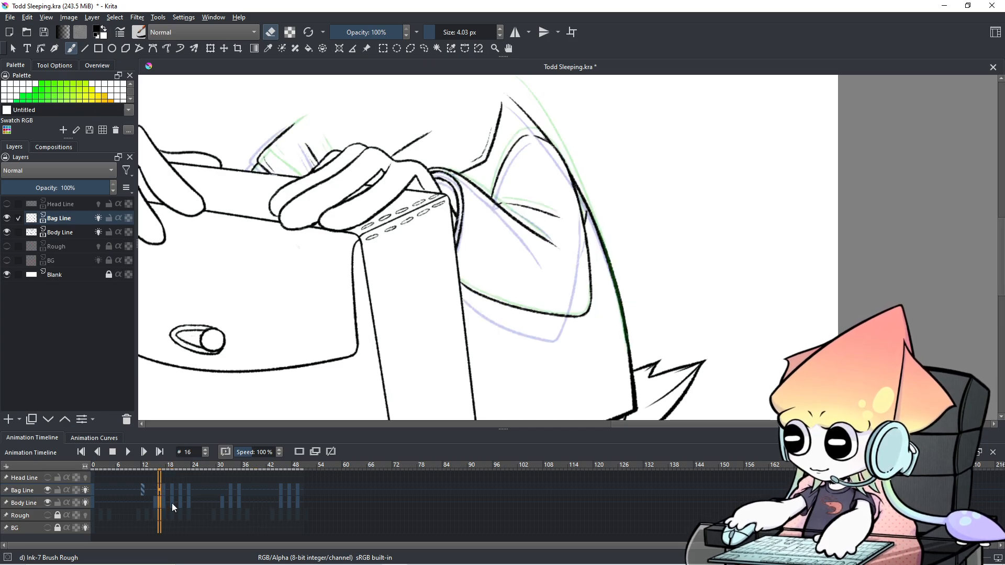
key(Left)
key(Right)
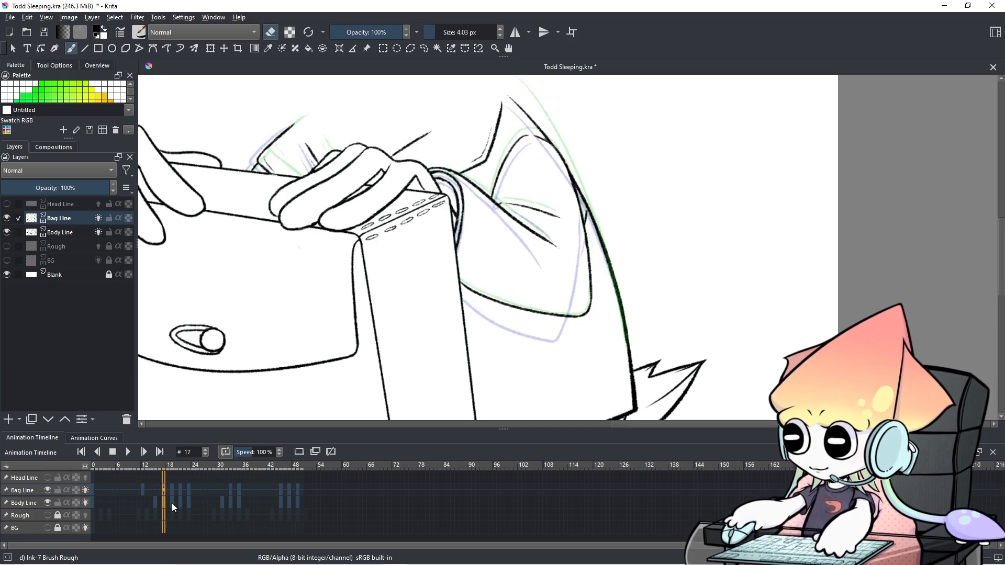
key(Right)
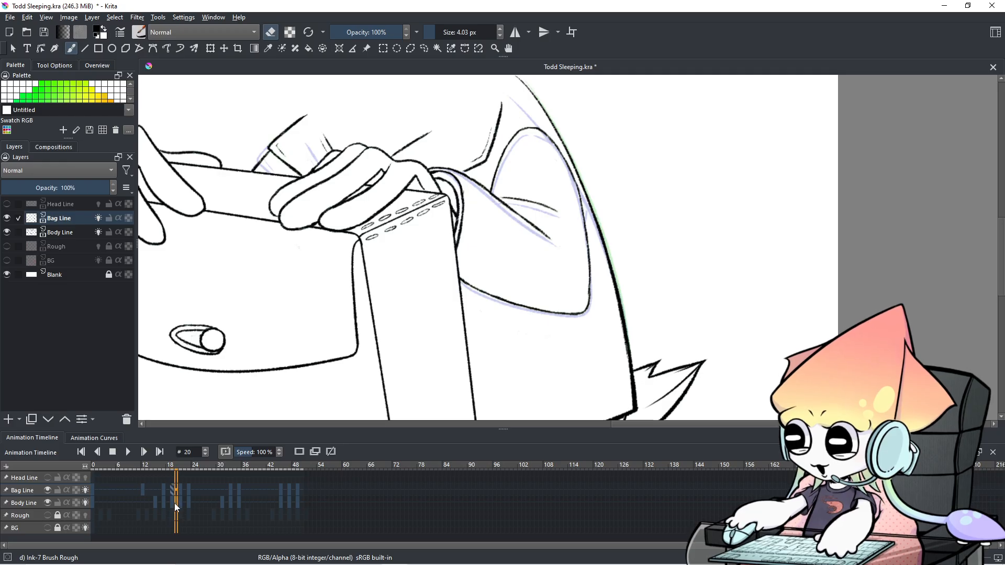
key(Right)
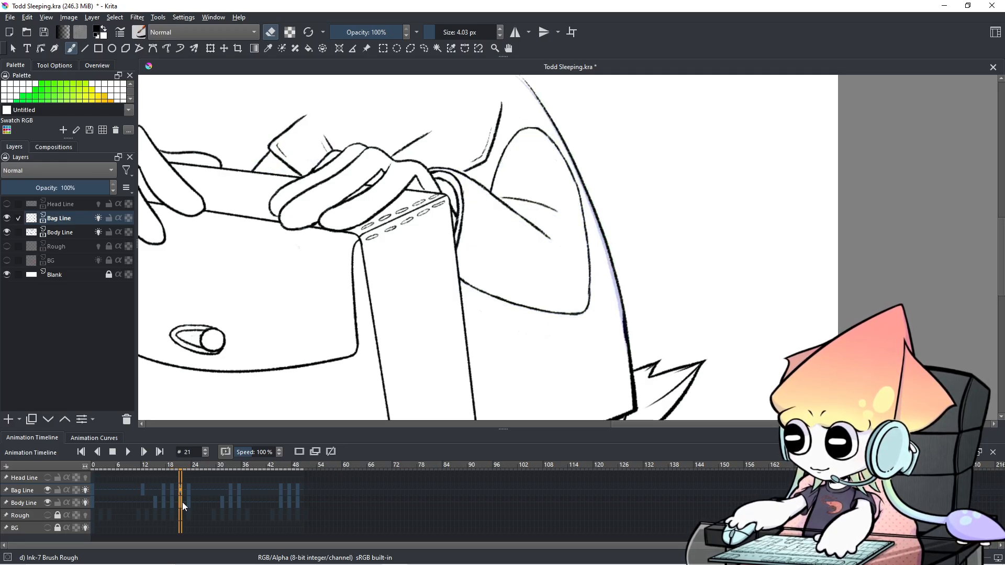
right_click(181, 502)
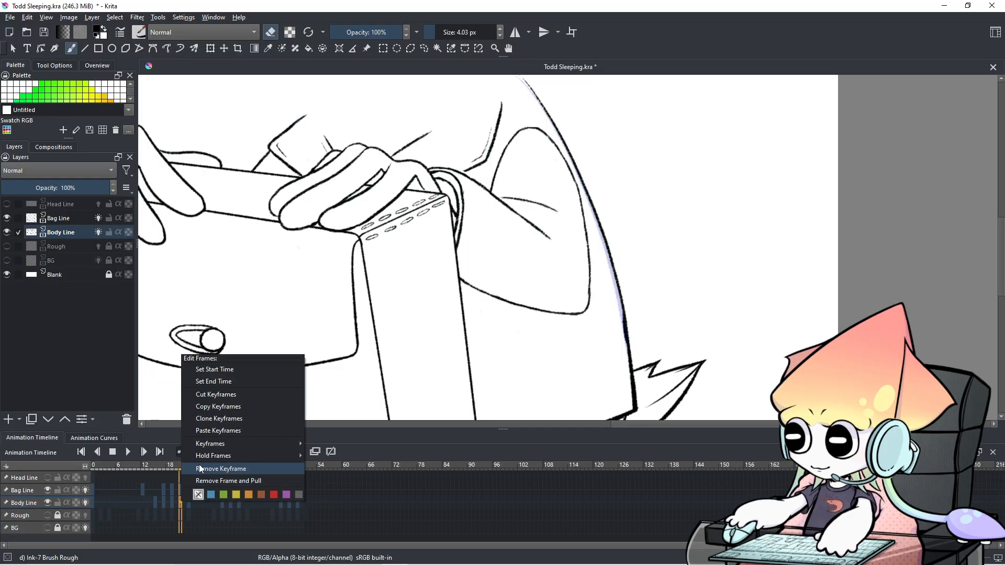
click(204, 443)
Step: Copy the Body Line keyframe at frame 17
click(163, 498)
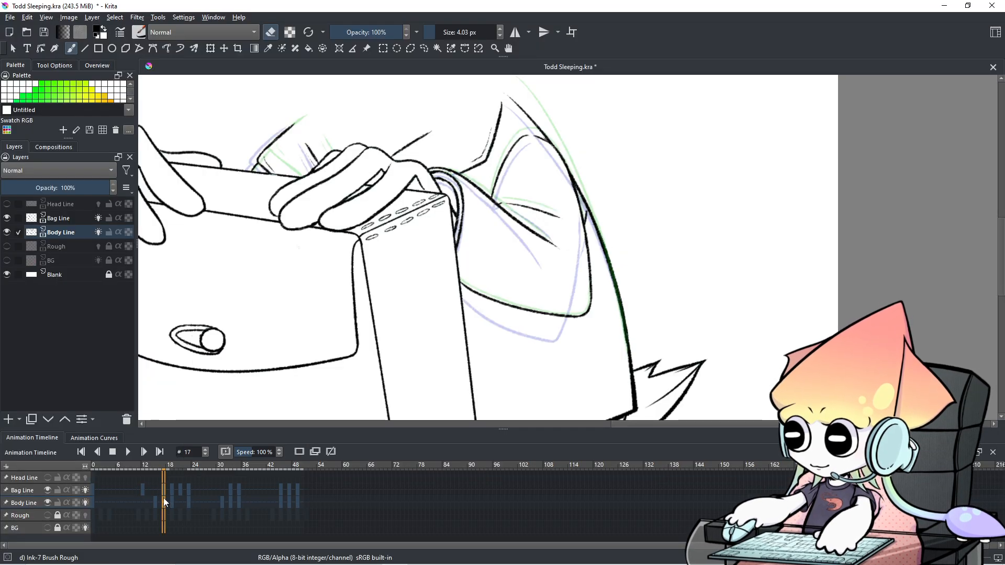
right_click(164, 498)
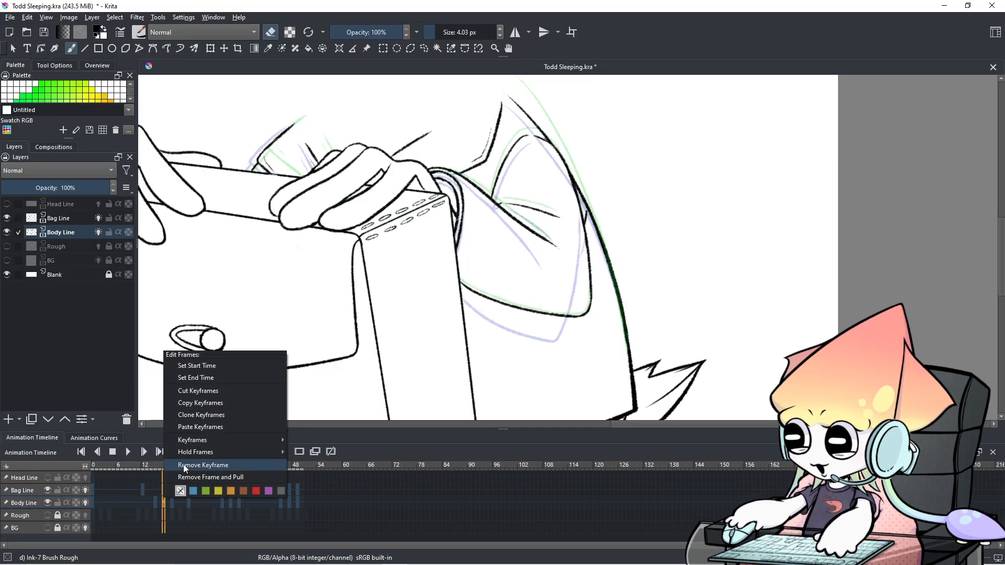
click(217, 402)
Step: Flip back and forth between frames 15 and 23 to compare the sleeve, arm and back lines
click(159, 505)
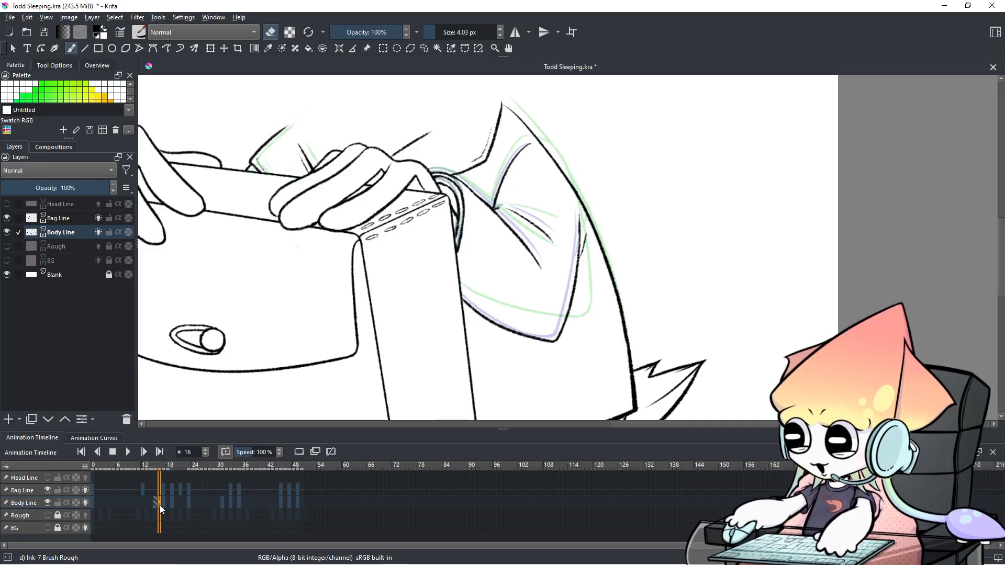
key(Right)
key(Right)
key(Right)
key(Right)
key(Right)
key(Right)
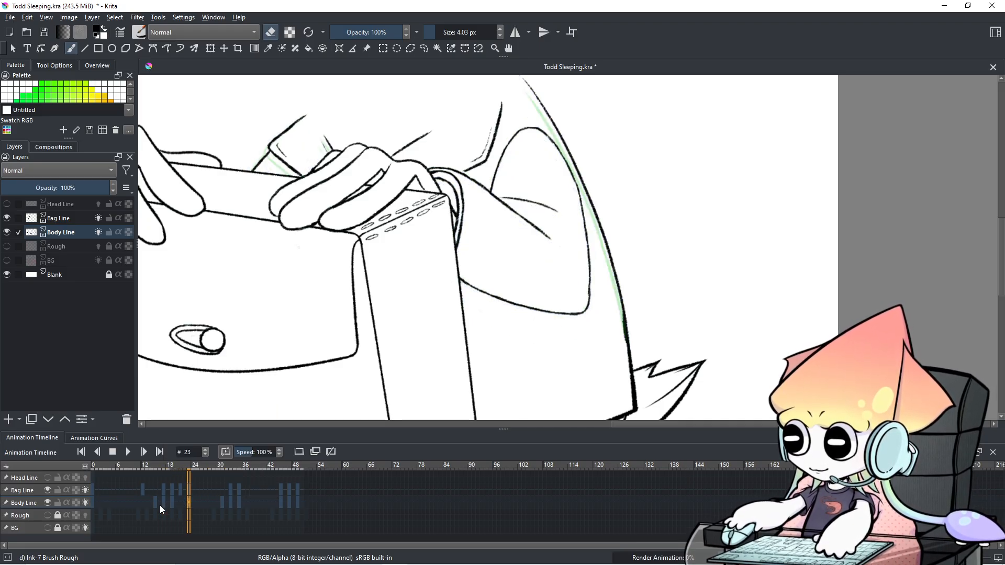
key(Left)
key(Left)
key(Left)
key(Left)
key(Left)
key(Left)
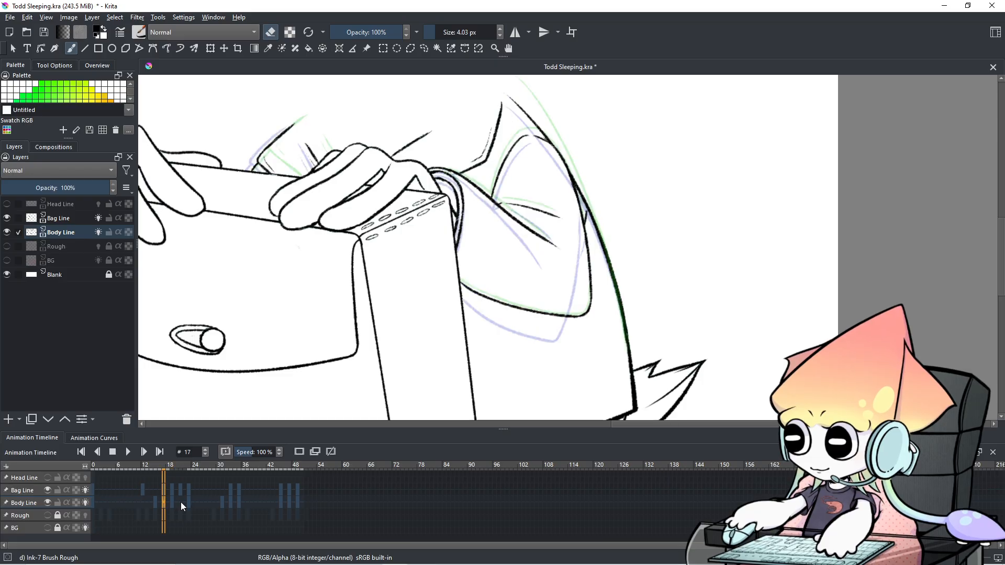
key(Left)
key(Left)
key(Left)
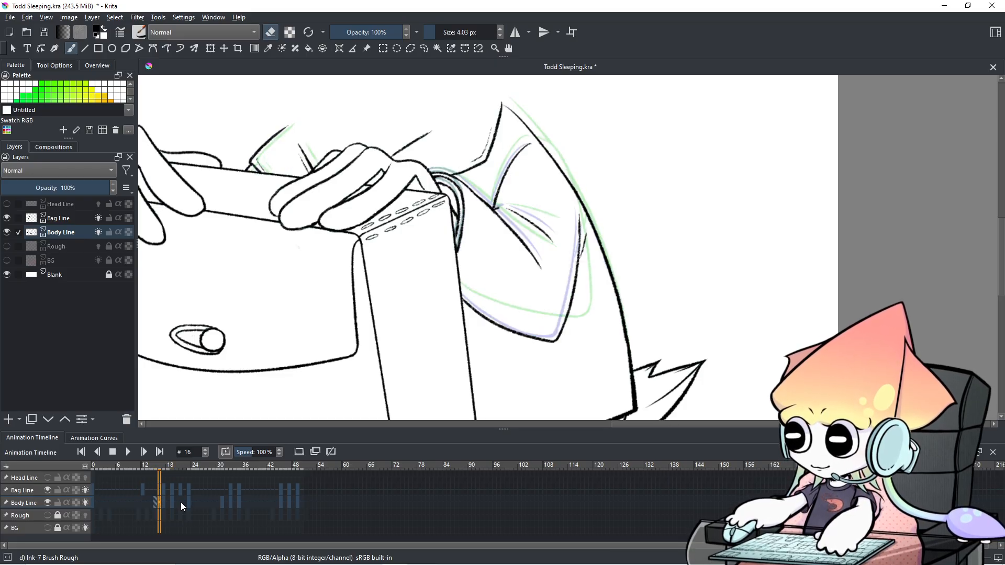
key(Right)
key(Right)
key(Right)
key(Right)
key(Right)
key(Right)
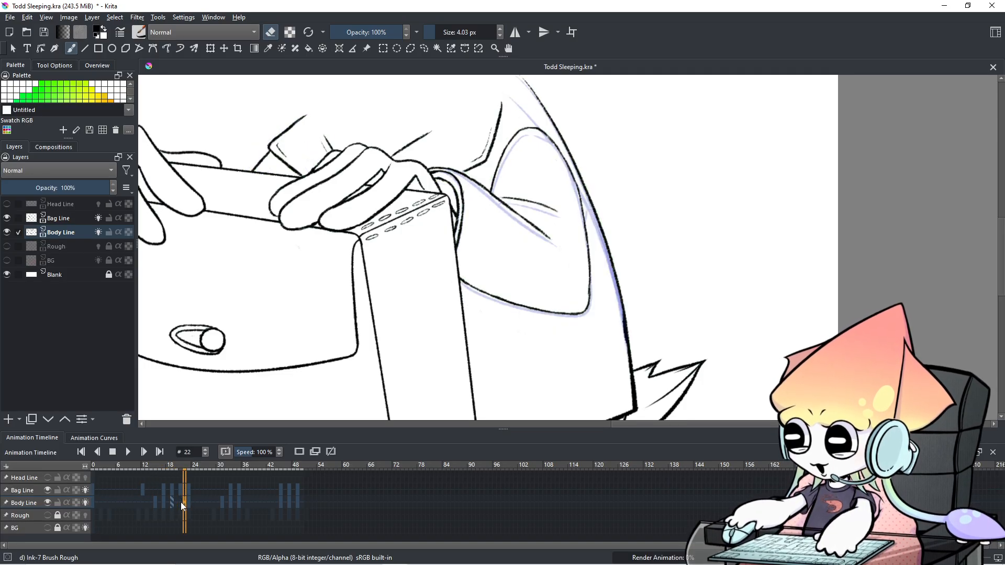
key(Left)
key(Left)
key(Left)
key(Left)
key(Left)
key(Left)
key(Left)
key(Left)
key(Left)
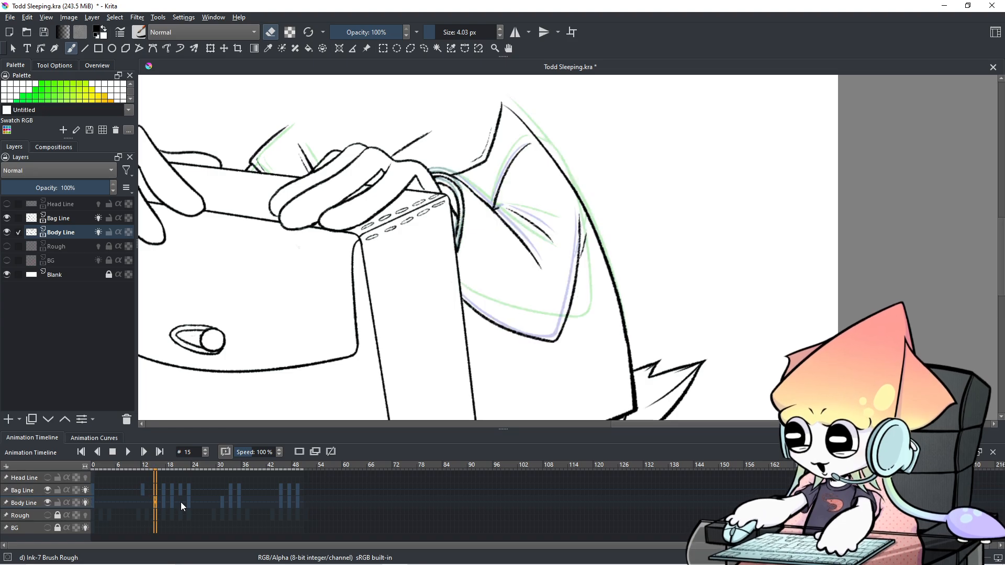
key(Right)
key(Right)
key(Right)
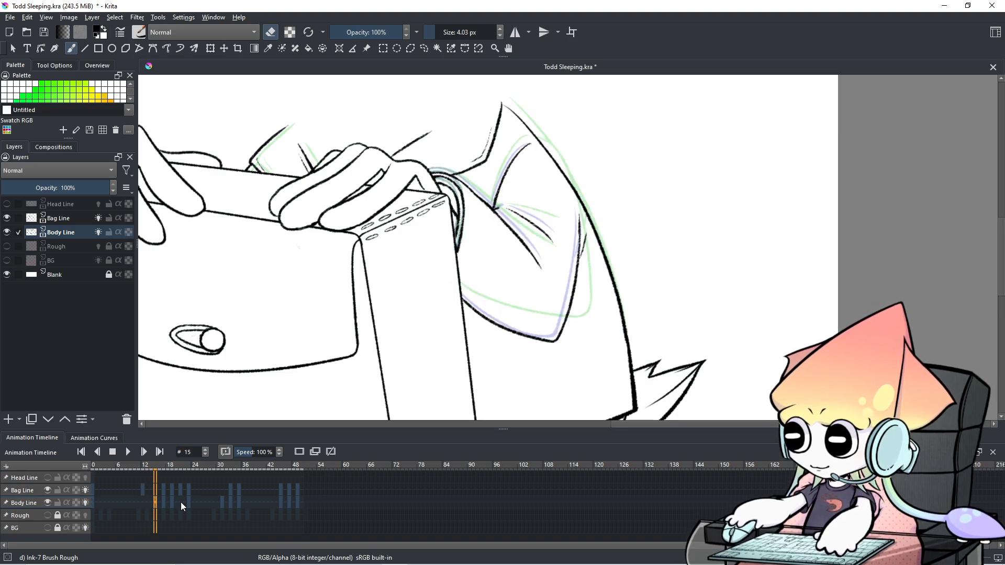
key(Right)
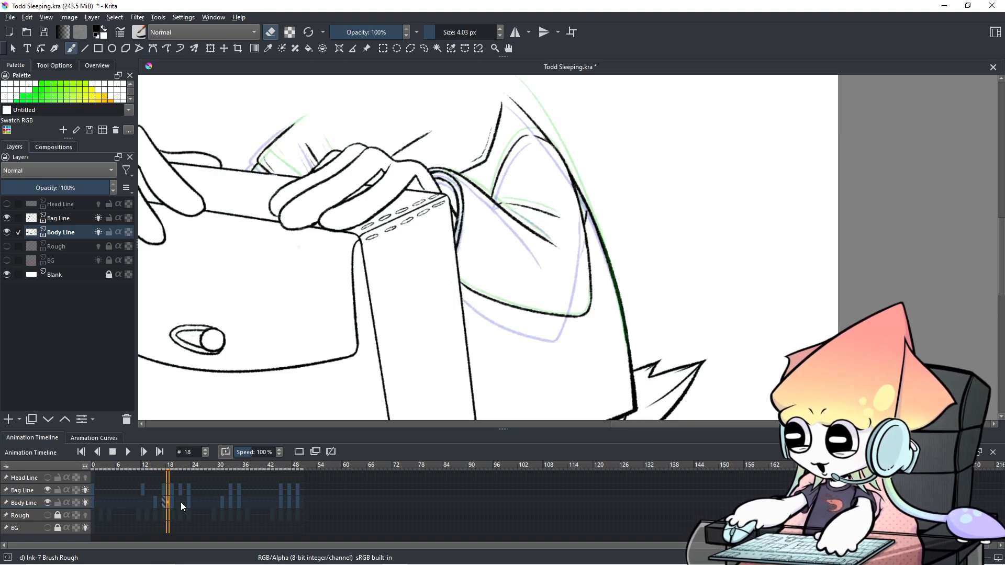
key(Right)
key(Right)
key(Right)
key(Right)
key(Right)
key(Right)
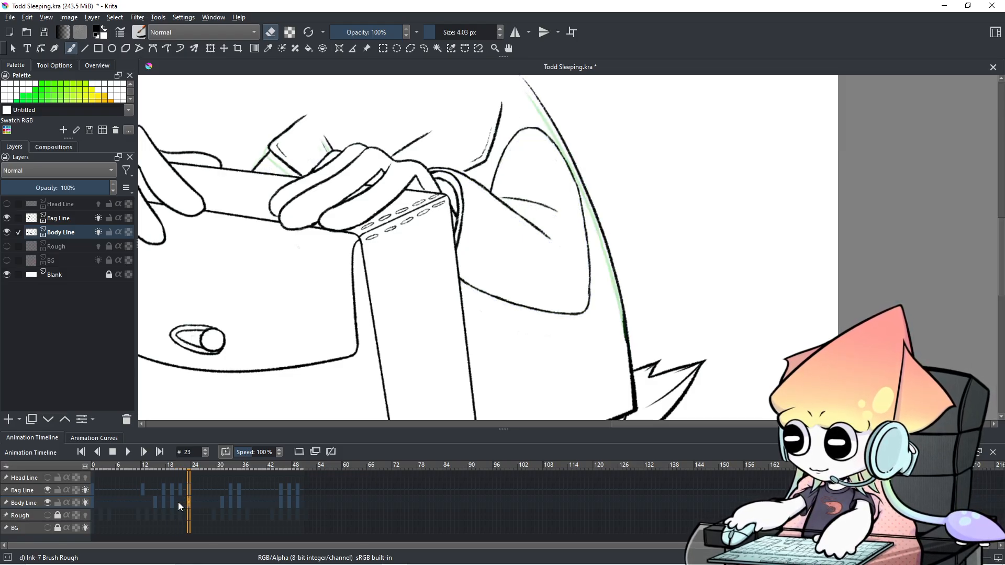
Step: Paste the copied keyframe onto the Body Line layer at frame 21
click(178, 501)
right_click(181, 501)
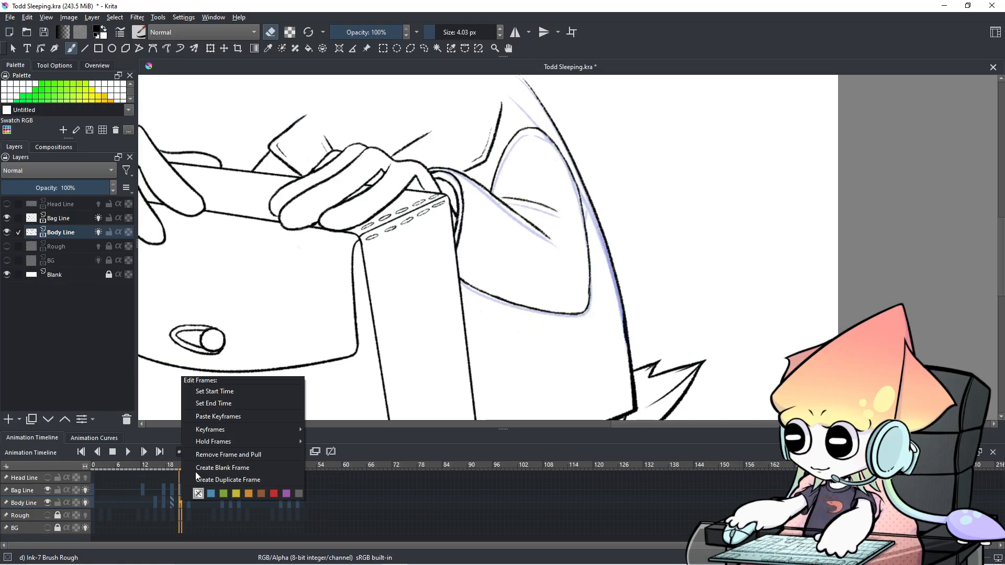
click(208, 417)
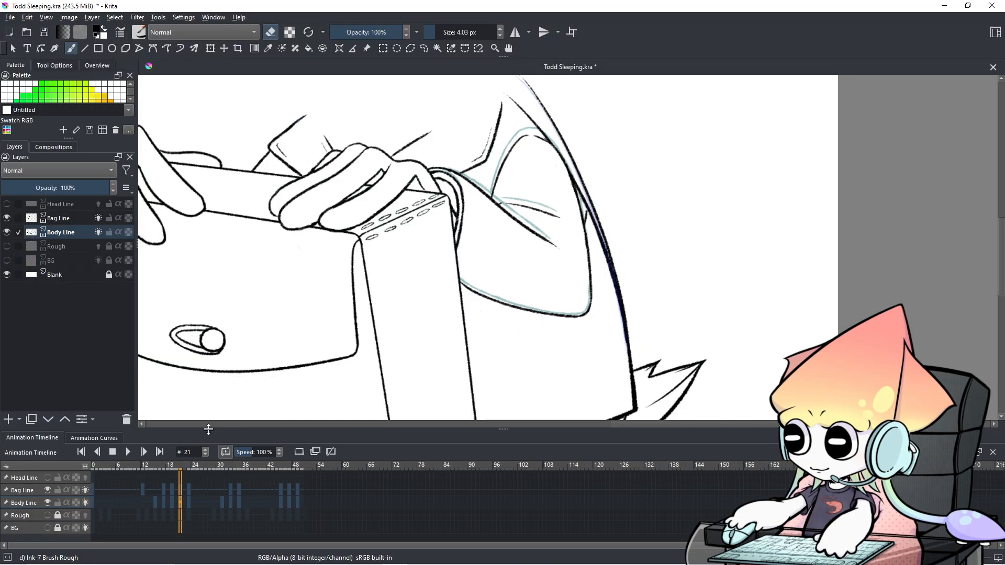
Step: Step back and forth through the frames around the pasted drawing and play the animation to check the sleeve movement
click(188, 501)
right_click(187, 502)
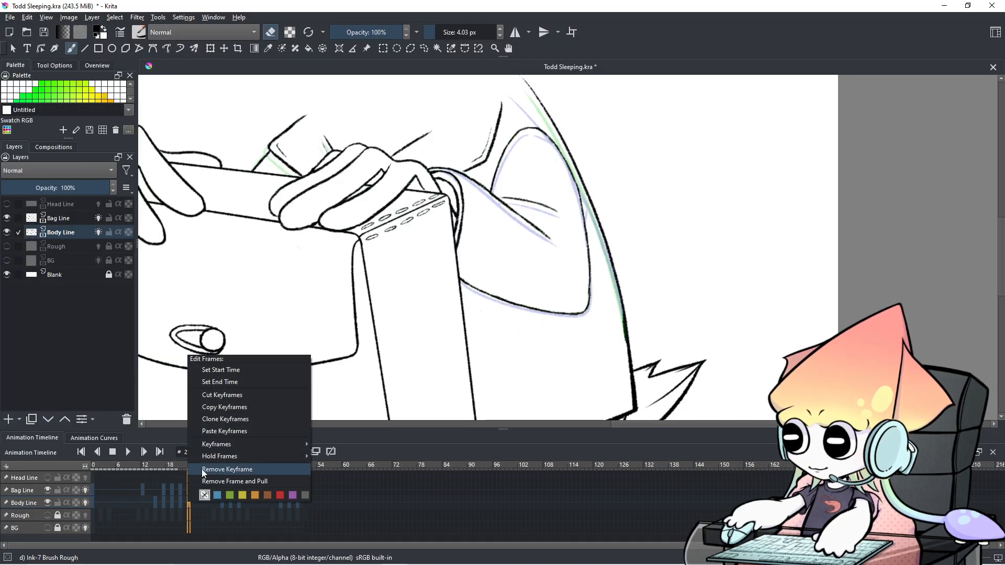
click(159, 499)
key(Right)
key(Right)
key(Right)
key(Right)
key(Right)
key(Right)
key(Right)
key(Right)
key(Right)
key(Right)
key(Left)
key(Left)
key(Left)
key(Left)
key(Left)
key(Left)
key(Left)
key(Left)
key(Left)
key(Left)
key(Left)
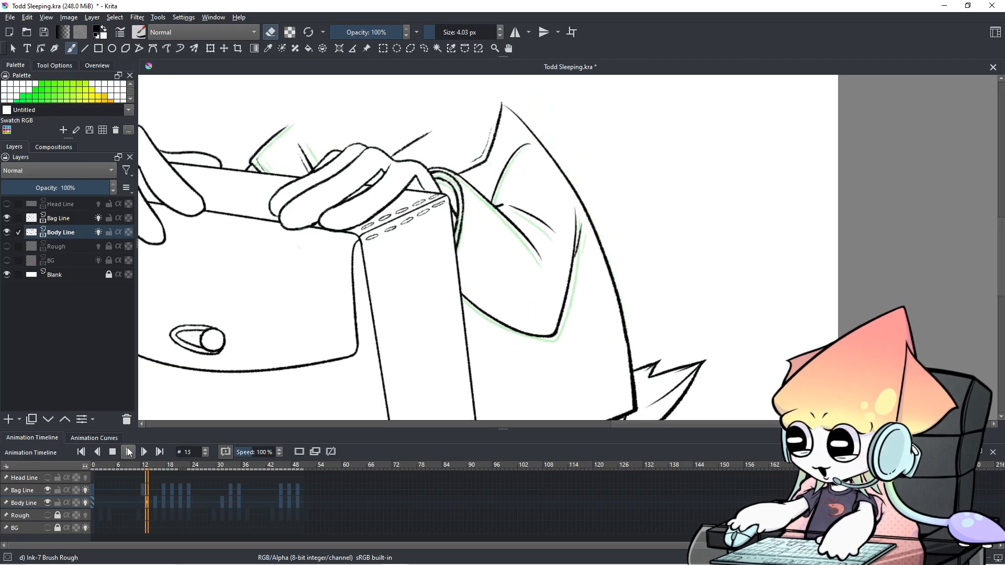
click(129, 453)
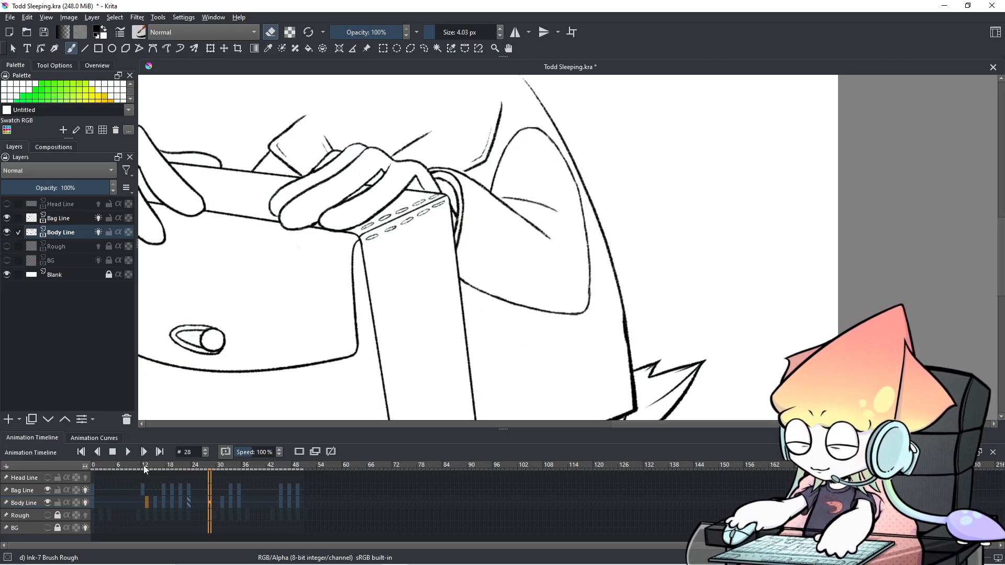
Step: Remove the Body Line keyframe at frame 23
click(188, 504)
right_click(189, 504)
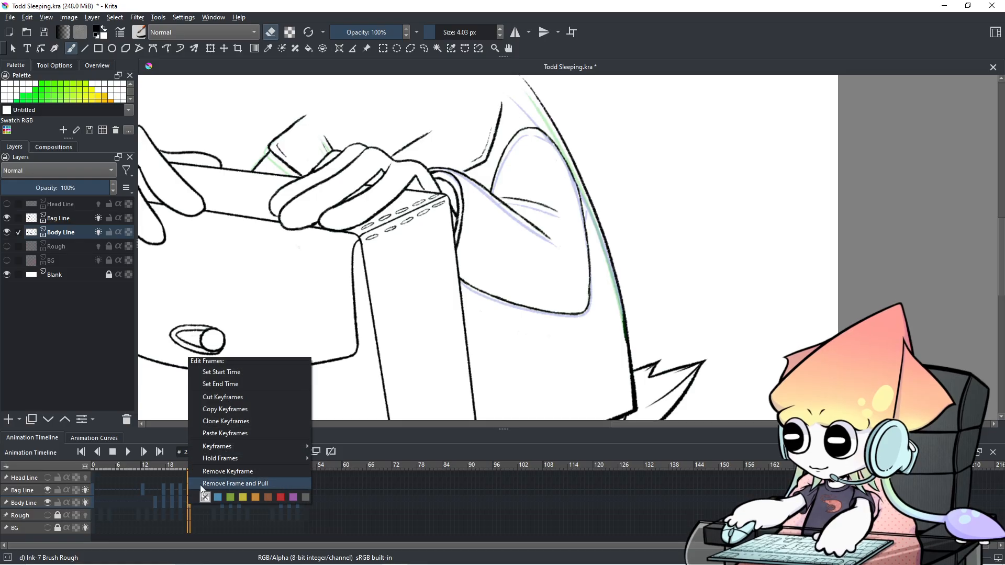
click(218, 473)
Step: Show the Rough layer and play the animation from frame 0 with the whole figure in view
click(149, 502)
scroll(489, 291, down, 3)
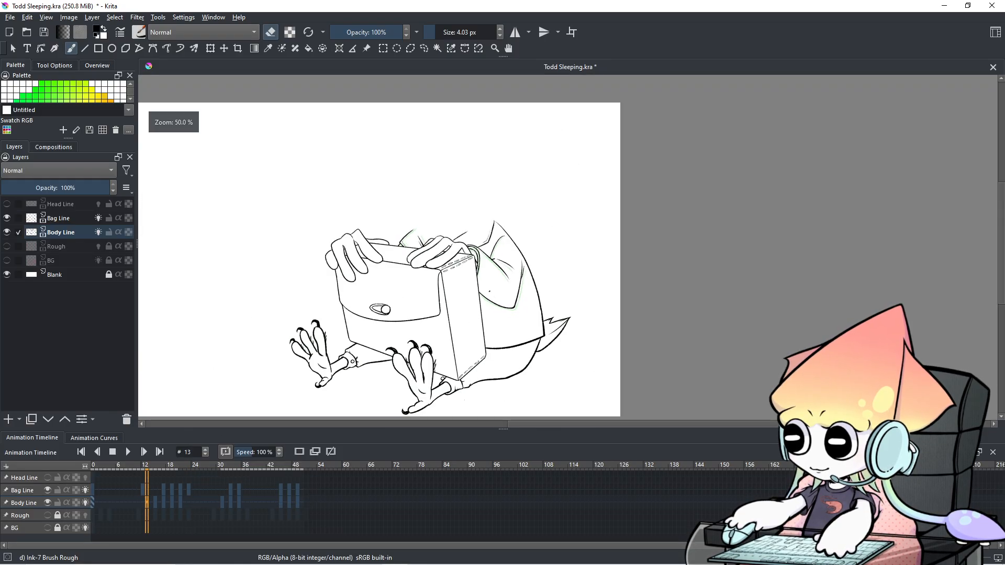
scroll(489, 291, up, 2)
drag(492, 291, 535, 301)
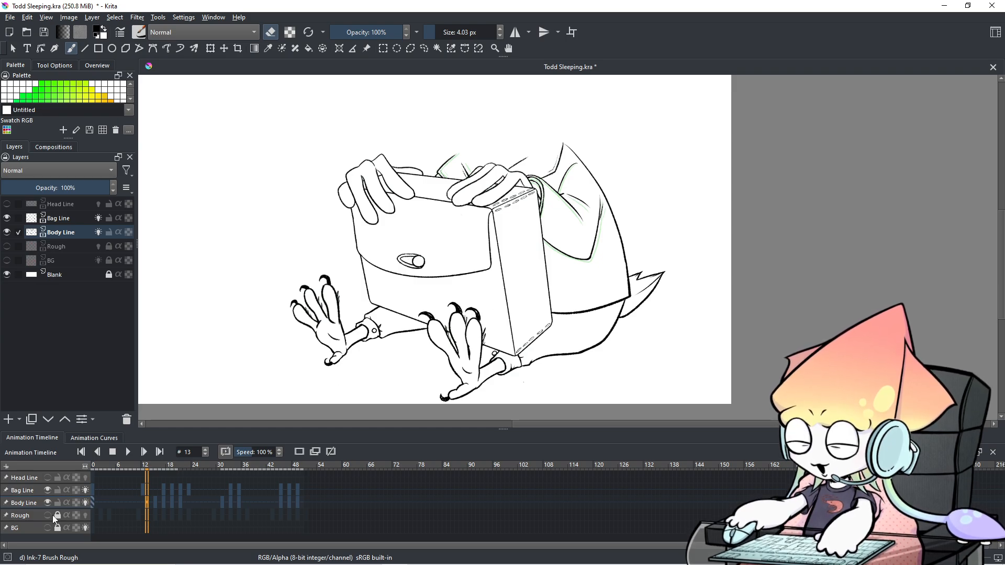
click(50, 516)
click(92, 490)
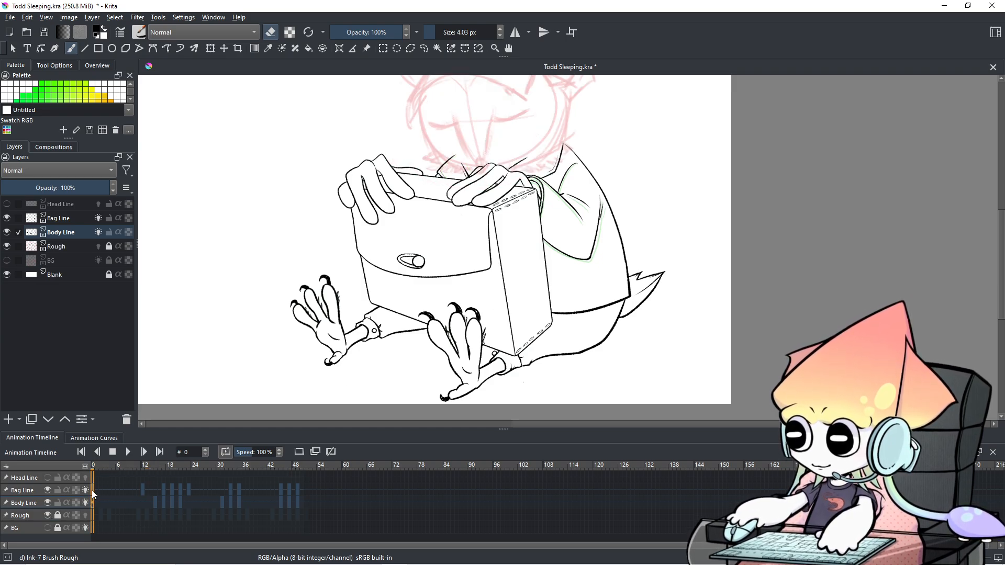
click(129, 452)
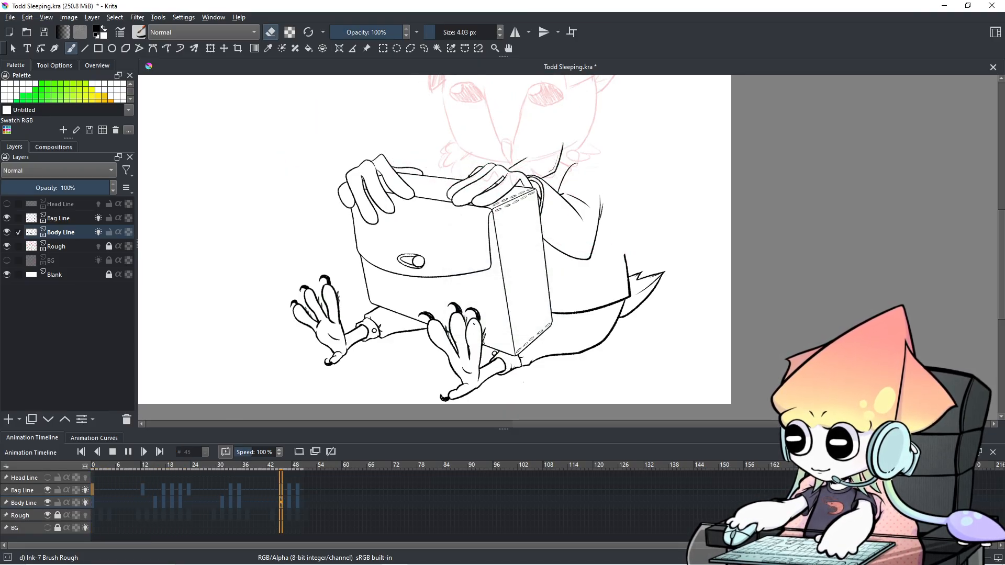
key(minus)
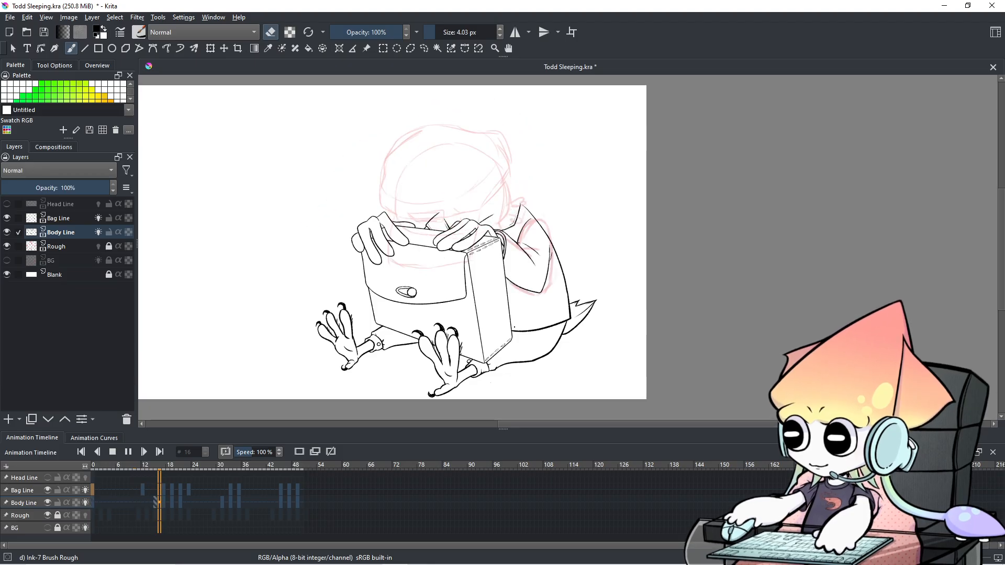
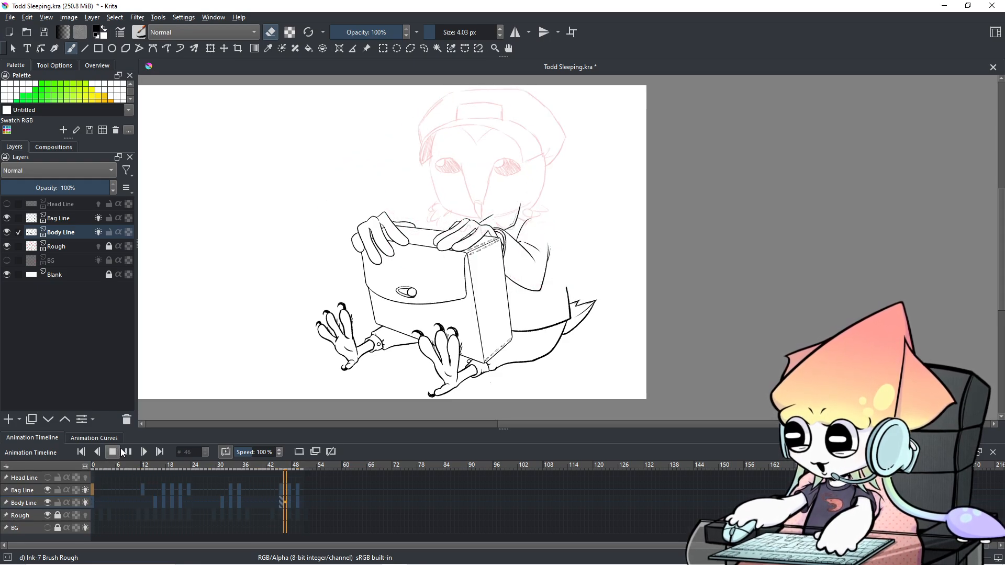
Step: Compare the line art with the rough sketch around frame 33 and at frame 15
click(213, 494)
key(Right)
key(Right)
key(Right)
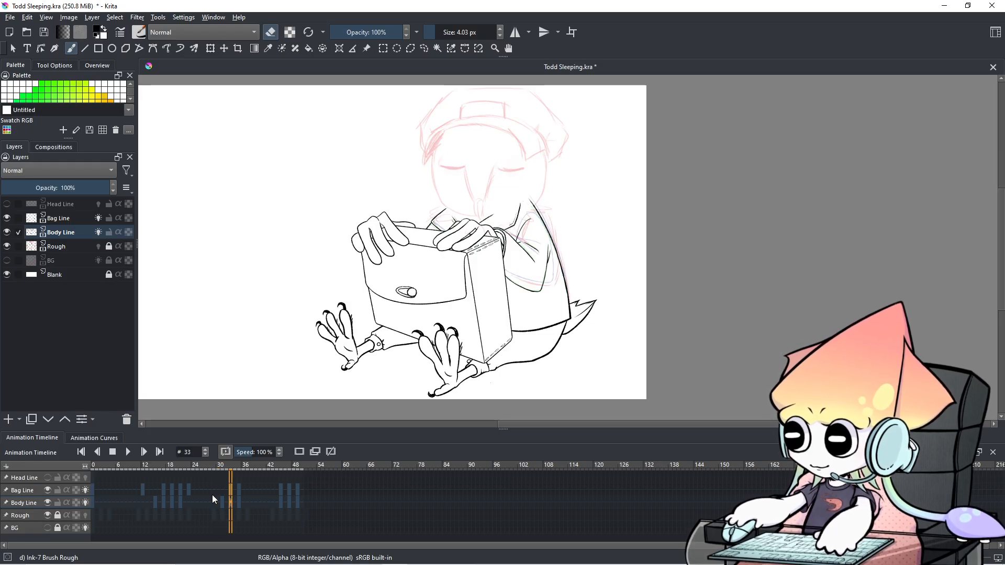
click(155, 503)
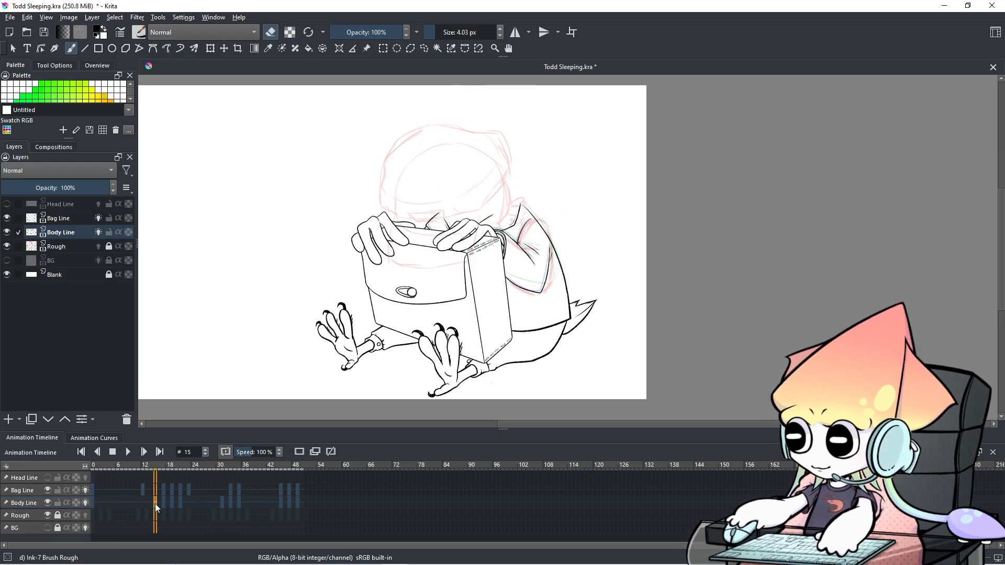
Step: Remove the Body Line keyframe at frame 31
click(218, 504)
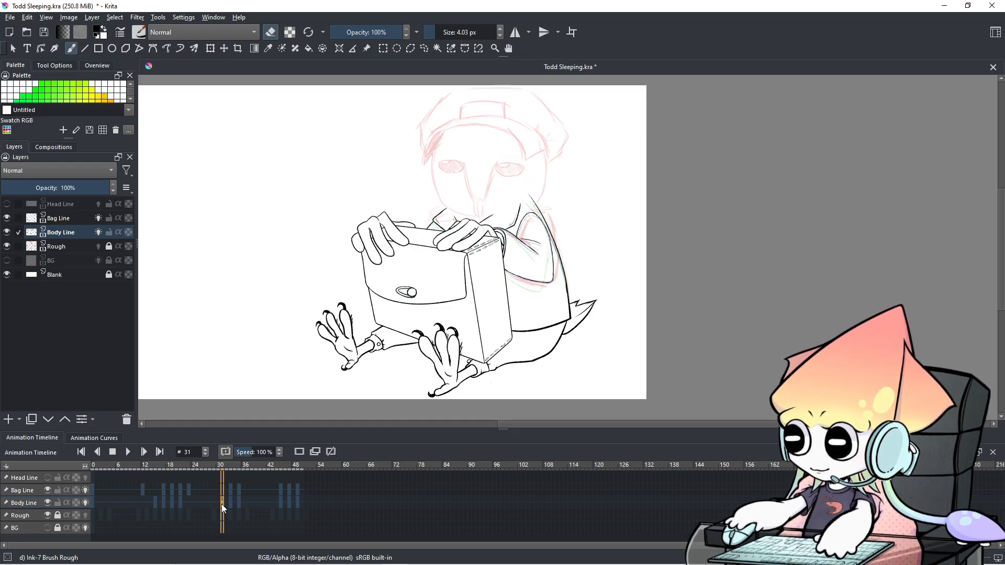
right_click(222, 504)
click(250, 471)
Step: Play the animation from the start to check the body timing, and stop the playback
click(117, 503)
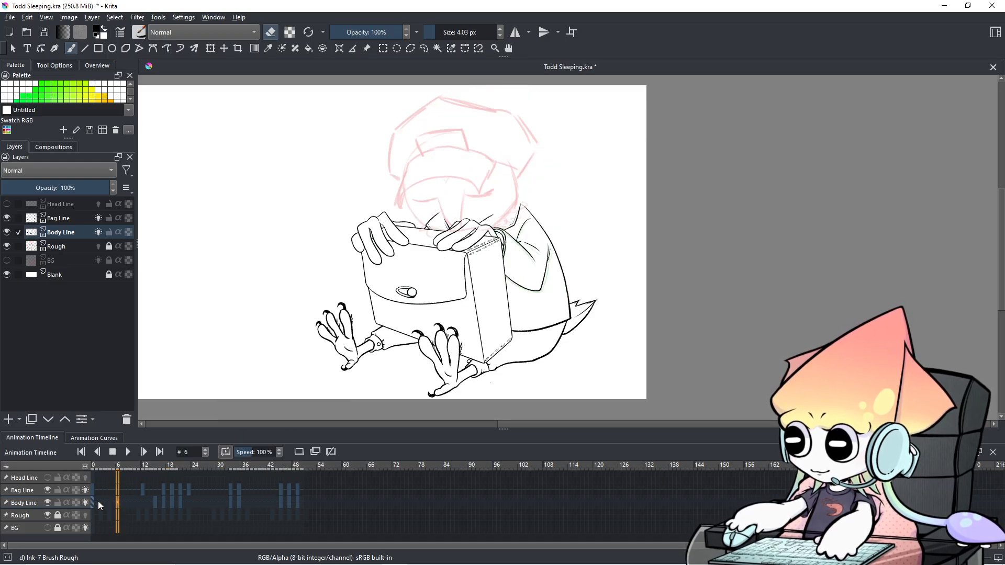
click(96, 503)
click(130, 454)
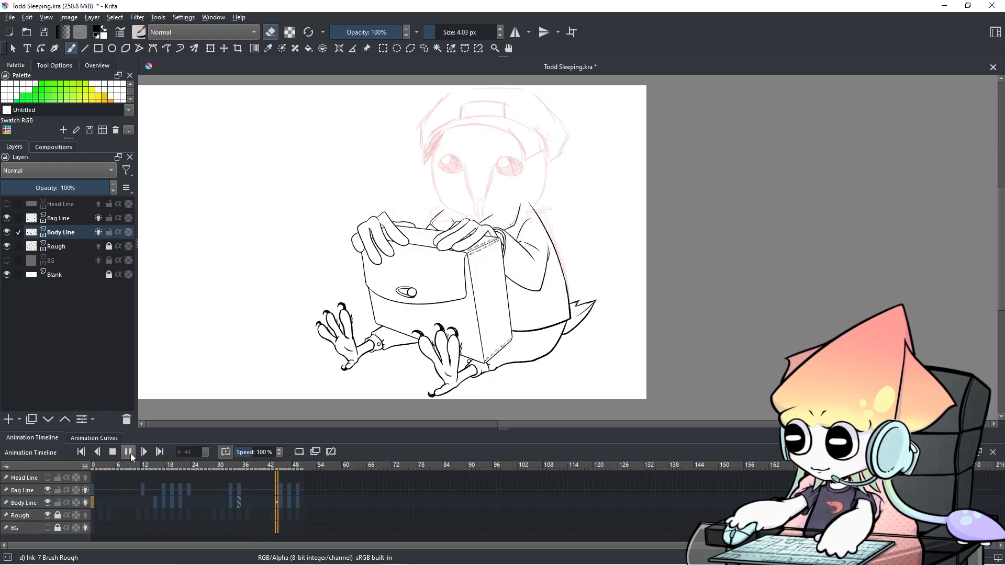
click(128, 454)
Step: Compare the Body Line drawings at frames 33 and 35 with those at frames 15 and 19
click(231, 504)
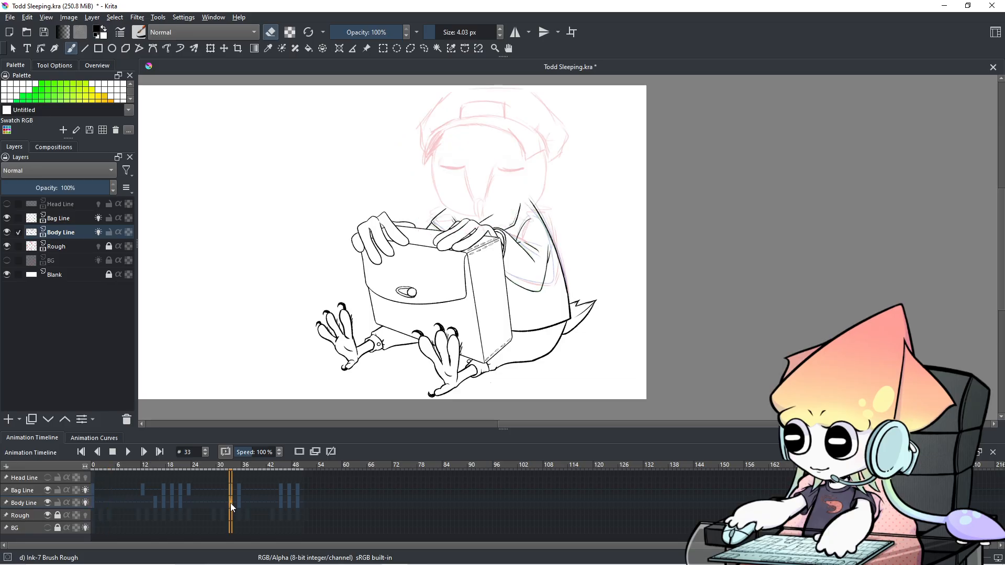
click(164, 501)
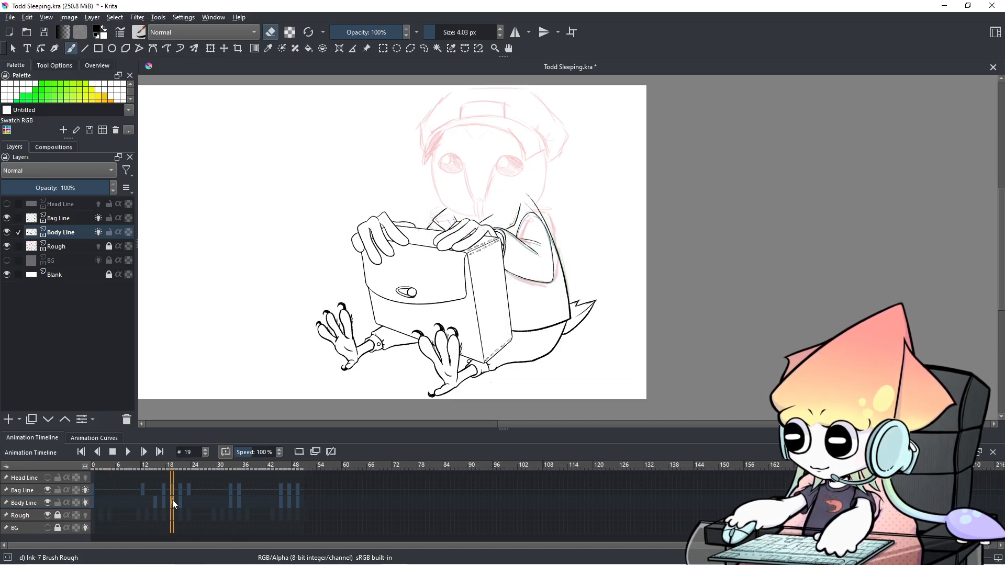
click(156, 501)
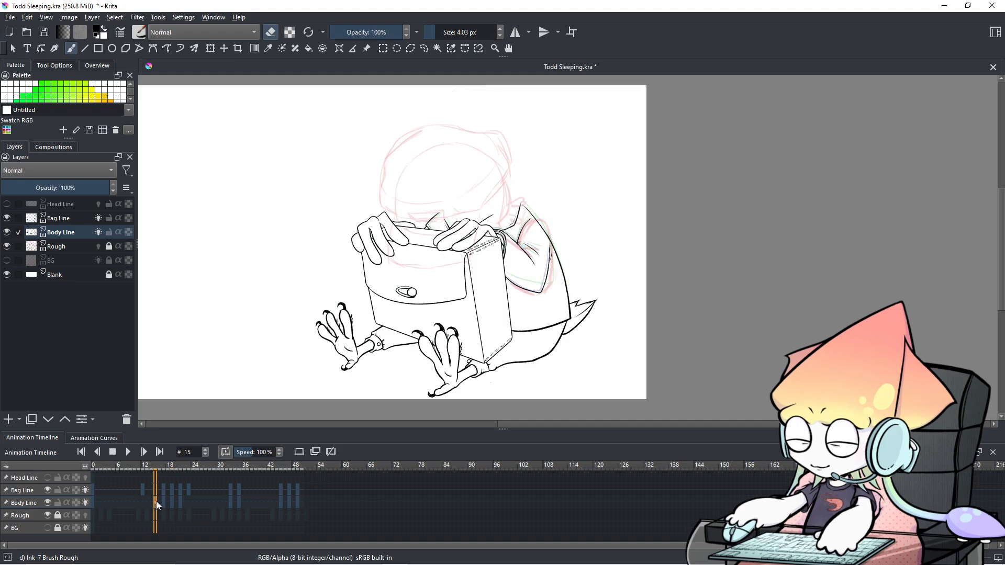
click(240, 499)
click(230, 501)
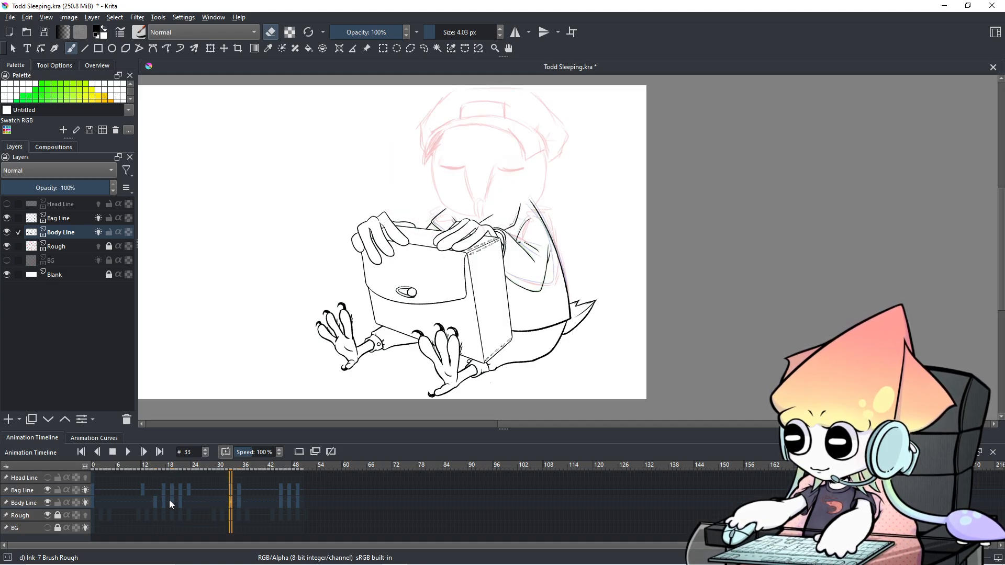
click(155, 500)
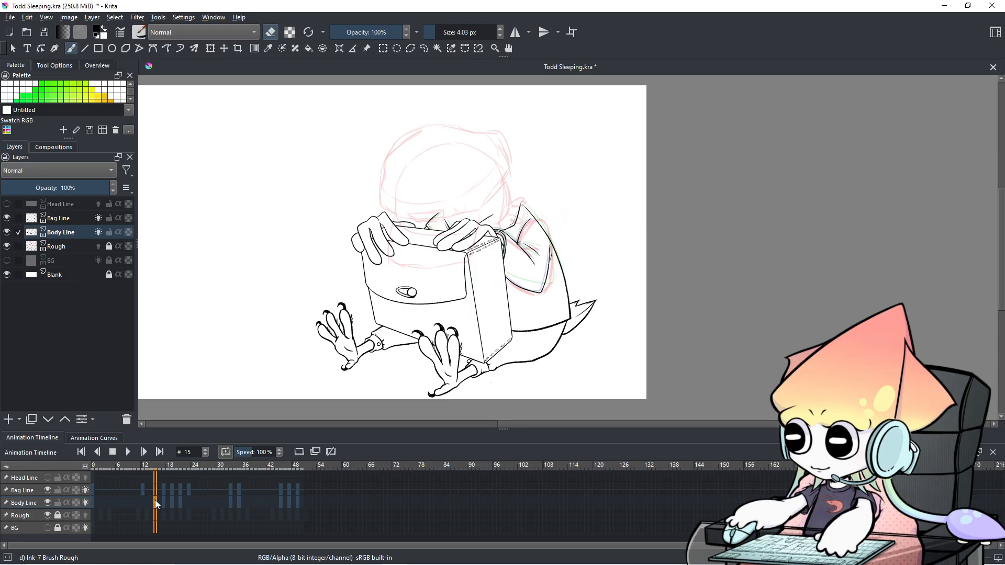
click(239, 498)
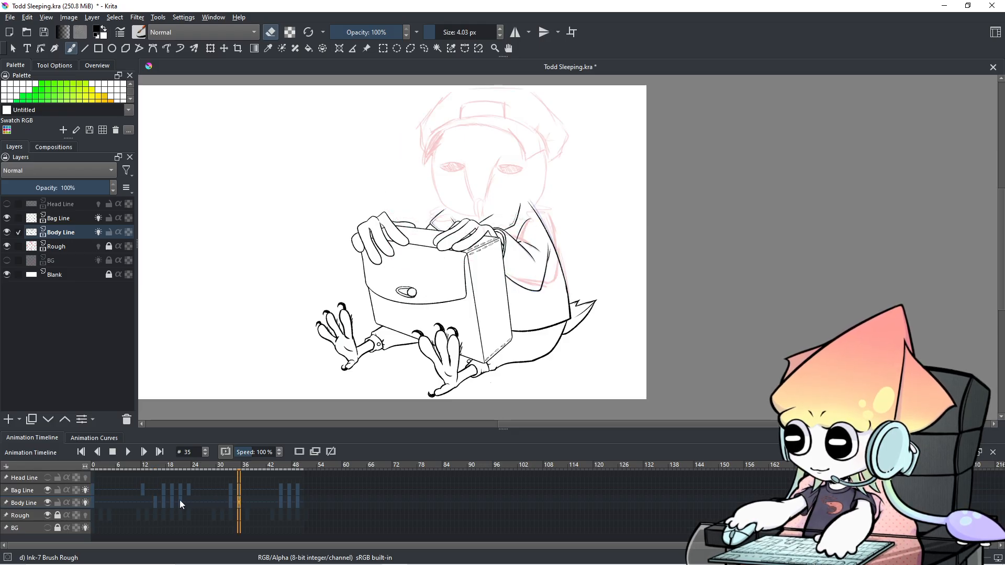
Step: Clone the Body Line keyframe at frame 15 and paste it at frame 31
click(157, 502)
right_click(157, 502)
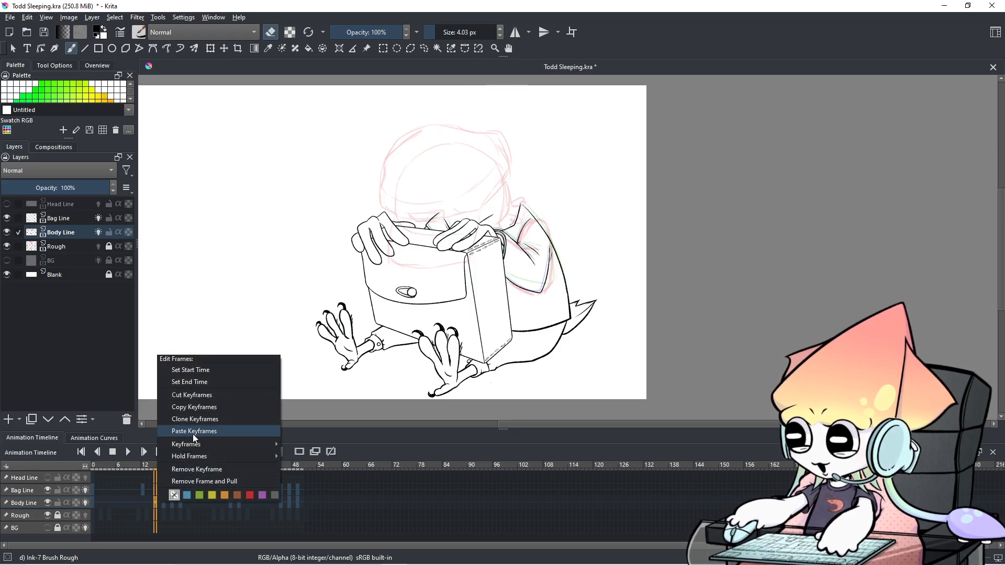
click(199, 417)
click(223, 500)
right_click(223, 501)
click(251, 415)
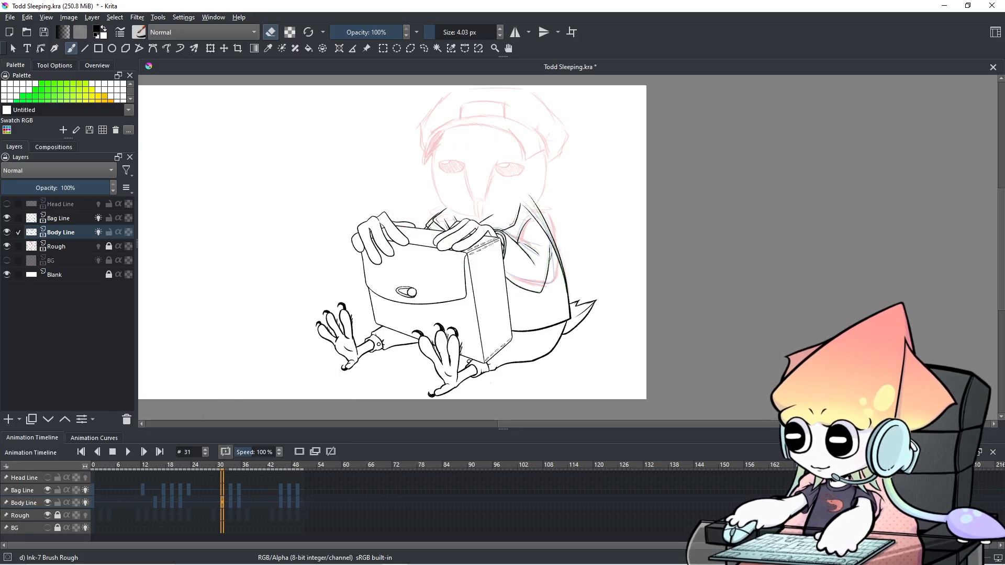
Step: Play the animation to check the body timing and undo the Body Line keyframe pasted at frame 31
click(242, 506)
key(space)
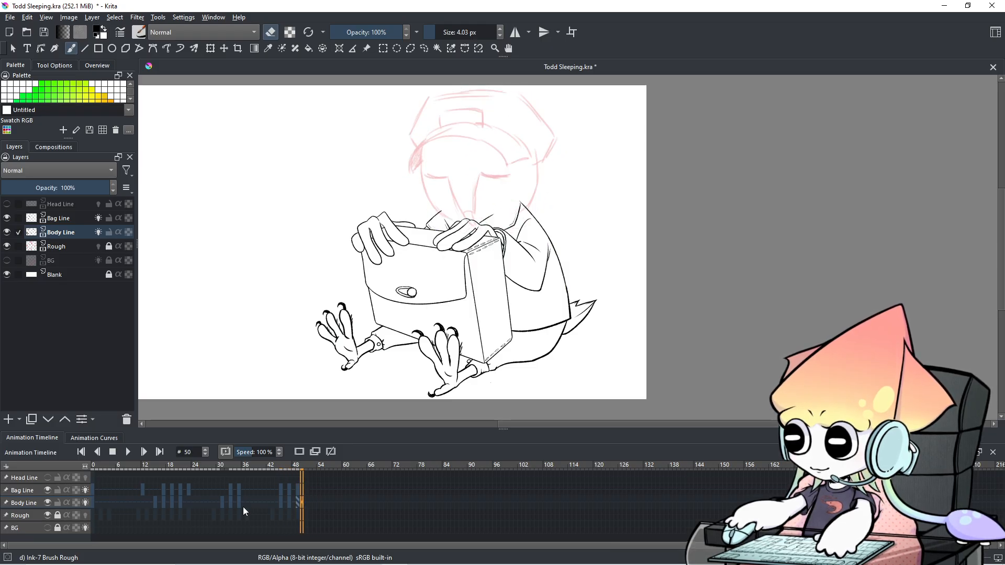
key(ctrl+z)
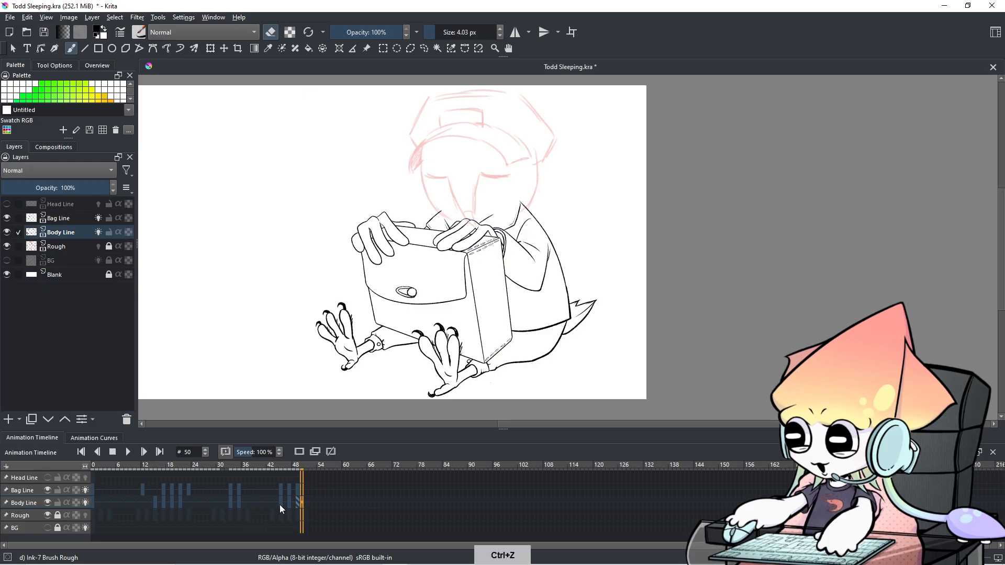
Step: Compare the Body Line drawings at frames 33, 15 and 35 with those from frame 43 to 48
click(263, 499)
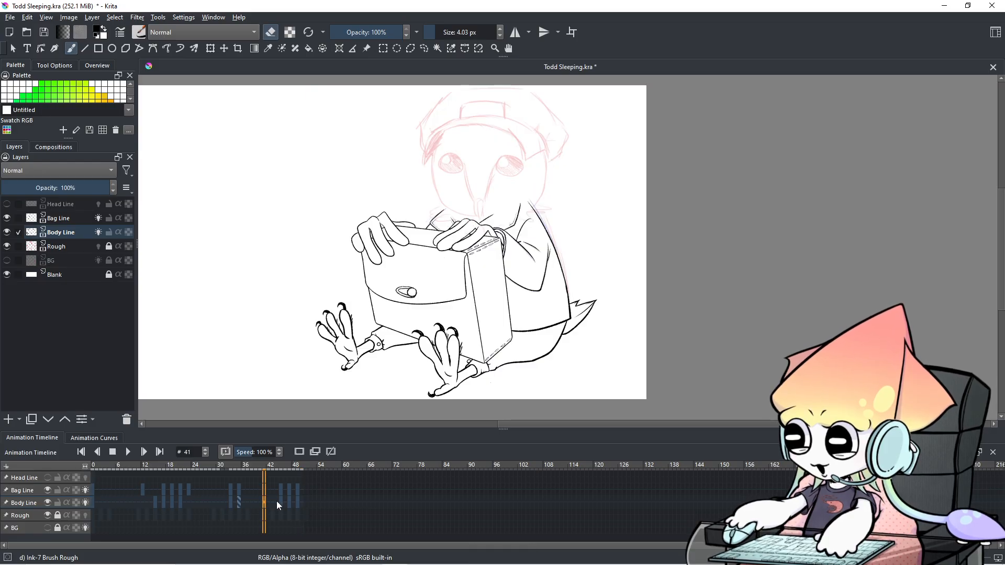
click(230, 505)
click(155, 503)
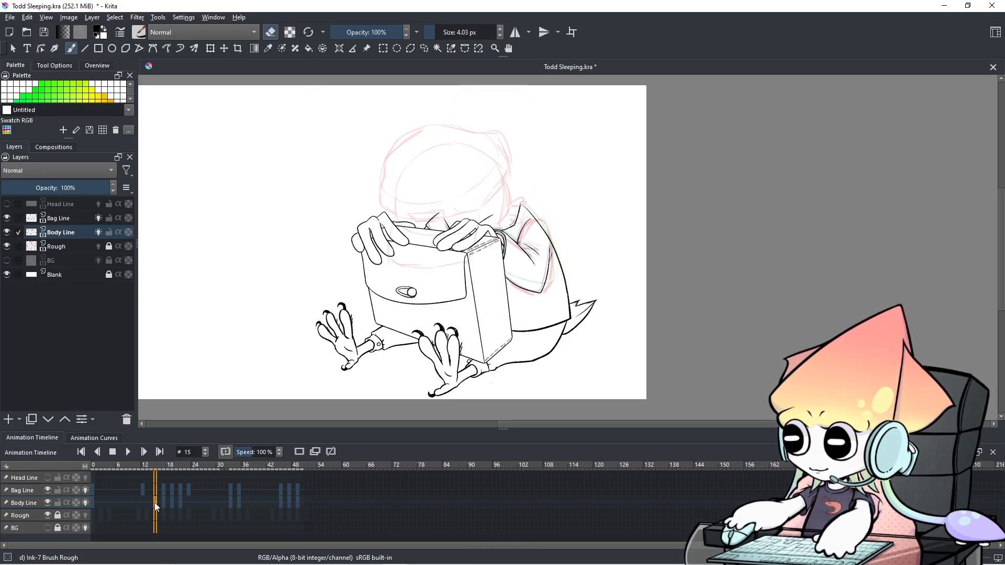
click(240, 502)
click(272, 503)
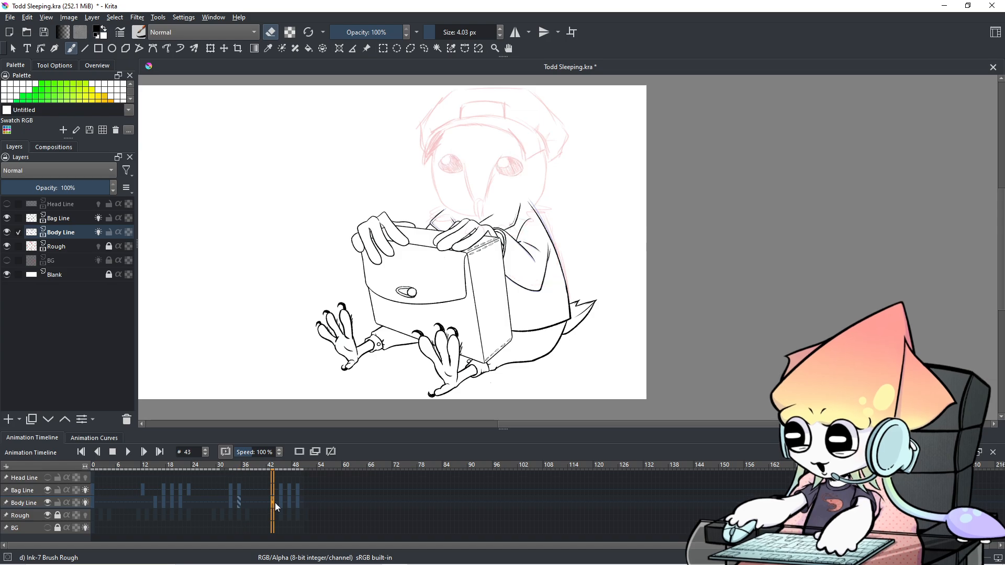
click(281, 503)
key(Right)
key(Right)
key(Right)
key(Right)
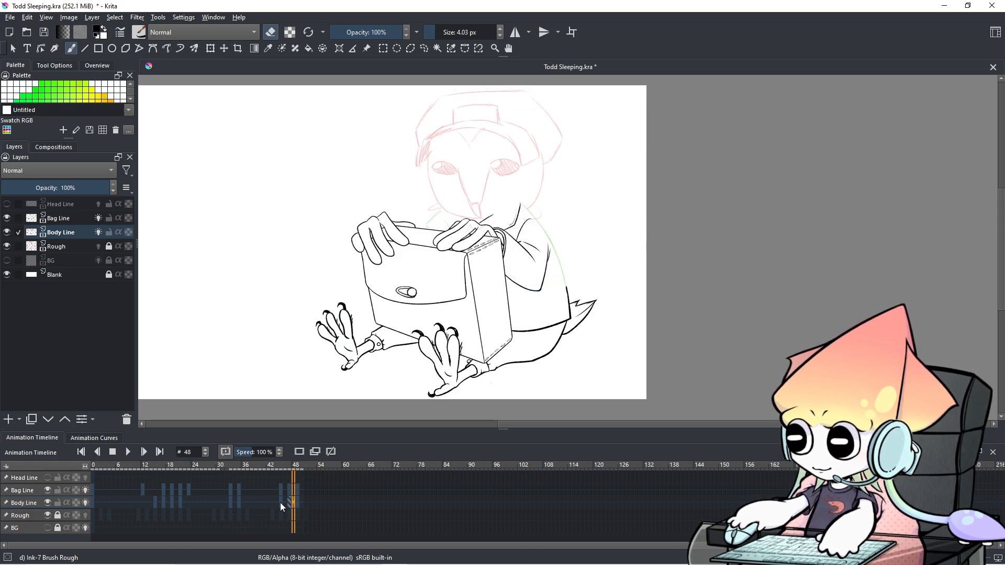
Step: Compare the body drawings at frames 0 and 15 with those at frames 45, 47 and 49
click(93, 500)
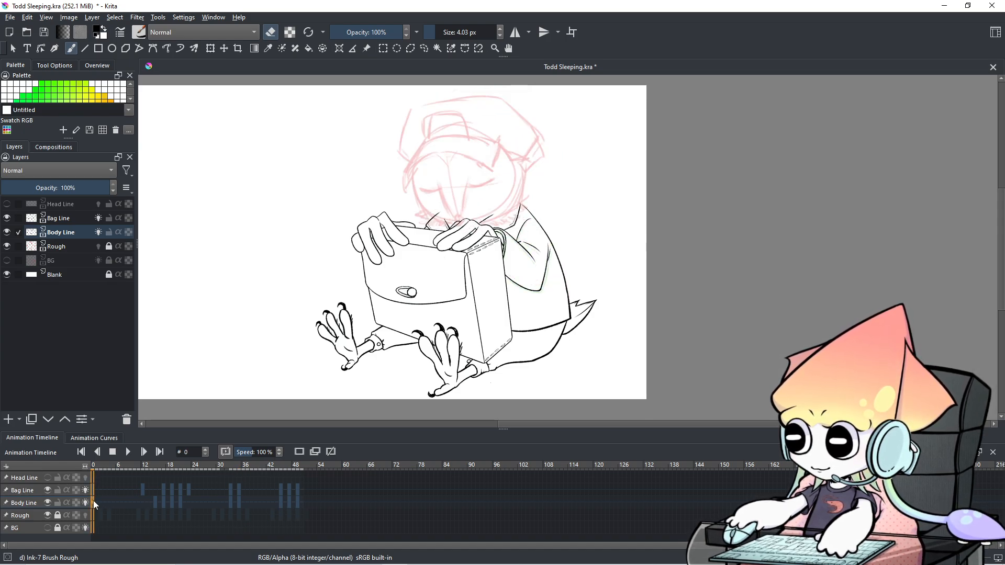
click(155, 501)
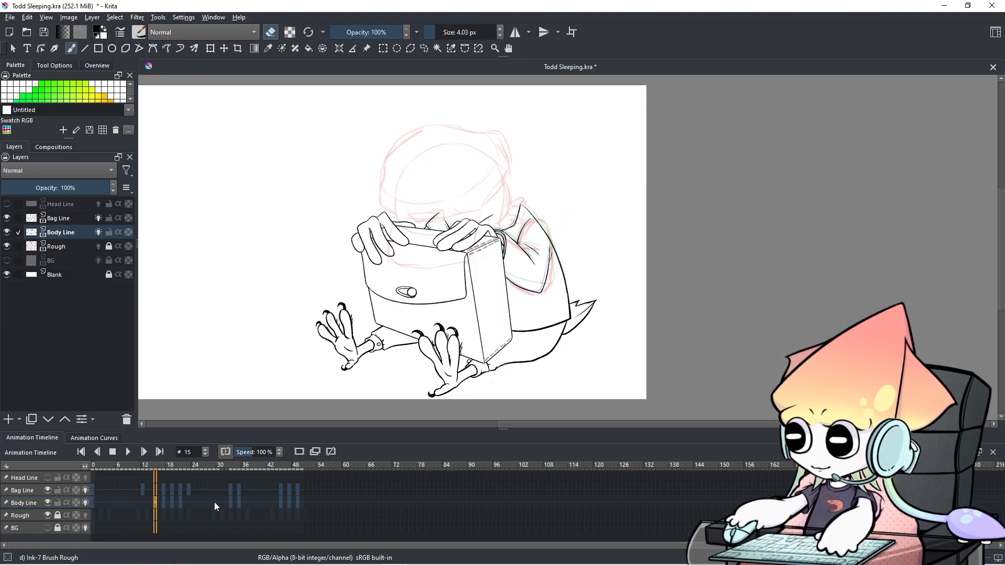
click(281, 501)
click(290, 503)
click(298, 502)
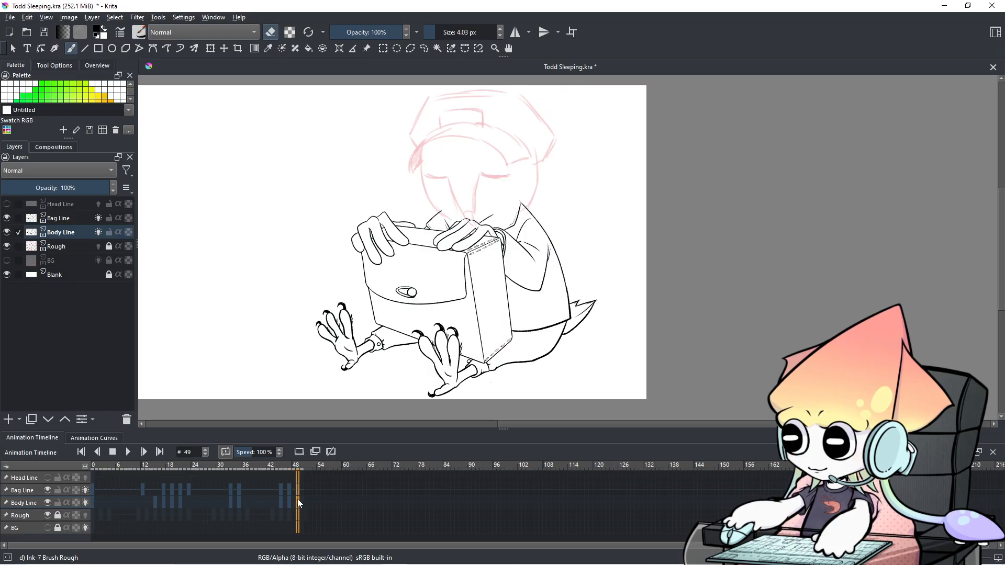
click(94, 503)
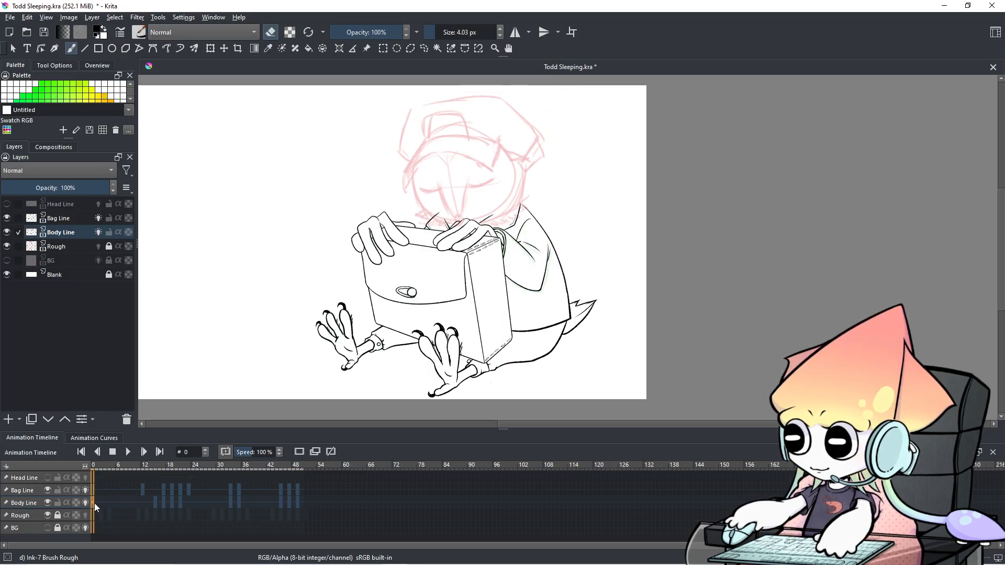
Step: Copy the Body Line keyframe at frame 15
click(155, 502)
right_click(155, 504)
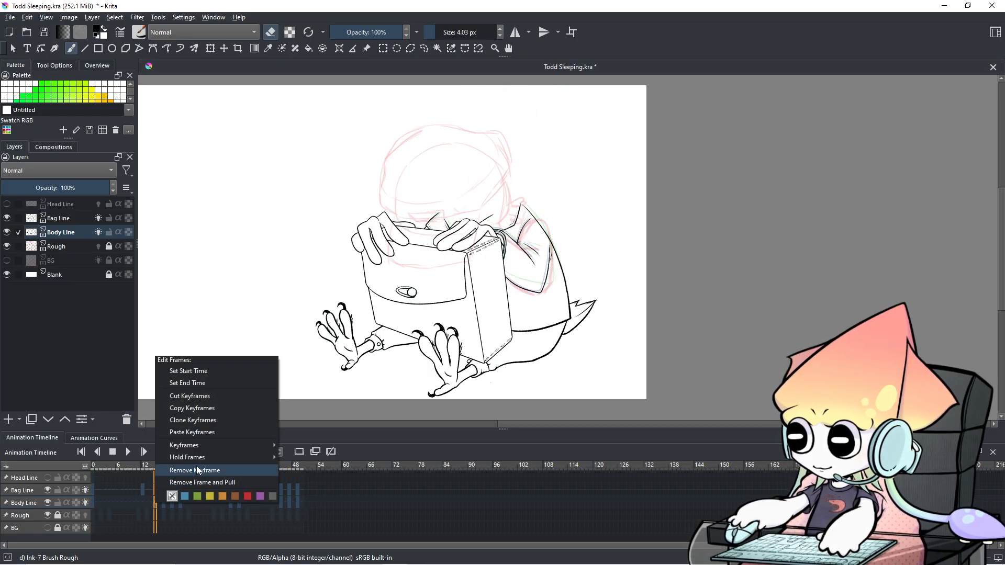
click(200, 412)
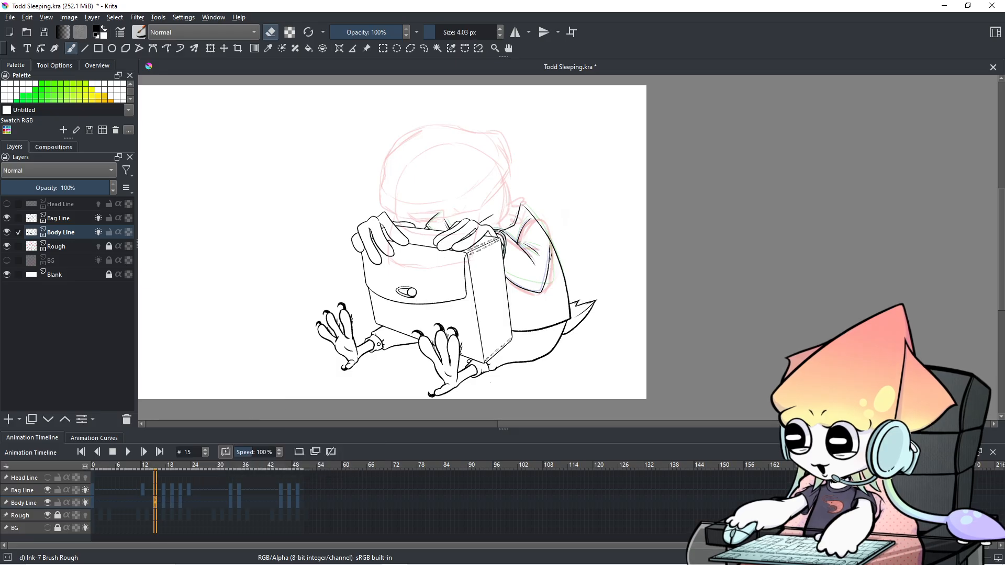
Step: Examine the sleeve and back lines up close at frame 29 and frame by frame from 15 to 23
scroll(366, 394, up, 2)
drag(475, 319, 289, 476)
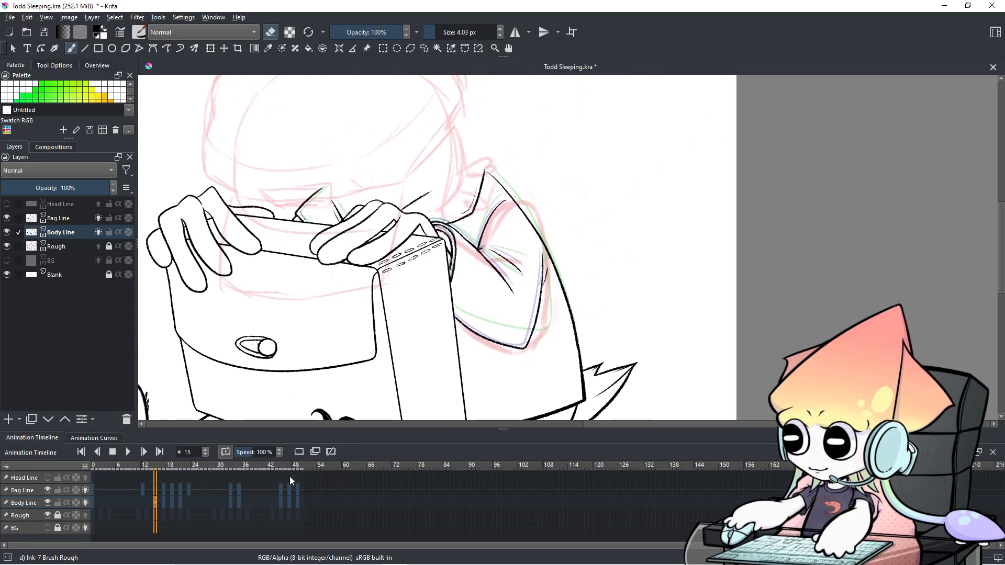
click(253, 512)
click(214, 511)
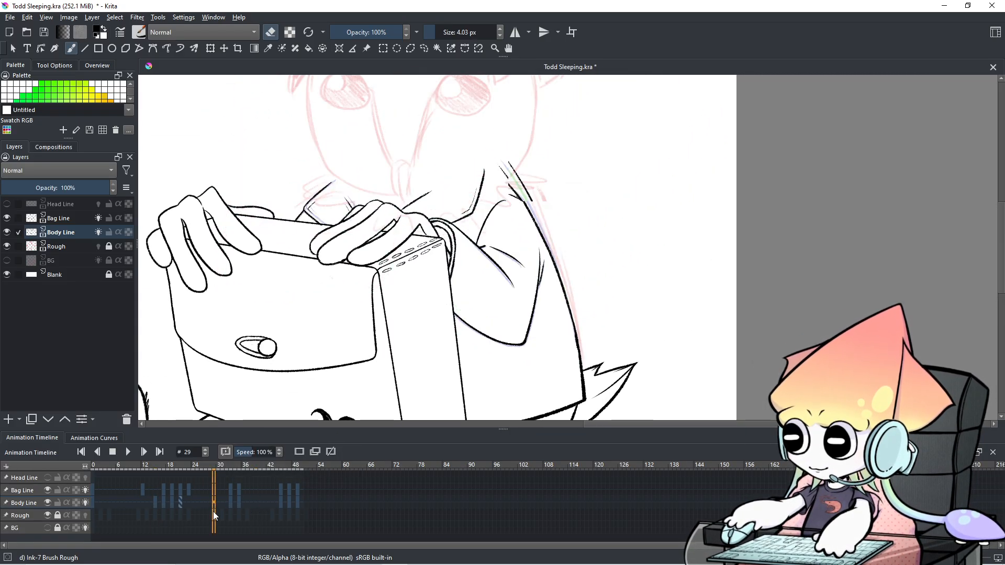
click(150, 507)
key(Right)
key(Right)
key(Right)
key(Right)
key(Right)
key(Right)
key(Right)
key(Right)
key(Right)
key(Right)
key(Right)
key(Right)
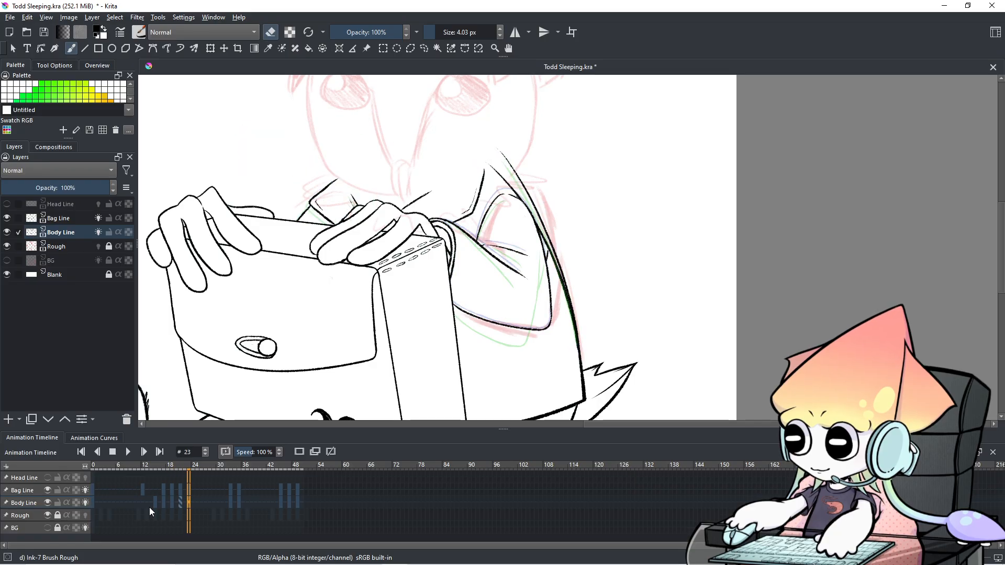
Step: Check the arm movement frame by frame up to frame 35, comparing frames 32 and 33
key(Right)
key(Right)
key(Right)
key(Right)
key(Right)
key(Right)
key(Right)
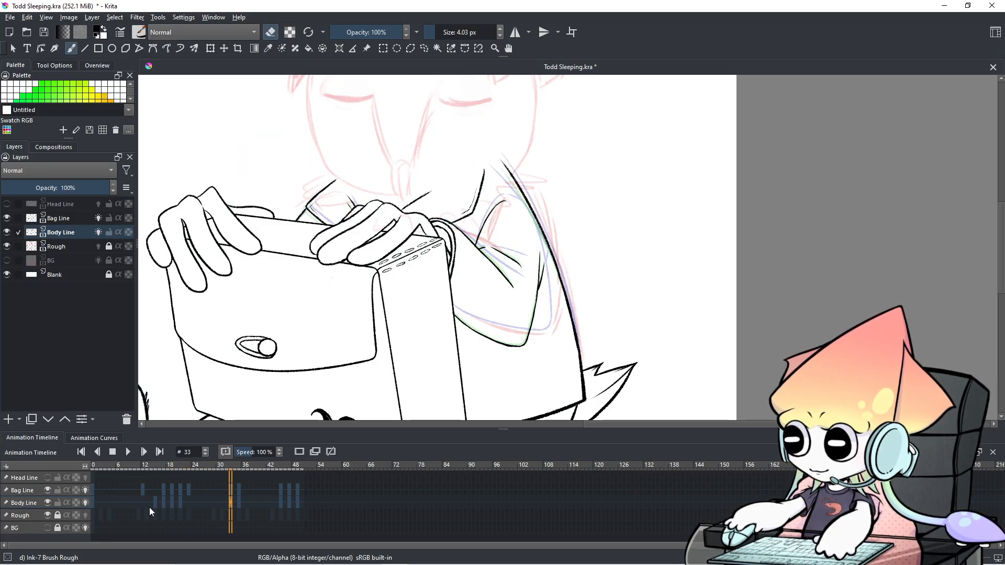
key(Left)
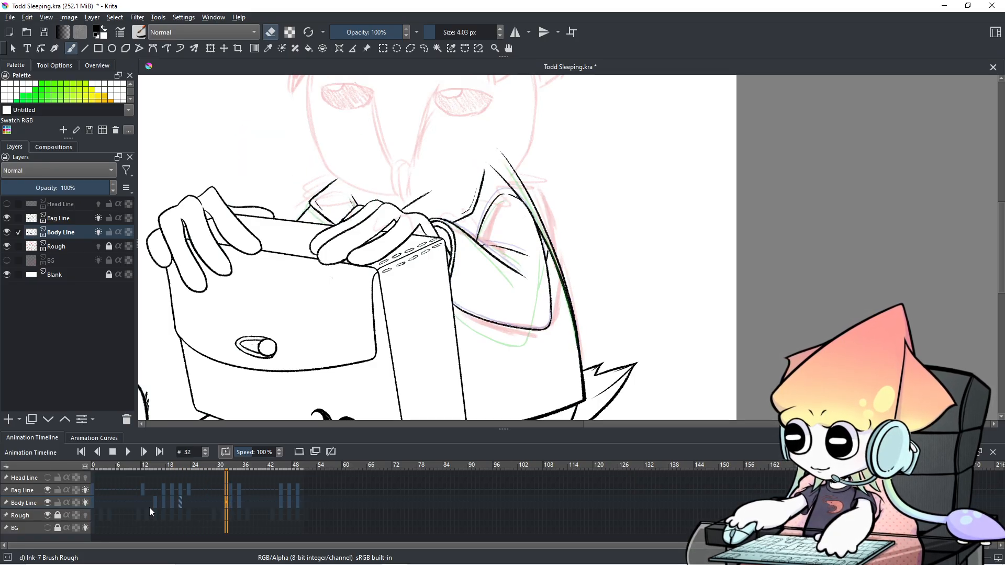
key(Right)
key(Right)
key(Right)
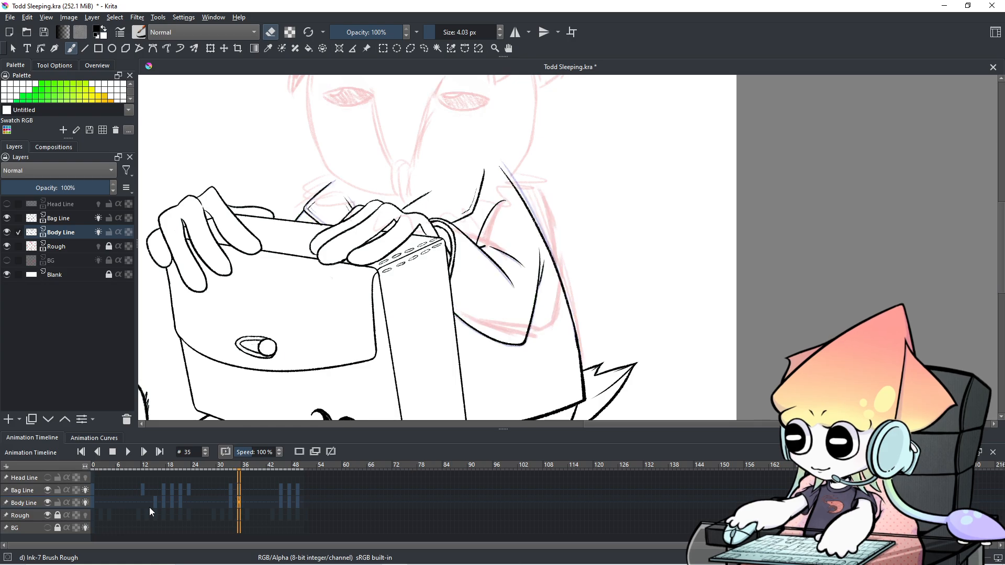
Step: Paste the copied Body Line keyframe at frame 37
click(247, 501)
right_click(247, 502)
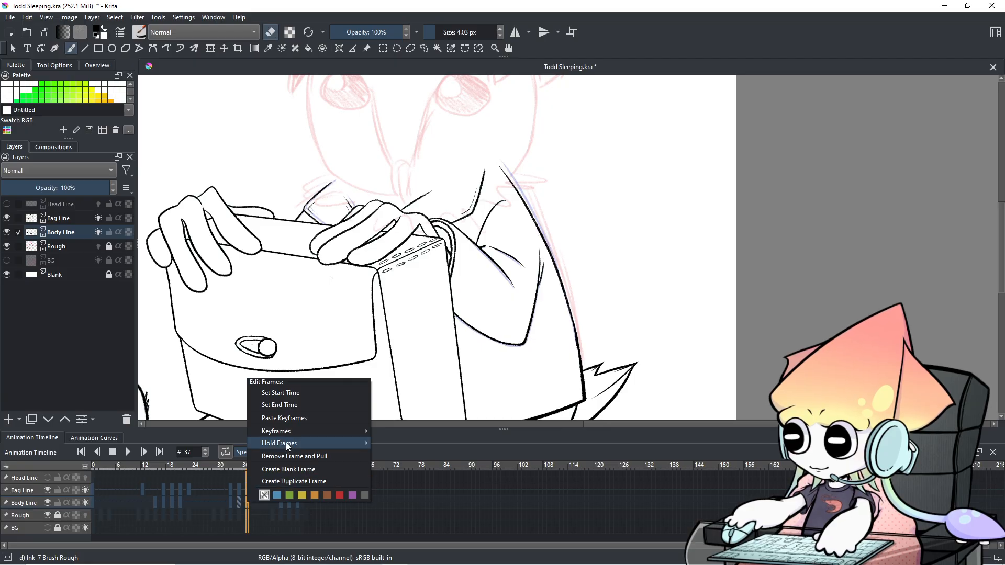
click(282, 420)
Step: Check the body motion frame by frame from frame 36 to frame 51
key(Left)
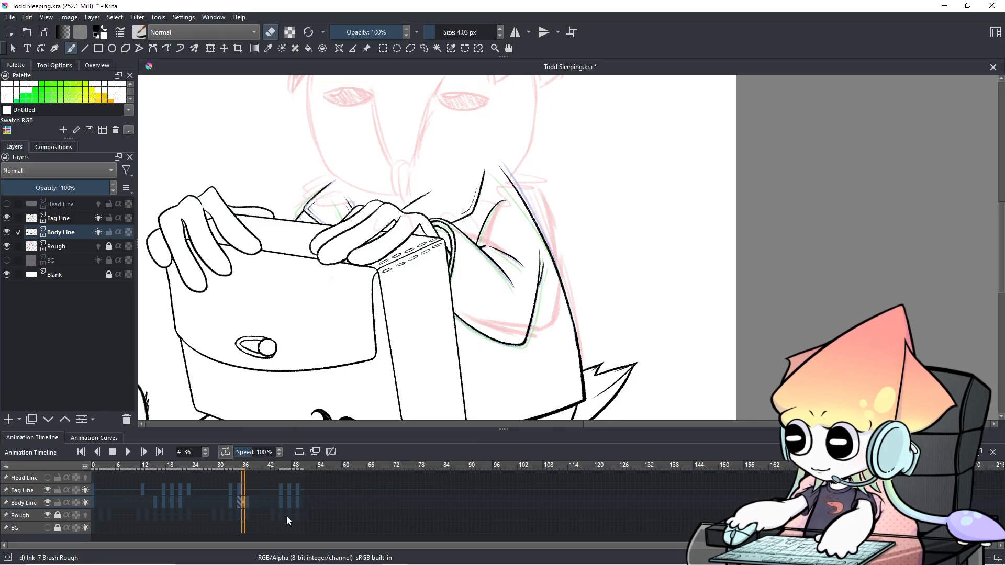
key(Right)
key(Right)
key(Right)
key(Right)
key(Right)
key(Right)
key(Right)
key(Right)
key(Right)
key(Right)
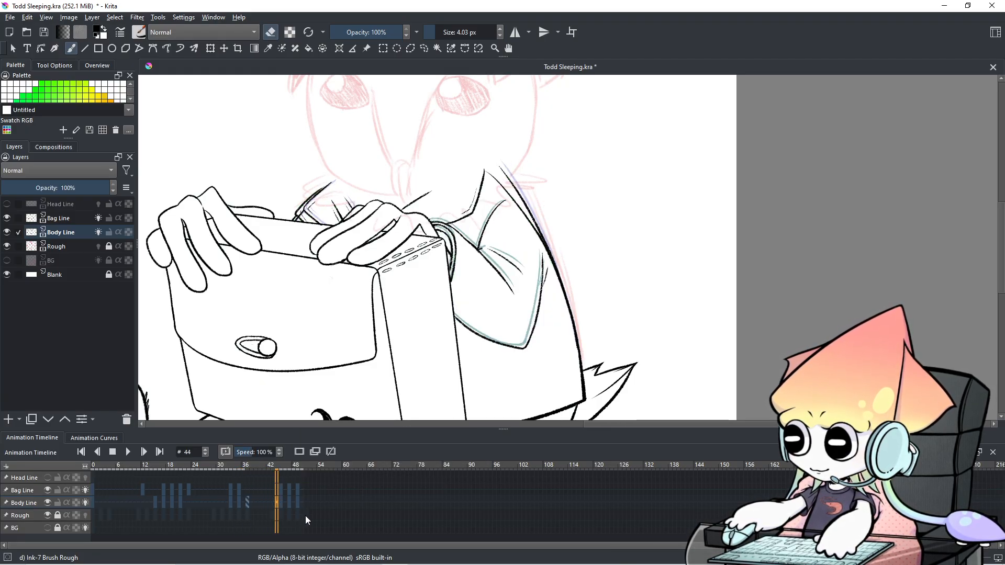
key(Right)
key(Right)
key(Right)
key(Right)
key(Right)
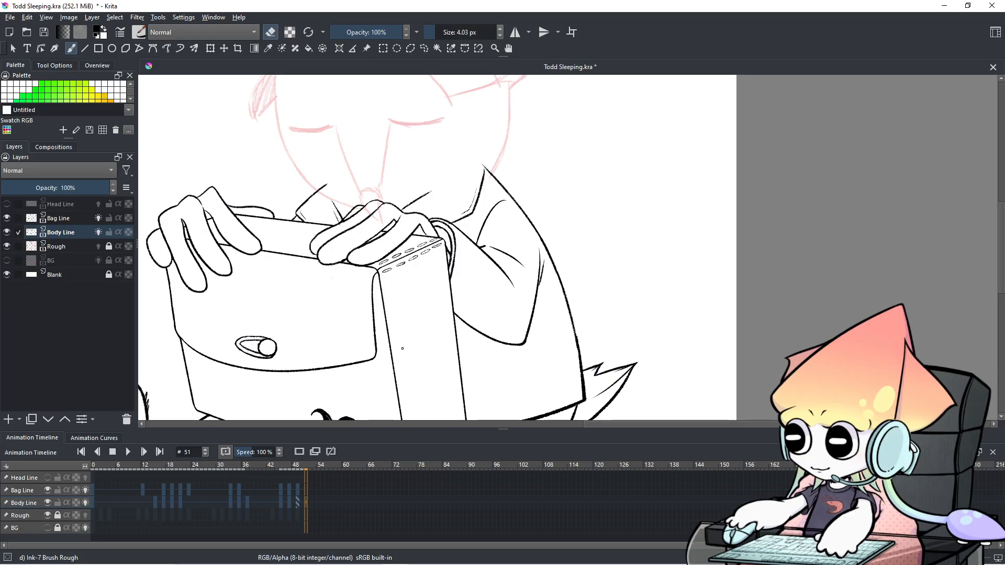
Step: Play the animation from near its start with the full drawing in view, and stop the playback
key(minus)
key(minus)
drag(403, 340, 447, 294)
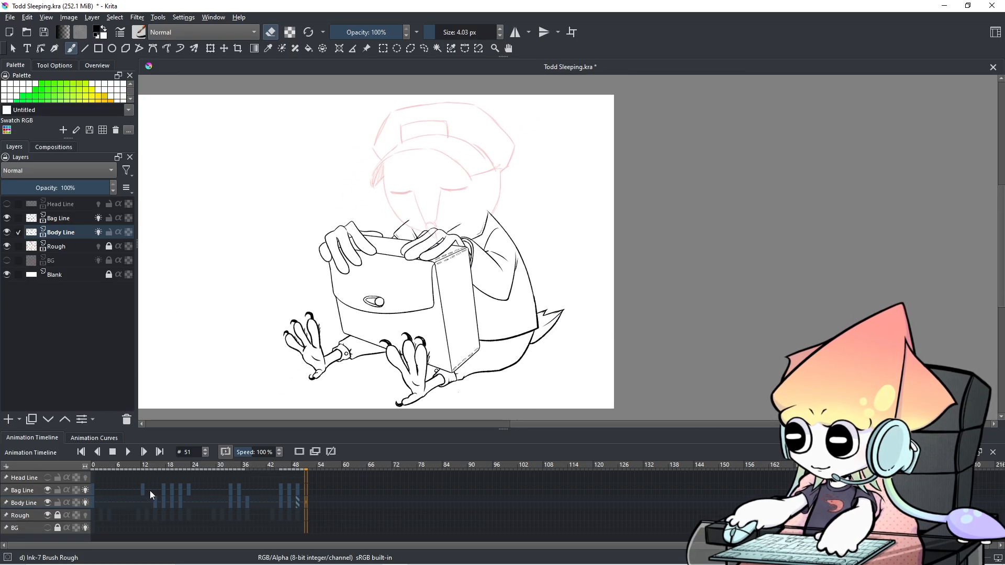
click(134, 455)
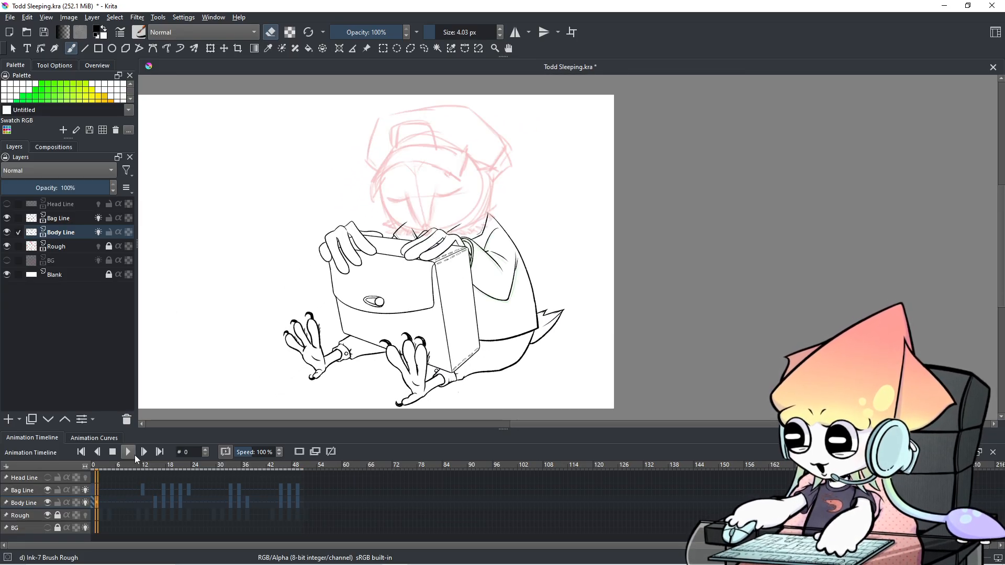
click(117, 500)
click(129, 455)
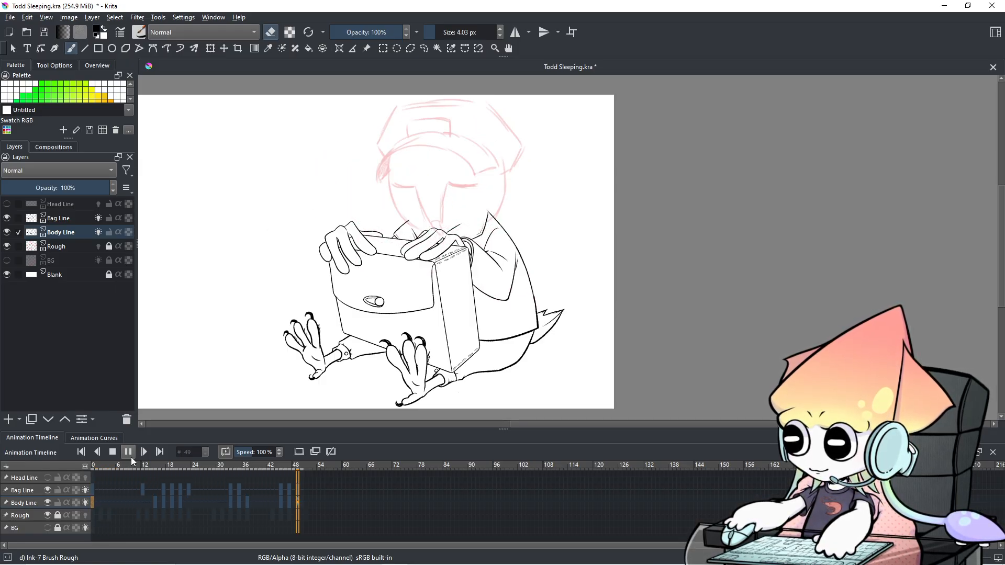
click(128, 453)
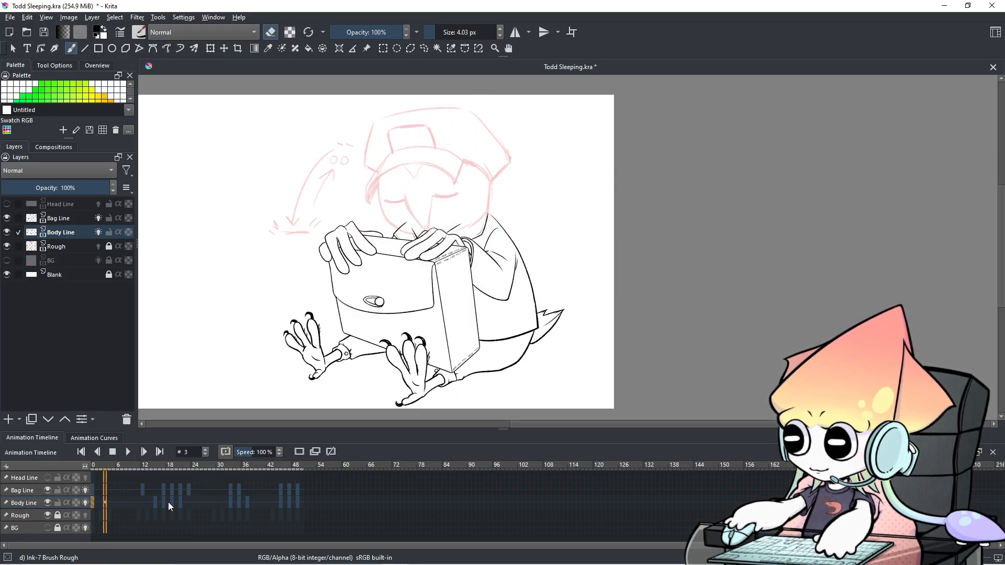
Step: Replay the animation from frame 32 to check the second half of the motion, and stop it
click(227, 501)
click(128, 452)
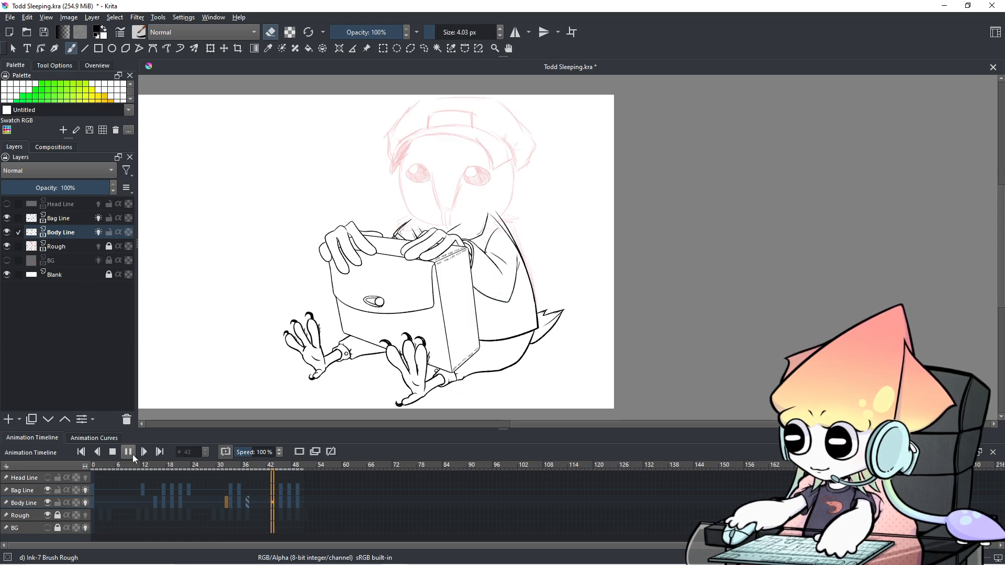
click(128, 452)
Step: Prepare the eraser at 11.59 px for the Body Line drawing at frame 37, and undo the last change
scroll(428, 324, up, 3)
scroll(428, 324, up, 4)
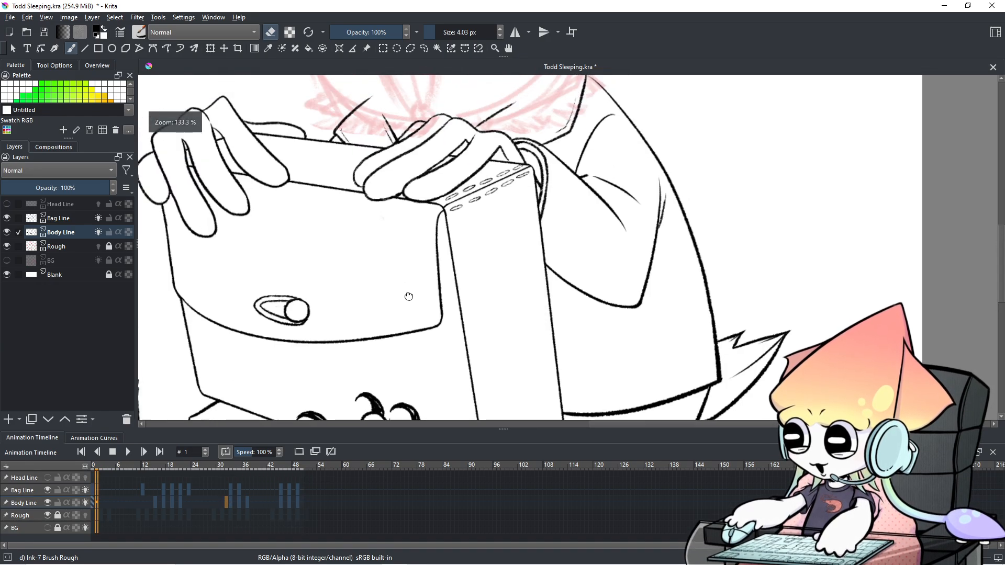
click(247, 502)
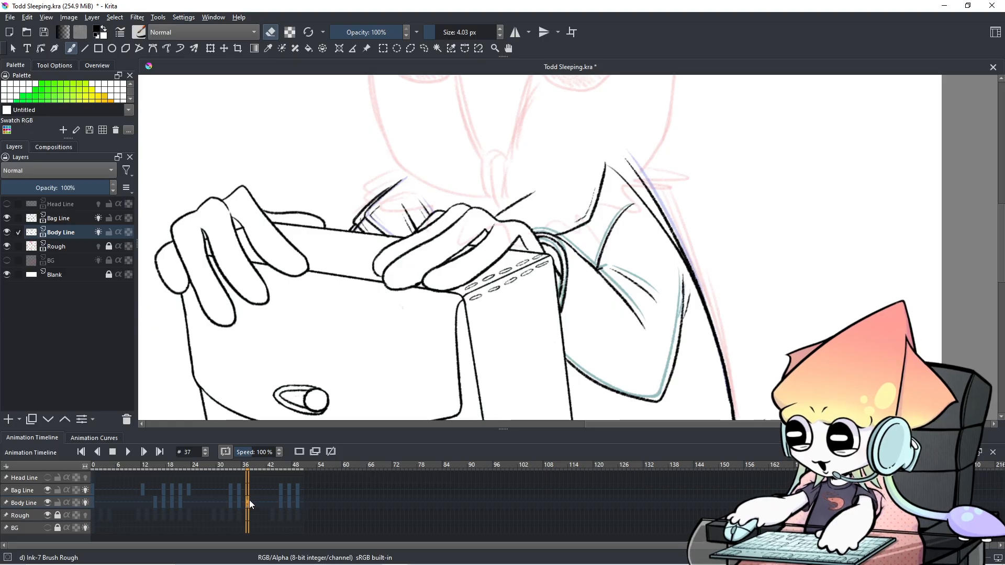
scroll(361, 222, up, 2)
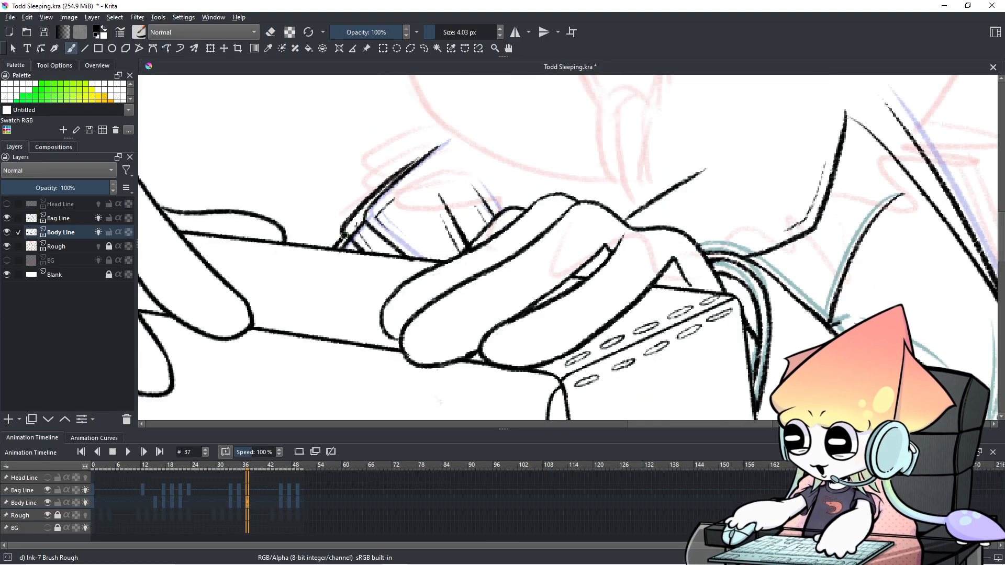
key(e)
key(e)
key(ctrl+z)
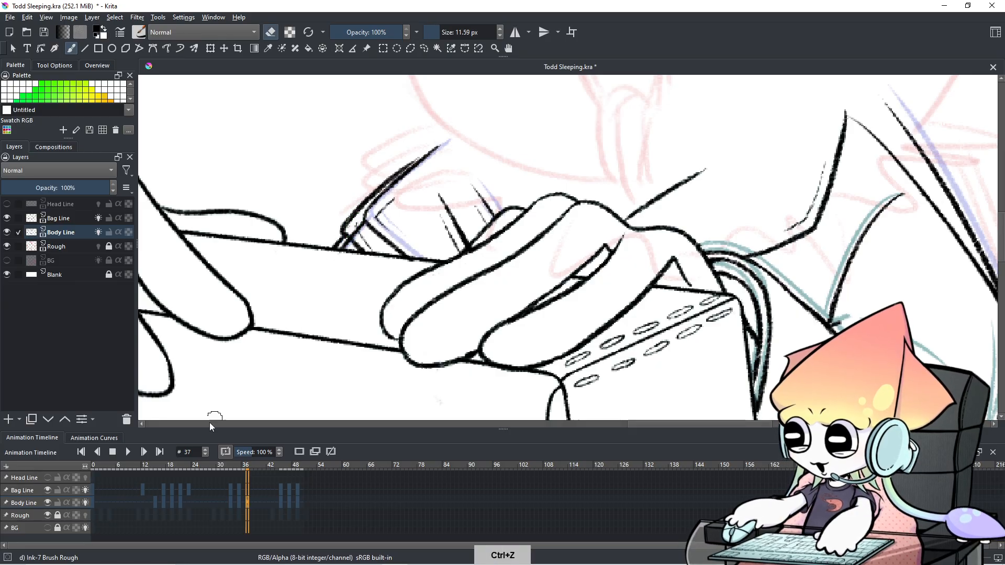
Step: Erase the stray overlapping sleeve lines behind the hand on the bag in the Body Line drawing at frame 37
click(47, 490)
click(46, 490)
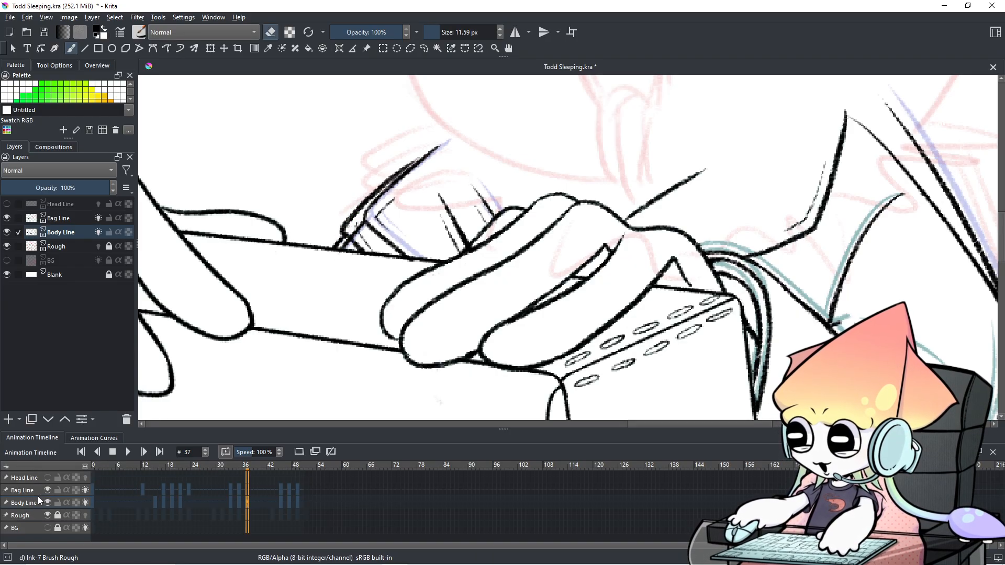
mouse_move(306, 242)
mouse_down()
mouse_move(358, 233)
mouse_move(349, 239)
mouse_move(340, 240)
mouse_move(376, 204)
mouse_move(344, 239)
mouse_move(360, 243)
mouse_move(343, 233)
mouse_up()
mouse_move(435, 205)
mouse_down()
mouse_move(453, 214)
mouse_move(453, 234)
mouse_move(453, 216)
mouse_move(462, 241)
mouse_up()
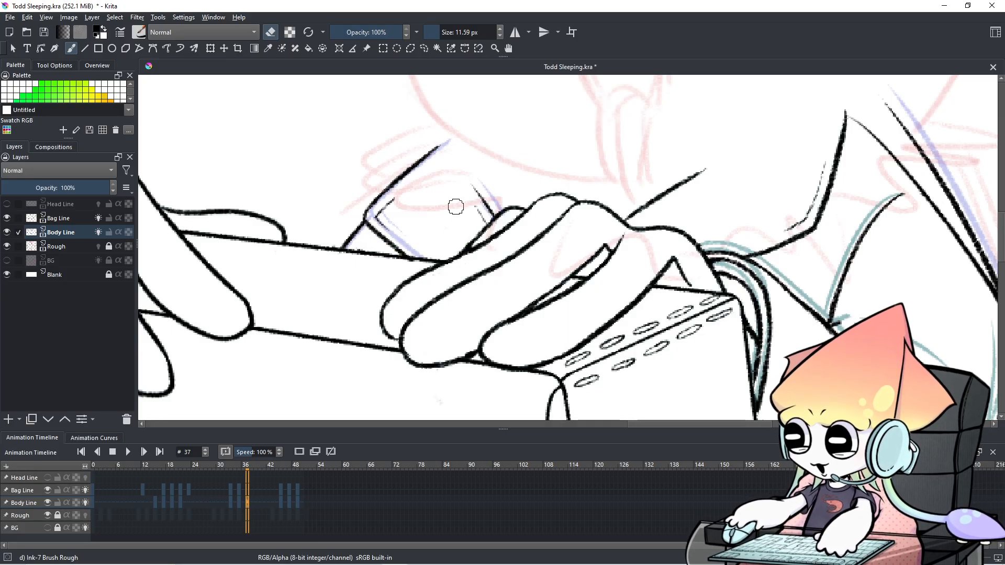
scroll(474, 195, down, 3)
drag(576, 281, 542, 220)
scroll(542, 219, down, 2)
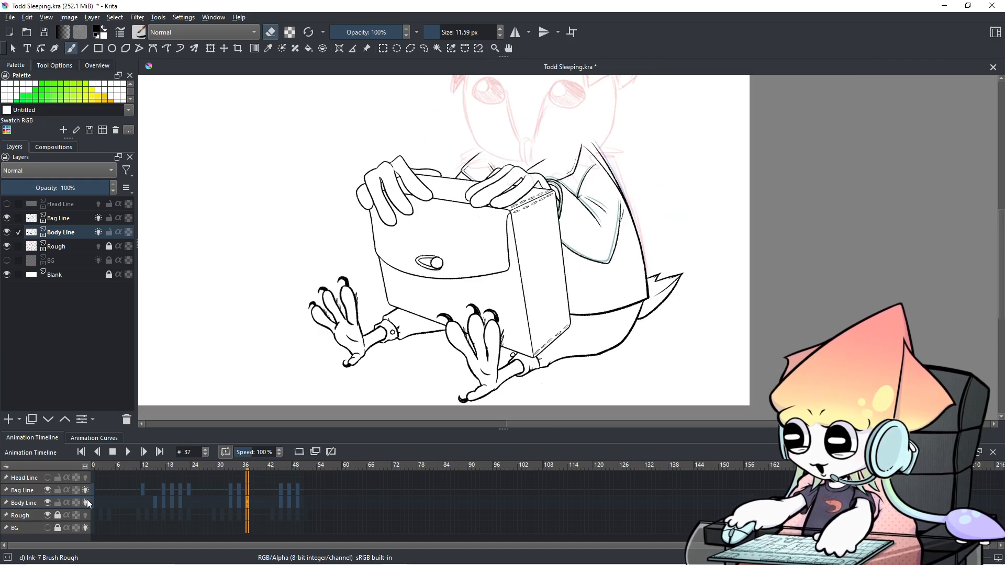
Step: Play back the animation from the start to check the body line motion
click(92, 498)
click(122, 454)
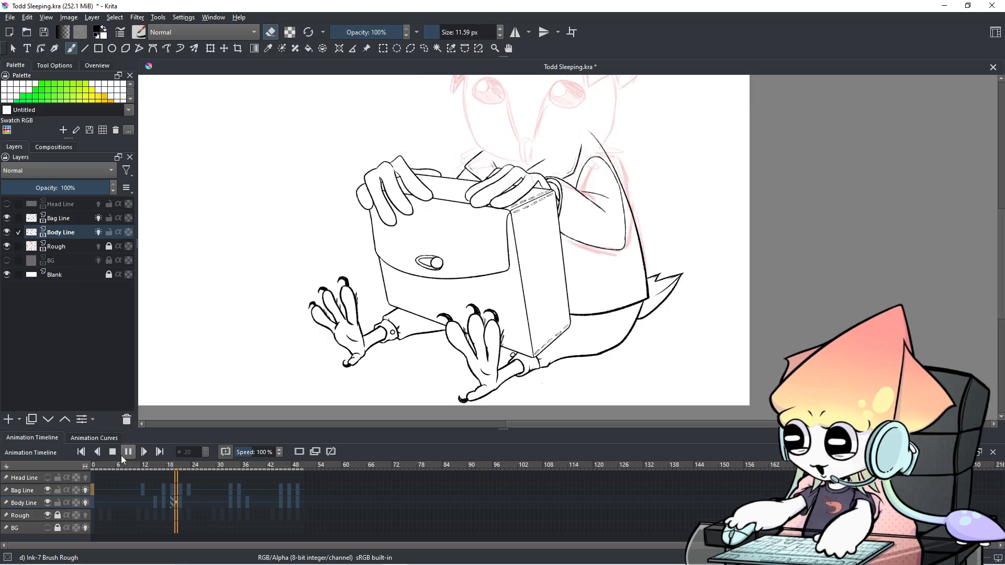
click(127, 452)
Step: Clean up the shoulder and back outline at frame 37 of Body Line, using a 33.59 px eraser
click(234, 499)
scroll(236, 499, up, 4)
scroll(642, 252, up, 1)
drag(649, 233, 639, 311)
key(e)
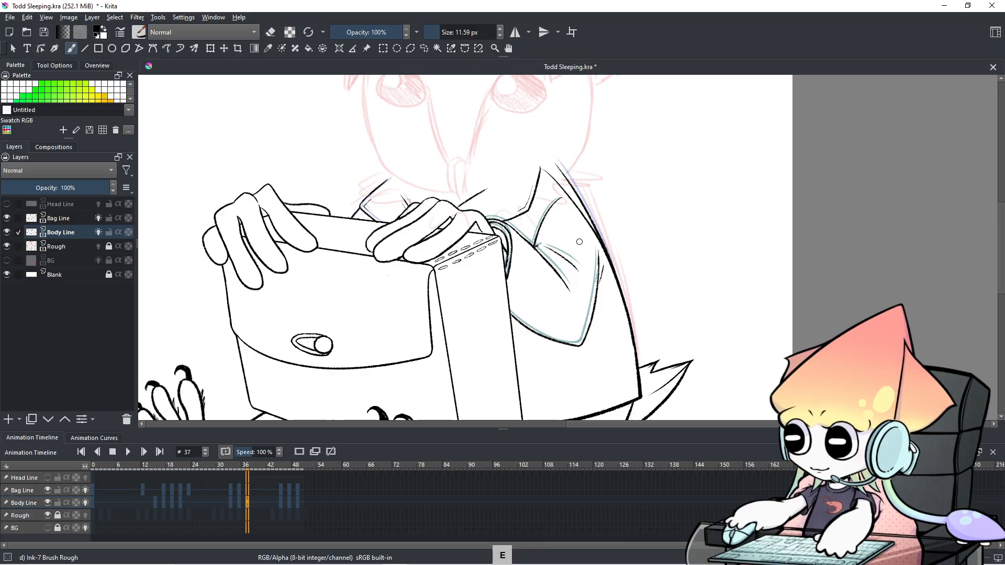
drag(580, 240, 587, 240)
drag(558, 167, 605, 248)
key(ctrl+z)
key(e)
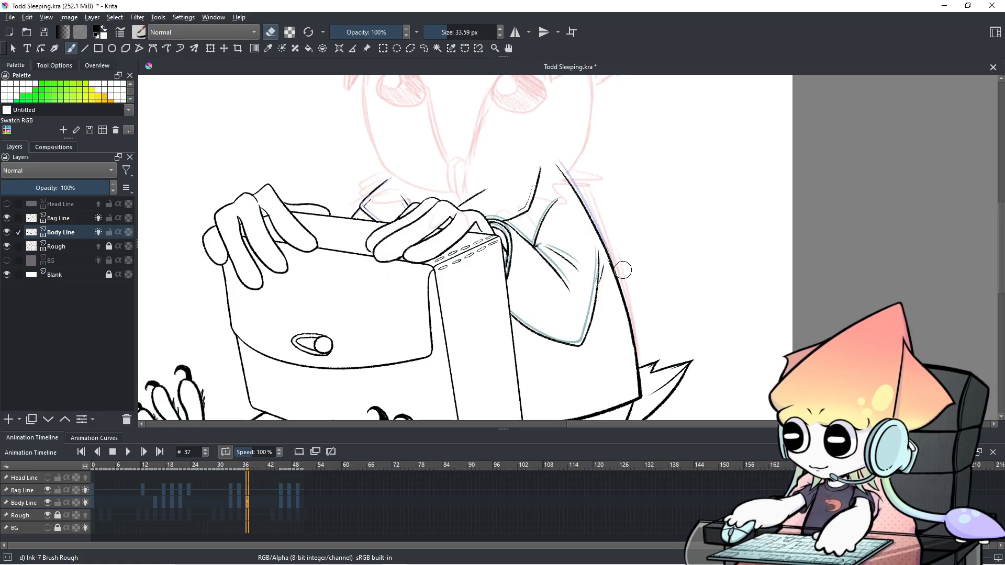
drag(610, 254, 630, 350)
key(ctrl+z)
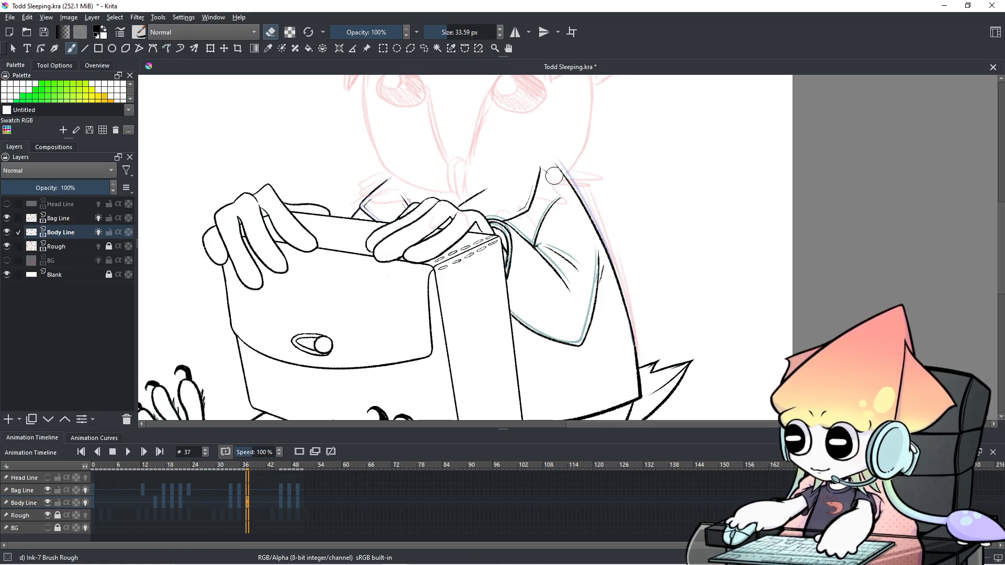
scroll(591, 211, down, 1)
drag(591, 212, 606, 188)
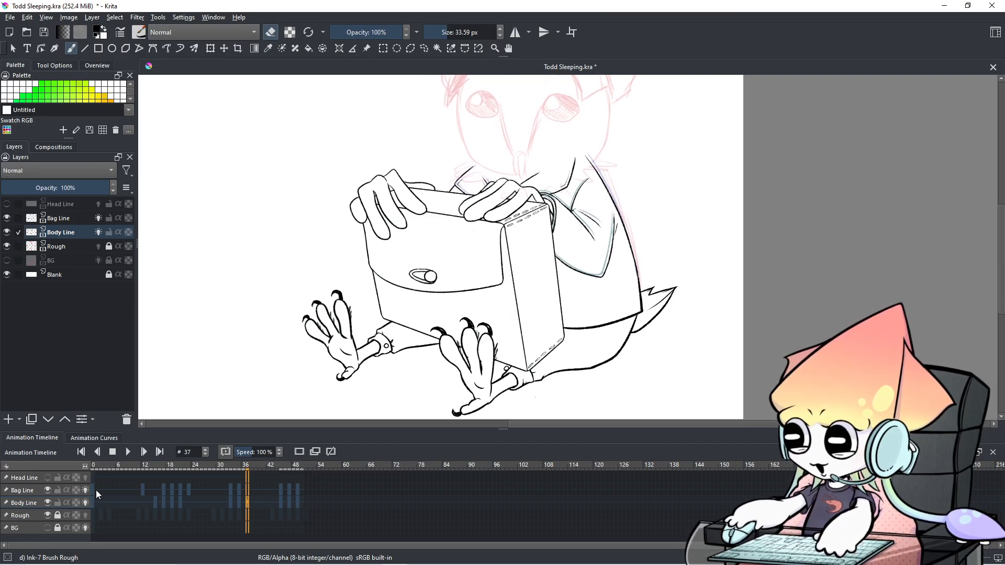
Step: Review the playback and erase the excess line along the lower back outline at frame 21 of Body Line
click(126, 453)
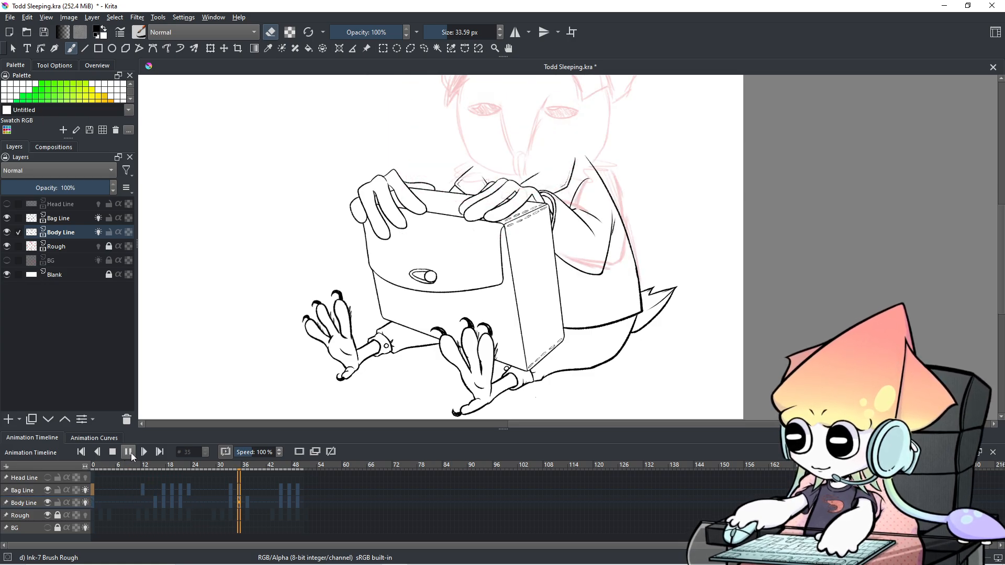
click(128, 453)
click(181, 501)
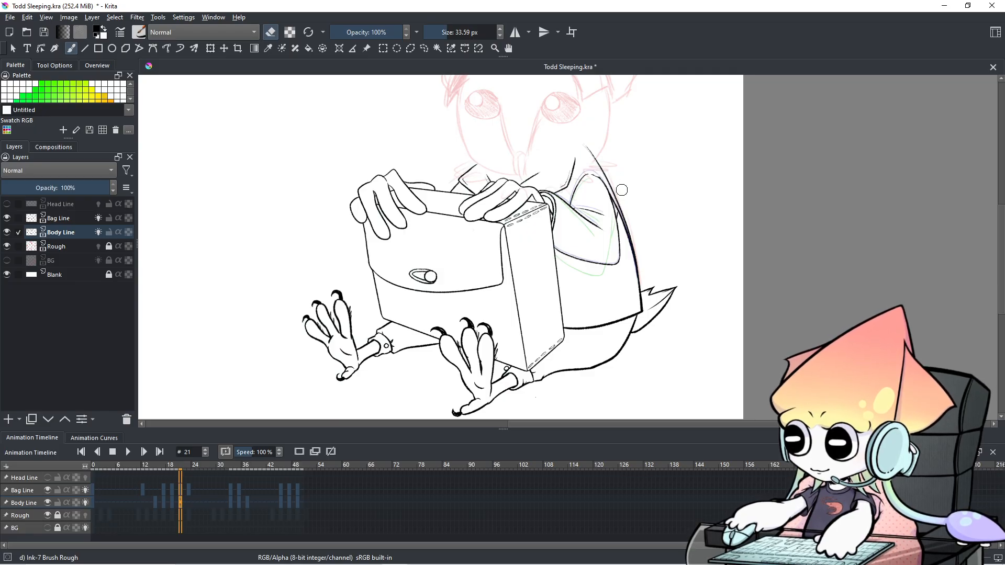
key(ctrl+z)
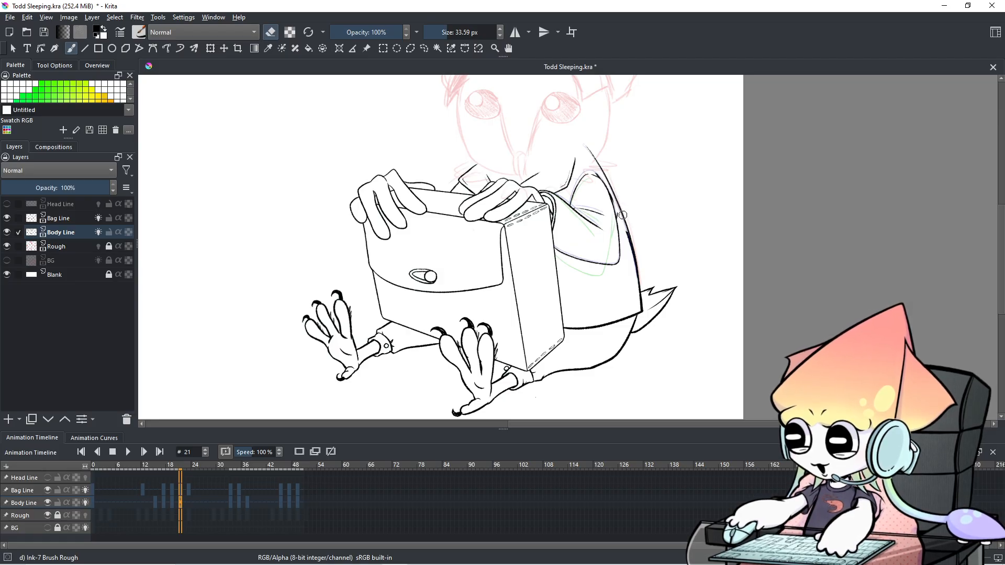
key(ctrl+z)
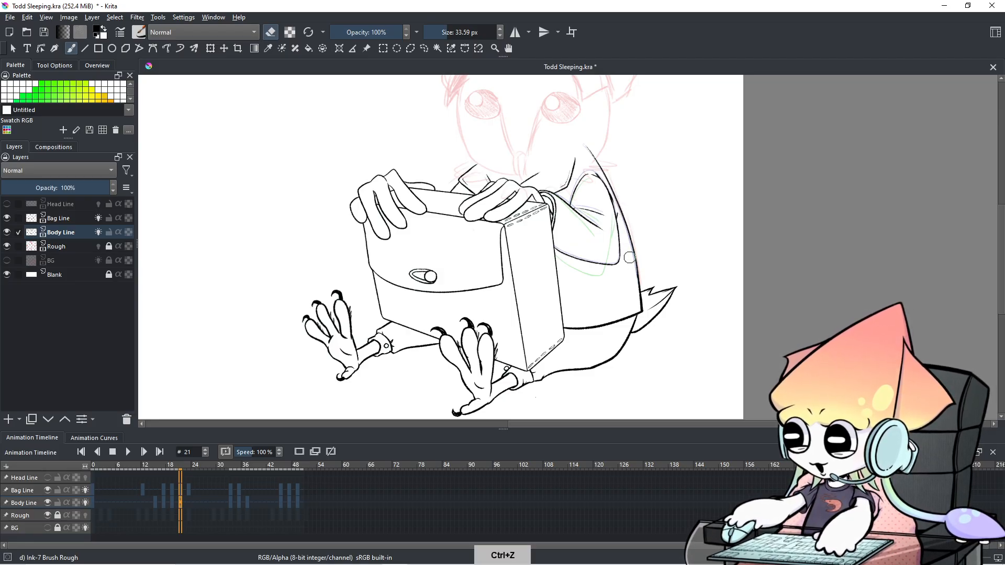
drag(627, 235, 630, 276)
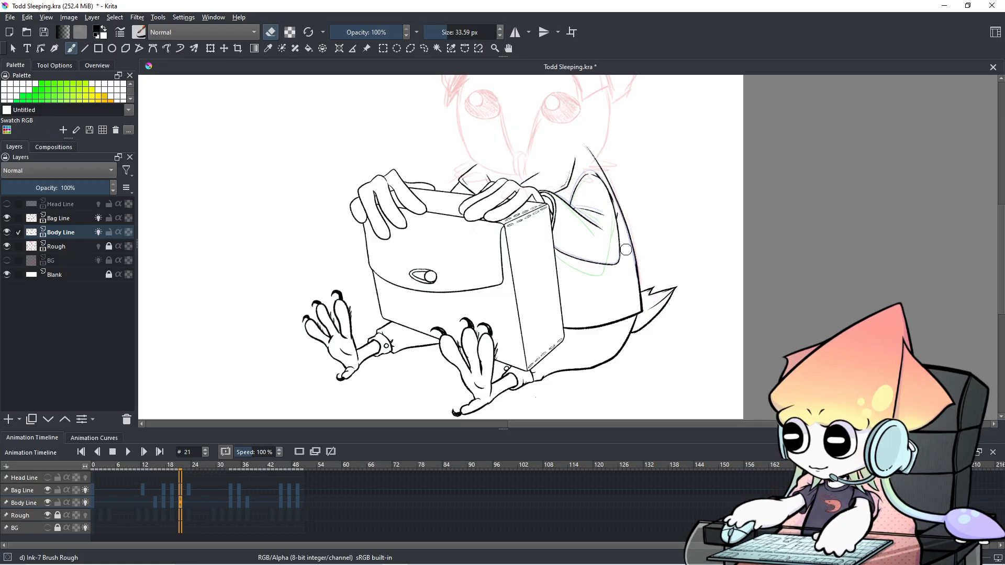
Step: Replay the animation and remove the Body Line keyframe at frame 37
click(96, 493)
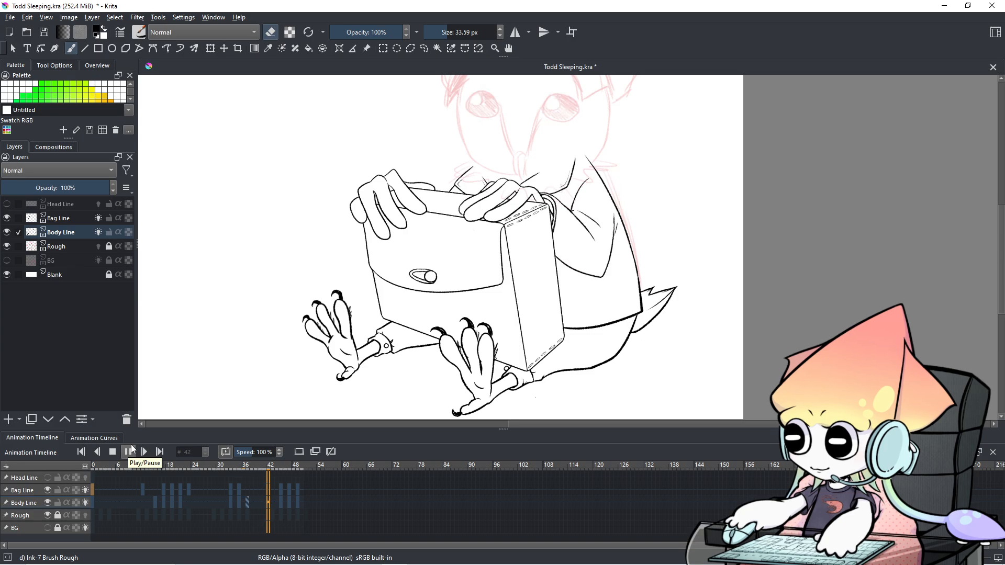
click(131, 449)
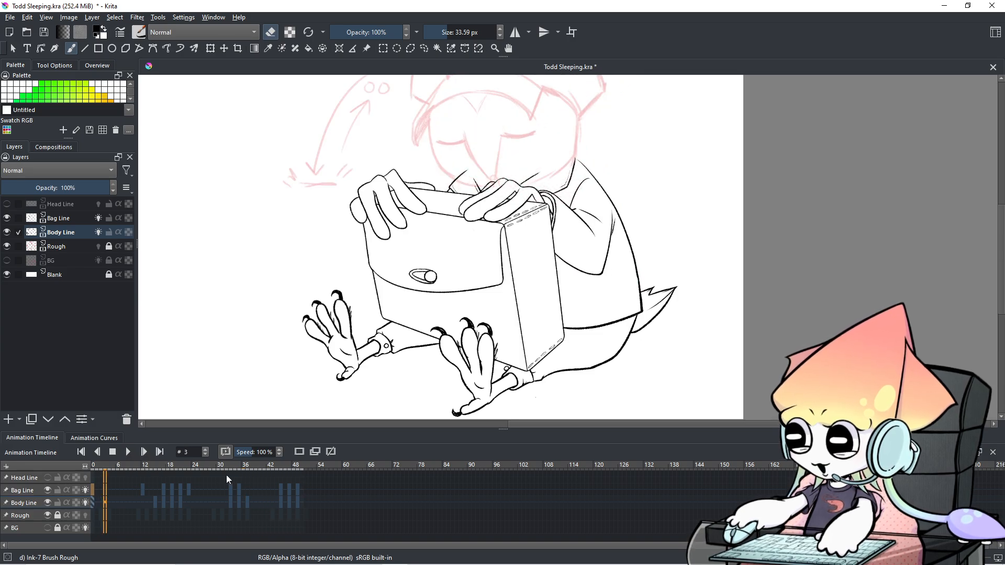
click(247, 501)
right_click(247, 501)
click(287, 482)
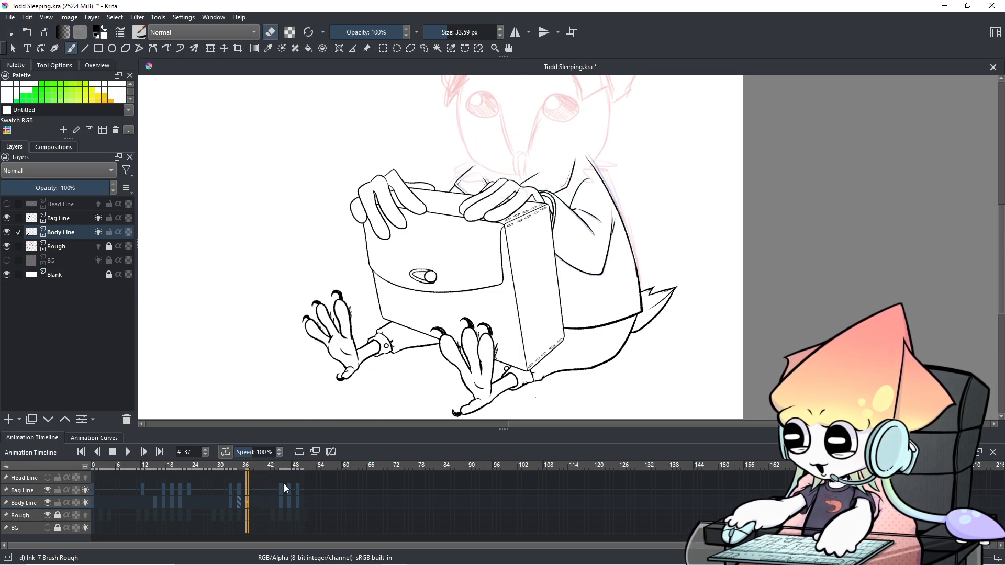
Step: Step through frames 13 to 21 to compare the arm and back drawings from one frame to the next
click(146, 503)
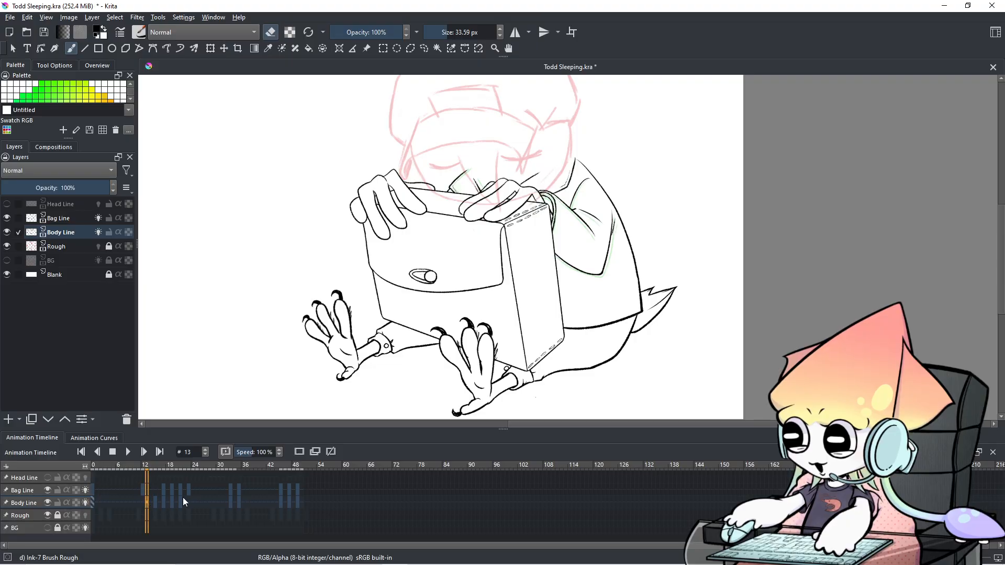
key(Right)
key(Right)
key(Right)
key(Right)
key(Right)
key(Right)
key(Right)
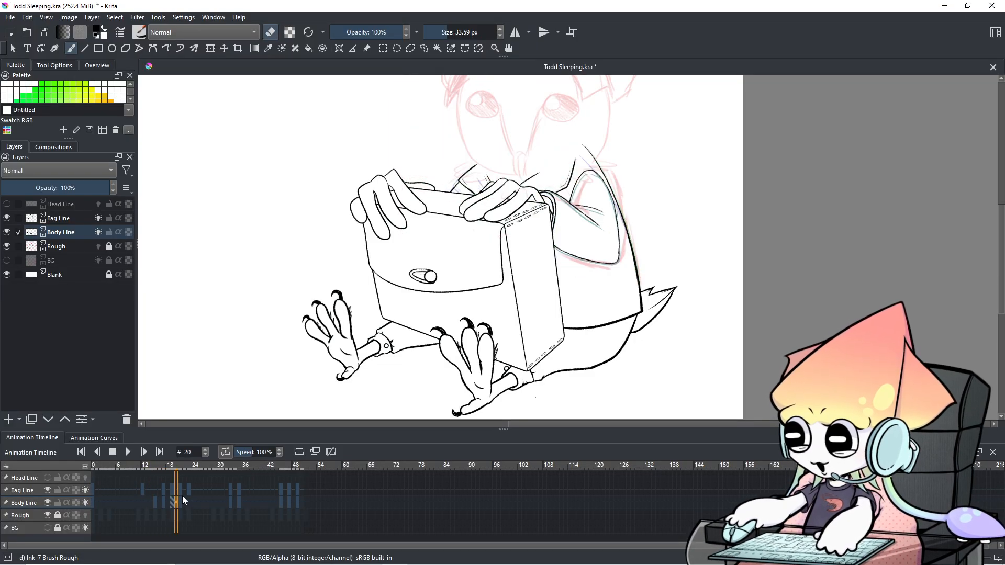
click(151, 512)
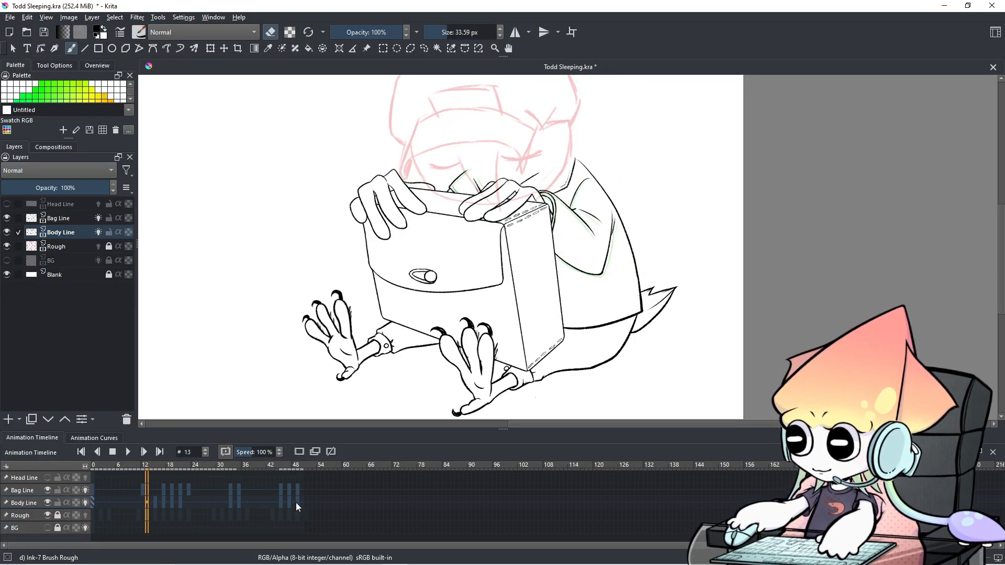
key(Right)
key(Right)
key(Right)
key(Right)
key(Right)
key(Left)
key(Left)
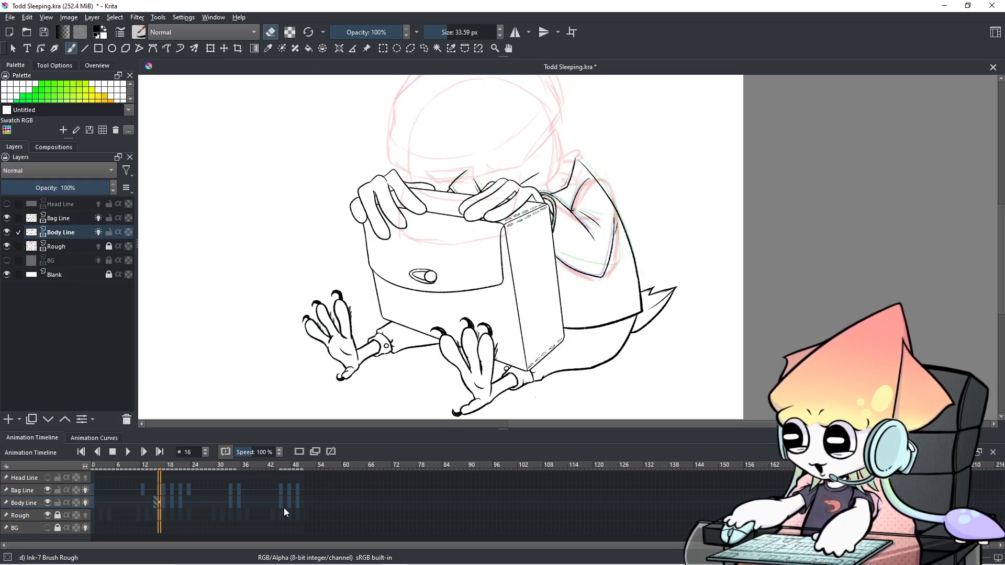
key(Right)
key(Right)
key(Right)
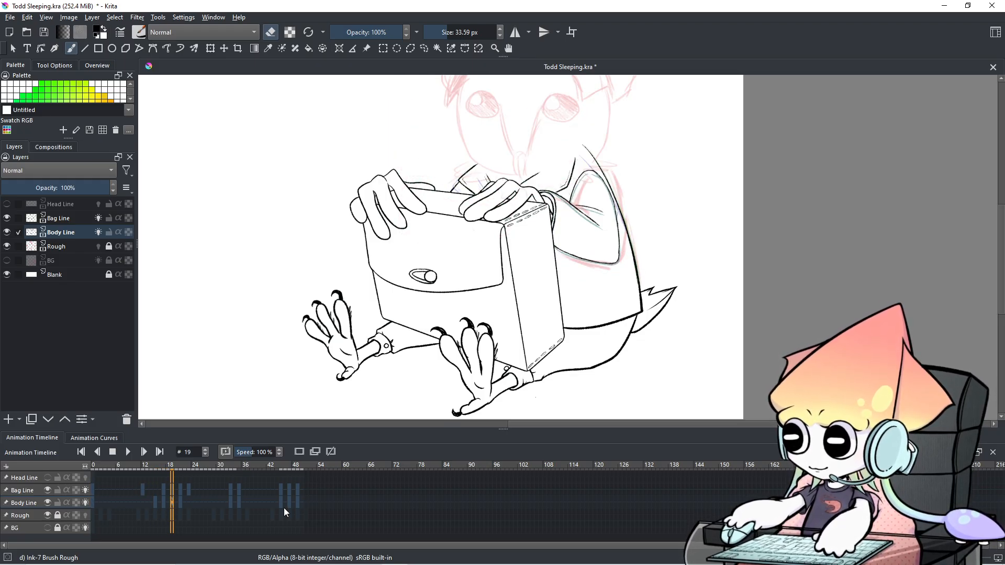
key(Right)
key(Right)
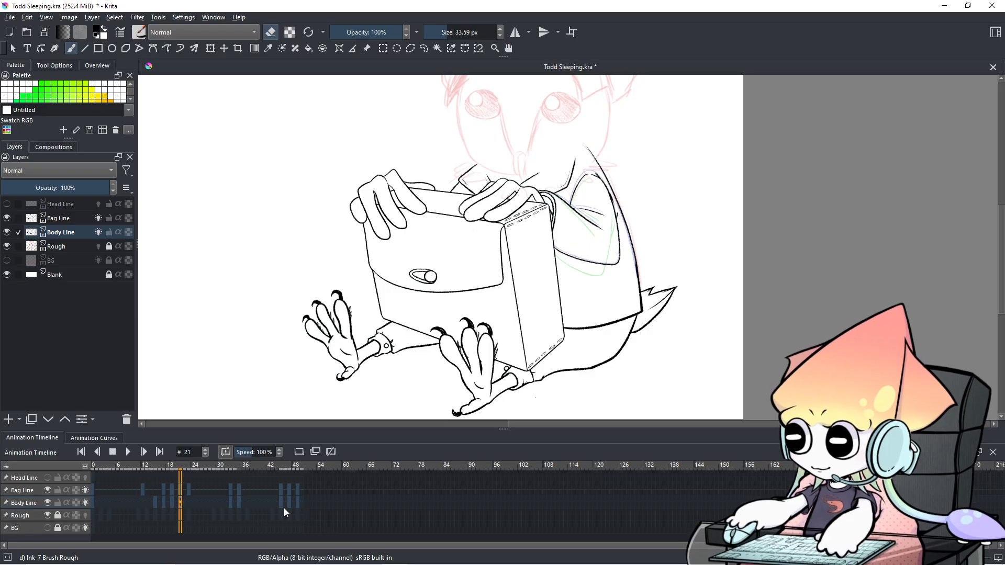
Step: Step back and forth from frame 21 through frame 52 to examine the sleeve and back outline against the rough sketch
key(Right)
key(Right)
key(Right)
key(Right)
key(Right)
key(Right)
key(Right)
key(Right)
key(Right)
key(Right)
key(Right)
key(Right)
key(Right)
key(Right)
key(Left)
key(Left)
key(Right)
key(Right)
key(Right)
key(Right)
key(Left)
key(Left)
key(Left)
key(Left)
key(Left)
key(Left)
key(Left)
key(Right)
key(Right)
key(Right)
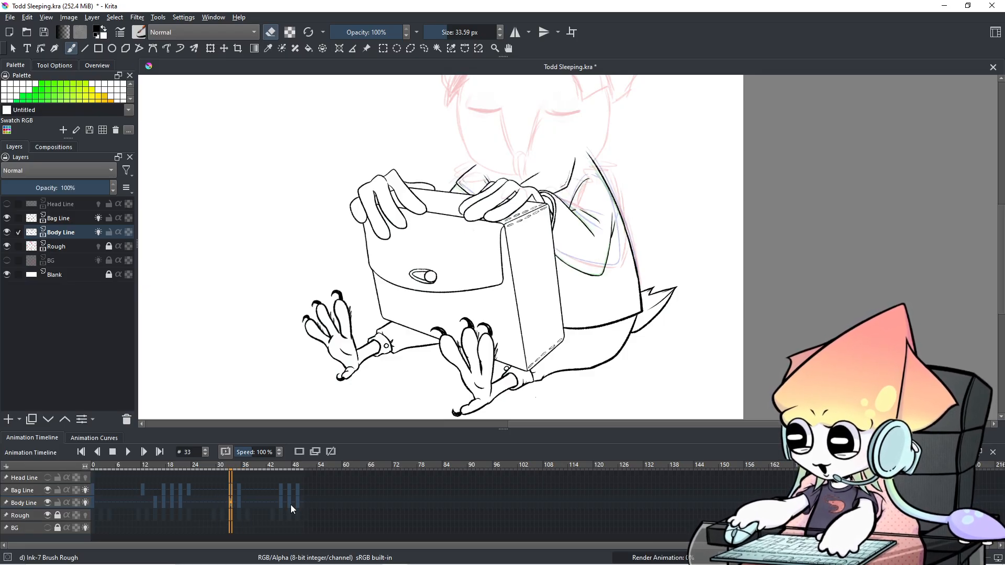
key(Right)
key(Right)
key(Right)
key(Right)
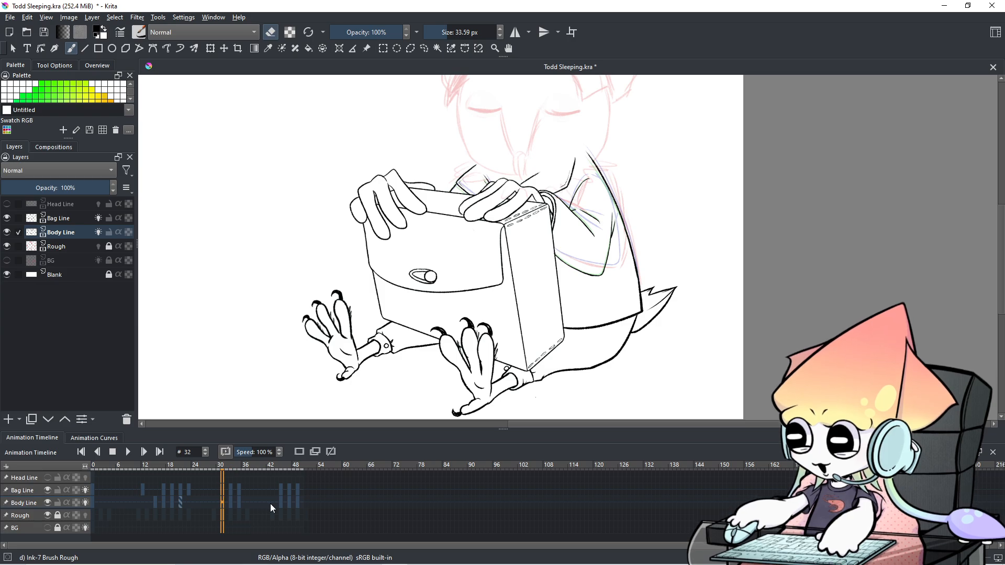
key(Right)
key(Right)
key(Right)
key(Right)
key(Right)
key(Right)
key(Right)
key(Right)
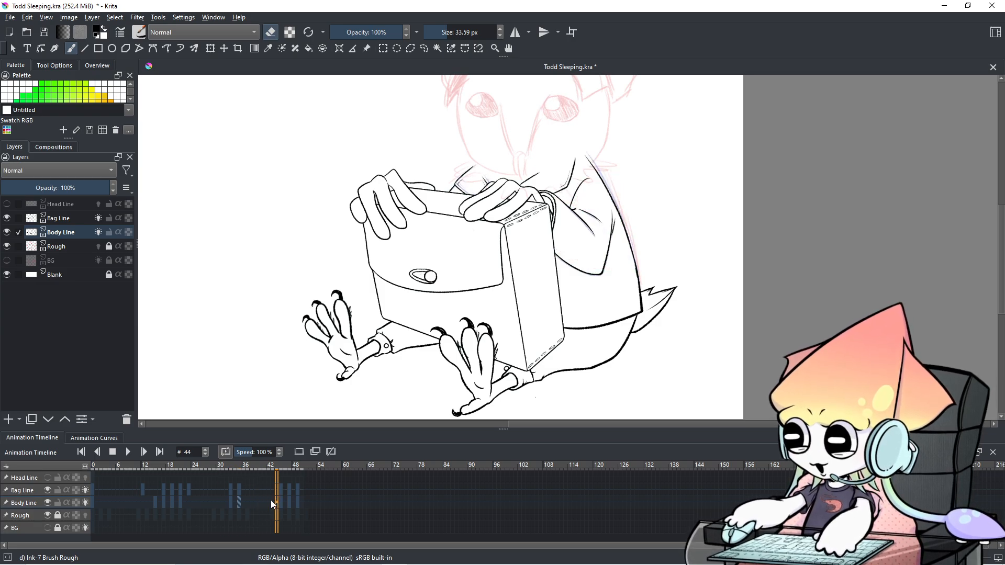
key(Left)
key(Left)
key(Left)
key(Left)
key(Left)
key(Left)
key(Left)
key(Left)
key(Left)
key(Left)
key(Left)
key(Left)
key(Left)
key(Left)
key(Left)
key(Left)
key(Left)
key(Left)
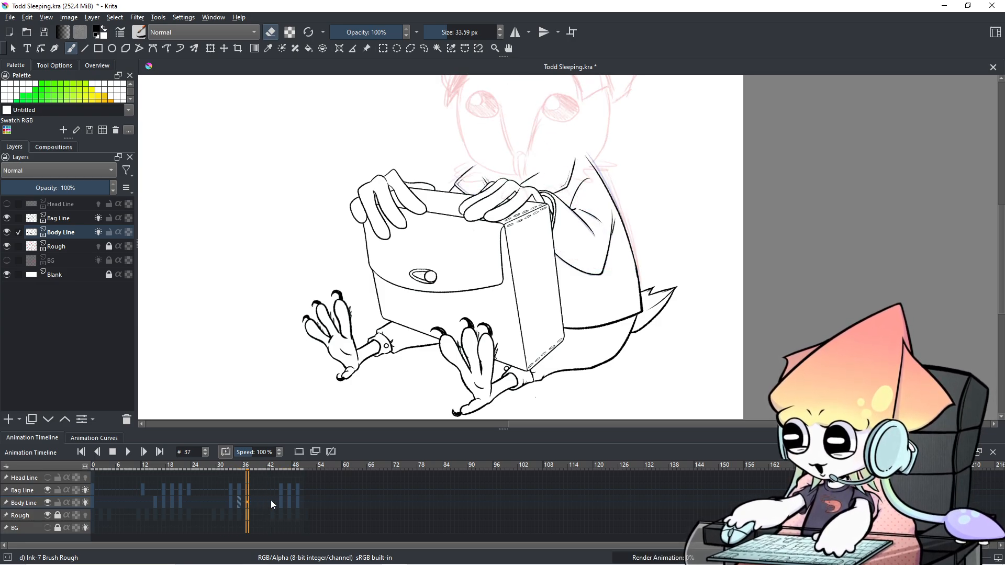
key(Right)
key(Right)
key(Right)
key(Right)
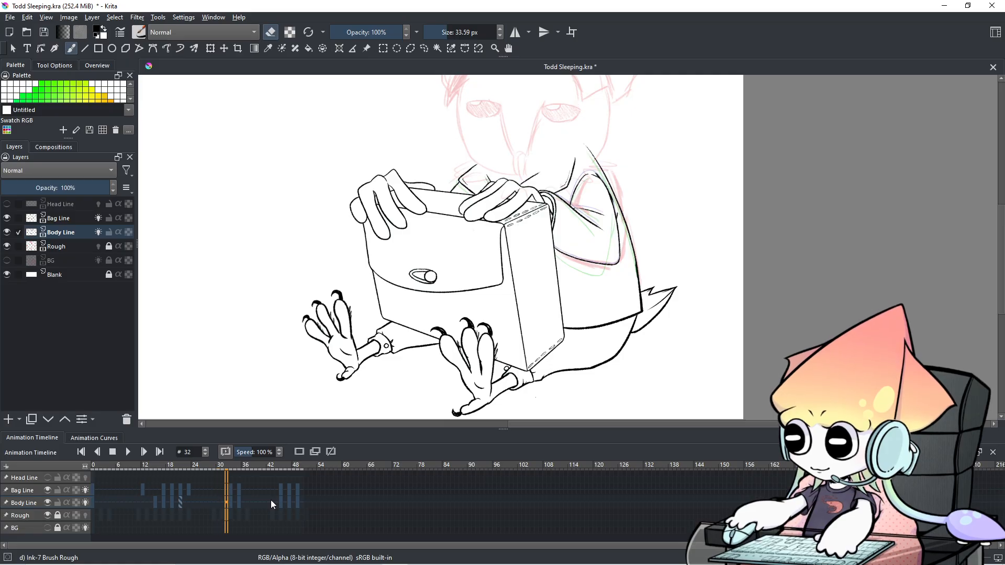
key(Left)
key(Left)
key(Left)
key(Left)
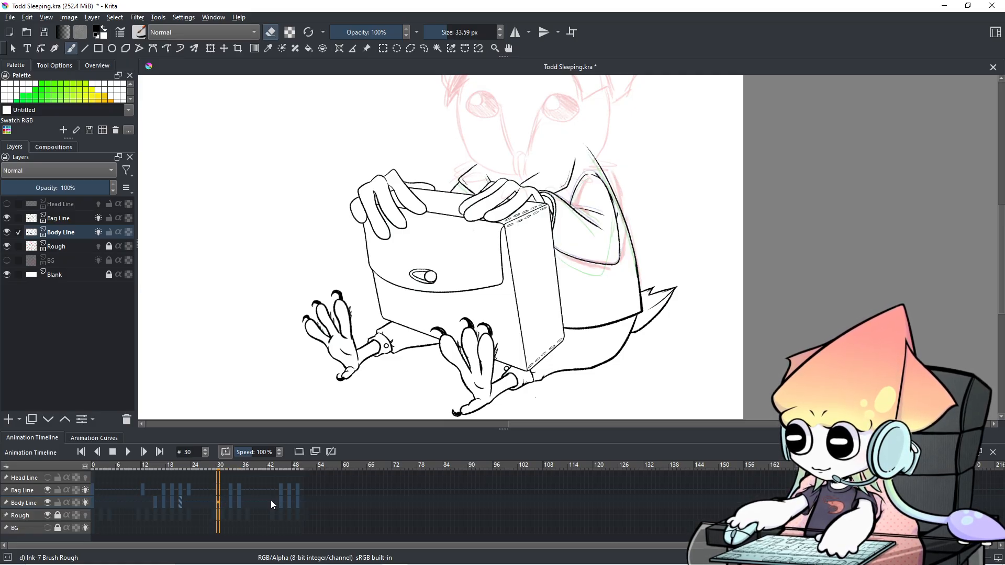
key(Right)
key(Right)
key(Right)
key(Right)
key(Right)
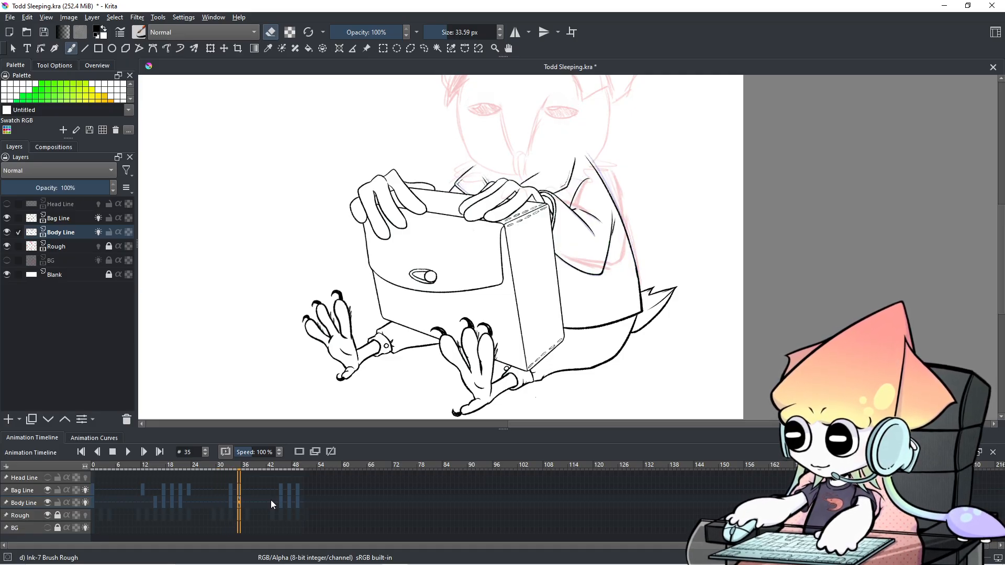
key(Right)
key(Right)
key(Right)
key(Right)
key(Right)
key(Right)
key(Right)
key(Right)
key(Right)
key(Right)
key(Right)
key(Right)
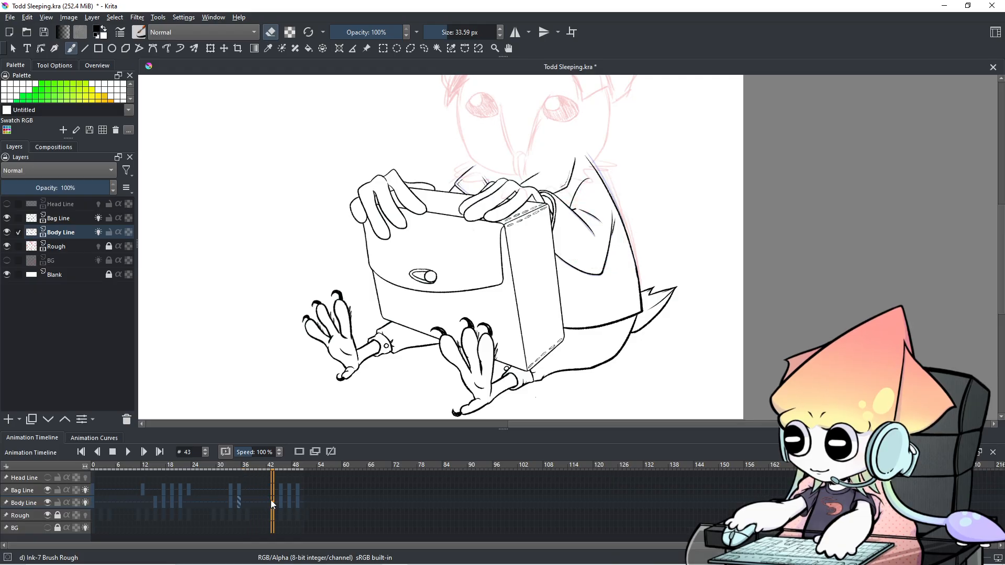
key(Right)
key(Right)
key(Right)
key(Right)
key(Right)
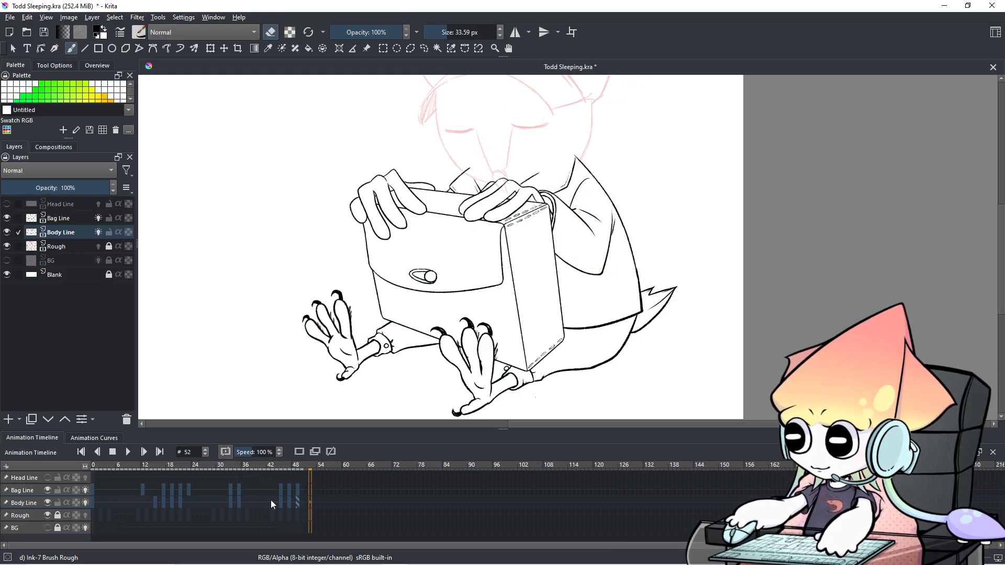
Step: Step back from frame 52 to frame 20 to examine how the sleeve and back outline change
key(Left)
key(Left)
key(Left)
key(Left)
key(Left)
key(Left)
key(Left)
key(Left)
key(Left)
key(Left)
key(Left)
key(Left)
key(Left)
key(Left)
key(Left)
key(Left)
key(Left)
key(Left)
key(Left)
key(Left)
key(Left)
key(Left)
key(Left)
key(Left)
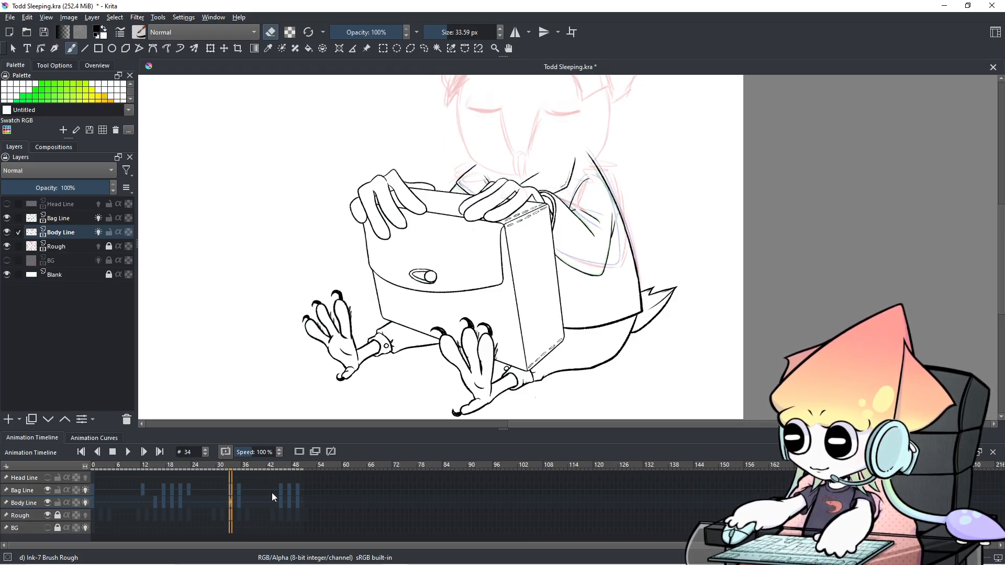
key(Left)
key(Left)
key(Left)
key(Left)
key(Left)
key(Left)
key(Left)
key(Left)
key(Left)
key(Left)
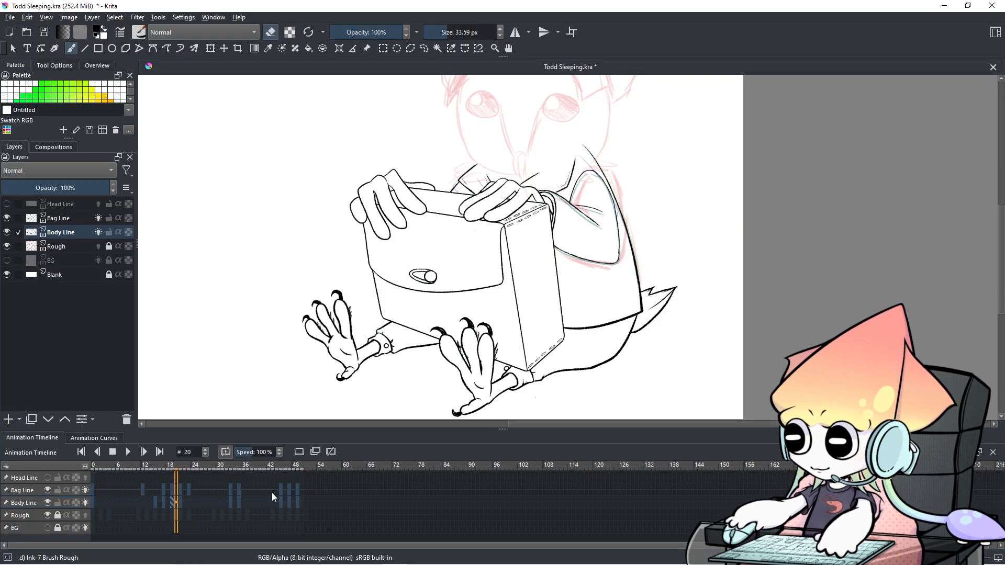
Step: Step back and forth between frames 15 and 22 to compare the arm and shoulder lines with the onion skins
key(Left)
key(Left)
key(Left)
key(Left)
key(Left)
key(Right)
key(Right)
key(Right)
key(Right)
key(Right)
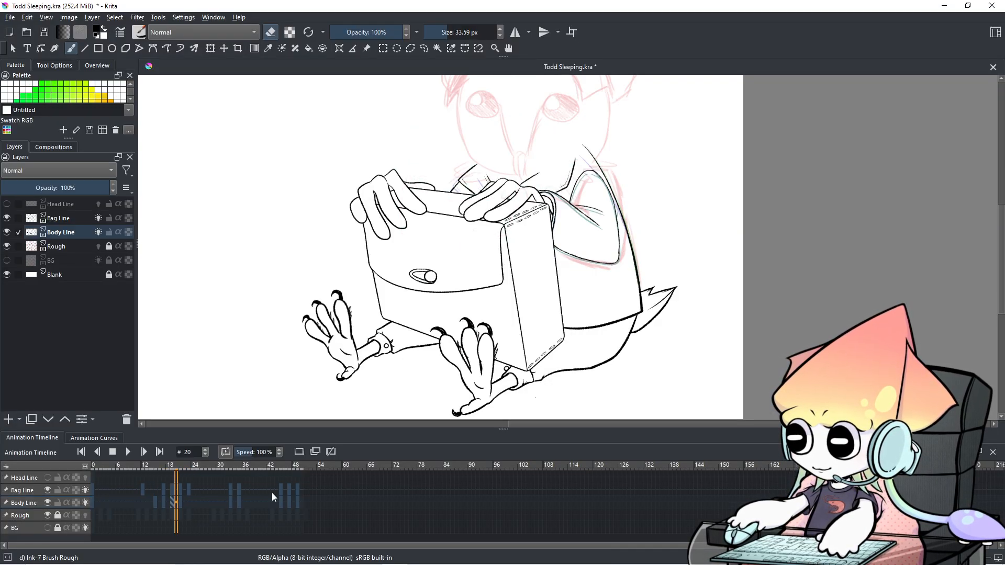
key(Left)
key(Left)
key(Left)
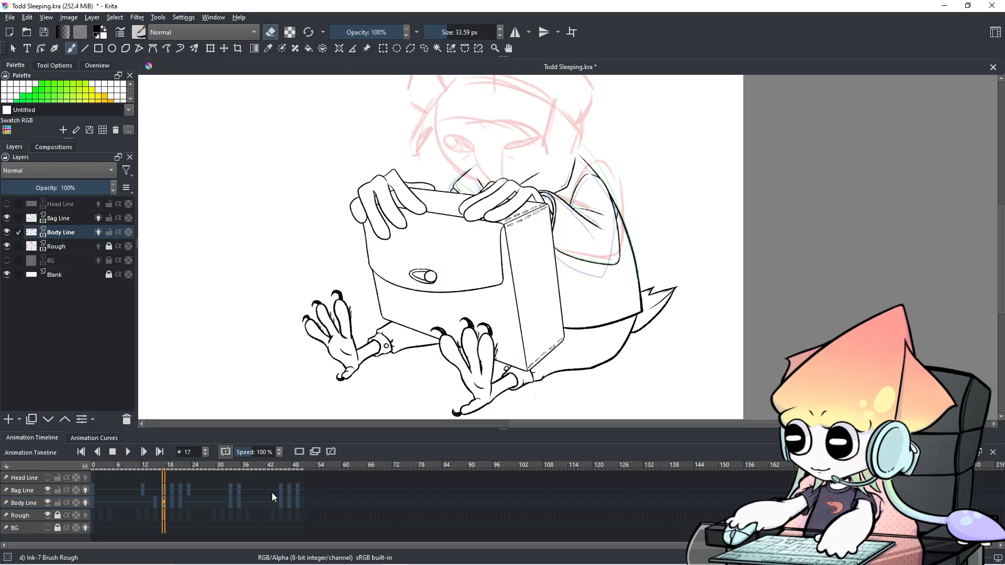
key(Left)
key(Left)
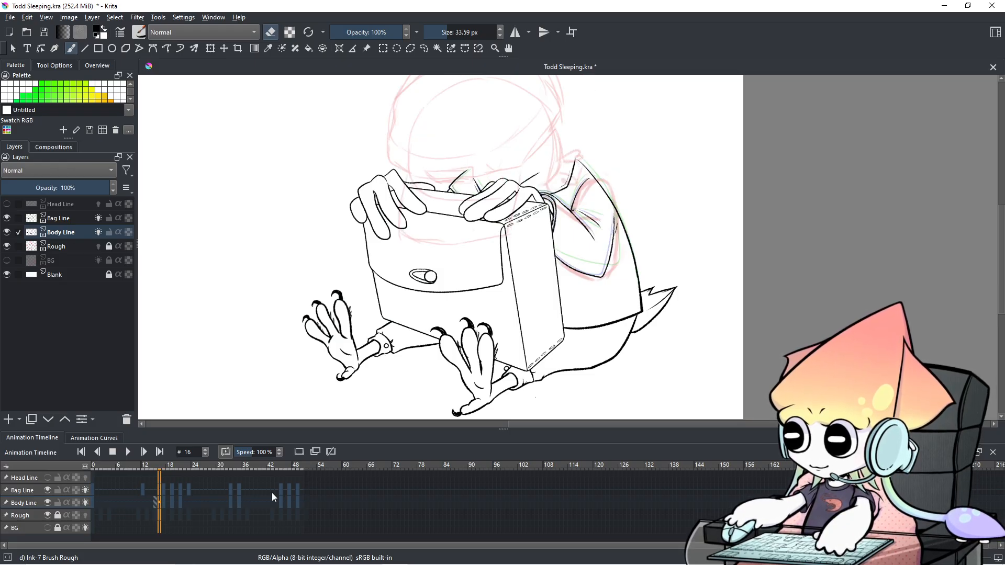
key(Right)
key(Right)
key(Right)
key(Right)
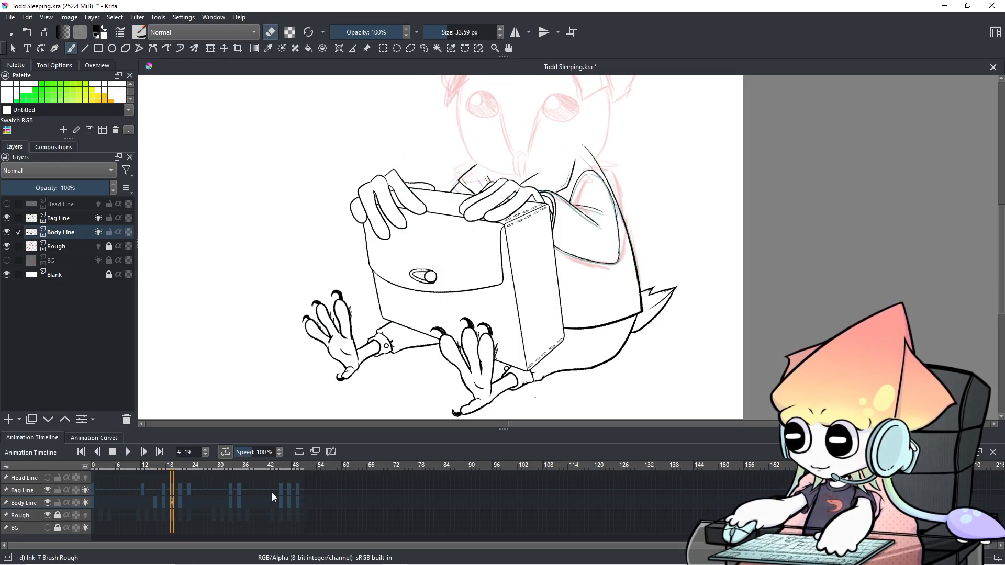
key(Right)
key(Right)
key(Right)
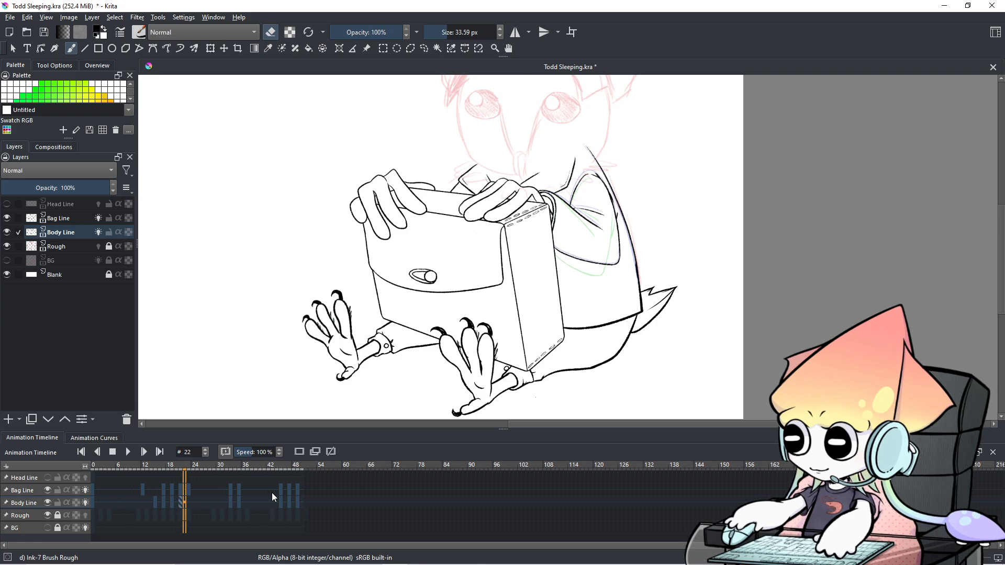
Step: Go back to frame 12 and step forward to frame 18 to examine the start of the head-lift movement
key(Left)
key(Left)
key(Left)
key(Left)
key(Left)
key(Left)
key(Left)
key(Left)
key(Left)
key(Left)
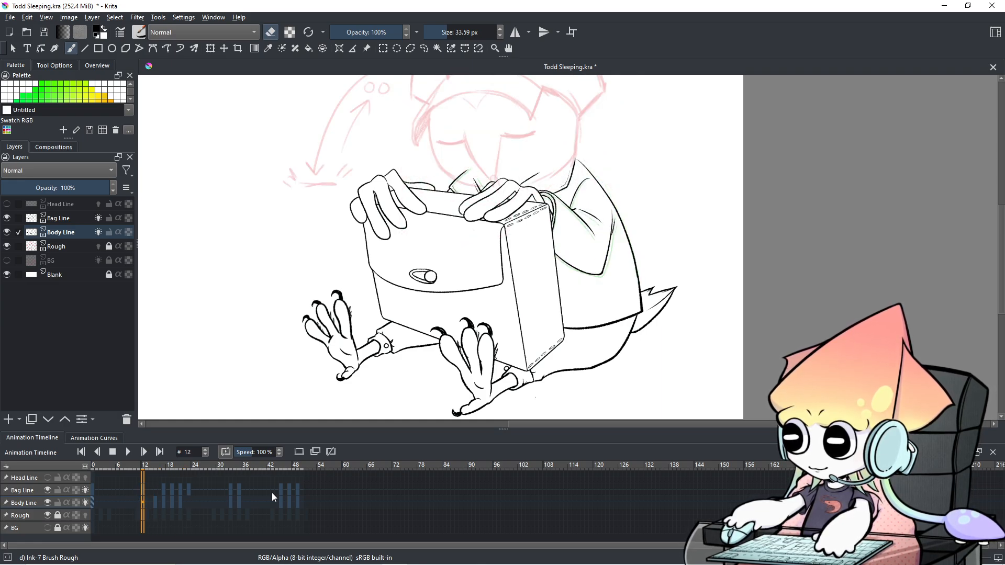
key(Right)
key(Right)
key(Right)
key(Right)
key(Right)
key(Right)
key(Right)
key(Right)
key(Right)
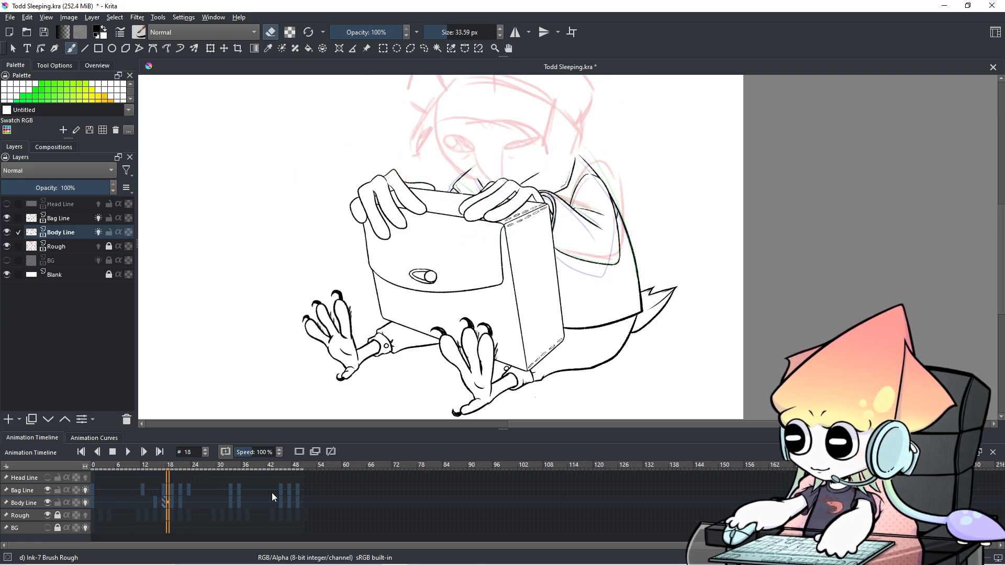
Step: Step on from frame 18 to frame 38, then compare the arm drawings at frames 33 and 35
key(Right)
key(Right)
key(Right)
key(Right)
key(Right)
key(Right)
key(Right)
key(Right)
key(Right)
key(Right)
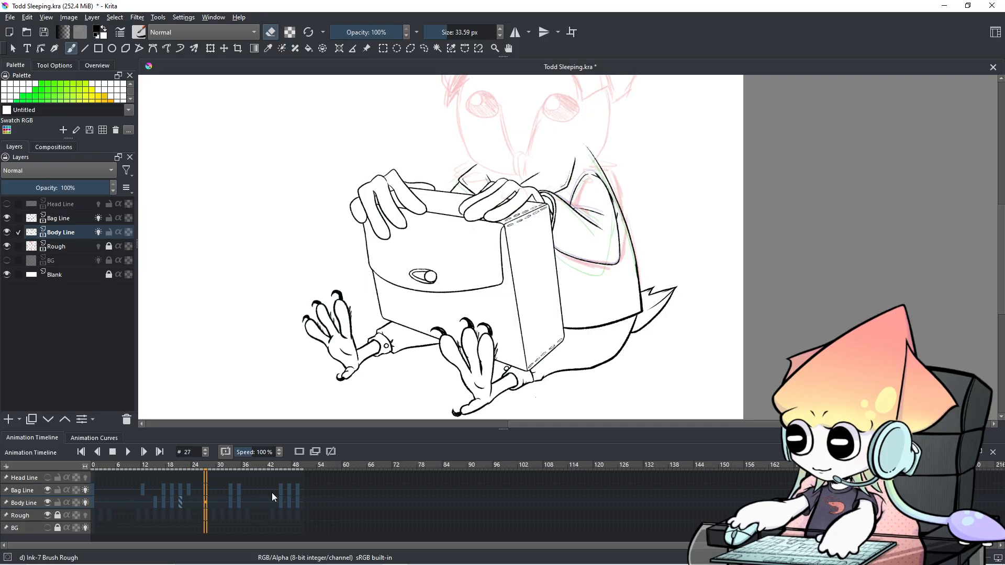
key(Right)
key(Right)
key(Right)
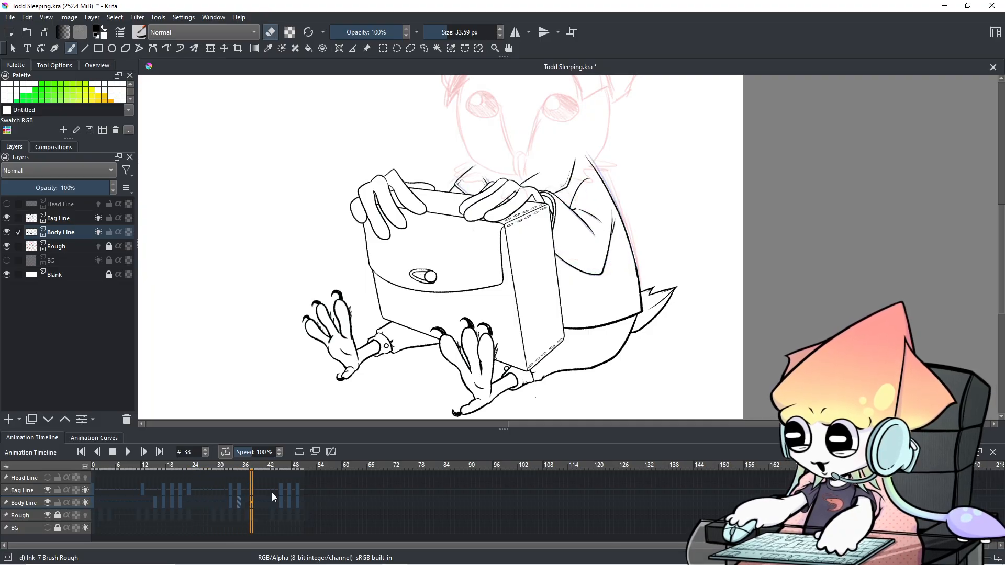
key(Left)
key(Left)
key(Right)
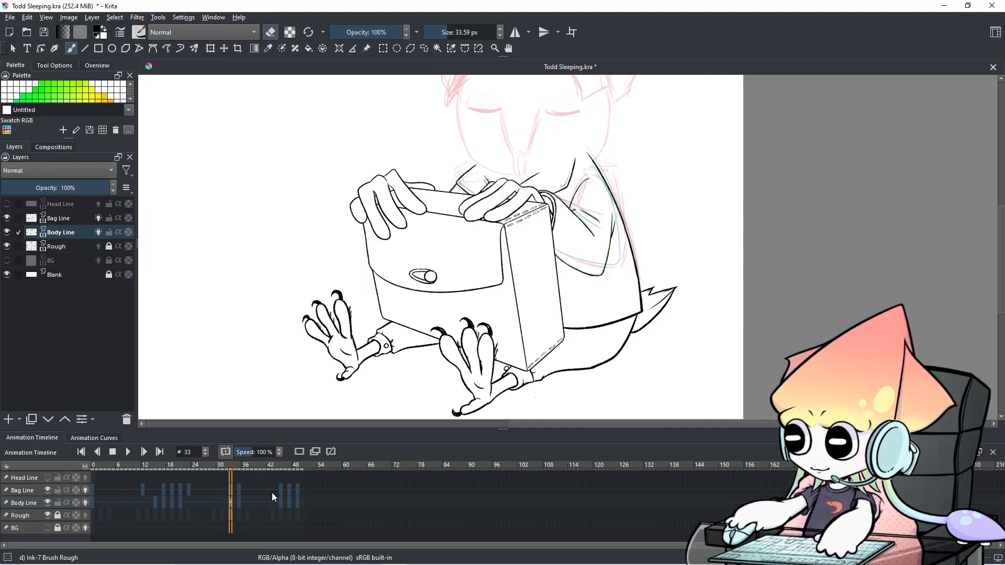
key(Right)
key(Right)
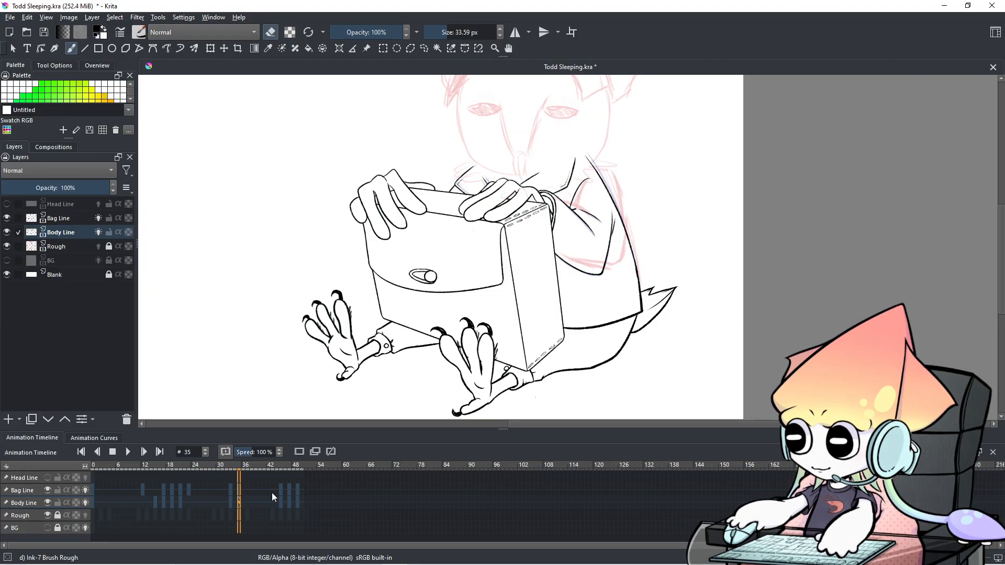
Step: Copy the Body Line keyframe at frame 15 and paste it at frame 37
click(228, 505)
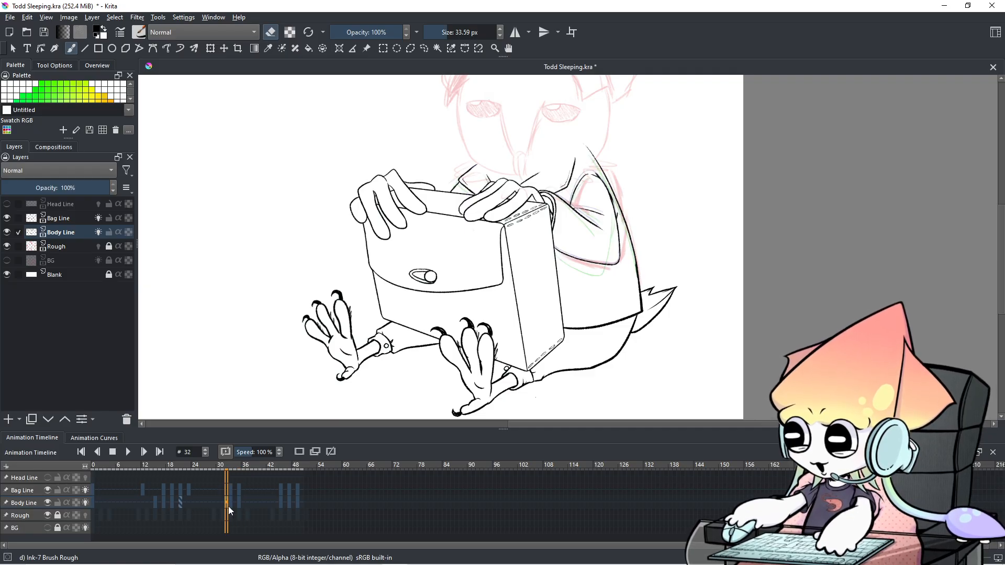
click(158, 505)
key(Left)
key(Left)
right_click(158, 504)
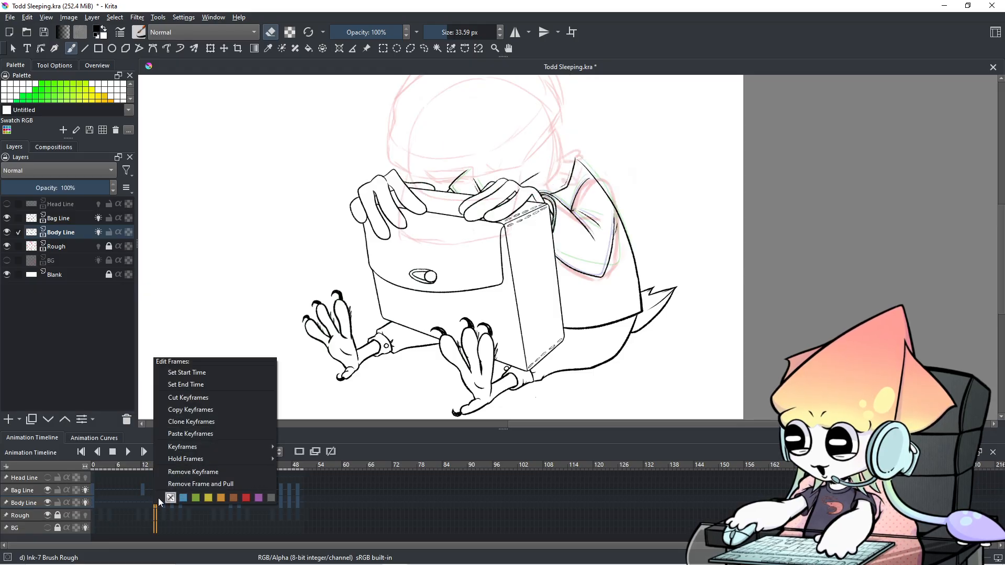
click(194, 409)
right_click(248, 502)
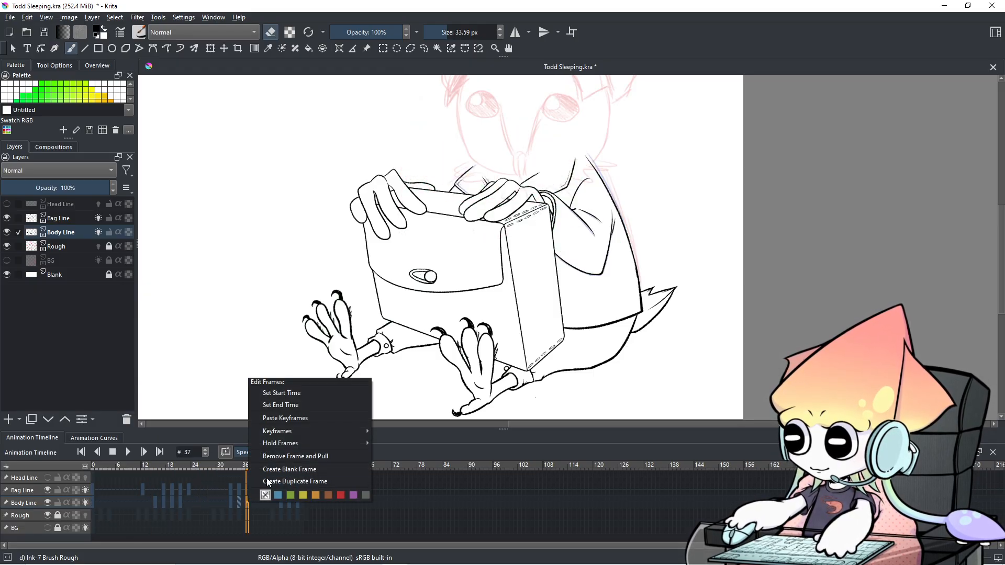
click(276, 417)
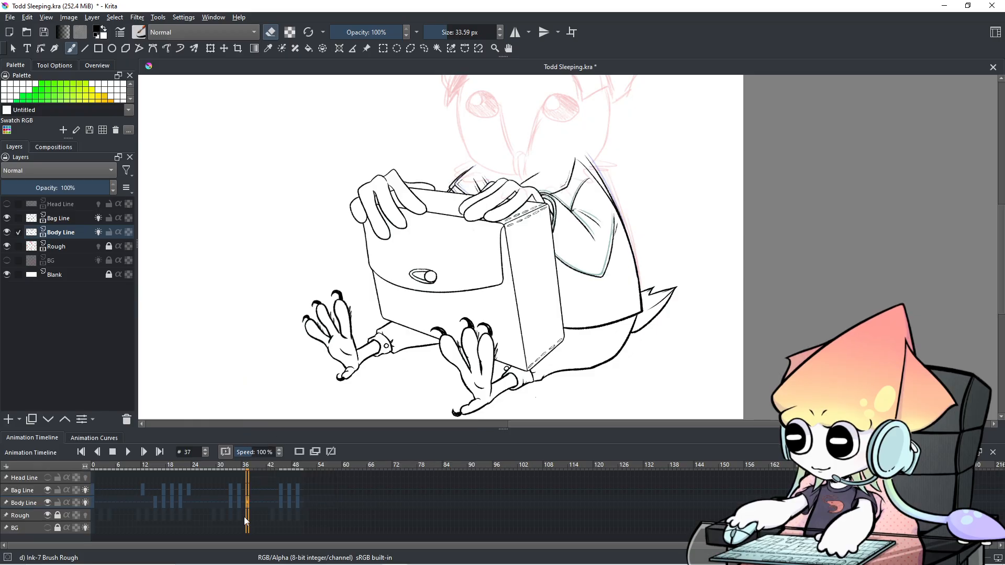
Step: Copy the Body Line keyframe at frame 35 to frame 39 and play the animation
right_click(240, 506)
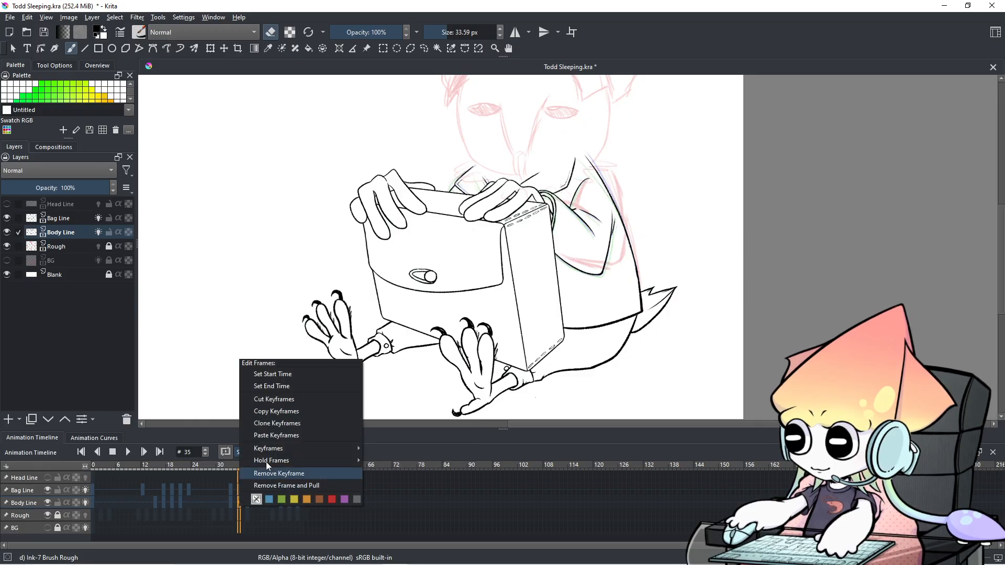
click(279, 413)
right_click(255, 504)
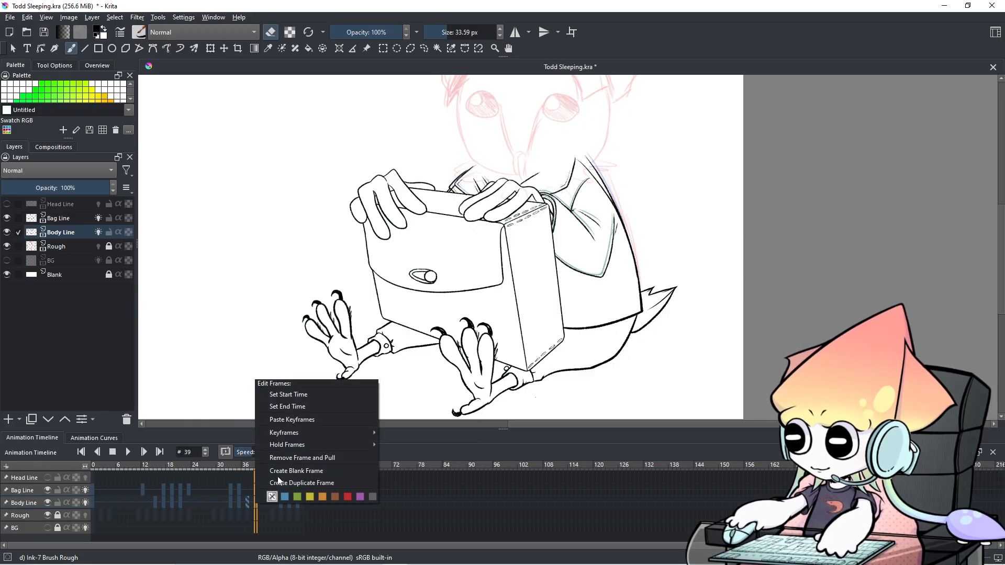
click(292, 422)
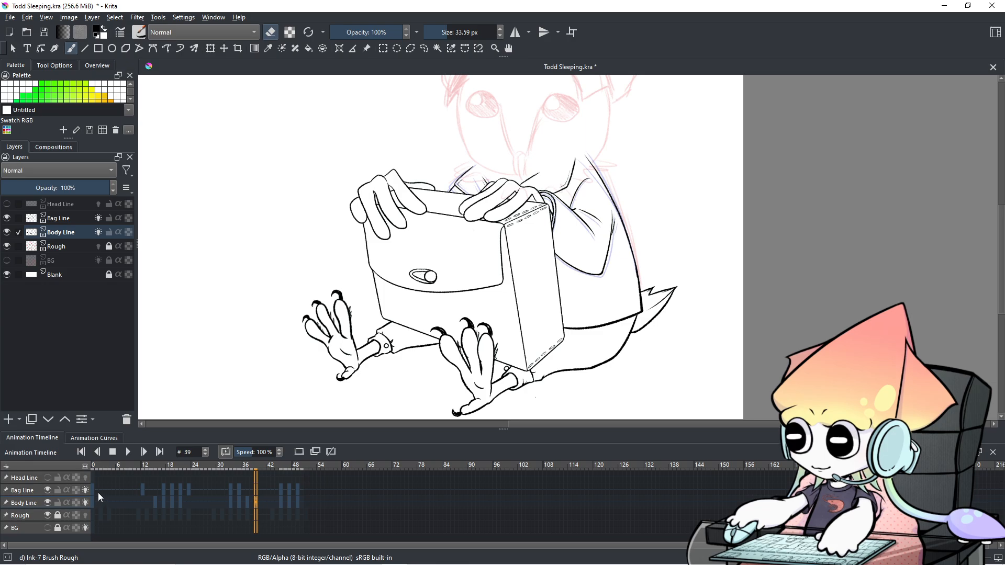
click(92, 490)
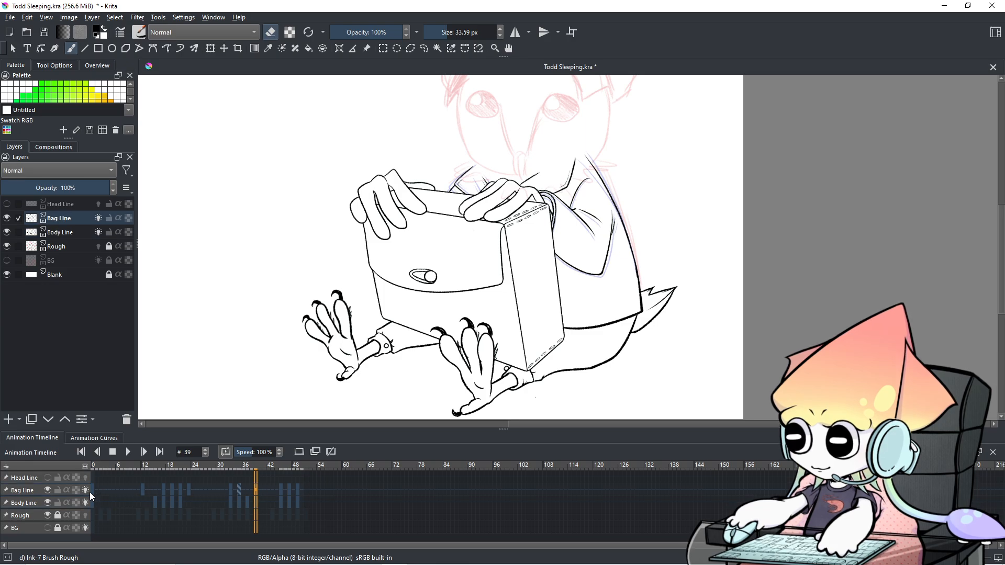
click(127, 453)
Step: Remove the Body Line keyframes at frames 37 and 39
click(247, 499)
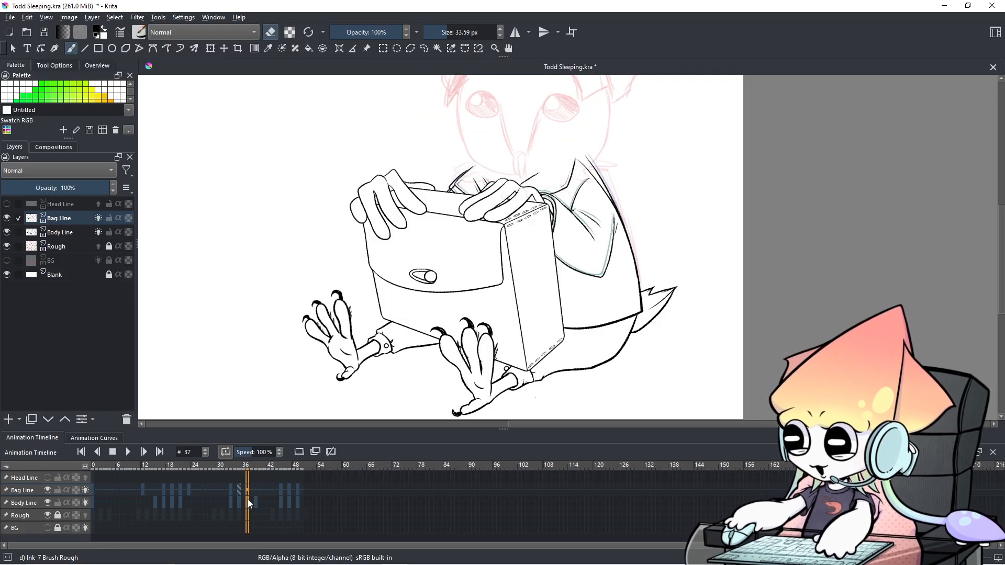
right_click(247, 499)
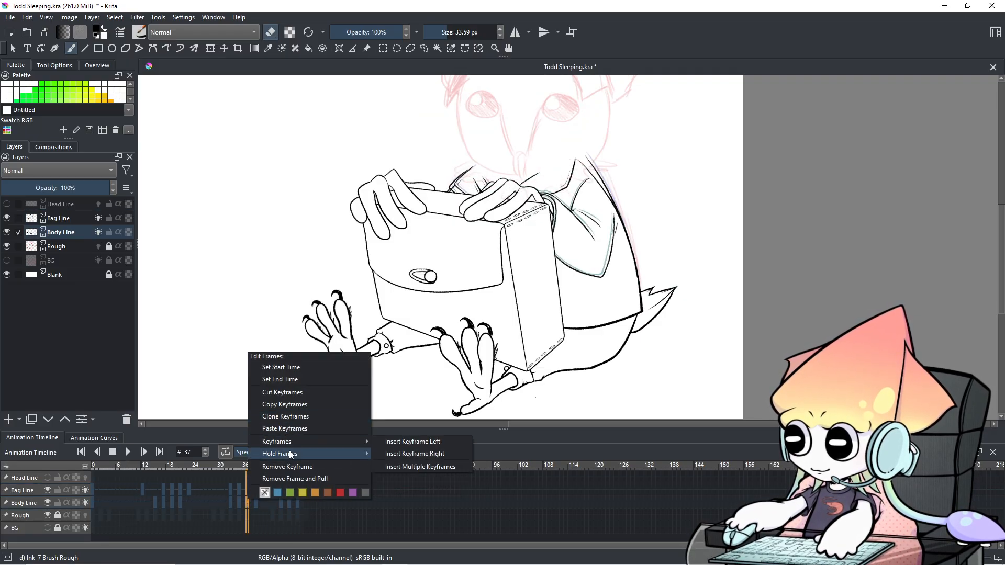
click(268, 469)
click(255, 502)
right_click(255, 502)
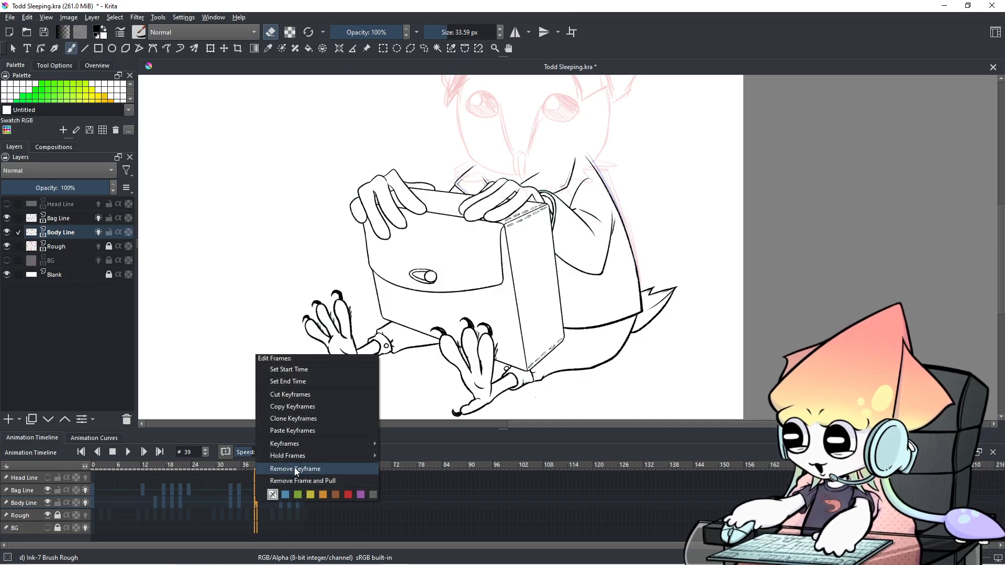
click(294, 468)
key(minus)
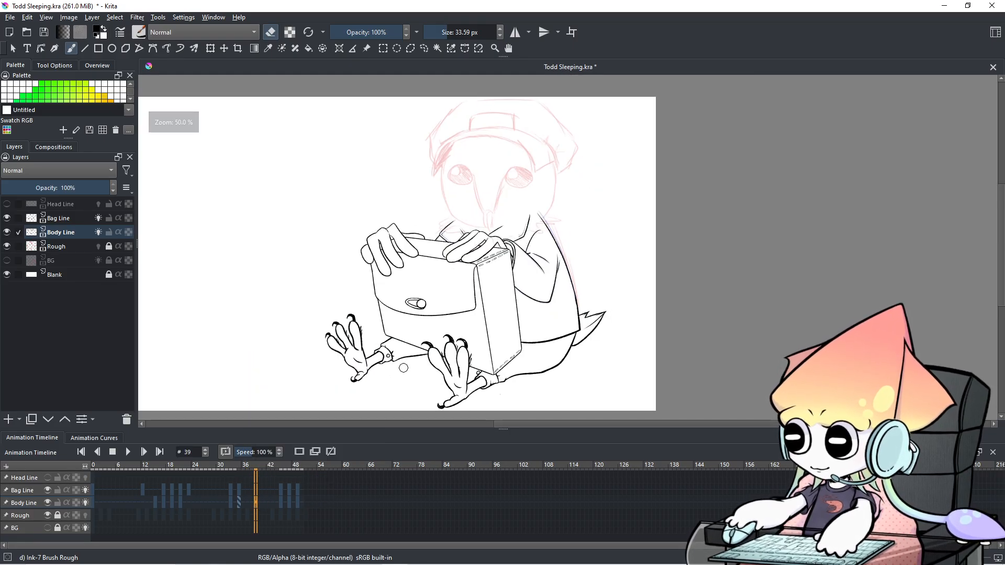
Step: Play the animation from frame 0 to check the body movement, then pause it
click(102, 493)
click(96, 492)
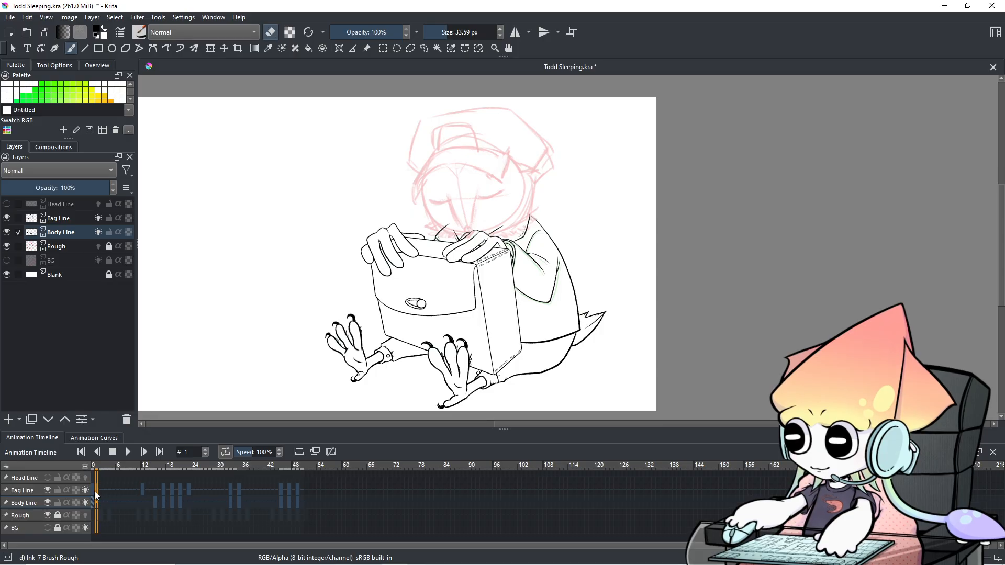
click(94, 491)
click(131, 452)
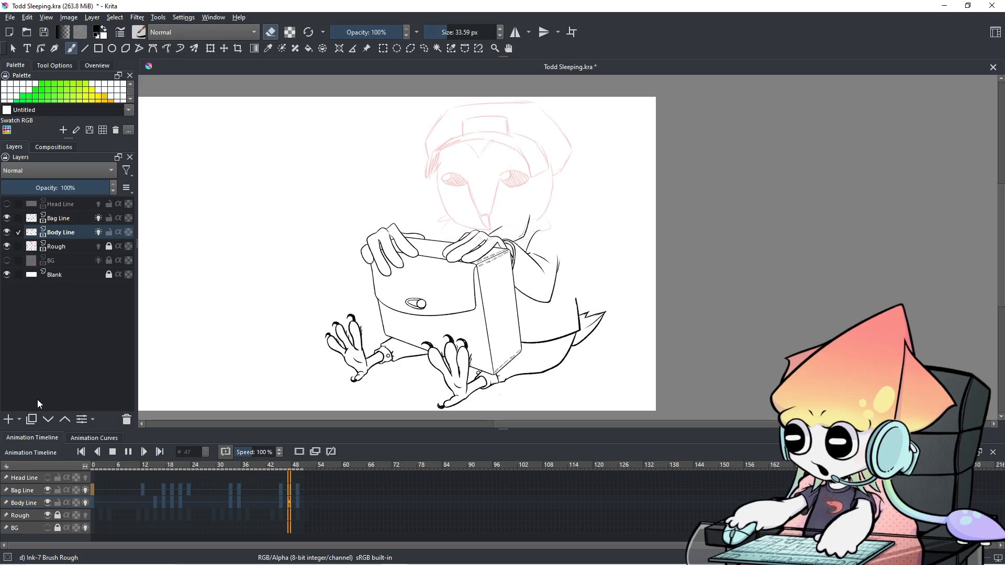
click(126, 452)
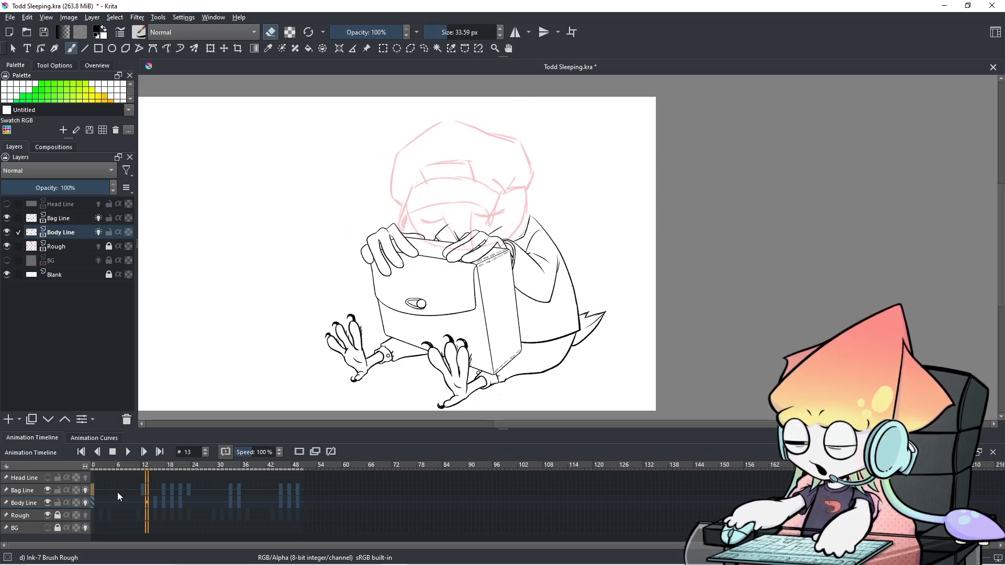
Step: Undo the recent Body Line keyframe edits, then redo them up to the pasted keyframe at frame 37
key(ctrl+z)
key(ctrl+z)
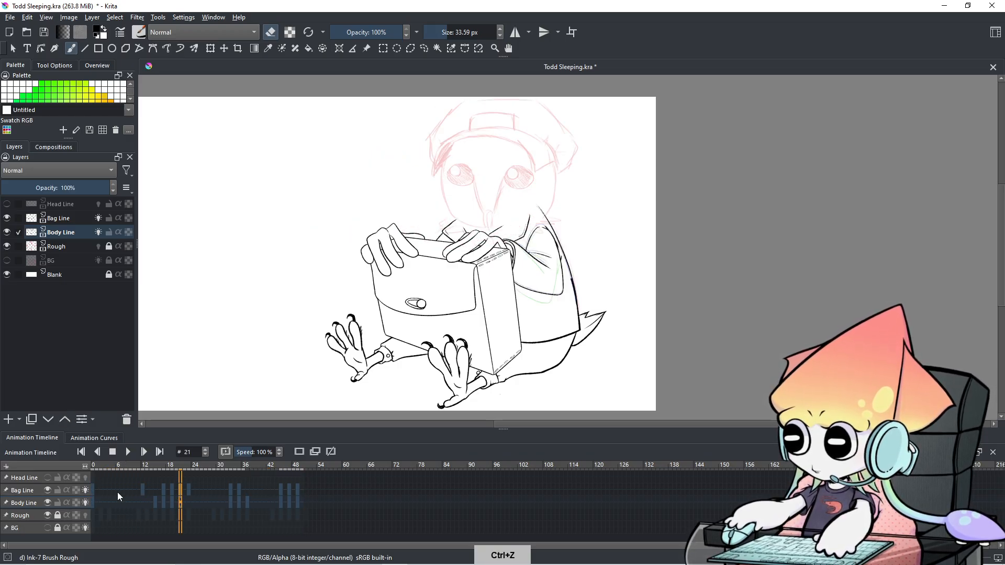
key(ctrl+z)
key(ctrl+z)
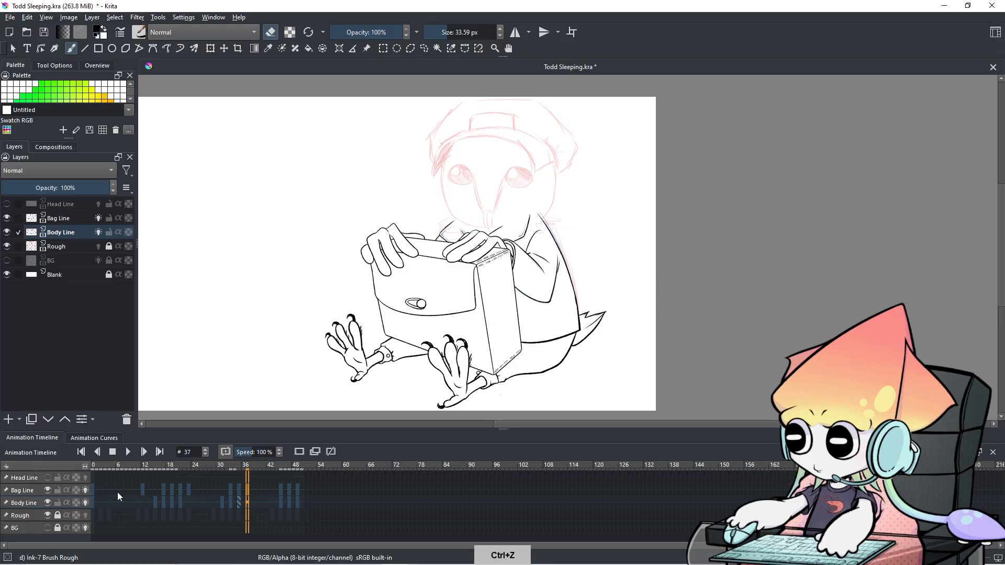
key(ctrl+z)
key(ctrl+shift+z)
key(ctrl+shift+z)
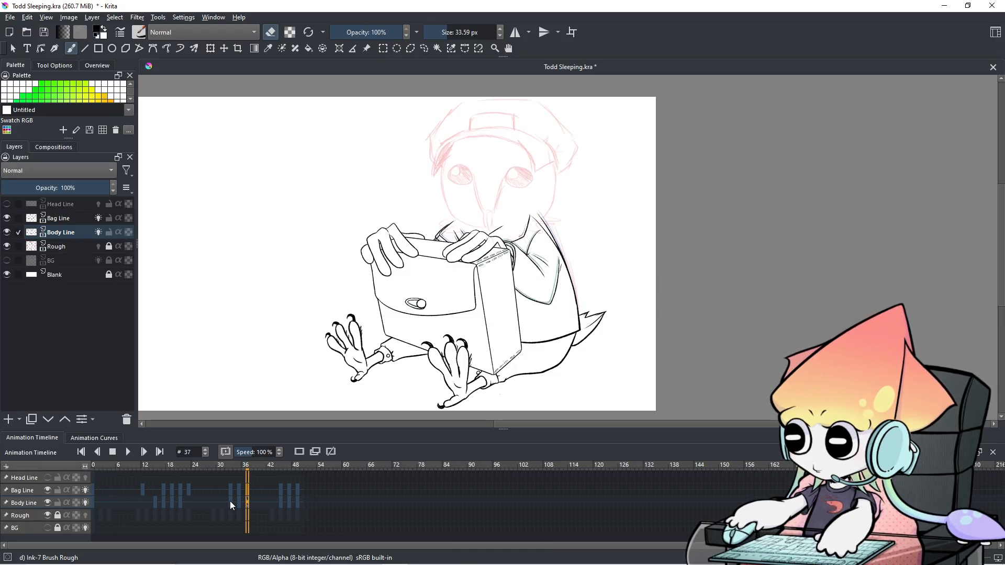
Step: Compare frame 37 with the preceding drawing and remove its pasted Body Line keyframe
key(Left)
key(Left)
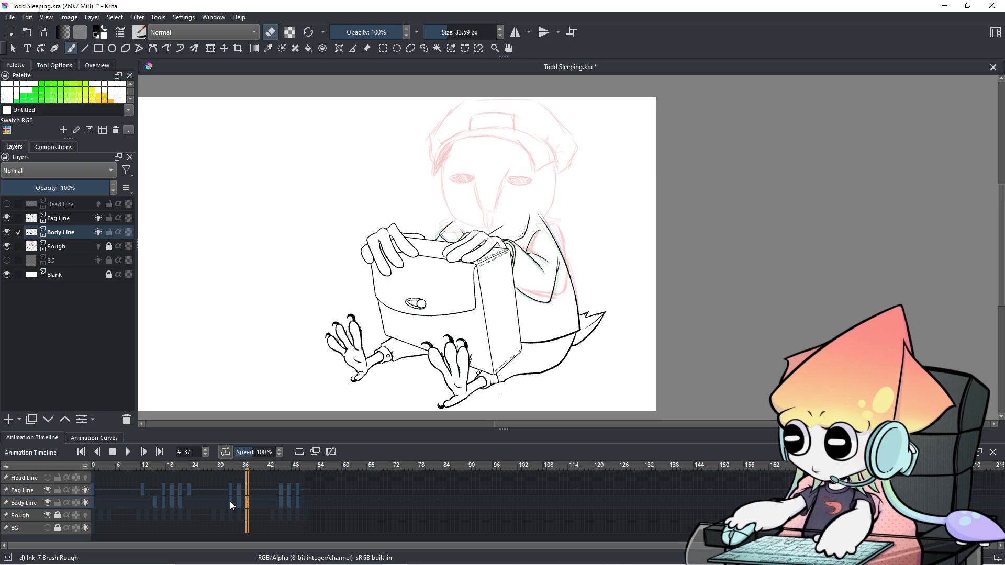
right_click(247, 499)
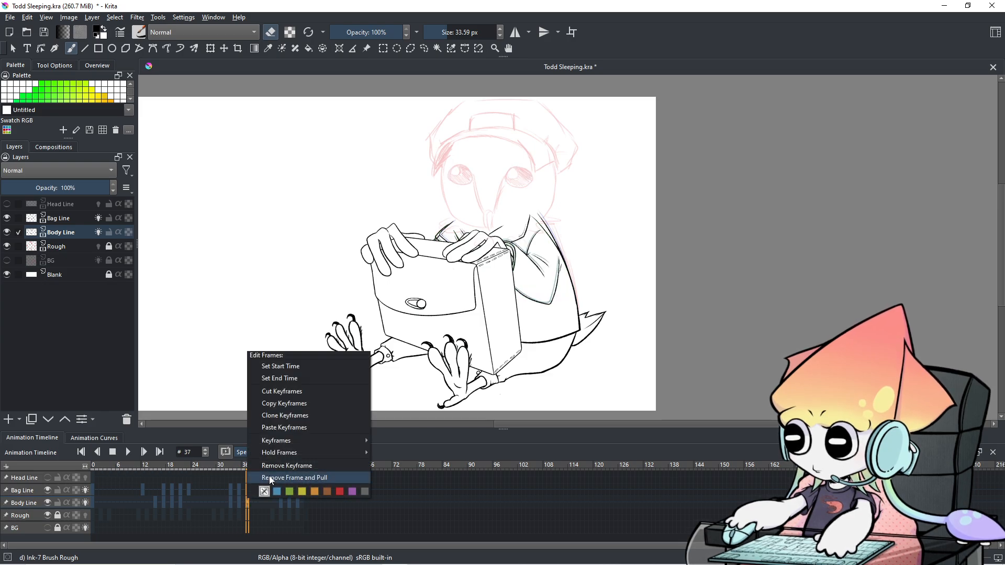
click(269, 478)
Step: Replay the animation from frame 0 to review the timing of the Body Line drawings
key(space)
click(112, 453)
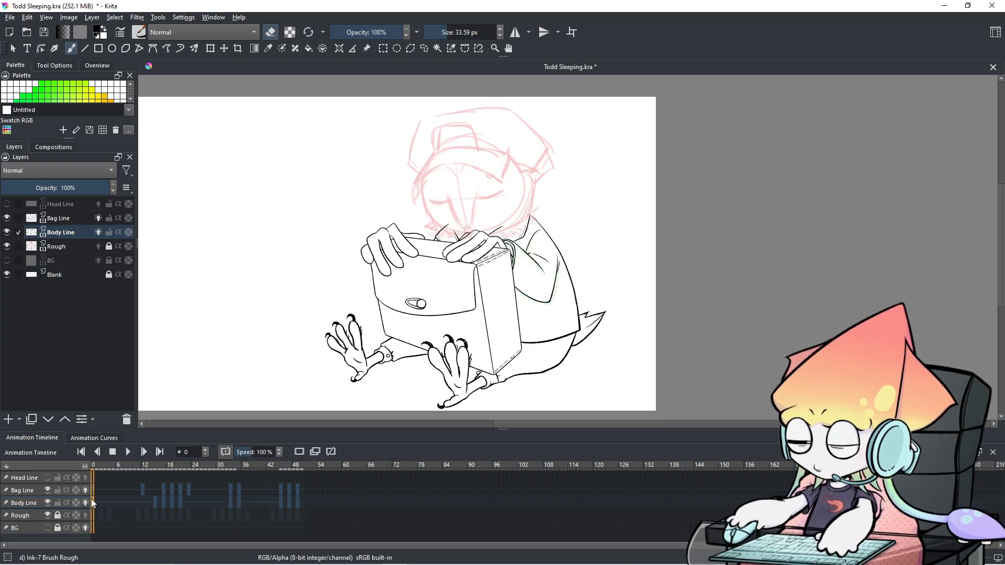
click(127, 453)
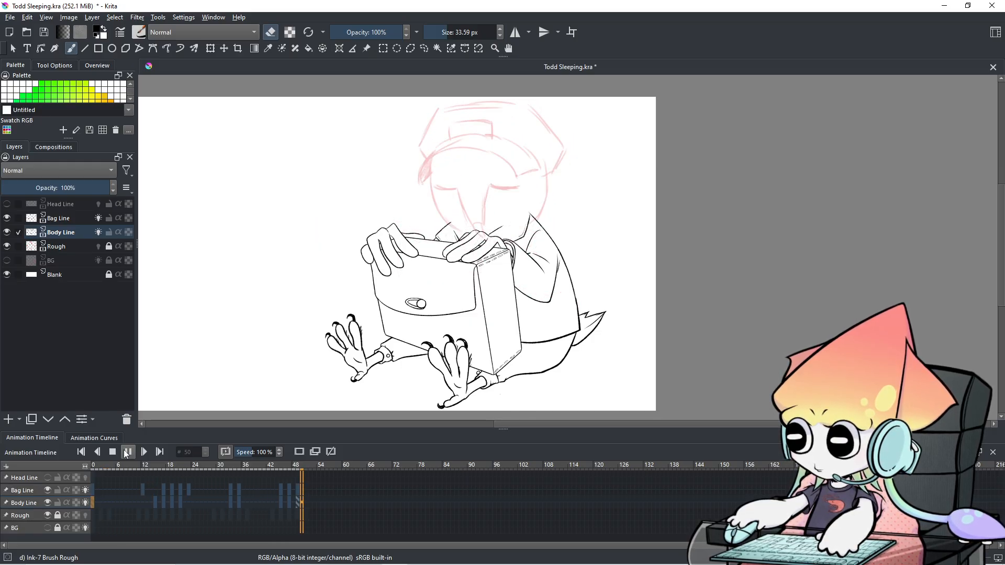
Step: Pause the playback and step through frames 43 to 49 to examine the Body Line drawings
click(127, 453)
click(256, 488)
drag(237, 507, 274, 500)
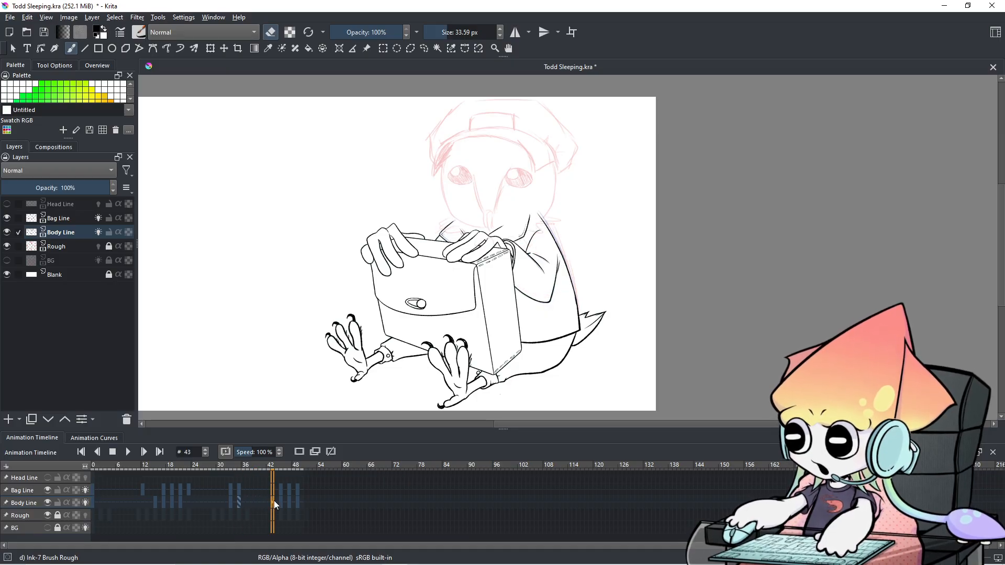
key(Right)
key(Right)
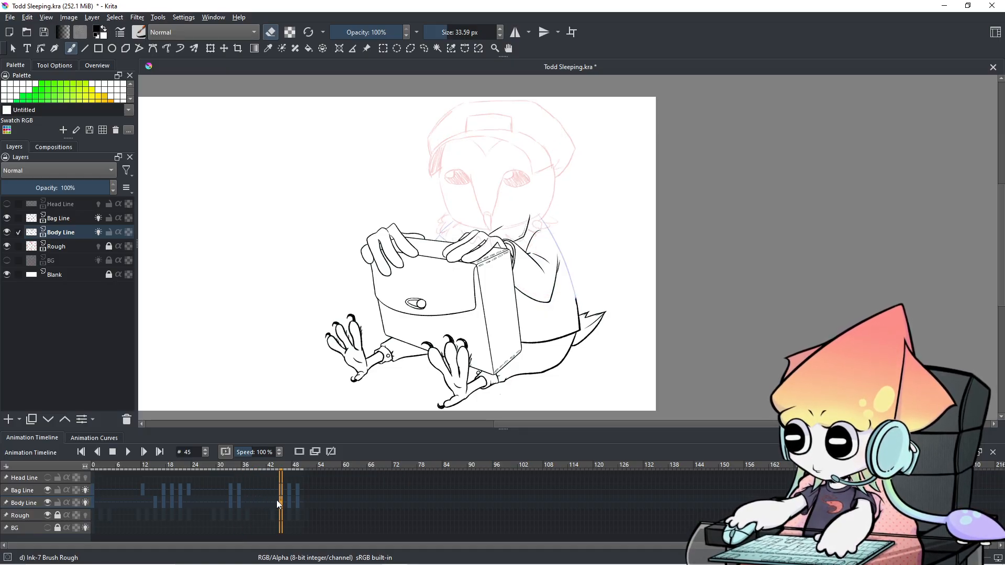
key(Left)
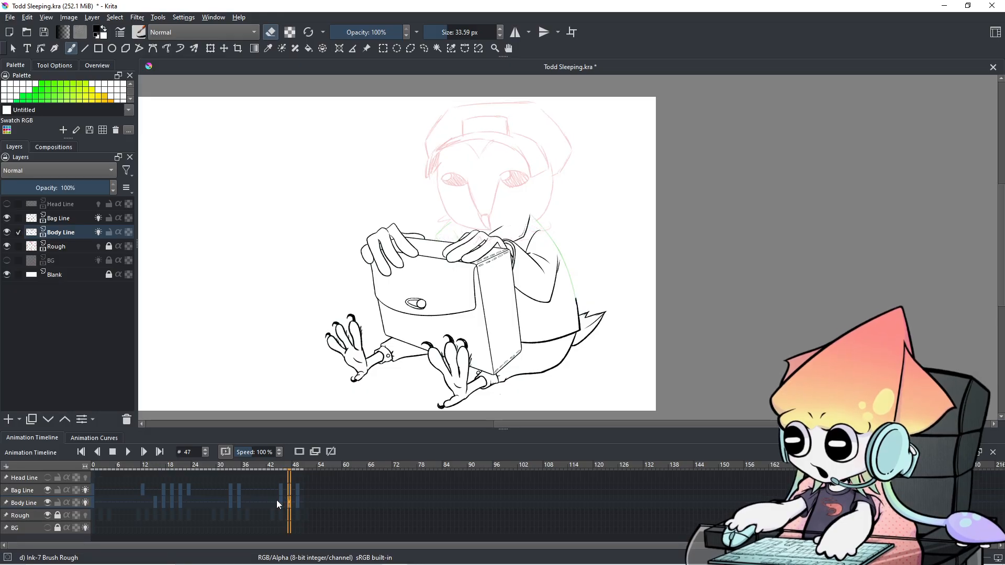
key(Right)
key(Right)
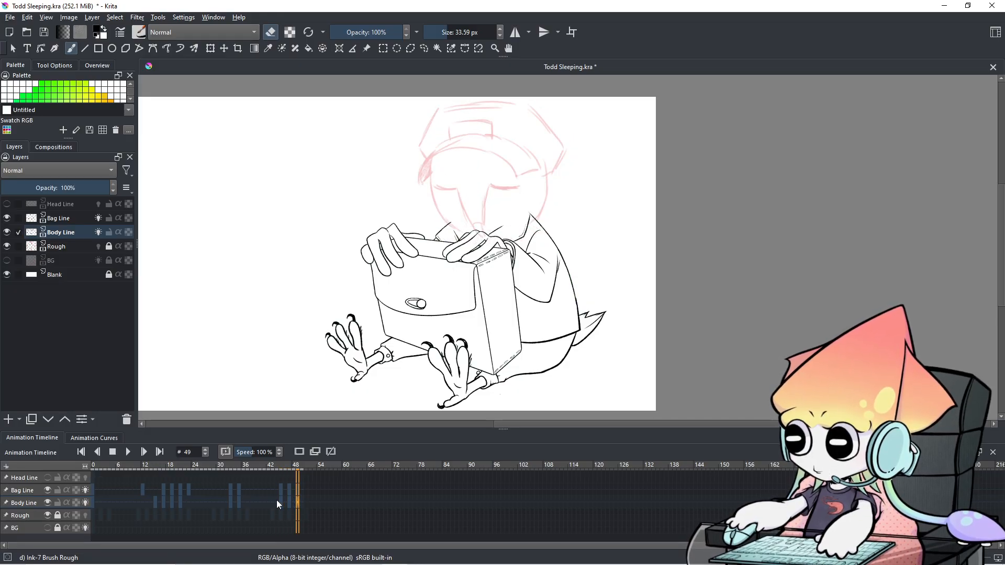
click(276, 500)
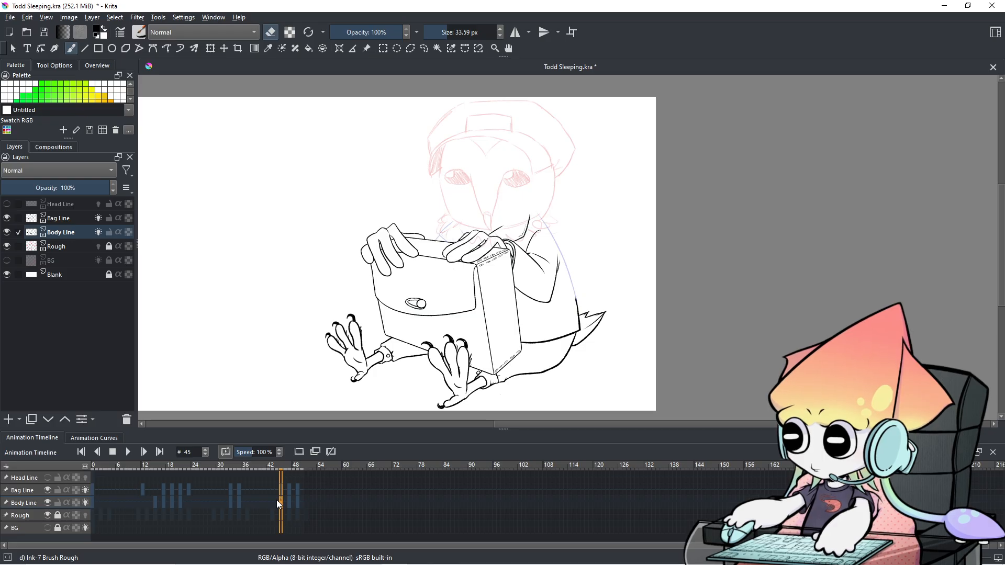
Step: Step through frames 13 to 21 to examine how the Body Line sleeve and back outline change
click(46, 490)
click(46, 490)
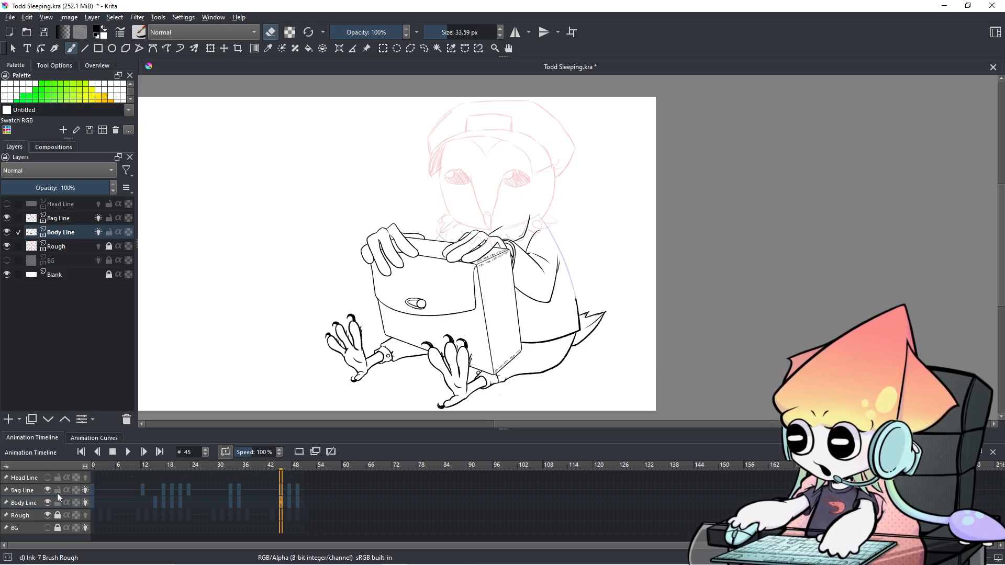
click(257, 496)
click(147, 504)
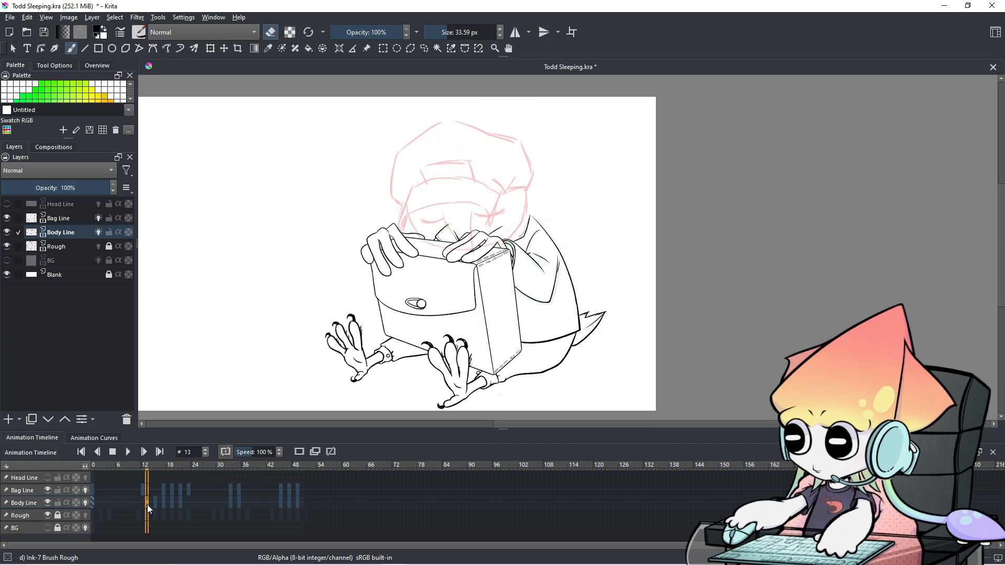
key(Right)
key(Right)
key(Right)
key(Right)
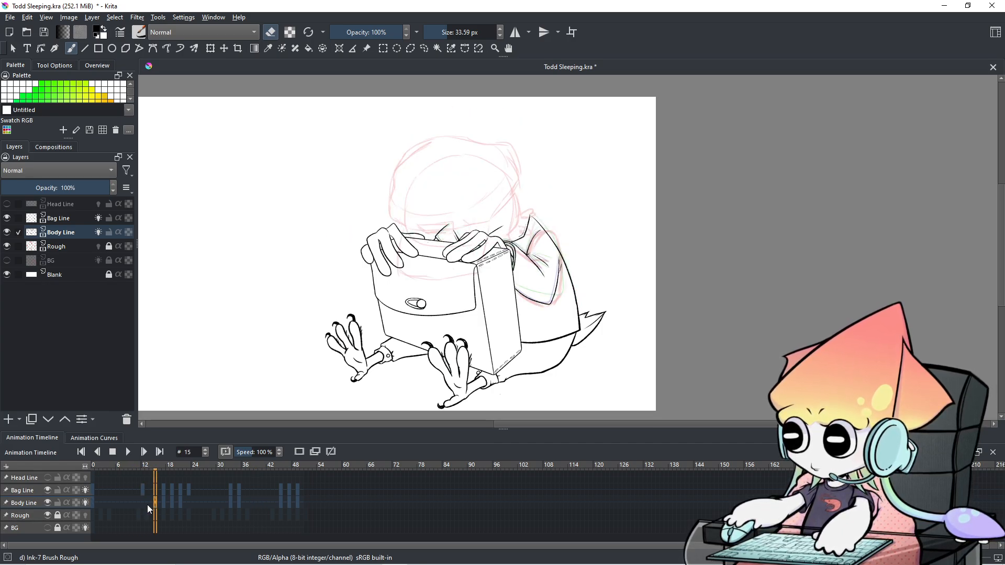
key(Right)
key(Right)
key(Right)
key(Right)
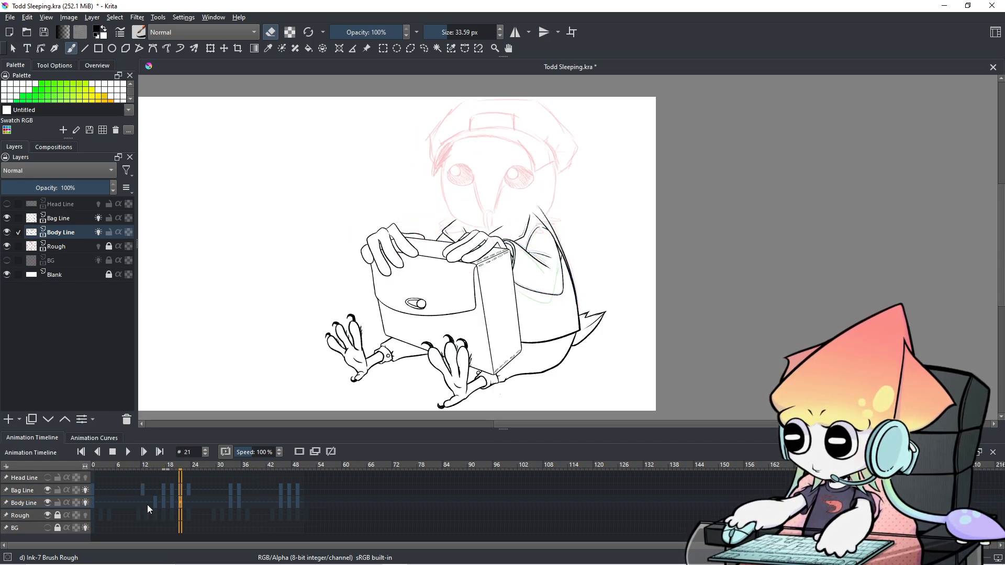
Step: Hide the Bag Line layer and erase the Body Line back outline running beside the sleeve at frame 21
scroll(605, 241, up, 3)
drag(605, 240, 541, 318)
scroll(546, 344, down, 1)
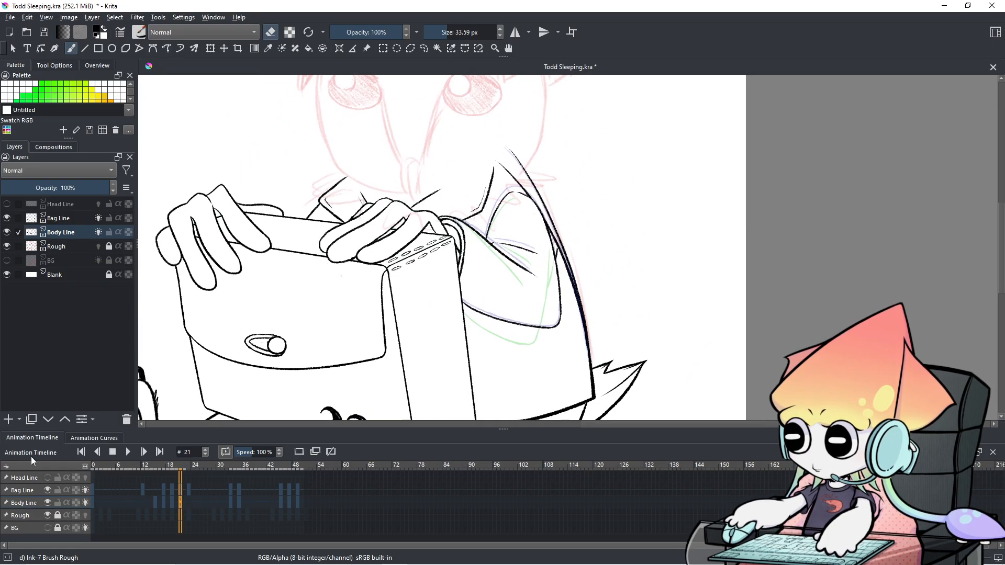
click(46, 490)
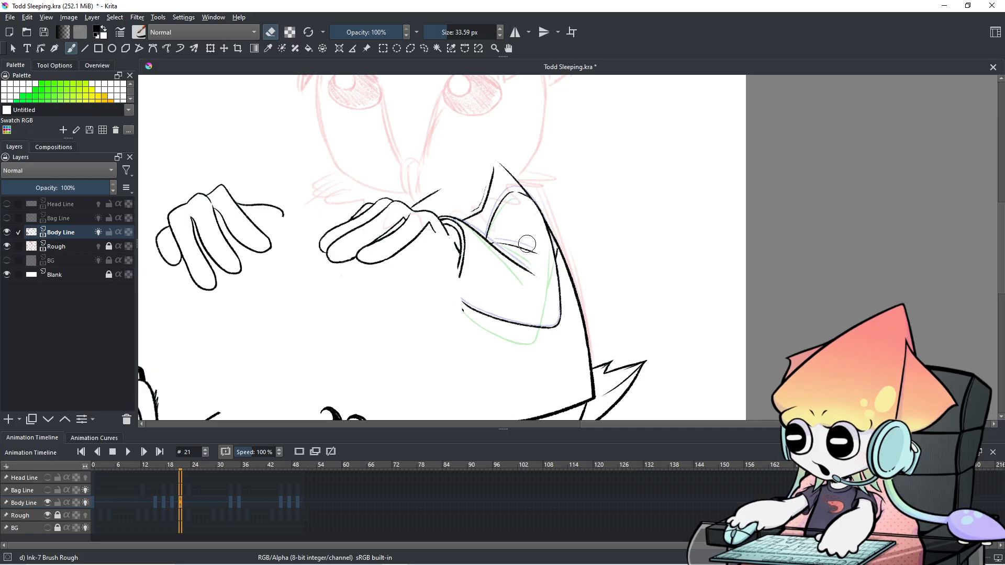
mouse_move(595, 314)
mouse_down()
mouse_move(593, 341)
mouse_move(586, 296)
mouse_move(591, 354)
mouse_move(577, 301)
mouse_up()
key(ctrl+z)
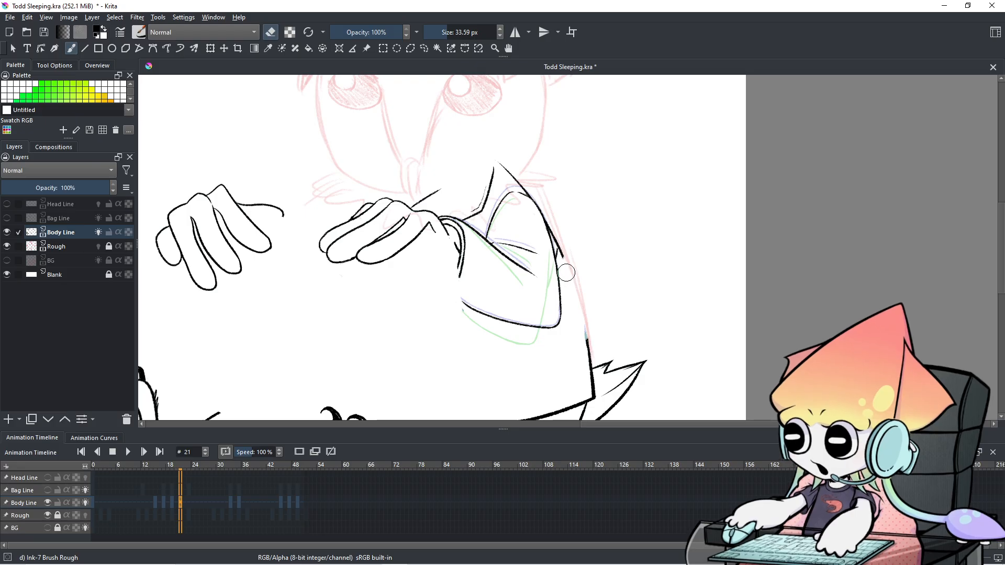
key(ctrl+plus)
key(ctrl+plus)
key(space)
drag(593, 234, 659, 295)
mouse_move(541, 141)
mouse_down()
mouse_move(493, 134)
mouse_move(505, 162)
mouse_move(549, 199)
mouse_up()
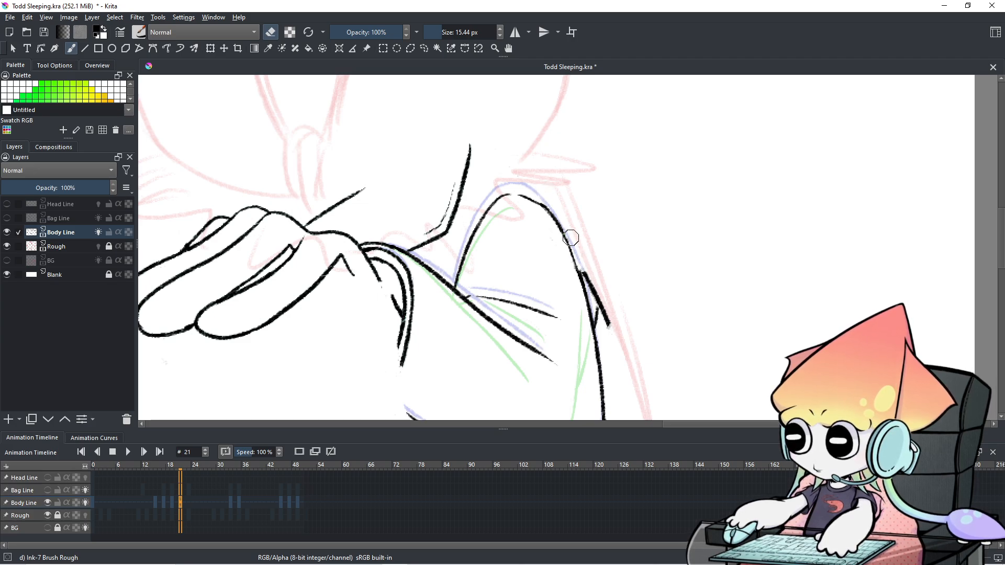
Step: Erase the leftover back-line stub at the sleeve's outer edge on frame 21 and touch up the edge, setting the brush size to 10.04 px
key(ctrl+z)
drag(589, 283, 575, 239)
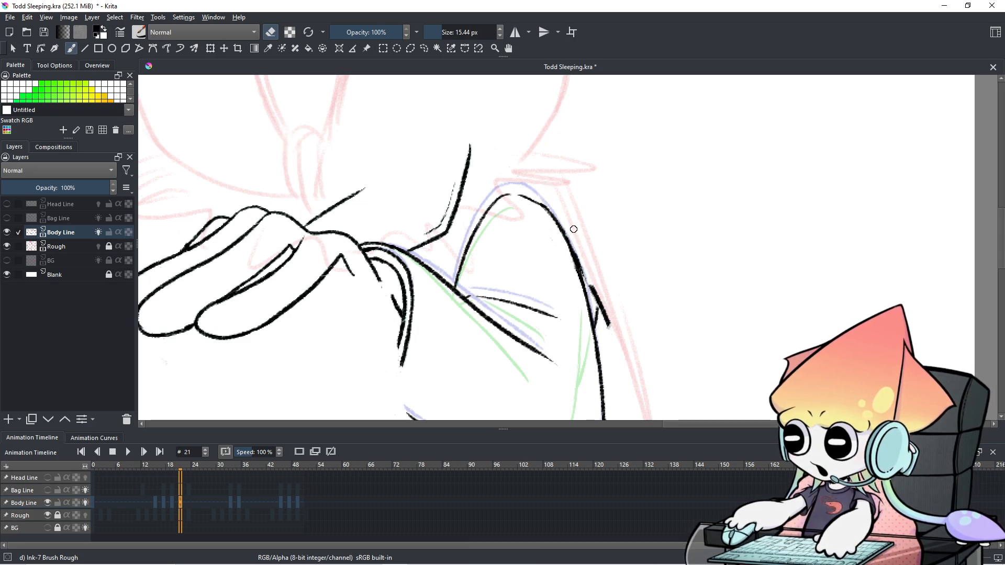
key(ctrl+z)
mouse_move(589, 285)
mouse_down()
mouse_move(596, 319)
mouse_move(597, 295)
mouse_move(605, 308)
mouse_move(594, 314)
mouse_move(597, 347)
mouse_up()
key(e)
key(ctrl+z)
drag(592, 309, 597, 354)
key(ctrl+z)
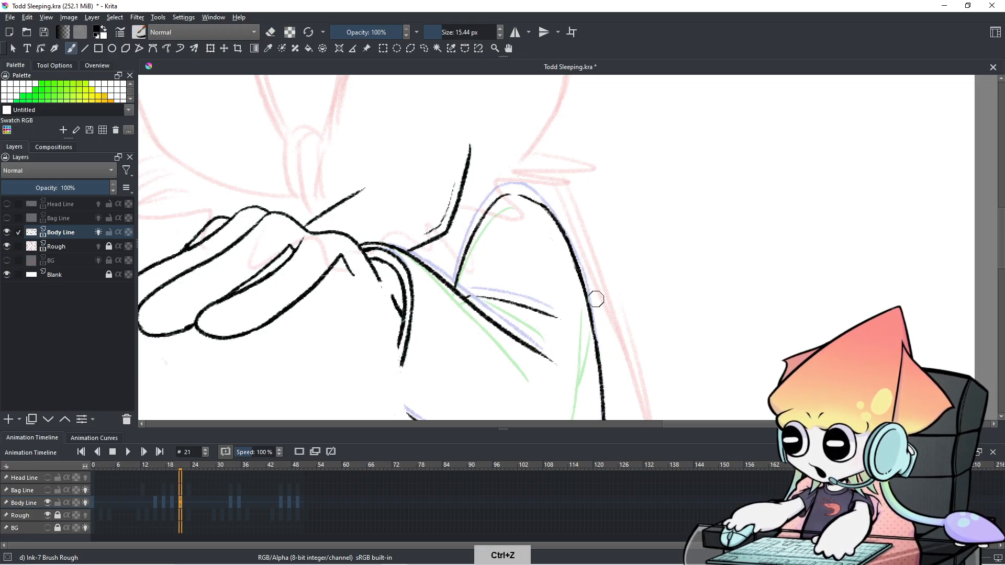
key(bracketleft)
key(bracketleft)
key(bracketleft)
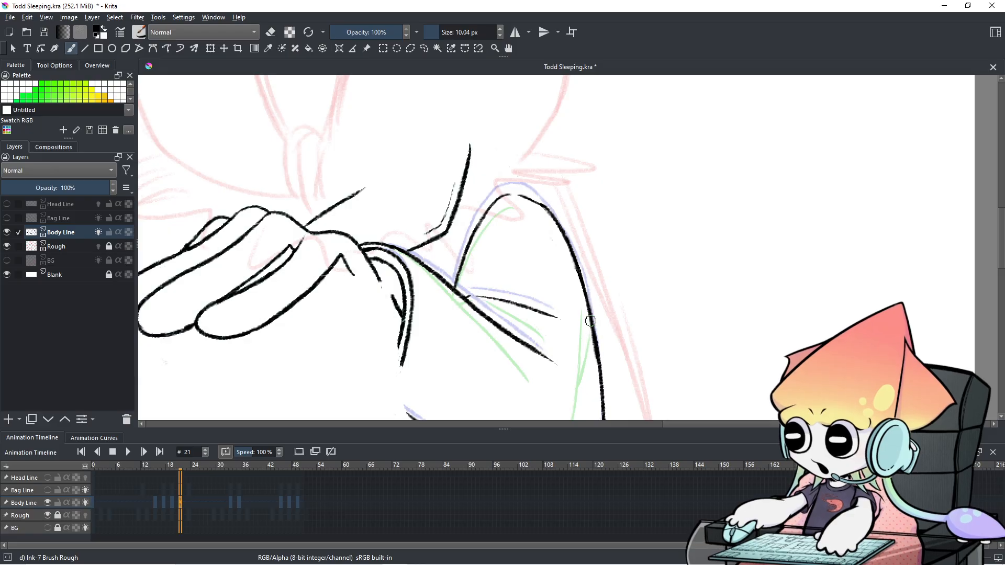
key(ctrl+z)
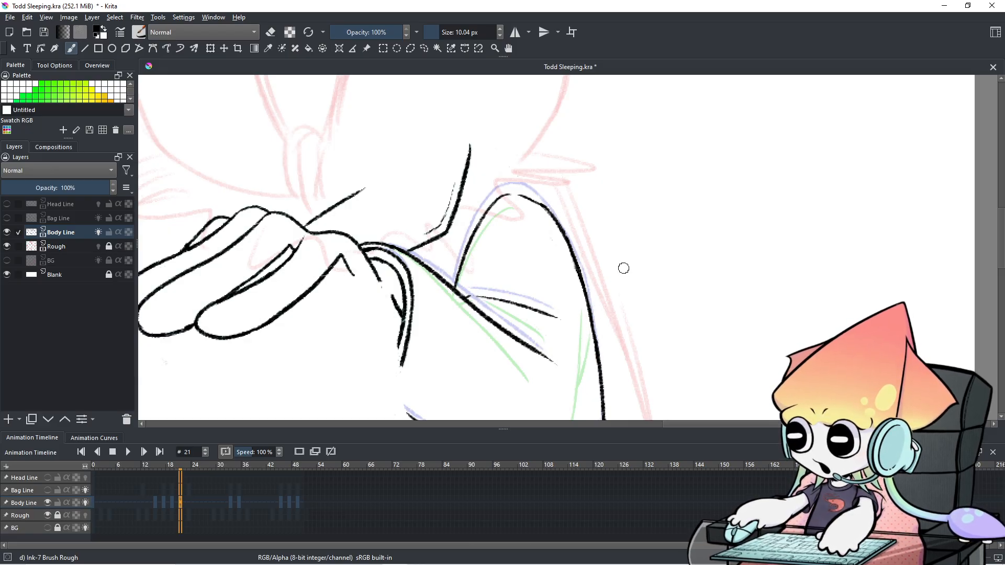
Step: Compare the cleaned sleeve at frame 21 with the preceding drawing and show the Bag Line layer again
scroll(623, 268, down, 1)
drag(621, 224, 607, 178)
key(Left)
key(Left)
key(Right)
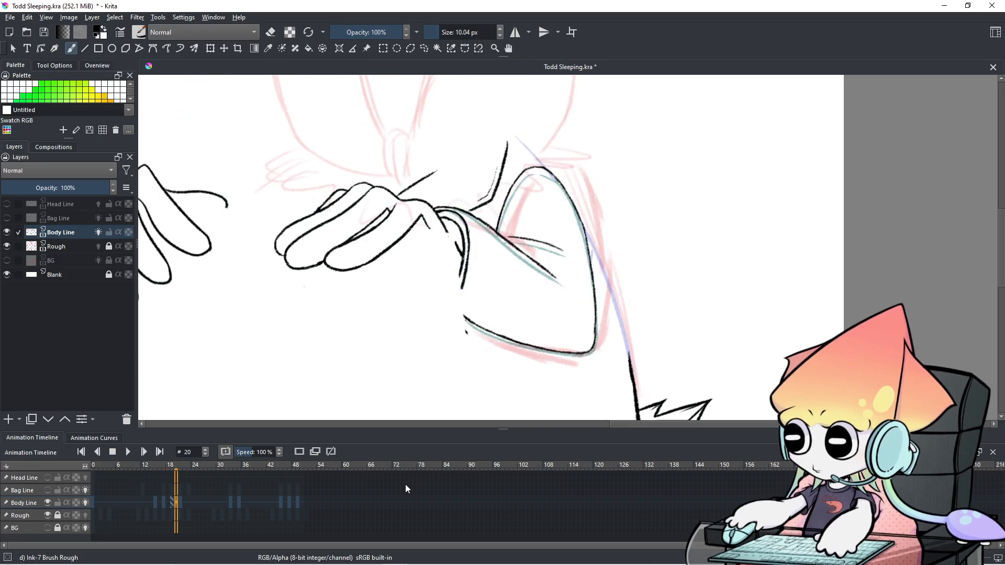
click(46, 490)
Step: Step through the frames from 20 to 43 to examine the continuity of the Body Line art
key(Right)
key(Right)
key(Right)
key(Right)
key(Right)
key(Right)
key(Right)
key(Right)
key(Right)
key(Right)
key(Right)
key(Right)
key(Right)
key(Right)
key(Right)
key(Left)
key(Left)
key(Right)
key(Right)
key(Right)
key(Right)
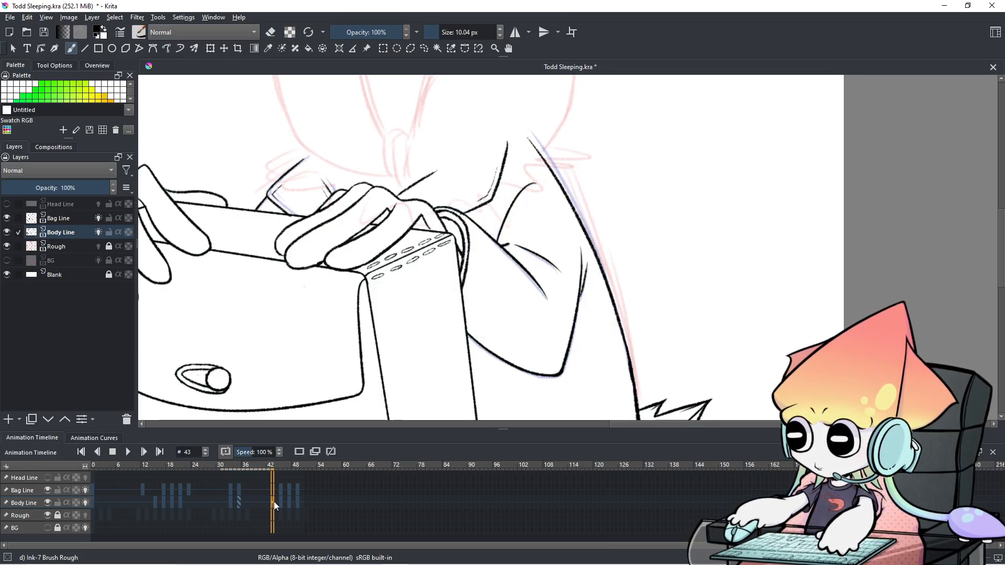
Step: Step back and forth between frame 43 and the end of the animation to examine the back outline
key(Right)
key(Right)
key(Right)
key(Right)
key(Right)
key(Right)
key(Right)
key(Left)
key(Left)
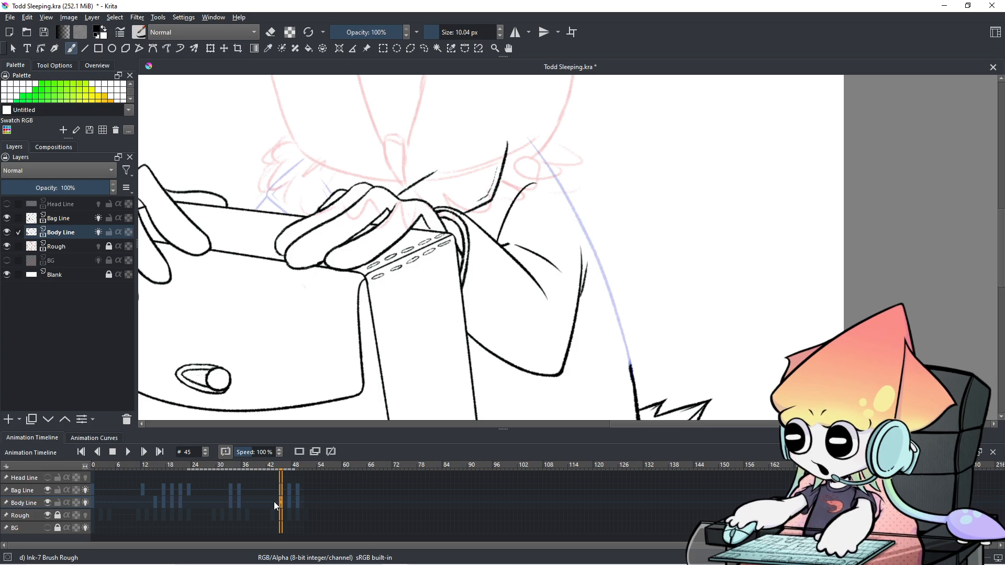
key(Left)
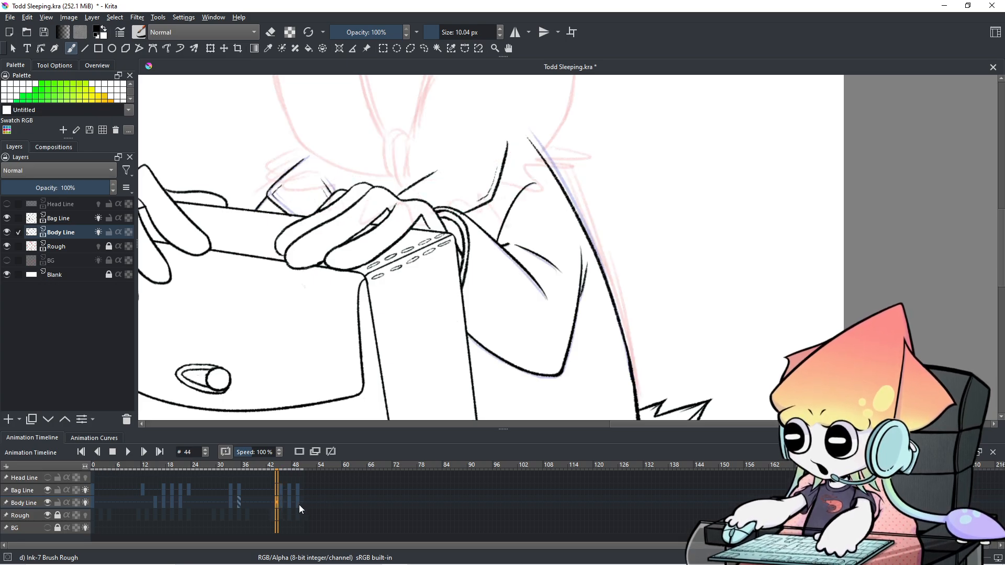
key(Right)
key(Right)
key(Left)
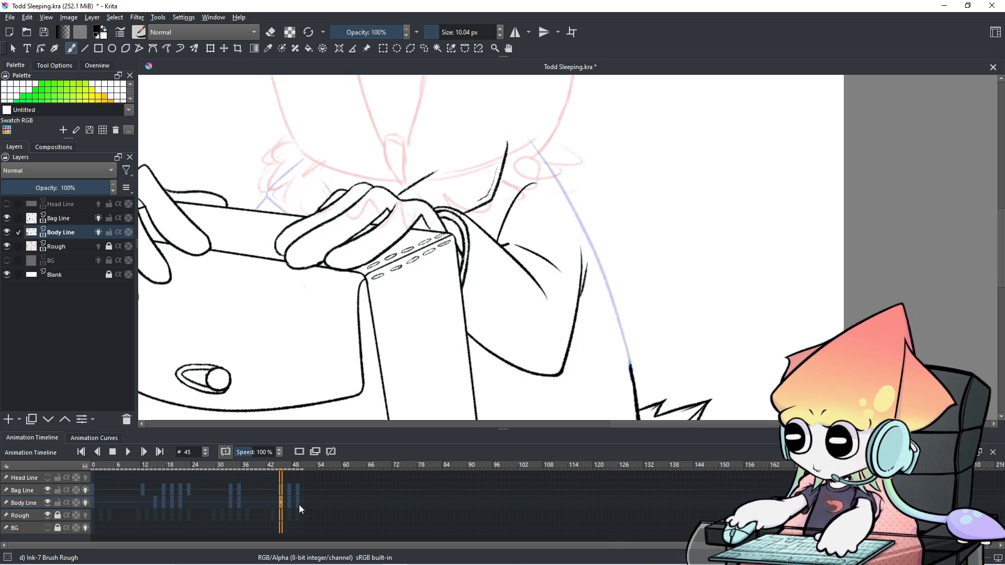
Step: Rotate the canvas and compare the back outline on frames 44 to 48 using the onion skins
key(ctrl+[)
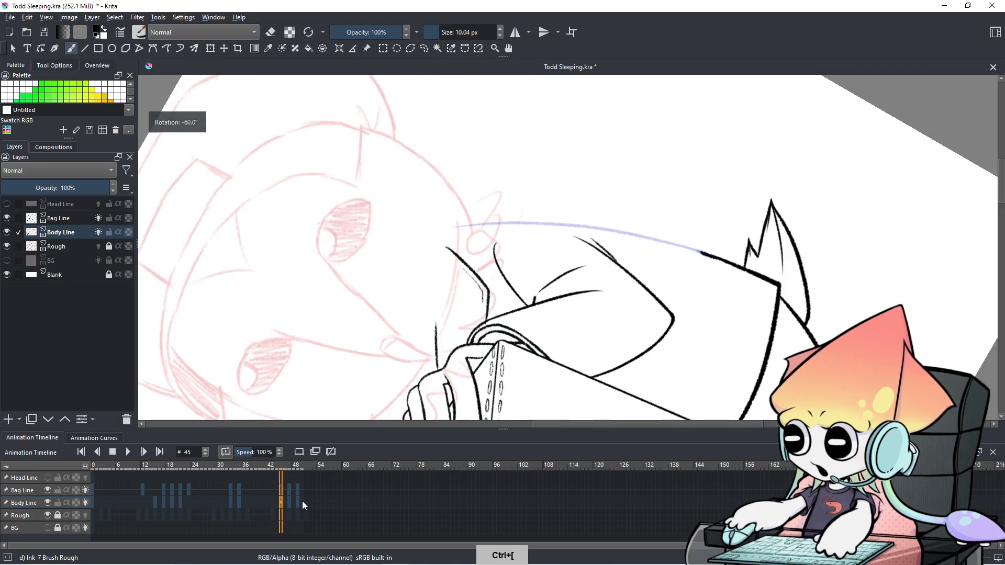
key(ctrl+[)
key(ctrl+[)
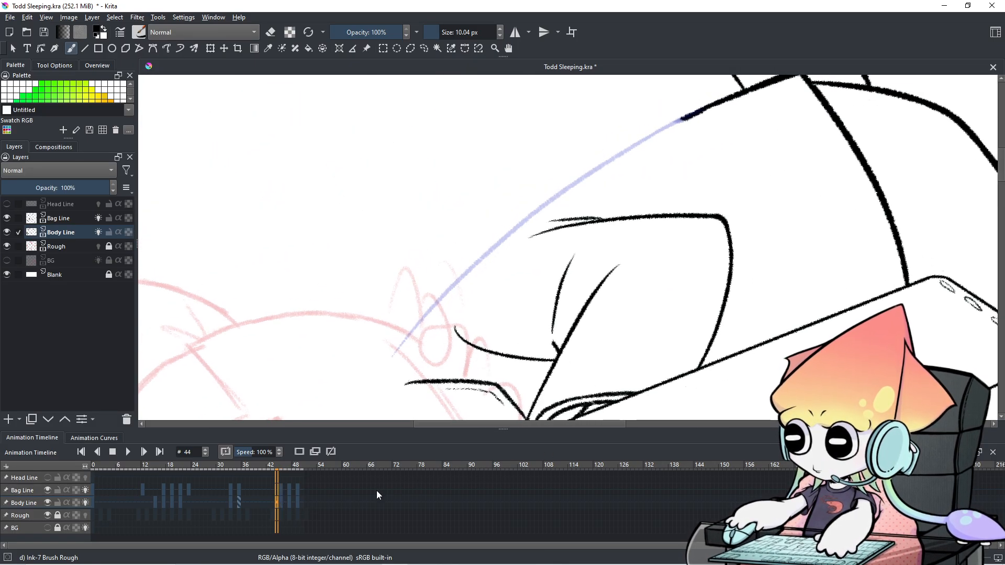
key(period)
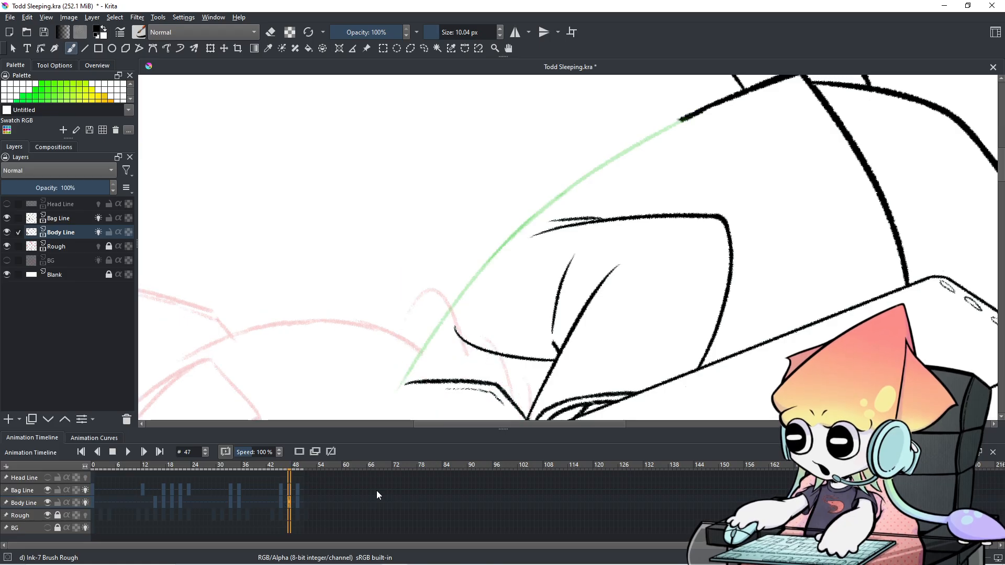
key(comma)
key(period)
key(period)
key(period)
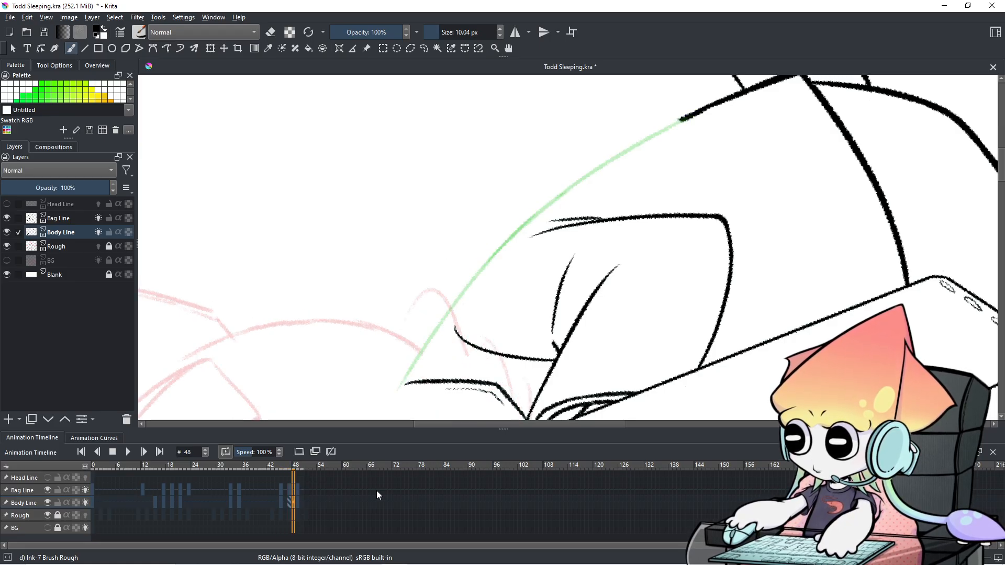
key(comma)
key(comma)
key(comma)
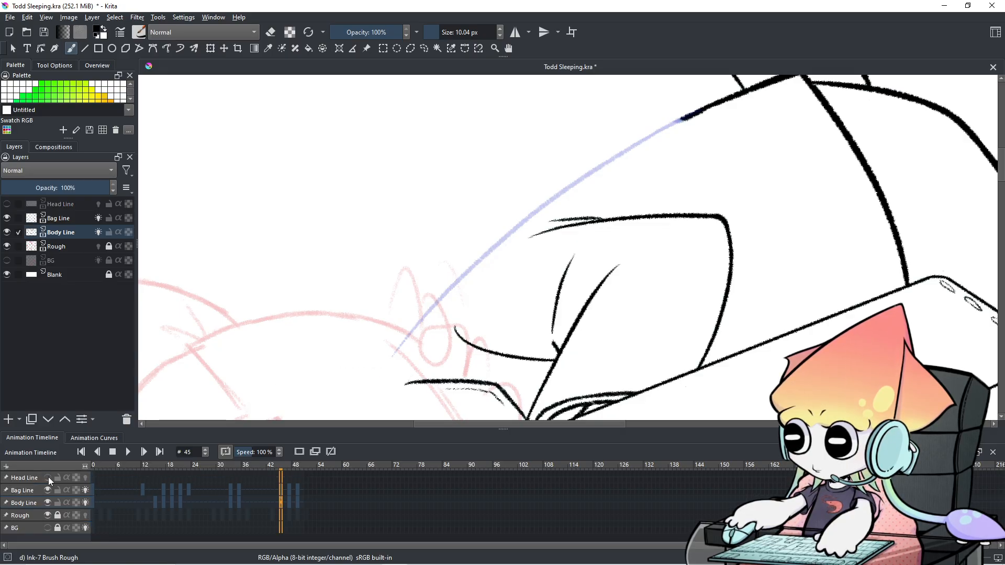
key(period)
key(period)
key(period)
key(period)
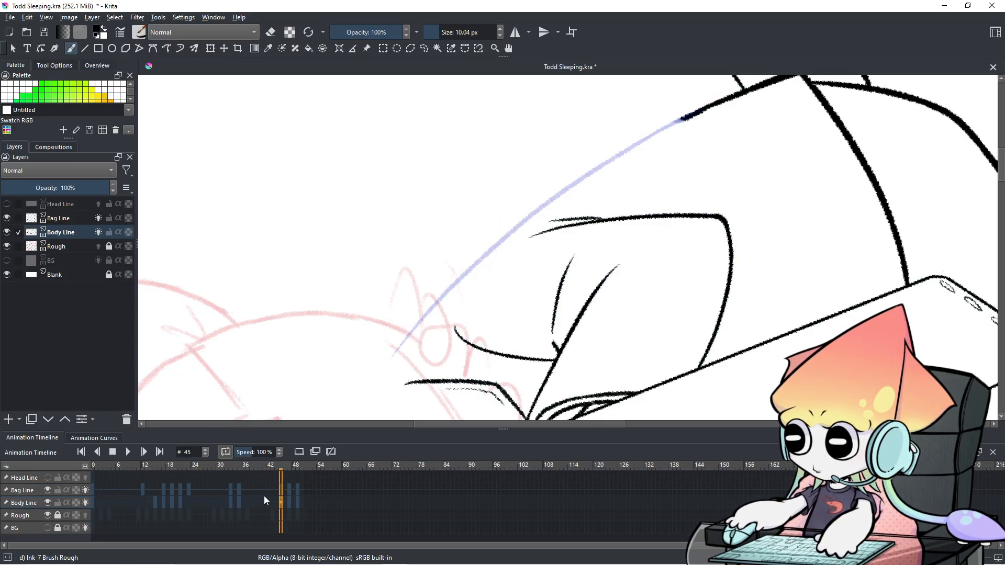
key(comma)
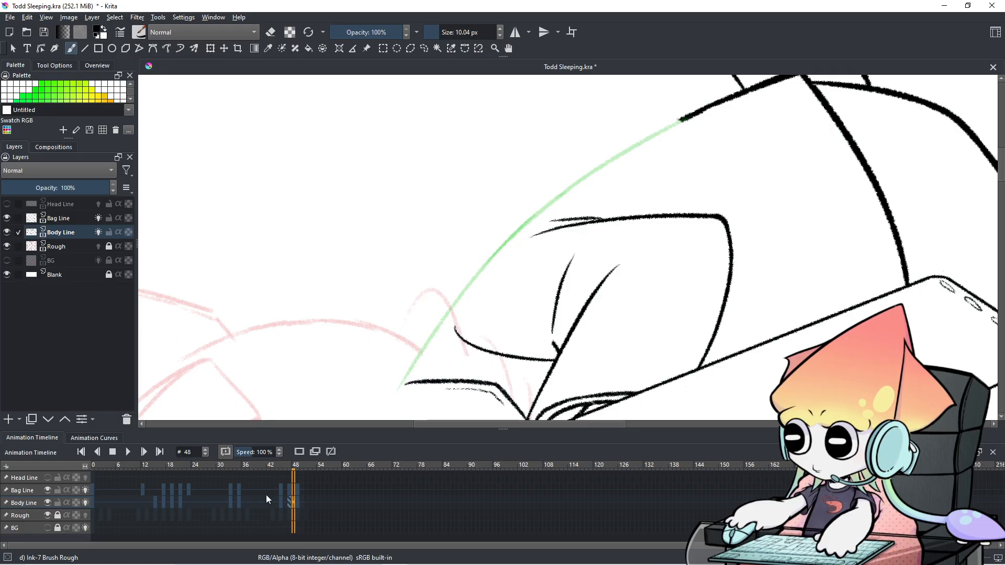
key(comma)
key(comma)
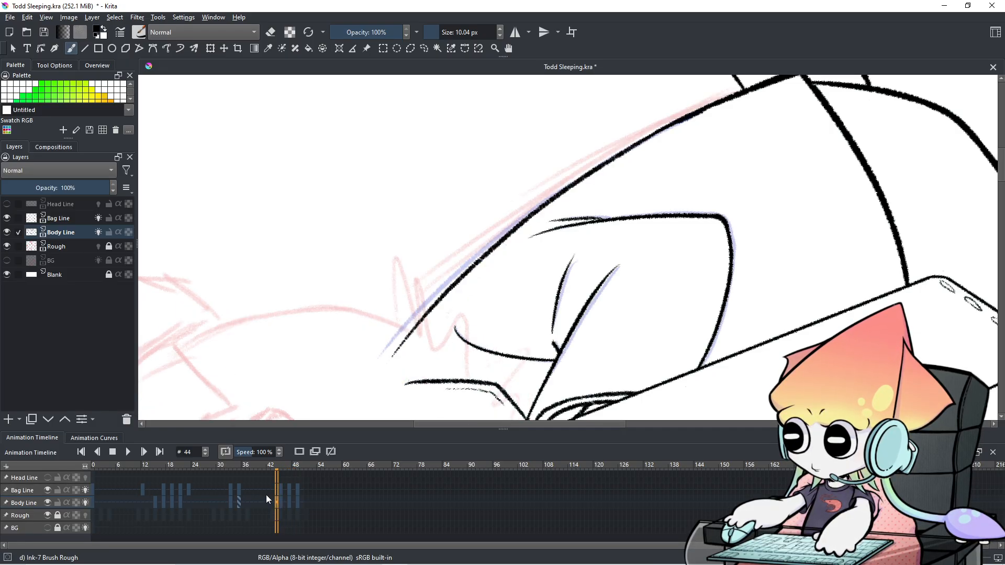
key(comma)
key(period)
key(comma)
key(period)
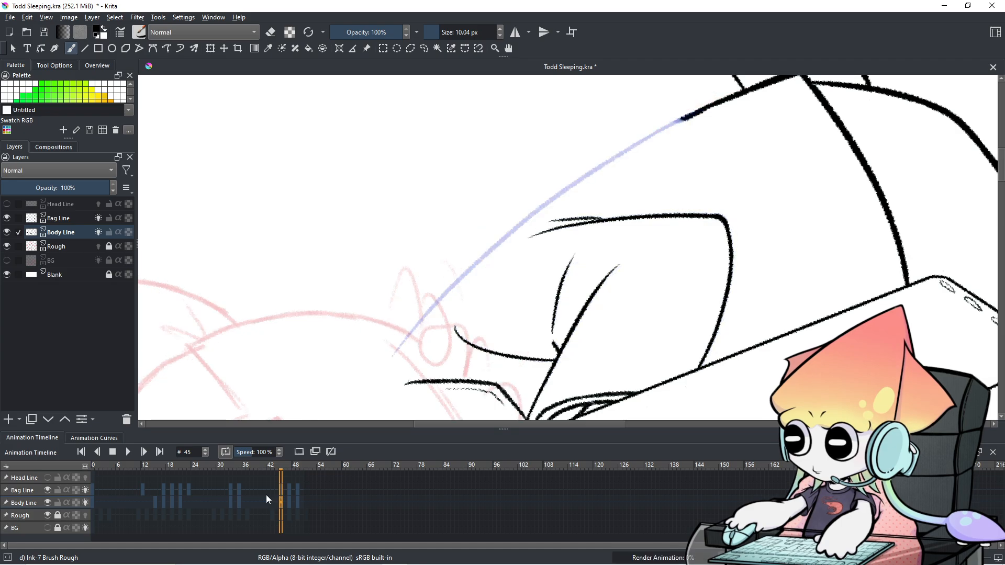
Step: Ink the back outline from the neck to beside the sleeve at frame 45 with an 8.79 px brush
drag(470, 347, 384, 346)
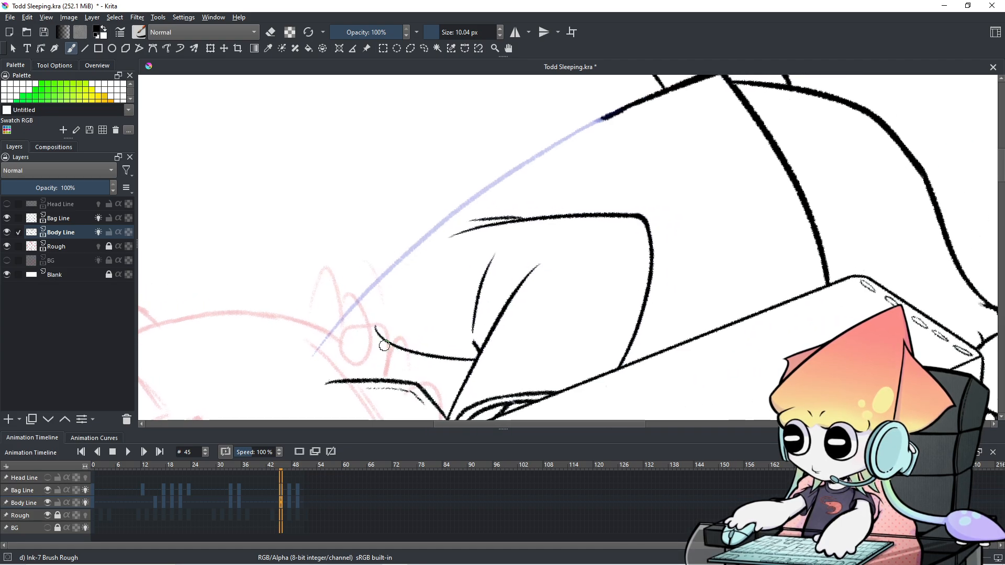
drag(317, 376, 352, 286)
key(ctrl+z)
mouse_move(327, 331)
shift+mouse_down()
mouse_move(325, 348)
mouse_move(359, 281)
shift+mouse_up()
key(ctrl+z)
drag(313, 364, 423, 217)
key(ctrl+z)
drag(313, 361, 442, 223)
key(ctrl+z)
key(ctrl+z)
drag(312, 361, 464, 210)
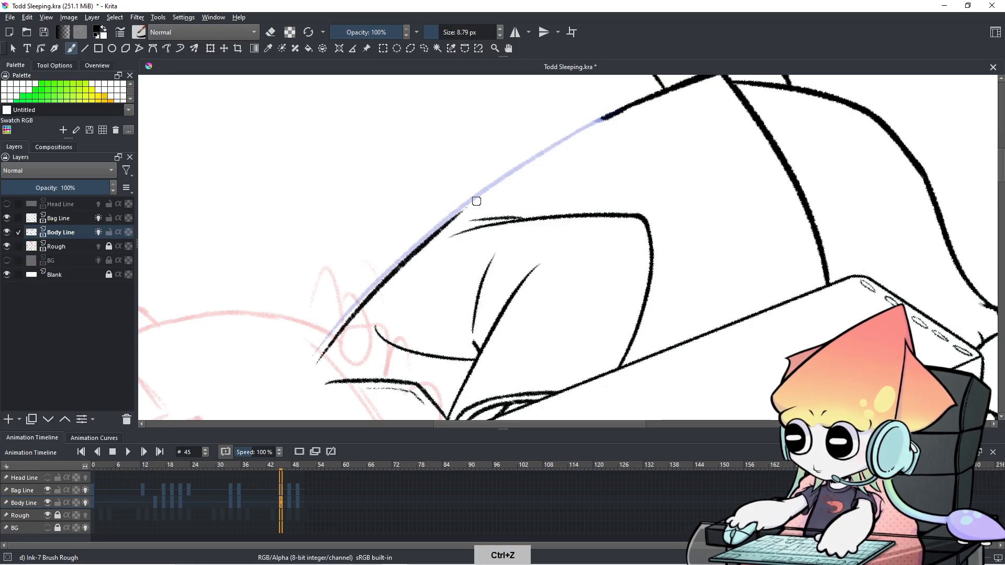
Step: Extend the back outline at frame 45 until it joins the existing line near the tail
drag(439, 242, 590, 127)
key(ctrl+z)
drag(425, 242, 595, 123)
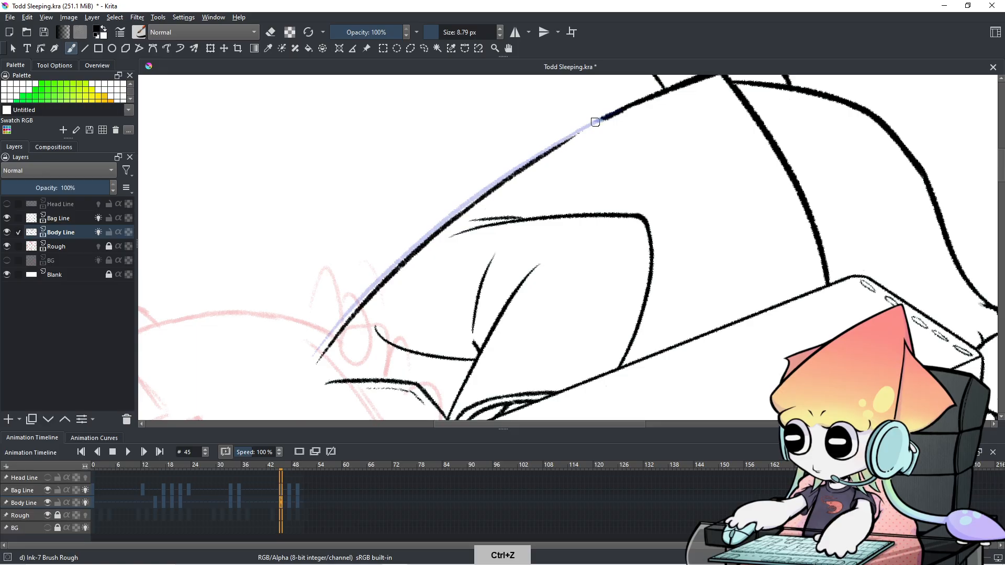
drag(528, 169, 609, 118)
key(ctrl+z)
drag(553, 150, 608, 120)
key(ctrl+z)
drag(553, 150, 614, 112)
key(ctrl+z)
key(ctrl+z)
mouse_move(540, 157)
mouse_down()
mouse_move(615, 113)
mouse_move(606, 119)
mouse_up()
key(ctrl+z)
mouse_move(547, 153)
mouse_down()
mouse_move(616, 113)
mouse_move(549, 145)
mouse_up()
key(ctrl+z)
key(ctrl+z)
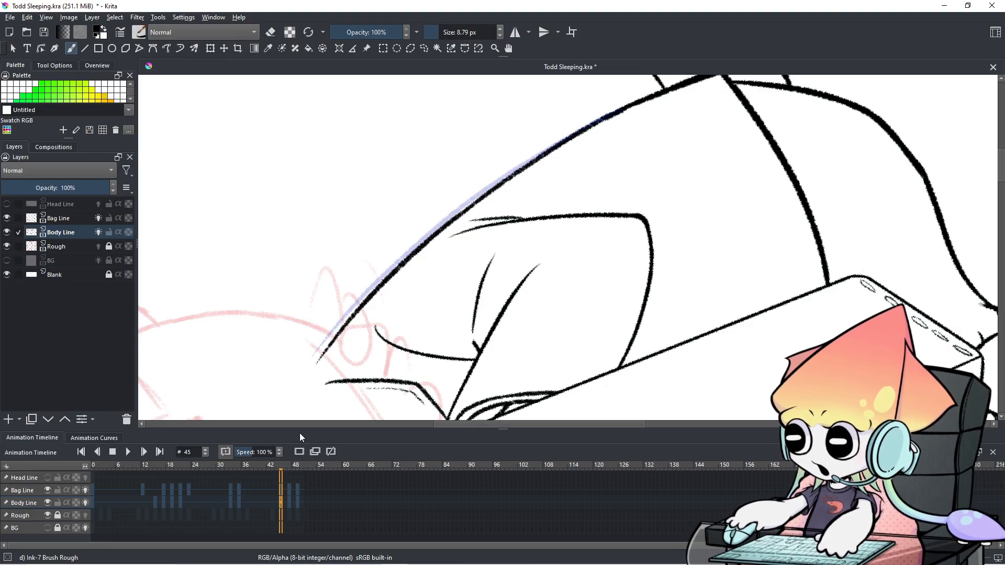
Step: Compare the back outline on frames 45 and 47, lock the Body Line layer and make Bag Line the active layer
click(290, 489)
click(282, 487)
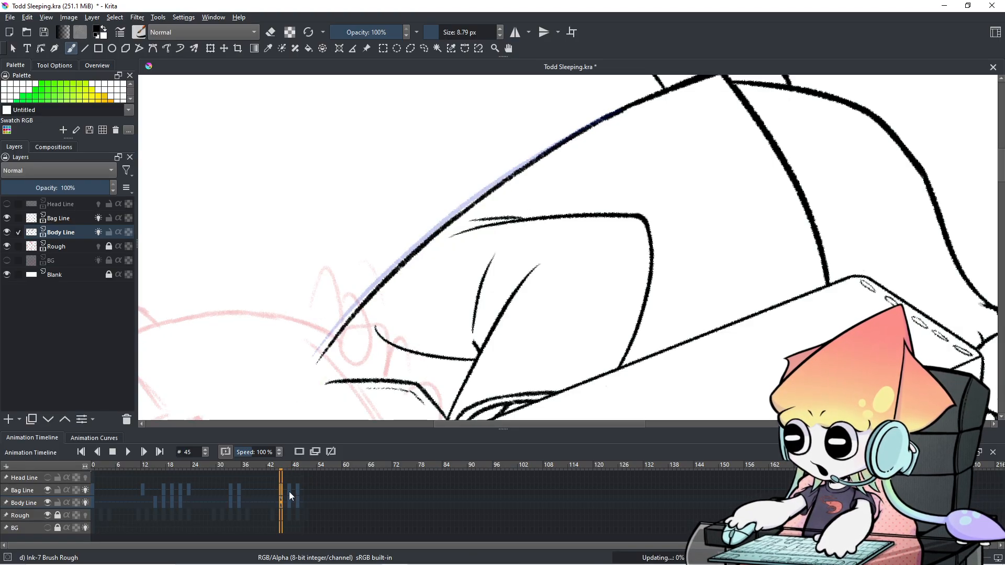
click(47, 490)
click(47, 490)
click(58, 503)
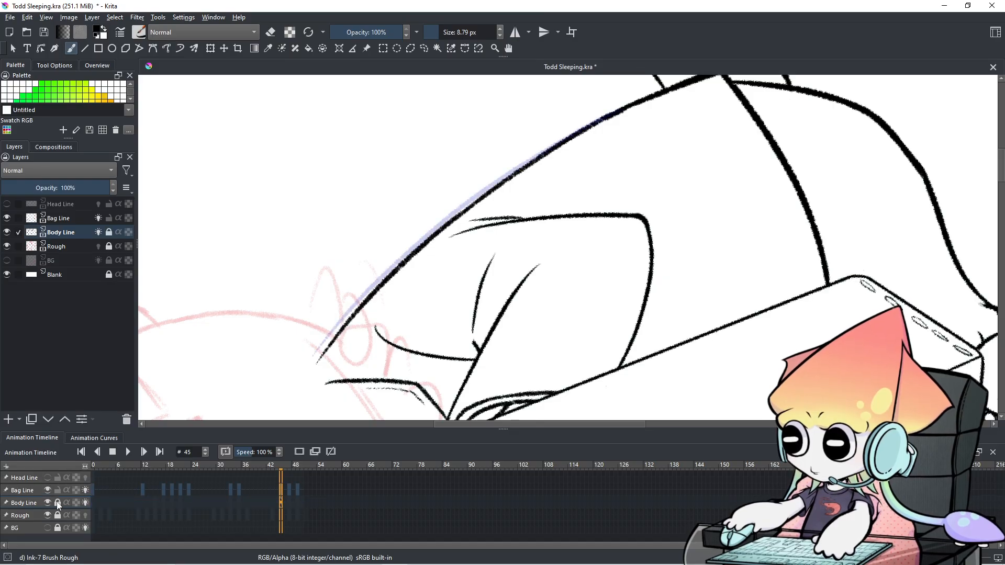
click(288, 488)
click(280, 490)
click(289, 489)
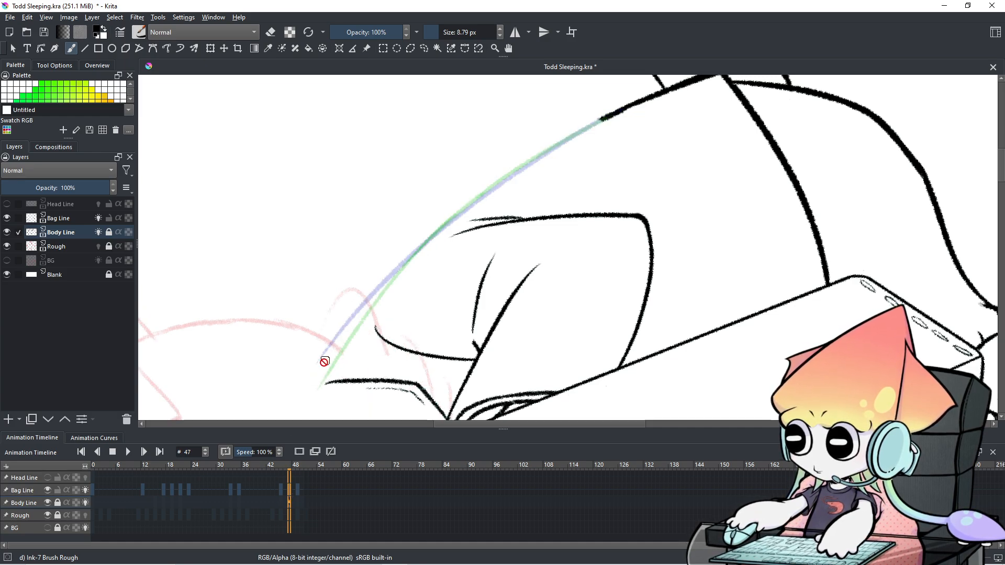
click(39, 490)
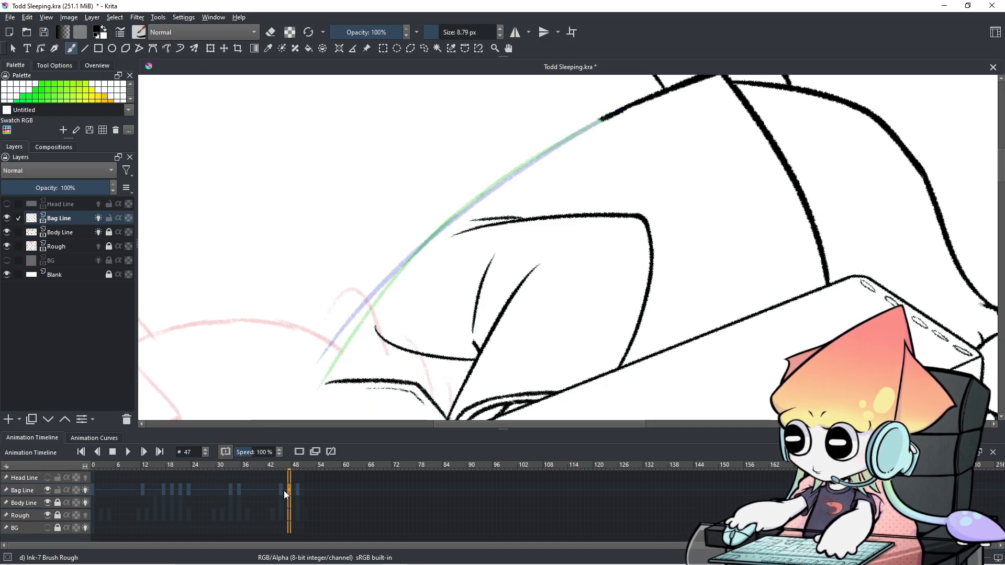
Step: Toggle the Bag Line and Body Line layers' visibility at frame 45 to check their contents, keeping Body Line locked
click(281, 492)
click(47, 489)
click(47, 490)
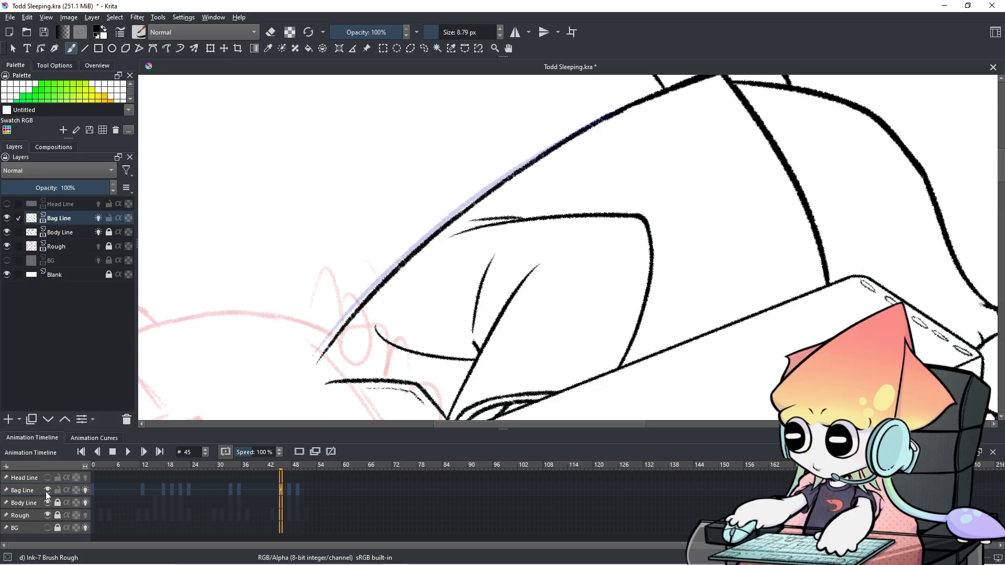
click(58, 502)
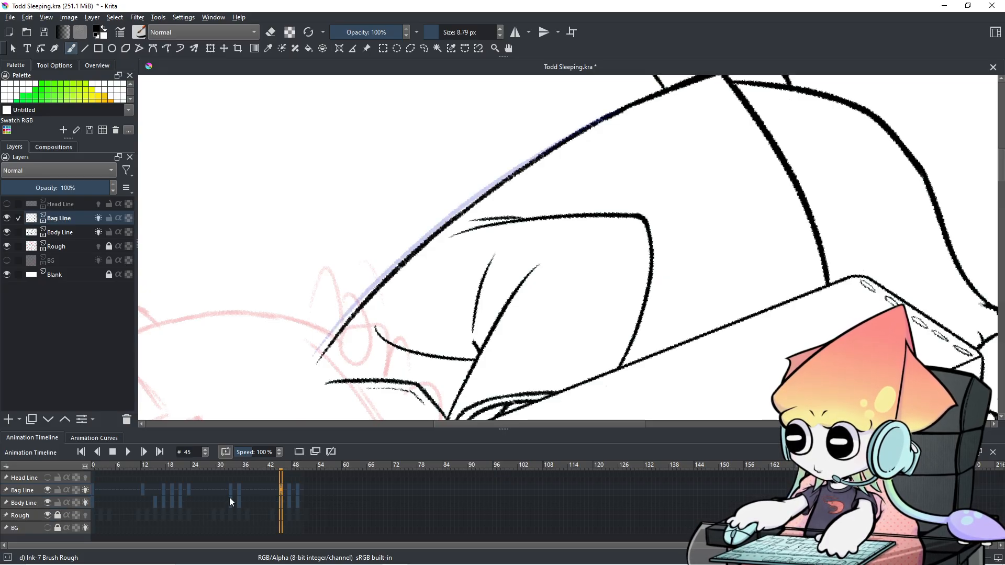
click(289, 489)
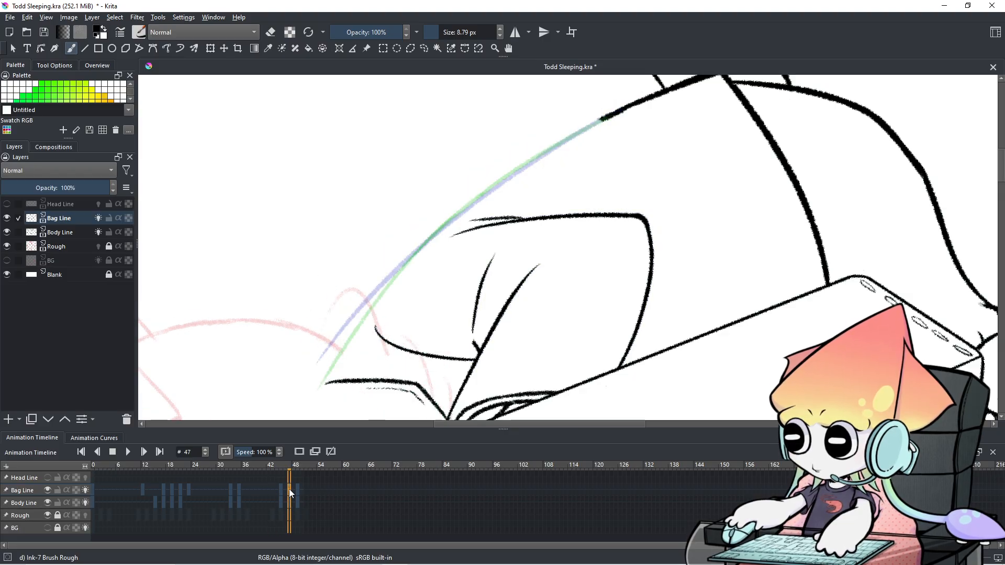
click(281, 491)
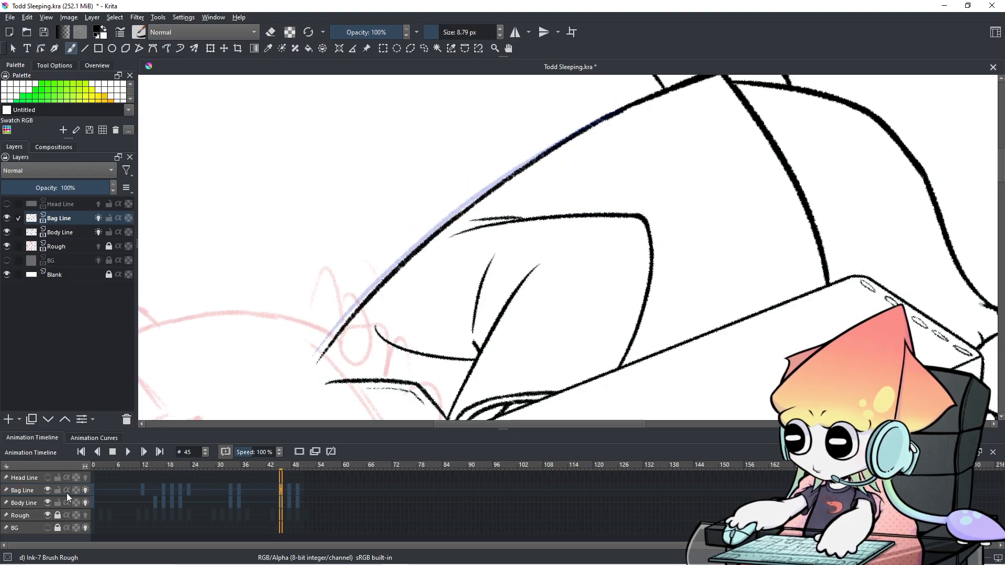
click(48, 491)
click(48, 491)
click(47, 503)
click(46, 503)
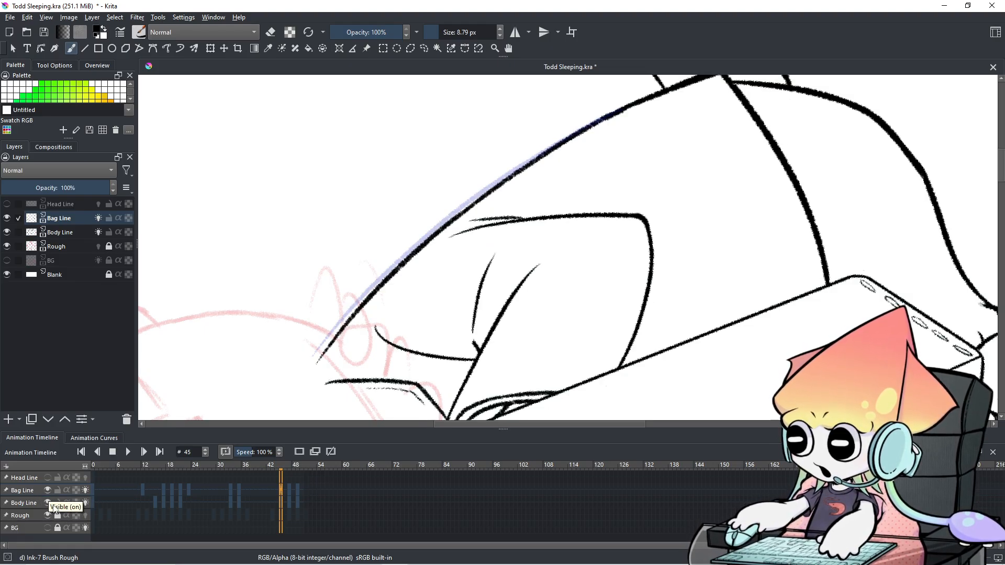
click(58, 503)
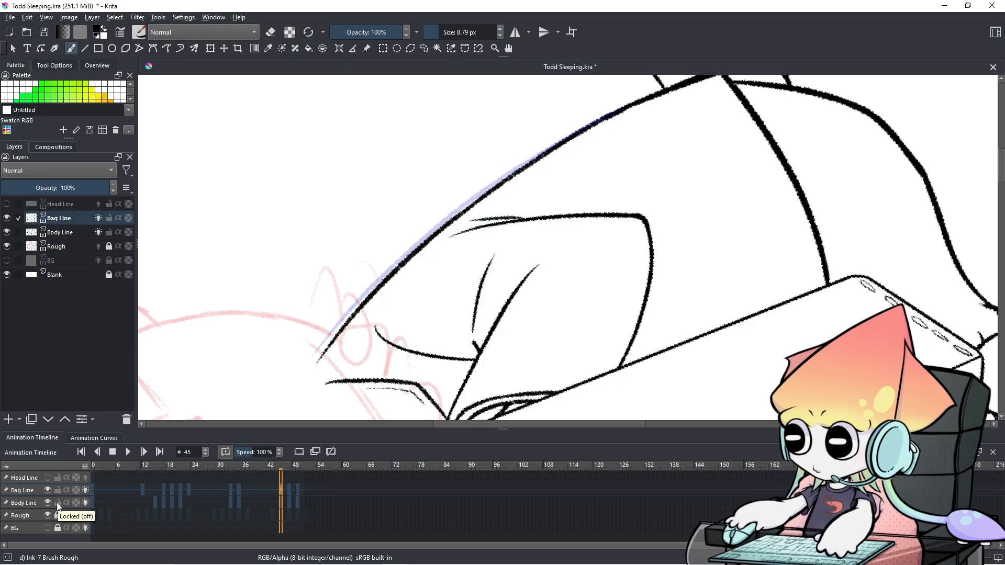
Step: Ink the lowest stretch of the back outline beside the neck at frame 47 on Bag Line with an 8.79 px brush
click(290, 486)
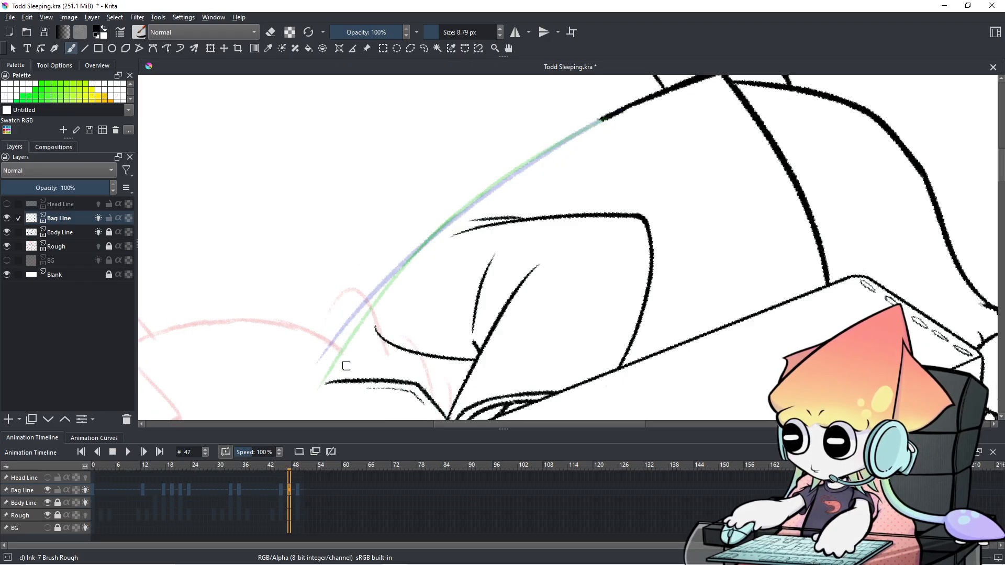
drag(334, 350, 381, 289)
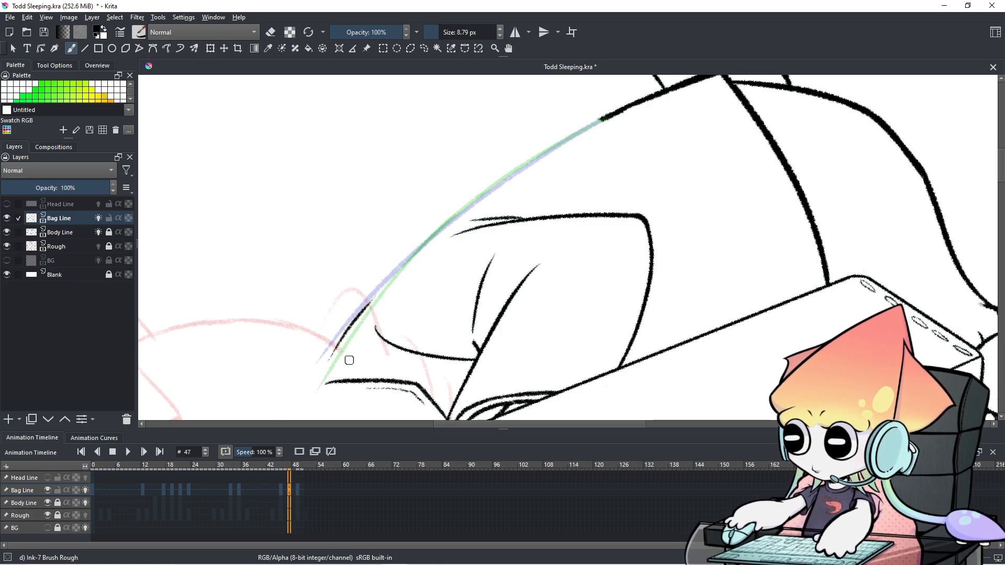
drag(474, 278, 435, 286)
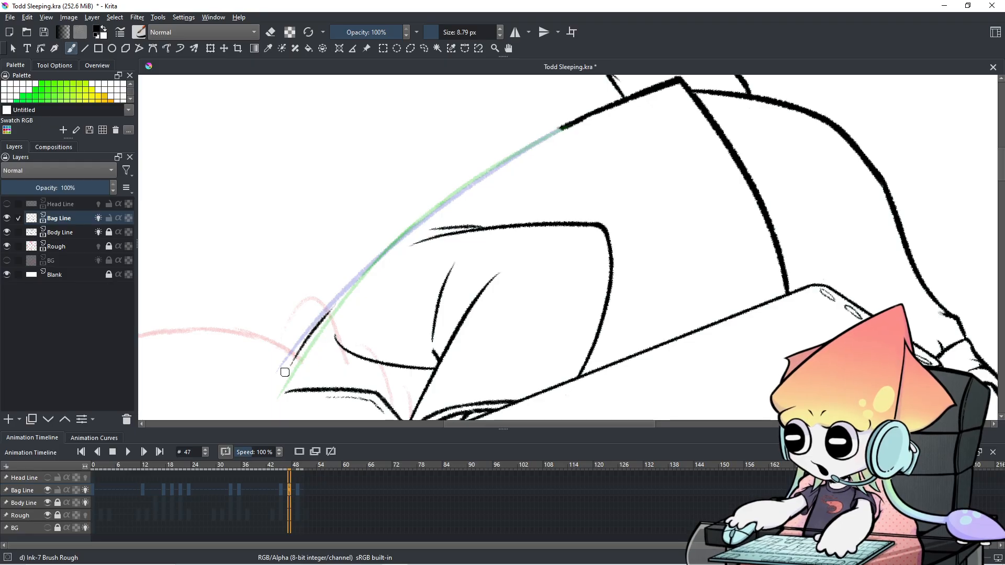
key(ctrl+z)
drag(280, 375, 353, 284)
key(ctrl+z)
drag(285, 378, 361, 278)
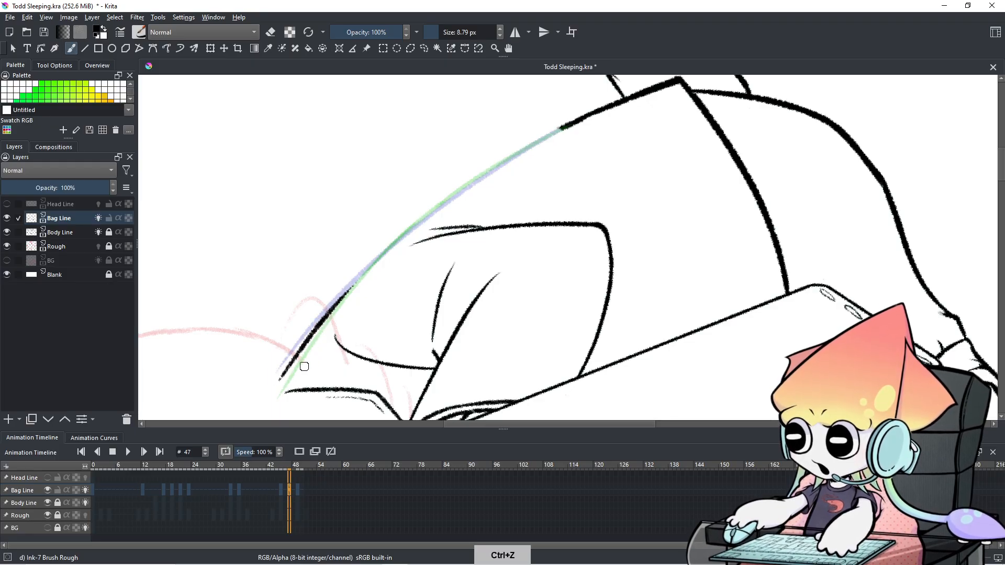
drag(318, 330, 430, 216)
key(ctrl+z)
key(ctrl+z)
drag(279, 385, 370, 257)
key(ctrl+z)
key(ctrl+z)
mouse_move(282, 378)
mouse_down()
mouse_move(380, 250)
mouse_move(340, 296)
mouse_move(367, 264)
mouse_move(456, 191)
mouse_up()
key(ctrl+z)
key(ctrl+z)
key(ctrl+z)
Step: Try to extend the back outline from the neck stroke up past the sleeve at frame 47
drag(332, 315, 474, 175)
key(ctrl+z)
drag(331, 314, 465, 195)
key(ctrl+z)
drag(335, 308, 472, 174)
key(ctrl+z)
drag(331, 311, 433, 203)
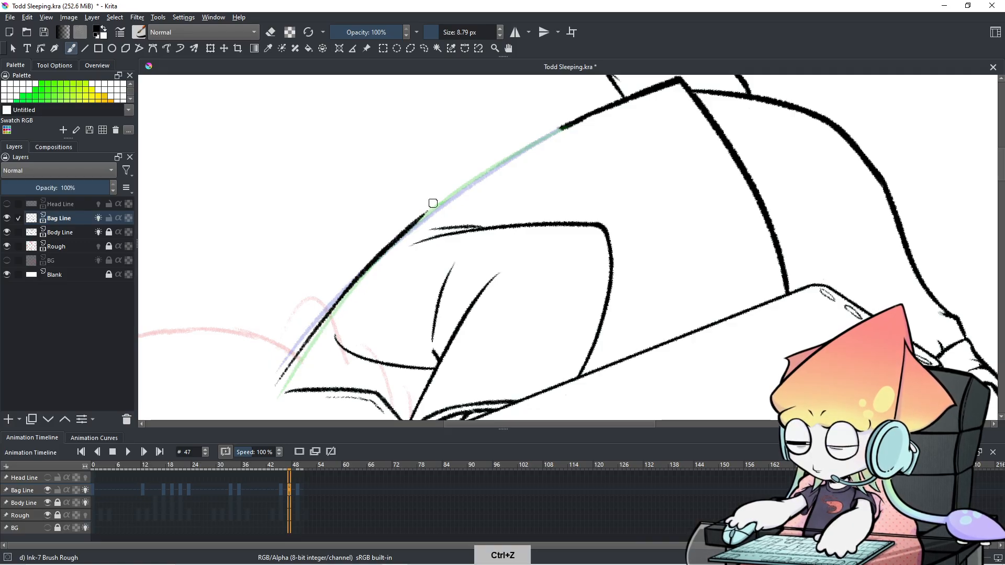
key(ctrl+z)
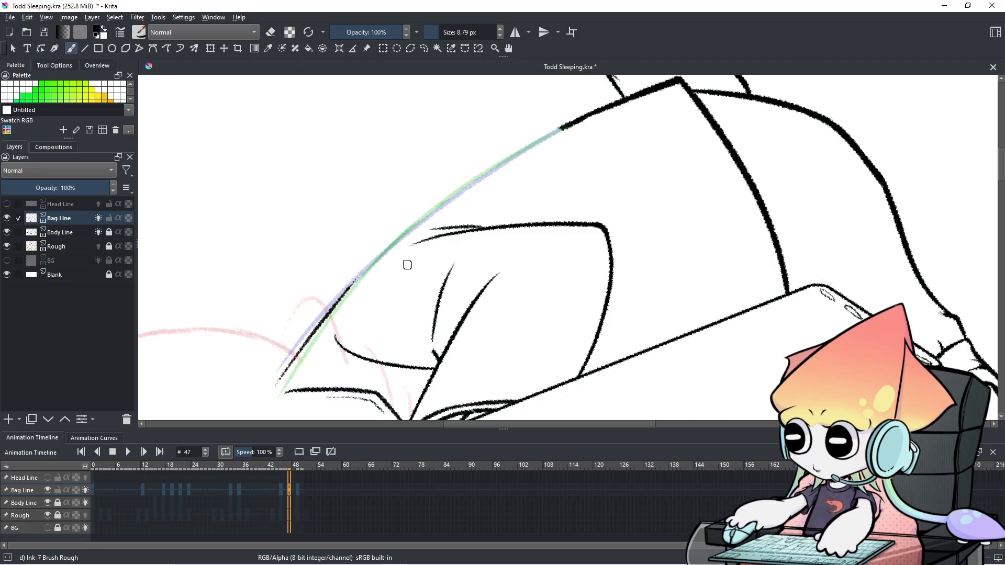
Step: Trim the upper tip of the neck stroke with the eraser and retry extending the outline towards the sleeve
key(e)
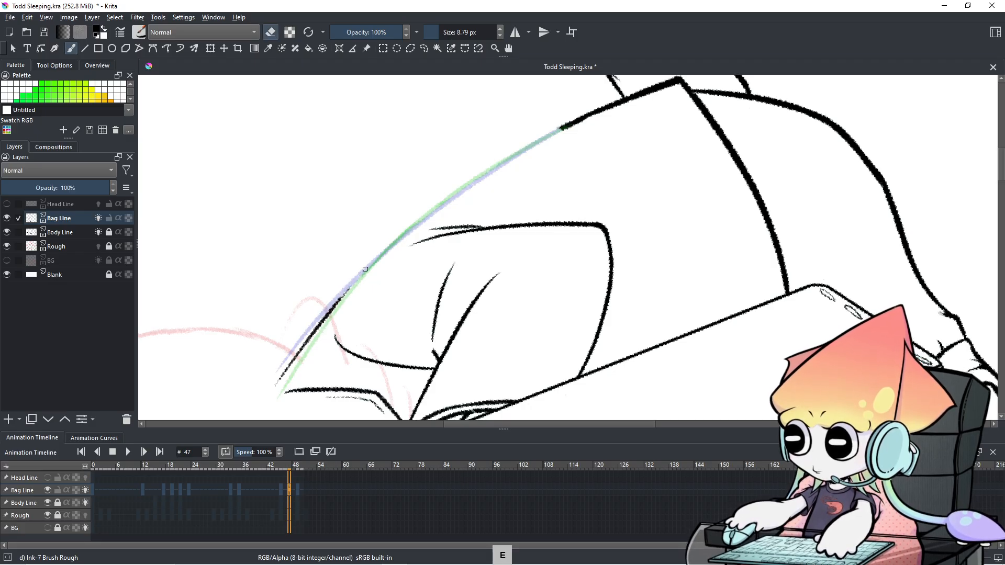
key(e)
drag(335, 303, 400, 234)
key(ctrl+z)
drag(335, 308, 456, 196)
key(ctrl+z)
key(ctrl+z)
drag(335, 308, 439, 196)
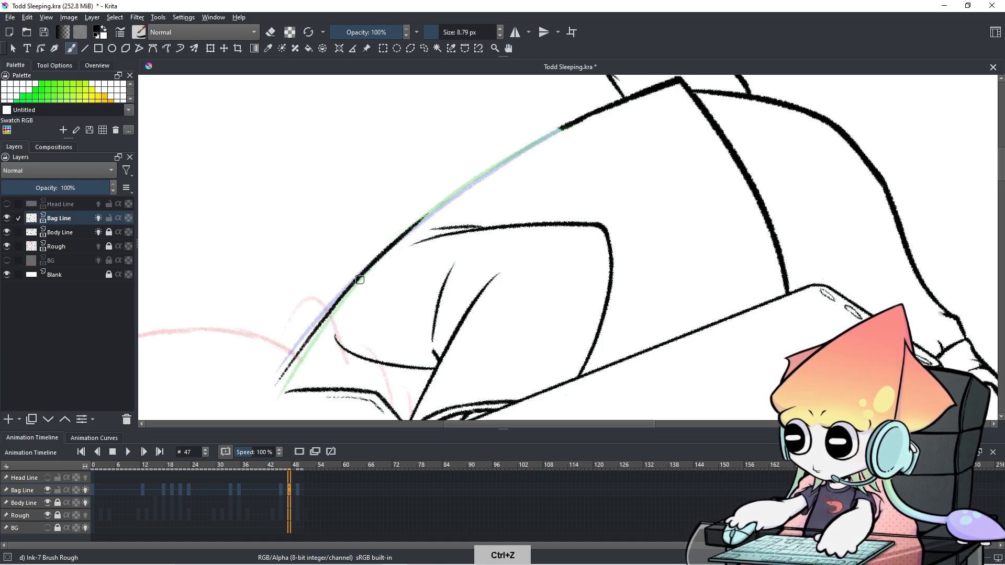
key(ctrl+z)
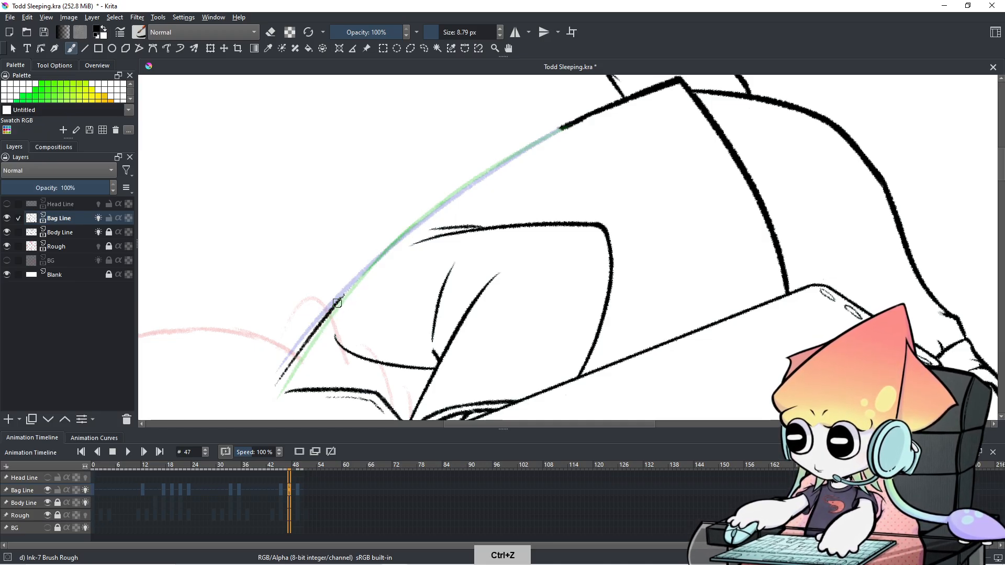
key(ctrl+z)
Step: Try to continue the back outline from the neck stroke with thinner brushes of 4.92 and 4.32 px
shift+drag(354, 262, 361, 261)
key(ctrl+z)
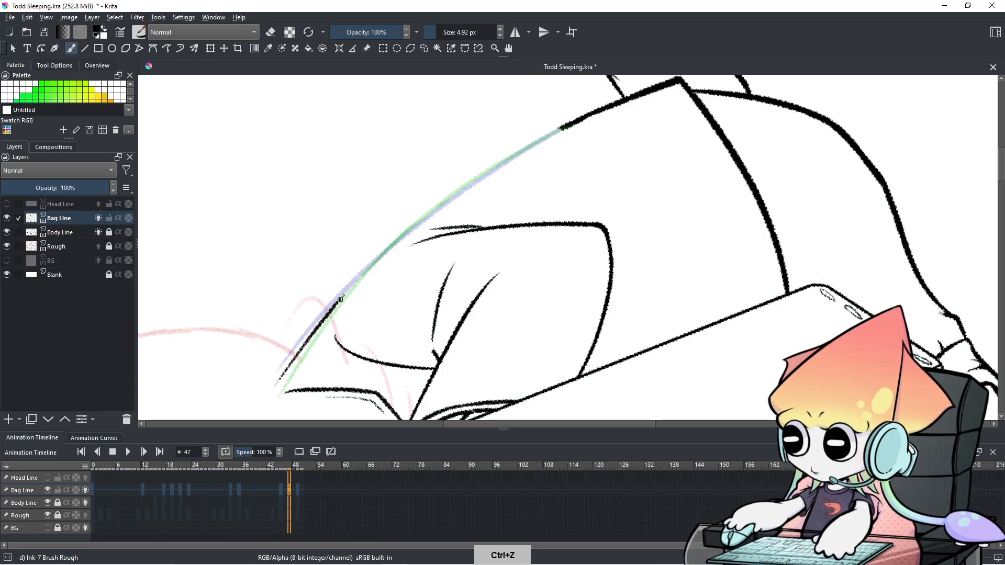
drag(343, 293, 428, 215)
key(ctrl+z)
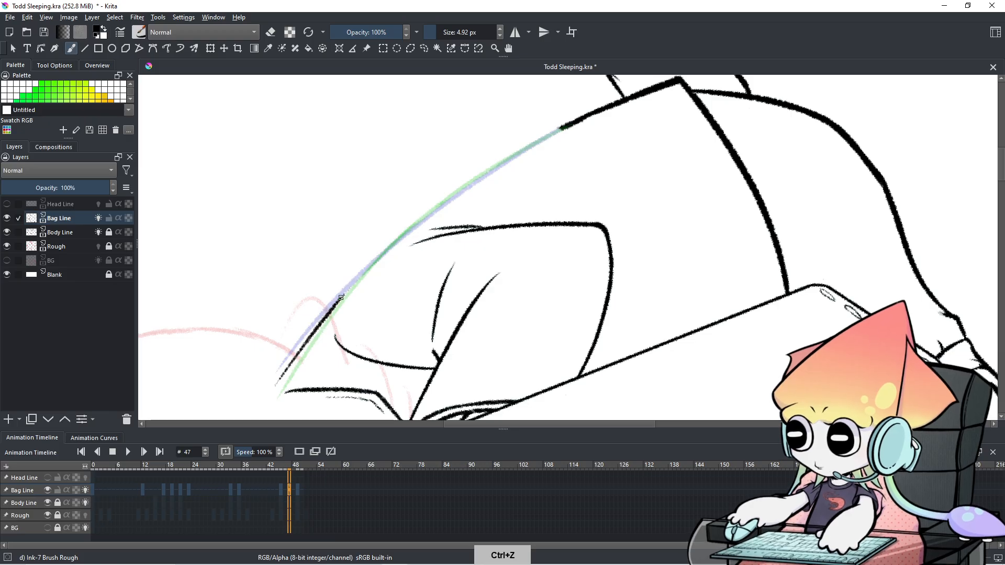
drag(341, 299, 400, 235)
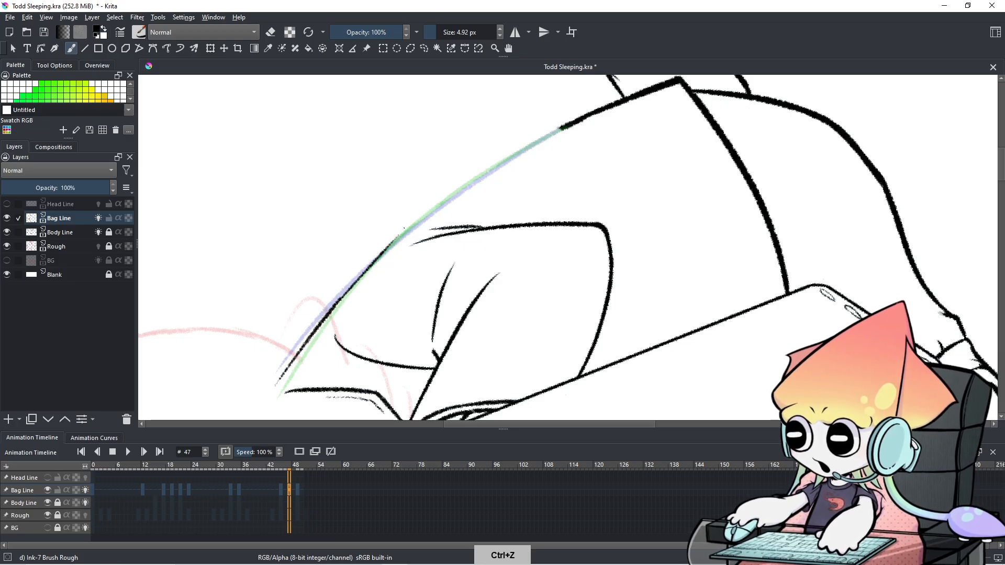
key(ctrl+z)
drag(337, 303, 403, 233)
shift+drag(367, 267, 367, 268)
key(ctrl+z)
drag(338, 303, 410, 228)
key(ctrl+z)
shift+drag(358, 276, 365, 265)
key(ctrl+z)
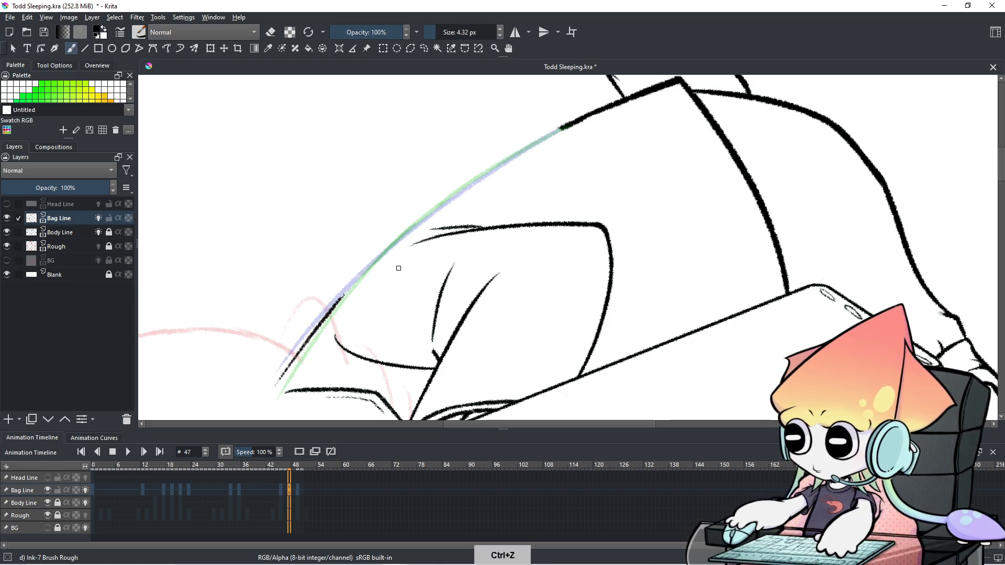
Step: Rotate the canvas, ink the back outline from the neck up to beside the sleeve at 5.41 px, and trim its upper end
key(ctrl+bracketleft)
drag(351, 366, 402, 277)
key(ctrl+z)
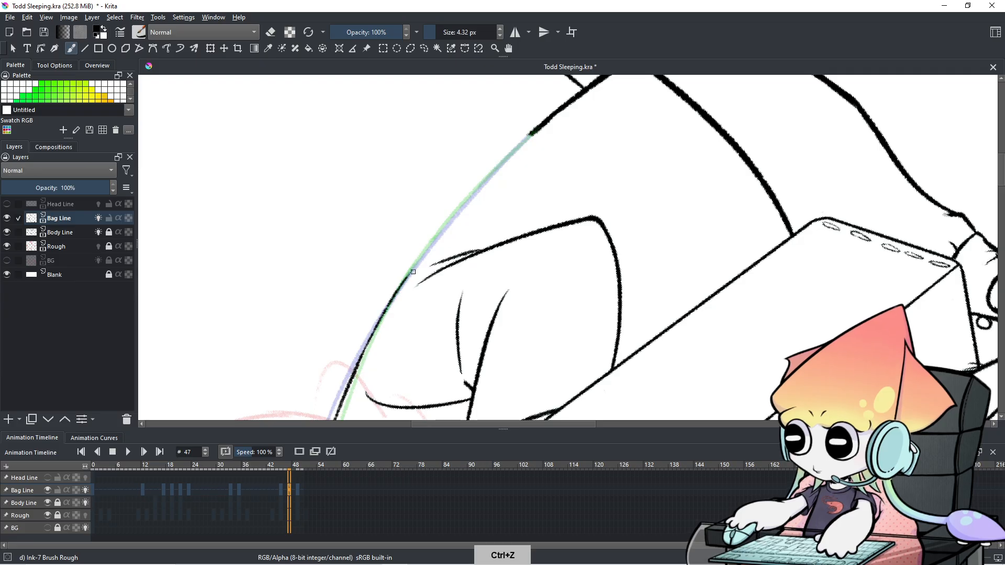
shift+drag(363, 358, 435, 230)
key(ctrl+z)
mouse_move(365, 356)
mouse_down()
mouse_move(423, 257)
mouse_move(405, 286)
mouse_move(497, 163)
mouse_up()
key(ctrl+z)
key(ctrl+z)
drag(402, 289, 492, 165)
key(ctrl+z)
key(e)
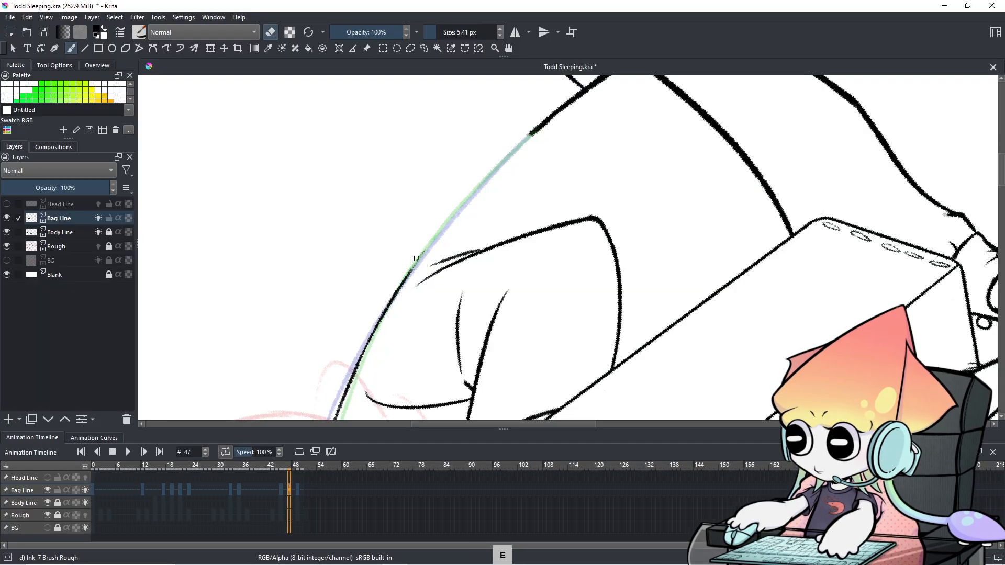
key(ctrl+z)
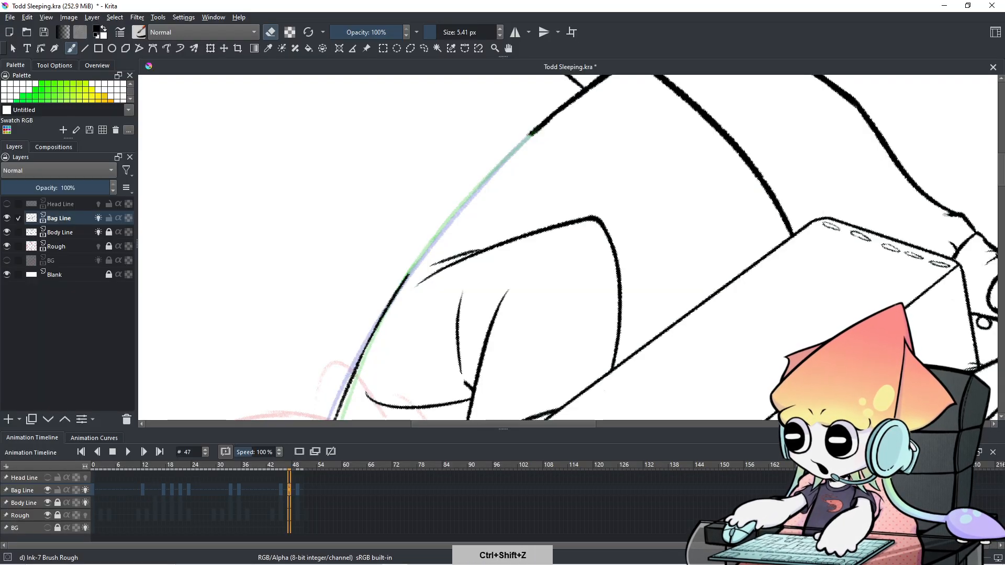
key(e)
Step: Try to bridge the gap in the back outline between the sleeve and the existing upper line at frame 47
mouse_move(403, 285)
mouse_down()
mouse_move(524, 144)
mouse_move(463, 211)
mouse_up()
key(ctrl+z)
key(ctrl+z)
key(ctrl+z)
drag(542, 127, 455, 213)
key(ctrl+z)
key(ctrl+z)
drag(535, 130, 442, 231)
key(ctrl+z)
key(ctrl+z)
drag(536, 131, 477, 191)
key(ctrl+z)
Step: Ink the back outline down from the existing upper line with a 7.10 px brush and erase its lower tip
key(bracketright)
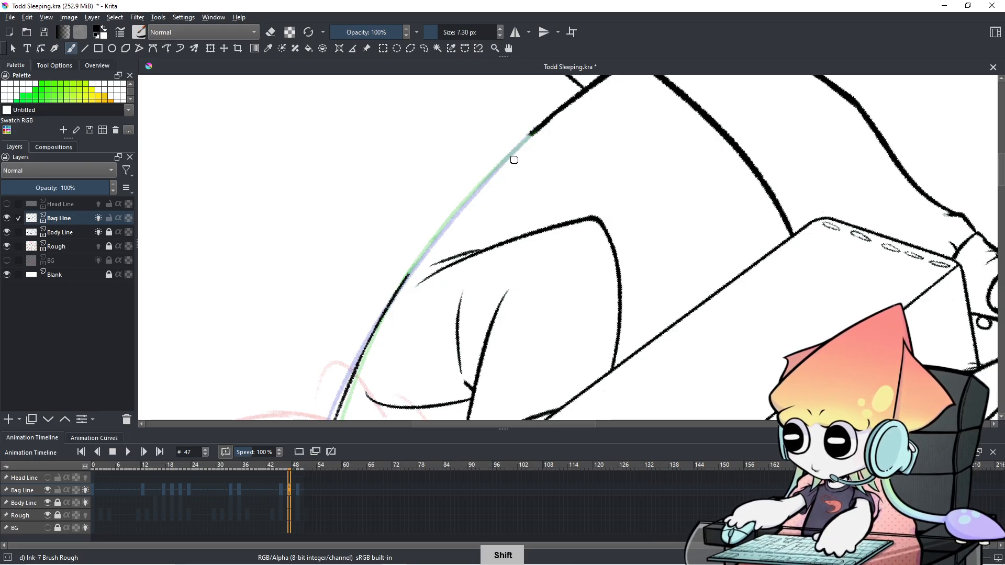
key(ctrl+z)
mouse_move(536, 128)
mouse_down()
mouse_move(451, 211)
mouse_move(459, 205)
mouse_up()
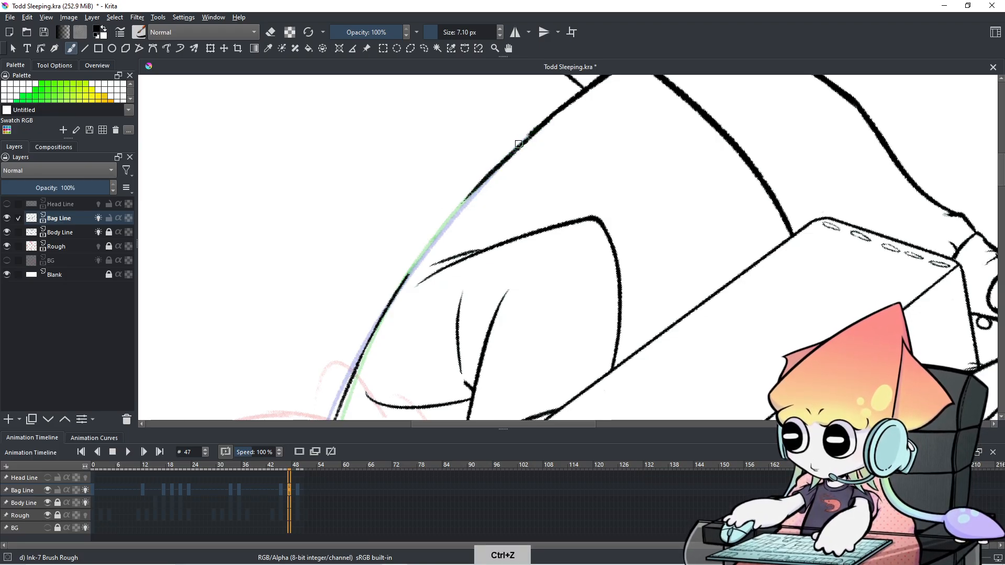
key(ctrl+z)
key(ctrl+z)
mouse_move(536, 130)
mouse_down()
mouse_move(436, 231)
mouse_move(467, 202)
mouse_up()
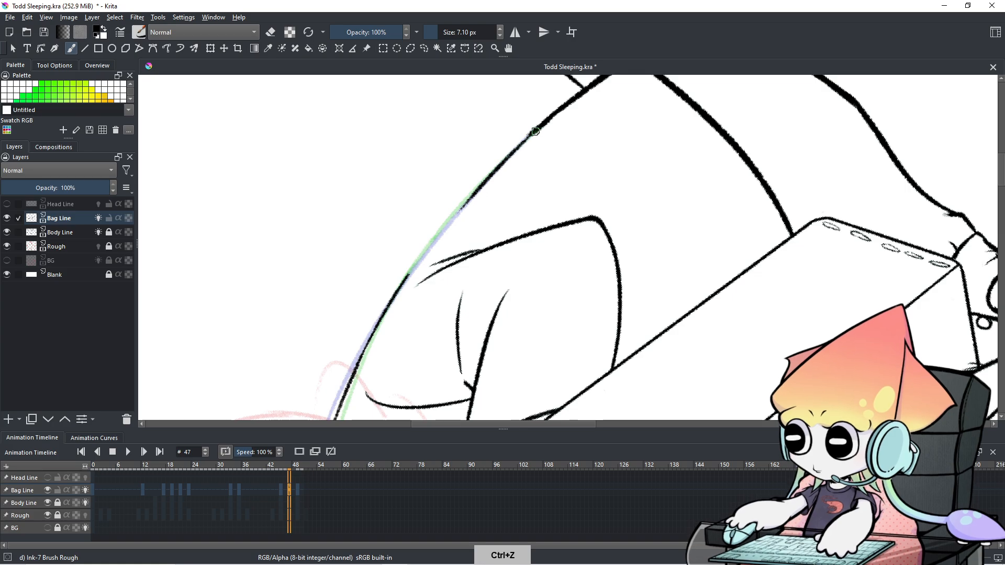
key(e)
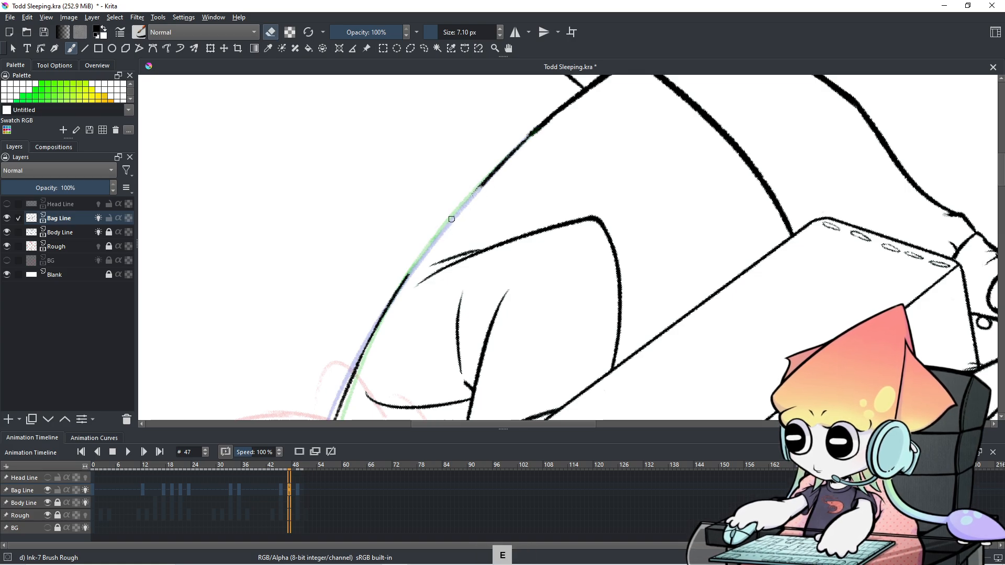
key(e)
Step: Close the remaining gap in the back outline beside the sleeve at frame 47 with the 7.10 px brush
key(ctrl+z)
mouse_move(465, 204)
mouse_down()
mouse_move(433, 240)
mouse_move(439, 229)
mouse_up()
key(ctrl+z)
key(e)
key(e)
key(ctrl+z)
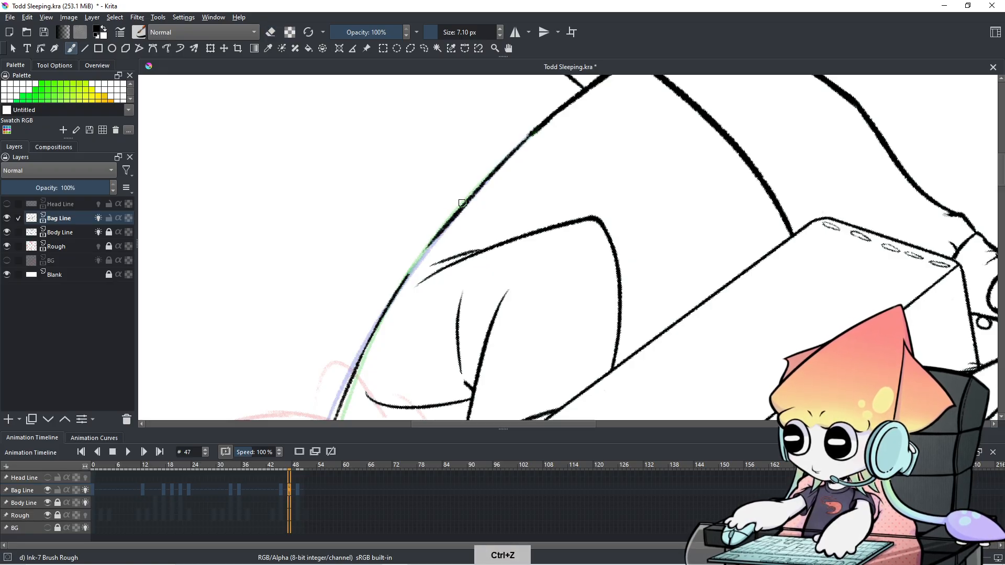
mouse_move(400, 285)
mouse_down()
mouse_move(458, 213)
mouse_move(403, 283)
mouse_move(426, 246)
mouse_up()
key(ctrl+z)
key(ctrl+z)
drag(403, 284, 469, 195)
key(ctrl+z)
mouse_move(445, 226)
mouse_down()
mouse_move(488, 178)
mouse_move(426, 245)
mouse_up()
key(ctrl+z)
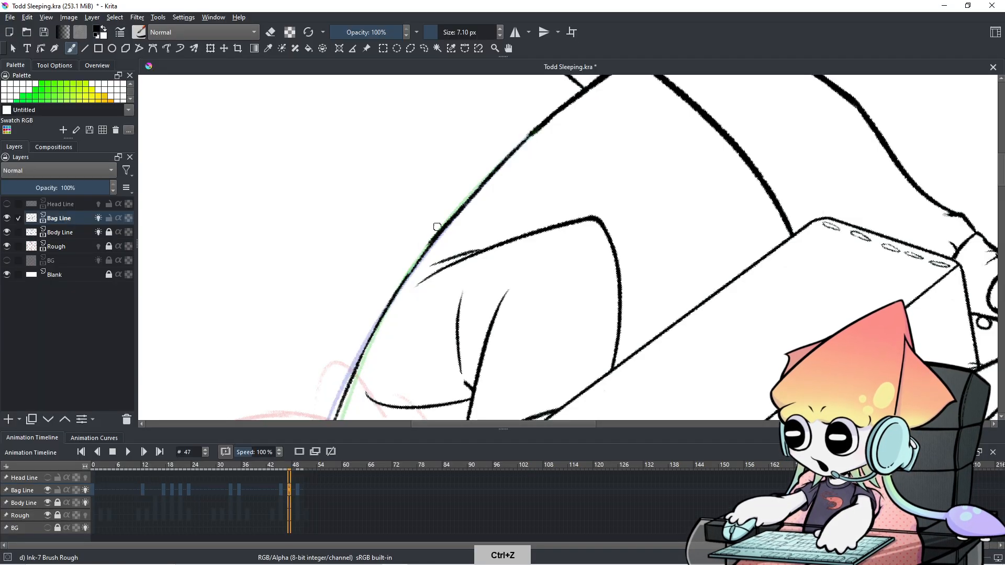
Step: Redraw the middle of the back outline above the sleeve at frame 47 so the joined strokes run smoothly
key(ctrl+z)
drag(490, 177, 440, 233)
key(ctrl+z)
key(ctrl+z)
drag(491, 177, 445, 226)
key(ctrl+z)
drag(490, 177, 443, 231)
key(ctrl+z)
drag(491, 176, 439, 233)
key(ctrl+z)
mouse_move(490, 176)
mouse_down()
mouse_move(425, 247)
mouse_move(388, 311)
mouse_up()
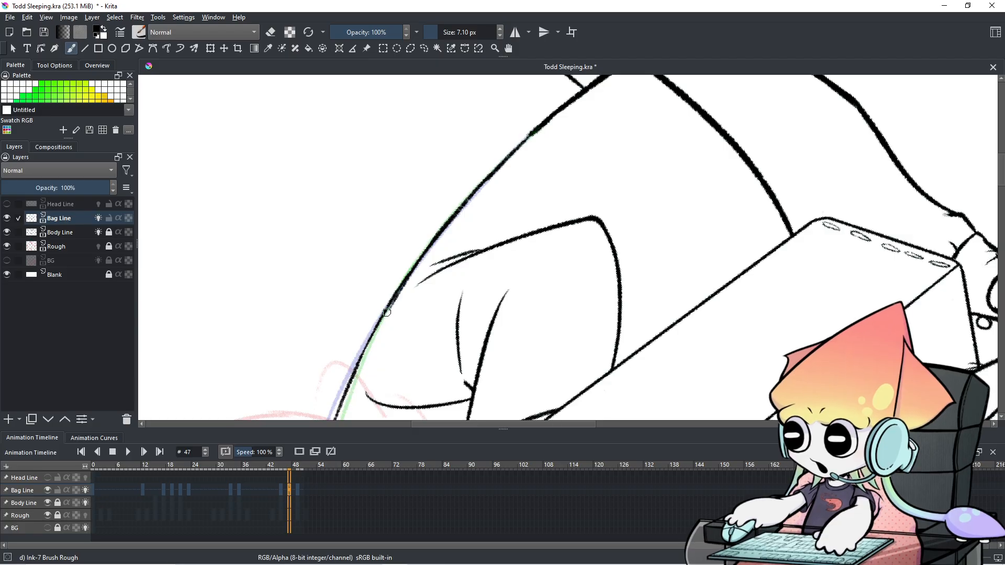
key(ctrl+z)
key(e)
mouse_move(449, 221)
mouse_down()
mouse_move(415, 259)
mouse_move(425, 248)
mouse_up()
key(ctrl+z)
key(ctrl+z)
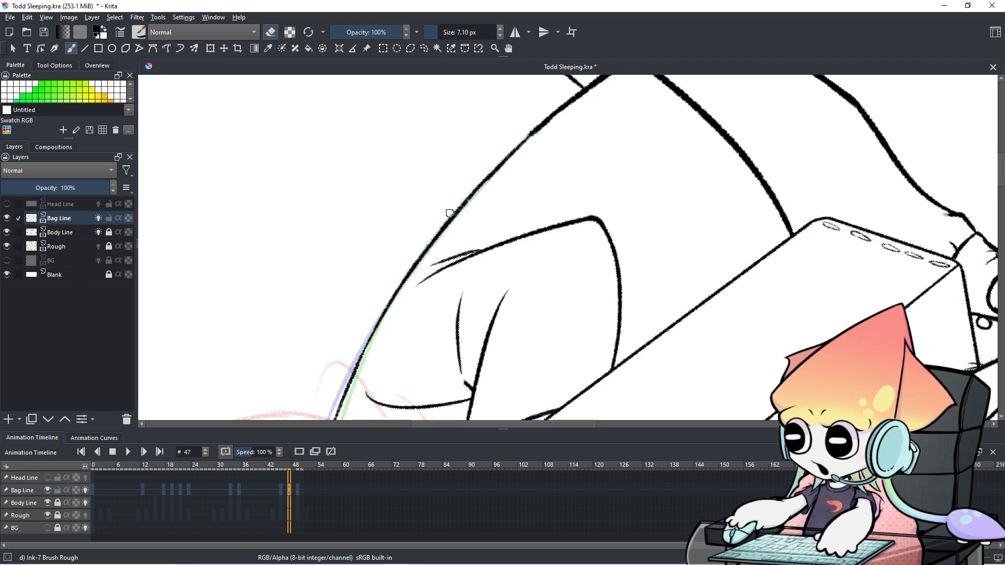
Step: Turn the canvas around to examine the inked back outline at frame 47 from the opposite direction
key(ctrl+bracketleft)
key(ctrl+bracketleft)
key(ctrl+bracketleft)
key(ctrl+bracketleft)
key(ctrl+bracketleft)
key(ctrl+bracketleft)
key(ctrl+bracketleft)
key(ctrl+bracketleft)
key(ctrl+bracketleft)
key(ctrl+bracketleft)
key(ctrl+bracketleft)
key(ctrl+bracketleft)
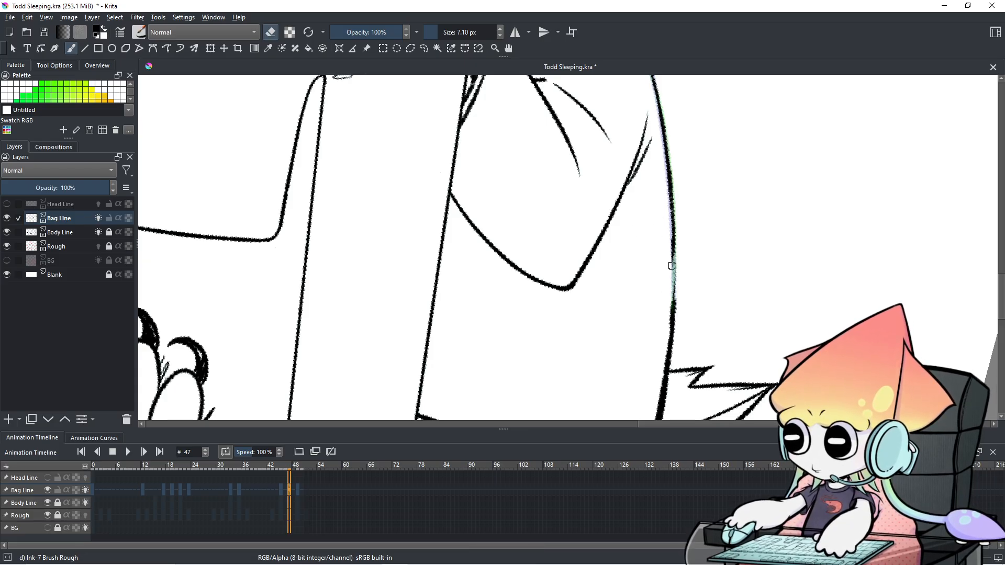
Step: Undo the last erasing and re-ink the short lower join of the back outline beside the sleeve at frame 47
key(ctrl+z)
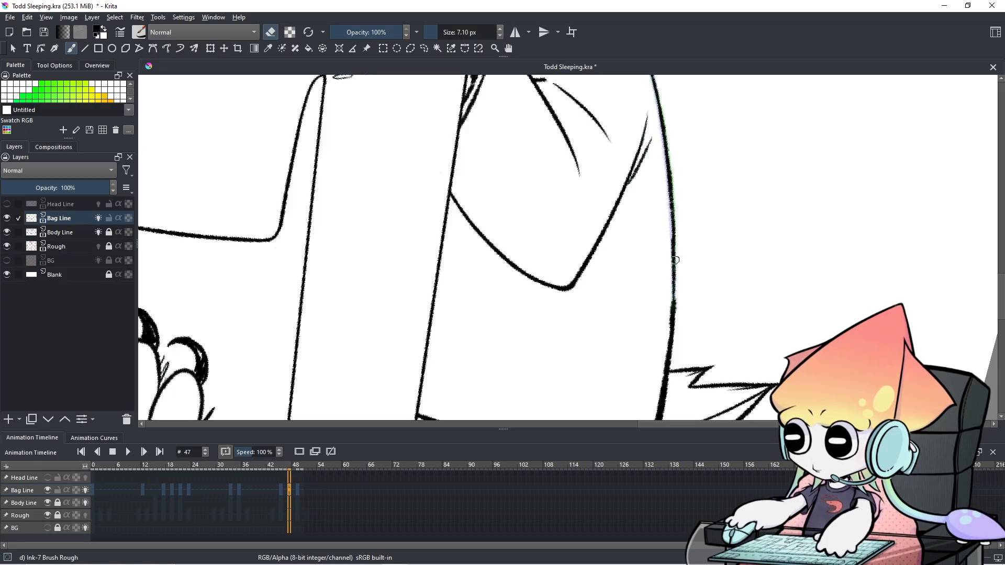
key(e)
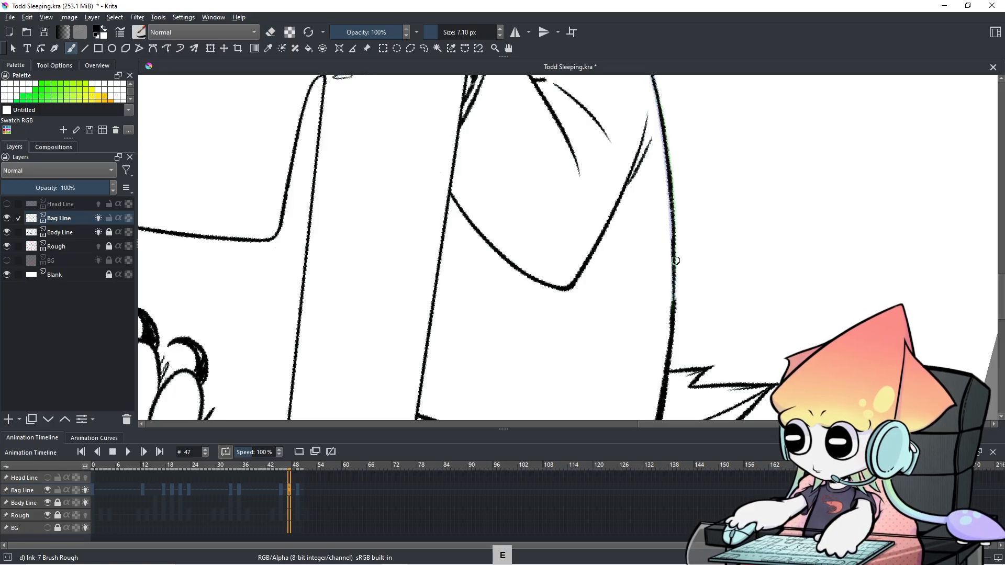
key(ctrl+z)
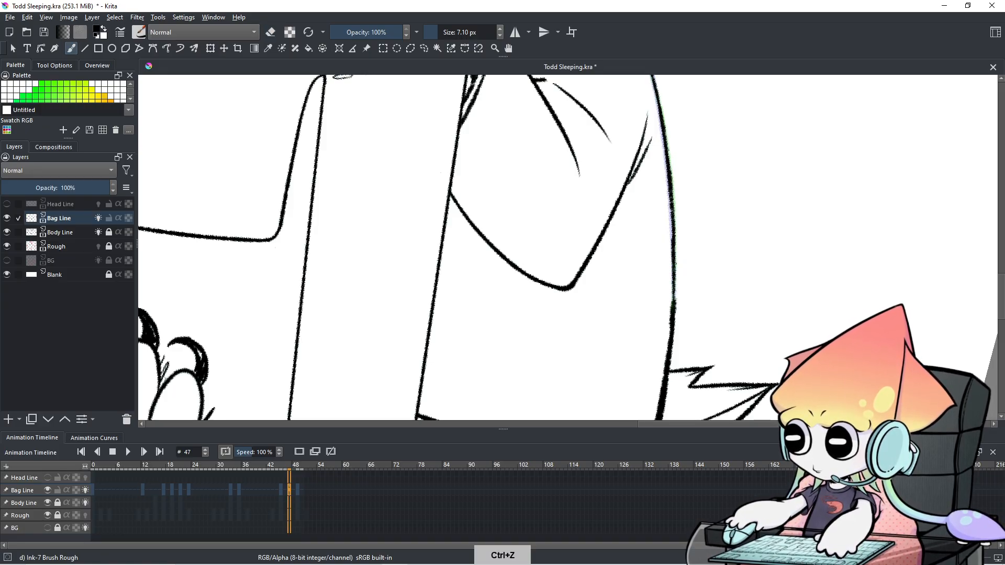
drag(675, 268, 669, 318)
key(ctrl+z)
drag(674, 275, 671, 317)
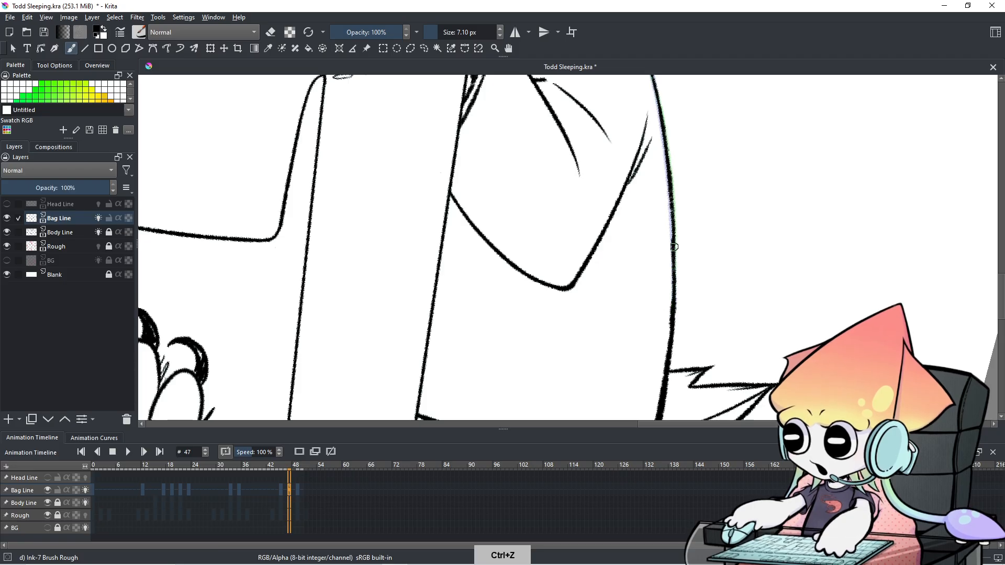
Step: Straighten the canvas and smooth the bump in the back outline above the tail at frame 47 by erasing and retouching
scroll(673, 222, down, 6)
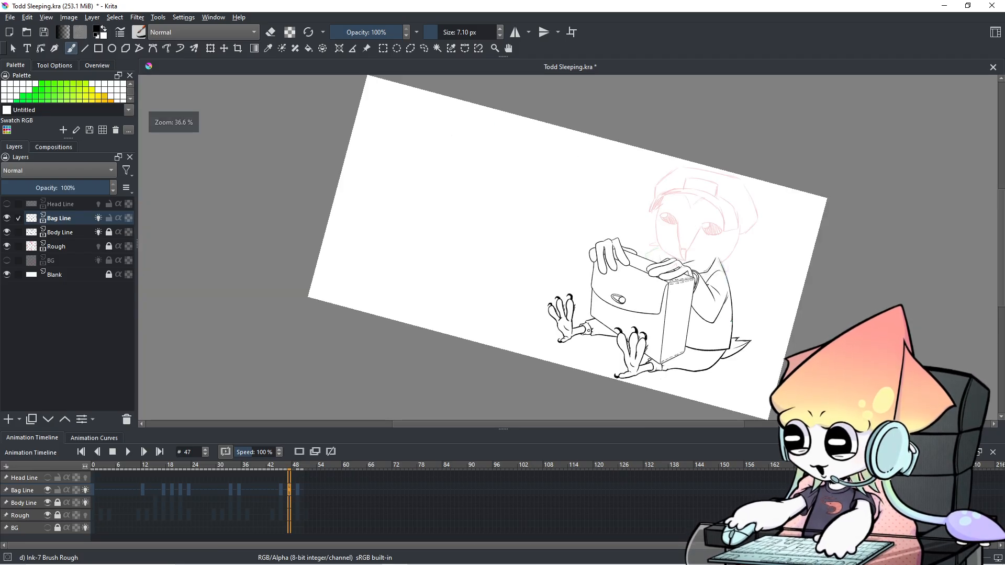
key(ctrl+bracketleft)
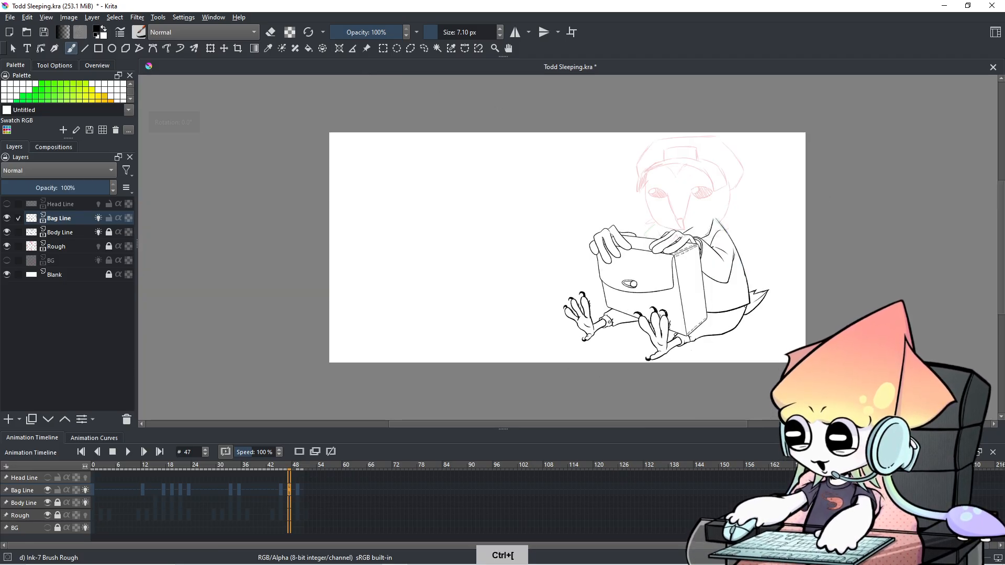
scroll(739, 265, up, 6)
drag(743, 257, 575, 317)
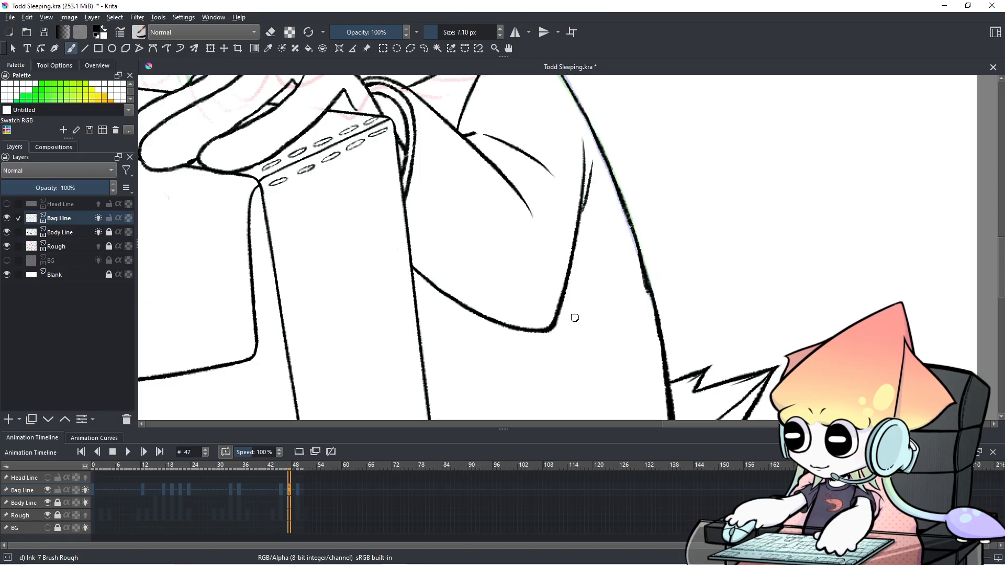
key(e)
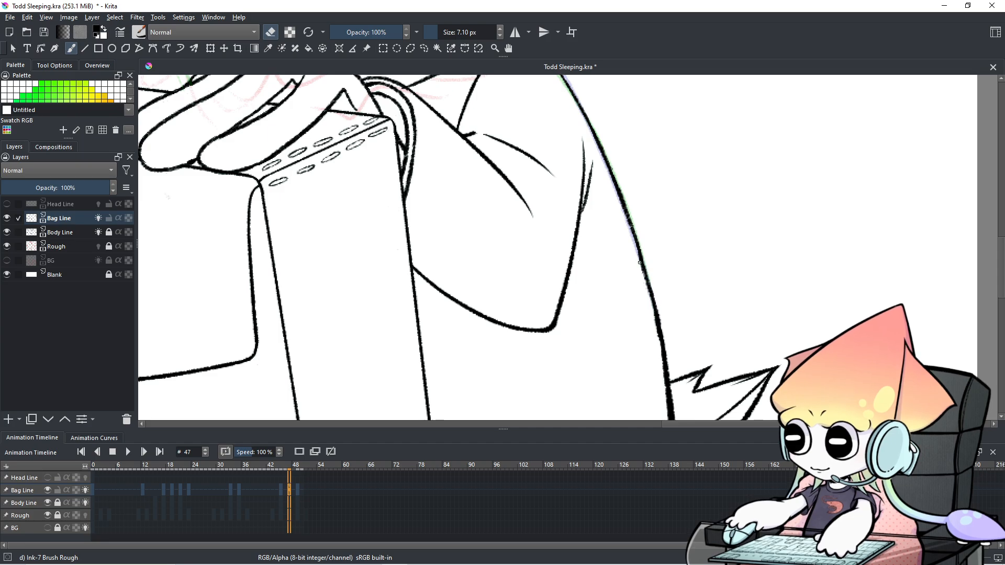
mouse_move(647, 289)
mouse_down()
mouse_move(638, 262)
mouse_move(645, 295)
mouse_move(638, 249)
mouse_move(651, 301)
mouse_up()
key(e)
key(ctrl+z)
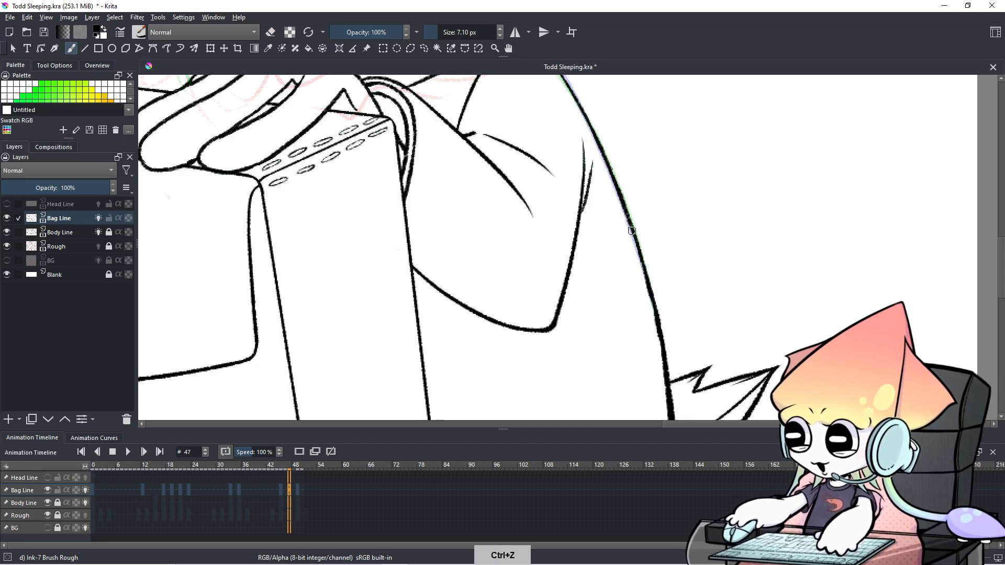
scroll(635, 247, down, 6)
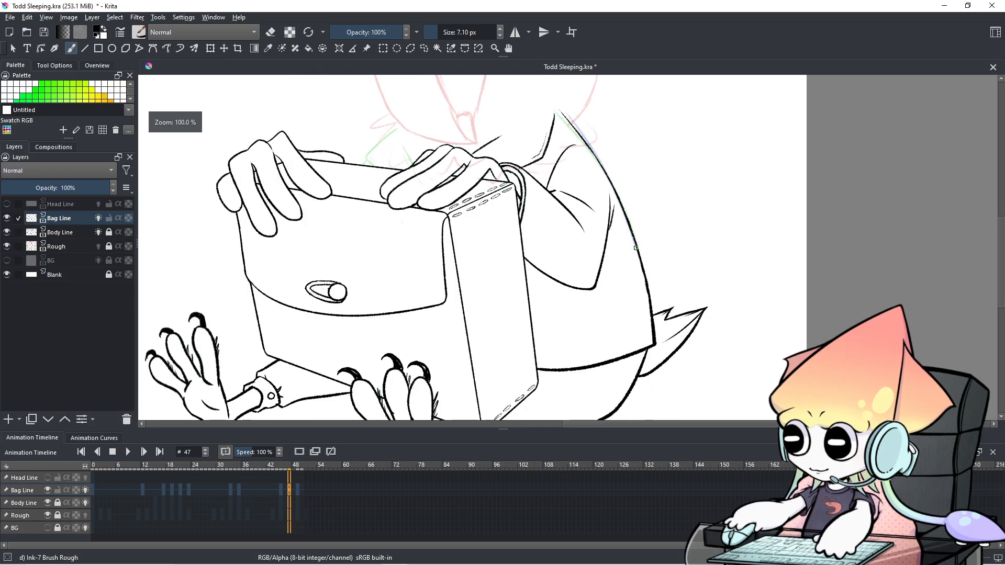
scroll(668, 272, up, 3)
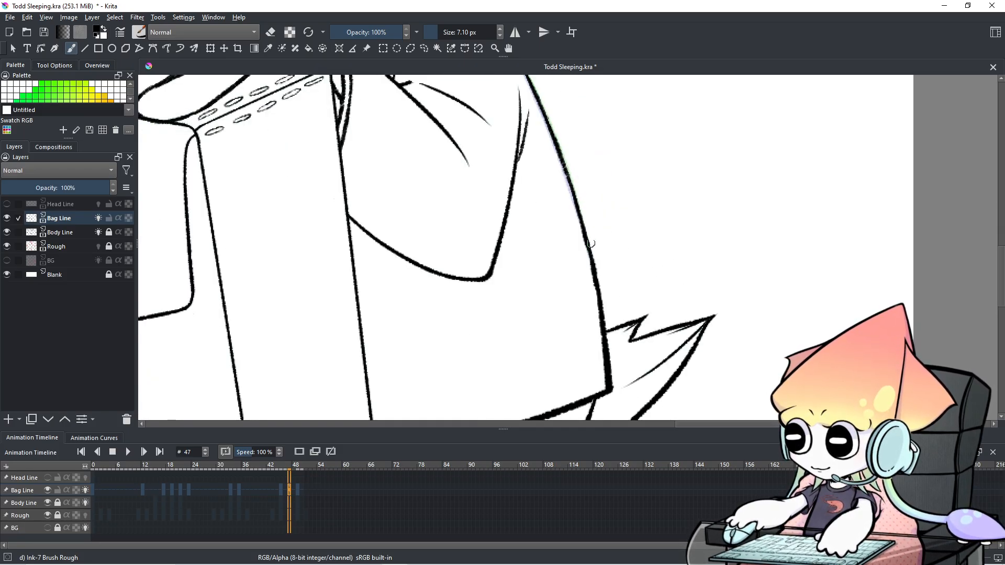
click(586, 240)
click(595, 272)
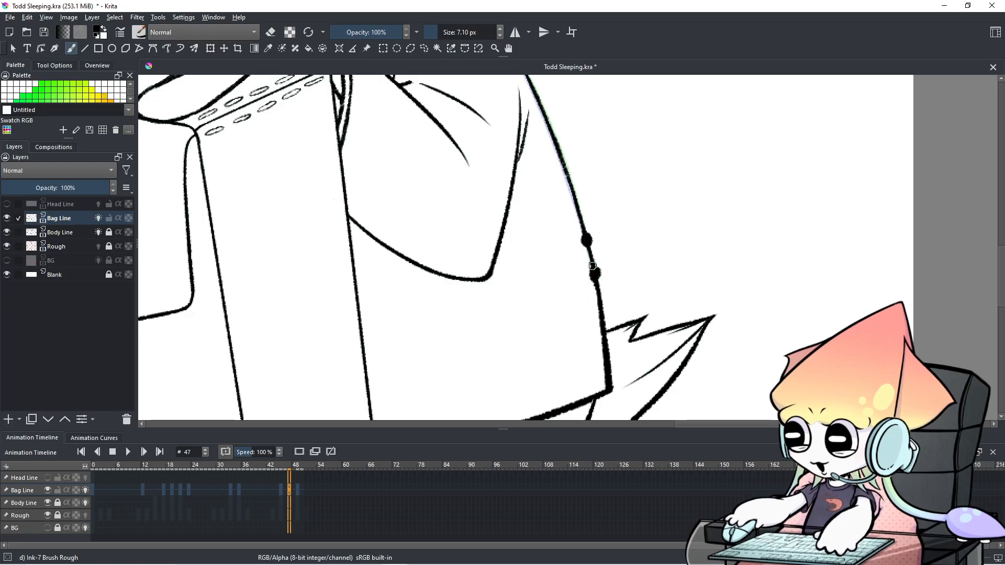
key(ctrl+z)
key(ctrl+z)
Step: Refine the edge of the back outline's join above the tail at frame 47, alternating the 7.10 px brush and eraser
key(e)
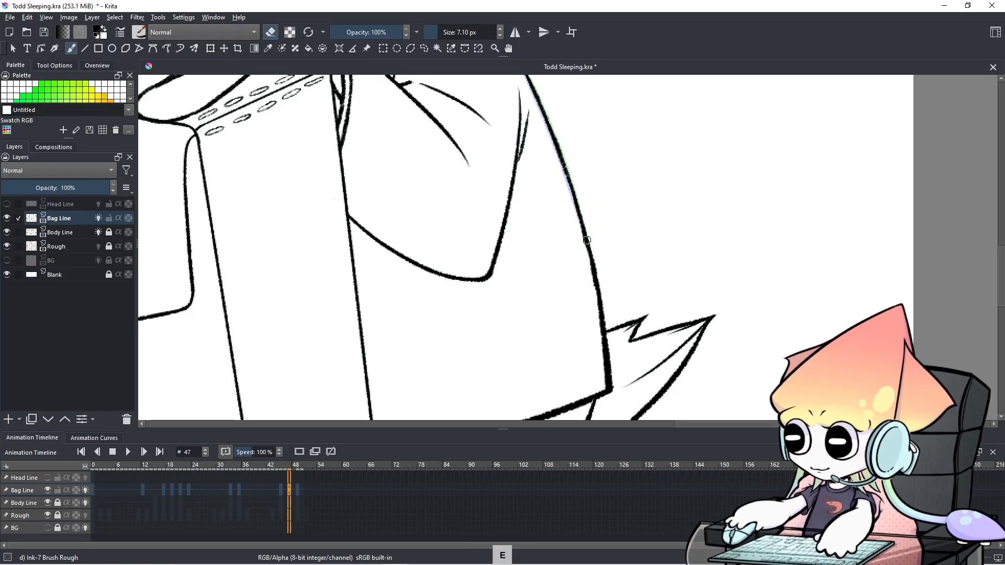
key(ctrl+z)
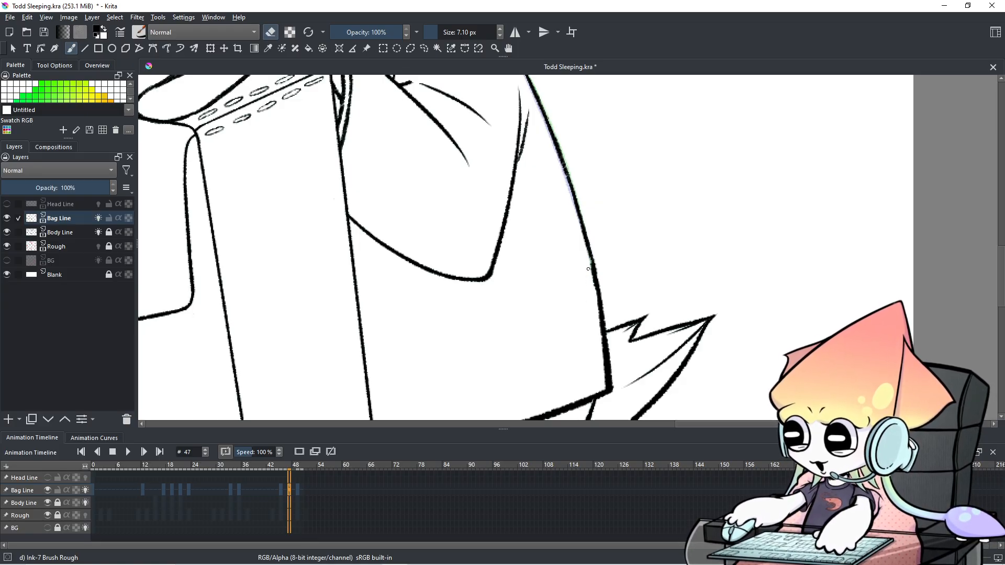
key(ctrl+z)
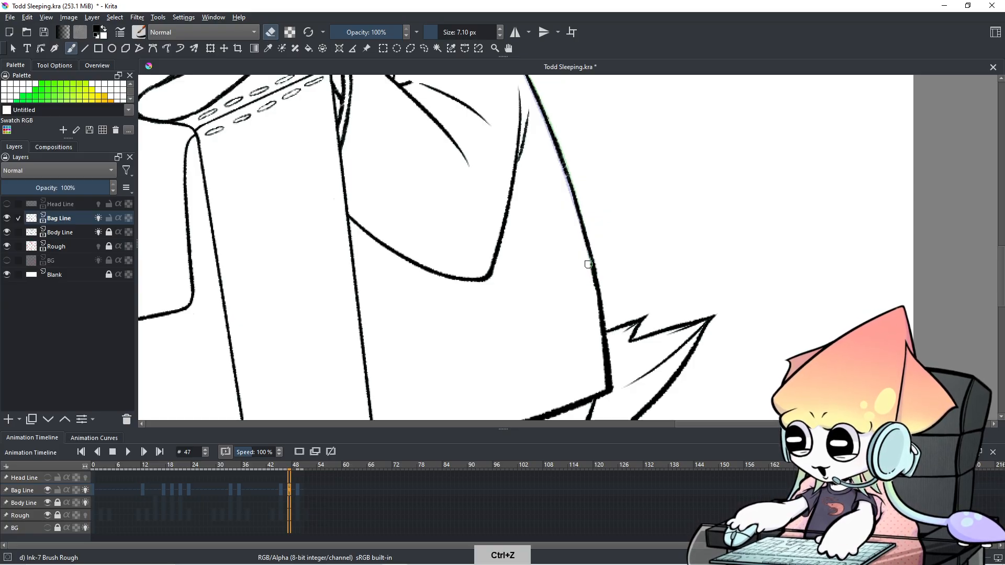
key(e)
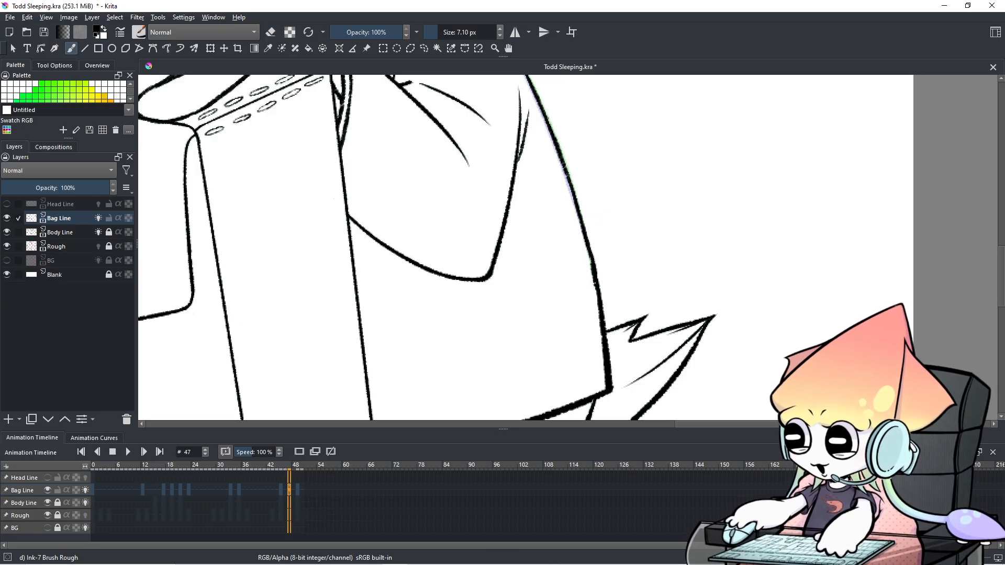
key(ctrl+z)
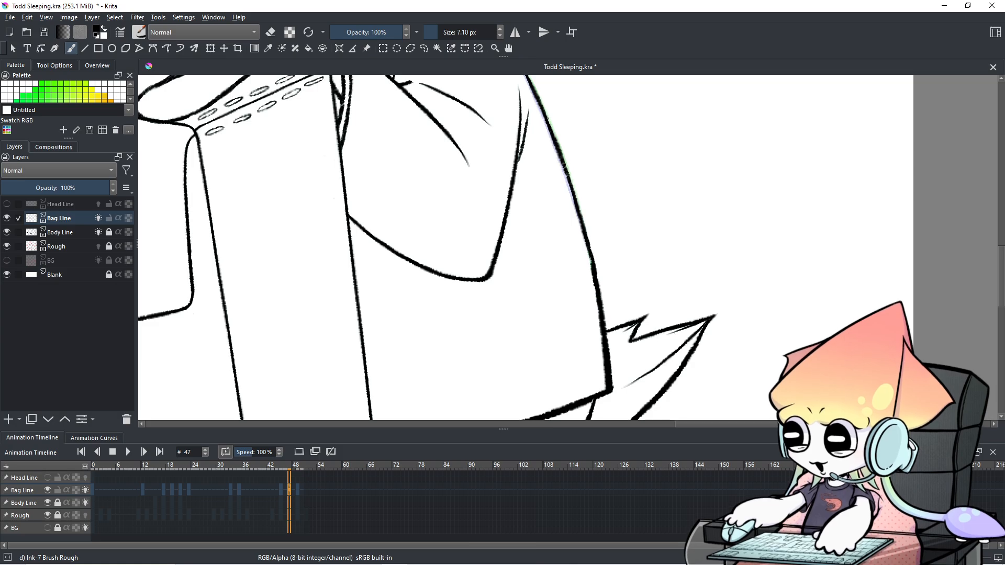
scroll(596, 272, down, 5)
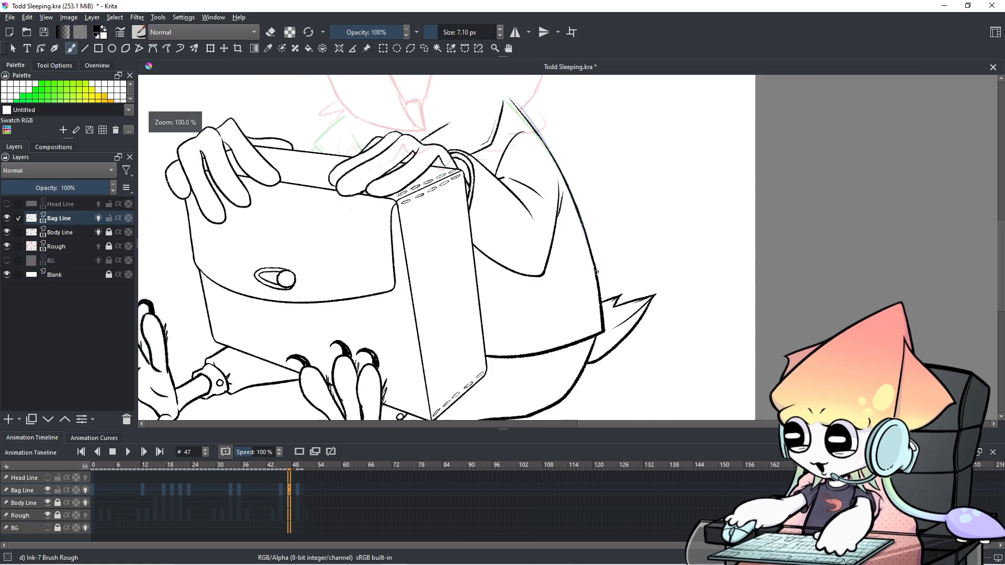
scroll(596, 271, up, 6)
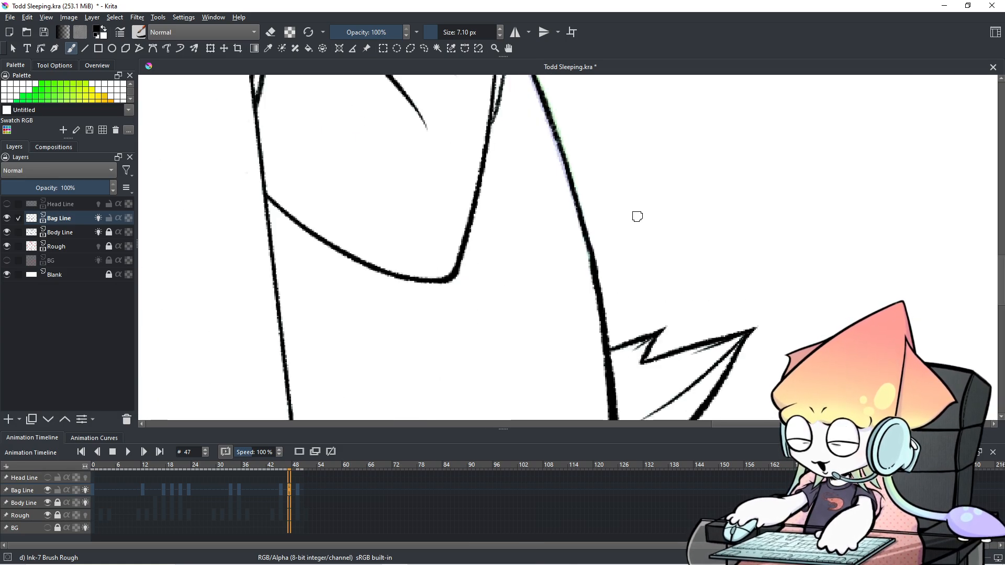
key(e)
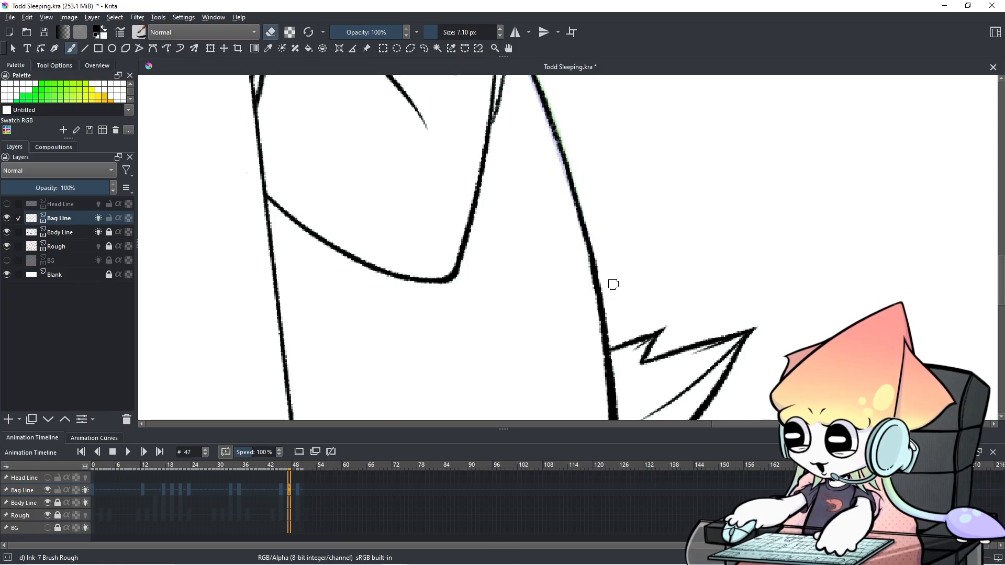
scroll(612, 284, down, 4)
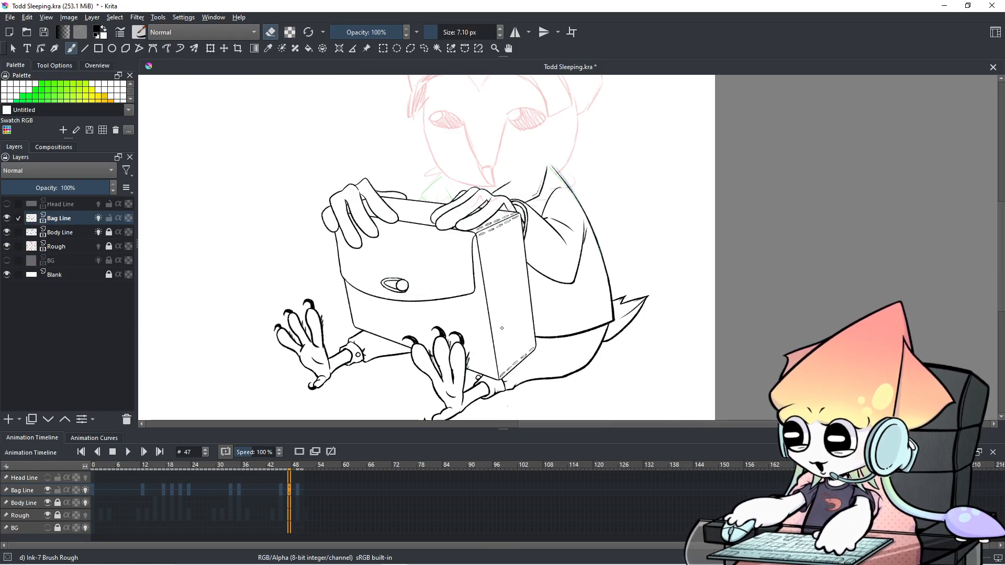
Step: Flip back and forth through the frames around 43 to 47 to examine how the back outline moves
key(Left)
key(Left)
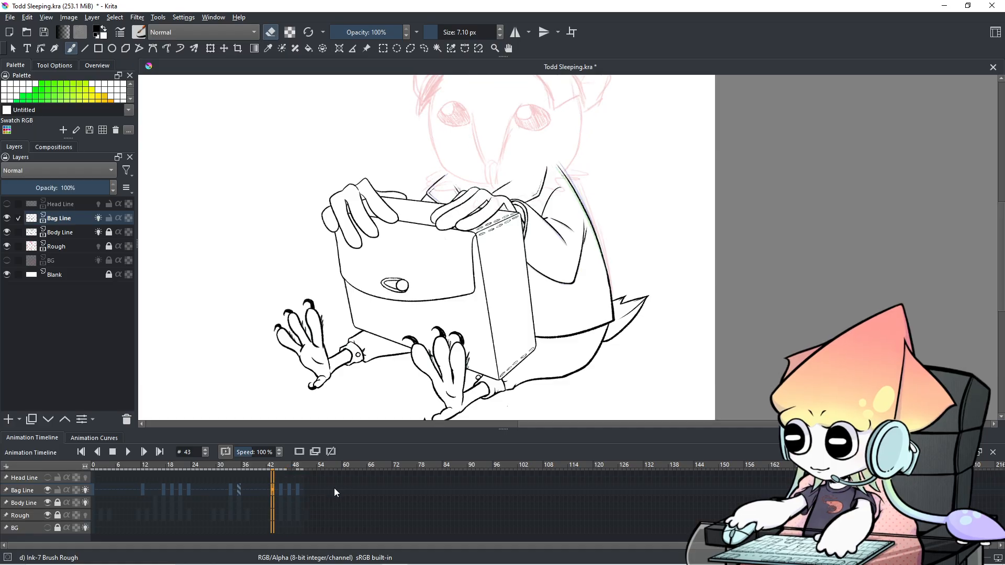
key(Right)
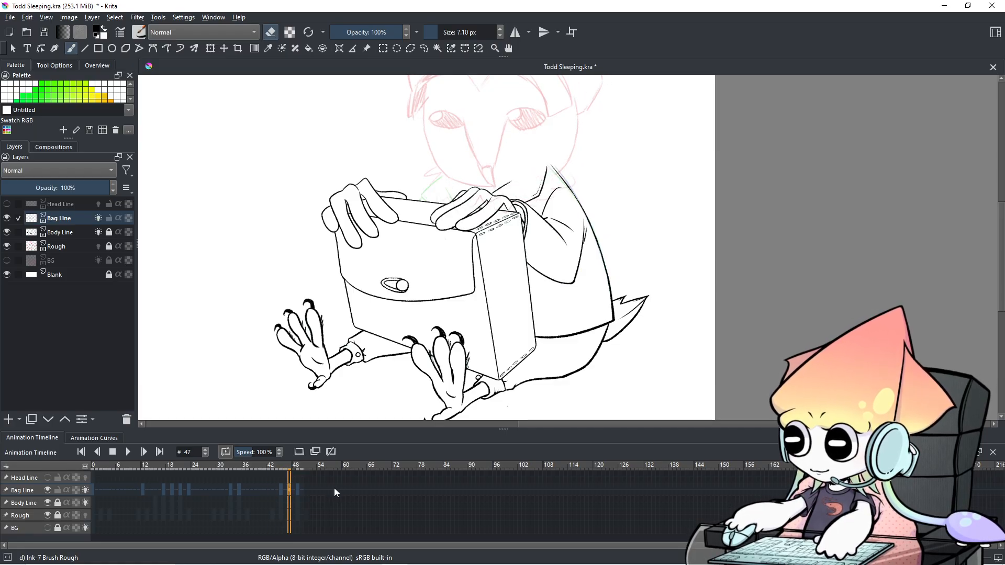
key(Right)
key(Right)
key(Left)
key(Left)
key(Left)
key(Left)
key(Left)
key(Left)
key(Right)
key(Right)
key(Right)
key(Right)
key(Right)
key(Right)
key(Right)
key(Right)
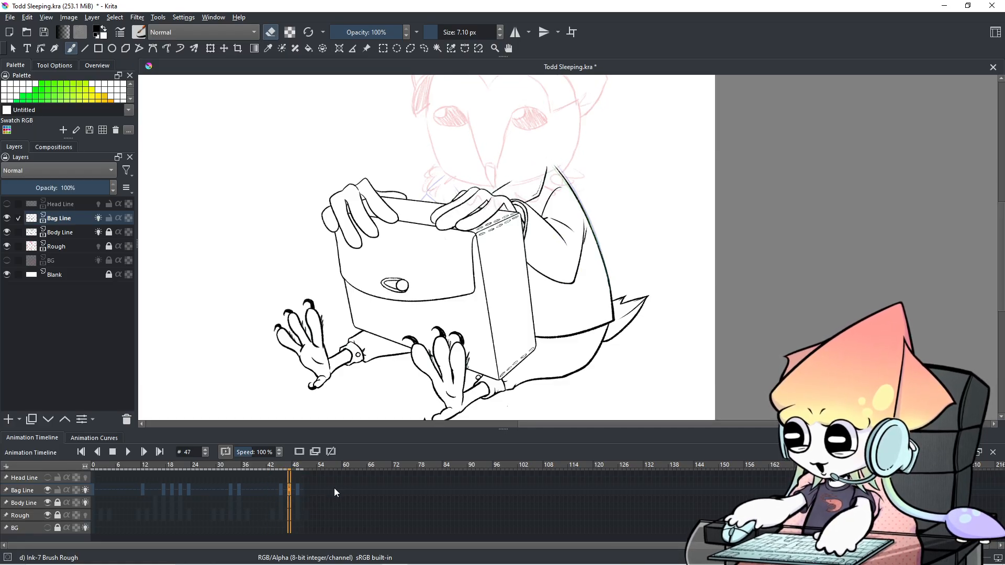
key(Left)
key(Left)
key(Left)
key(Left)
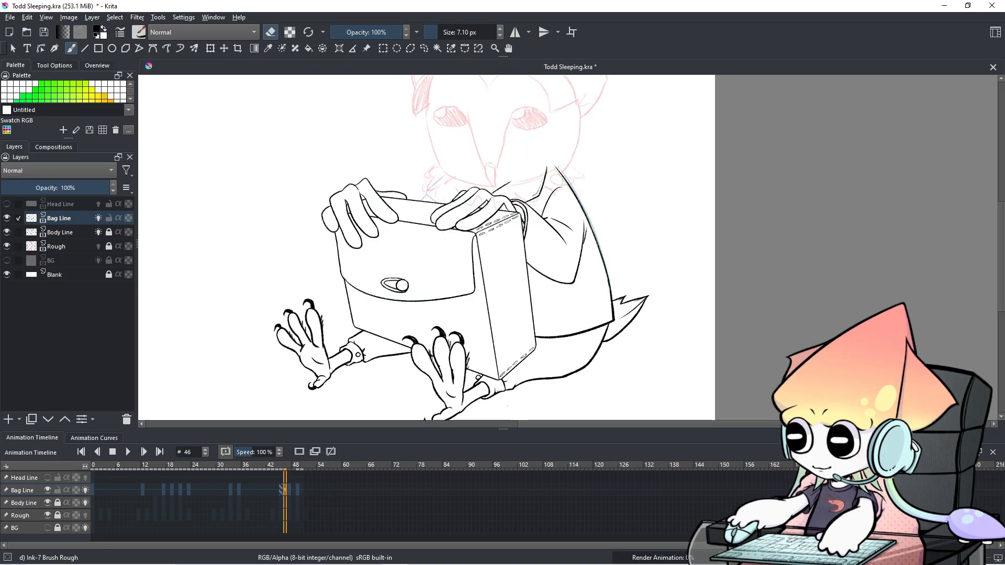
scroll(587, 157, up, 2)
scroll(587, 157, up, 2)
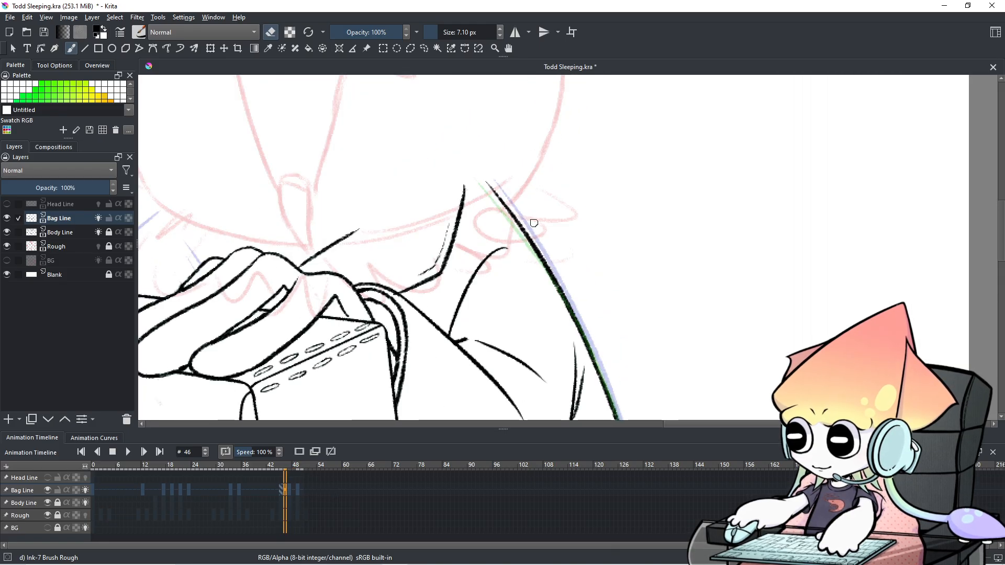
key(ctrl+z)
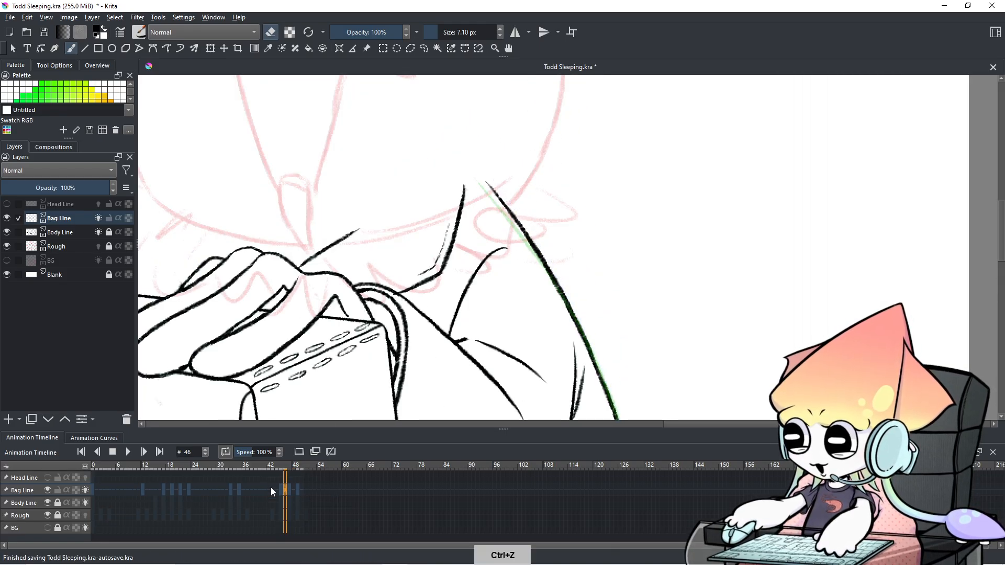
click(281, 492)
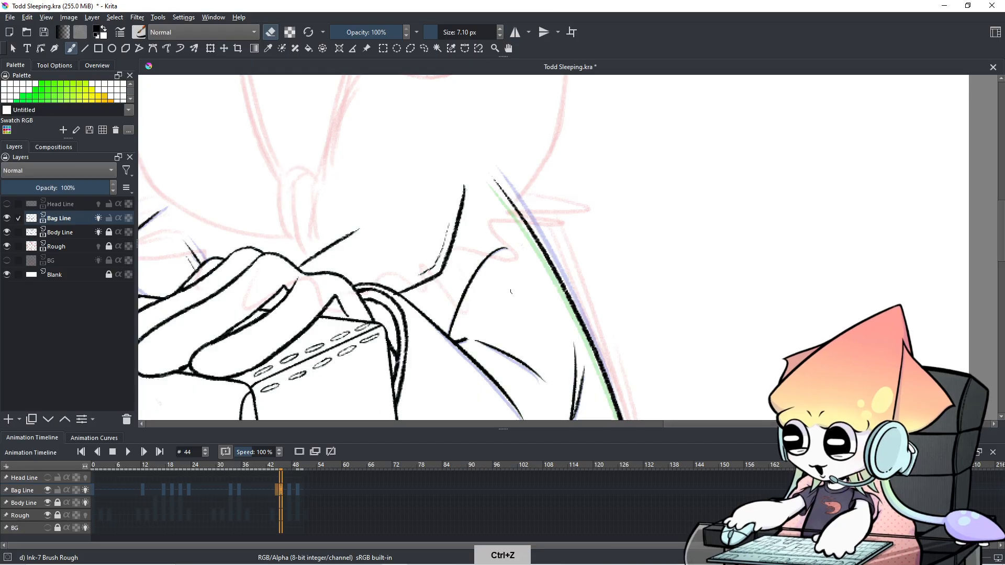
key(ctrl+z)
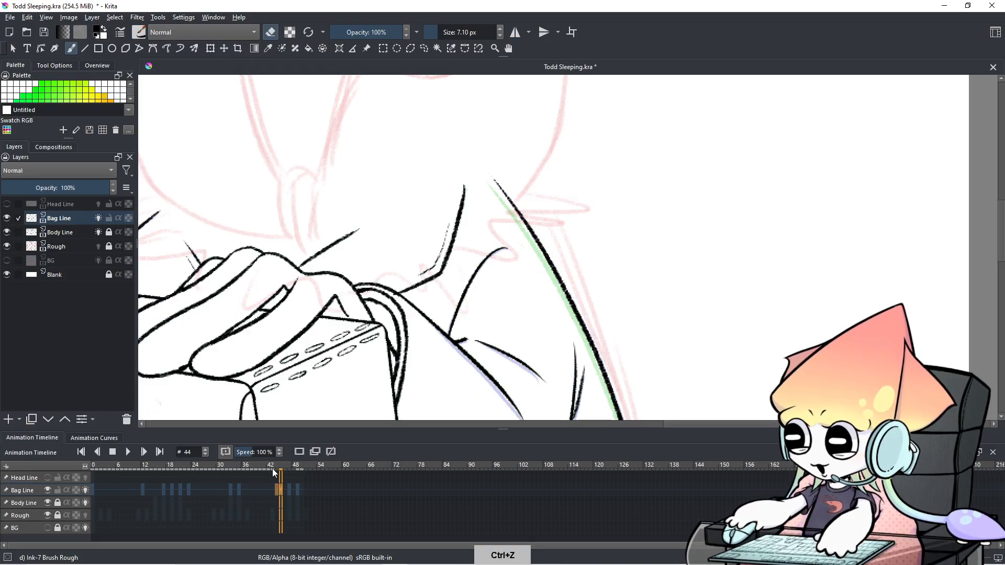
click(270, 491)
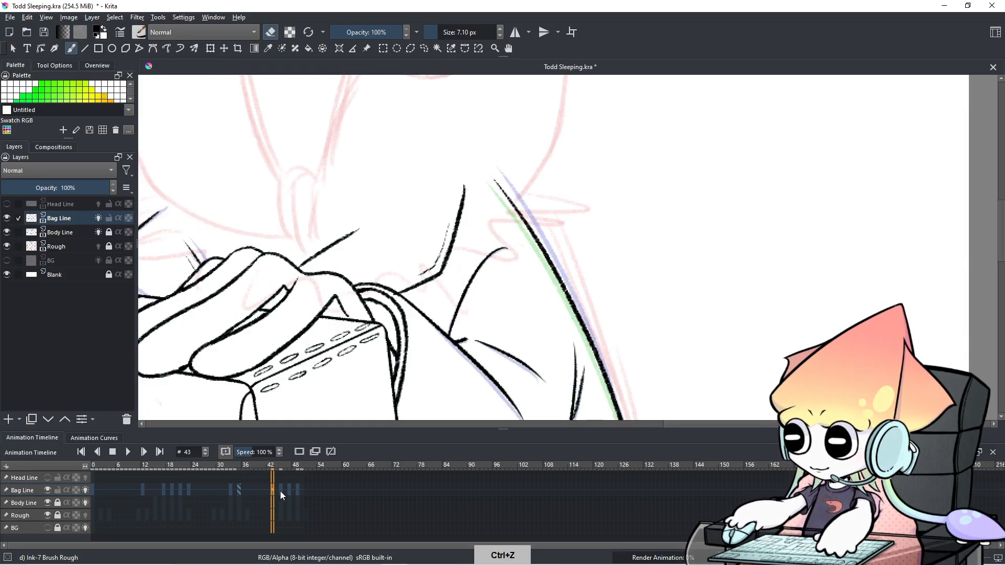
Step: Go to frame 45, make Body Line the active layer and unlock it for editing
click(281, 491)
click(289, 489)
click(281, 488)
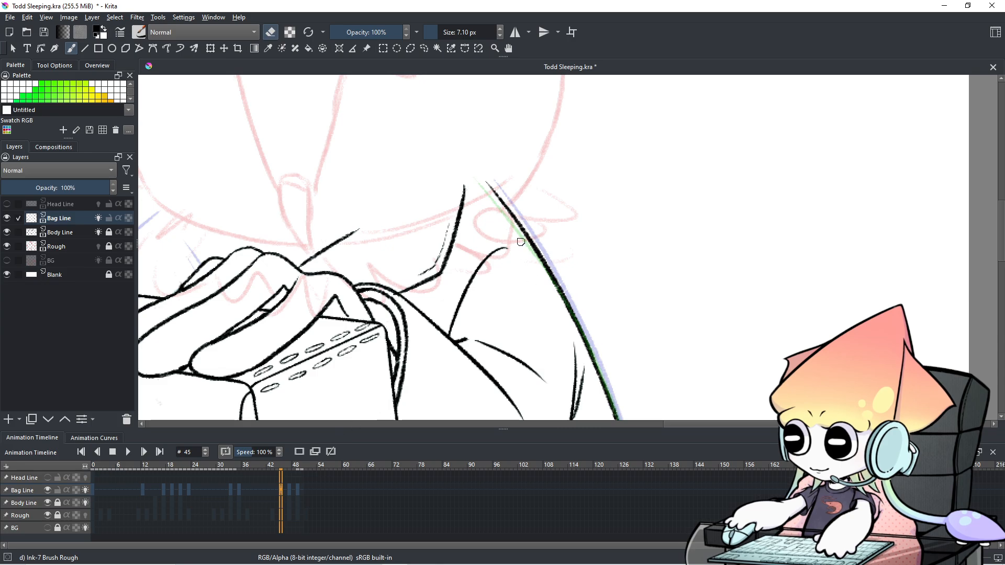
key(ctrl+z)
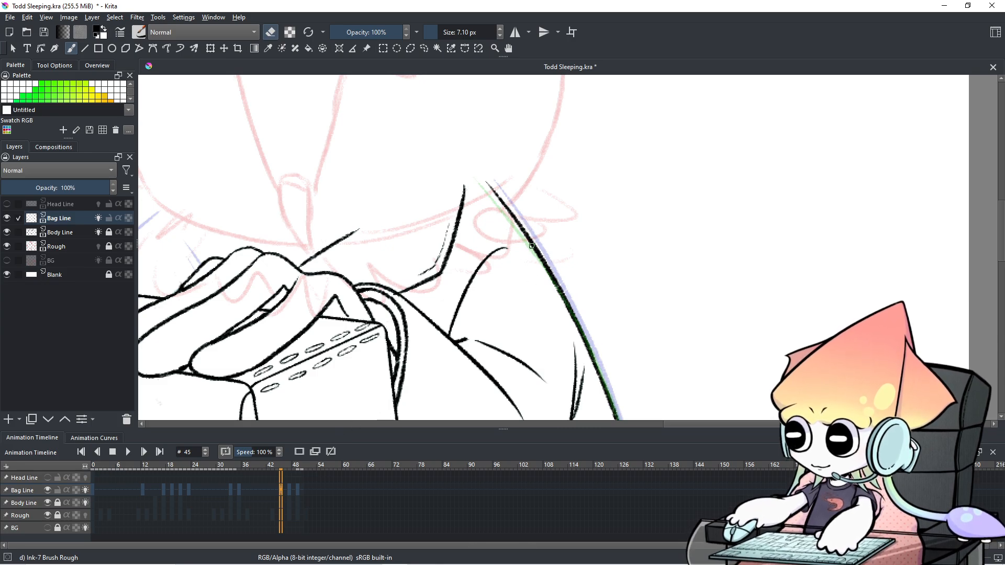
click(35, 504)
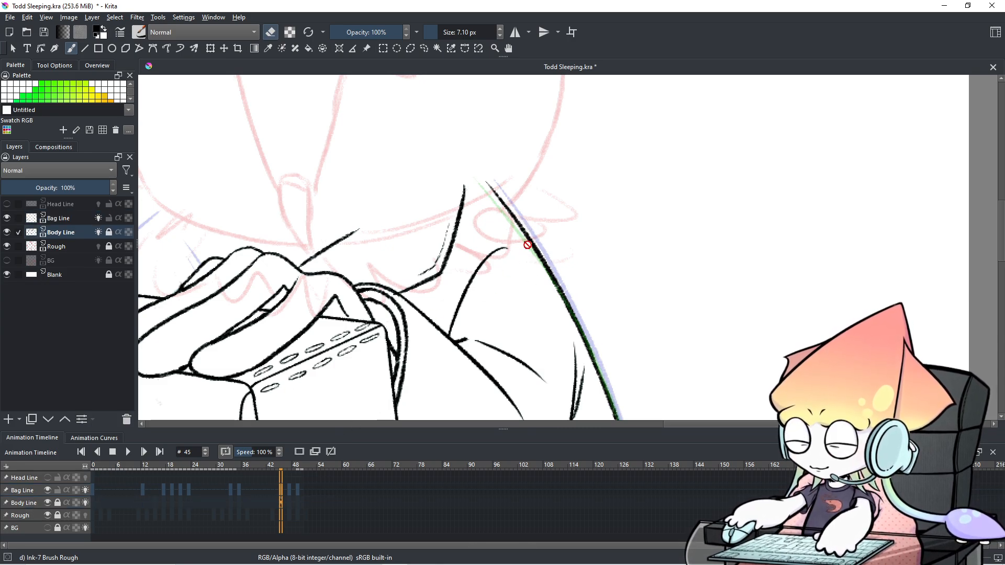
click(58, 503)
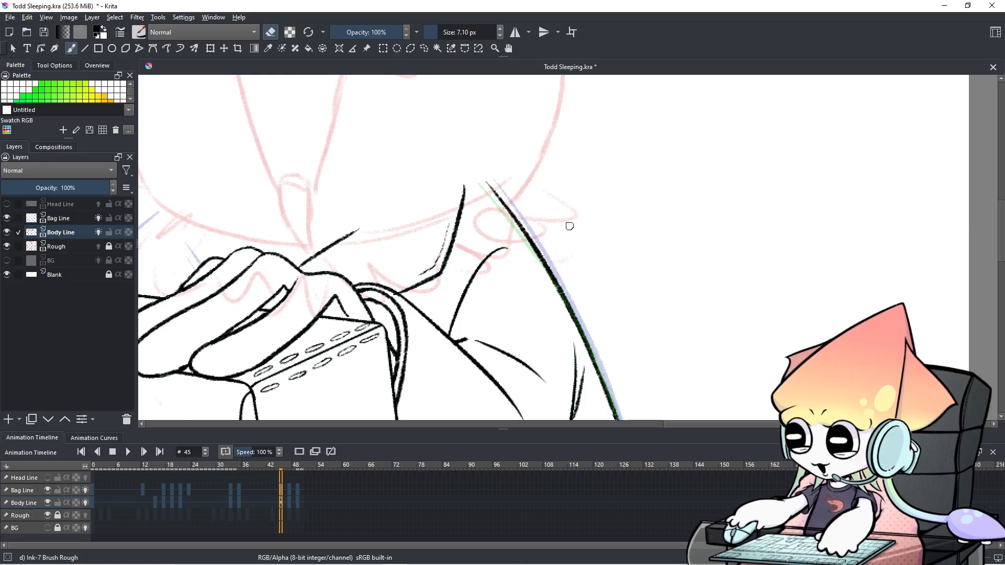
Step: Trim the edge of the back outline at frame 45 with the 7.10 px eraser
drag(530, 237, 554, 286)
key(ctrl+z)
mouse_move(533, 240)
mouse_down()
mouse_move(560, 291)
mouse_move(531, 237)
mouse_move(550, 268)
mouse_up()
key(ctrl+z)
drag(571, 303, 584, 324)
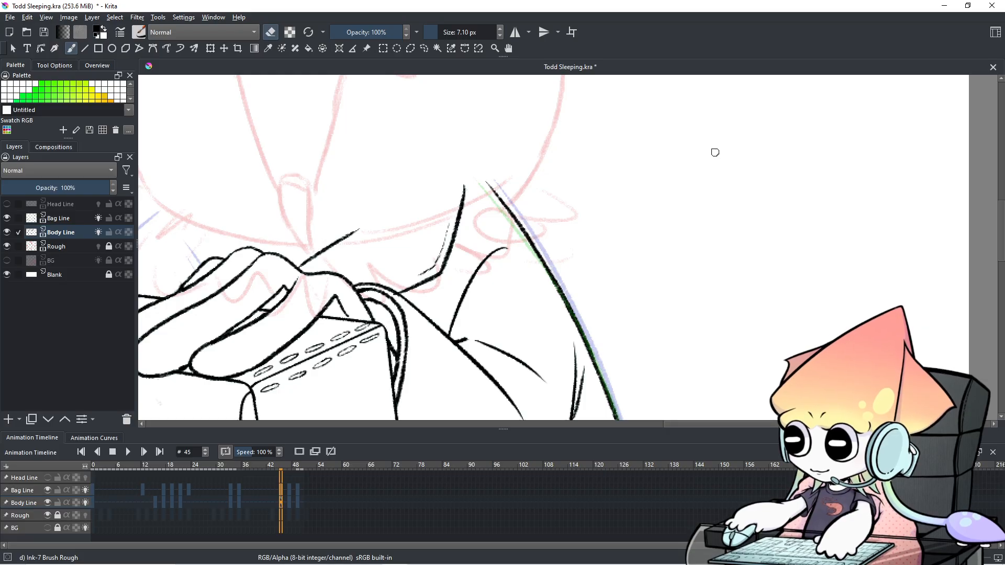
Step: Check the whole figure at frame 45 and save the document under its existing name
scroll(715, 152, down, 3)
scroll(578, 295, down, 1)
scroll(577, 295, up, 1)
drag(577, 295, 588, 221)
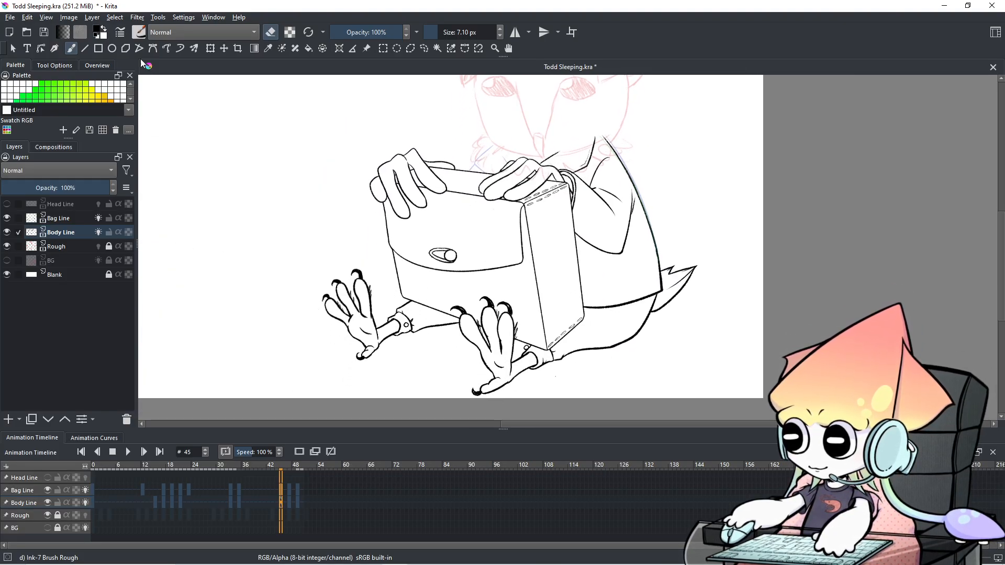
click(13, 17)
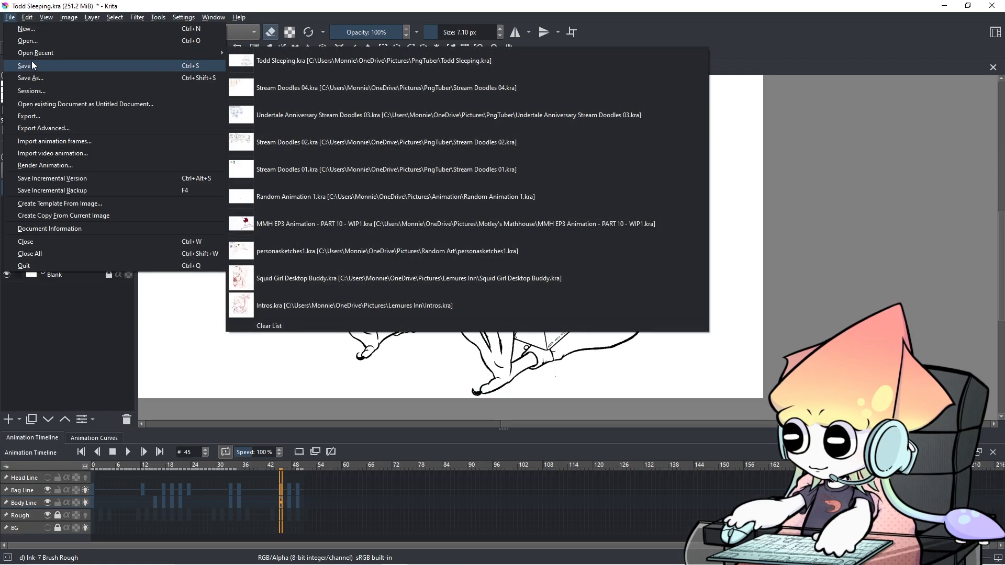
click(31, 60)
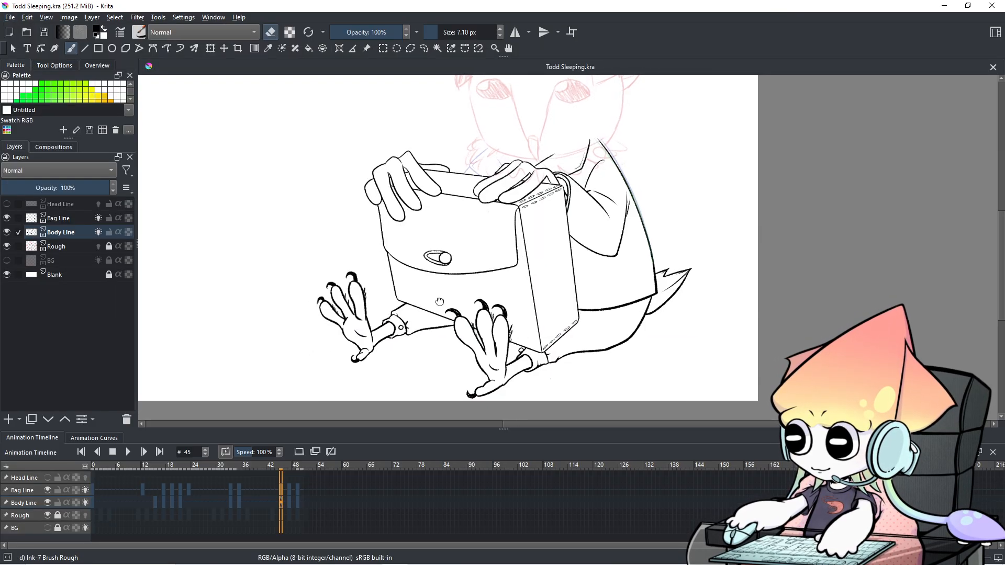
Step: Step backward and forward through the frames up to frame 47 to examine how the body and bag lines move
scroll(447, 298, down, 1)
key(Left)
key(Left)
key(Left)
key(Left)
key(Left)
key(Left)
key(Left)
key(Left)
key(Left)
key(Left)
key(Left)
key(Left)
key(Left)
key(Left)
key(Left)
key(Left)
key(Left)
key(Left)
key(Left)
key(Left)
key(Right)
key(Right)
key(Right)
key(Right)
key(Right)
key(Right)
key(Right)
key(Right)
key(Right)
key(Right)
key(Right)
key(Right)
key(Right)
key(Right)
key(Right)
key(Right)
key(Right)
key(Right)
key(Right)
key(Right)
key(Right)
key(Right)
key(Right)
key(Right)
key(Right)
key(Right)
key(Right)
key(Right)
key(Right)
key(Right)
key(Right)
key(Right)
key(Right)
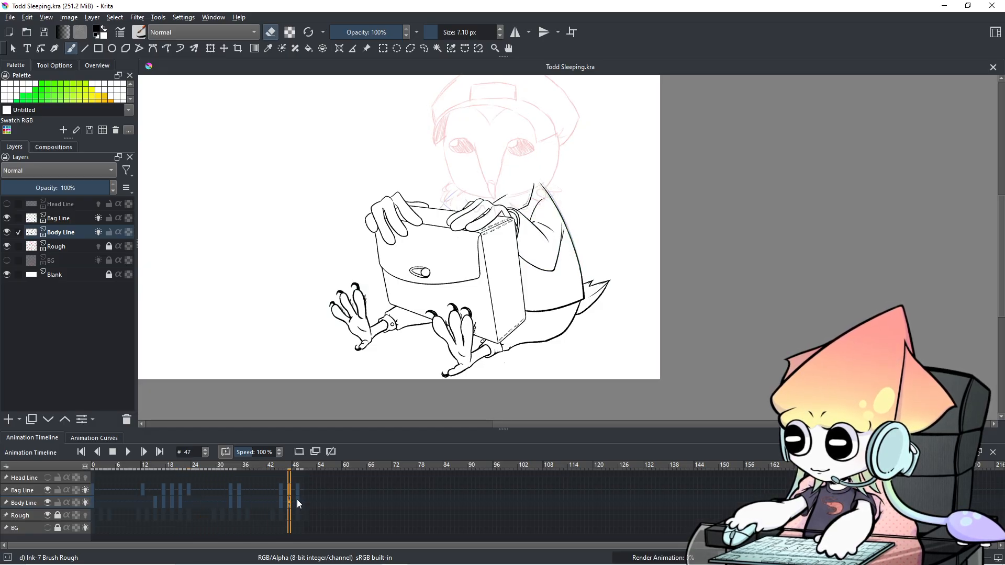
Step: Play the animation from frame 0, stop it, and examine the line art around the hand up close up to frame 17
click(297, 499)
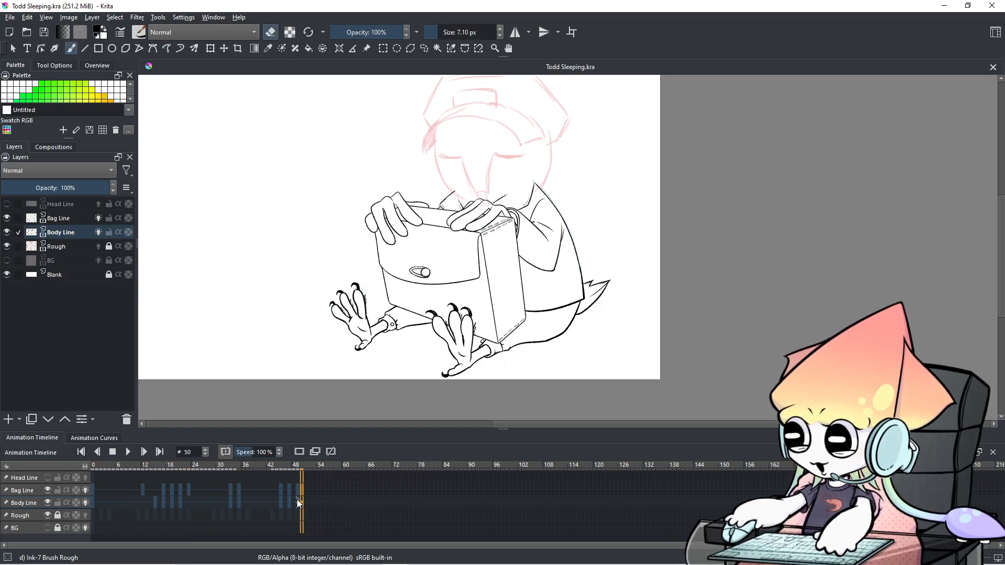
click(90, 485)
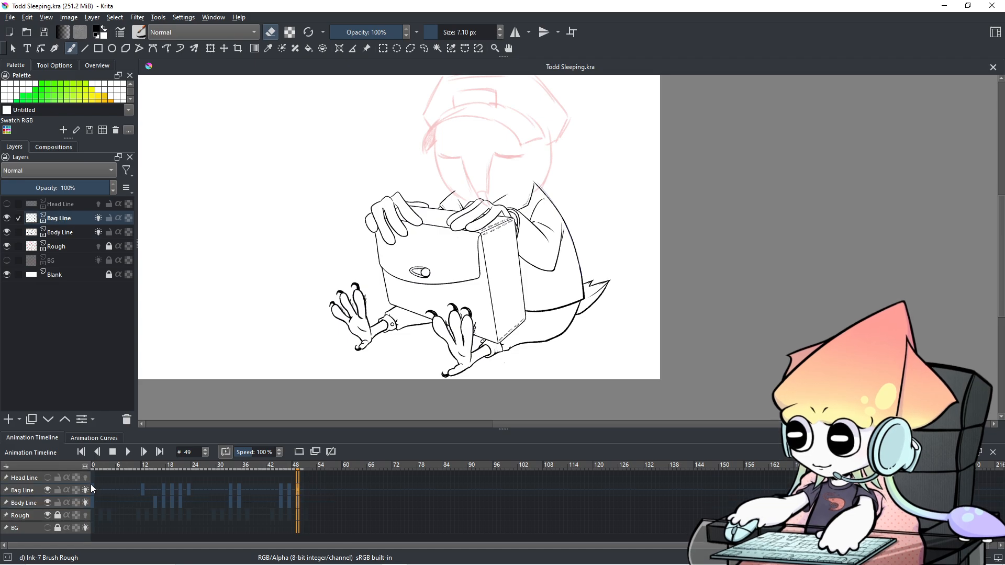
click(94, 489)
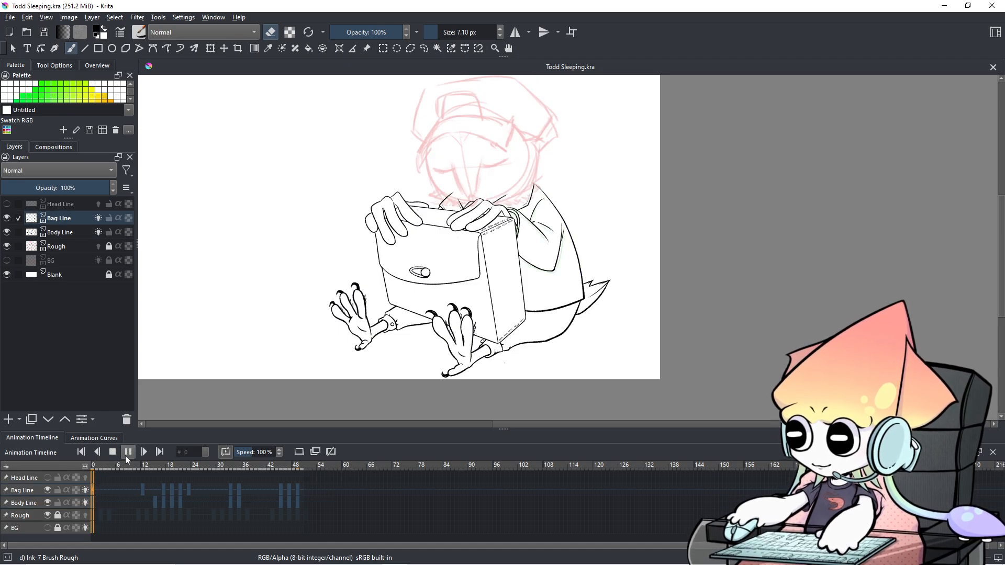
click(125, 459)
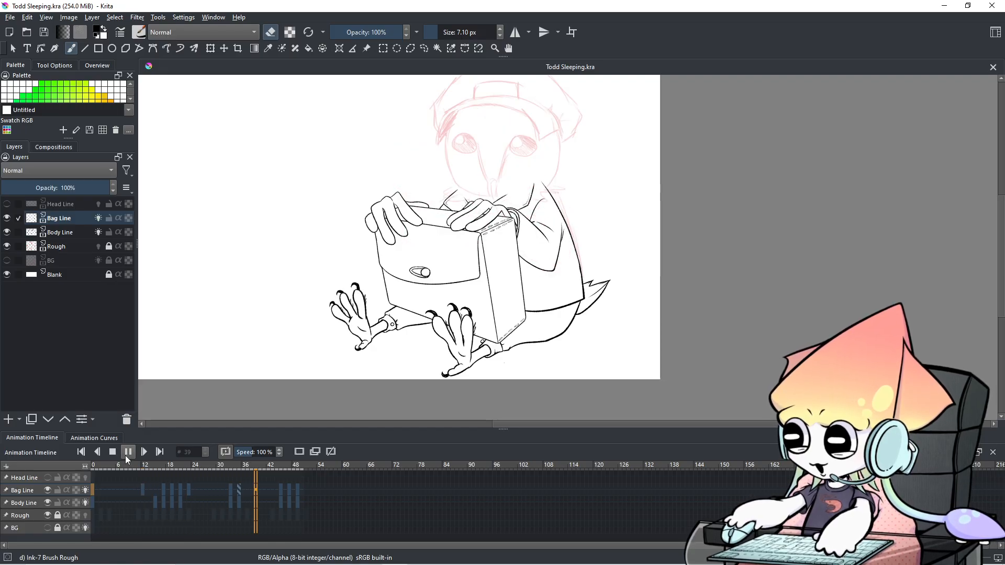
scroll(487, 225, up, 4)
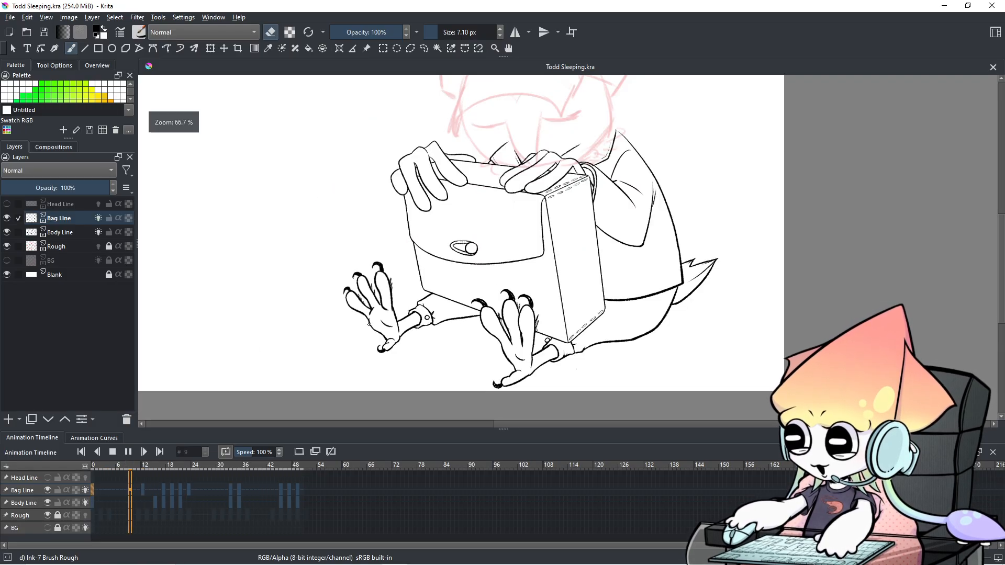
key(space)
scroll(415, 212, up, 5)
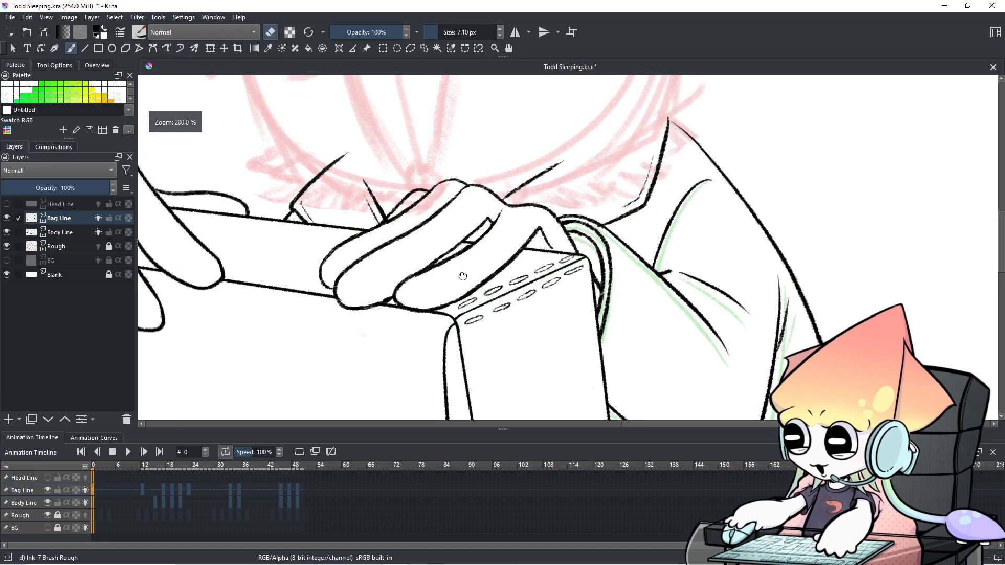
key(space)
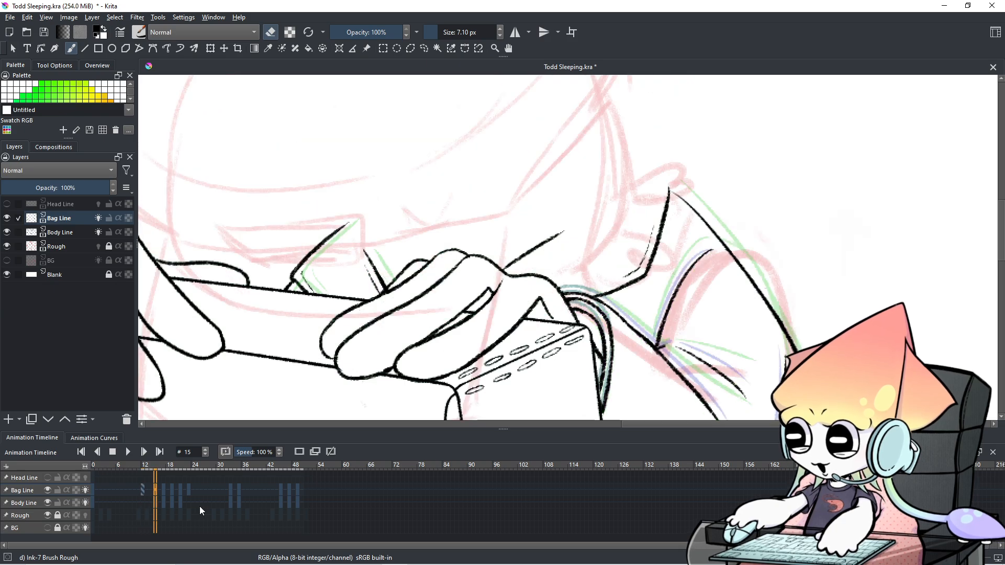
key(period)
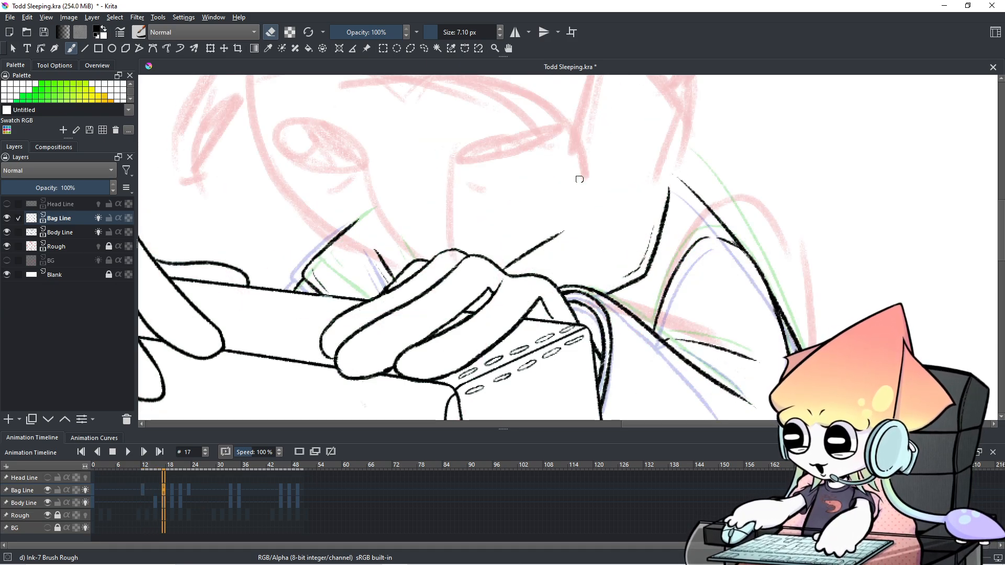
key(e)
drag(559, 232, 527, 254)
key(ctrl+z)
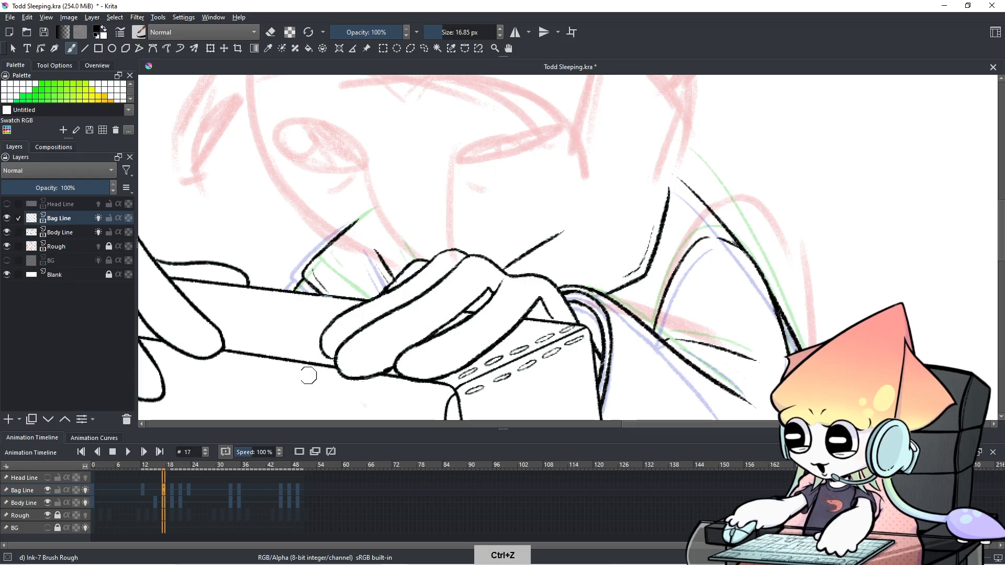
key(e)
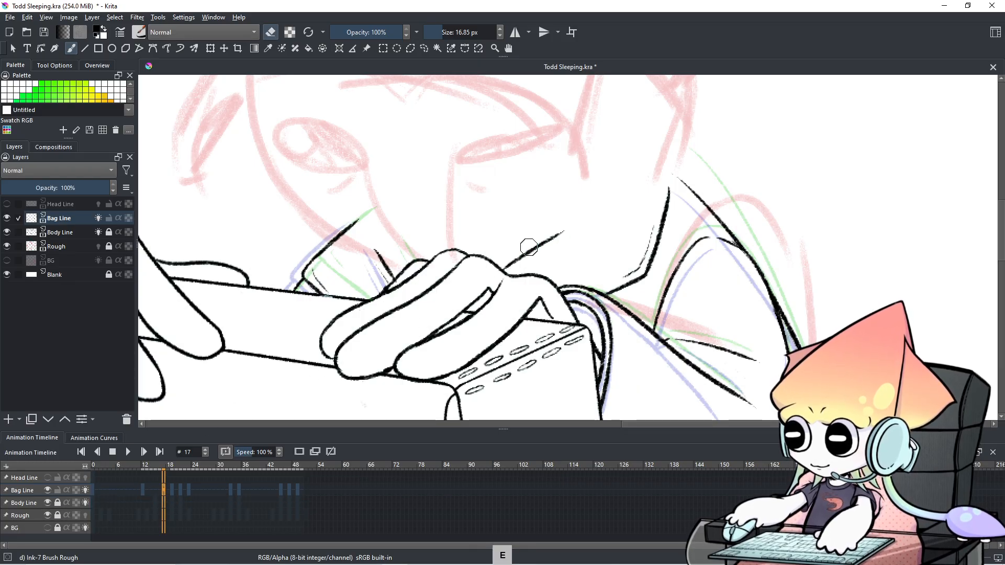
Step: Lock the Body Line layer and reduce the eraser size to 2.47 px
click(42, 503)
click(34, 495)
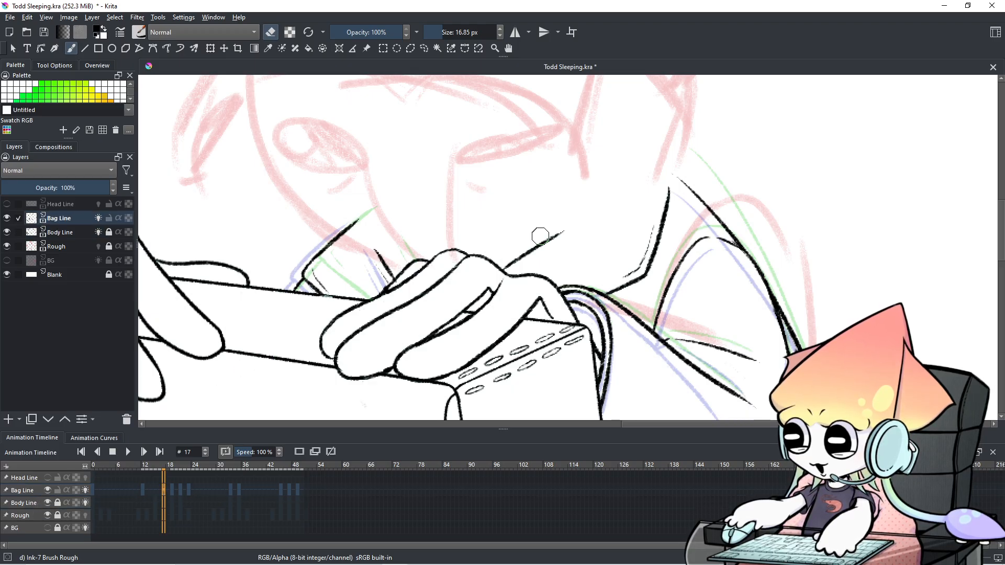
key(bracketleft)
key(bracketleft)
key(bracketleft)
key(bracketleft)
key(bracketleft)
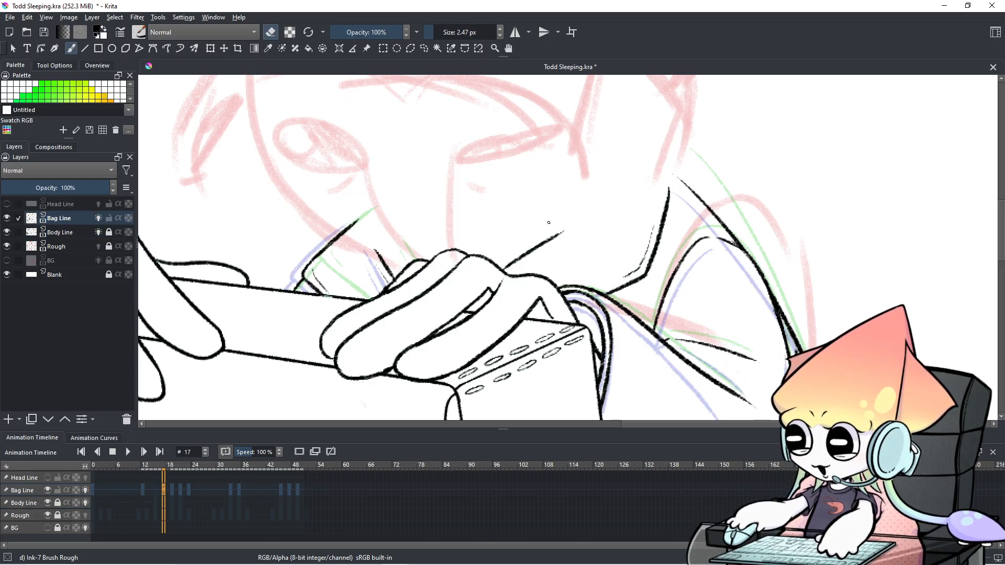
Step: Set the Body Line layer's opacity to 55%, keep it locked, and make Bag Line the active layer
right_click(78, 228)
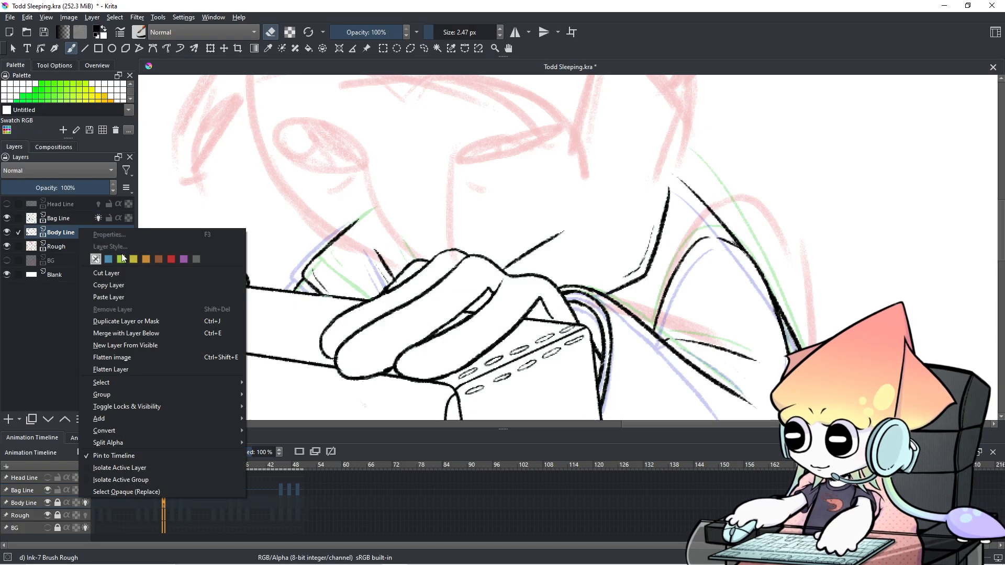
click(72, 238)
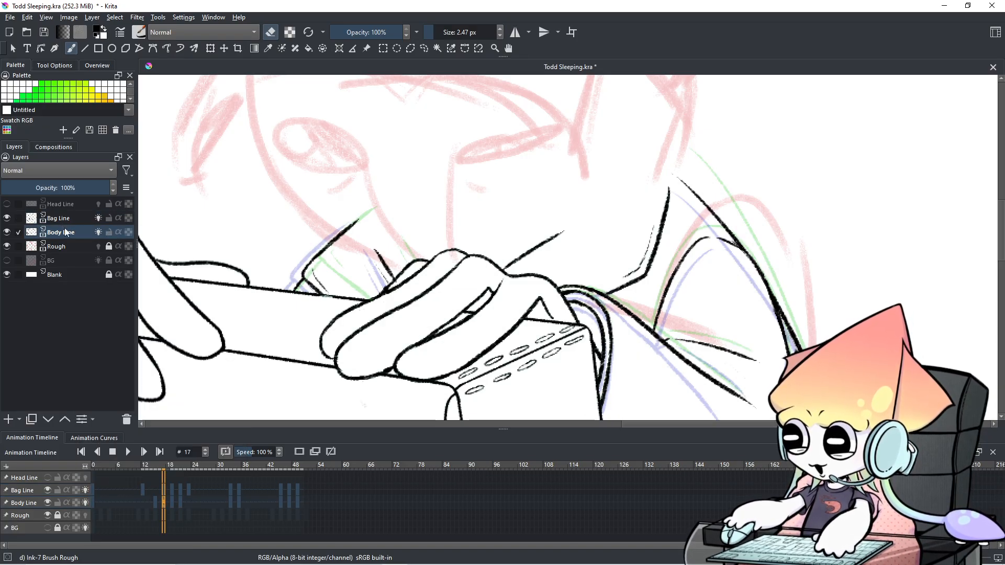
right_click(78, 237)
click(116, 243)
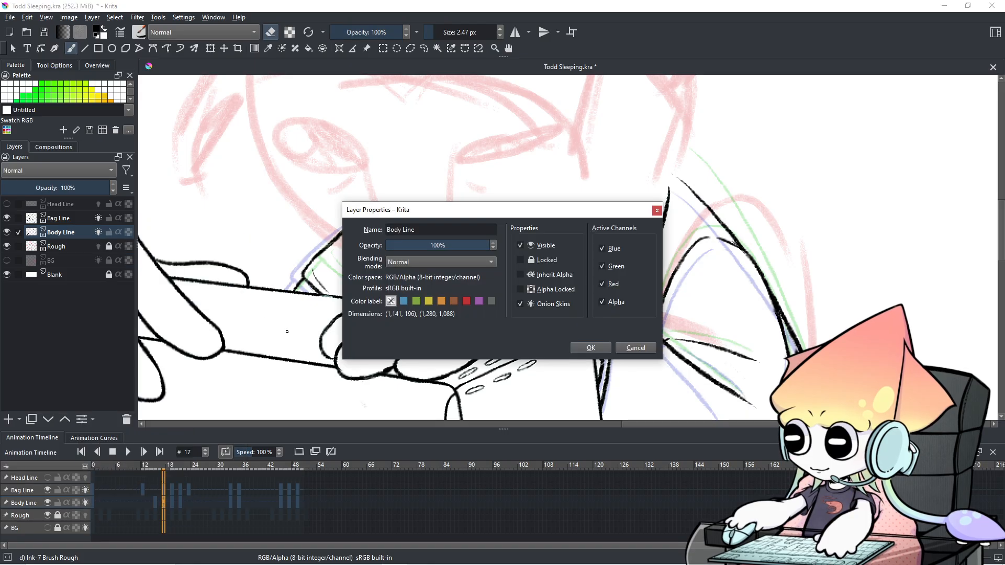
click(443, 245)
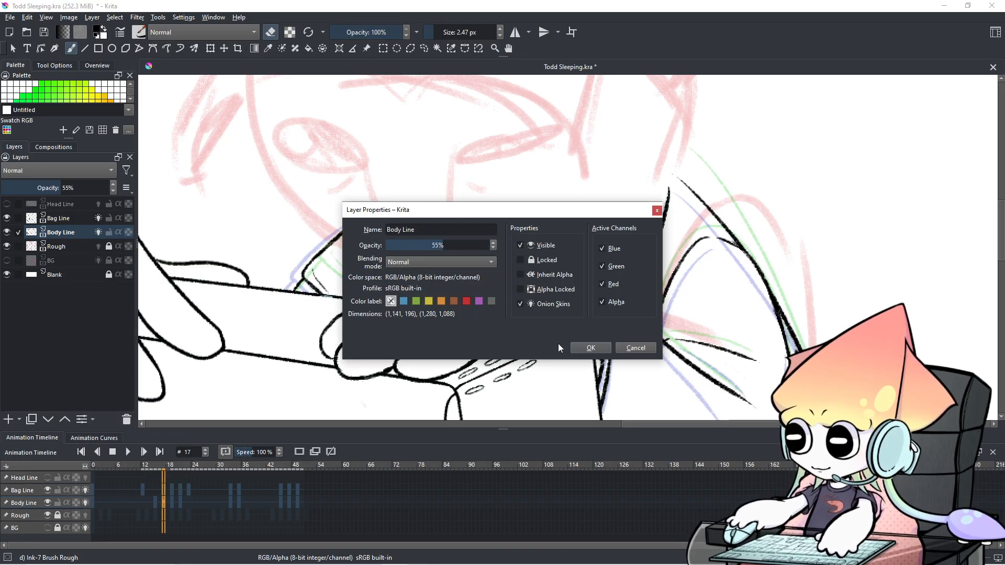
click(580, 348)
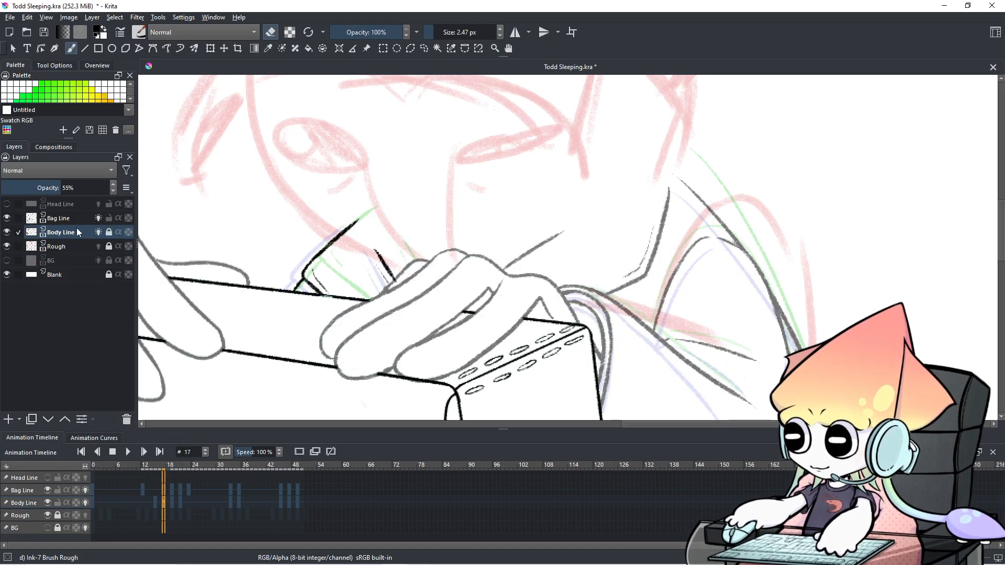
click(67, 221)
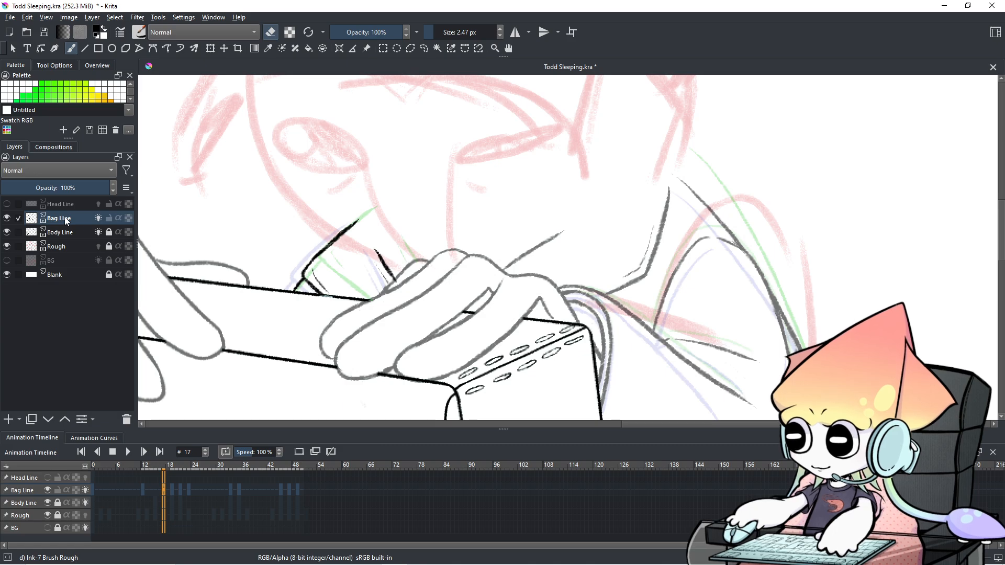
Step: Try to redraw the short diagonal line above the hand at frame 17 on Bag Line with the 5.07 px brush
key(e)
drag(512, 268, 548, 242)
key(ctrl+z)
mouse_move(504, 272)
mouse_down()
mouse_move(515, 254)
mouse_move(561, 241)
mouse_up()
key(e)
key(ctrl+z)
drag(517, 266, 564, 239)
key(ctrl+z)
key(ctrl+z)
drag(503, 274, 561, 239)
key(ctrl+z)
drag(503, 274, 577, 234)
key(ctrl+z)
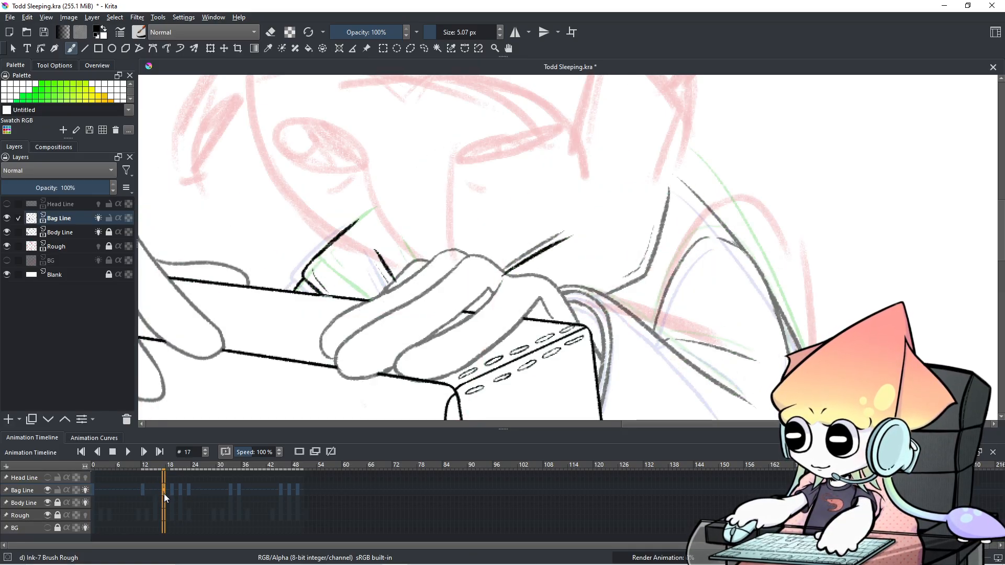
Step: Compare the new diagonal line at frame 17 with the neighbouring frames and undo that stroke
click(173, 490)
click(155, 491)
click(163, 494)
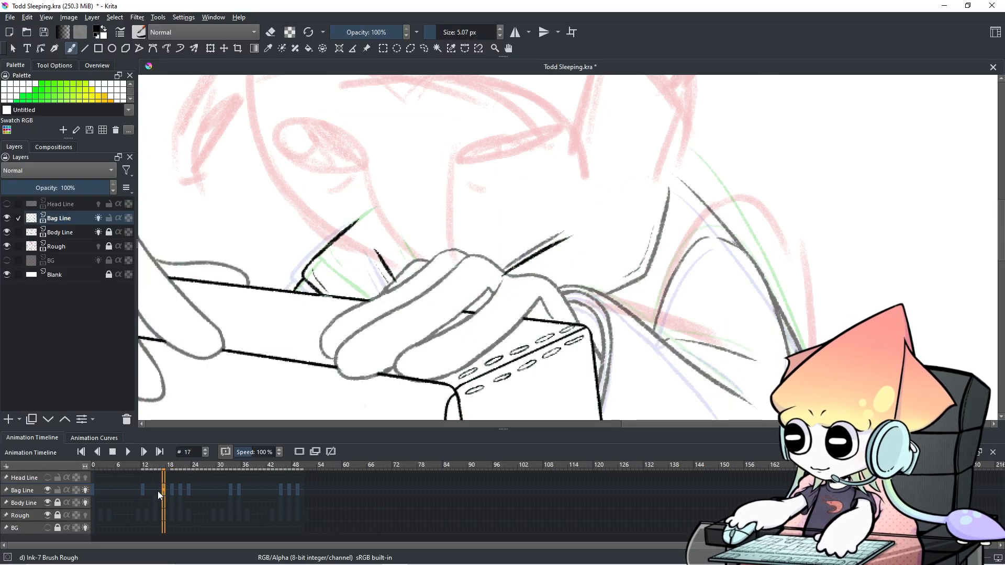
click(168, 491)
click(166, 492)
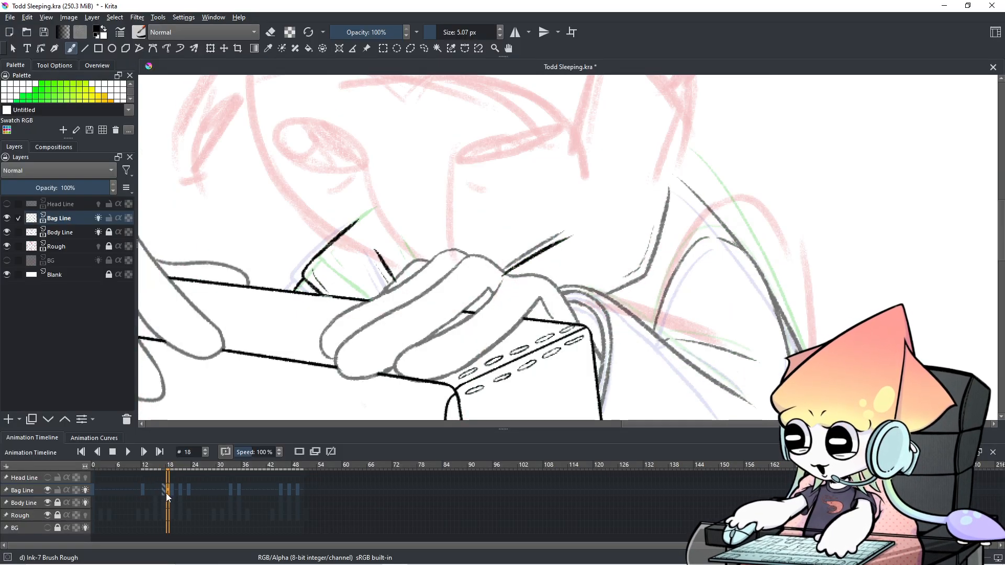
click(159, 492)
click(164, 493)
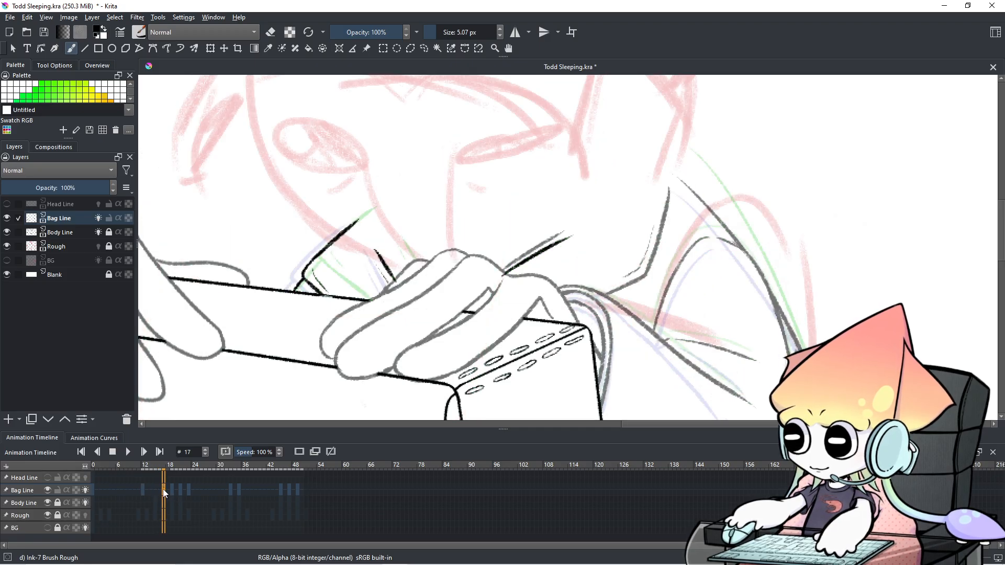
key(ctrl+z)
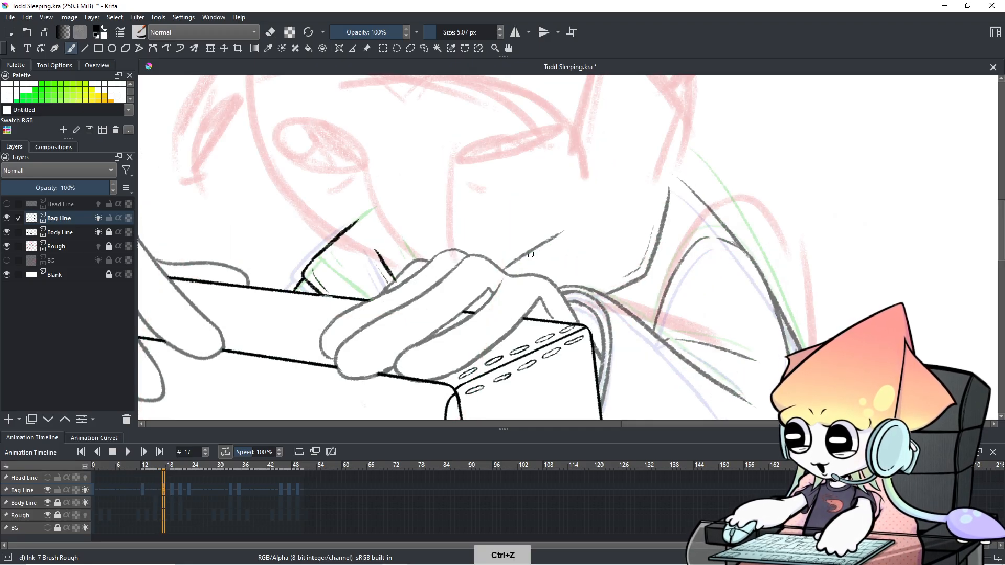
Step: Try the diagonal line at frame 17 once more, running down into the hand, check it against frame 19 and undo it
drag(548, 243, 498, 273)
key(ctrl+z)
drag(548, 243, 491, 278)
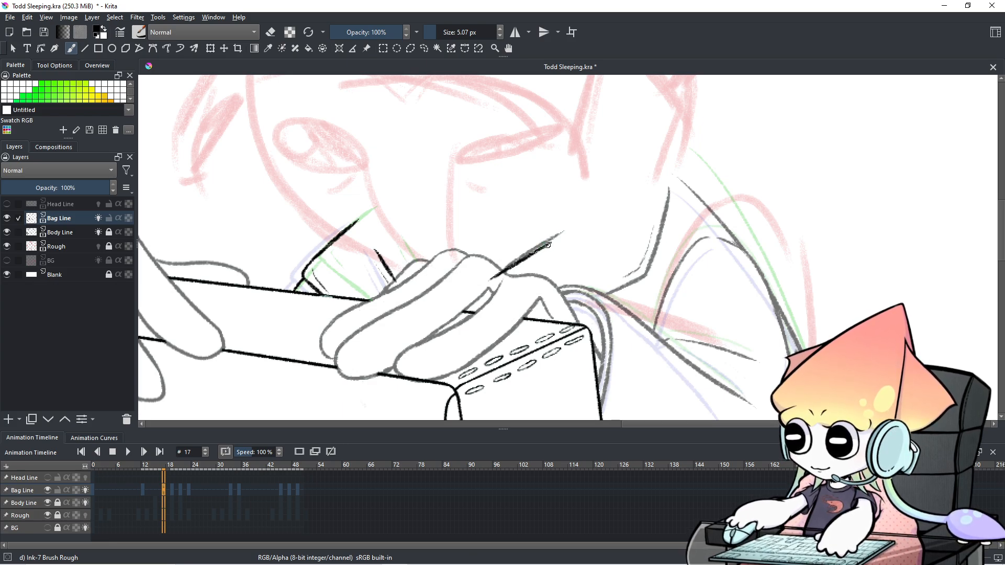
click(171, 488)
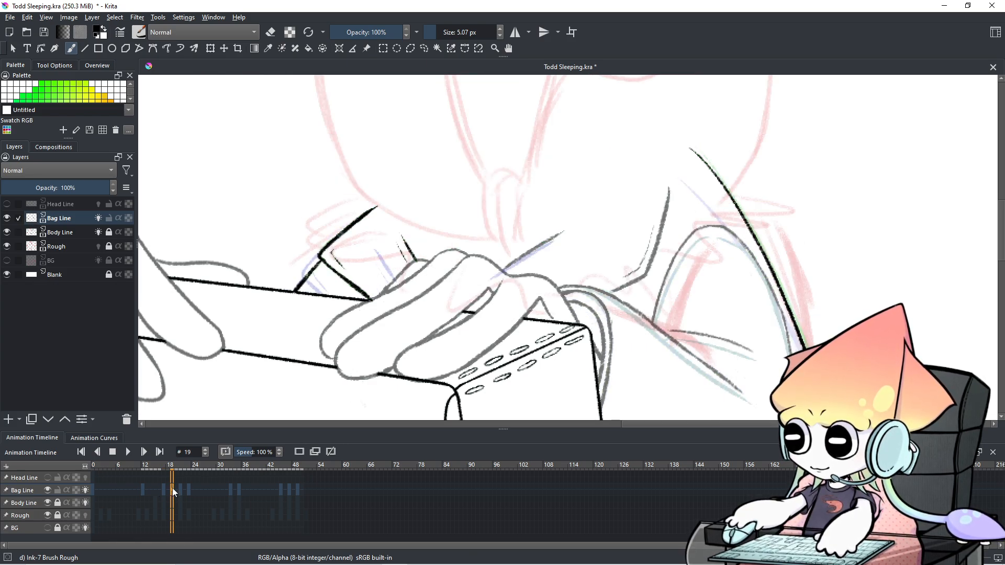
key(ctrl+z)
Step: Flip between the Bag Line frames from about 11 to 20 to examine where the diagonal line above the hand appears
click(159, 493)
click(164, 492)
click(173, 492)
click(164, 492)
click(161, 491)
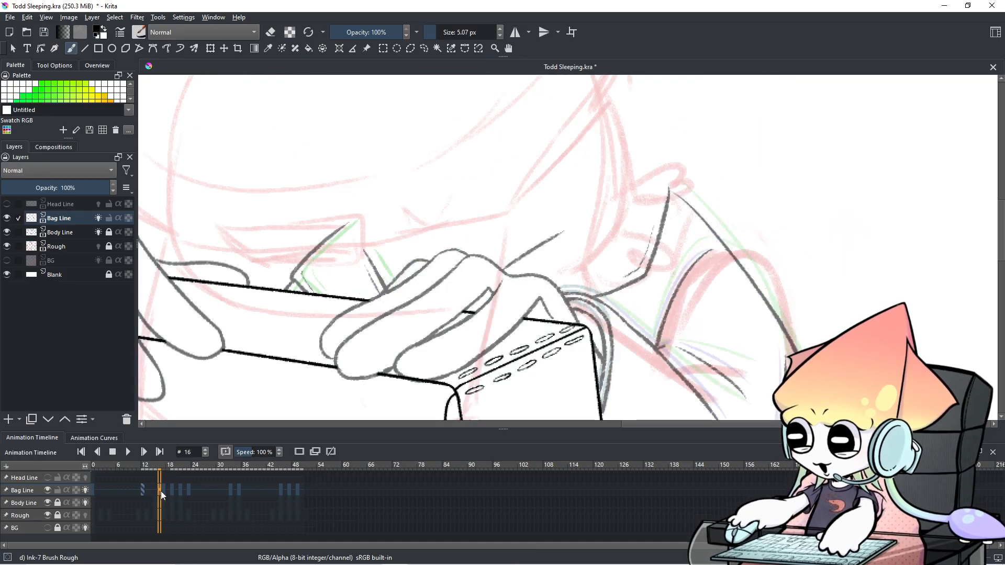
click(152, 490)
click(137, 488)
click(146, 491)
click(163, 489)
click(177, 492)
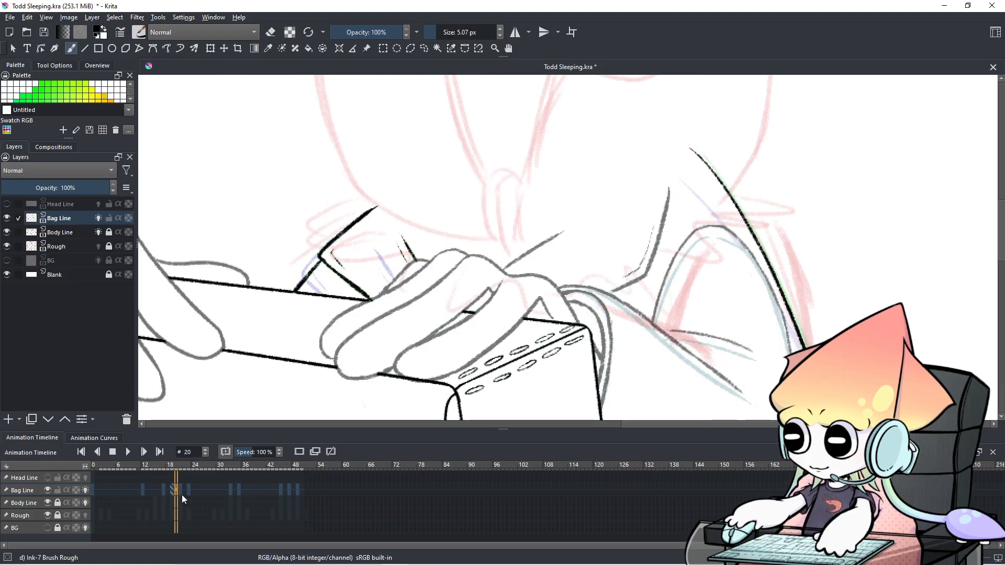
click(161, 487)
mouse_move(261, 226)
mouse_down()
mouse_move(338, 176)
mouse_move(330, 189)
mouse_up()
key(ctrl+z)
mouse_move(465, 241)
mouse_down()
mouse_move(430, 292)
mouse_move(448, 282)
mouse_up()
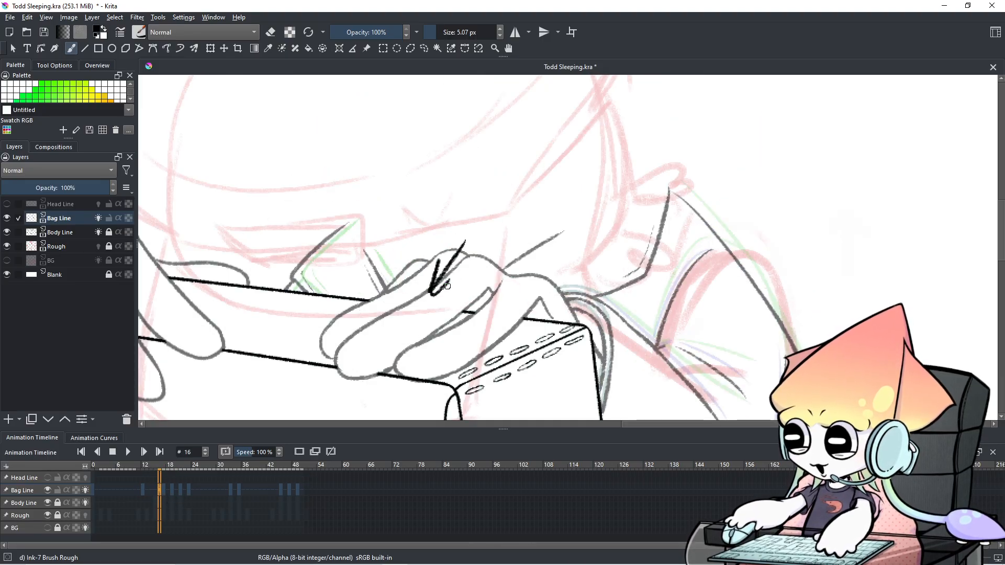
key(ctrl+z)
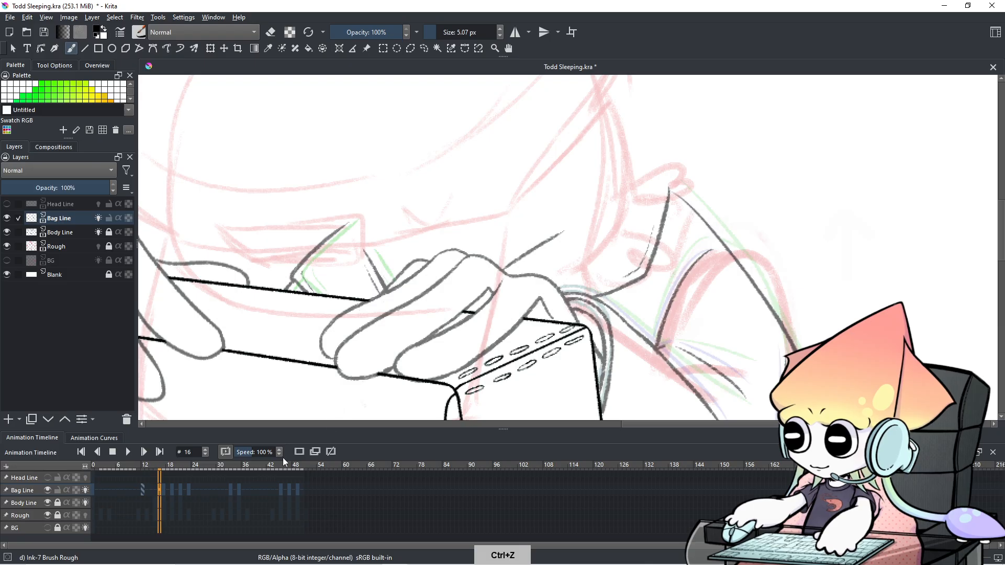
Step: Compare frames 16 and 17 on the Bag Line layer and go to frame 15
click(159, 495)
click(163, 494)
click(159, 491)
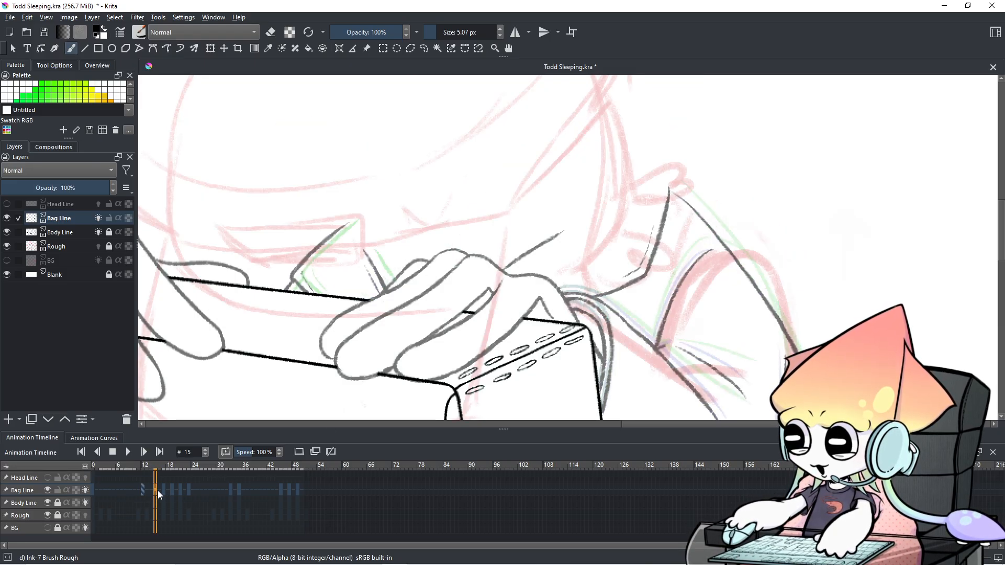
Step: Sketch a small arrow above the diagonal line at frame 17, pointing up and away from the hand, and undo it
click(162, 492)
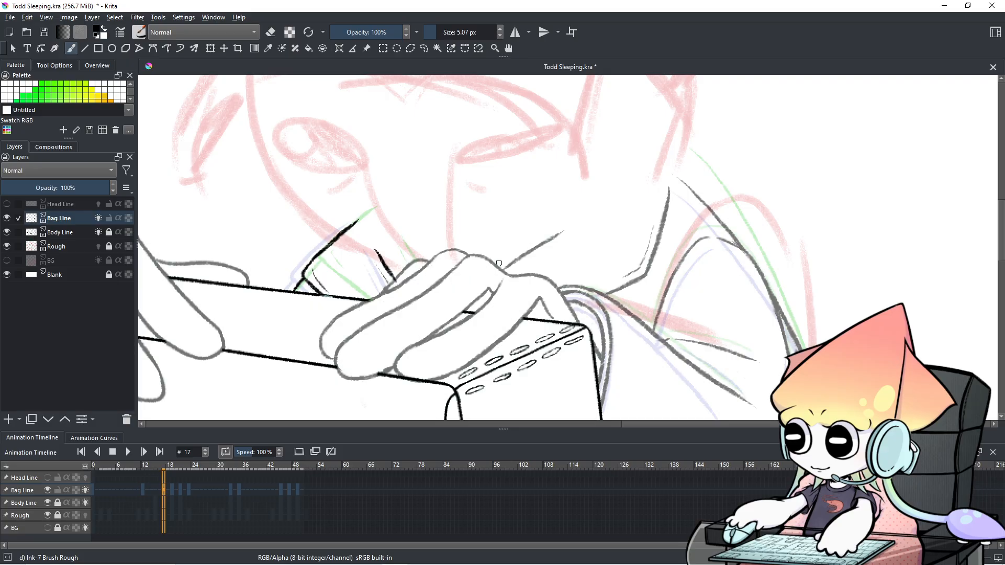
drag(586, 225, 624, 190)
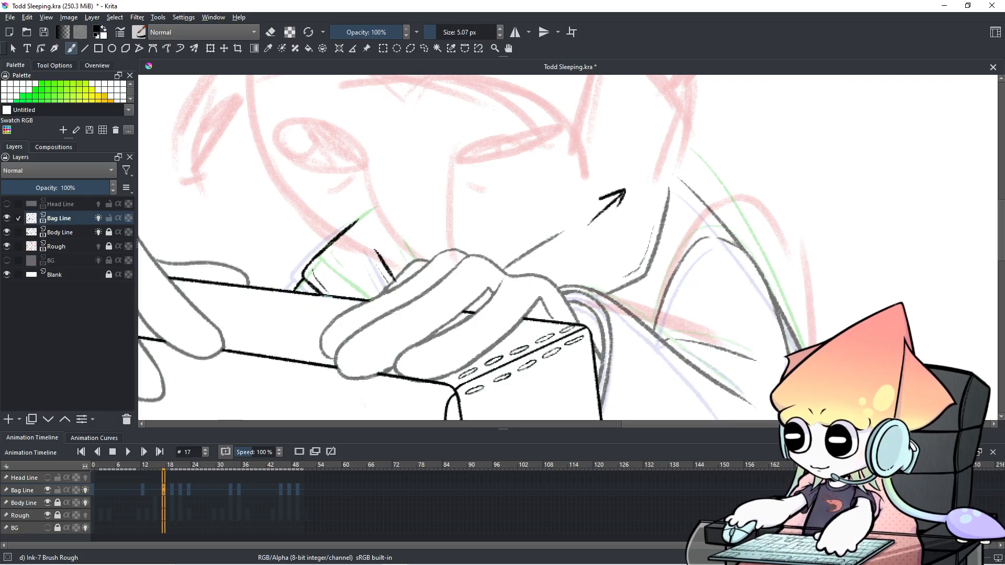
click(159, 489)
click(165, 487)
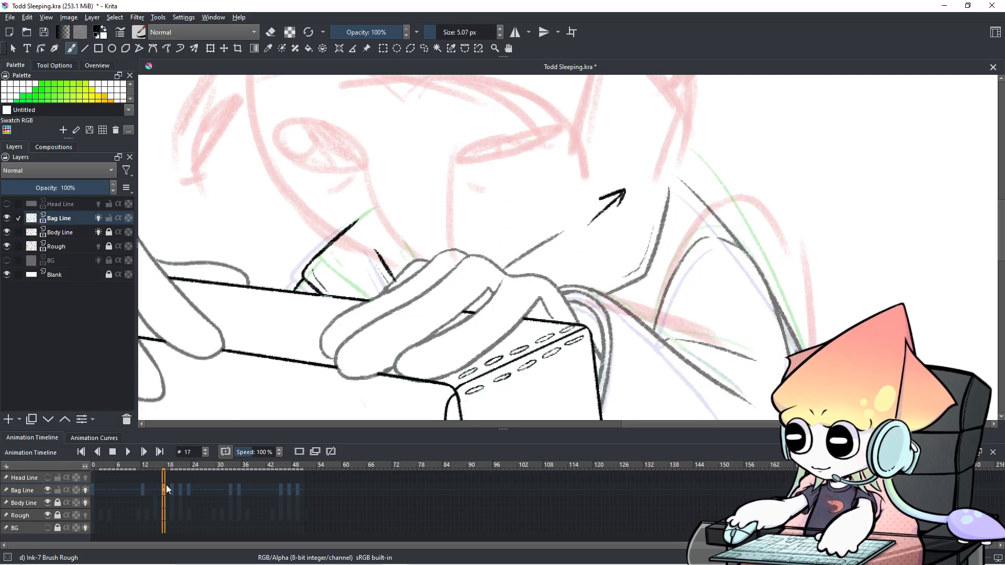
key(ctrl+z)
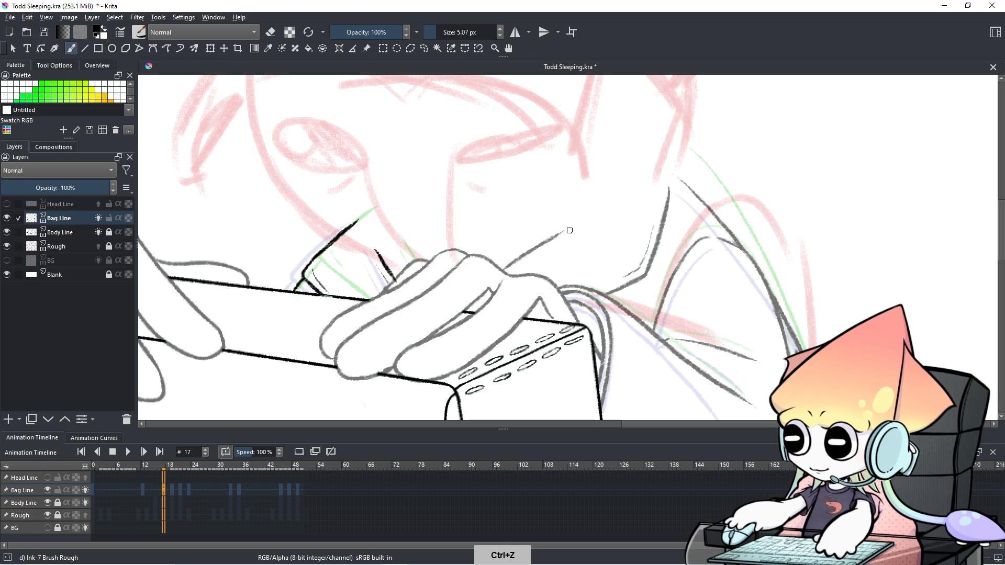
Step: Ink the short diagonal line above the hand at frame 17 on the Bag Line layer, redoing the stroke until it meets the knuckle
drag(560, 234, 499, 273)
key(ctrl+z)
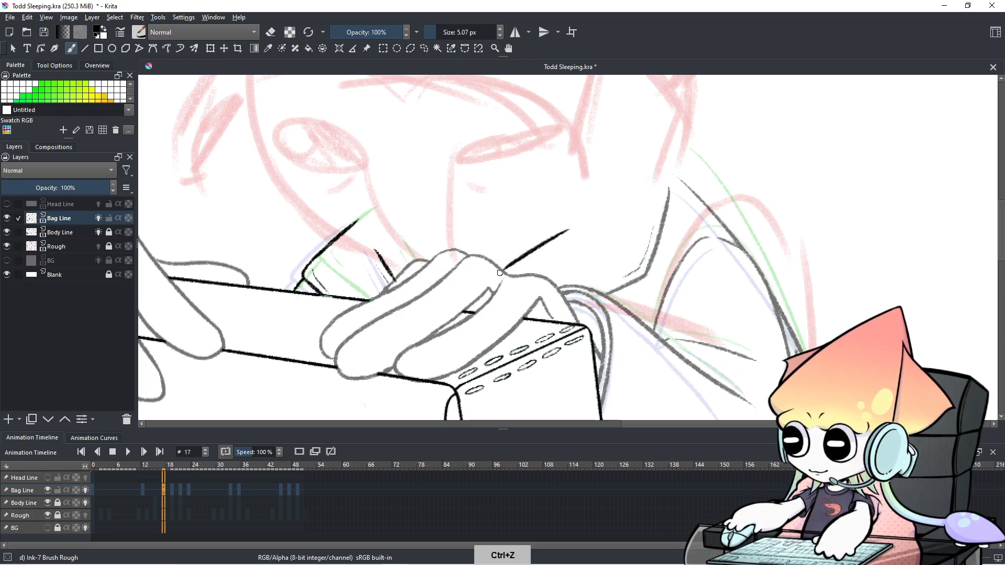
key(ctrl+z)
drag(569, 230, 491, 286)
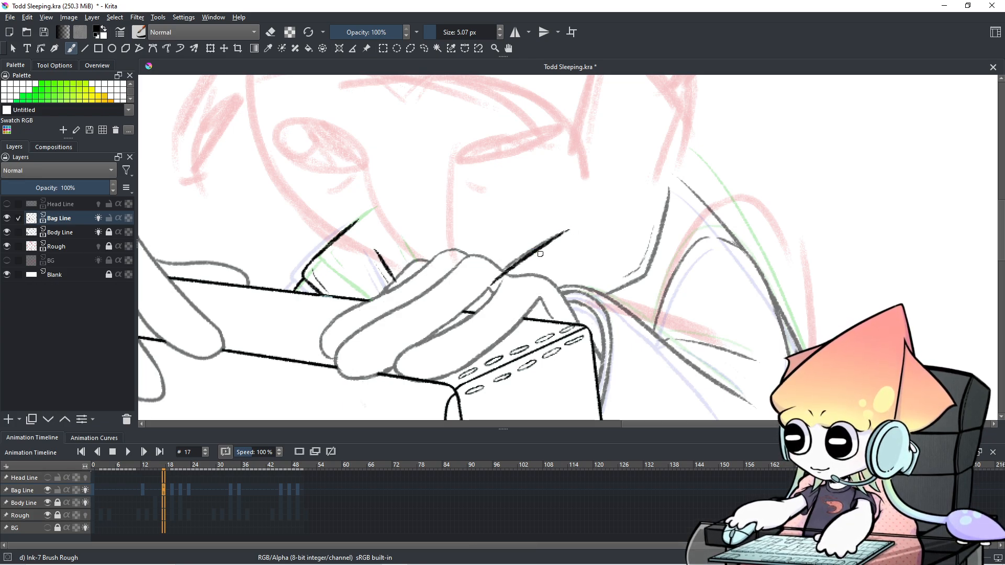
key(ctrl+z)
drag(566, 228, 500, 269)
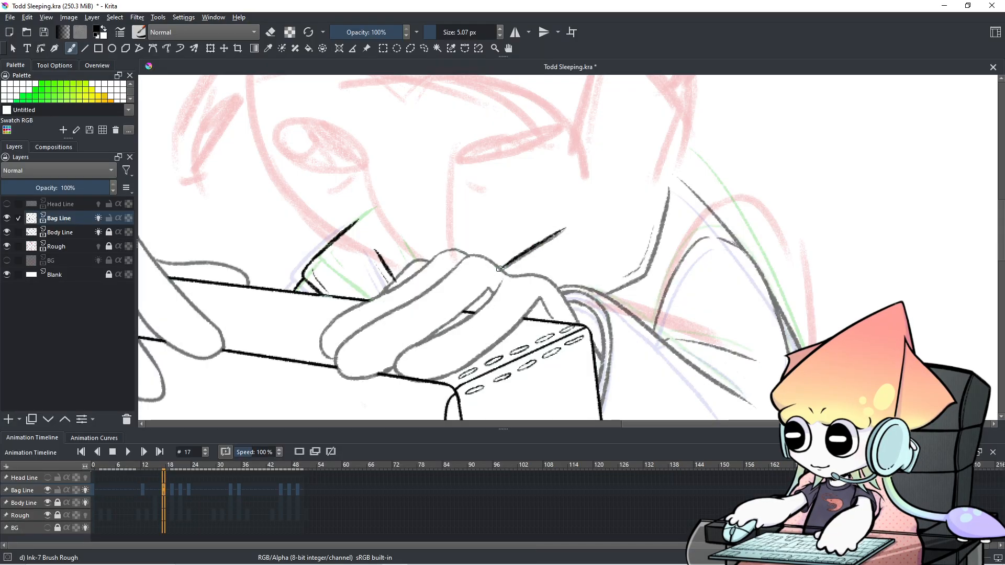
Step: Try several strokes for the diagonal line above the hand at frame 19 and undo them
click(172, 489)
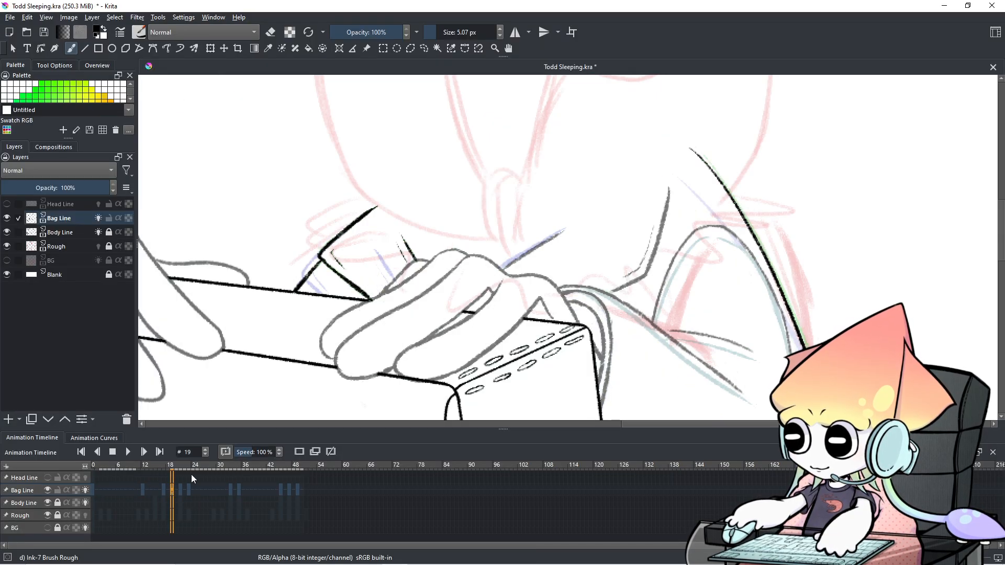
mouse_move(572, 228)
mouse_down()
mouse_move(495, 278)
mouse_move(602, 214)
mouse_up()
key(ctrl+z)
key(ctrl+z)
drag(494, 274, 597, 214)
key(ctrl+z)
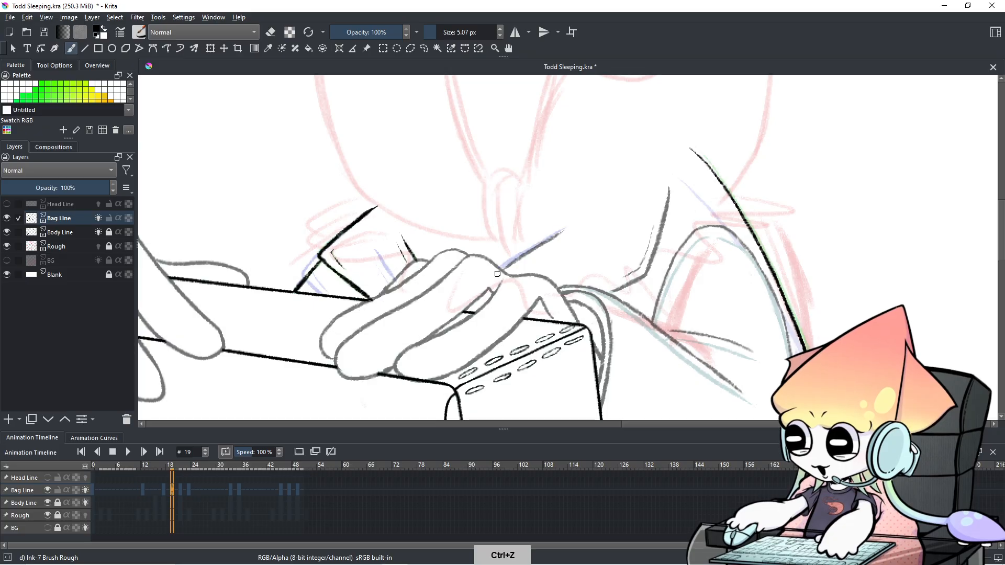
drag(499, 269, 582, 217)
key(ctrl+z)
drag(500, 269, 575, 223)
mouse_move(672, 187)
mouse_down()
mouse_move(661, 256)
mouse_move(597, 291)
mouse_up()
key(ctrl+z)
key(ctrl+z)
Step: Ink the diagonal line at frame 19 from the knuckle up and outward, redoing the stroke until it is clean
drag(497, 273, 598, 220)
key(ctrl+z)
drag(495, 273, 603, 209)
key(ctrl+z)
drag(495, 275, 599, 212)
key(ctrl+z)
key(ctrl+z)
key(ctrl+z)
mouse_move(496, 274)
mouse_down()
mouse_move(598, 215)
mouse_move(579, 217)
mouse_move(589, 213)
mouse_up()
key(ctrl+z)
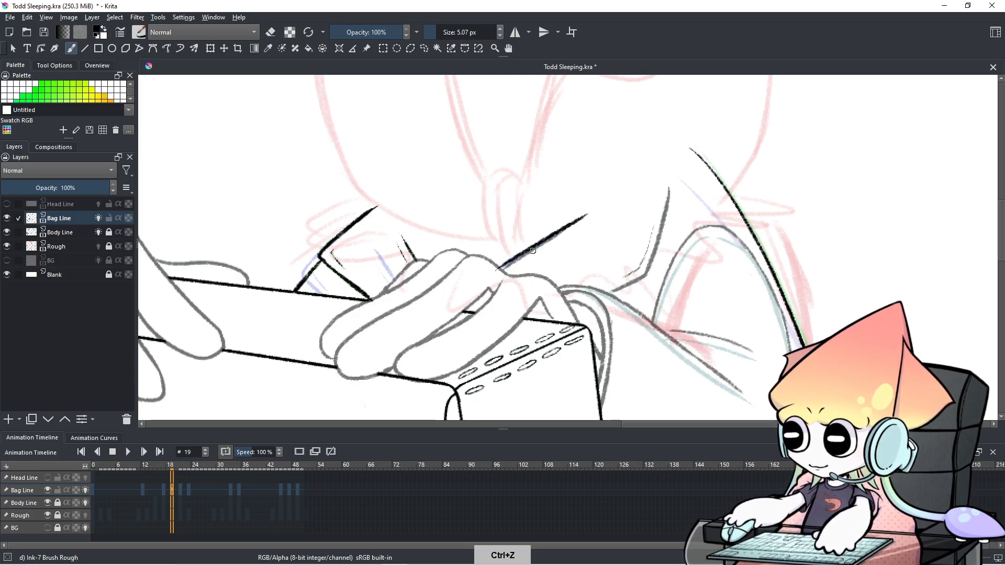
Step: Compare the diagonal line at frames 17 and 19 and erase the tip of its upper end at frame 19
click(165, 492)
click(171, 495)
key(e)
drag(588, 214, 572, 220)
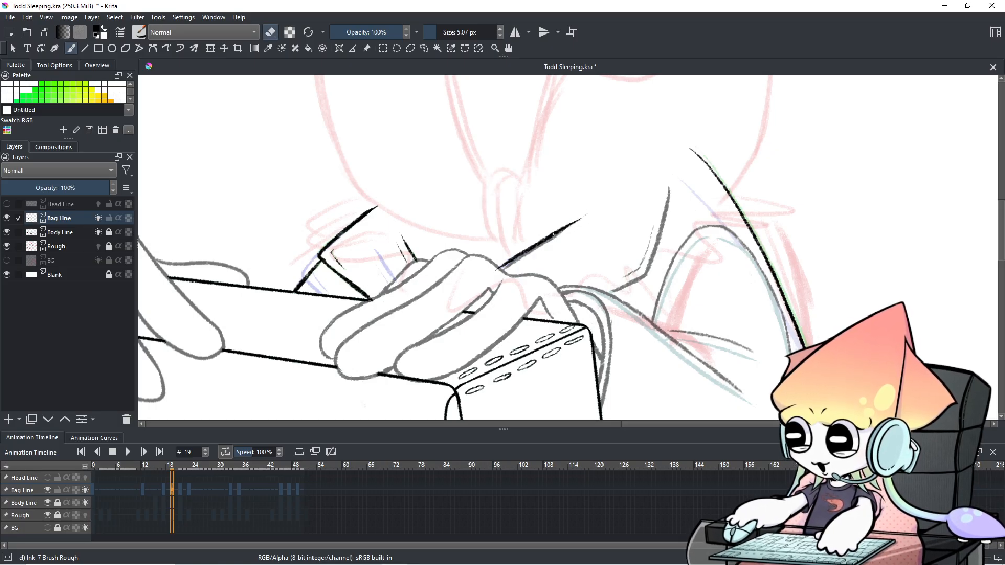
Step: Flip between frames 19 and 21 of the Bag Line layer to examine how the diagonal line should continue
click(181, 488)
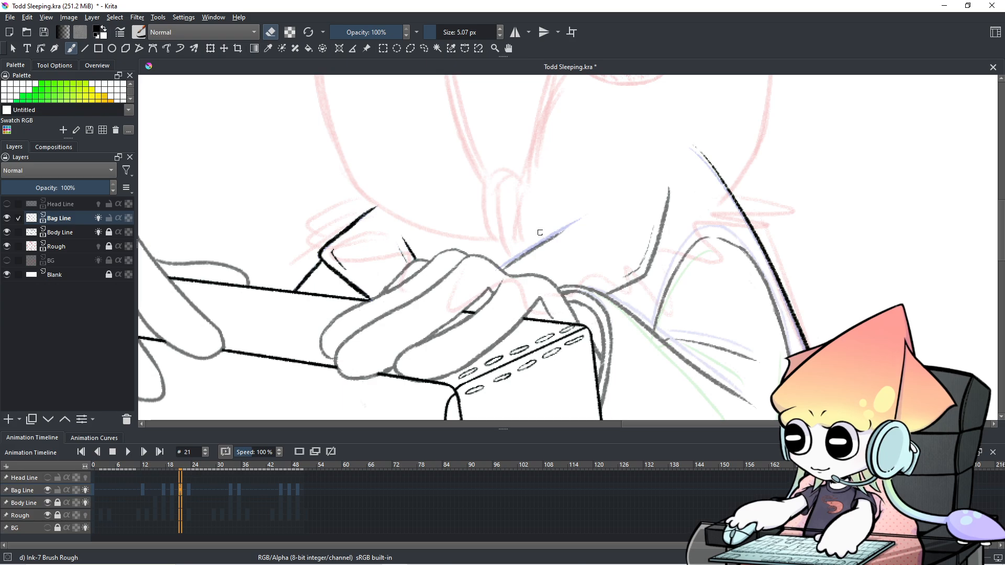
click(175, 491)
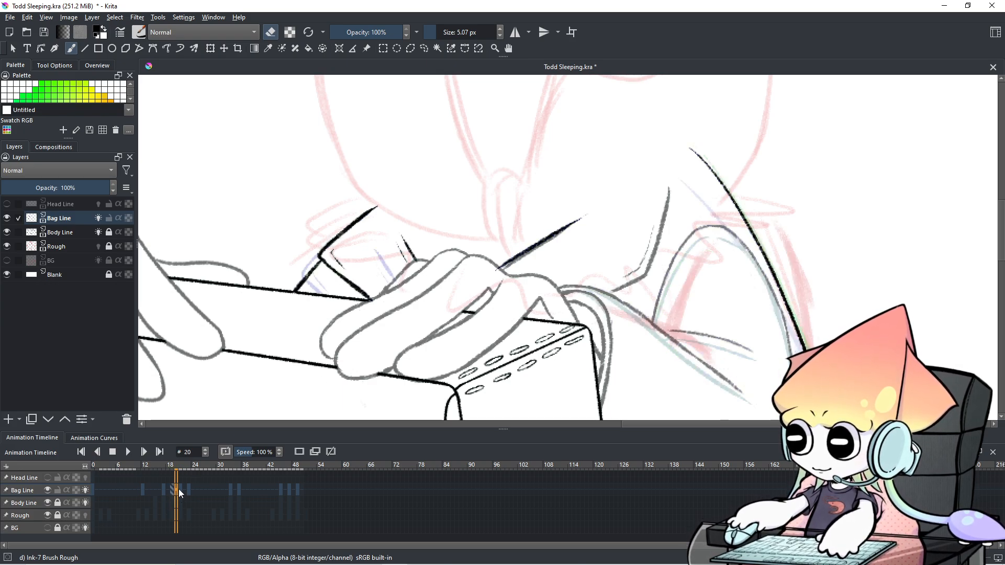
click(181, 492)
click(174, 491)
click(179, 493)
click(176, 490)
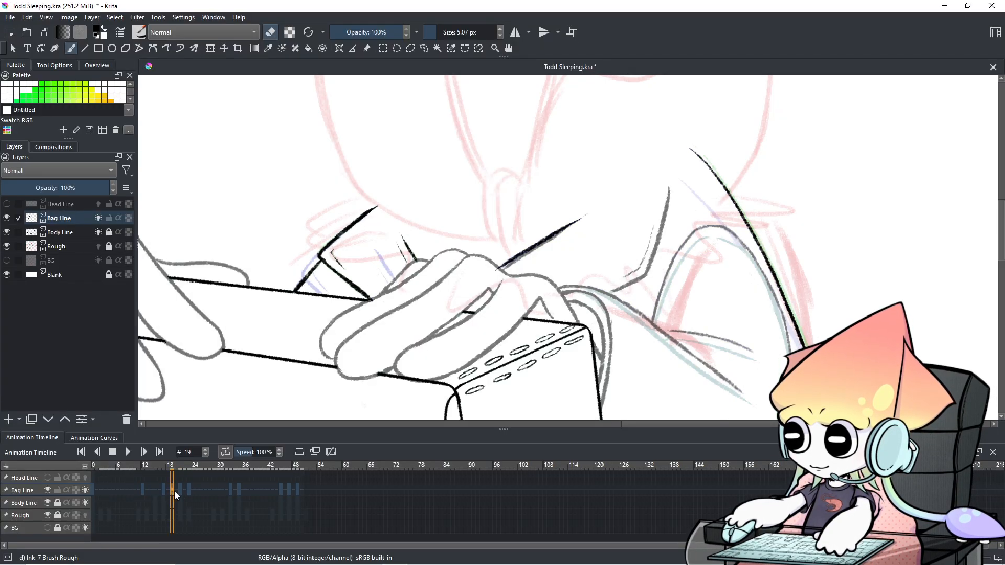
click(179, 490)
click(176, 489)
click(180, 489)
click(177, 489)
click(180, 490)
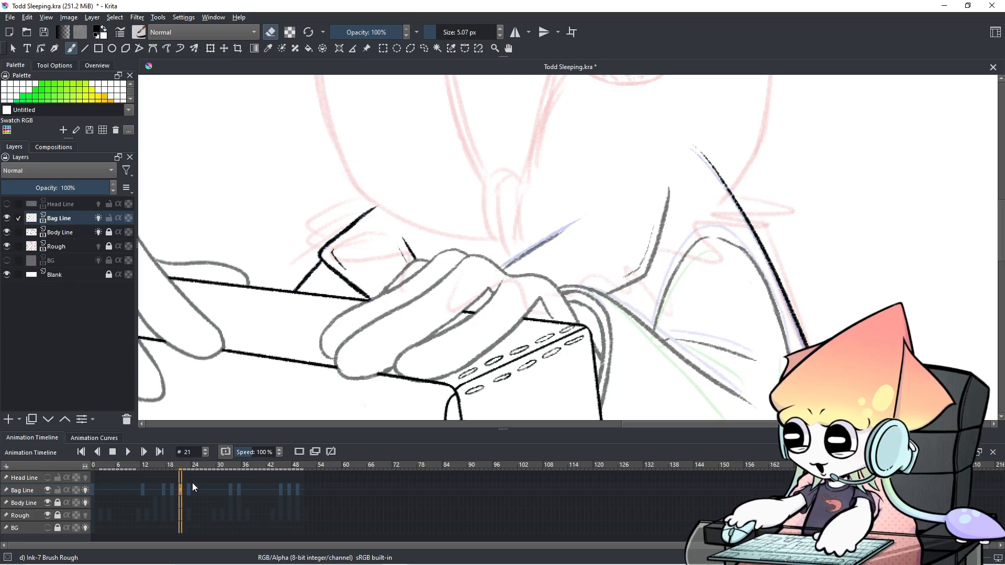
Step: Return to painting and try short diagonal strokes above the hand at frame 21, undoing each one
key(e)
drag(524, 252, 556, 232)
key(ctrl+z)
key(ctrl+z)
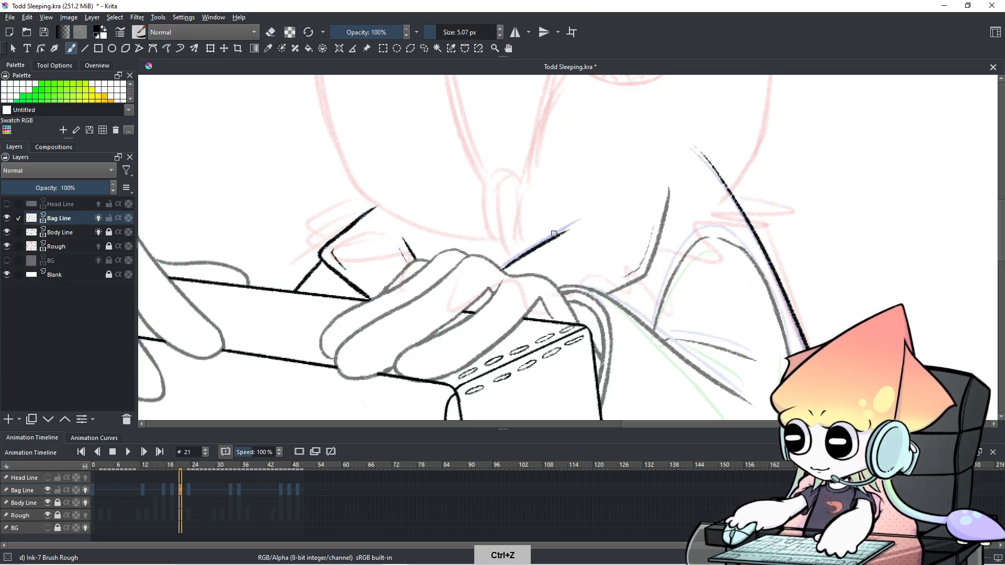
key(ctrl+z)
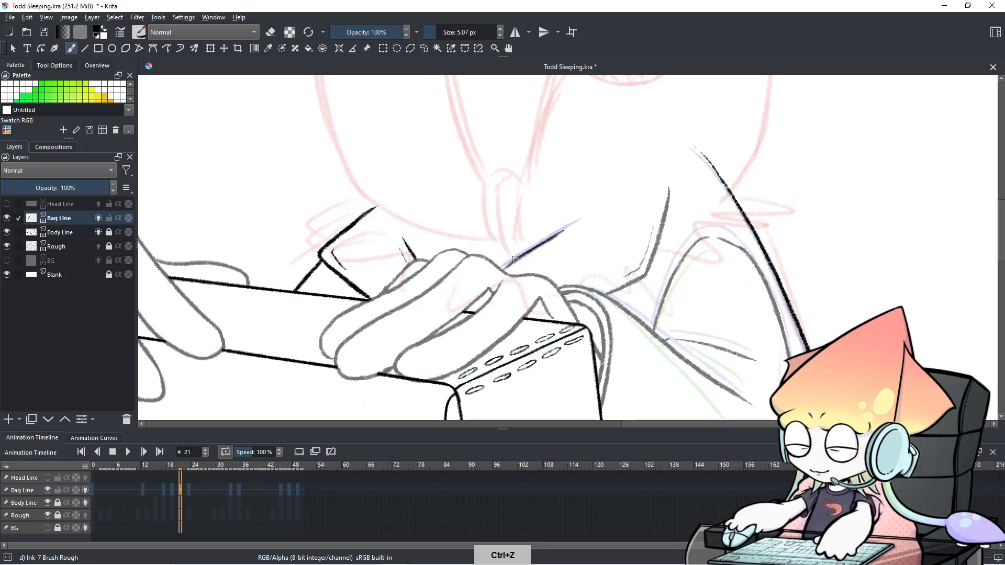
drag(509, 263, 557, 236)
key(ctrl+z)
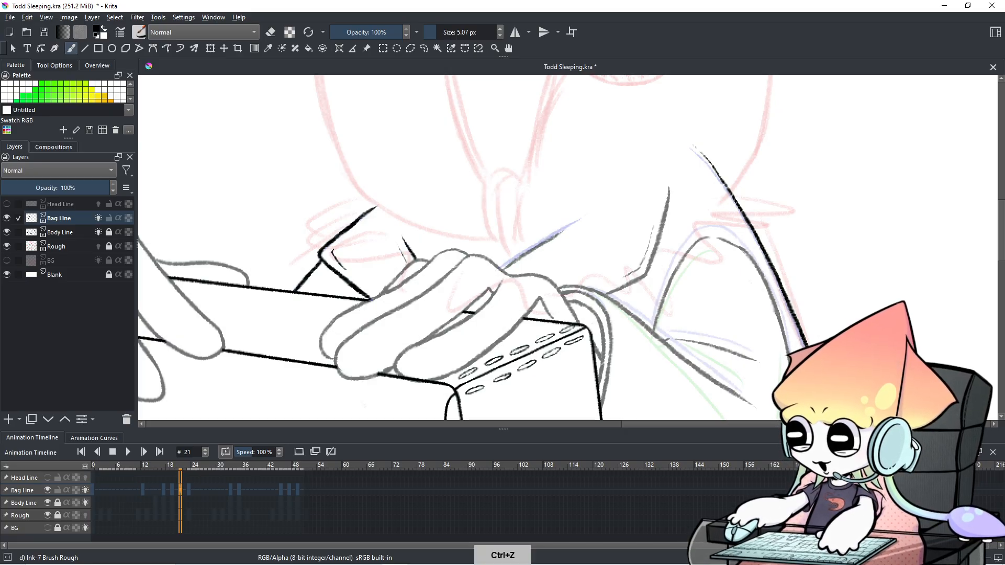
Step: Ink the diagonal line above the hand at frame 21, slightly shorter than at frame 19, redoing the stroke as needed
key(ctrl+z)
drag(503, 271, 548, 237)
key(ctrl+z)
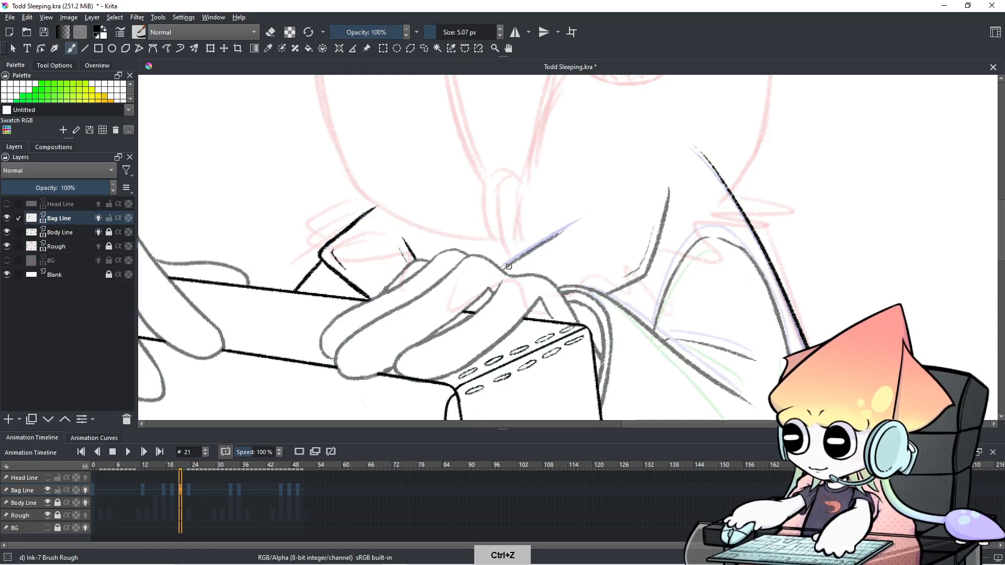
key(ctrl+z)
drag(500, 270, 571, 225)
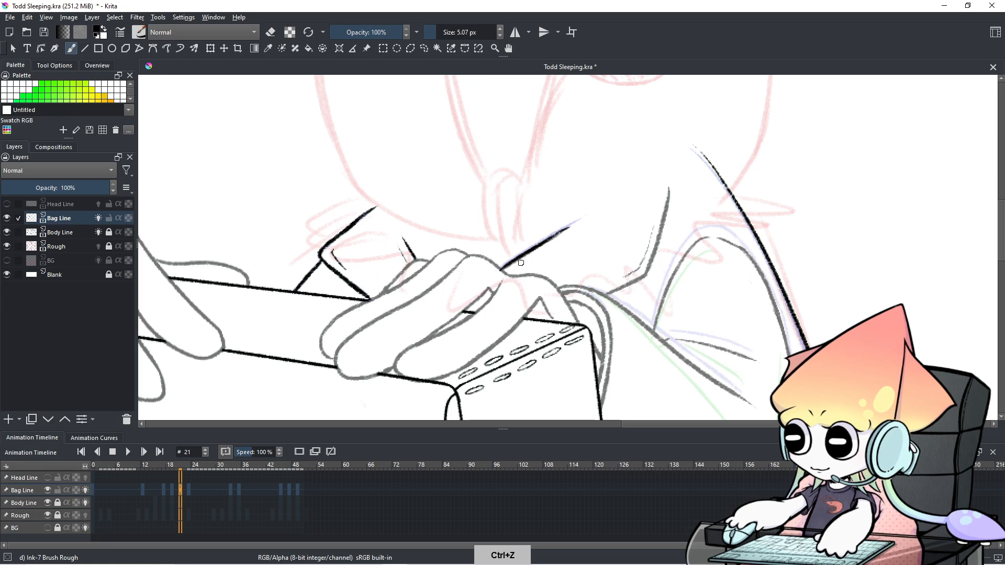
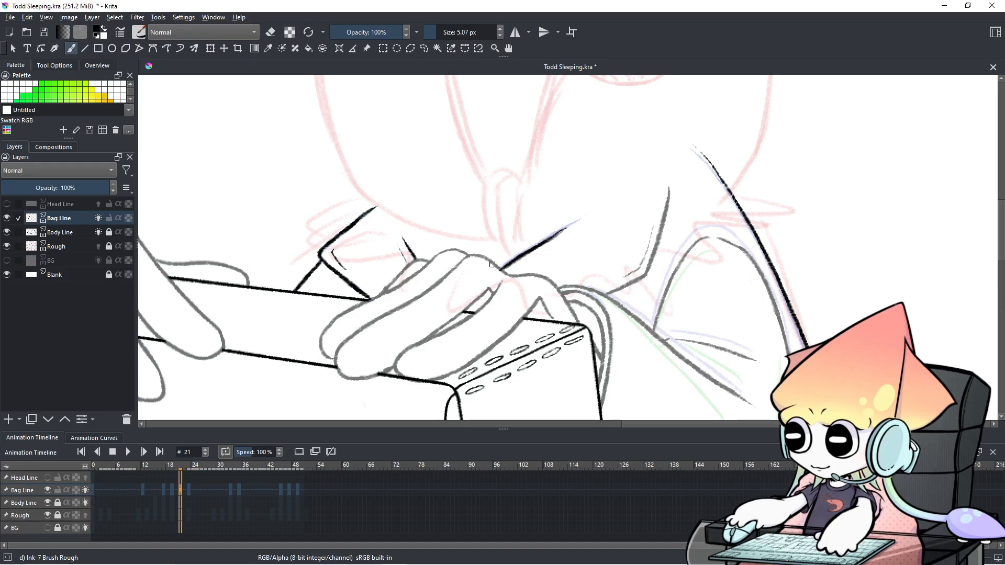
key(ctrl+z)
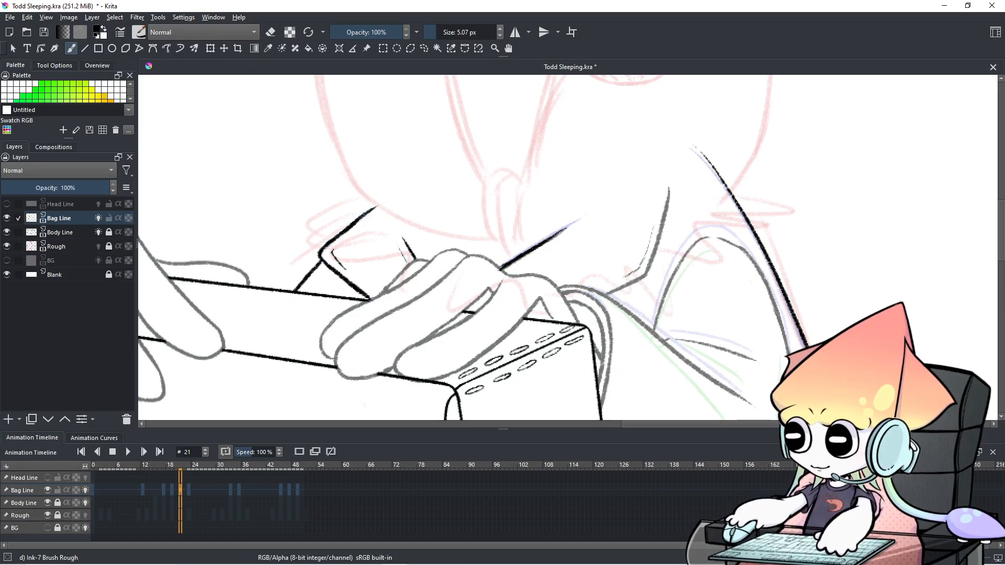
Step: Compare the diagonal line at frame 21 with the neighbouring Bag Line frames from 18 to 23
click(178, 495)
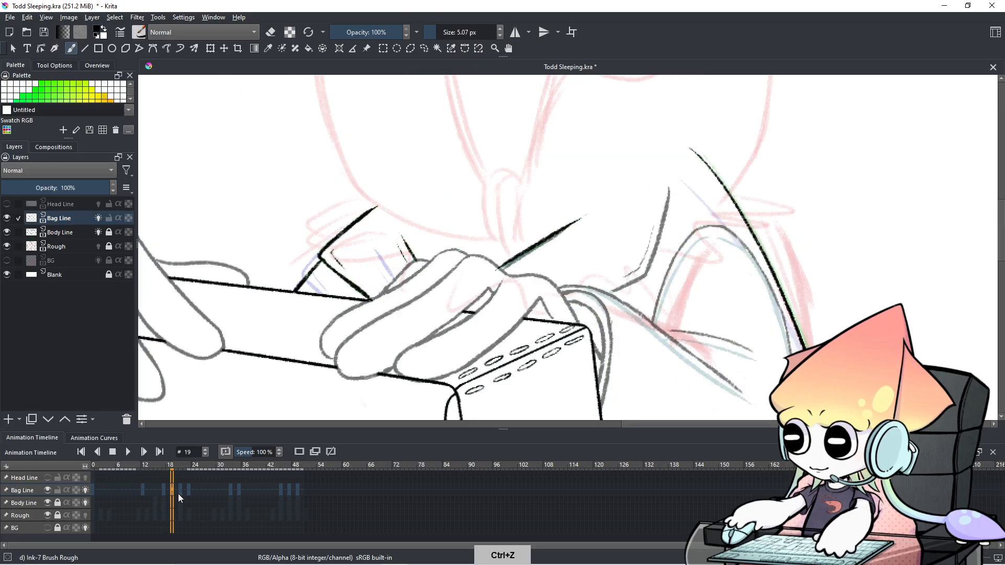
click(180, 494)
click(189, 496)
click(170, 492)
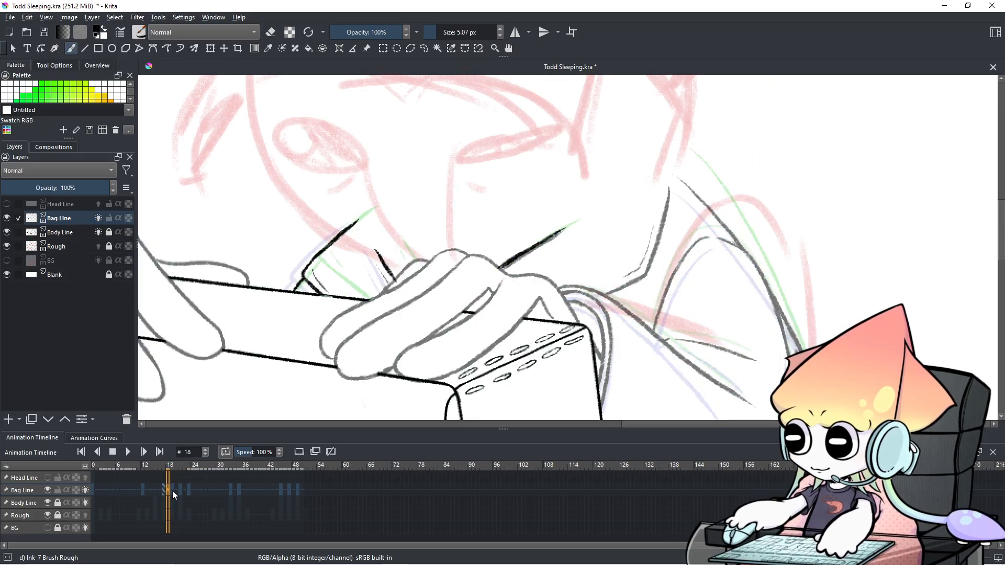
click(180, 491)
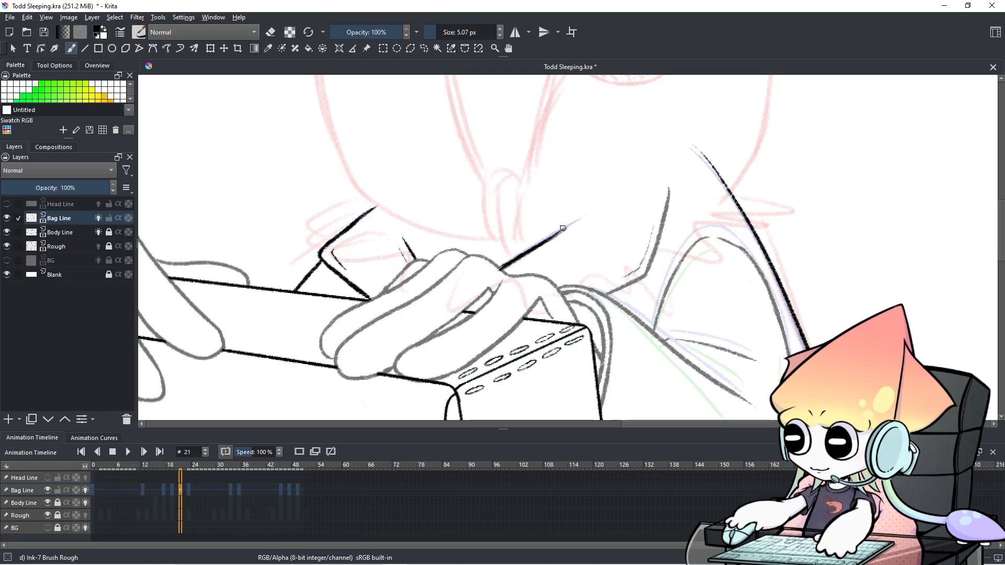
Step: Undo and restore the latest changes to the diagonal line at frame 21, checking it against frame 19
key(ctrl+z)
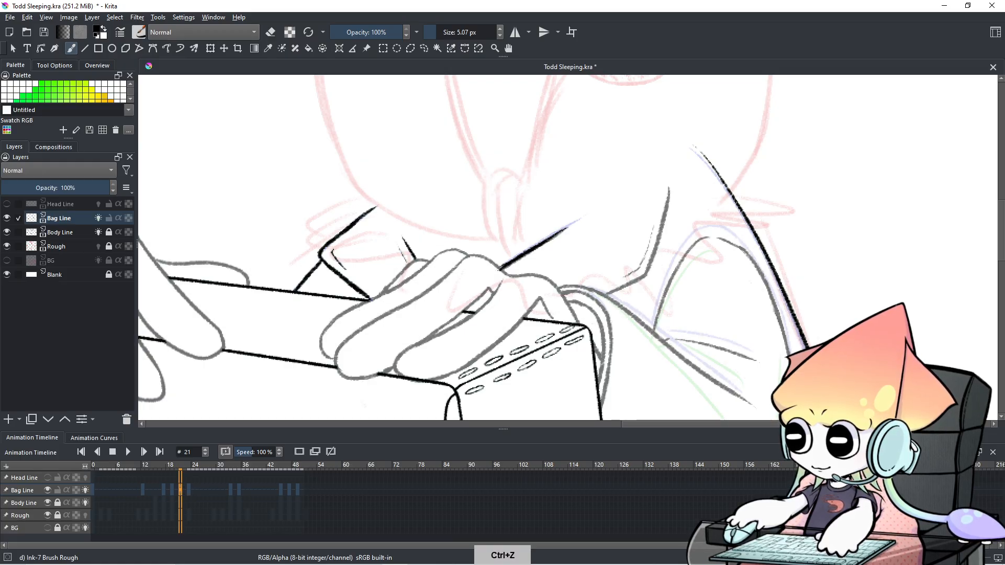
key(ctrl+z)
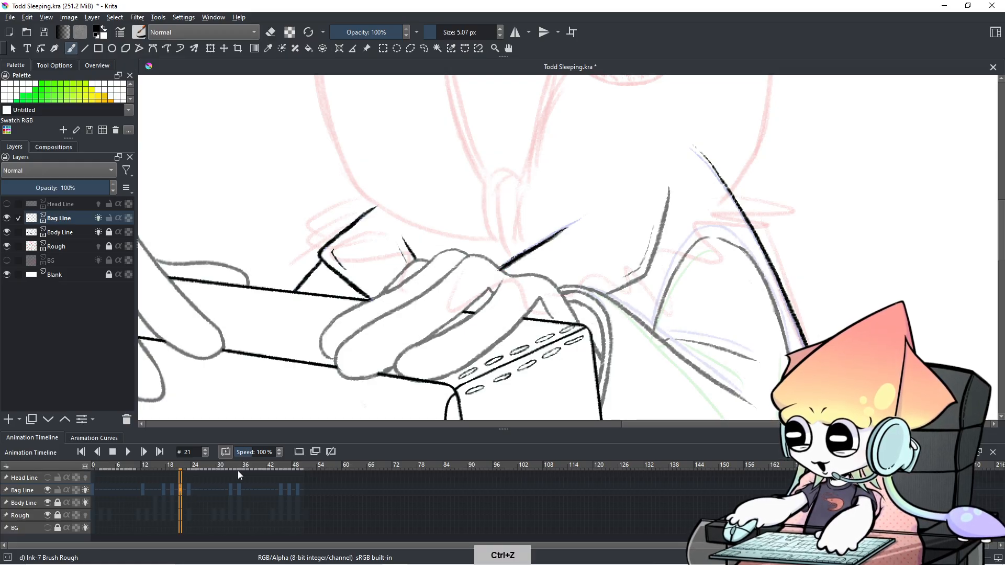
key(ctrl+shift+z)
click(177, 488)
click(181, 491)
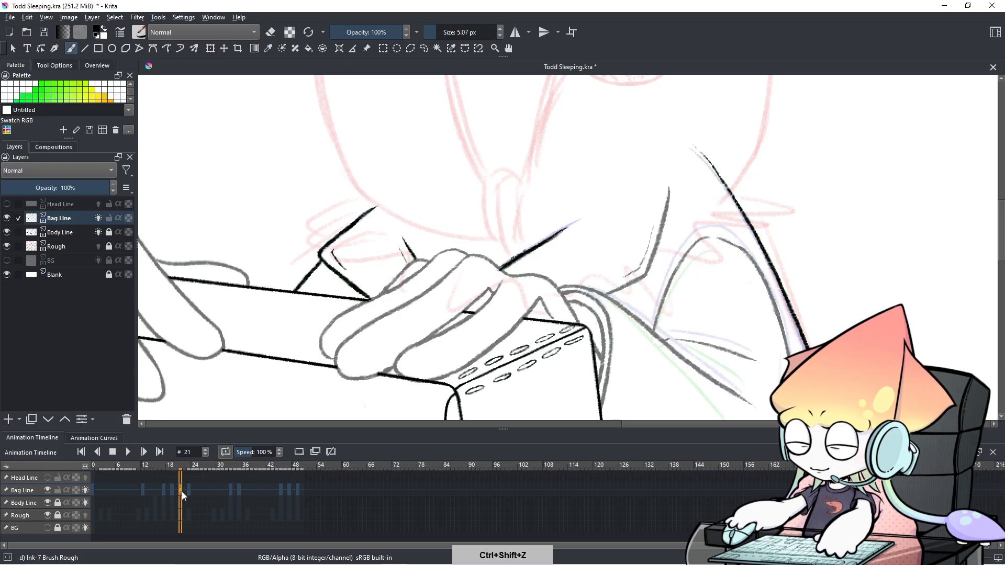
click(175, 489)
click(181, 492)
key(ctrl+z)
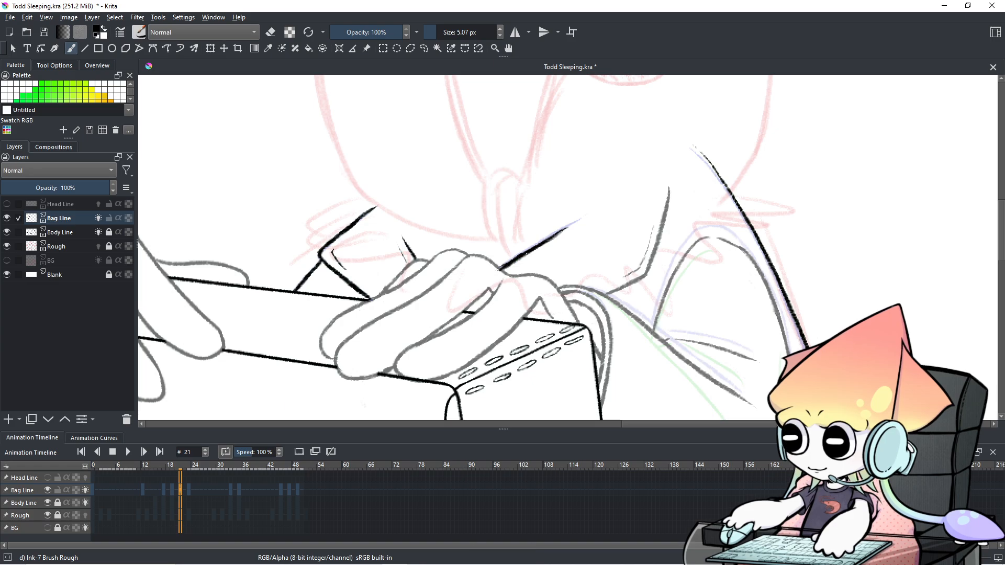
Step: Flip through frames 19, 21 and 23 on the Bag Line layer to examine the motion of the diagonal line
click(175, 489)
click(187, 491)
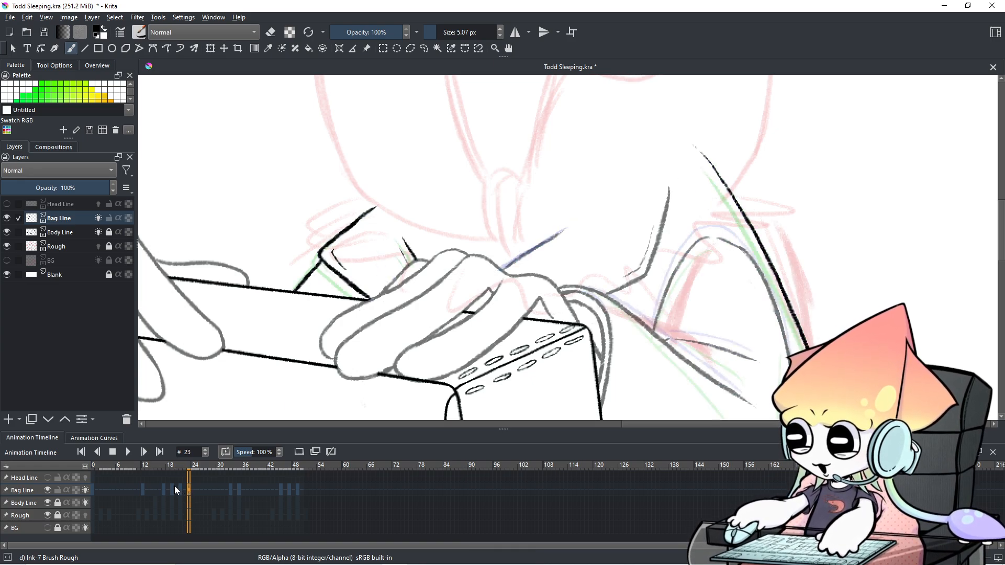
click(174, 490)
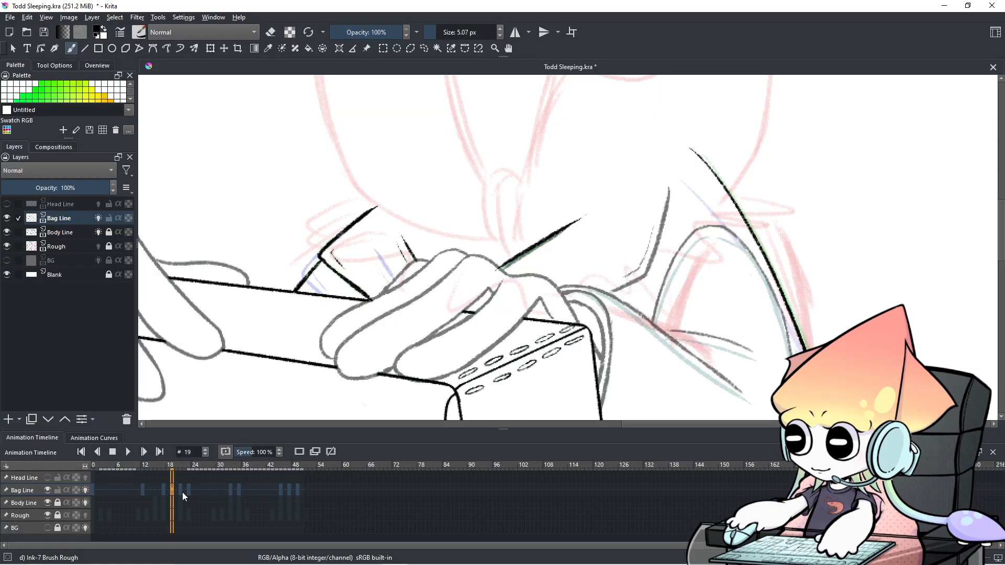
click(182, 492)
click(177, 491)
click(172, 489)
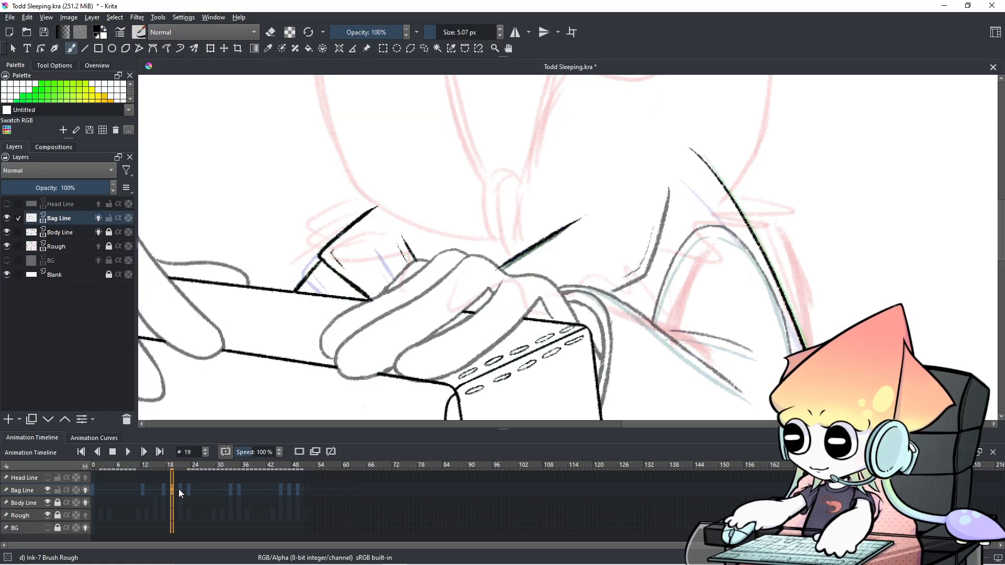
click(180, 490)
click(188, 489)
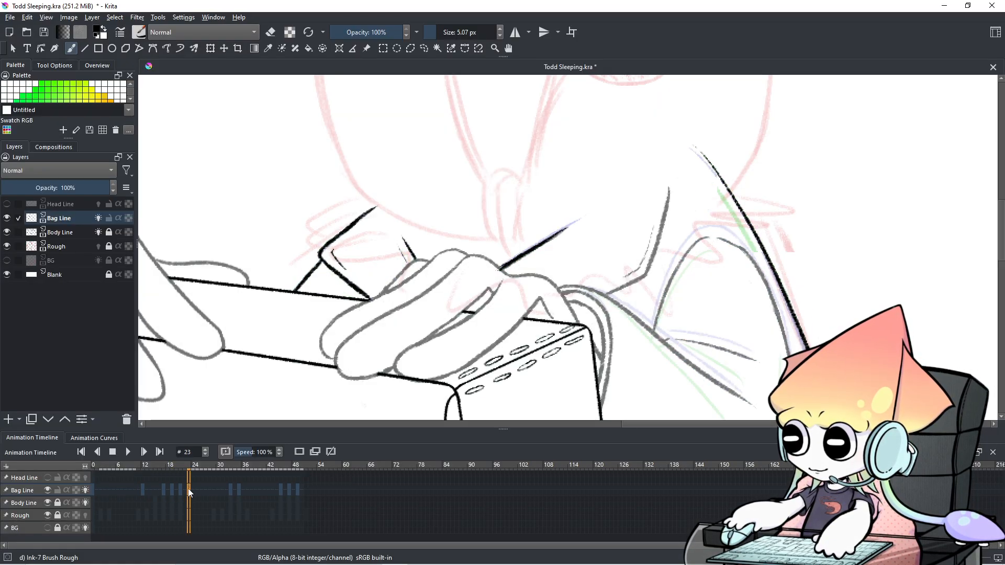
click(181, 489)
click(187, 492)
click(180, 489)
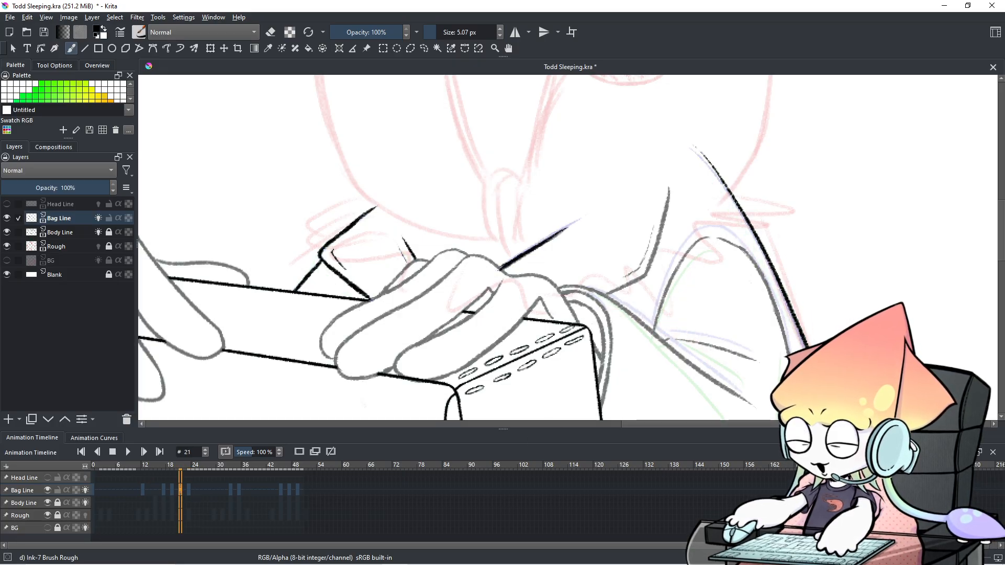
Step: Zoom out to review the diagonal line together with the whole figure and bag
key(1)
drag(620, 303, 591, 266)
scroll(381, 515, down, 5)
scroll(381, 515, up, 1)
scroll(381, 515, down, 3)
scroll(381, 515, up, 2)
scroll(381, 515, up, 1)
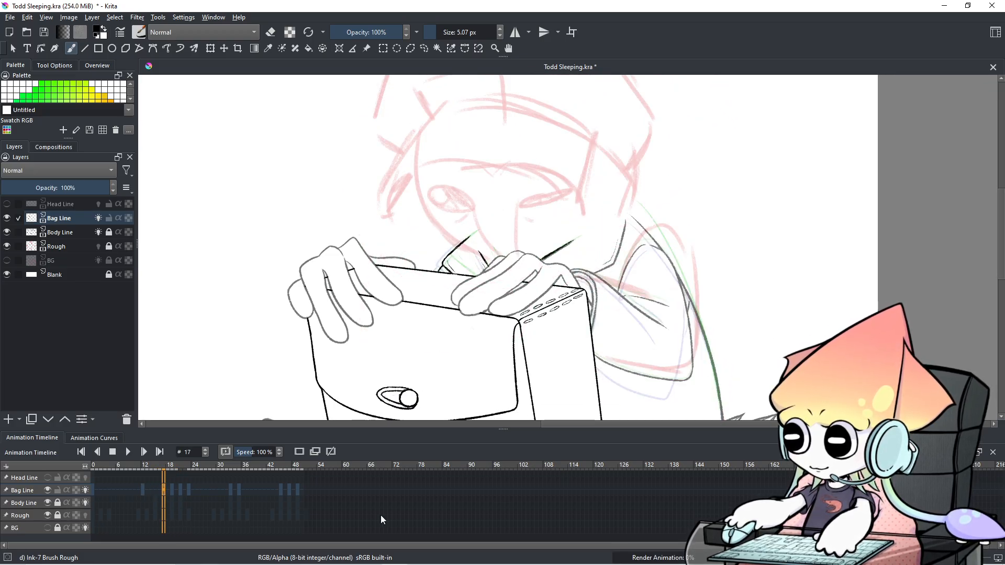
Step: Flip between frames 17 and 21 on the Bag Line layer to compare the diagonal line above the hand
scroll(381, 515, down, 1)
scroll(382, 515, up, 1)
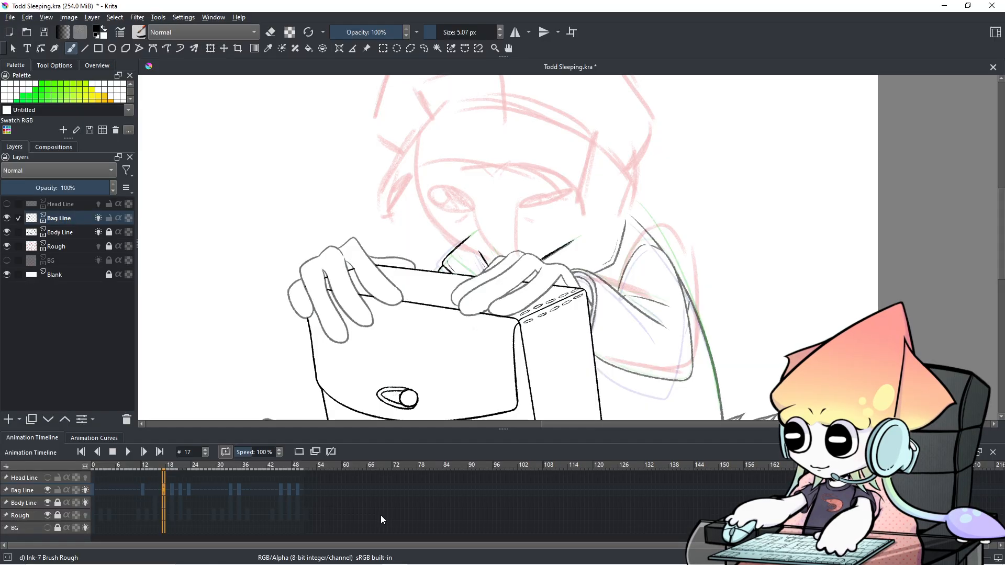
scroll(381, 515, up, 3)
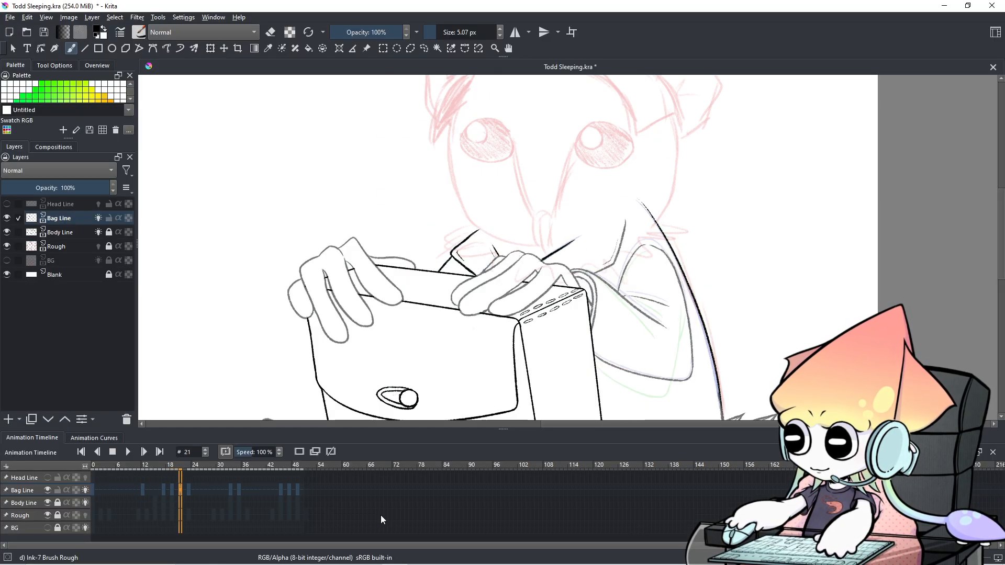
scroll(381, 515, down, 3)
scroll(381, 515, down, 3)
scroll(381, 515, up, 3)
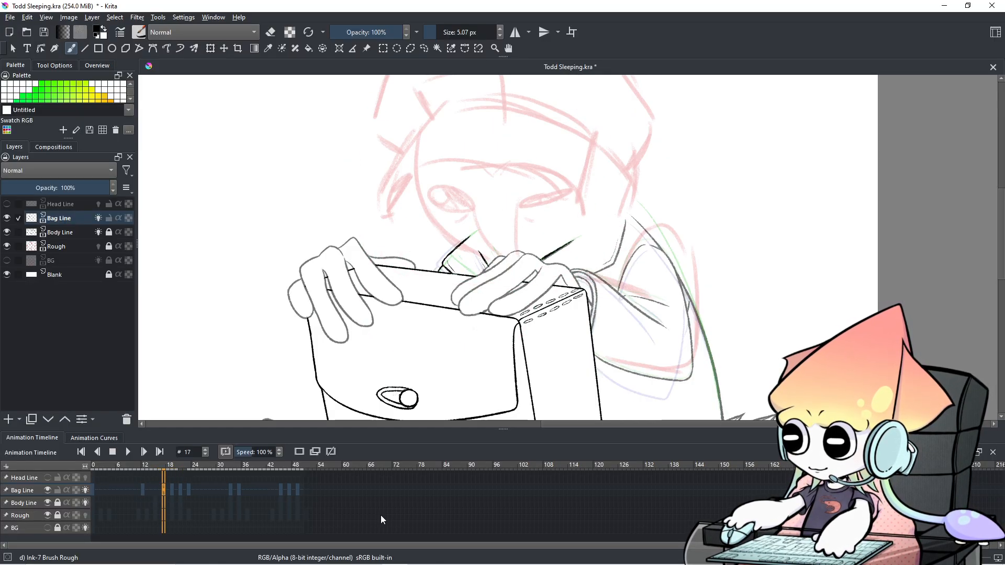
Step: Shift the diagonal line at frame 17 slightly to the right and extend its lower end to meet the hand with the brush
scroll(553, 303, up, 3)
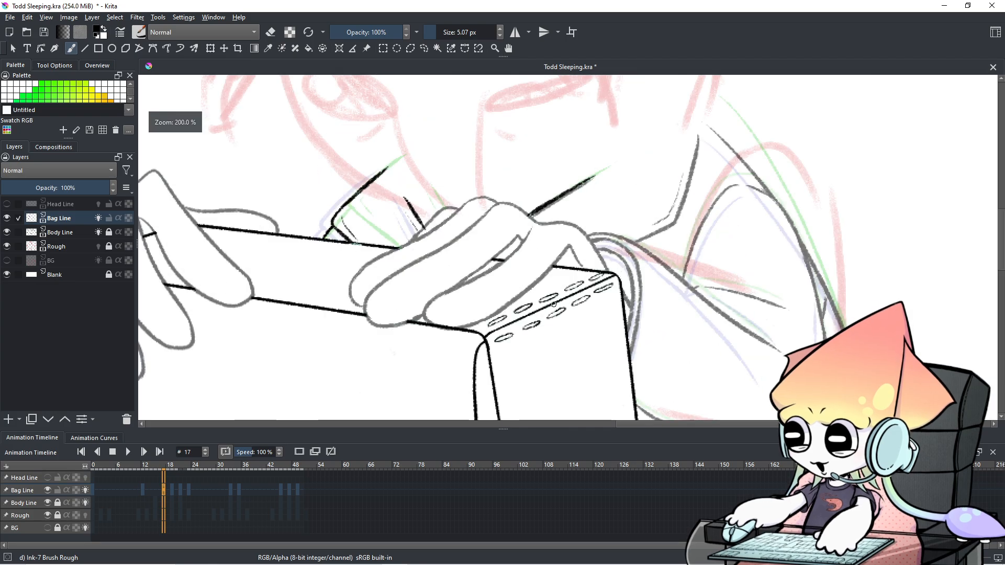
drag(554, 218, 521, 275)
scroll(520, 275, up, 1)
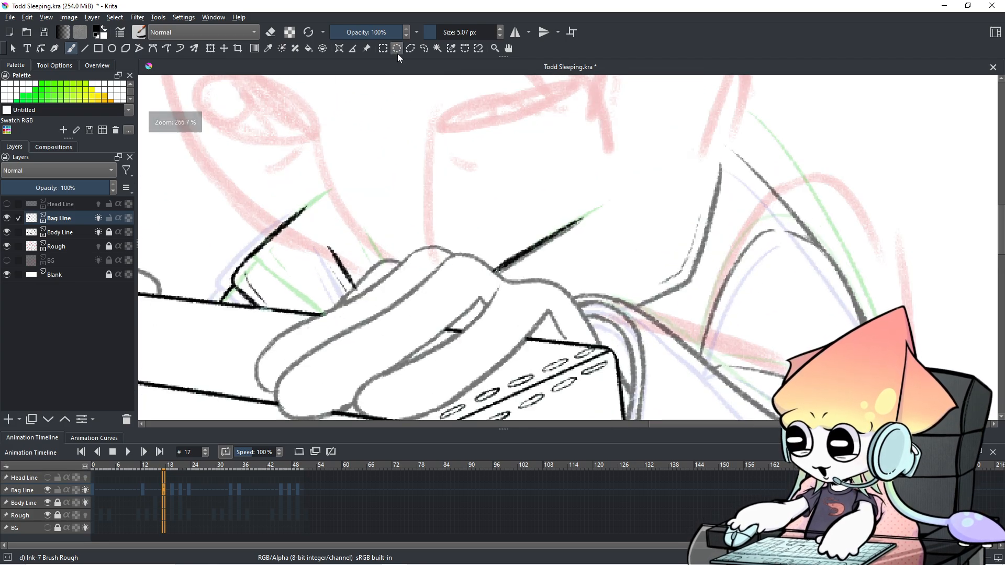
click(424, 48)
mouse_move(669, 195)
mouse_down()
mouse_move(450, 246)
mouse_move(668, 192)
mouse_up()
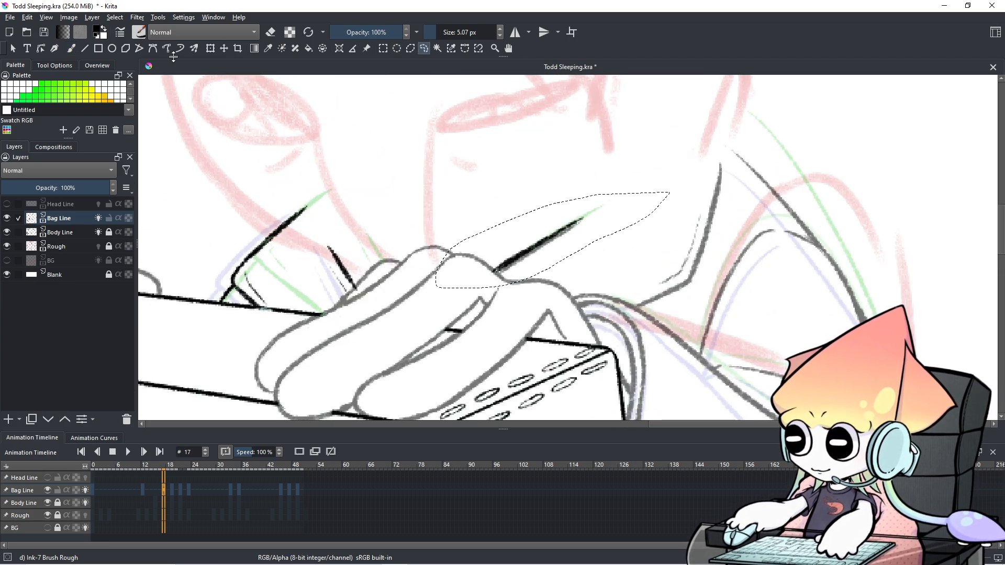
right_click(372, 182)
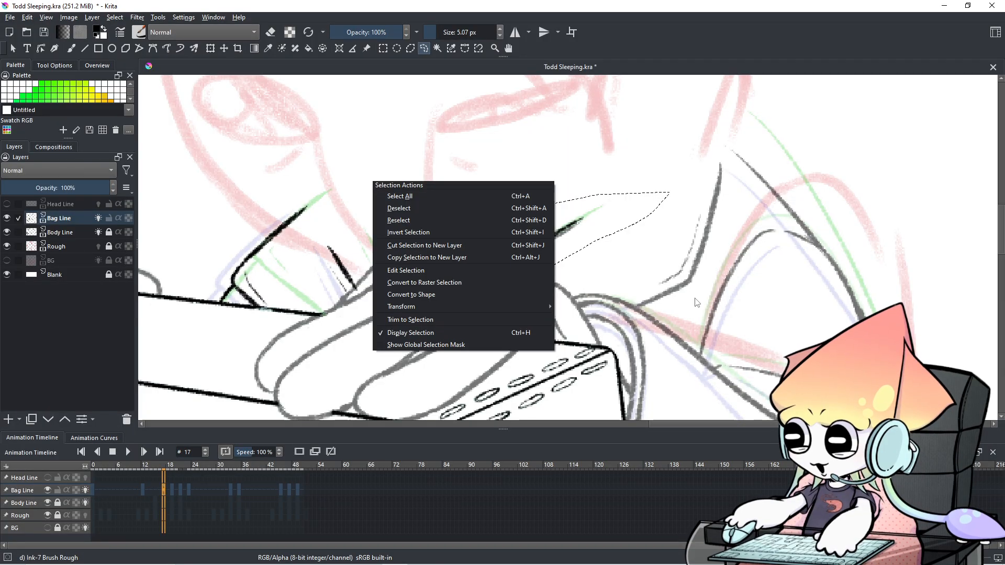
key(Escape)
key(t)
drag(536, 233, 543, 234)
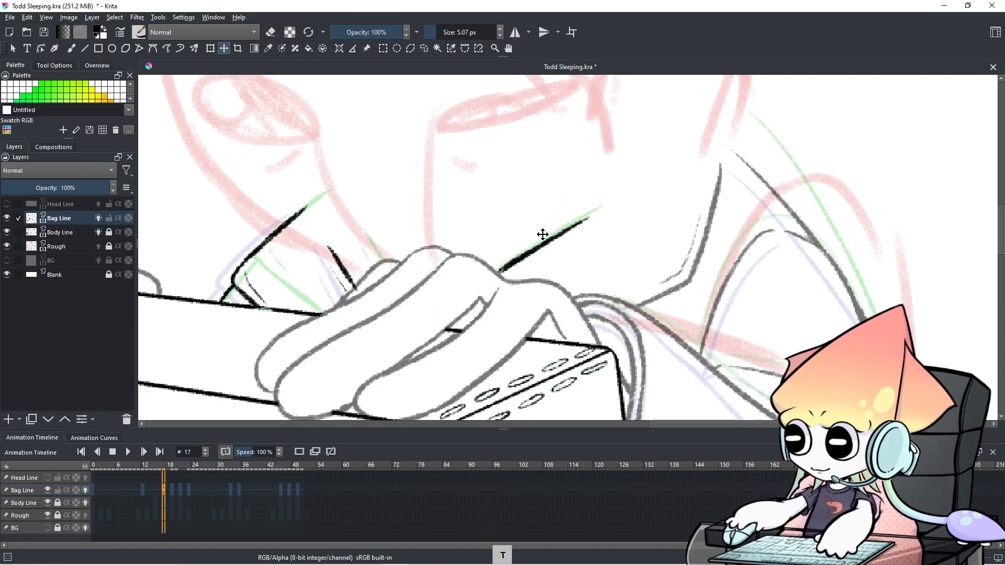
click(416, 52)
click(464, 184)
click(77, 51)
drag(503, 270, 496, 273)
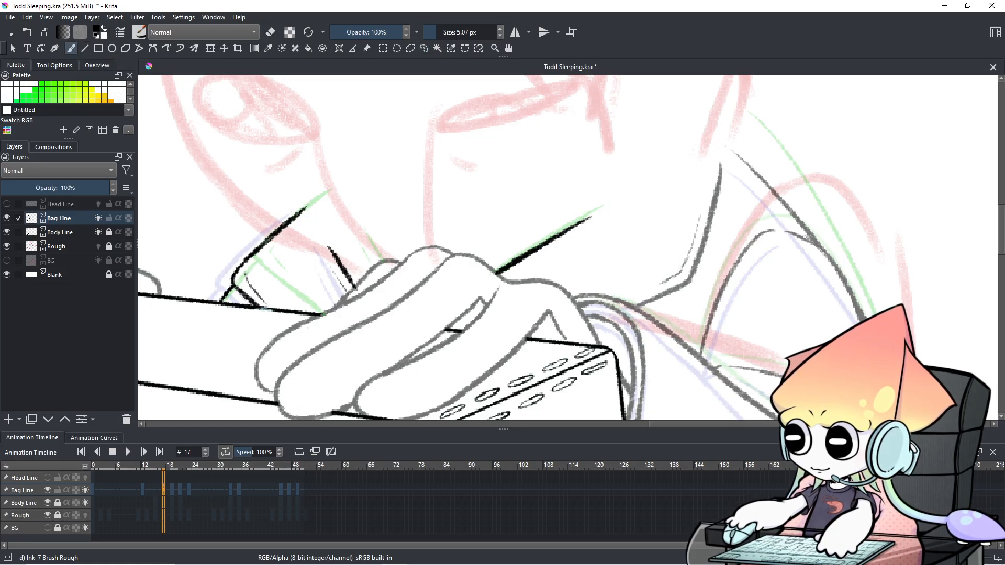
Step: Select the diagonal line above the hand at frame 19 and nudge it into alignment with the preceding drawing's onion skin
drag(162, 494, 171, 488)
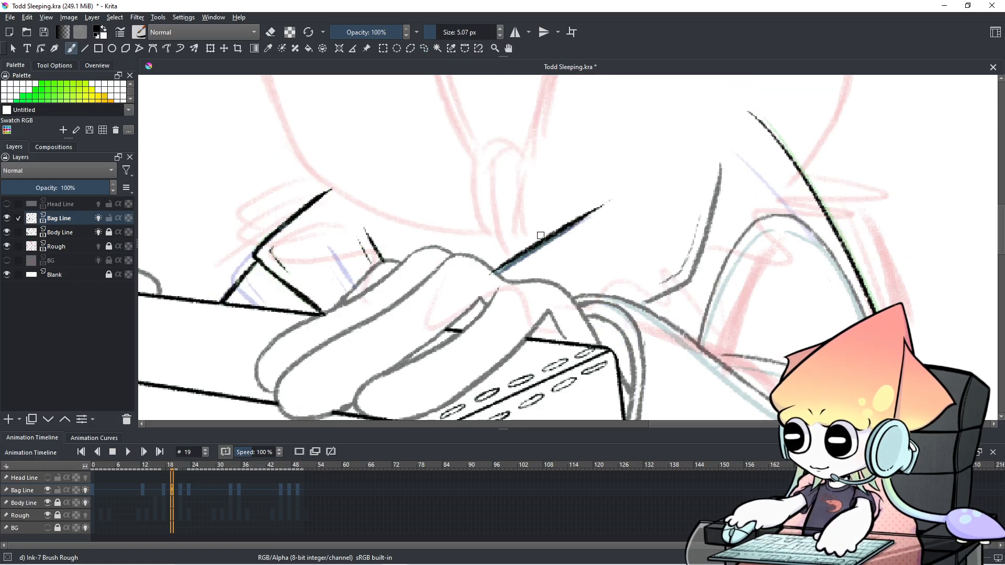
click(424, 48)
mouse_move(632, 208)
mouse_down()
mouse_move(477, 284)
mouse_move(588, 156)
mouse_up()
key(t)
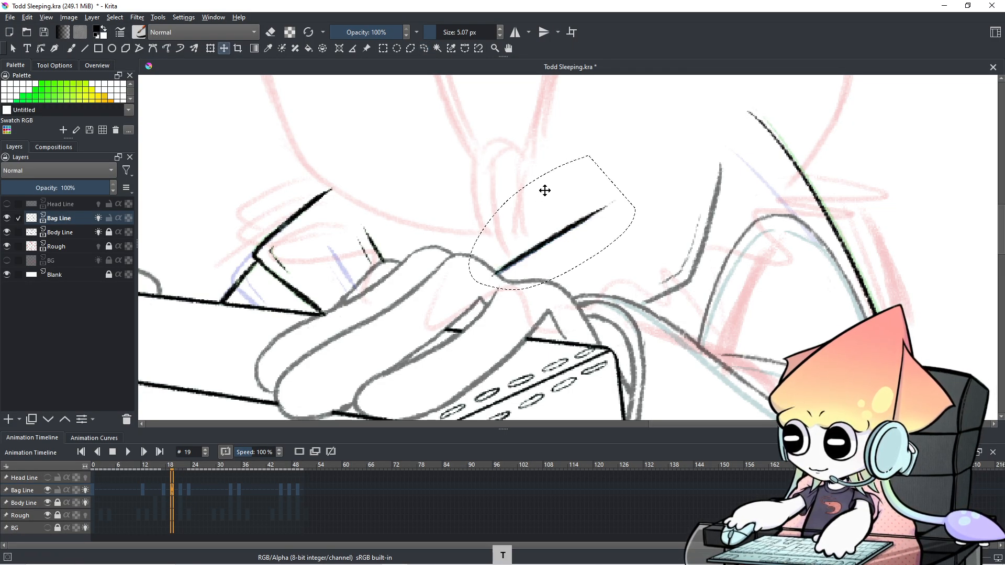
click(424, 49)
click(313, 397)
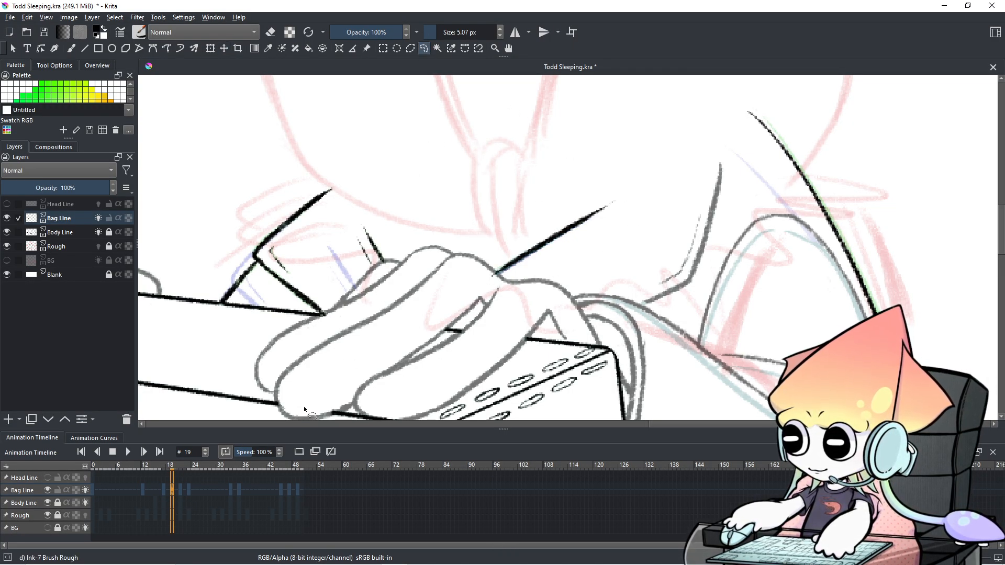
Step: Extend the upper tip of the diagonal line at frame 21 with the brush, following the onion-skinned line
mouse_move(173, 495)
mouse_down()
mouse_move(184, 491)
mouse_move(171, 488)
mouse_up()
click(178, 490)
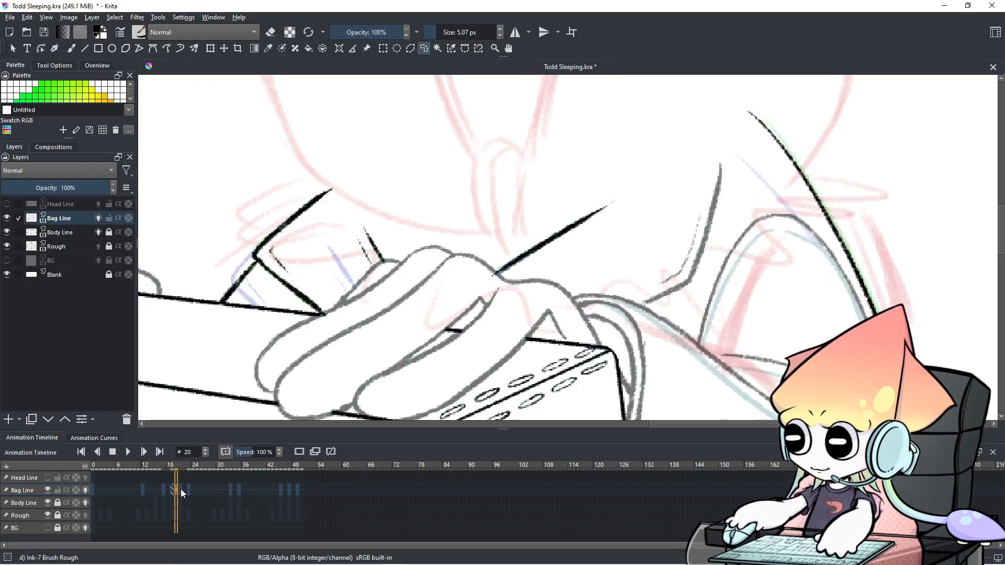
click(178, 491)
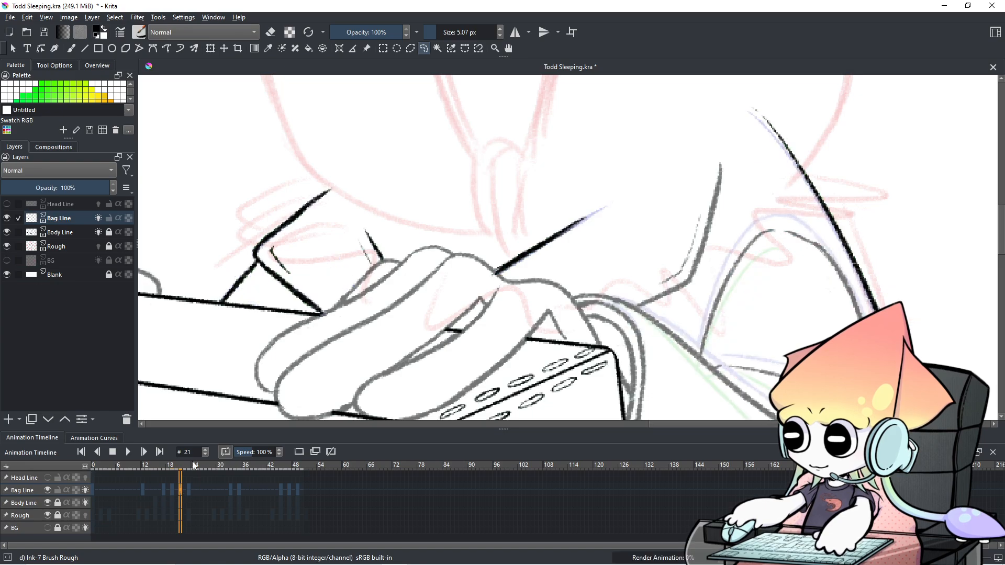
key(e)
key(e)
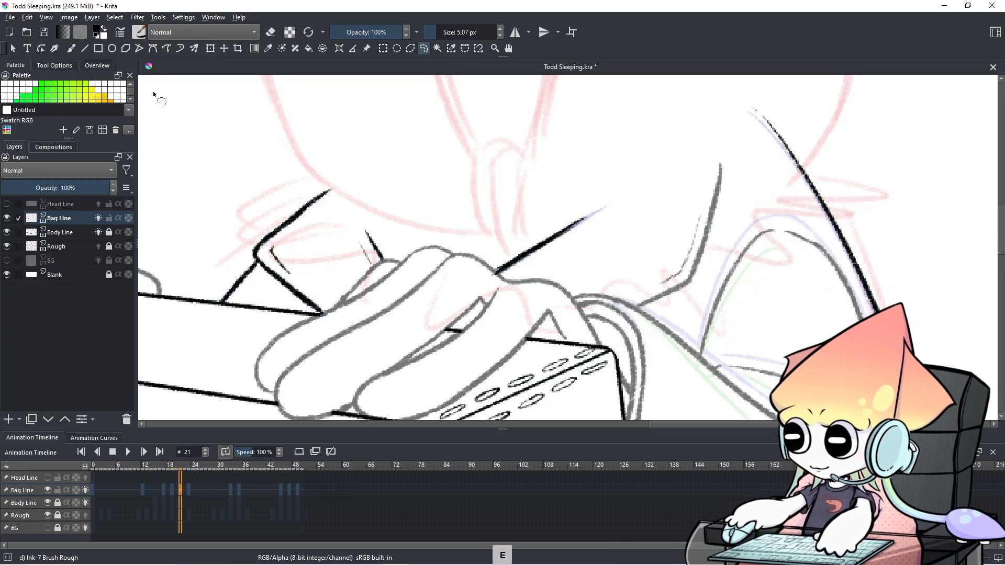
click(72, 47)
drag(605, 208, 565, 227)
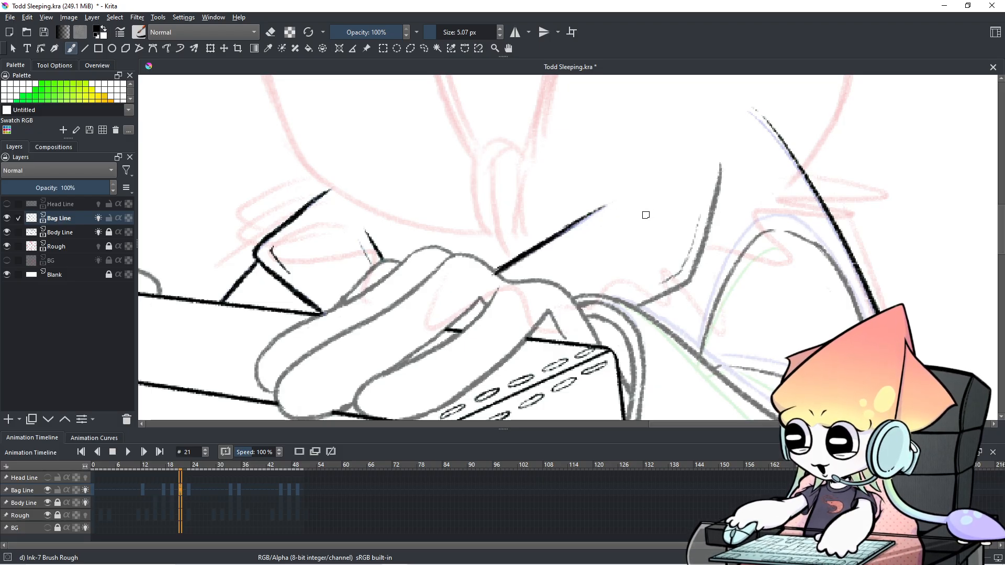
Step: Flip repeatedly through frames 17, 19, 21 and 23 to check how the diagonal line moves between drawings
click(172, 498)
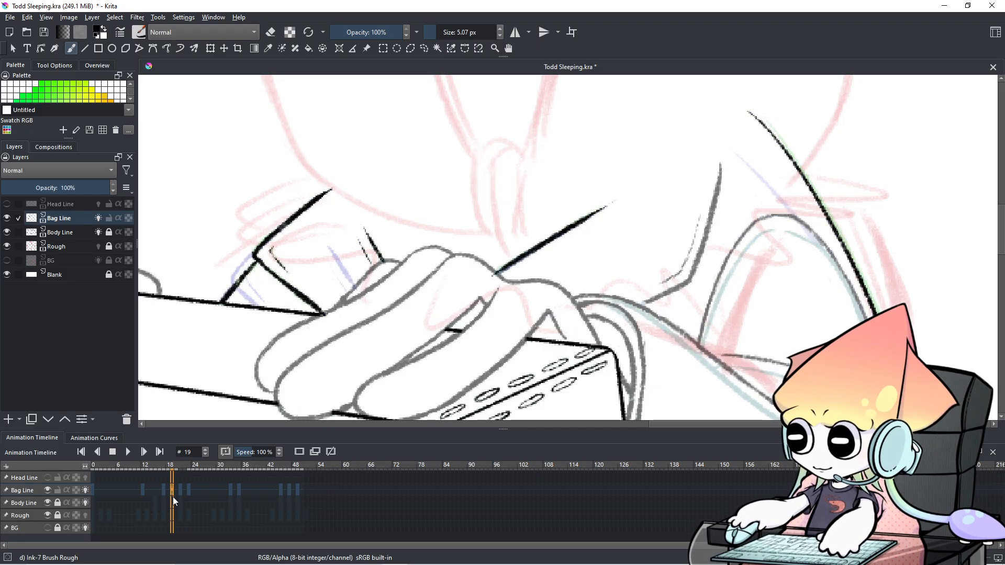
click(181, 492)
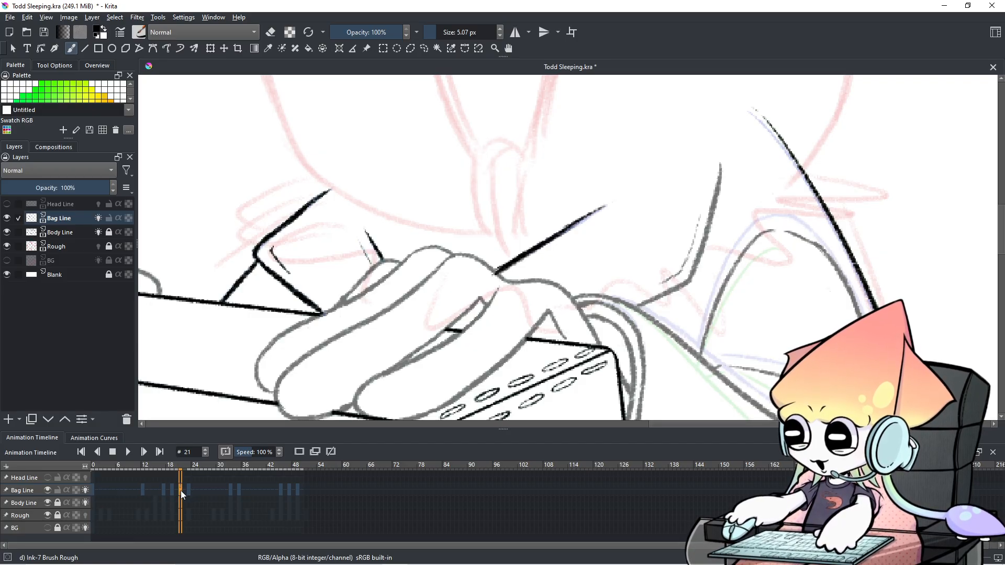
click(172, 492)
click(180, 494)
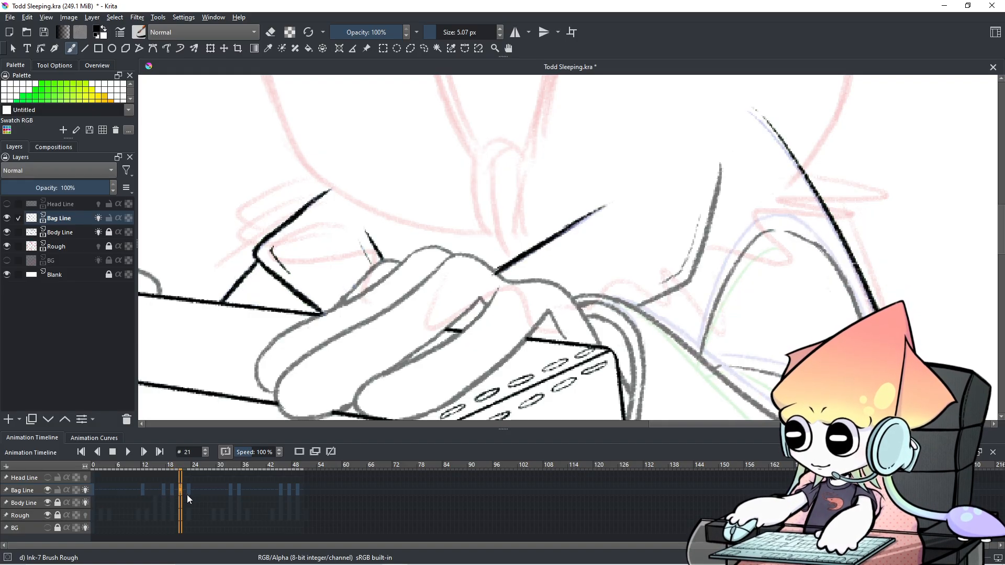
click(187, 495)
click(180, 491)
click(176, 491)
click(180, 491)
click(184, 491)
click(175, 489)
click(179, 489)
click(175, 490)
click(181, 493)
click(184, 492)
click(165, 490)
click(169, 491)
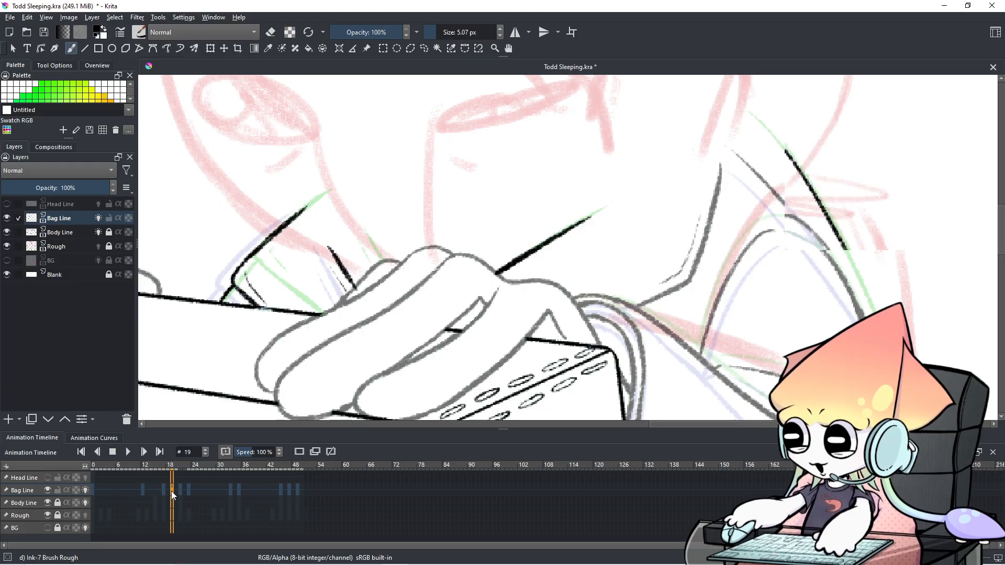
click(173, 491)
click(180, 492)
Step: Draw the diagonal line above the hand at frame 23 over the onion-skinned line, undoing unsatisfactory strokes
click(189, 491)
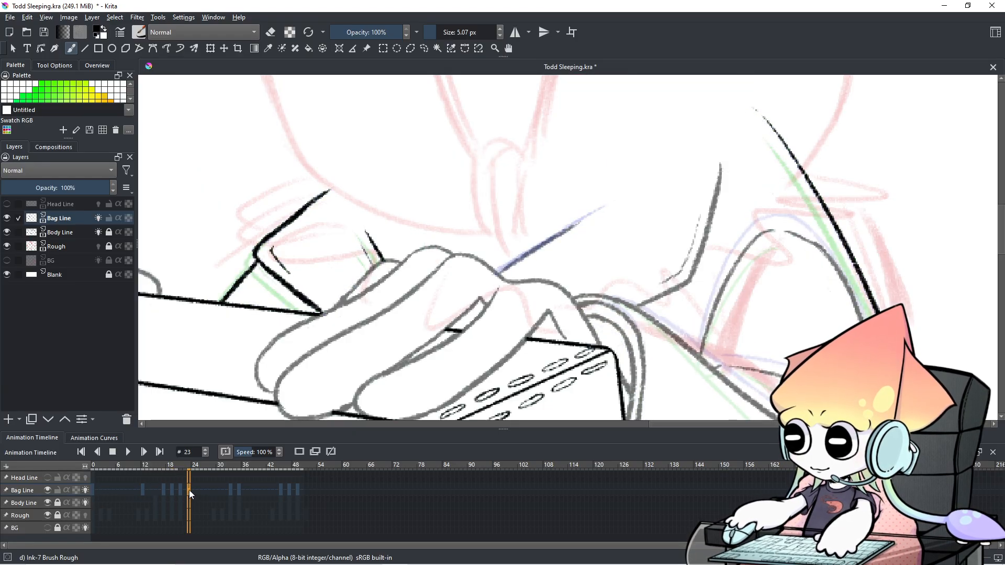
drag(496, 272, 572, 229)
key(ctrl+z)
mouse_move(497, 273)
mouse_down()
mouse_move(597, 219)
mouse_move(573, 227)
mouse_up()
key(ctrl+z)
key(ctrl+z)
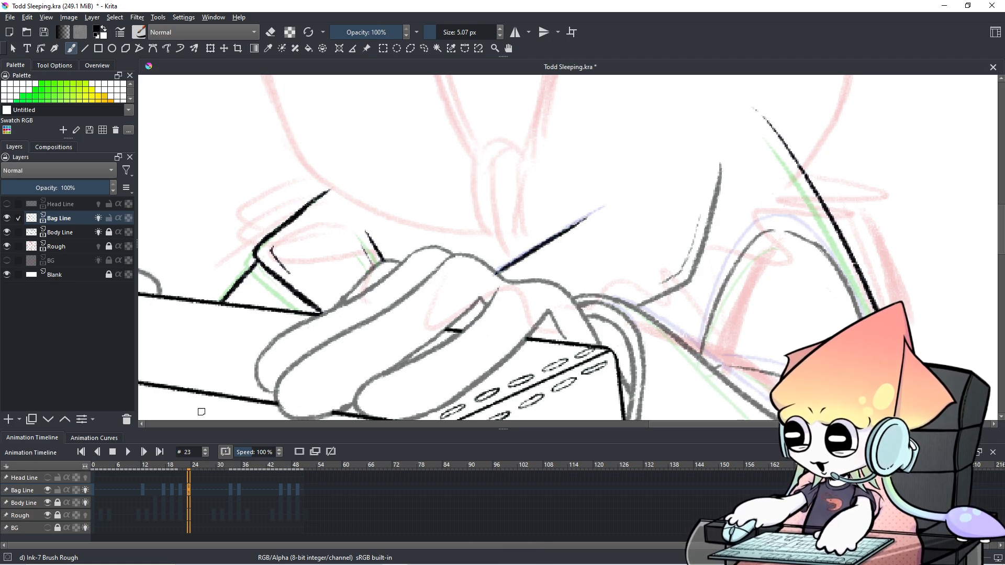
Step: Step through frames 17, 19 and 21 to compare the diagonal line's position and length
click(161, 487)
click(164, 489)
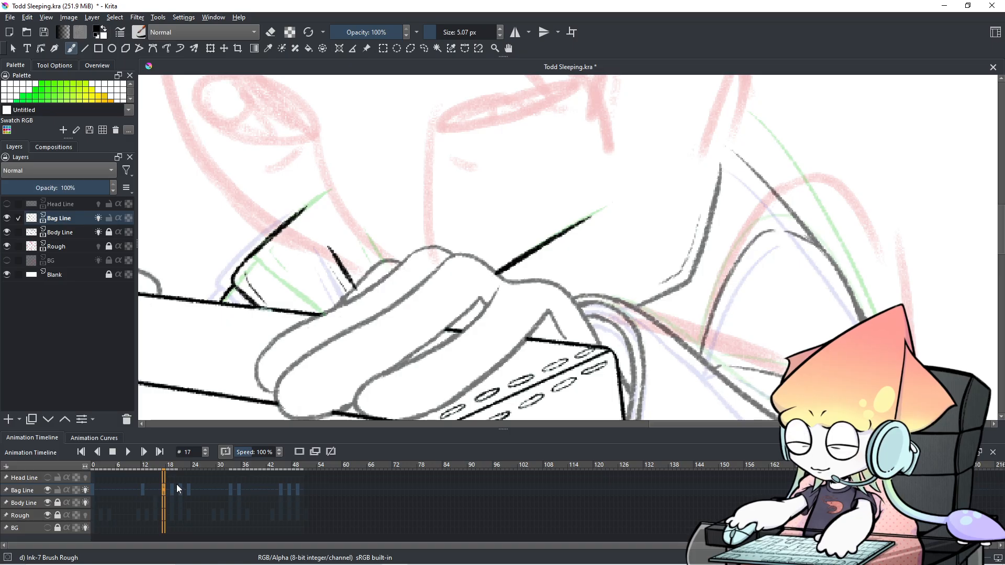
click(173, 488)
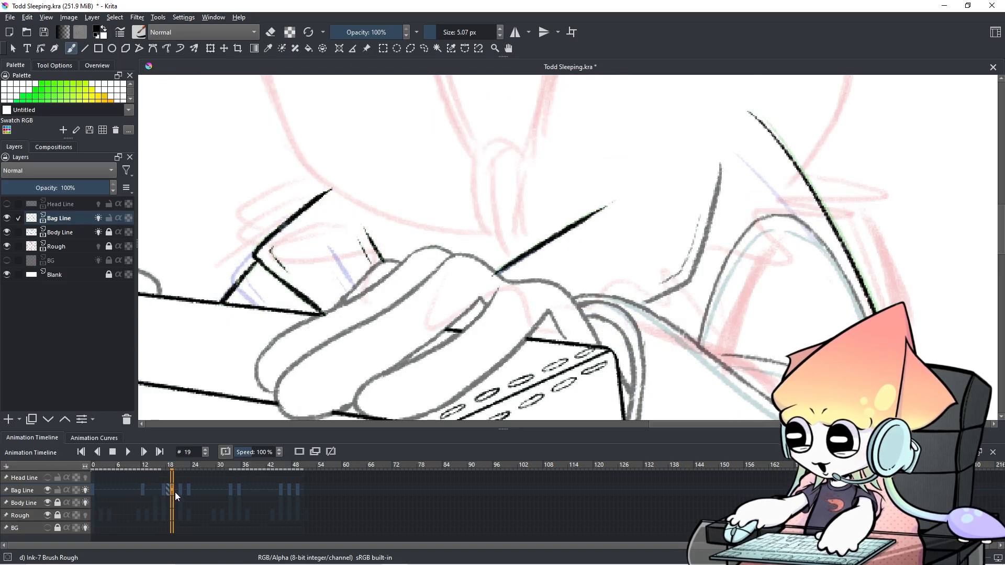
key(ctrl+z)
click(157, 494)
click(164, 492)
click(171, 491)
click(180, 491)
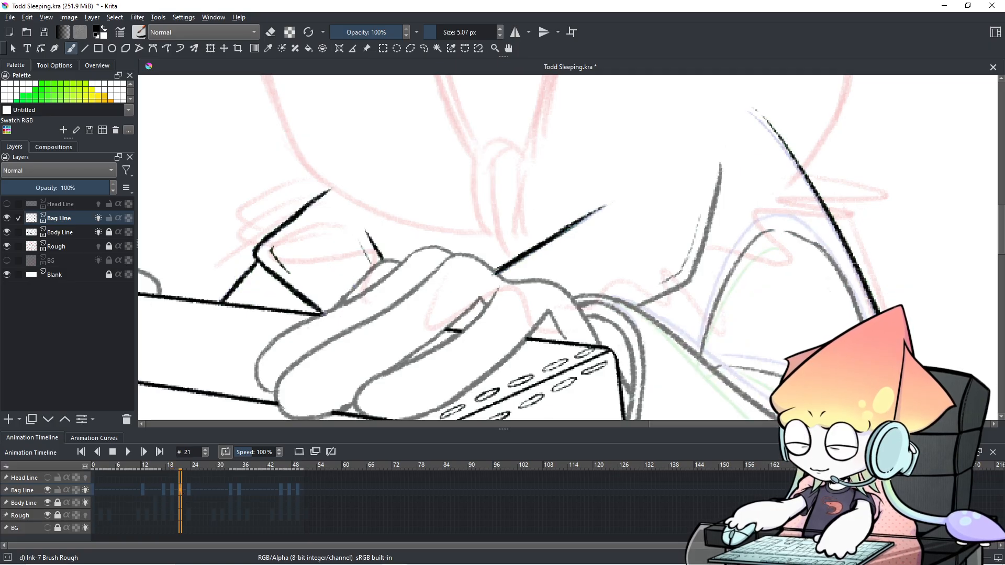
Step: Lengthen the upper end of the diagonal line at frame 23 to follow the onion skin, undoing unsatisfactory strokes
click(188, 492)
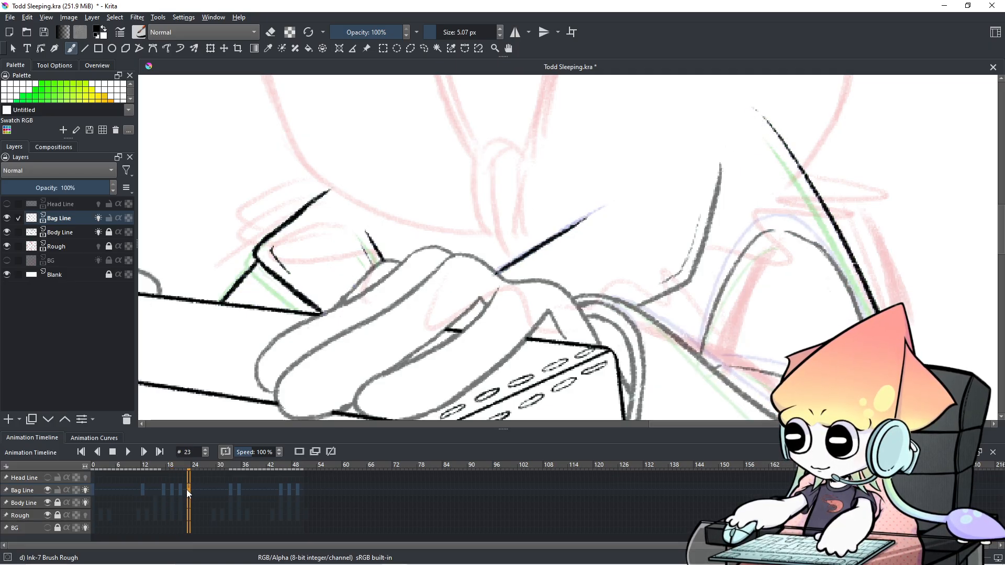
key(ctrl+z)
mouse_move(563, 226)
mouse_down()
mouse_move(587, 215)
mouse_move(547, 236)
mouse_up()
key(ctrl+z)
key(ctrl+z)
drag(596, 212, 546, 240)
key(ctrl+z)
key(ctrl+z)
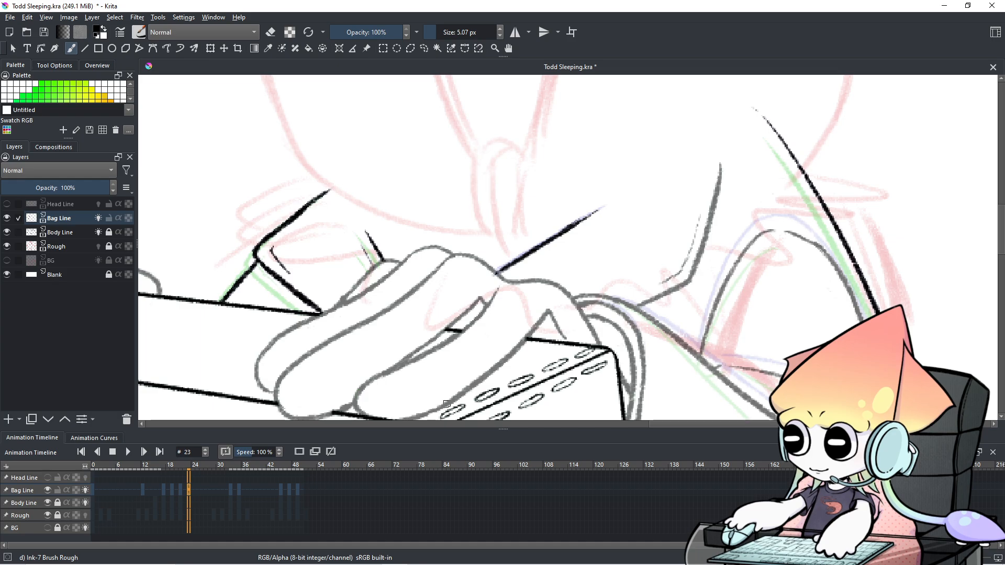
Step: Review the diagonal line across frames 16 to 23, checking the transition around frames 16 to 18
click(172, 491)
click(180, 493)
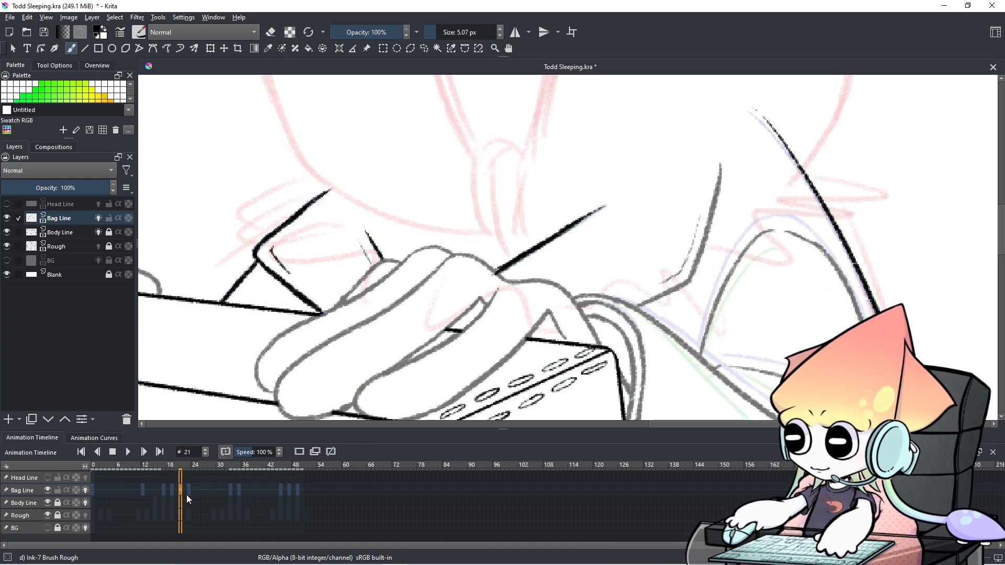
click(189, 495)
click(164, 493)
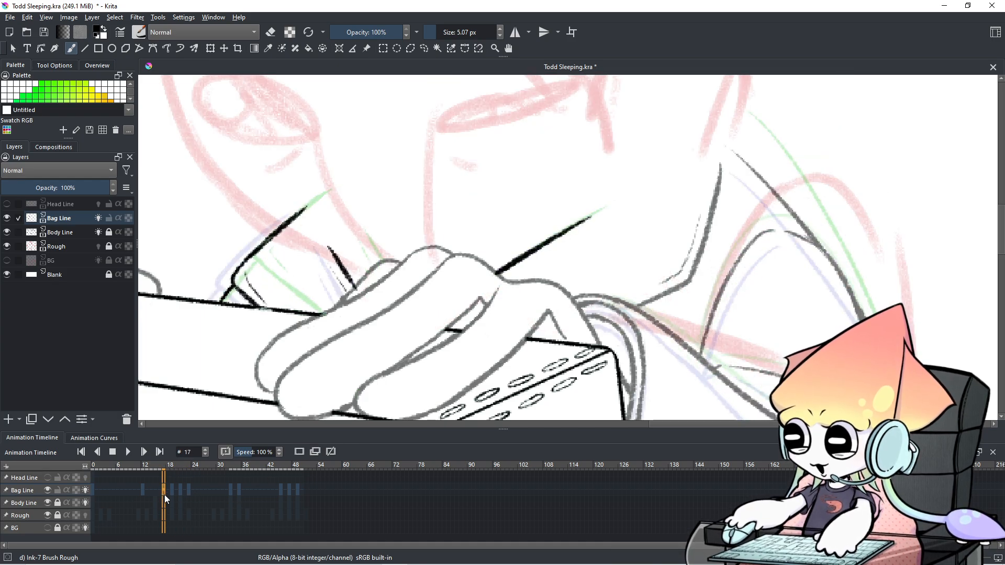
scroll(534, 199, down, 1)
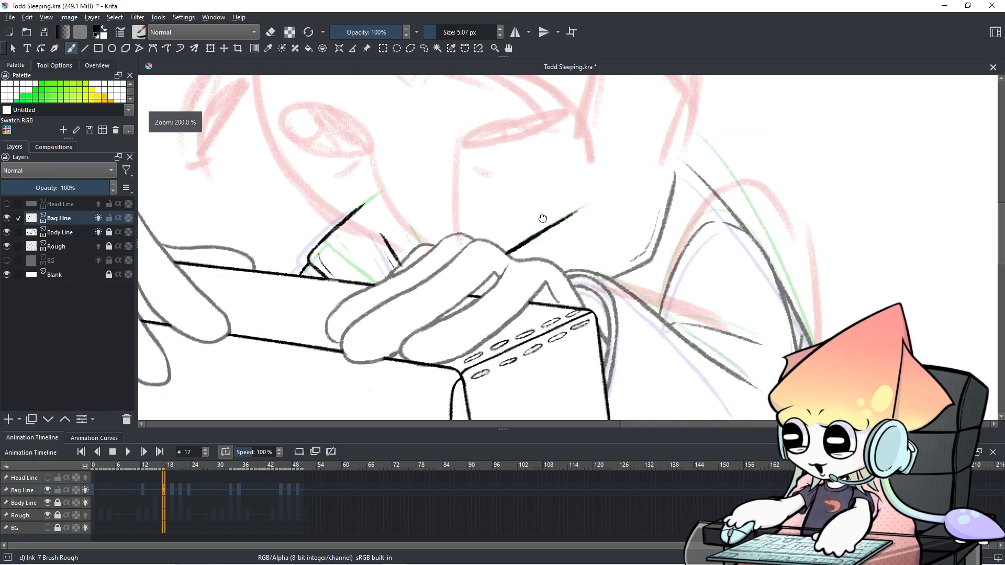
drag(539, 216, 533, 215)
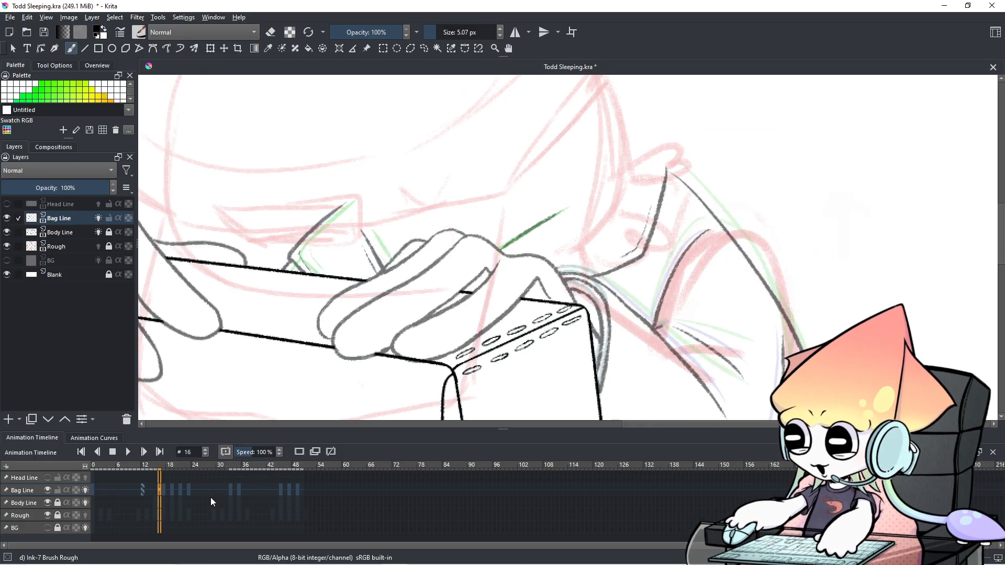
key(Right)
key(Right)
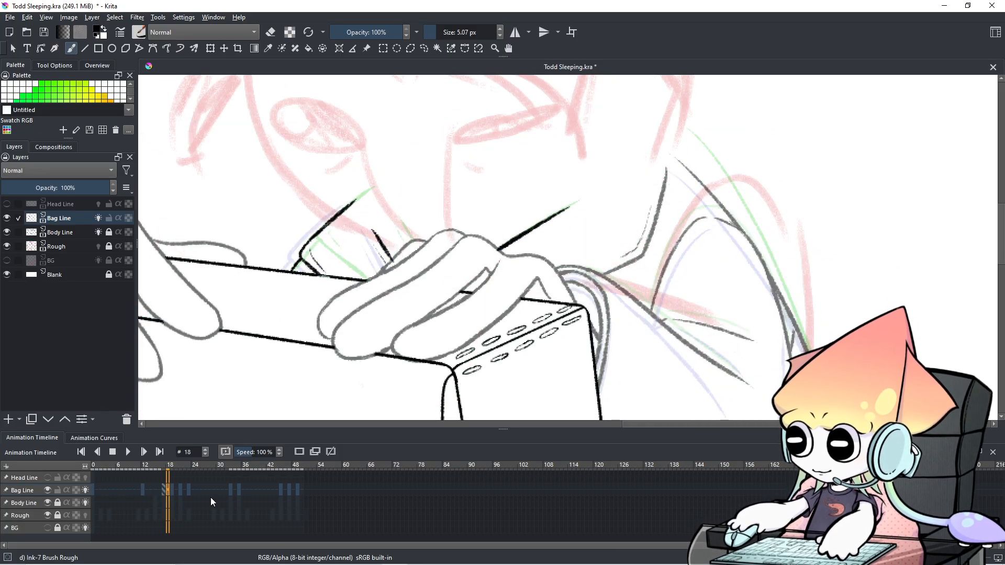
key(Left)
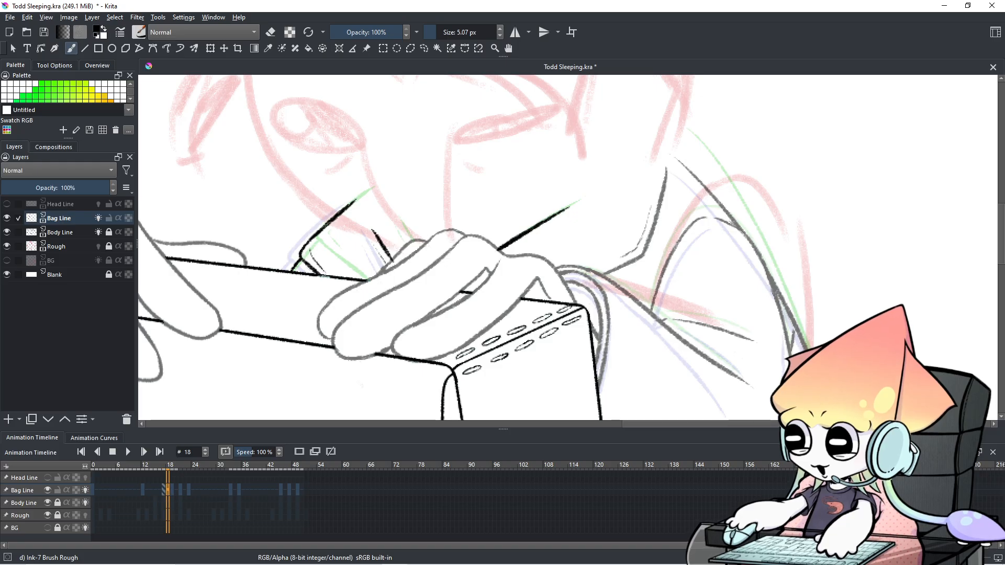
Step: Erase the existing diagonal line above the hand at frames 17, 19, 21 and 23 of the Bag Line
scroll(556, 247, up, 1)
scroll(556, 246, up, 2)
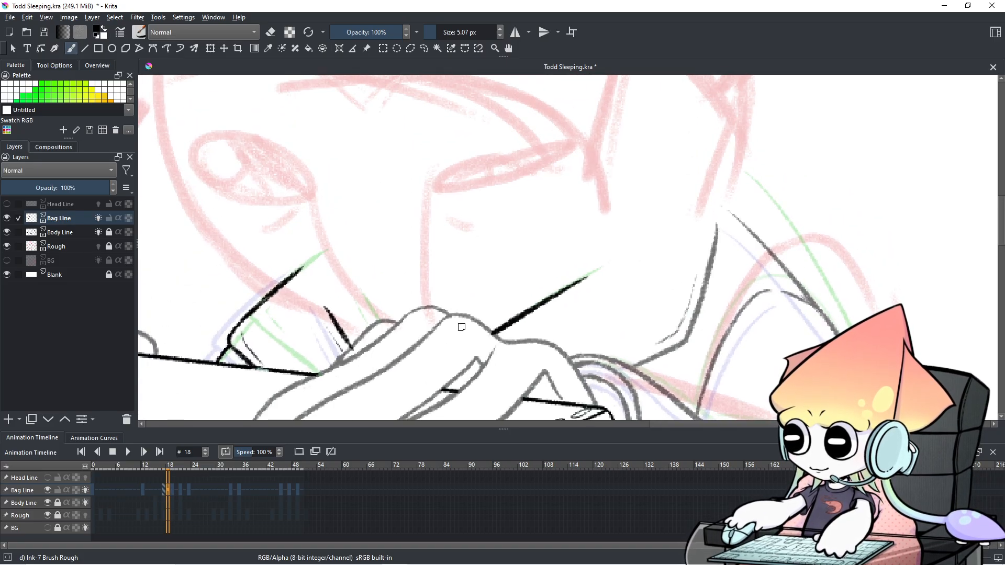
key(e)
mouse_move(498, 331)
mouse_down()
mouse_move(570, 278)
mouse_move(515, 321)
mouse_up()
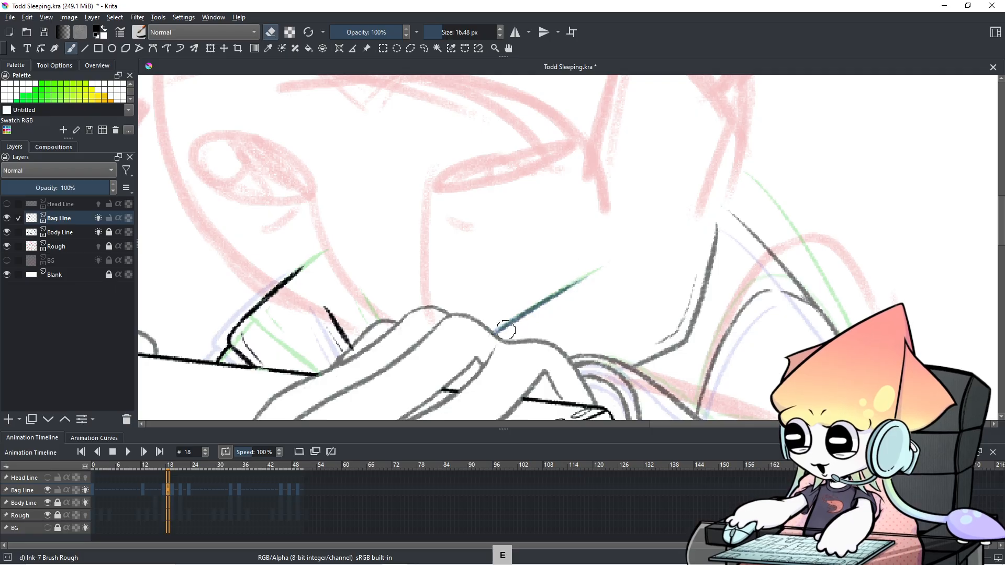
click(164, 491)
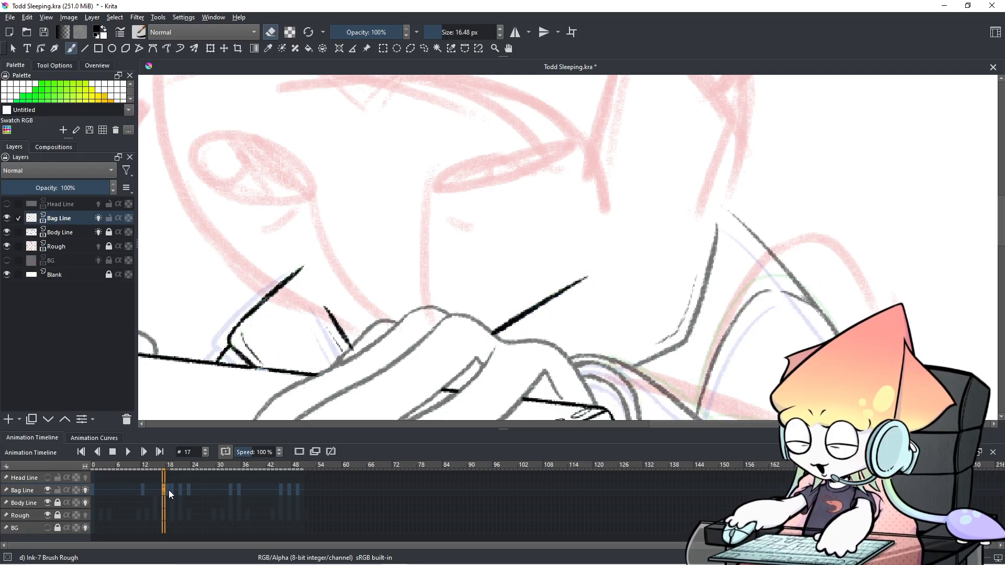
key(ctrl+z)
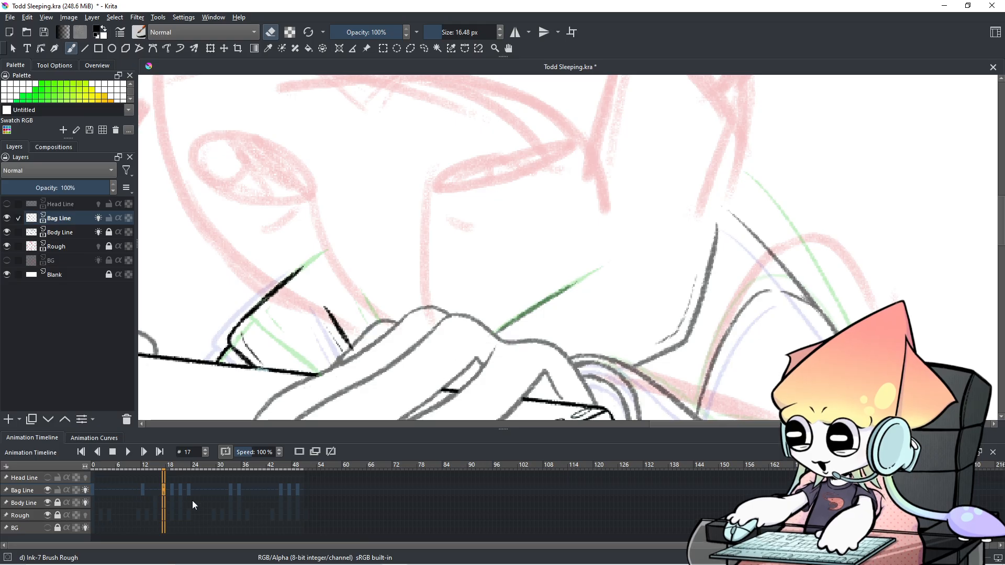
click(171, 494)
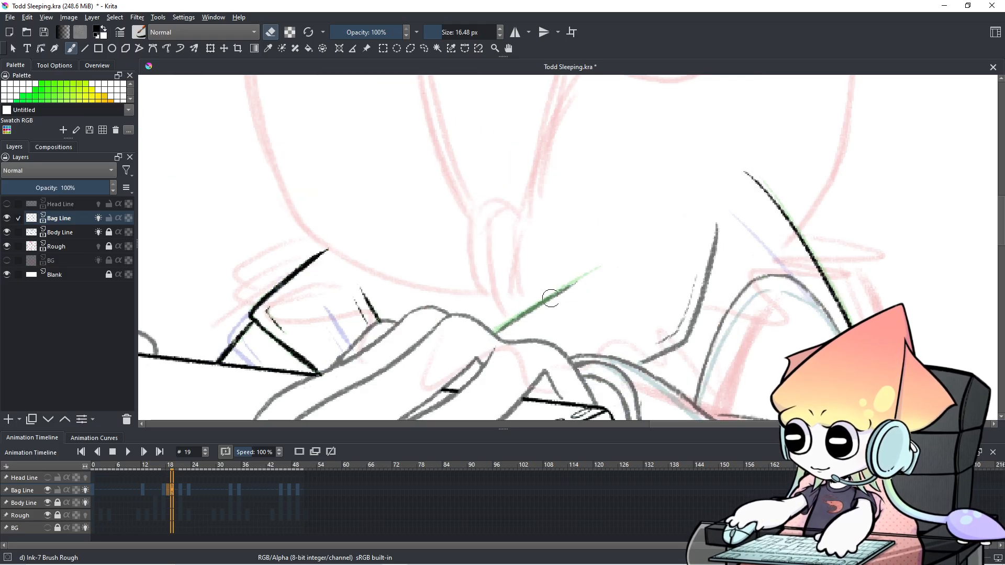
click(181, 490)
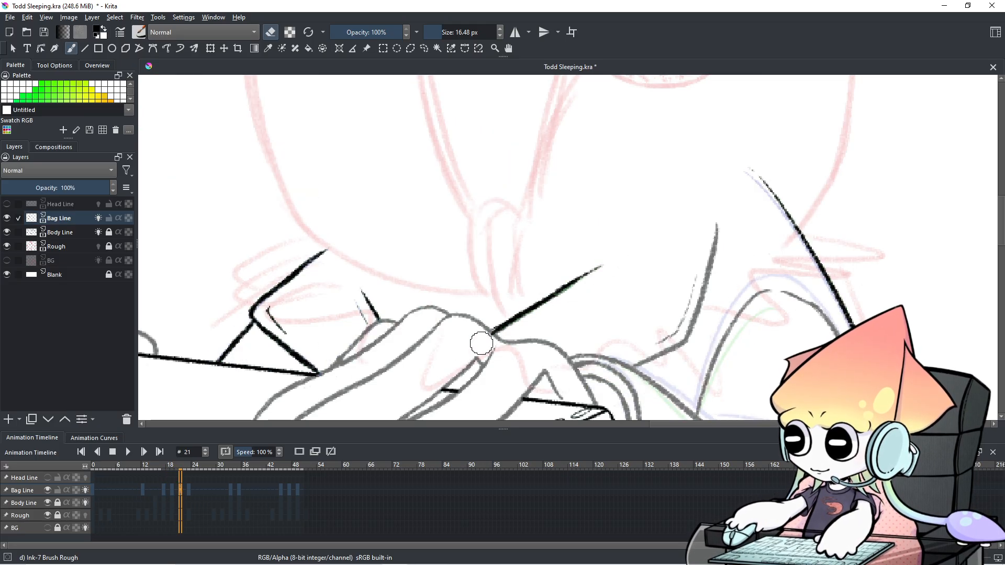
click(192, 490)
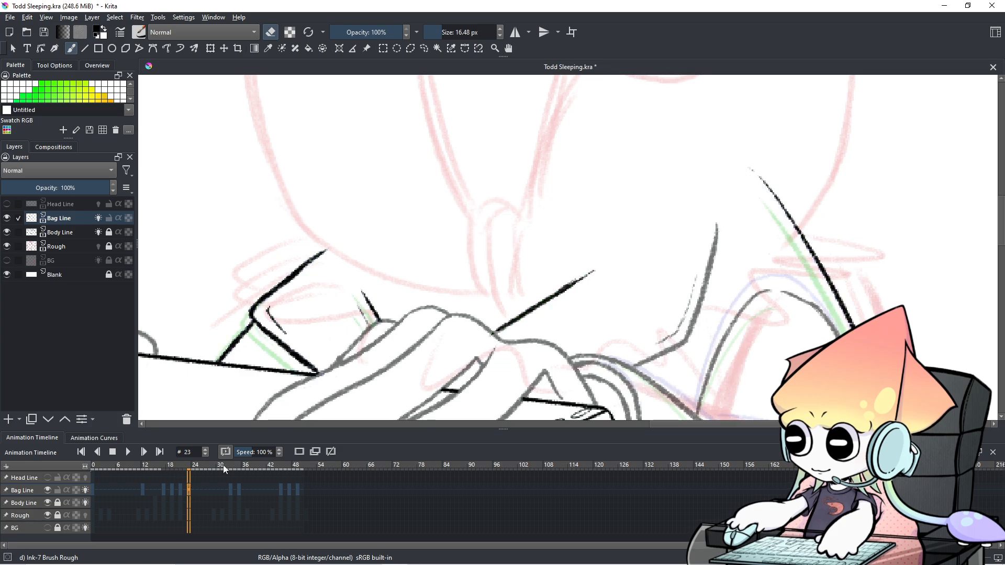
Step: Redraw the diagonal line above the hand at frame 17 with a 4.41 px brush, extending it slightly past the grey body line
click(161, 490)
click(149, 490)
click(139, 490)
click(142, 491)
click(162, 491)
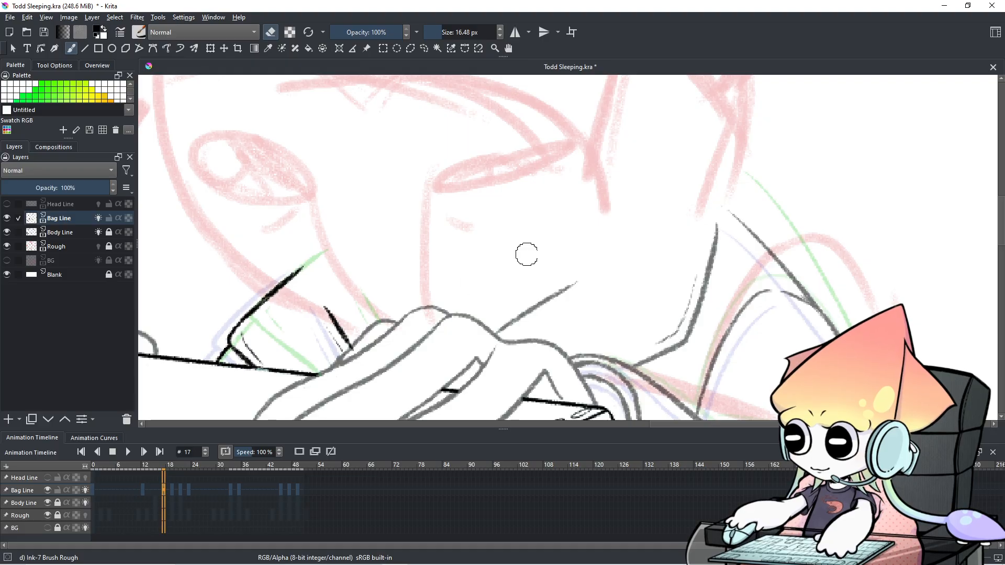
mouse_move(552, 272)
shift+mouse_down()
mouse_move(529, 309)
mouse_move(584, 280)
shift+mouse_up()
key(e)
key(ctrl+z)
drag(505, 333, 583, 278)
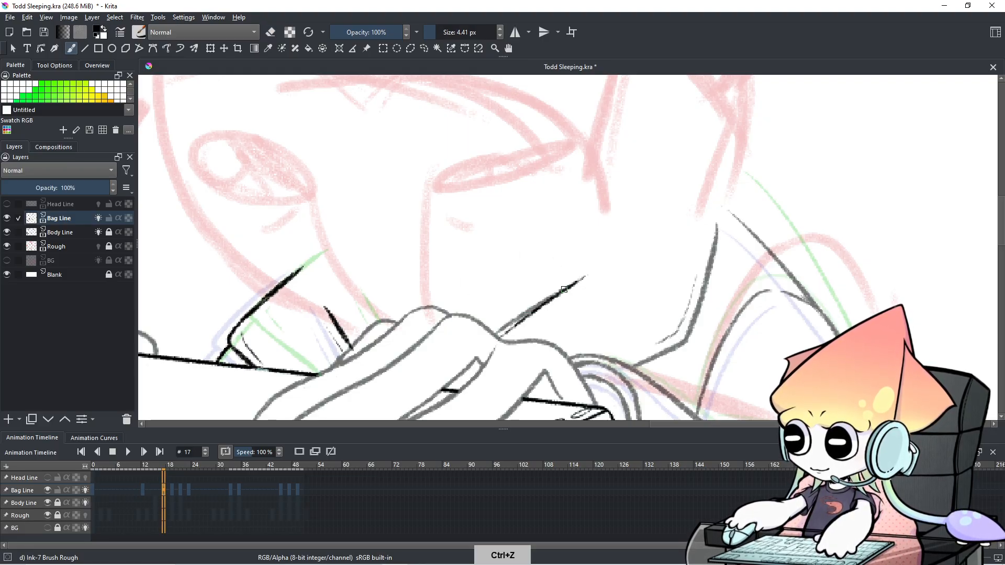
mouse_move(503, 337)
mouse_down()
mouse_move(530, 310)
mouse_move(498, 342)
mouse_up()
click(163, 490)
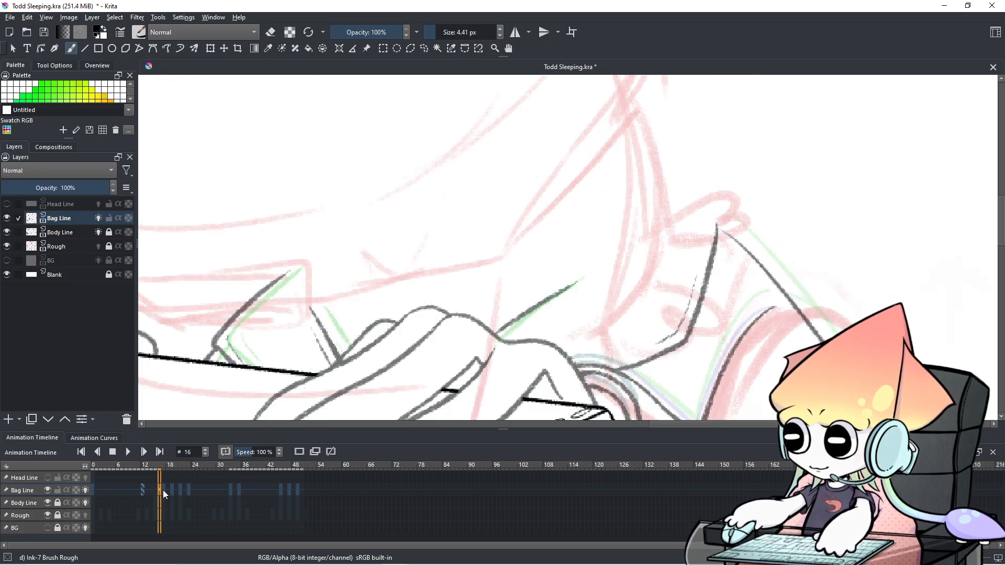
Step: Draw a longer diagonal line above the hand at frame 19, undoing the first stroke and comparing it with frame 17
click(173, 491)
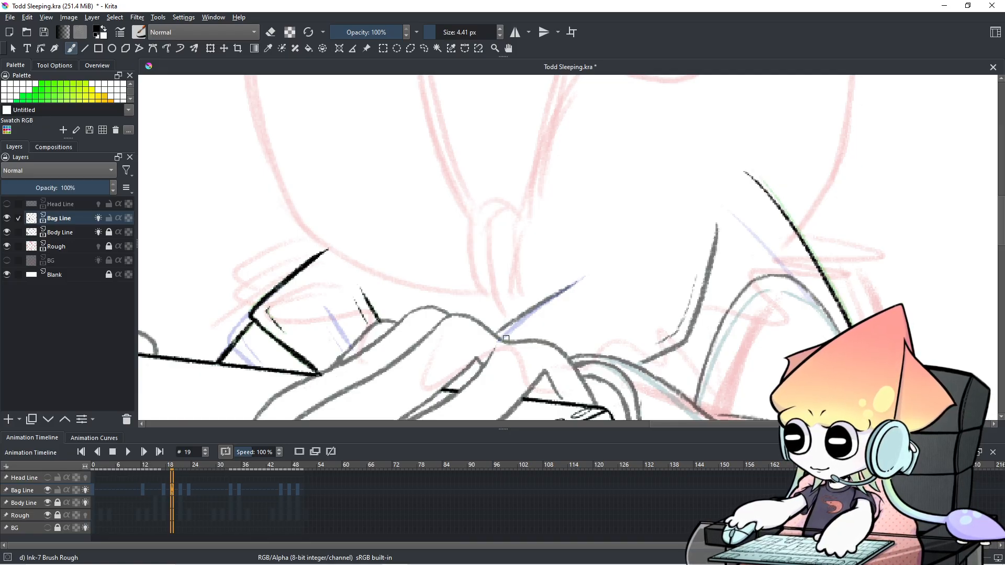
drag(506, 338, 589, 278)
key(ctrl+z)
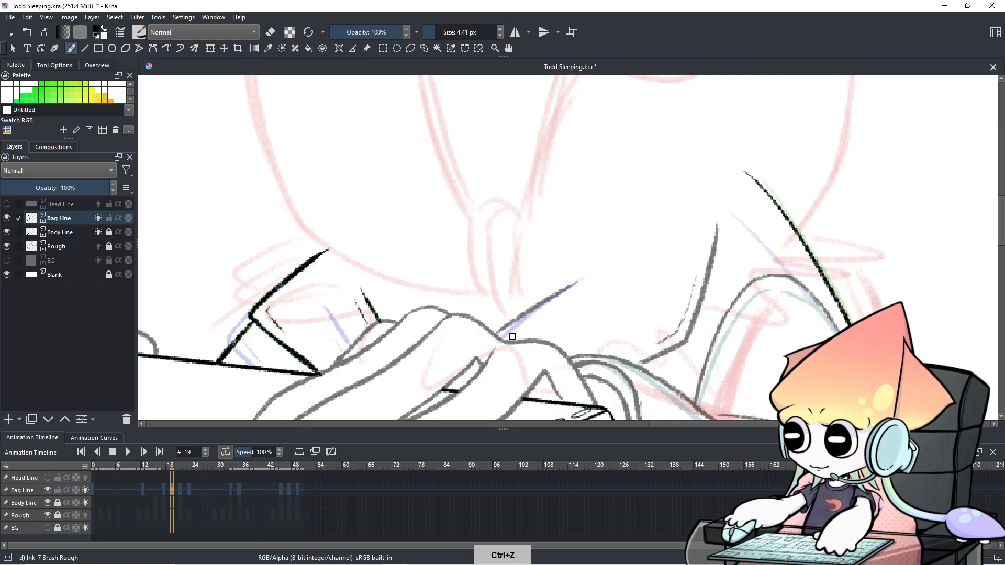
click(155, 492)
click(165, 488)
click(159, 489)
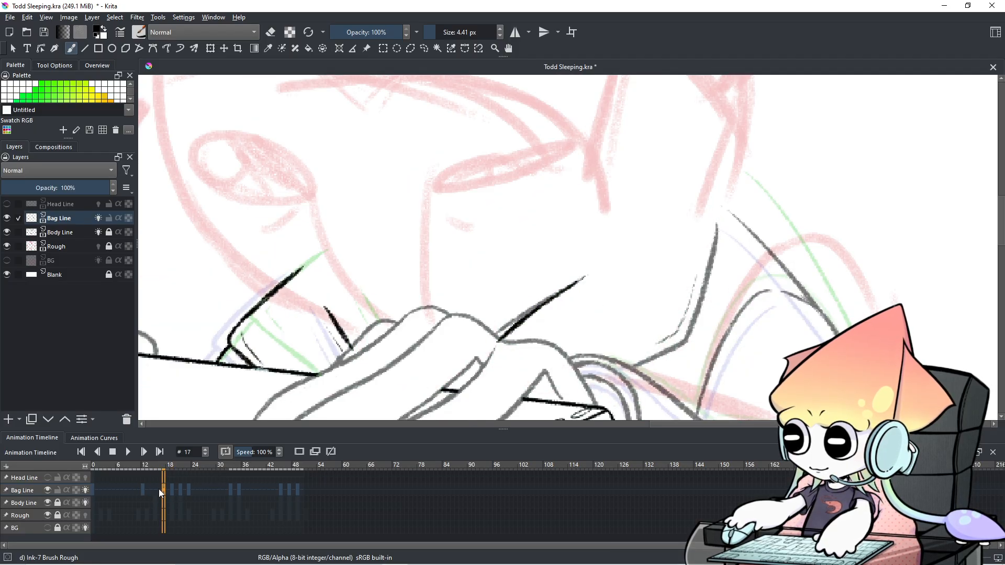
click(165, 492)
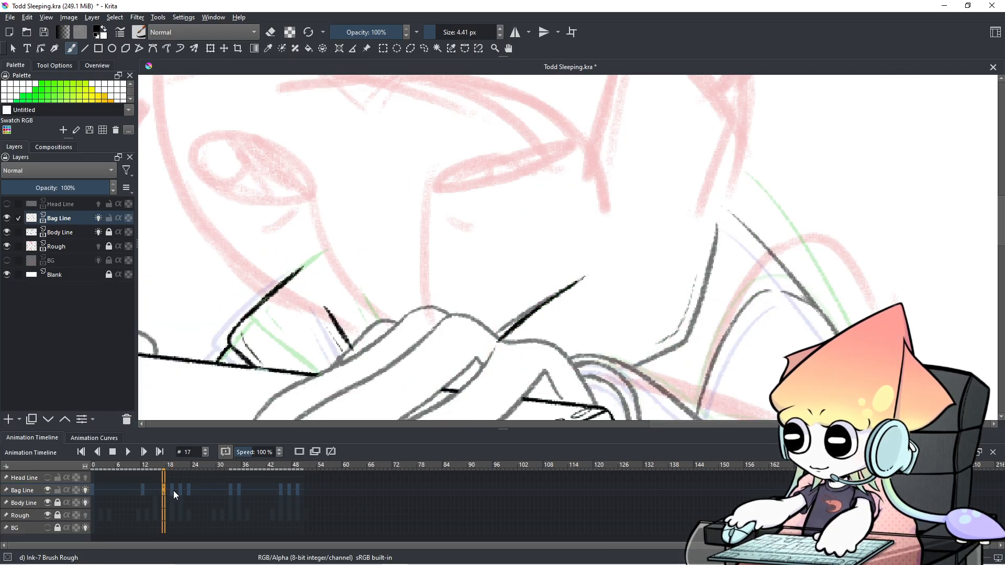
click(173, 491)
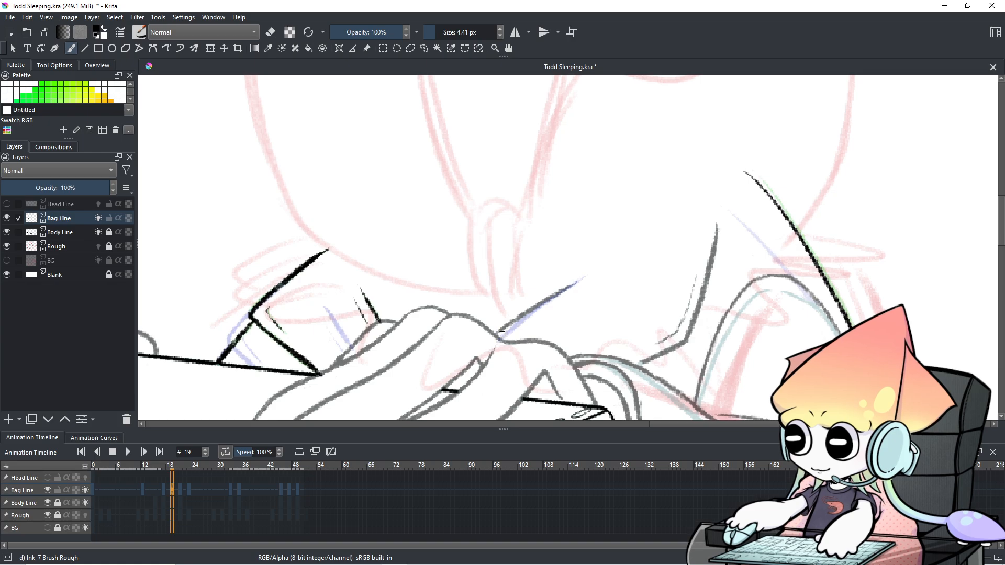
drag(502, 338, 629, 253)
click(168, 492)
click(173, 491)
click(165, 492)
click(173, 492)
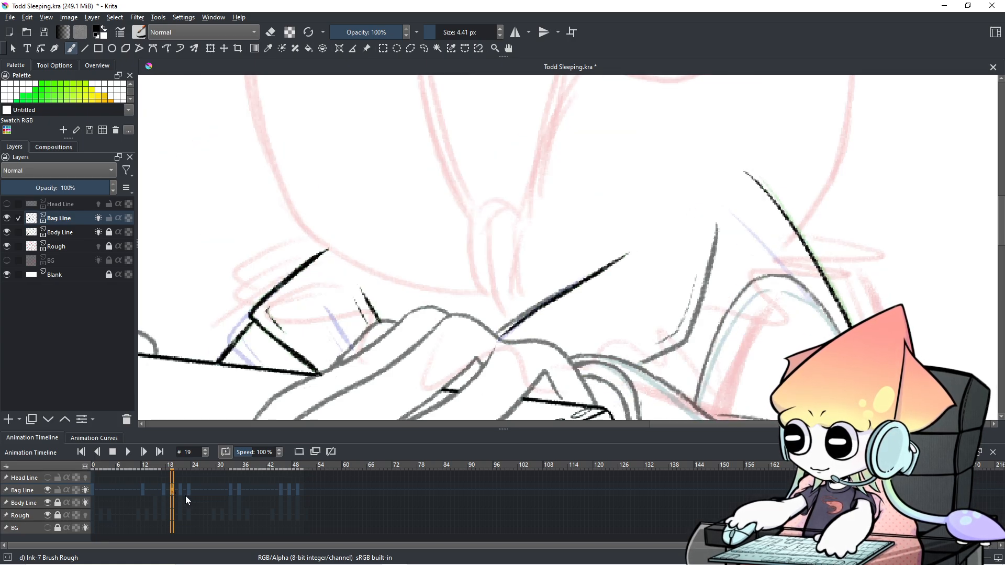
Step: Draw the diagonal line at frame 21 along the onion skin of frame 19, undoing unsatisfactory strokes
click(180, 490)
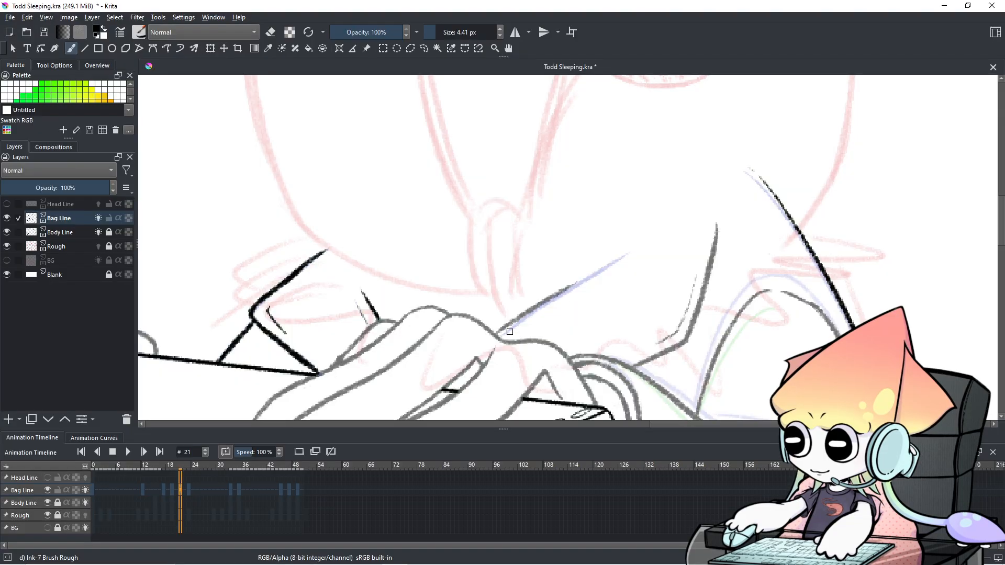
drag(503, 332, 575, 281)
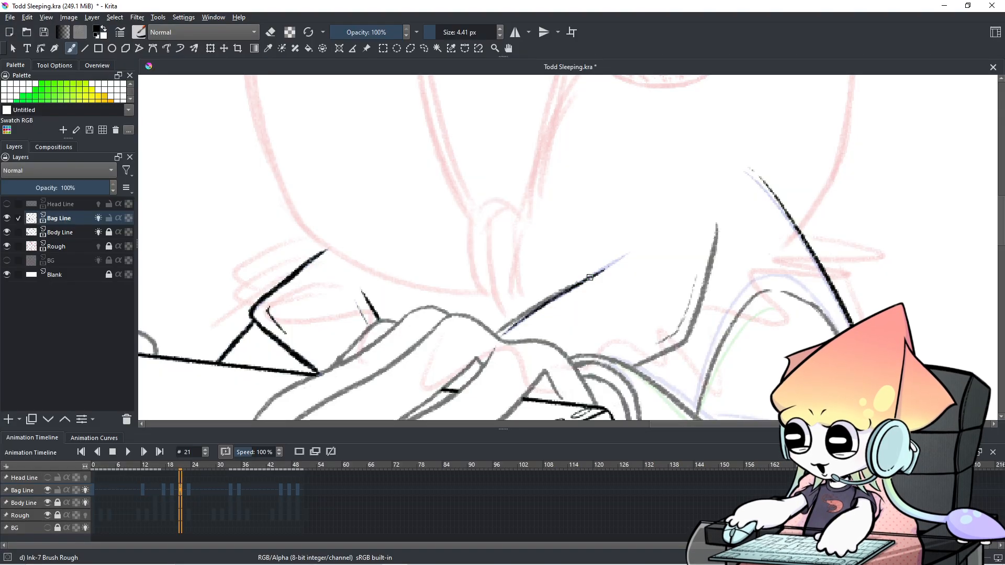
key(ctrl+z)
drag(631, 254, 551, 293)
key(ctrl+z)
mouse_move(505, 333)
mouse_down()
mouse_move(587, 272)
mouse_move(518, 322)
mouse_move(578, 282)
mouse_up()
key(ctrl+z)
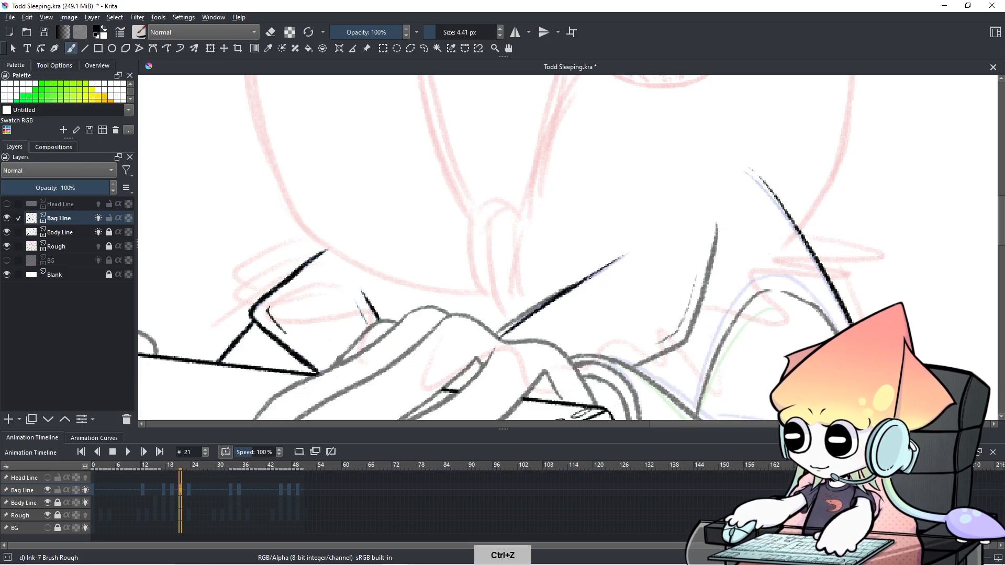
drag(499, 338, 533, 313)
key(ctrl+z)
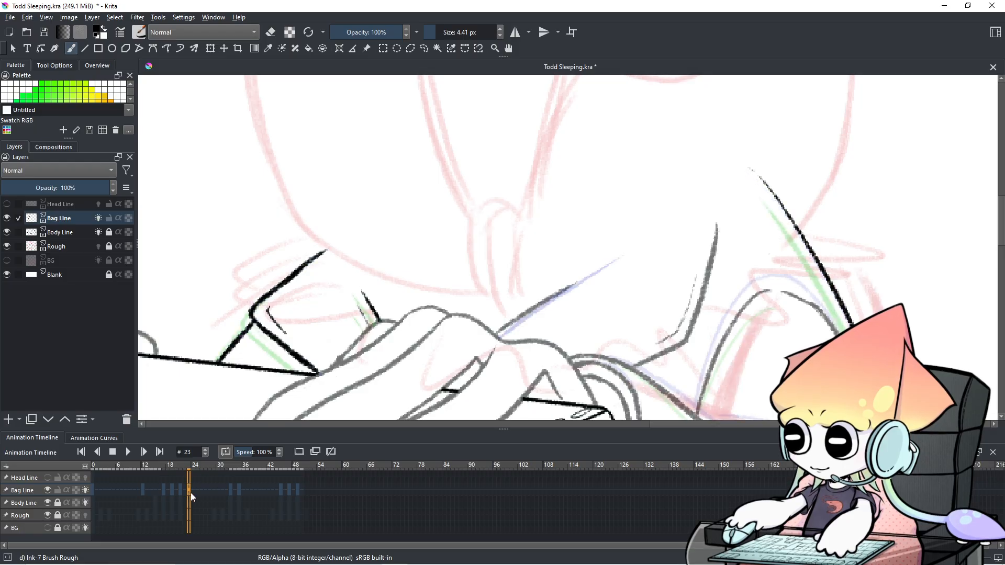
Step: Flip between frames 19, 21 and 23 to compare the diagonal line's position and length
click(179, 492)
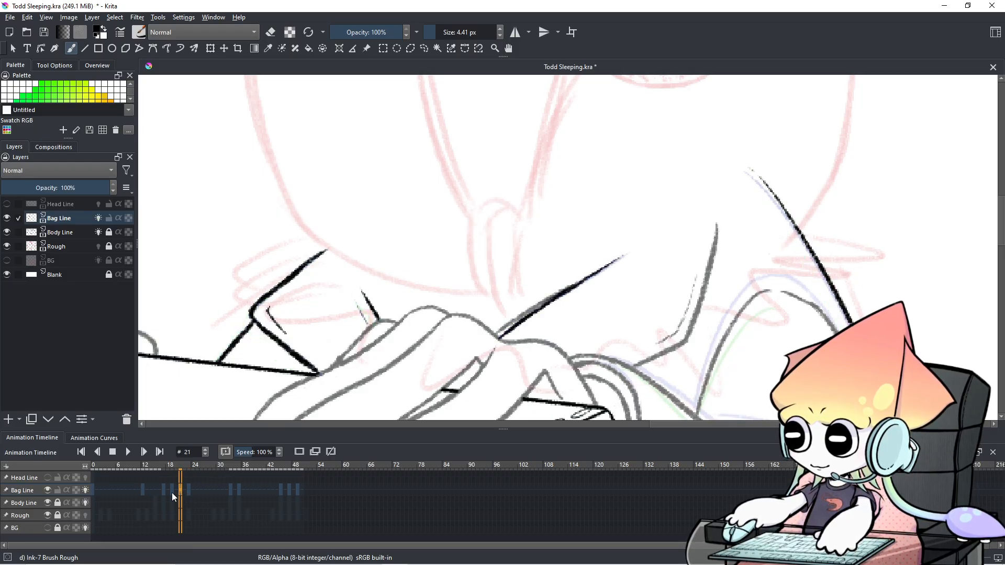
click(183, 494)
click(189, 491)
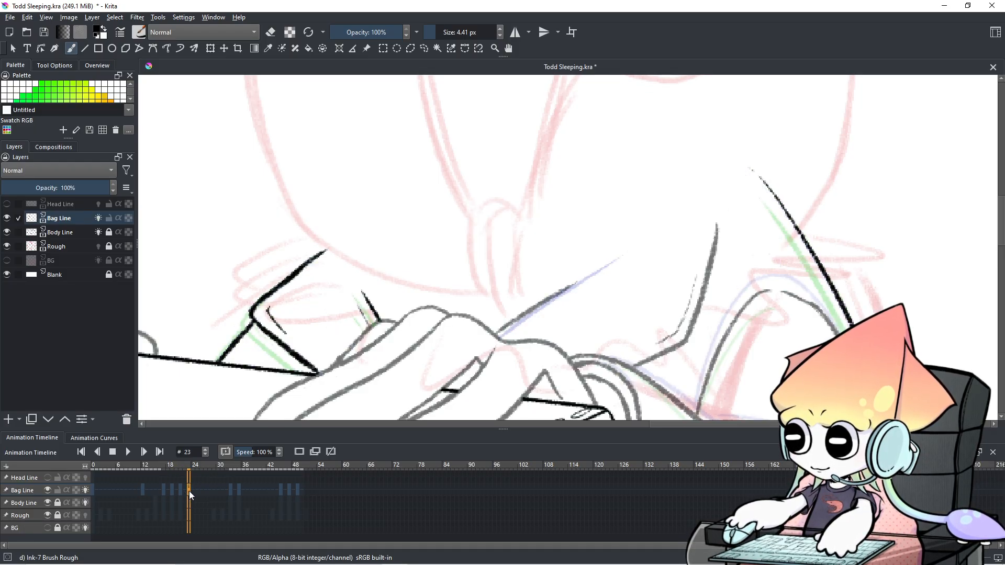
click(182, 495)
click(174, 491)
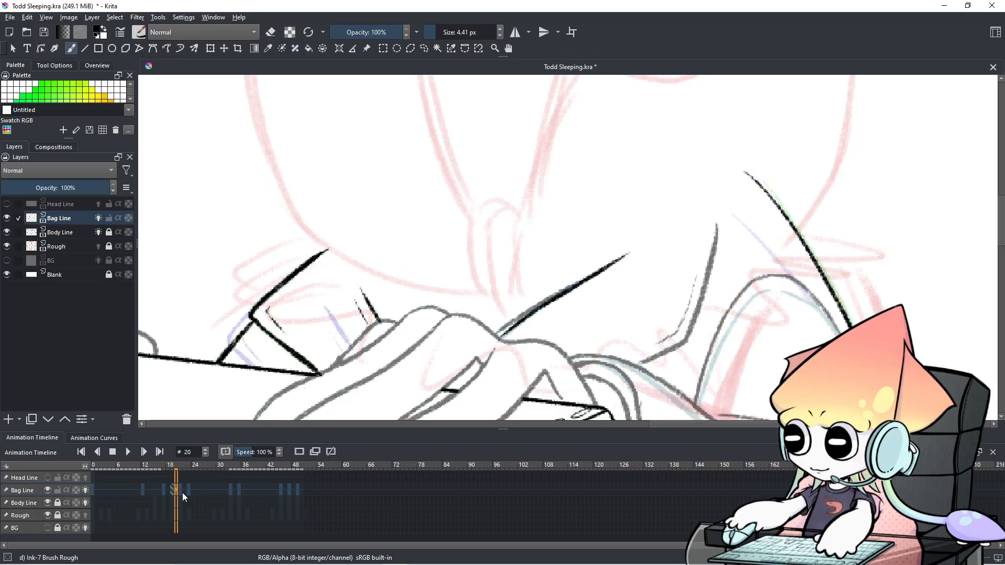
click(189, 491)
click(180, 489)
click(178, 489)
click(181, 490)
click(189, 490)
click(181, 491)
click(188, 491)
click(184, 490)
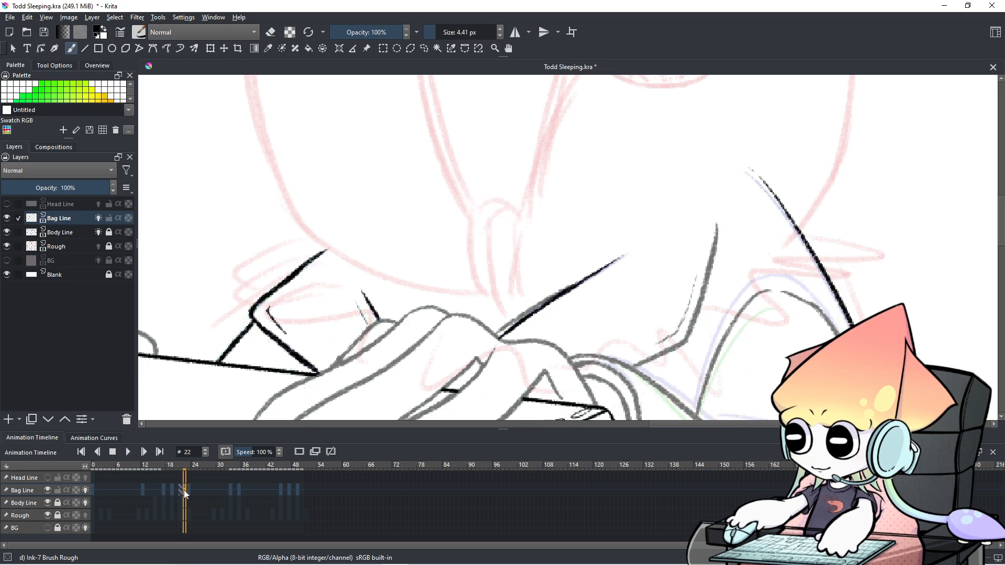
click(180, 489)
click(171, 489)
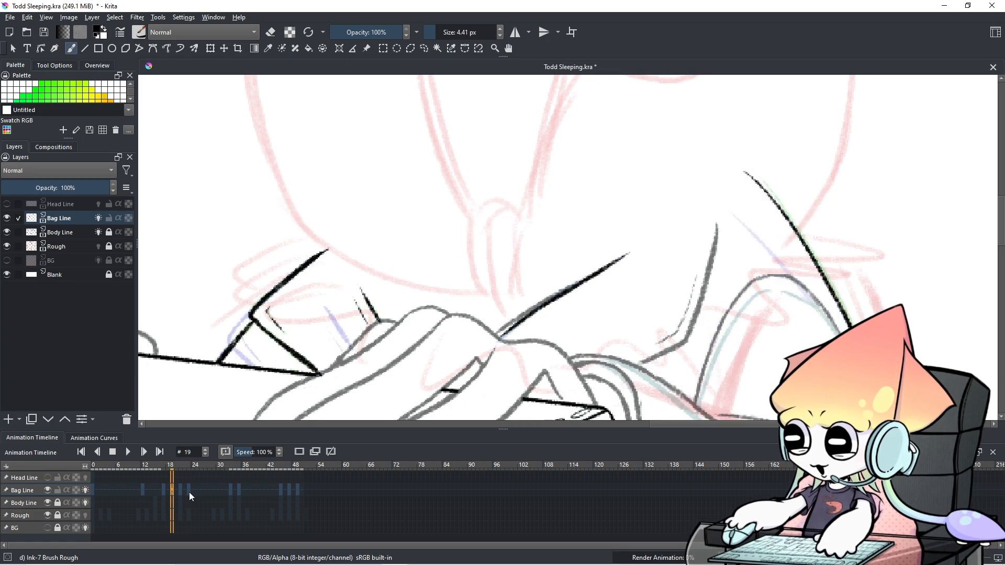
click(190, 492)
click(180, 491)
click(187, 492)
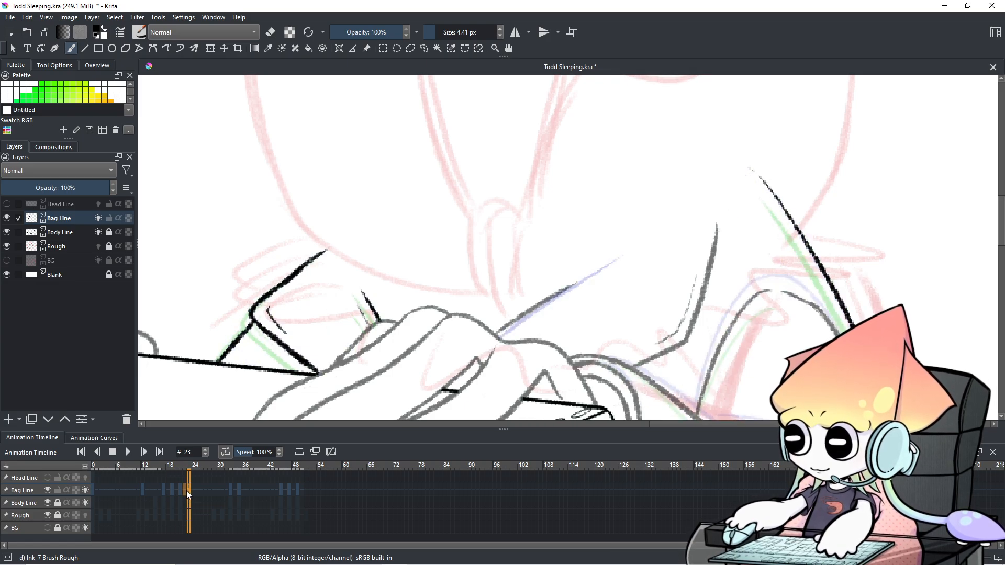
click(181, 491)
click(187, 493)
click(183, 489)
click(189, 491)
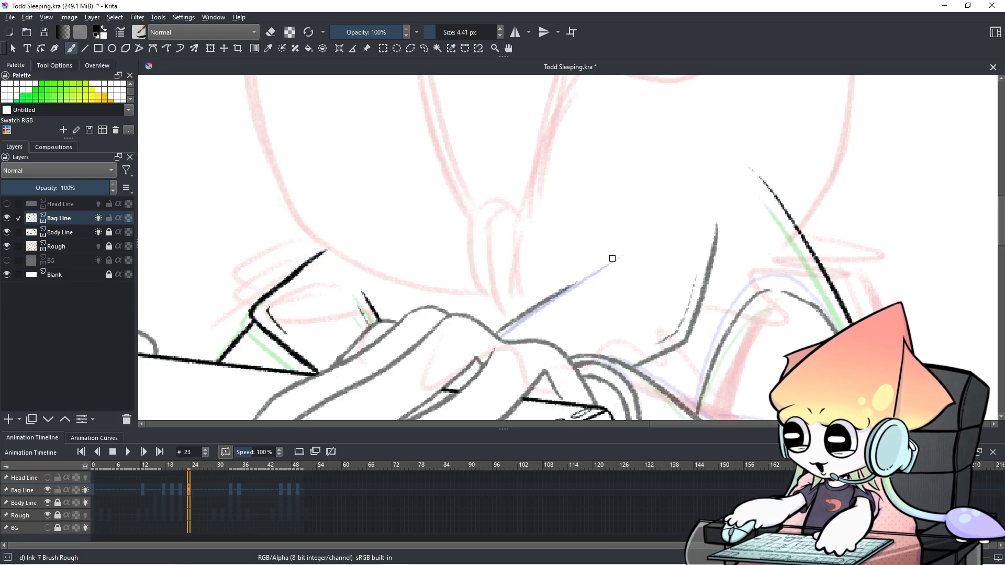
Step: Draw the diagonal line at frame 23 over the onion-skinned line down to the hand, undoing unsatisfactory strokes
drag(622, 255, 499, 339)
key(ctrl+z)
key(ctrl+z)
key(ctrl+z)
mouse_move(557, 294)
mouse_down()
mouse_move(500, 340)
mouse_move(549, 302)
mouse_up()
key(ctrl+z)
key(ctrl+z)
drag(500, 340, 547, 304)
key(ctrl+z)
mouse_move(500, 339)
mouse_down()
mouse_move(540, 300)
mouse_move(511, 331)
mouse_move(606, 262)
mouse_move(541, 304)
mouse_up()
key(ctrl+z)
key(ctrl+z)
key(ctrl+z)
key(ctrl+z)
key(ctrl+z)
key(ctrl+z)
drag(584, 280, 500, 342)
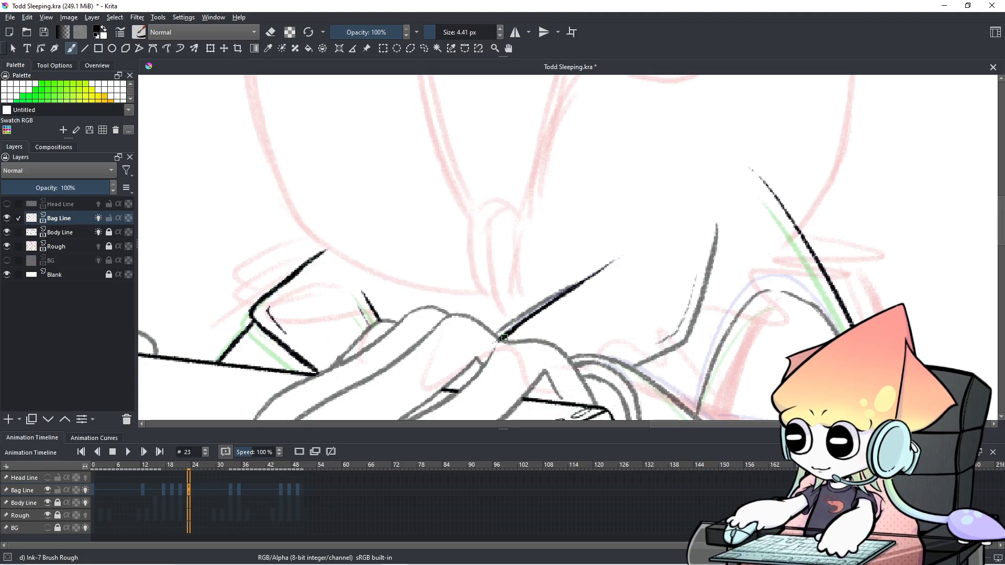
Step: Compare frames 22 and 23 and extend the upper tip of the diagonal line at frame 23, undoing unsatisfactory strokes
key(minus)
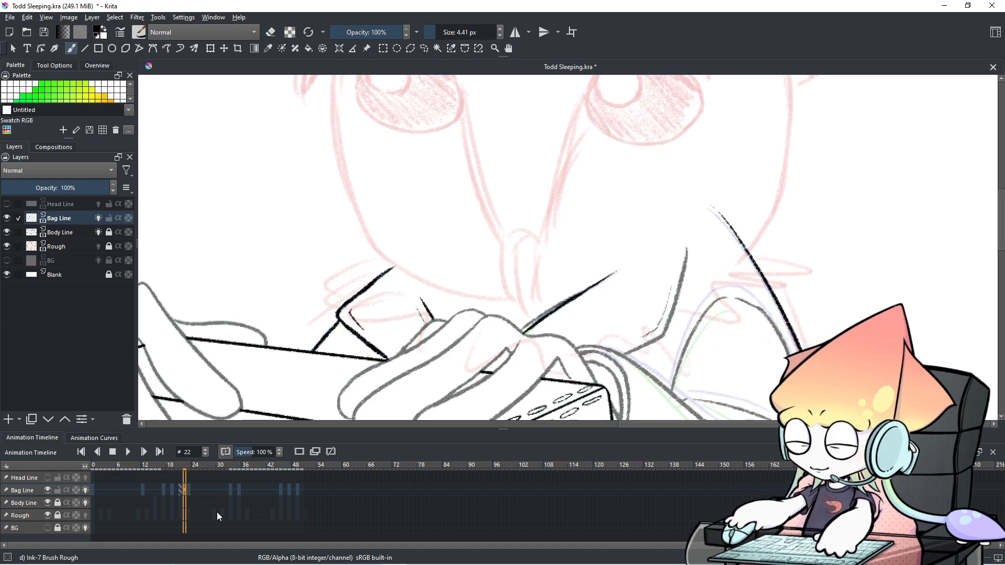
scroll(595, 347, up, 1)
key(e)
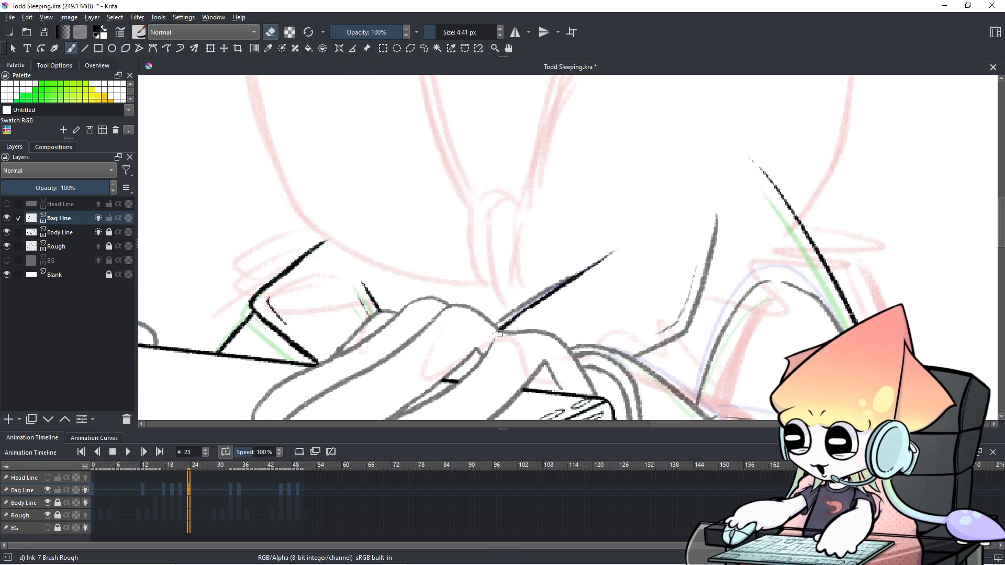
key(e)
key(ctrl+z)
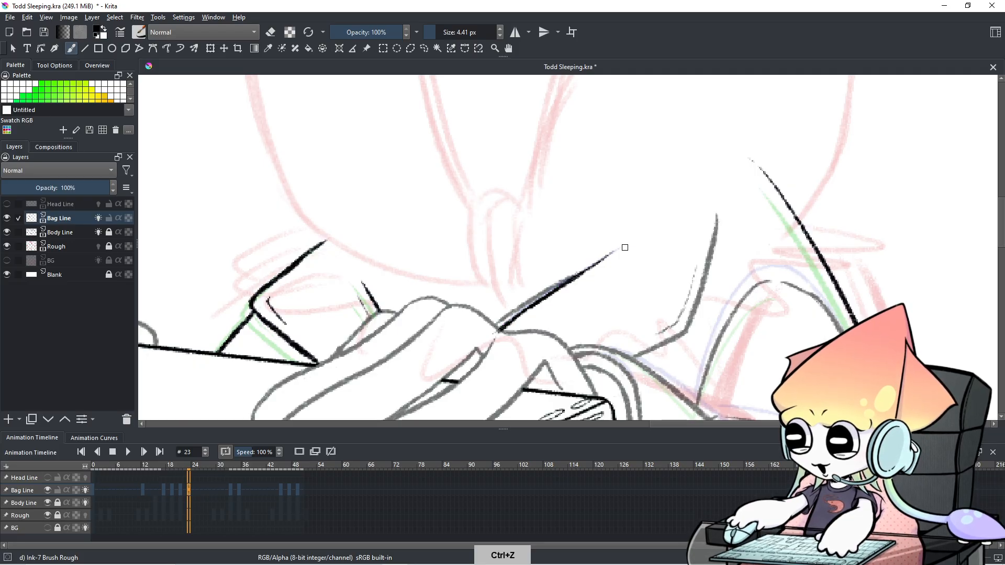
key(ctrl+z)
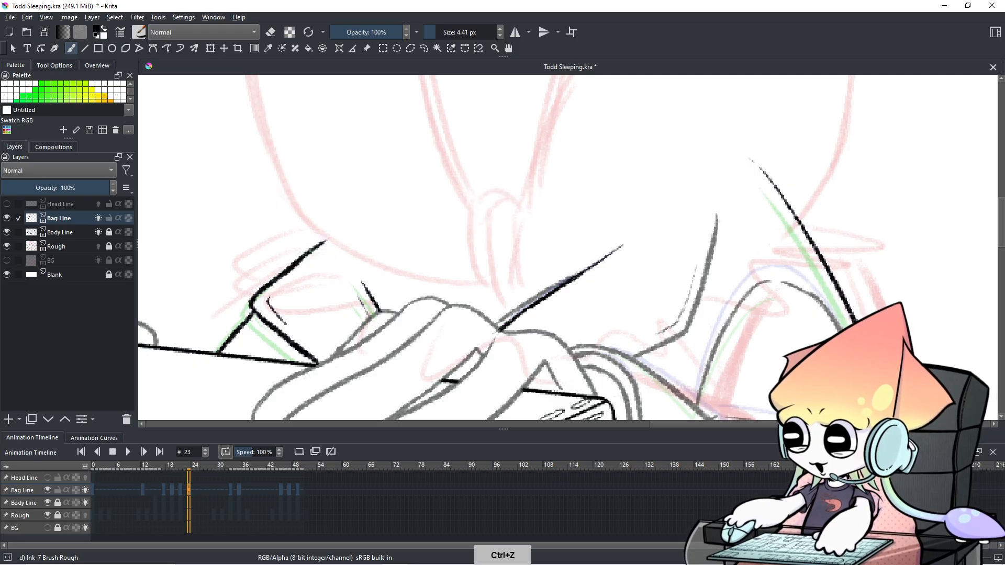
Step: Step through frames 12 to 18 to check how the diagonal line leads into the redrawn frames
click(154, 487)
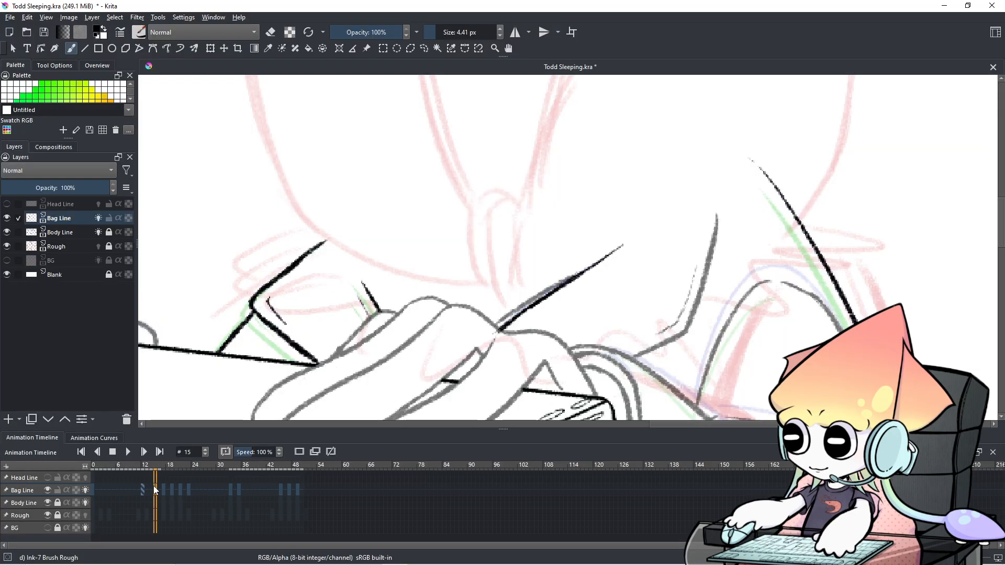
click(166, 489)
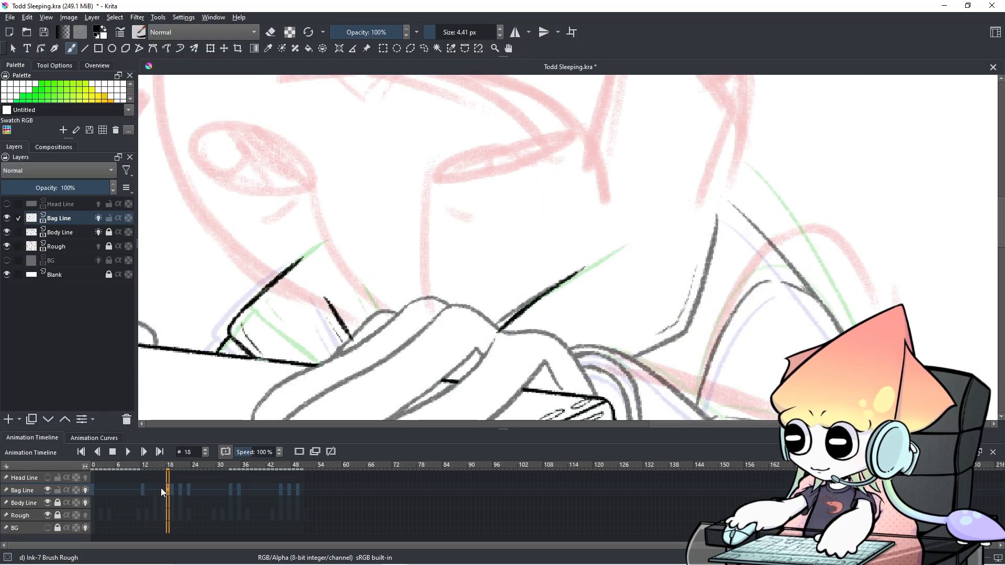
click(153, 488)
click(141, 490)
click(152, 491)
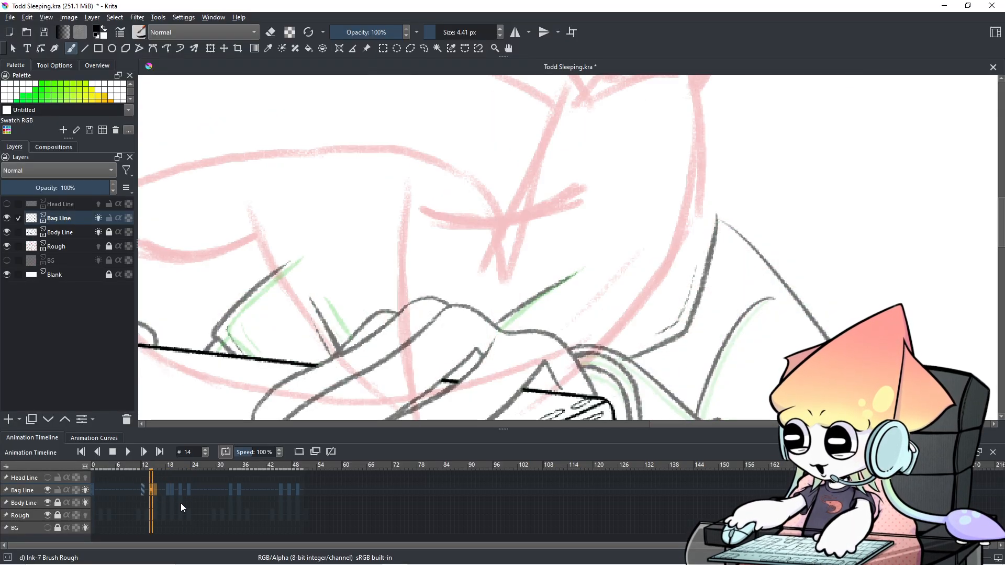
Step: Compare Bag Line frames 14 to 19 and draw the steep upper part of the bent collar line at frame 17, undoing unsatisfactory strokes
click(168, 492)
click(166, 491)
click(169, 491)
click(171, 490)
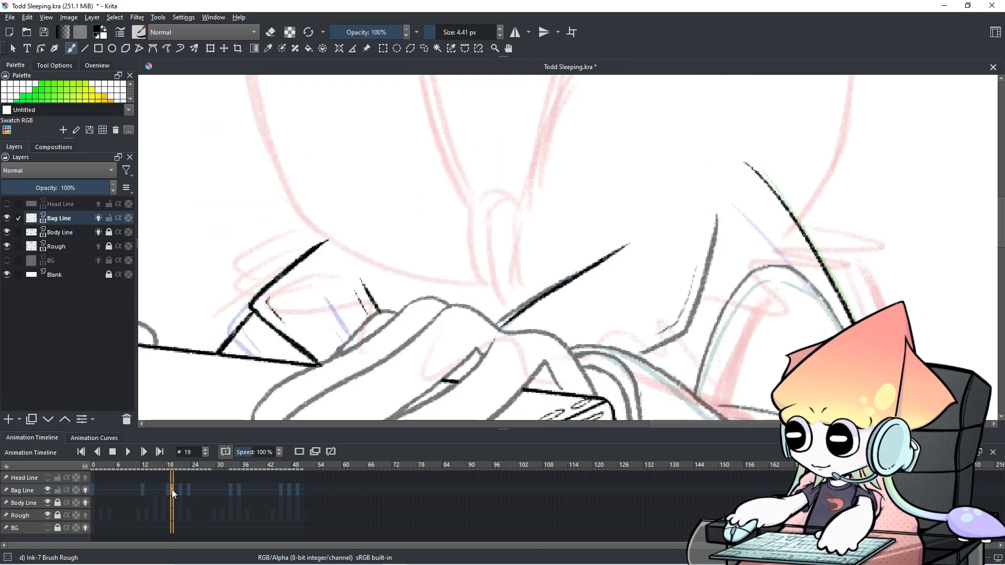
click(166, 491)
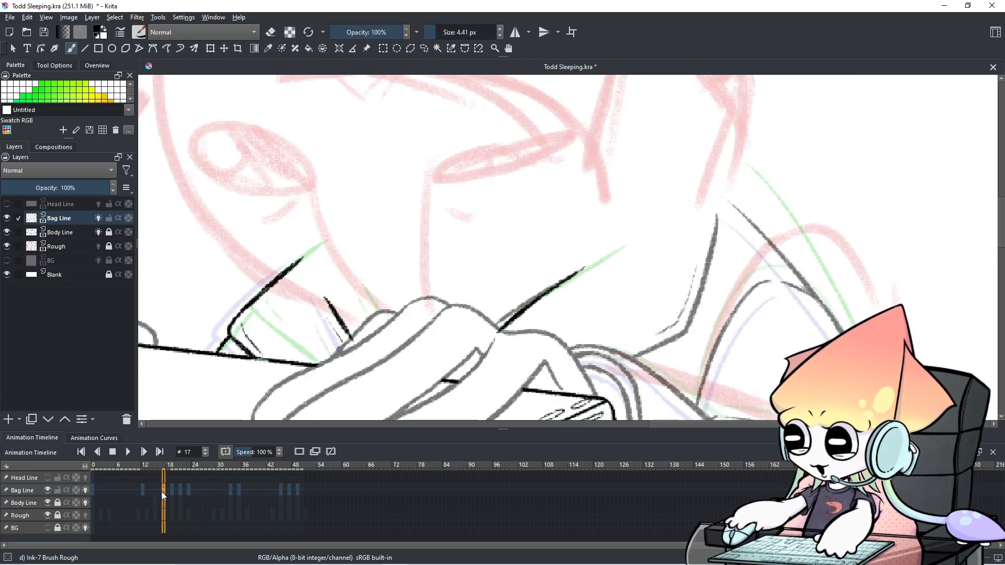
click(155, 491)
click(164, 489)
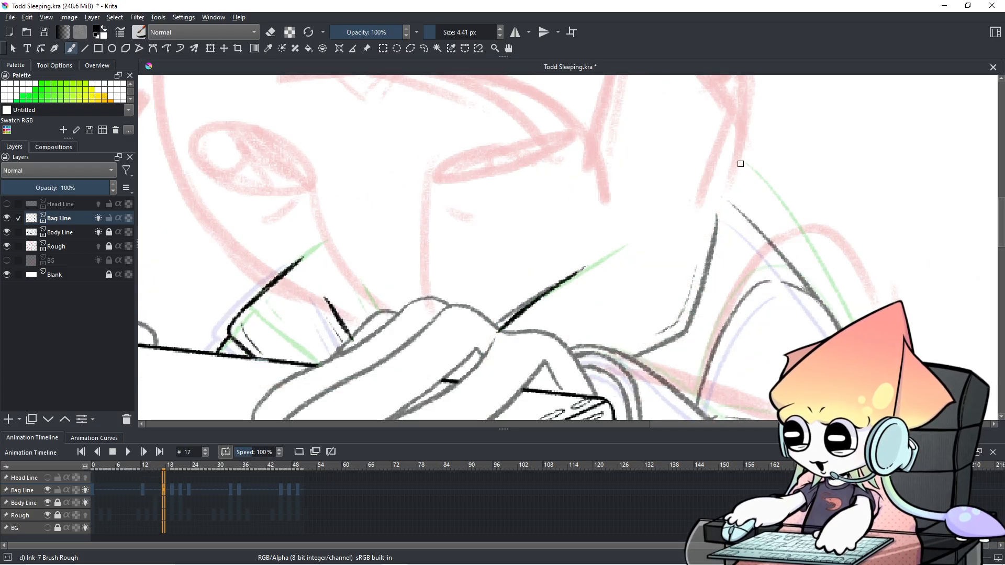
drag(728, 205, 696, 318)
key(ctrl+z)
key(ctrl+z)
drag(726, 209, 698, 323)
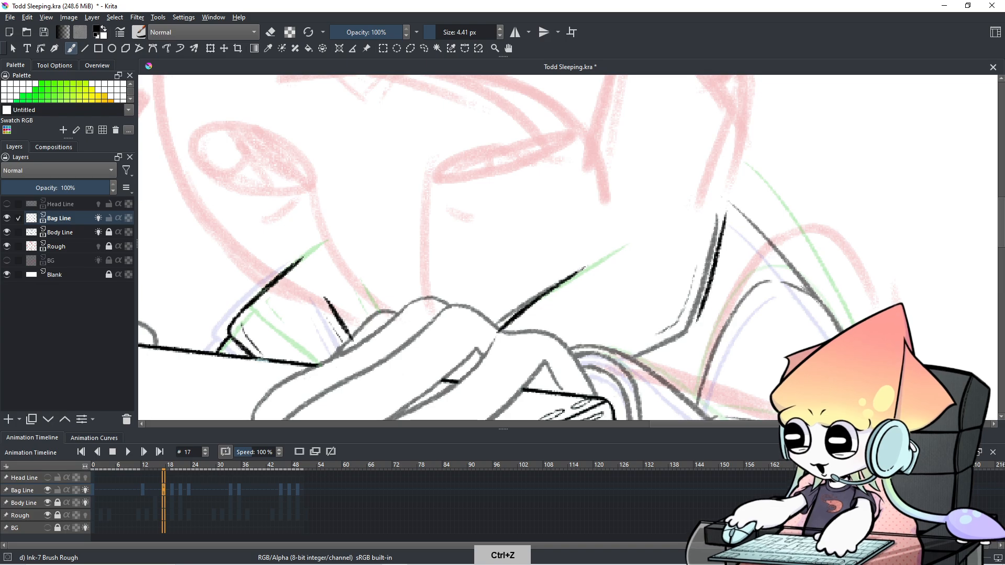
Step: Draw the lower part of the bent collar line at frame 17 from its corner down toward the hand, undoing unsatisfactory strokes
drag(630, 354, 703, 316)
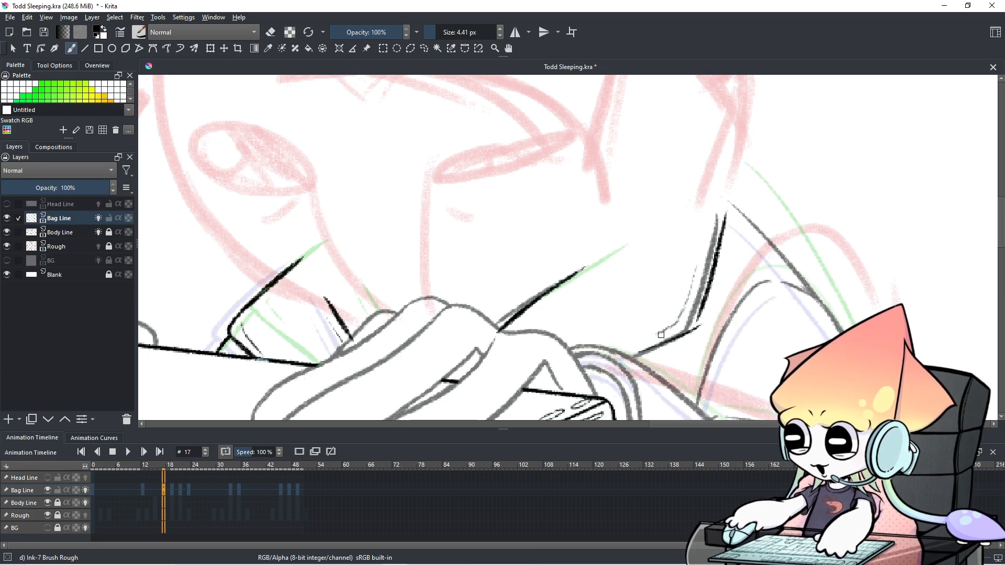
key(ctrl+z)
drag(630, 356, 700, 326)
key(ctrl+z)
mouse_move(628, 357)
mouse_down()
mouse_move(701, 325)
mouse_move(655, 343)
mouse_move(702, 309)
mouse_up()
key(ctrl+z)
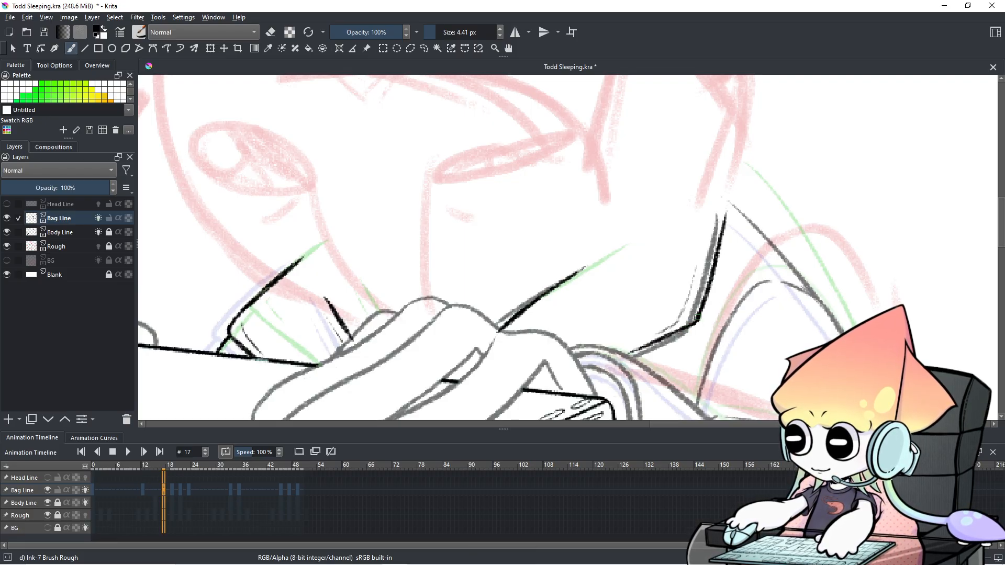
Step: Add thin inner crease strokes inside the bent collar line at frame 17, then compare the frame with frame 19
drag(702, 267, 685, 309)
key(ctrl+z)
drag(701, 267, 681, 317)
key(ctrl+z)
mouse_move(699, 268)
mouse_down()
mouse_move(684, 315)
mouse_move(667, 329)
mouse_up()
key(ctrl+z)
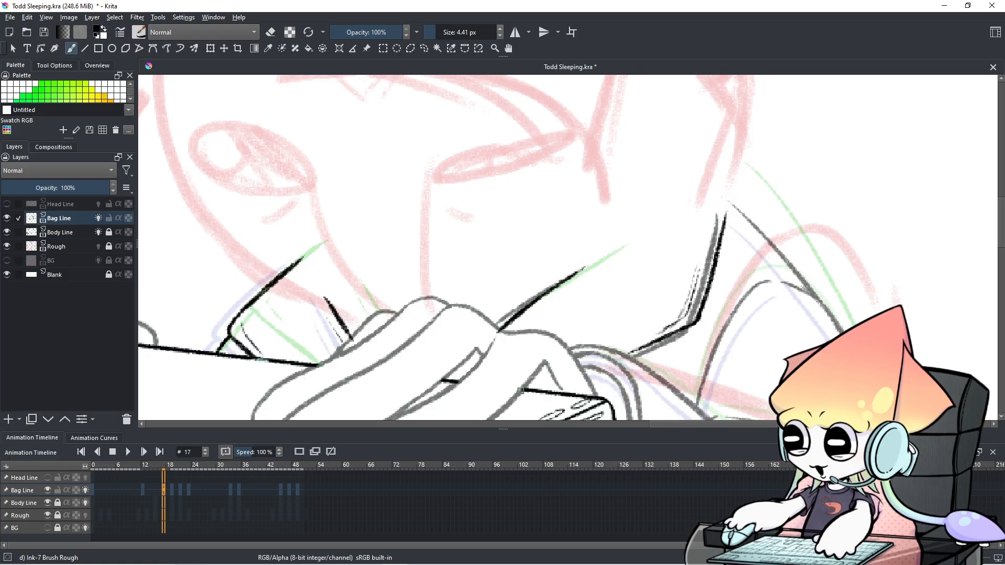
click(171, 490)
mouse_move(171, 491)
mouse_down()
mouse_move(156, 488)
mouse_move(172, 496)
mouse_up()
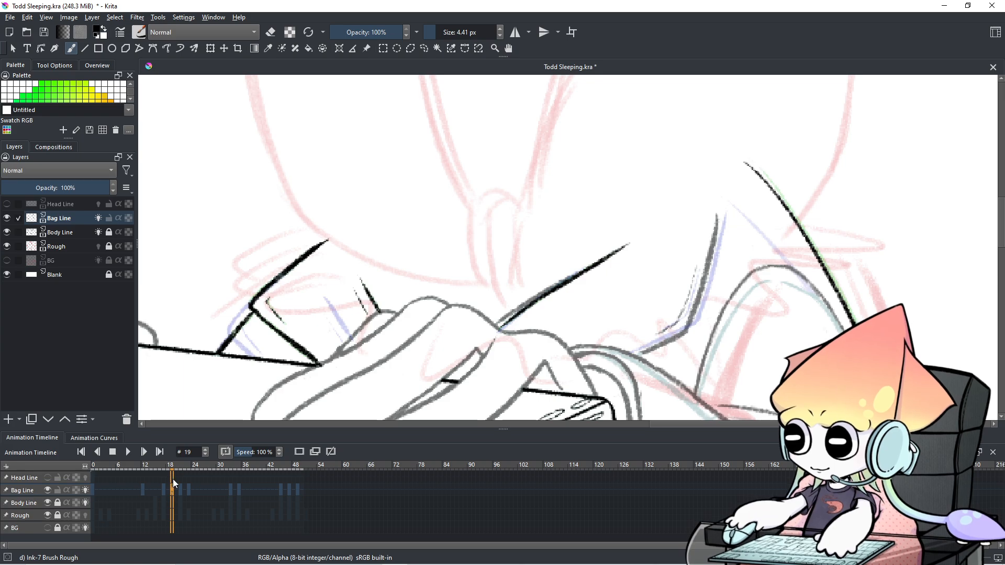
click(156, 492)
mouse_move(155, 491)
mouse_down()
mouse_move(171, 491)
mouse_move(156, 492)
mouse_move(166, 499)
mouse_up()
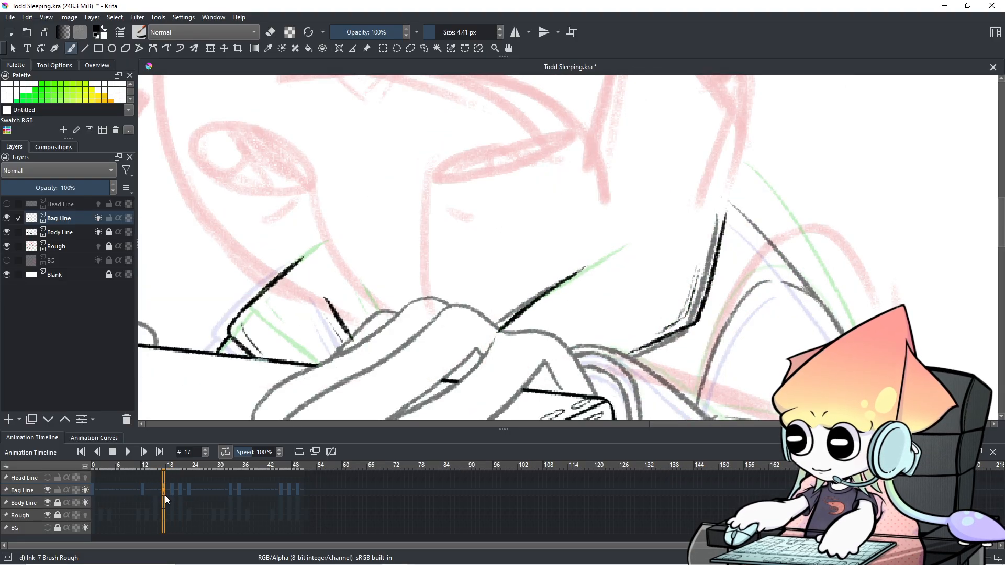
Step: Redraw the steep upper part of the bent collar line at frame 19 over the onion-skinned line, undoing unsatisfactory strokes
click(172, 492)
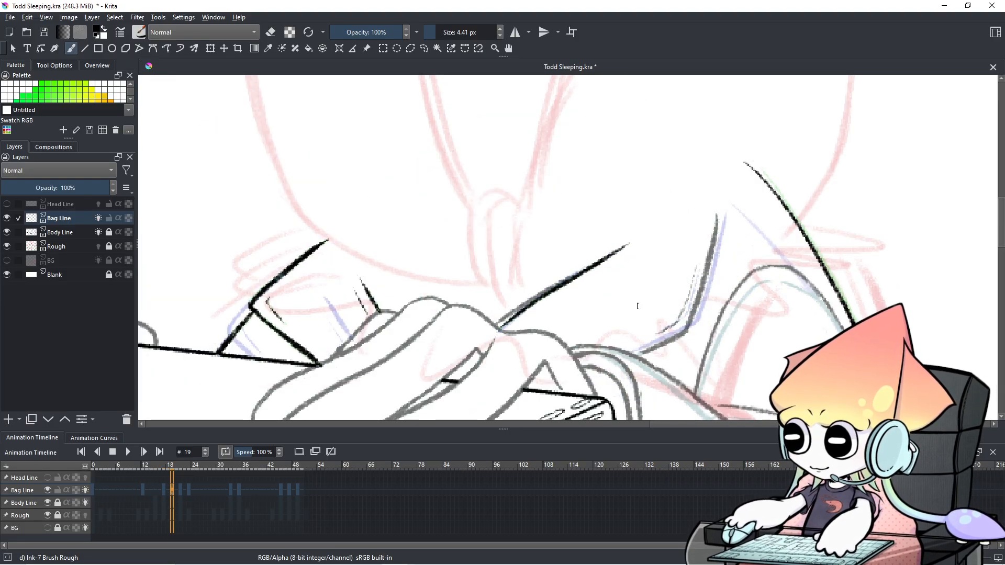
drag(727, 207, 699, 306)
key(ctrl+z)
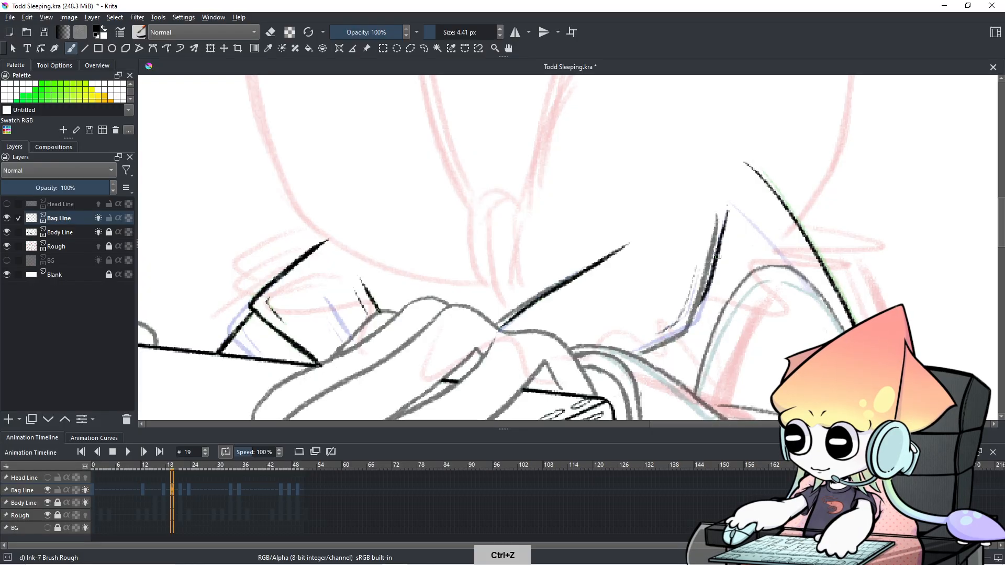
drag(731, 207, 699, 305)
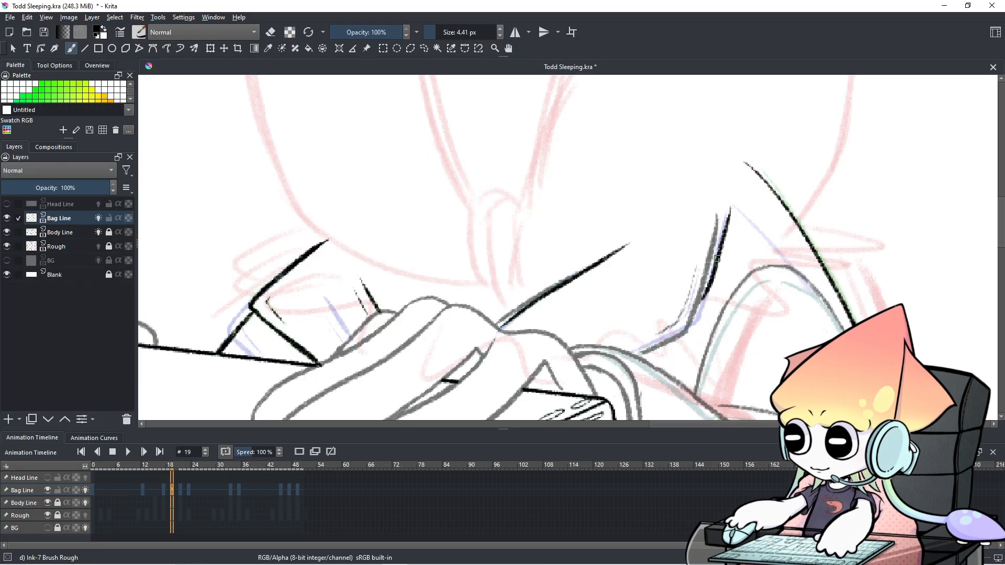
key(ctrl+z)
drag(729, 213, 695, 317)
key(ctrl+z)
drag(727, 216, 698, 308)
key(ctrl+z)
drag(727, 211, 698, 320)
key(ctrl+z)
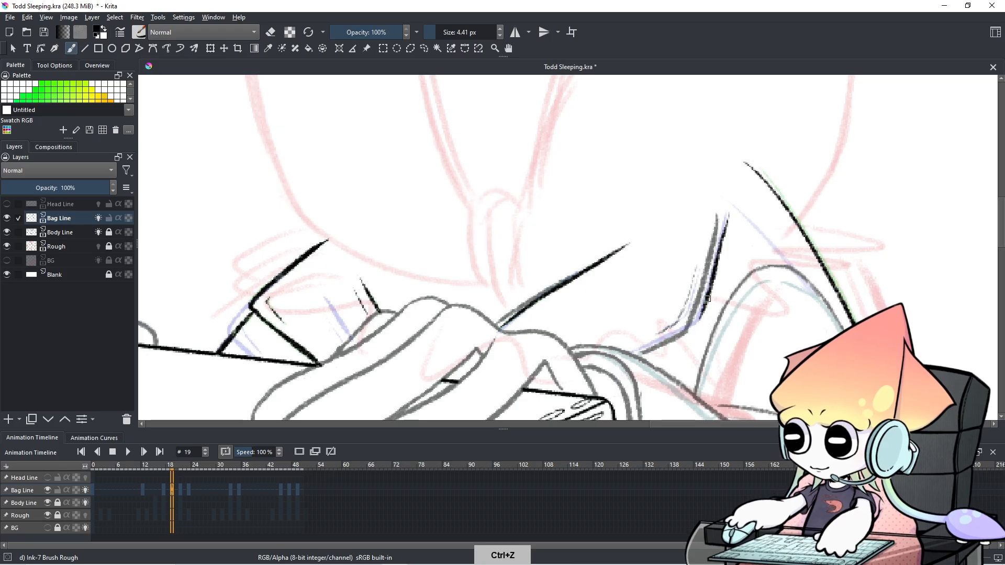
Step: Draw the lower part of the bent collar line at frame 19 from the hand up to its corner
mouse_move(634, 352)
mouse_down()
mouse_move(694, 325)
mouse_move(699, 306)
mouse_up()
key(ctrl+z)
key(ctrl+z)
Step: Try inner crease strokes inside the bent collar line at frame 19, comparing with frame 17, and undo them
drag(701, 271, 689, 316)
key(ctrl+z)
mouse_move(705, 264)
mouse_down()
mouse_move(690, 308)
mouse_move(666, 330)
mouse_up()
key(ctrl+z)
key(ctrl+z)
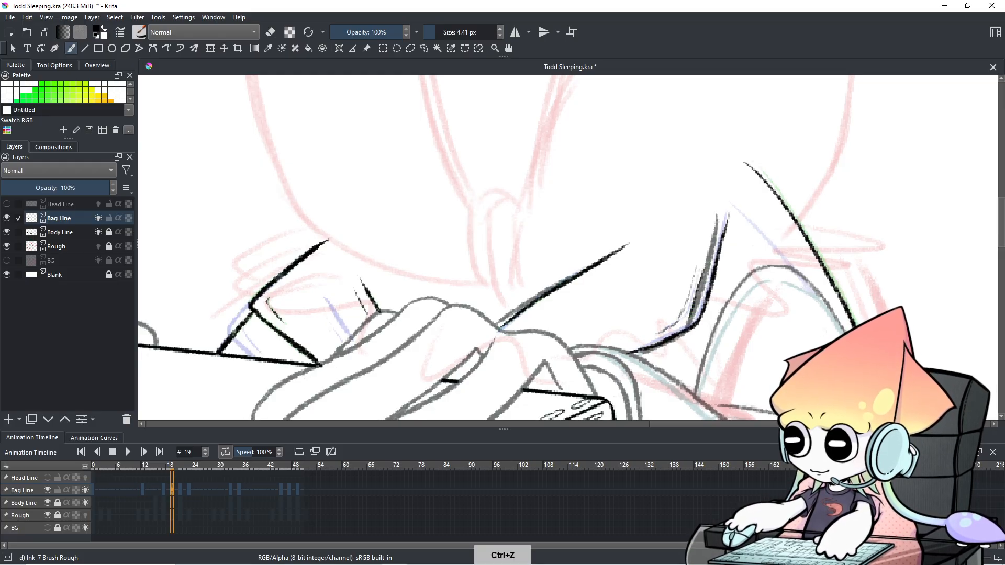
click(165, 491)
click(173, 492)
key(ctrl+z)
key(e)
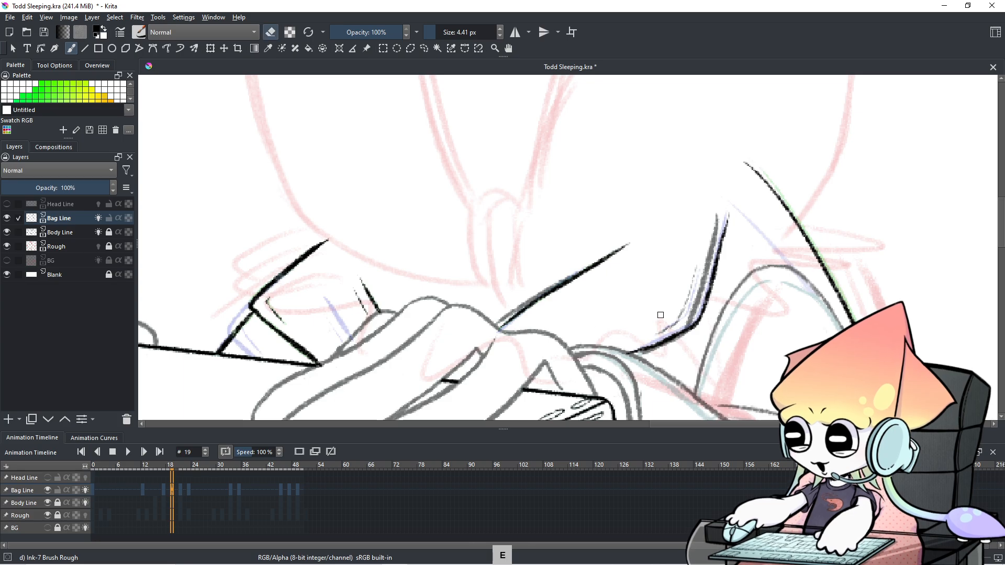
key(ctrl+shift+z)
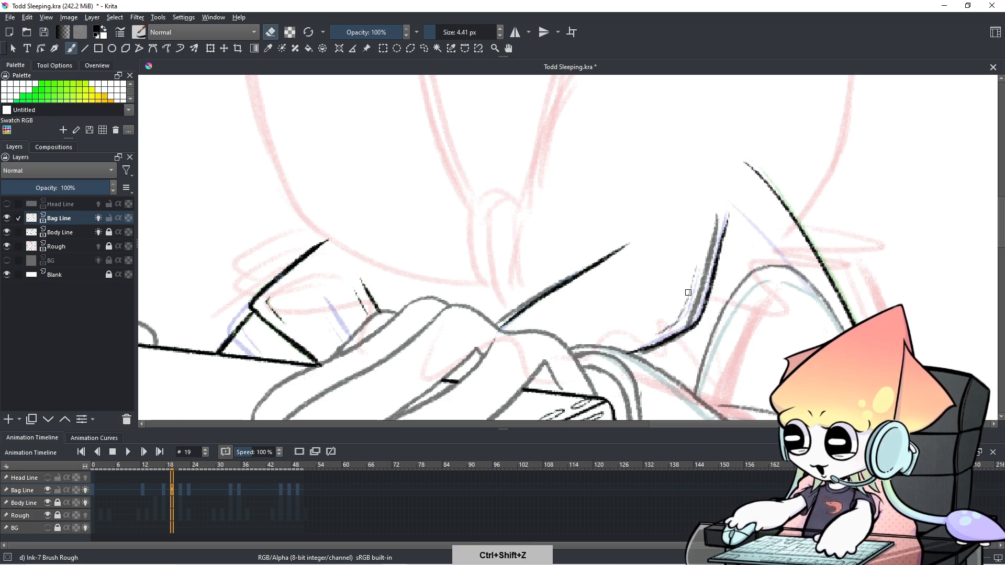
Step: Draw the thin inner crease strokes inside the bent collar line at frame 19, undoing unsatisfactory strokes
key(e)
drag(701, 271, 689, 308)
key(ctrl+z)
mouse_move(702, 272)
mouse_down()
mouse_move(687, 315)
mouse_move(659, 335)
mouse_up()
key(ctrl+z)
key(ctrl+z)
mouse_move(700, 272)
mouse_down()
mouse_move(690, 314)
mouse_move(672, 327)
mouse_up()
key(ctrl+z)
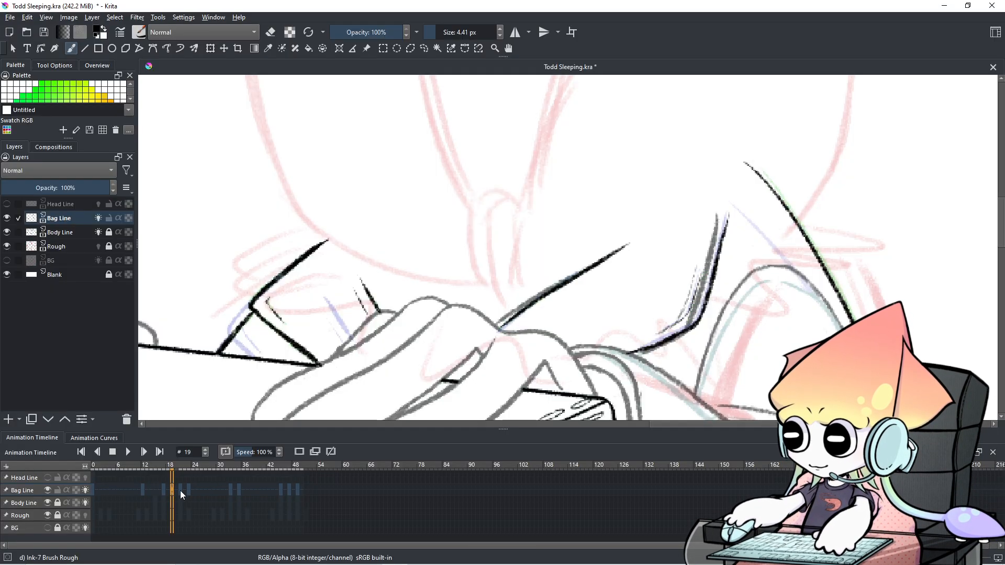
Step: Compare the collar lines at frames 20 and 21 and examine the whole character at frame 21
click(180, 491)
click(177, 491)
click(181, 490)
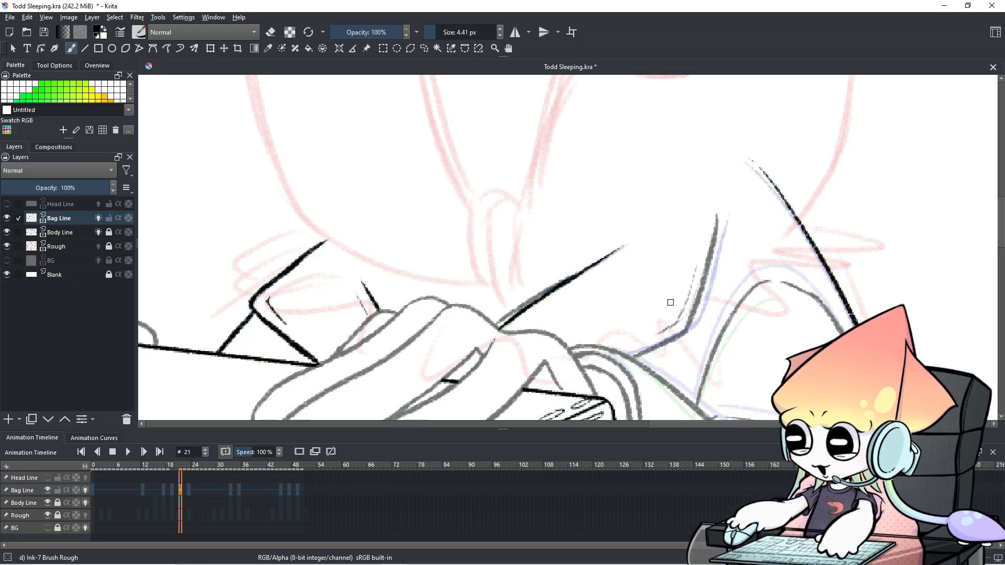
scroll(675, 303, down, 5)
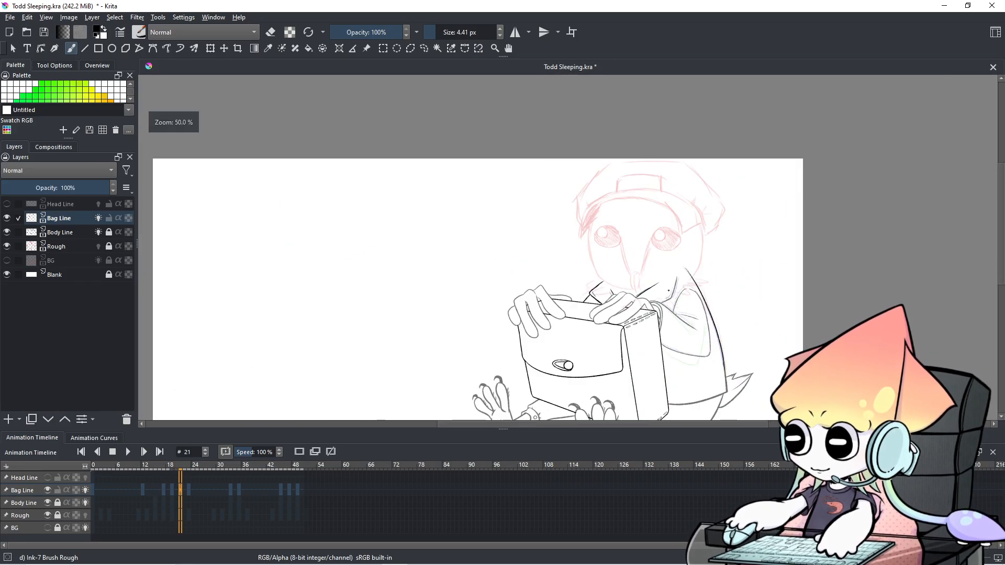
drag(646, 284, 628, 231)
scroll(627, 232, up, 1)
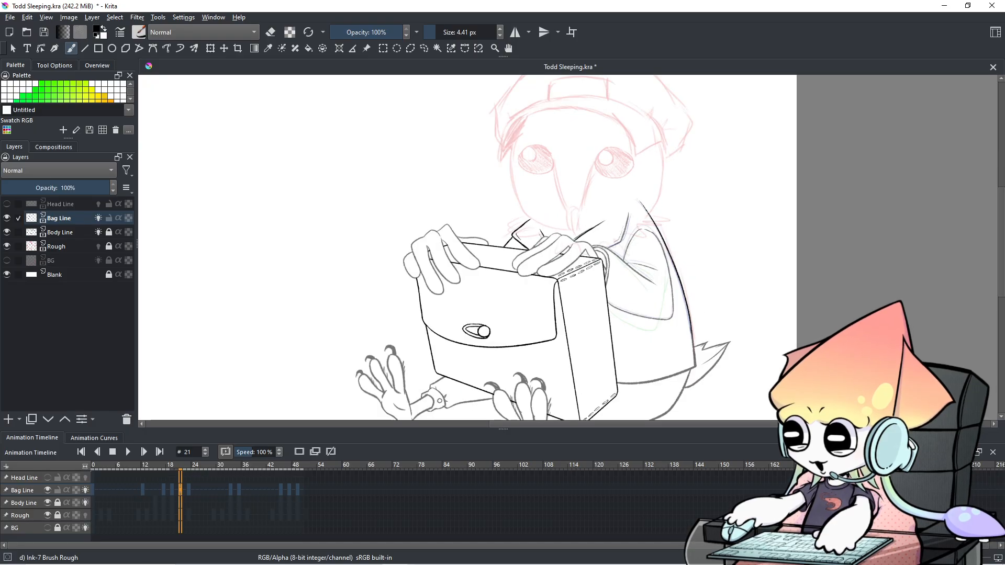
scroll(513, 249, down, 1)
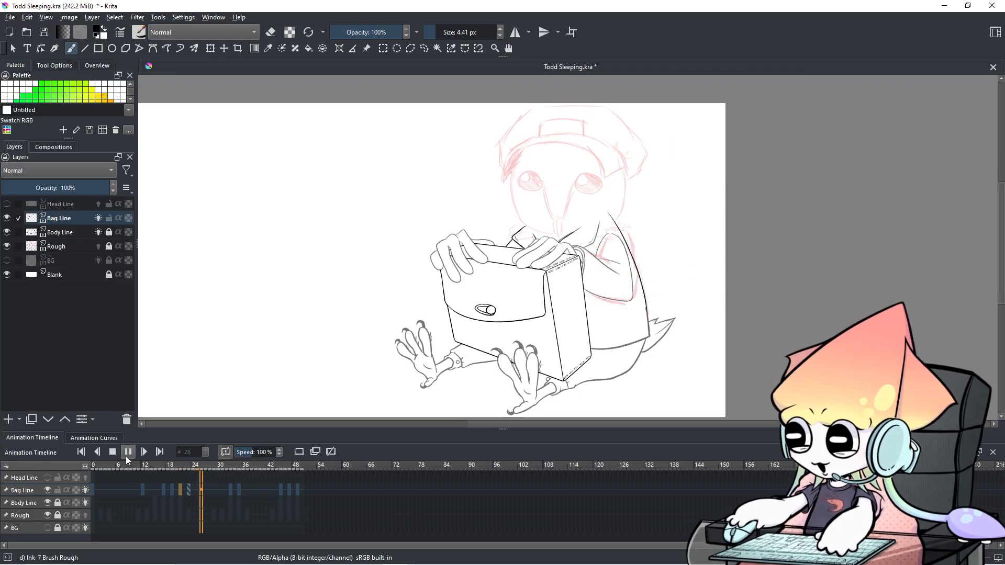
Step: Play the animation from frame 0 and examine how the collar and bag lines move on the whole character
click(104, 455)
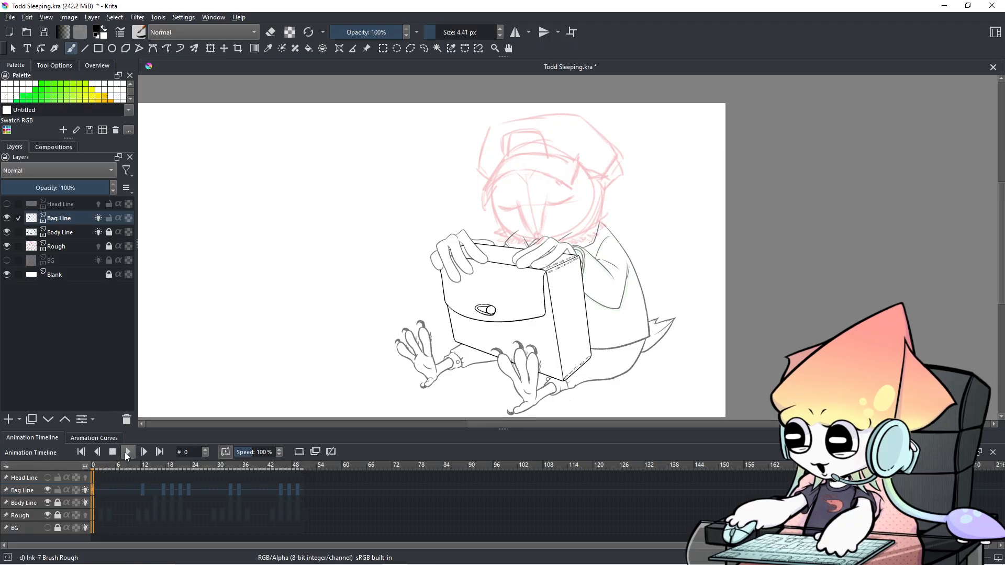
click(126, 453)
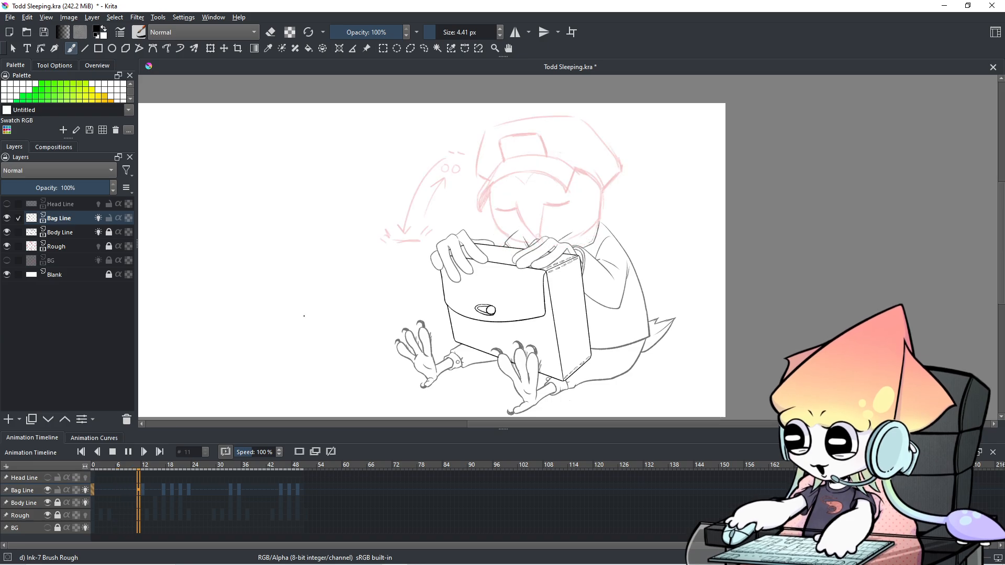
scroll(393, 294, up, 1)
drag(392, 294, 478, 308)
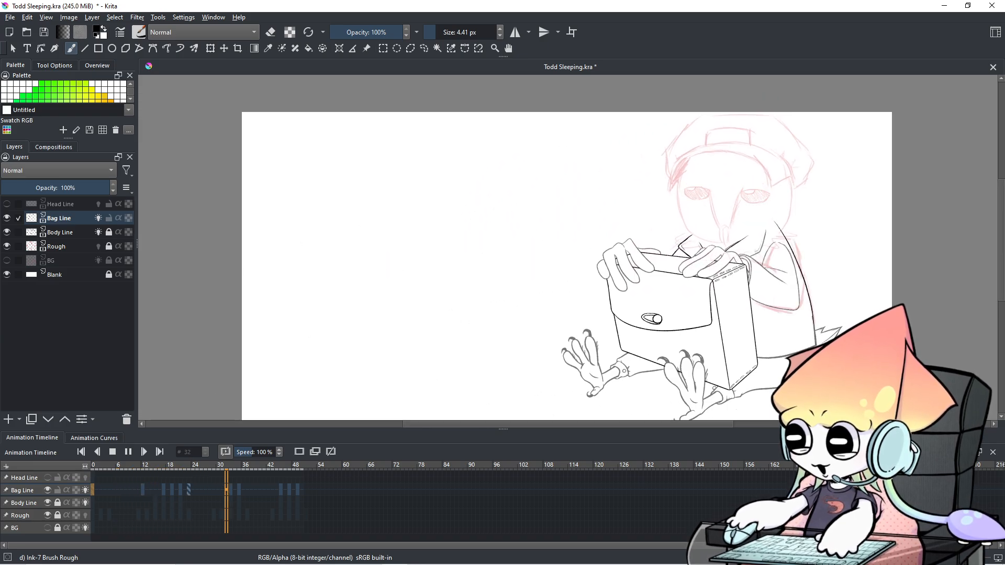
scroll(706, 240, down, 1)
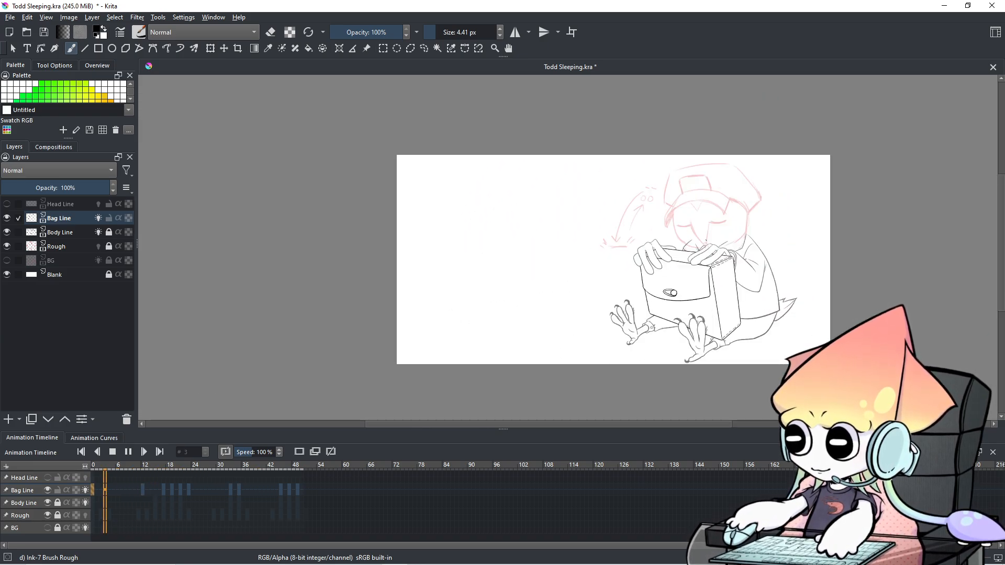
scroll(707, 238, up, 1)
drag(706, 235, 654, 221)
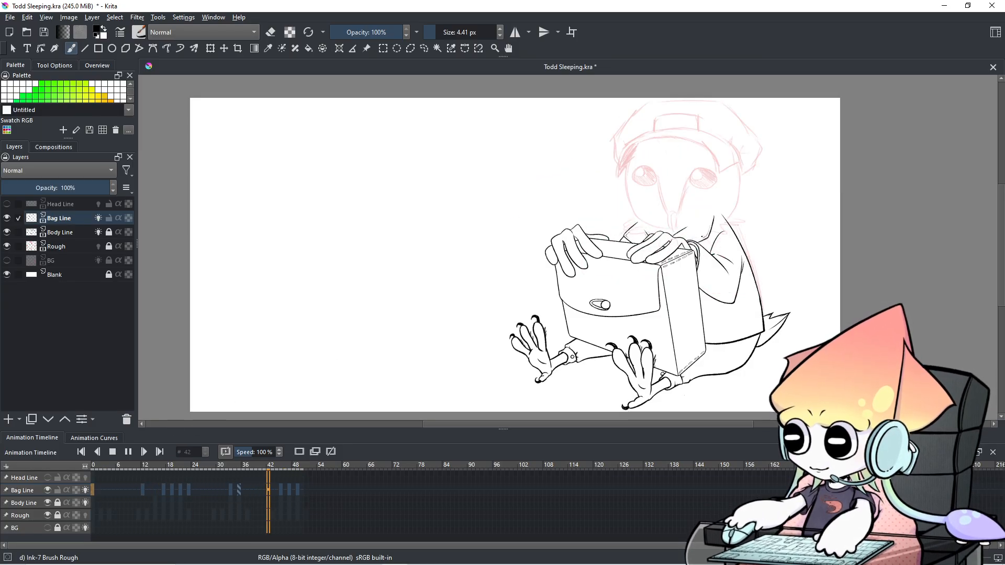
Step: Pause the animation playback and save the document
click(126, 454)
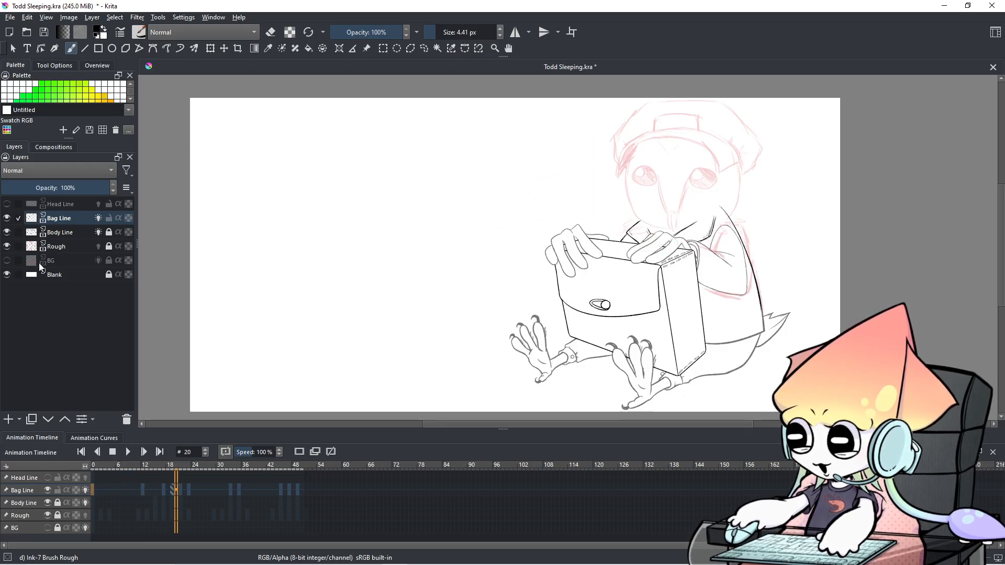
click(10, 17)
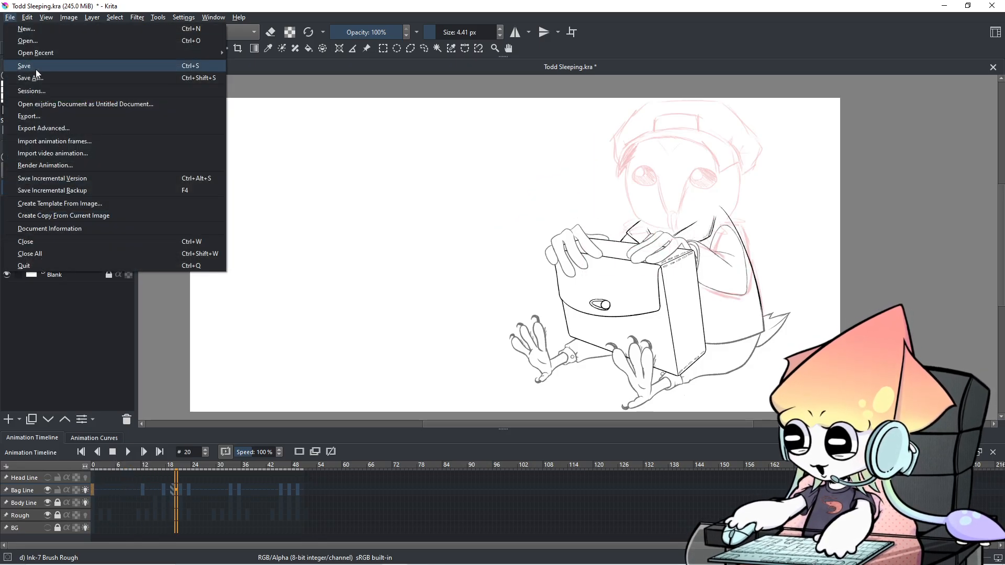
click(34, 67)
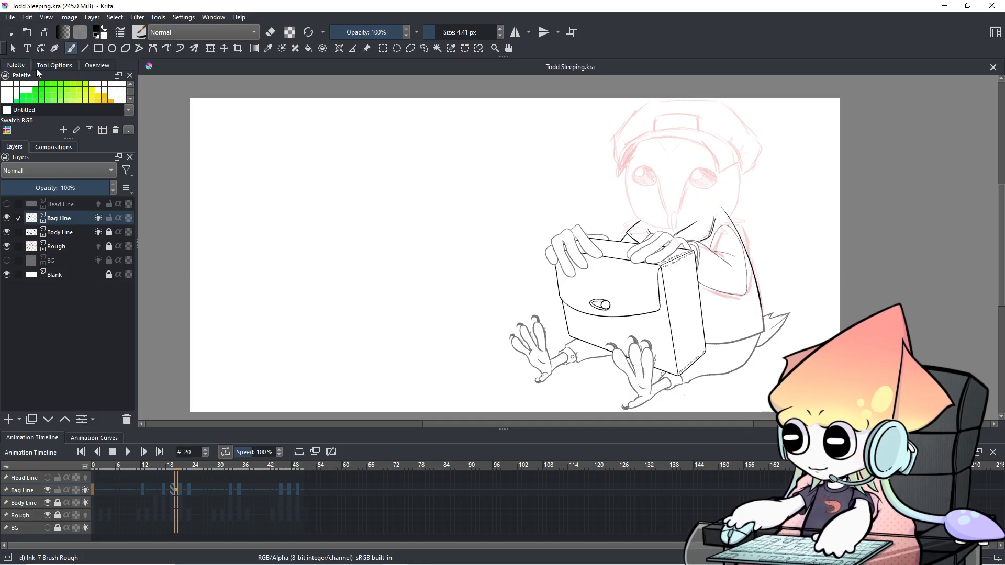